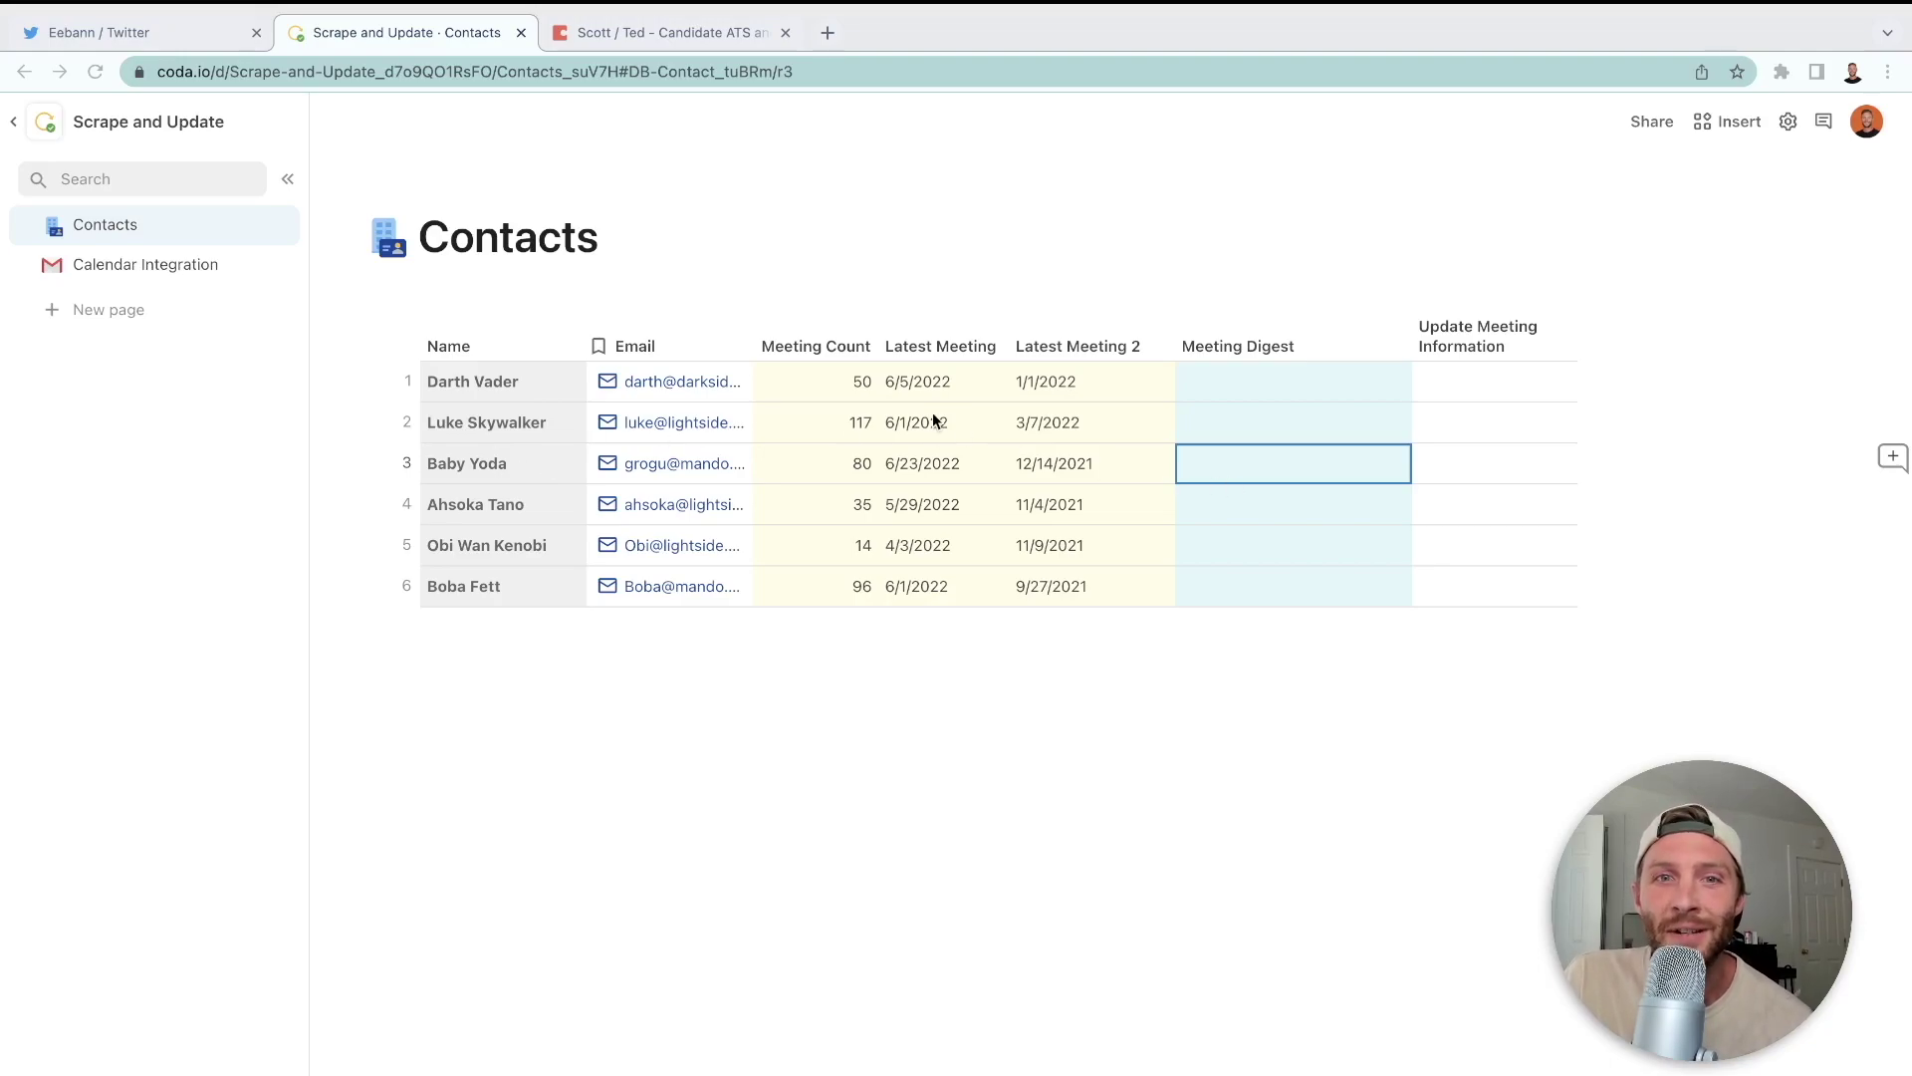
# - Review the Contacts table by selecting names, emails, and meeting count and date values
pyautogui.click(819, 387)
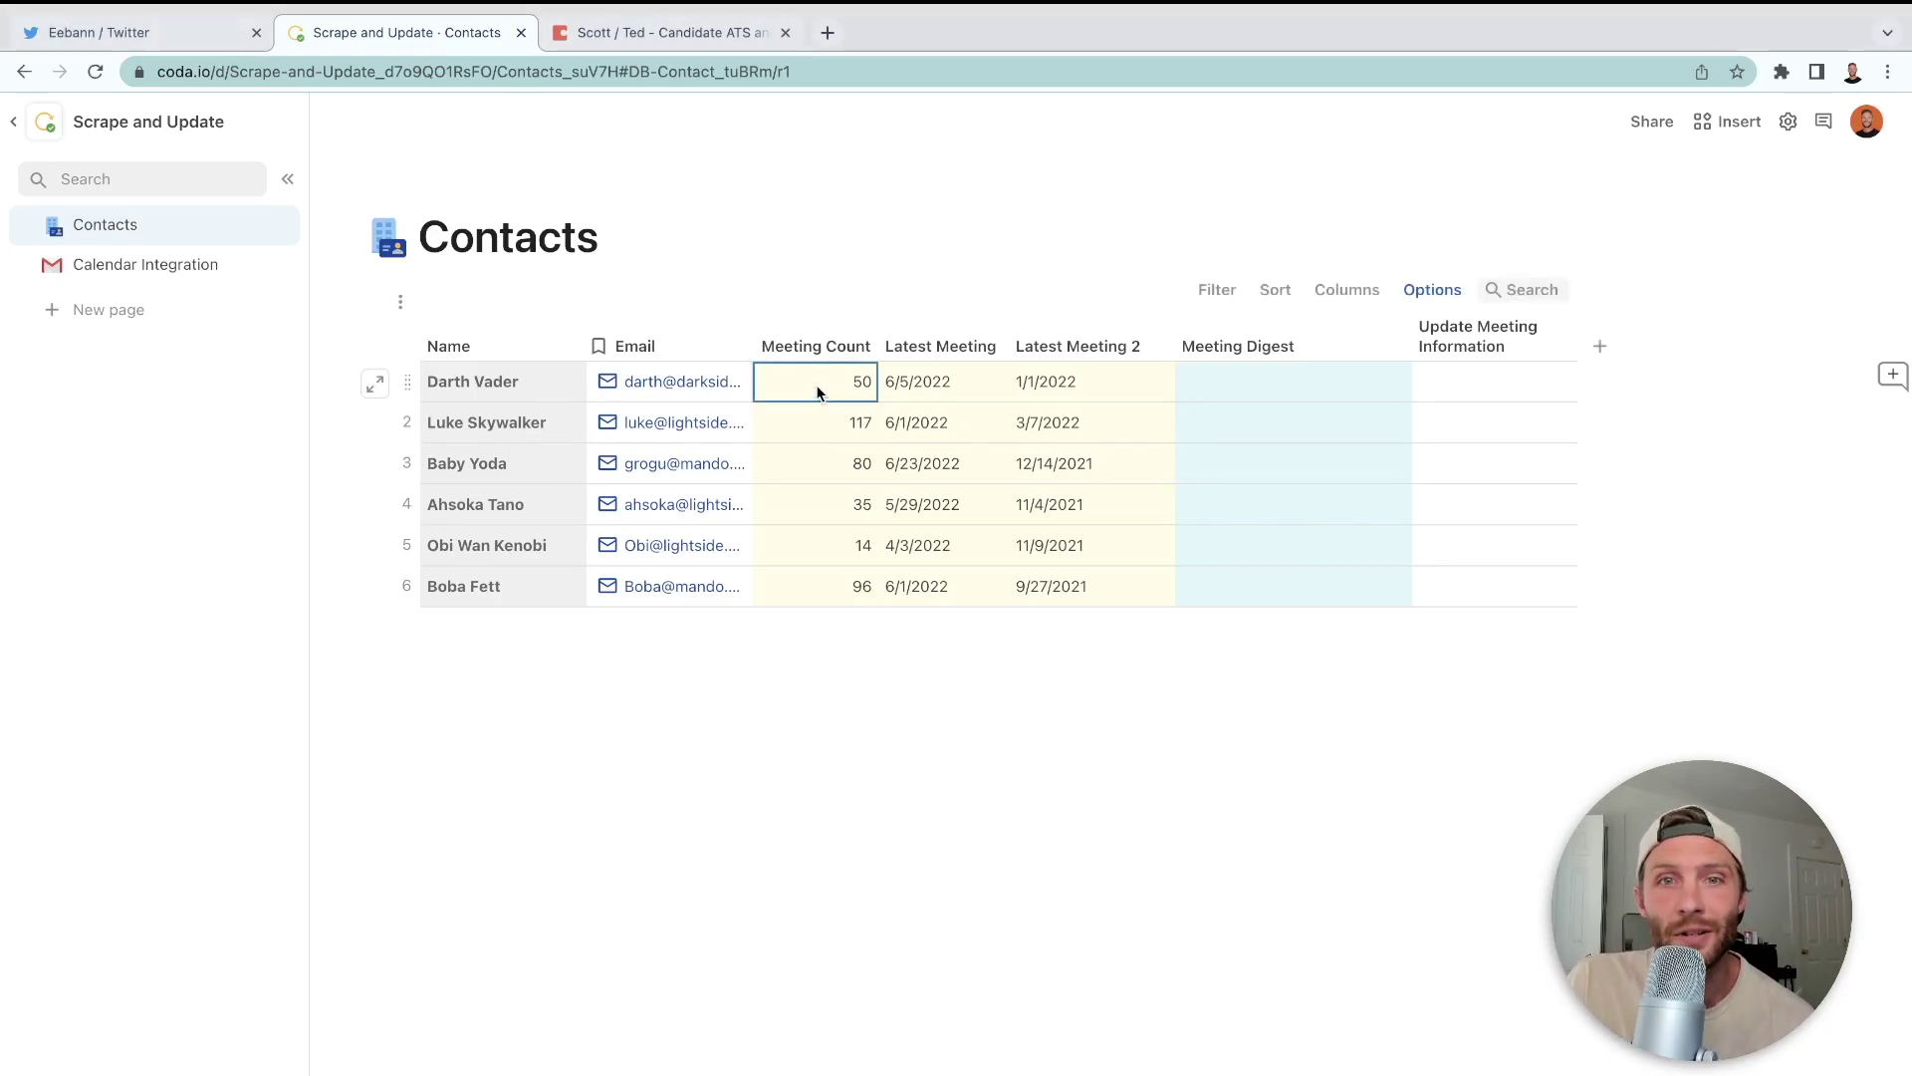
pyautogui.moveTo(486, 393); pyautogui.dragTo(491, 589)
pyautogui.moveTo(735, 391); pyautogui.dragTo(721, 606)
pyautogui.moveTo(827, 387); pyautogui.dragTo(1158, 607)
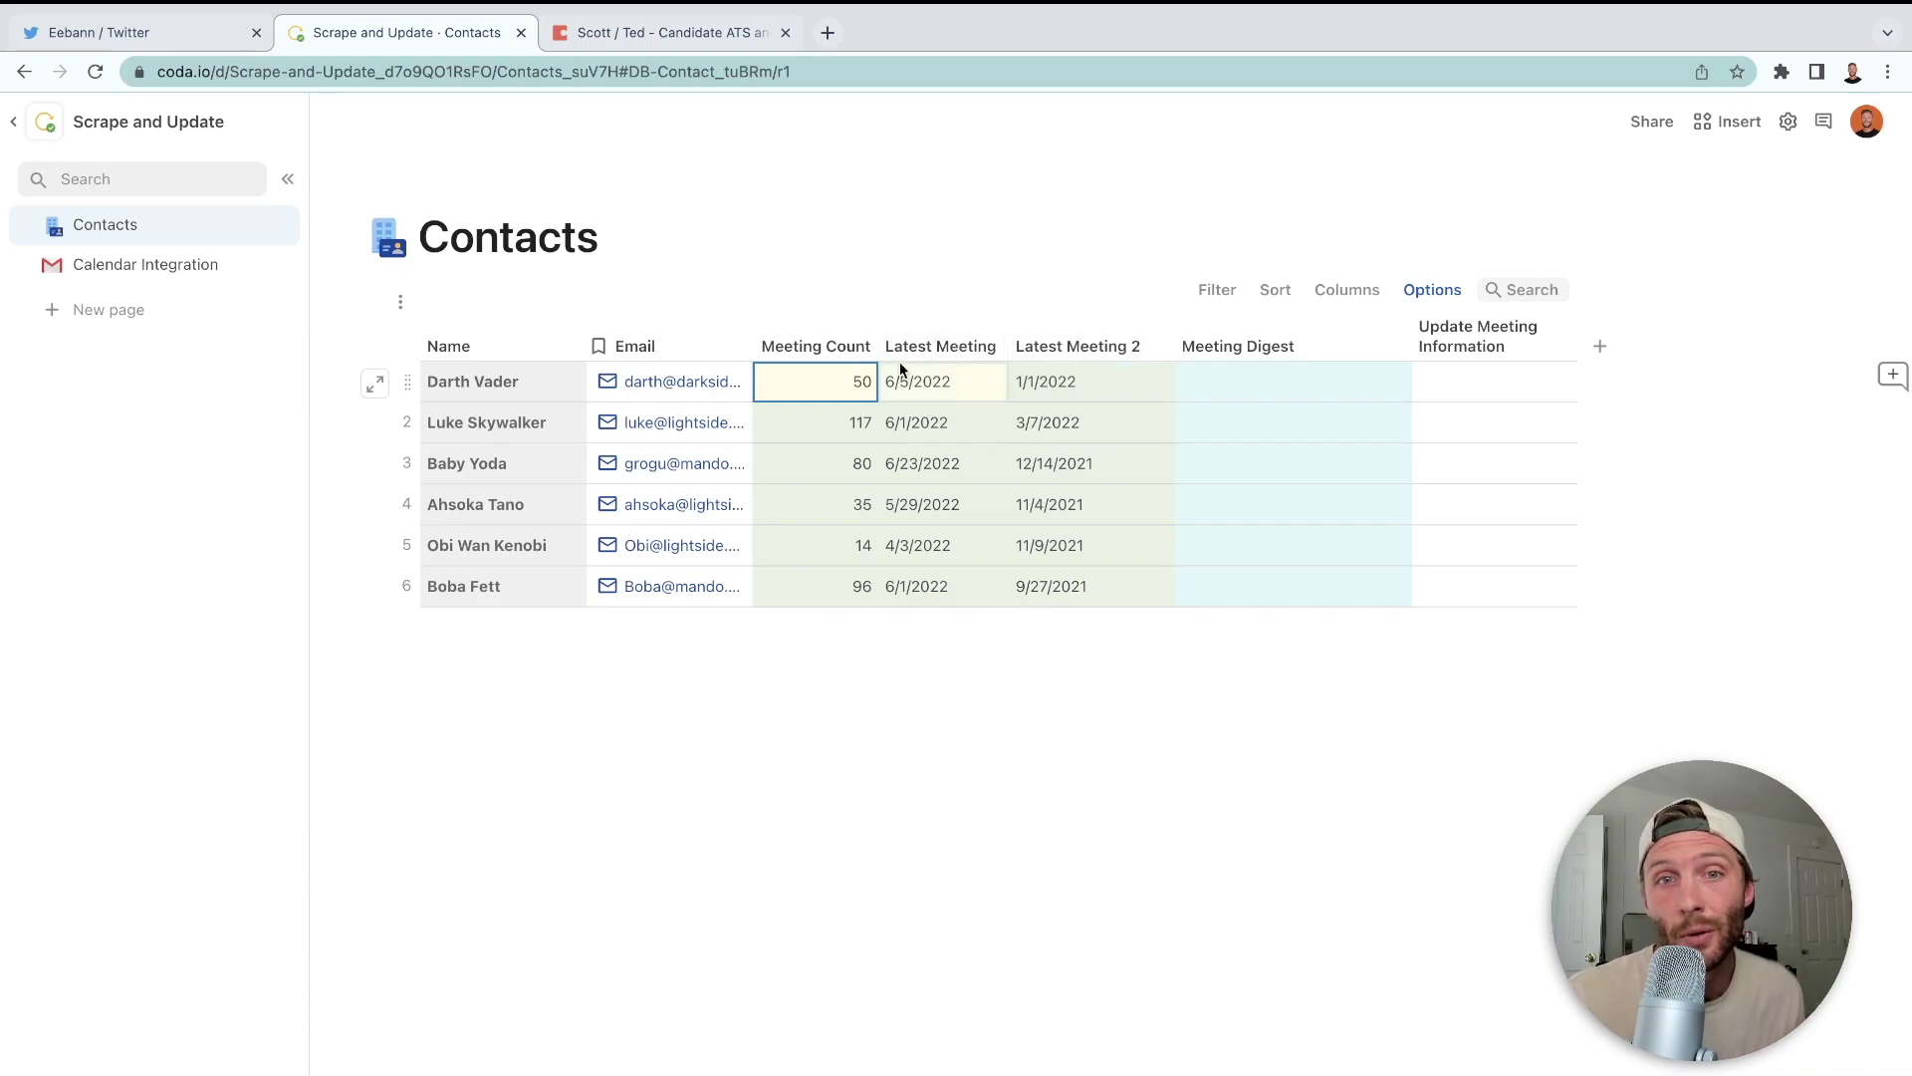
pyautogui.click(854, 427)
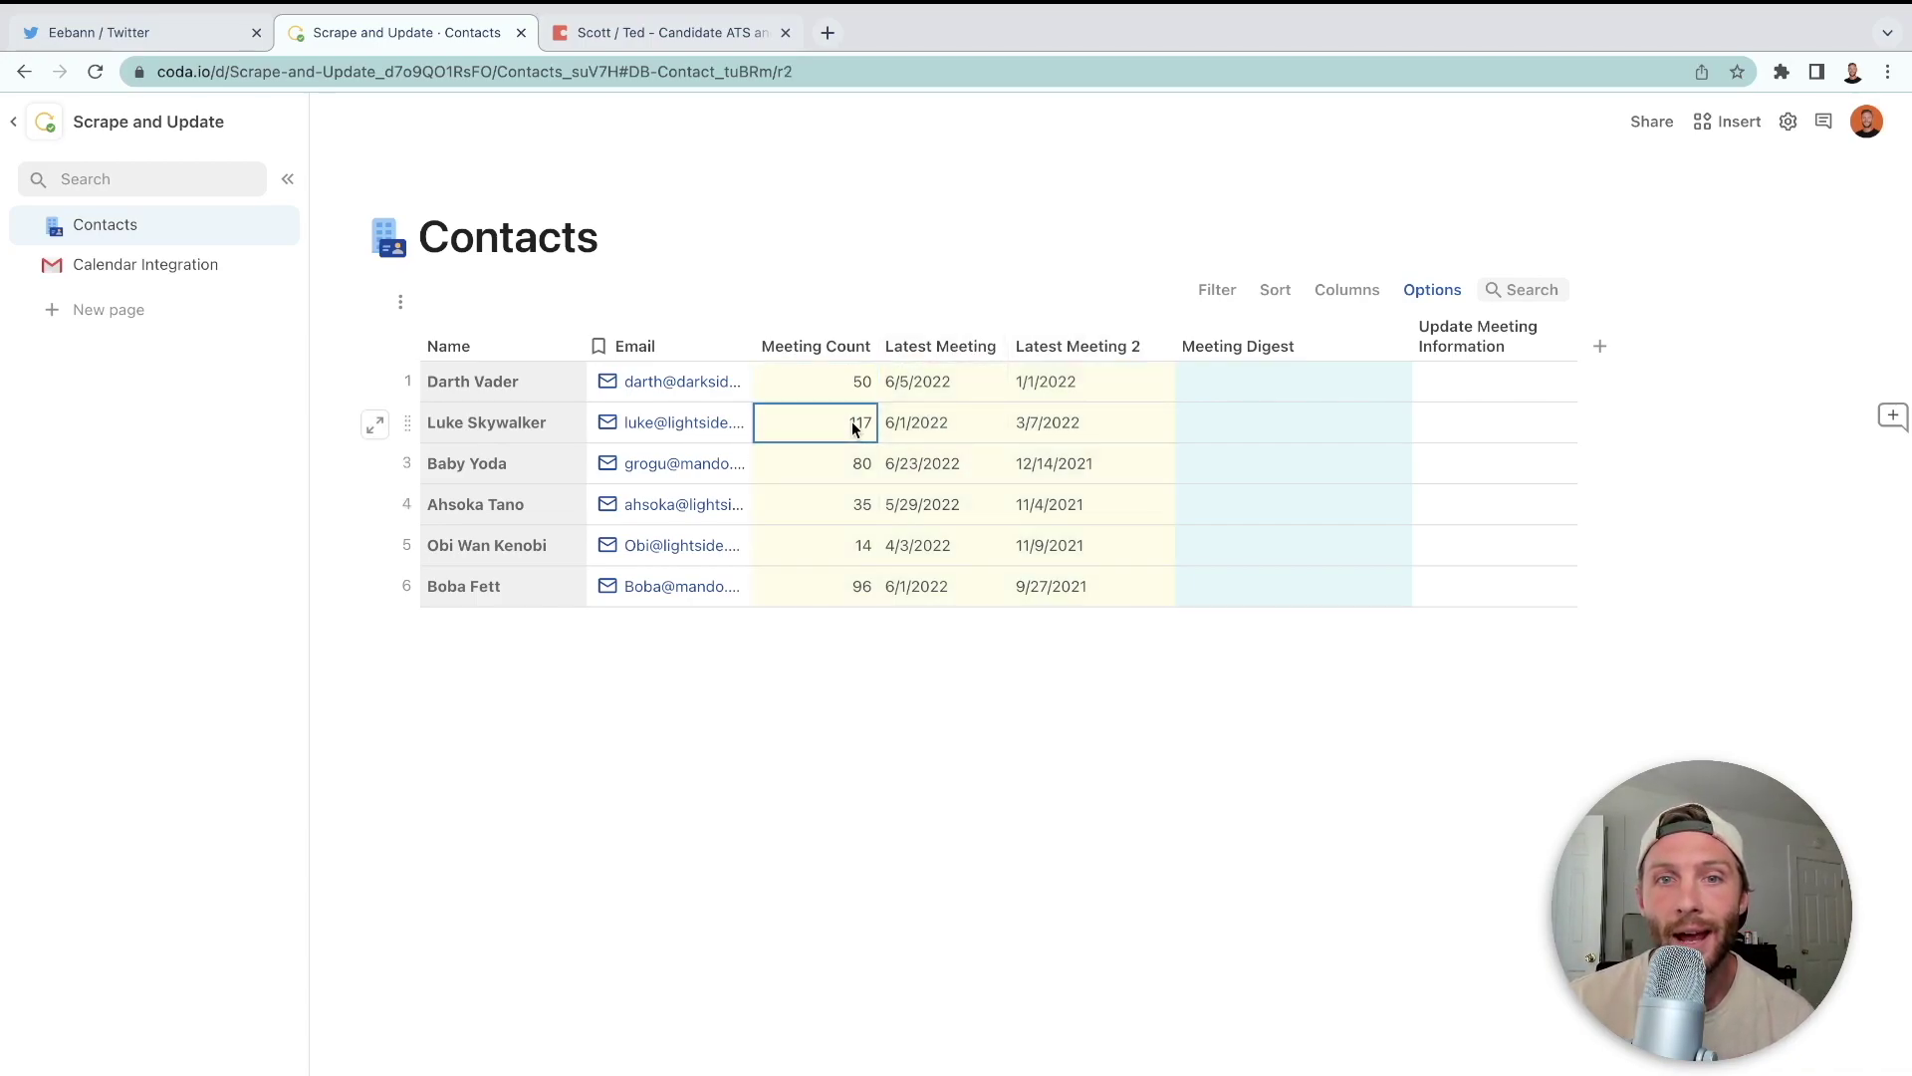
pyautogui.moveTo(841, 384); pyautogui.dragTo(857, 578)
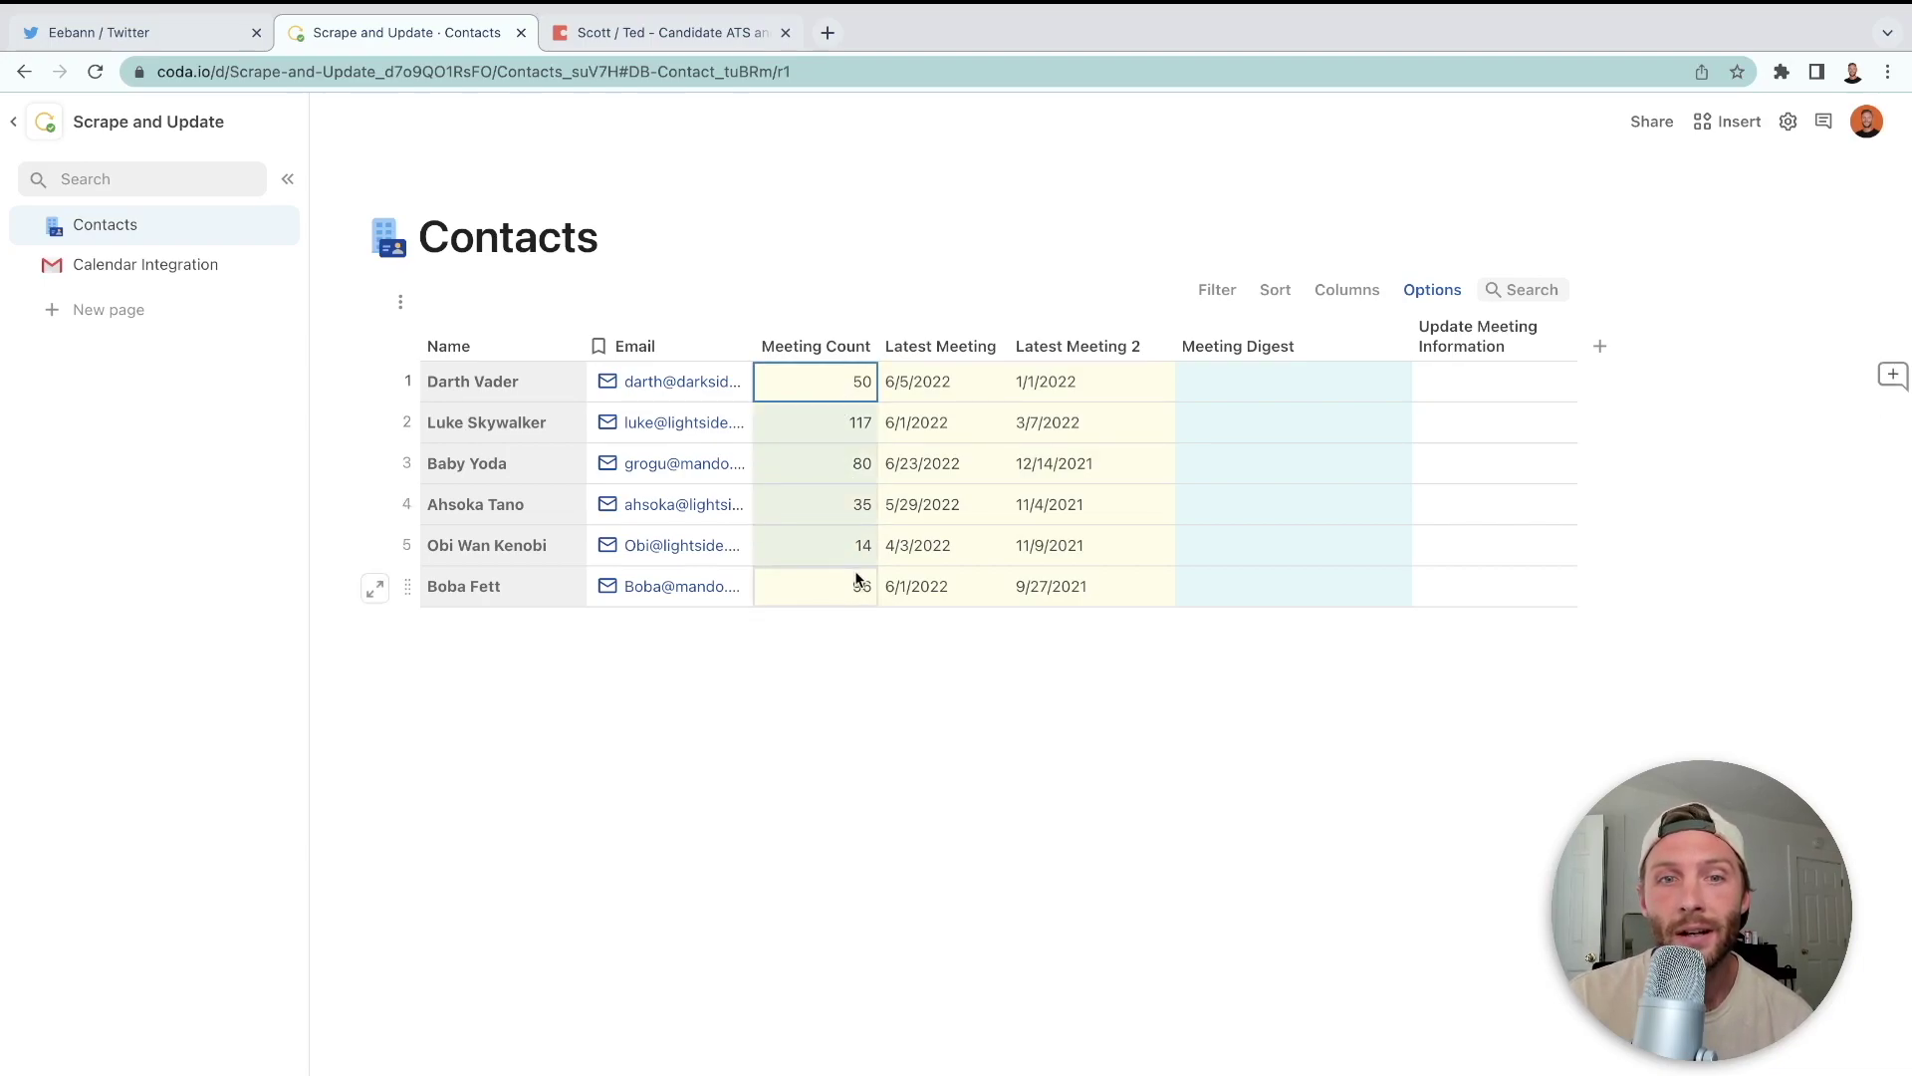
pyautogui.moveTo(960, 397); pyautogui.dragTo(974, 559)
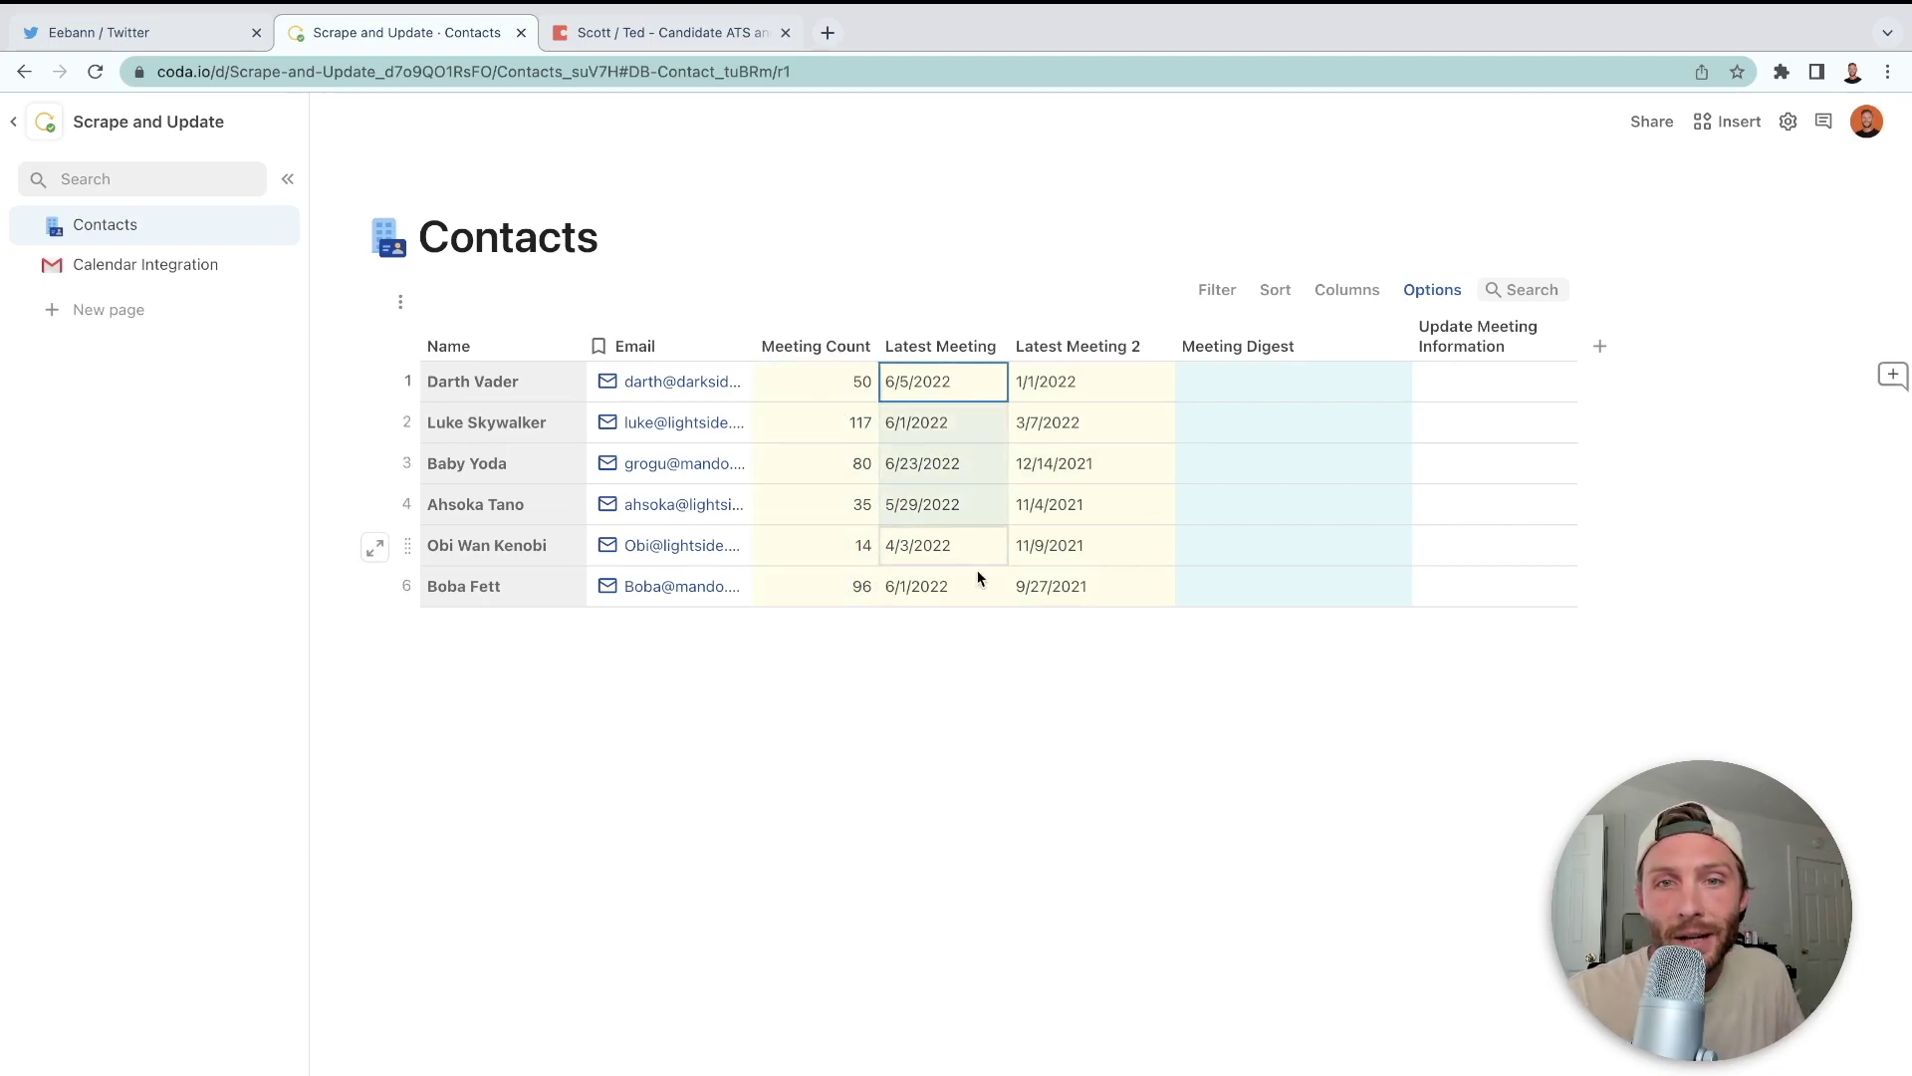
# - Rename the Latest Meeting 2 column to Earliest Meeting
pyautogui.click(1078, 346)
pyautogui.click(1077, 338)
pyautogui.write('Earliest Meeting')
pyautogui.click(1327, 414)
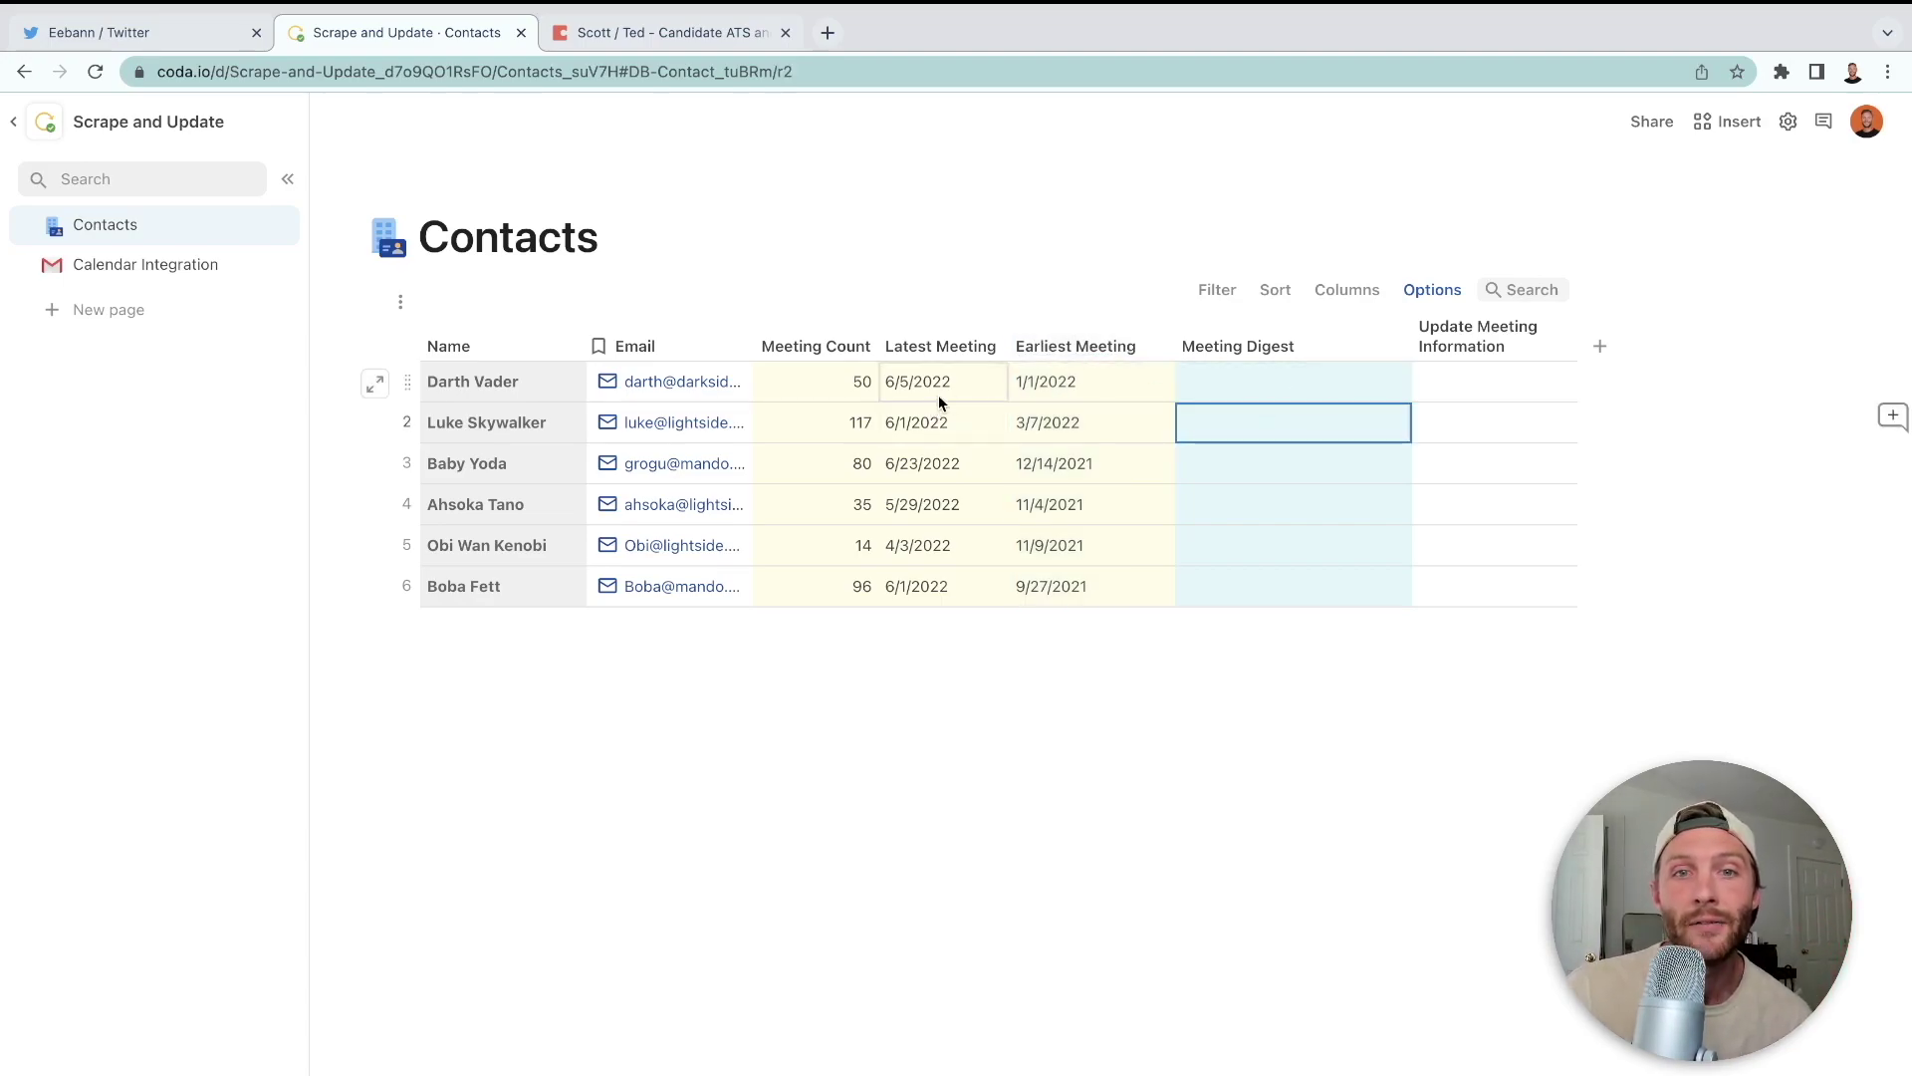
# - Delete all six contacts' Meeting Count, Latest Meeting and Earliest Meeting values
pyautogui.click(829, 388)
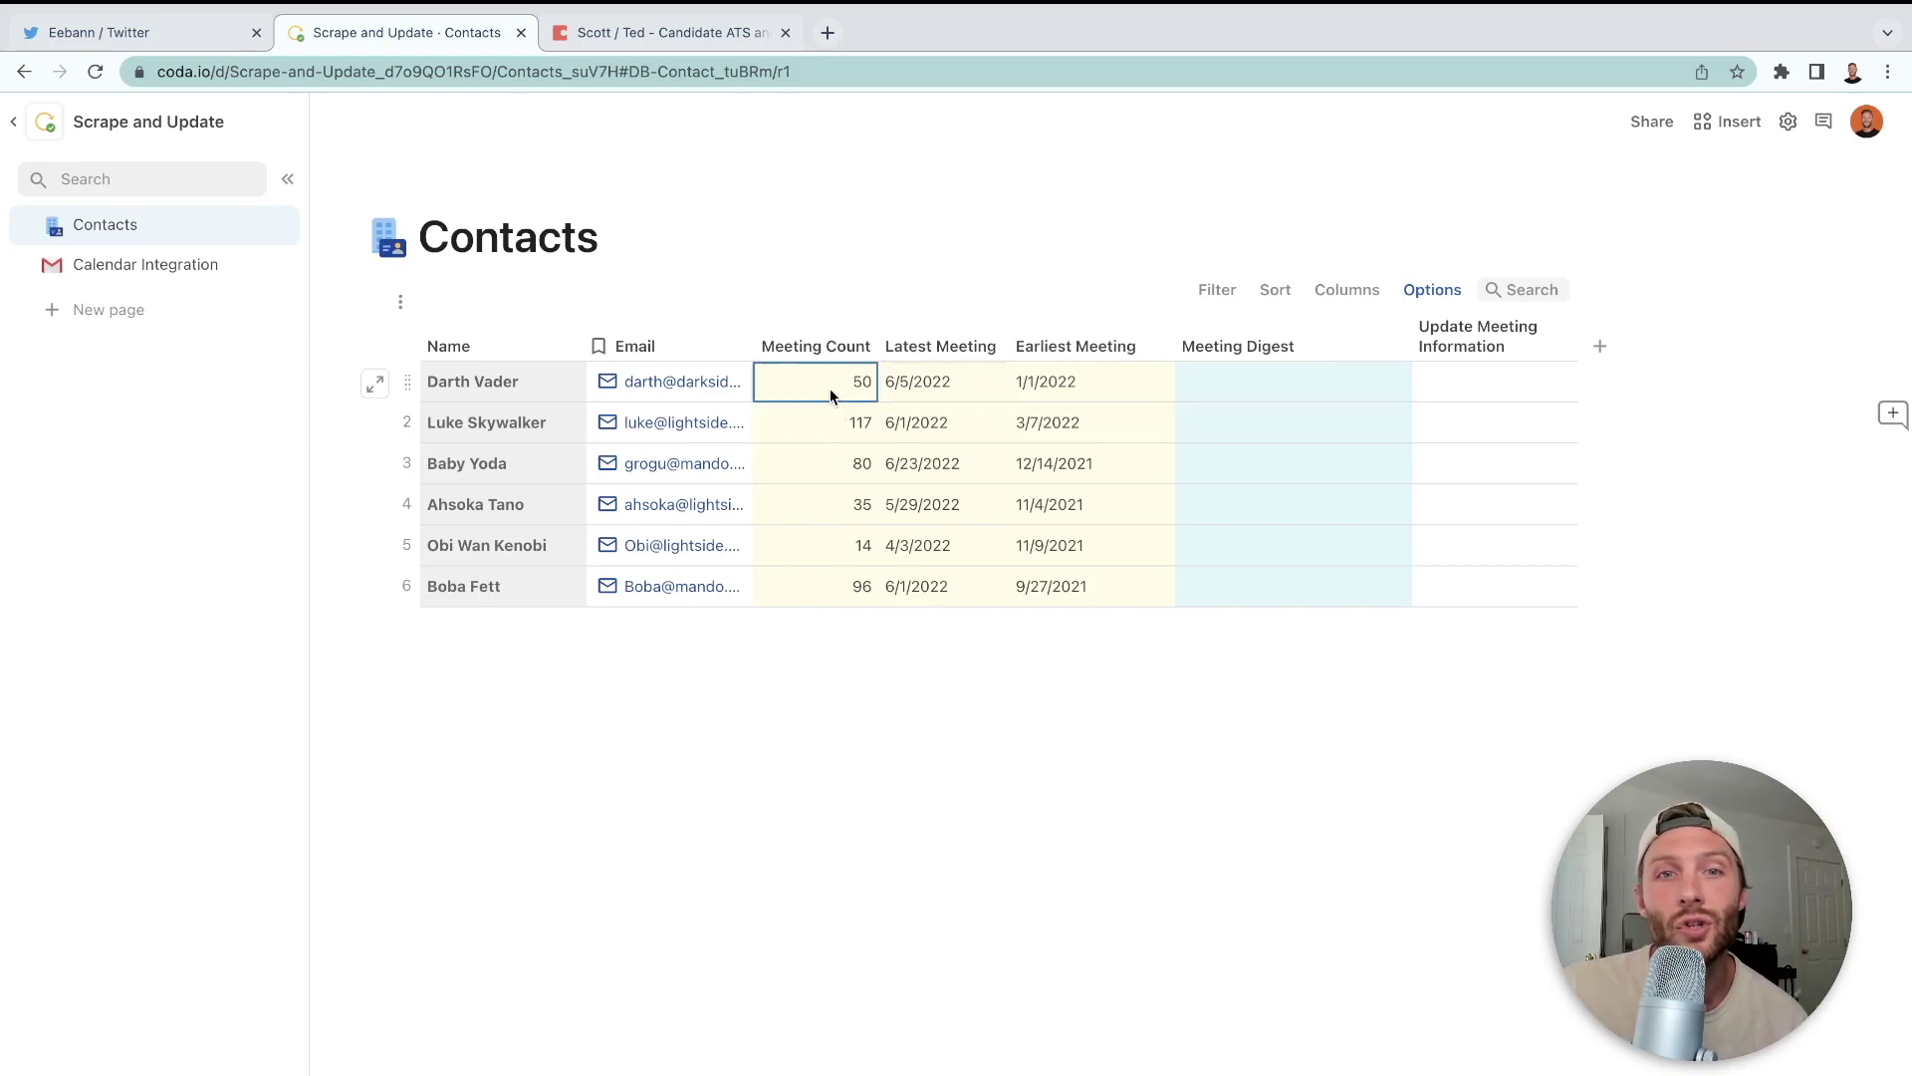
pyautogui.moveTo(830, 391); pyautogui.dragTo(1056, 594)
pyautogui.click(814, 423)
pyautogui.click(815, 422)
pyautogui.click(815, 384)
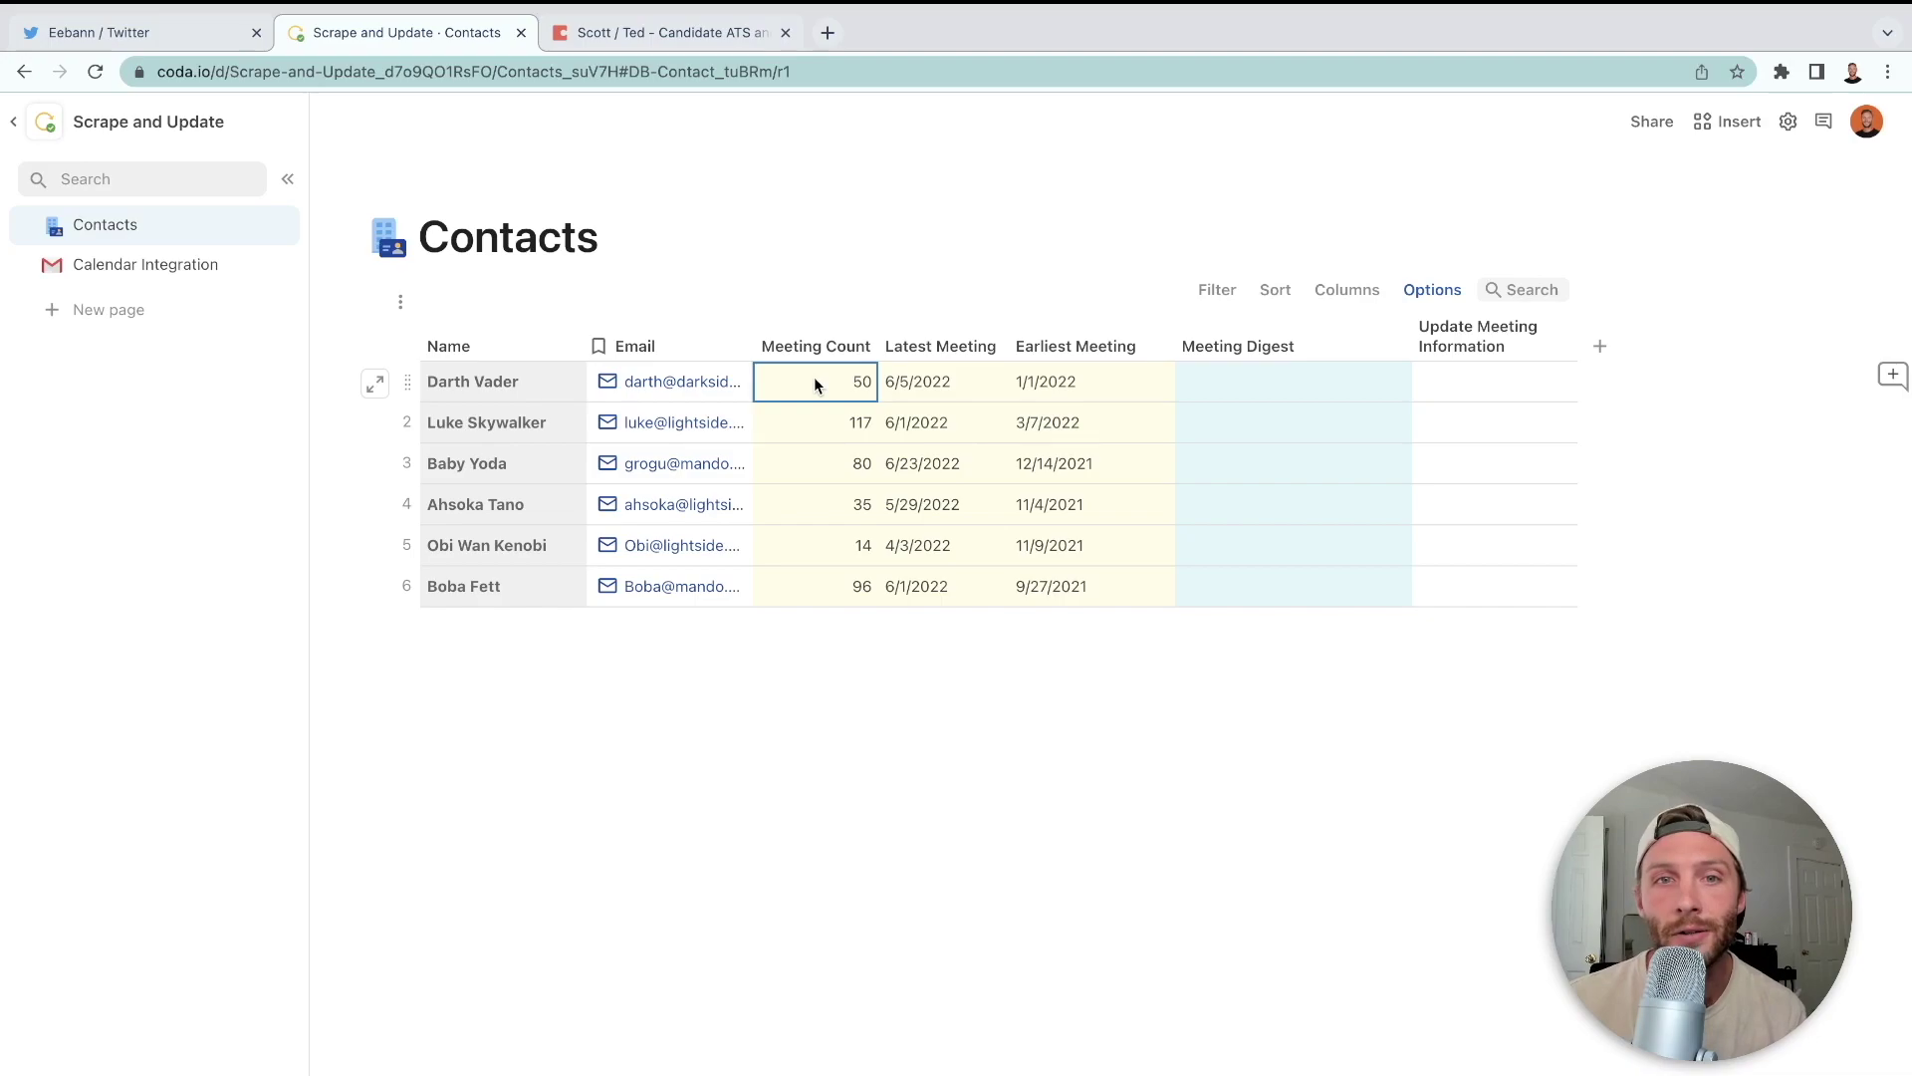
pyautogui.moveTo(815, 376); pyautogui.dragTo(1090, 608)
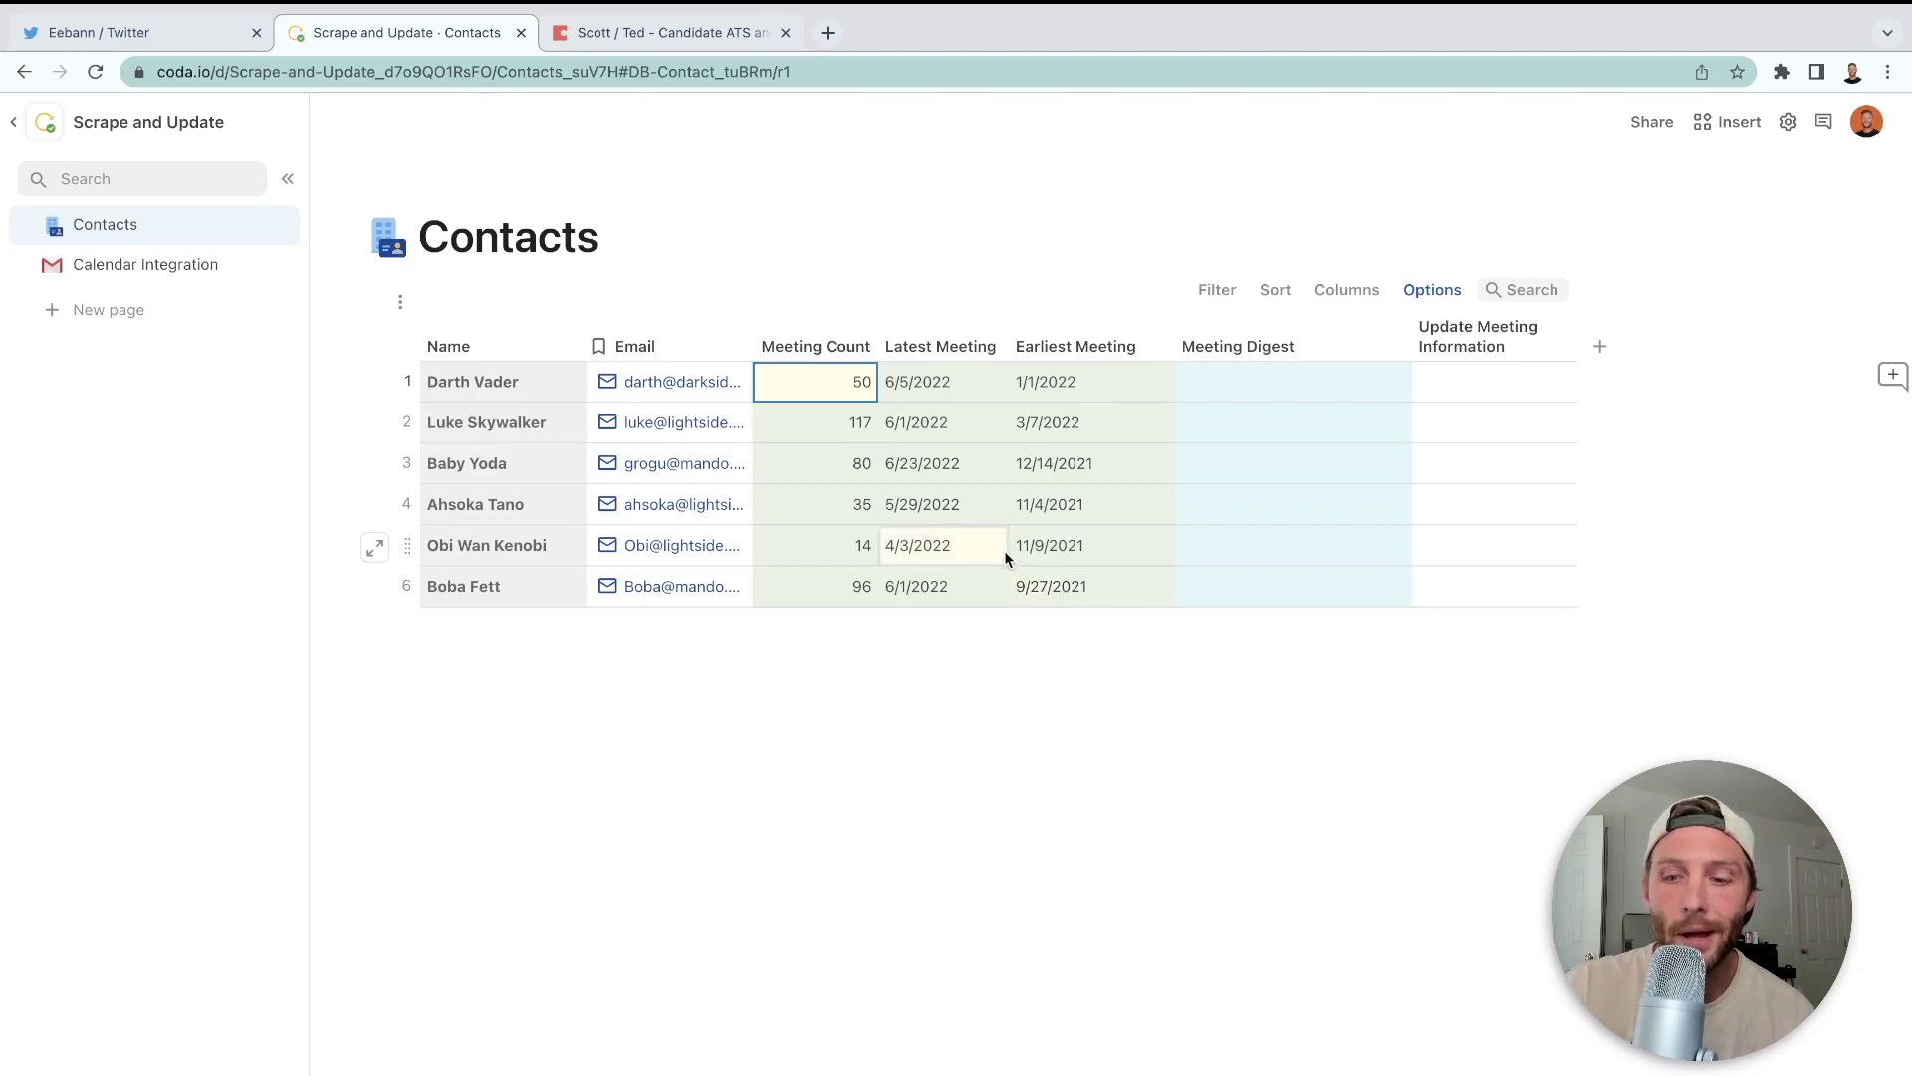
pyautogui.press('Delete')
pyautogui.click(991, 459)
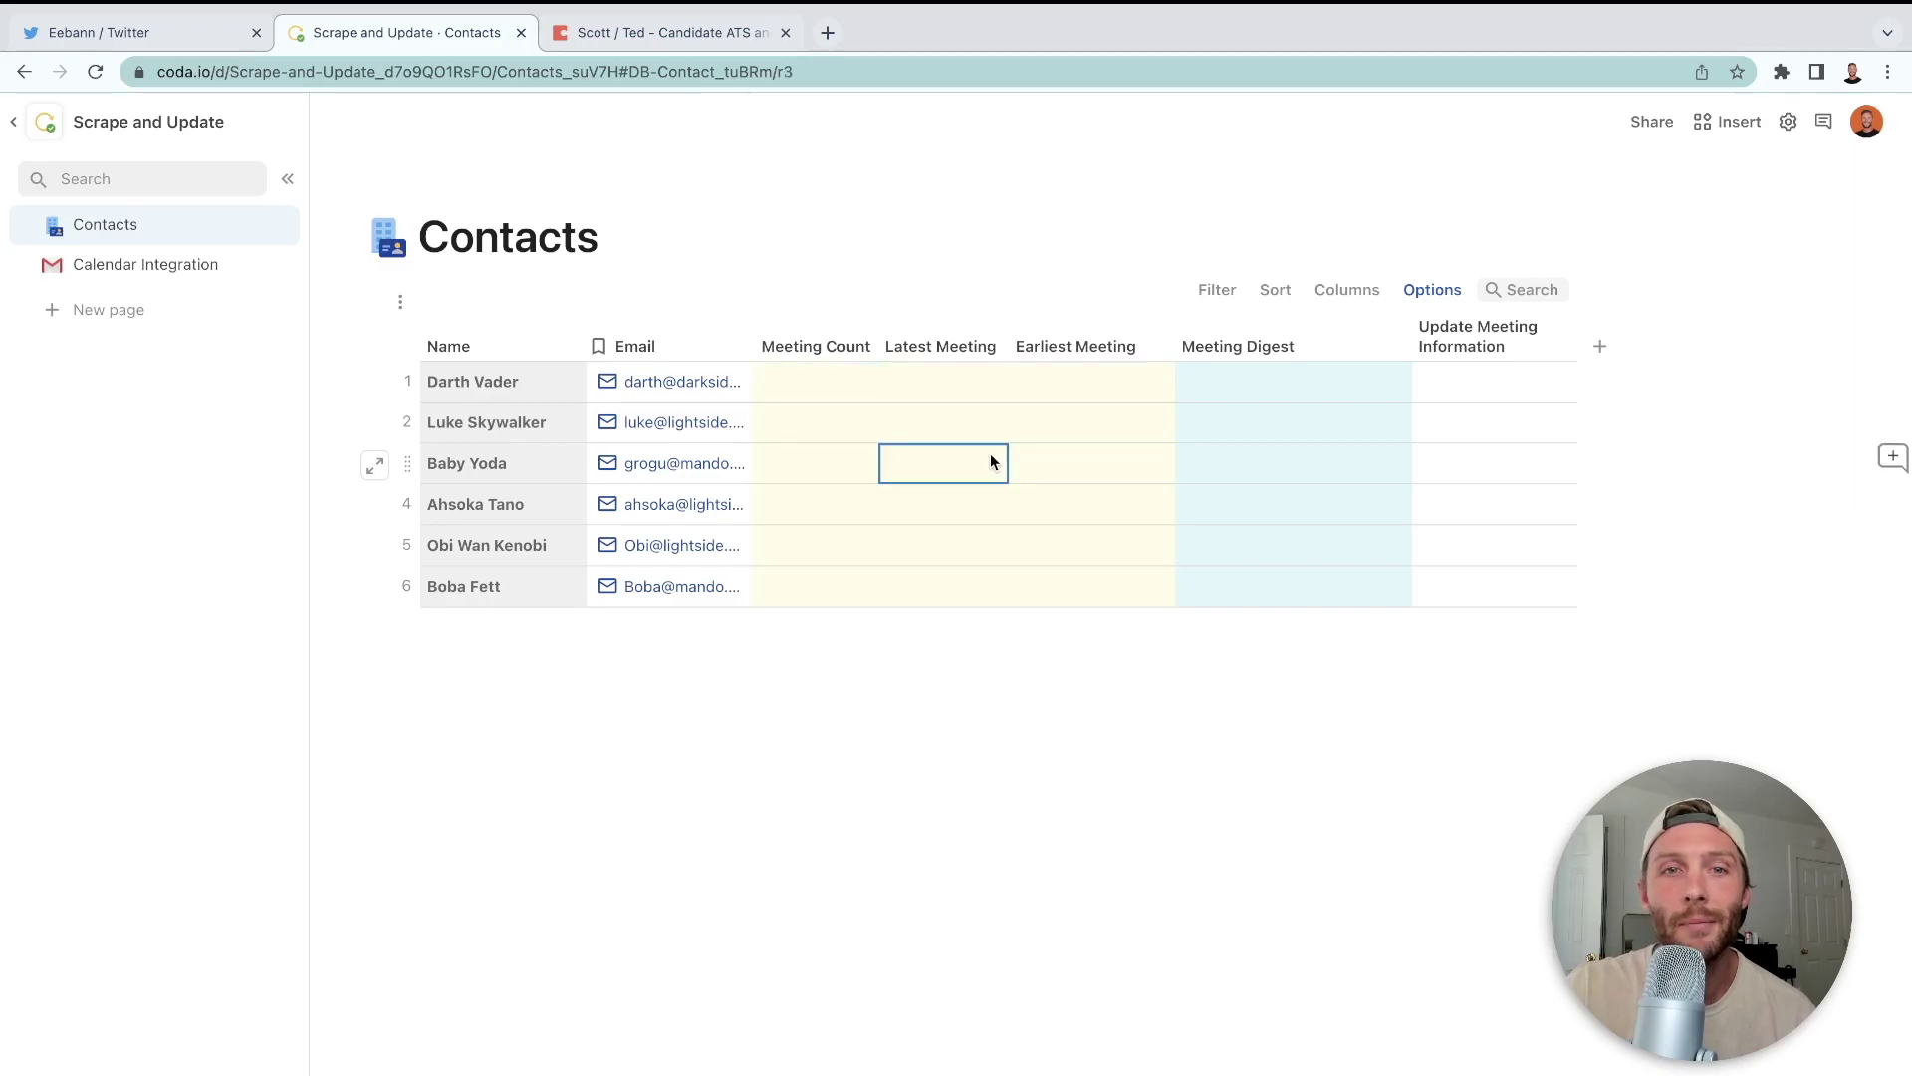
# - Go to Calendar Integration and show the Google Calendar pack's building blocks from Insert > Packs
pyautogui.click(199, 265)
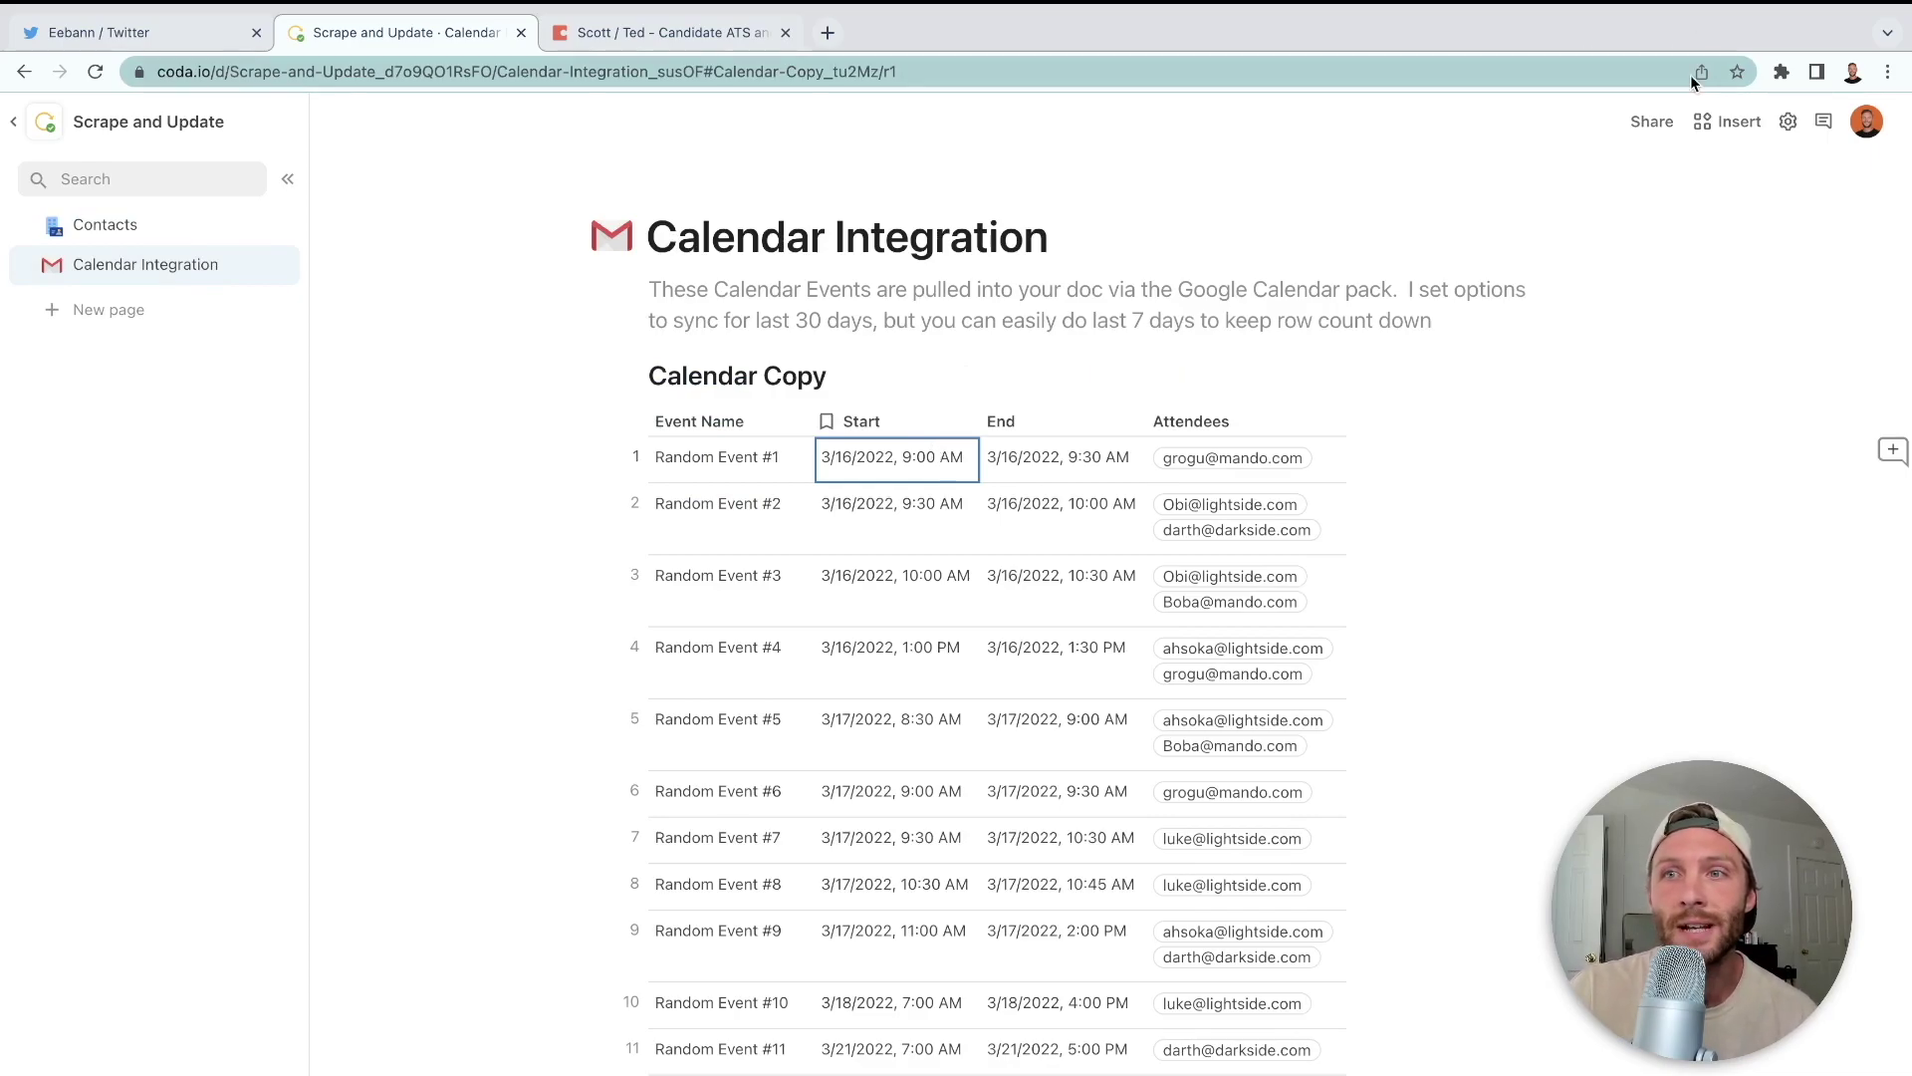
pyautogui.click(1717, 119)
pyautogui.click(1673, 582)
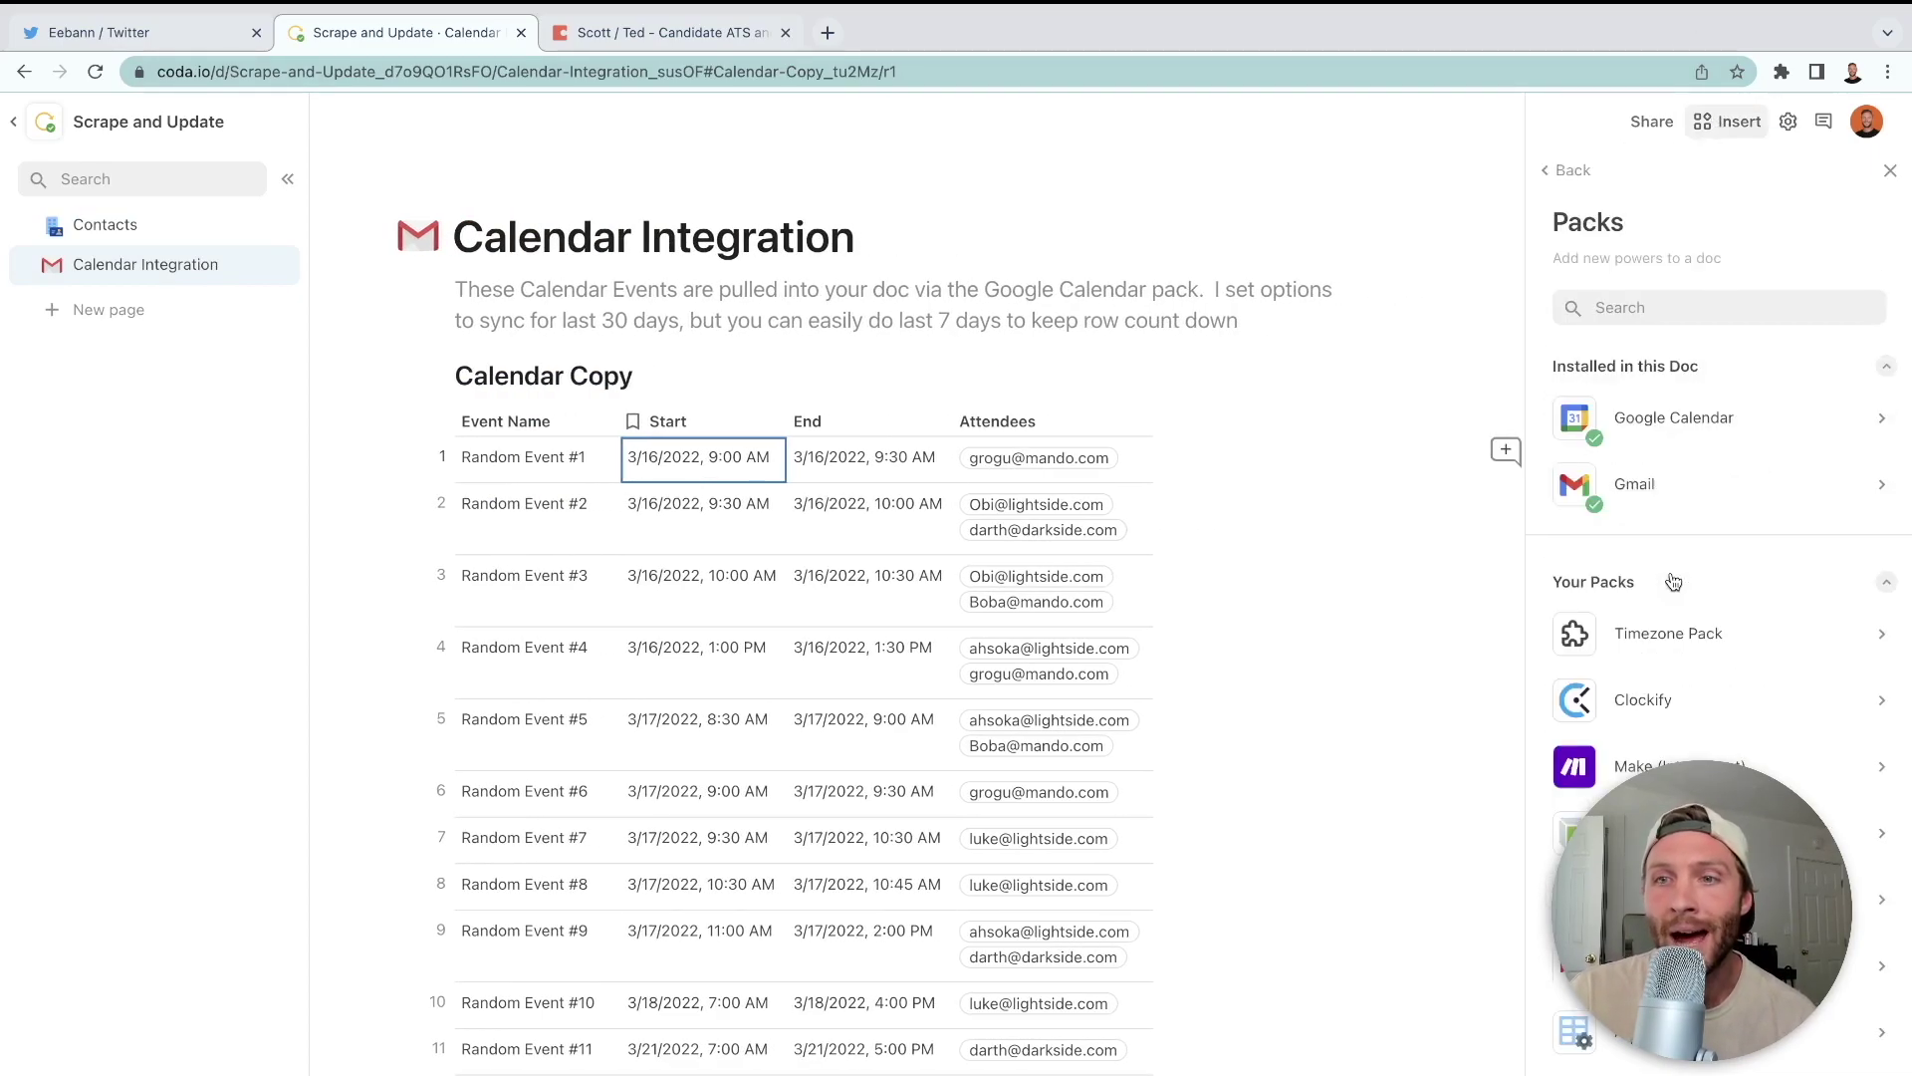
pyautogui.click(1721, 424)
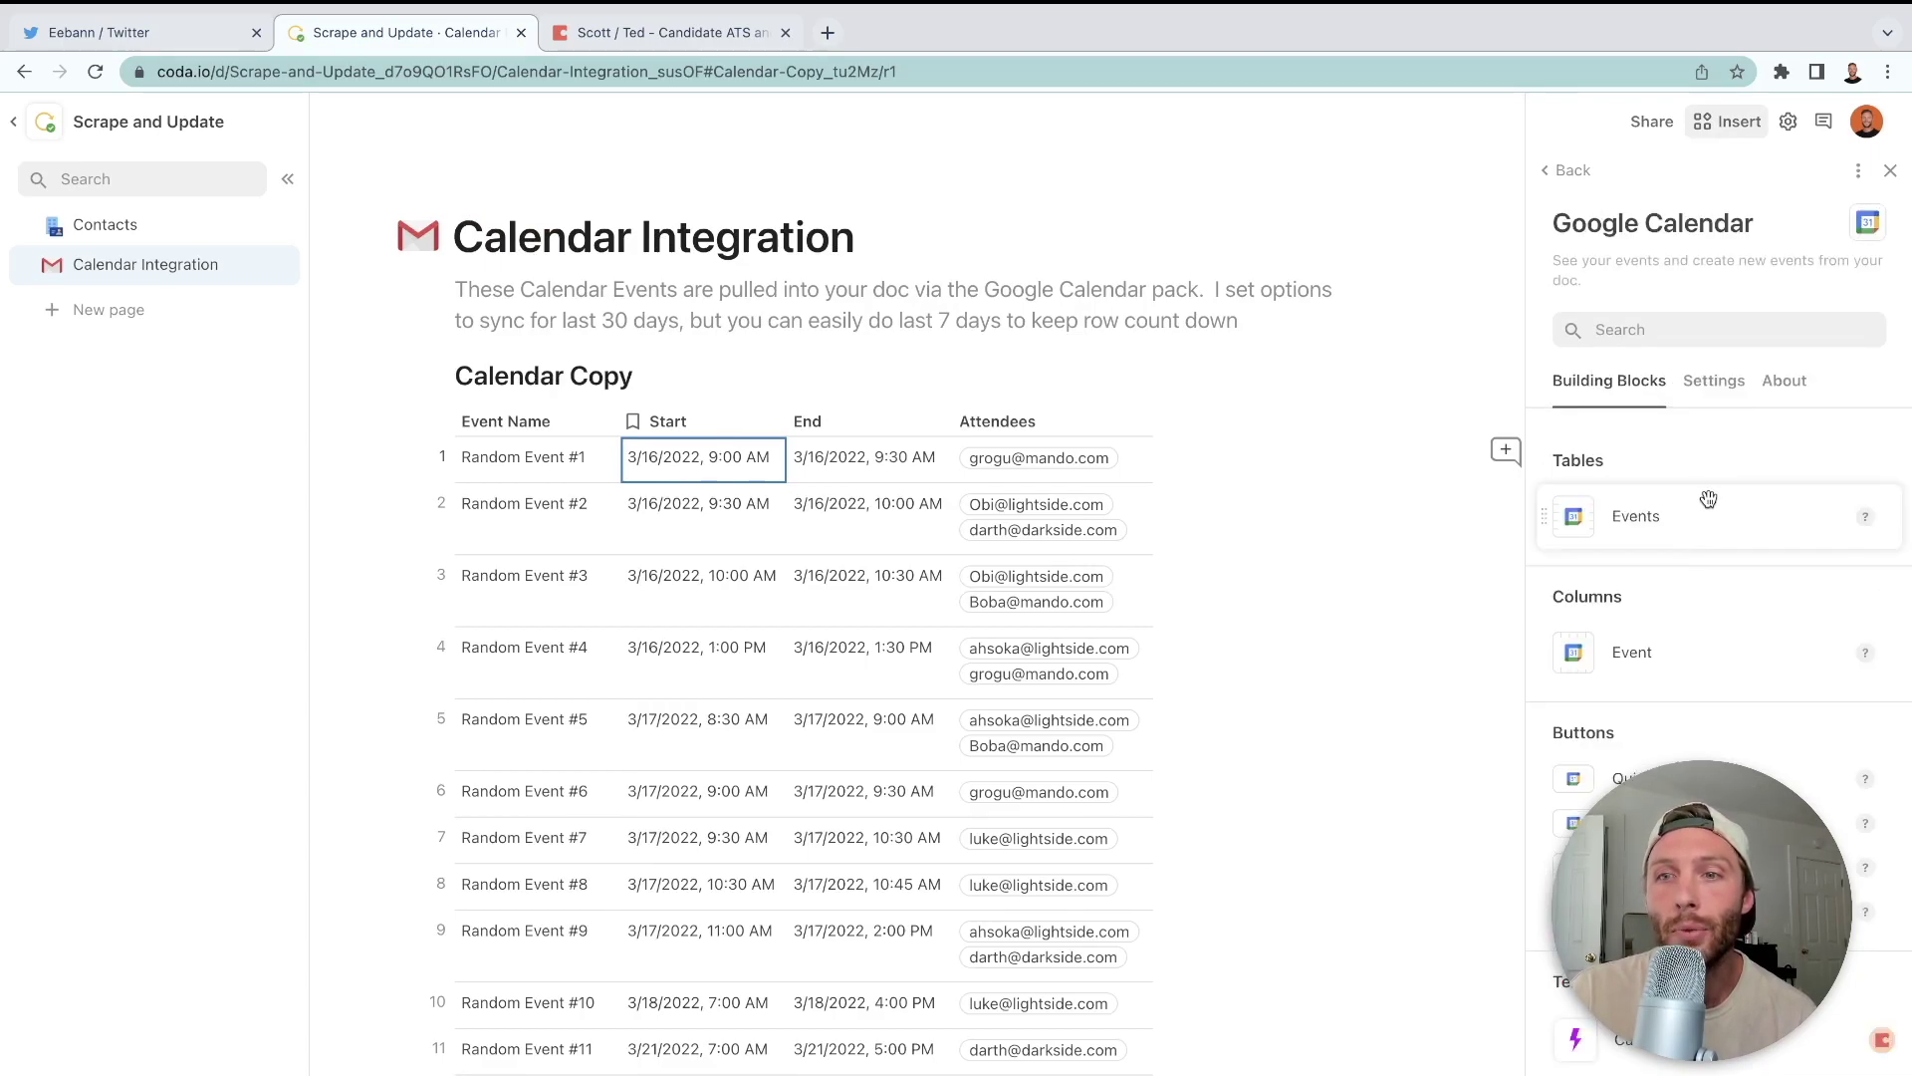
# - Demonstrate dragging the Events table into the page, selecting the Attendees and Event Name columns
pyautogui.moveTo(1711, 516); pyautogui.dragTo(1731, 514)
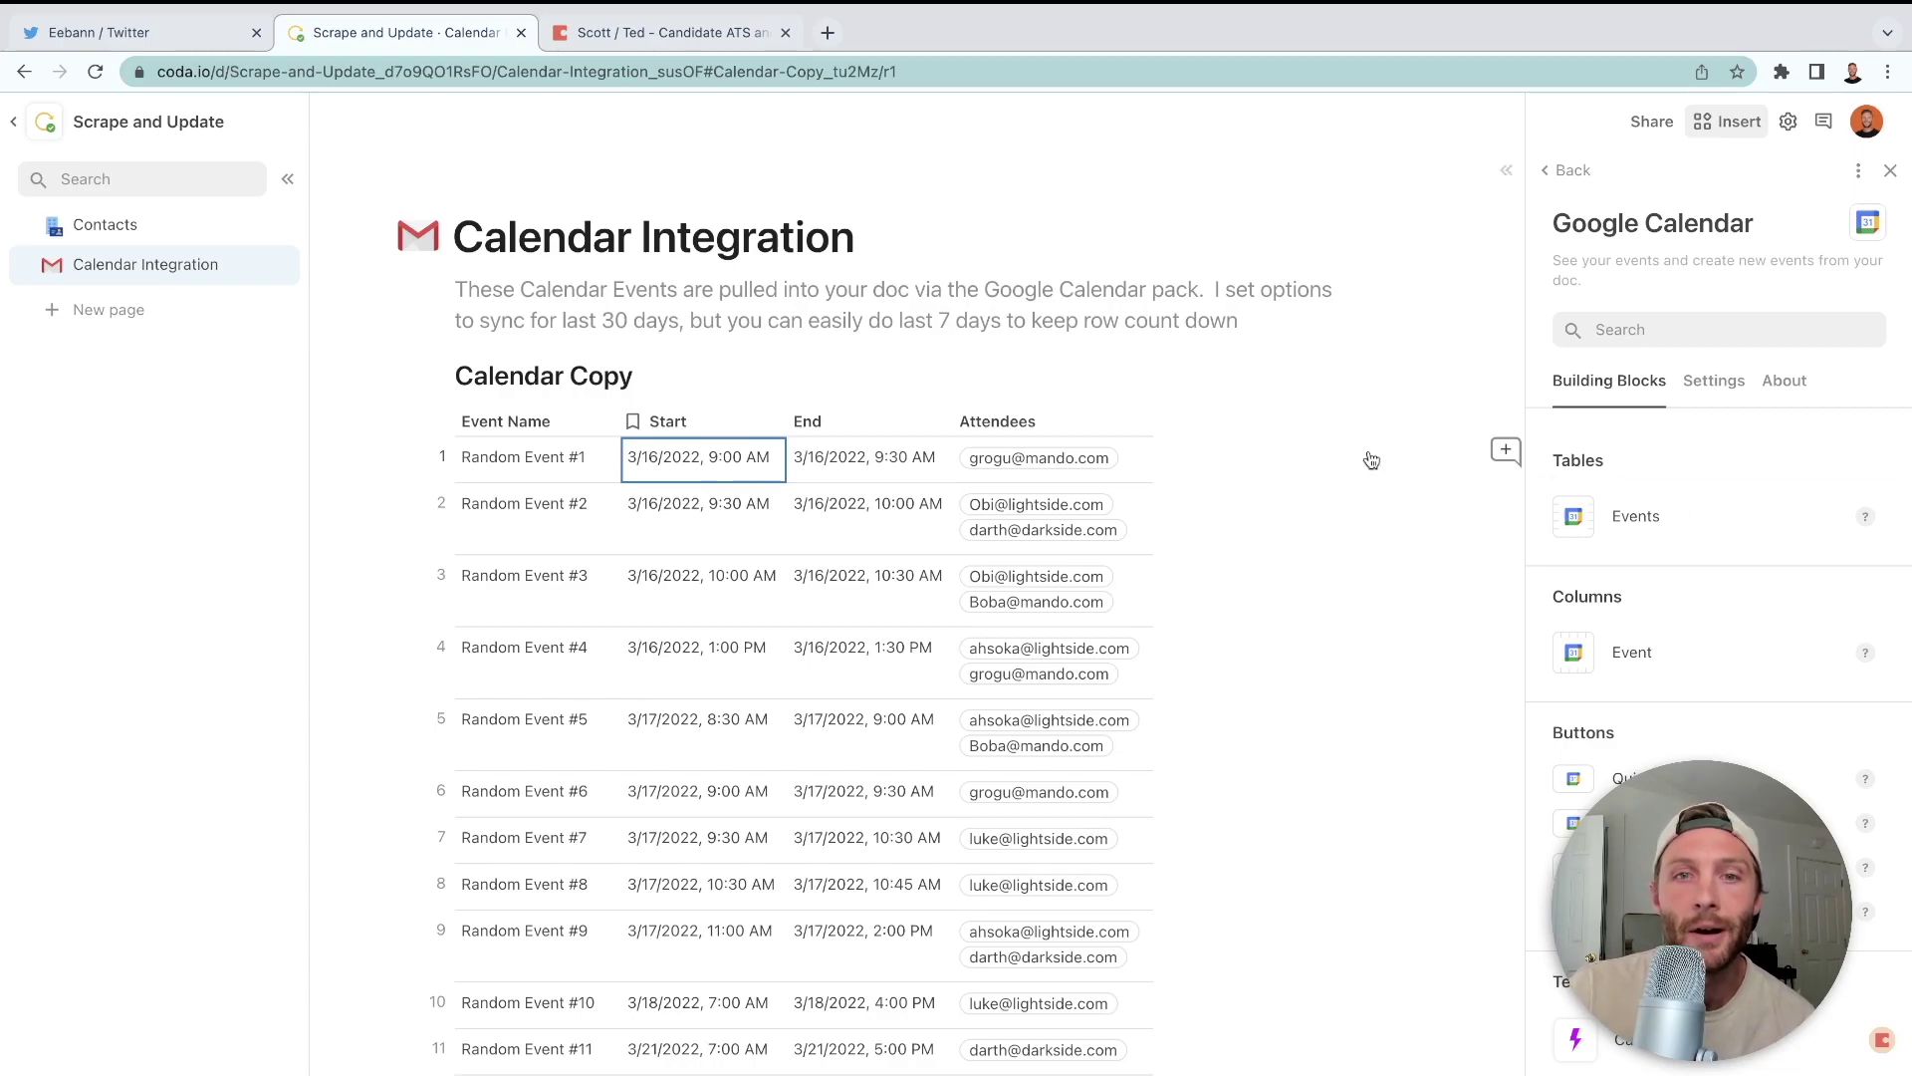
pyautogui.click(981, 421)
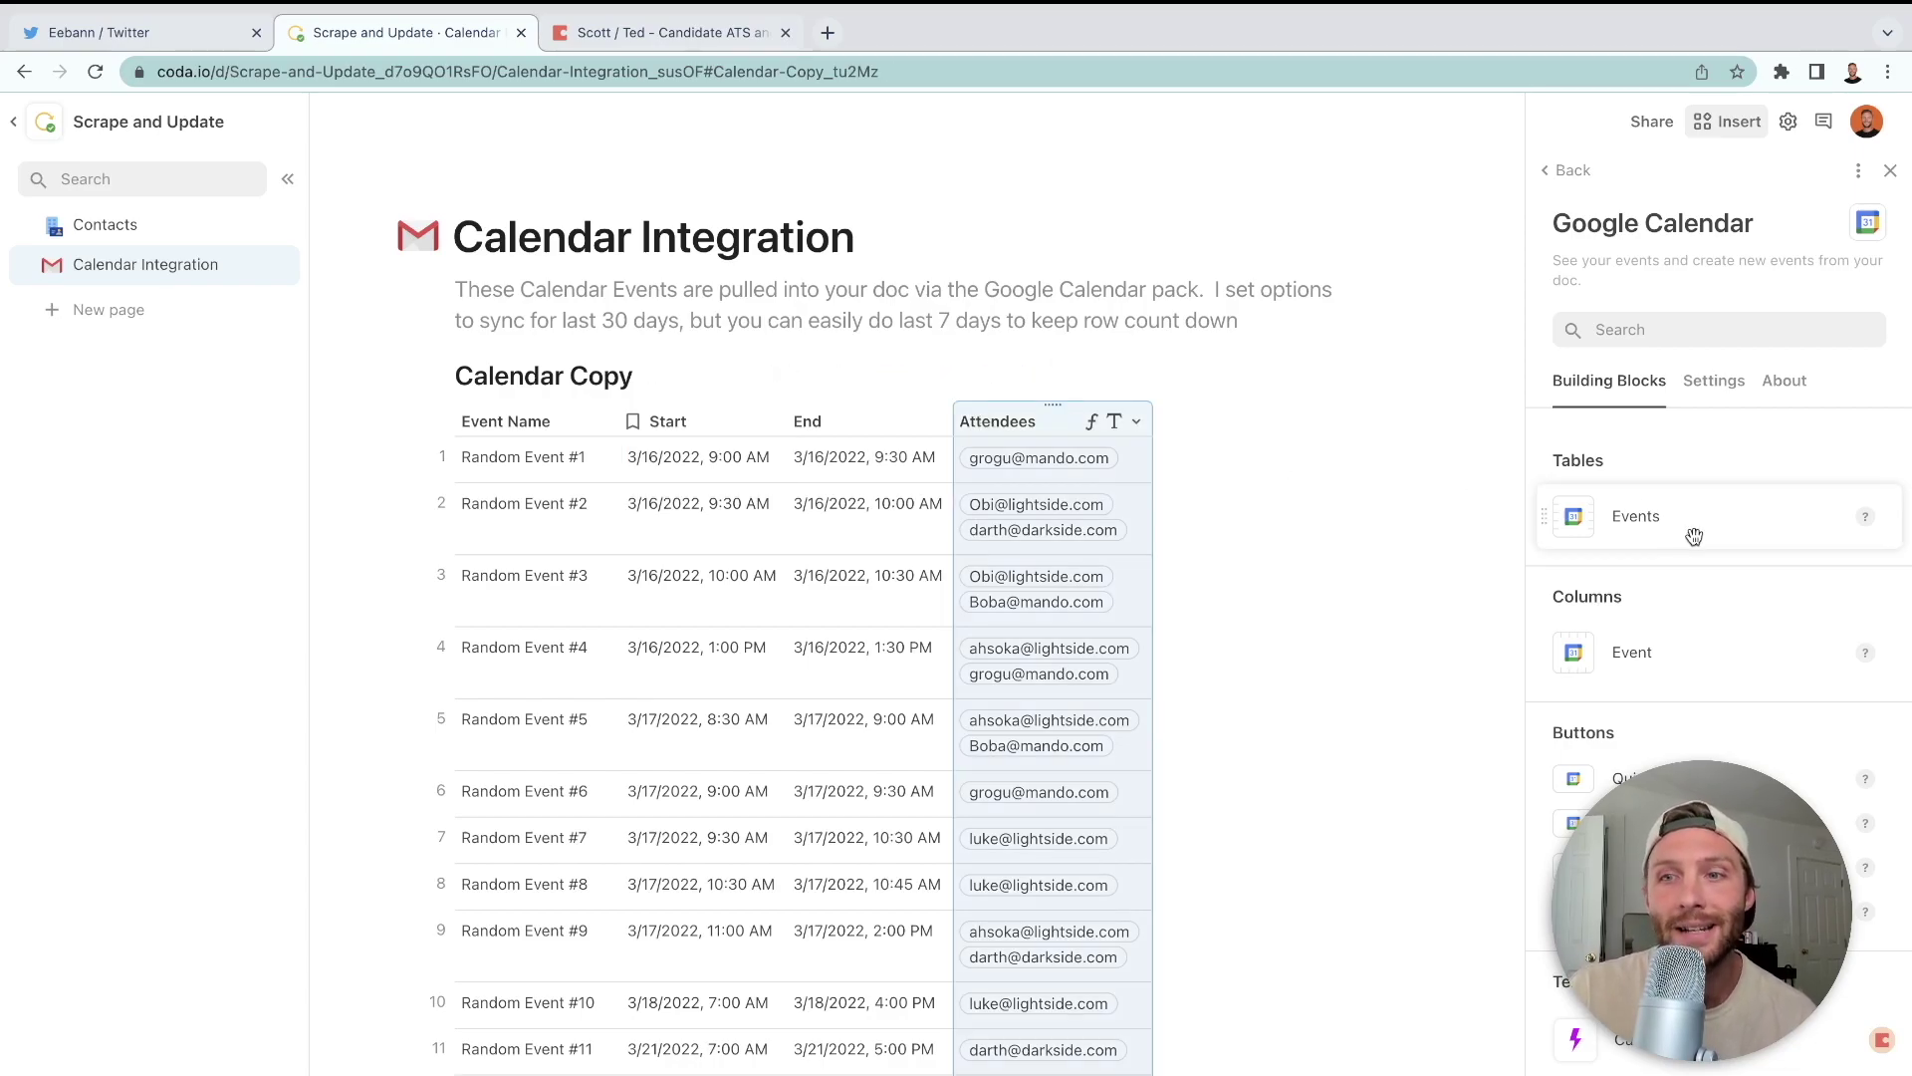
pyautogui.moveTo(500, 428); pyautogui.dragTo(593, 435)
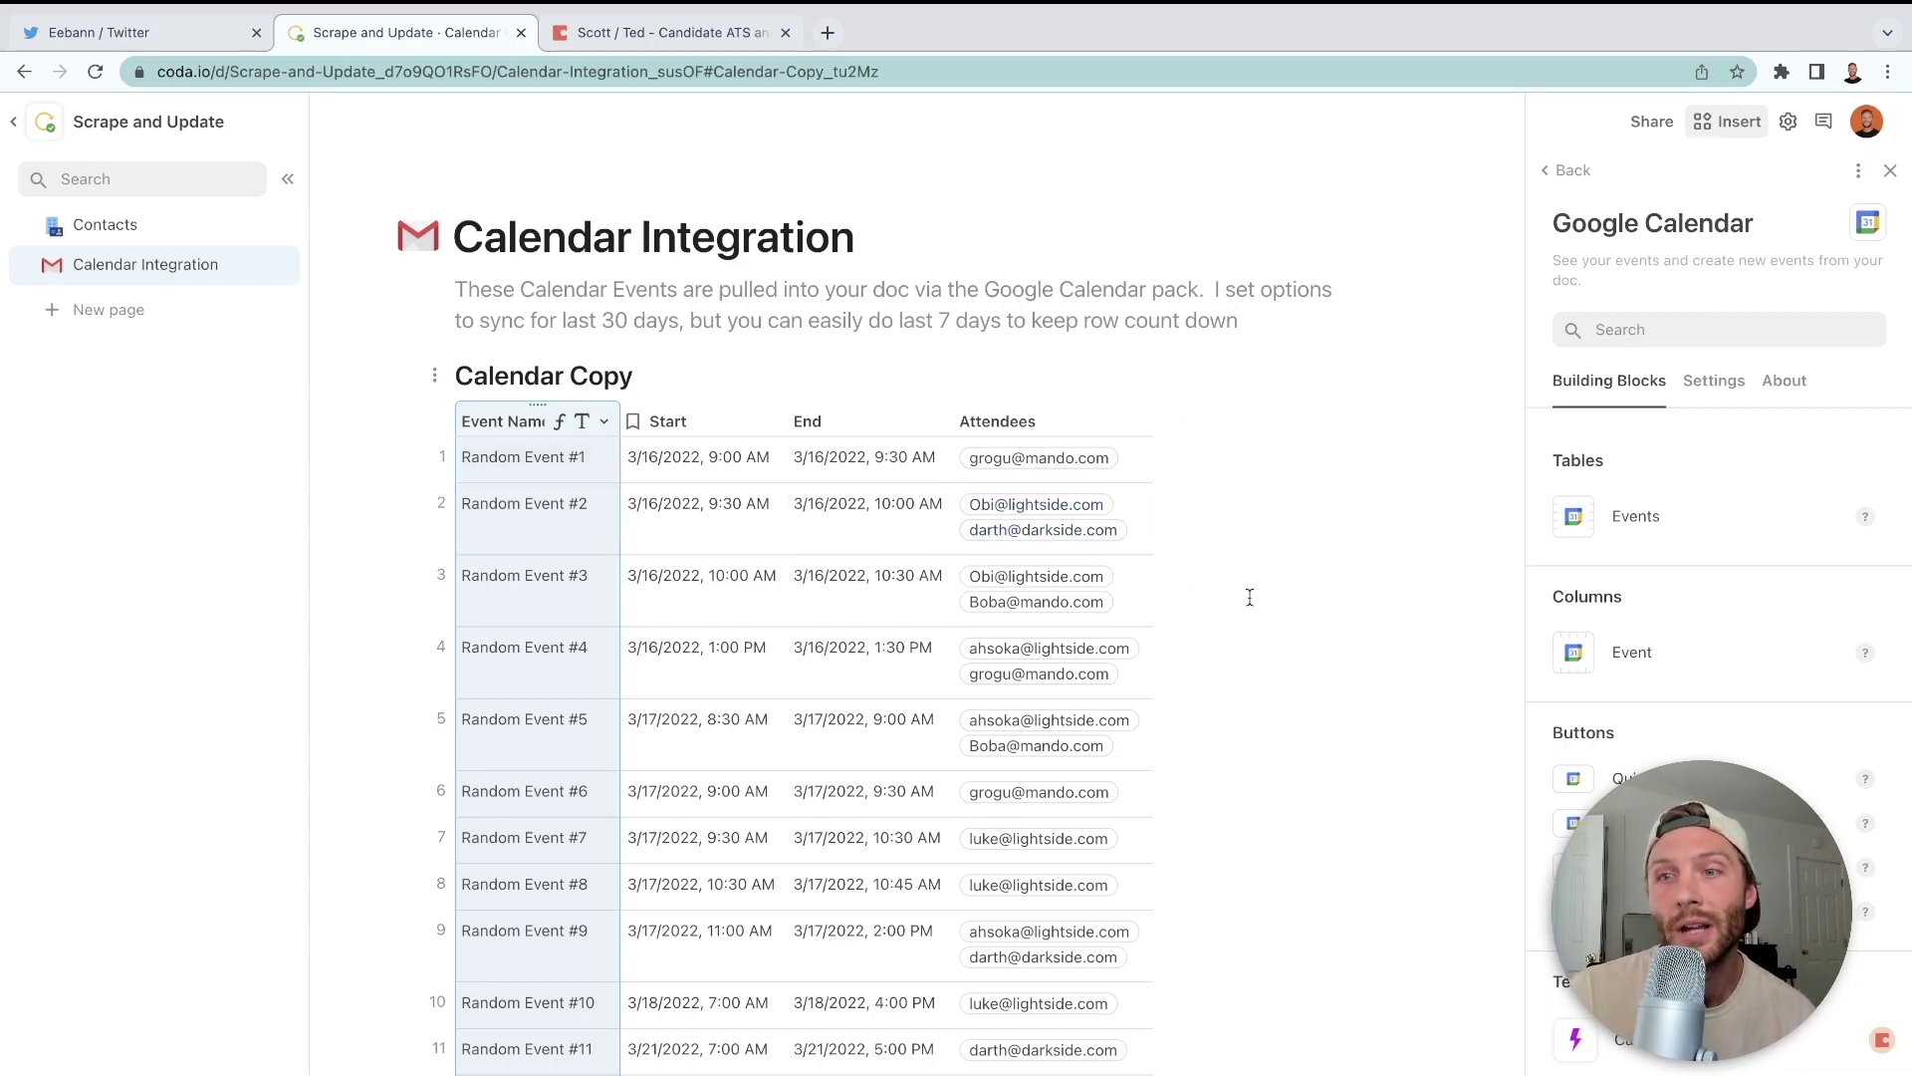
pyautogui.moveTo(1664, 521); pyautogui.dragTo(1629, 503)
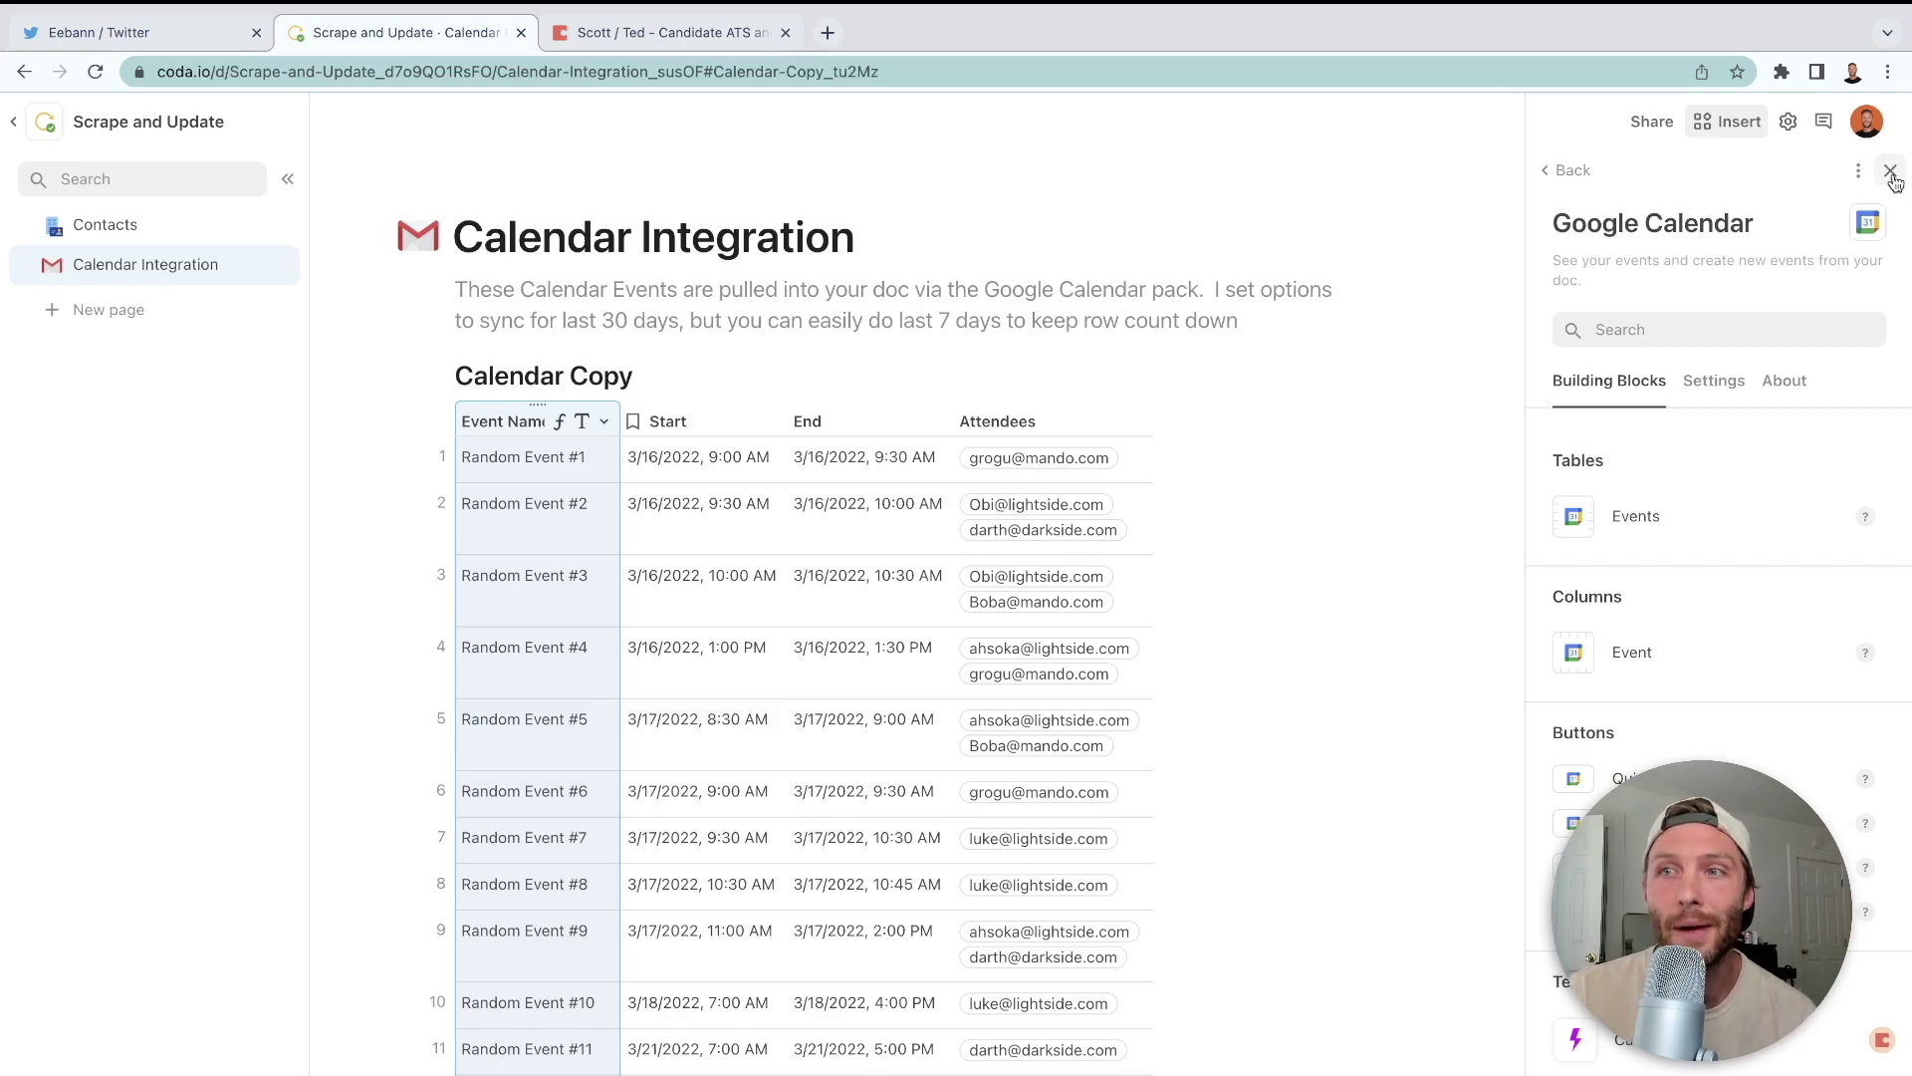
# - Close the pack panel and inspect the event name, Start, End and Attendees columns
pyautogui.click(1890, 172)
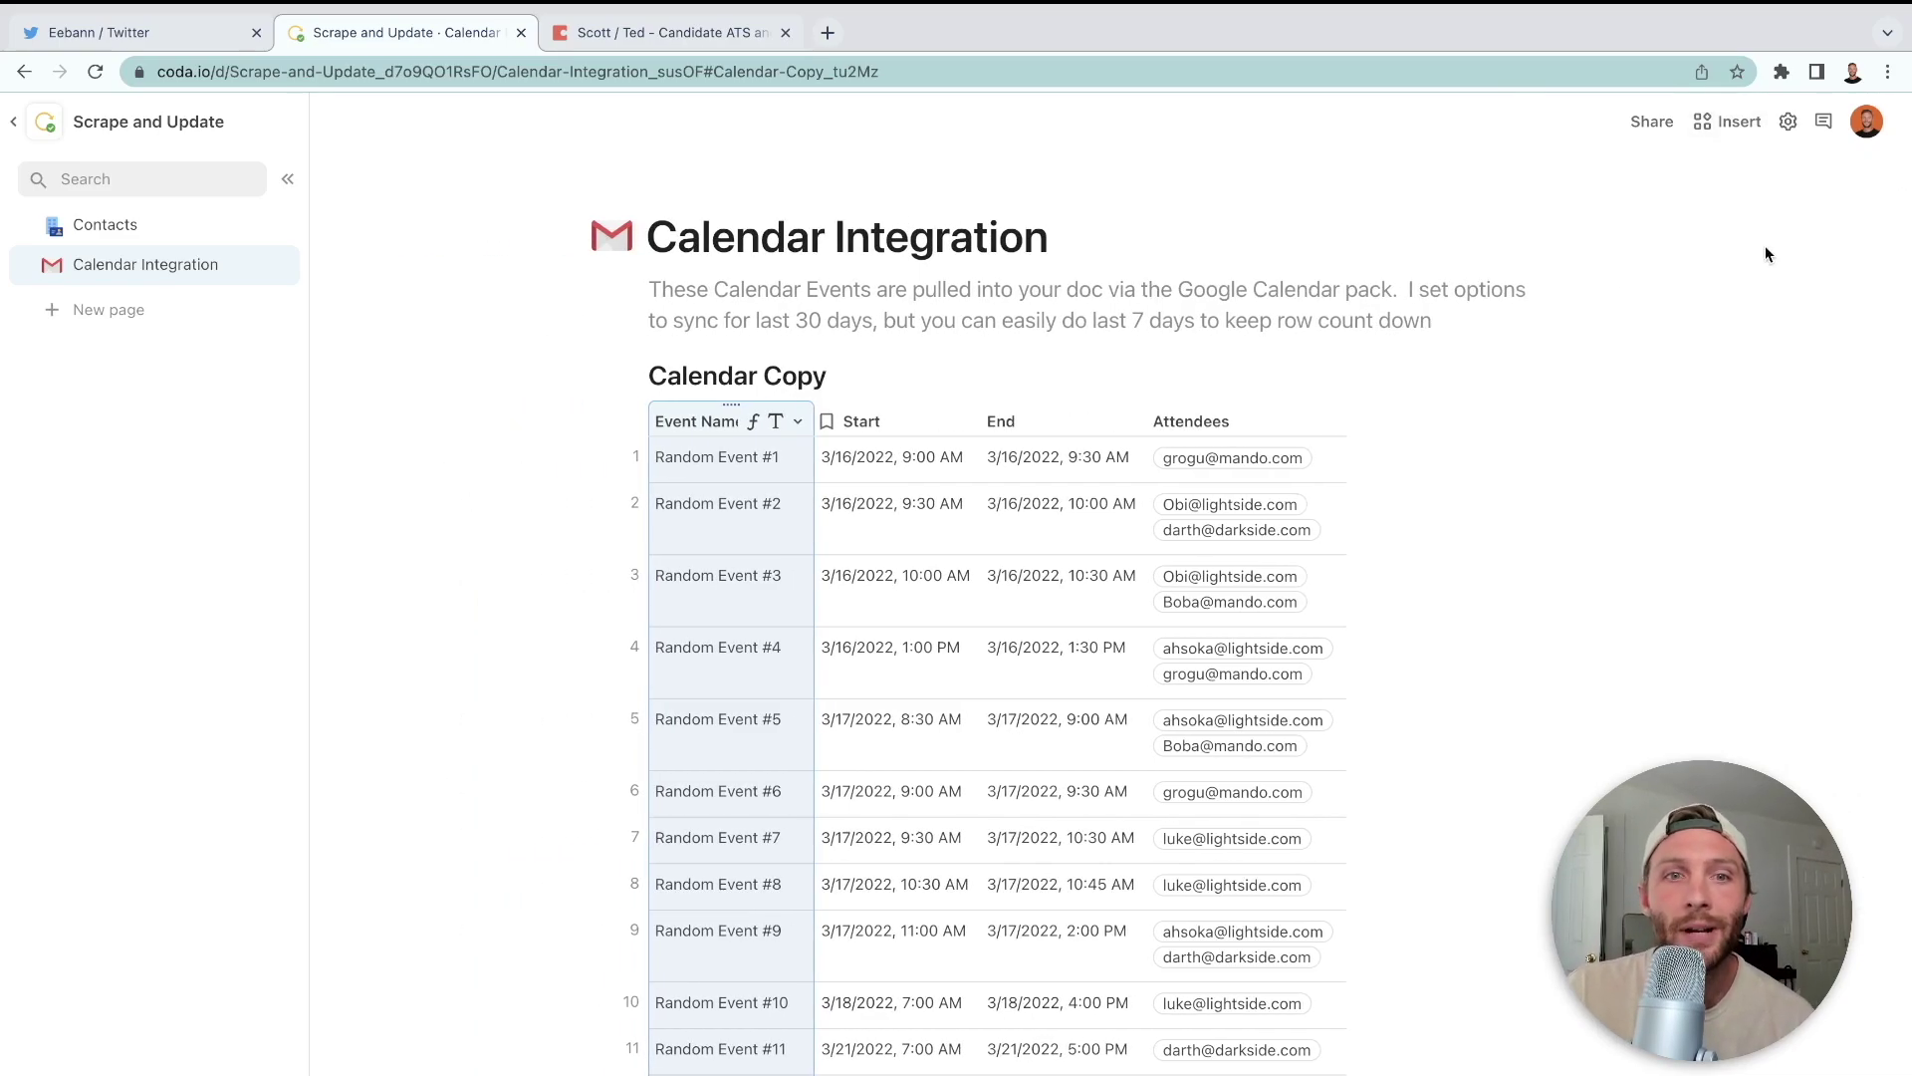
pyautogui.click(738, 475)
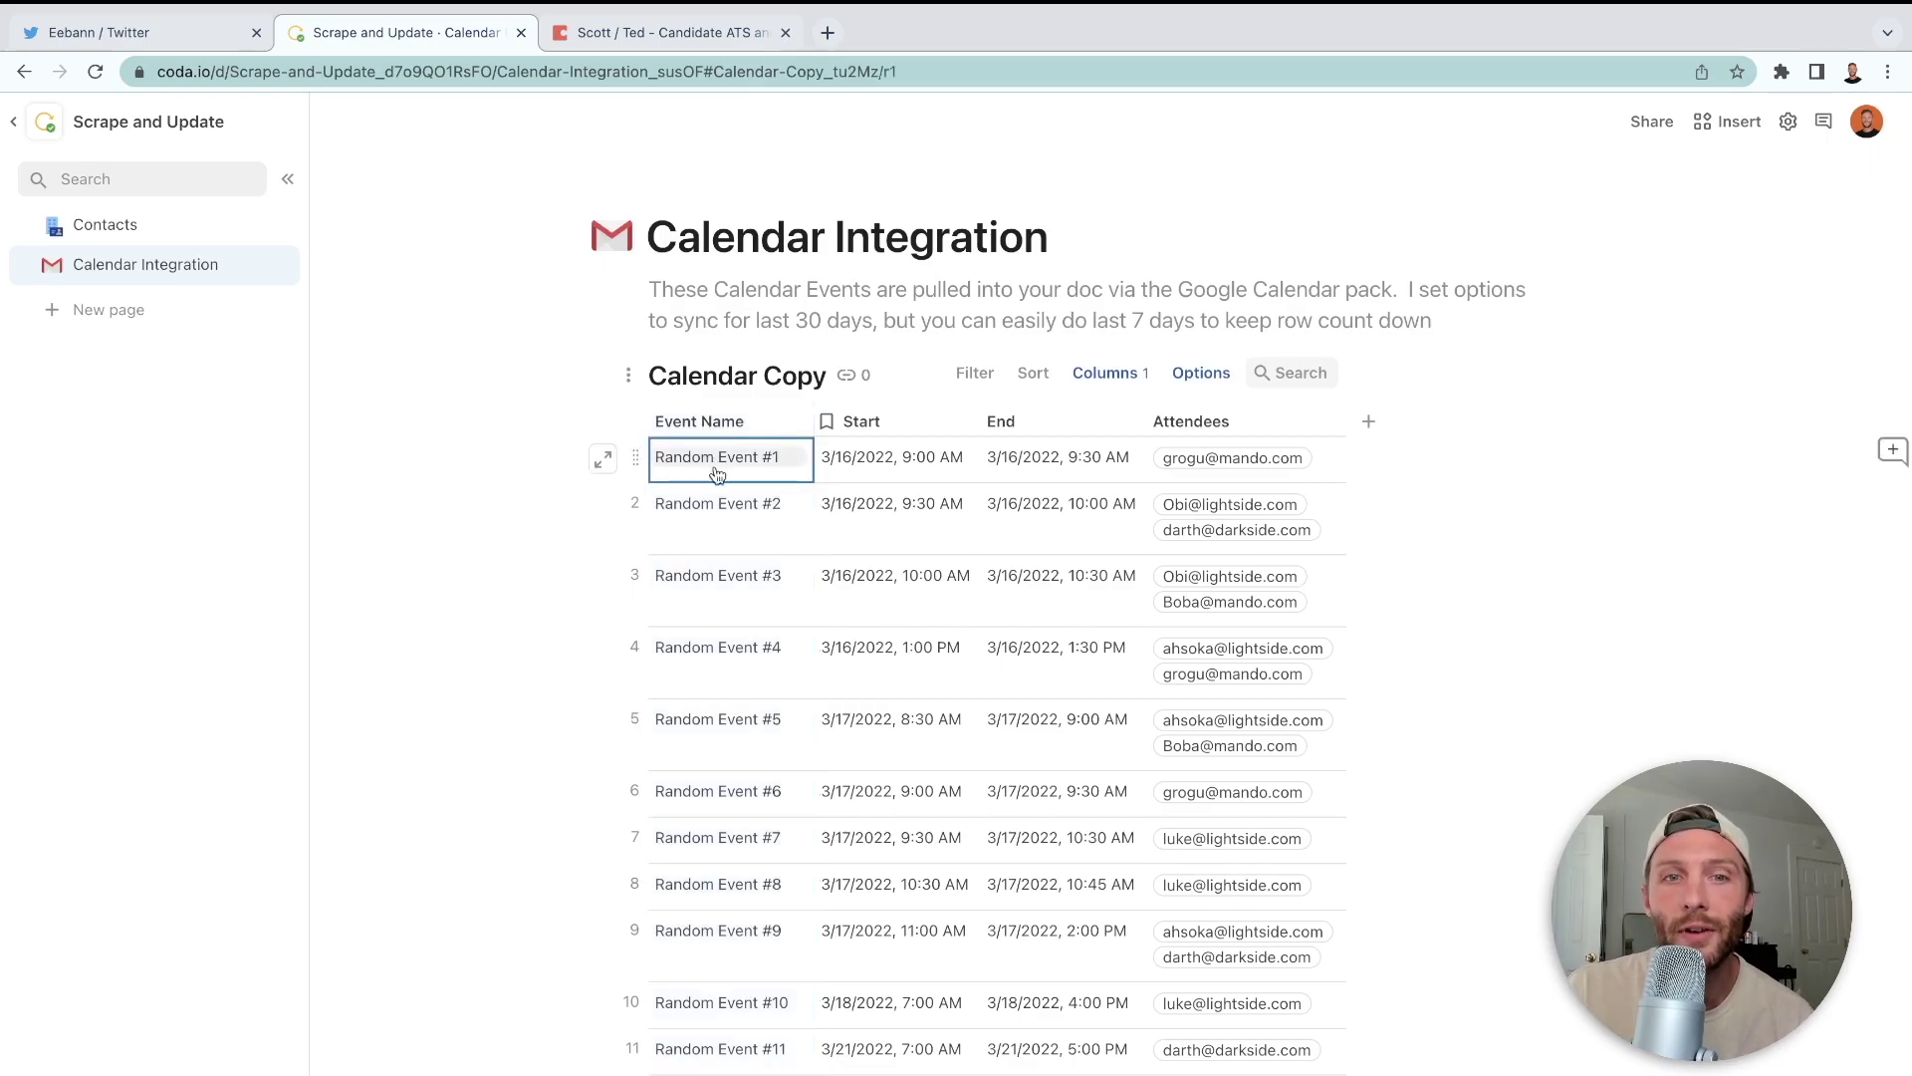
pyautogui.click(863, 422)
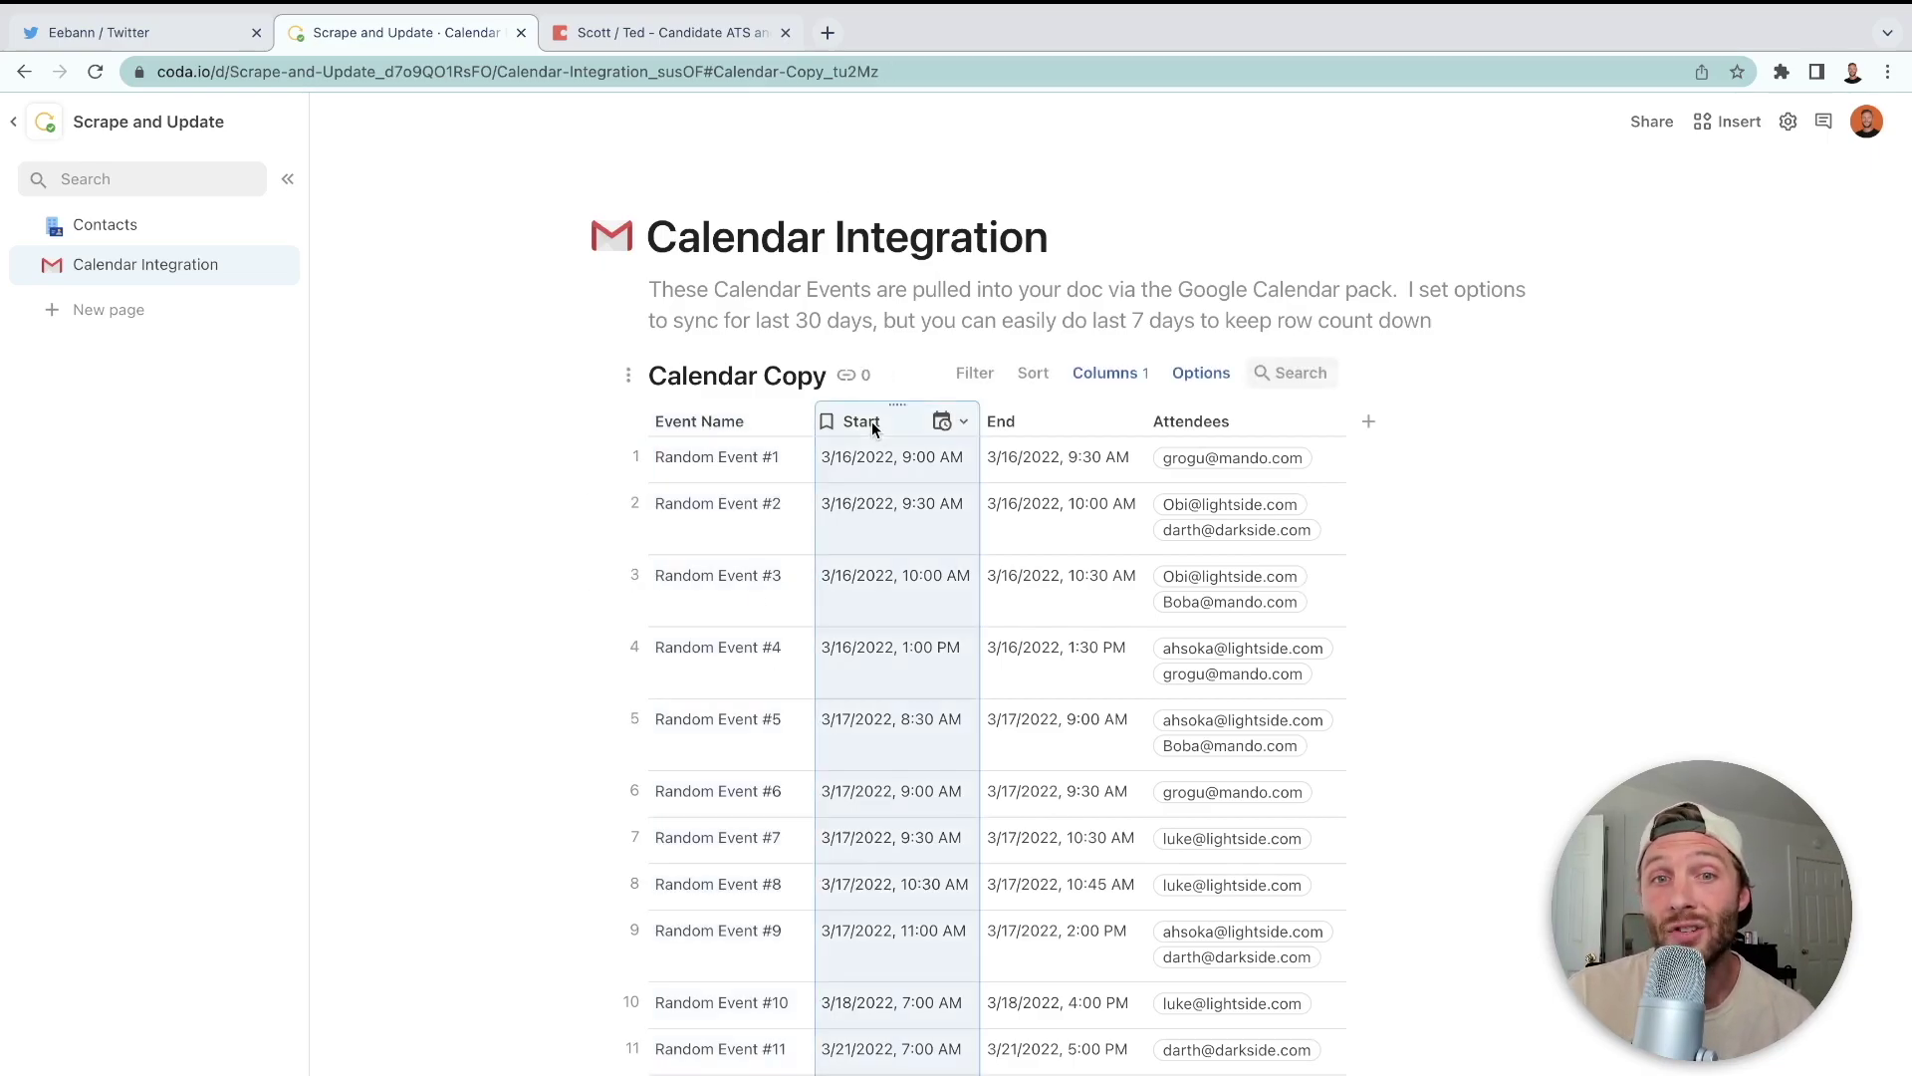
pyautogui.click(1023, 422)
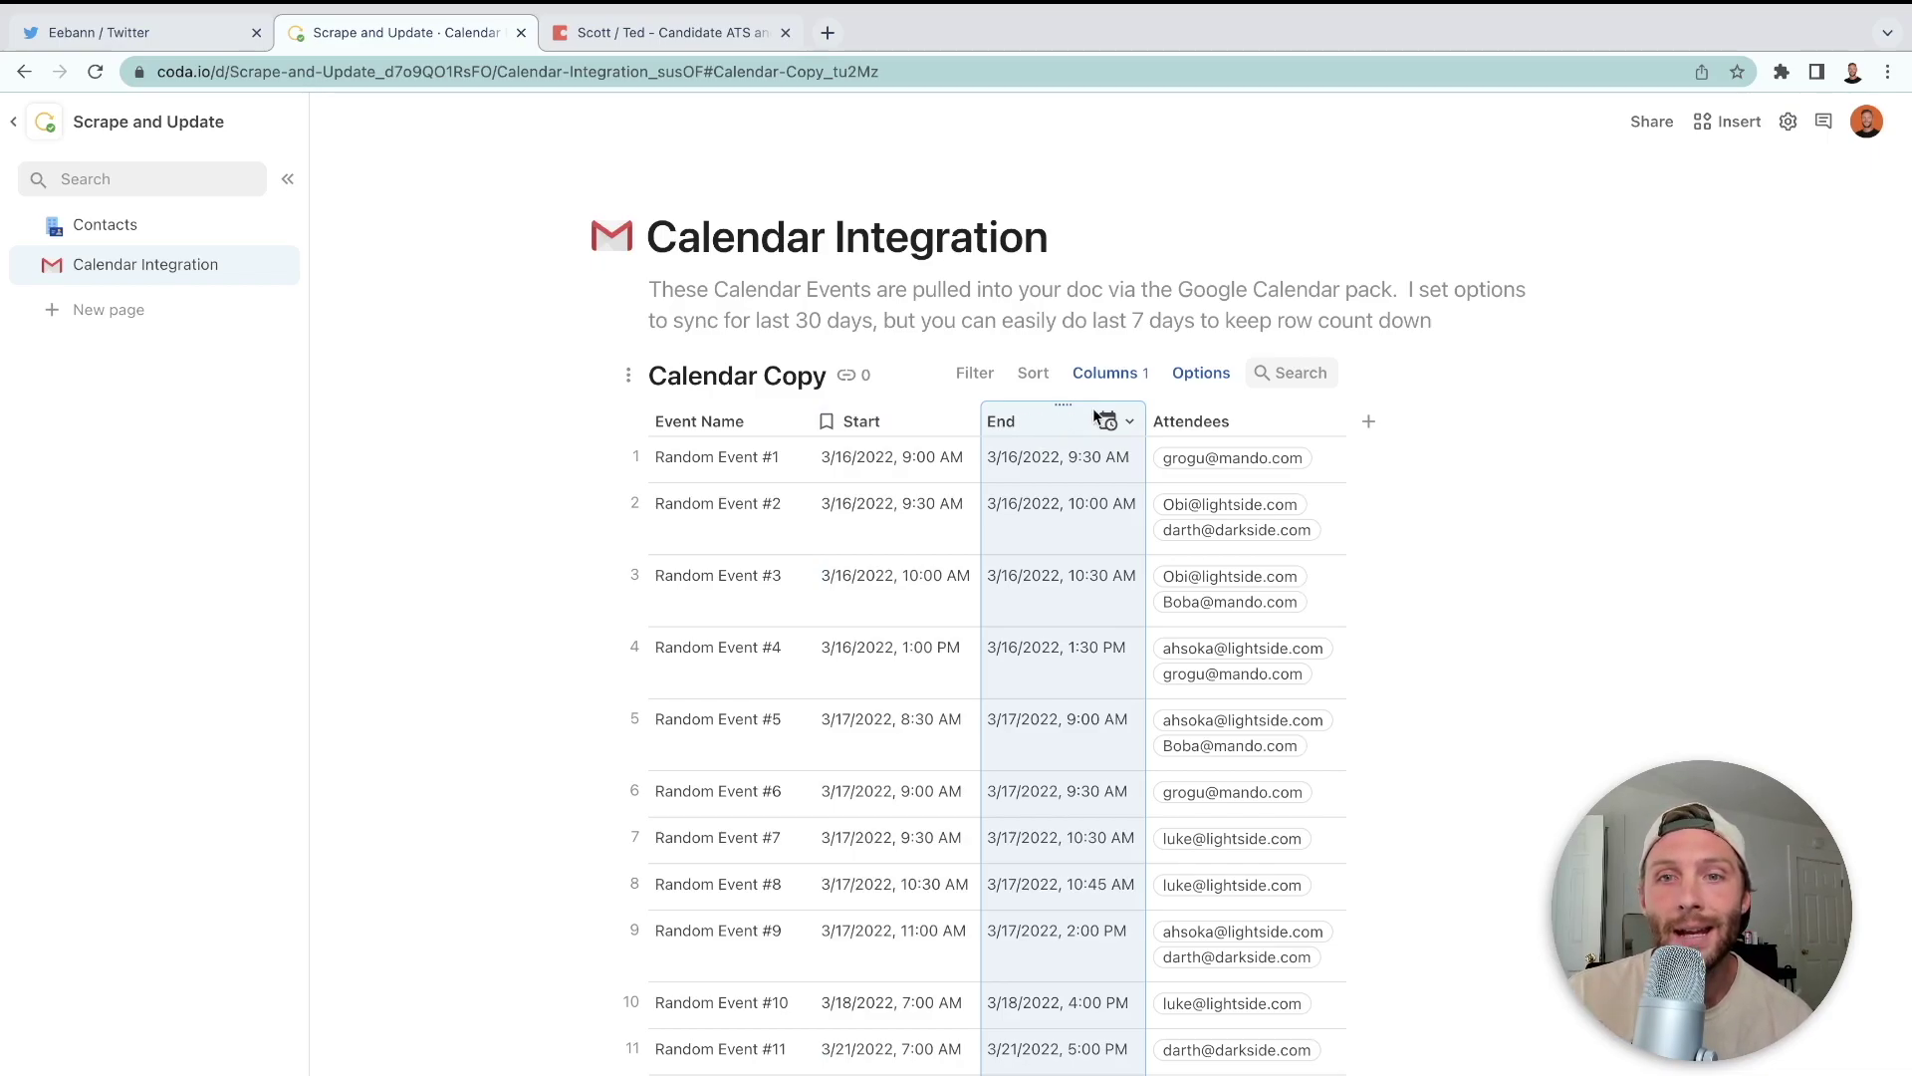
pyautogui.click(1210, 423)
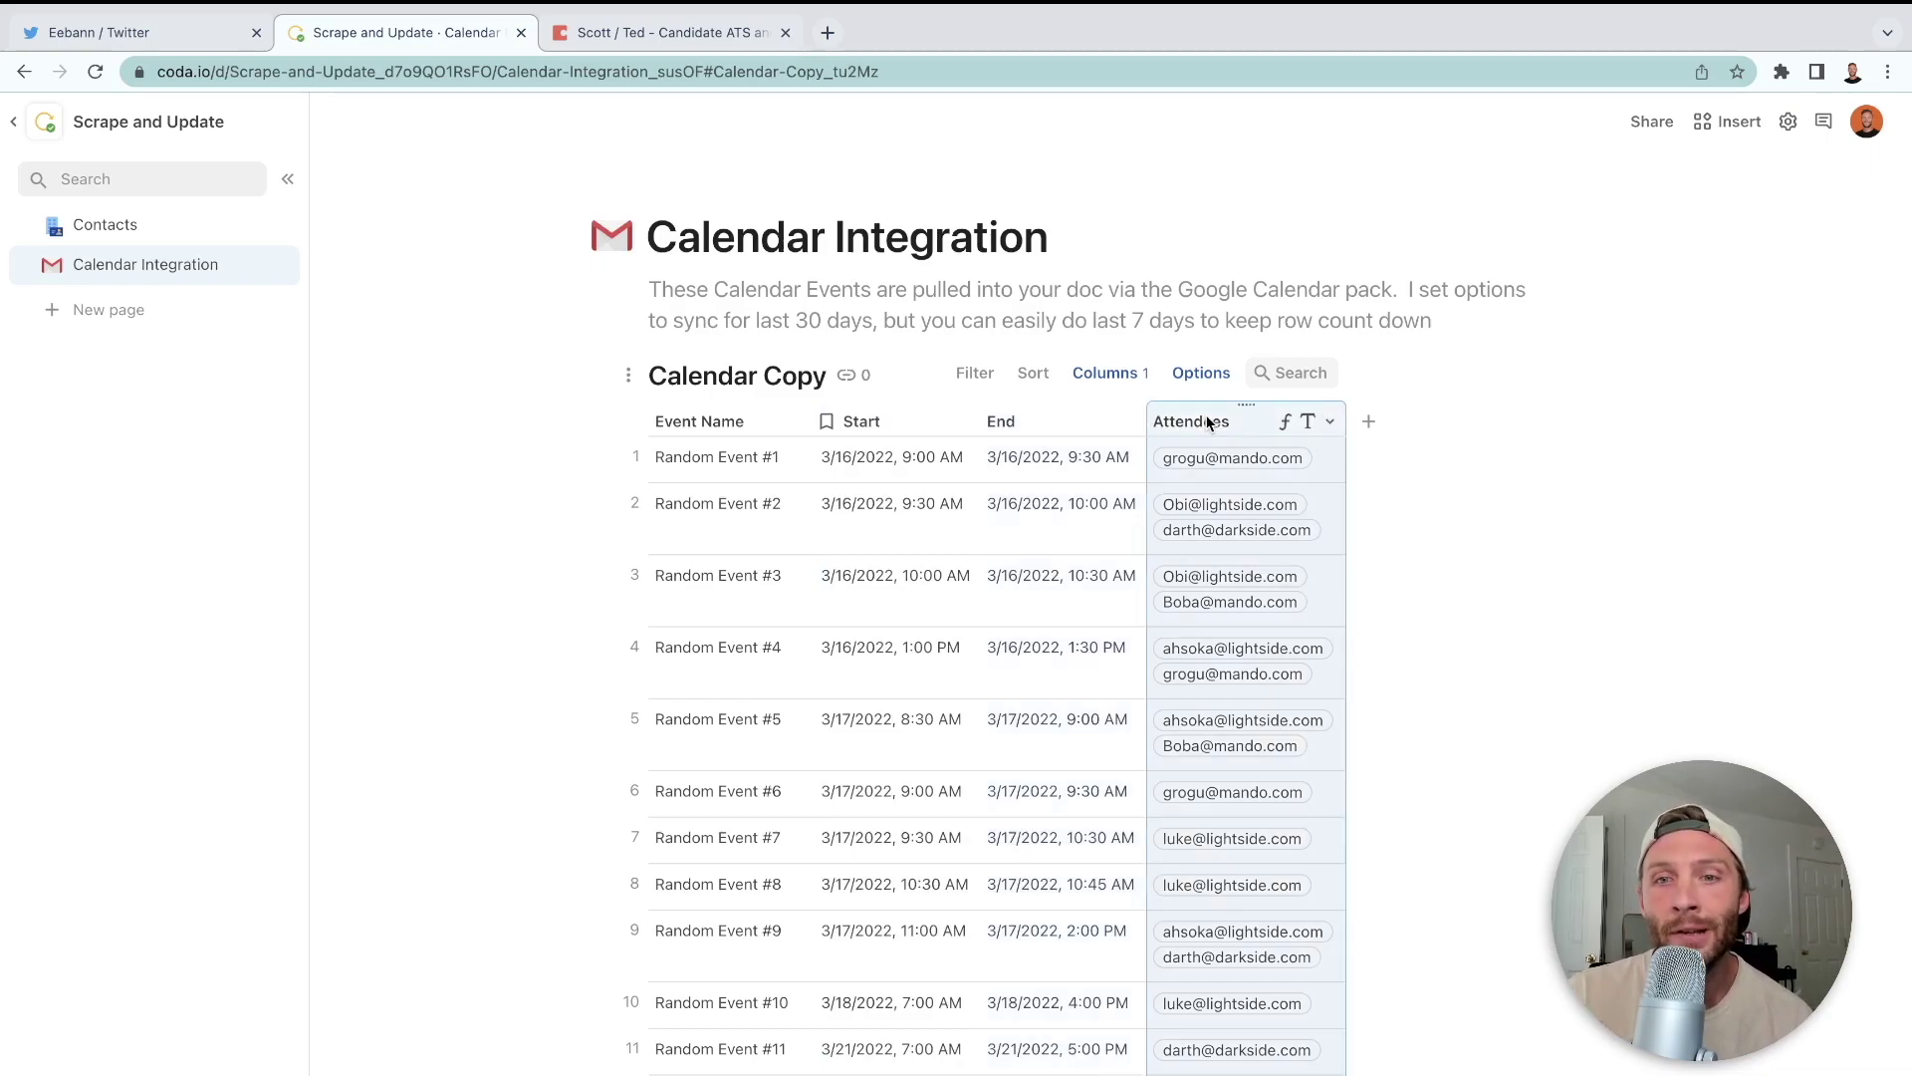
pyautogui.click(1335, 523)
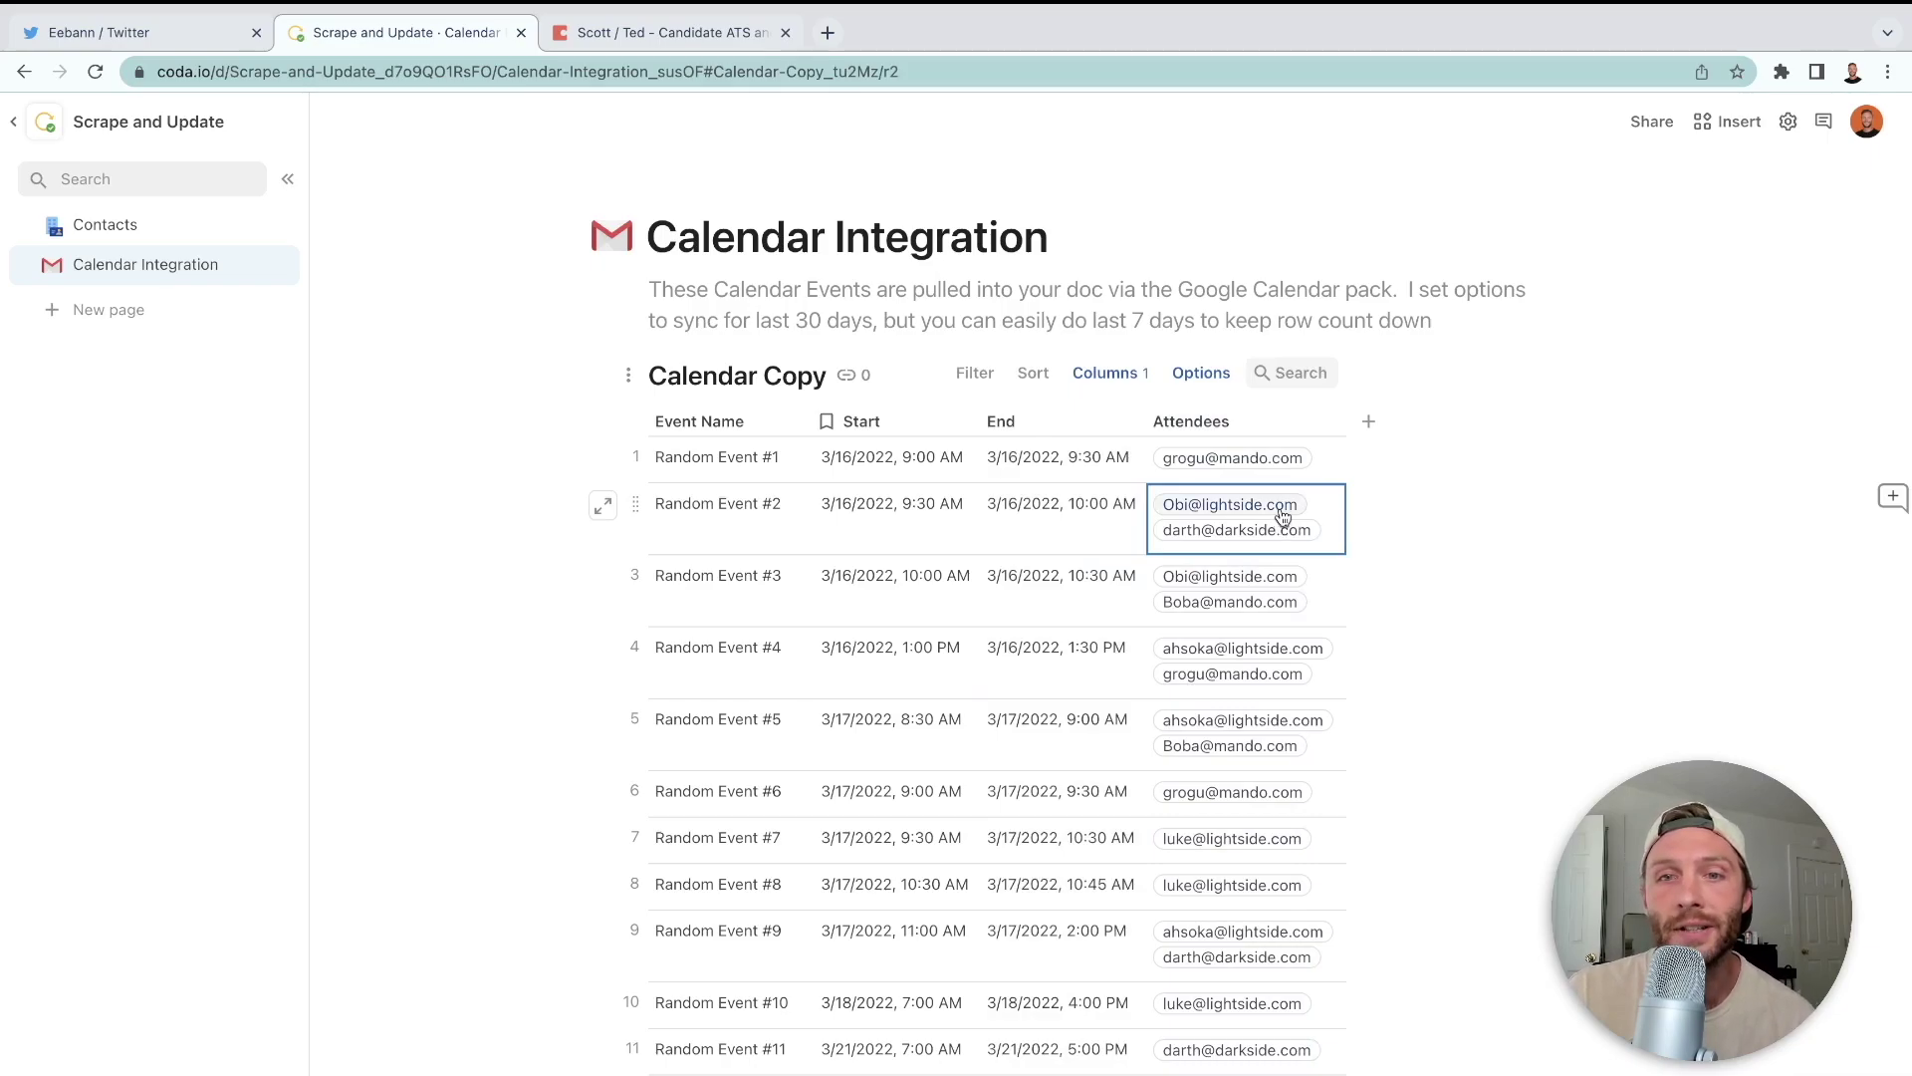
pyautogui.moveTo(1282, 517)
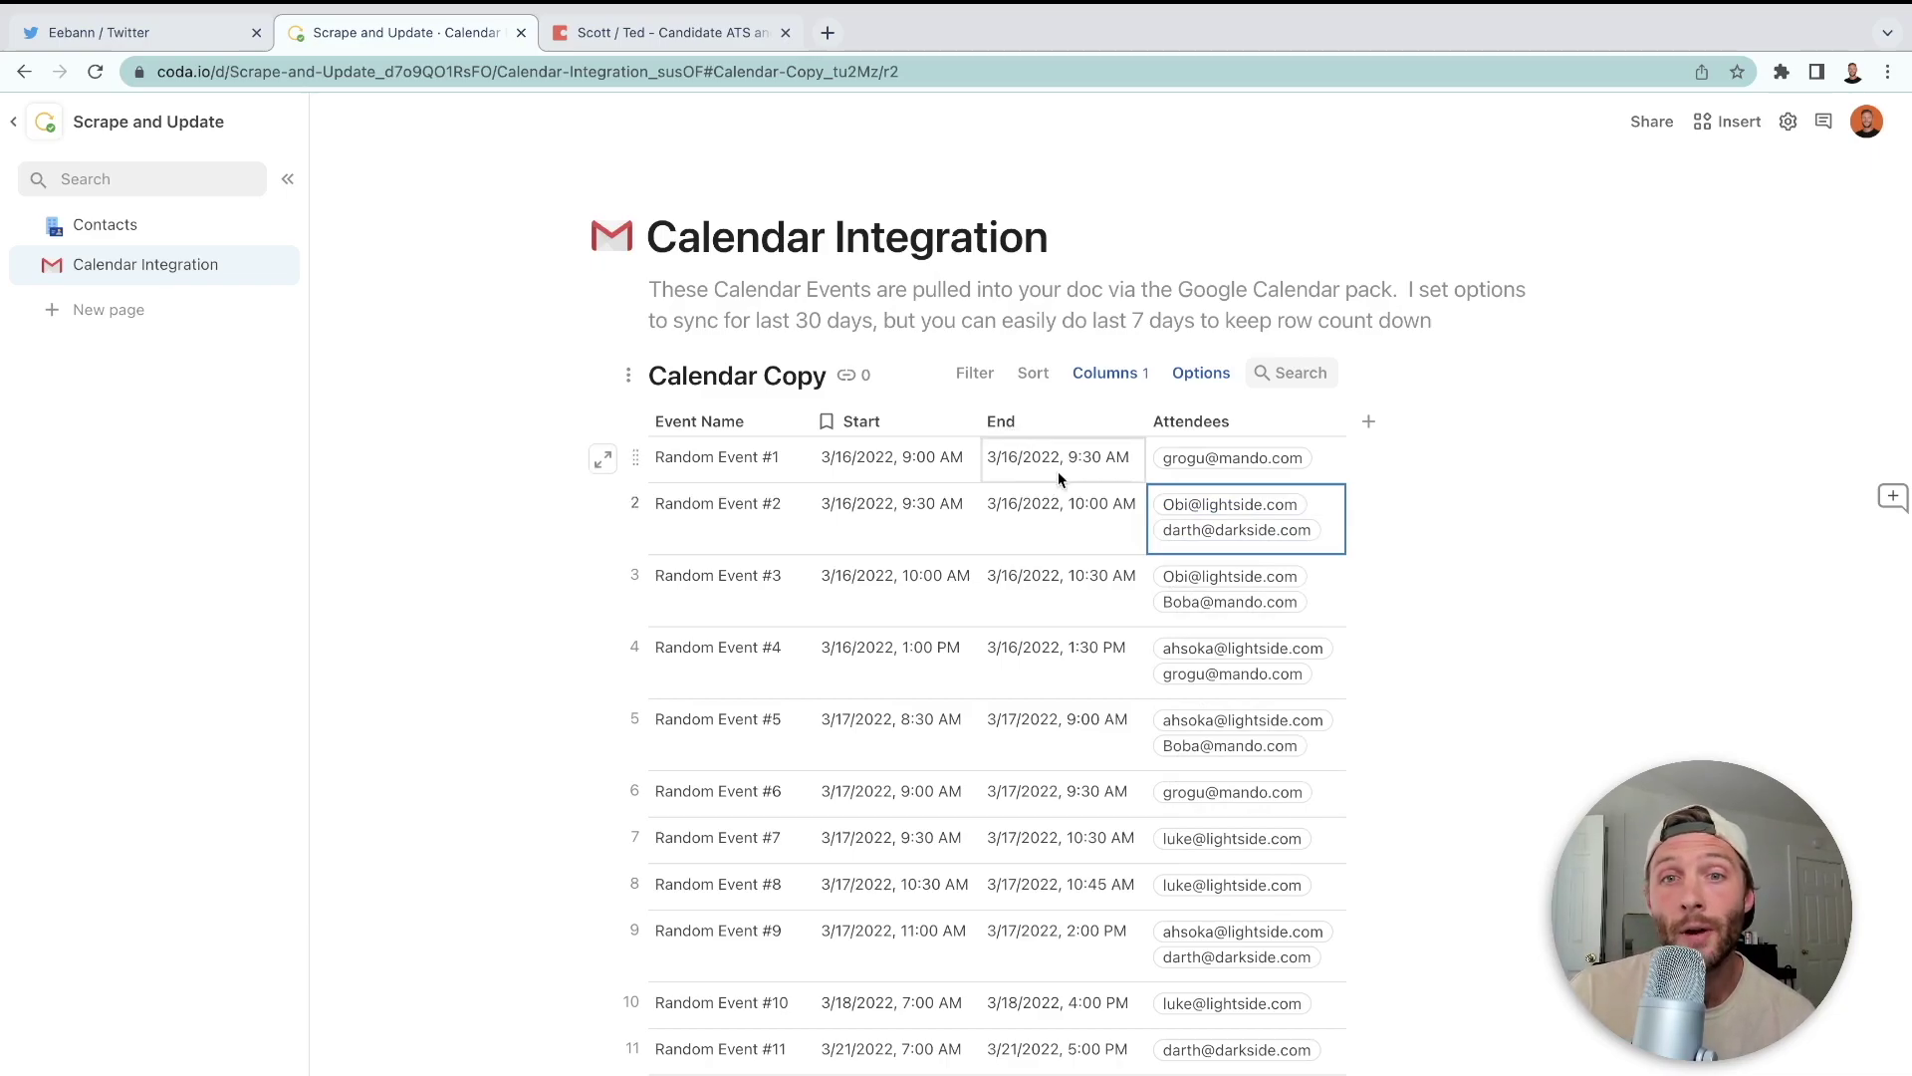
# - Add Column 5 after Attendees with the formula Attendees.Email
pyautogui.click(1367, 421)
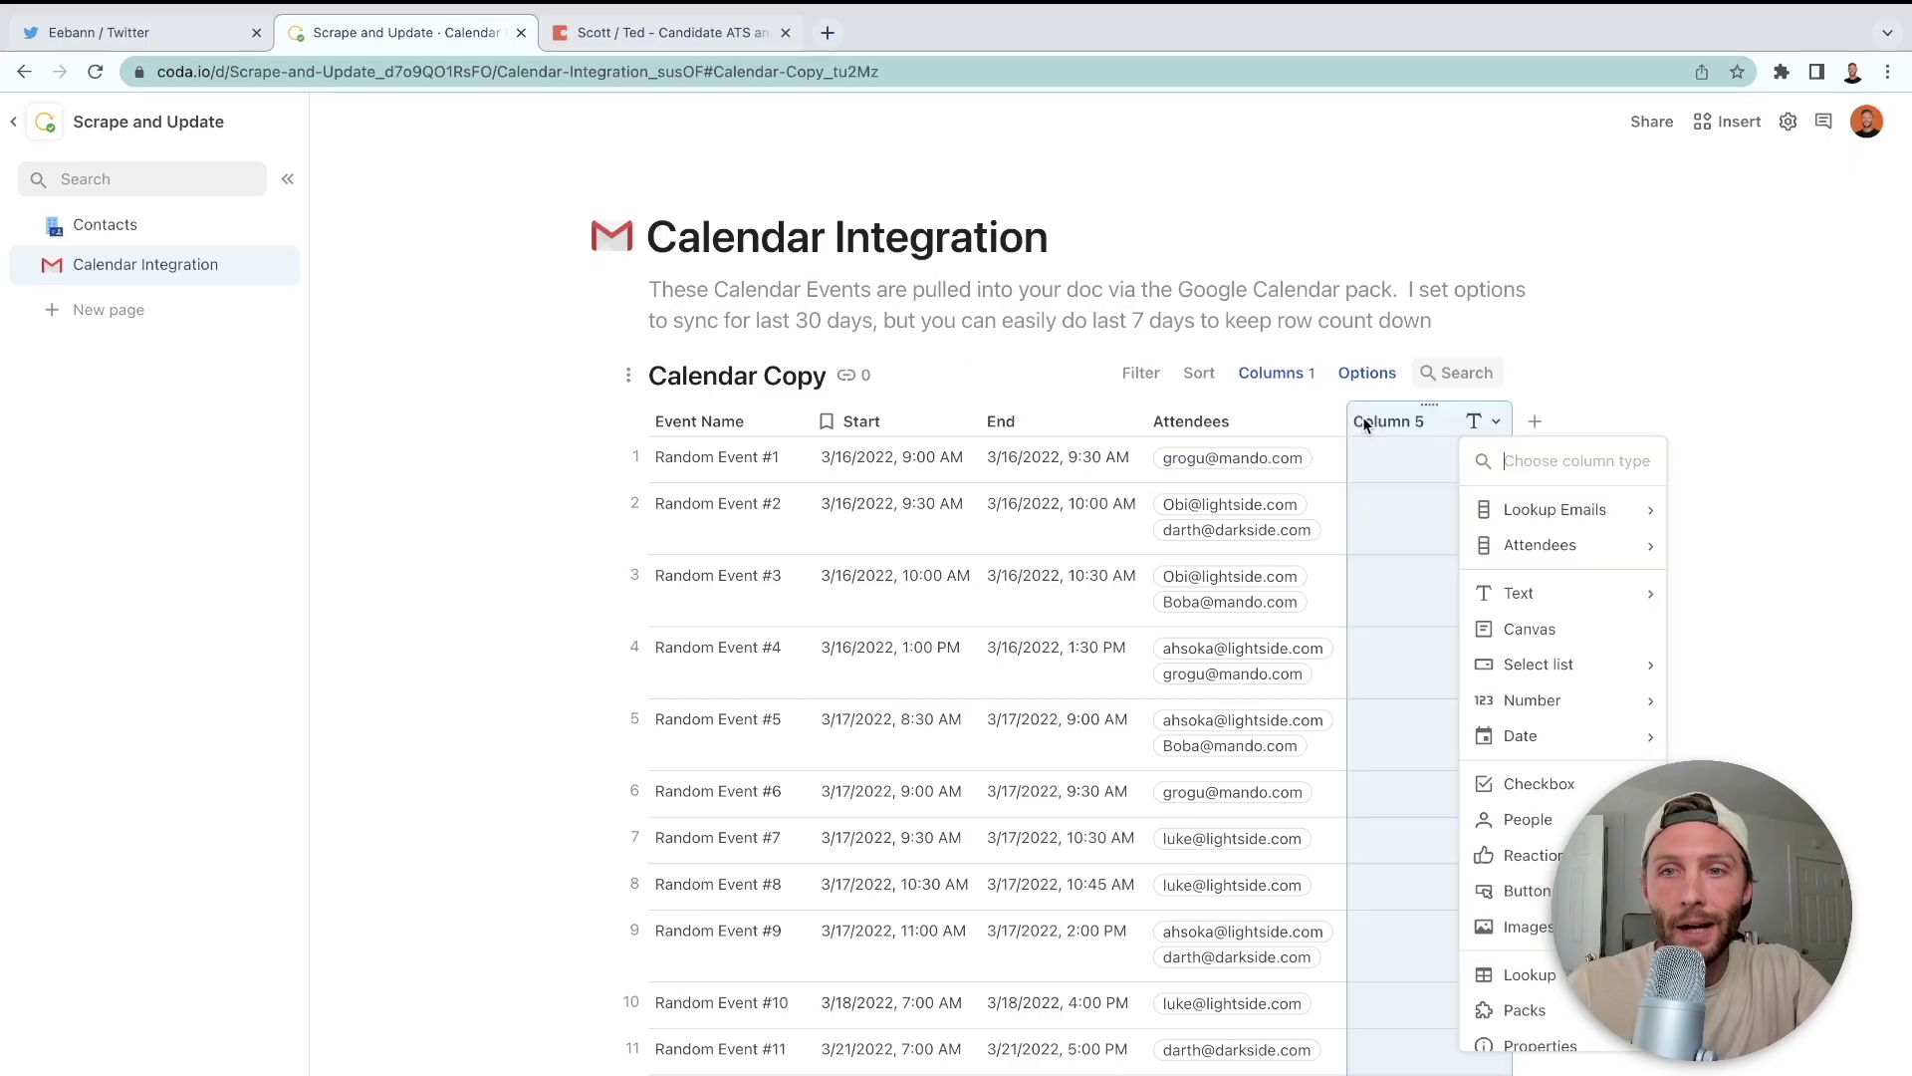
pyautogui.click(1209, 423)
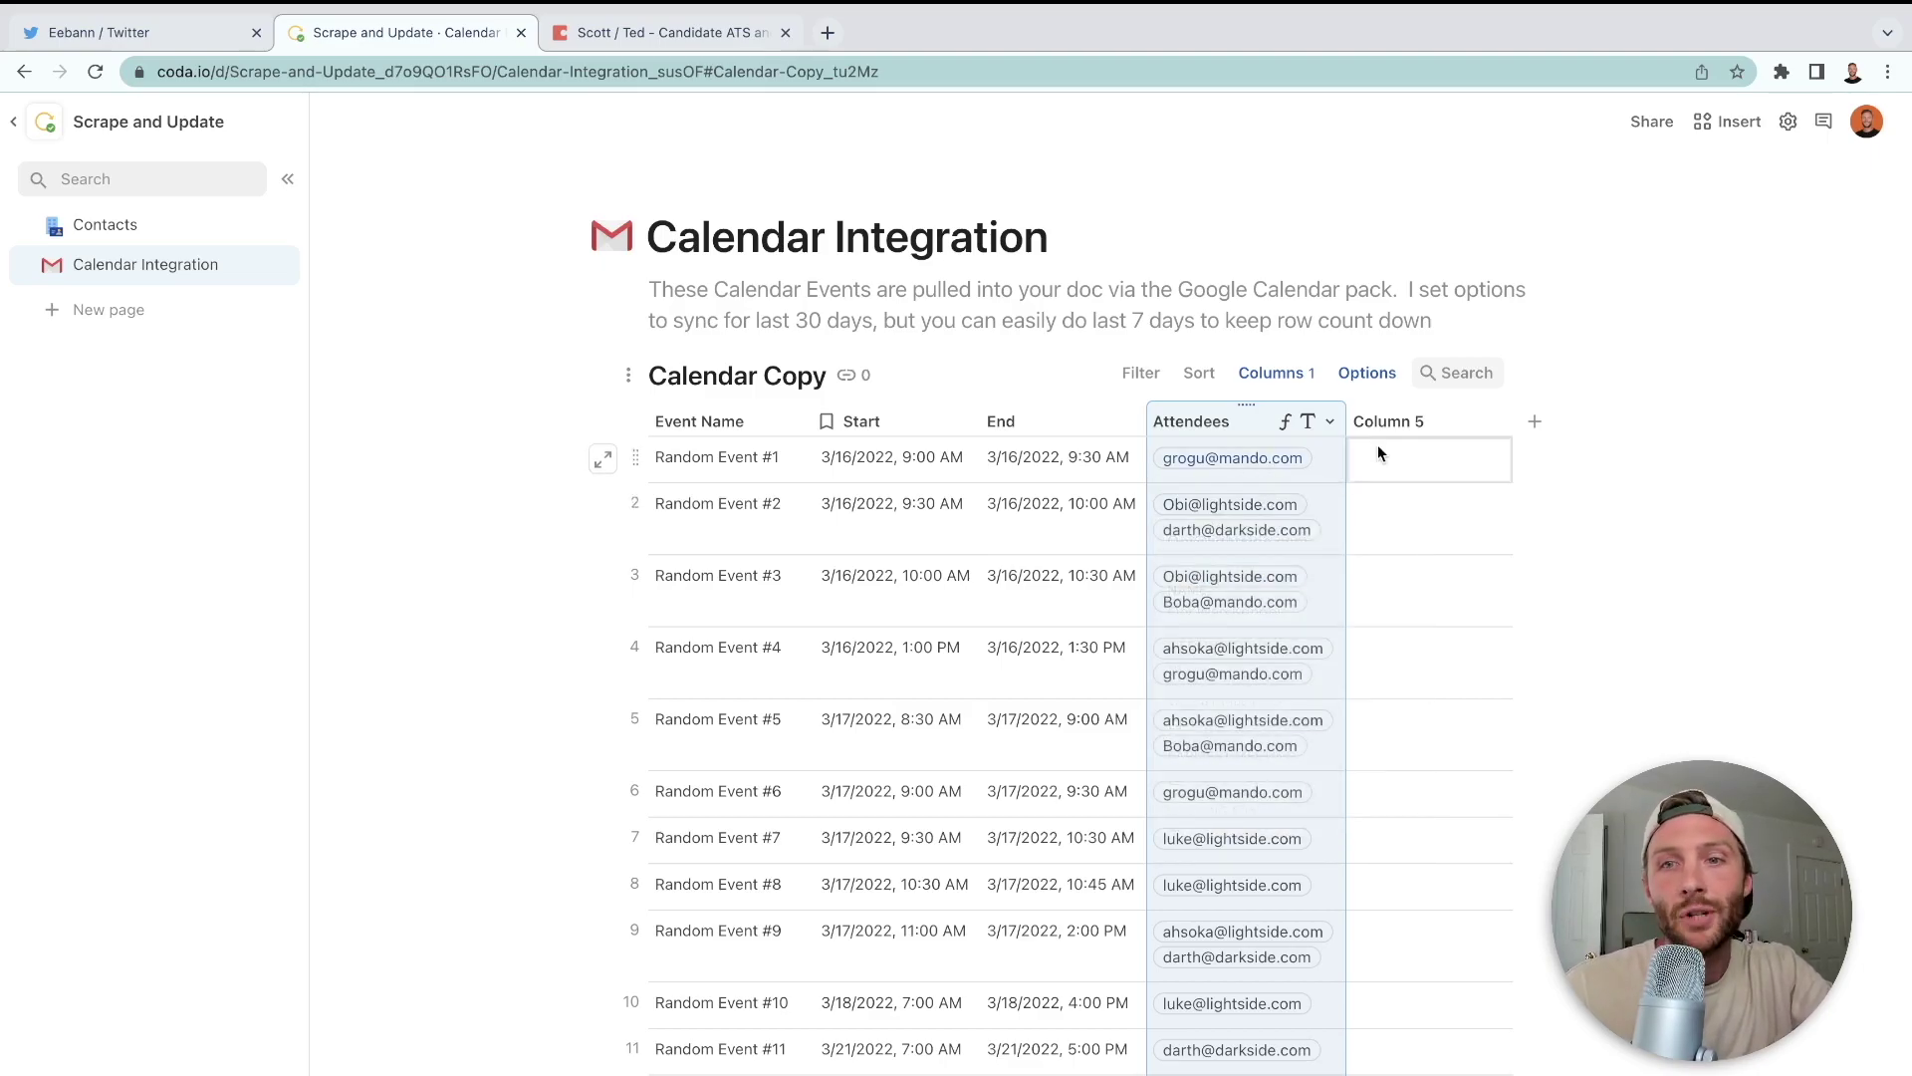
pyautogui.click(1391, 422)
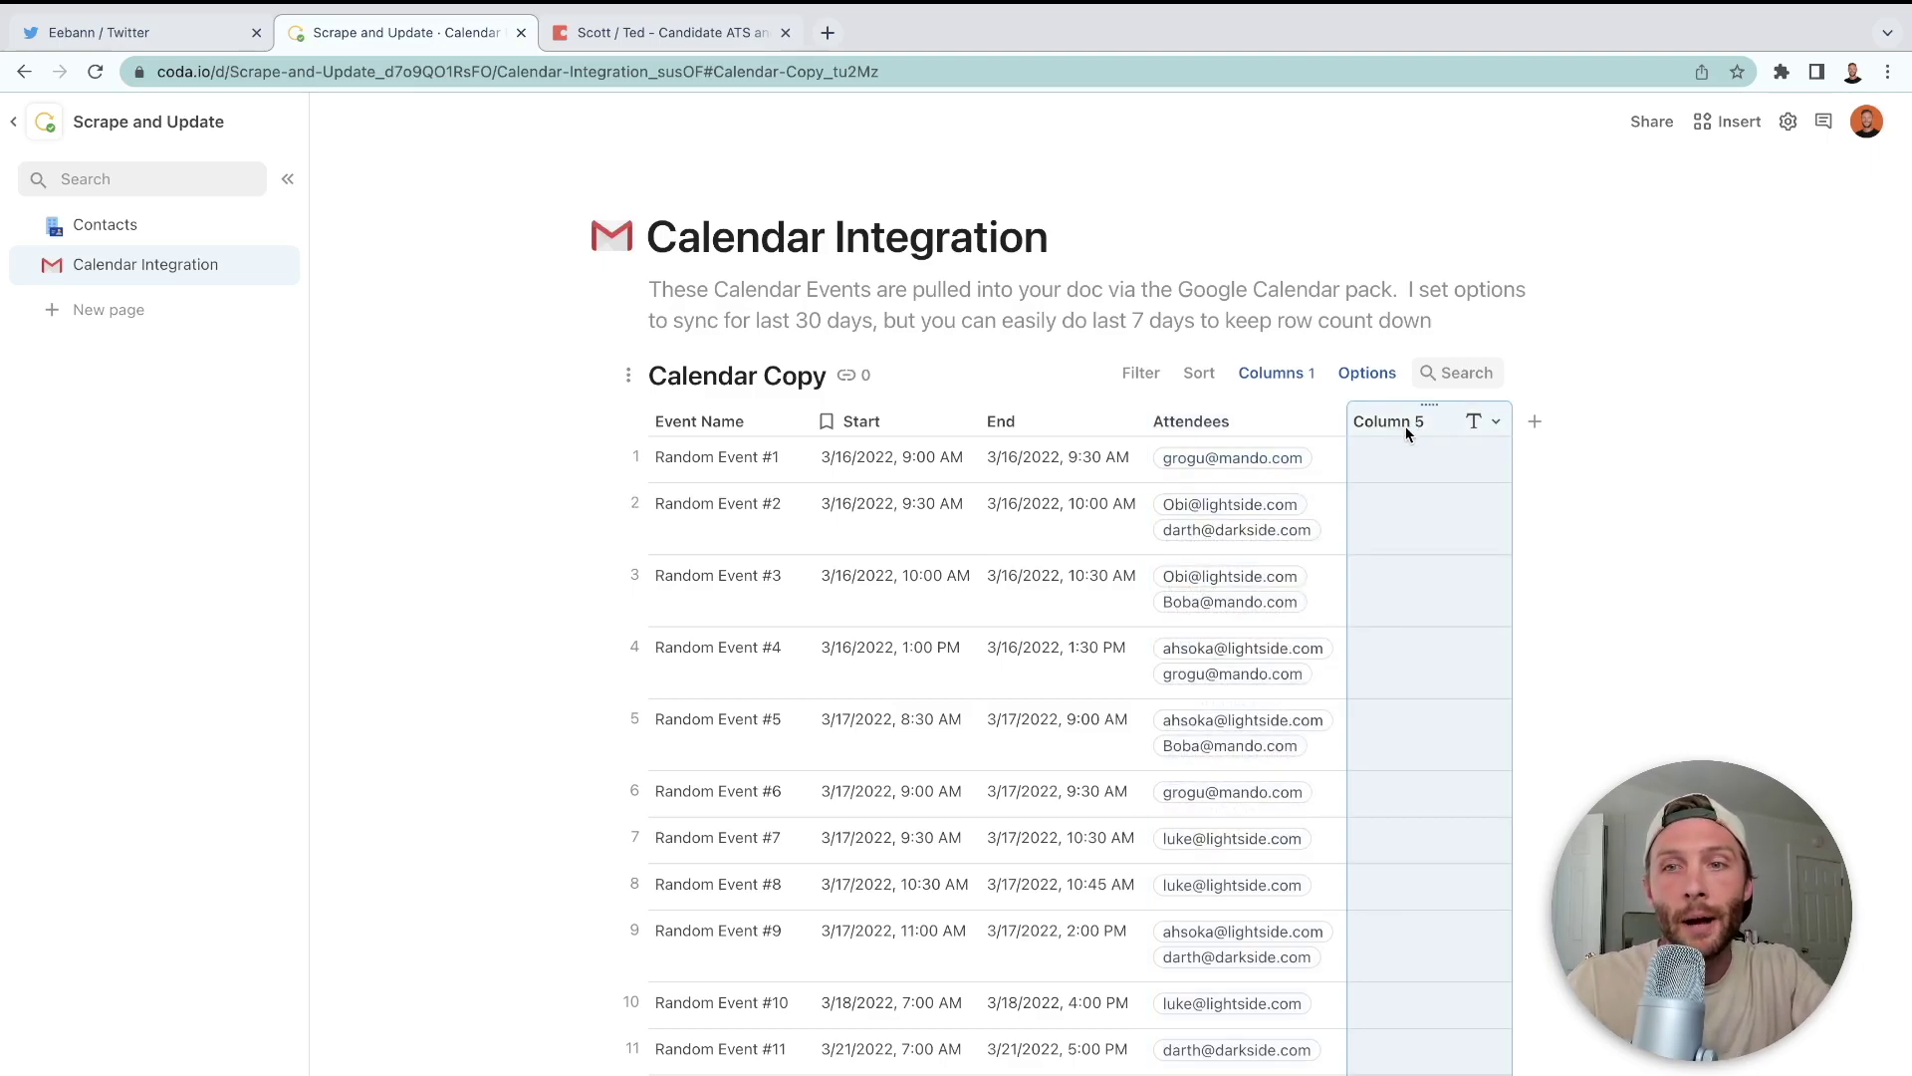
pyautogui.click(1496, 422)
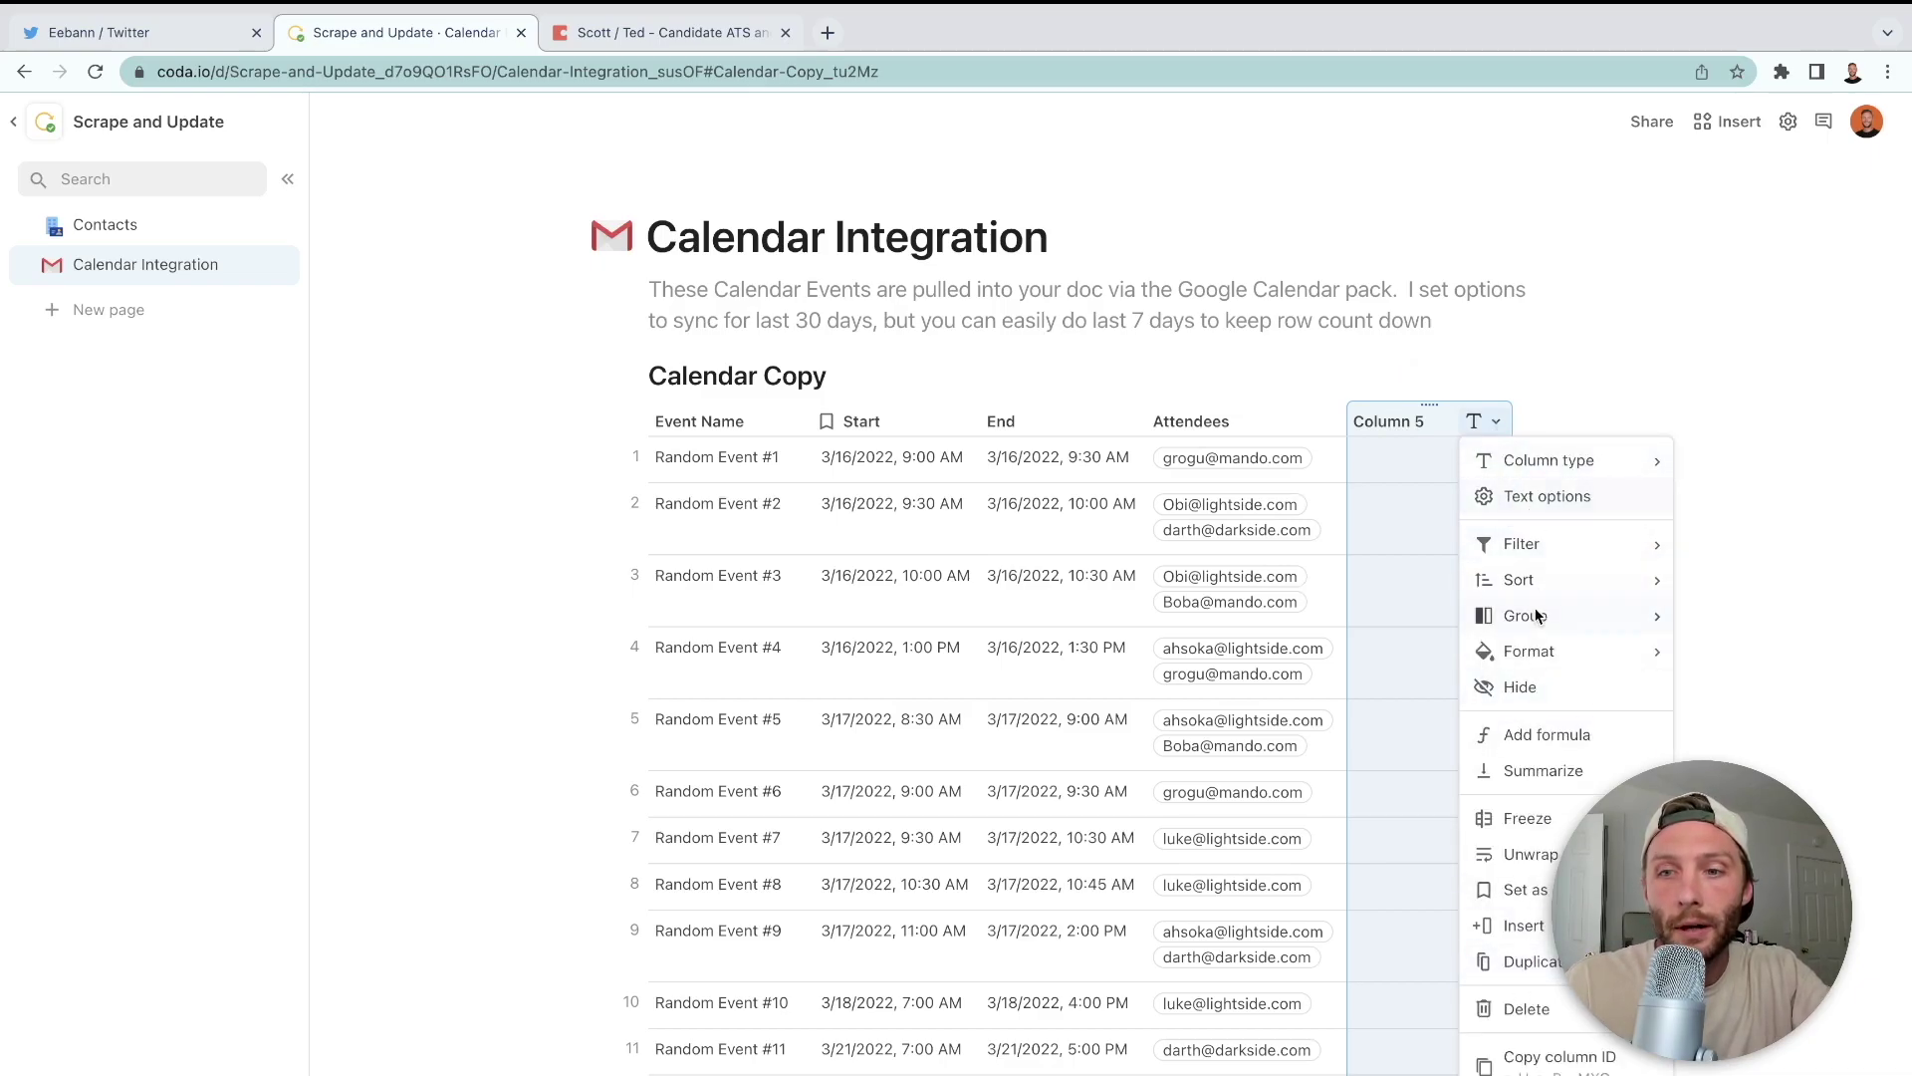
pyautogui.click(1538, 736)
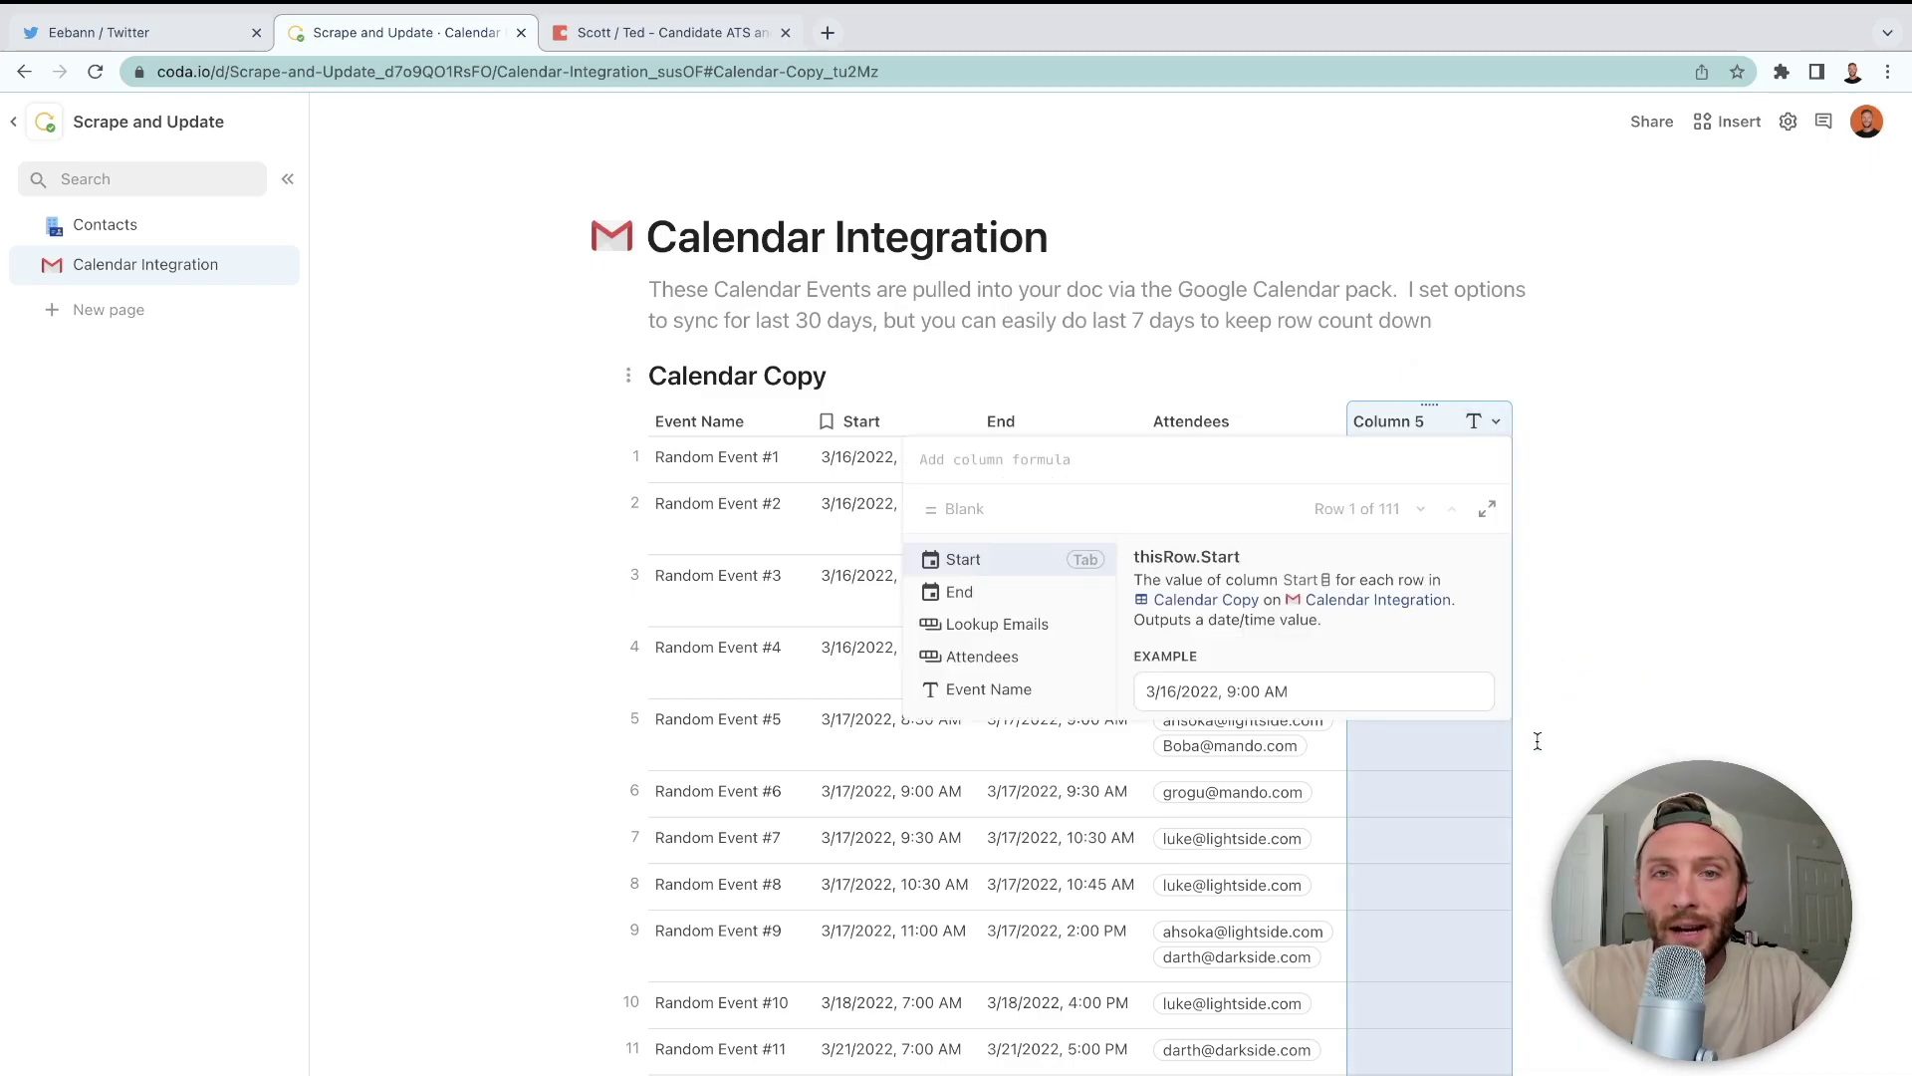
pyautogui.write('Attendees')
pyautogui.press('Tab')
pyautogui.write('.email')
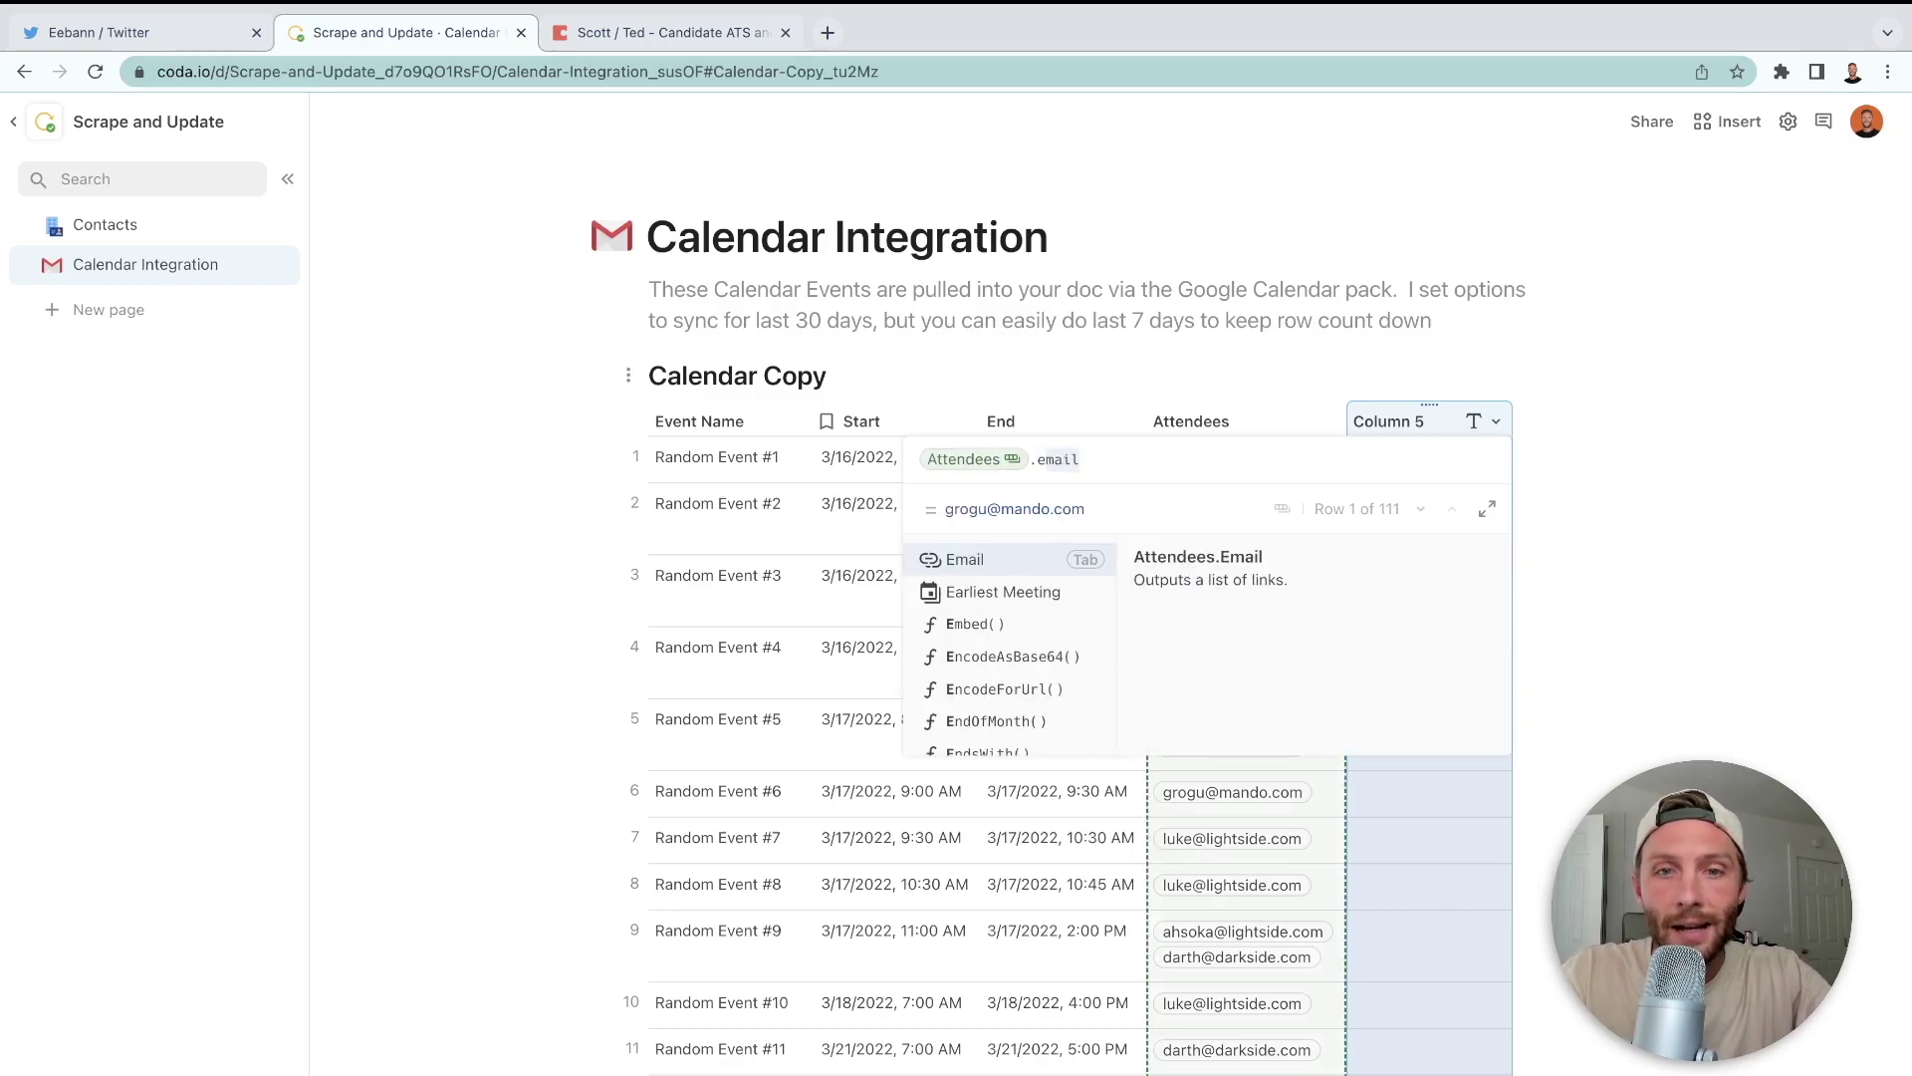
pyautogui.press('Tab')
pyautogui.press('Return')
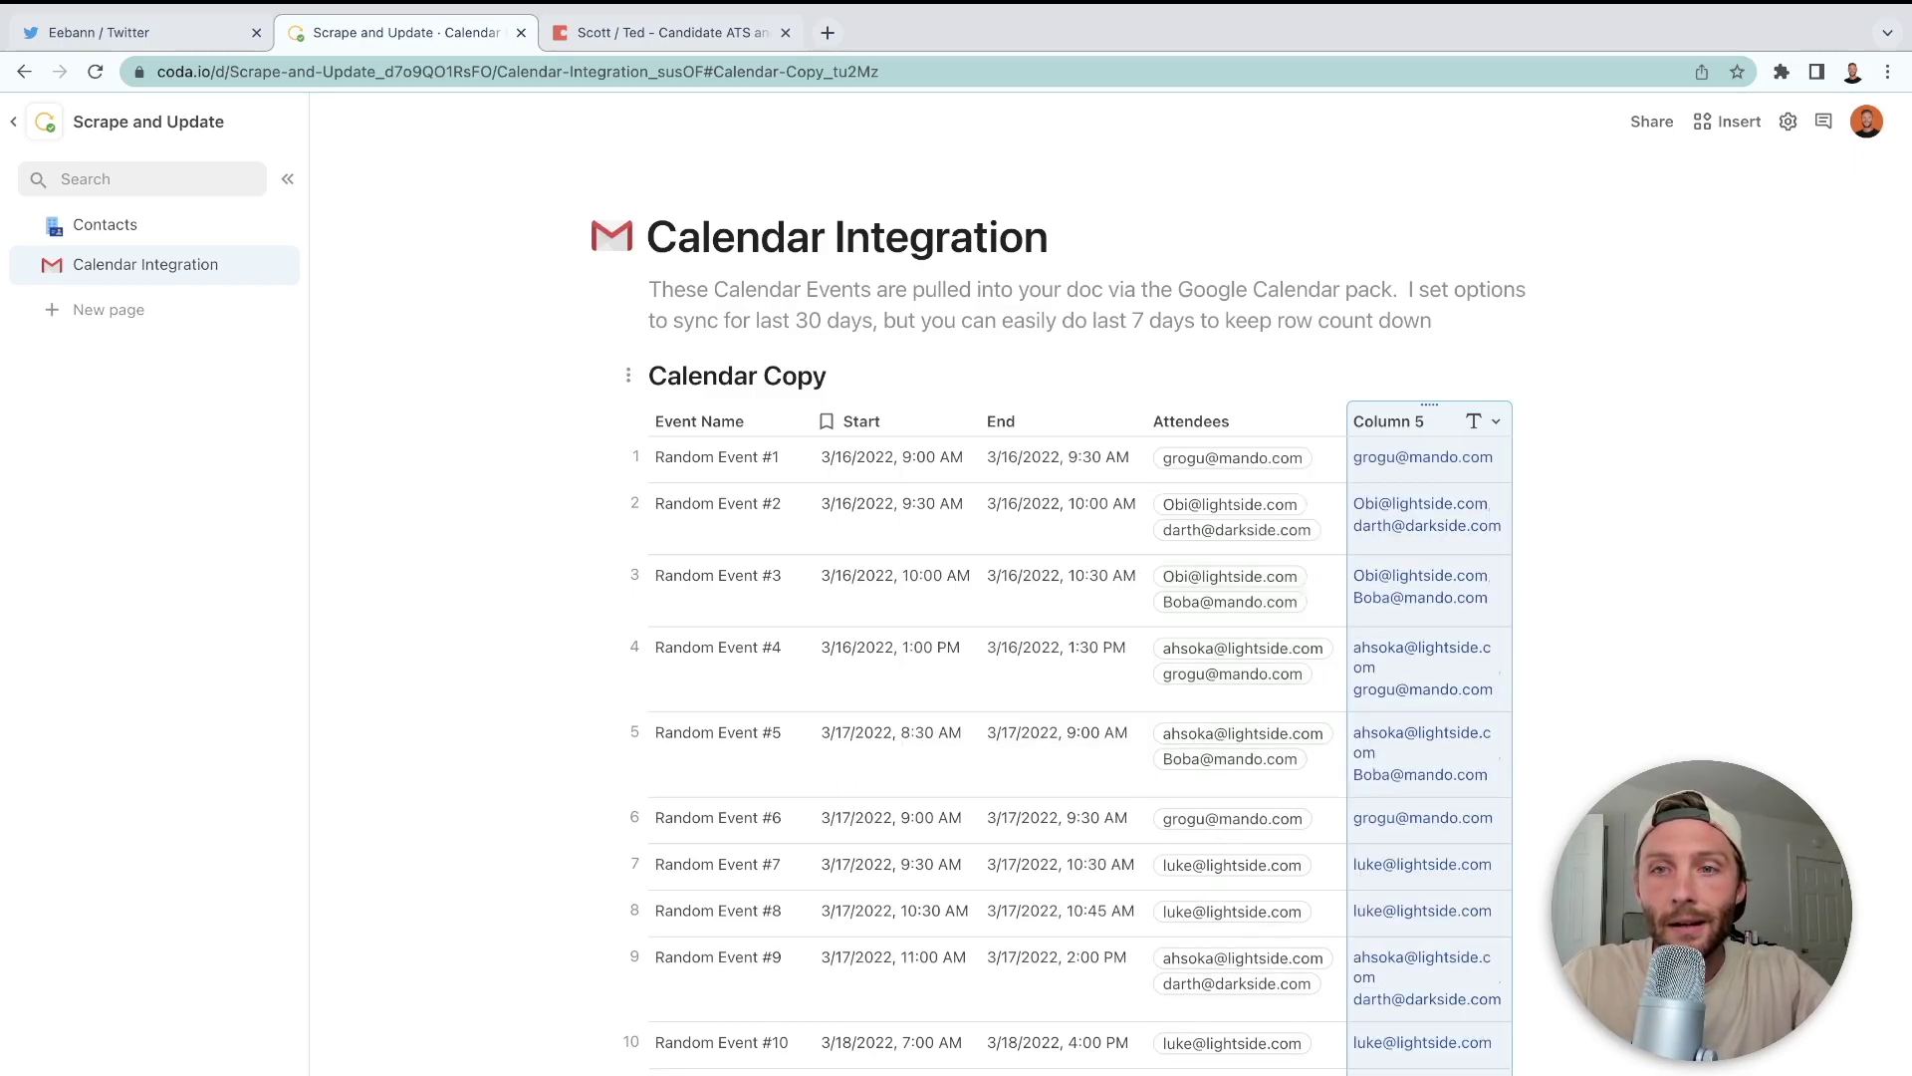
# - Rename Column 5 to ALL EMAILS
pyautogui.doubleClick(1381, 425)
pyautogui.write('ALL EMAIL')
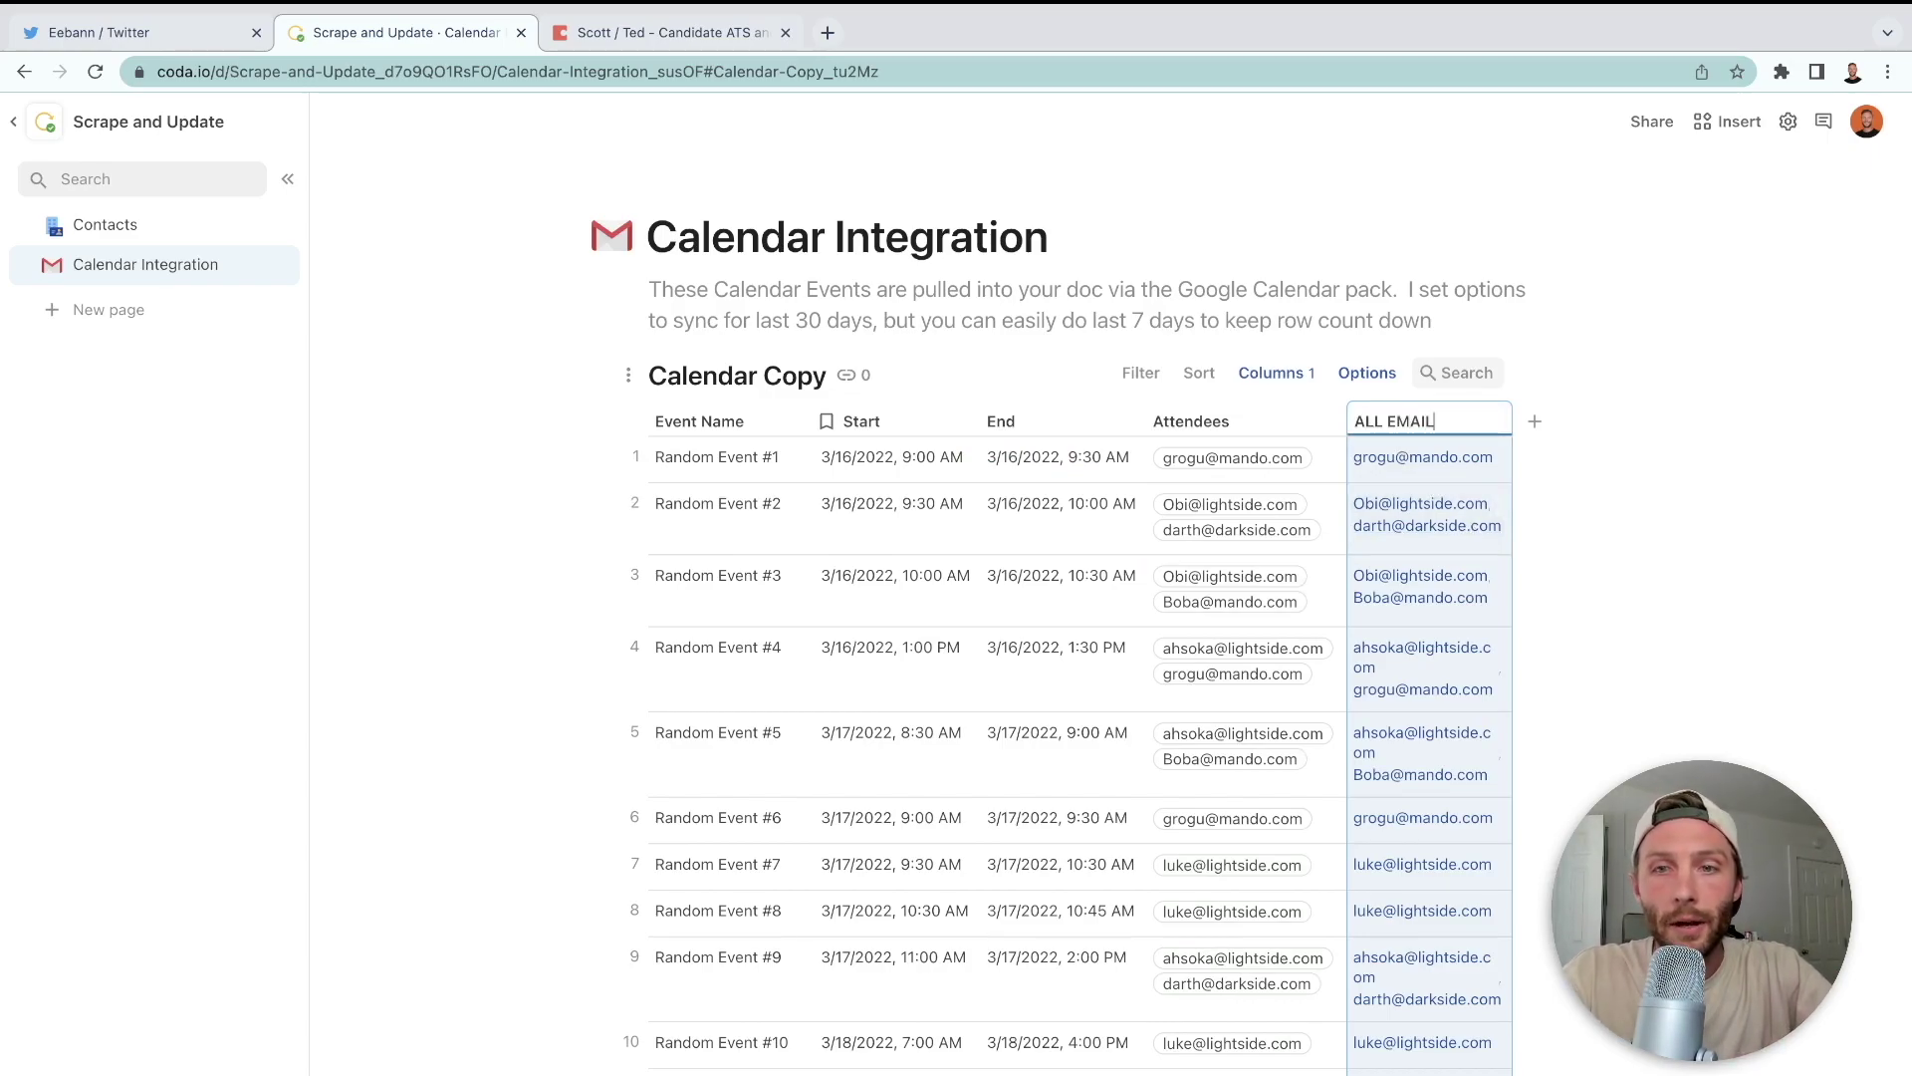
pyautogui.write('S')
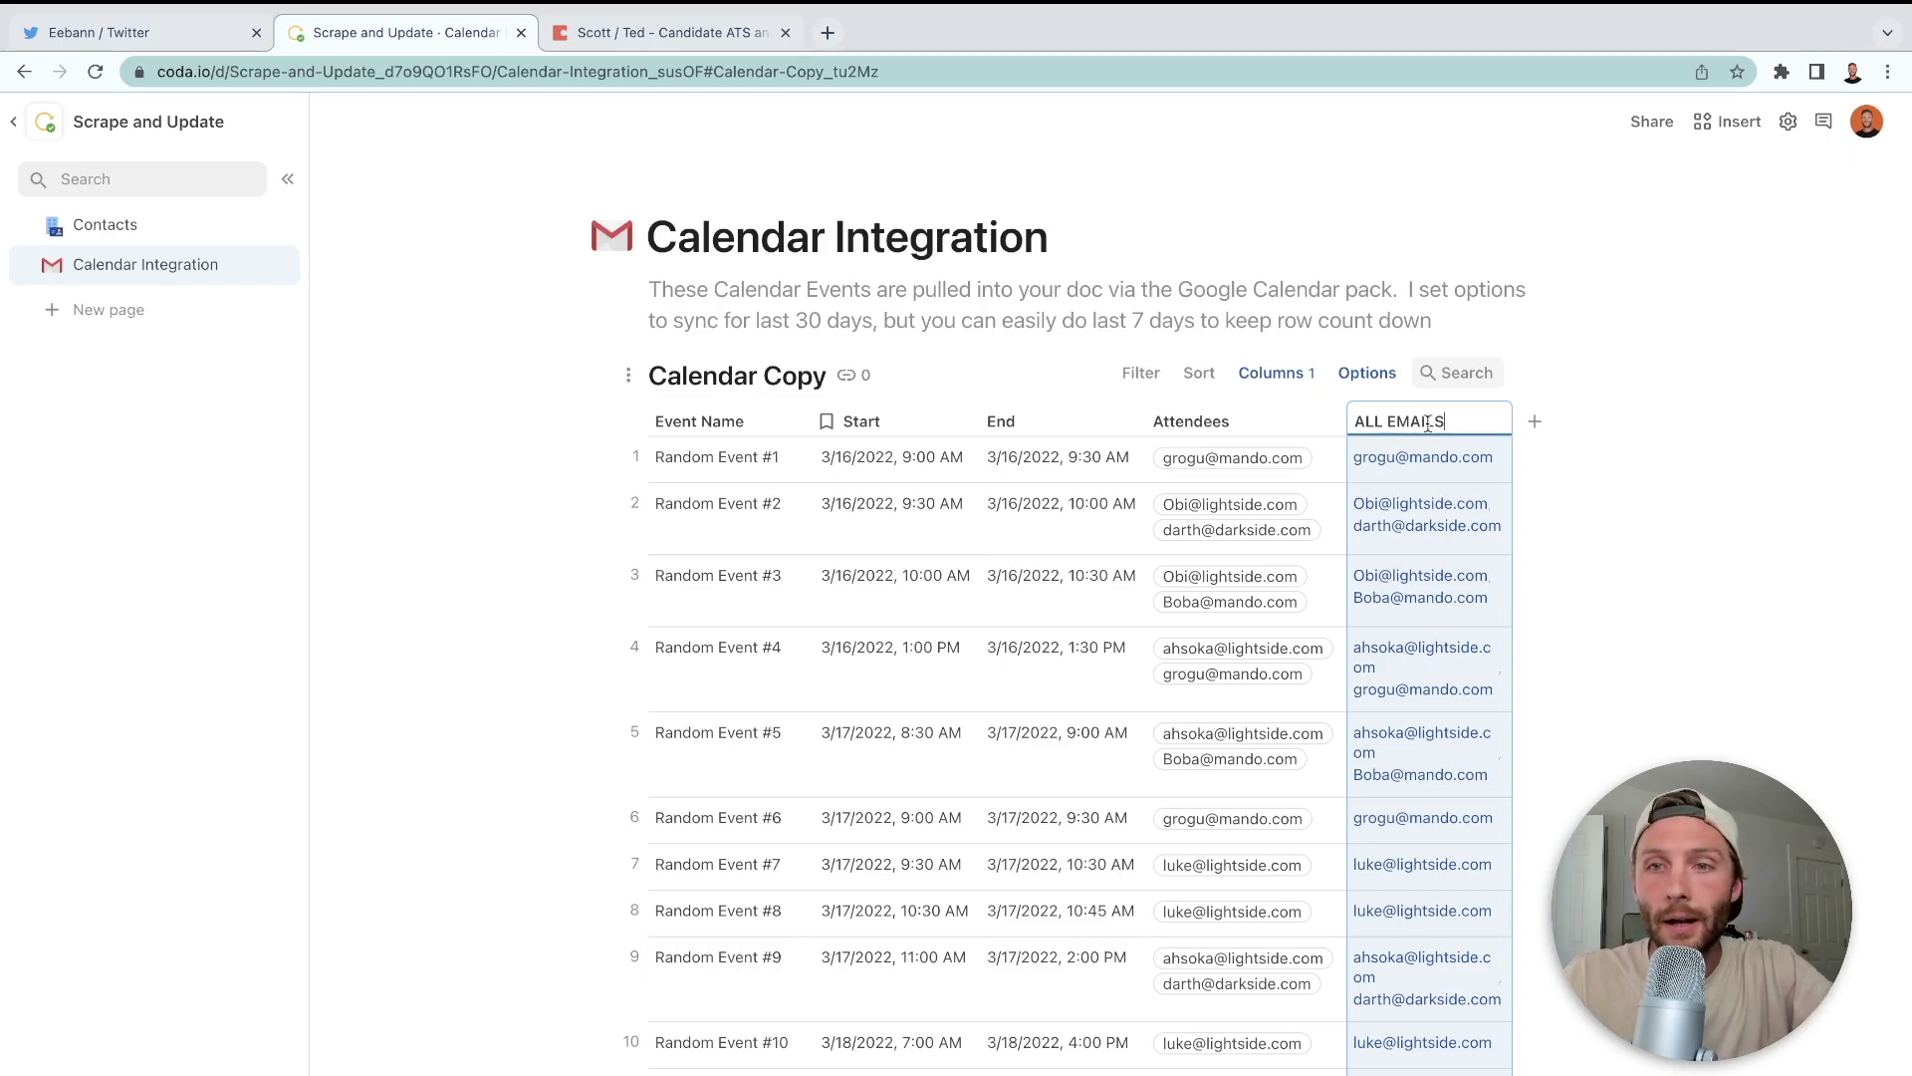
pyautogui.press('Return')
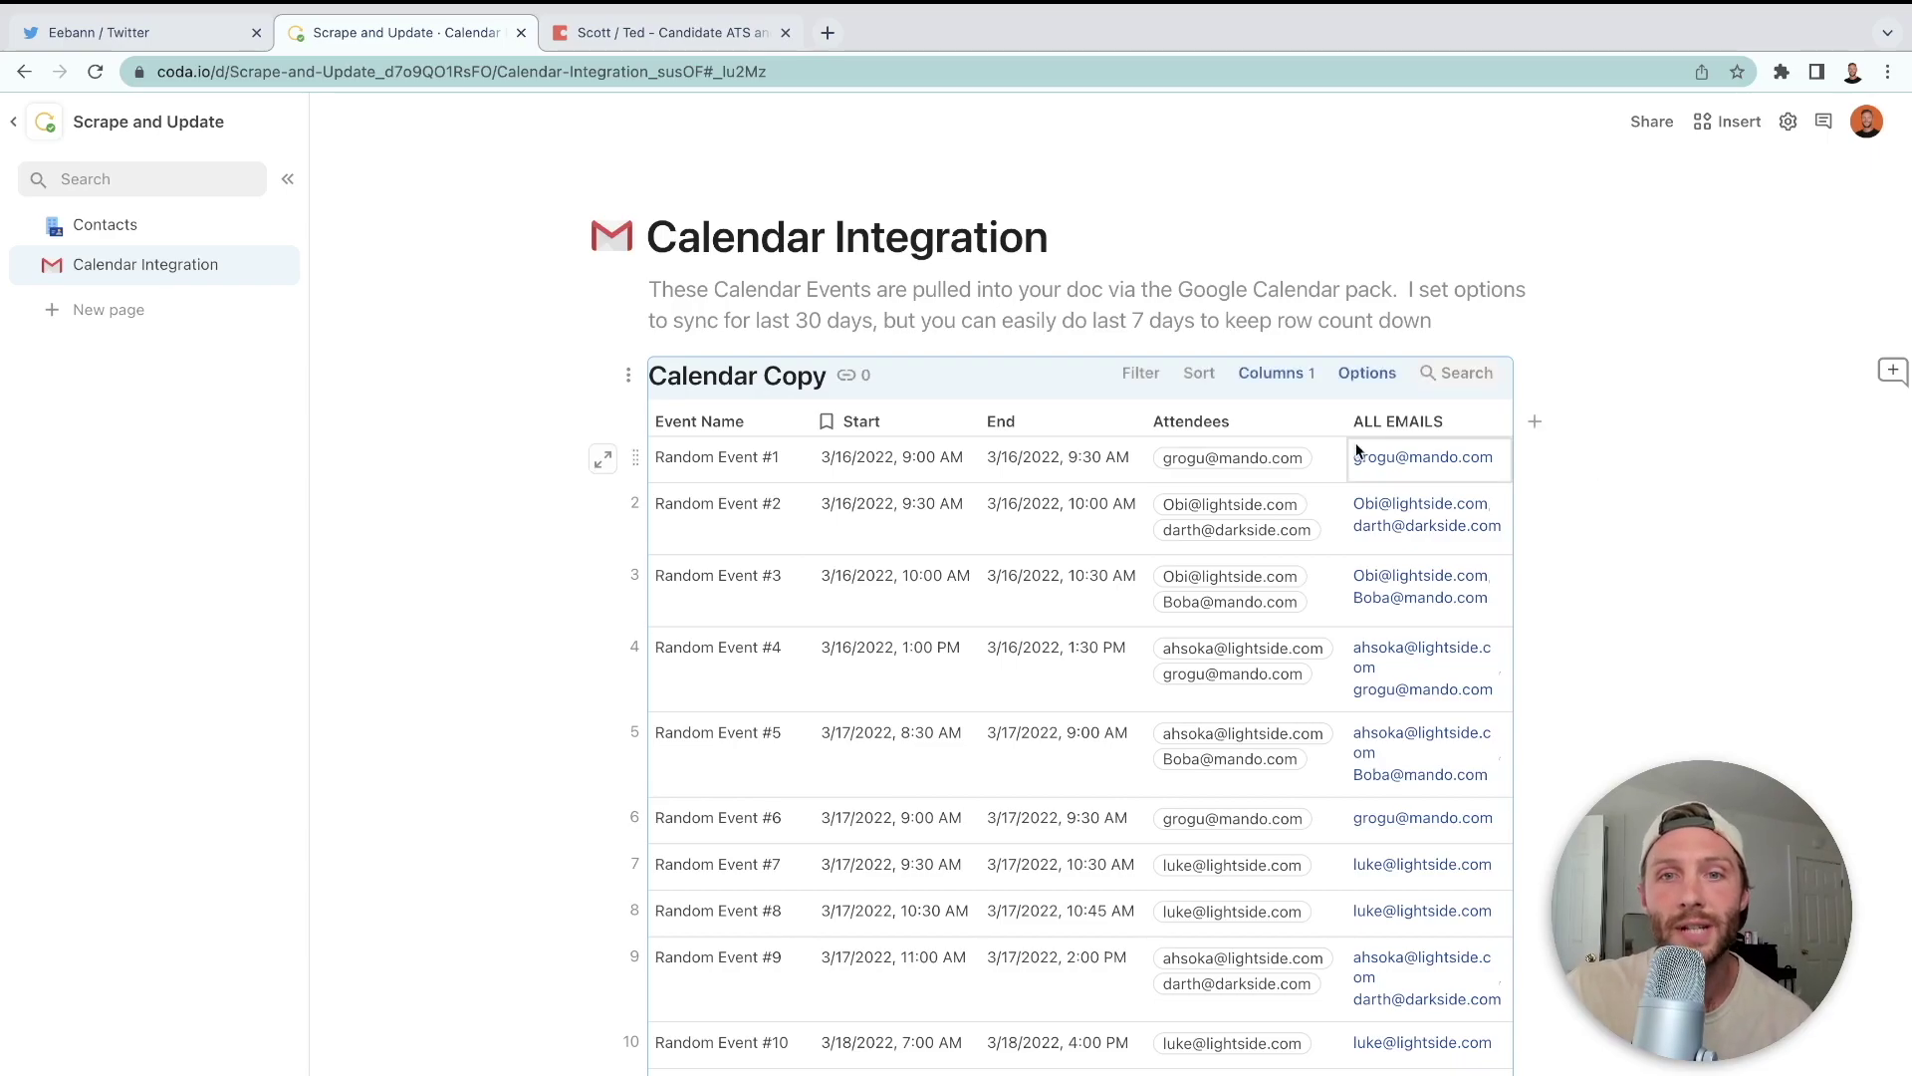
# - Check Baby Yoda's entry on the Contacts page, then return to Calendar Integration
pyautogui.click(1324, 467)
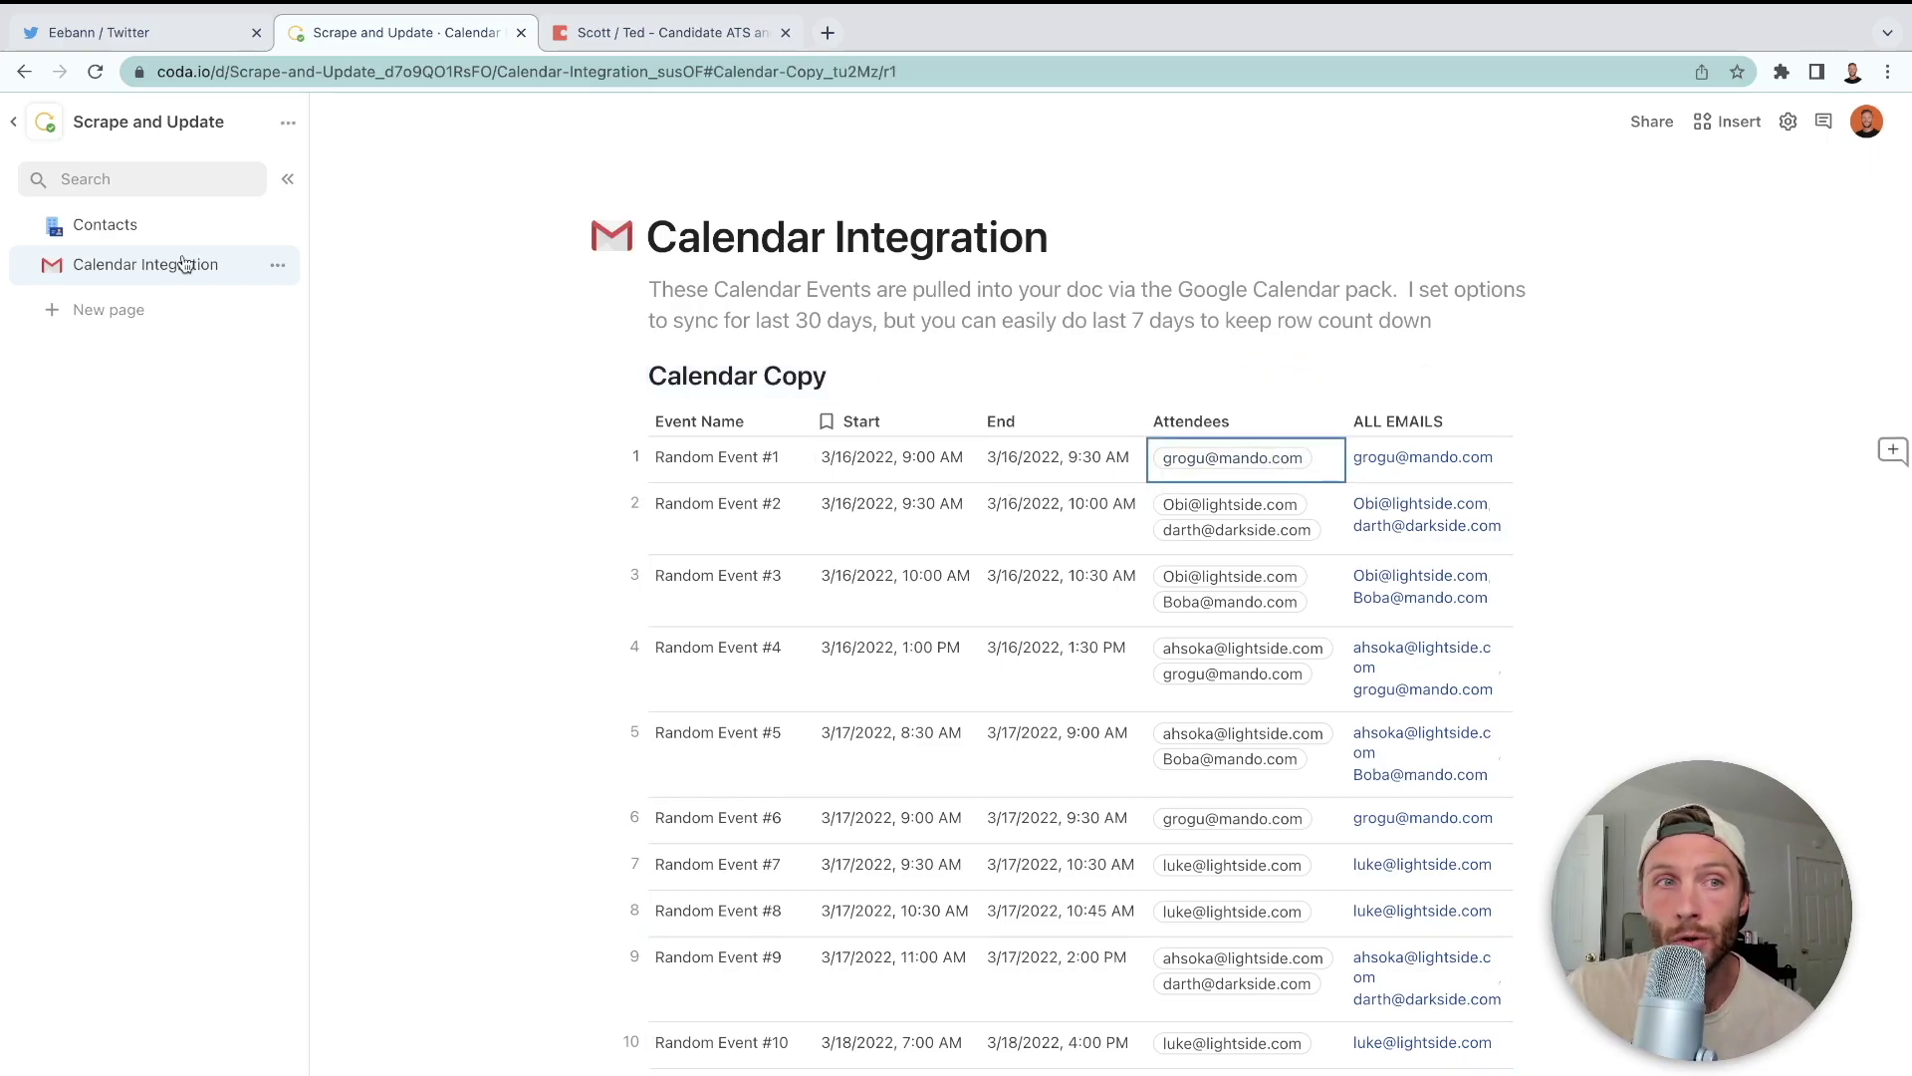
pyautogui.click(110, 227)
pyautogui.click(522, 468)
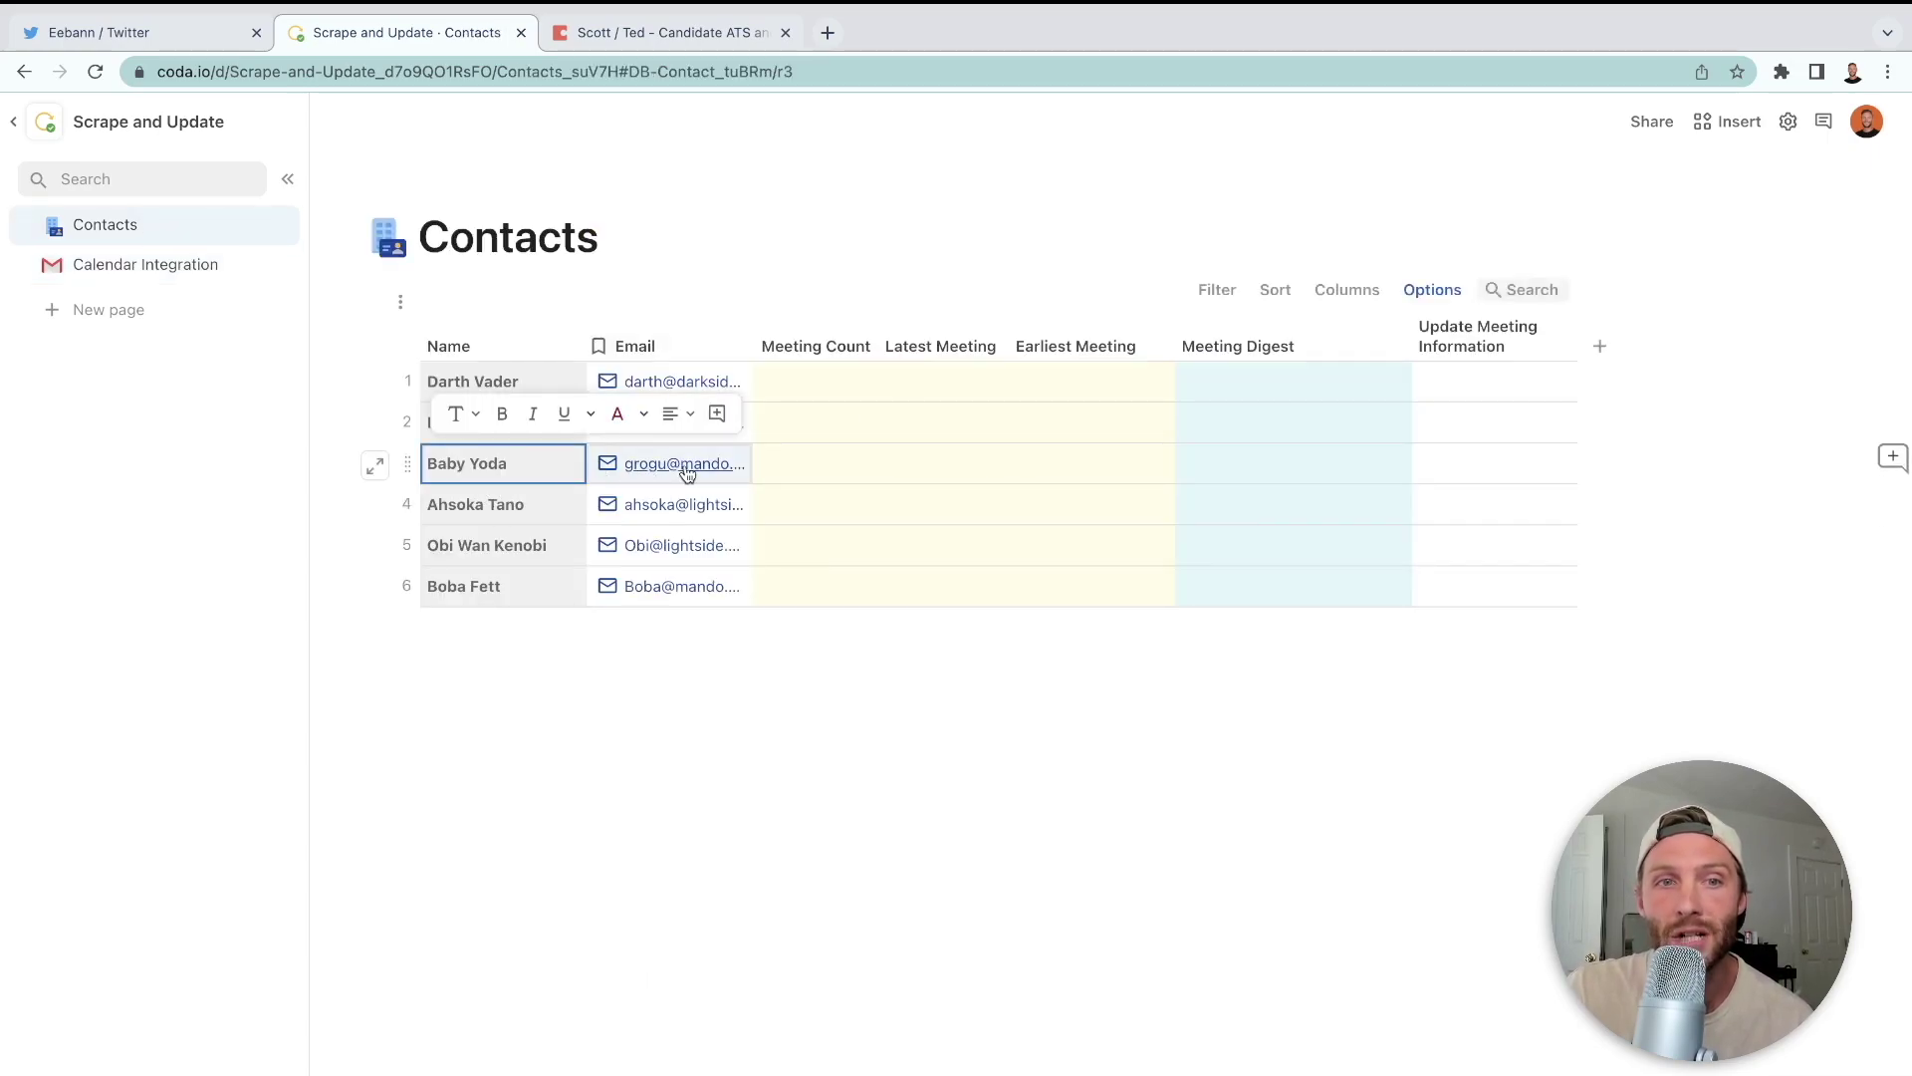
pyautogui.click(159, 280)
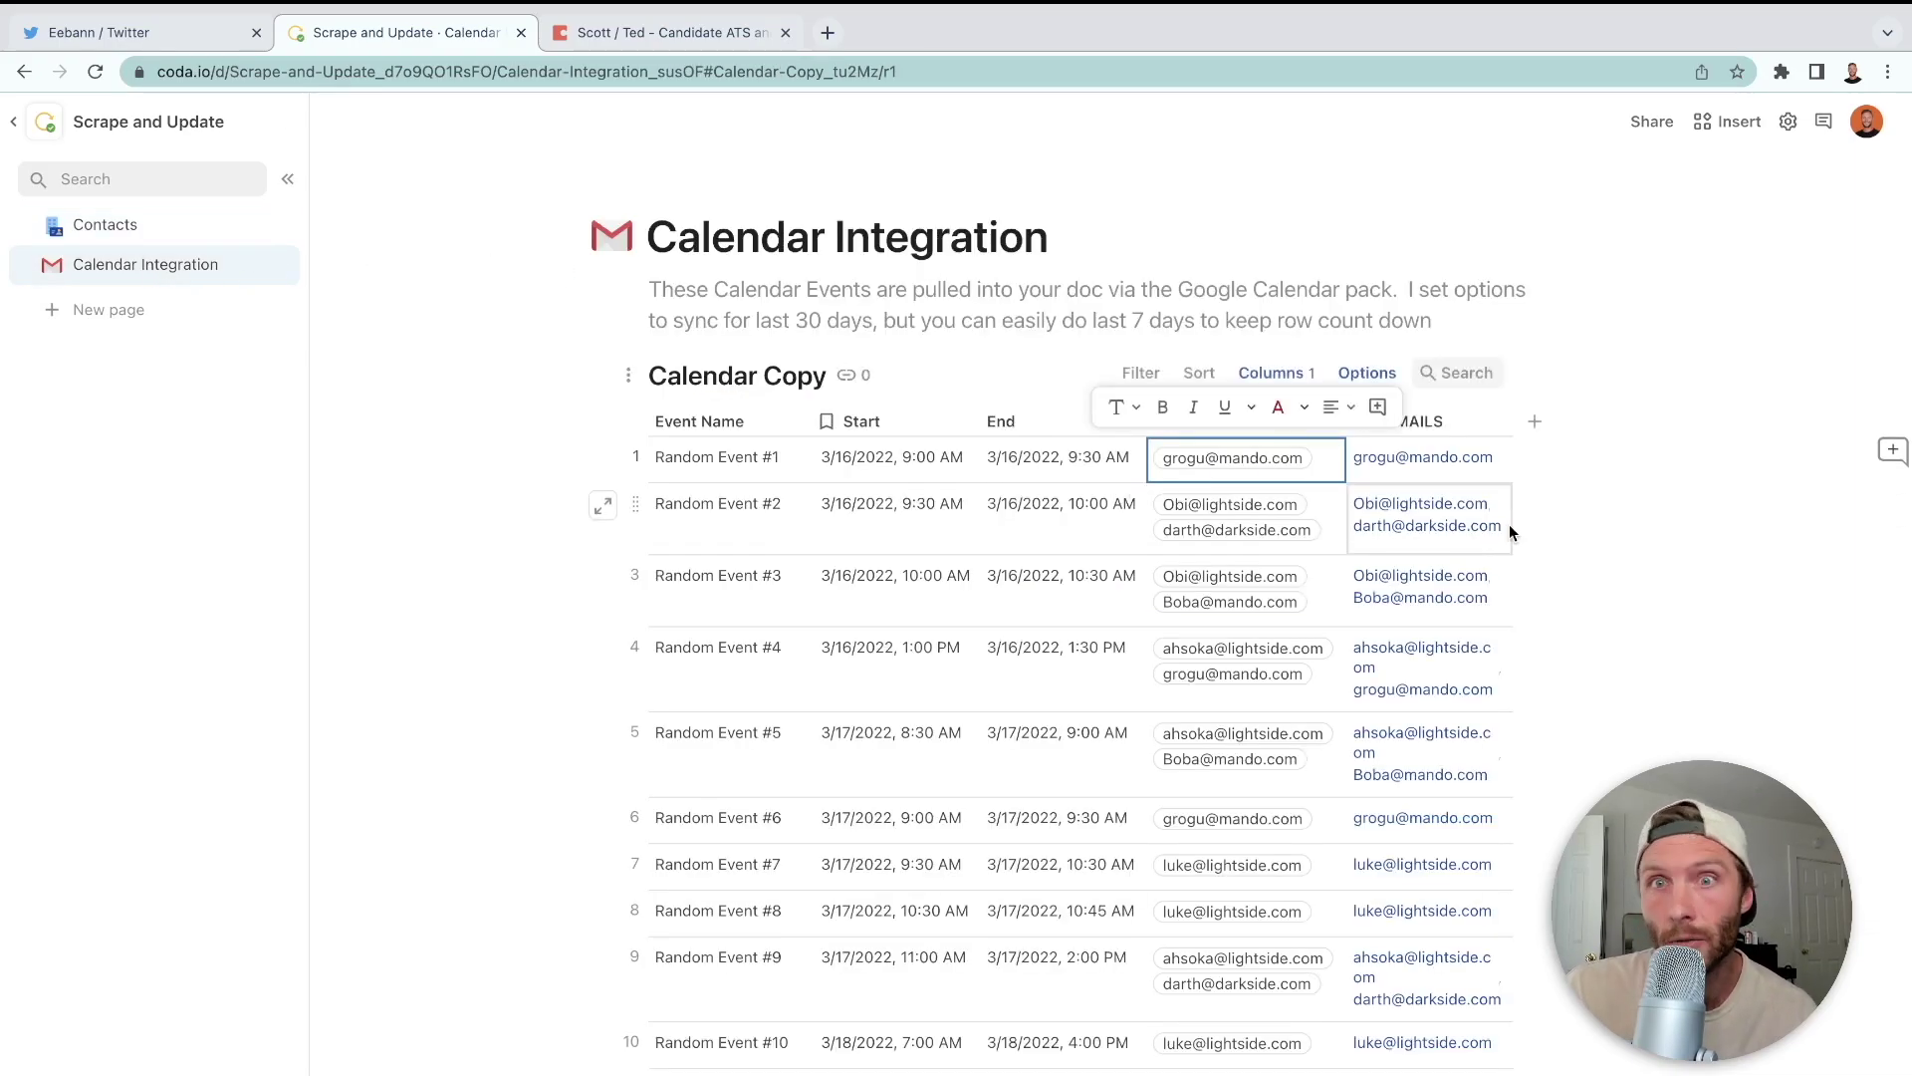
# - Add a new Calendar Copy column named Target Row
pyautogui.click(1537, 422)
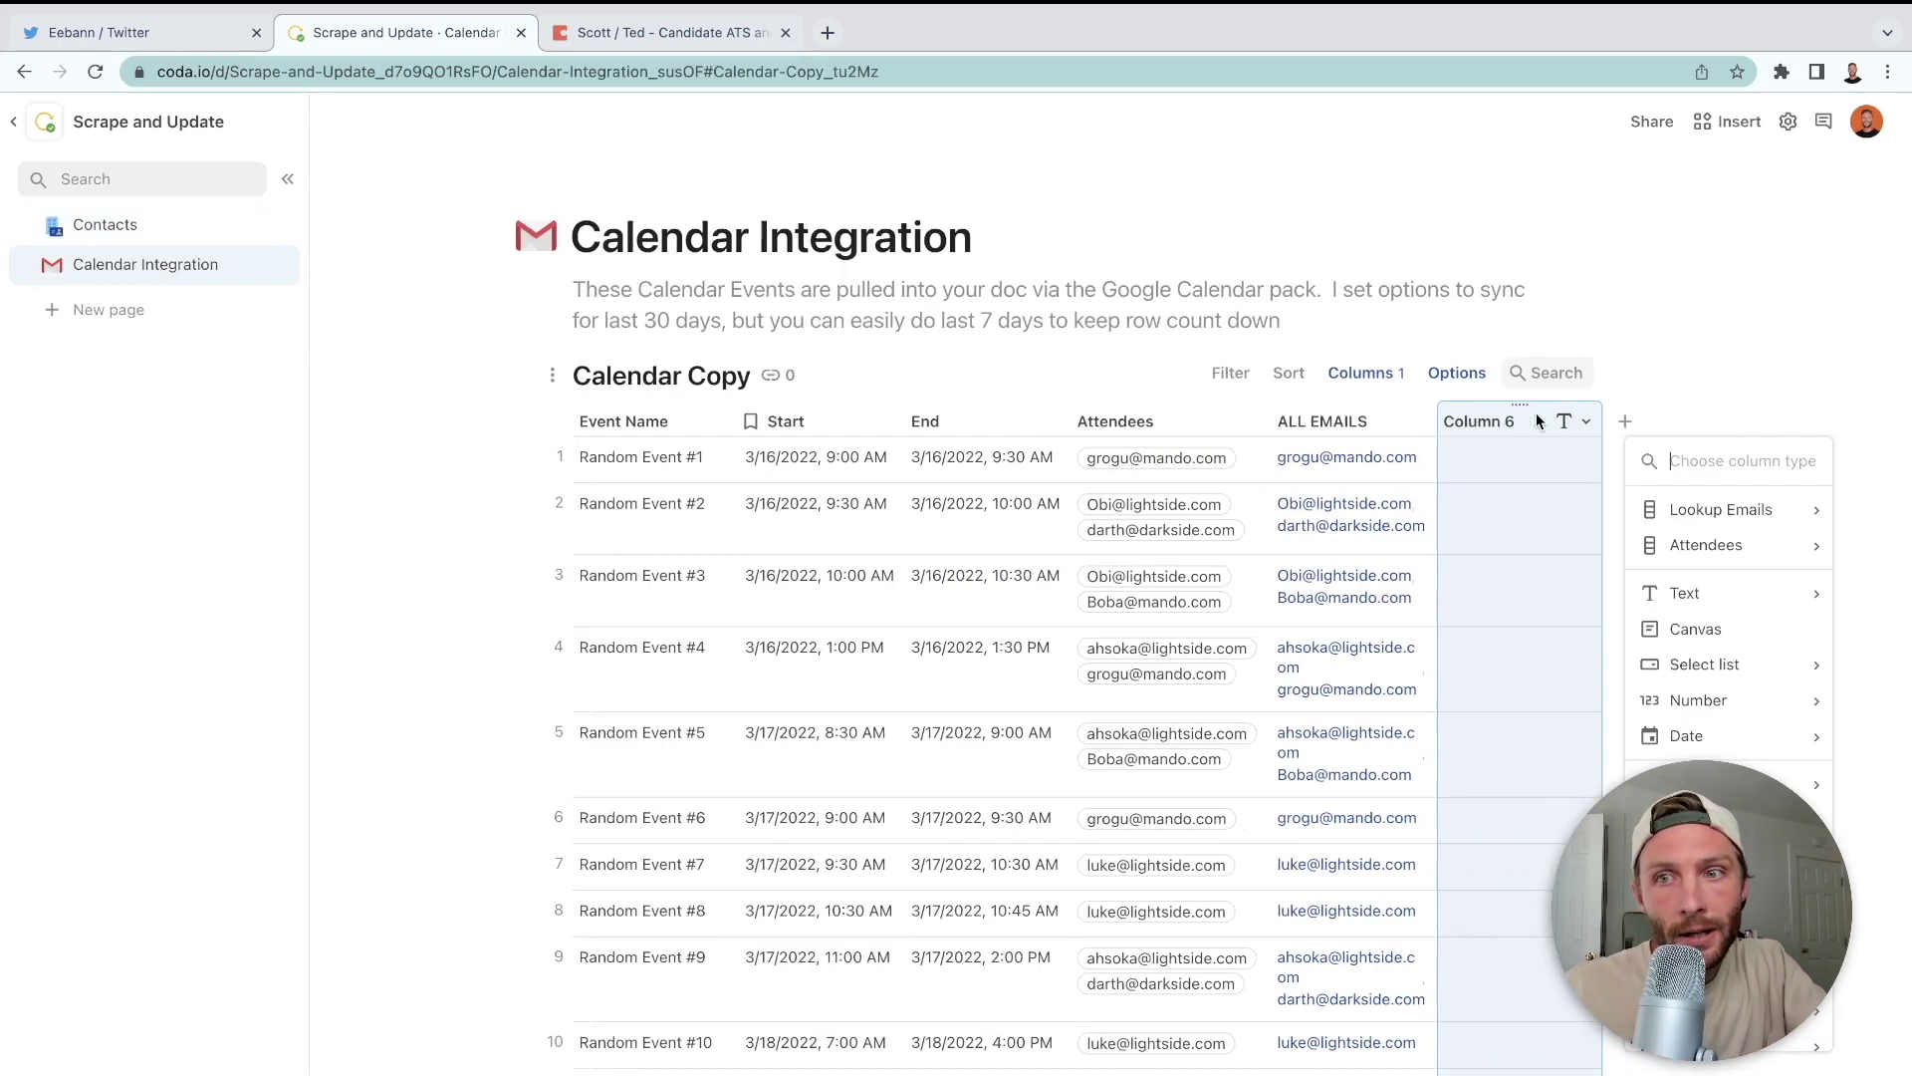
pyautogui.click(1344, 417)
pyautogui.write('Target Row')
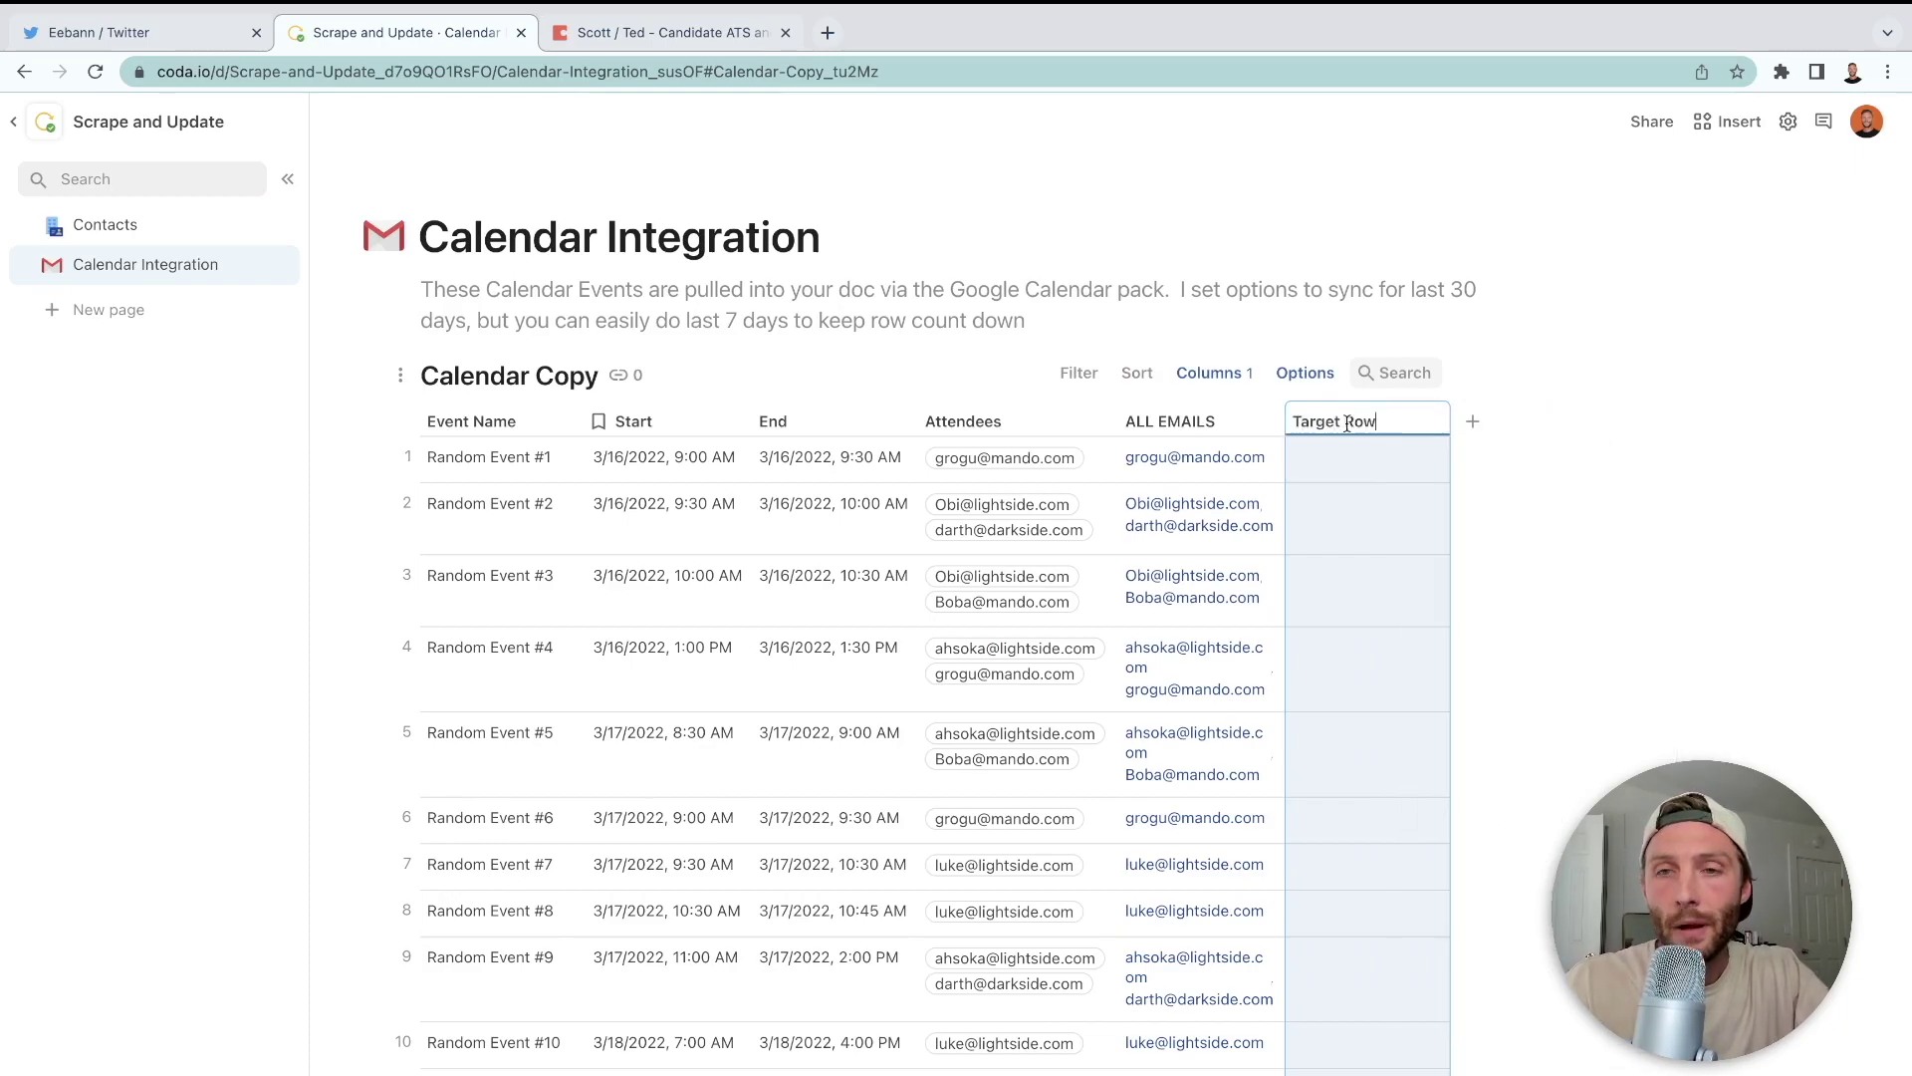
pyautogui.click(1364, 455)
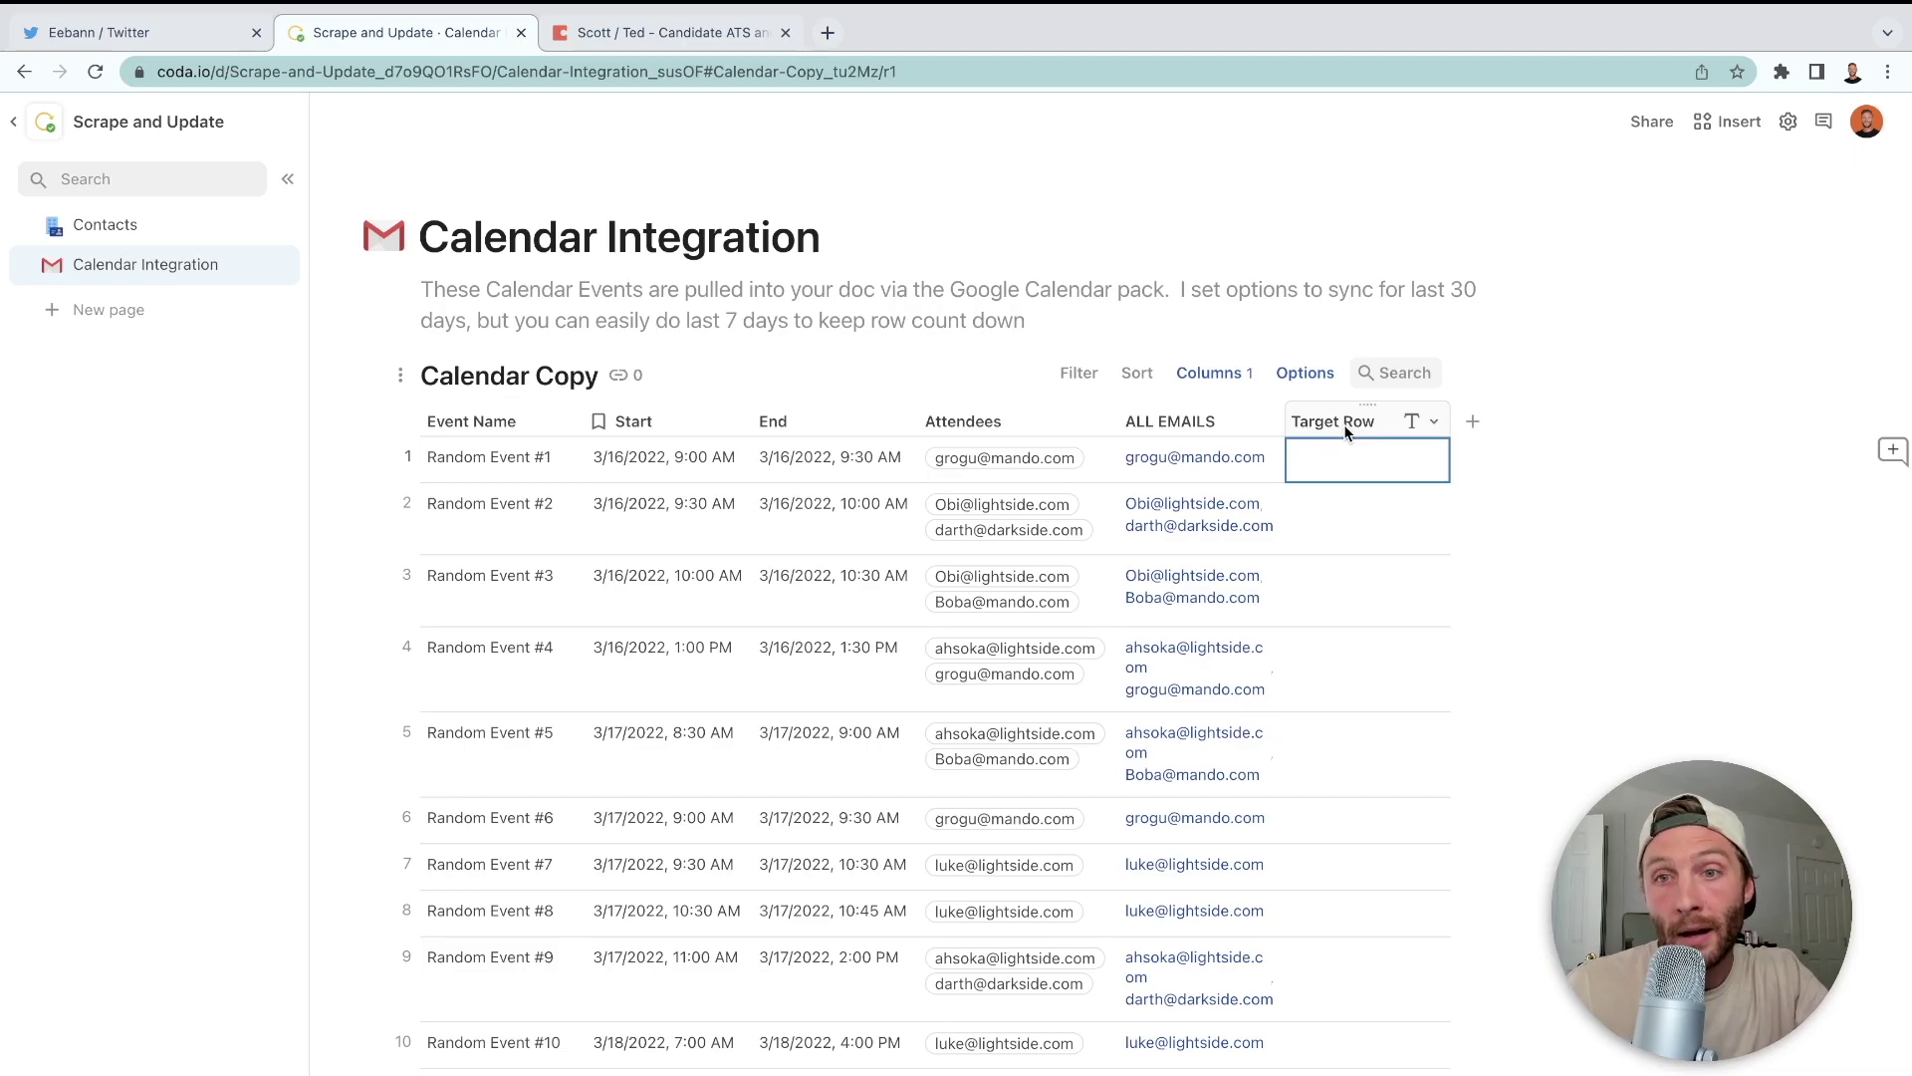
pyautogui.click(1344, 432)
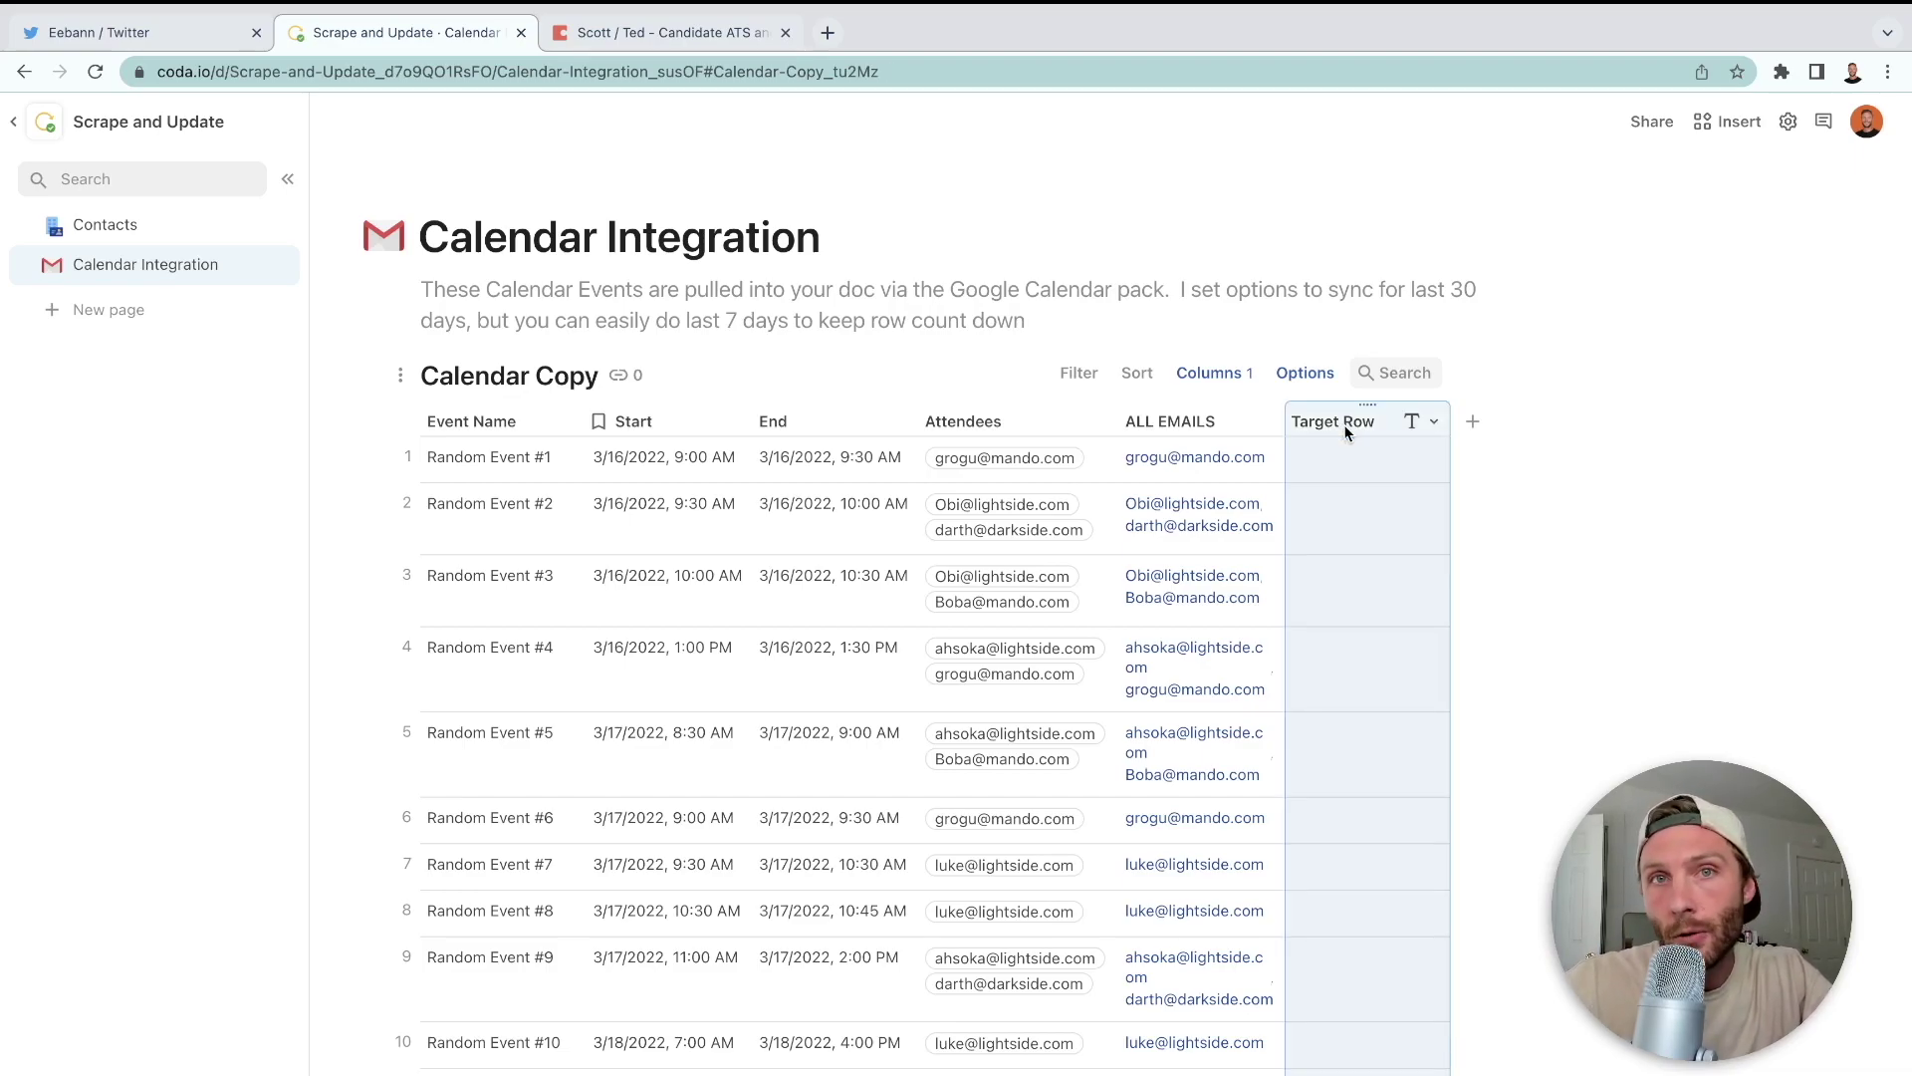
# - Enter the Target Row formula DB Contact.Filter(Email.In(ALL EMAILS))
pyautogui.press('=')
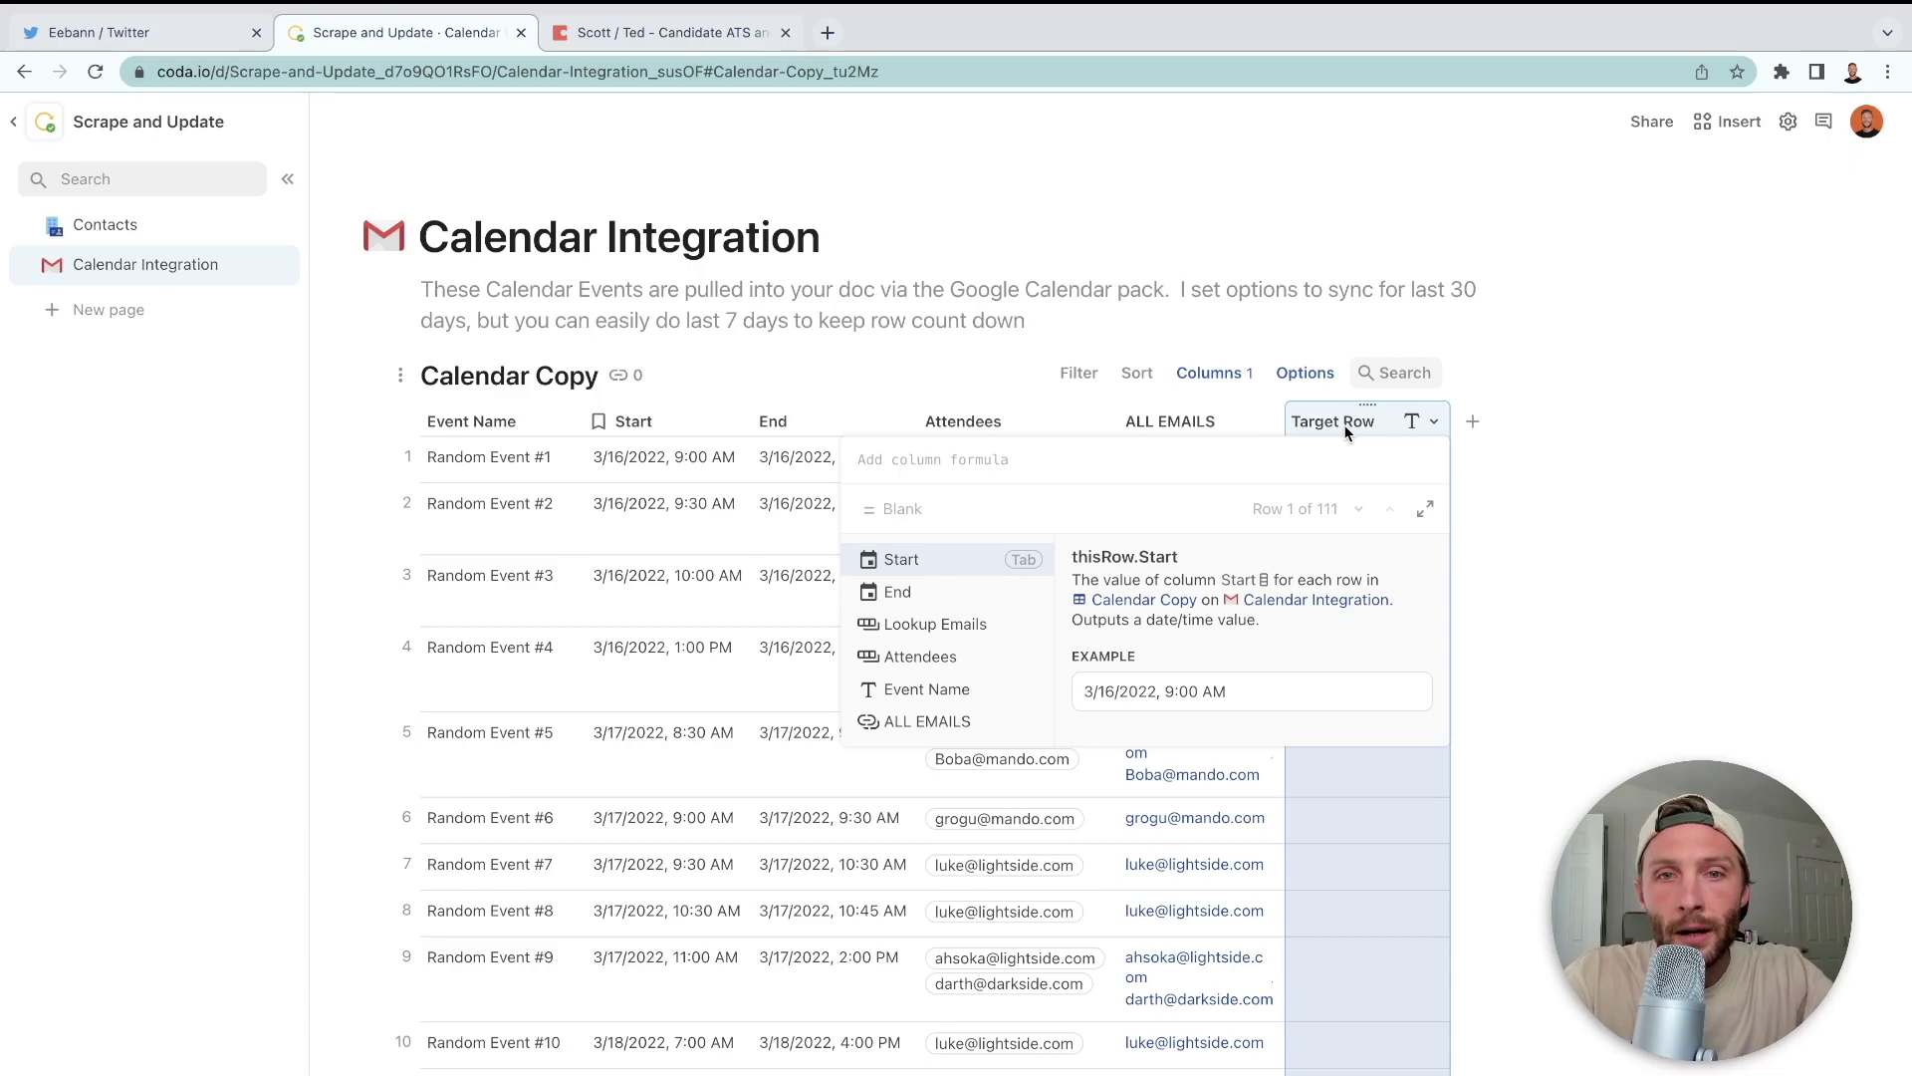
pyautogui.write('DB Contact')
pyautogui.press('Tab')
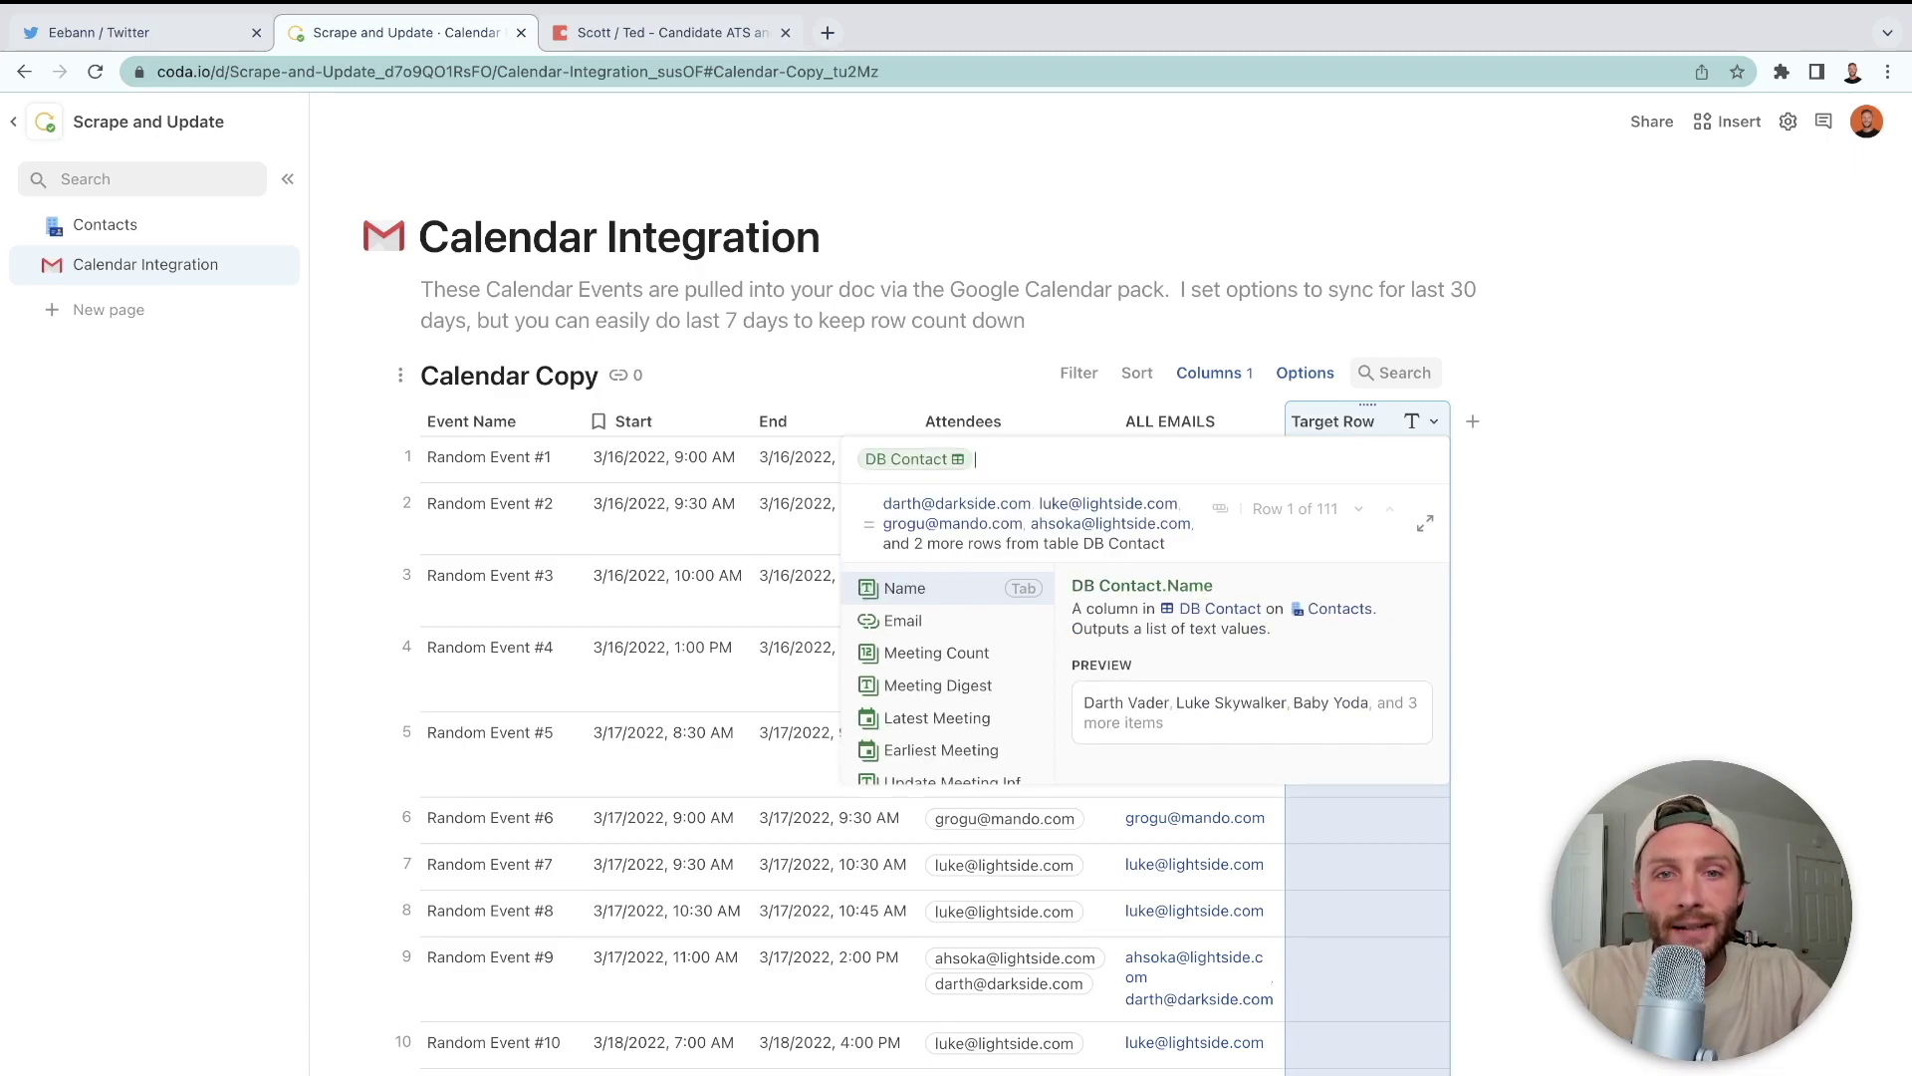
pyautogui.write('.Filter(')
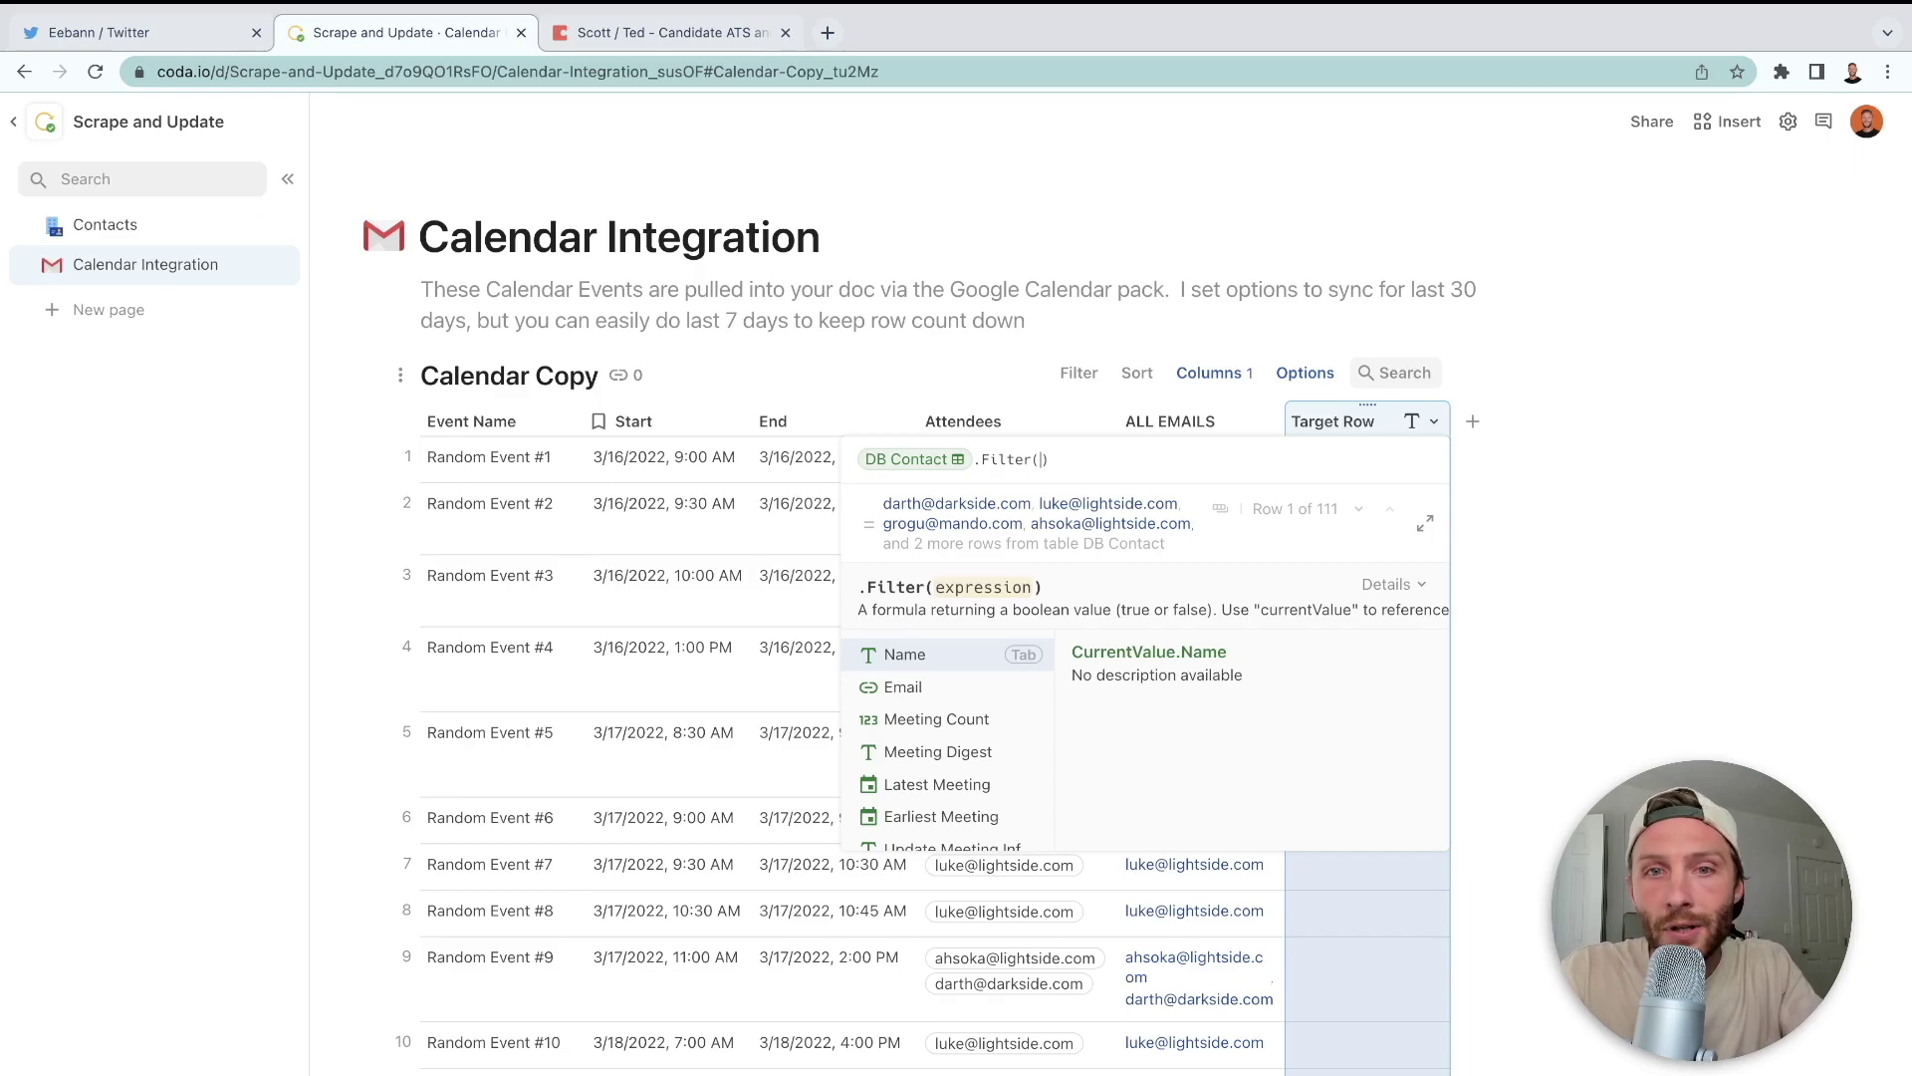
pyautogui.write('email')
pyautogui.press('Tab')
pyautogui.write('.In(')
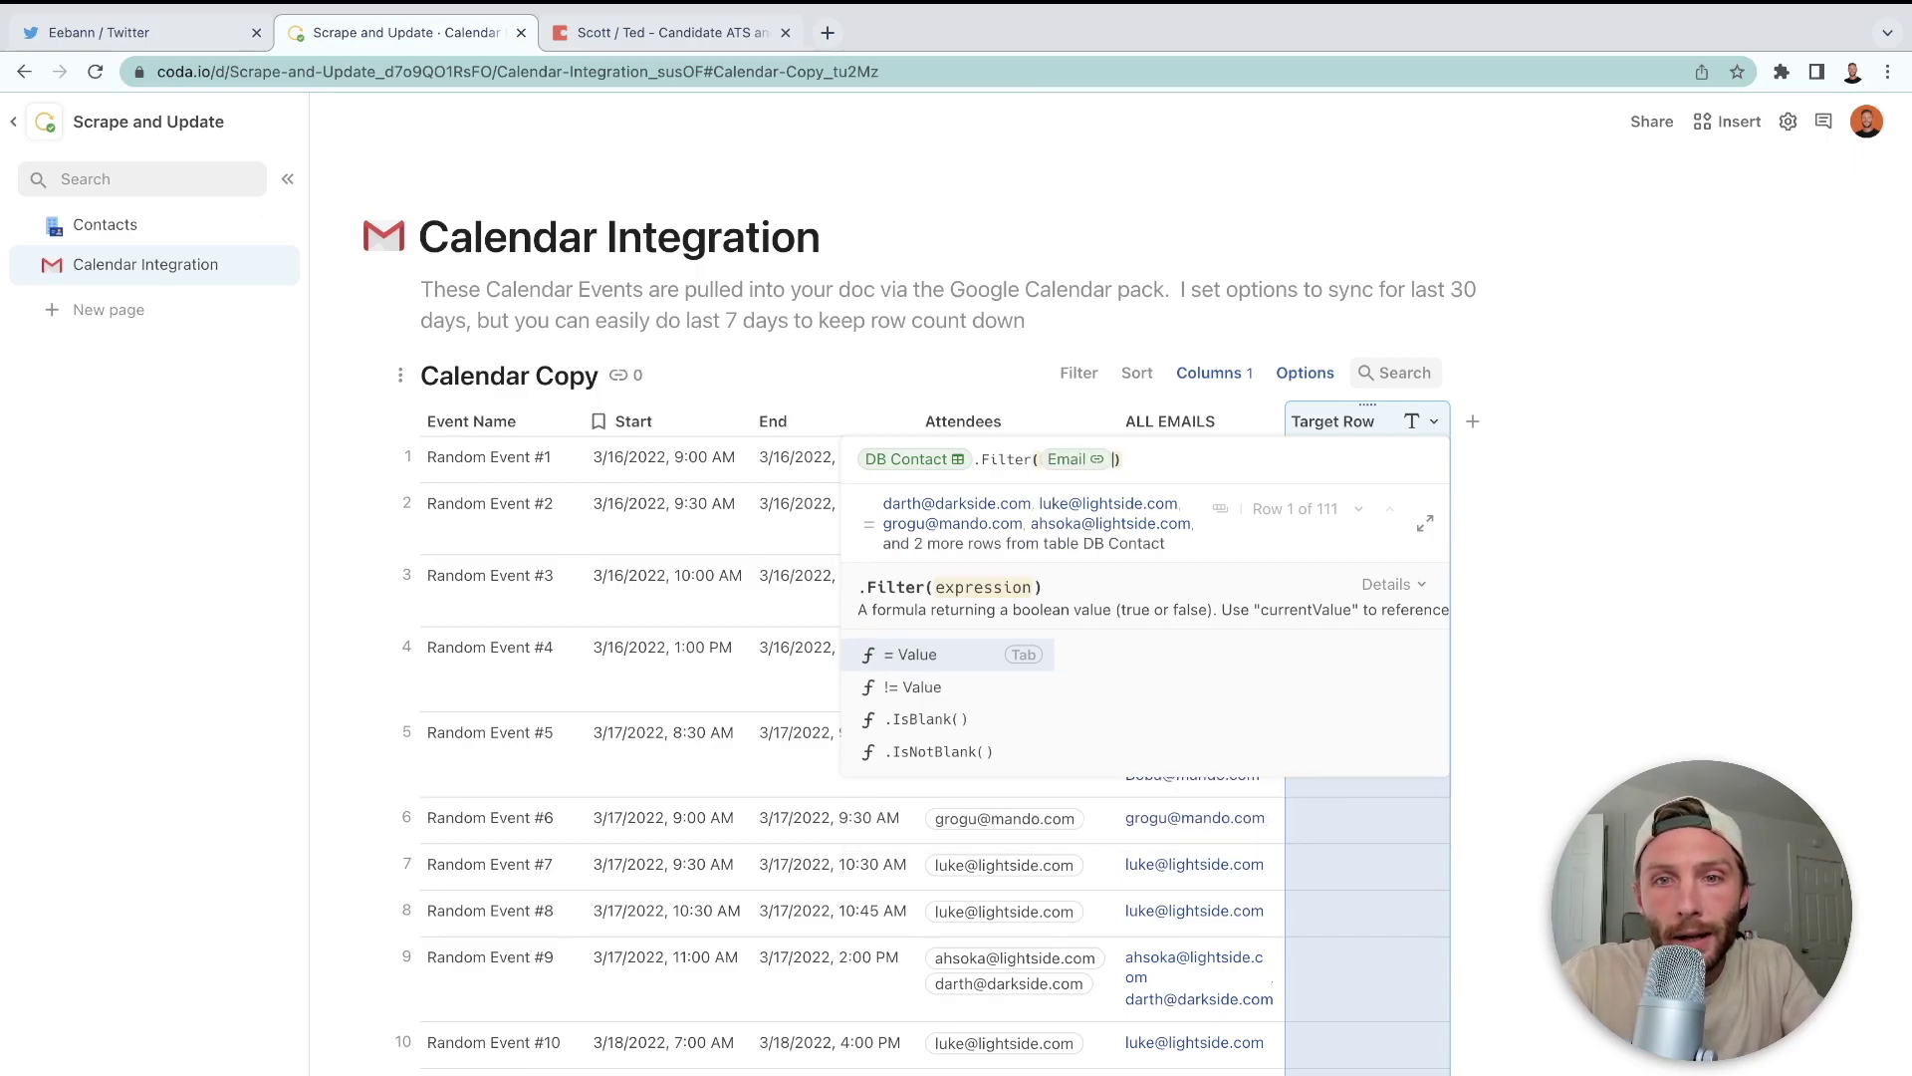
pyautogui.write('all emails')
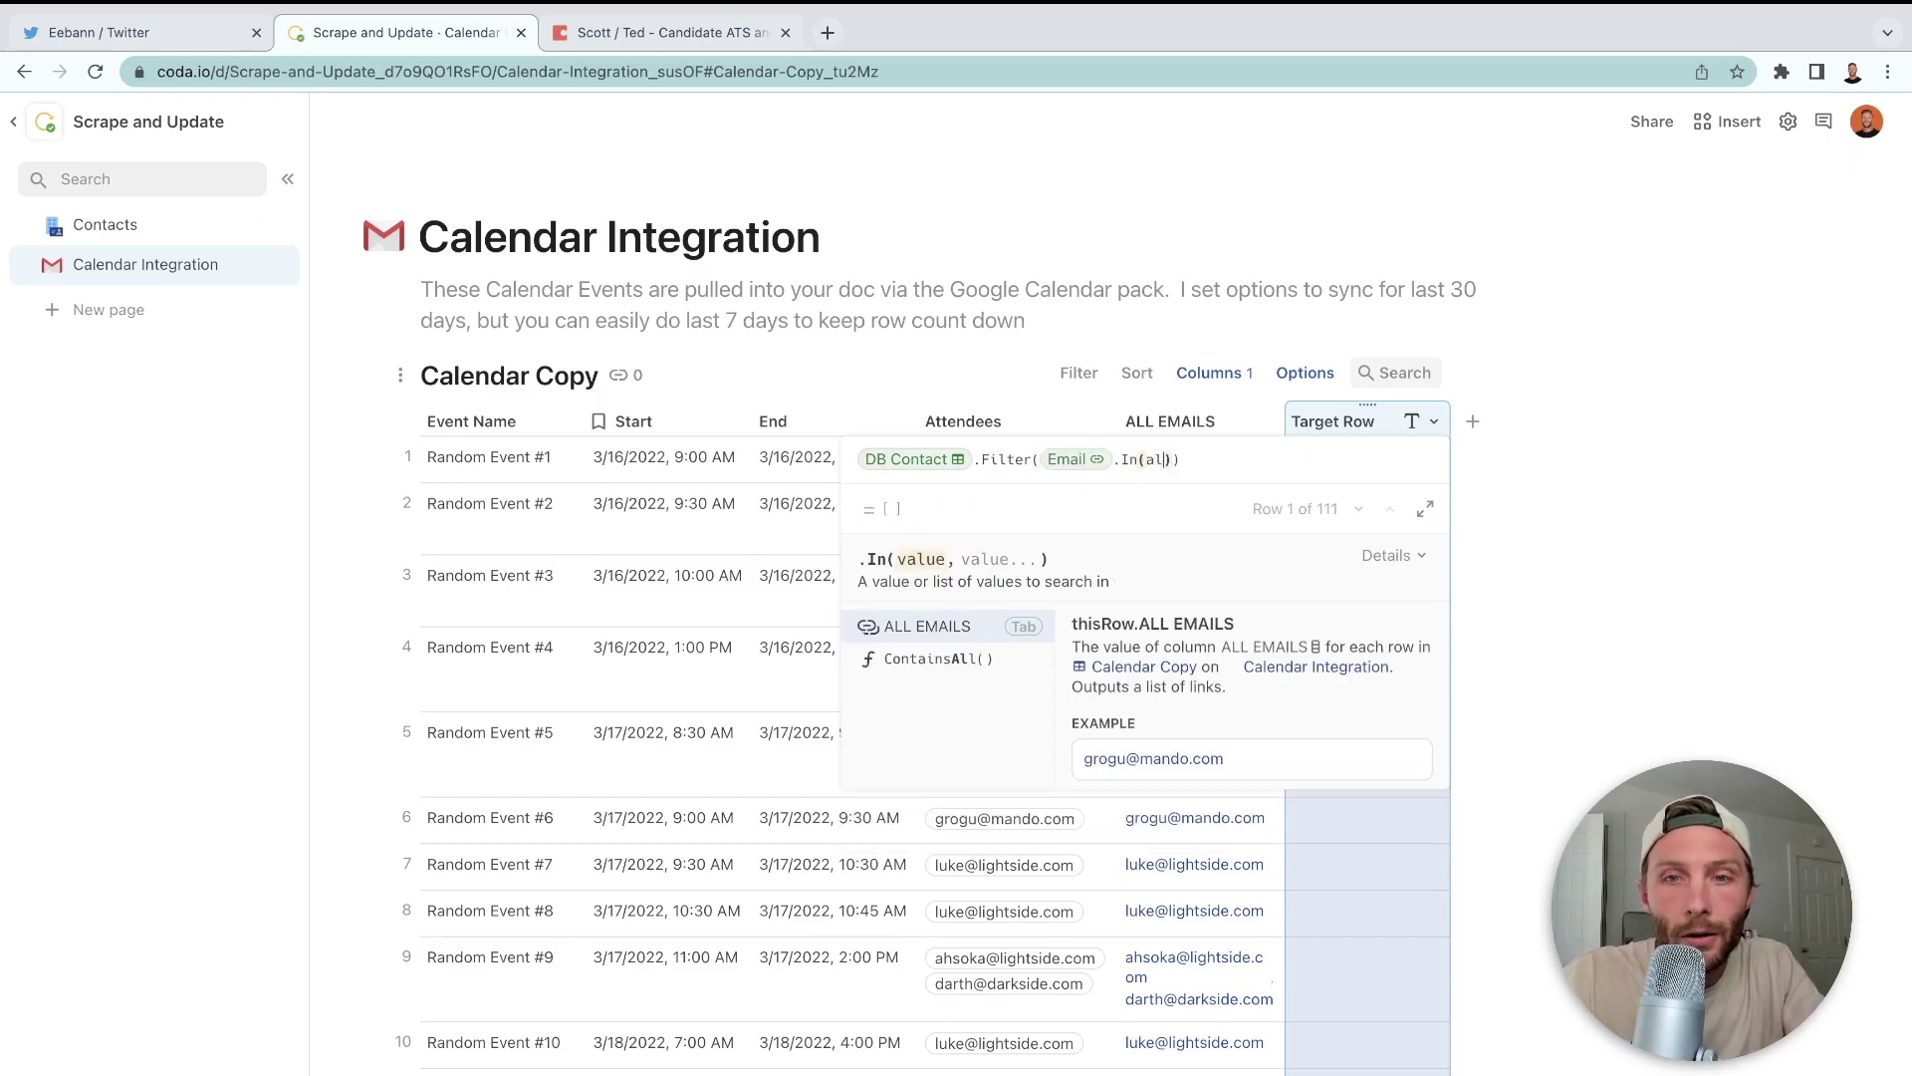
pyautogui.press('Tab')
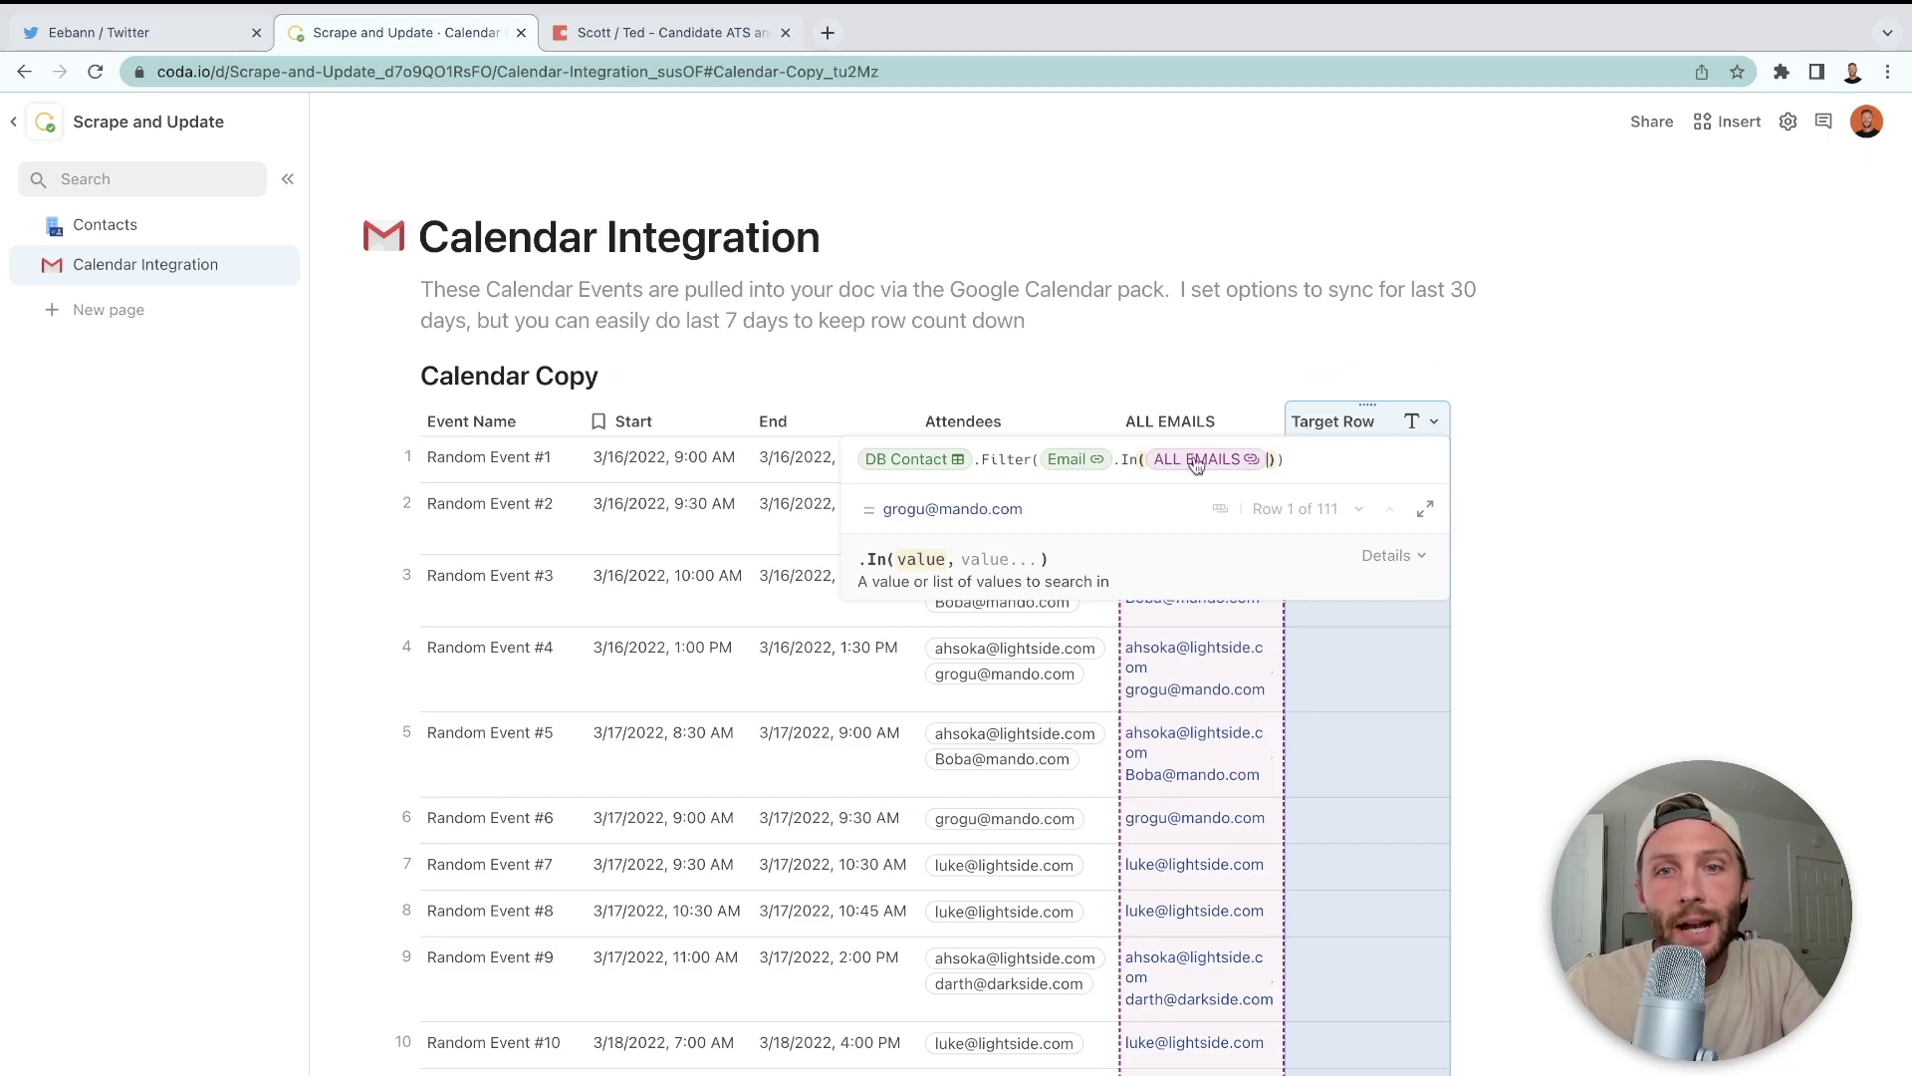
pyautogui.click(1126, 461)
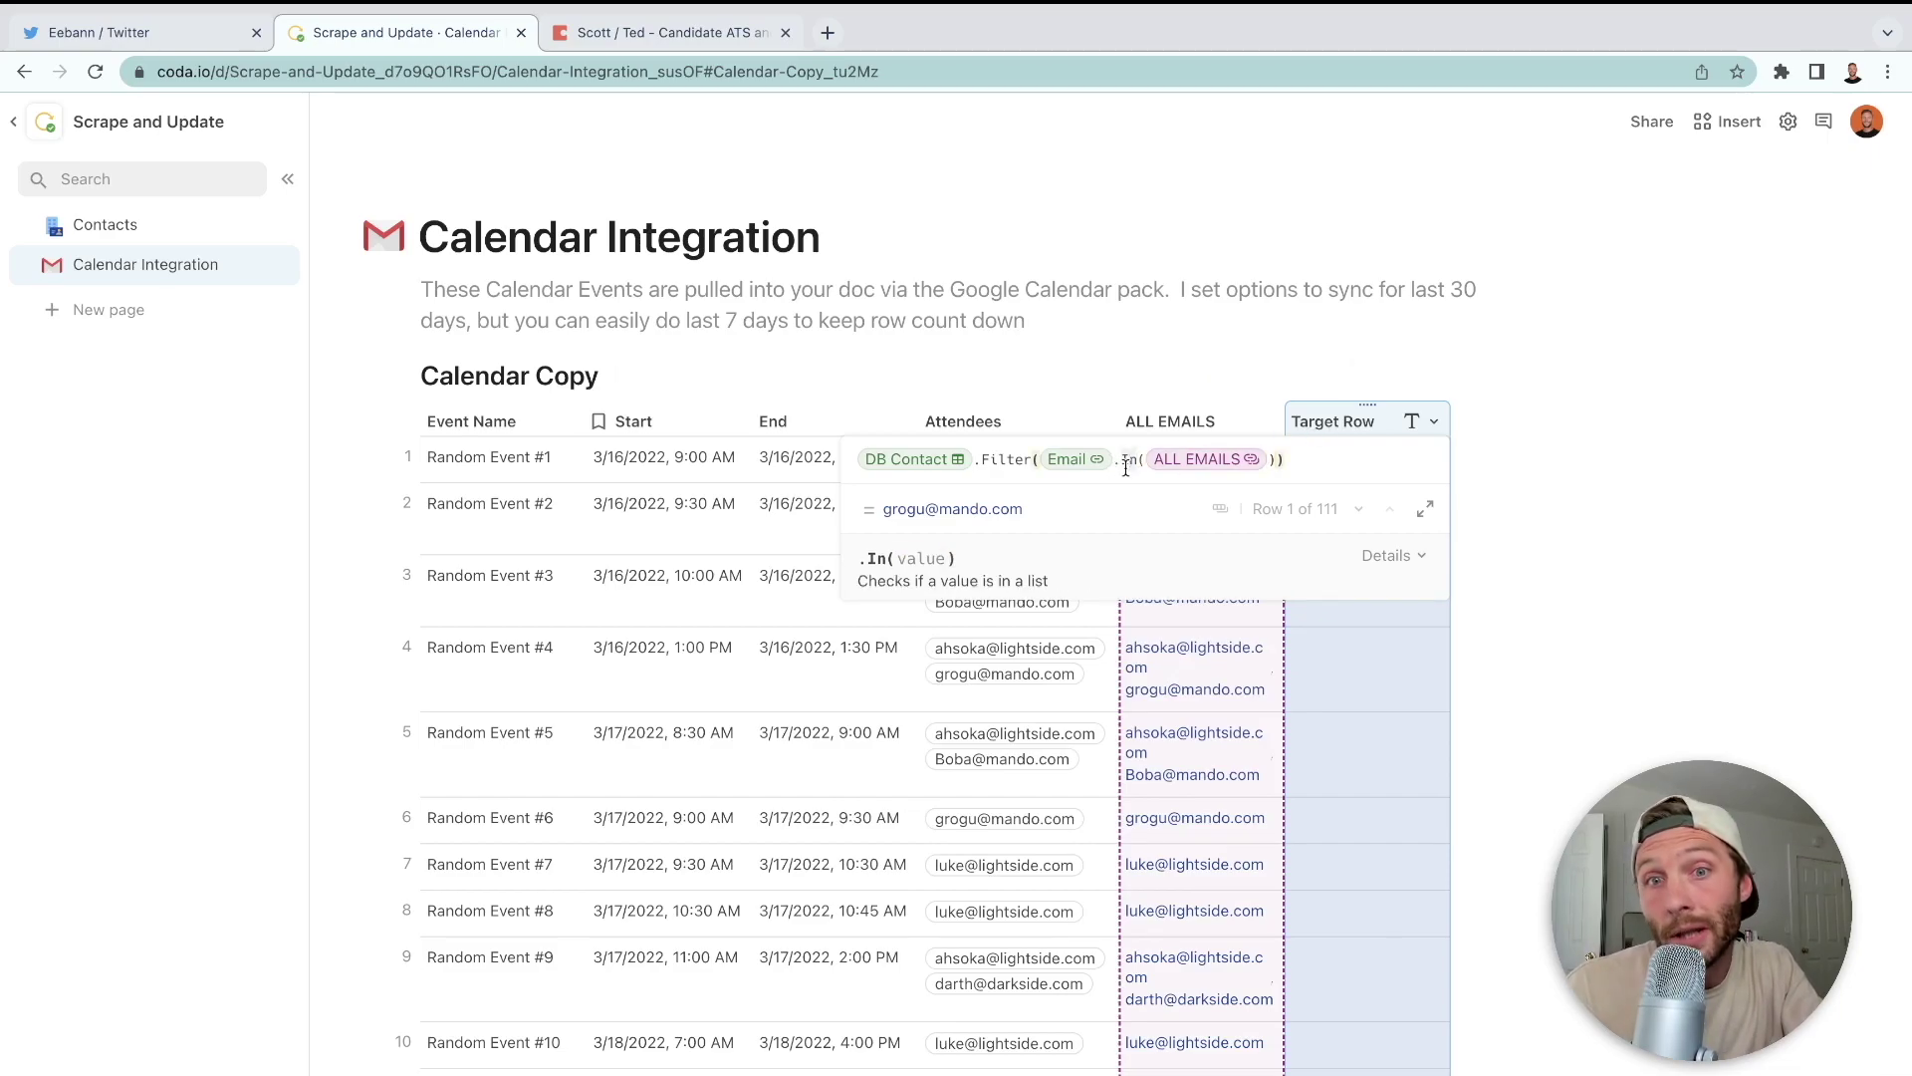
pyautogui.click(1090, 461)
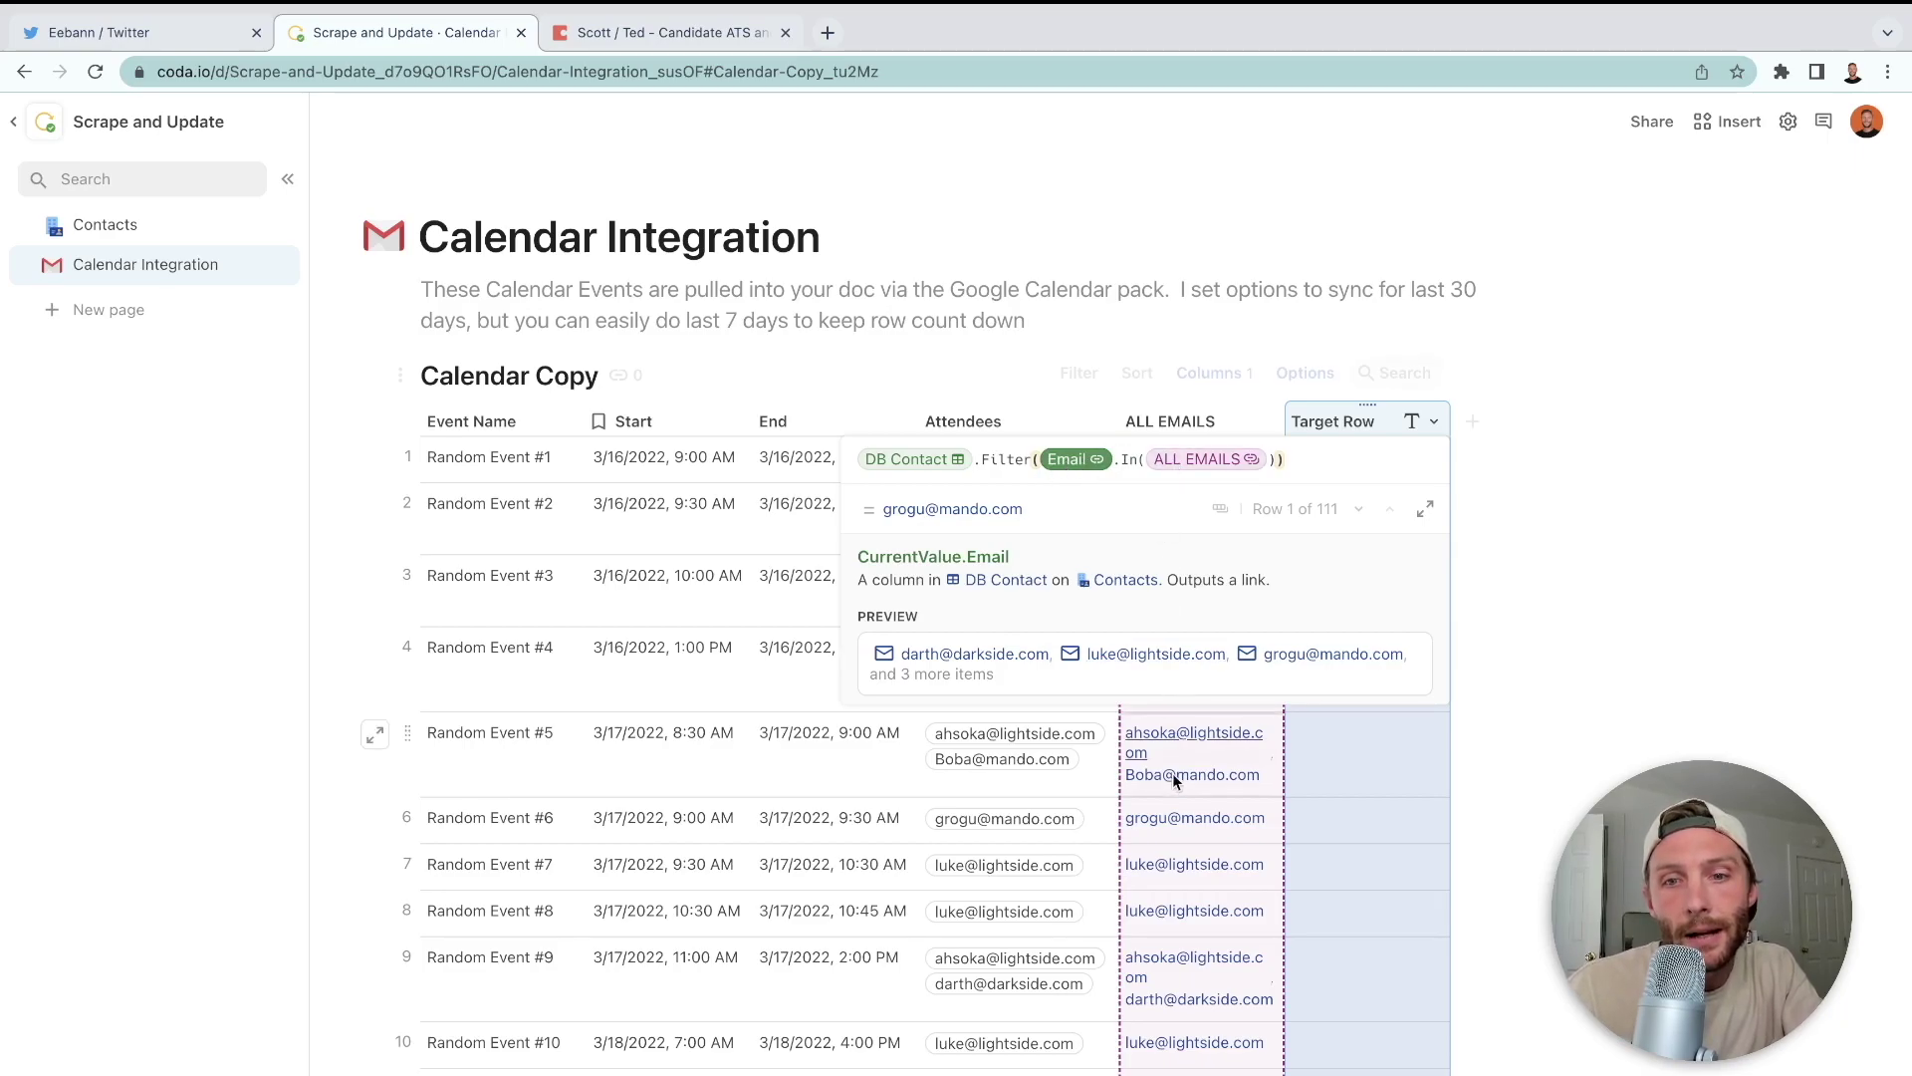
# - Commit the Target Row formula and preview Baby Yoda's linked contact card
pyautogui.click(1344, 732)
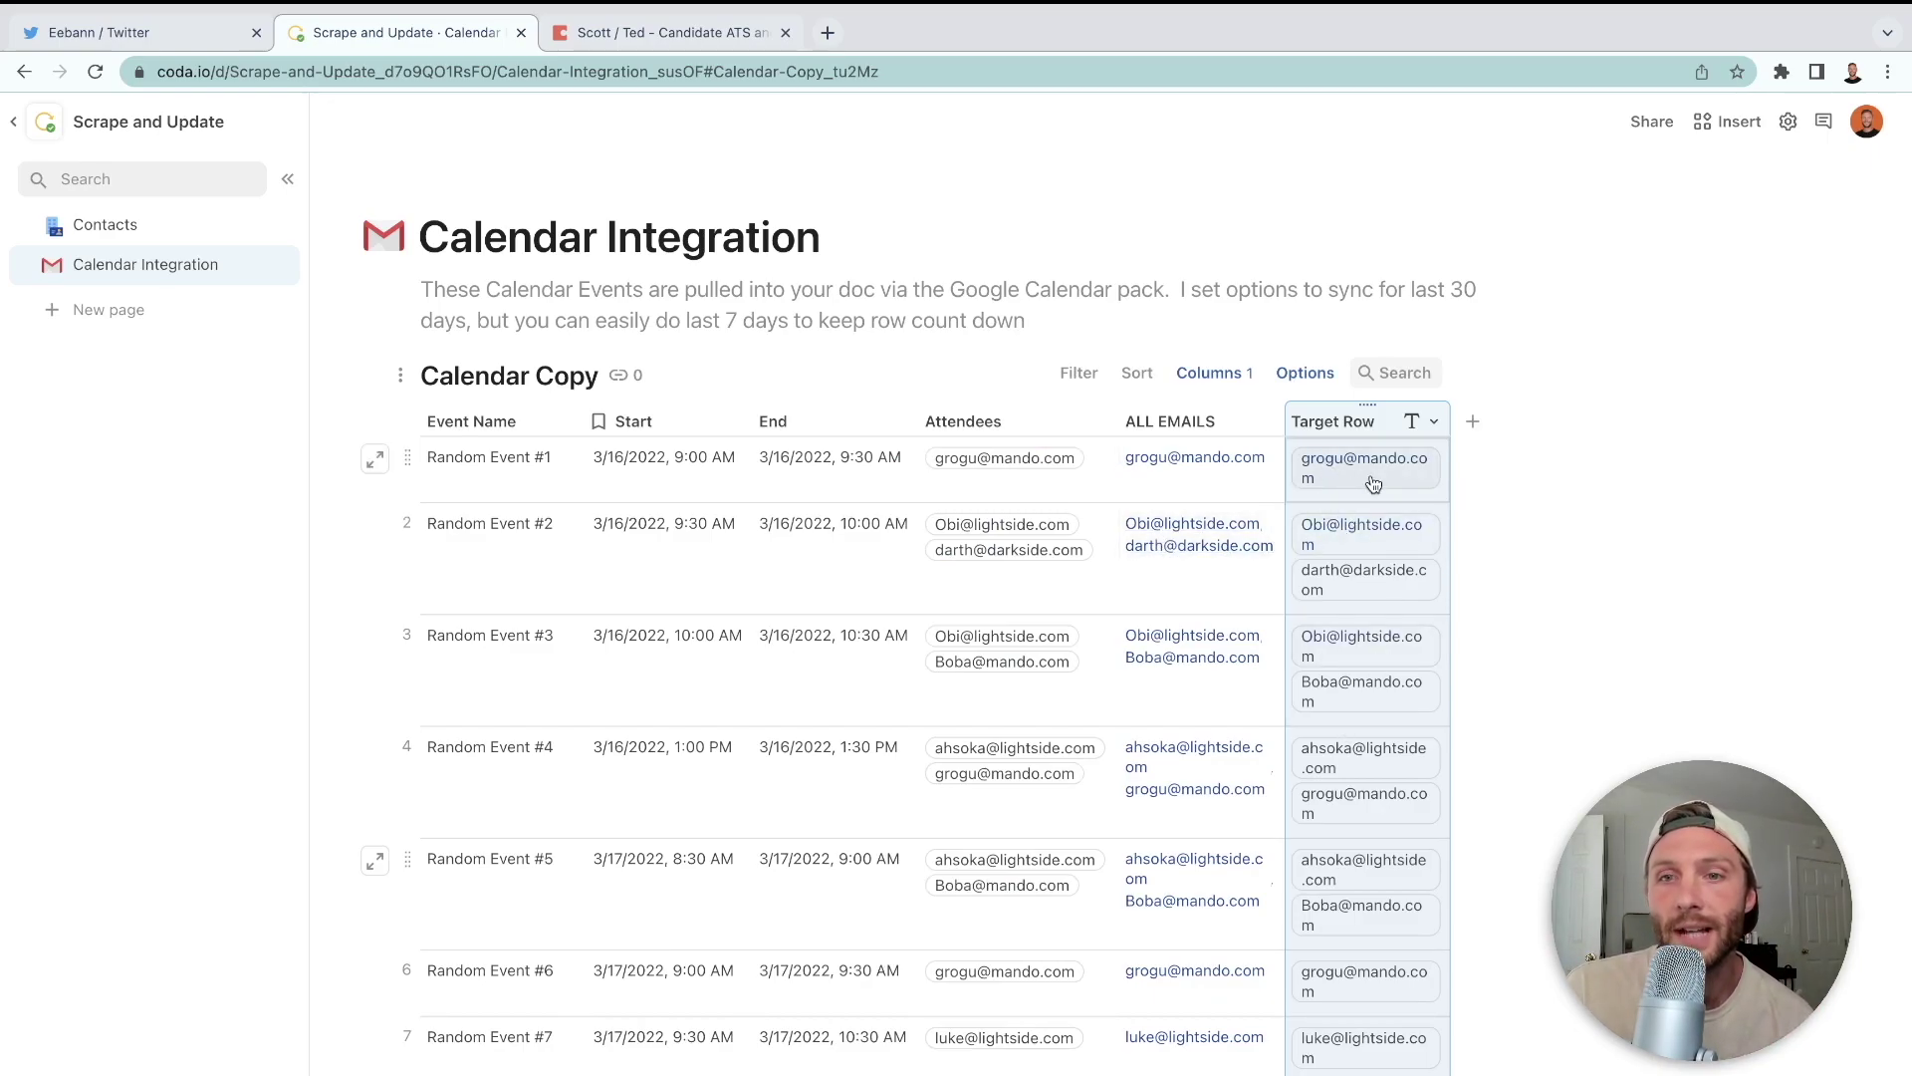
pyautogui.moveTo(1372, 484)
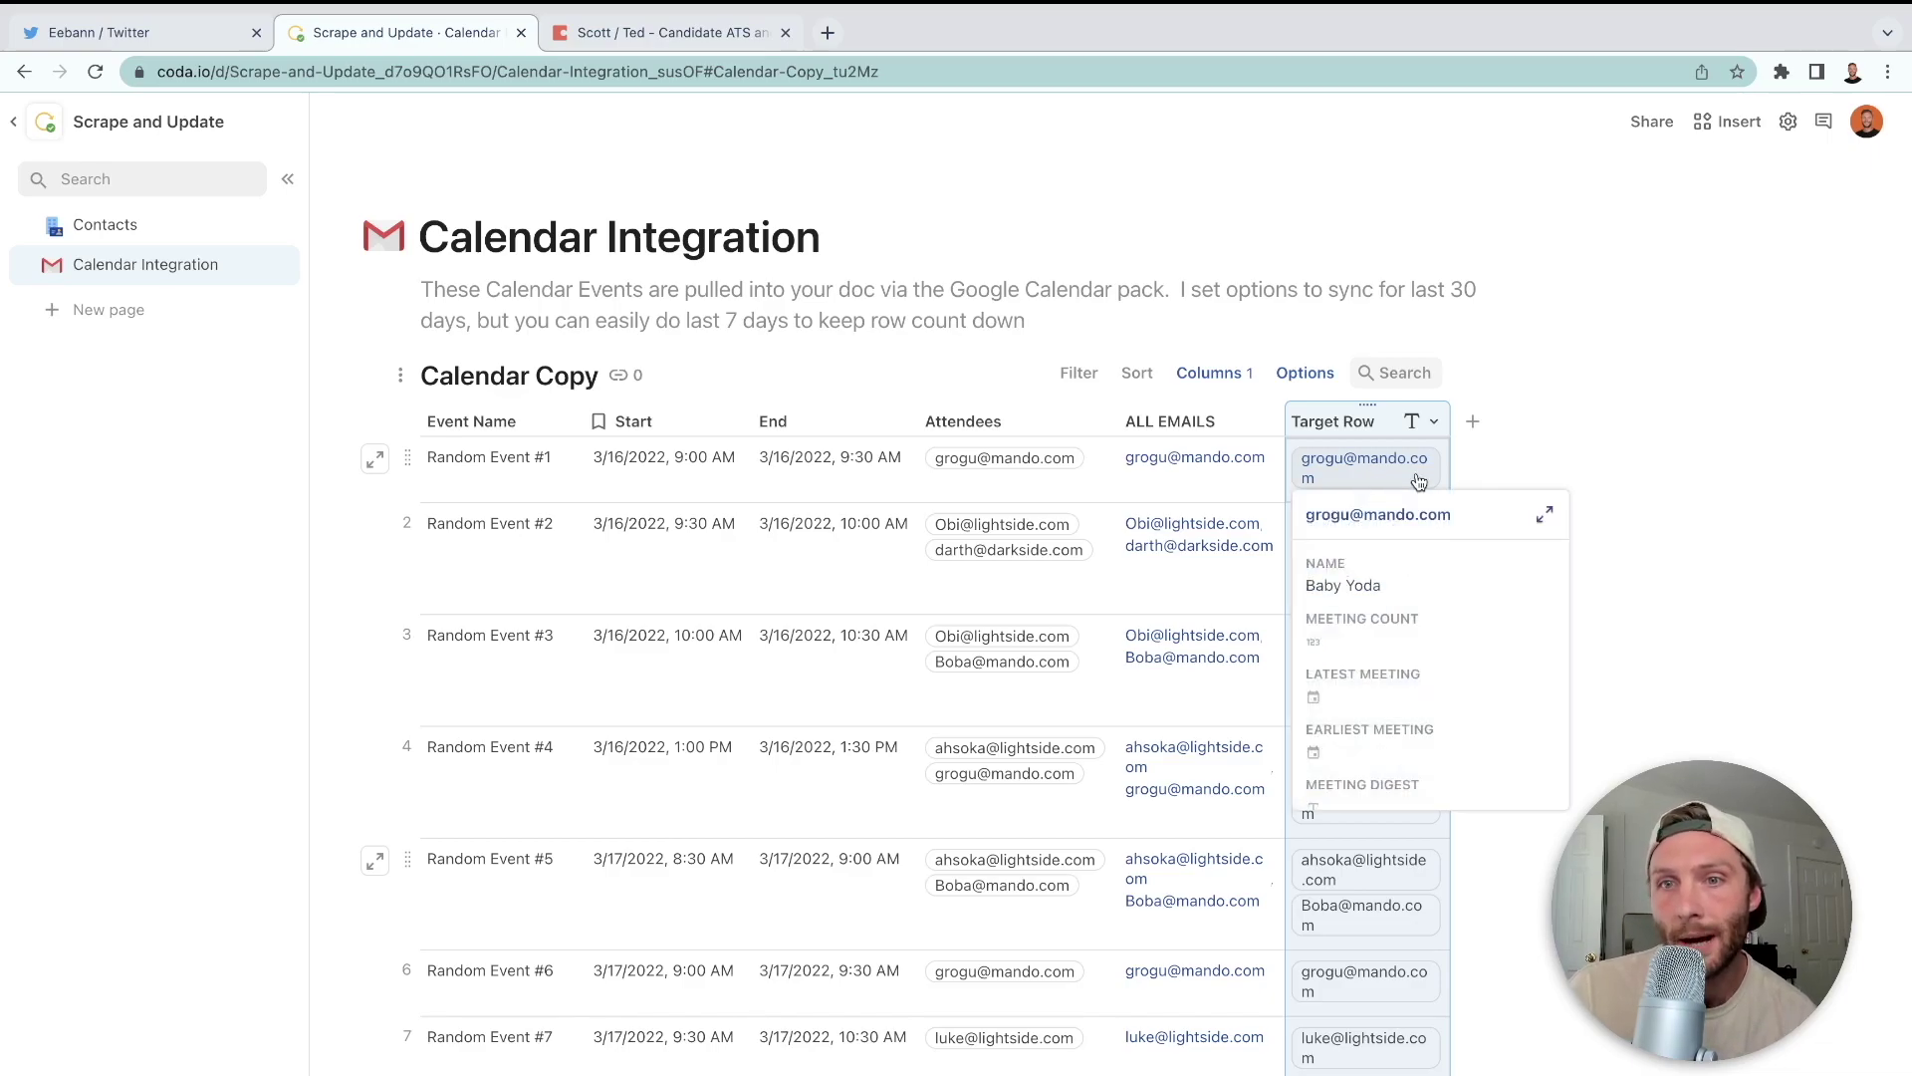
pyautogui.click(1212, 485)
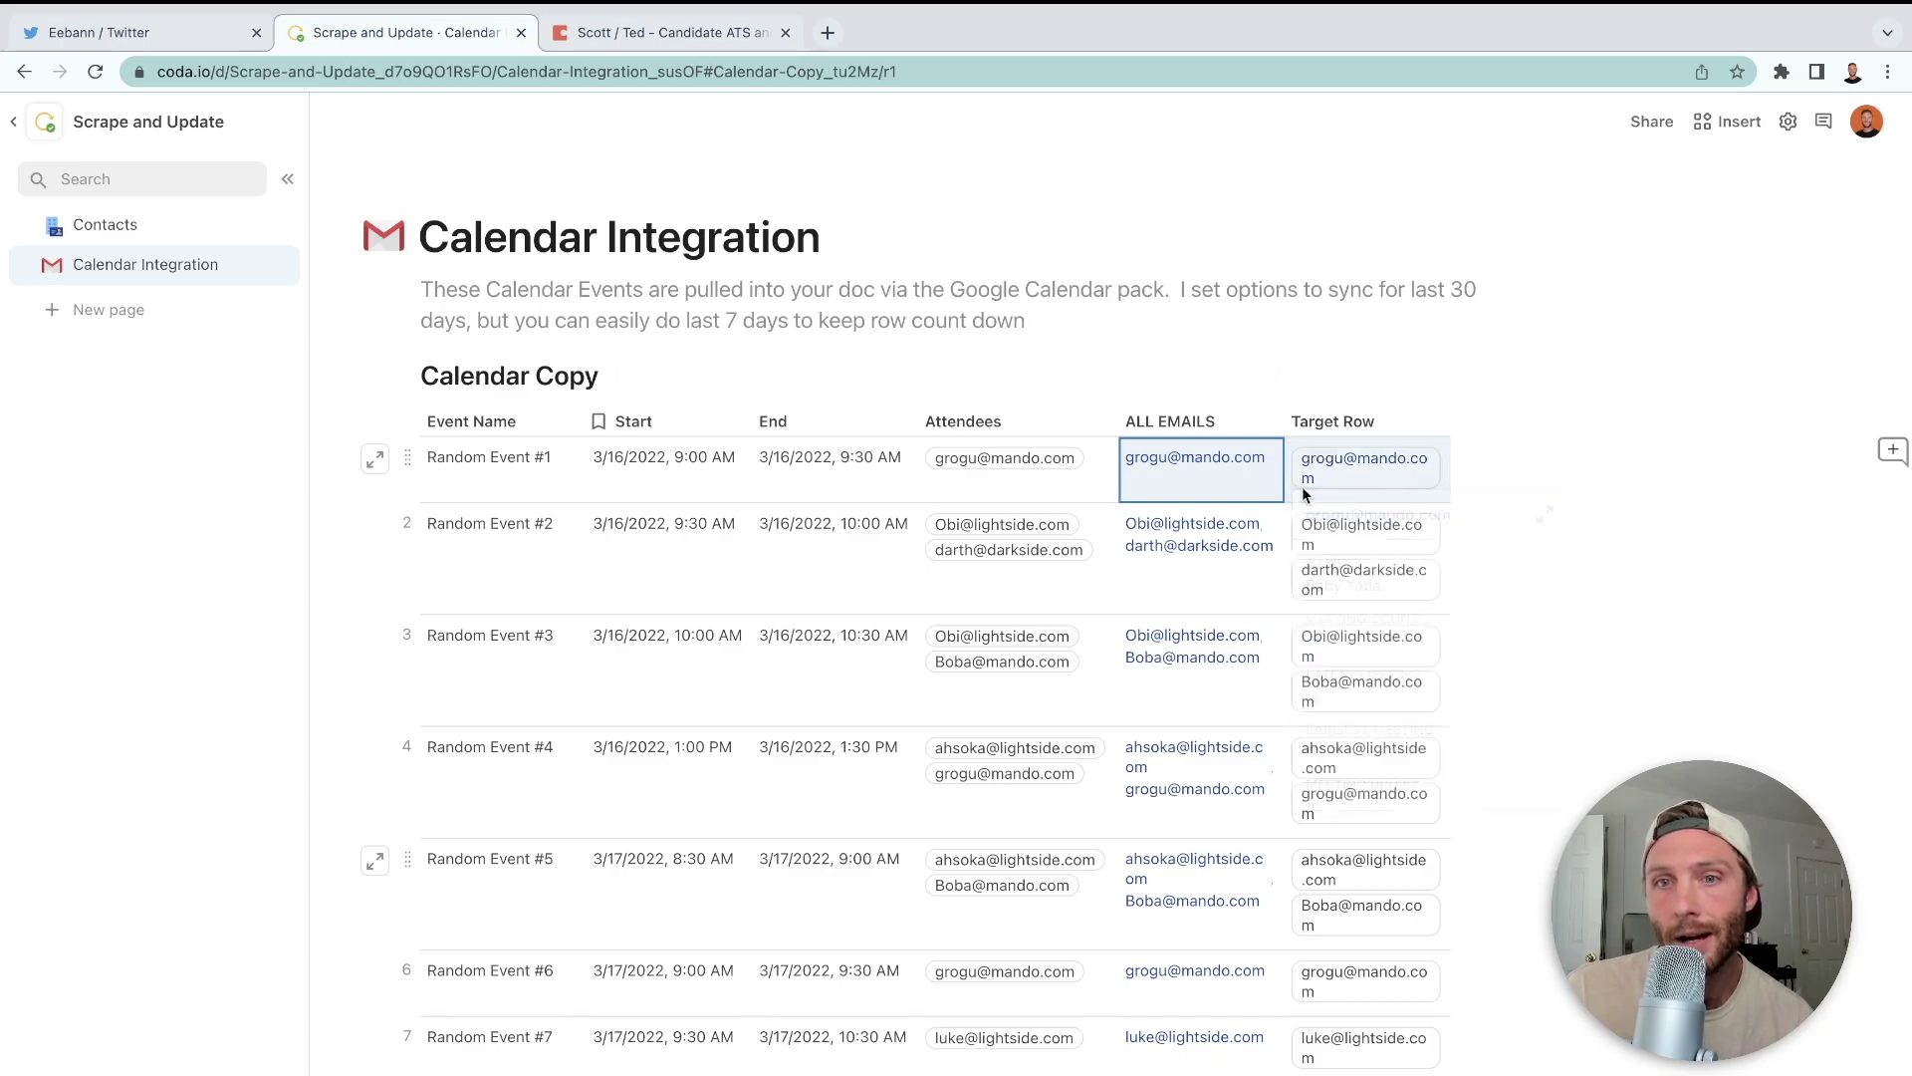
pyautogui.click(697, 482)
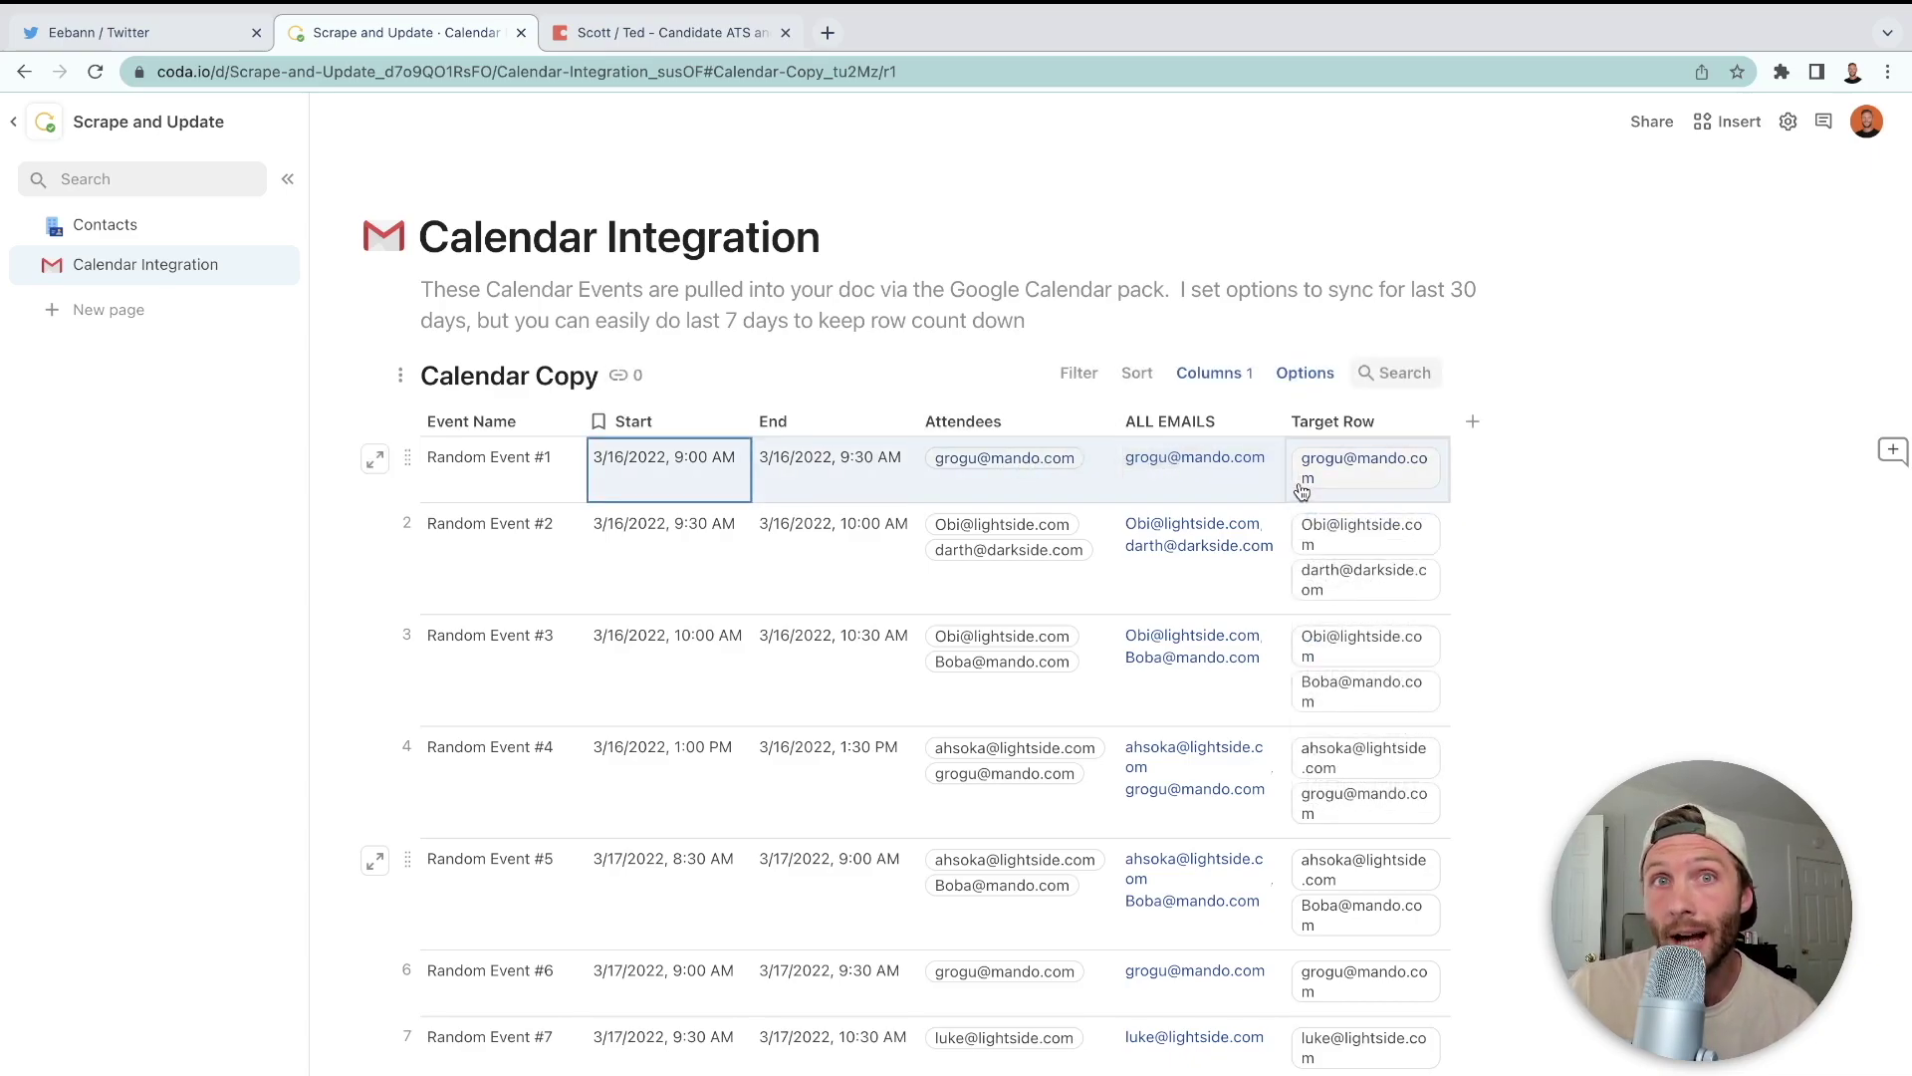
pyautogui.moveTo(1303, 488)
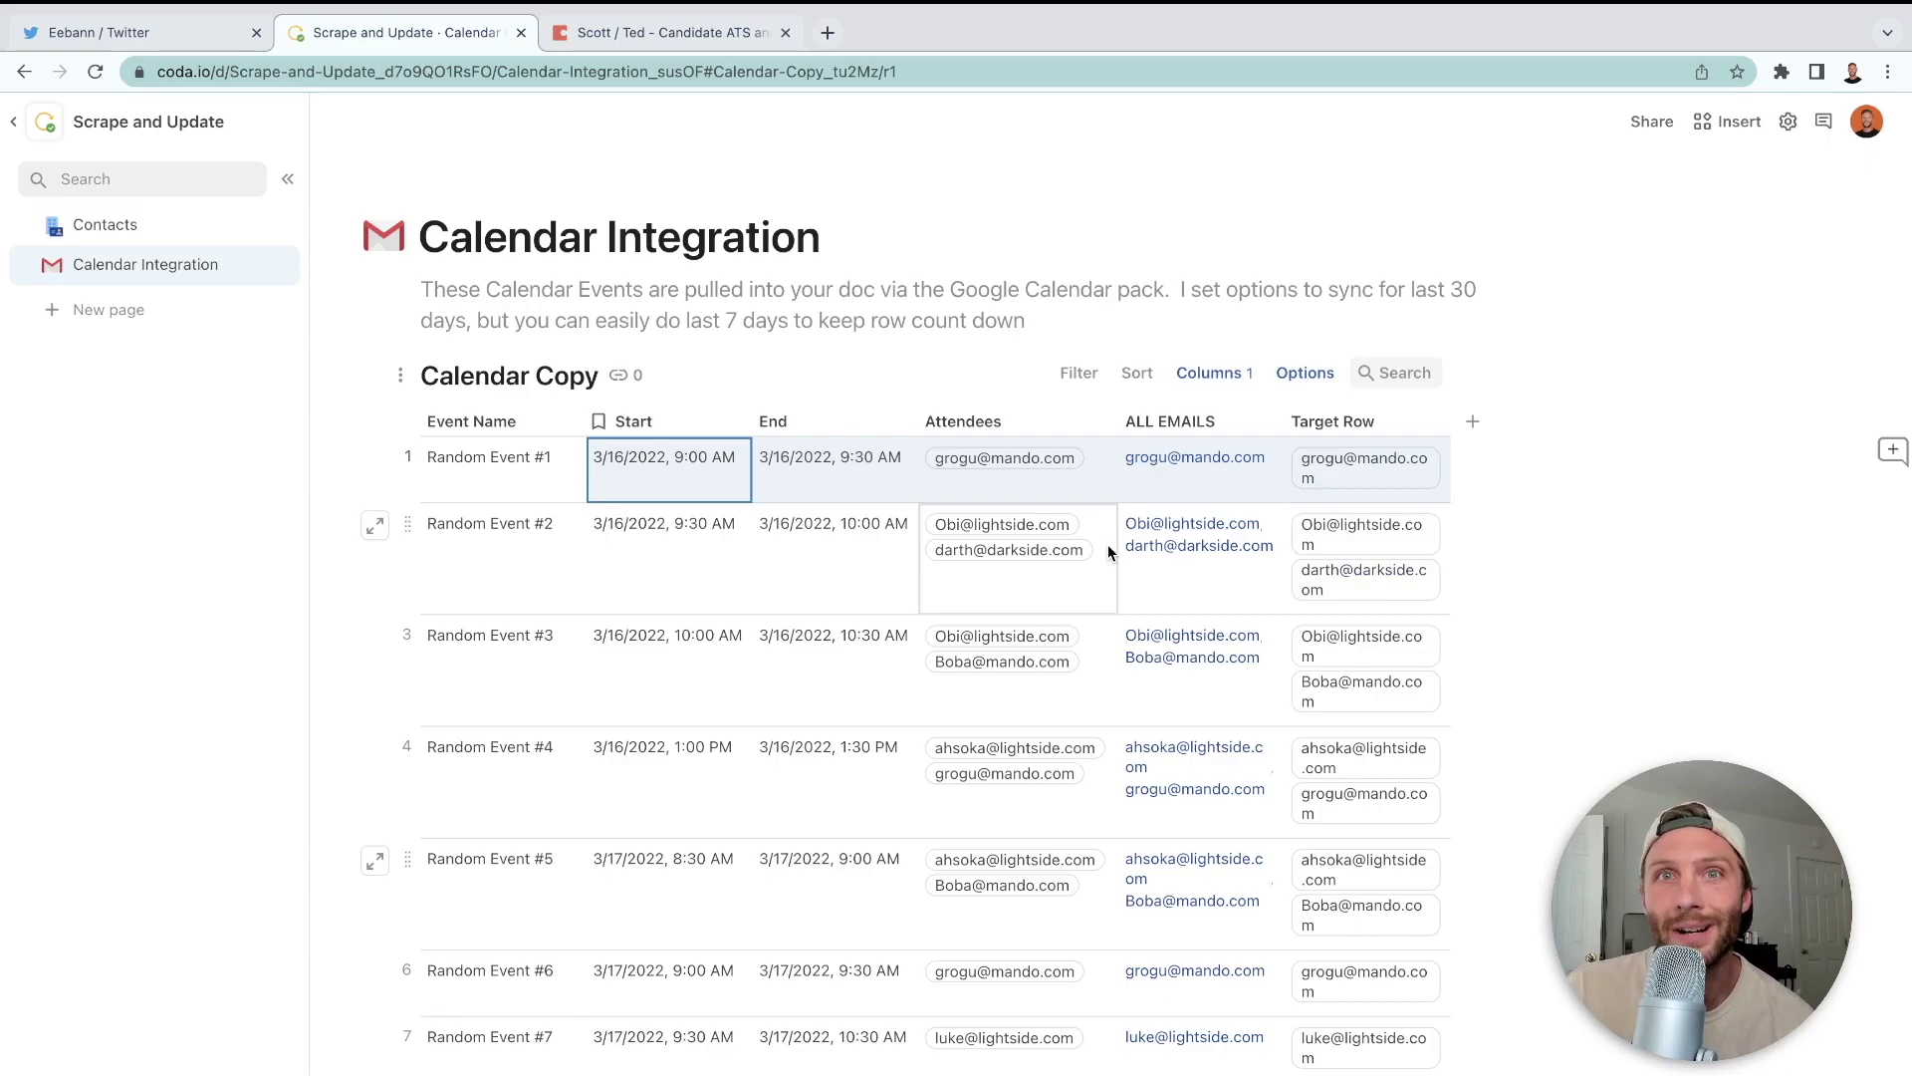
pyautogui.click(1475, 423)
pyautogui.click(1475, 423)
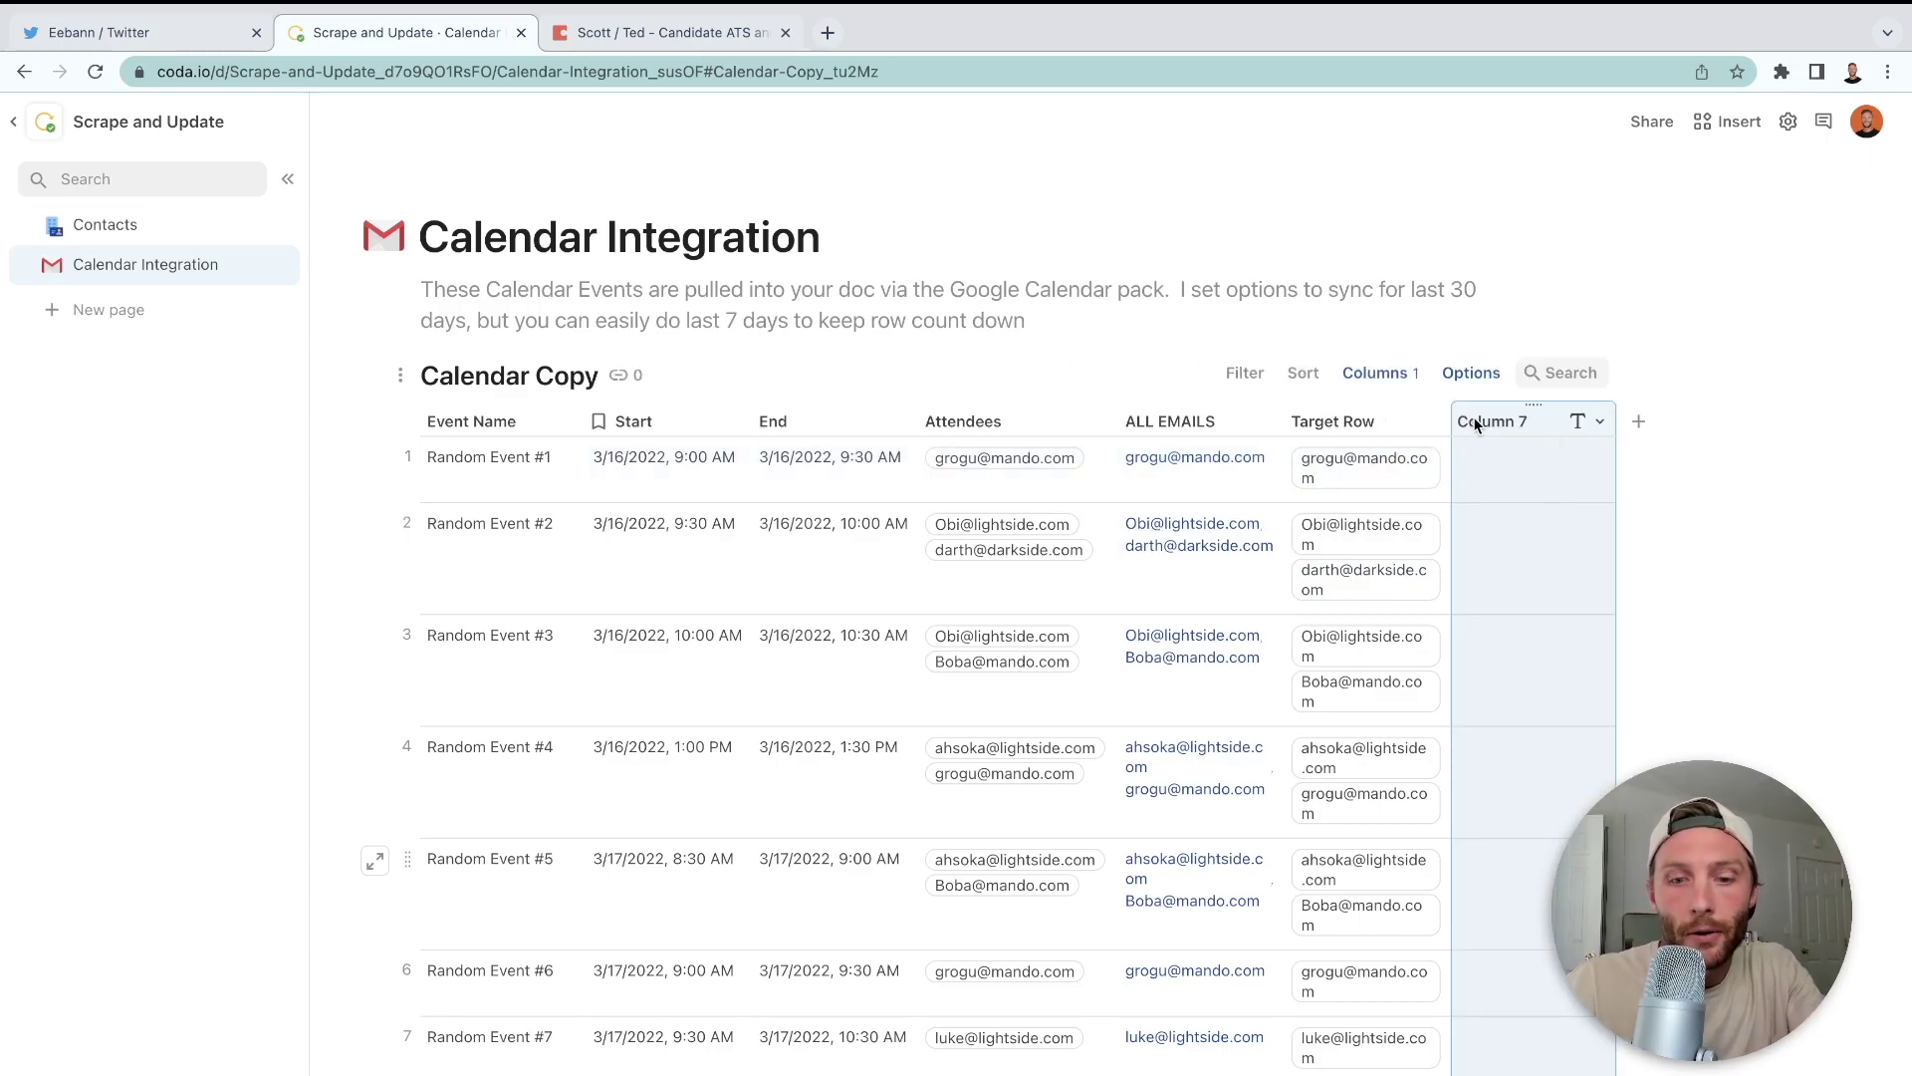
pyautogui.doubleClick(1475, 424)
pyautogui.write('Par')
pyautogui.press('BackSpace')
pyautogui.press('BackSpace')
pyautogui.press('BackSpace')
pyautogui.write('Scrape ')
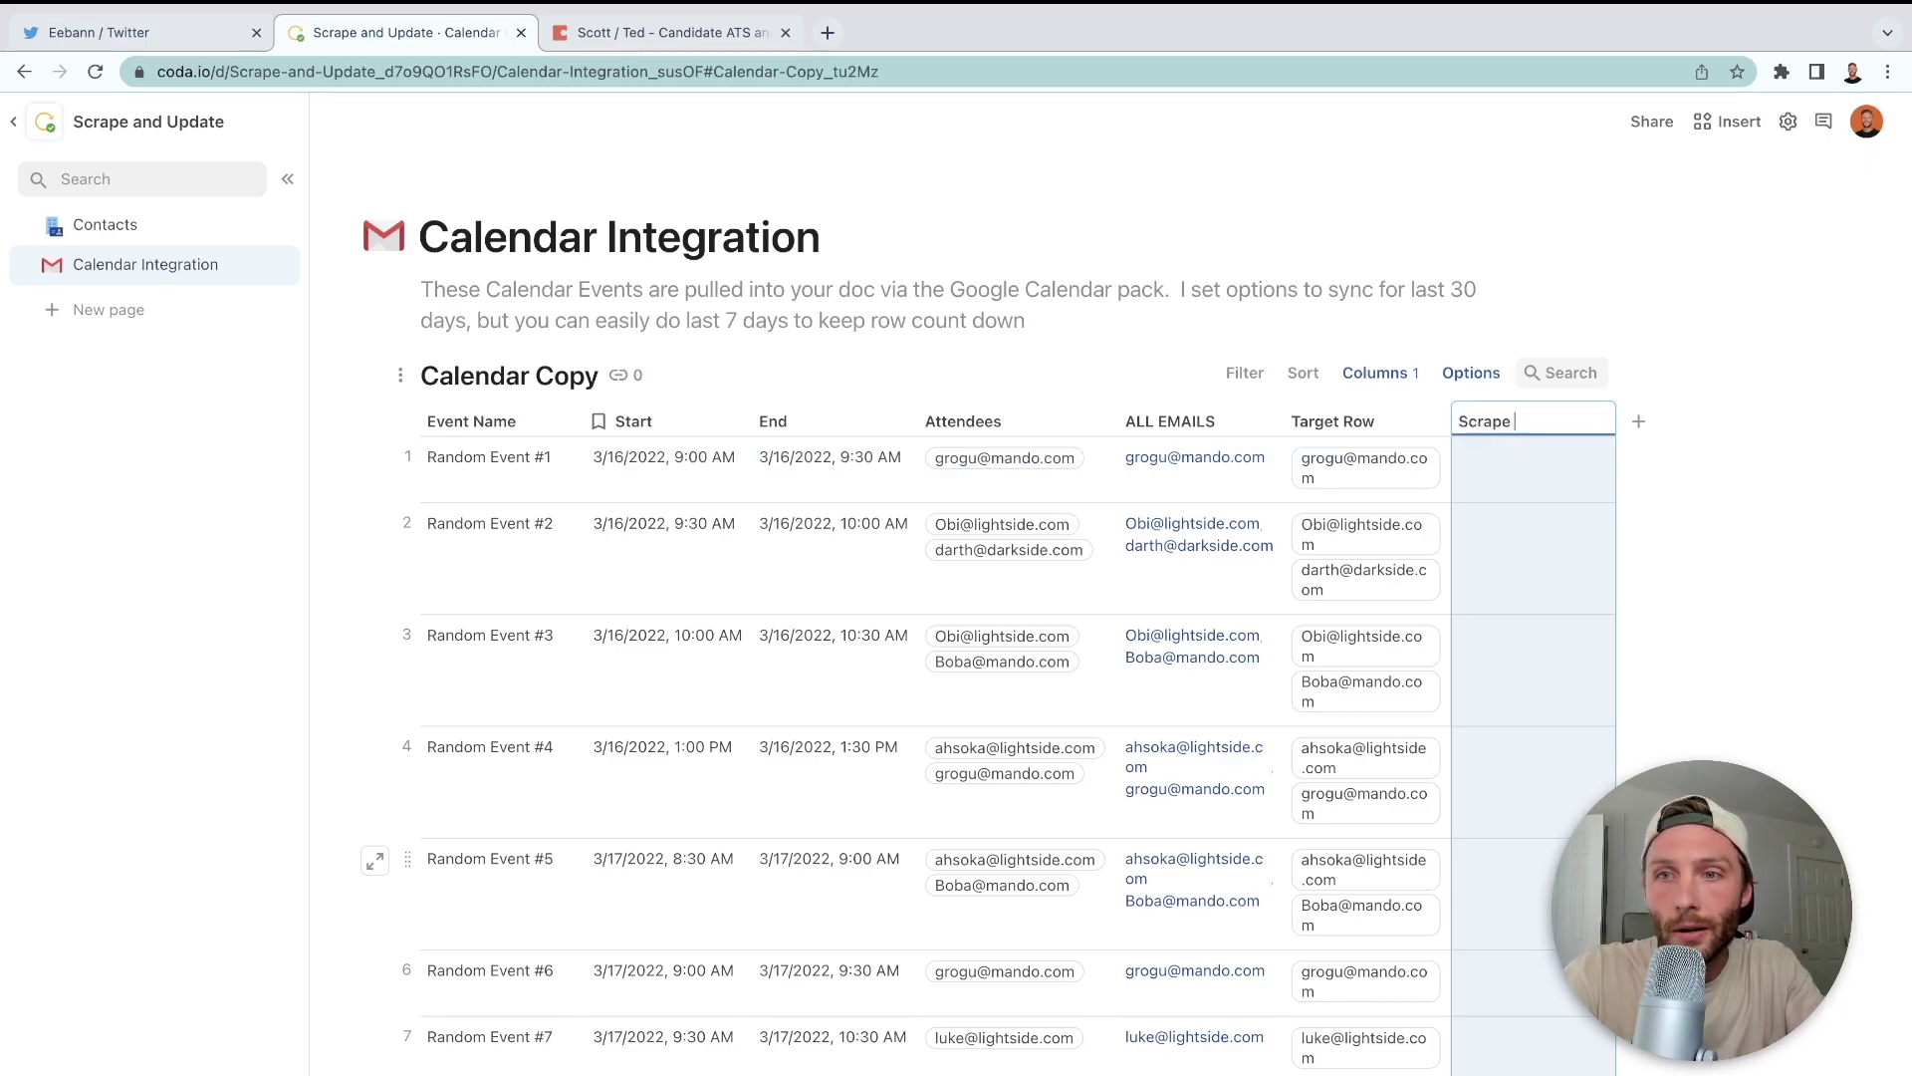
pyautogui.write('and Push')
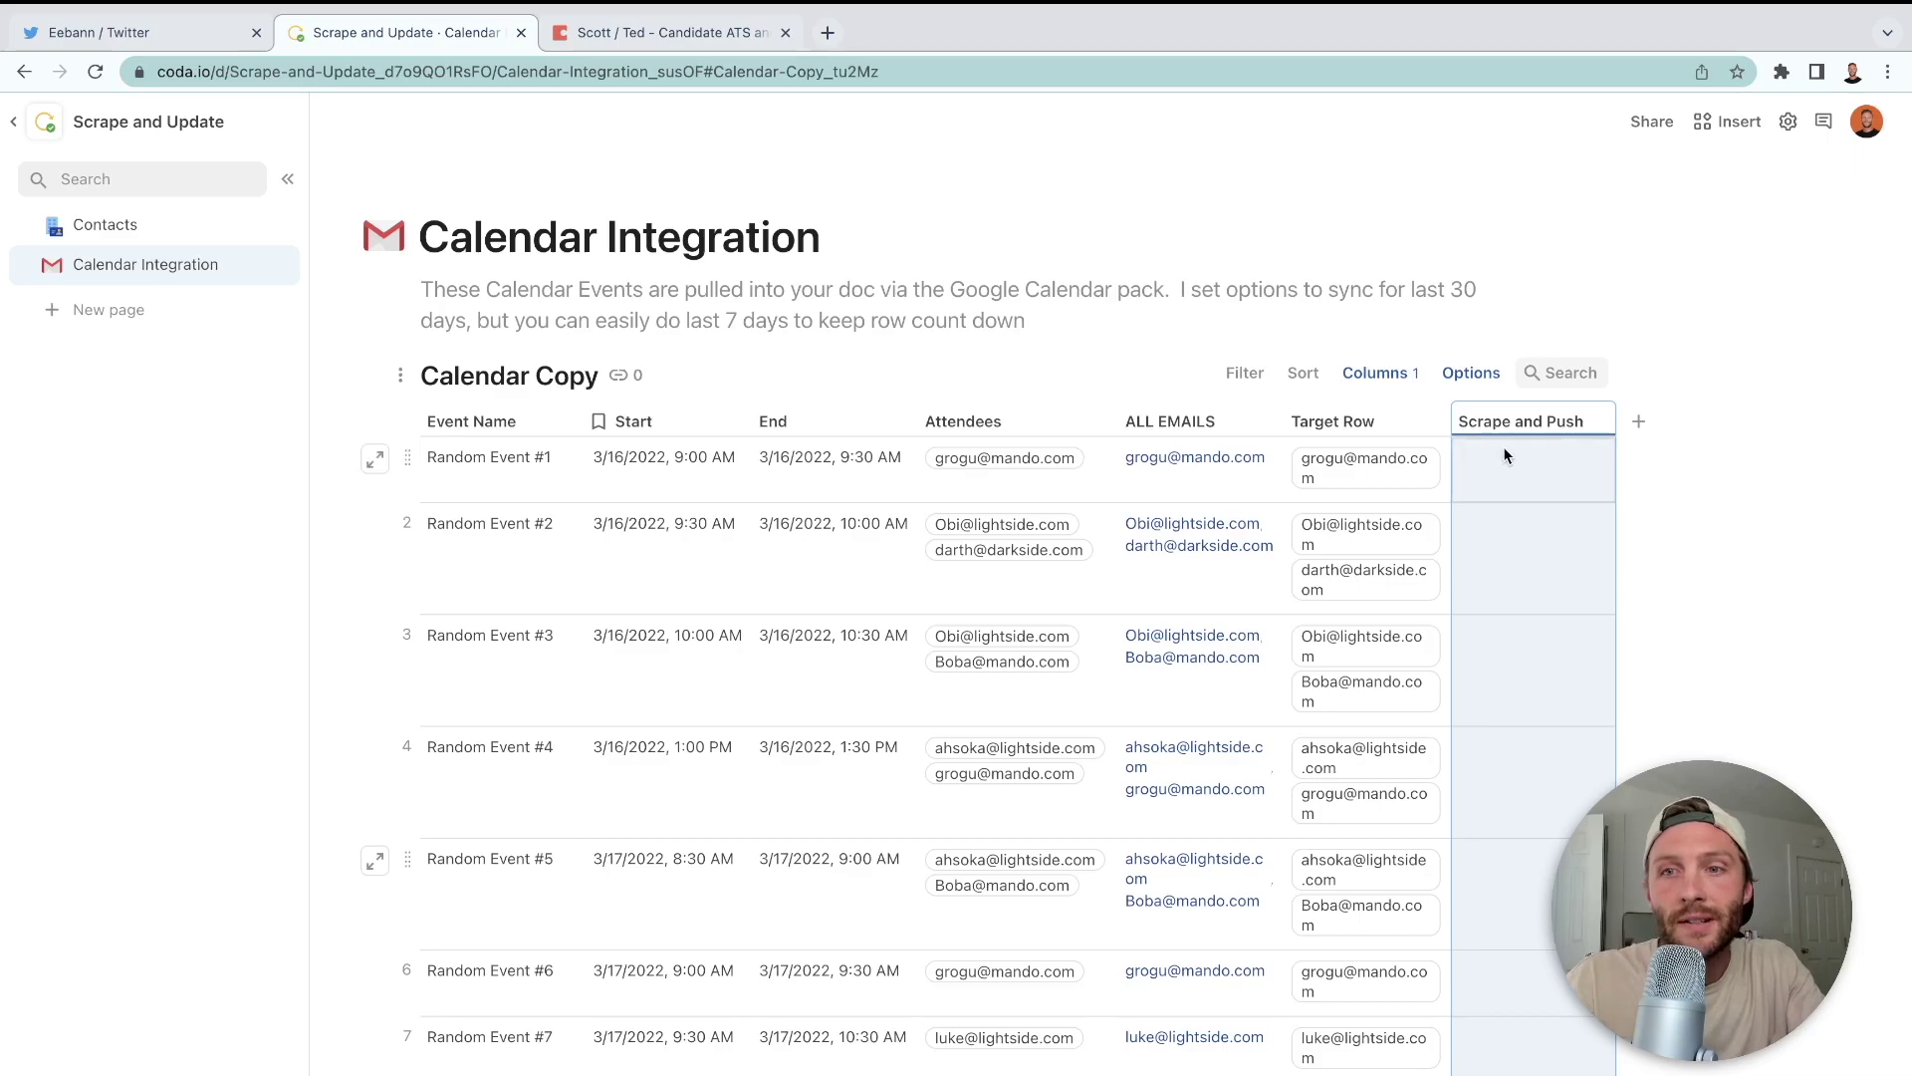
pyautogui.click(1506, 461)
pyautogui.moveTo(1364, 658)
pyautogui.click(121, 229)
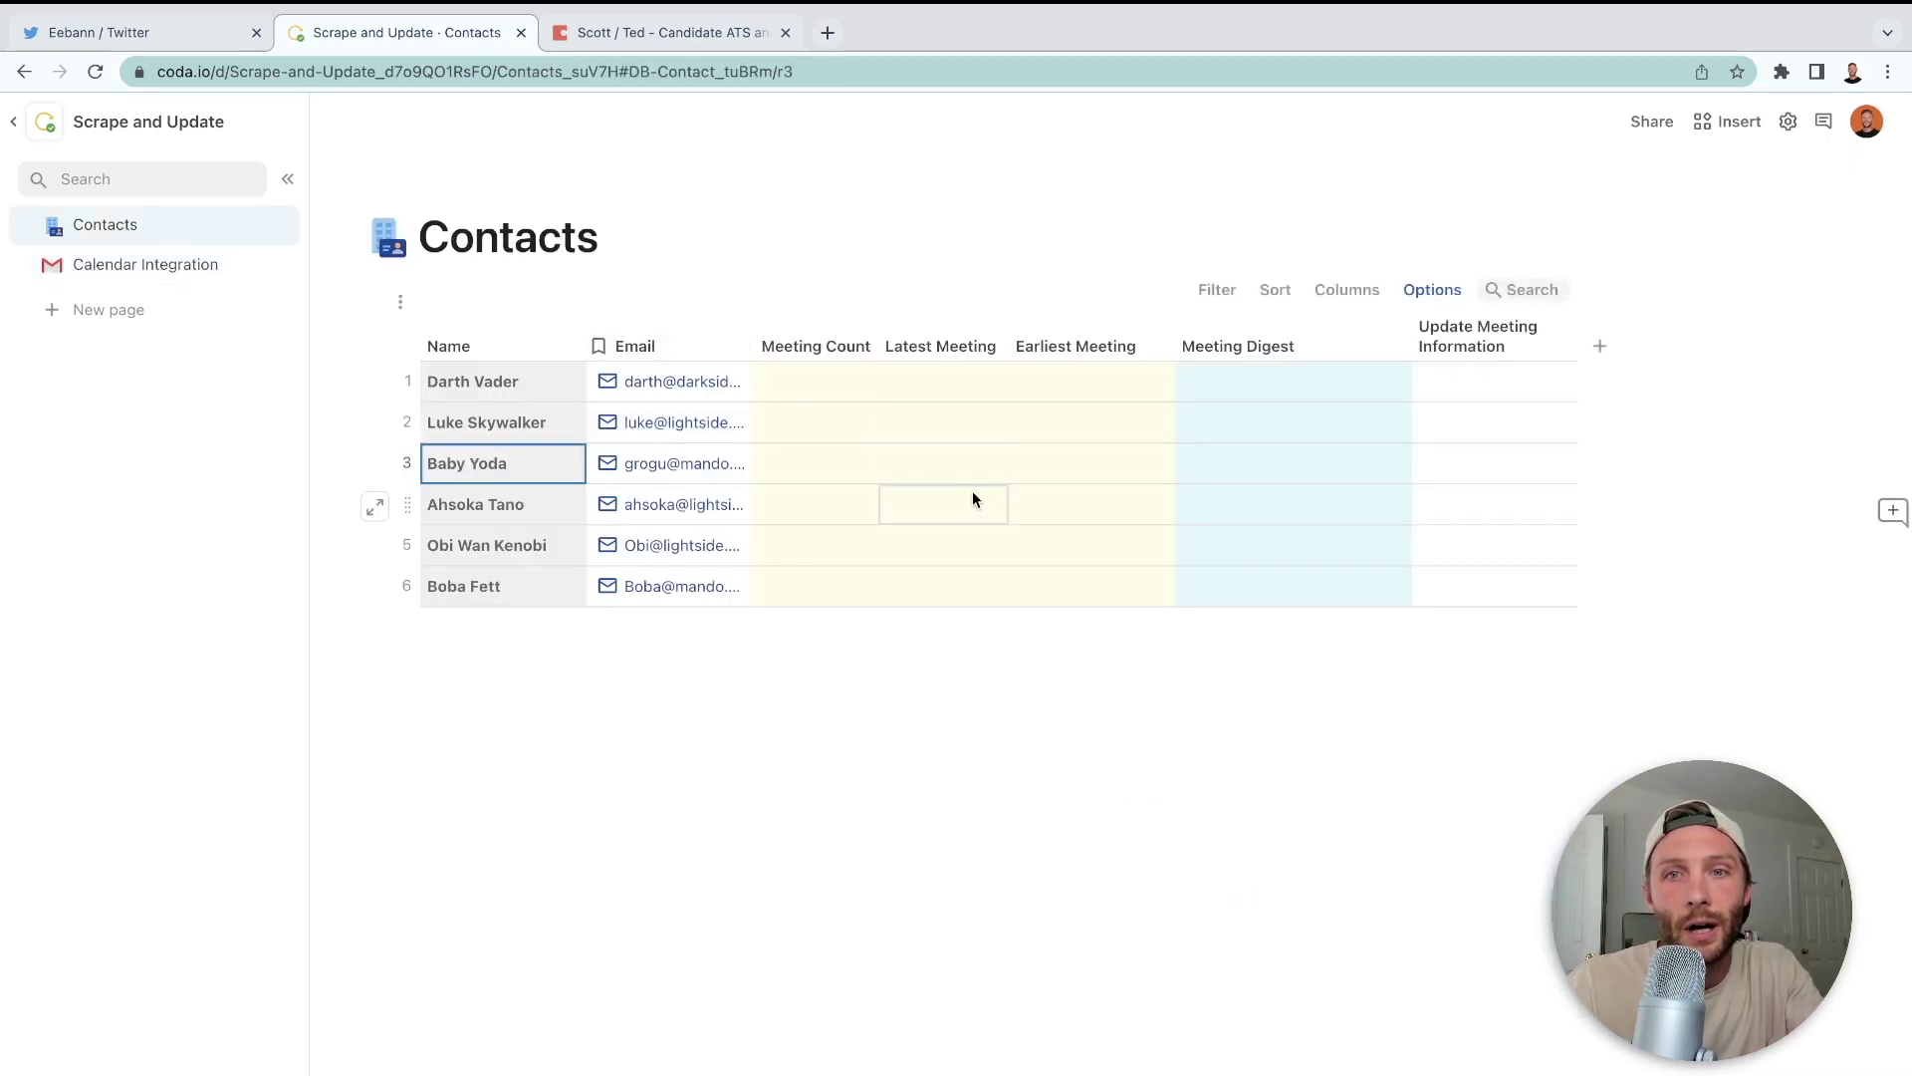
pyautogui.click(1307, 383)
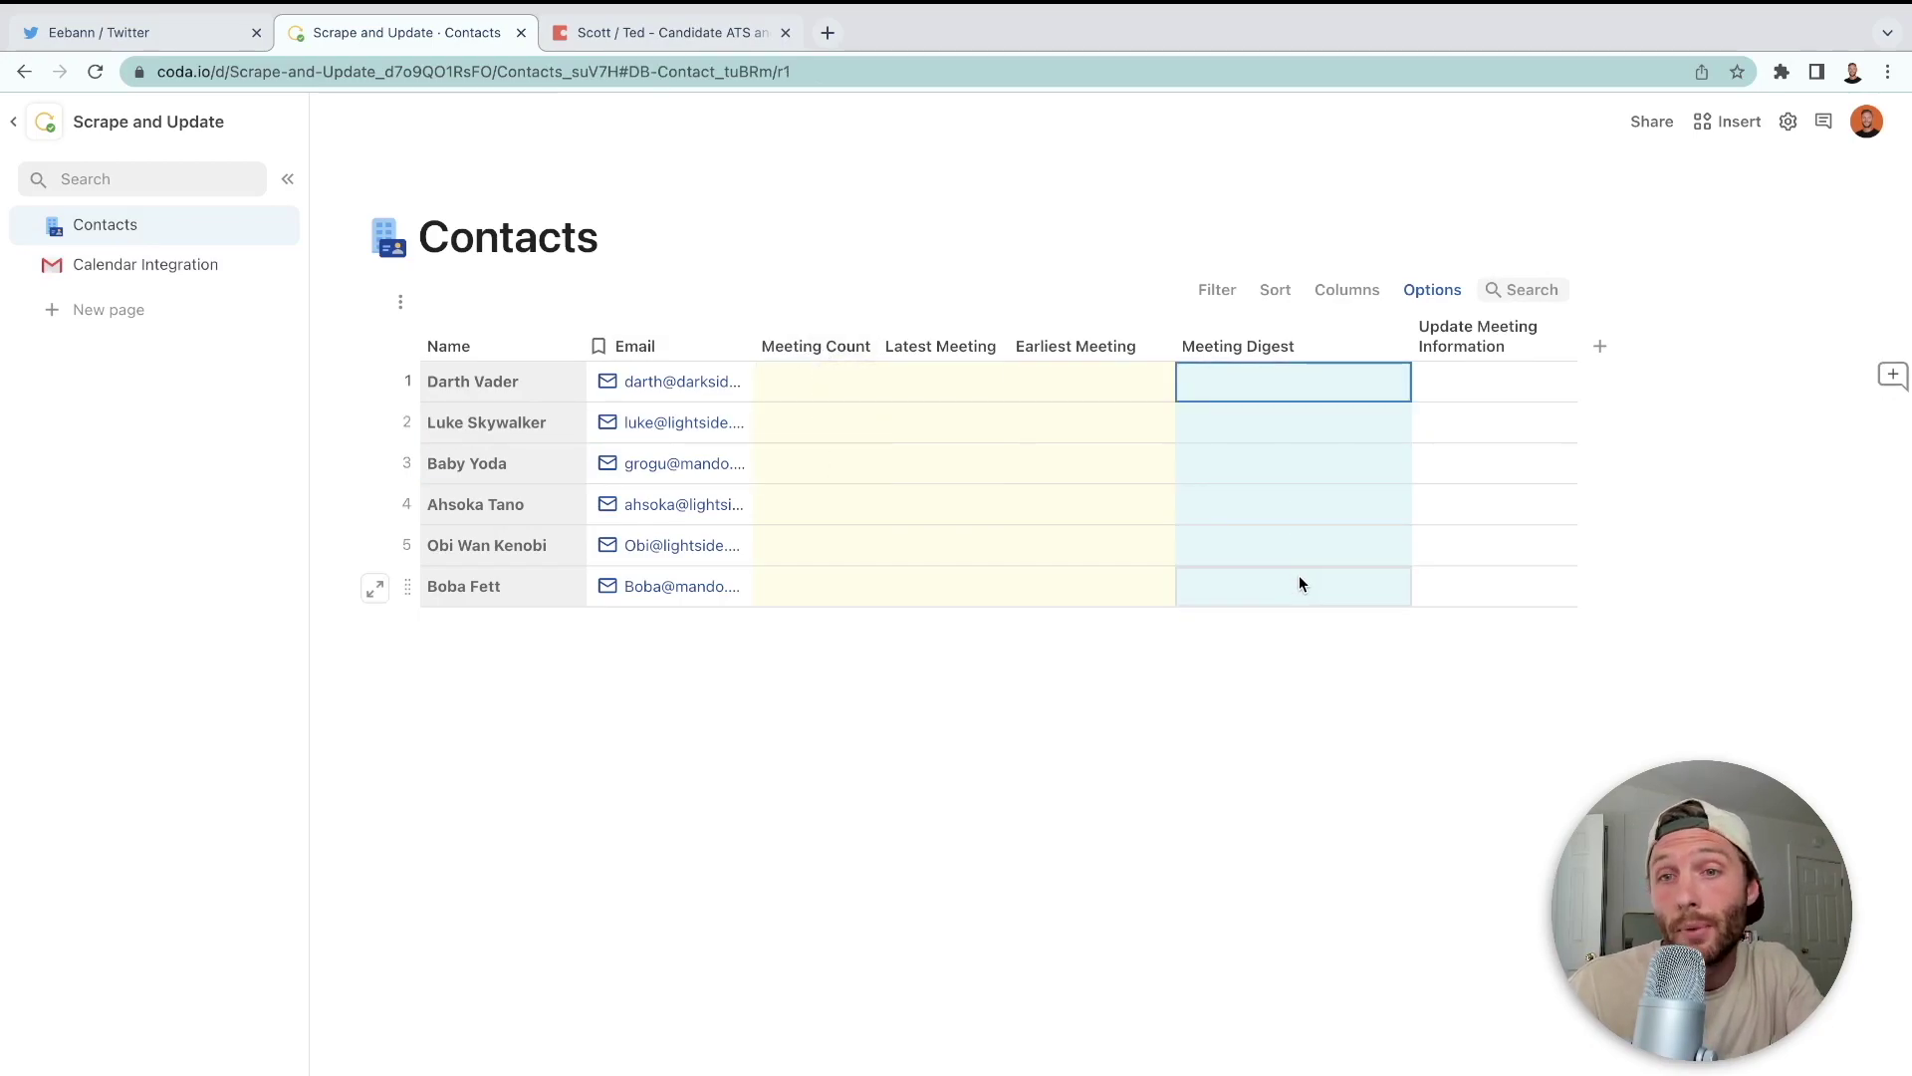
pyautogui.moveTo(835, 394); pyautogui.dragTo(1094, 554)
pyautogui.click(1287, 395)
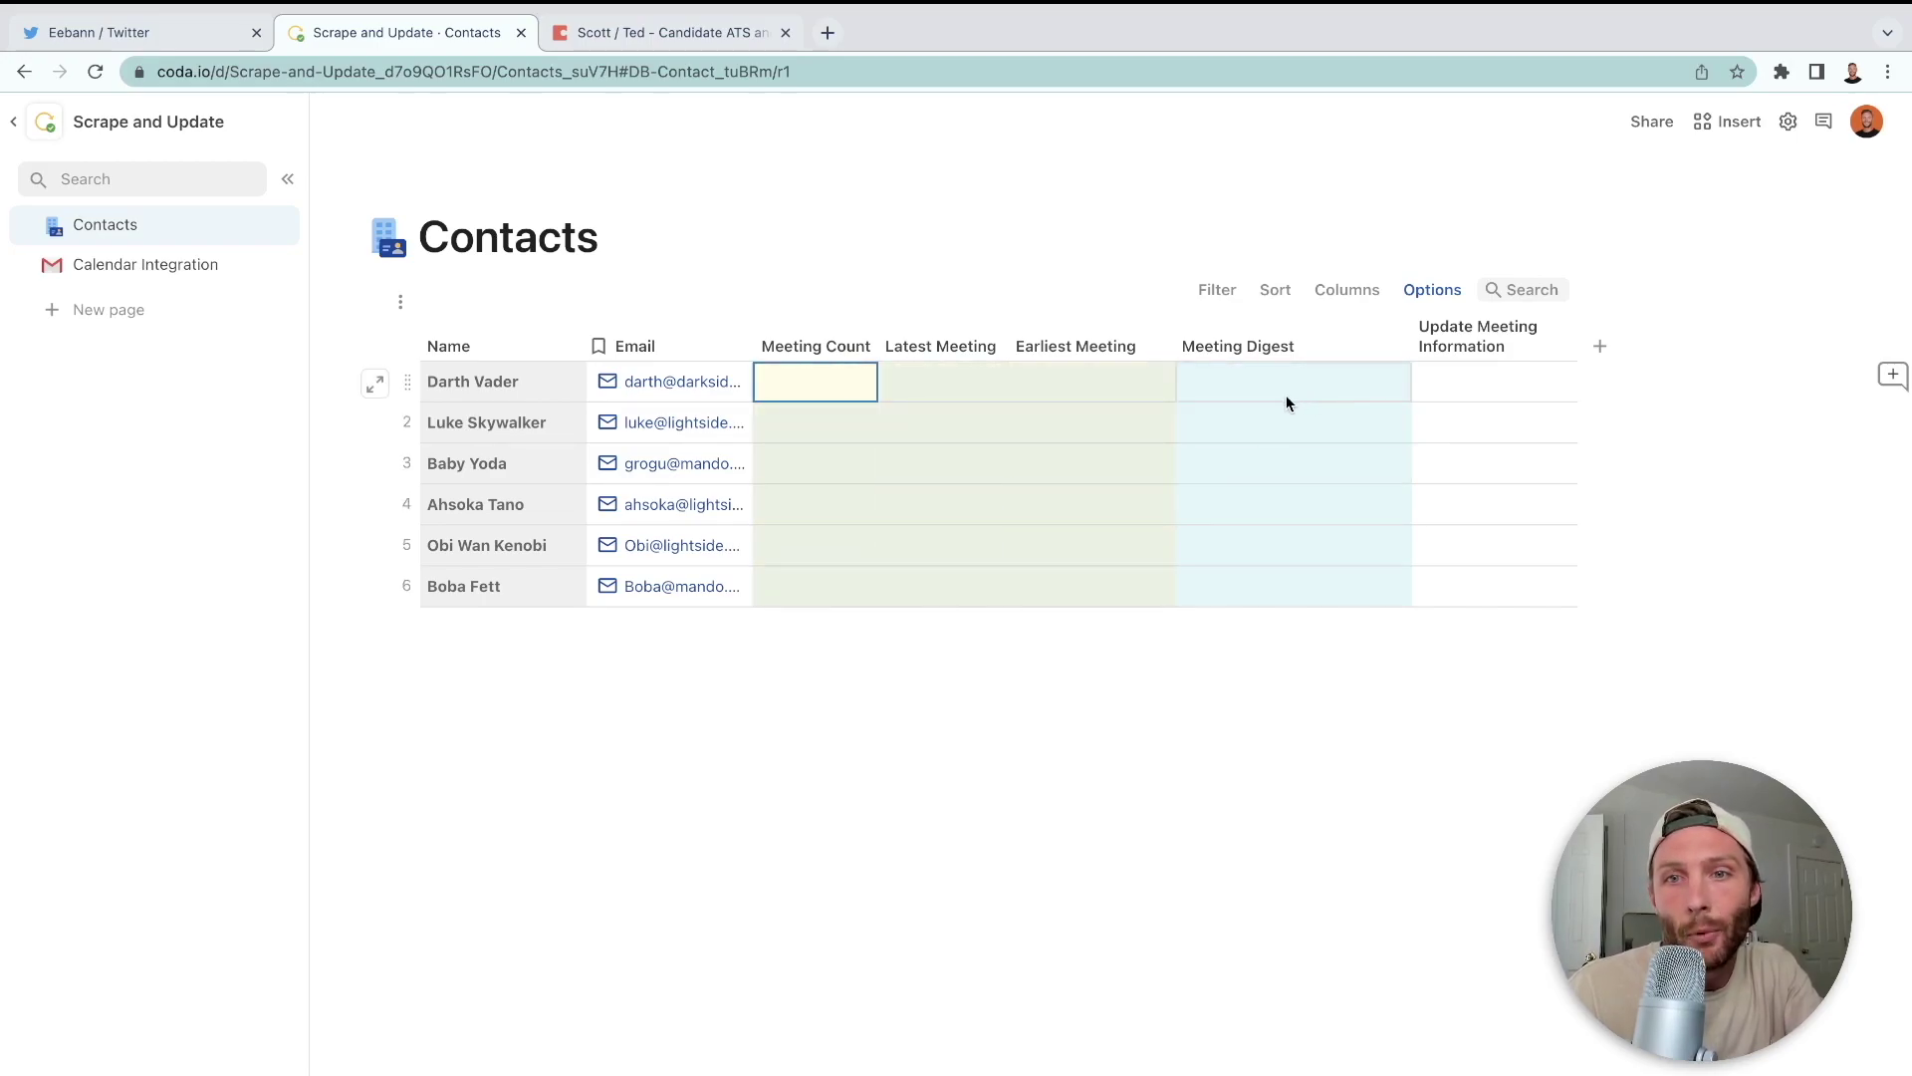
pyautogui.click(1287, 395)
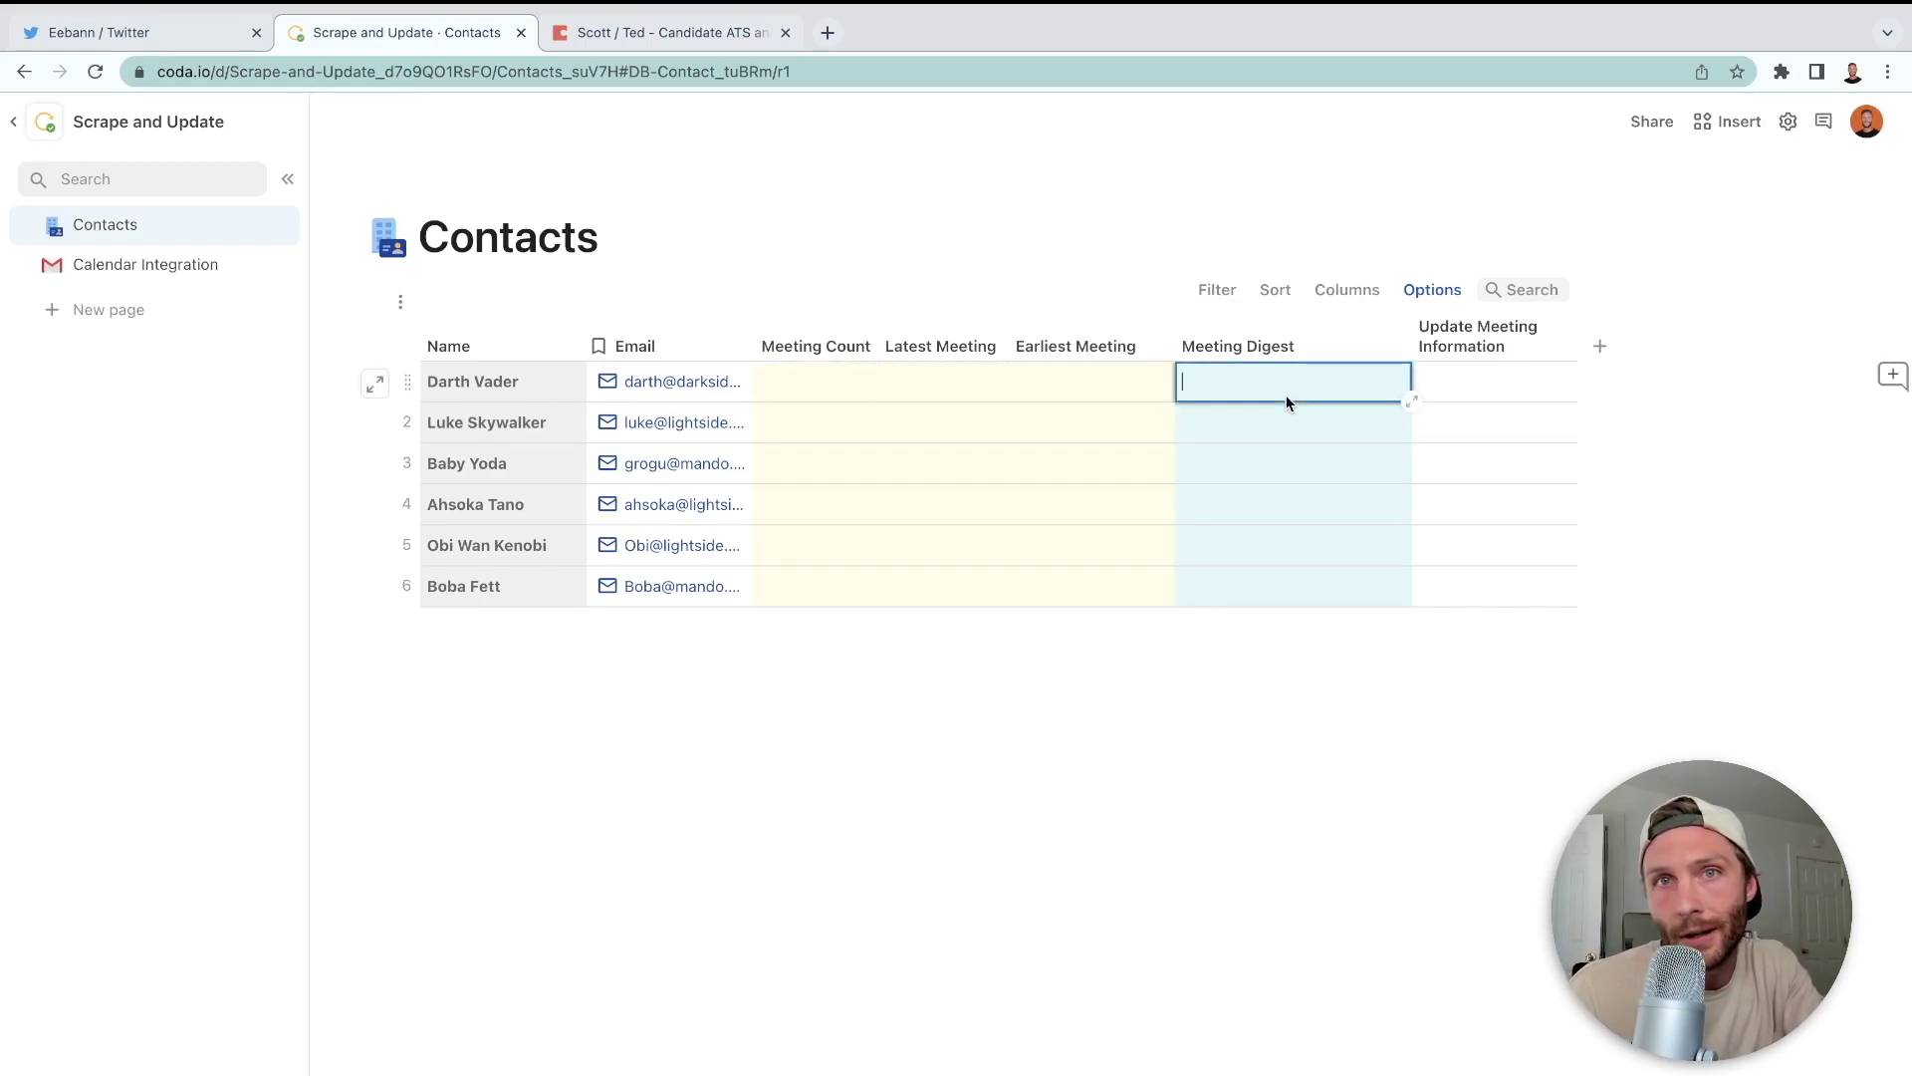
pyautogui.click(1251, 427)
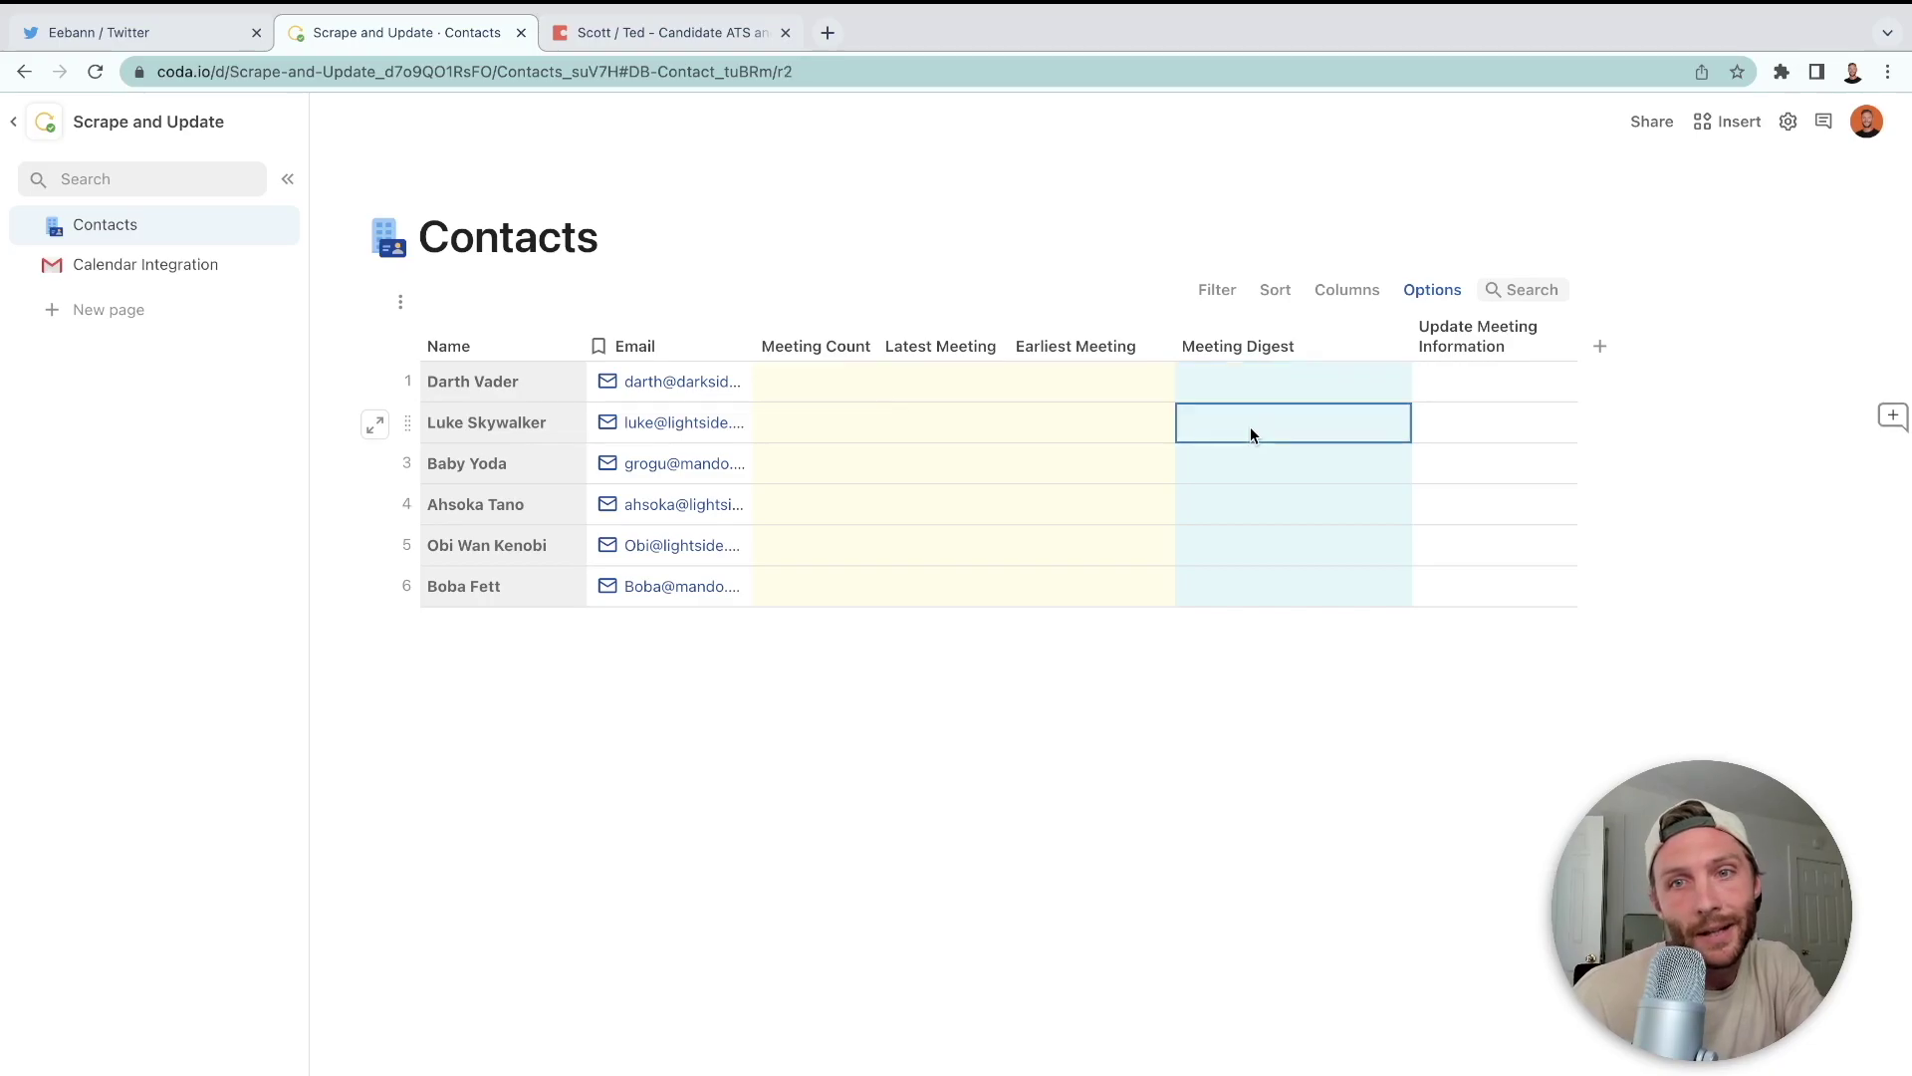
pyautogui.click(1234, 349)
pyautogui.click(1238, 377)
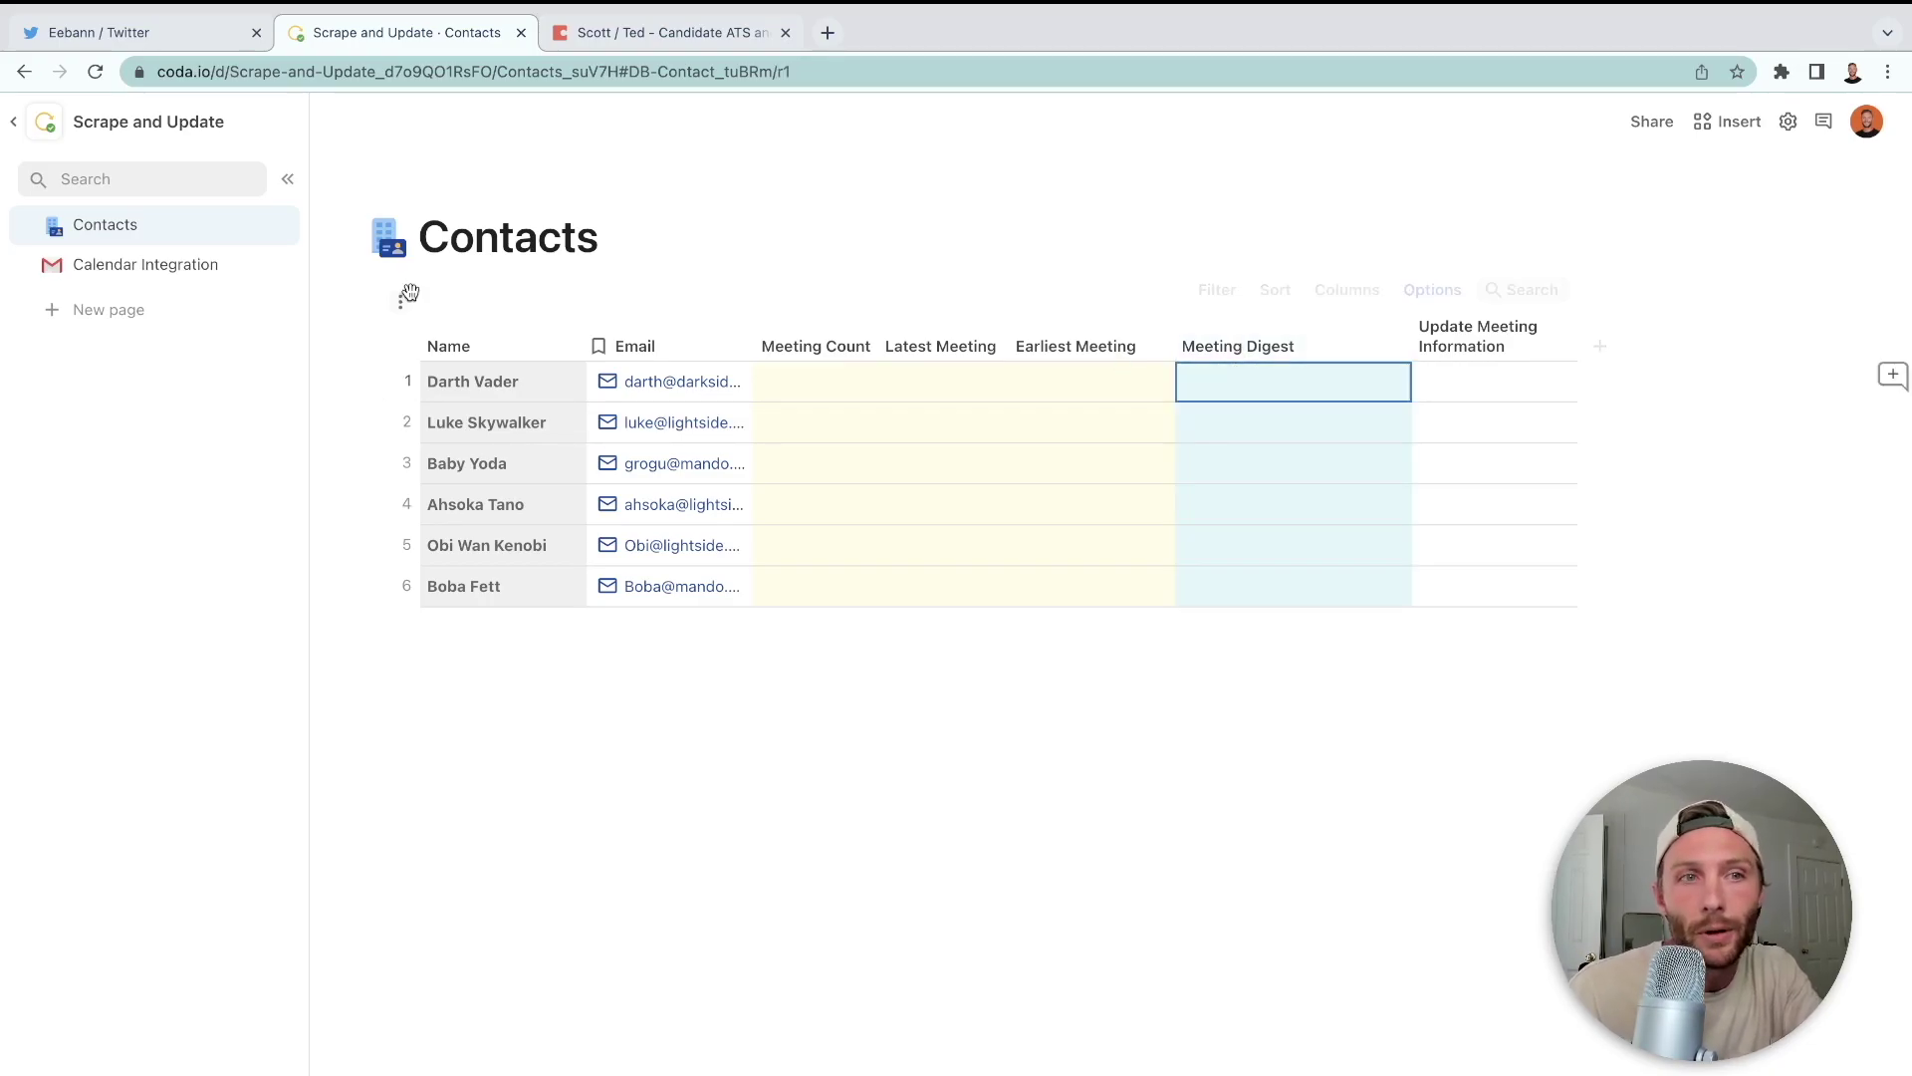
pyautogui.click(130, 265)
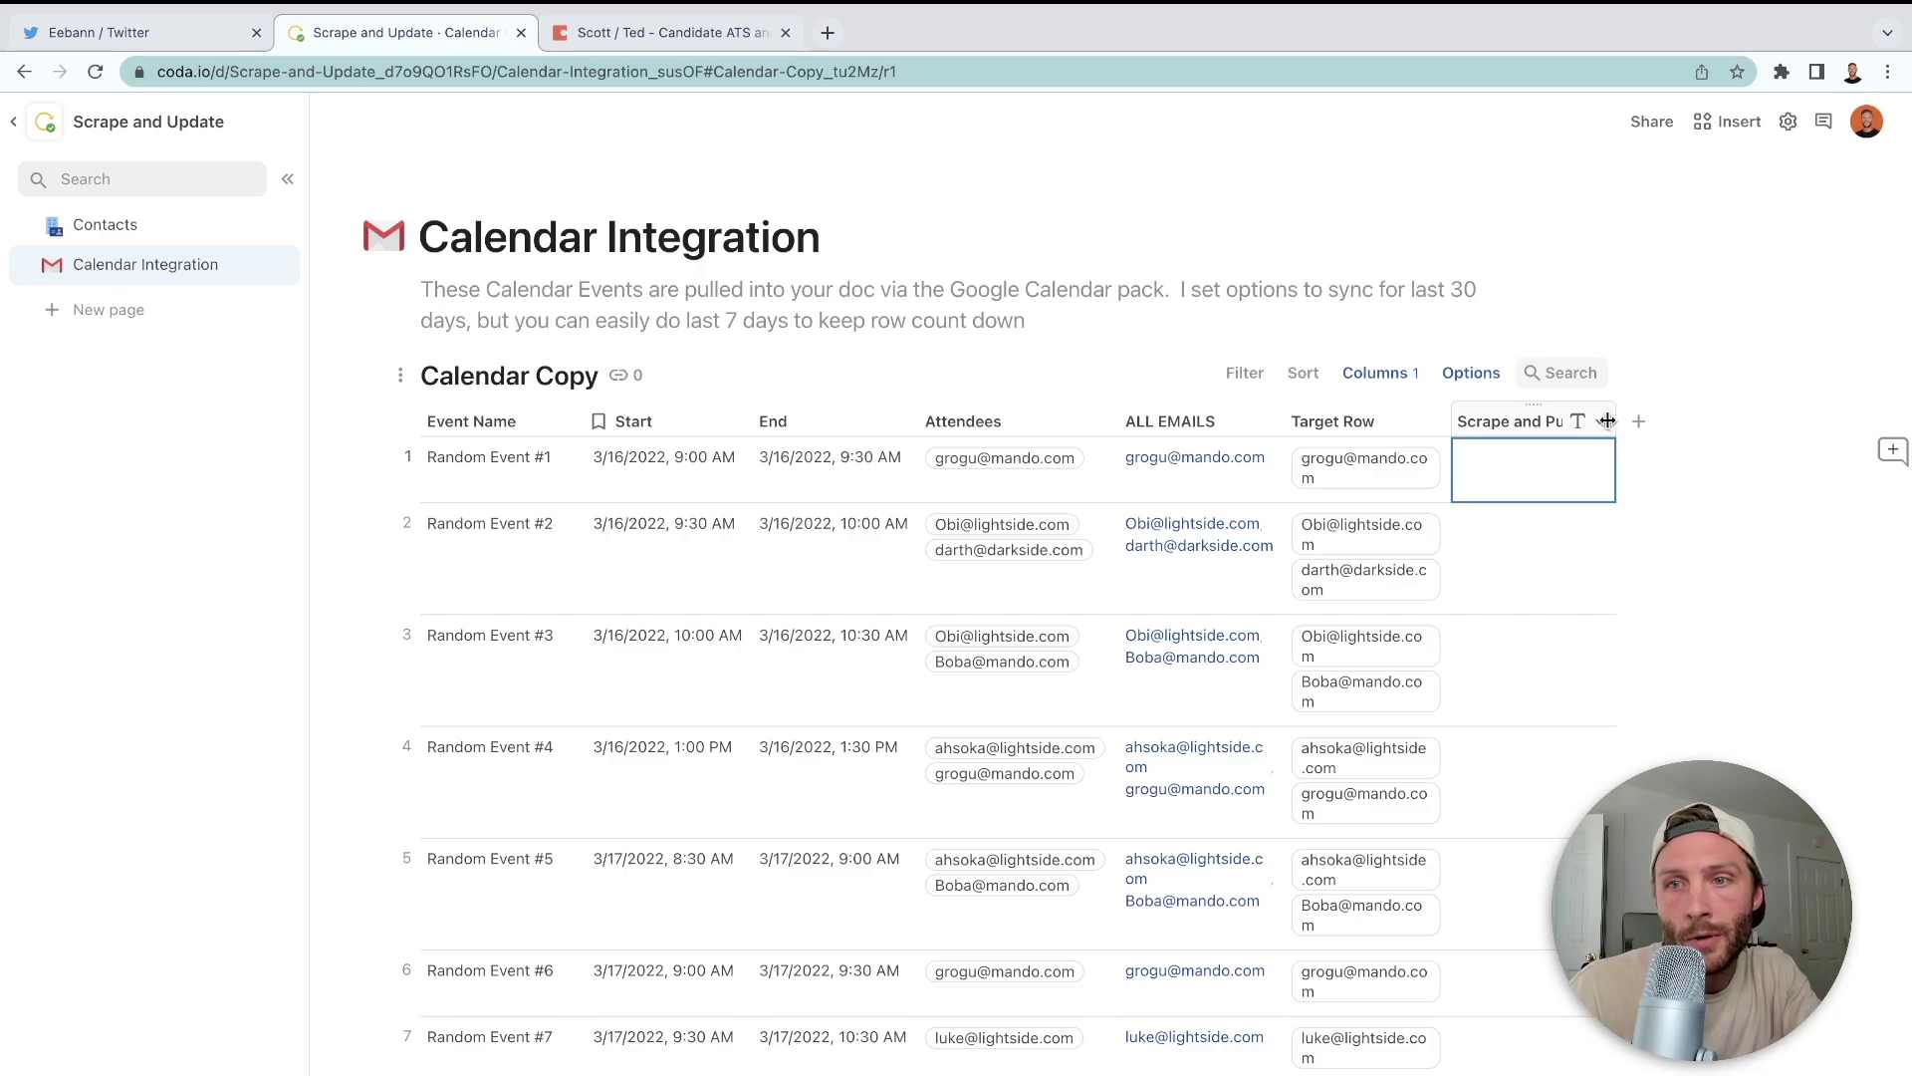
# - Set Scrape and Push's column type to Button with a formula action, editor expanded full size
pyautogui.click(1602, 420)
pyautogui.moveTo(1647, 448)
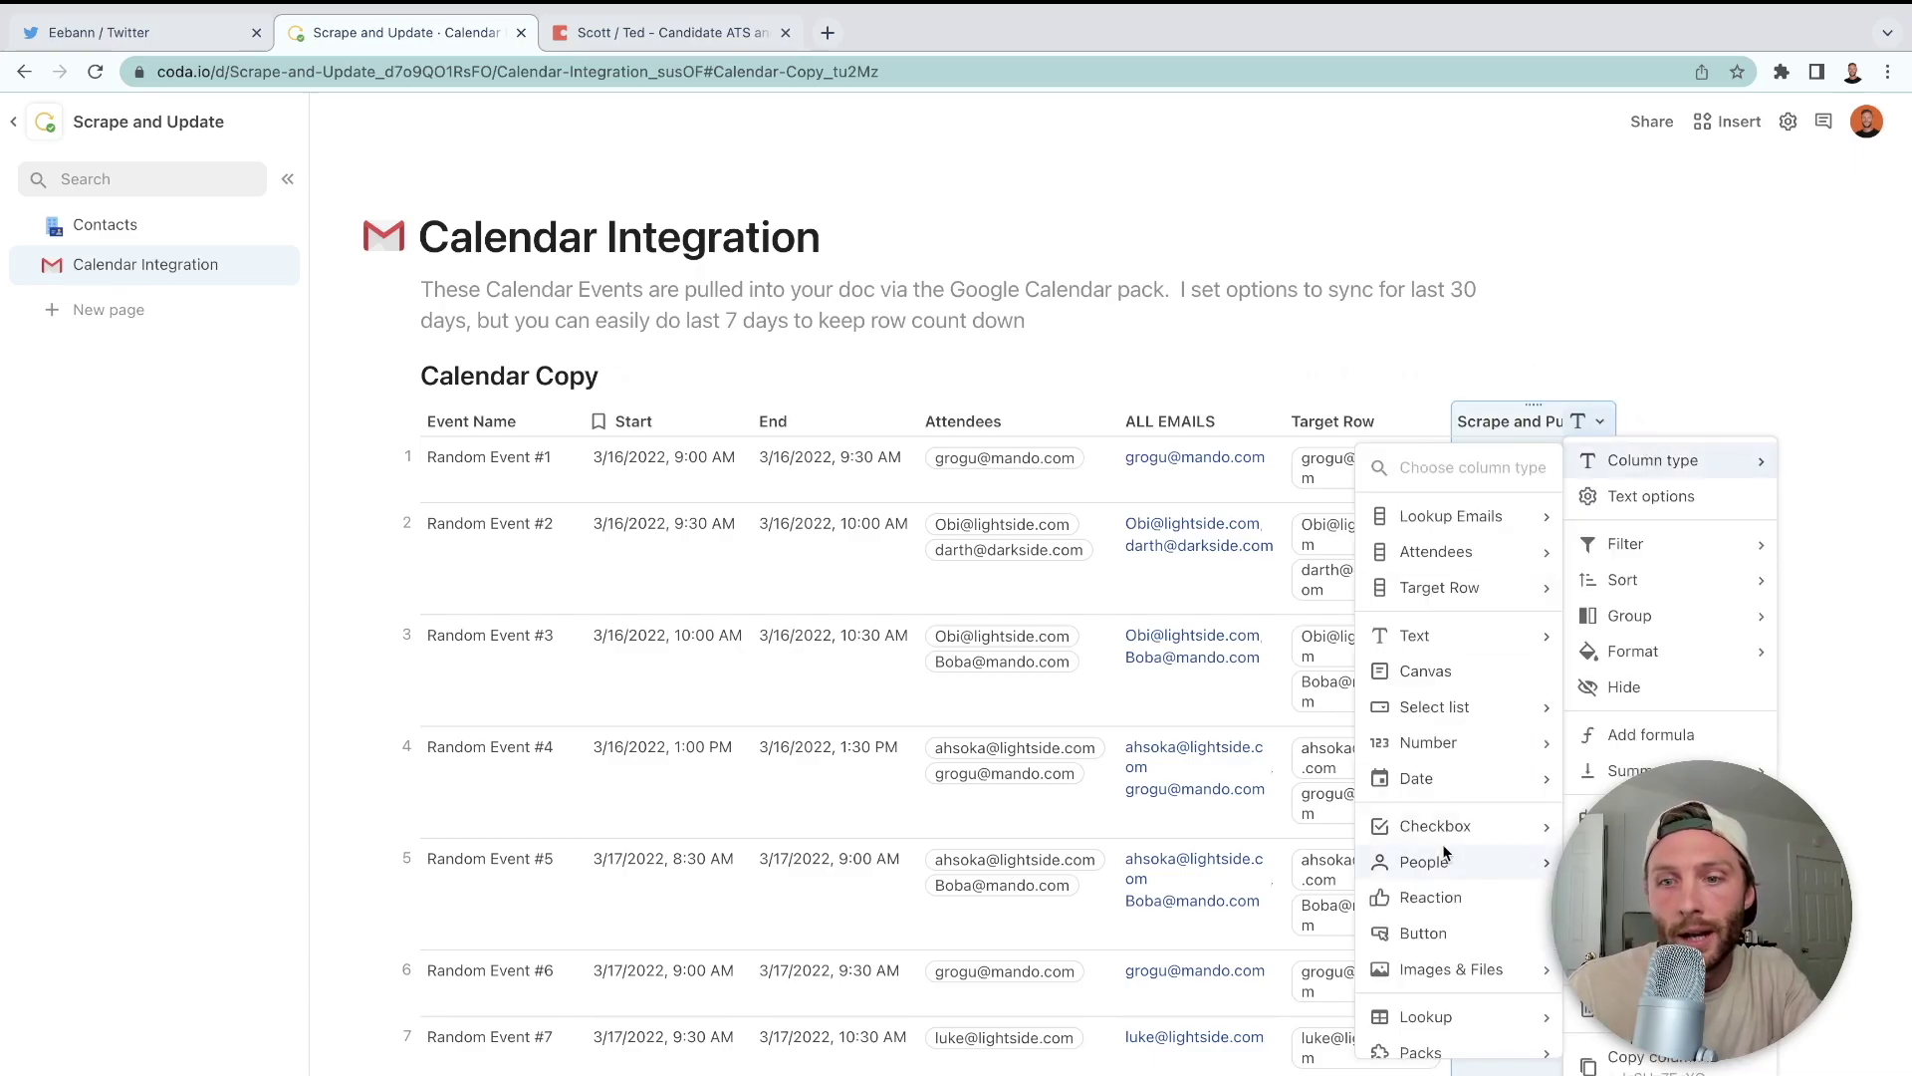
pyautogui.click(1438, 932)
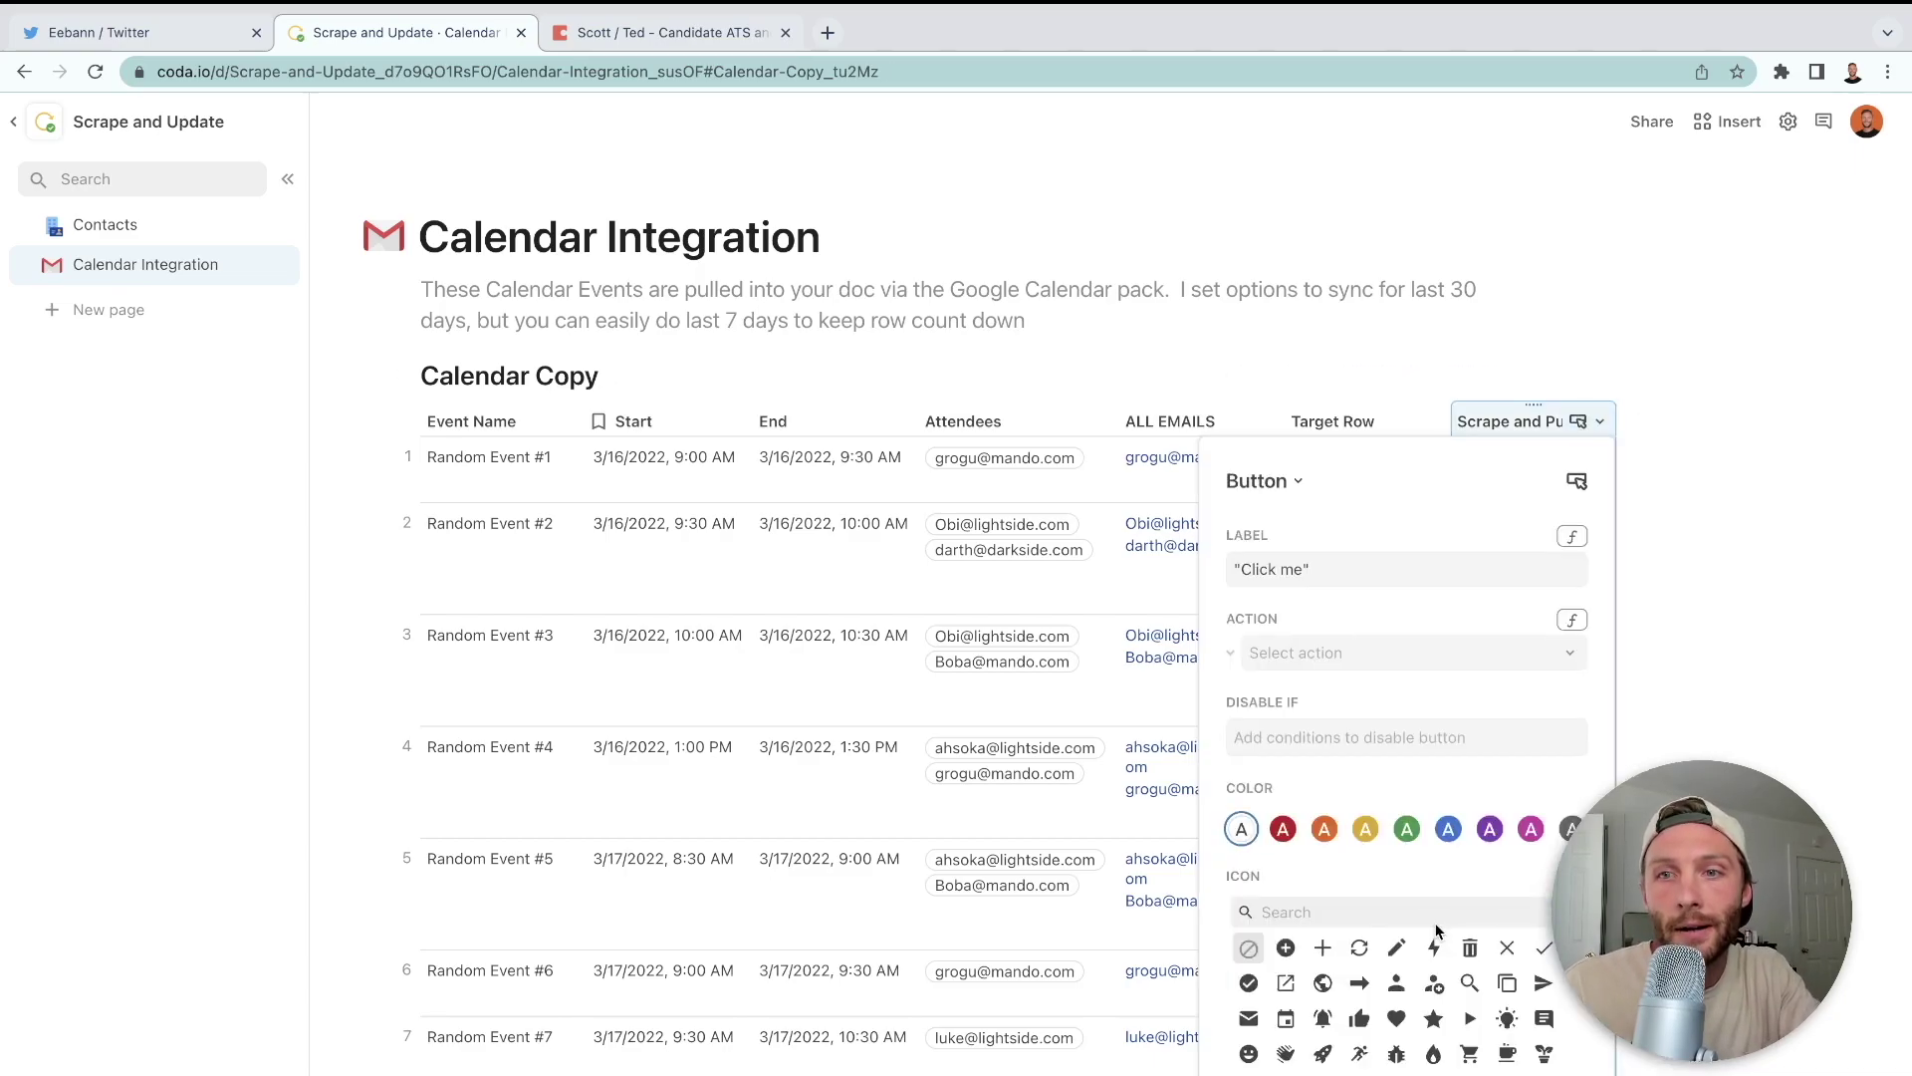
pyautogui.click(1560, 661)
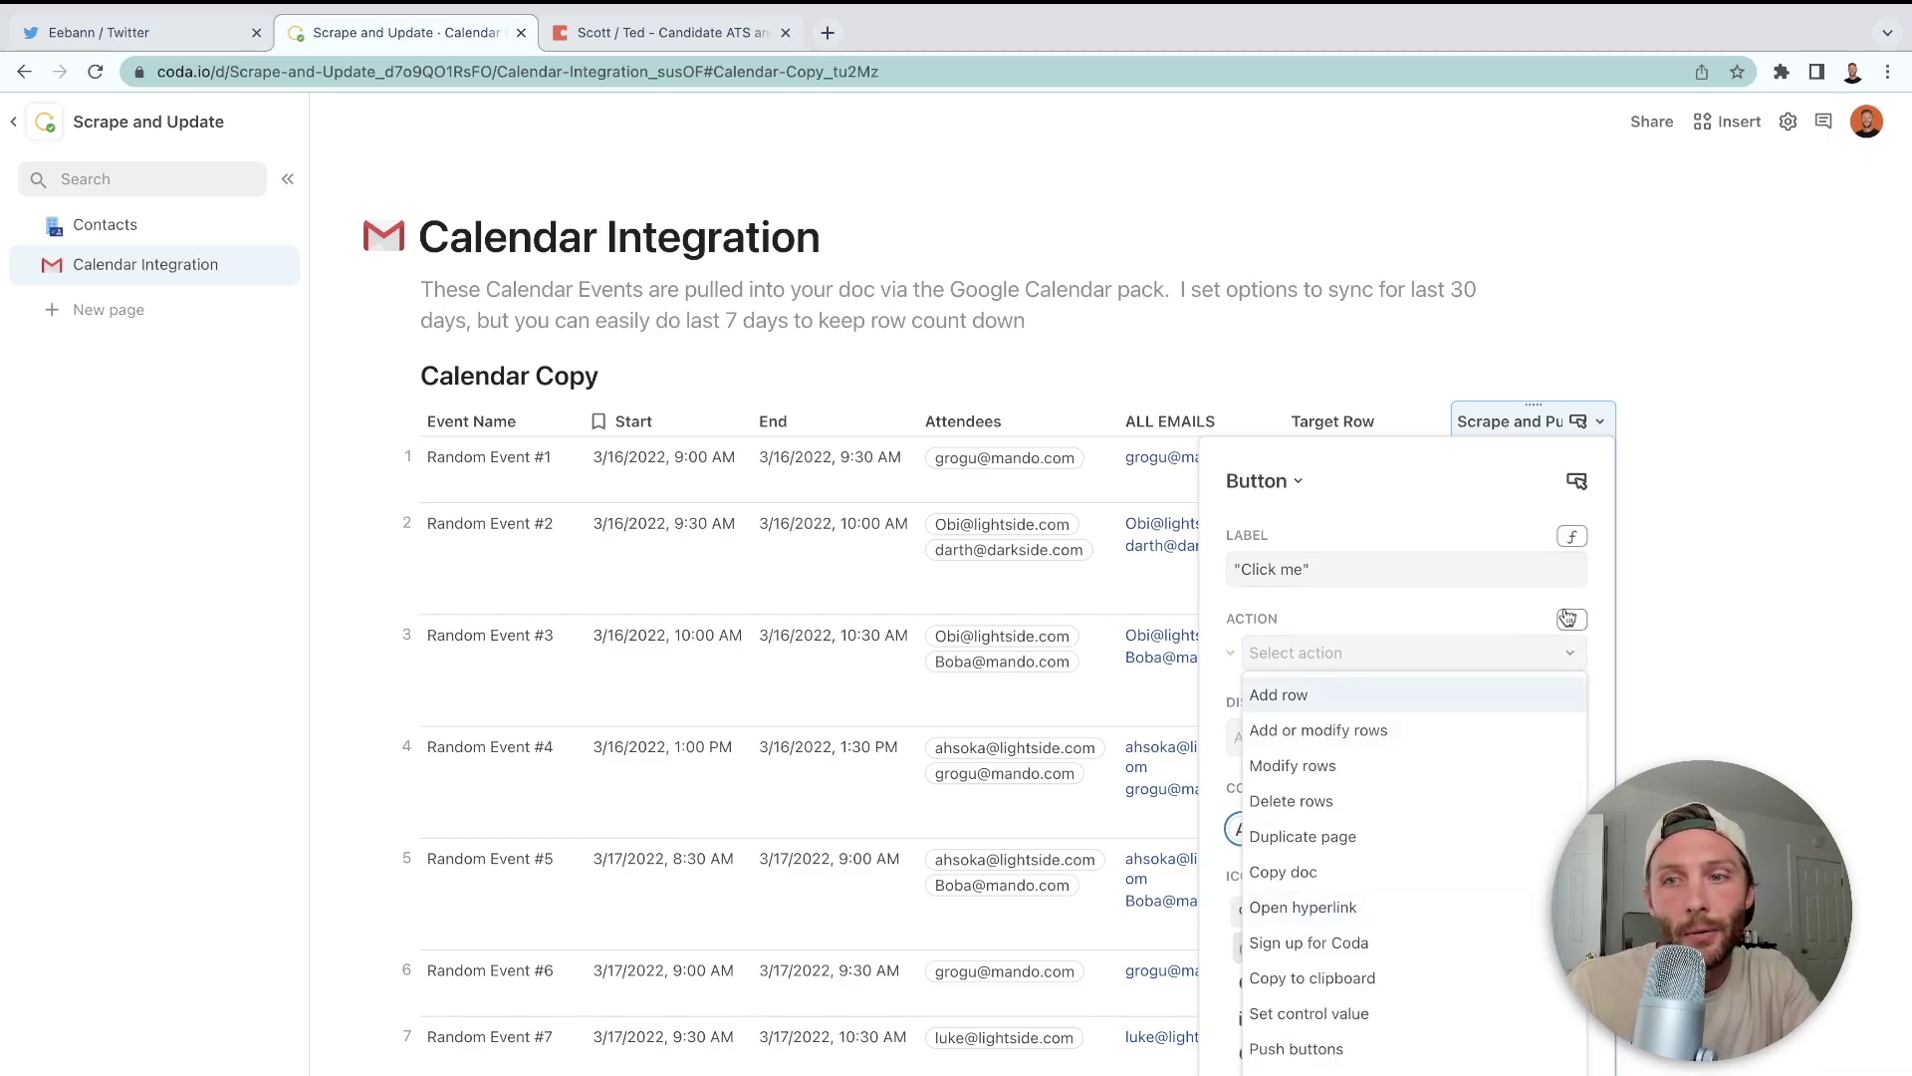
pyautogui.click(1568, 618)
pyautogui.click(1568, 619)
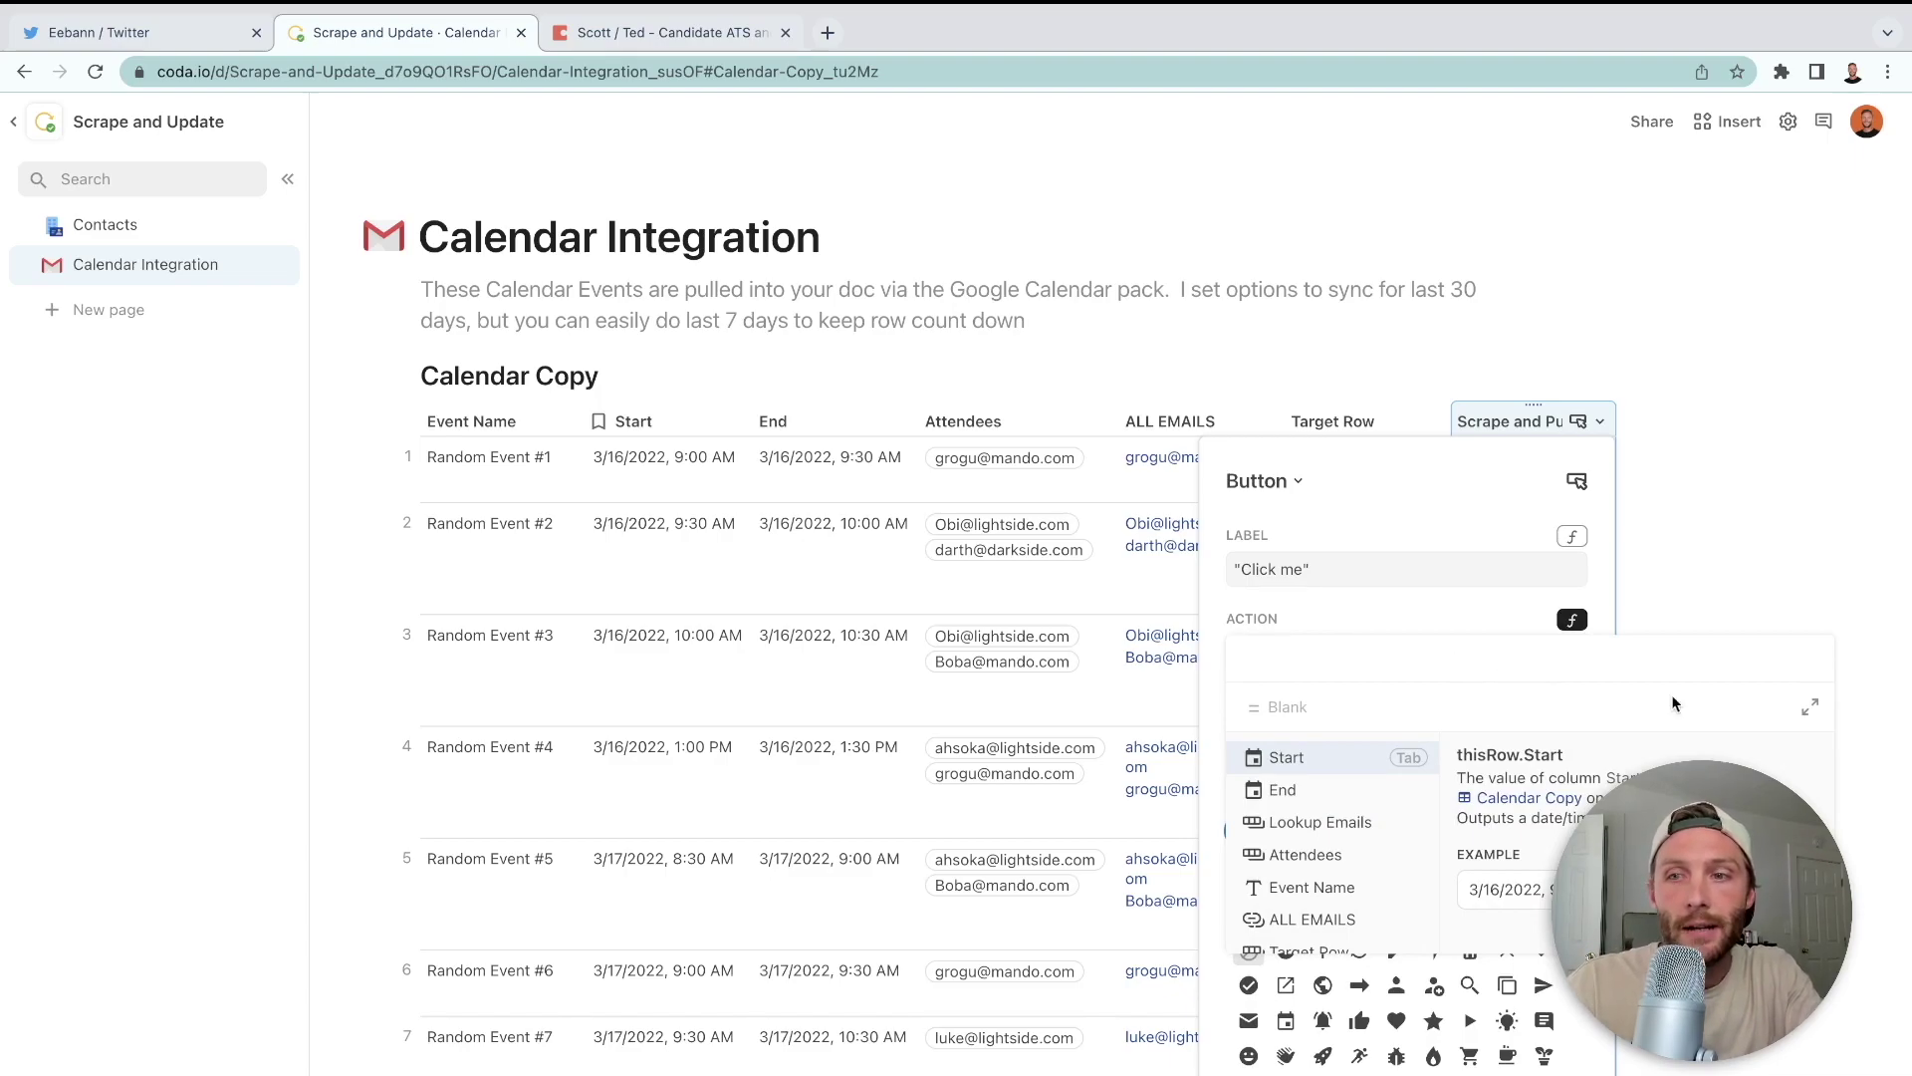
pyautogui.click(1810, 706)
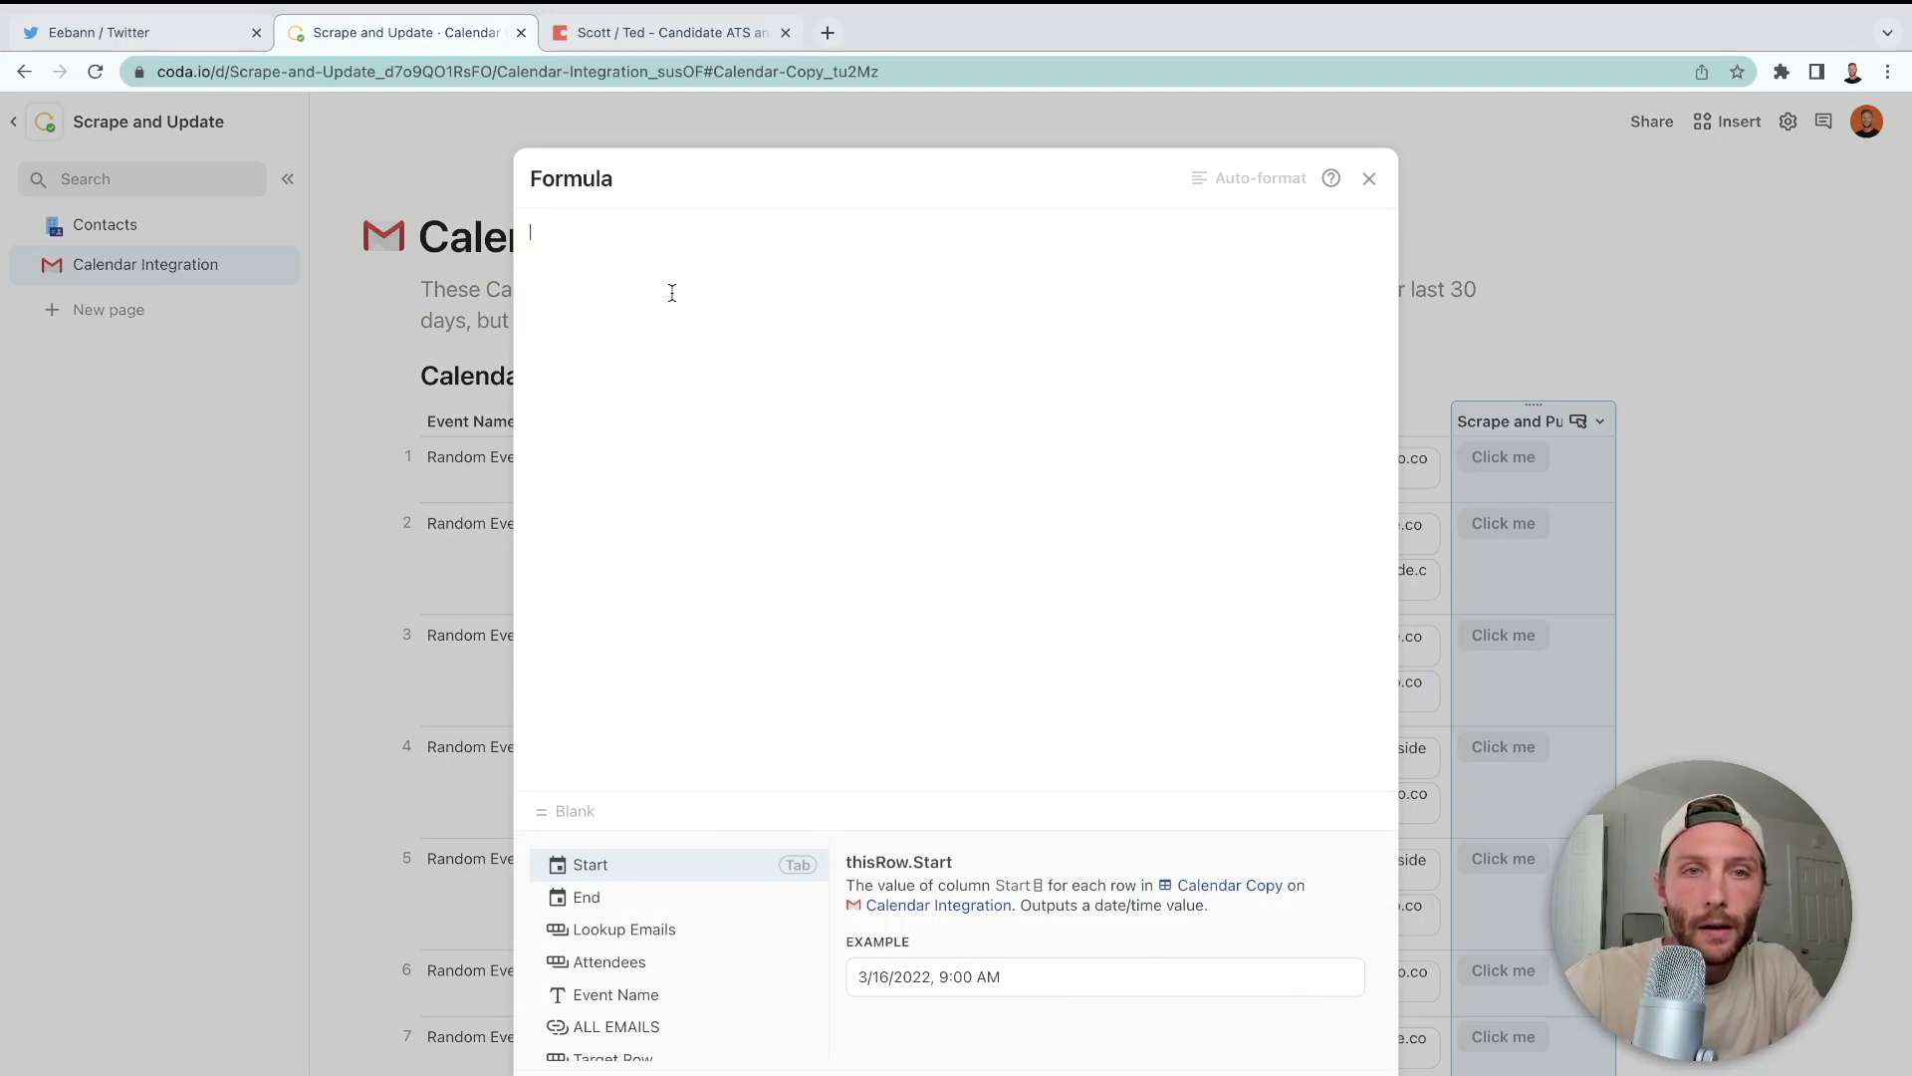
# - Begin the button action as Target Row.FormulaMap(Format("{1},{2},{3}"...))
pyautogui.hotkey('ctrl', '+')
pyautogui.write('Target Row')
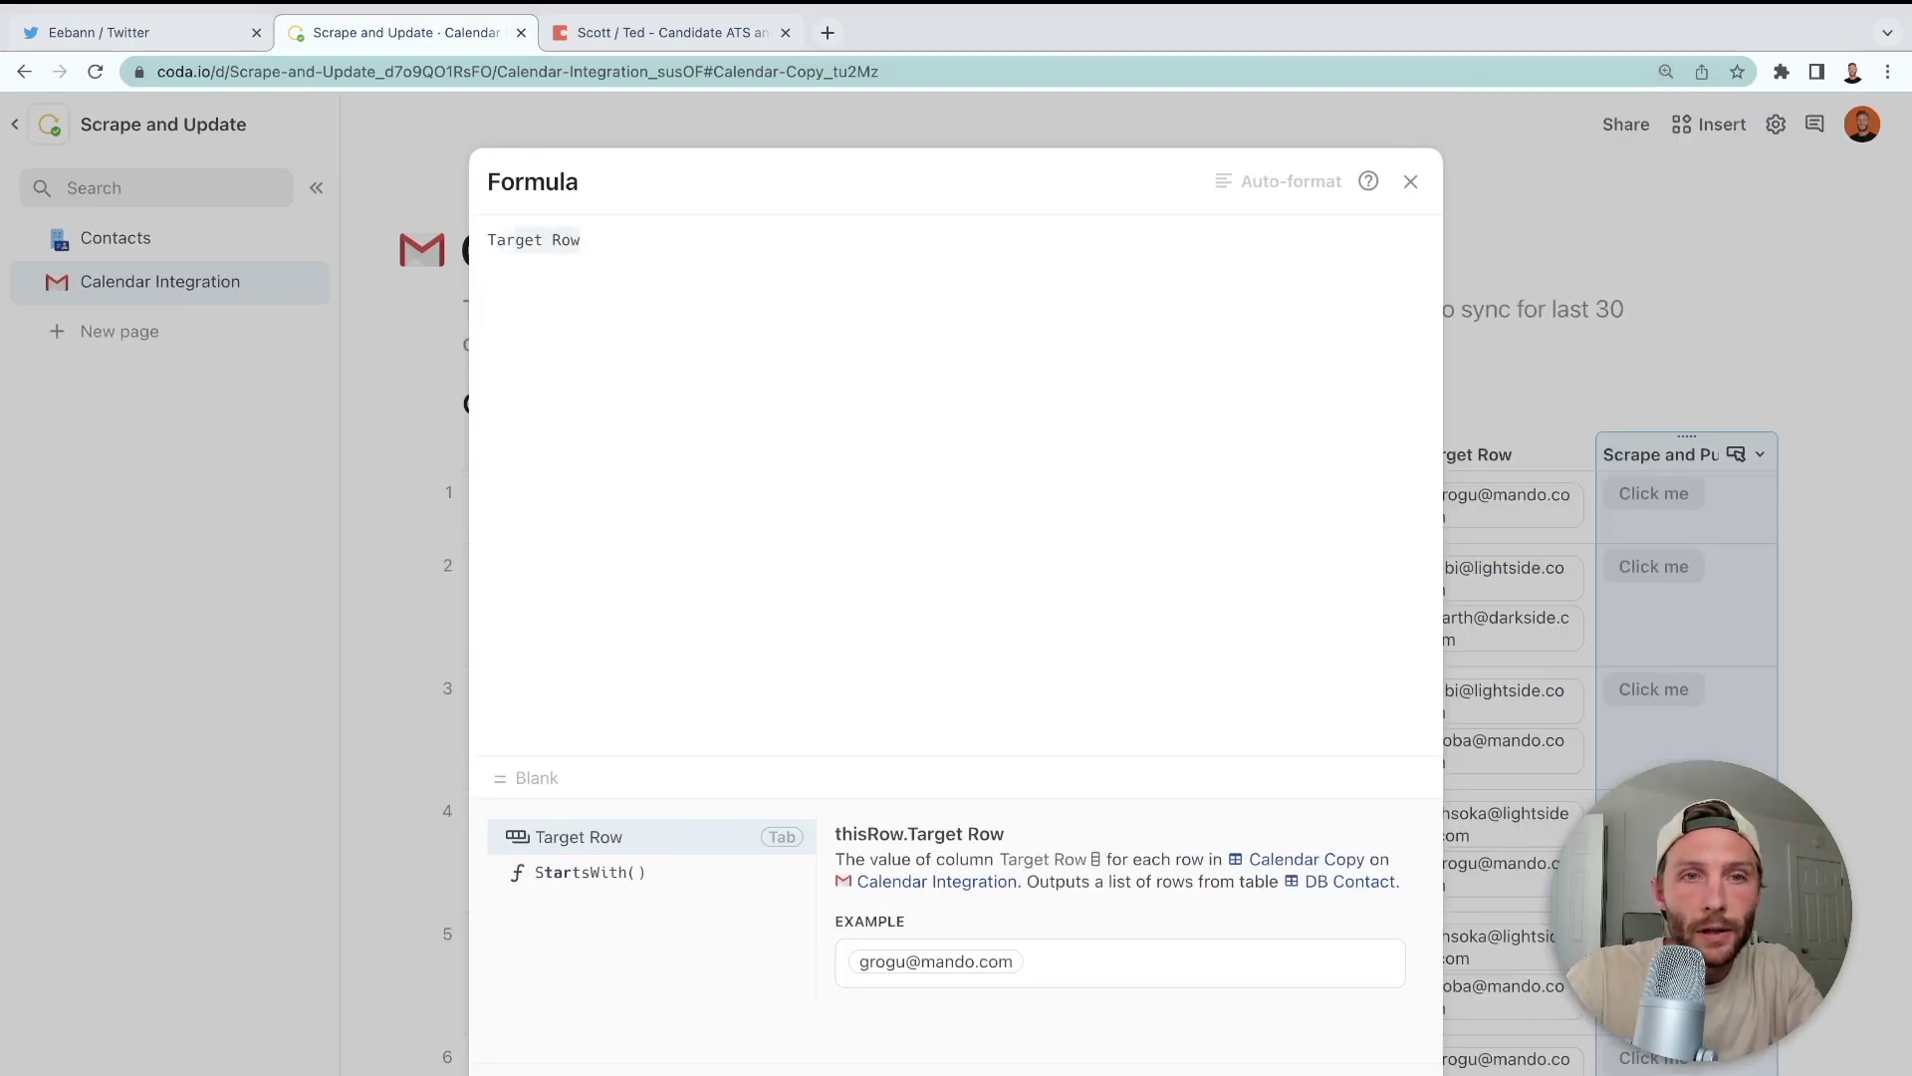
pyautogui.press('Tab')
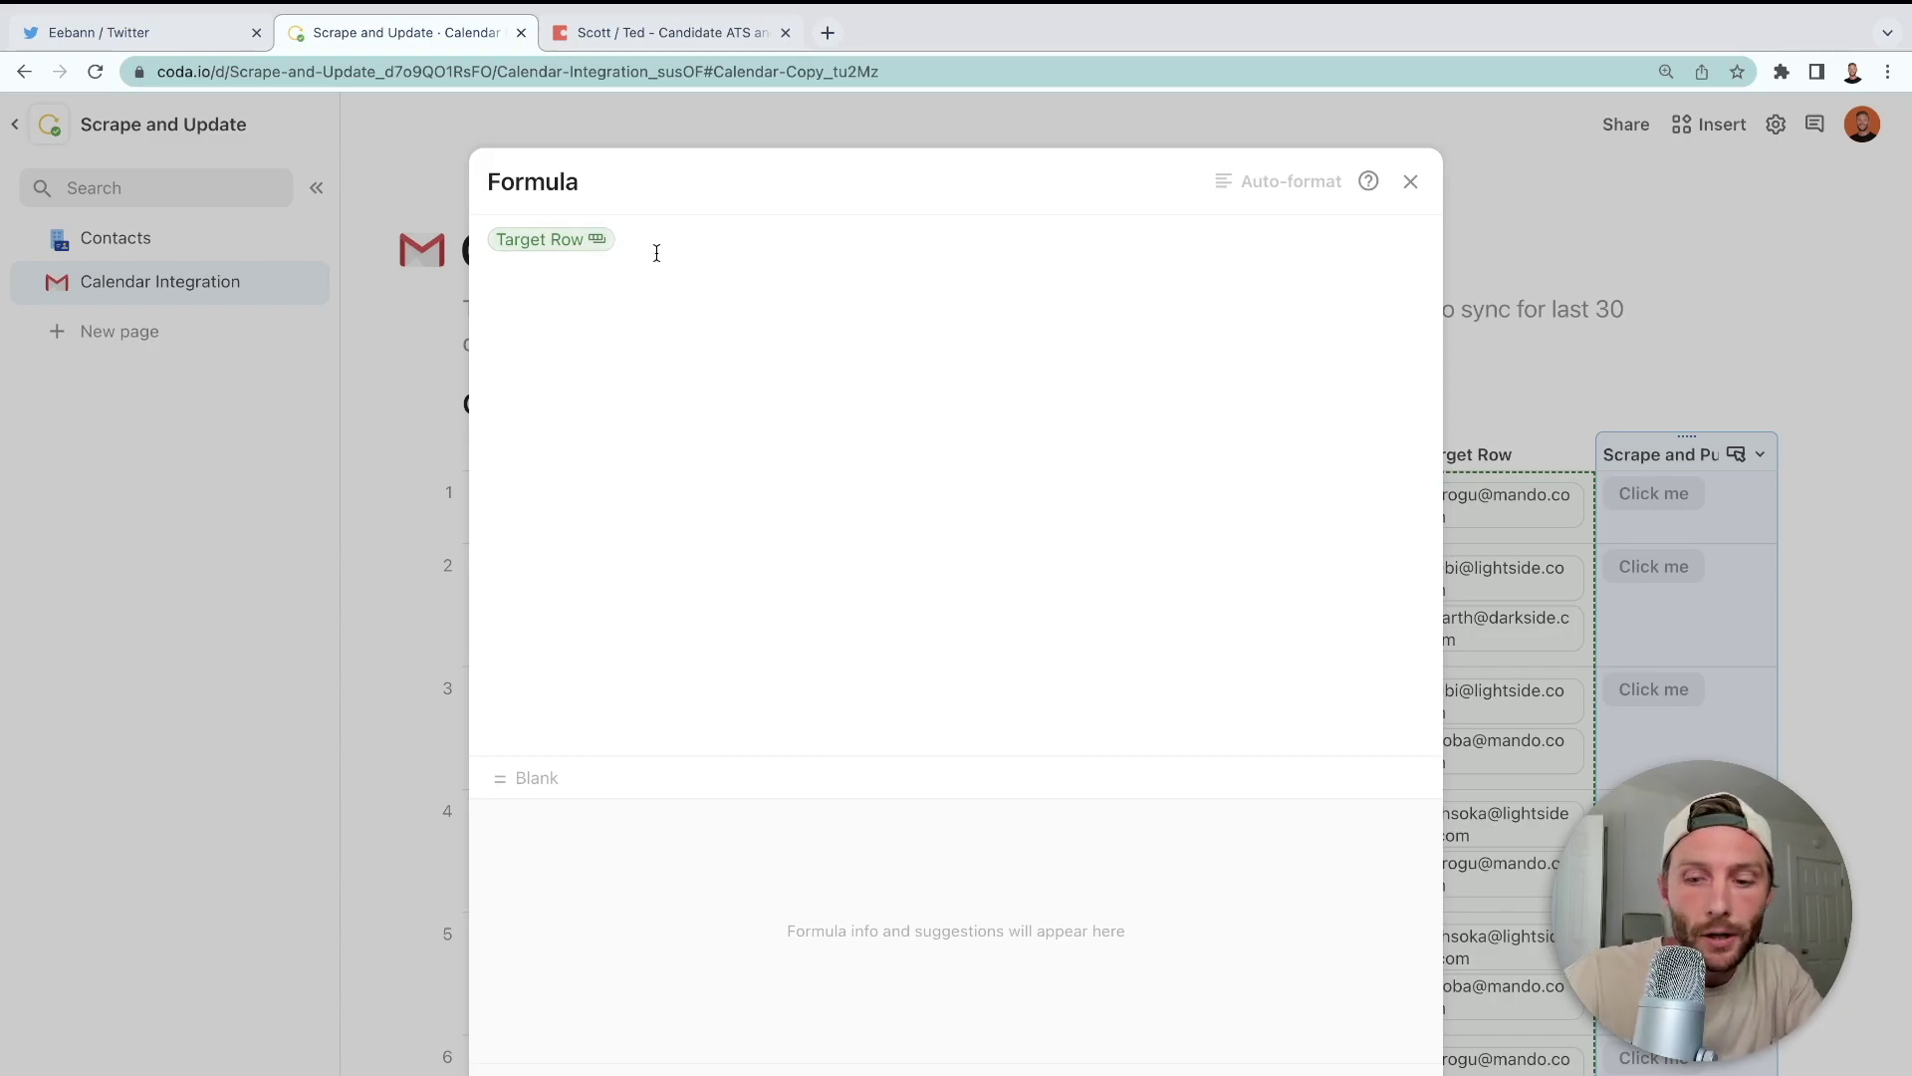
pyautogui.write('.ma')
pyautogui.press('Tab')
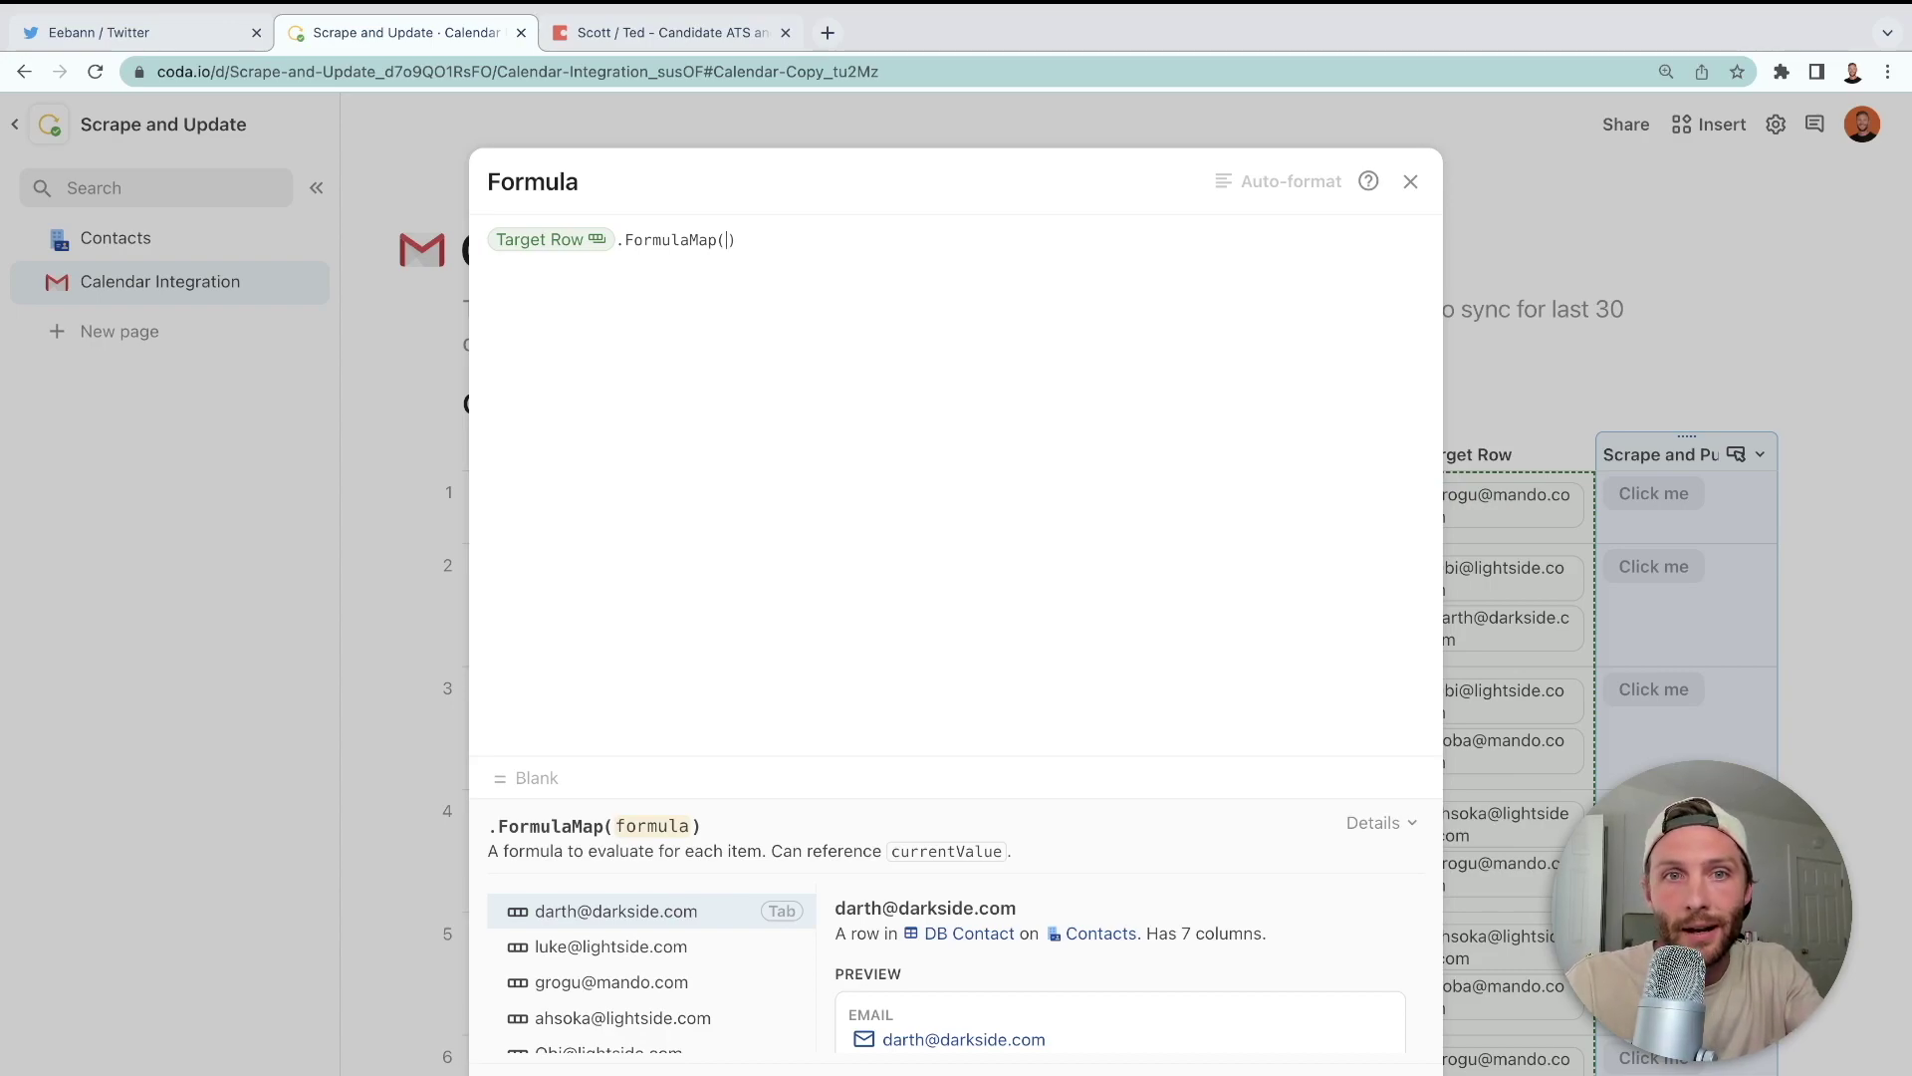
pyautogui.write('format(')
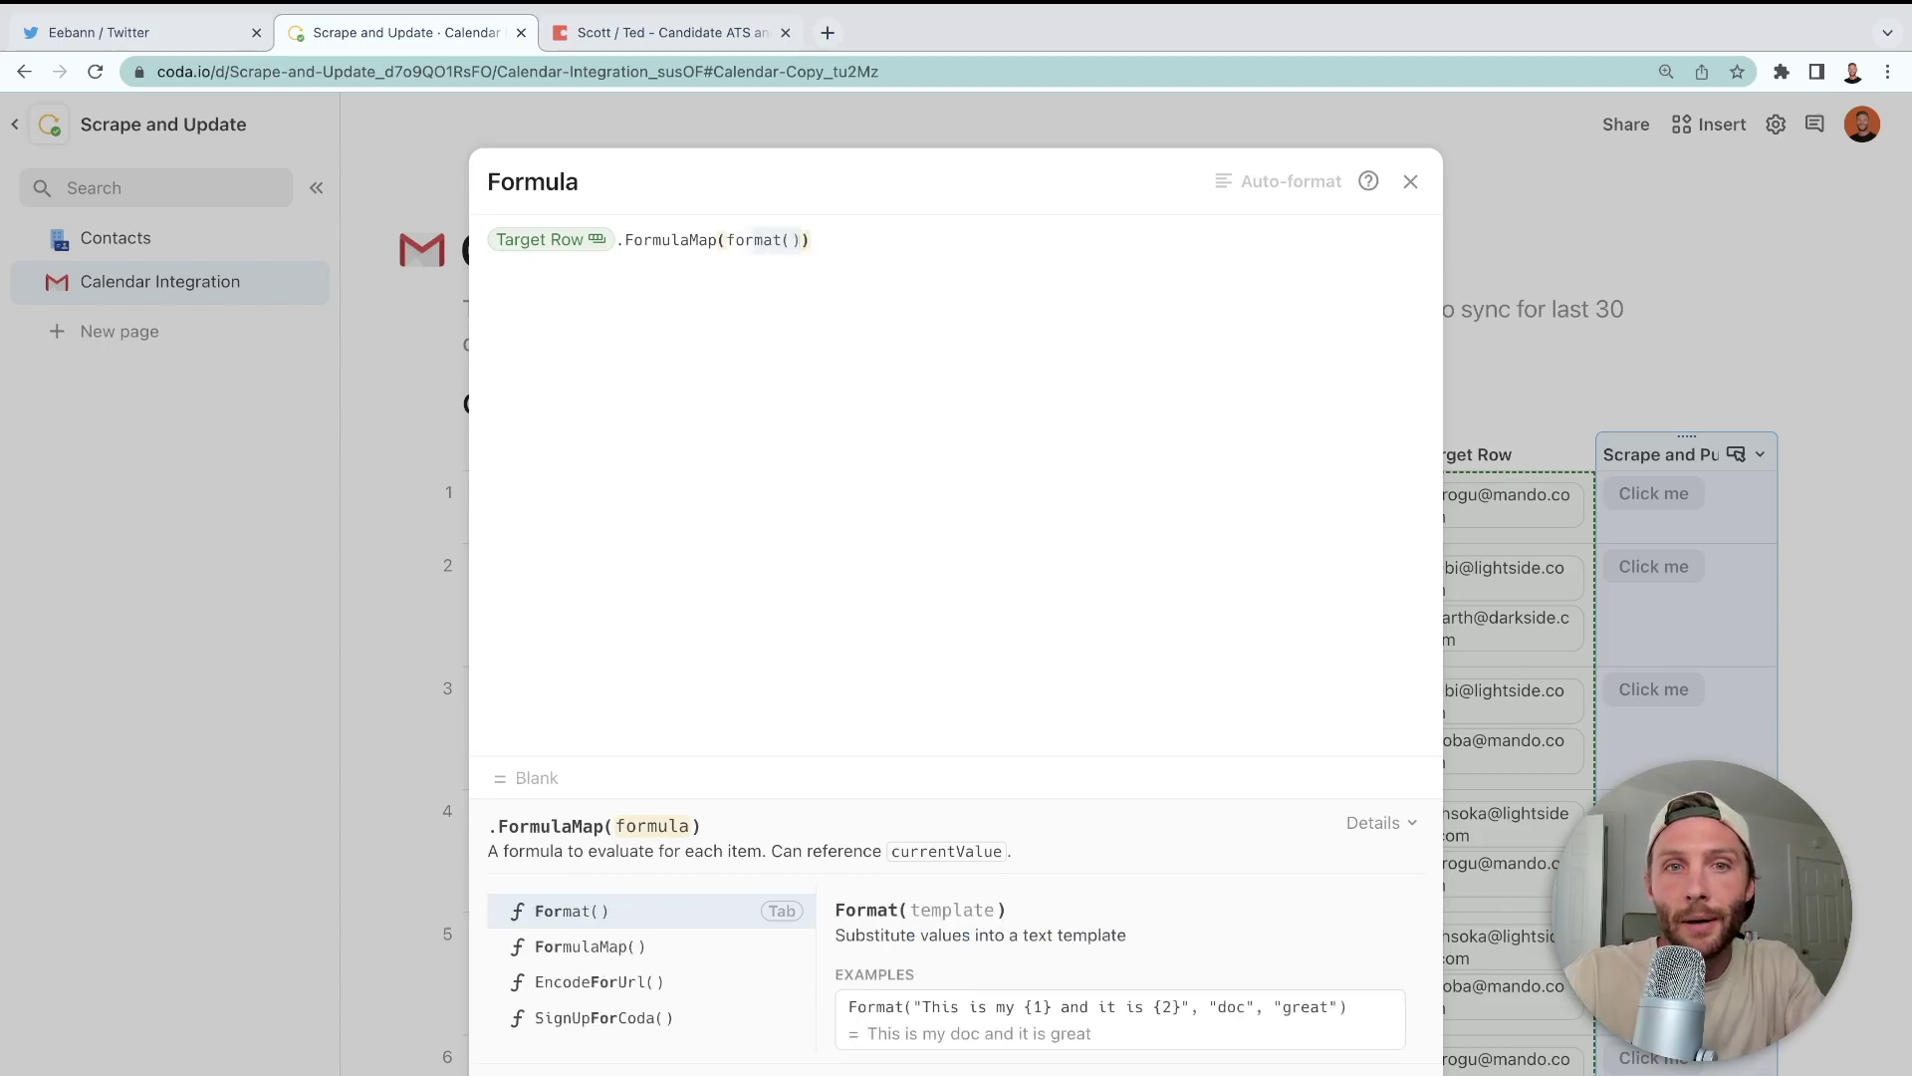
pyautogui.press('Tab')
pyautogui.write('"{')
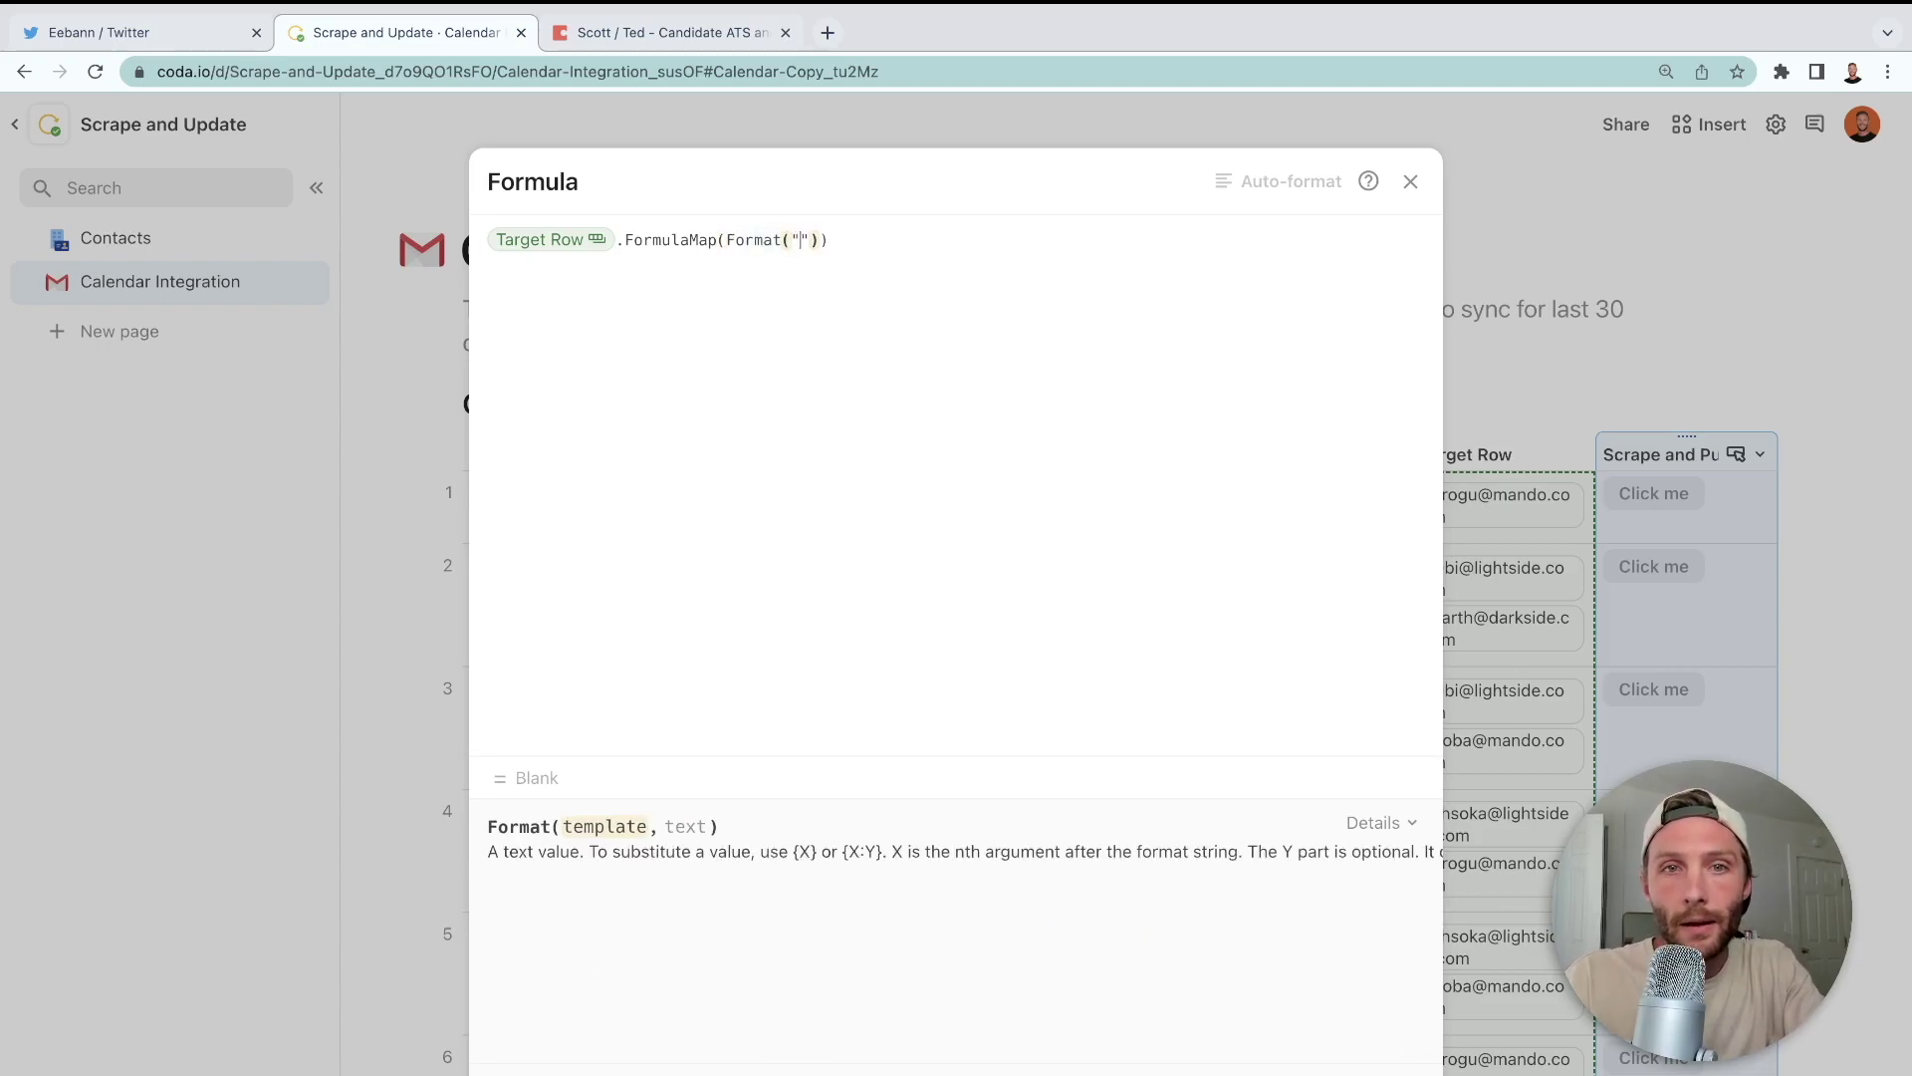
pyautogui.write('1}')
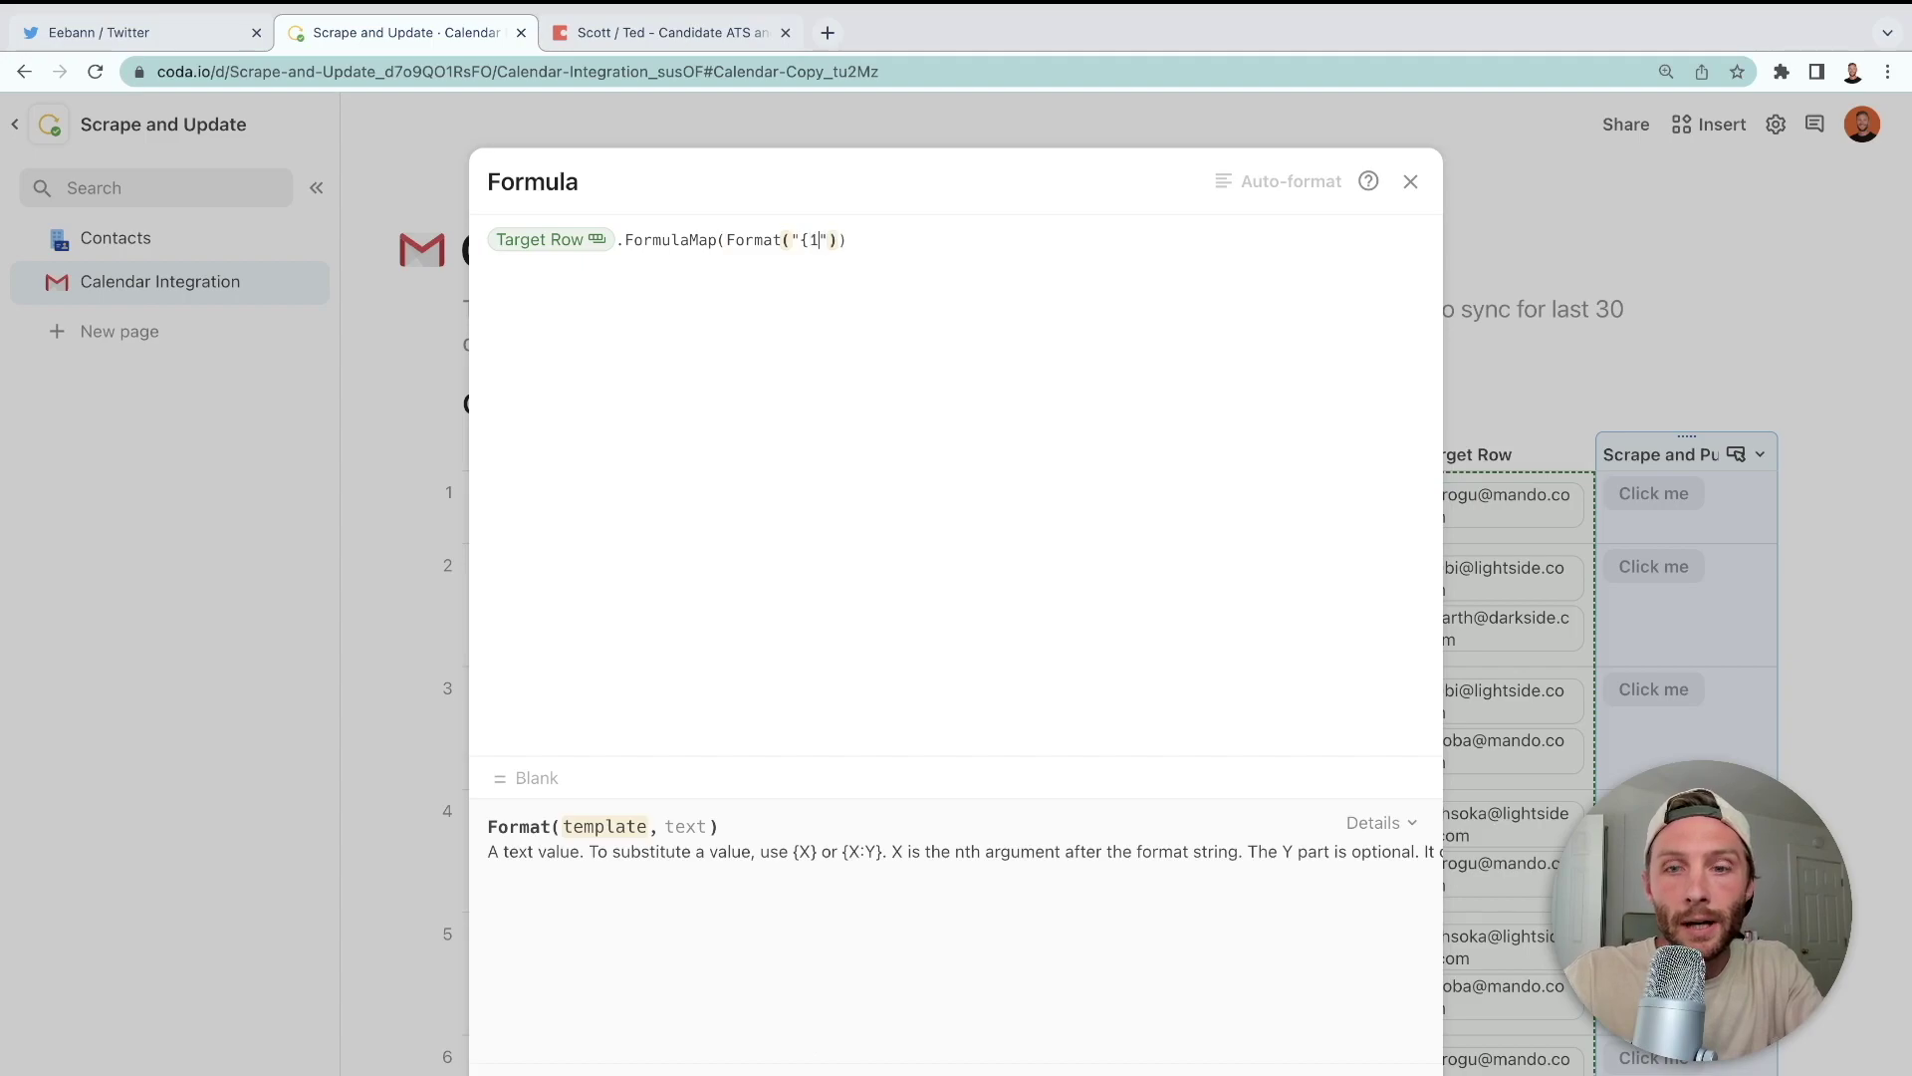
pyautogui.write(',{')
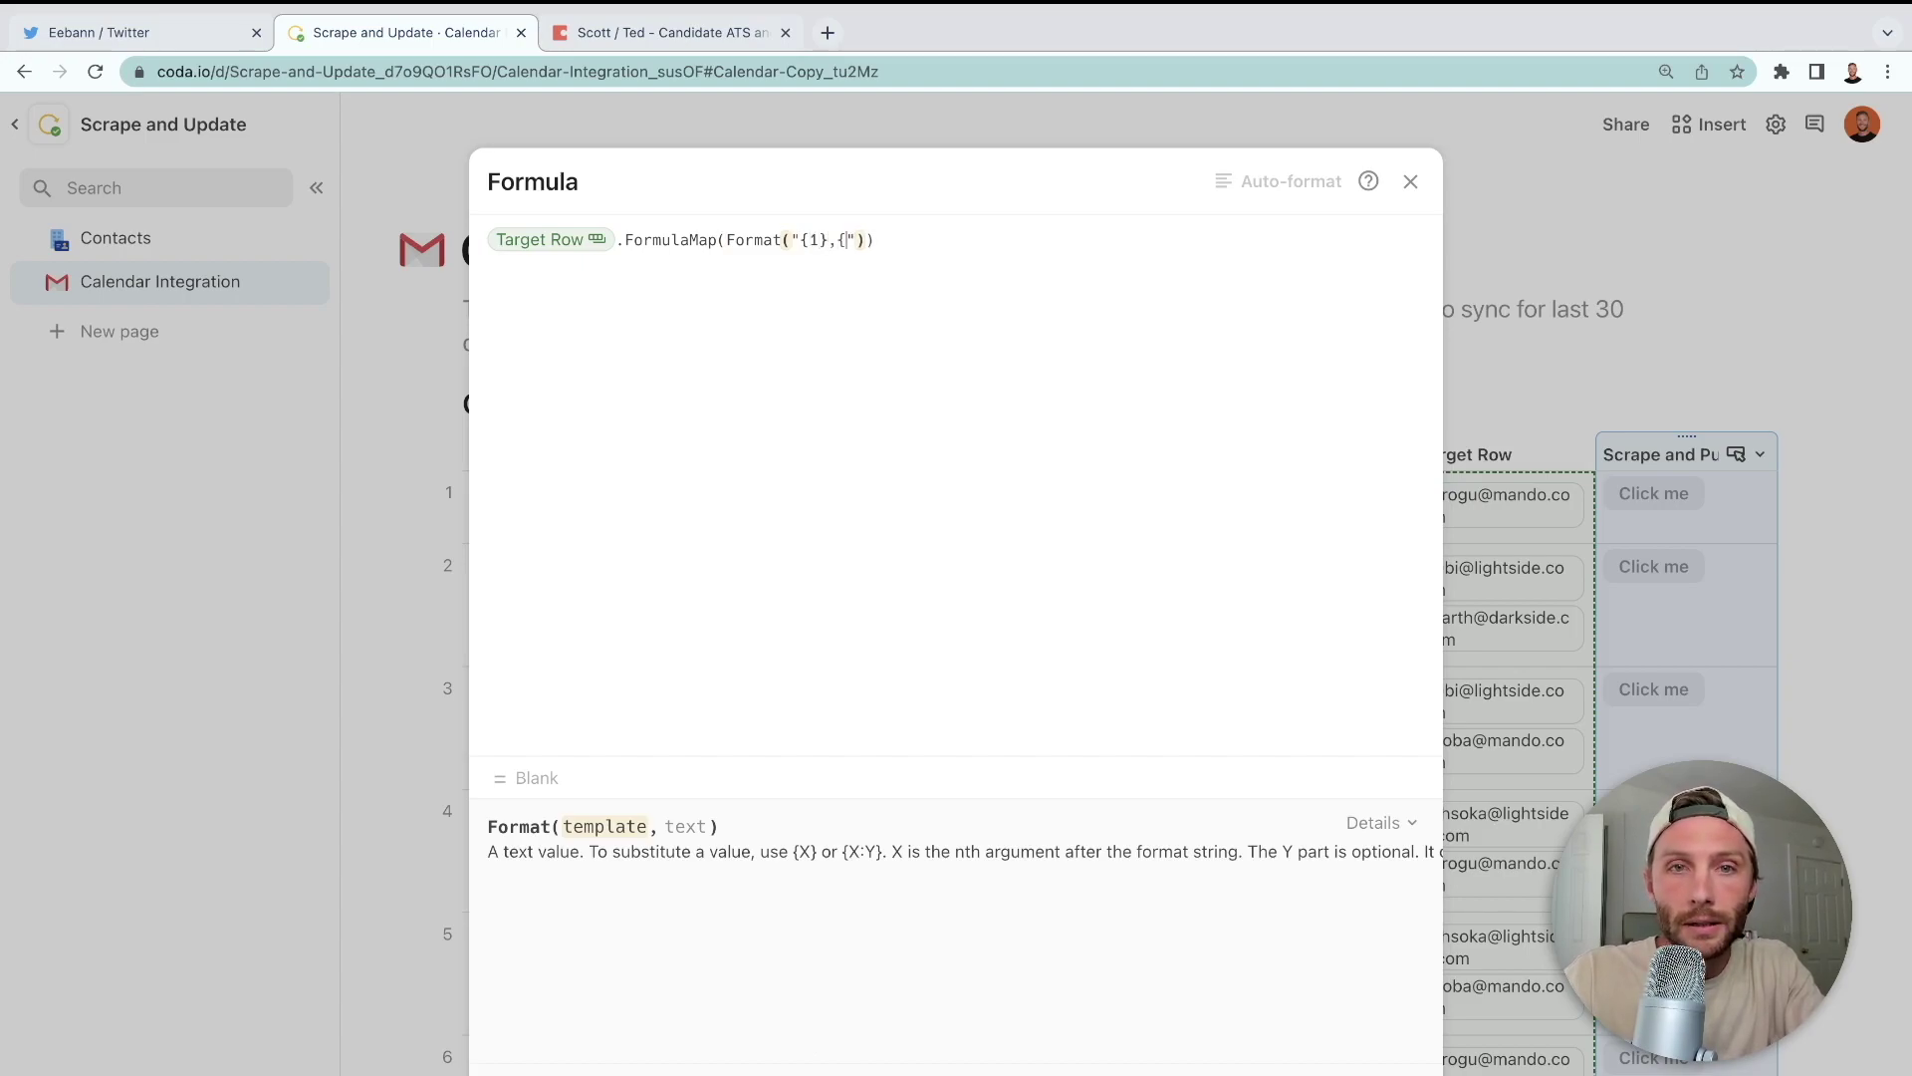
pyautogui.write('2},')
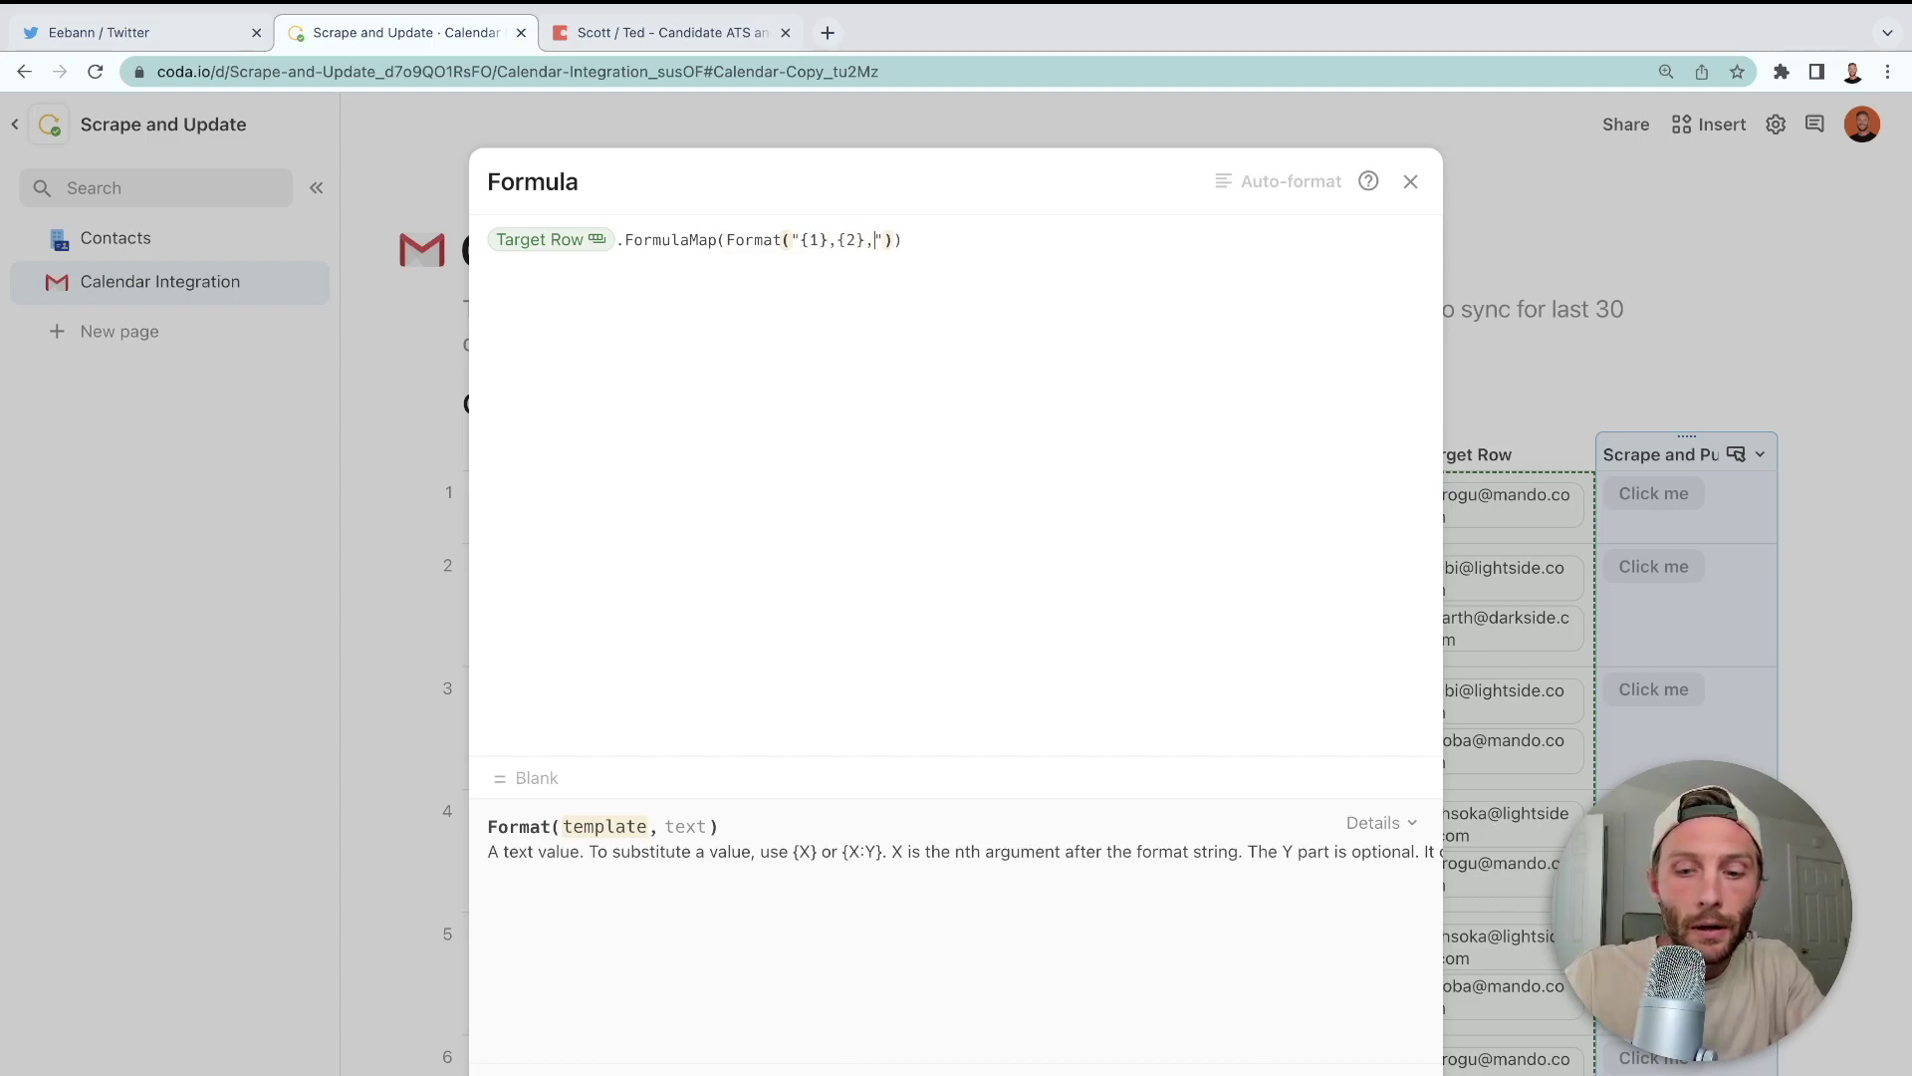
pyautogui.write('{3')
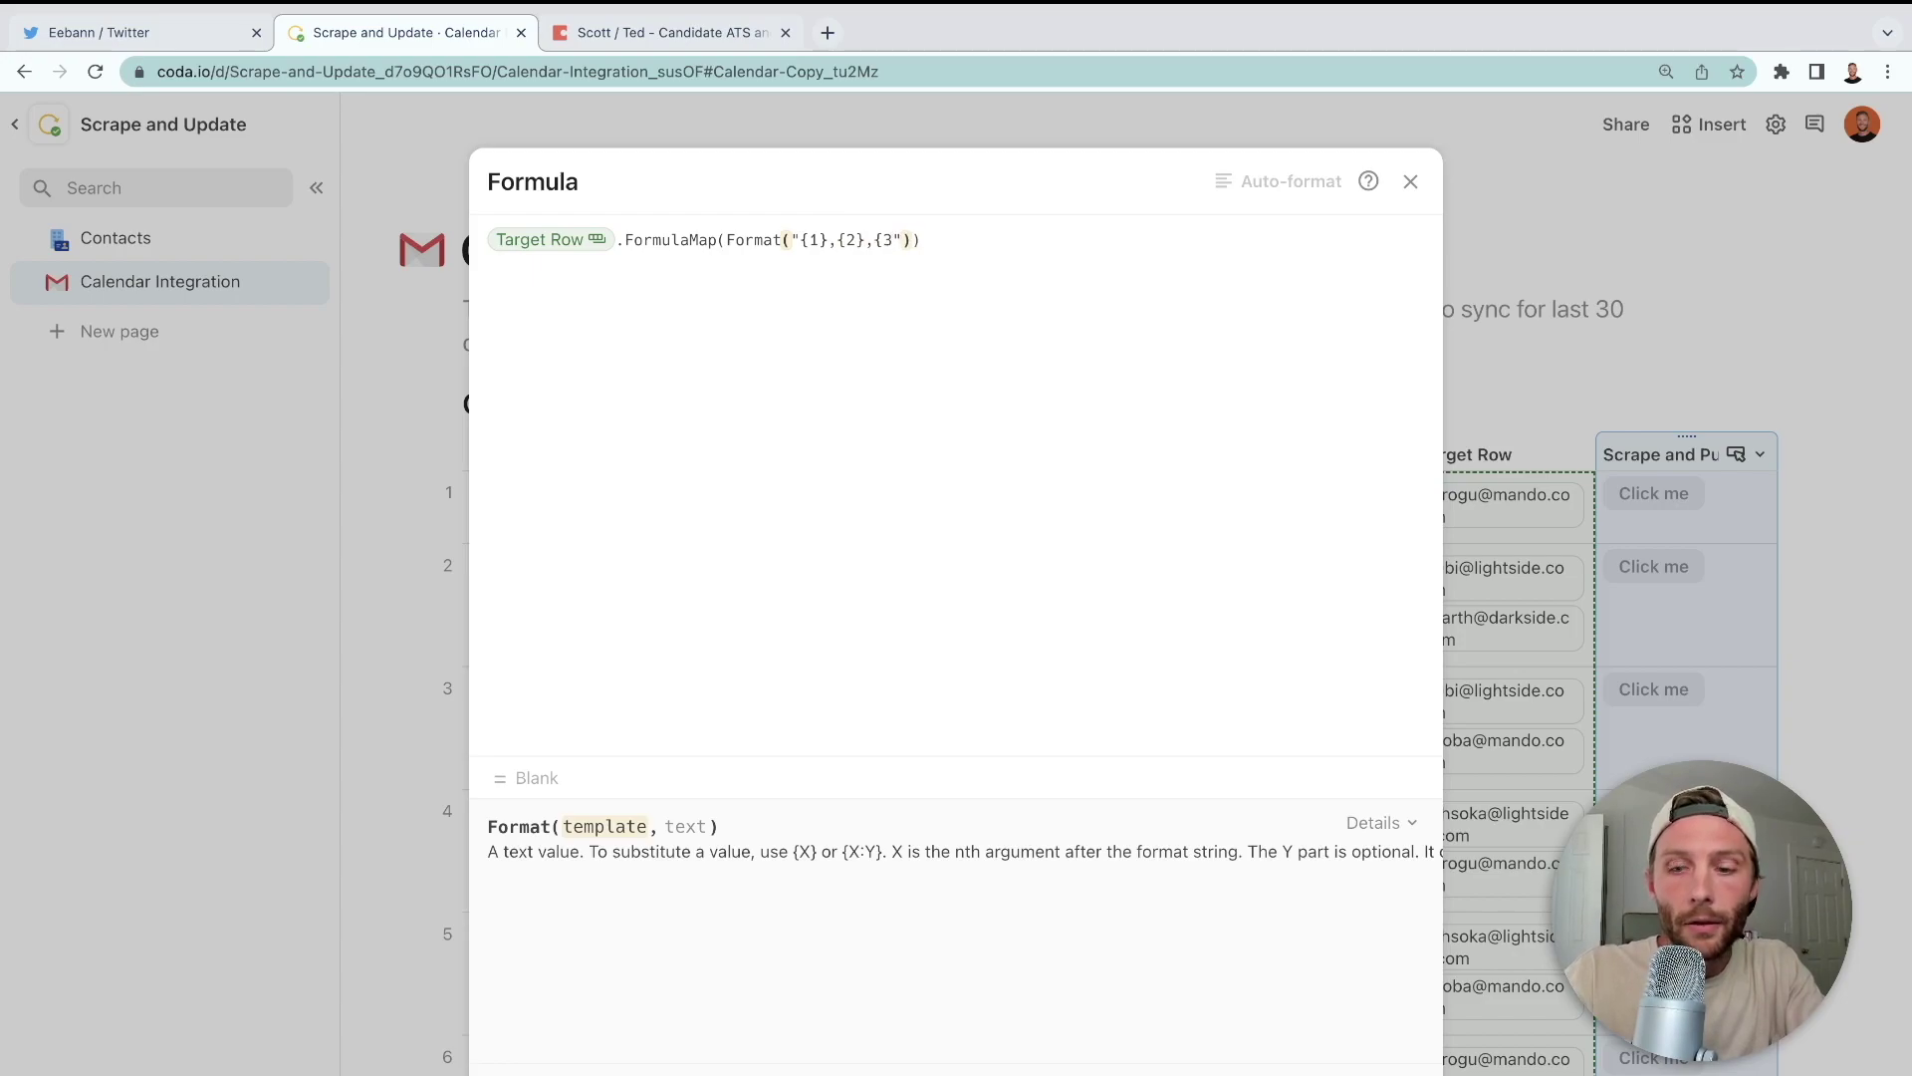
pyautogui.write('}')
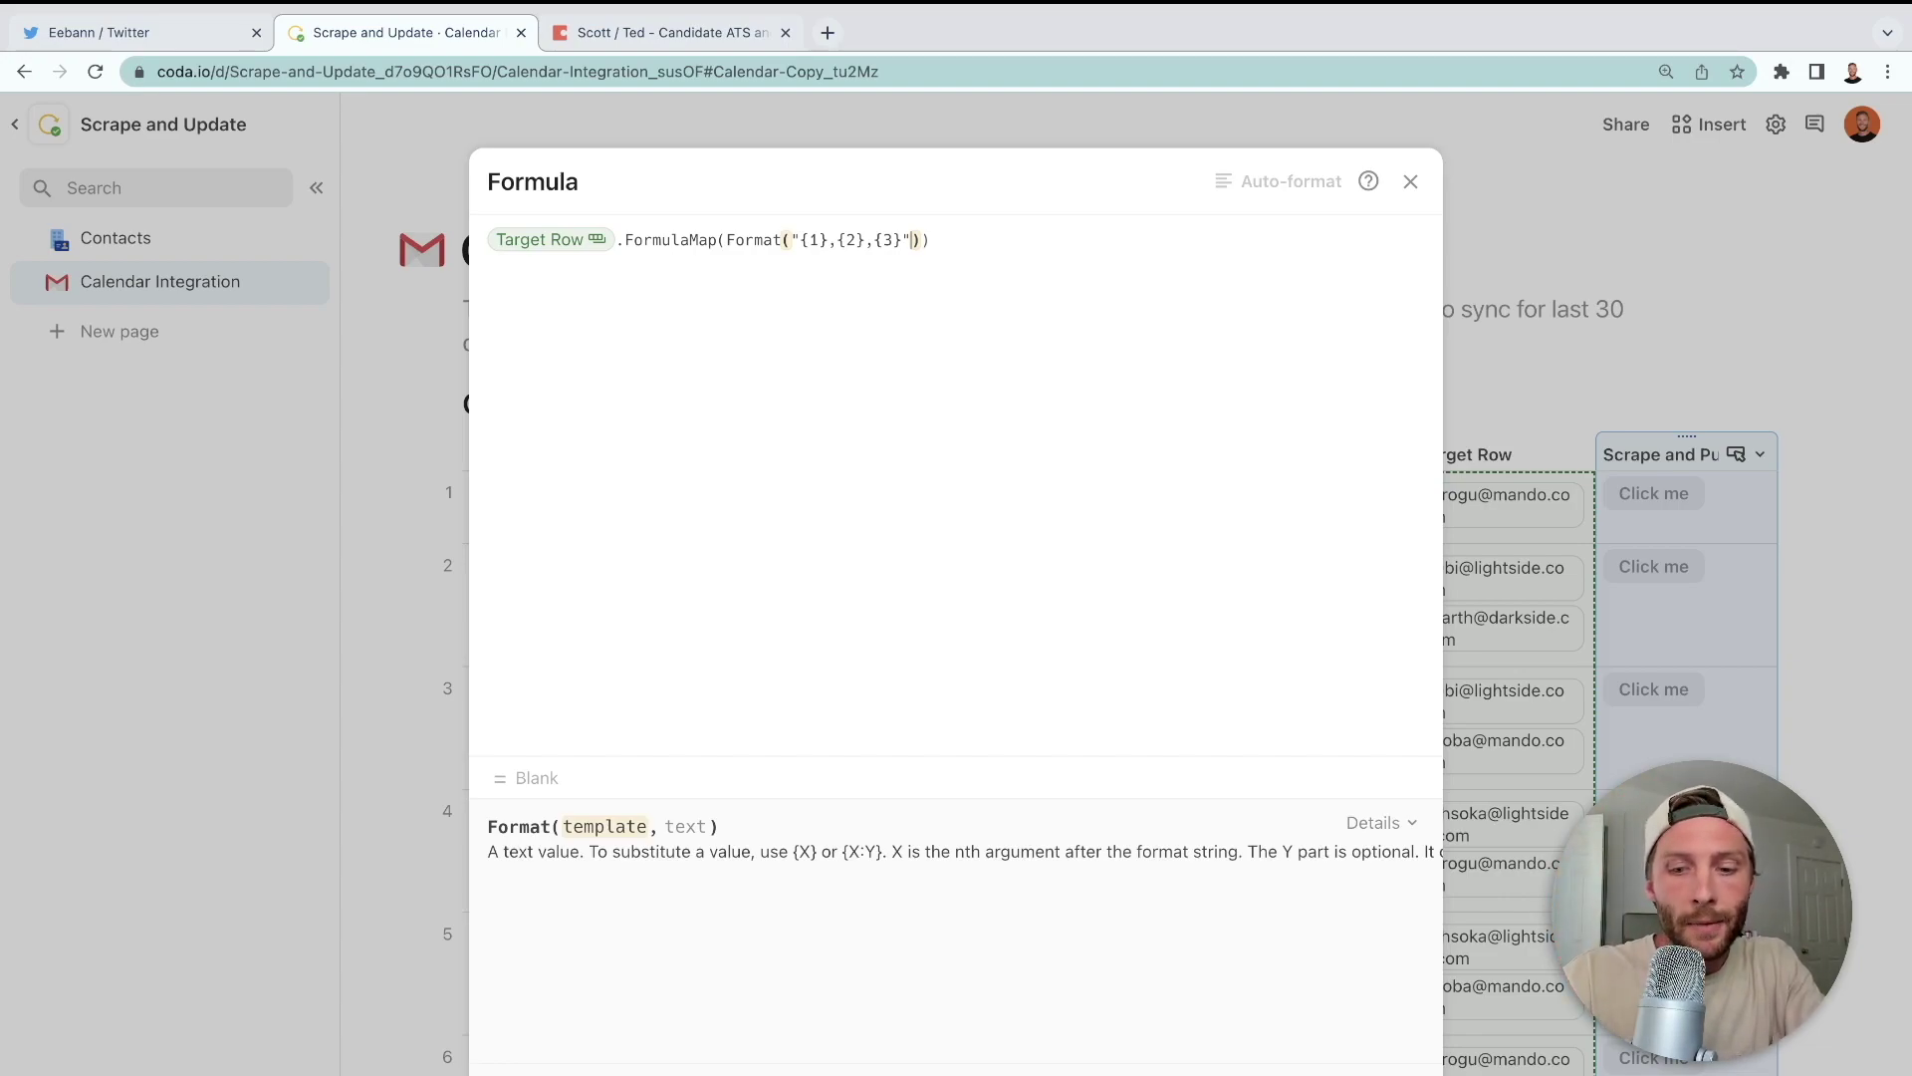
# - Pass Event Name, Start.ToDate() and an empty "" to Format, then add a new column
pyautogui.write(',')
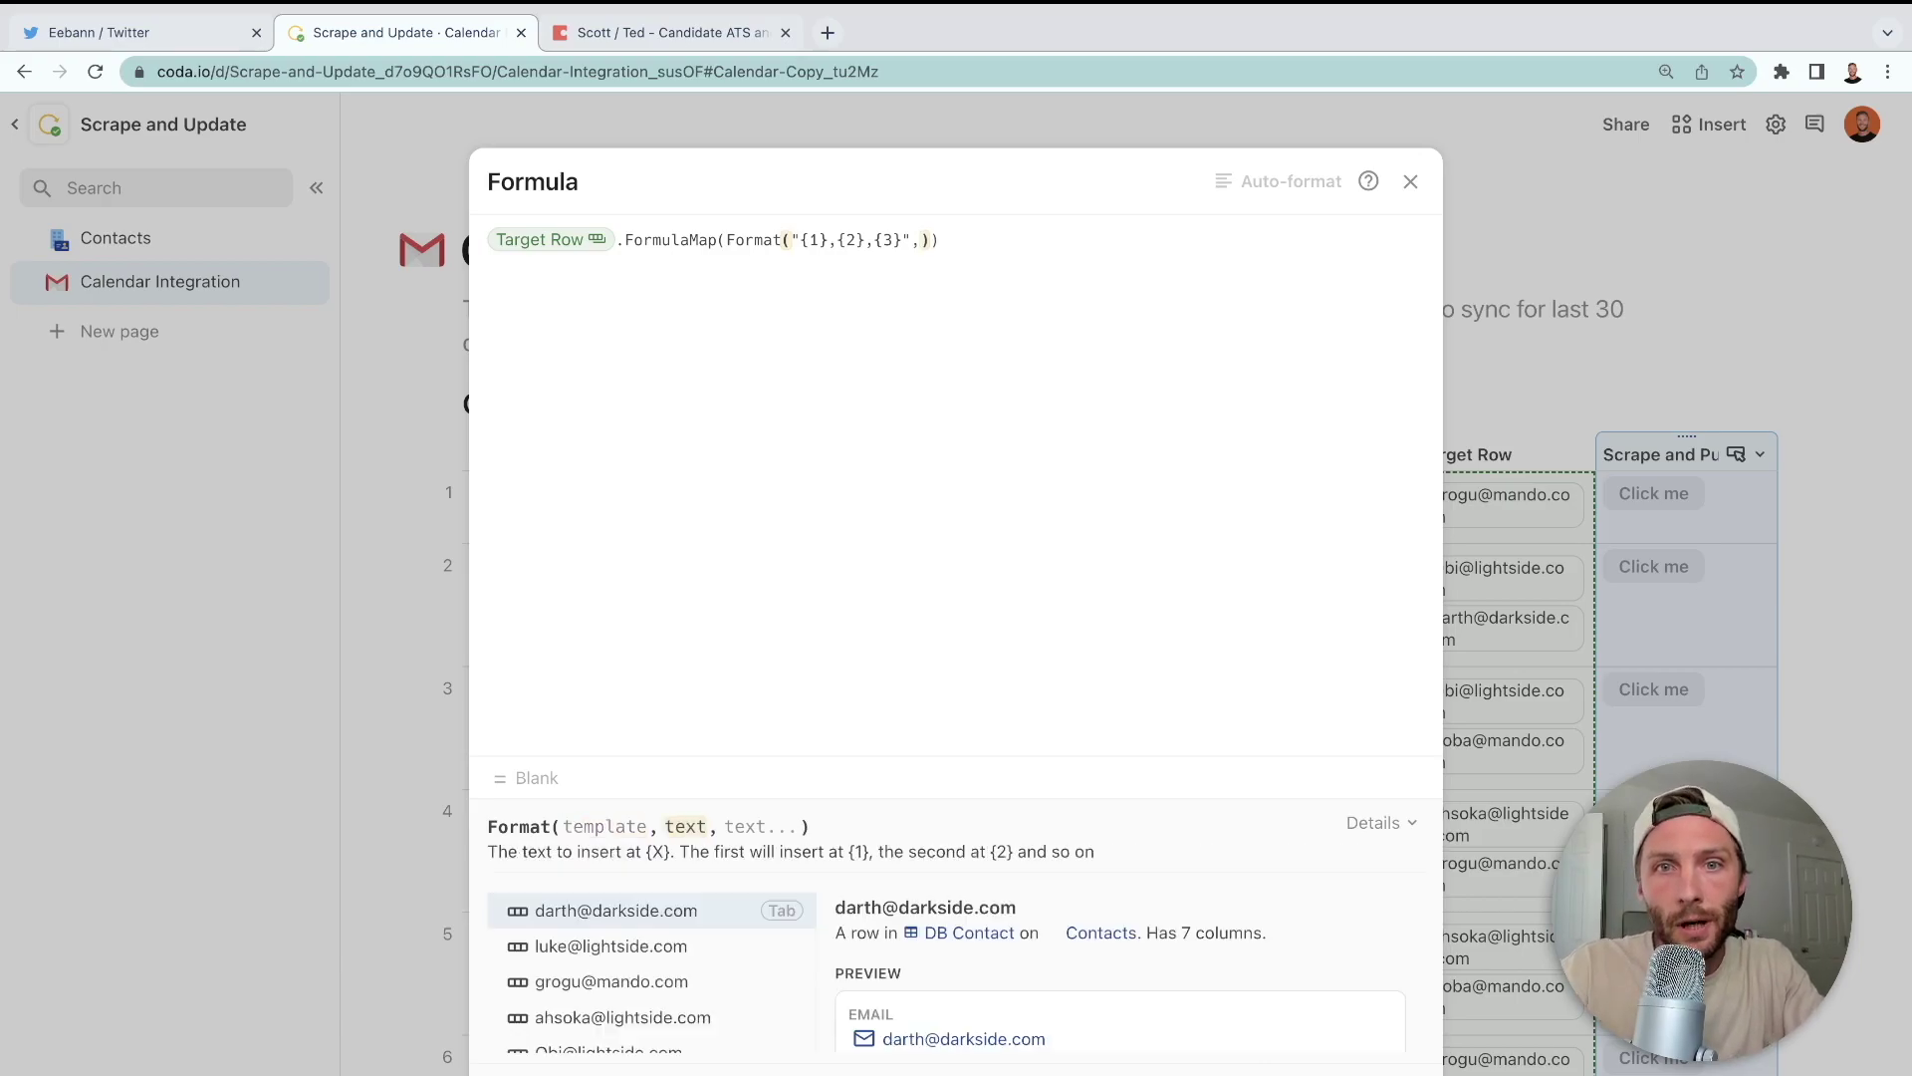
pyautogui.write('event')
pyautogui.press('Tab')
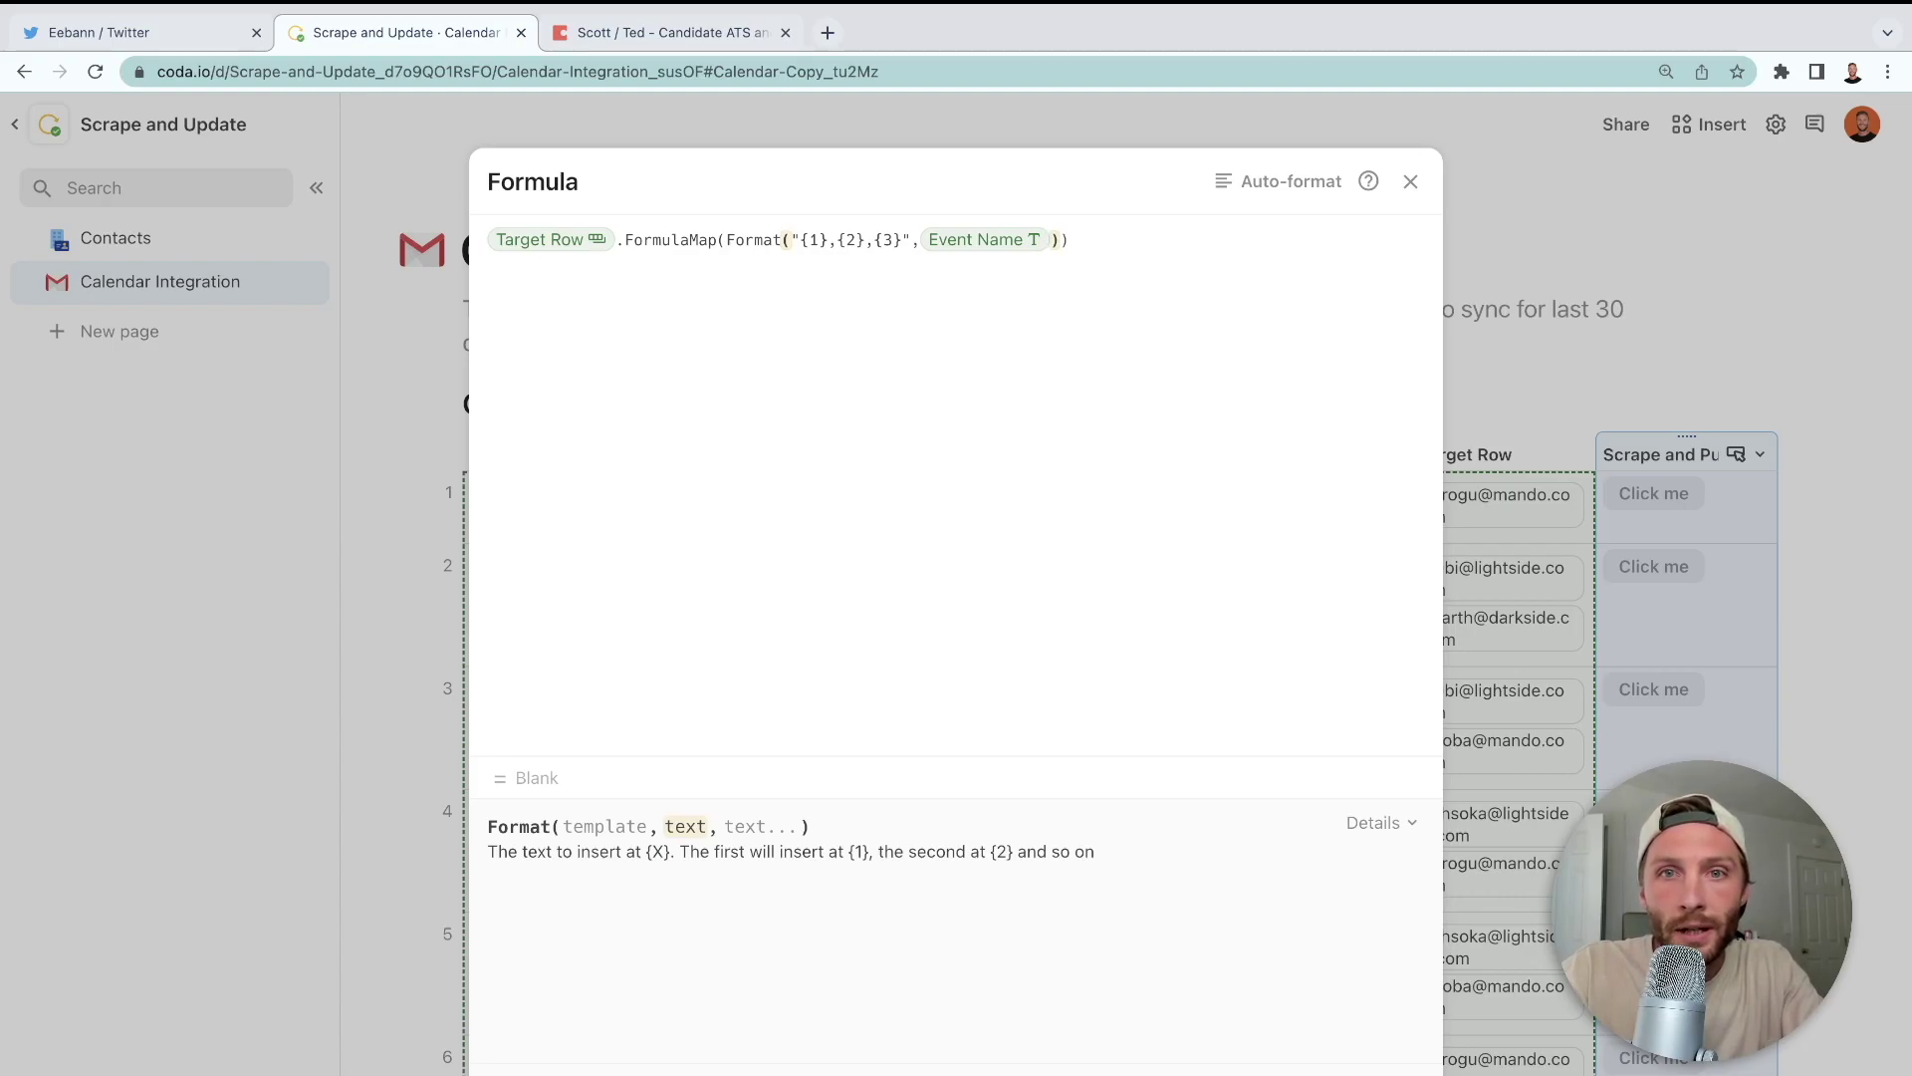
pyautogui.write(',start')
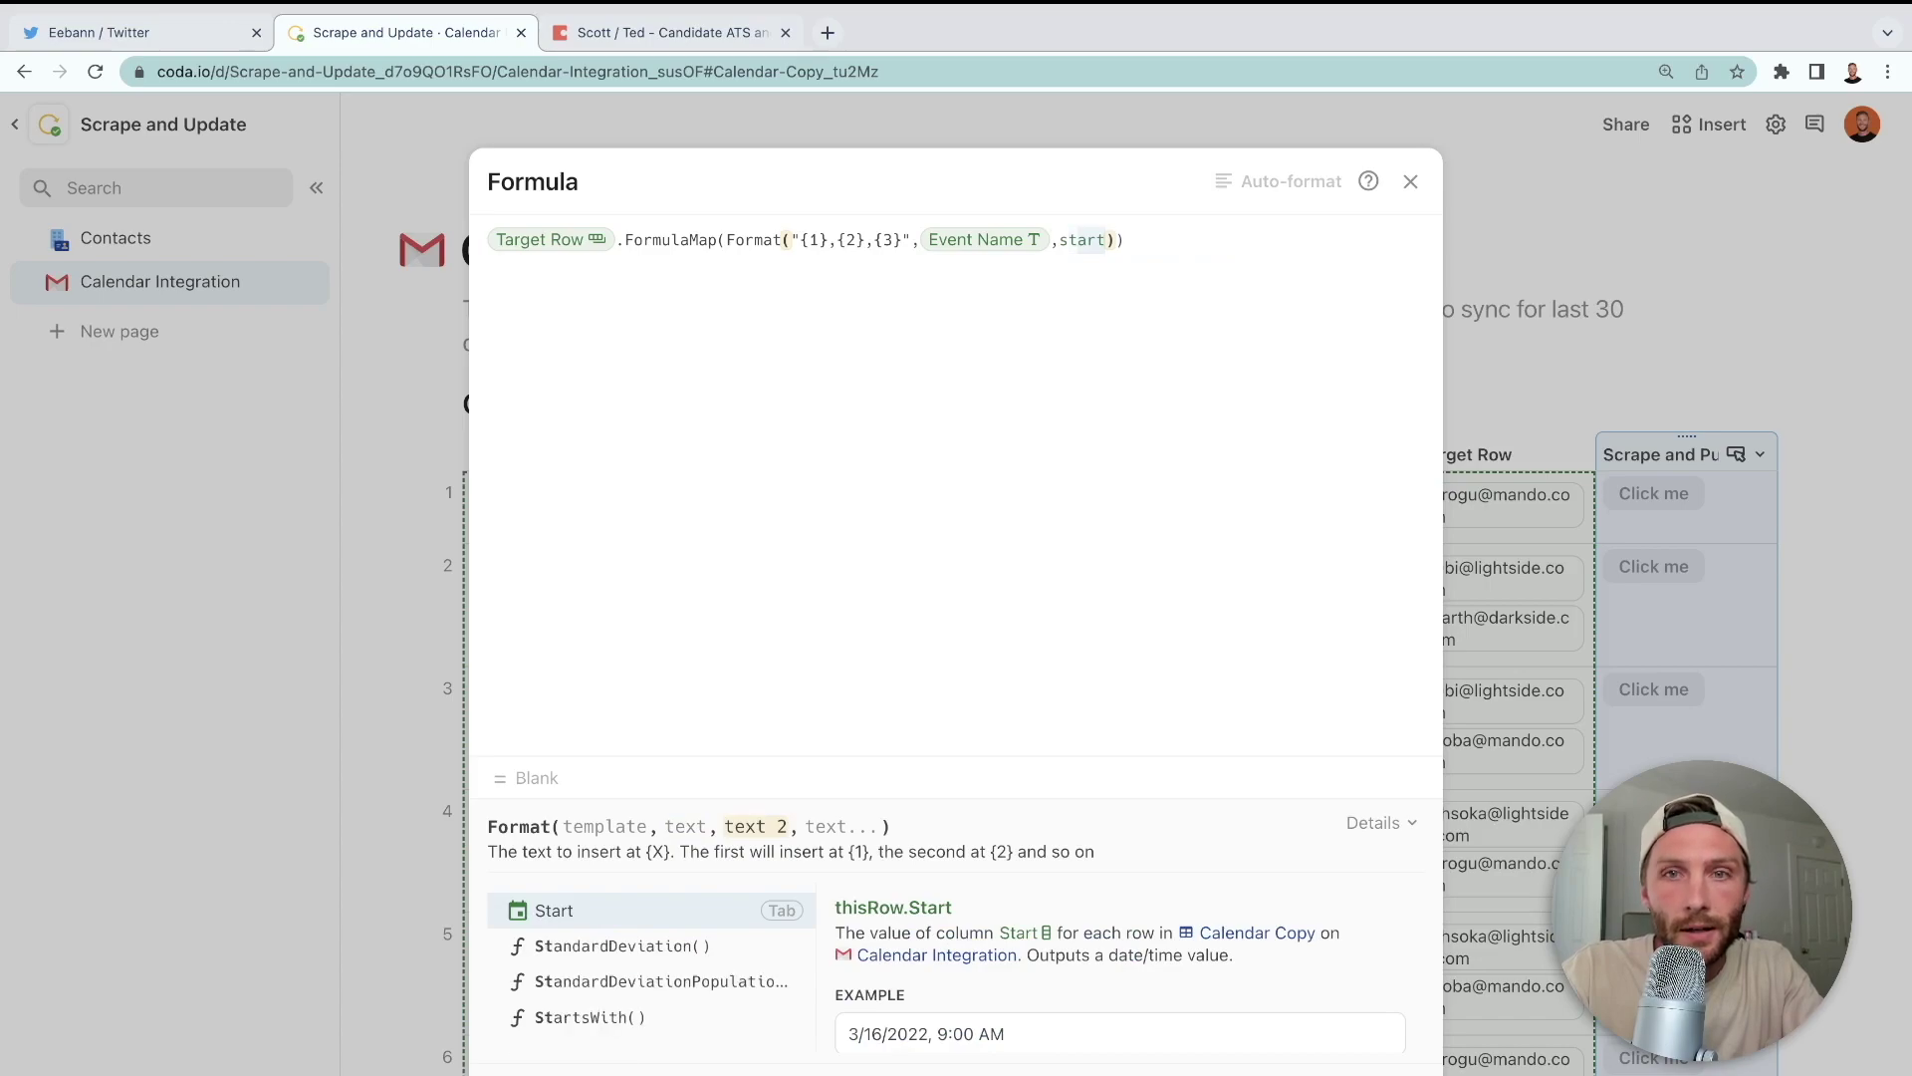
pyautogui.write('.today()')
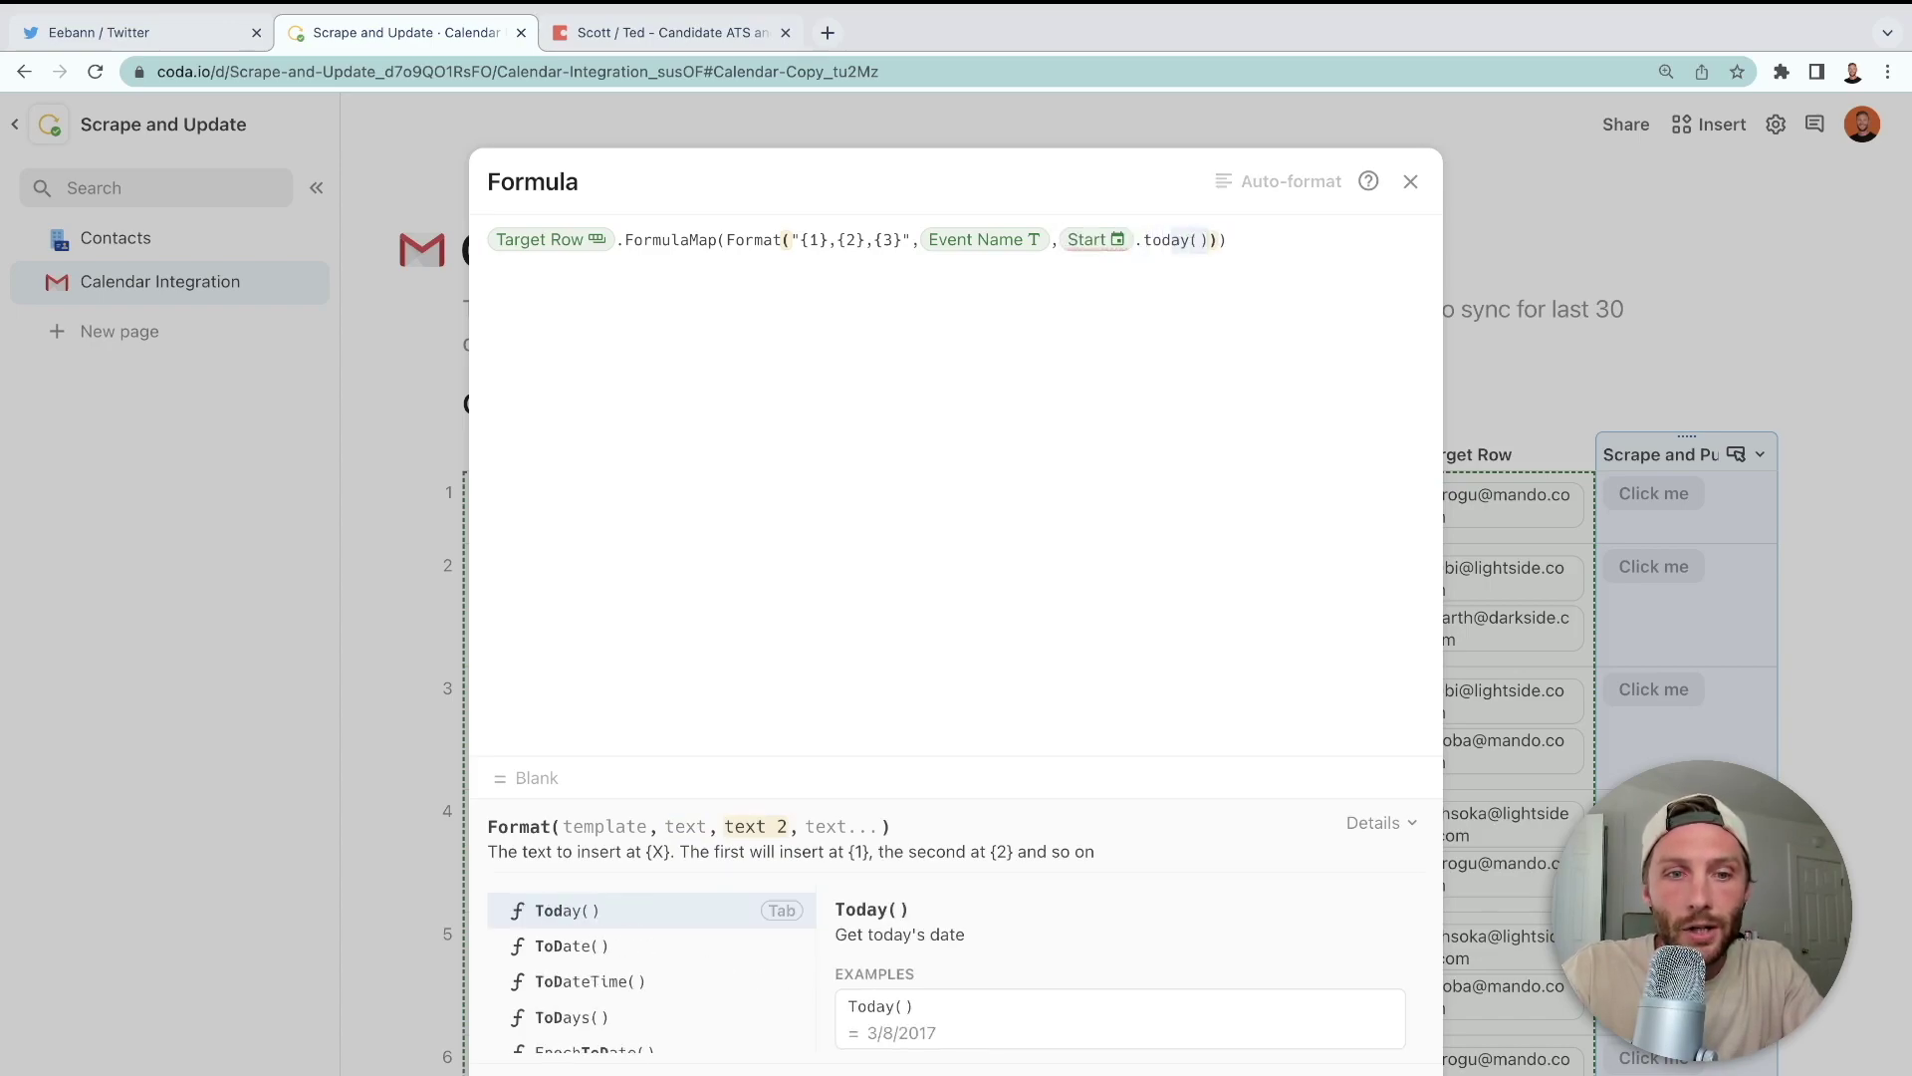
pyautogui.press('Down')
pyautogui.press('Tab')
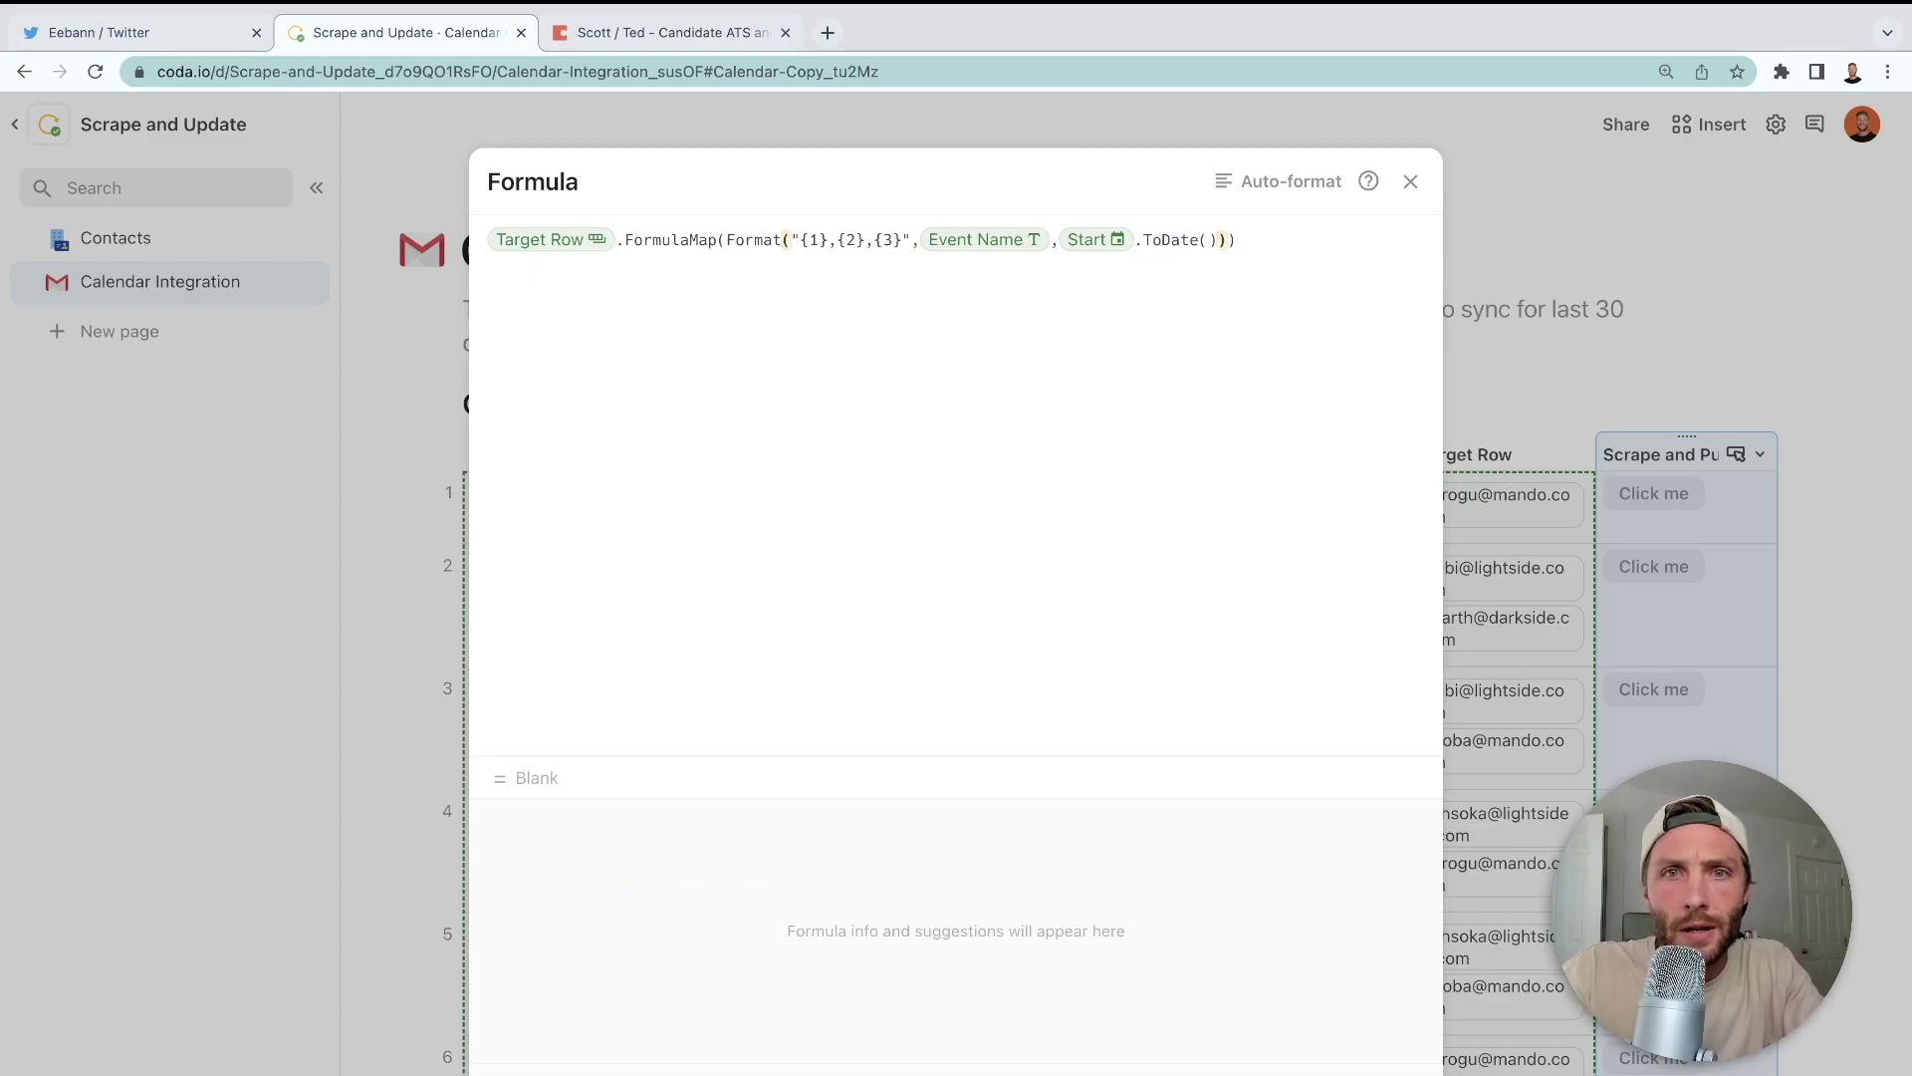
pyautogui.write(',')
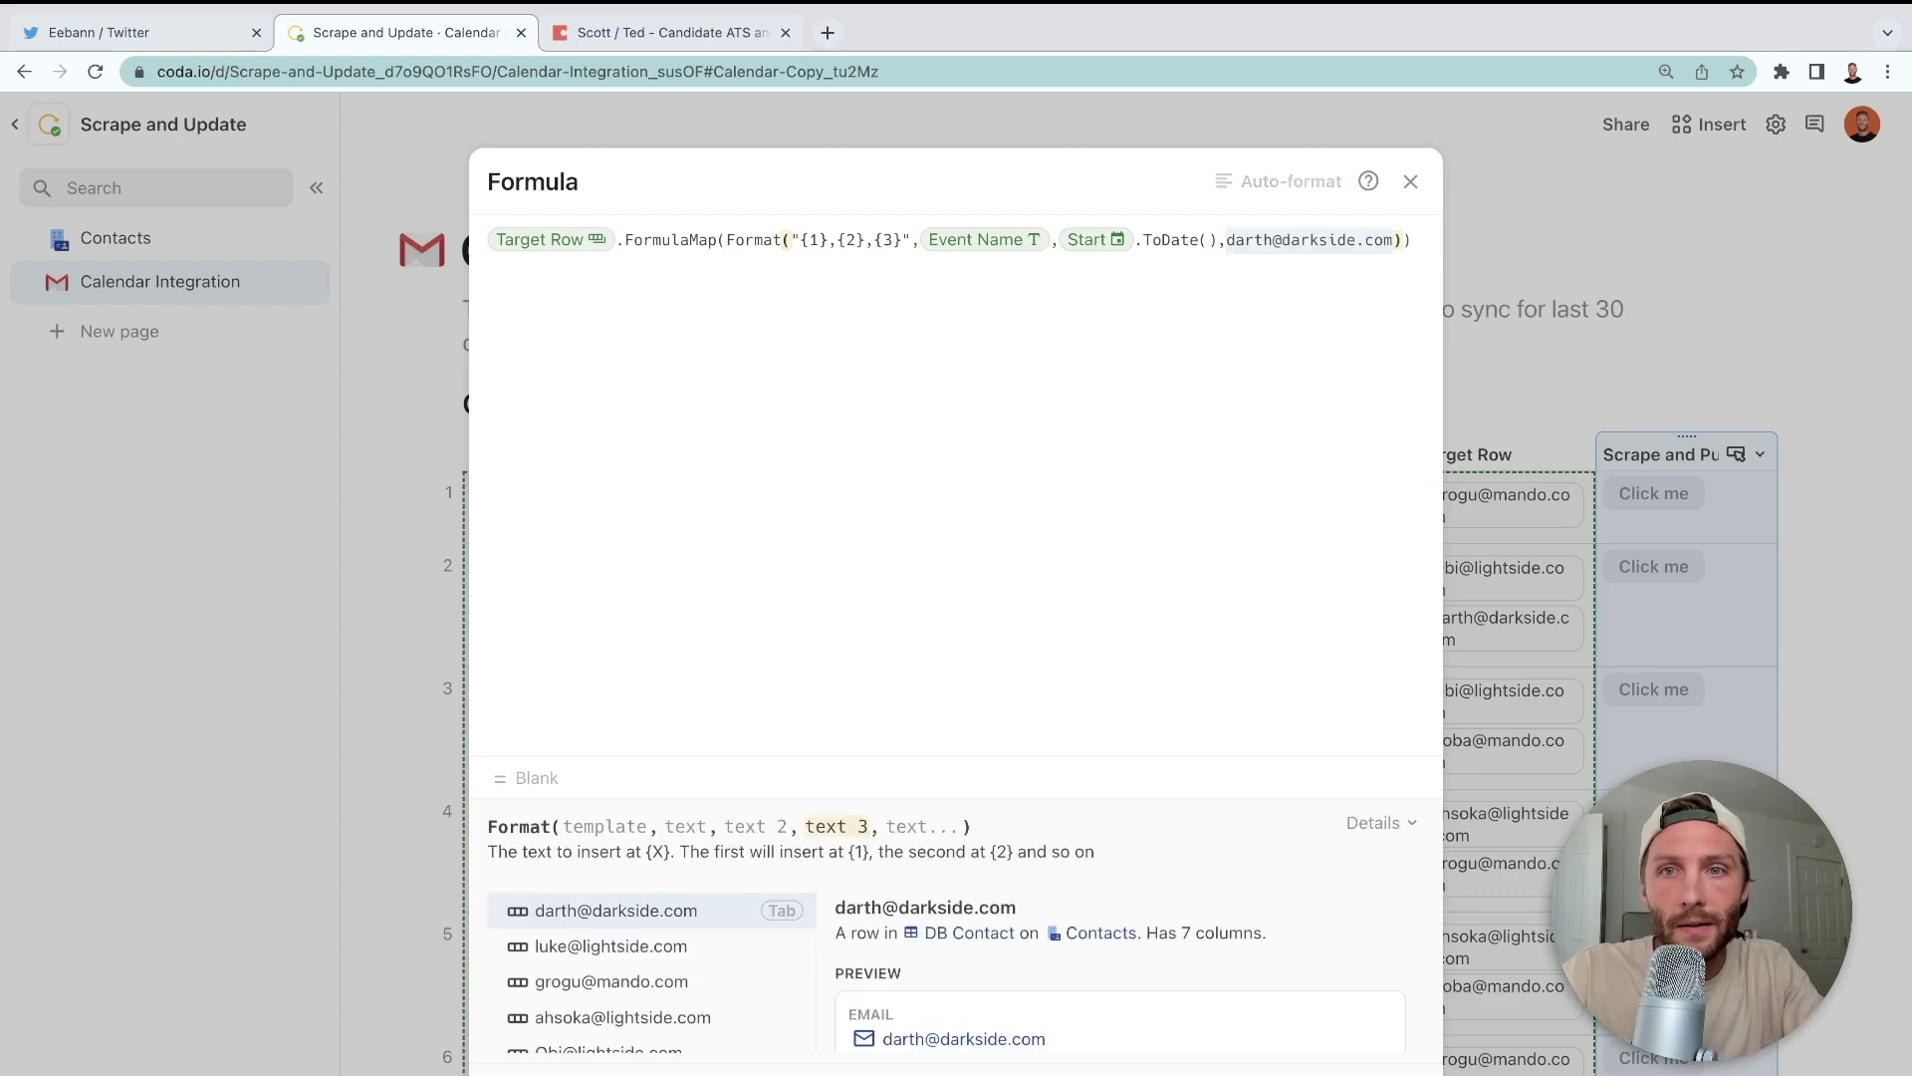
pyautogui.write('"')
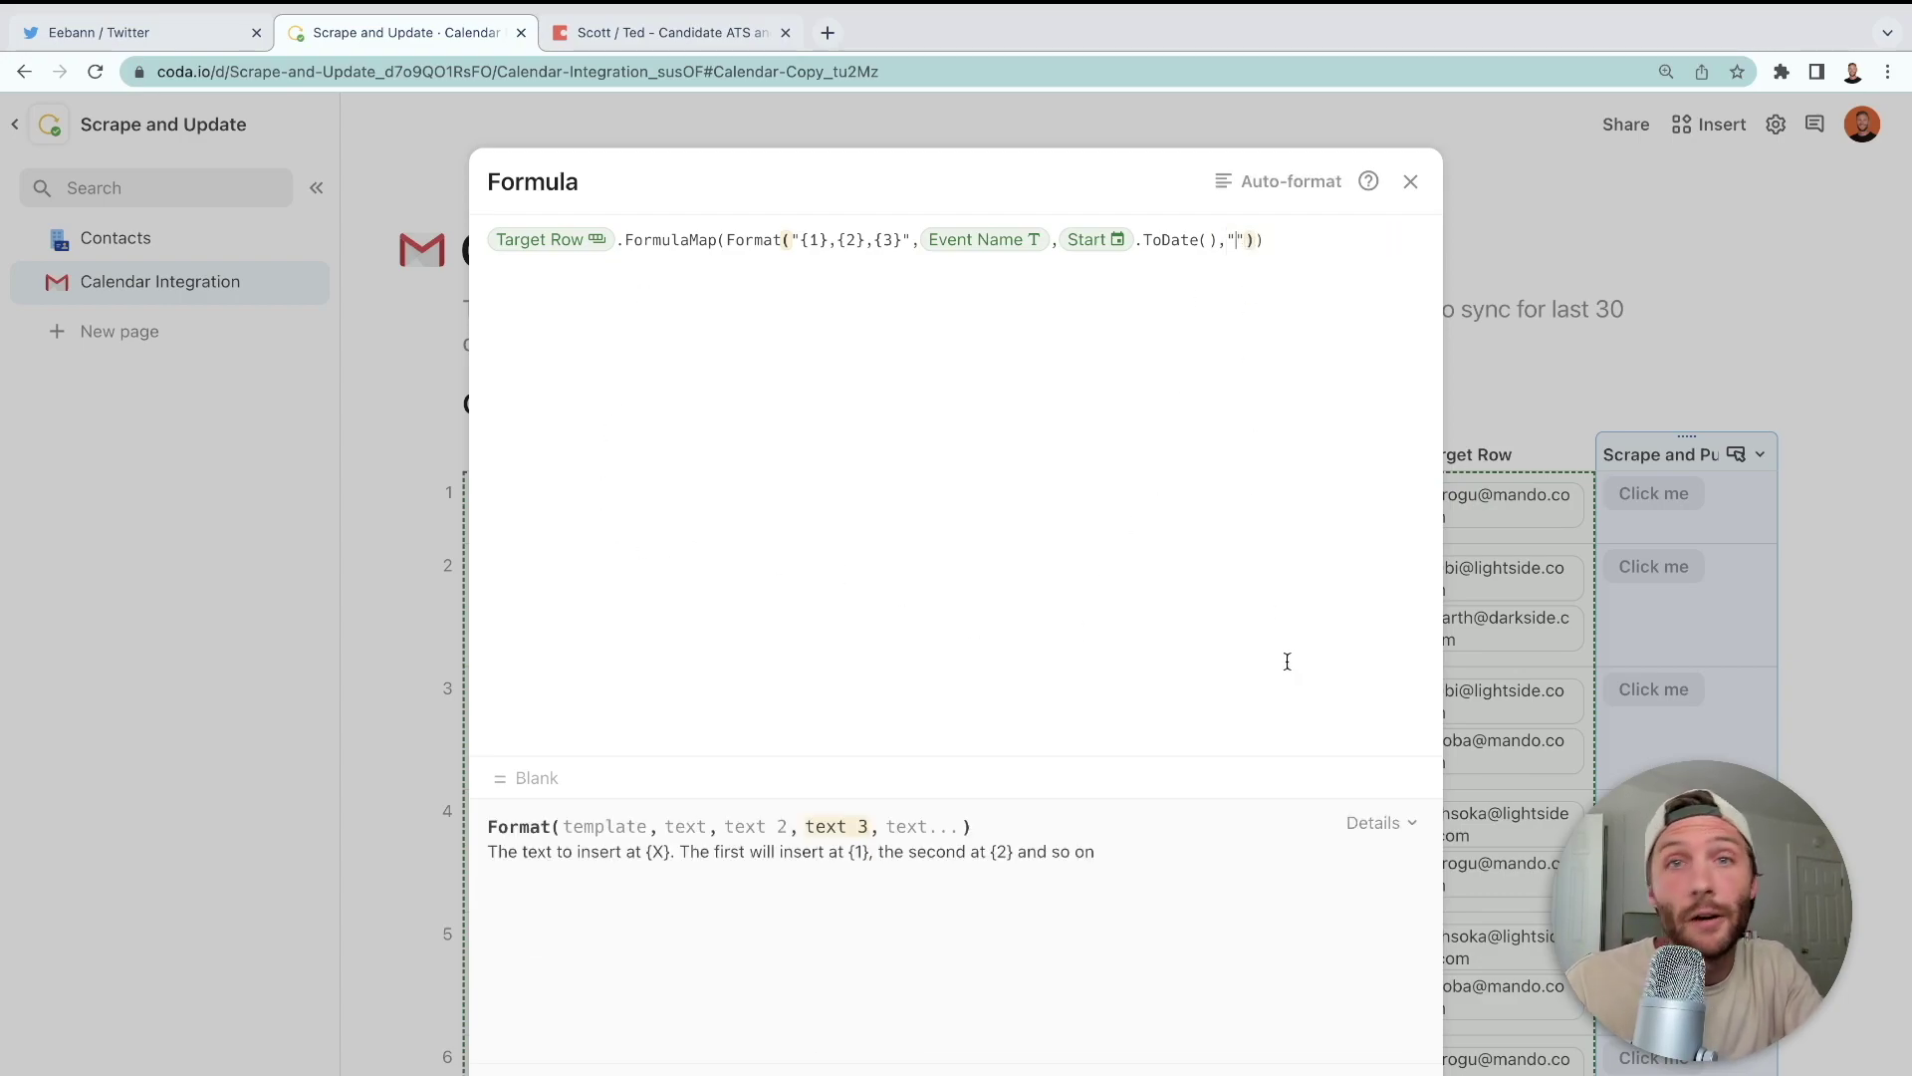
pyautogui.click(1772, 669)
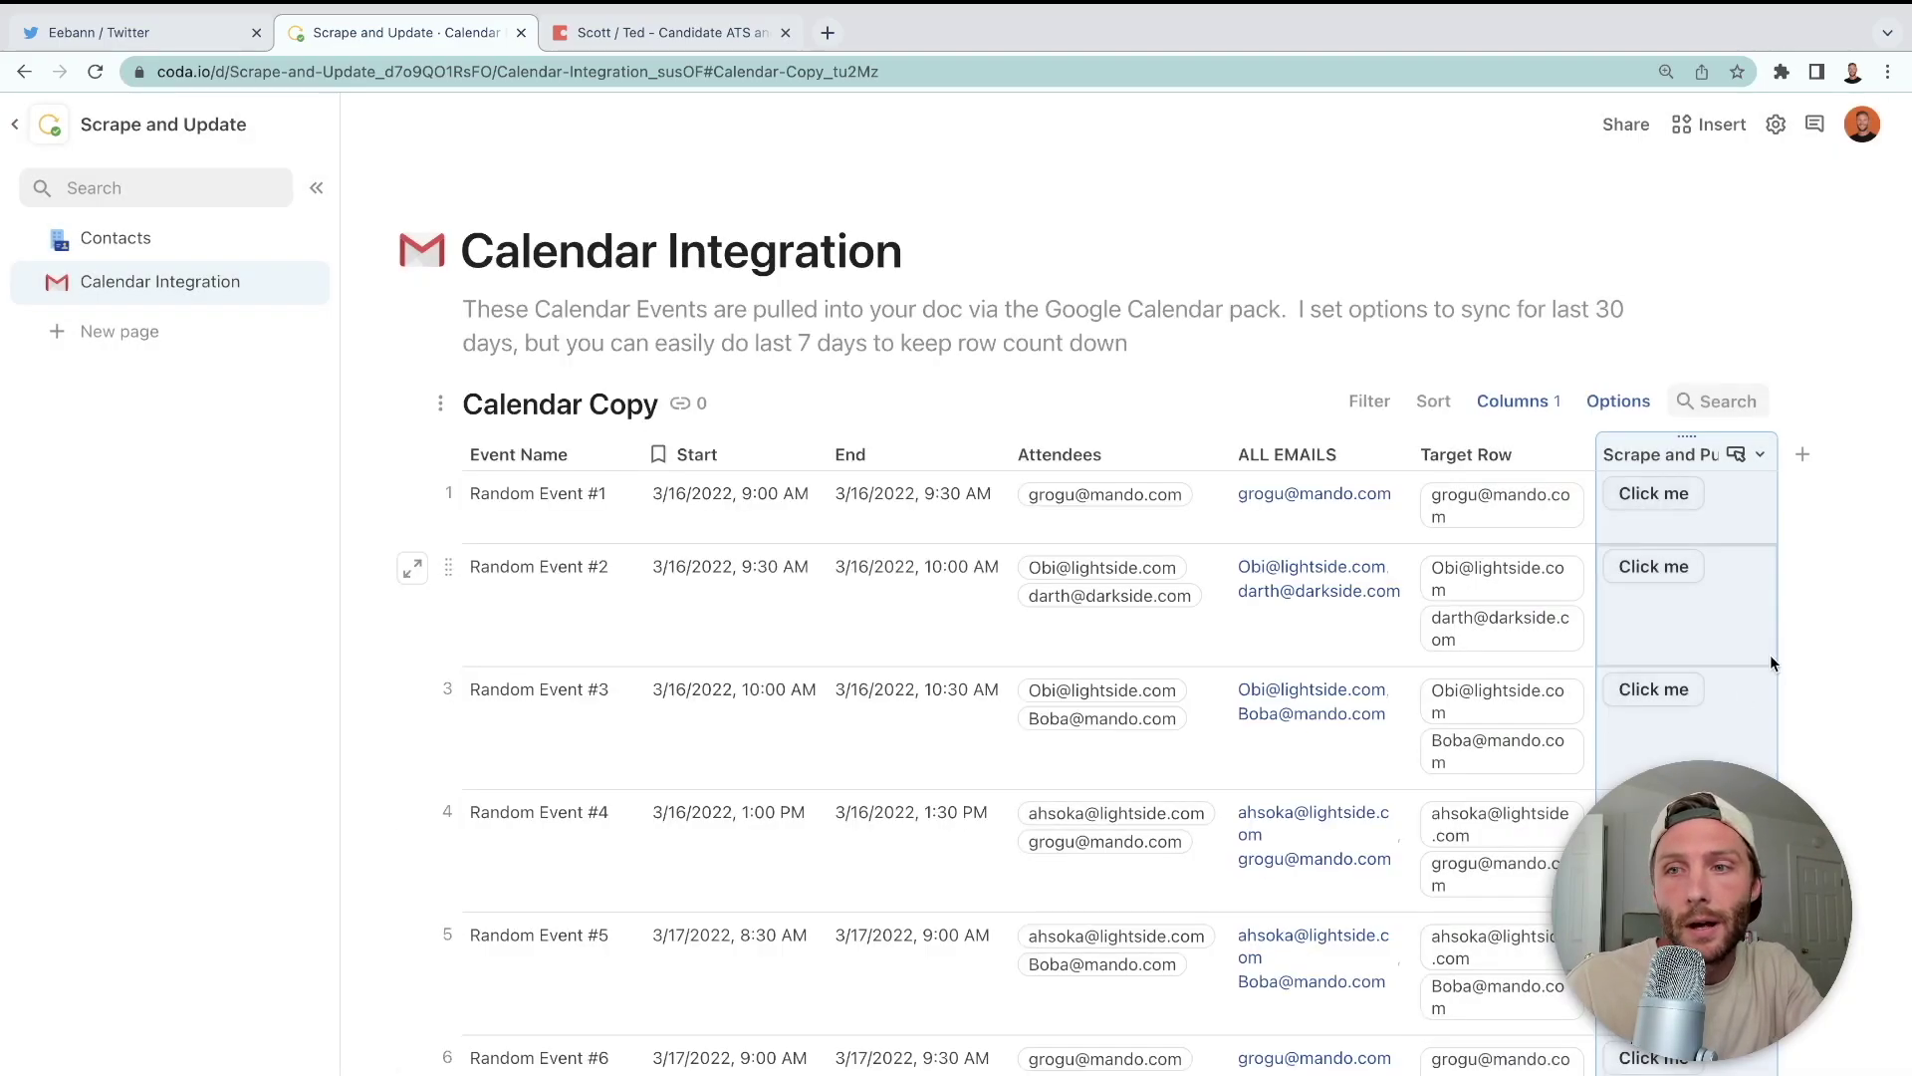
pyautogui.click(1803, 454)
# - Name the new column Duration and give it the formula End - Start
pyautogui.write('Duration')
pyautogui.click(1790, 542)
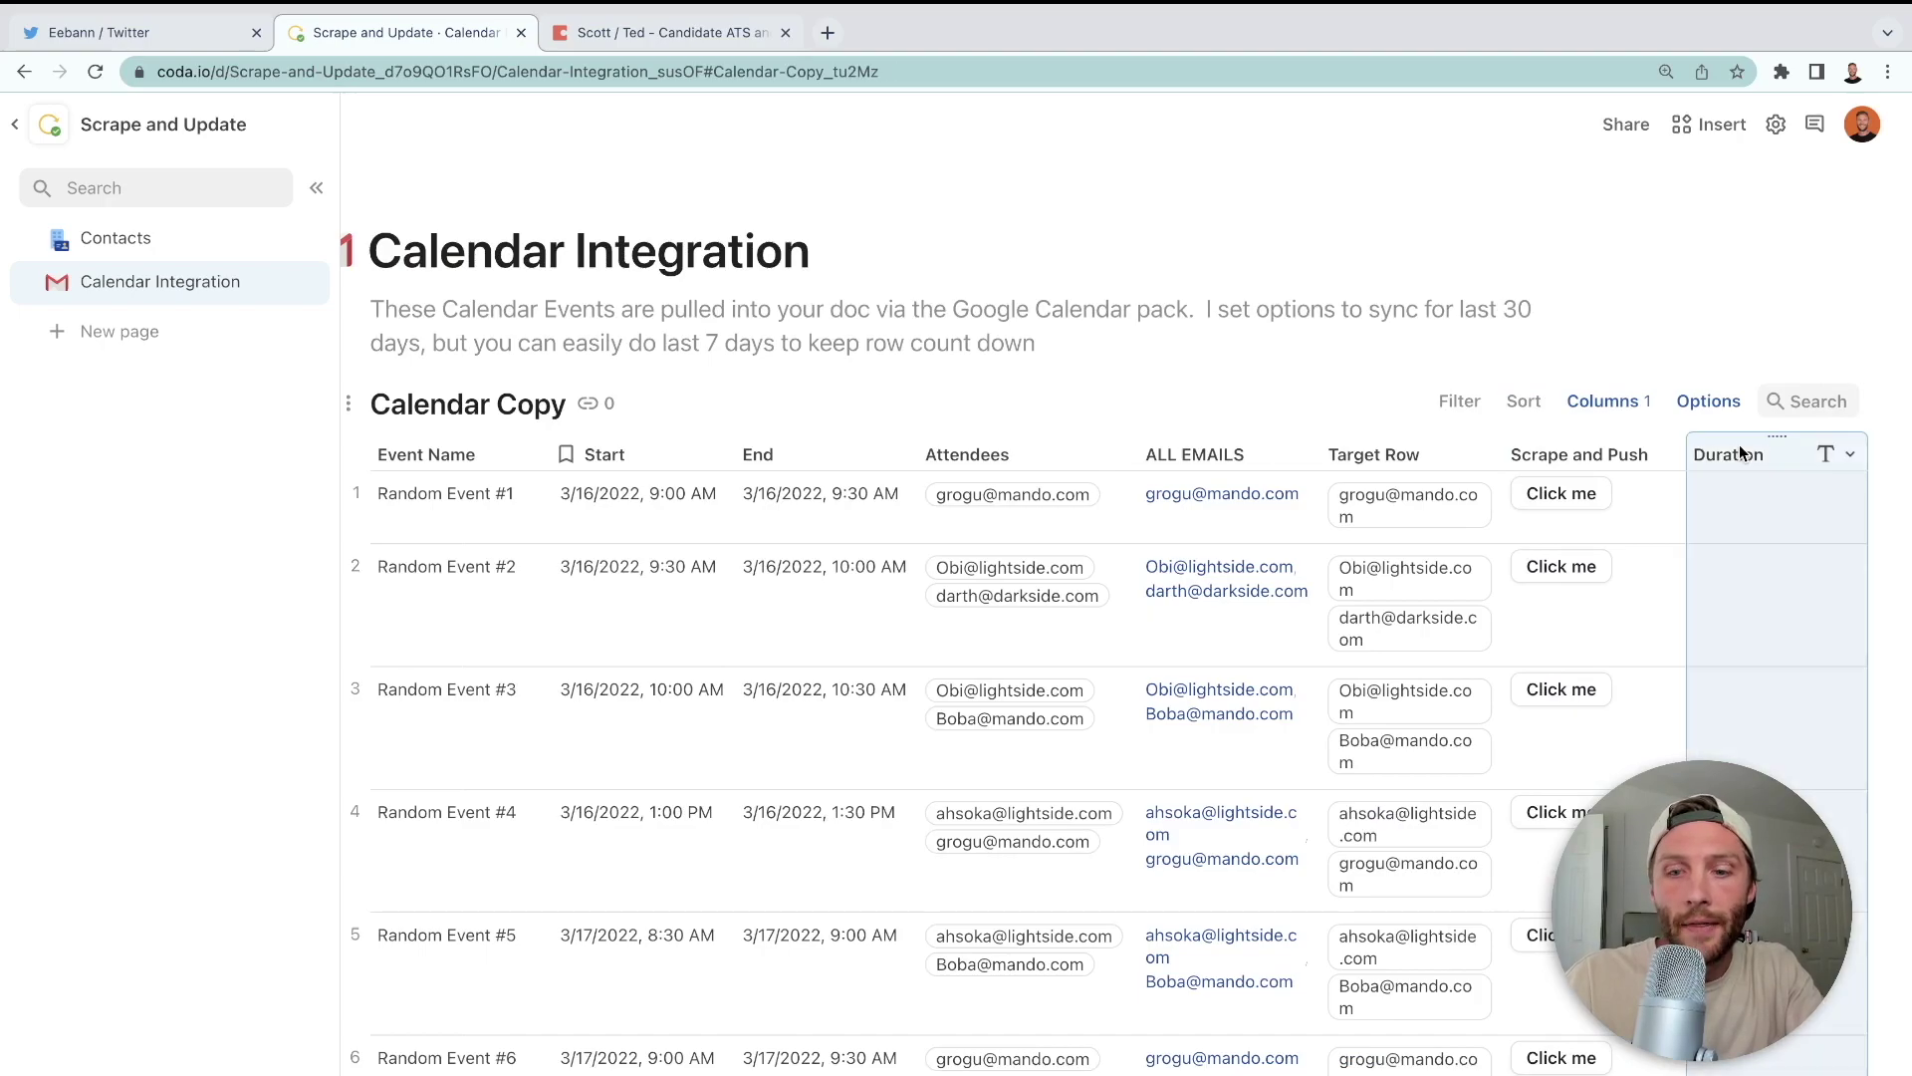
pyautogui.press('=')
pyautogui.write('end')
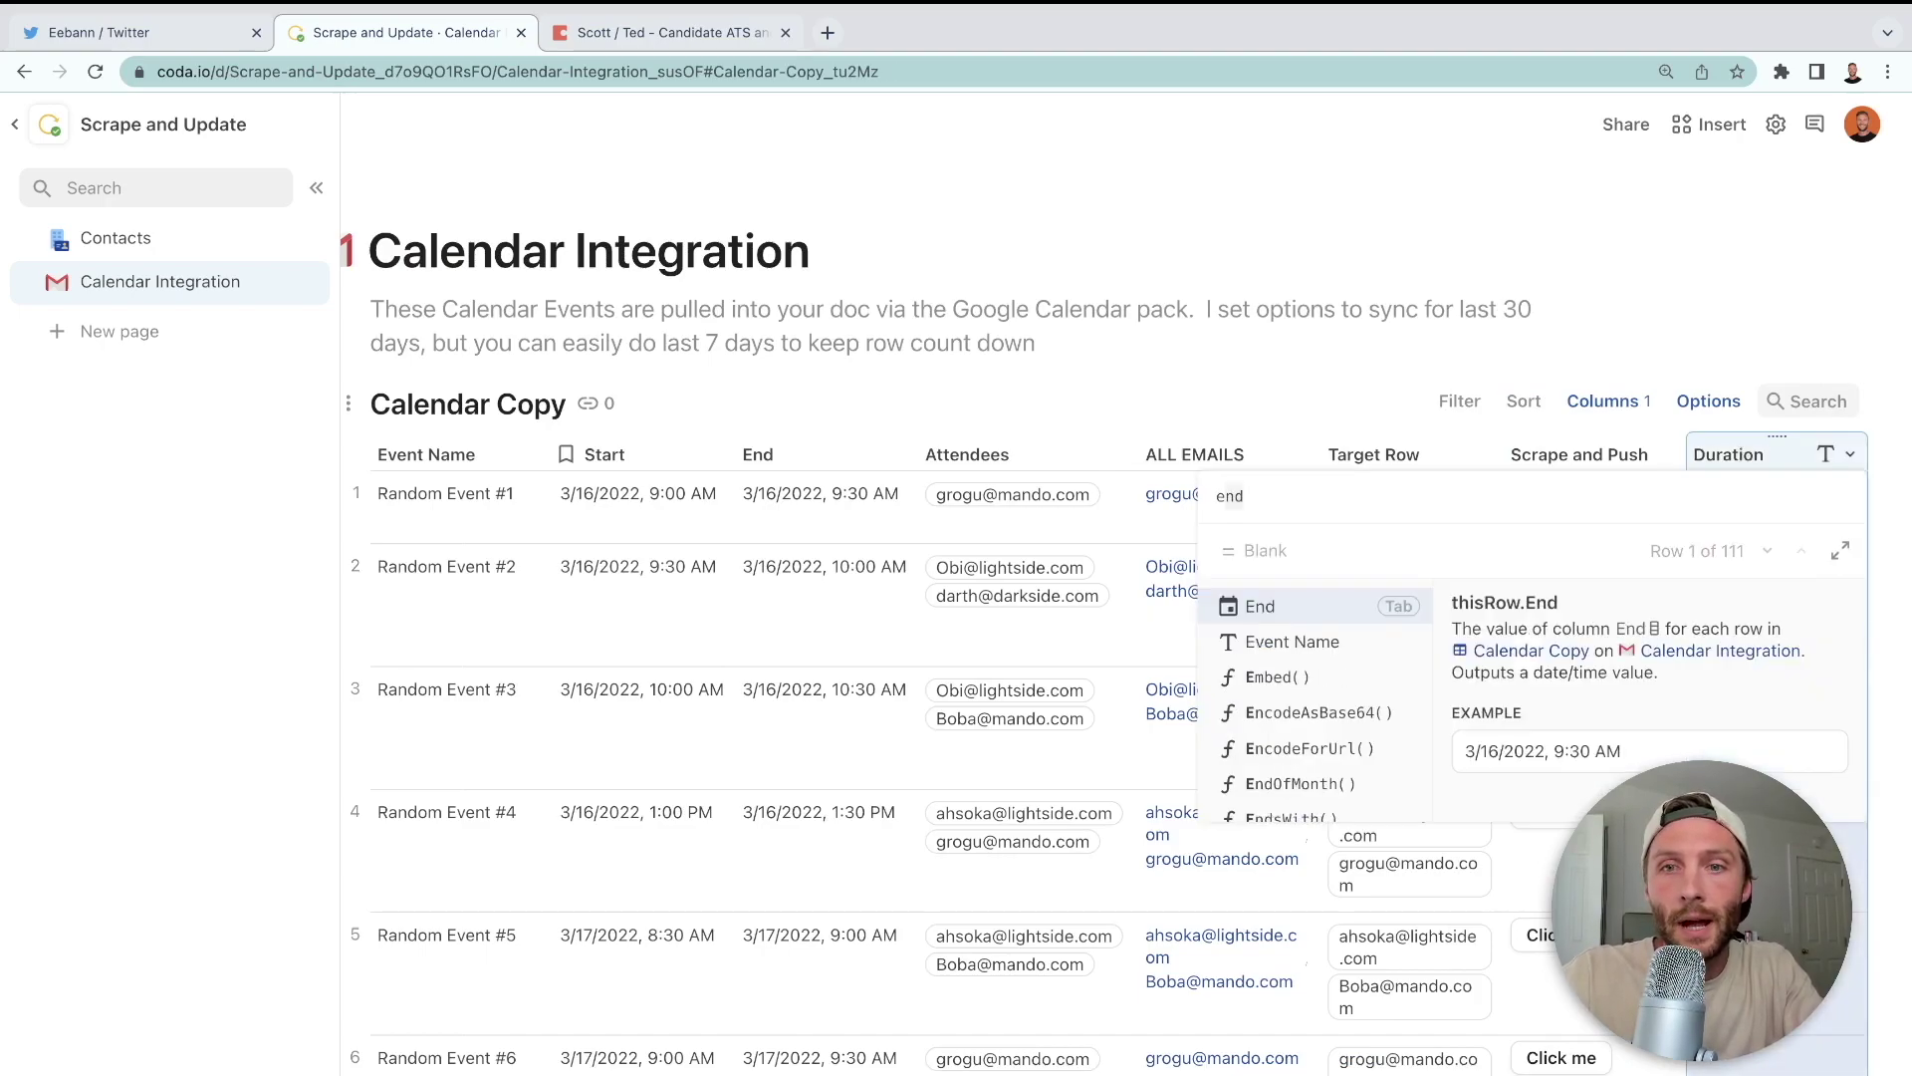
pyautogui.press('Tab')
pyautogui.write('-start')
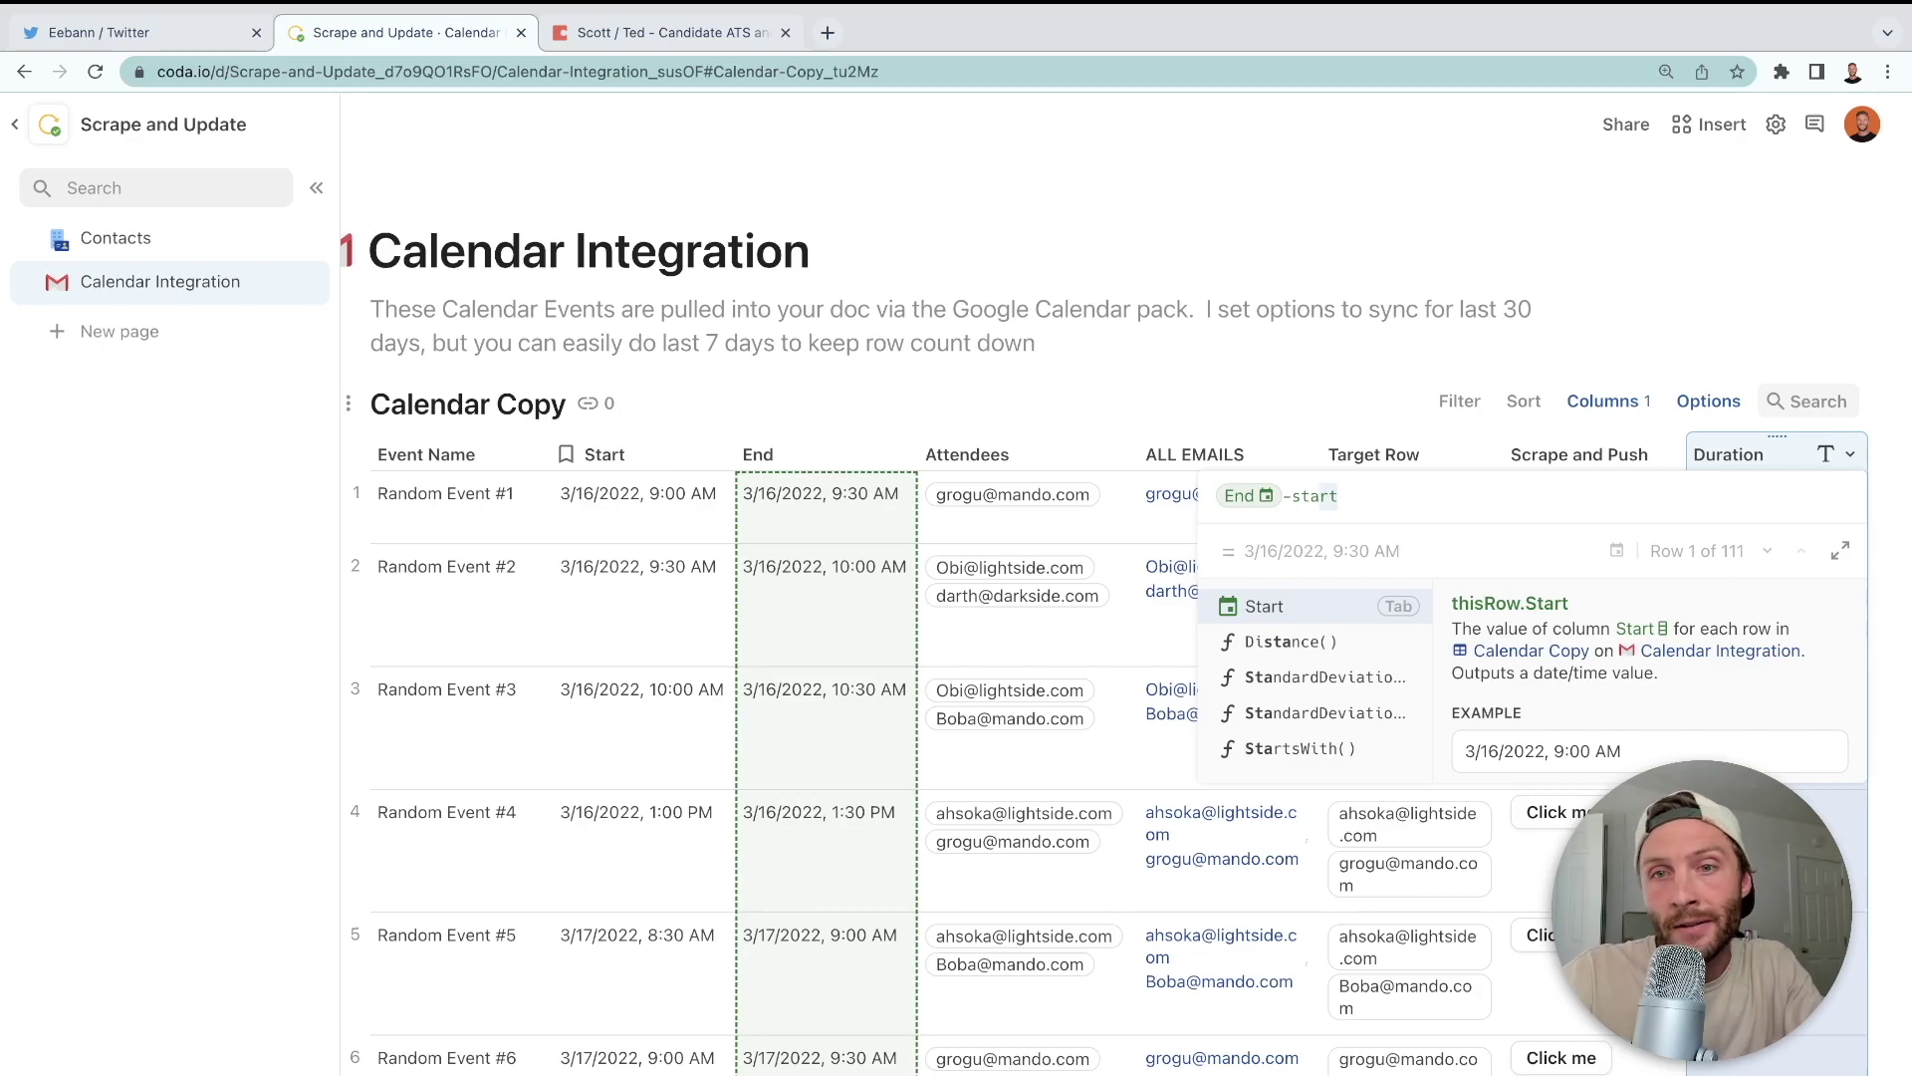
pyautogui.press('Tab')
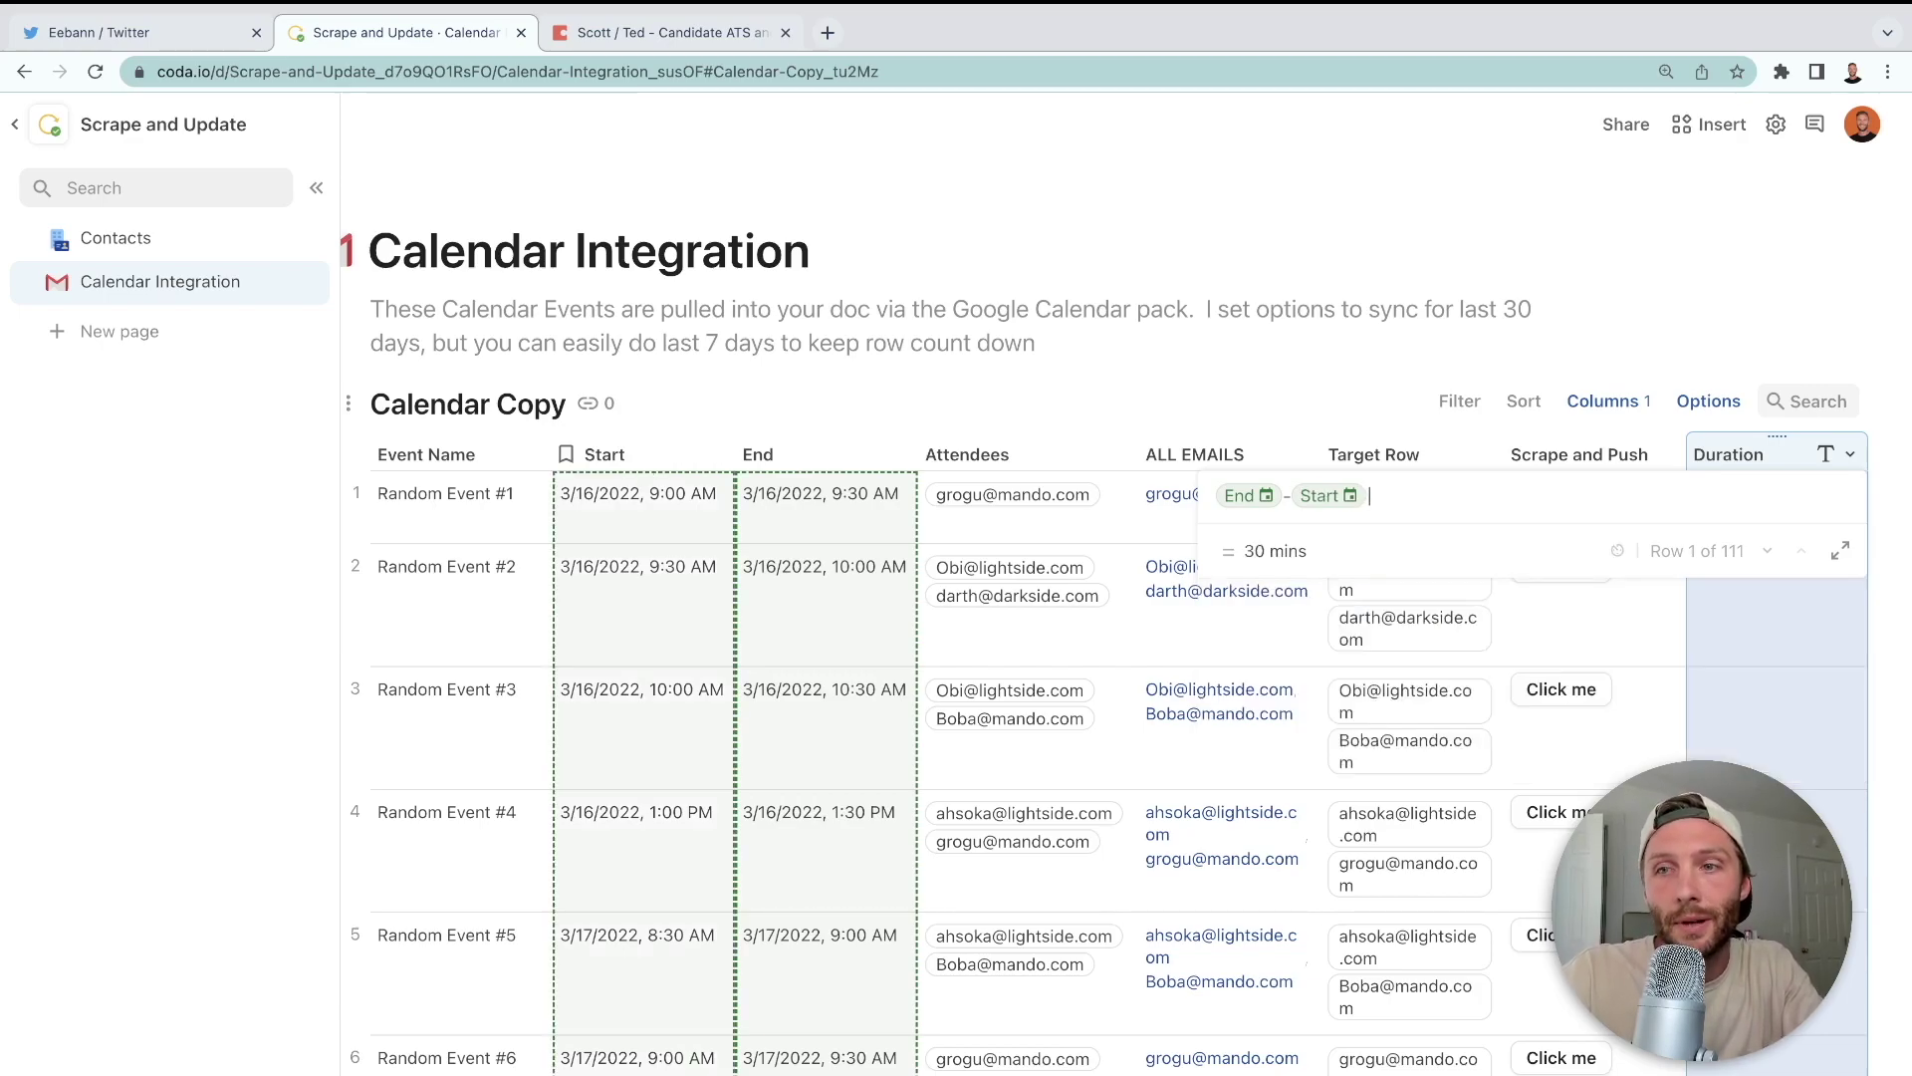
pyautogui.press('Return')
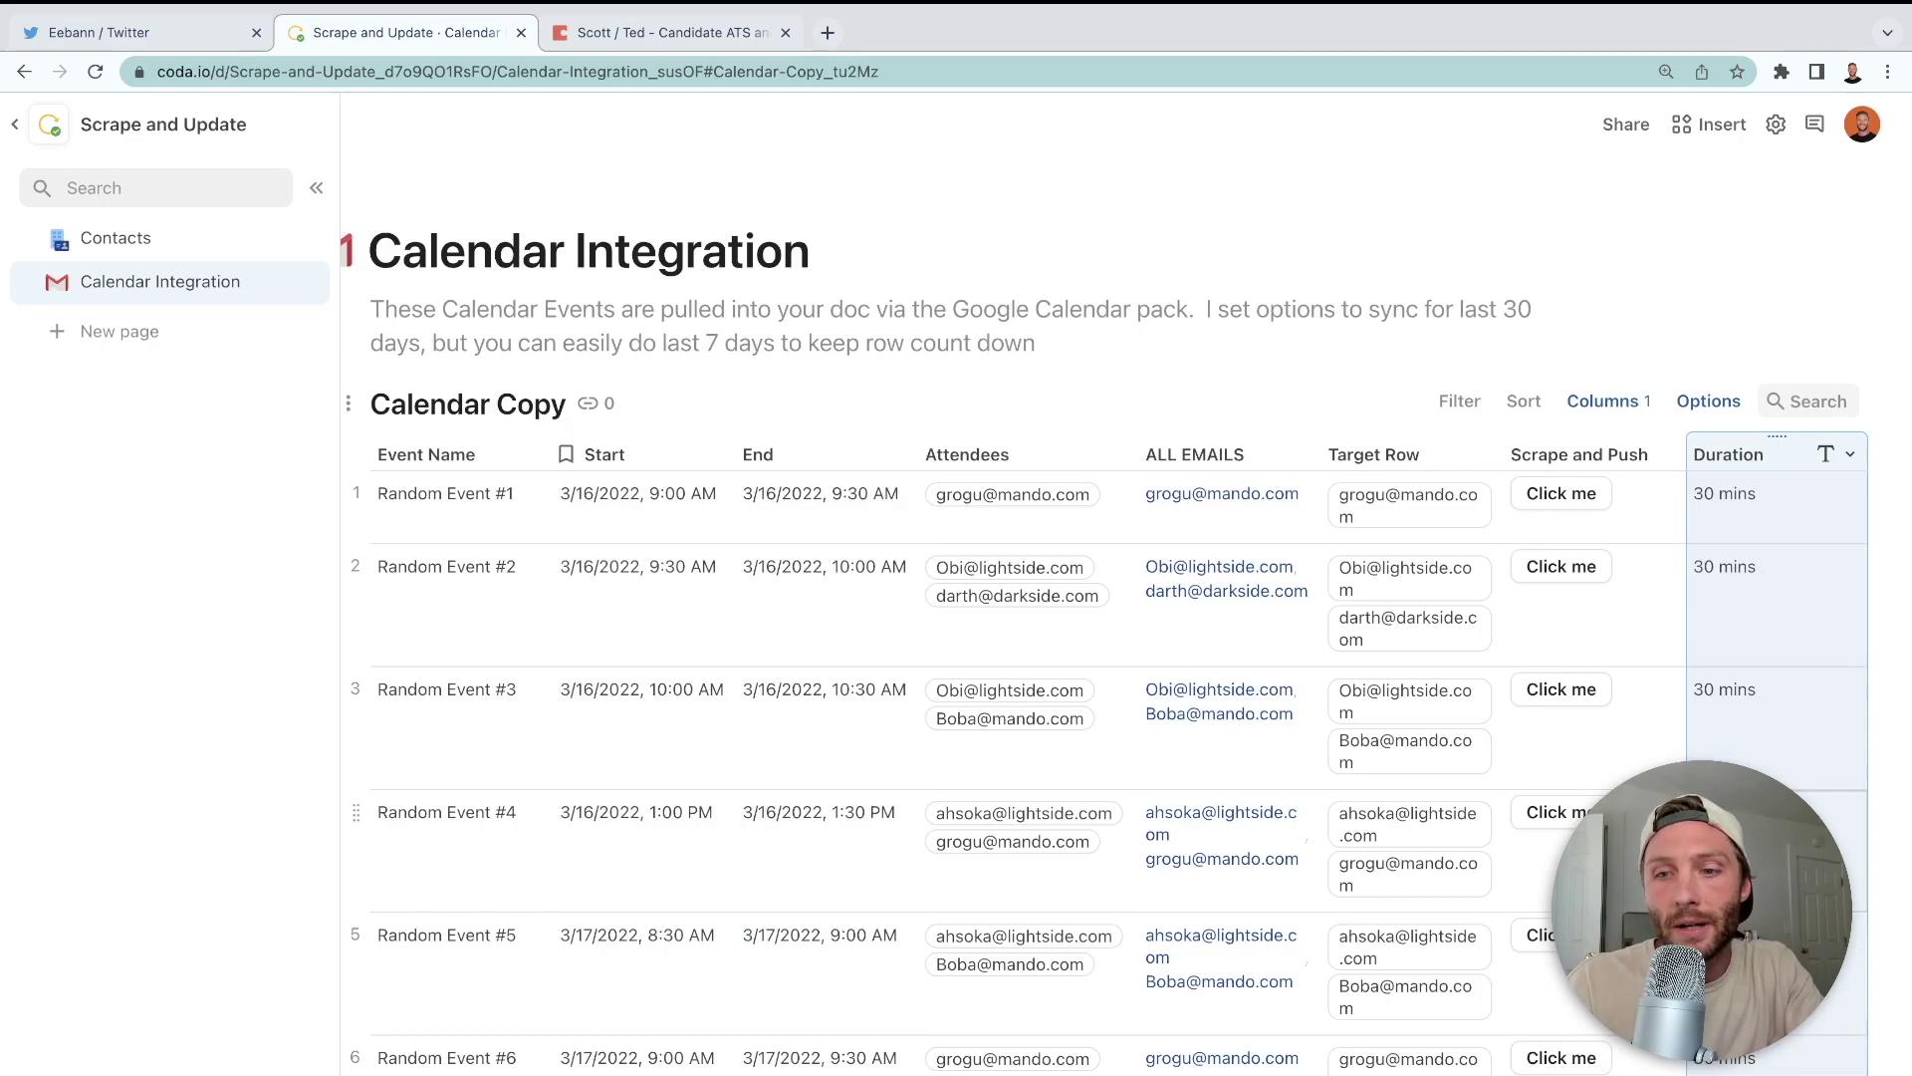
# - Change the Duration column's type to Date > Duration
pyautogui.scroll(-3, 1127, 589)
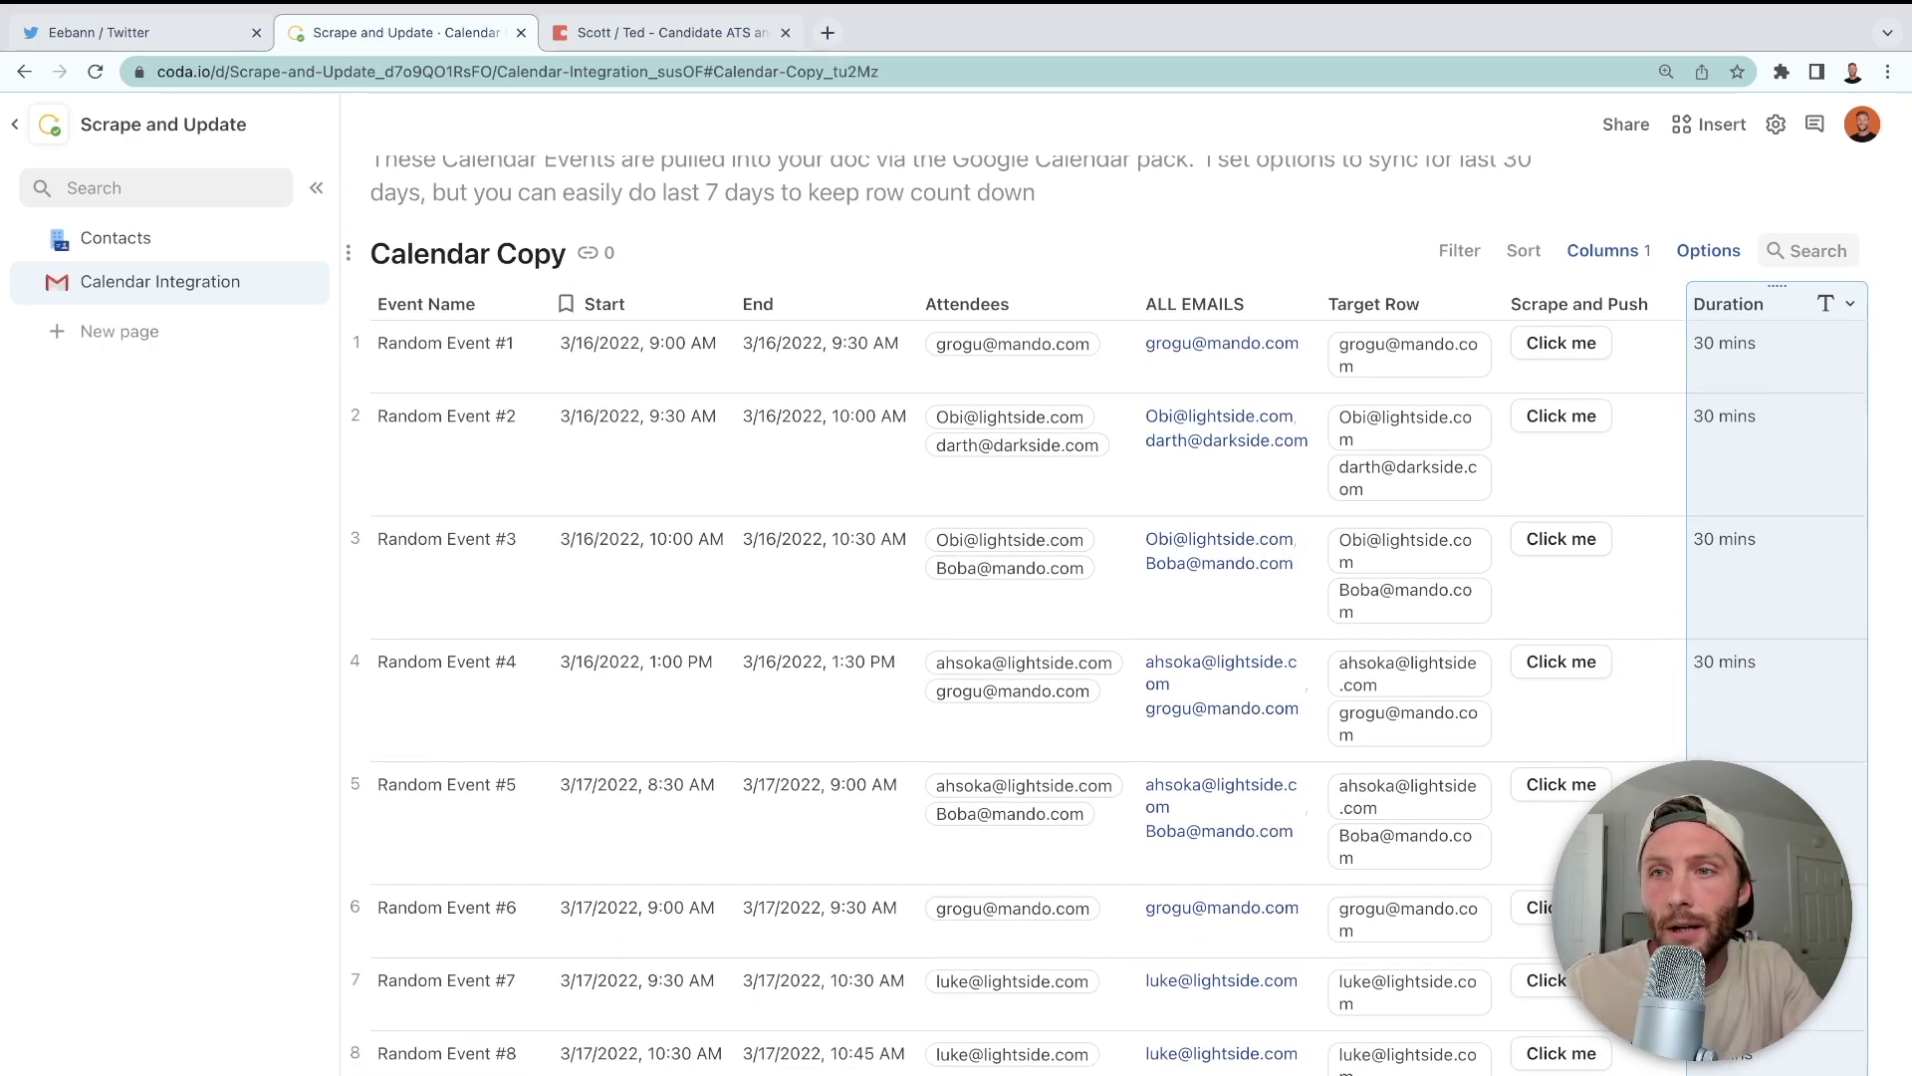
pyautogui.scroll(3, 1747, 520)
pyautogui.click(1849, 429)
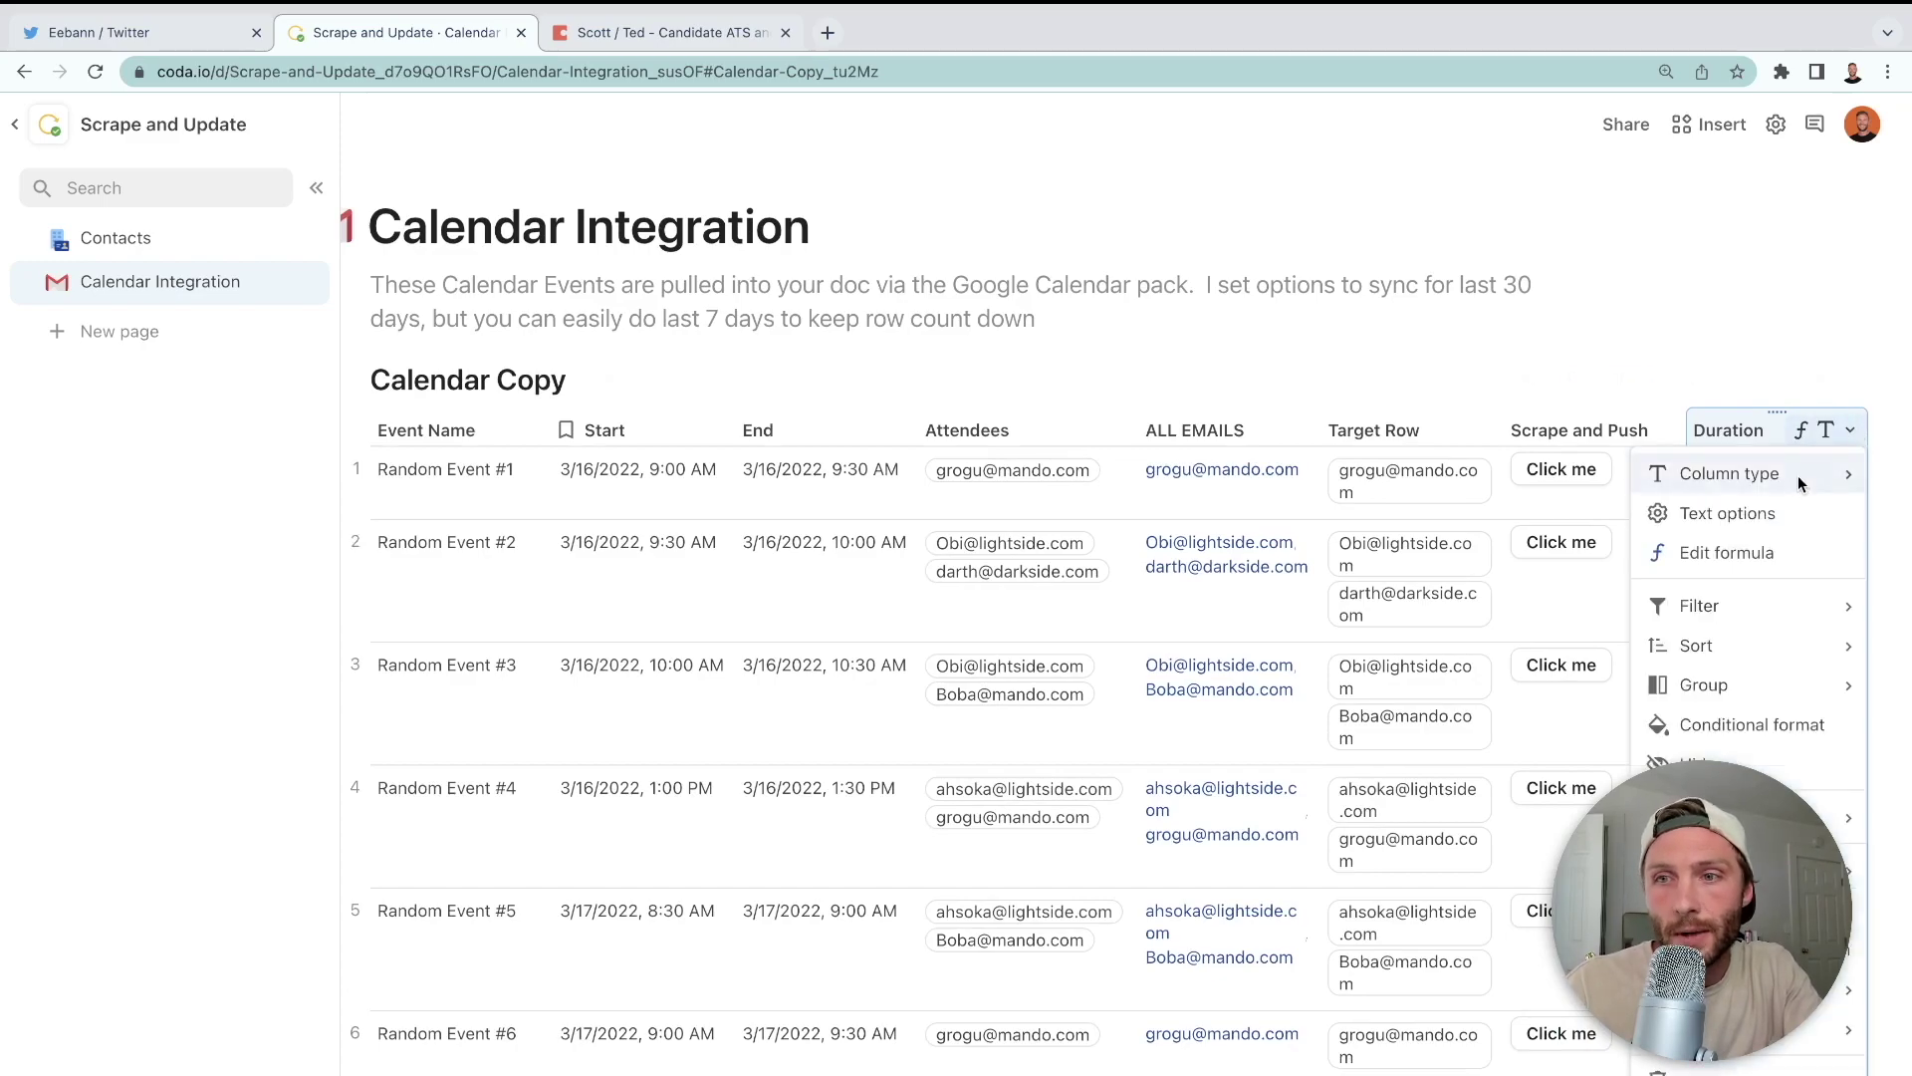
pyautogui.moveTo(1800, 483)
pyautogui.moveTo(1520, 687)
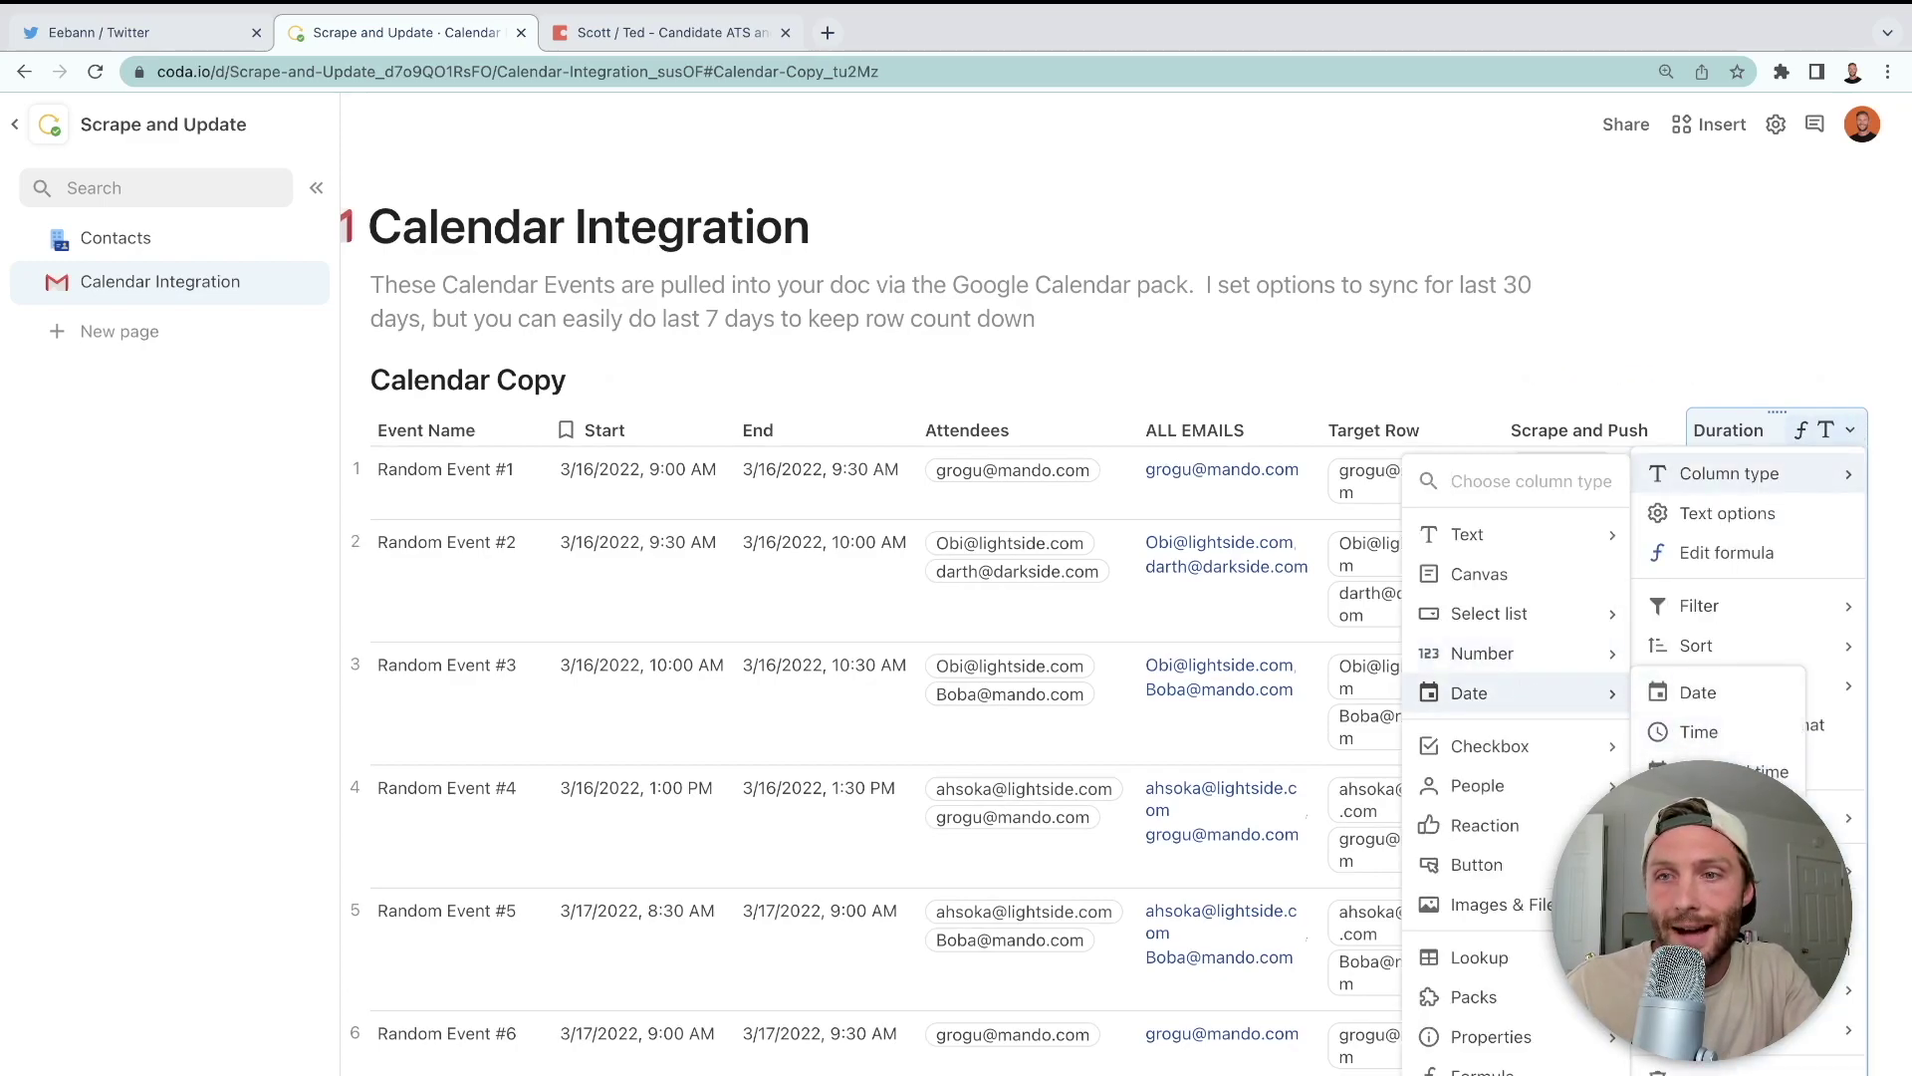
pyautogui.click(1703, 811)
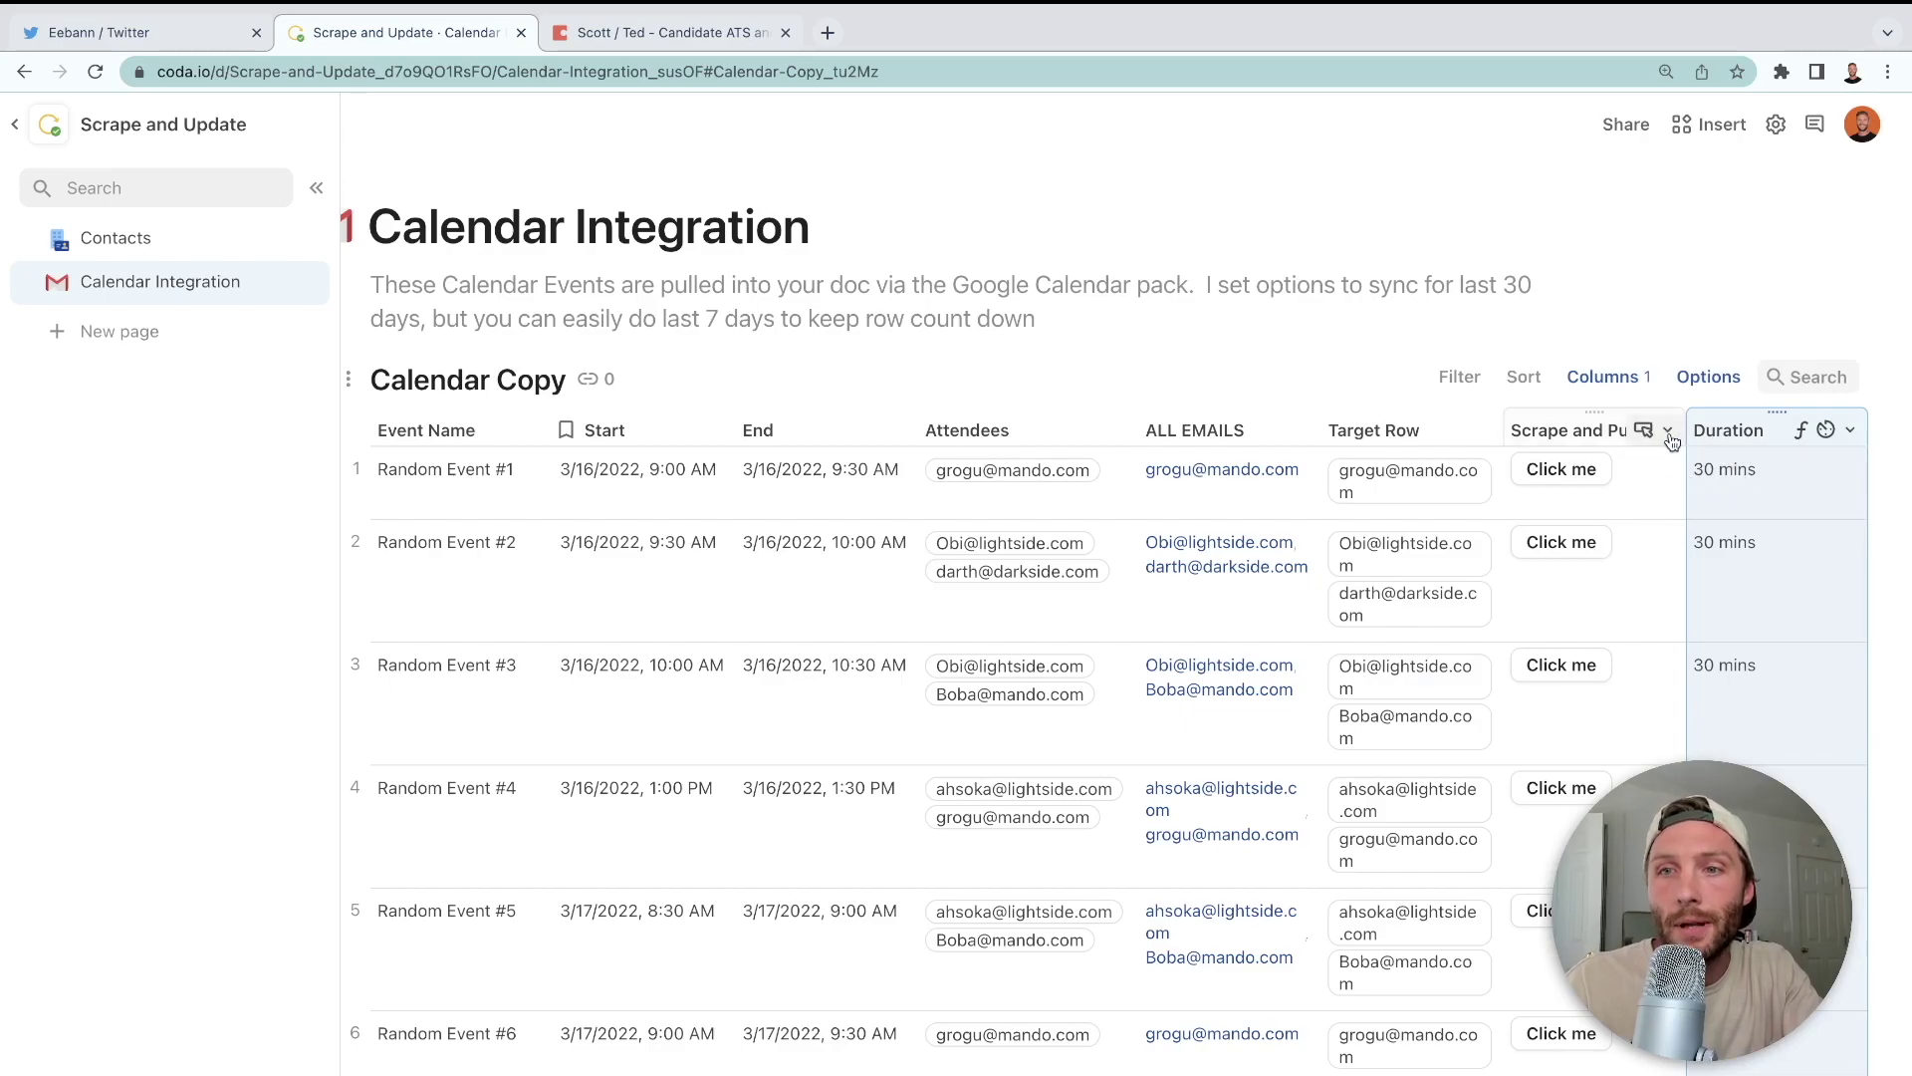
pyautogui.click(1667, 430)
# - Replace the empty third Format value with Duration in the Scrape and Push action formula
pyautogui.click(1691, 512)
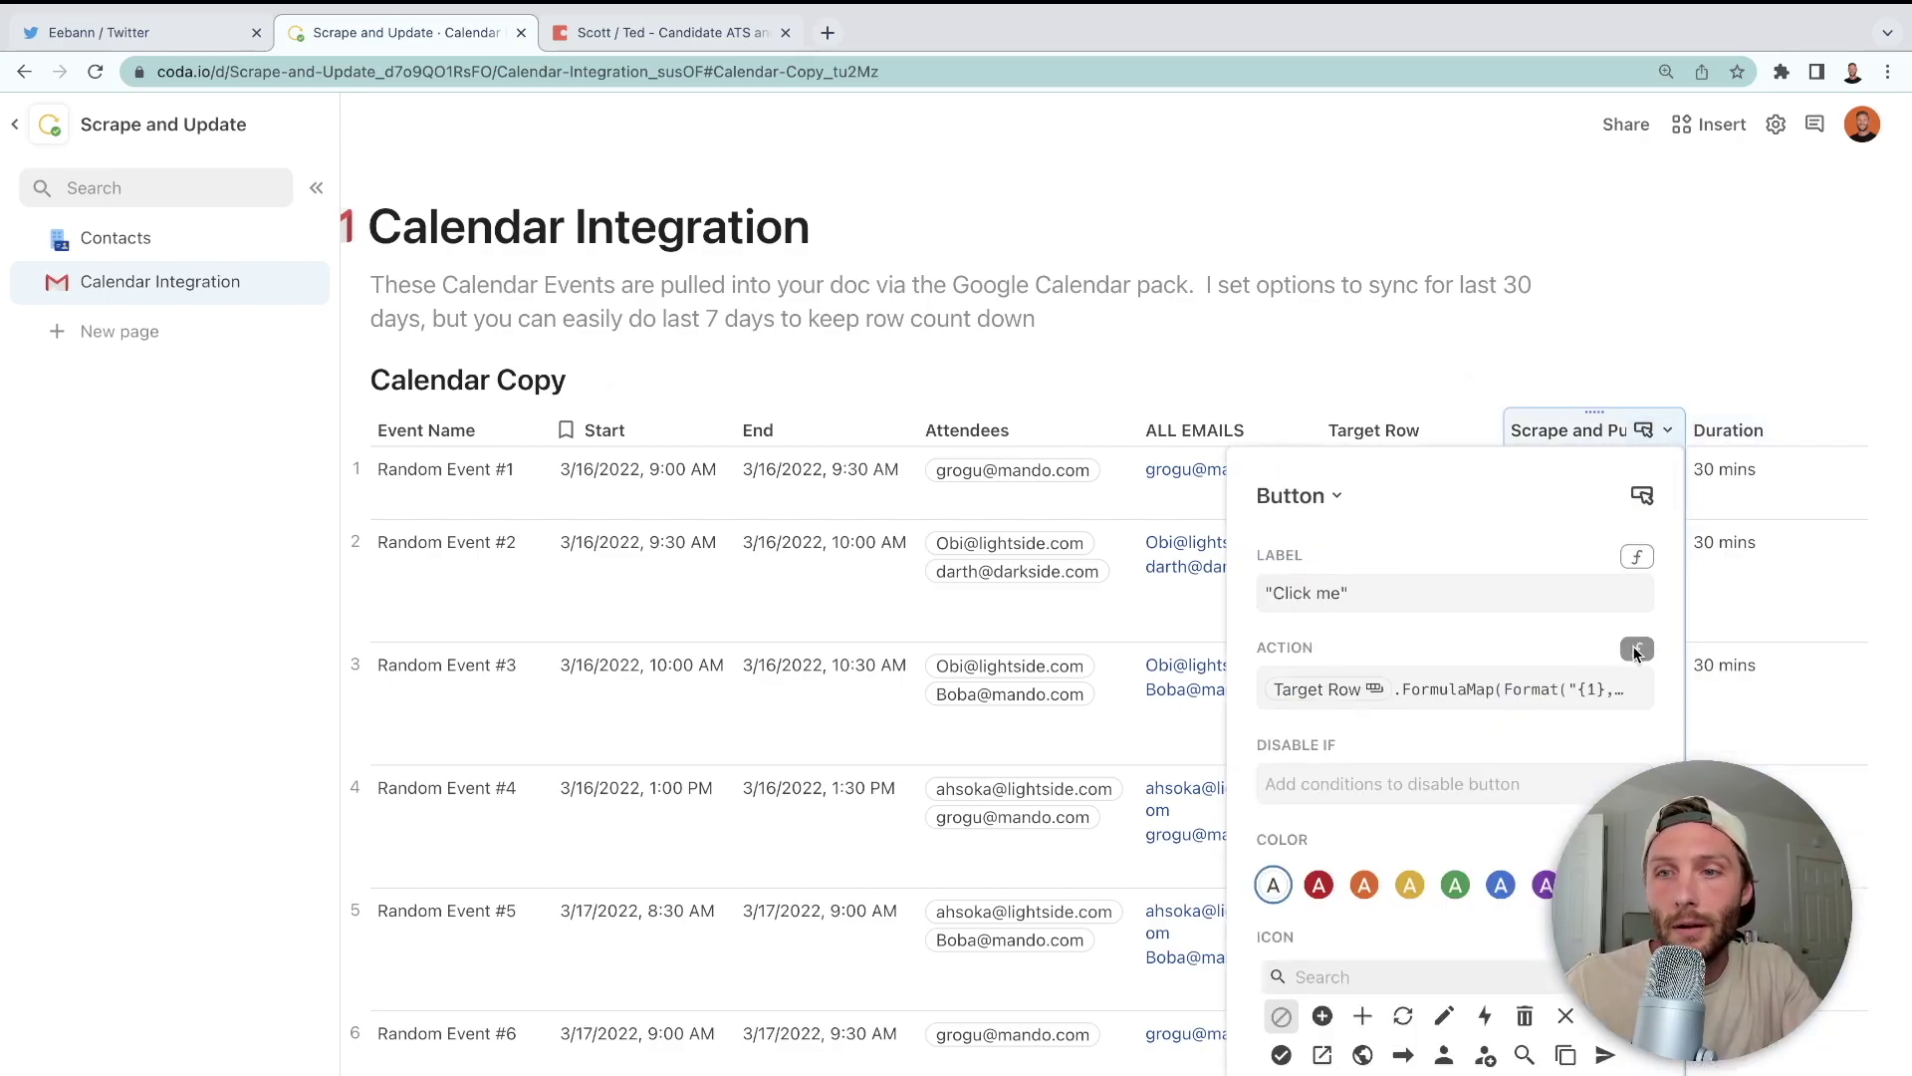
pyautogui.click(1586, 692)
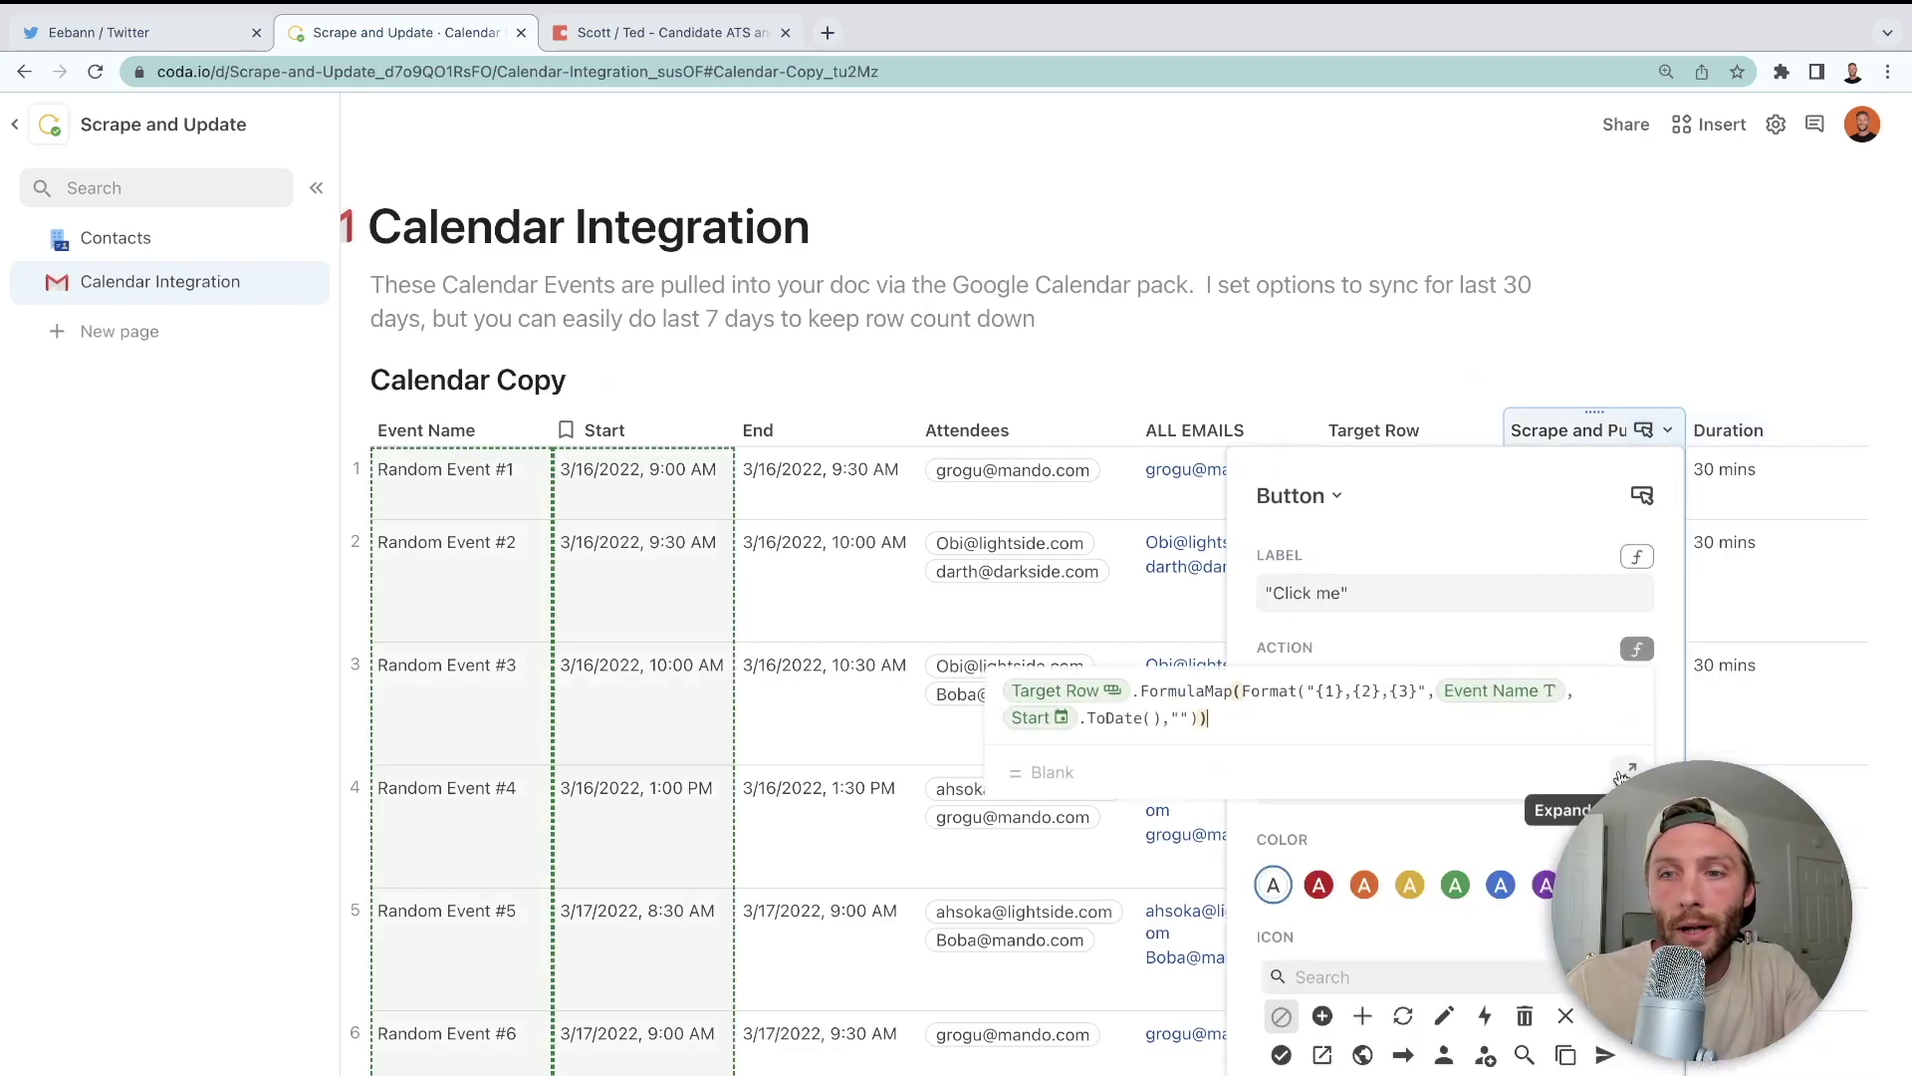
pyautogui.click(1623, 772)
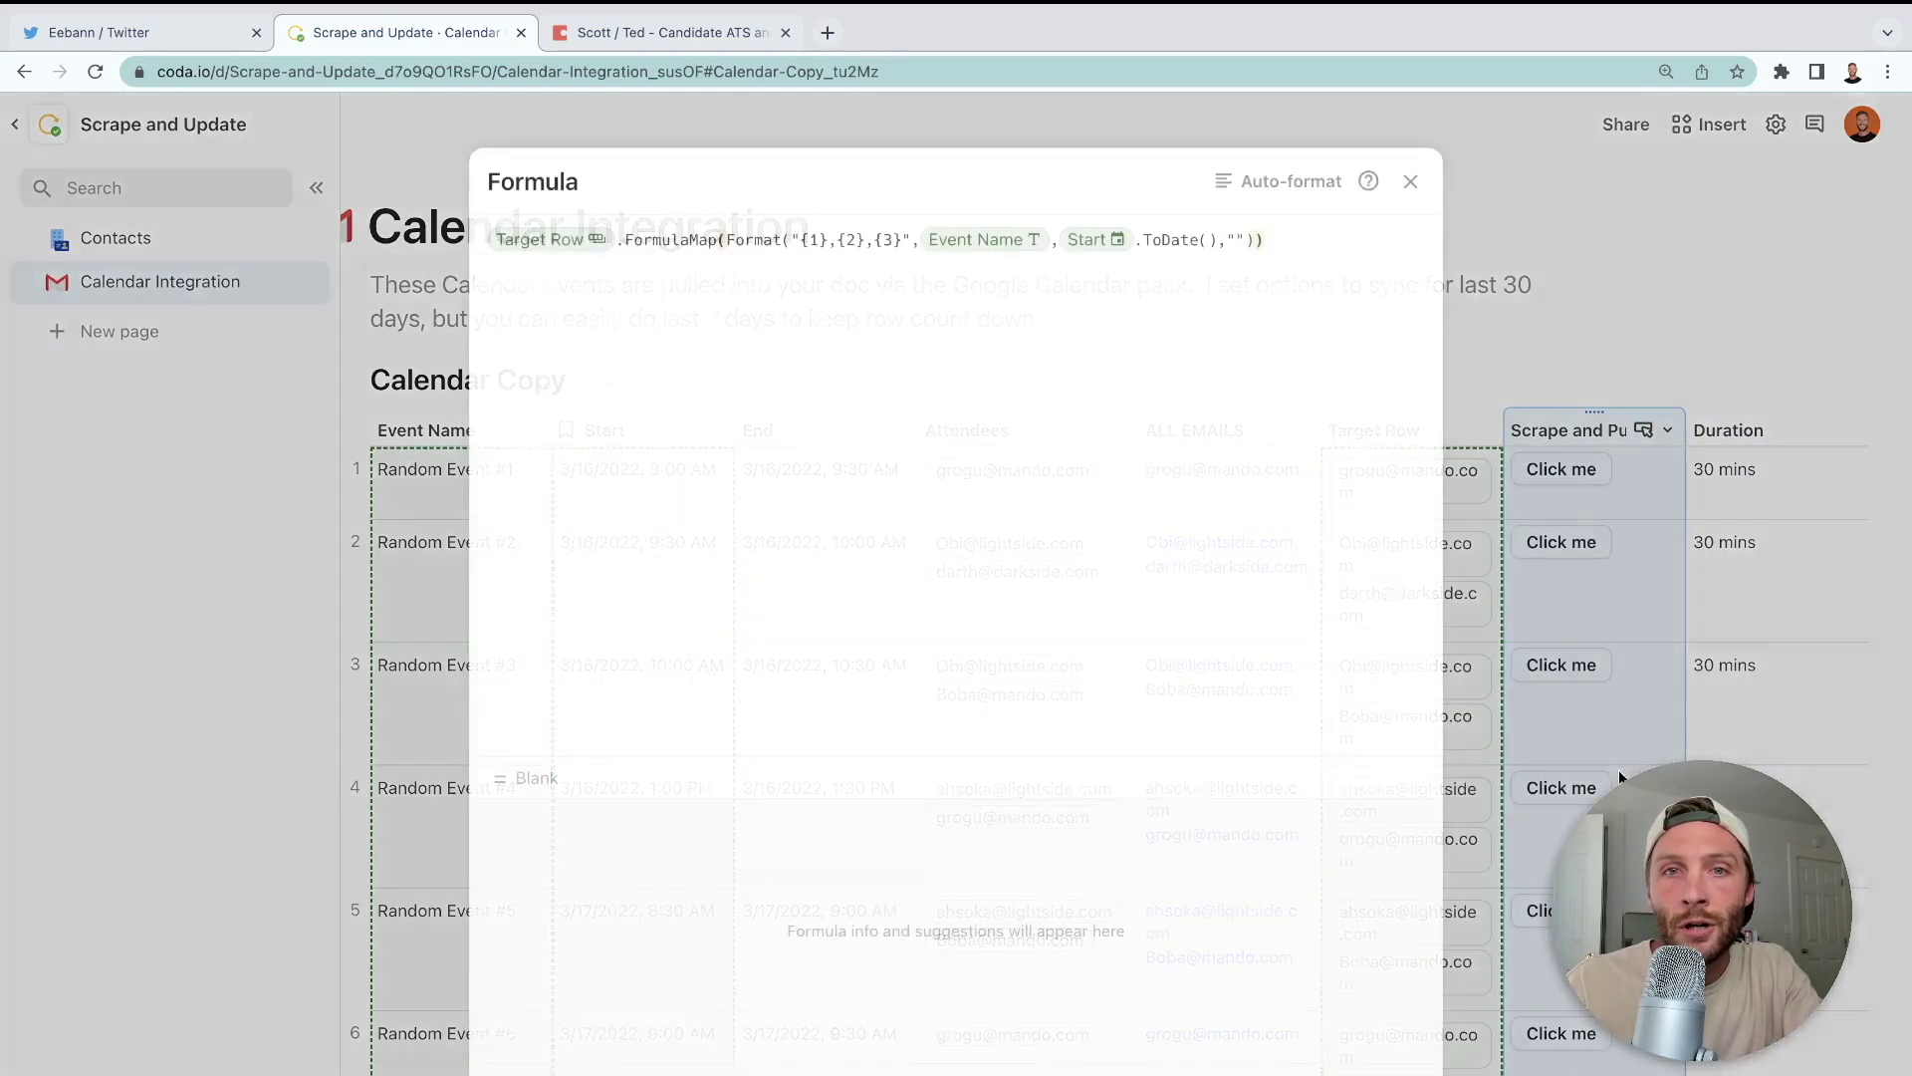
pyautogui.click(1241, 241)
pyautogui.press('BackSpace')
pyautogui.write('duration')
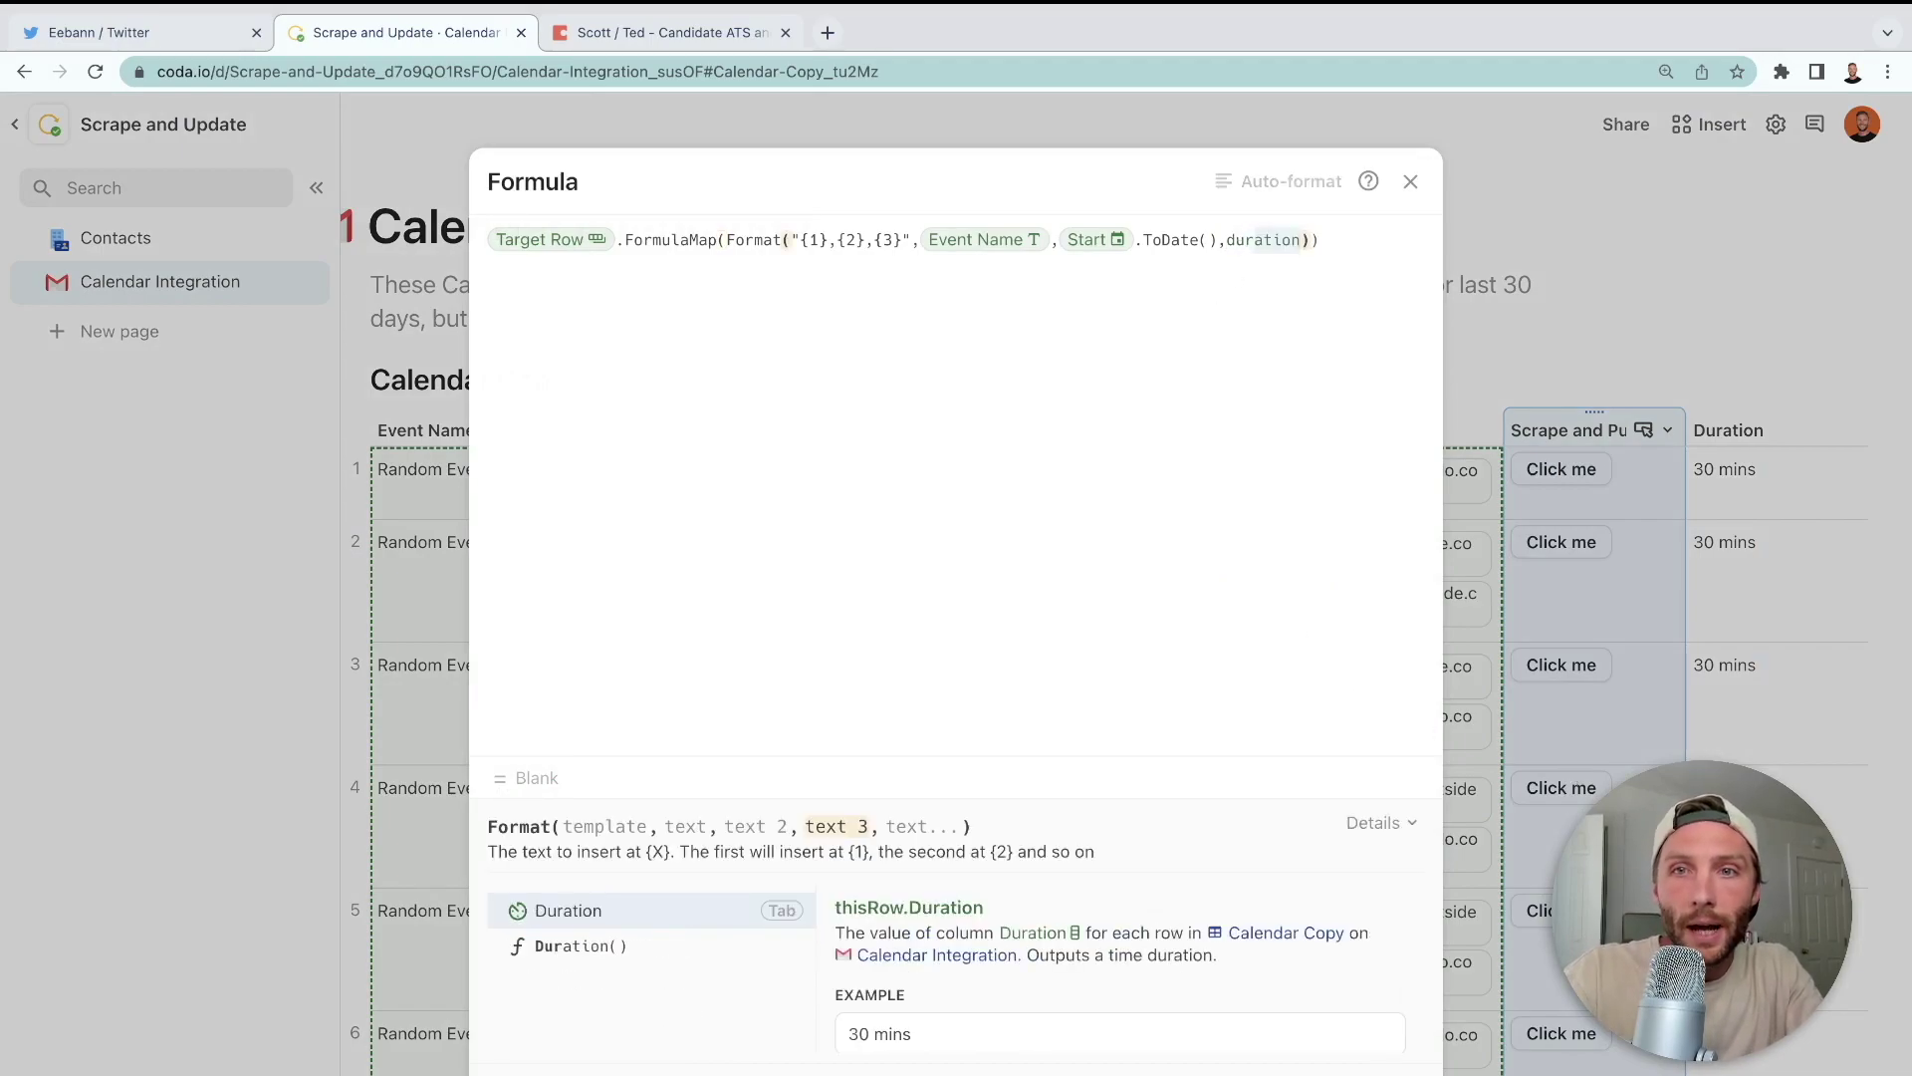
pyautogui.press('Tab')
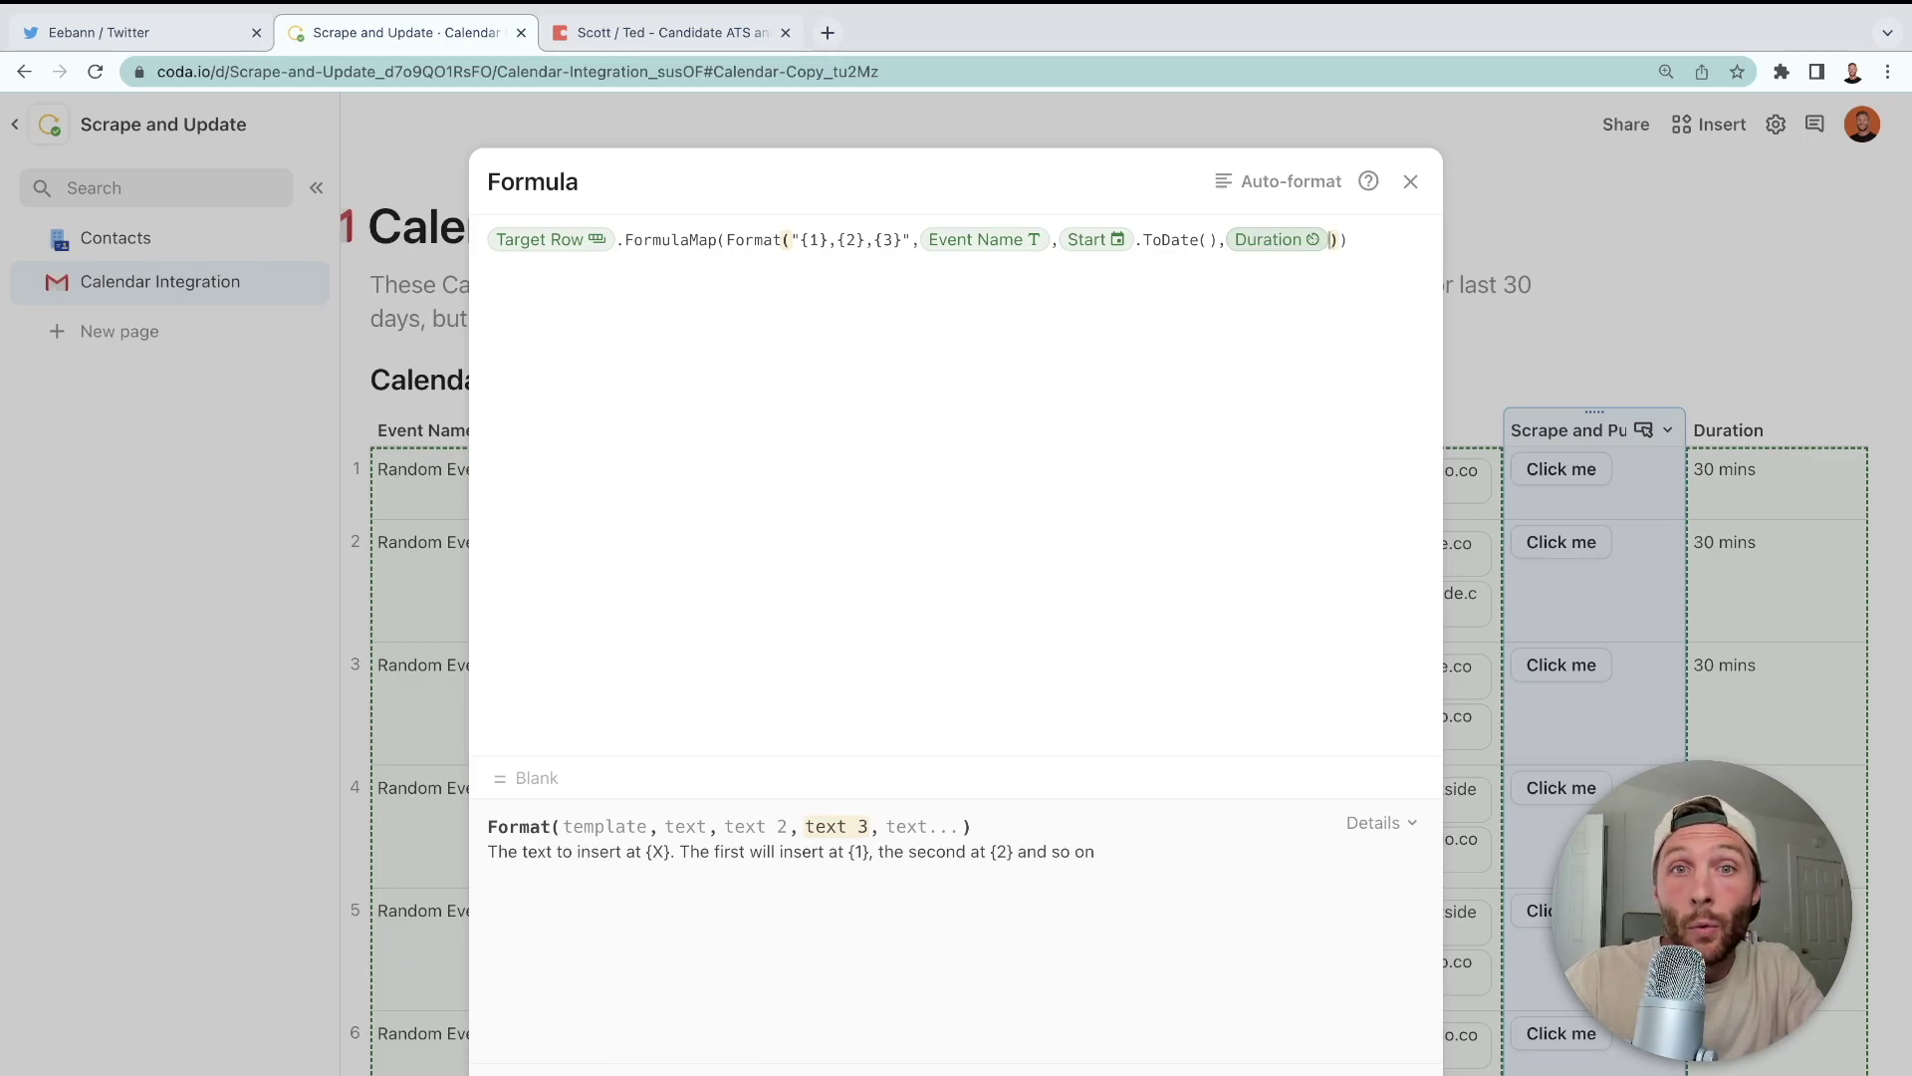
pyautogui.click(1342, 241)
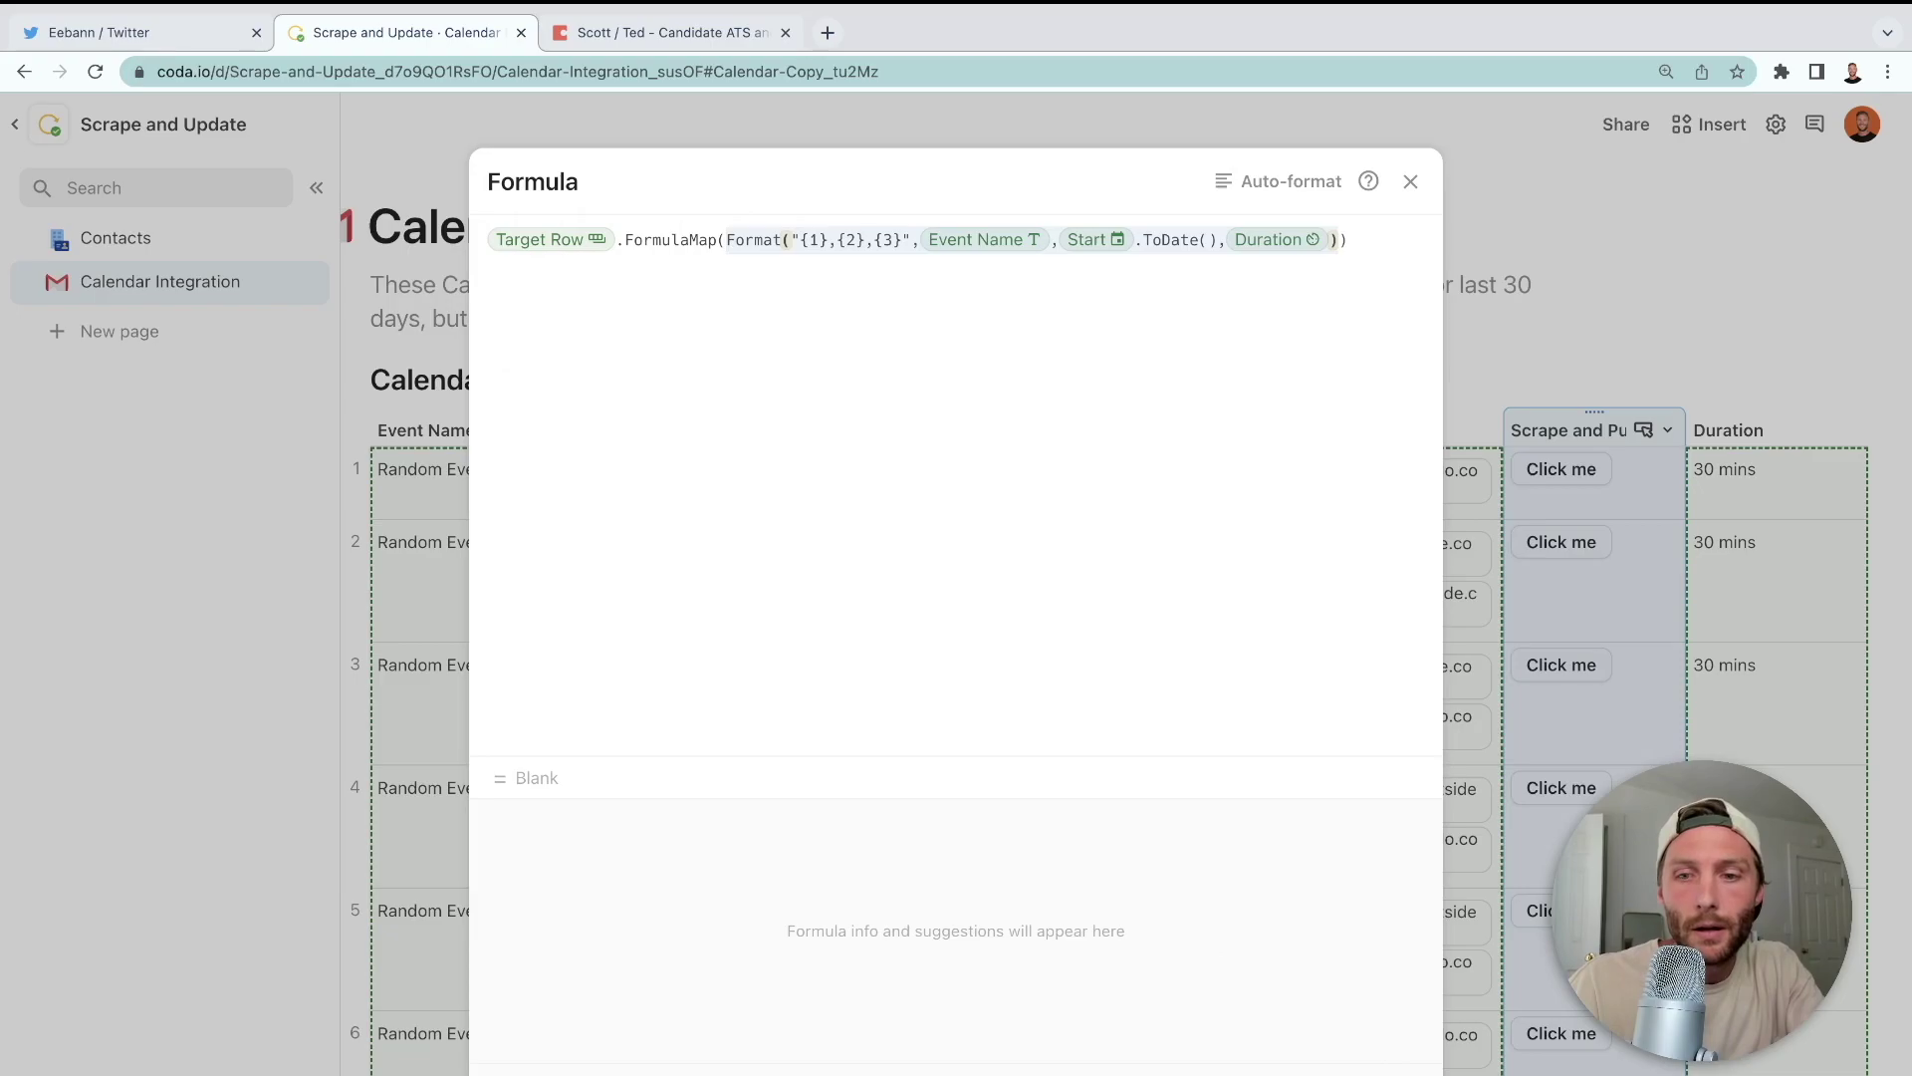
pyautogui.click(1545, 762)
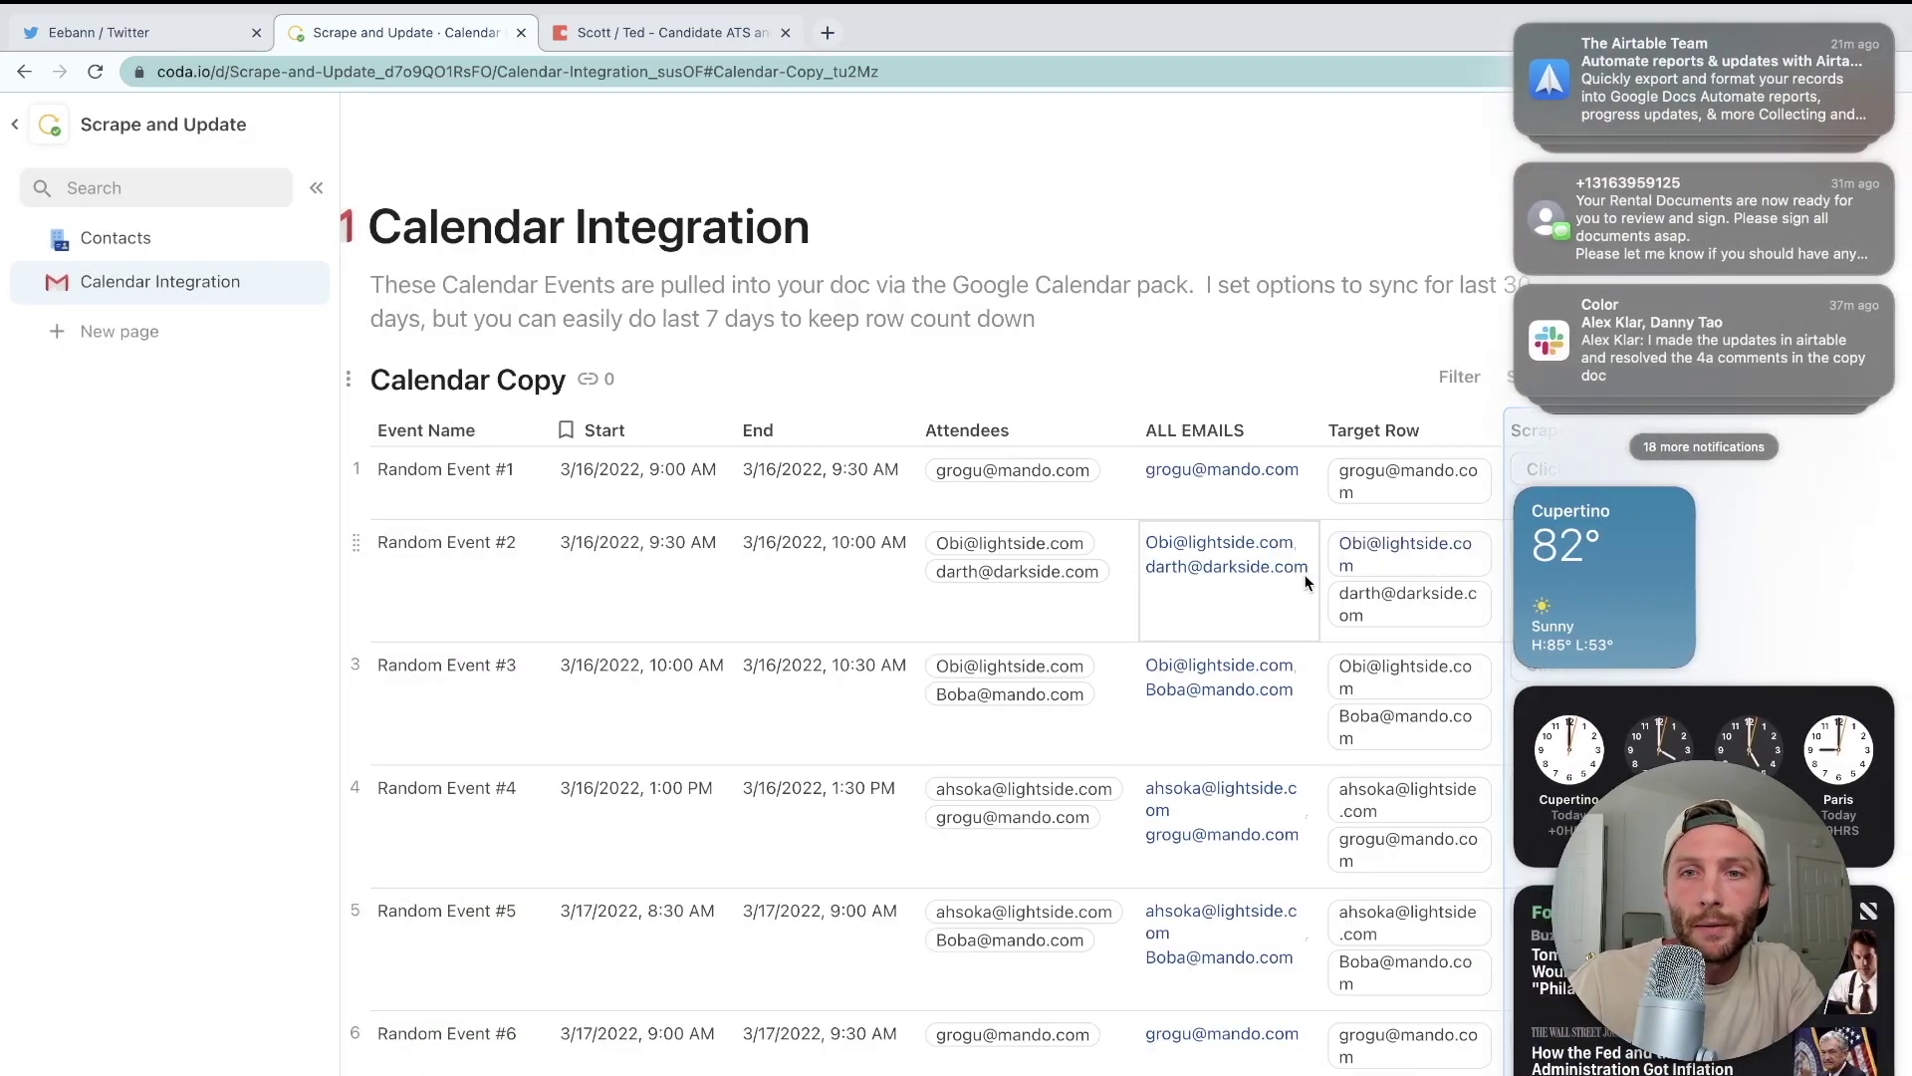
# - Add a new column at the end of Calendar Copy with the pasted Format(...) formula
pyautogui.click(1308, 583)
pyautogui.hscroll(3, 1430, 578)
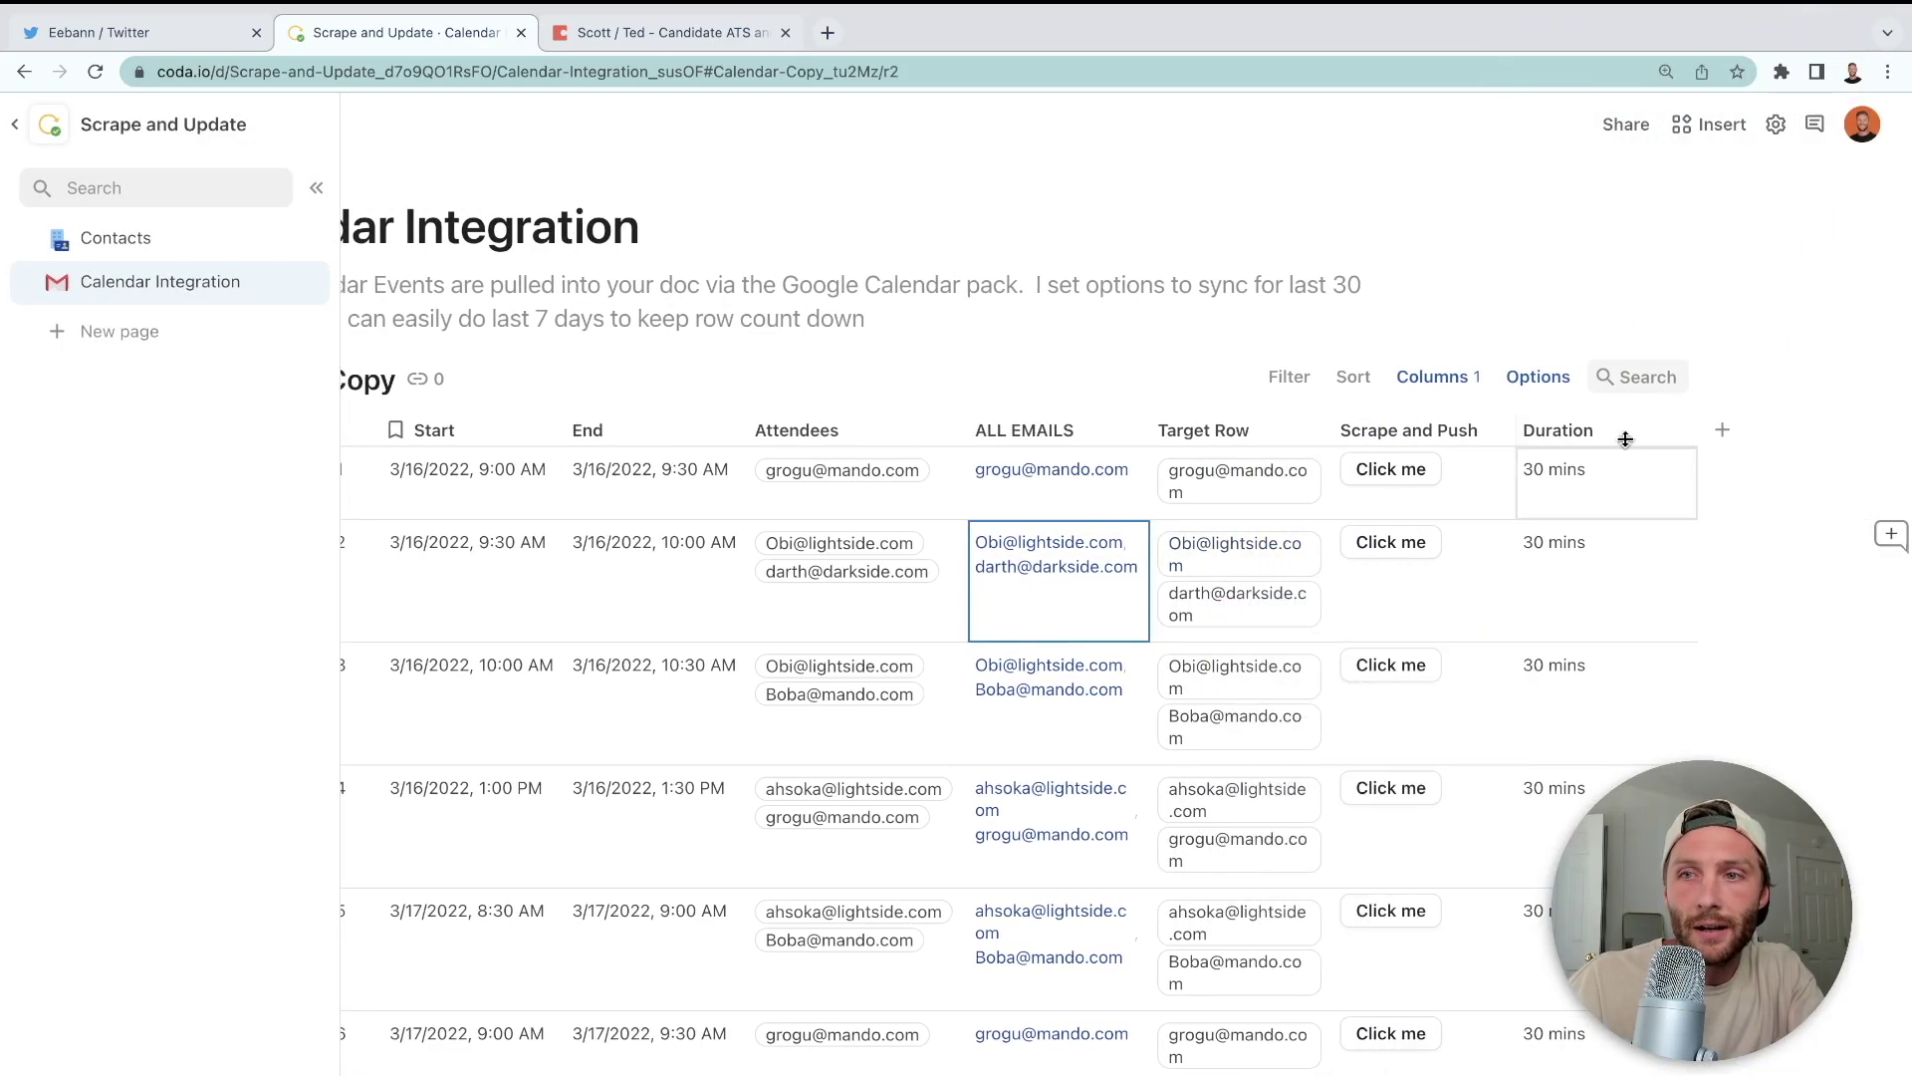
pyautogui.click(1722, 429)
pyautogui.press('Escape')
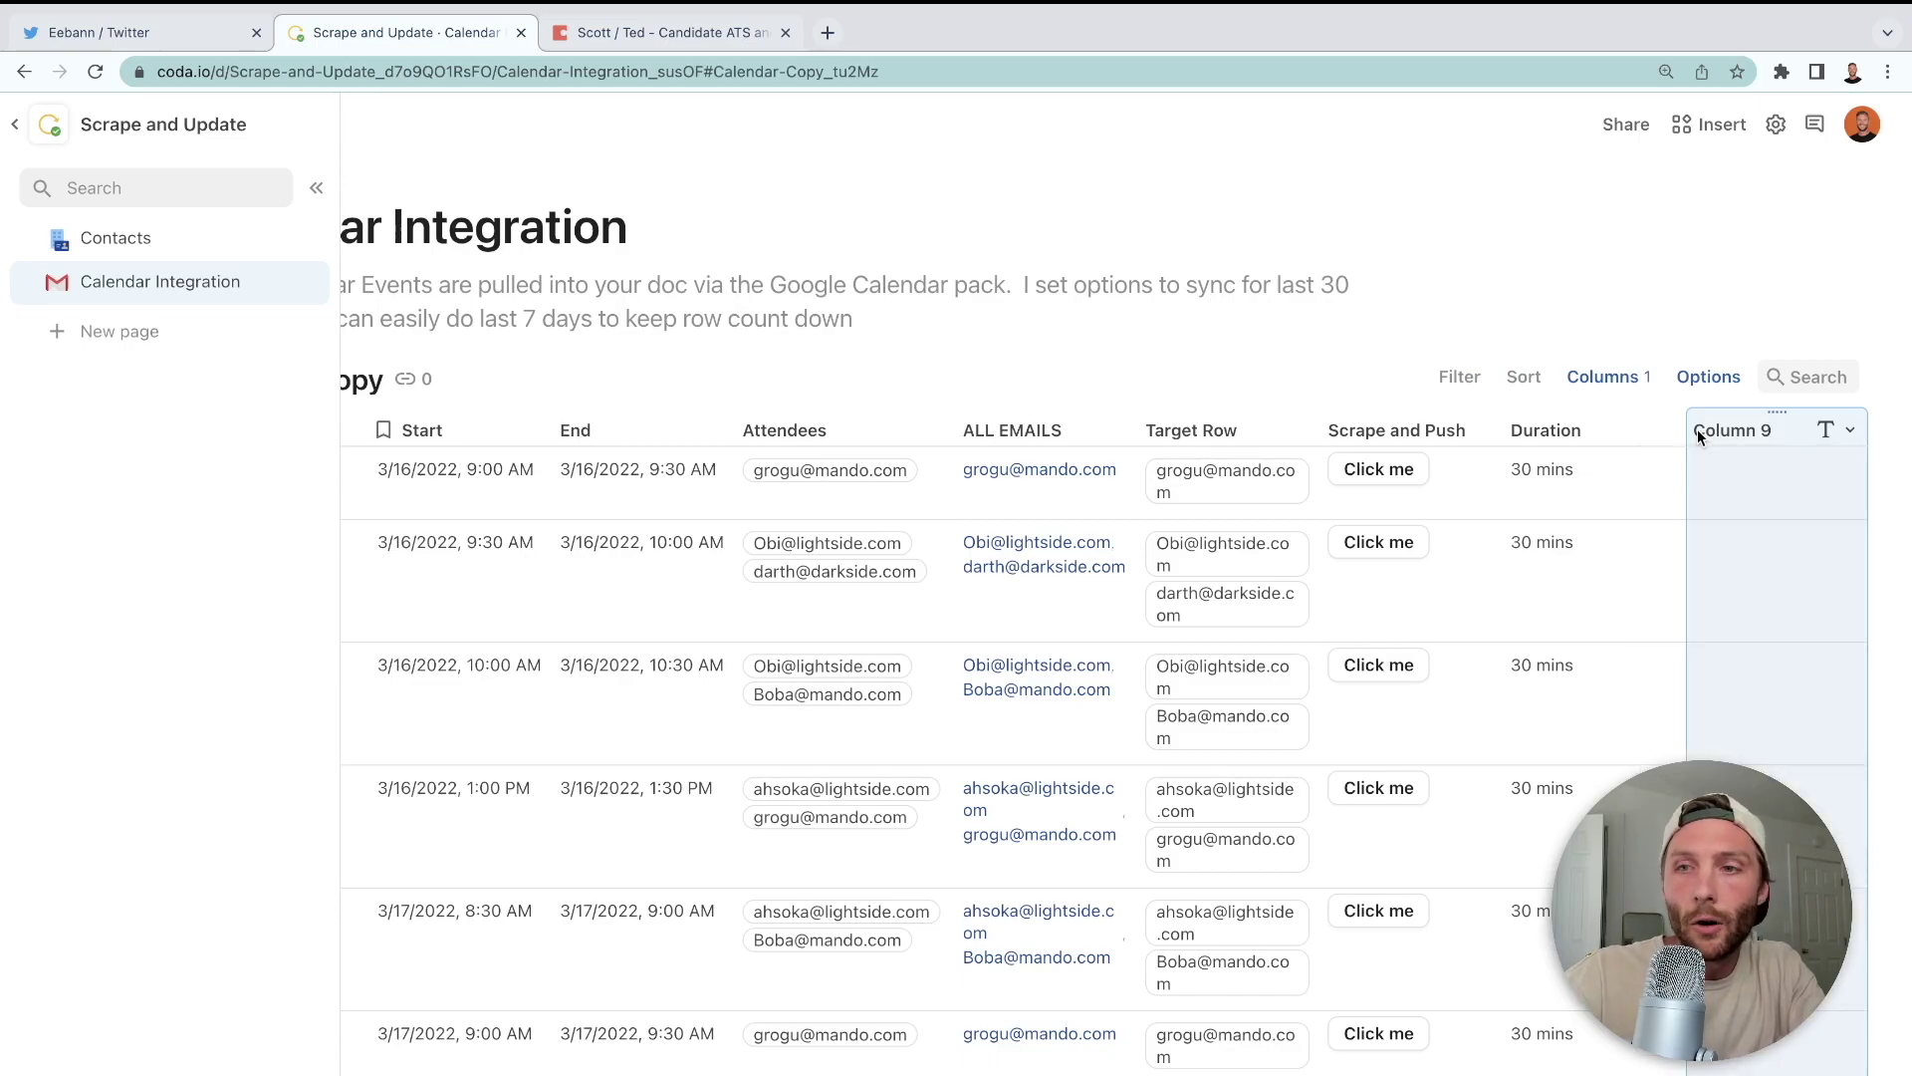
pyautogui.press('=')
pyautogui.write('Format("{1},{2},{3}",Event Name,Start.ToDate(),Duration)')
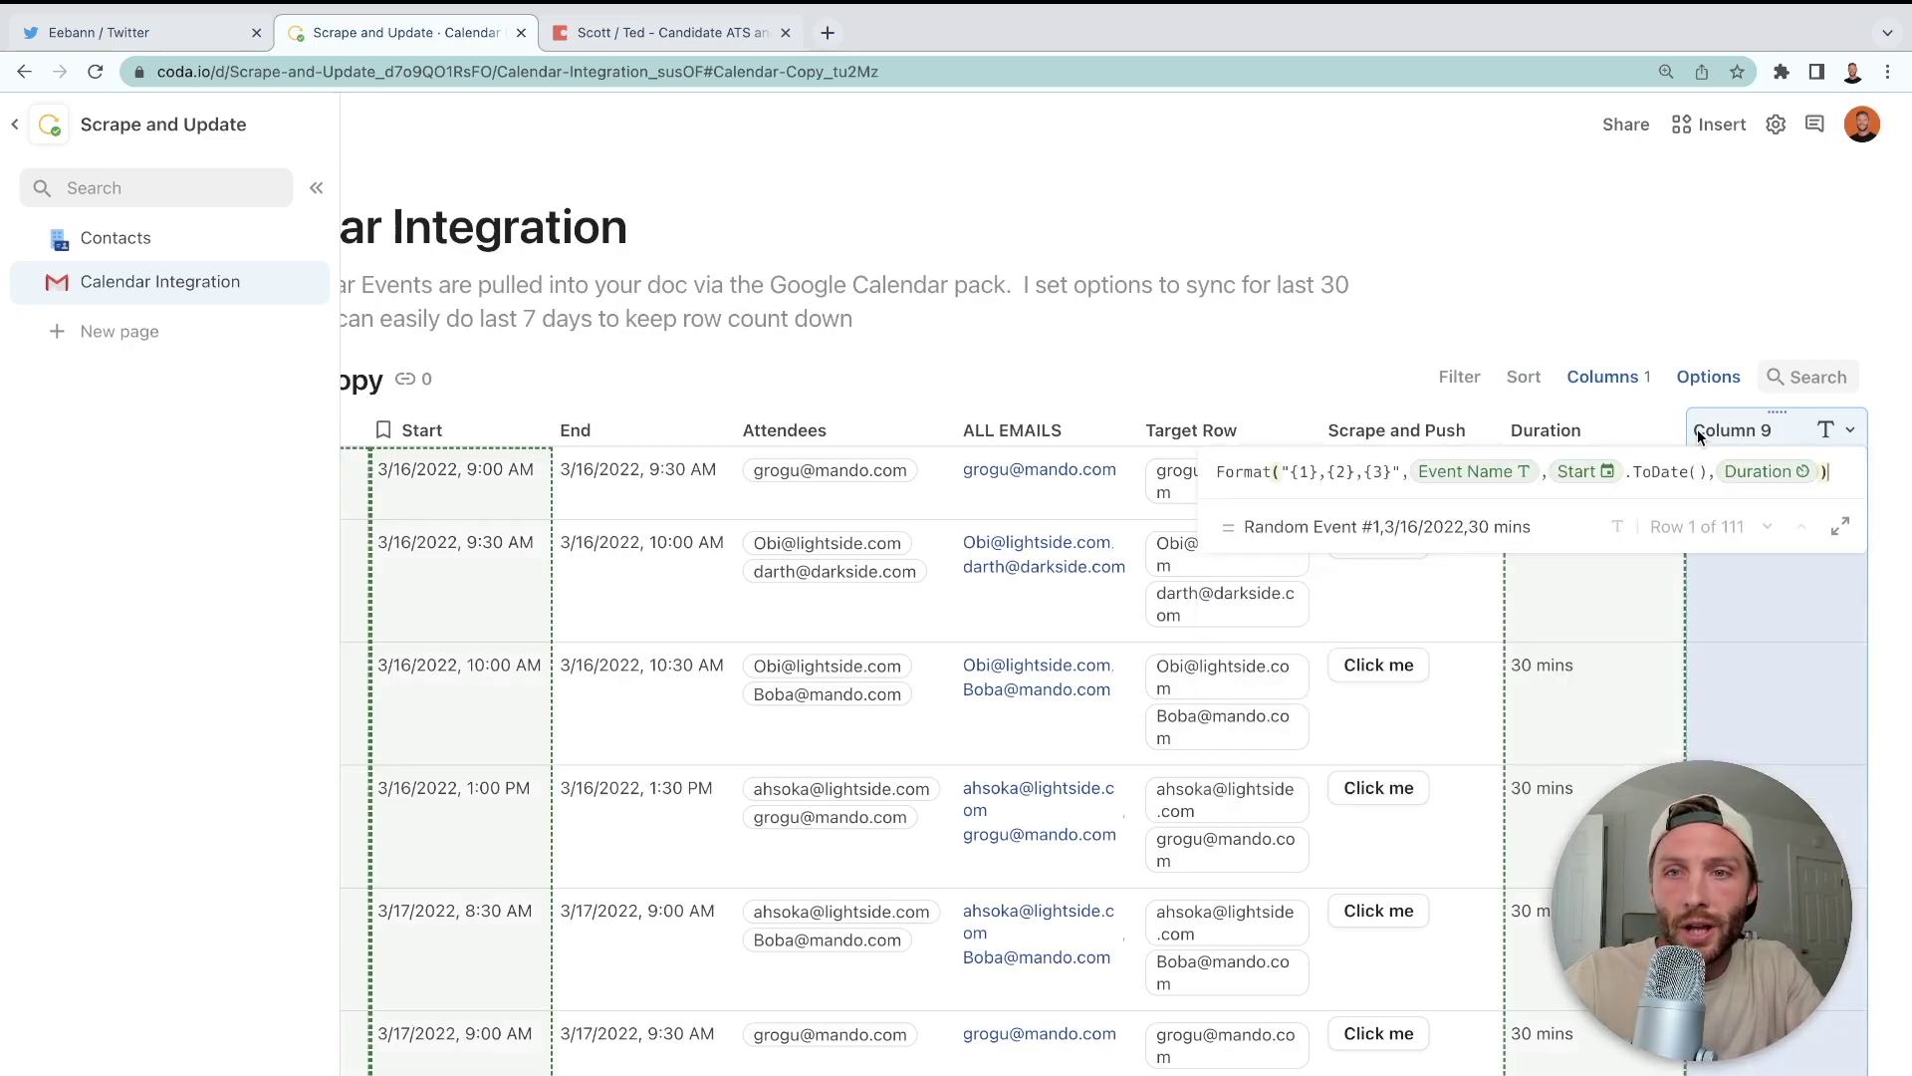
pyautogui.press('Return')
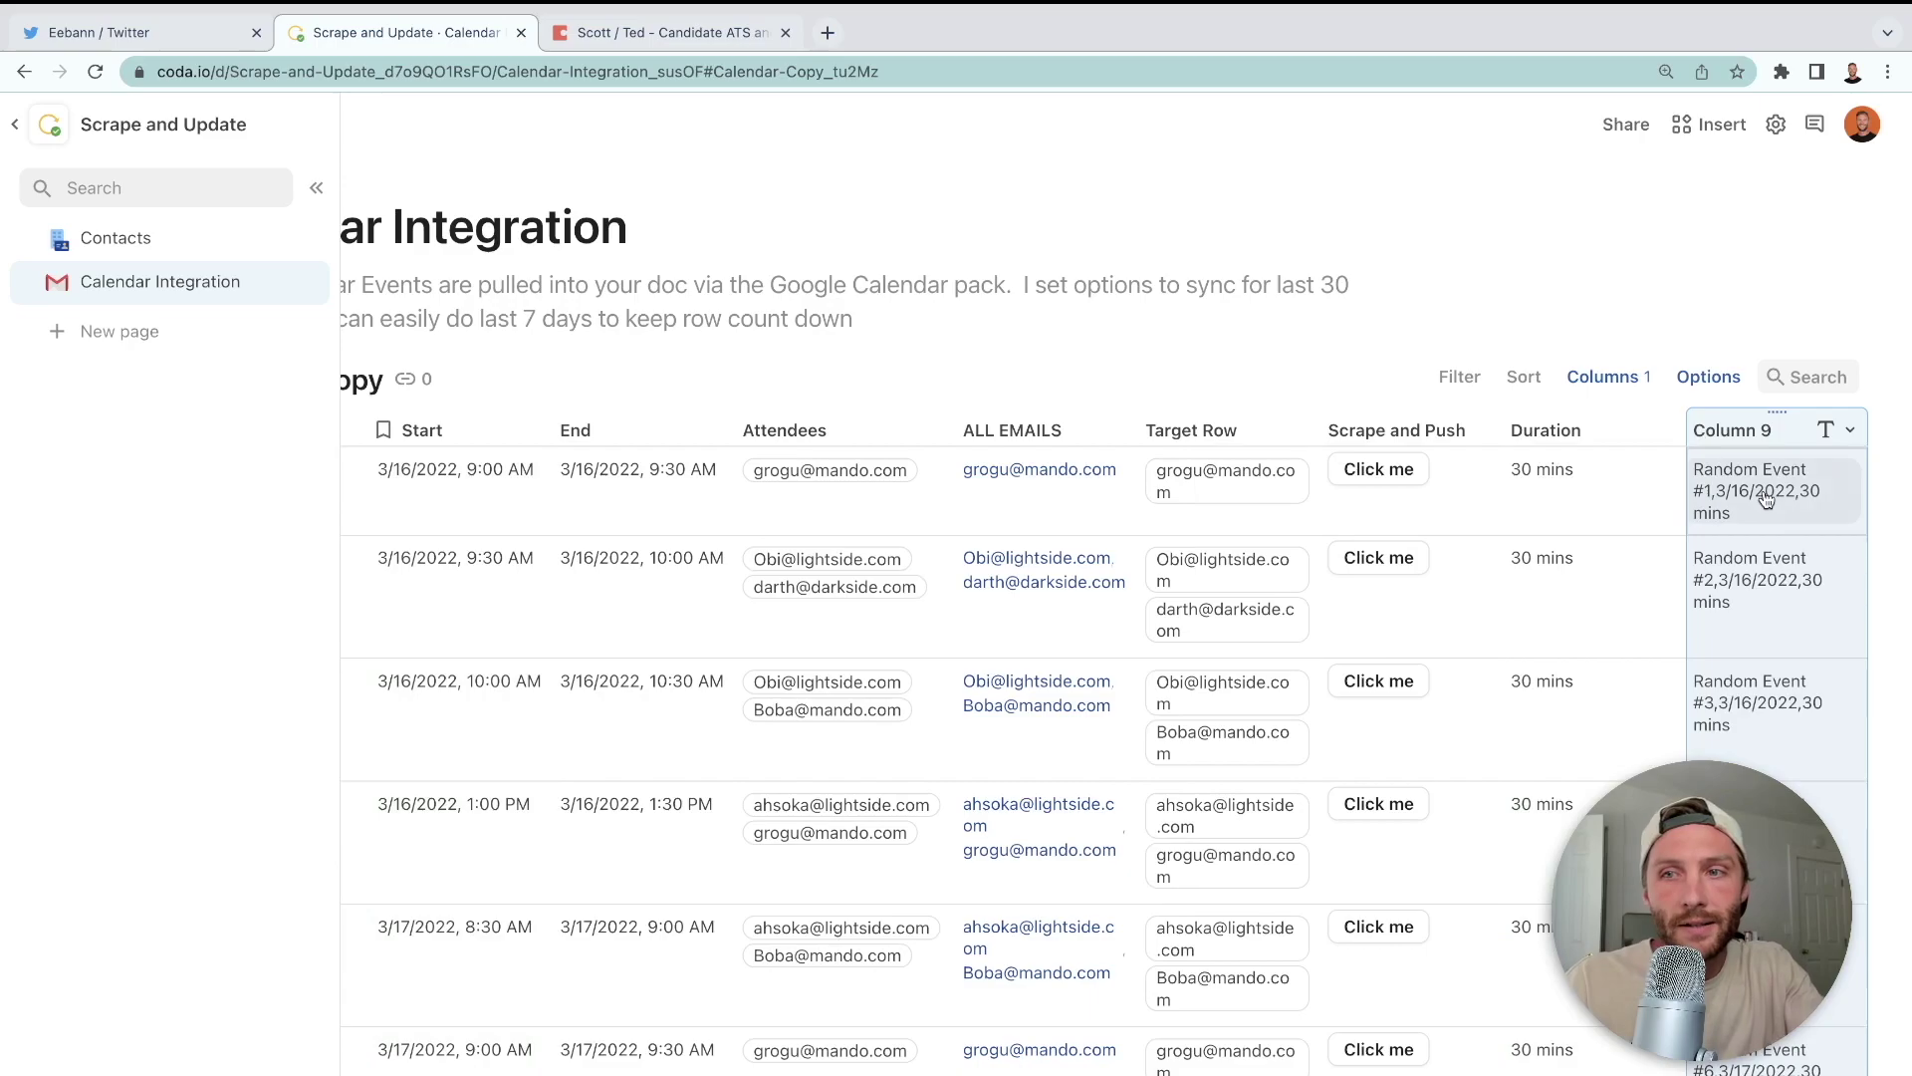
# - Name the column 'Output will look like' and widen it to fit one line
pyautogui.hscroll(3, 1693, 498)
pyautogui.doubleClick(1574, 431)
pyautogui.write('Output will')
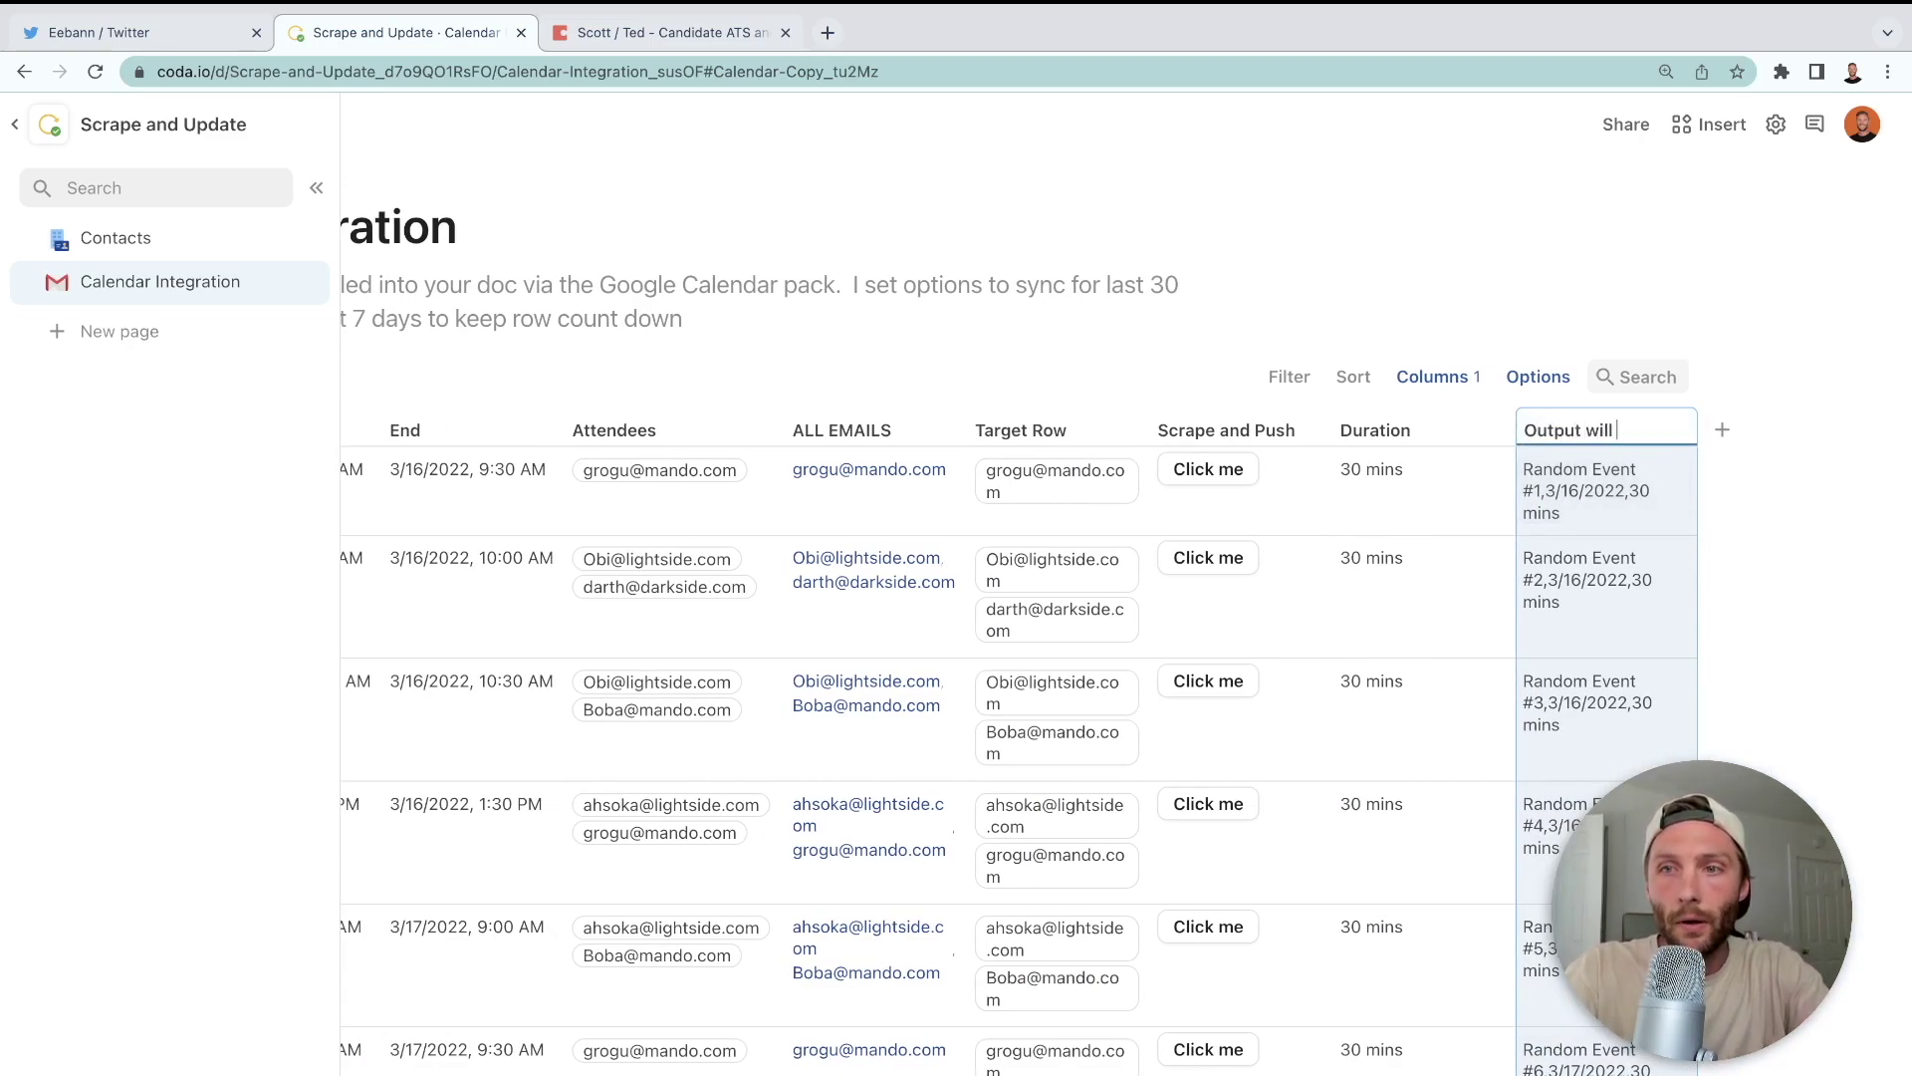
pyautogui.write(' look like')
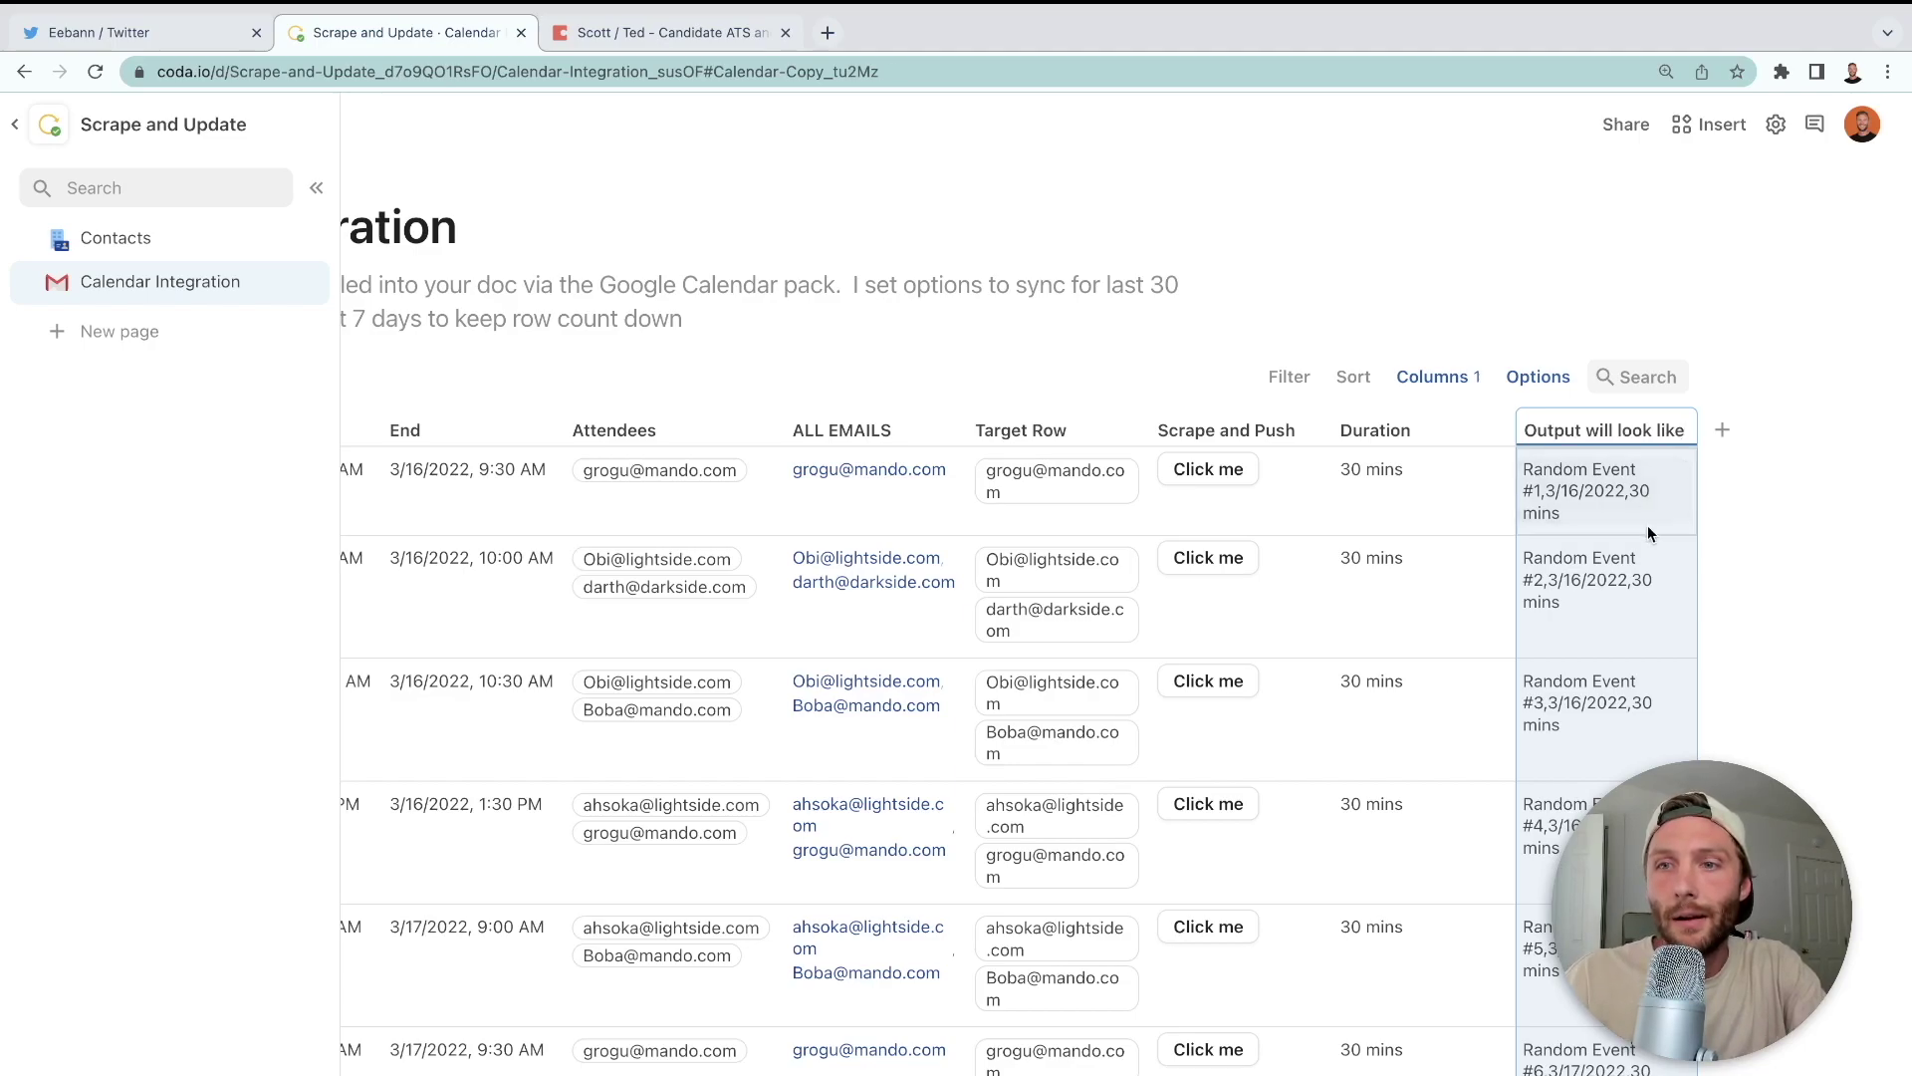
pyautogui.click(1647, 524)
pyautogui.moveTo(1693, 433); pyautogui.dragTo(1848, 433)
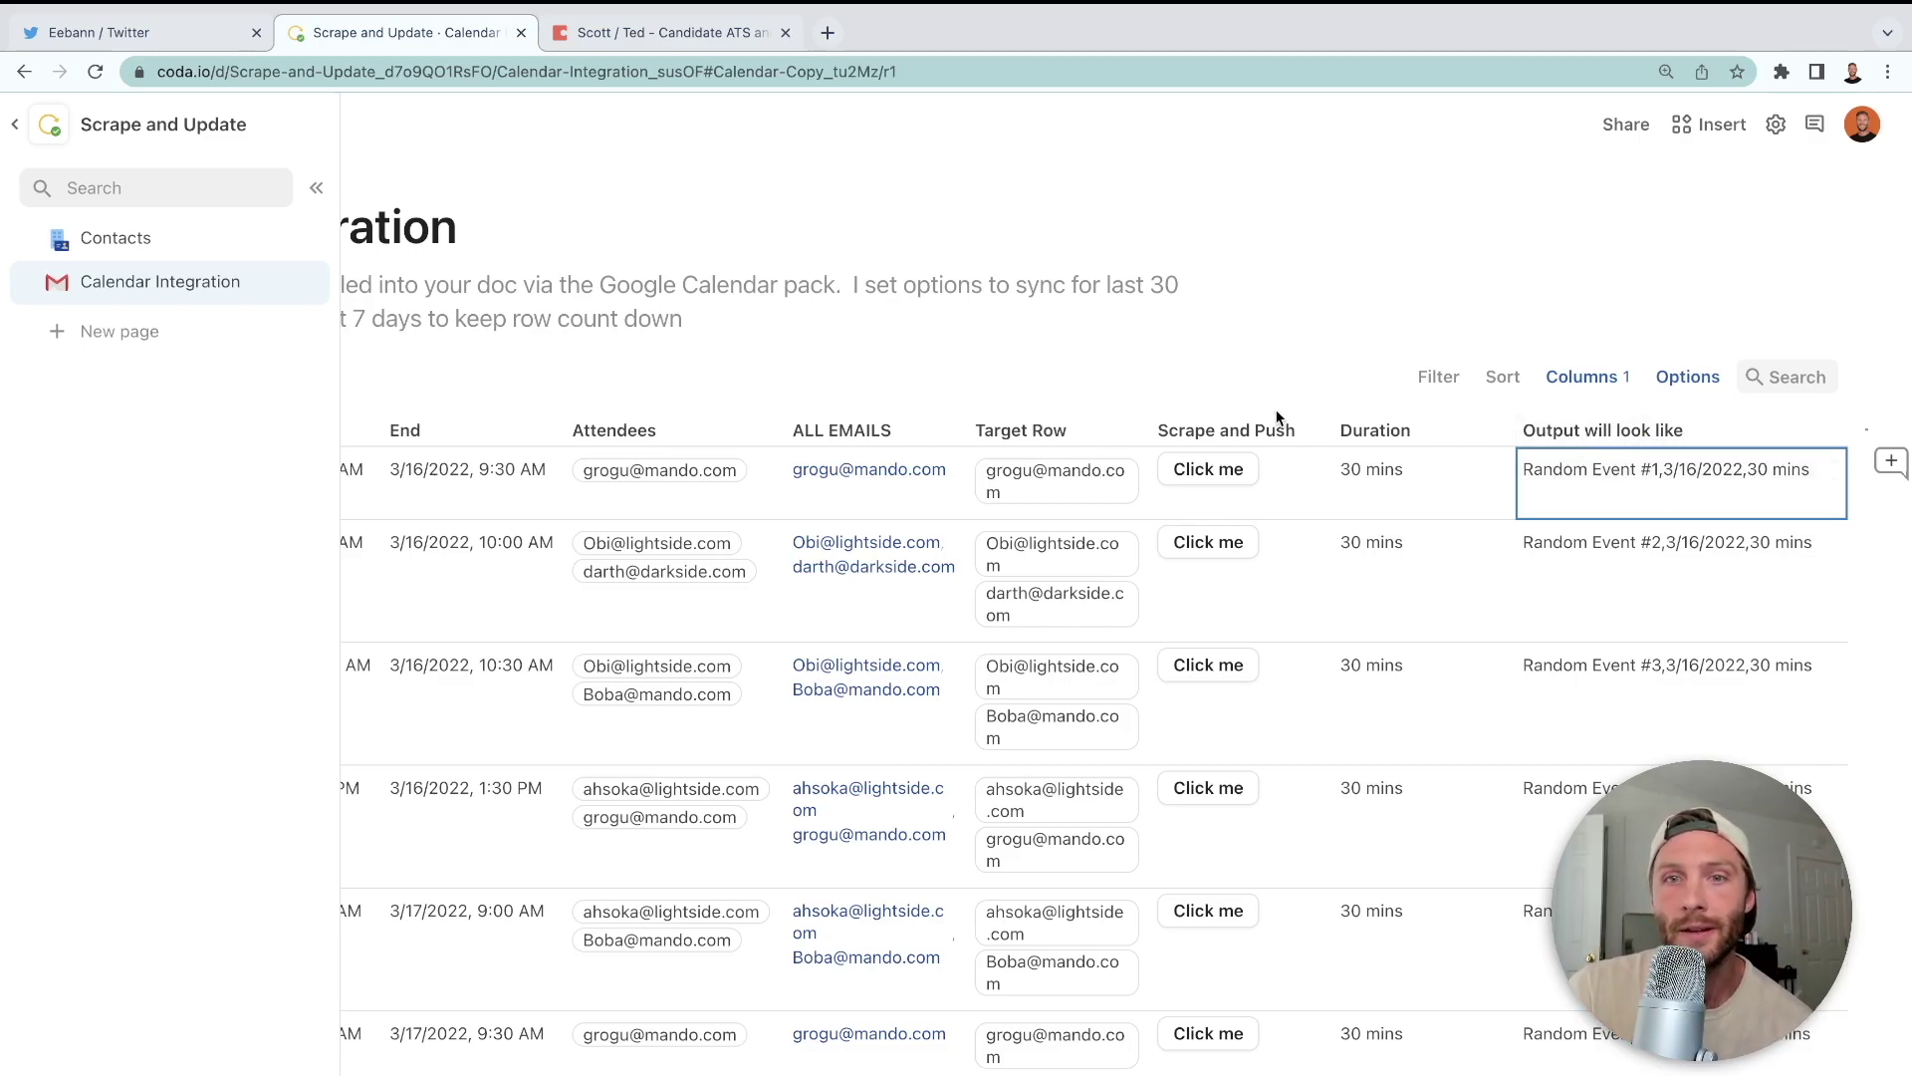
# - Check the output column's formula, then open the Scrape and Push action formula full size
pyautogui.click(1312, 431)
pyautogui.click(1388, 506)
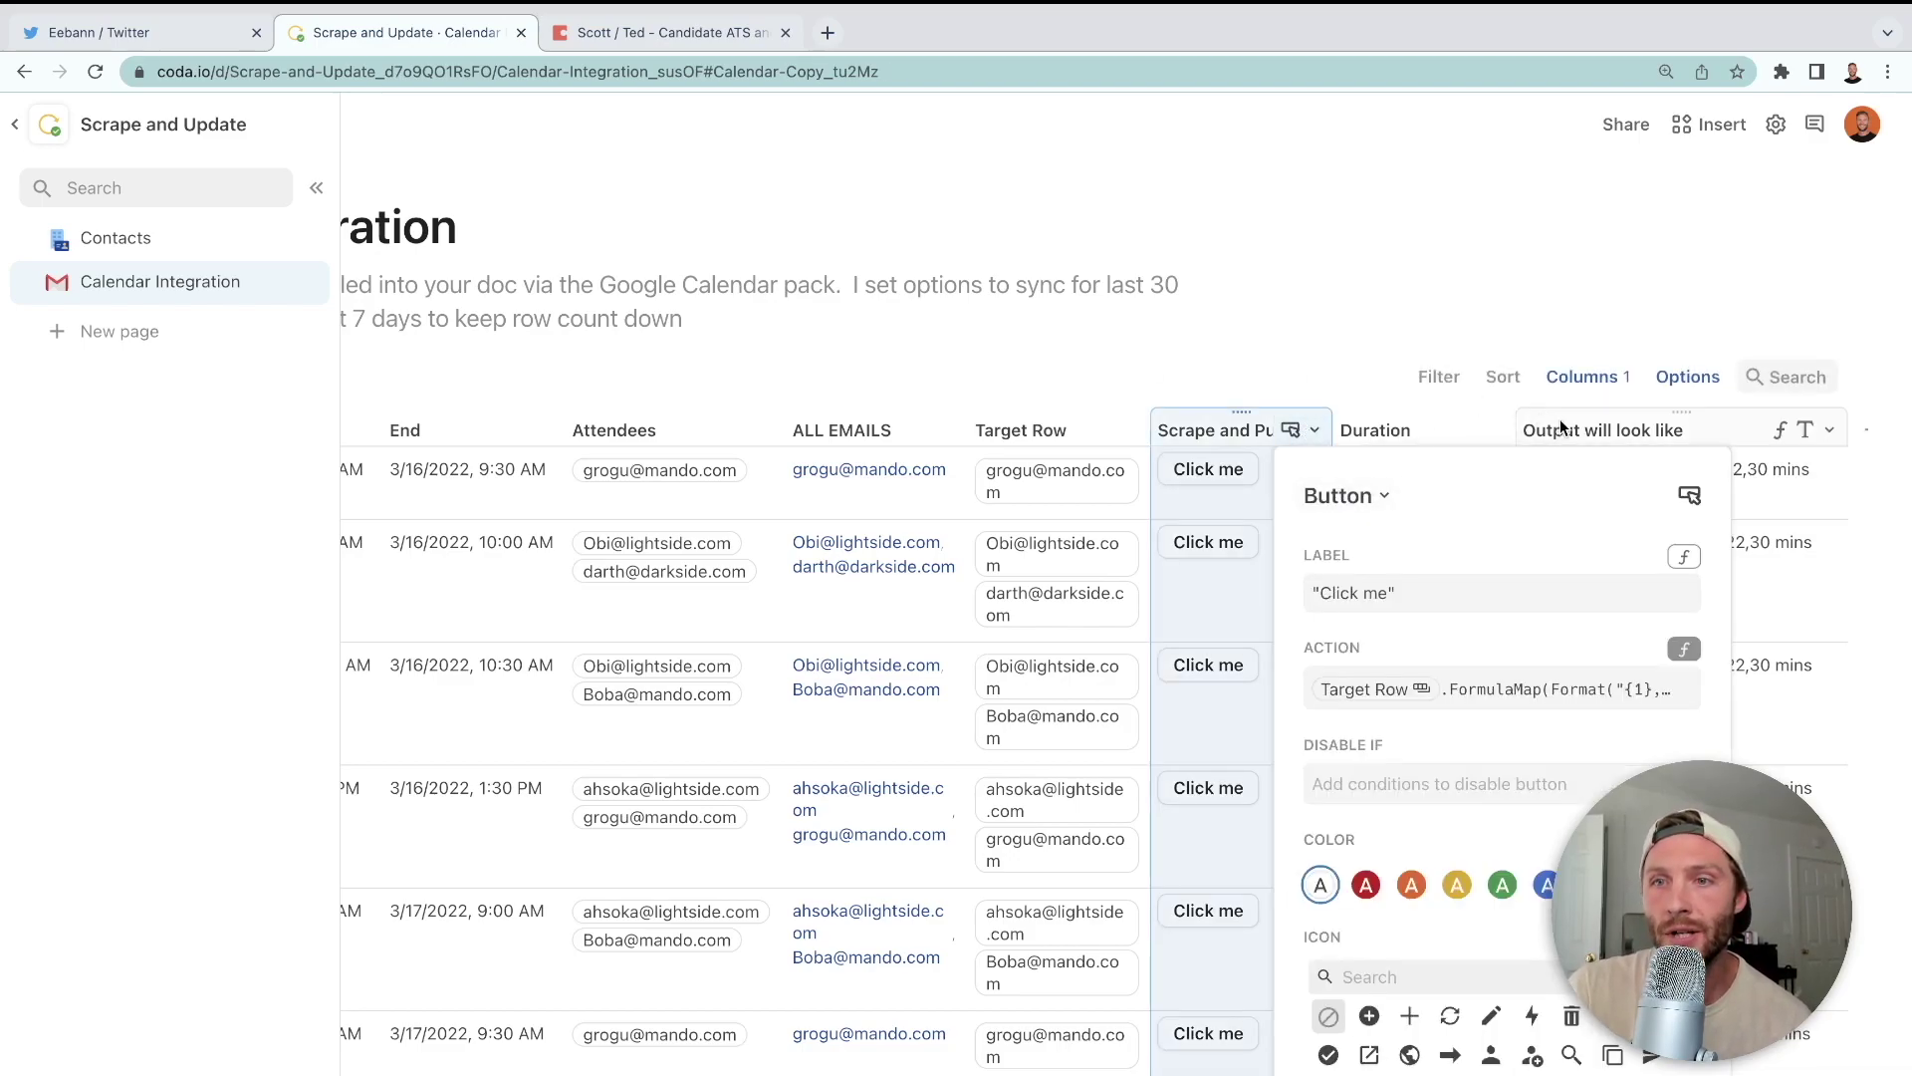
pyautogui.click(1591, 434)
pyautogui.press('Return')
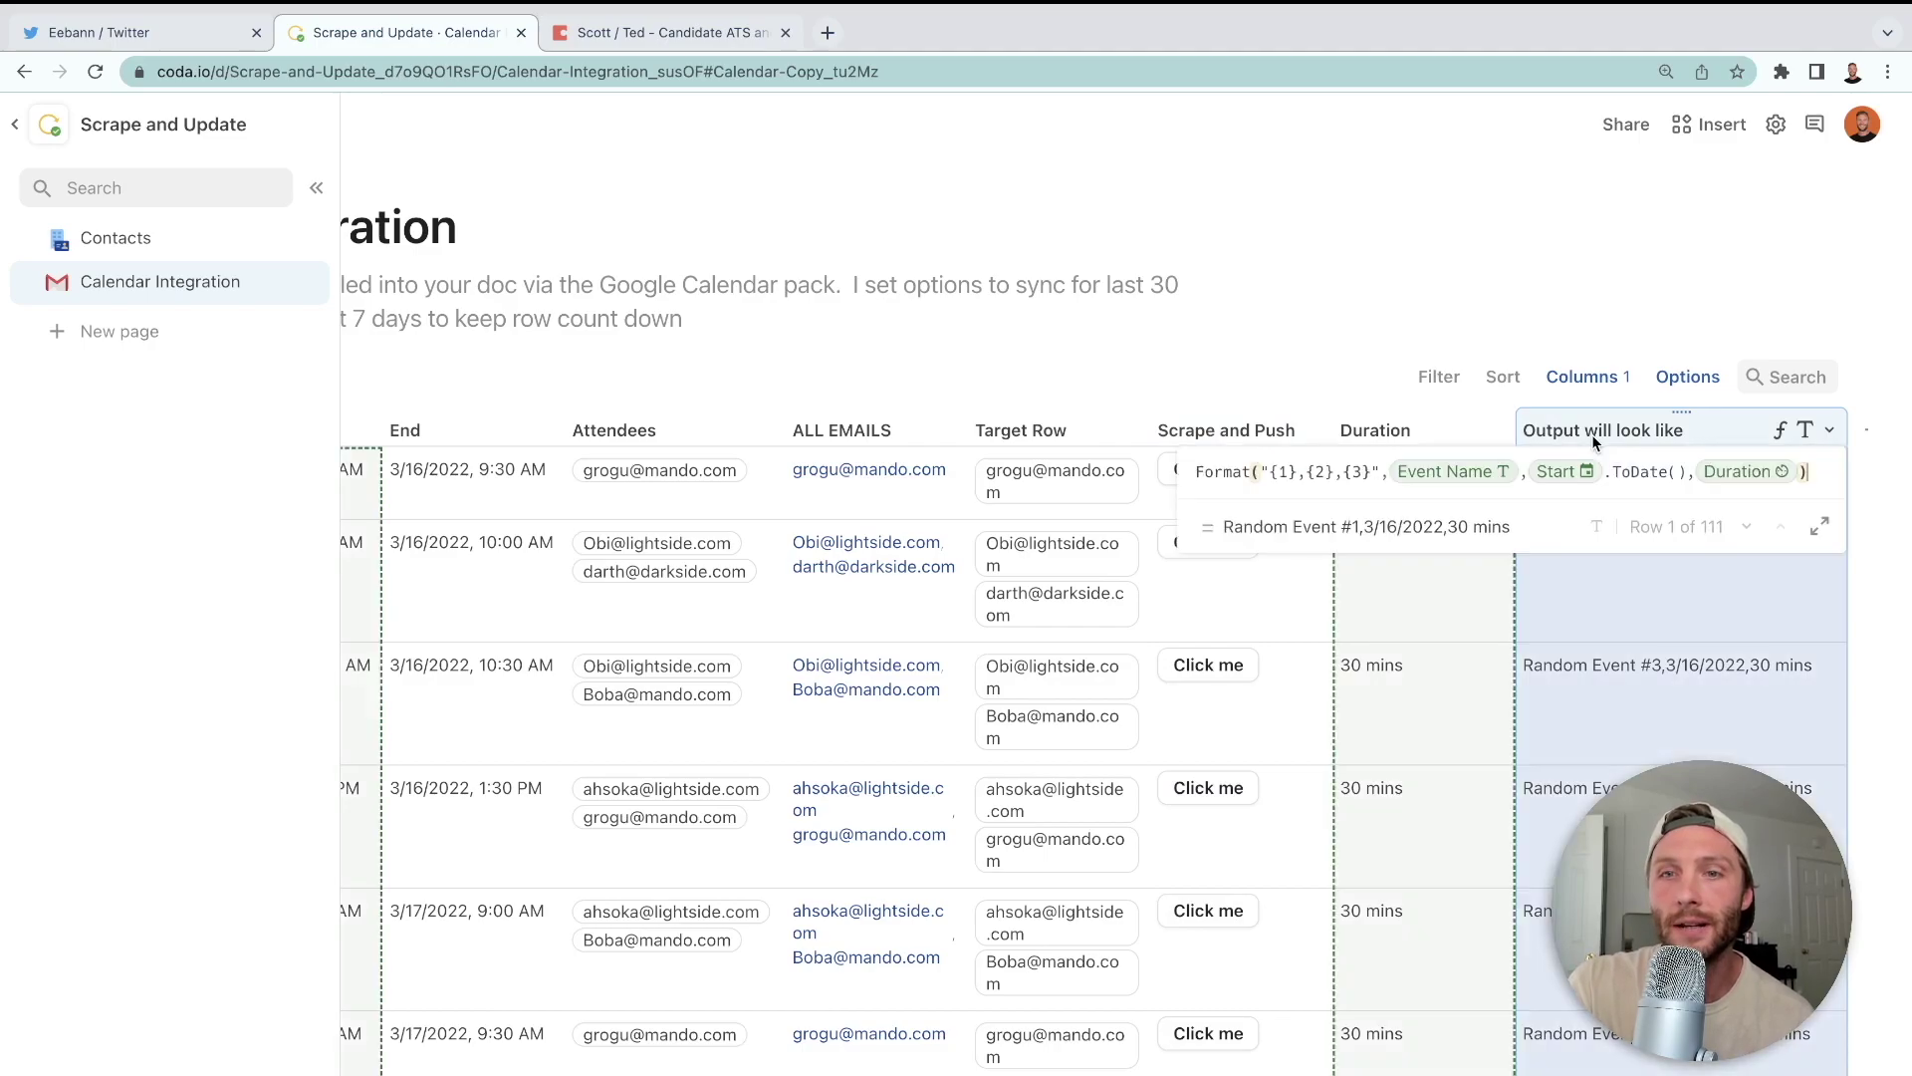
pyautogui.click(1687, 596)
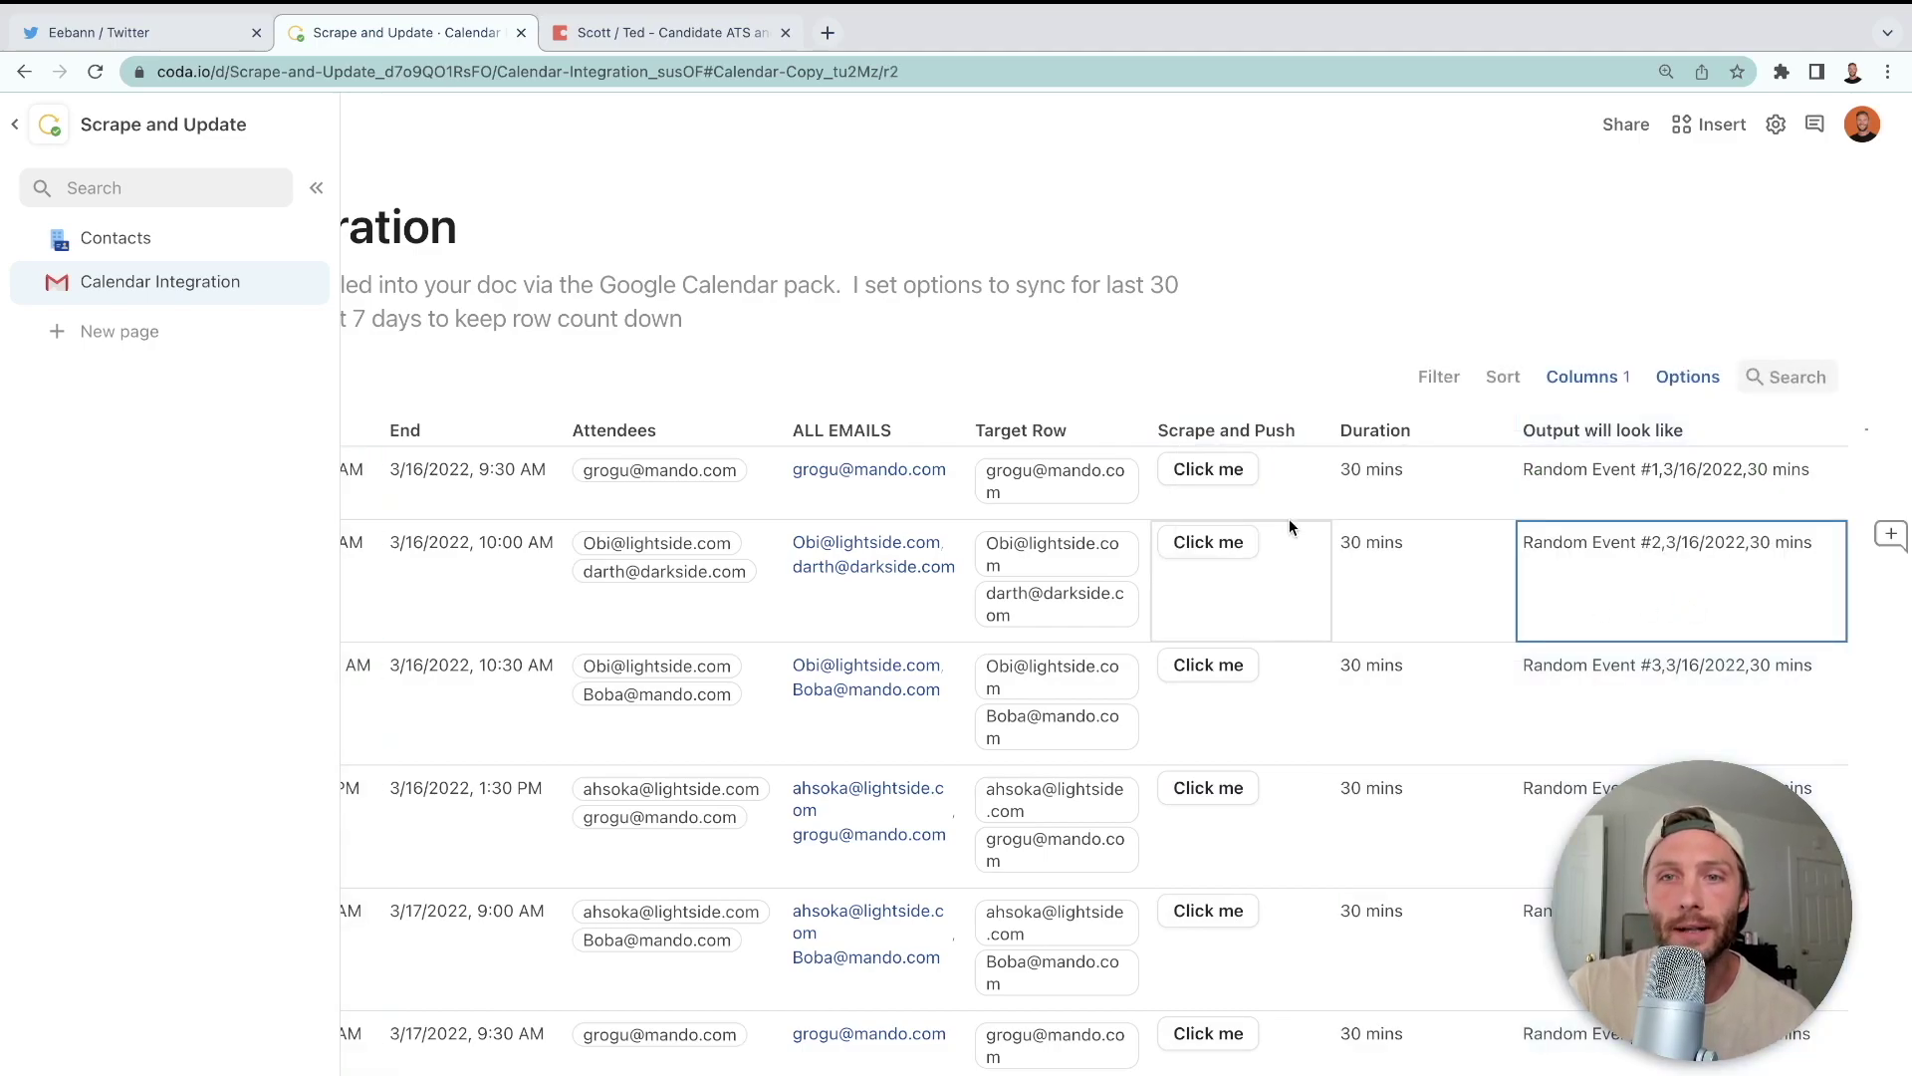
pyautogui.click(1316, 429)
pyautogui.click(1315, 513)
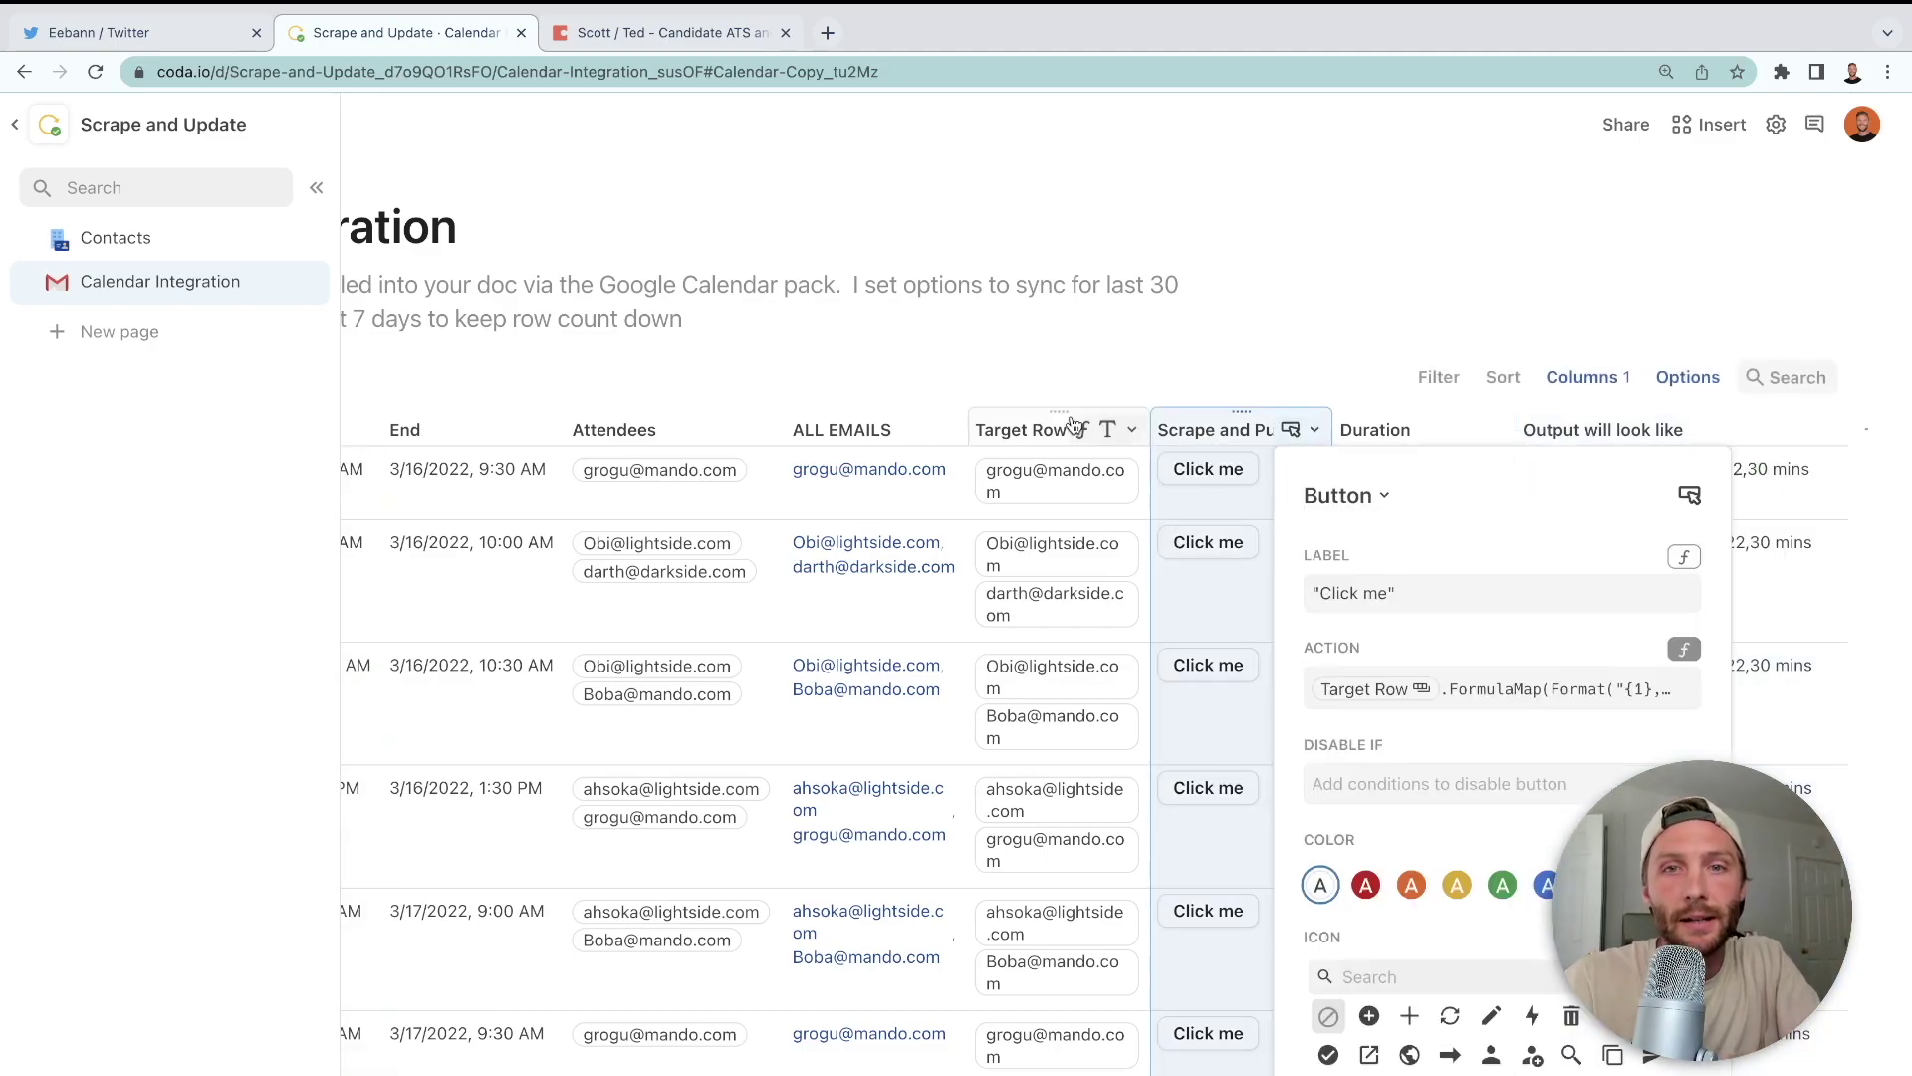
pyautogui.click(1486, 690)
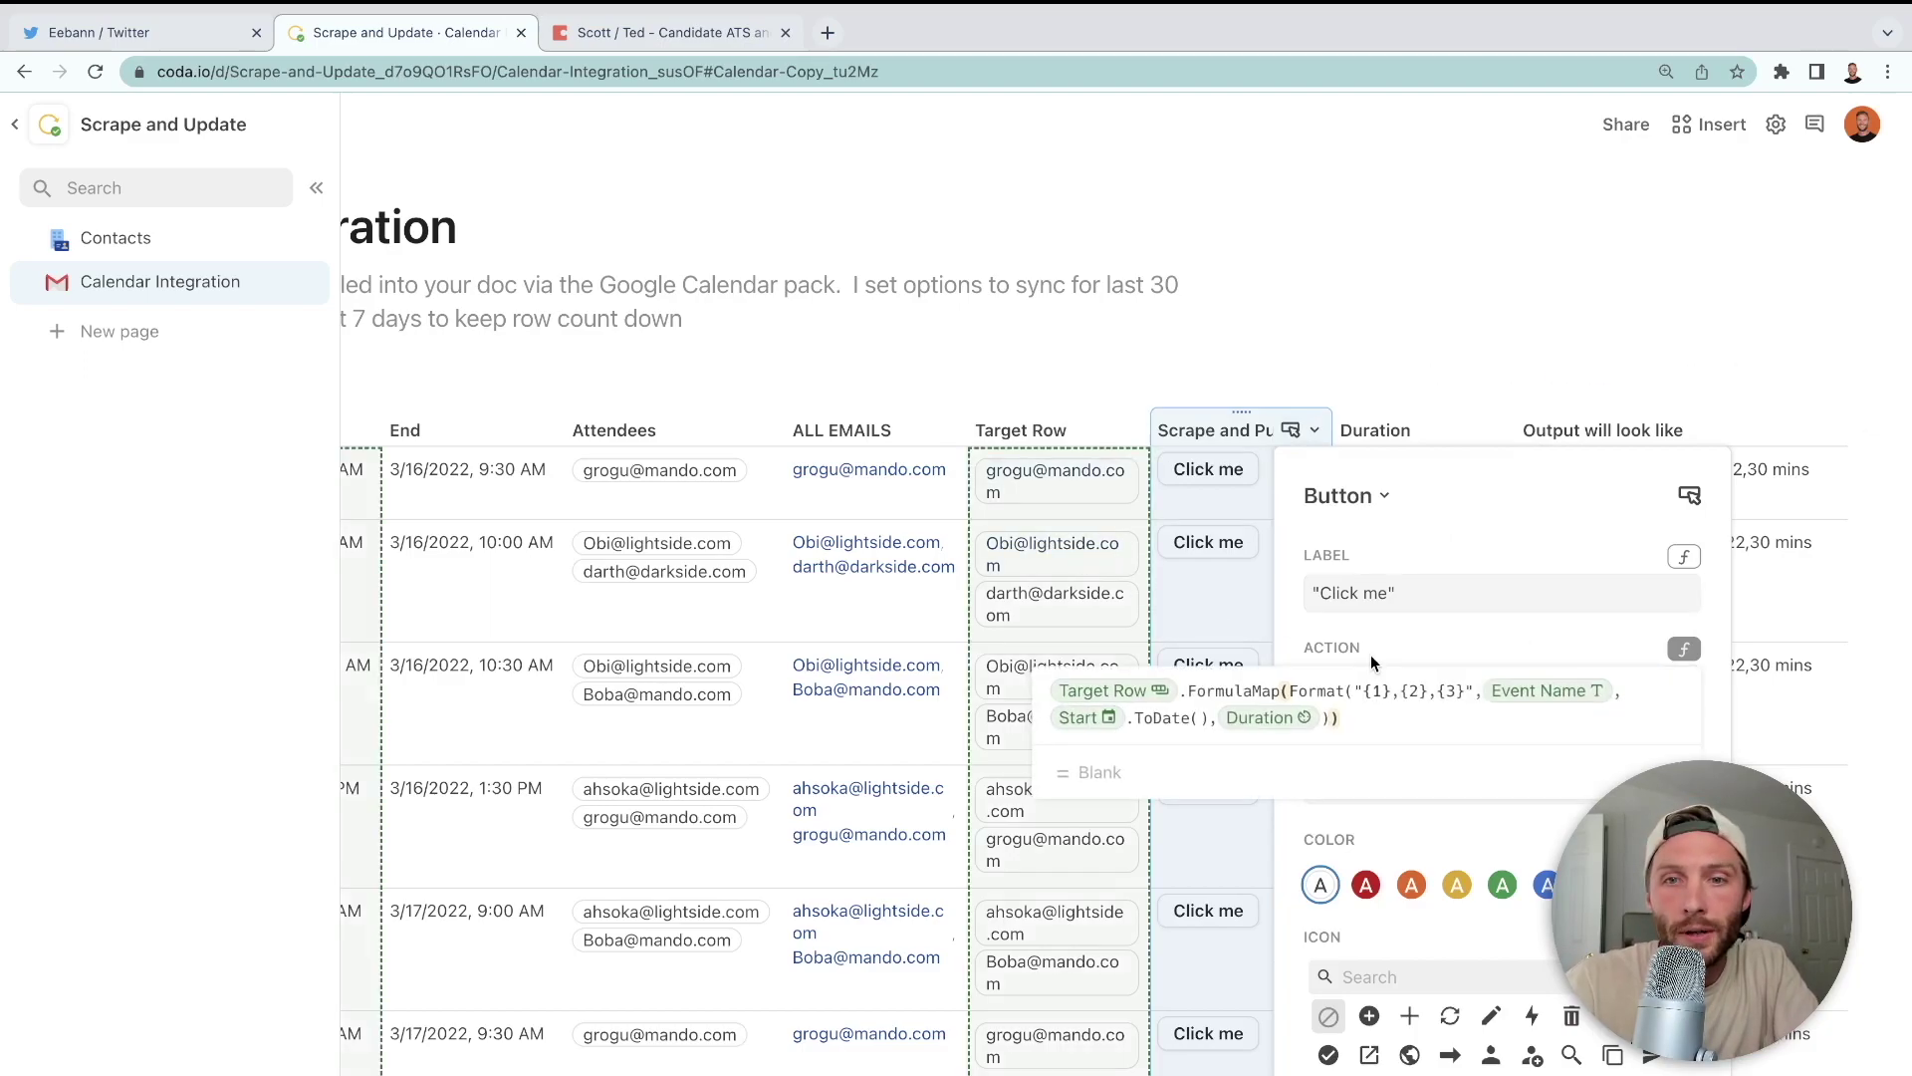
pyautogui.click(1684, 763)
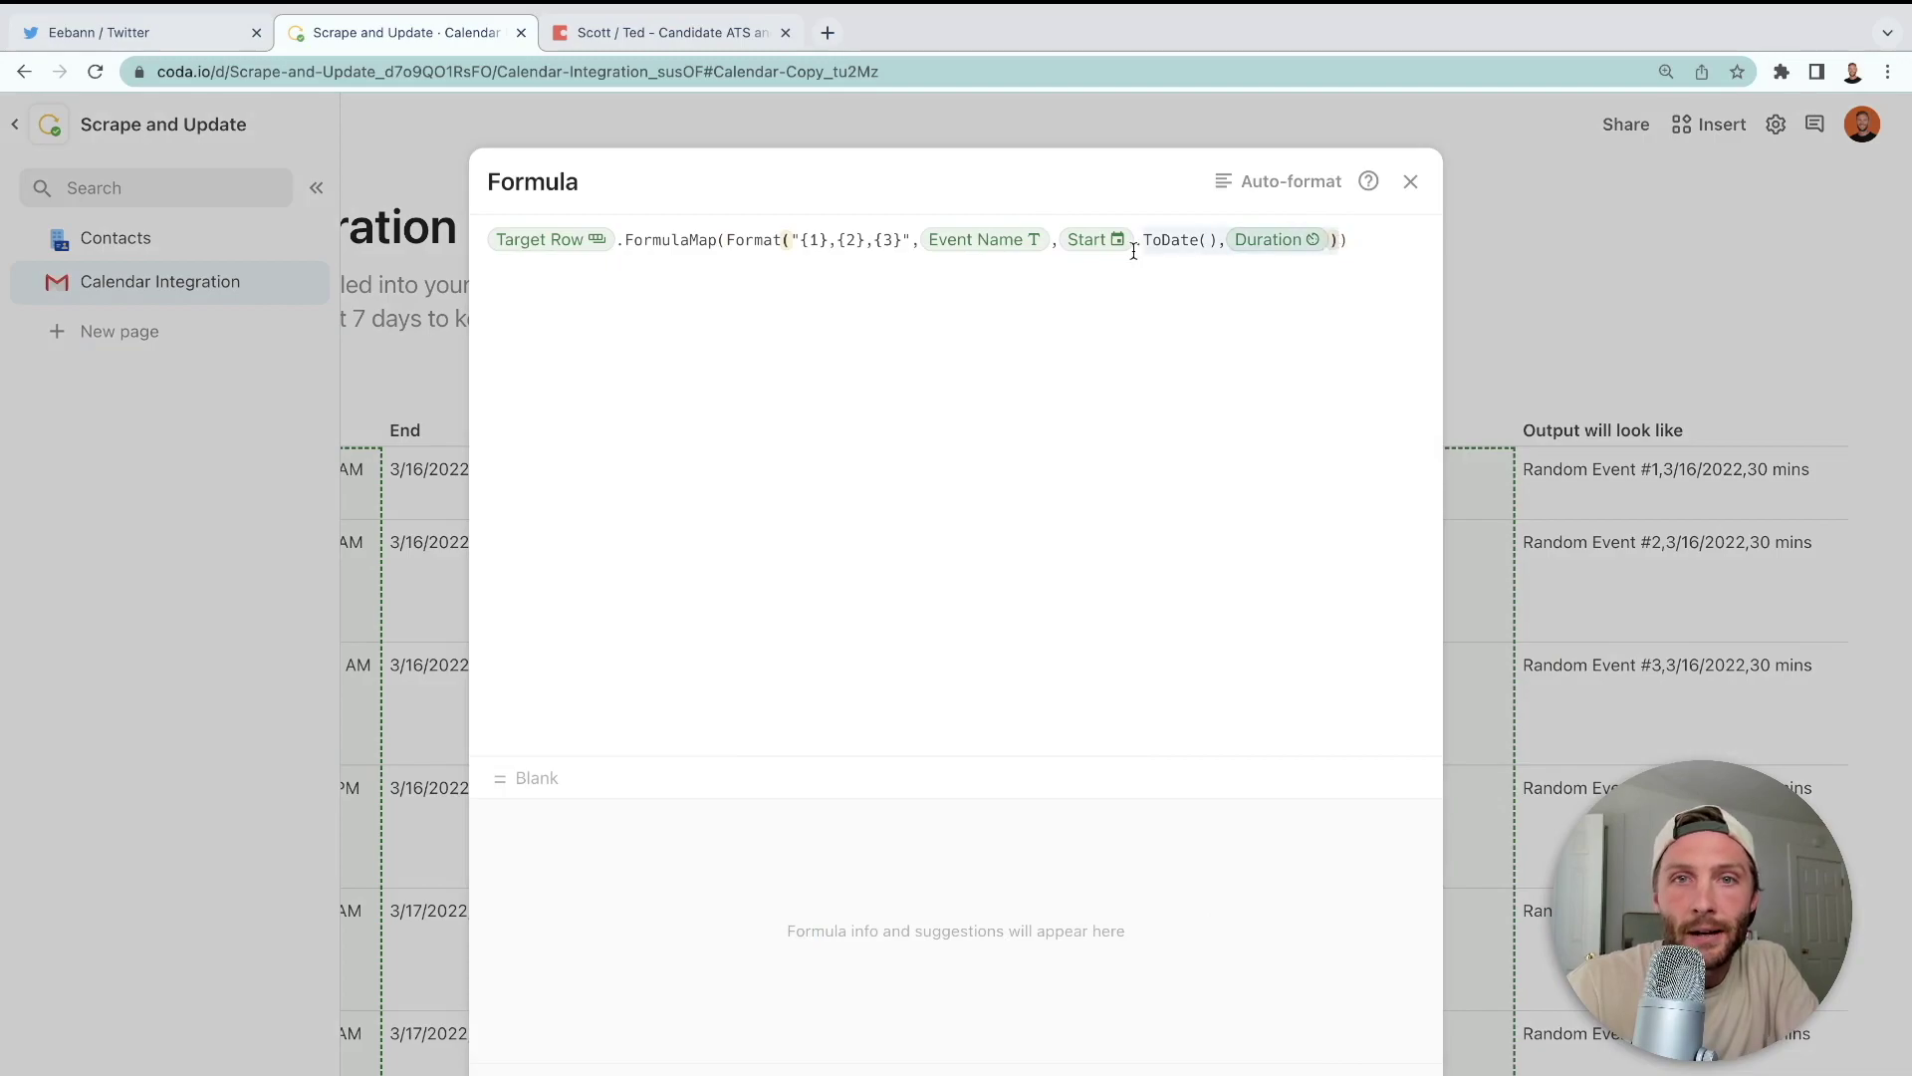
# - Replace the Format expression inside FormulaMap with ModifyRows(CurrentValue
pyautogui.click(727, 245)
pyautogui.hotkey('shift', 'End')
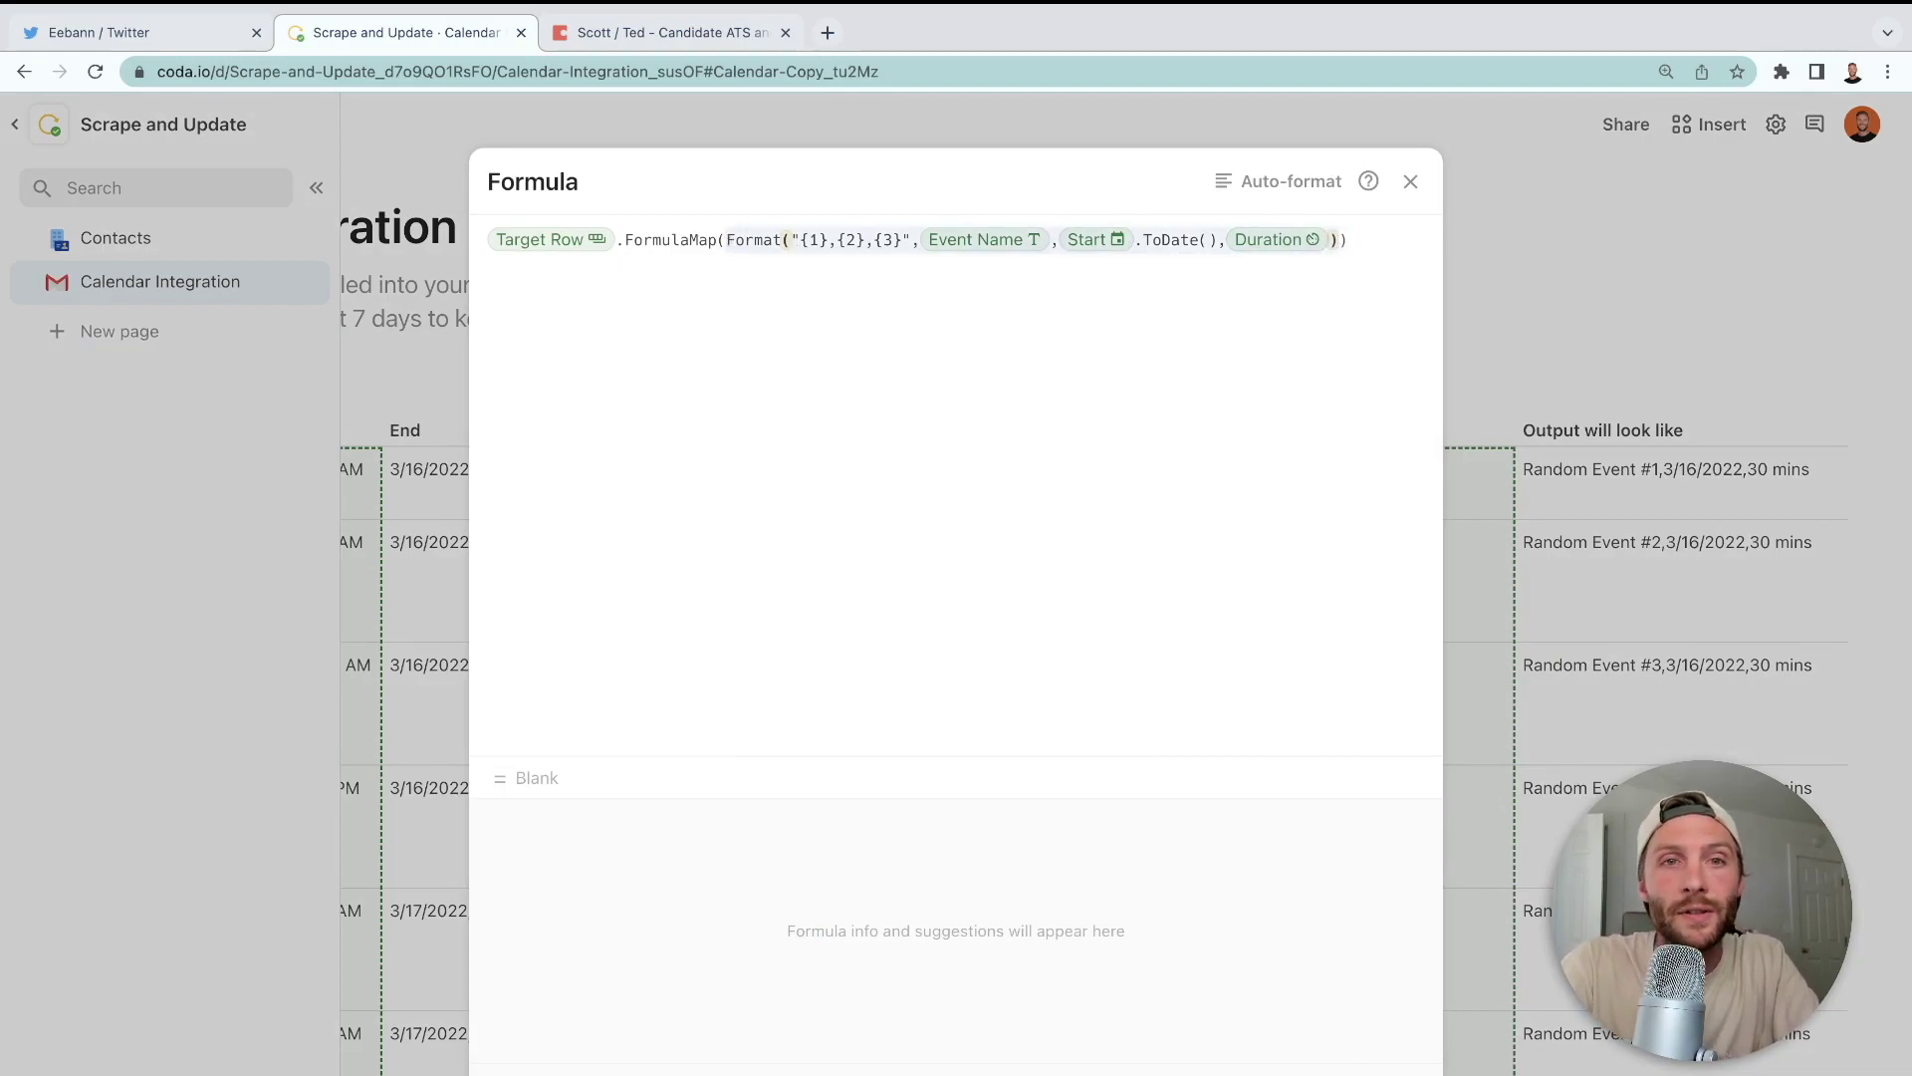
pyautogui.write('mode')
pyautogui.press('Down')
pyautogui.press('Down')
pyautogui.press('Down')
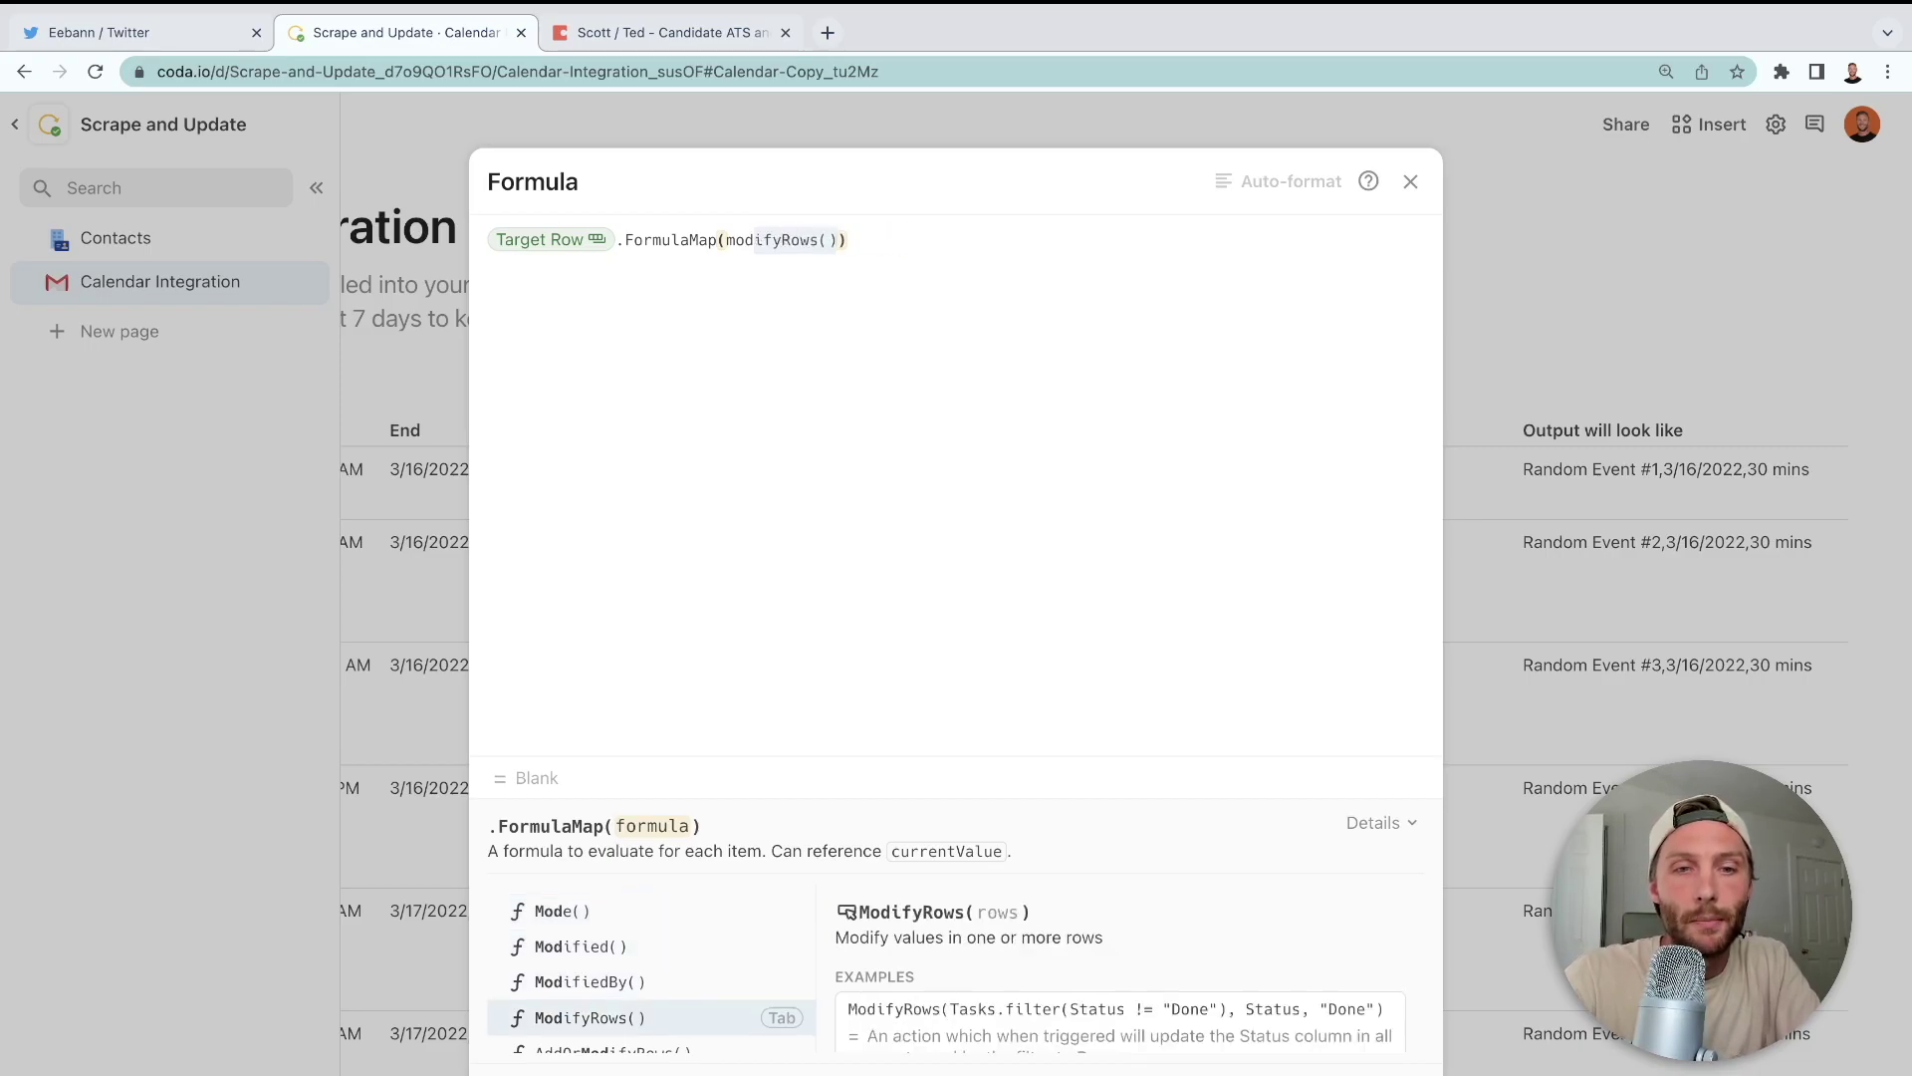
pyautogui.press('Tab')
pyautogui.write('cu')
pyautogui.press('Tab')
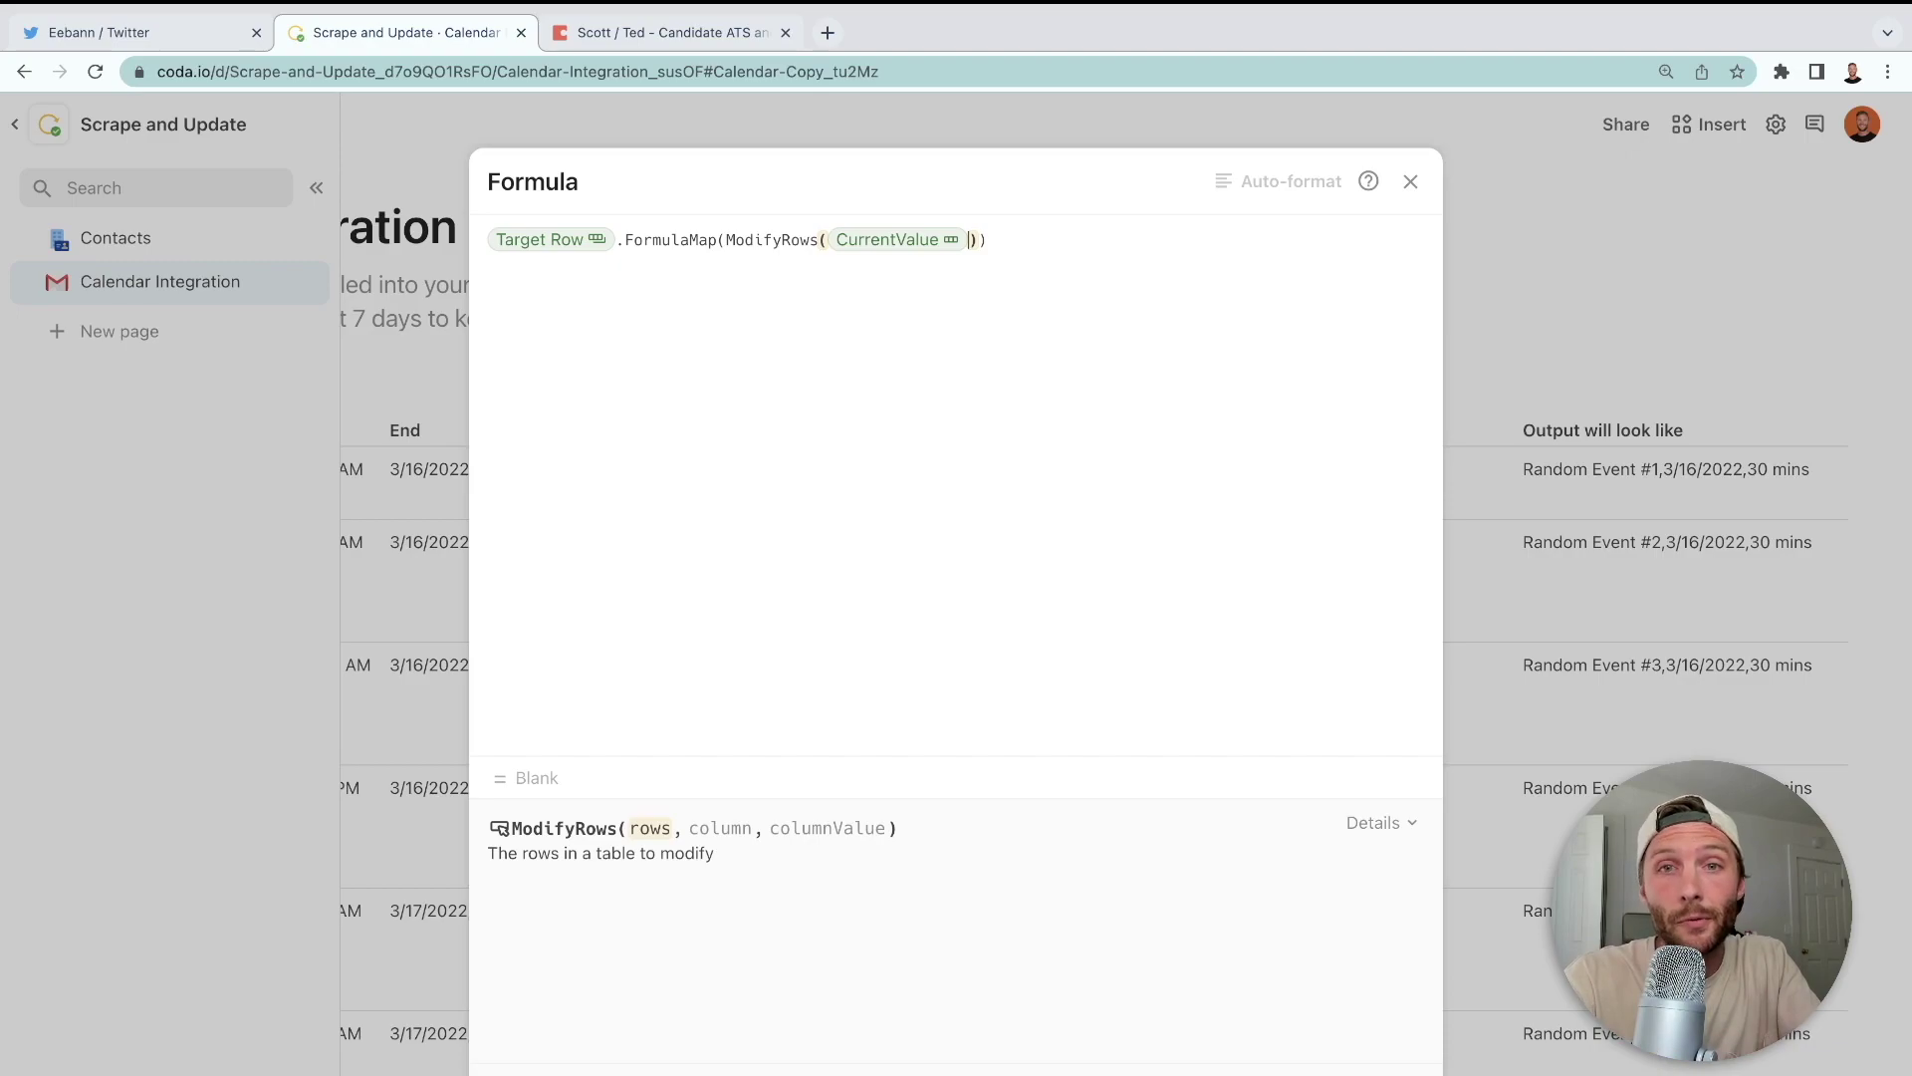
# - Complete ModifyRows with Meeting Digest and Output will look like, and keep the action
pyautogui.write(',Name')
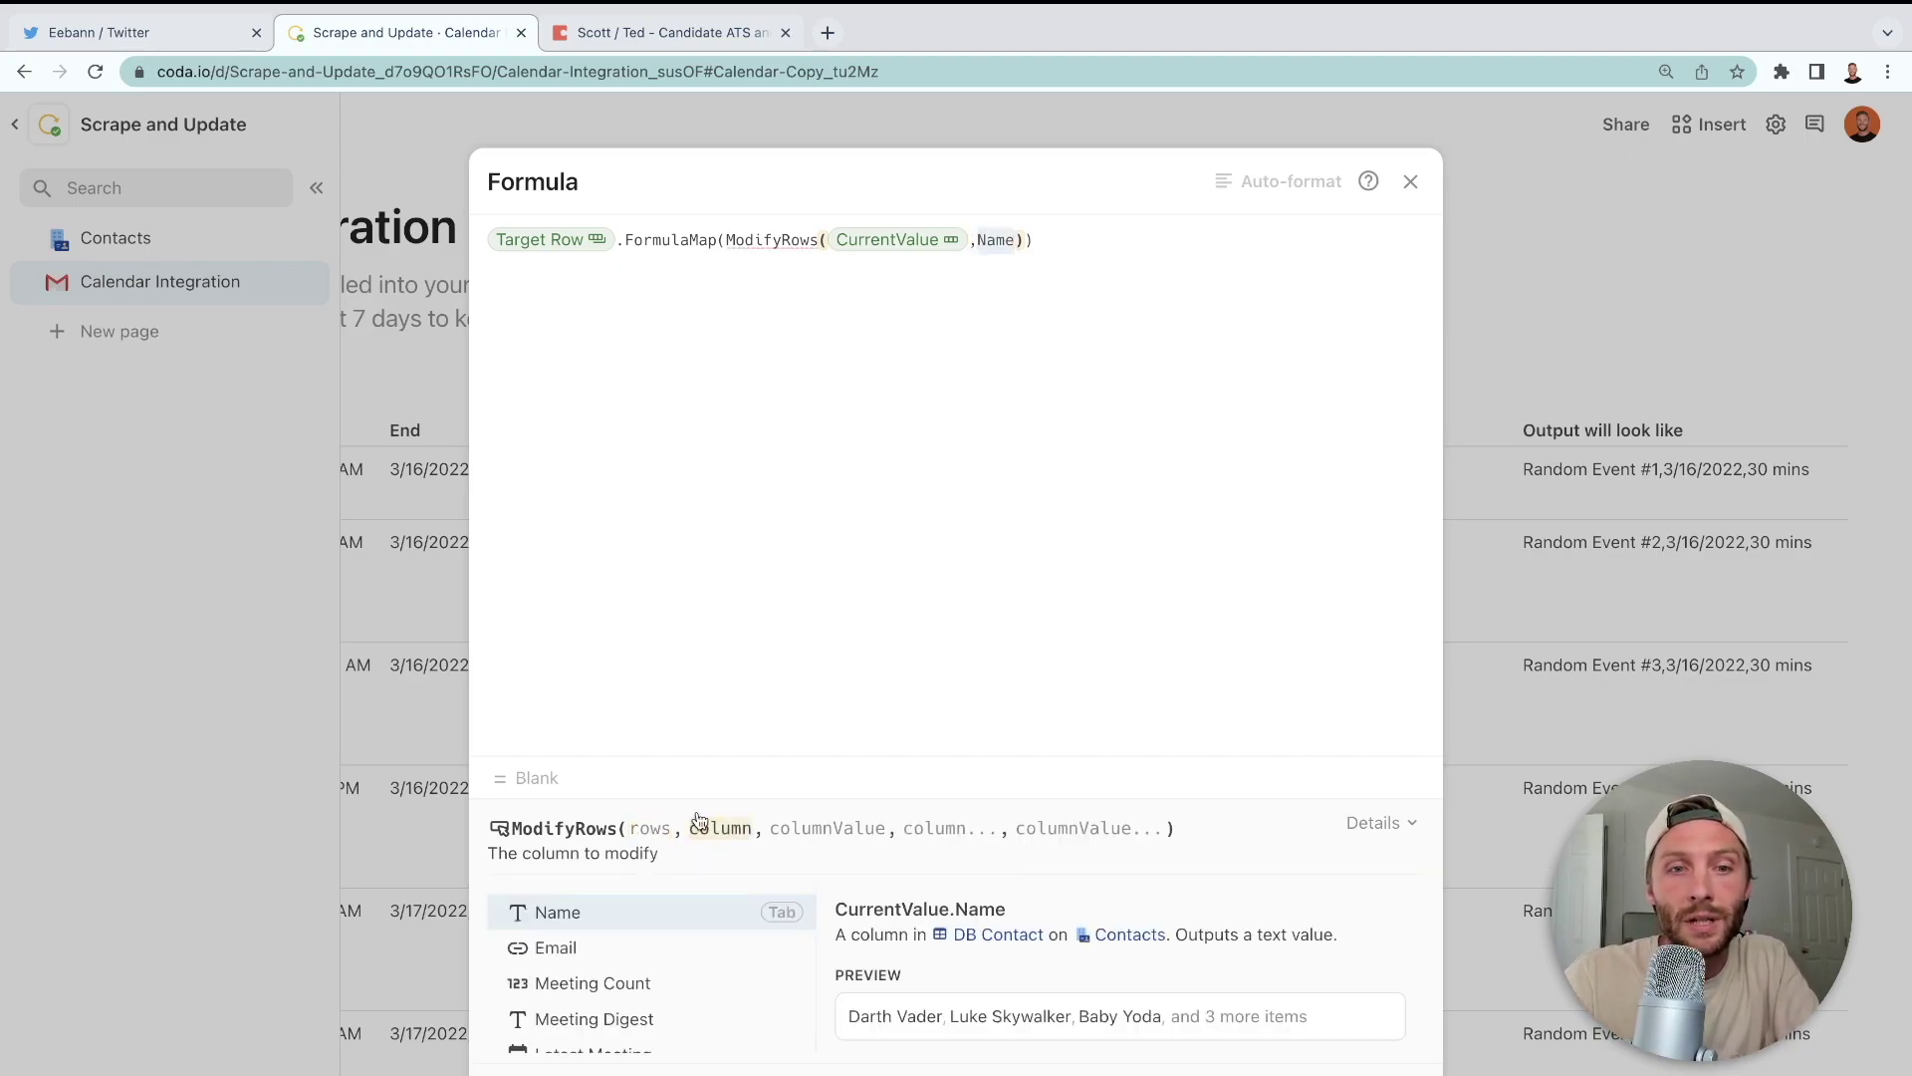
pyautogui.press('BackSpace')
pyautogui.press('BackSpace')
pyautogui.press('BackSpace')
pyautogui.press('BackSpace')
pyautogui.write('meeting Count')
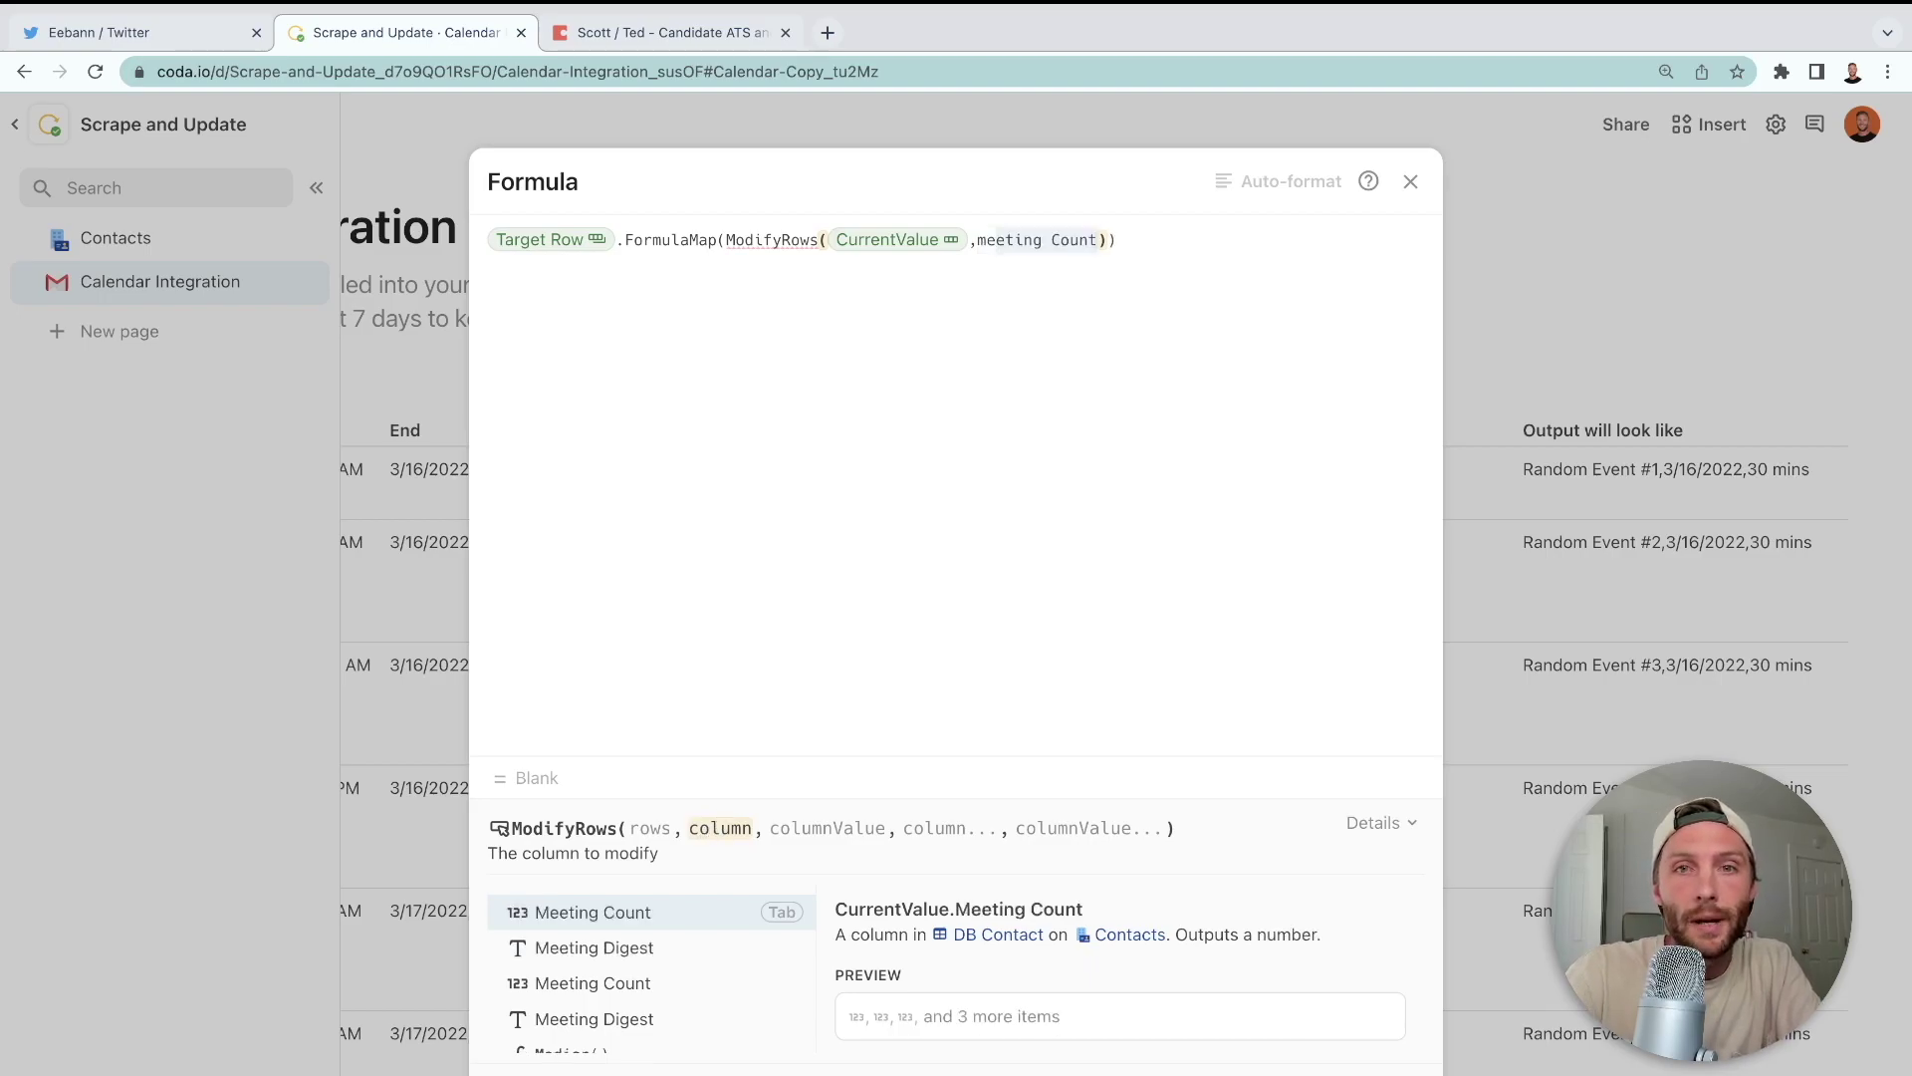
pyautogui.press('Down')
pyautogui.press('Tab')
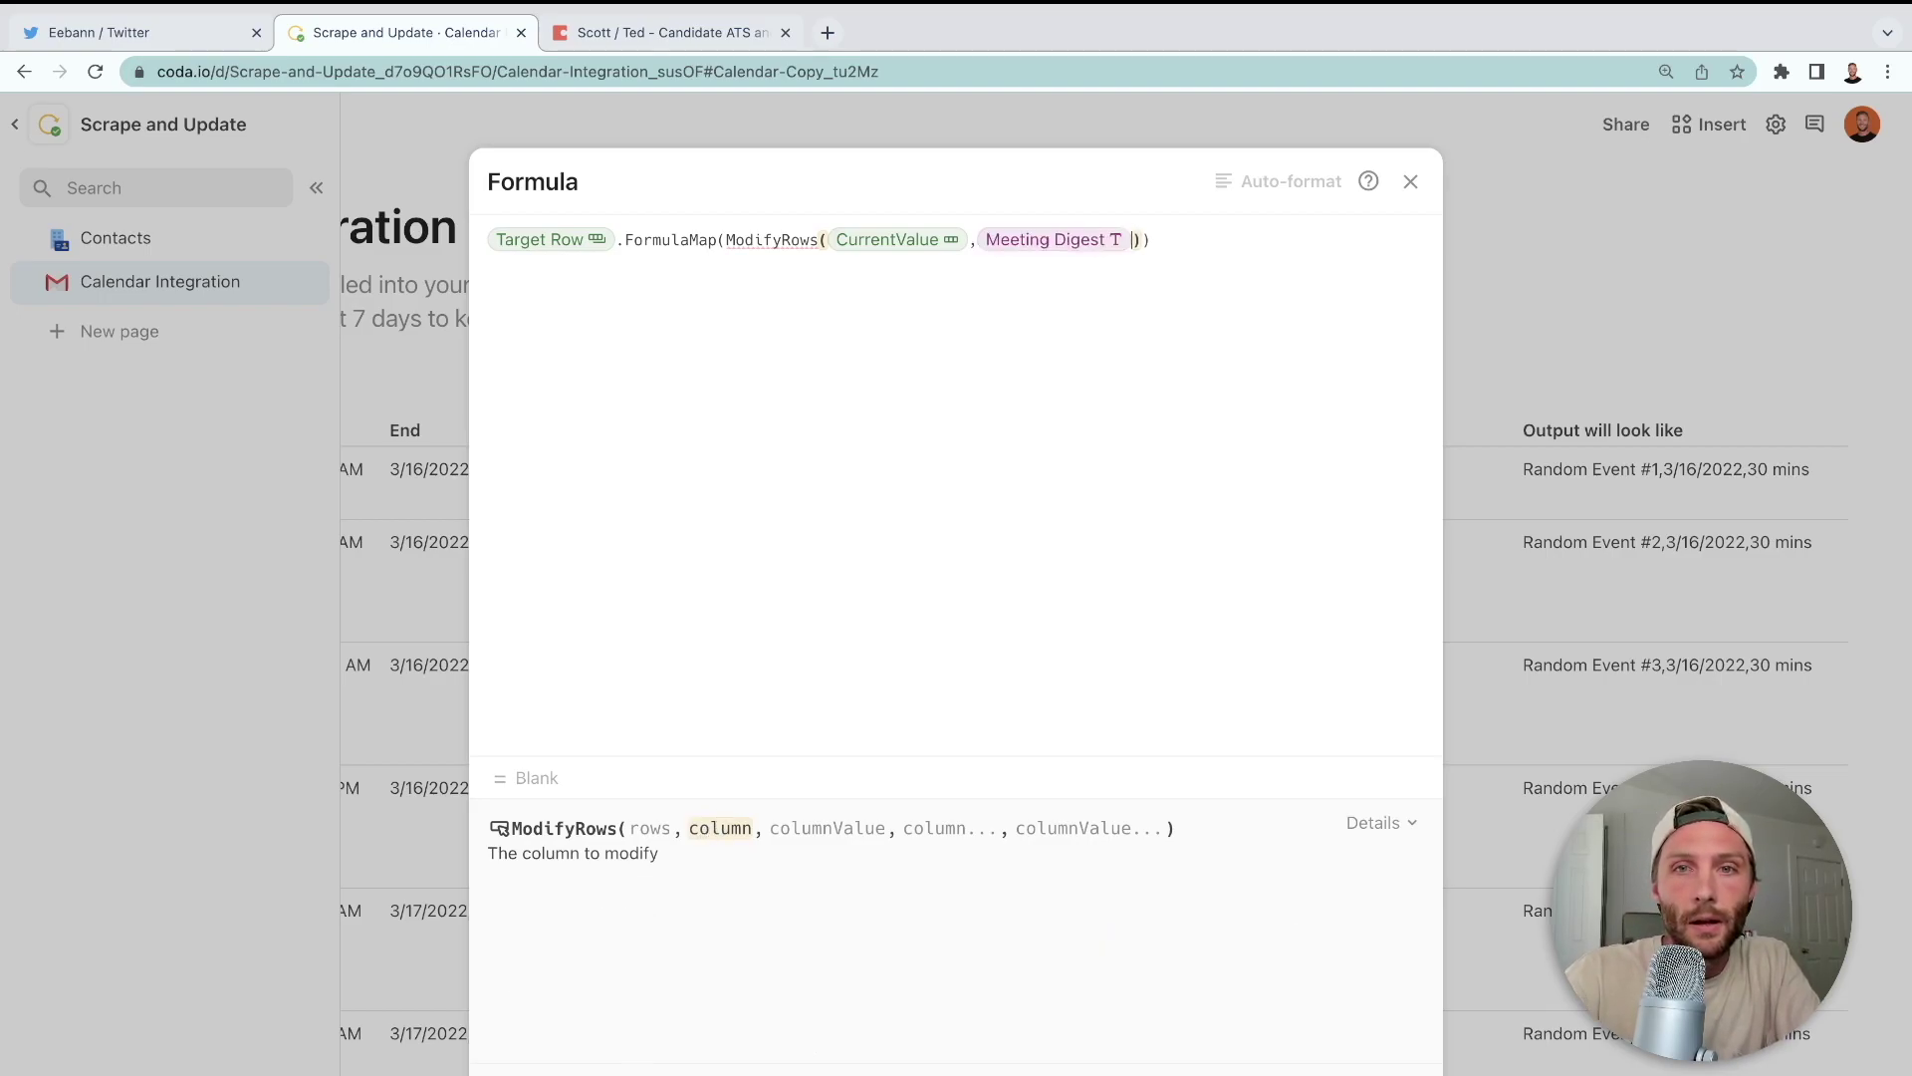
pyautogui.write(',Name')
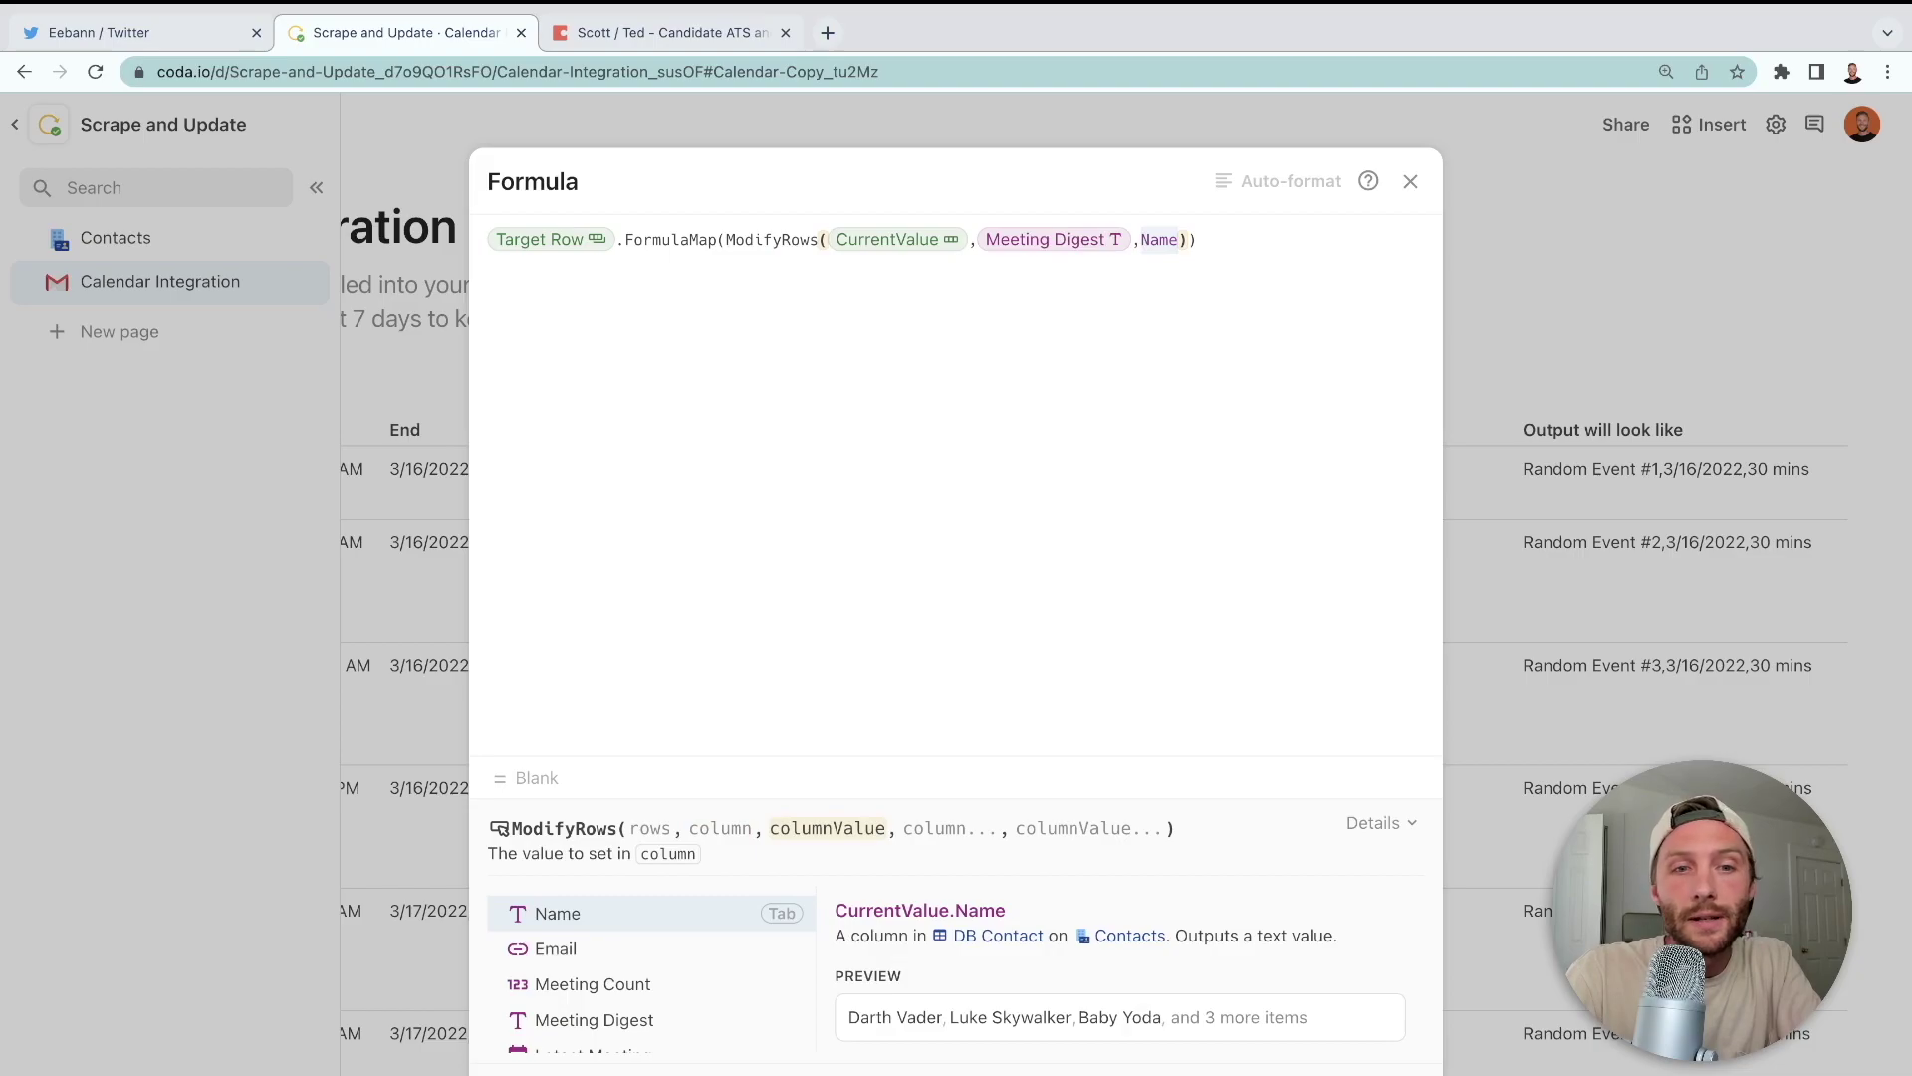
pyautogui.press('BackSpace')
pyautogui.press('BackSpace')
pyautogui.press('BackSpace')
pyautogui.press('BackSpace')
pyautogui.write('output will look like')
pyautogui.press('Tab')
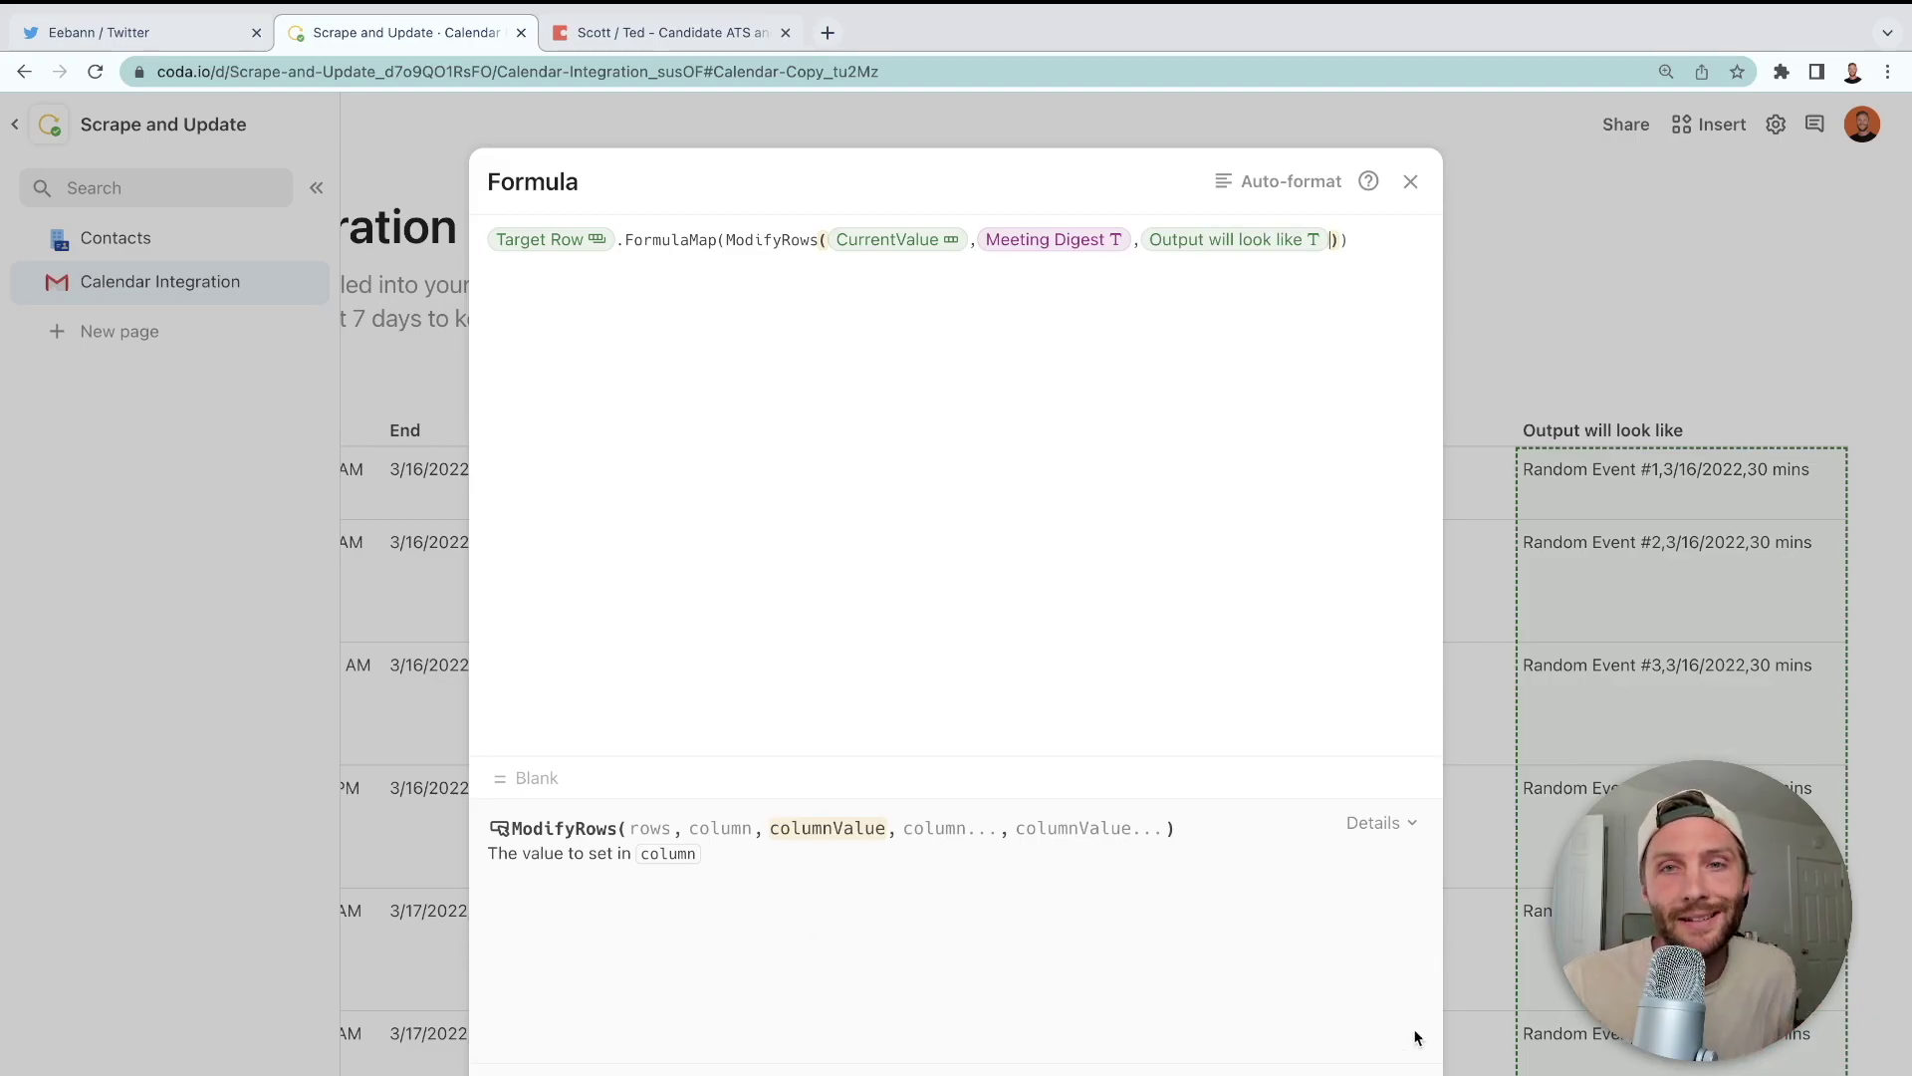
pyautogui.click(1441, 593)
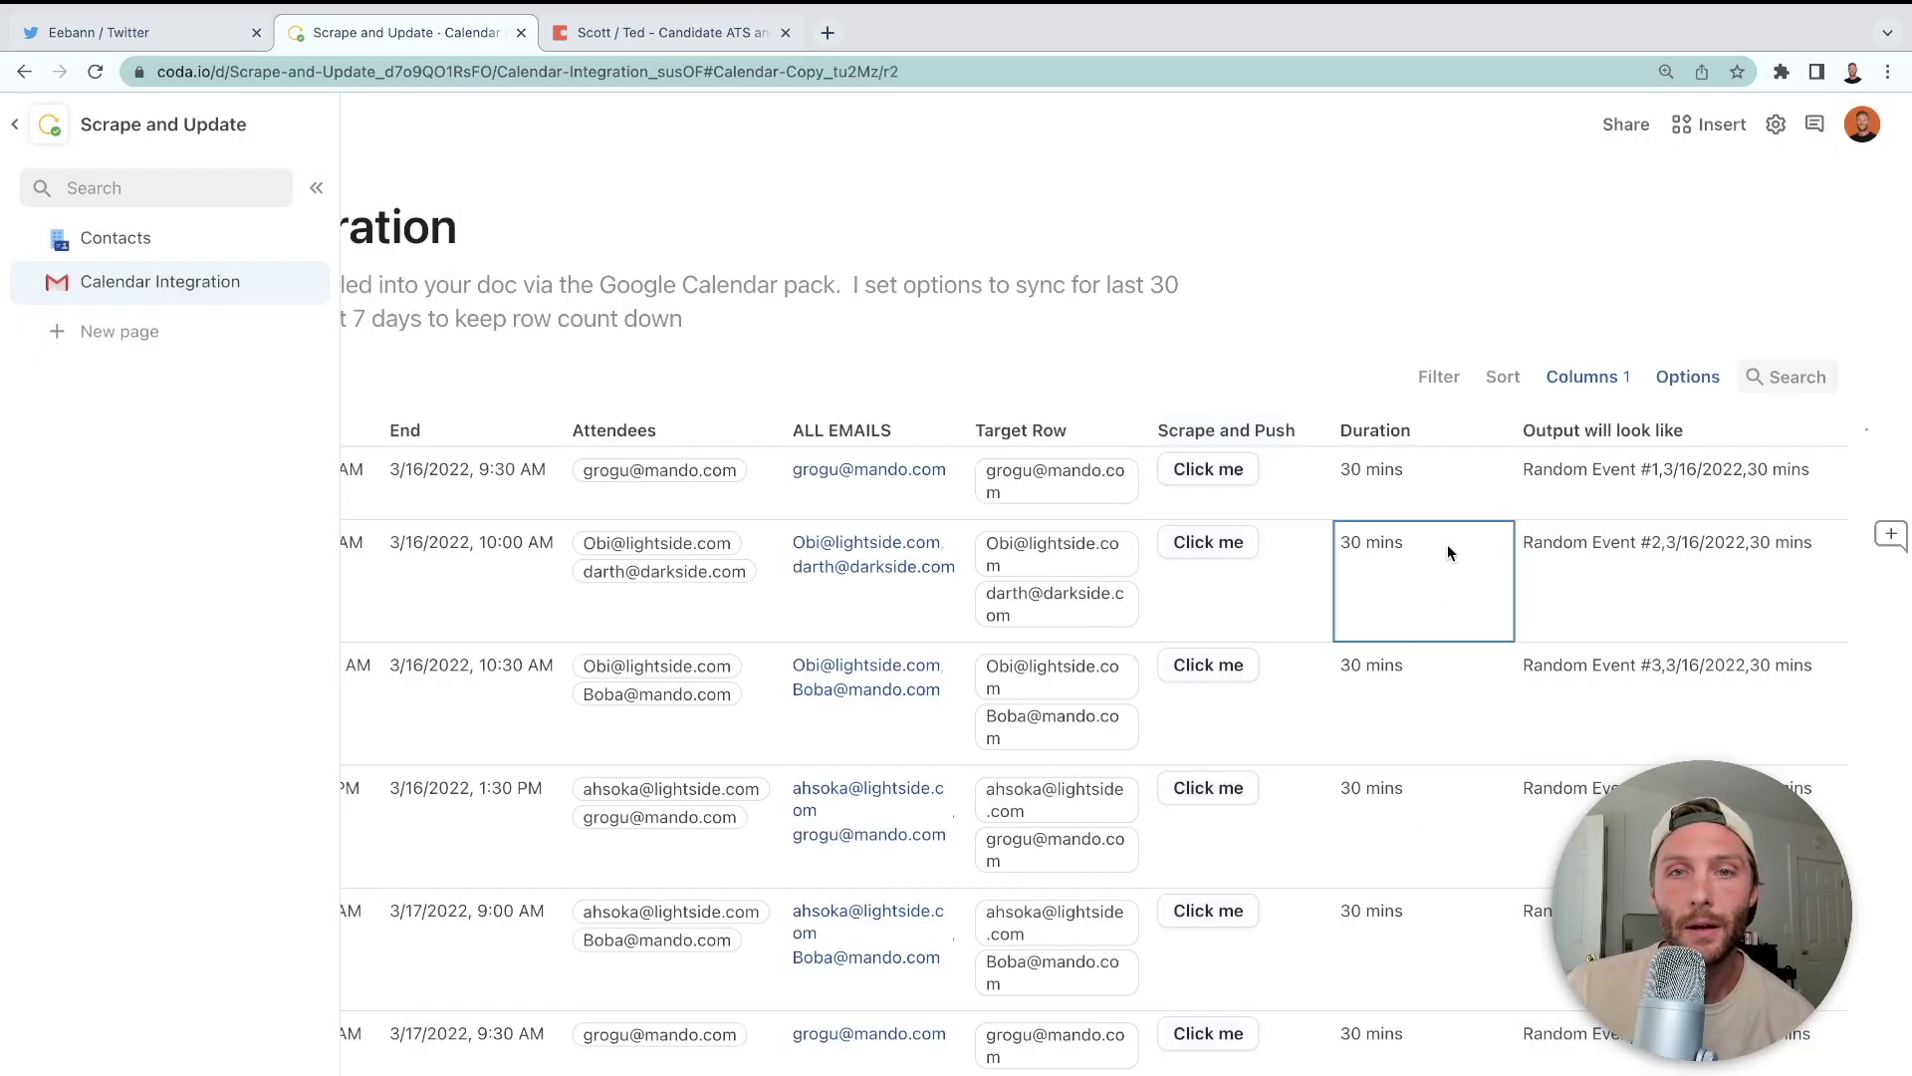
# - Push event #2, then confirm Darth Vader's and Obi Wan Kenobi's Meeting Digest entries, widening the column
pyautogui.click(1241, 547)
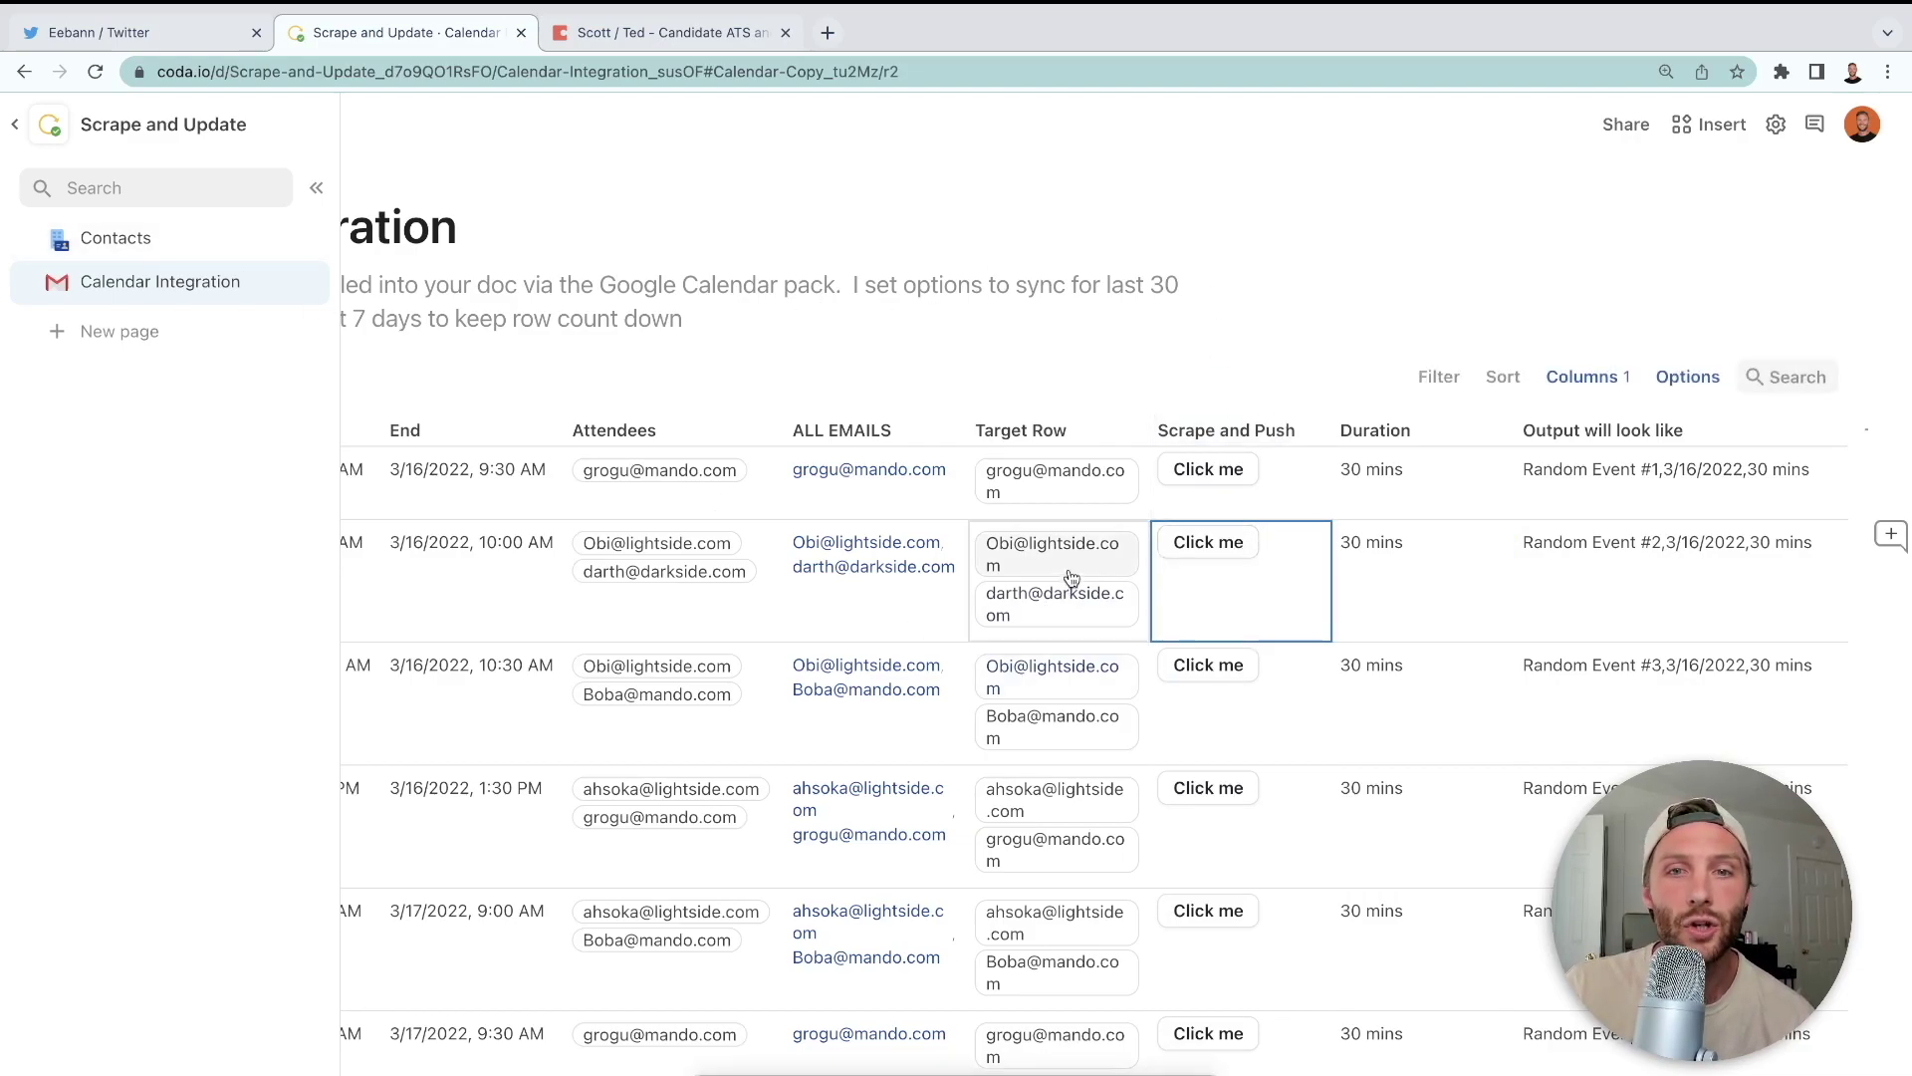
pyautogui.click(117, 240)
pyautogui.click(555, 439)
pyautogui.click(580, 637)
pyautogui.click(1460, 632)
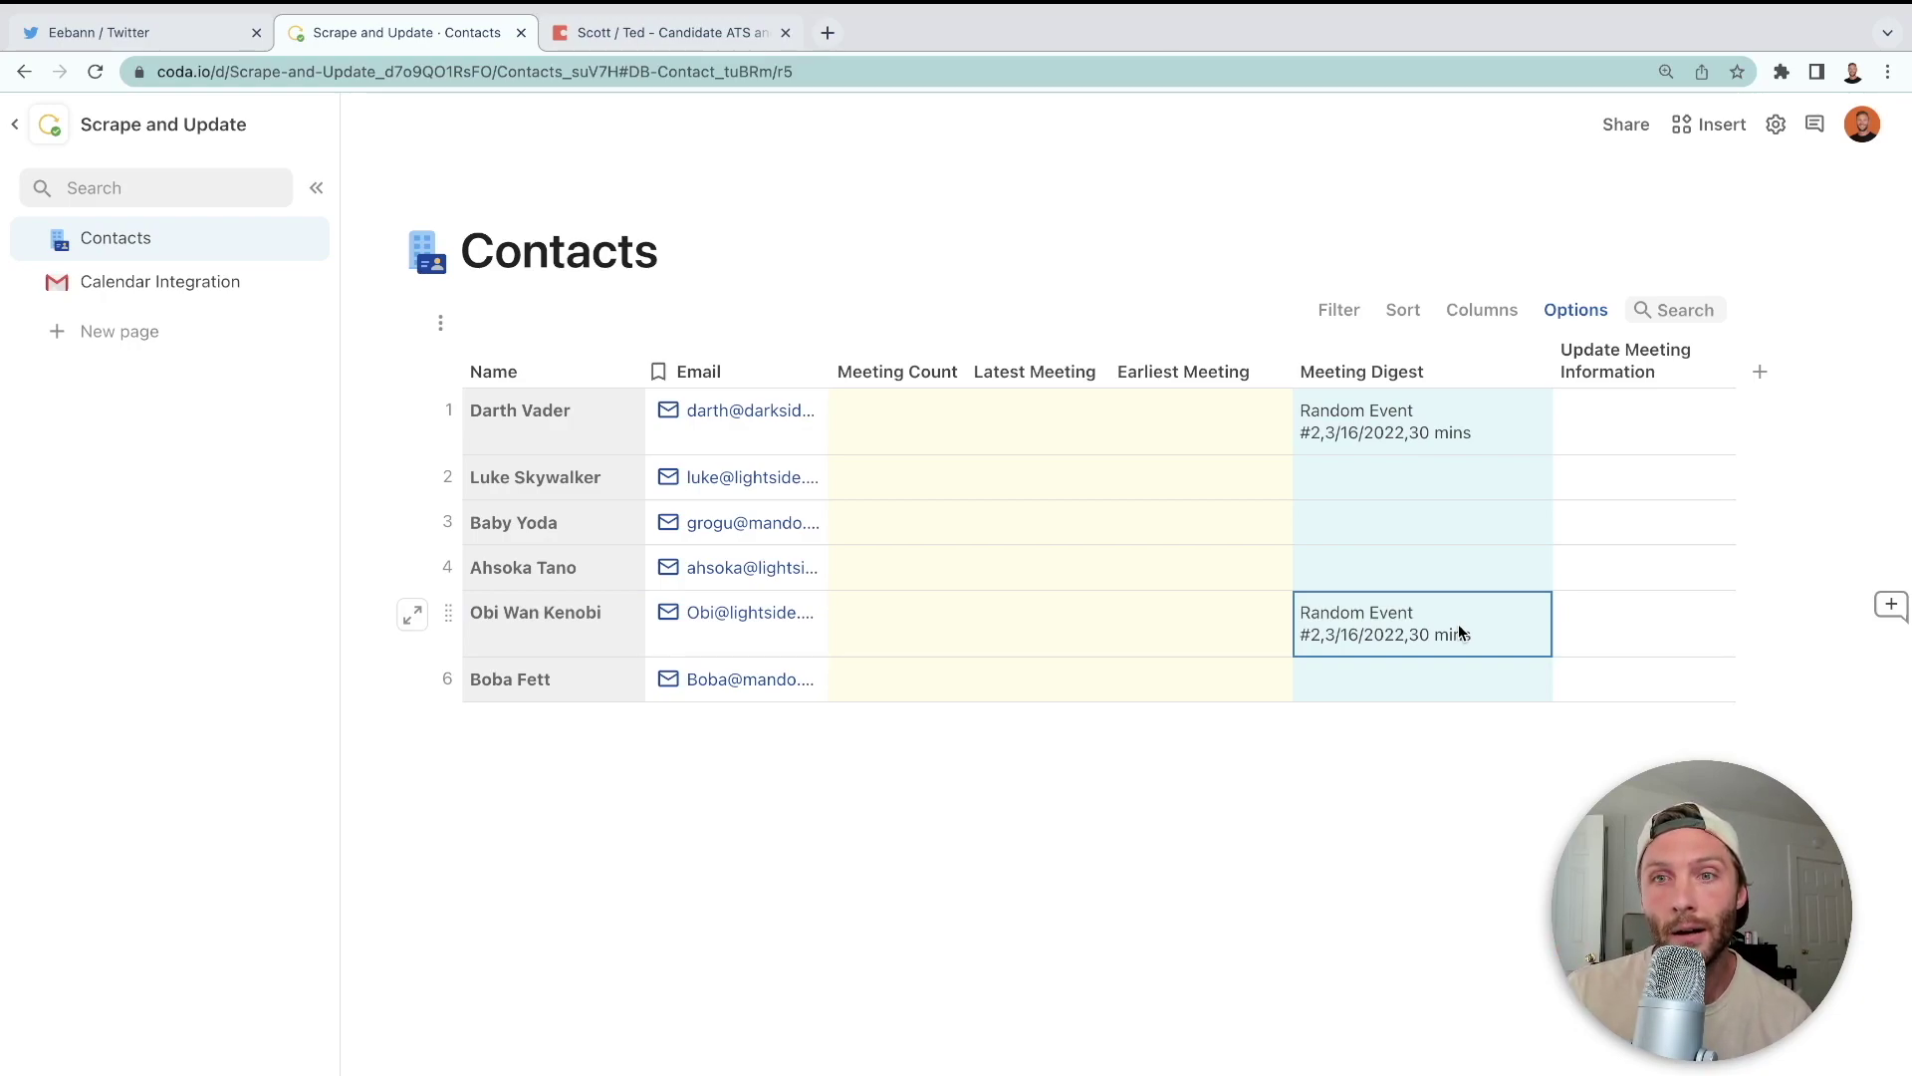
pyautogui.moveTo(1550, 367); pyautogui.dragTo(1693, 363)
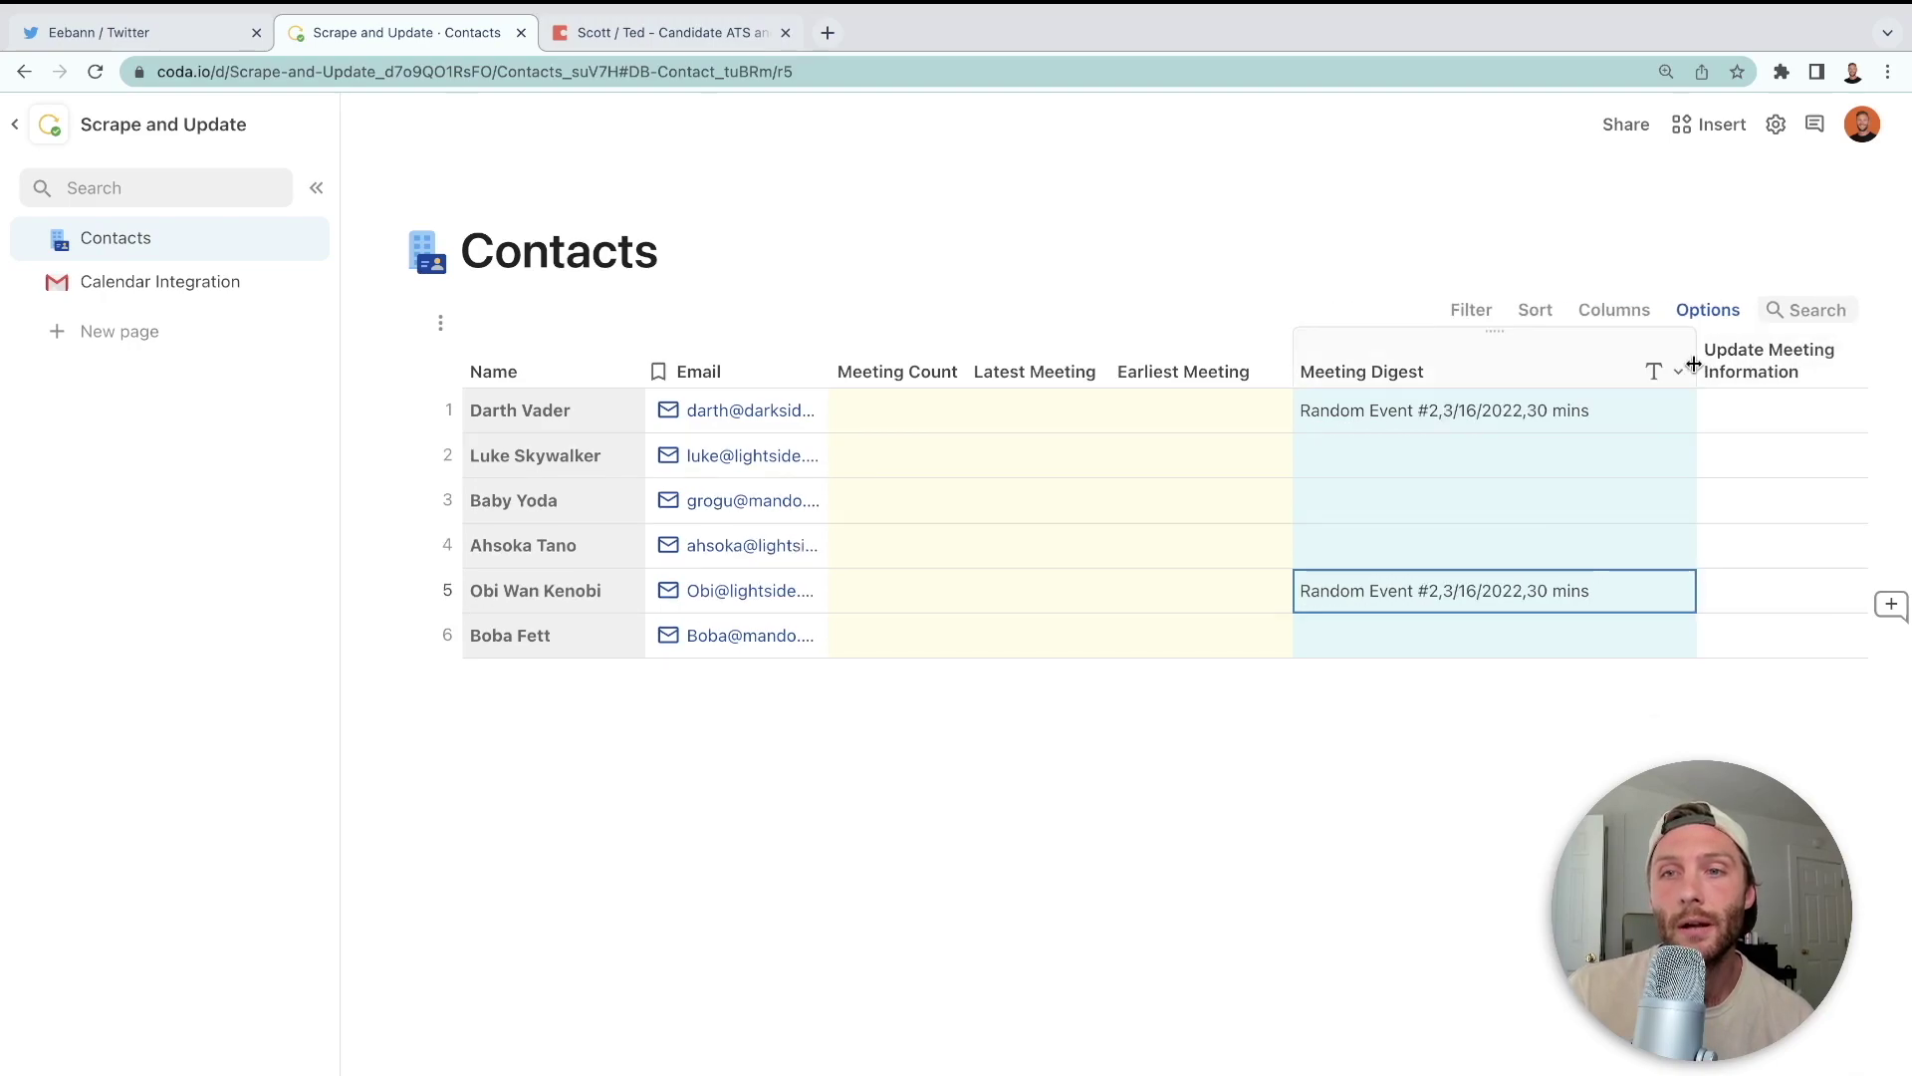
pyautogui.click(1637, 423)
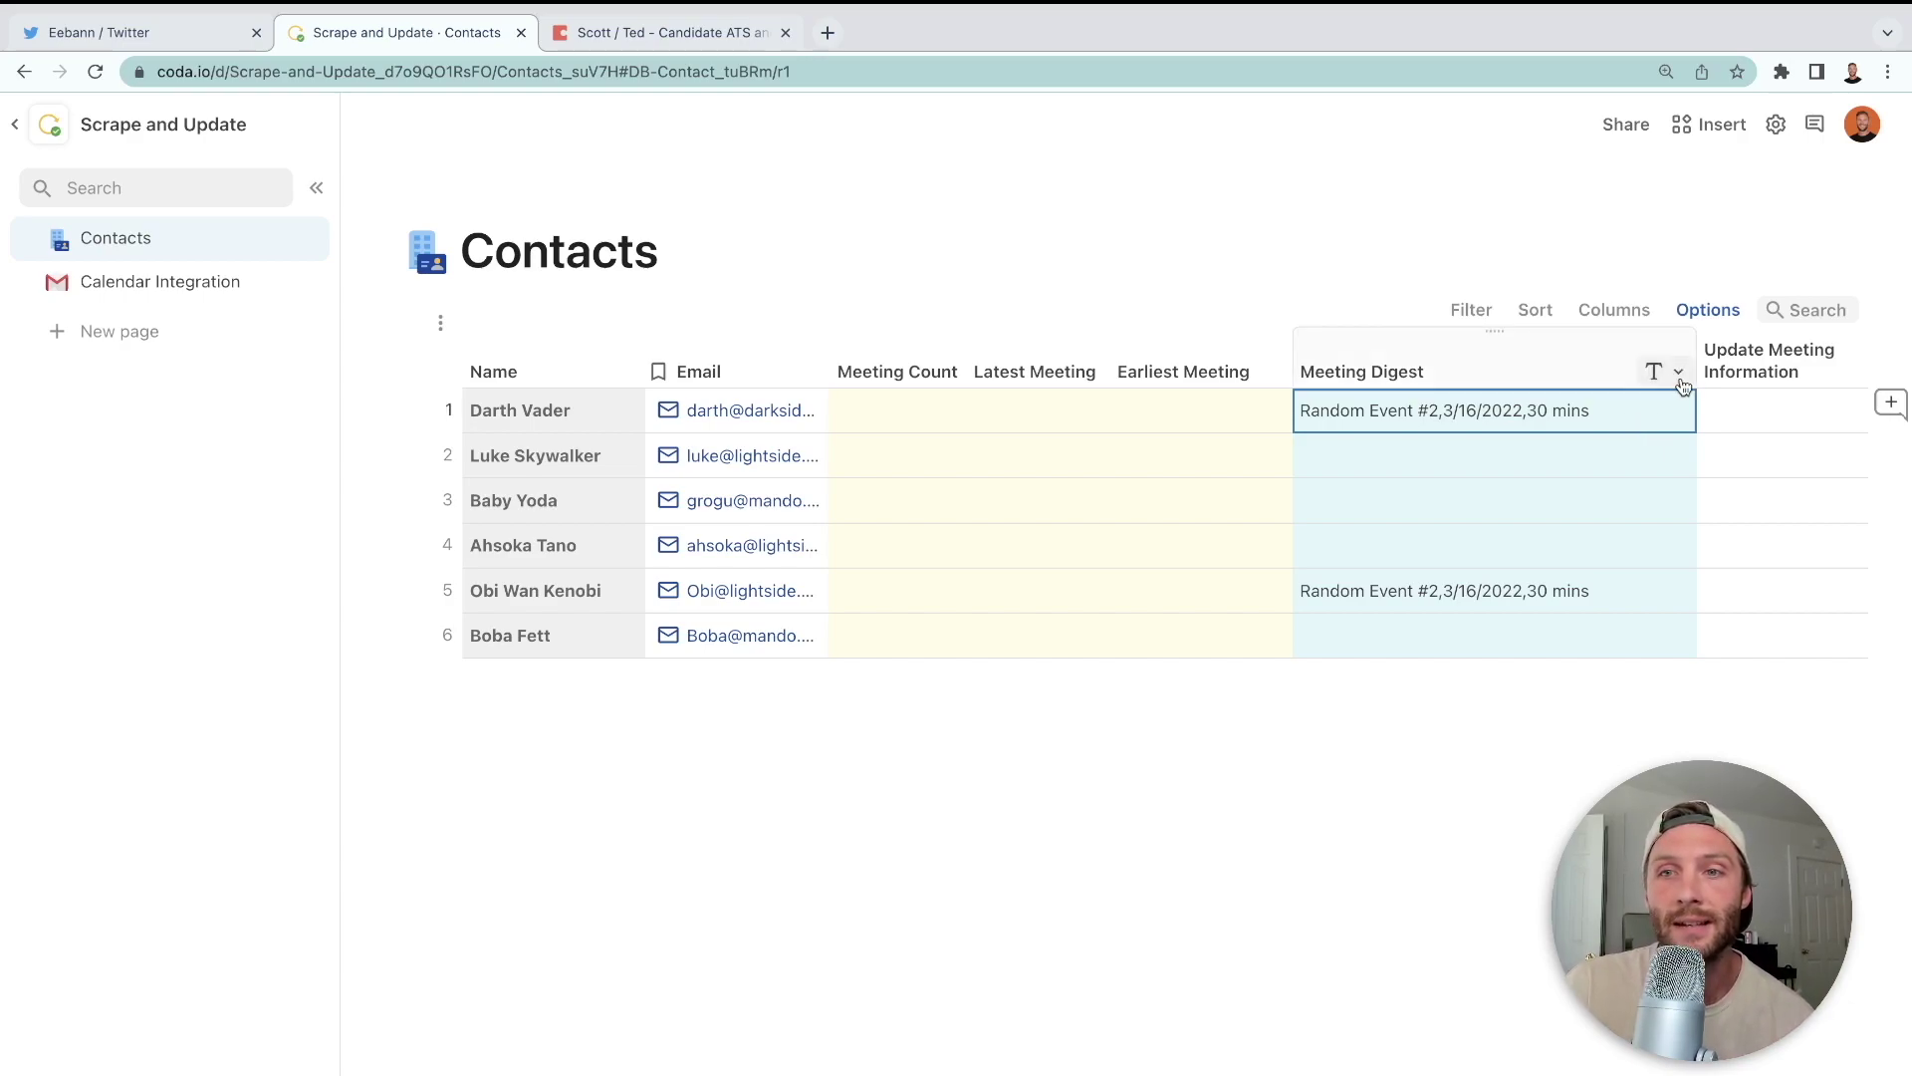
# - Fill Darth Vader's Meeting Digest with five stacked copies of the event line
pyautogui.click(1609, 411)
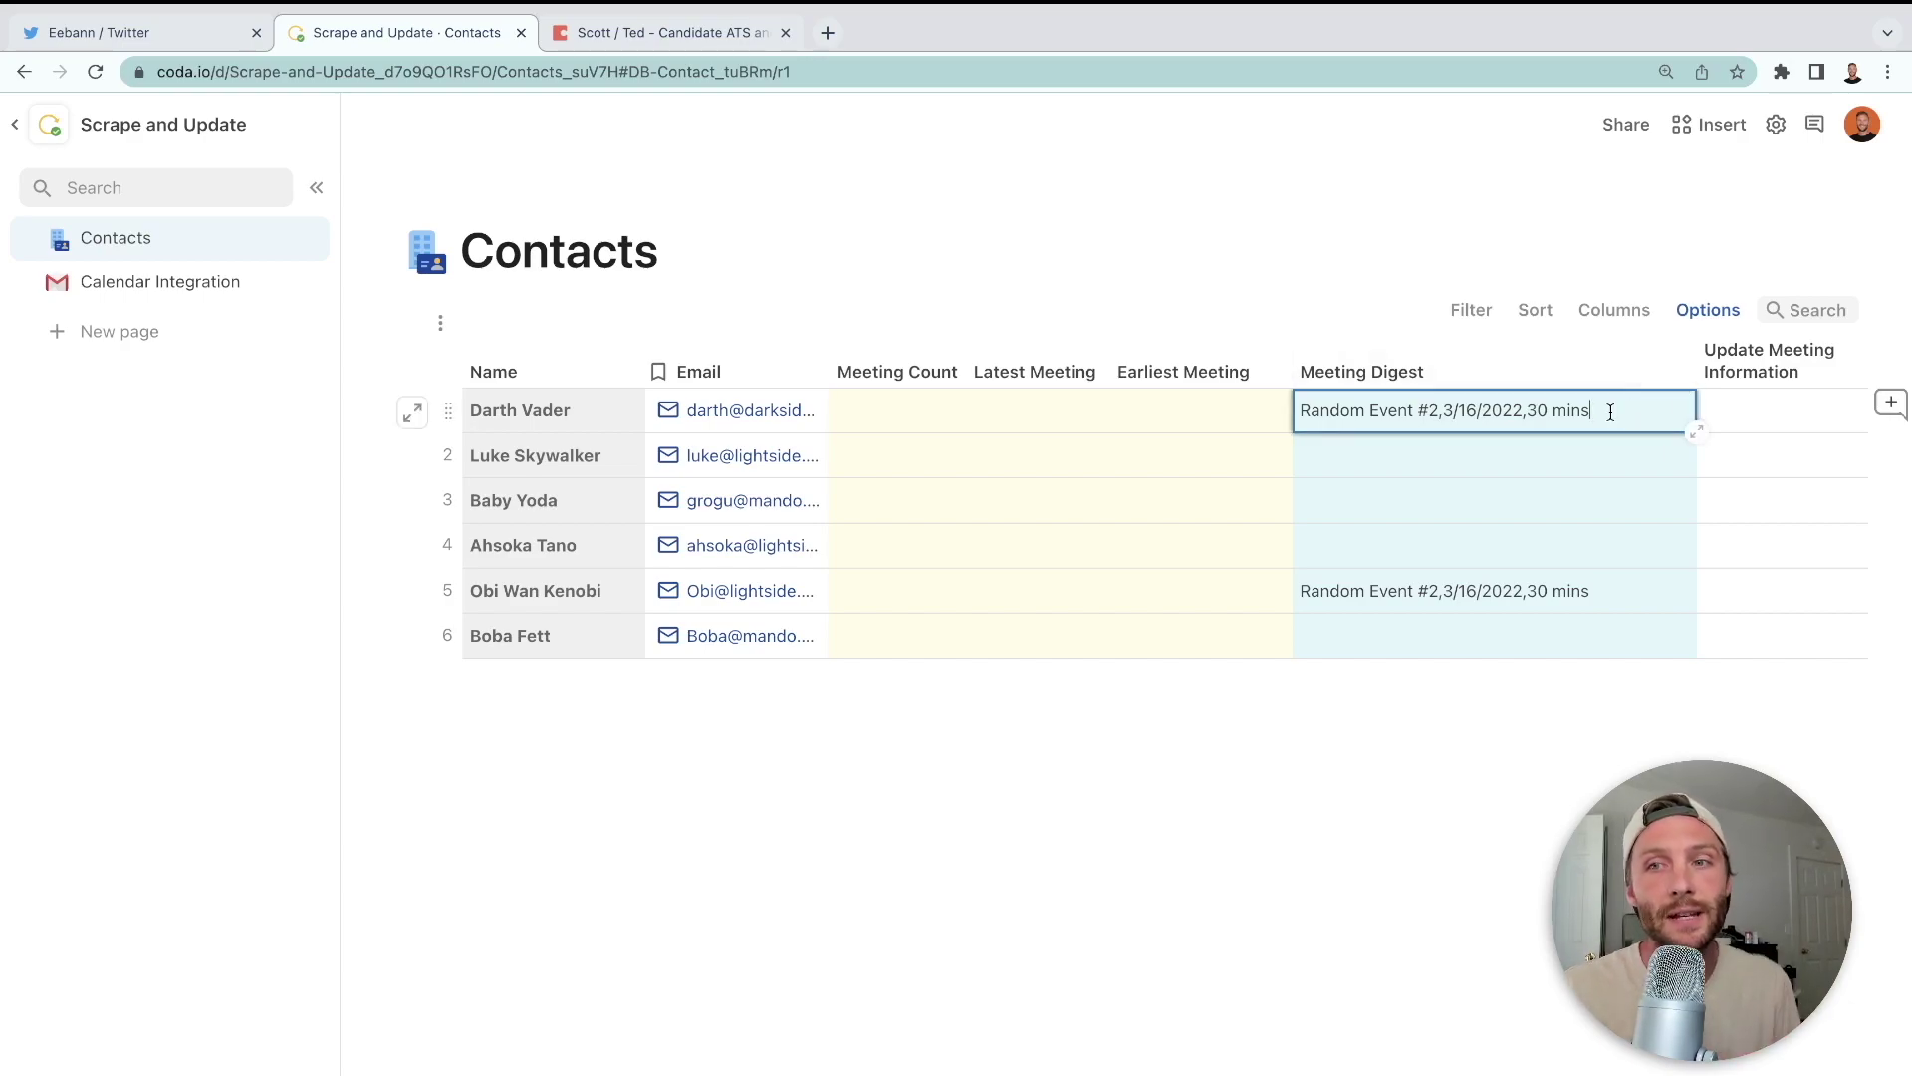
pyautogui.moveTo(1503, 418); pyautogui.dragTo(1300, 409)
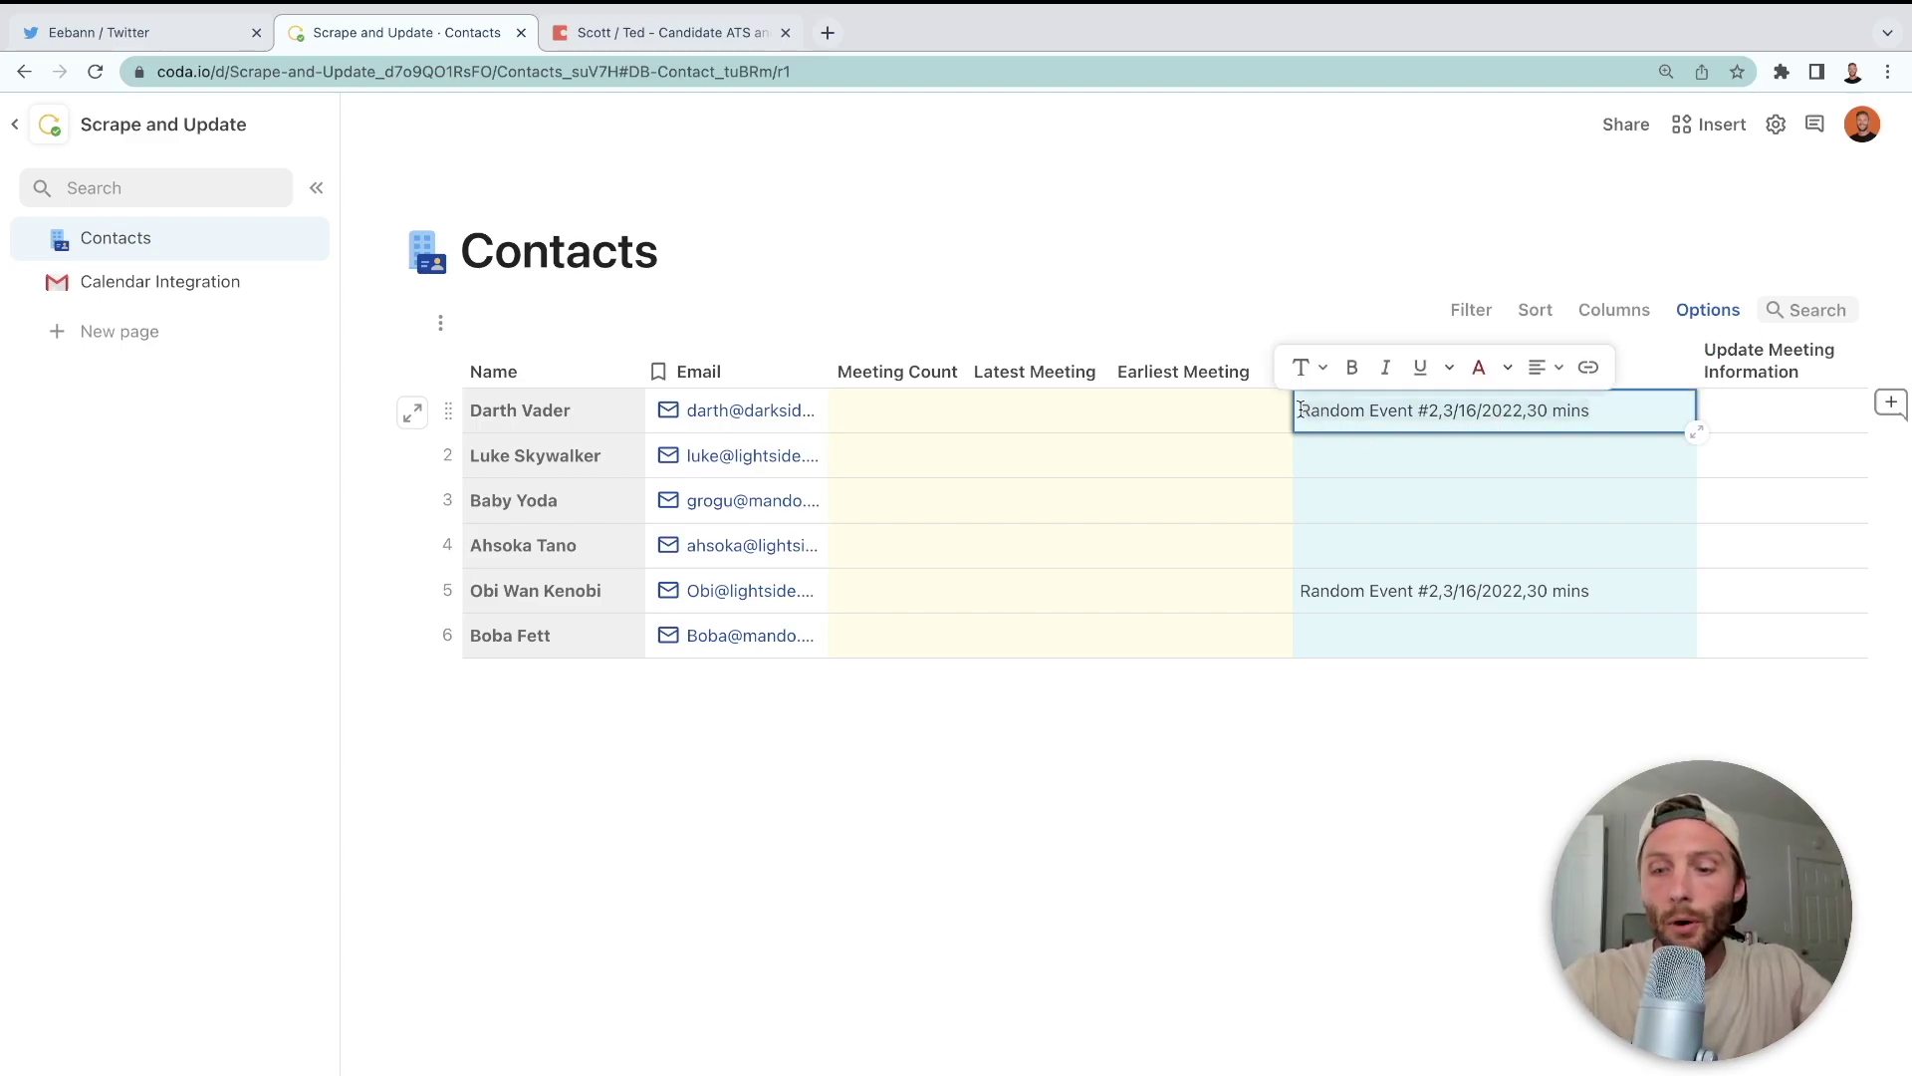
pyautogui.press('Right')
pyautogui.hotkey('shift', 'Return')
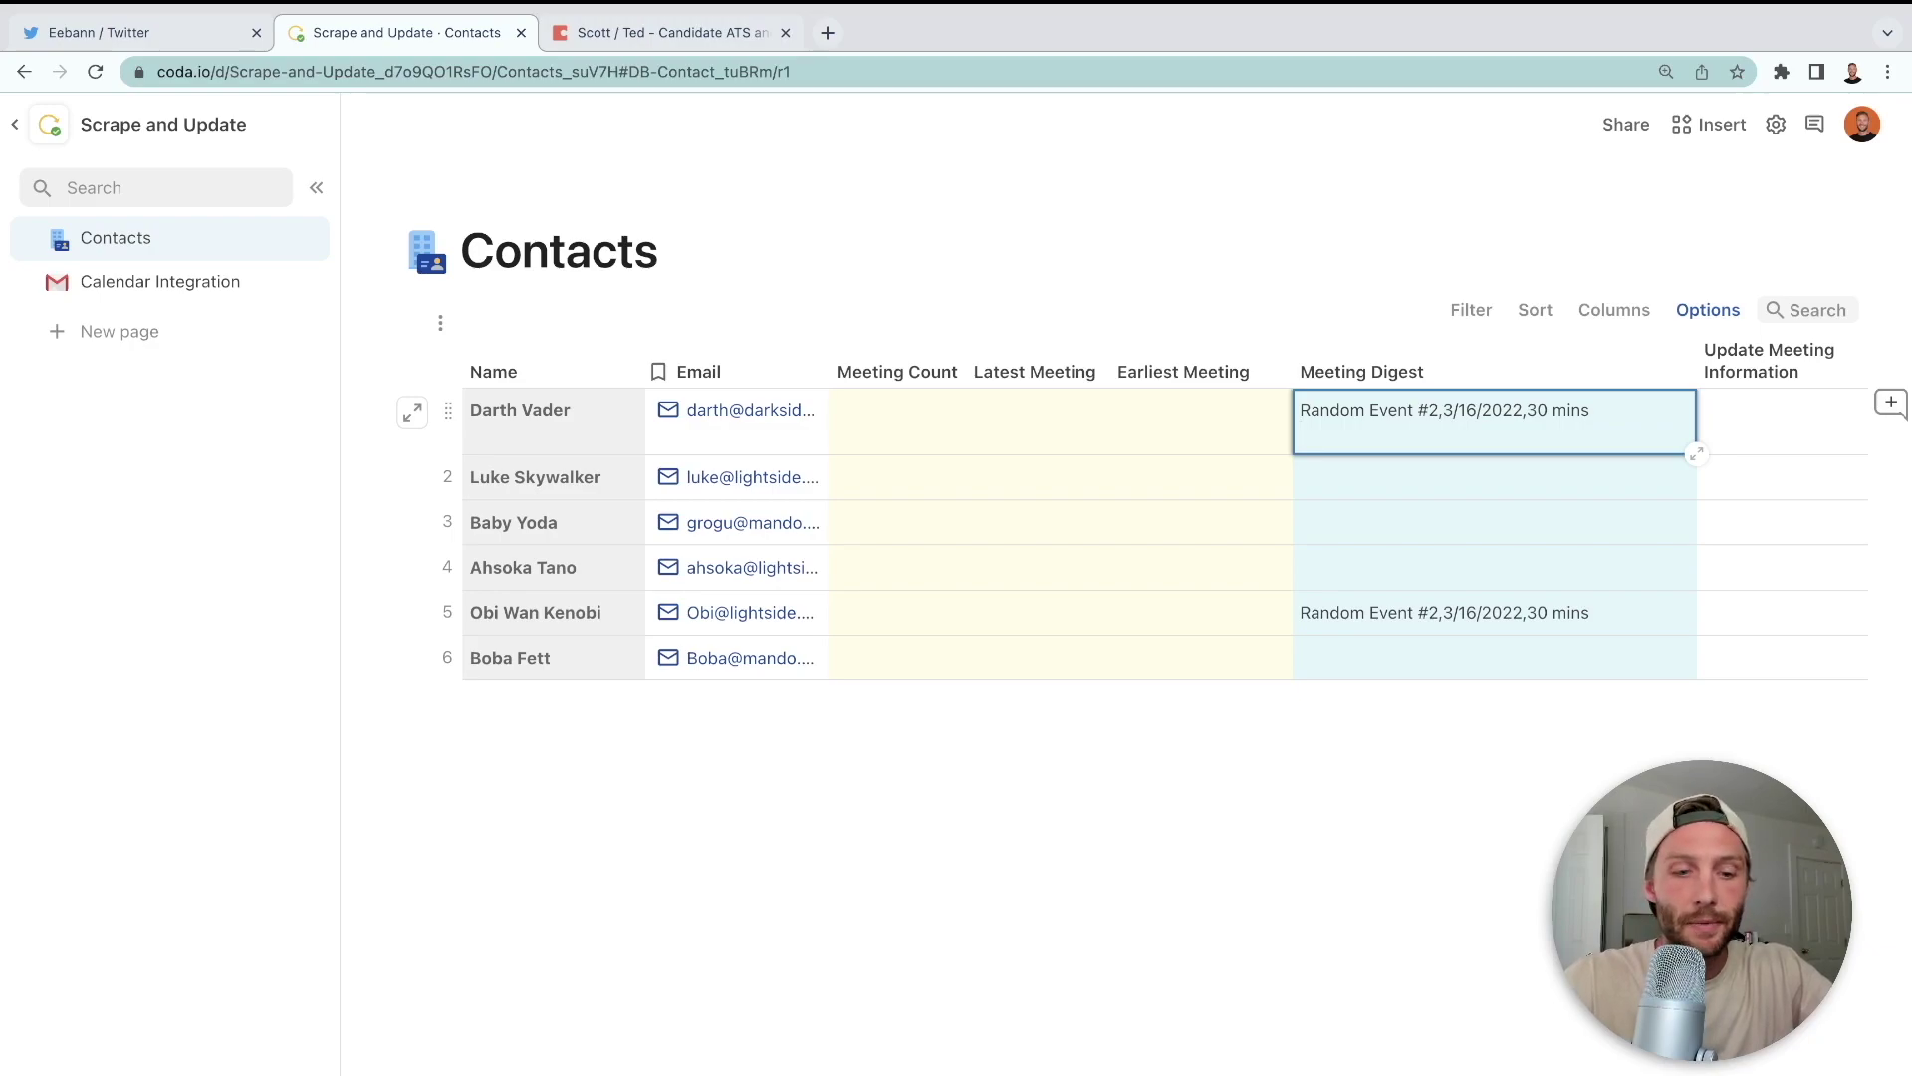
pyautogui.write('Random Event #2,3/16/2022,30 mins')
pyautogui.hotkey('shift', 'Return')
pyautogui.write('Random Event #2,3/16/2022,30 mins')
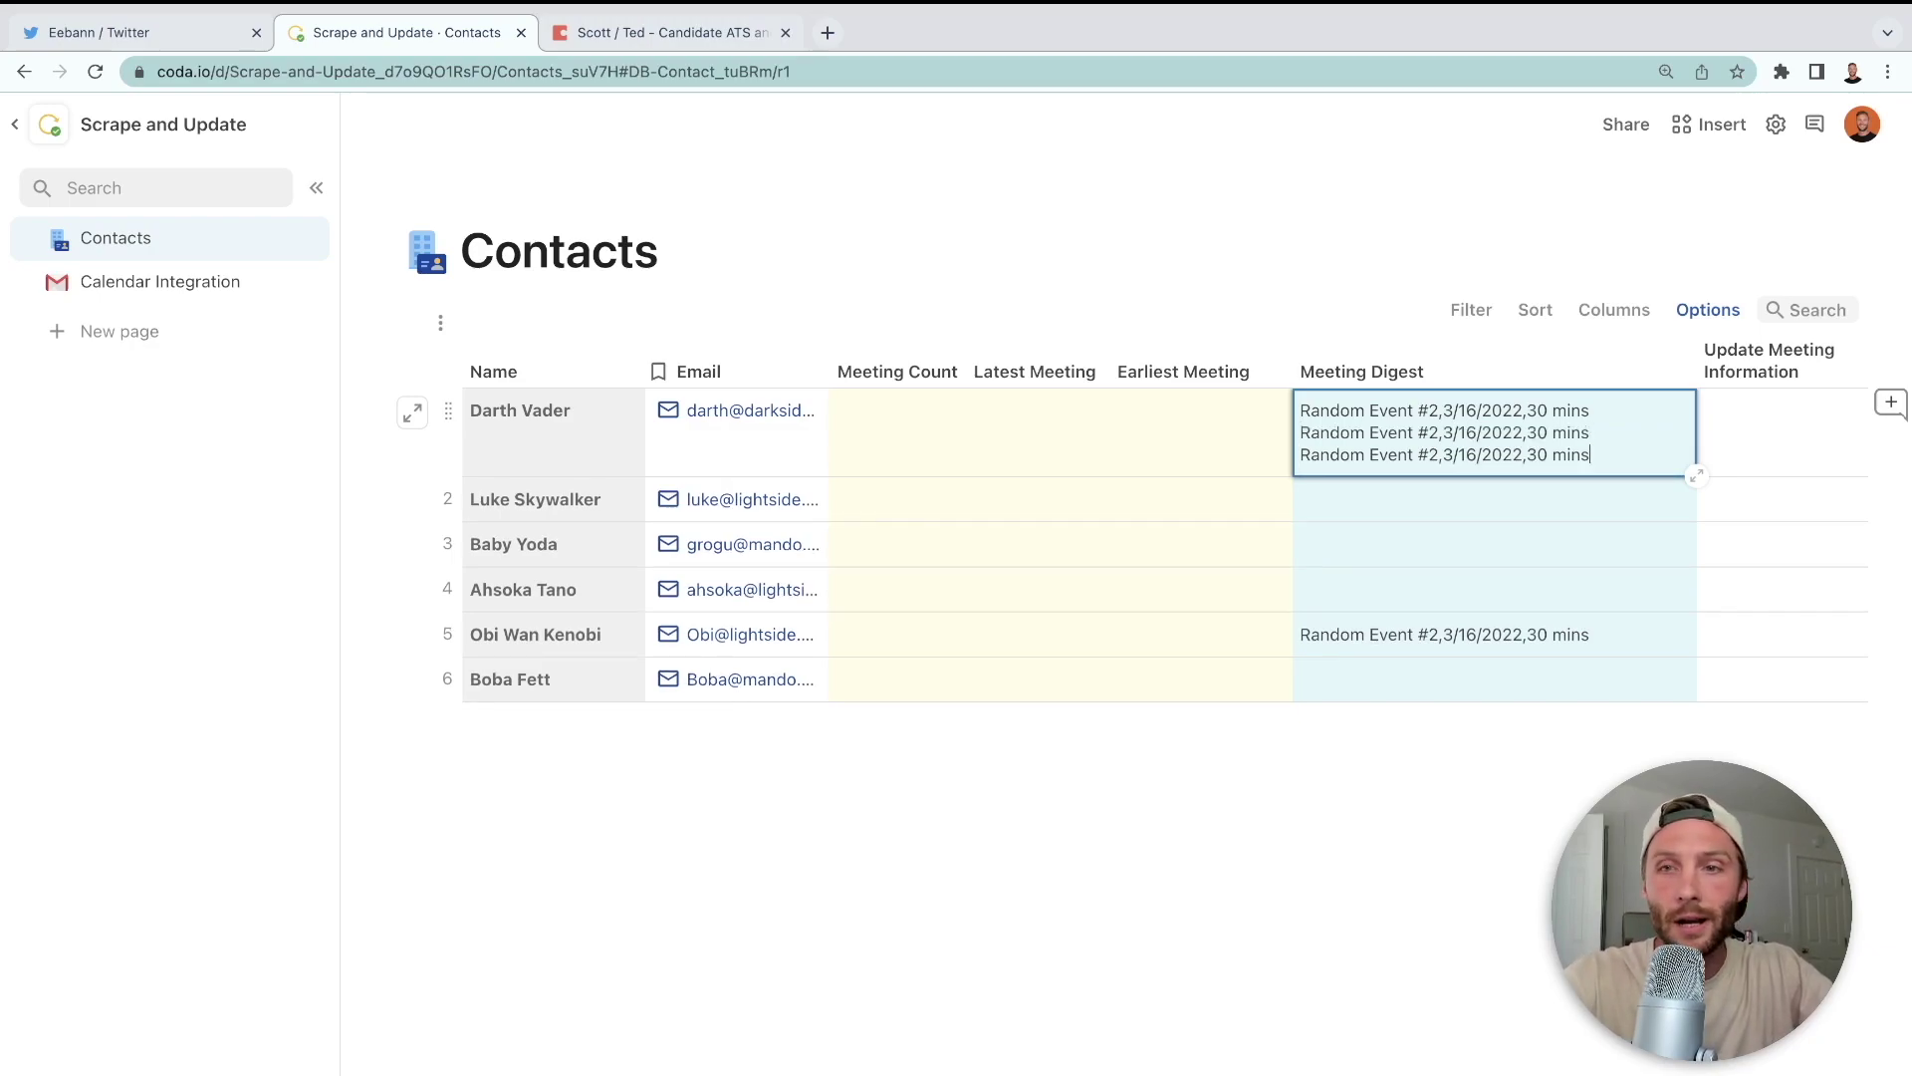
pyautogui.hotkey('shift', 'Return')
pyautogui.write('Random Event #2,3/16/2022,30 mins')
pyautogui.hotkey('shift', 'Return')
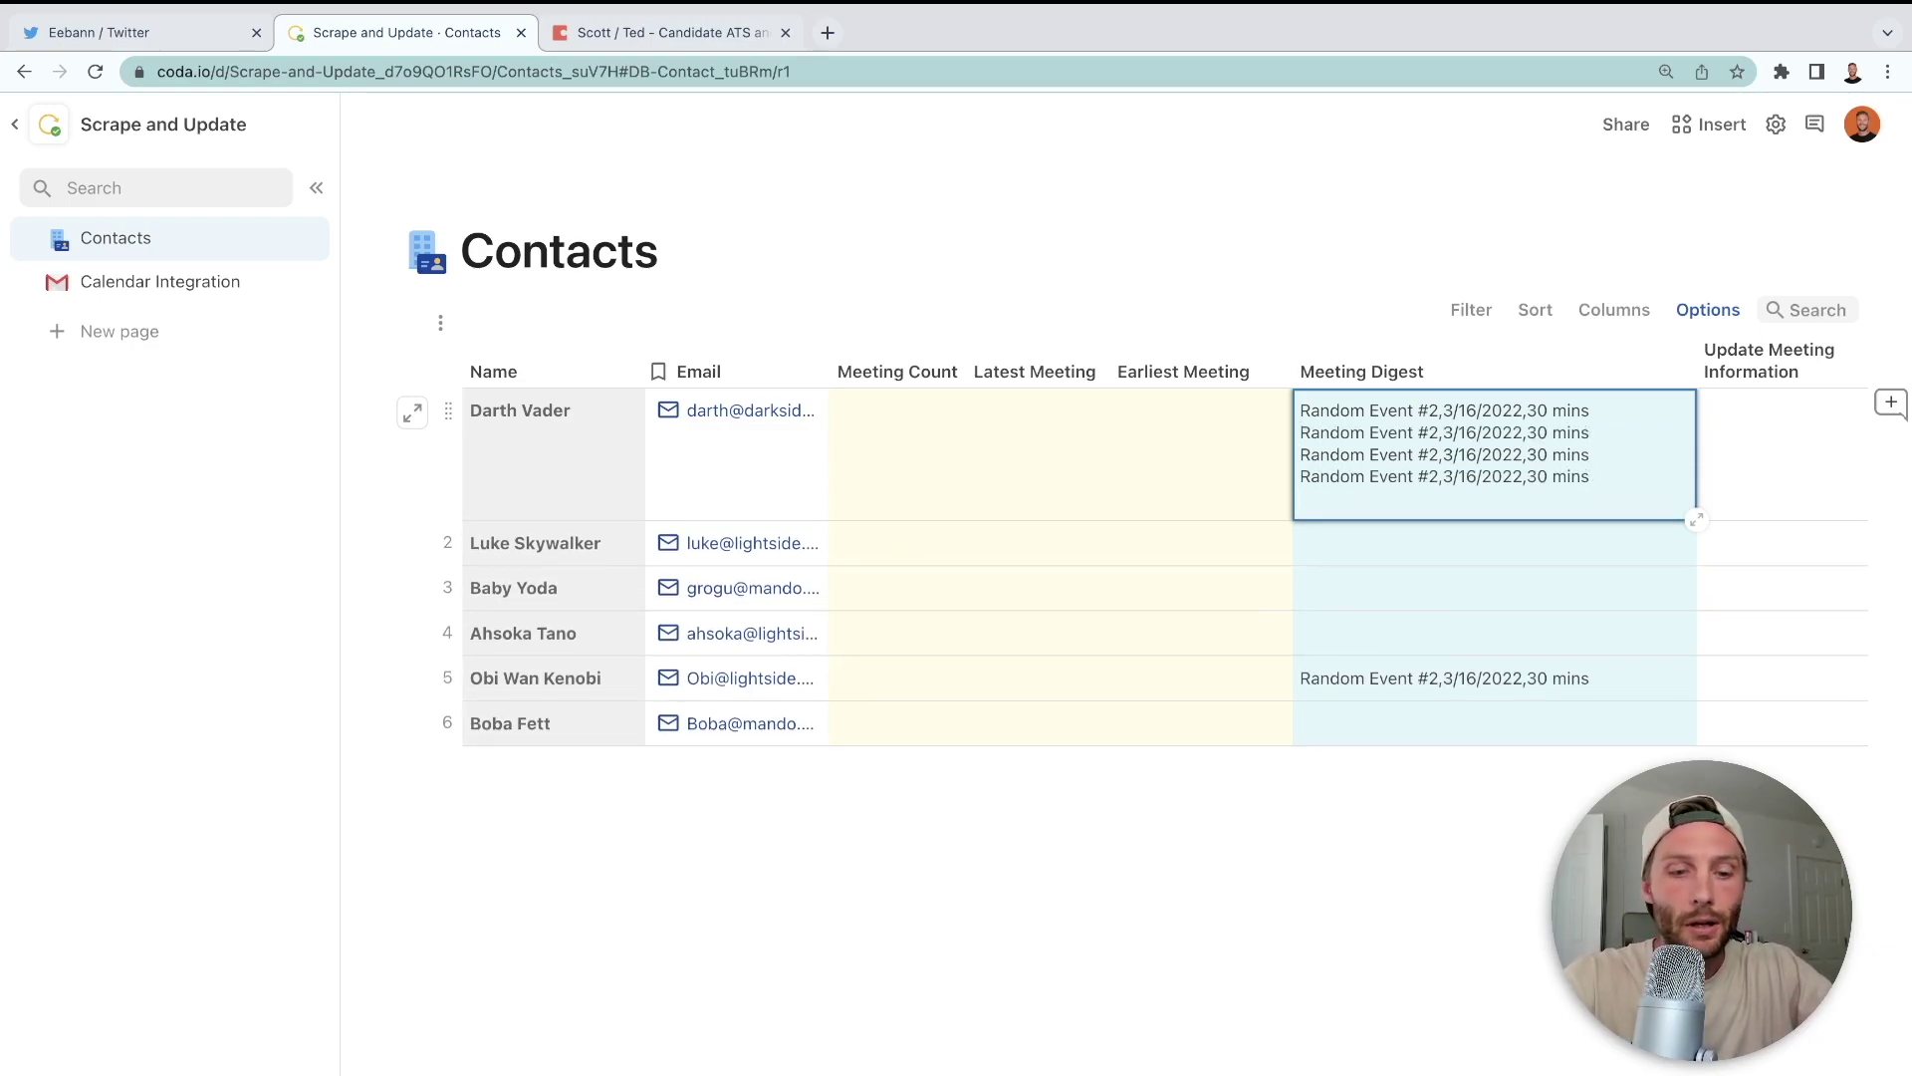
pyautogui.write('Random Event #2,3/16/2022,30 mins')
# - Finish editing Darth Vader's digest and delete all its event lines
pyautogui.press('super+space')
pyautogui.press('Escape')
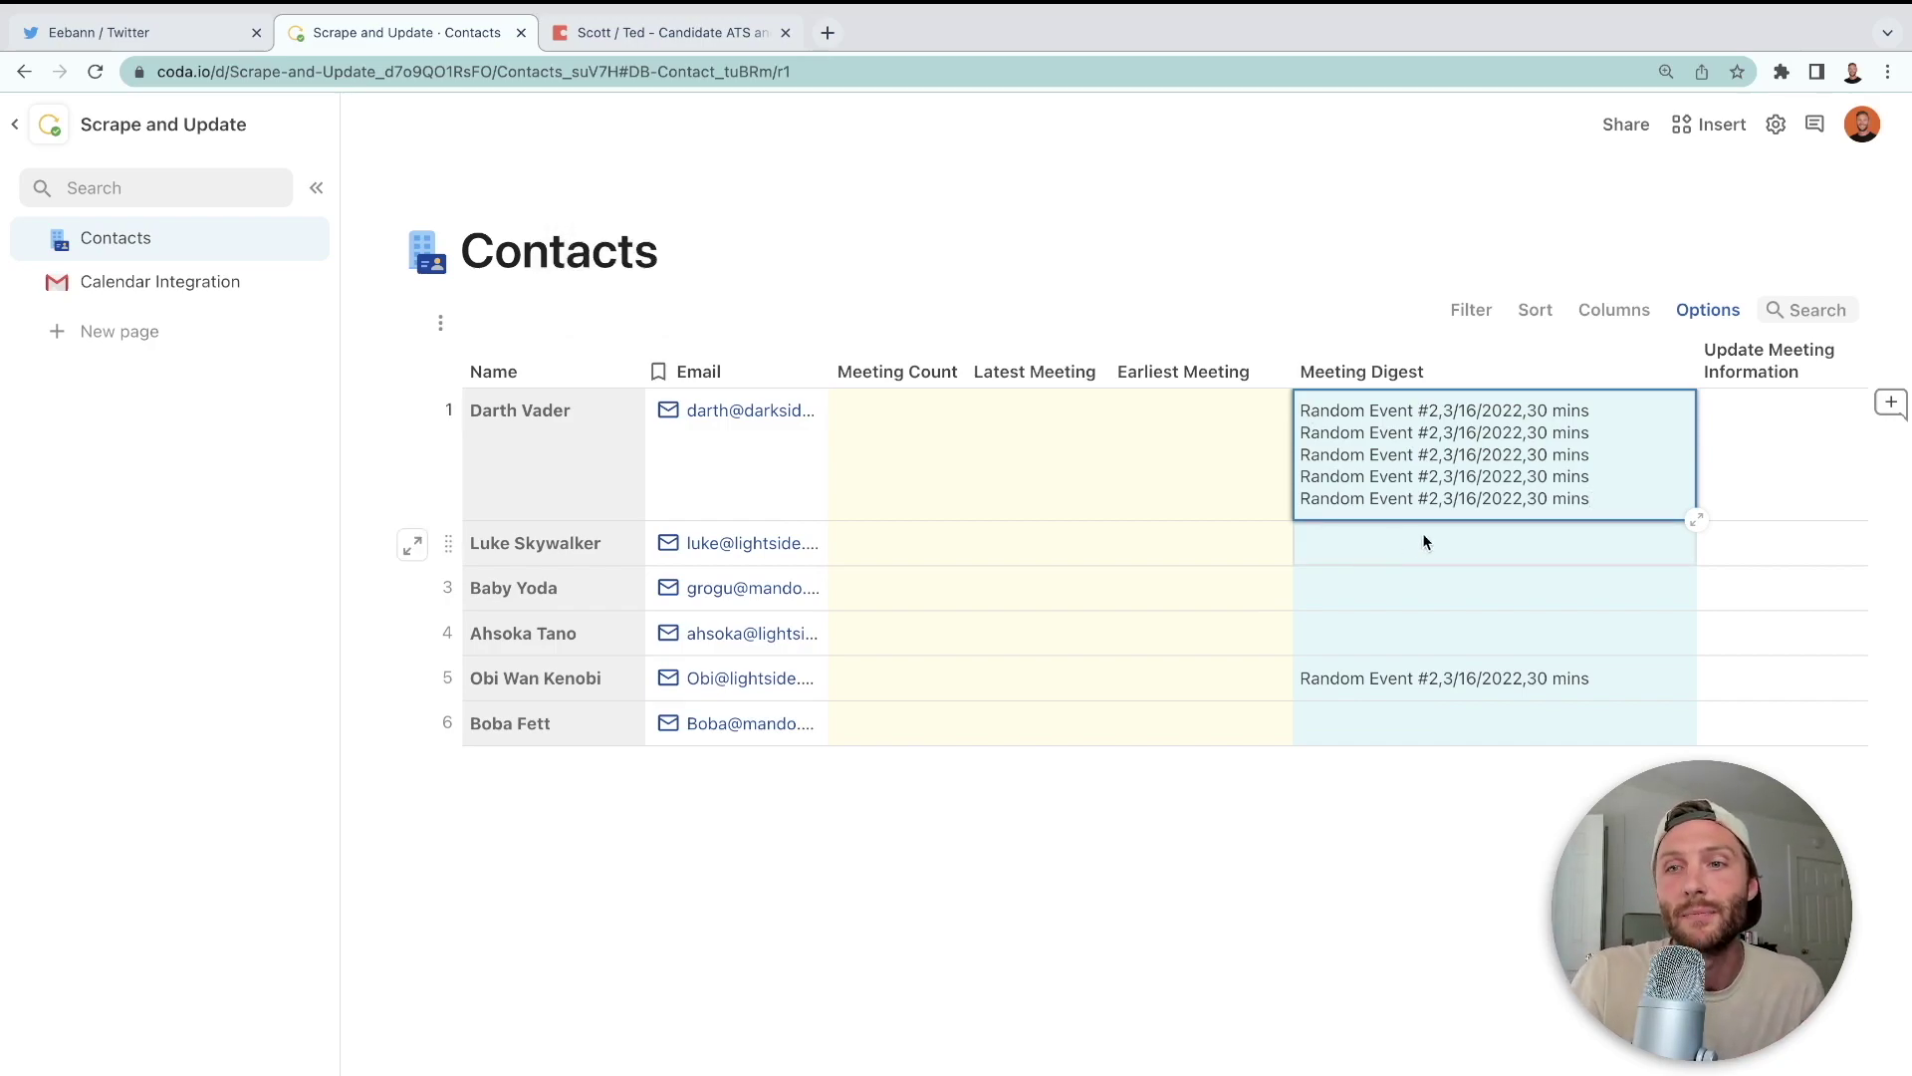
pyautogui.click(1581, 523)
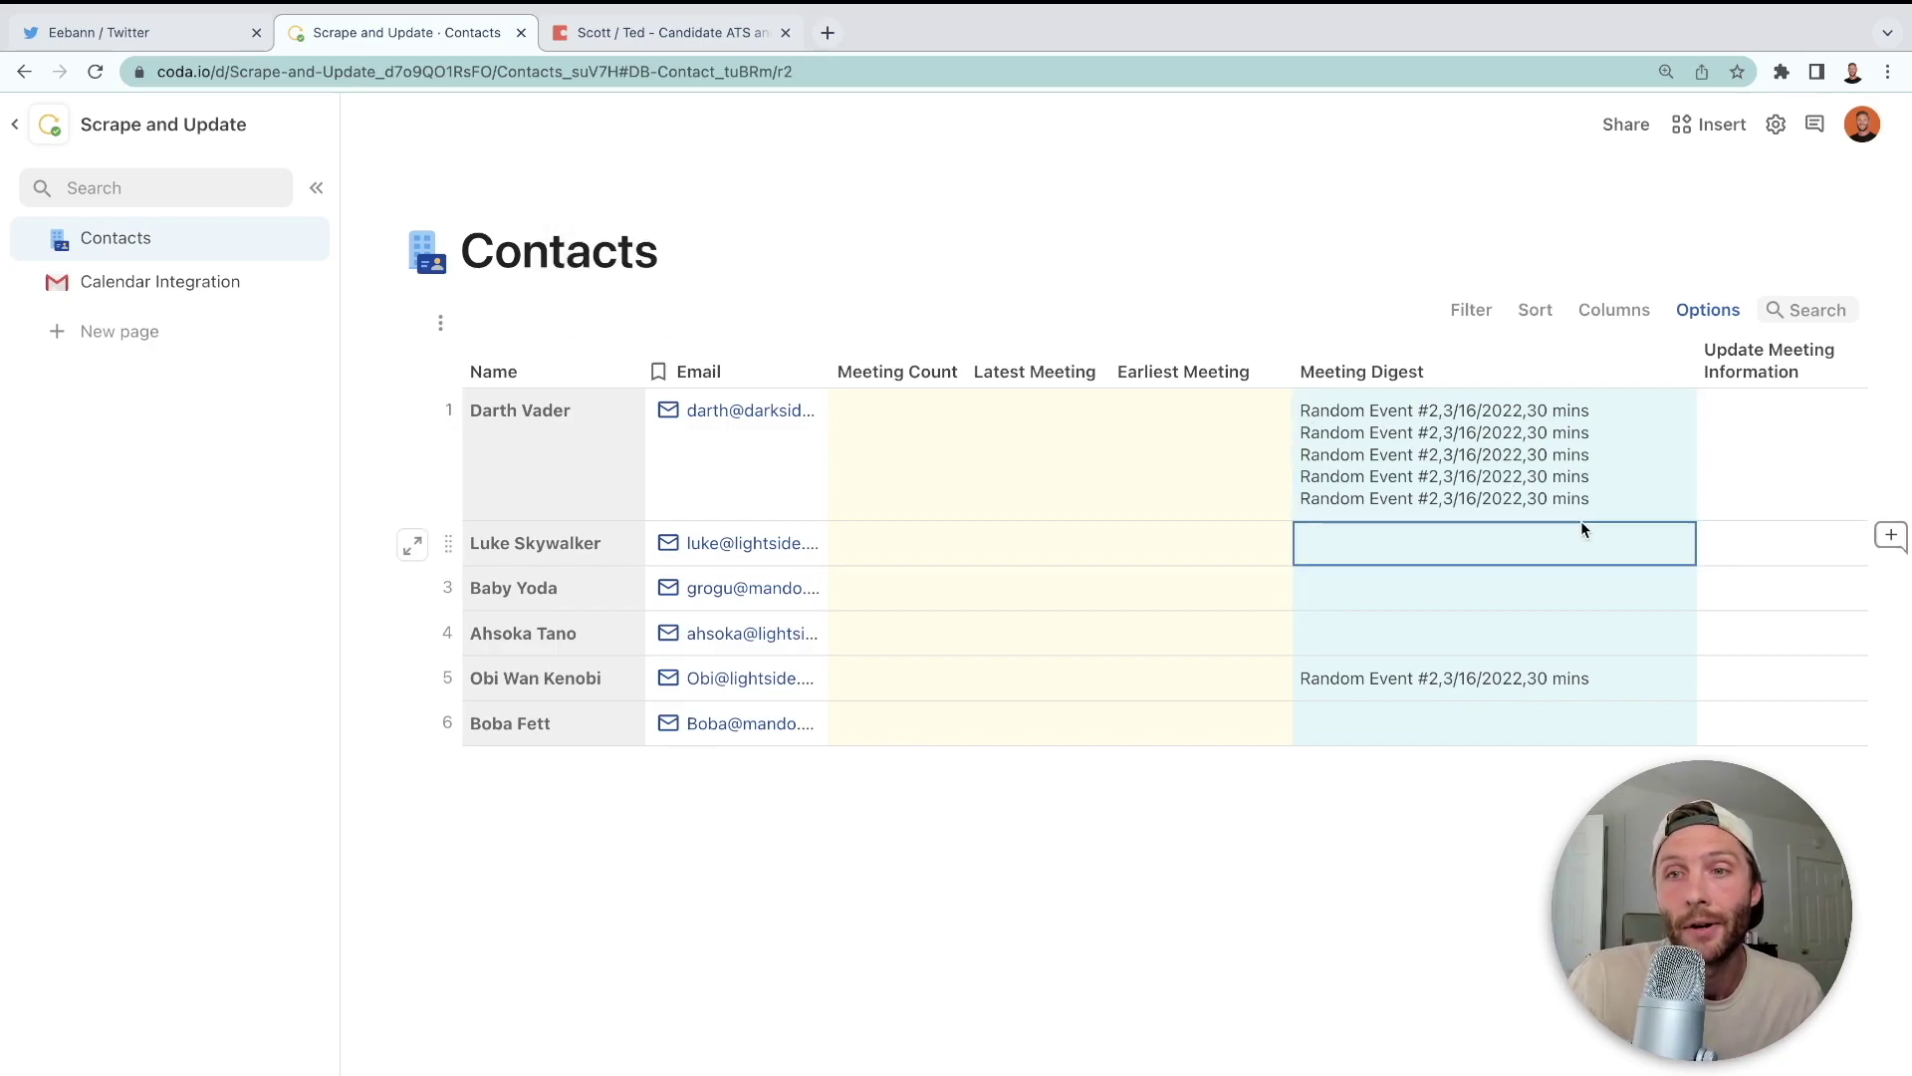
pyautogui.click(1594, 453)
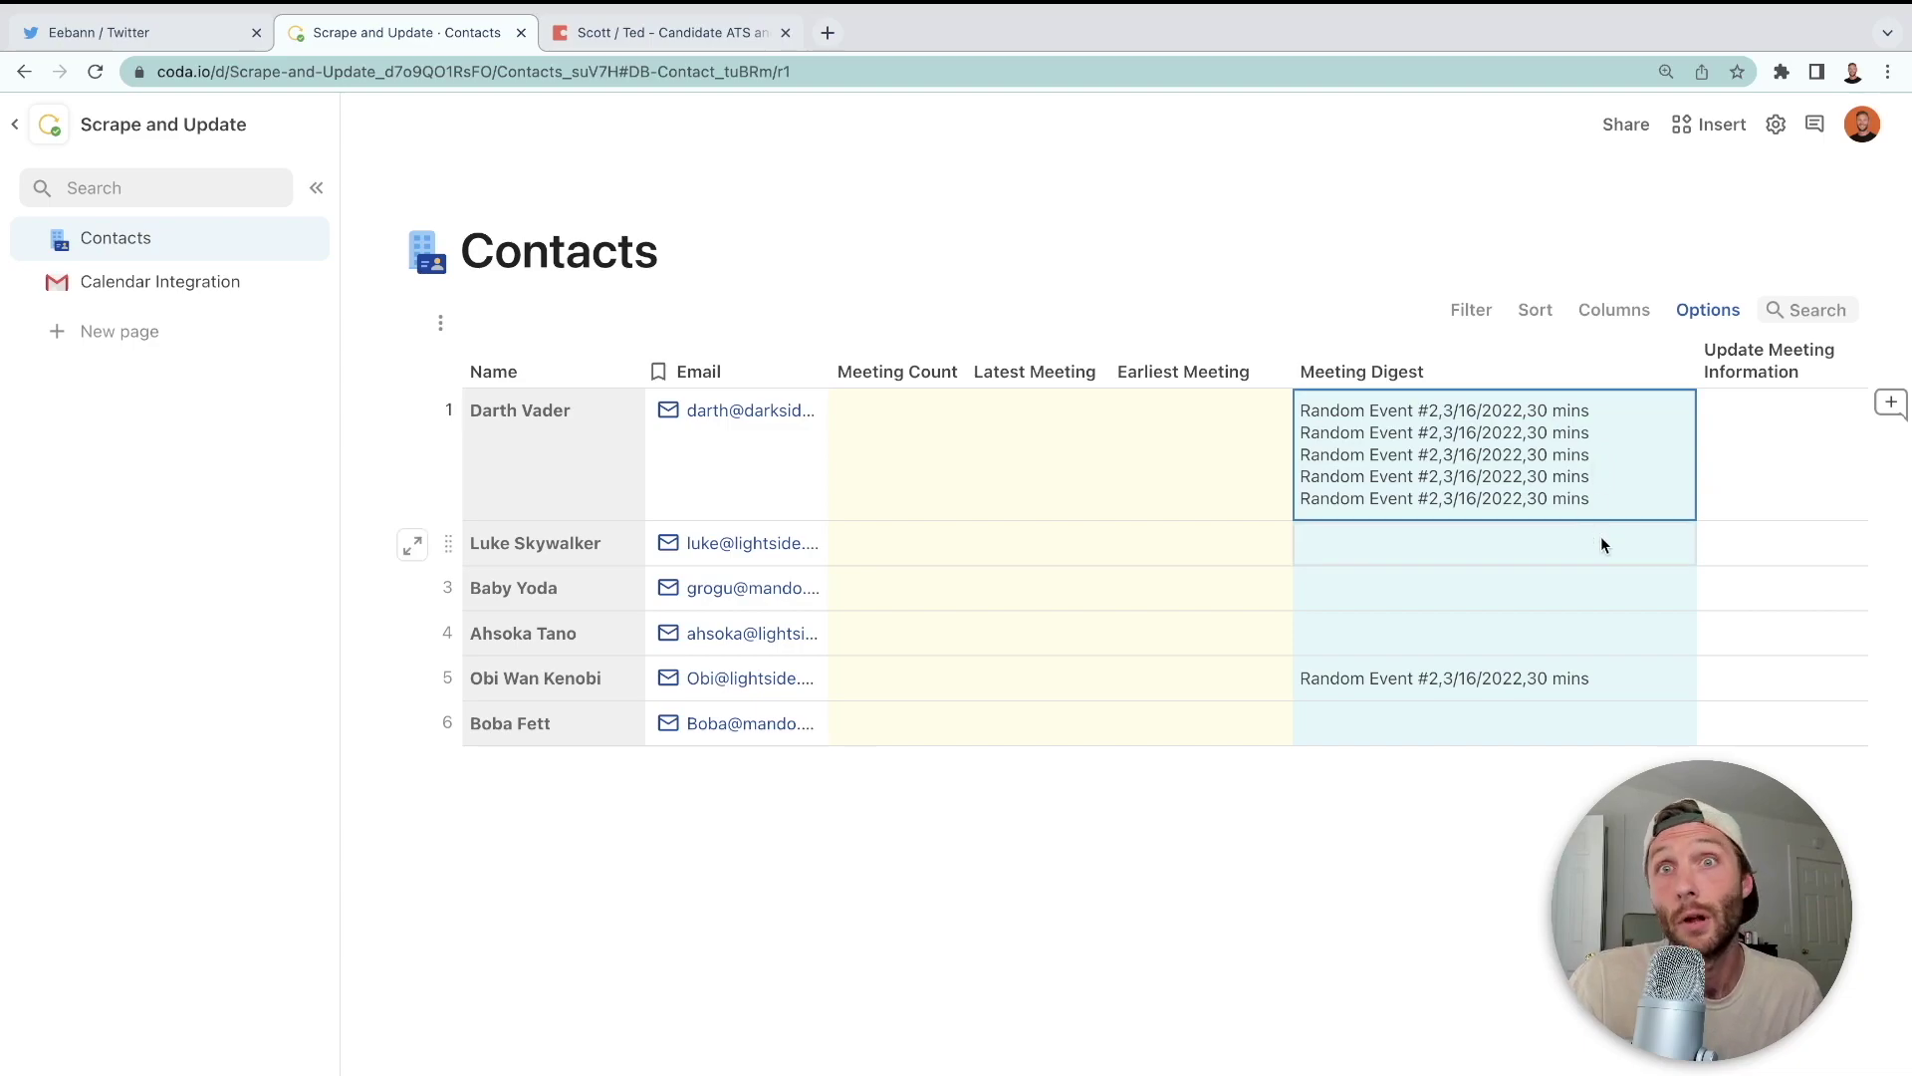
pyautogui.press('Delete')
# - Clear Obi Wan Kenobi's Meeting Digest and review the Scrape and Push action formula
pyautogui.click(1605, 588)
pyautogui.press('Delete')
pyautogui.click(182, 278)
pyautogui.click(1314, 429)
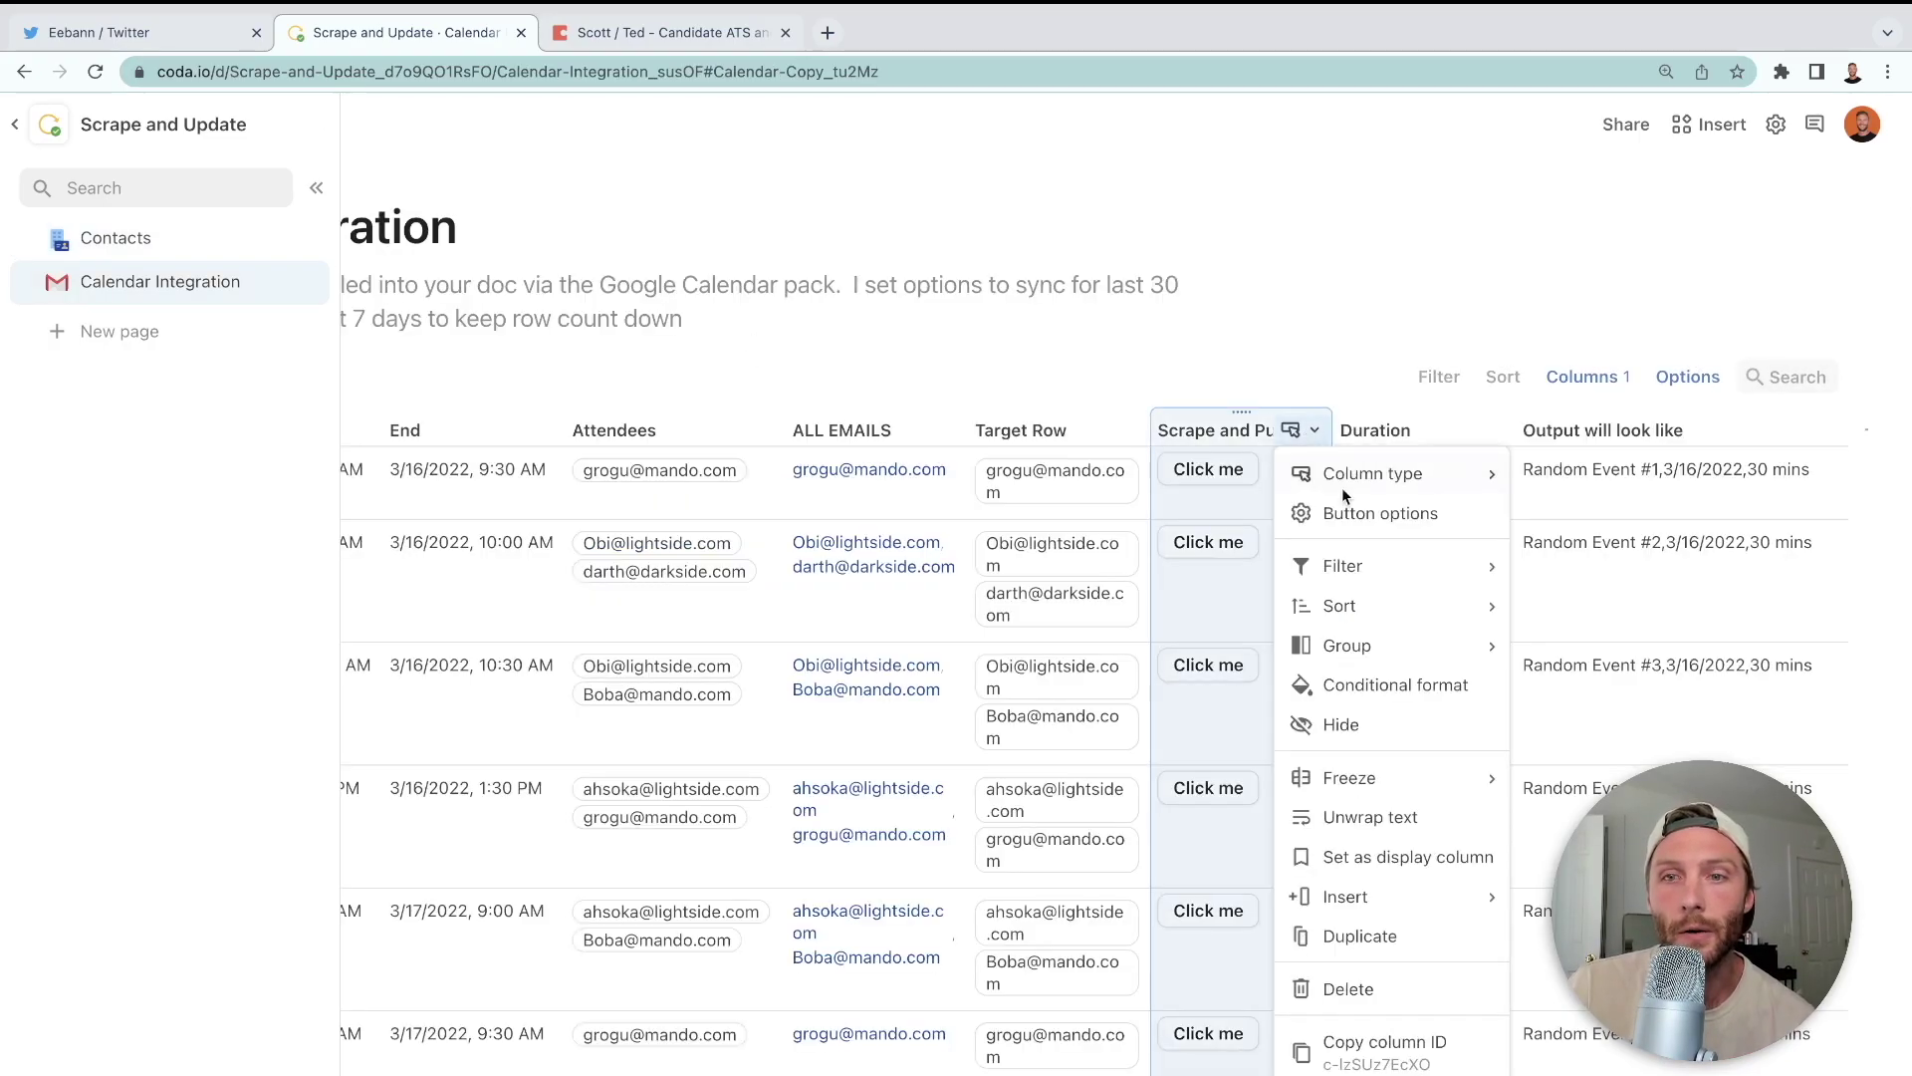
pyautogui.click(1353, 514)
pyautogui.click(1324, 679)
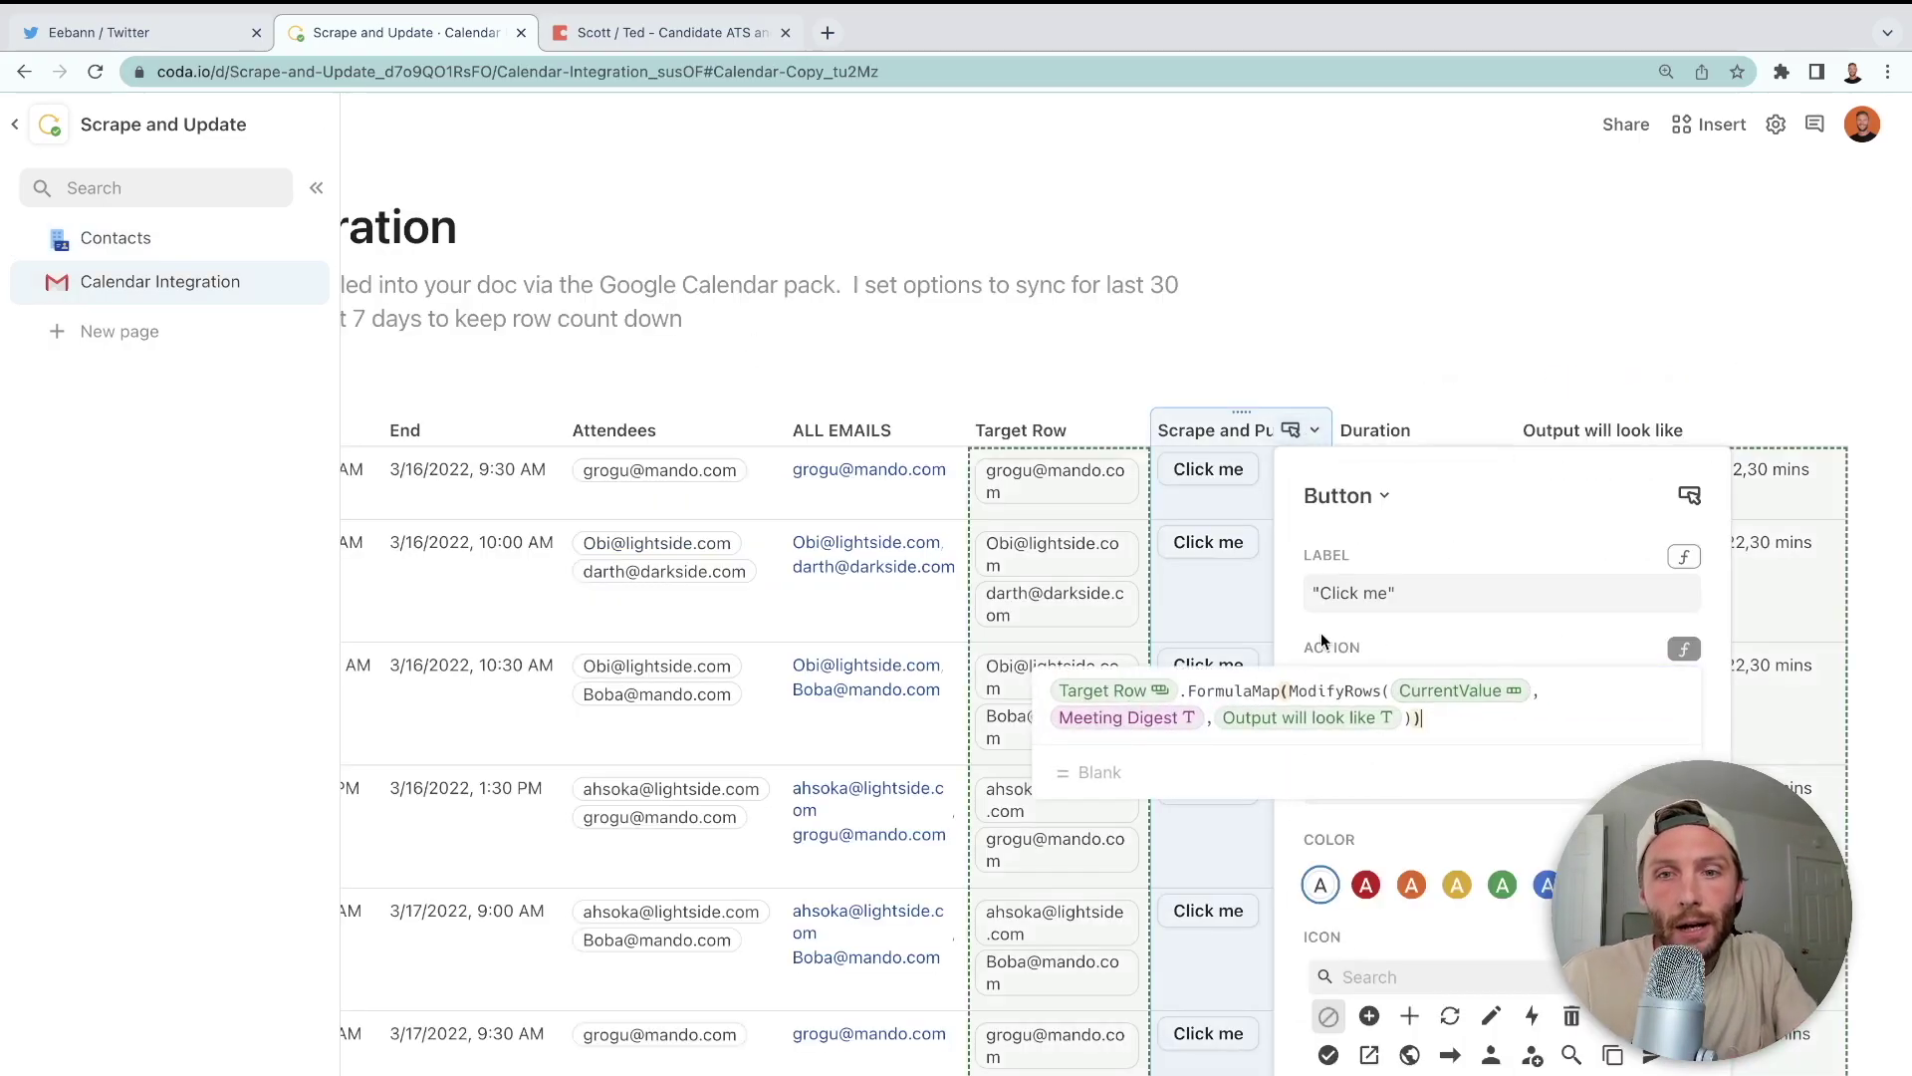
# - Inspect Darth Vader's Meeting Digest in the expanded cell view, then return to Calendar Integration
pyautogui.click(160, 238)
pyautogui.doubleClick(1426, 431)
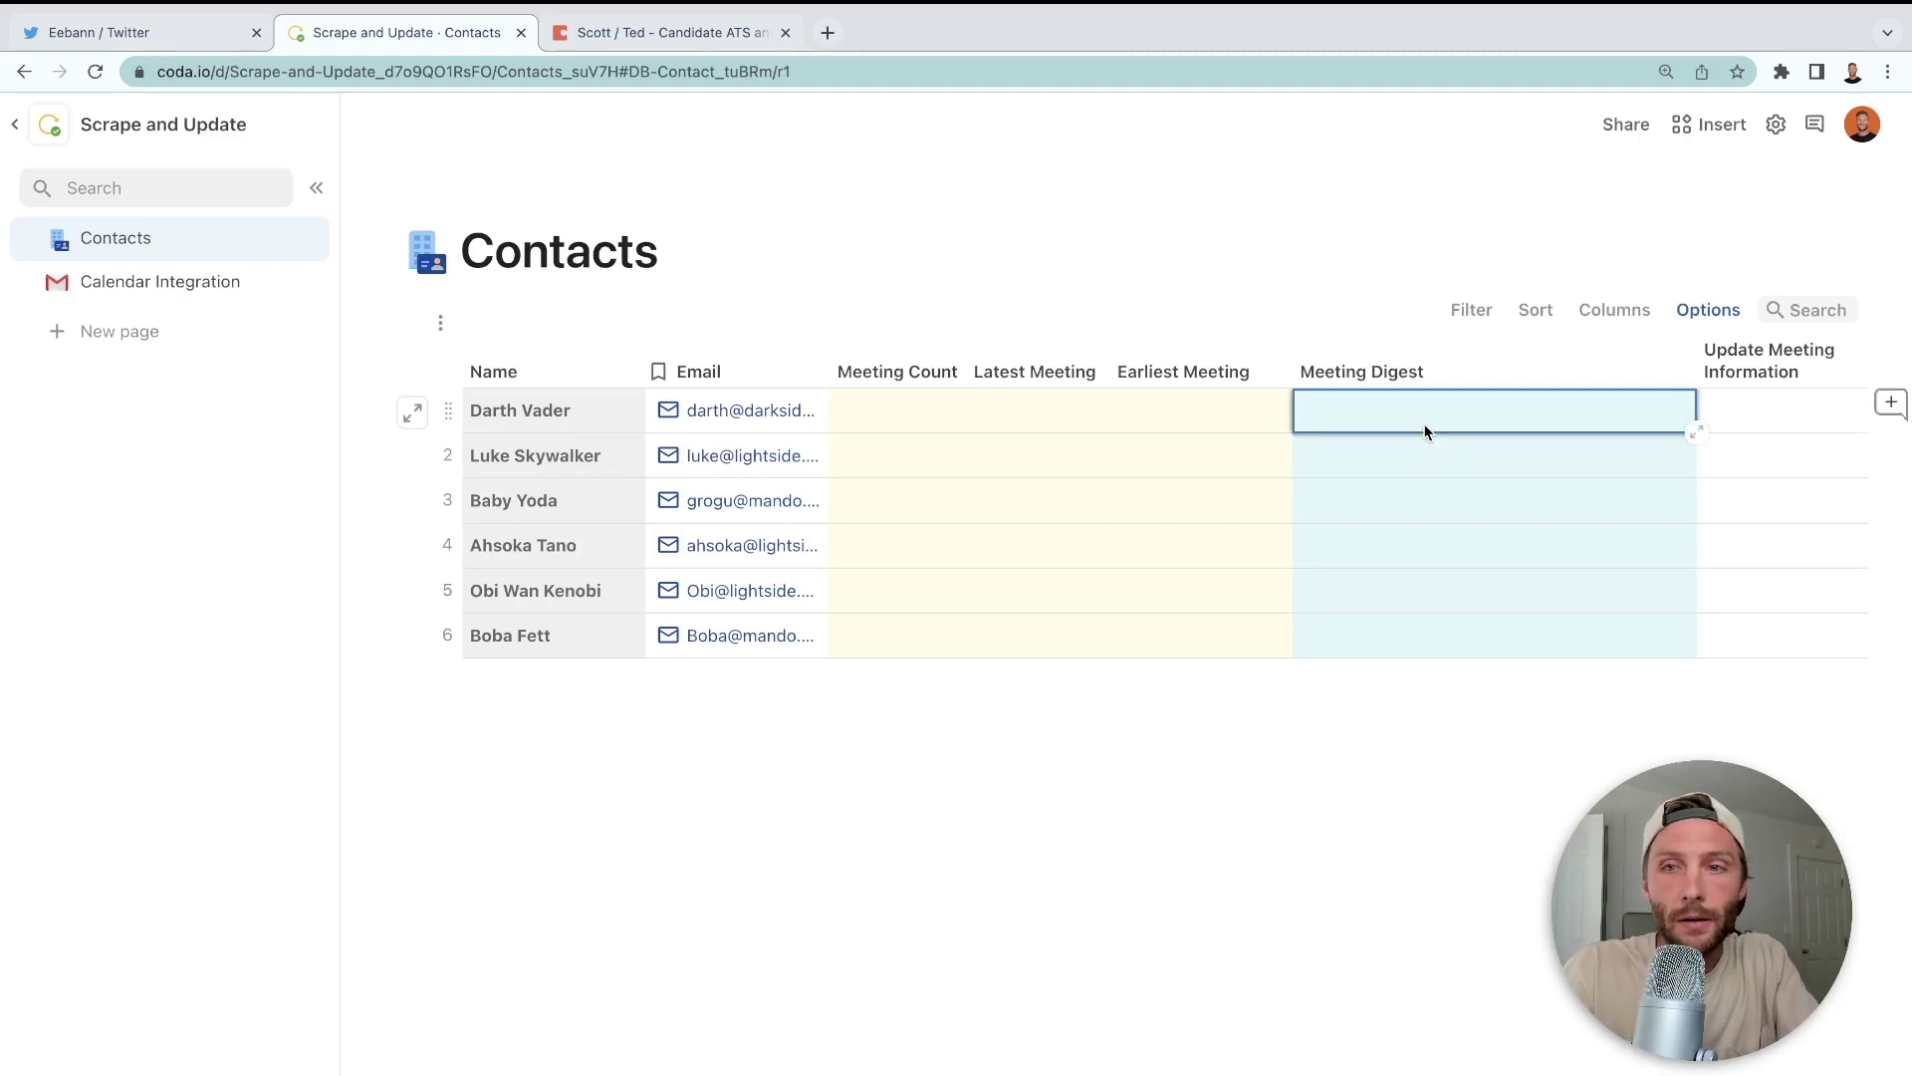
pyautogui.click(1695, 433)
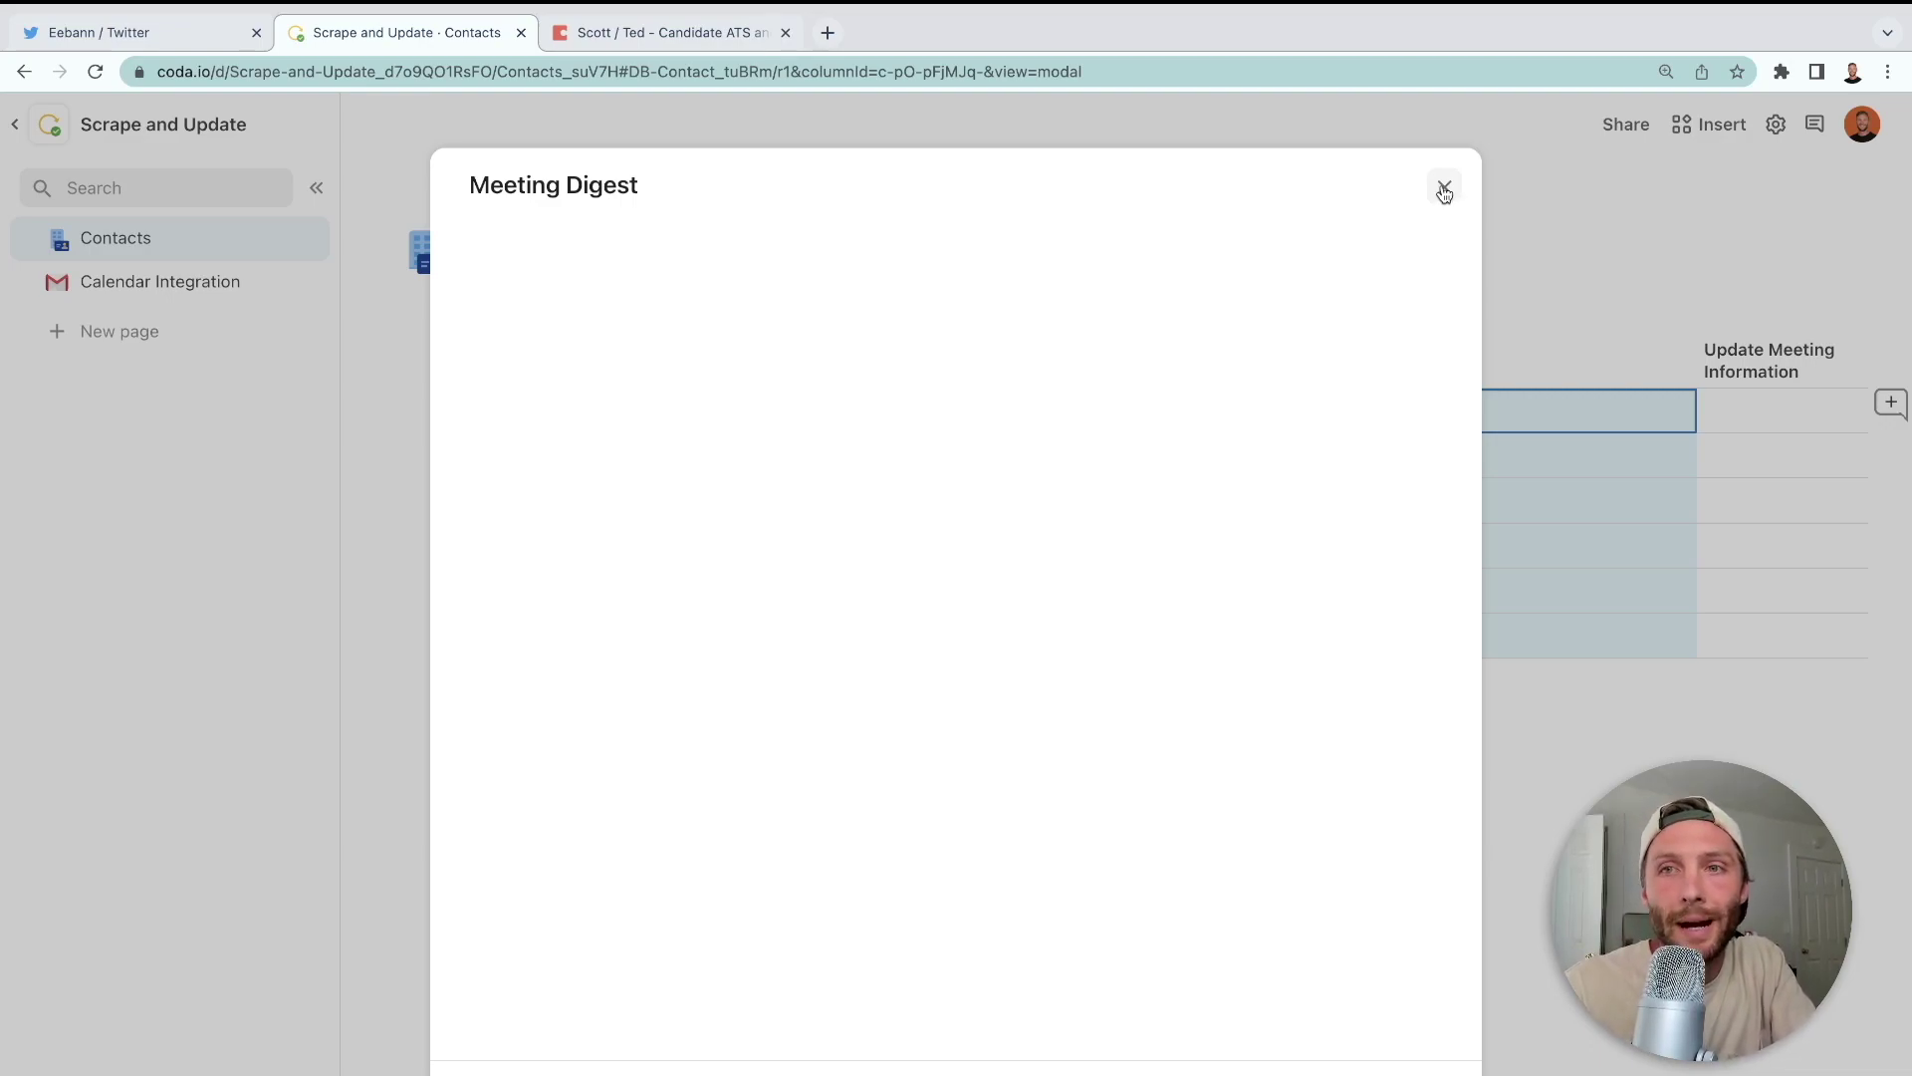
pyautogui.click(1444, 190)
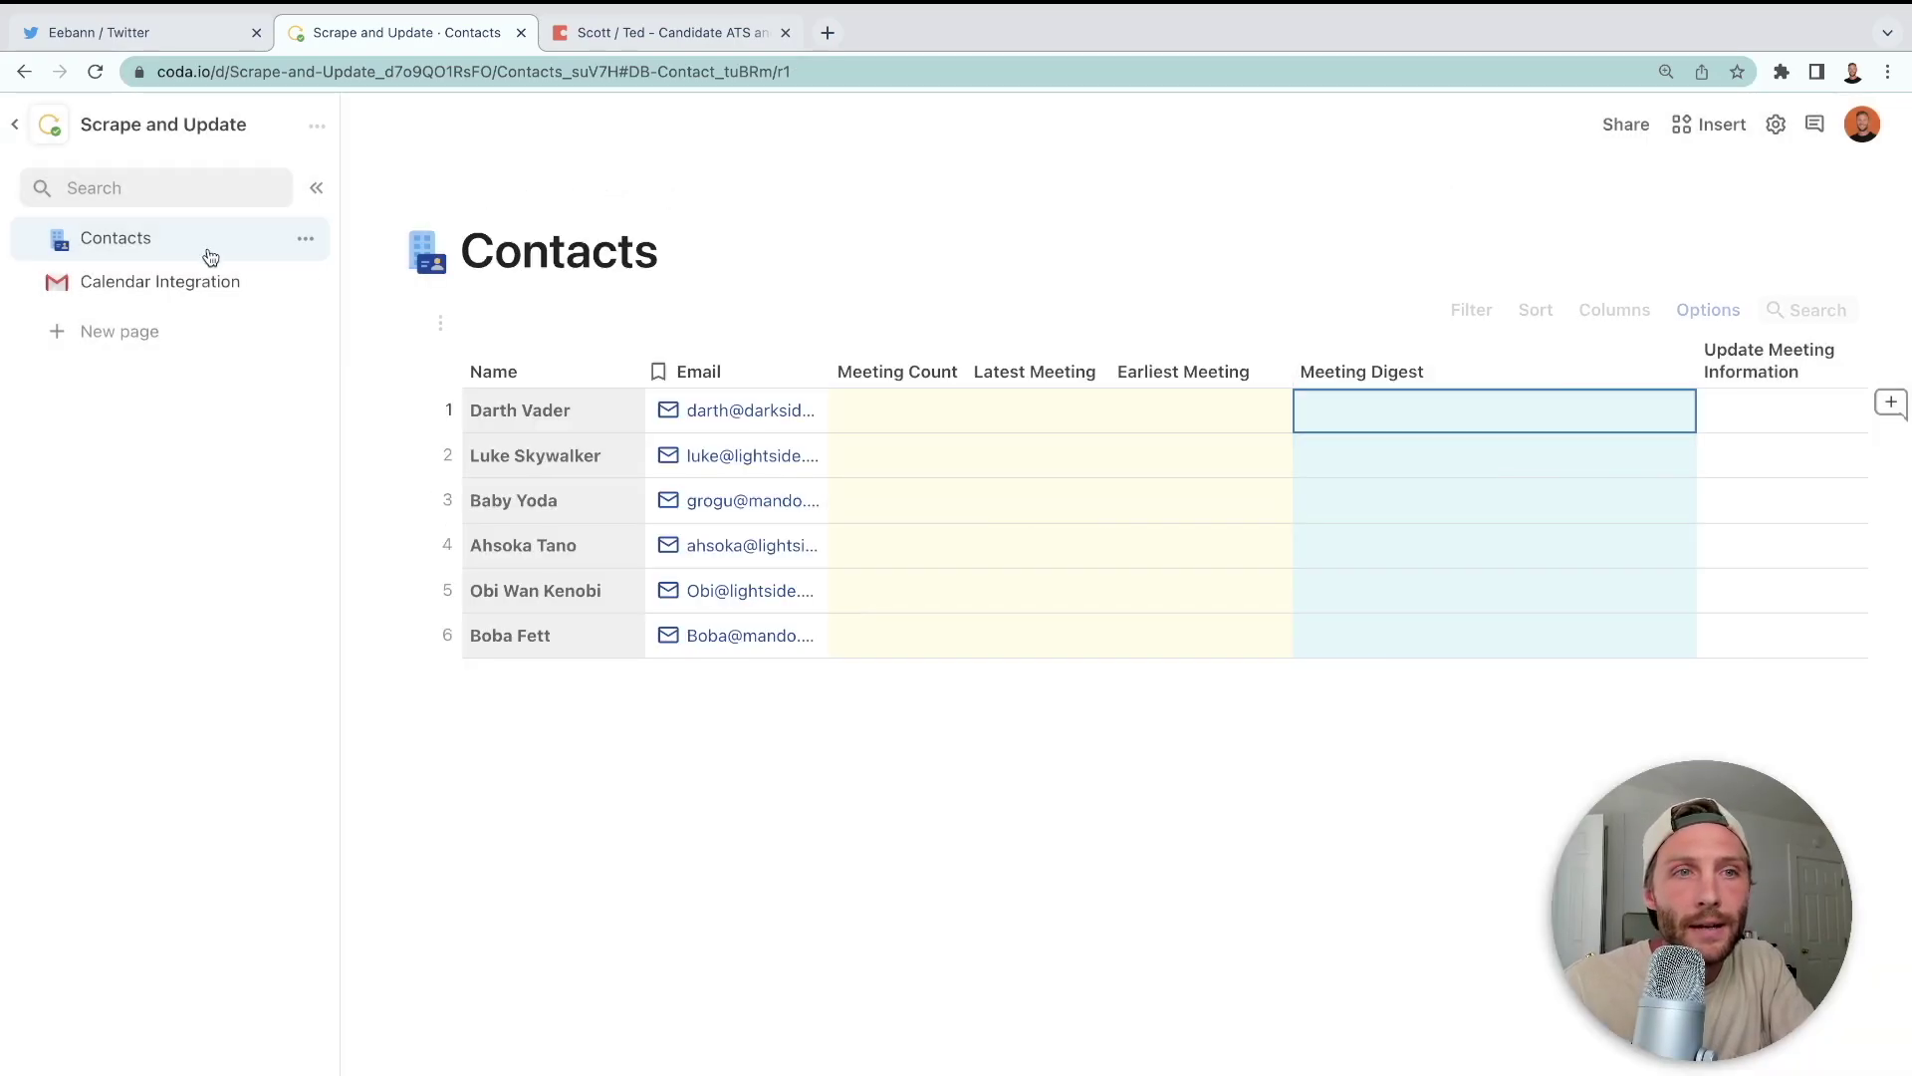
pyautogui.click(180, 284)
# - Name the column 'Output will look like' and append .ToText() to its Format formula
pyautogui.click(1315, 430)
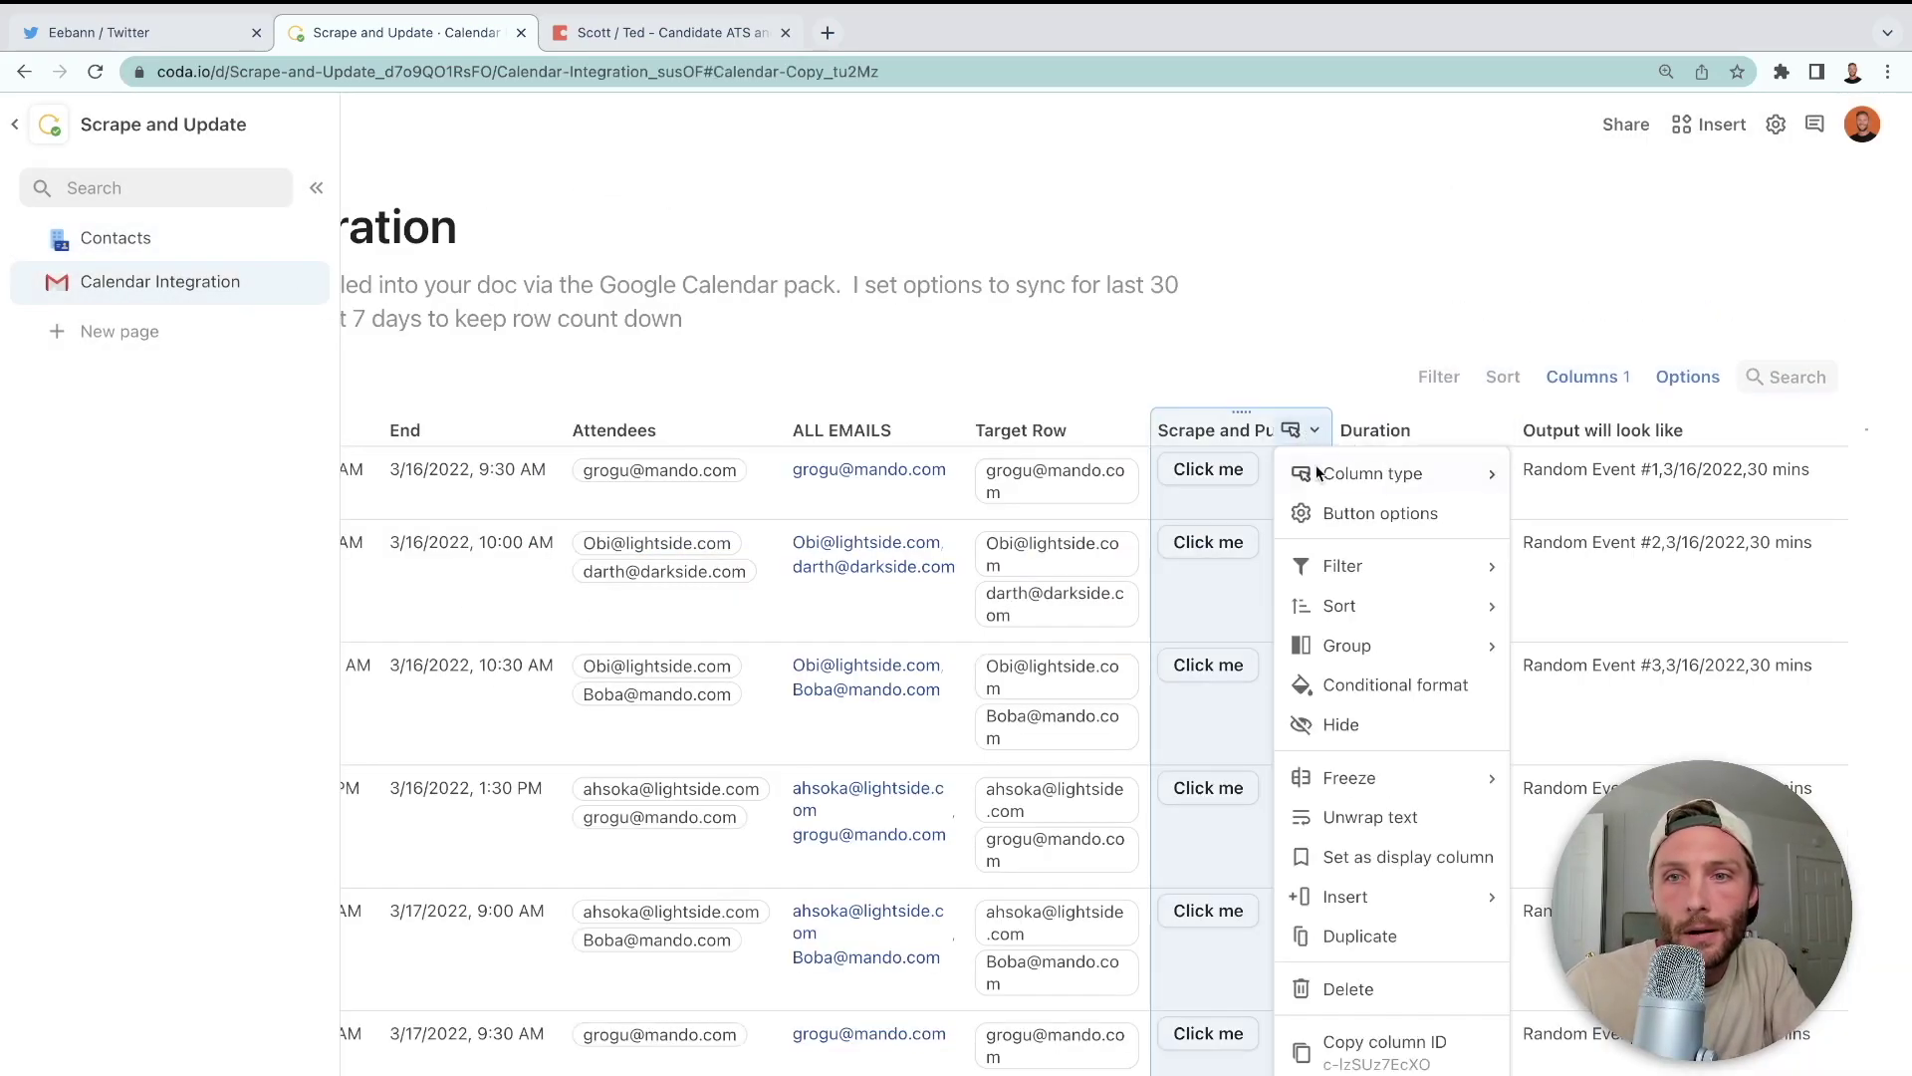
pyautogui.click(1554, 426)
pyautogui.click(1553, 426)
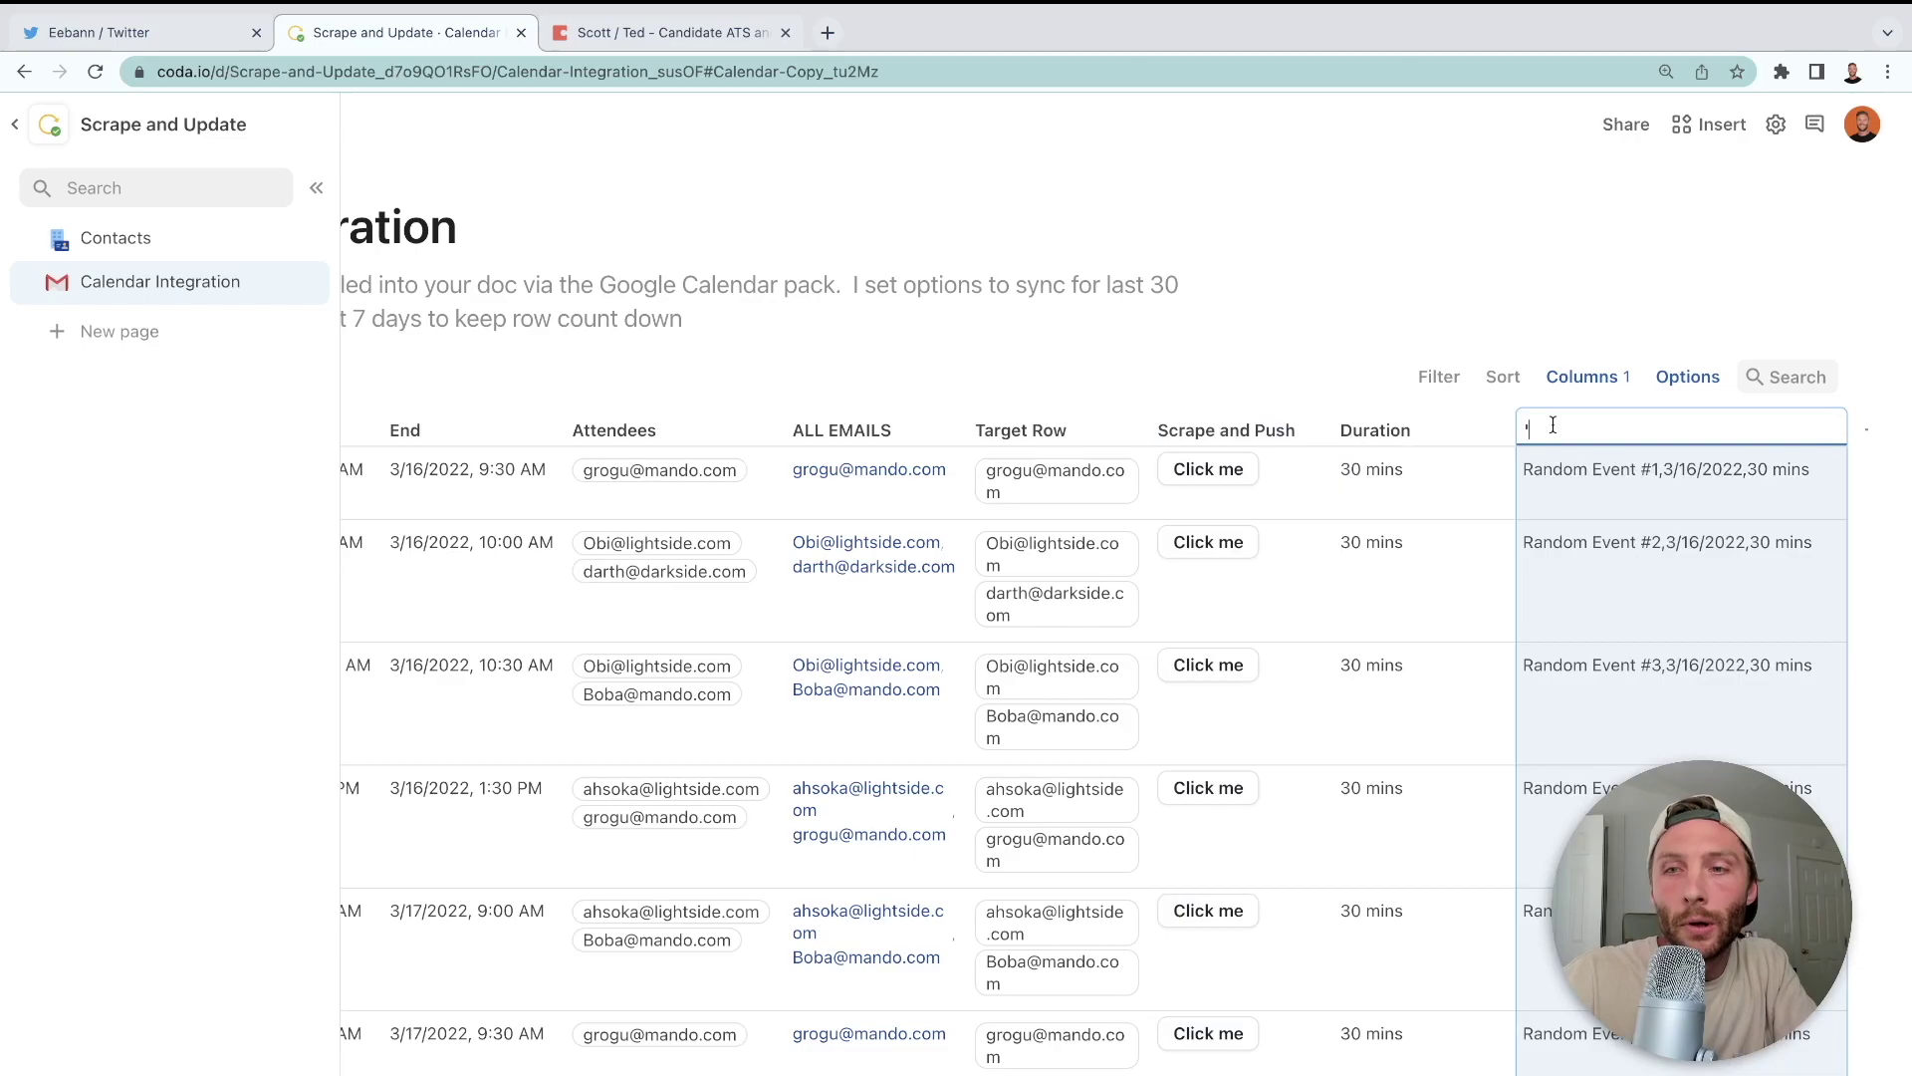
pyautogui.write('Output will look like')
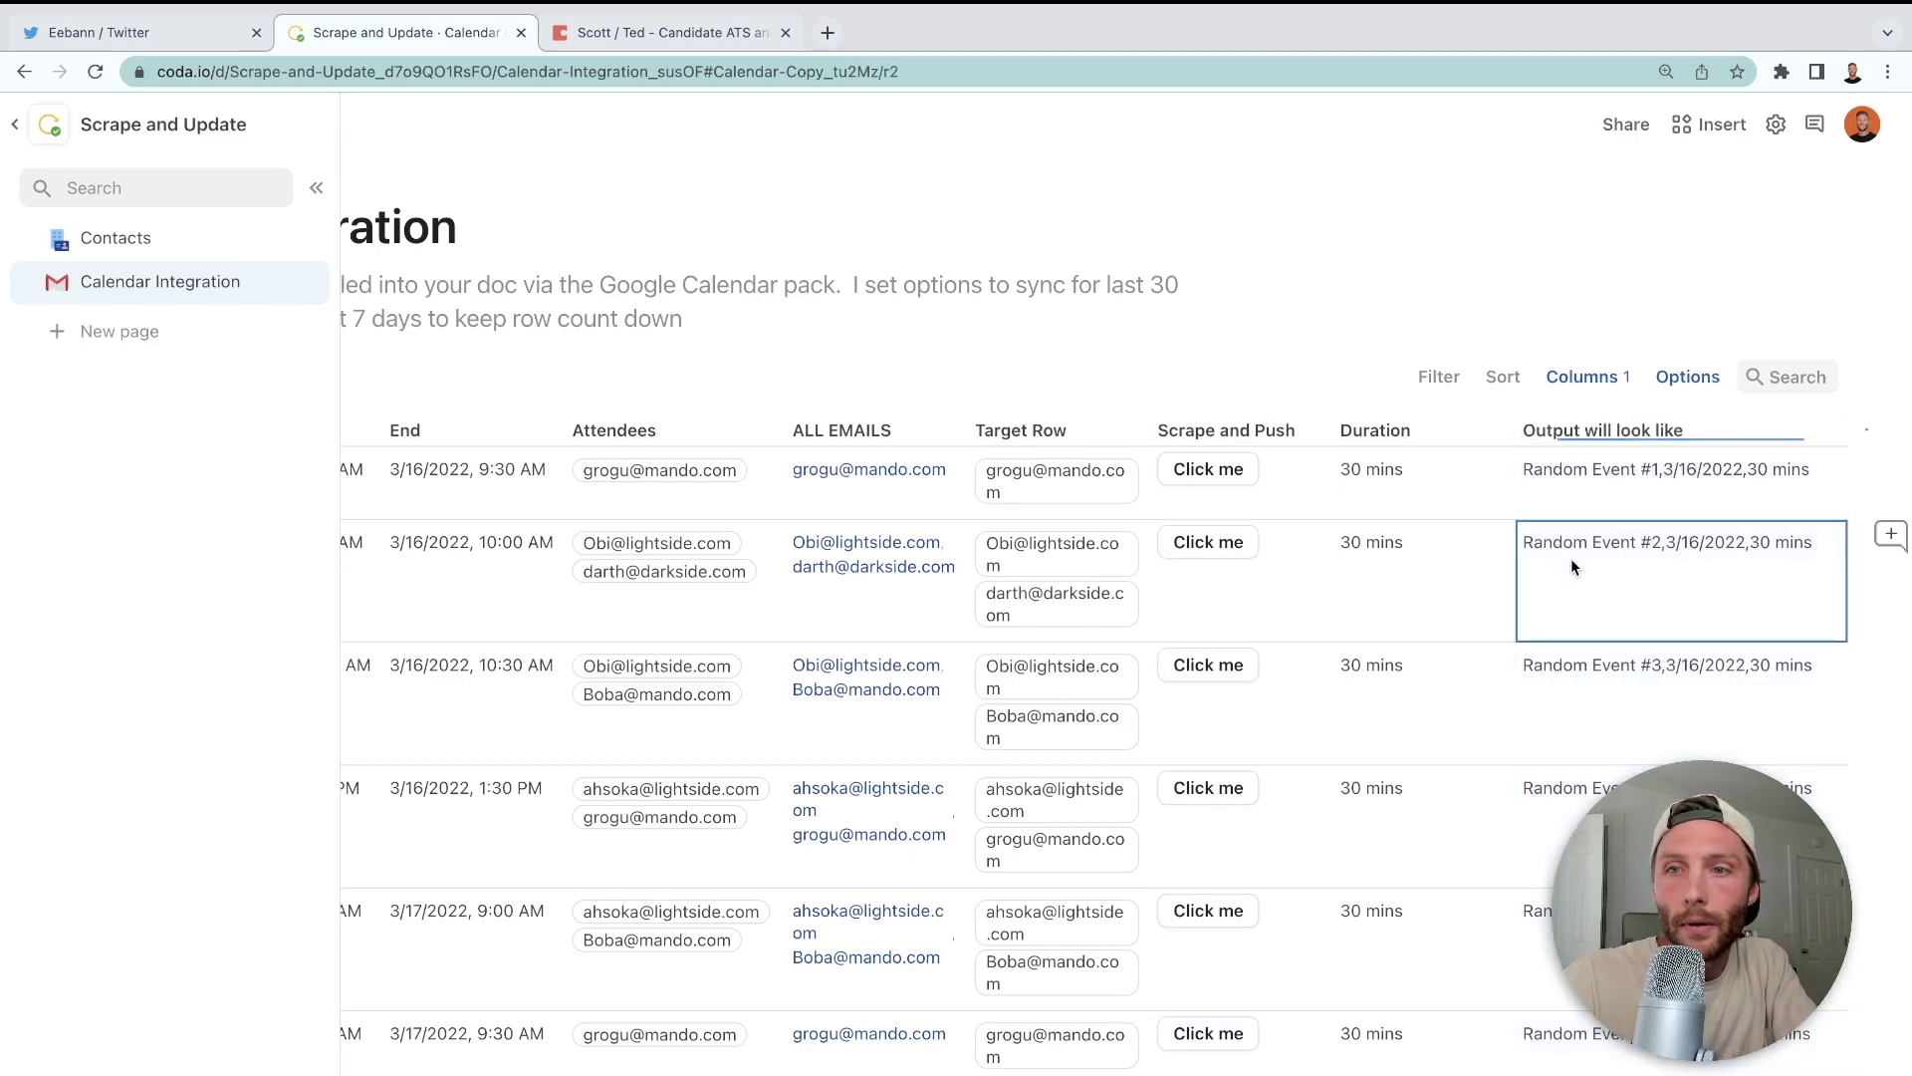
pyautogui.press('Return')
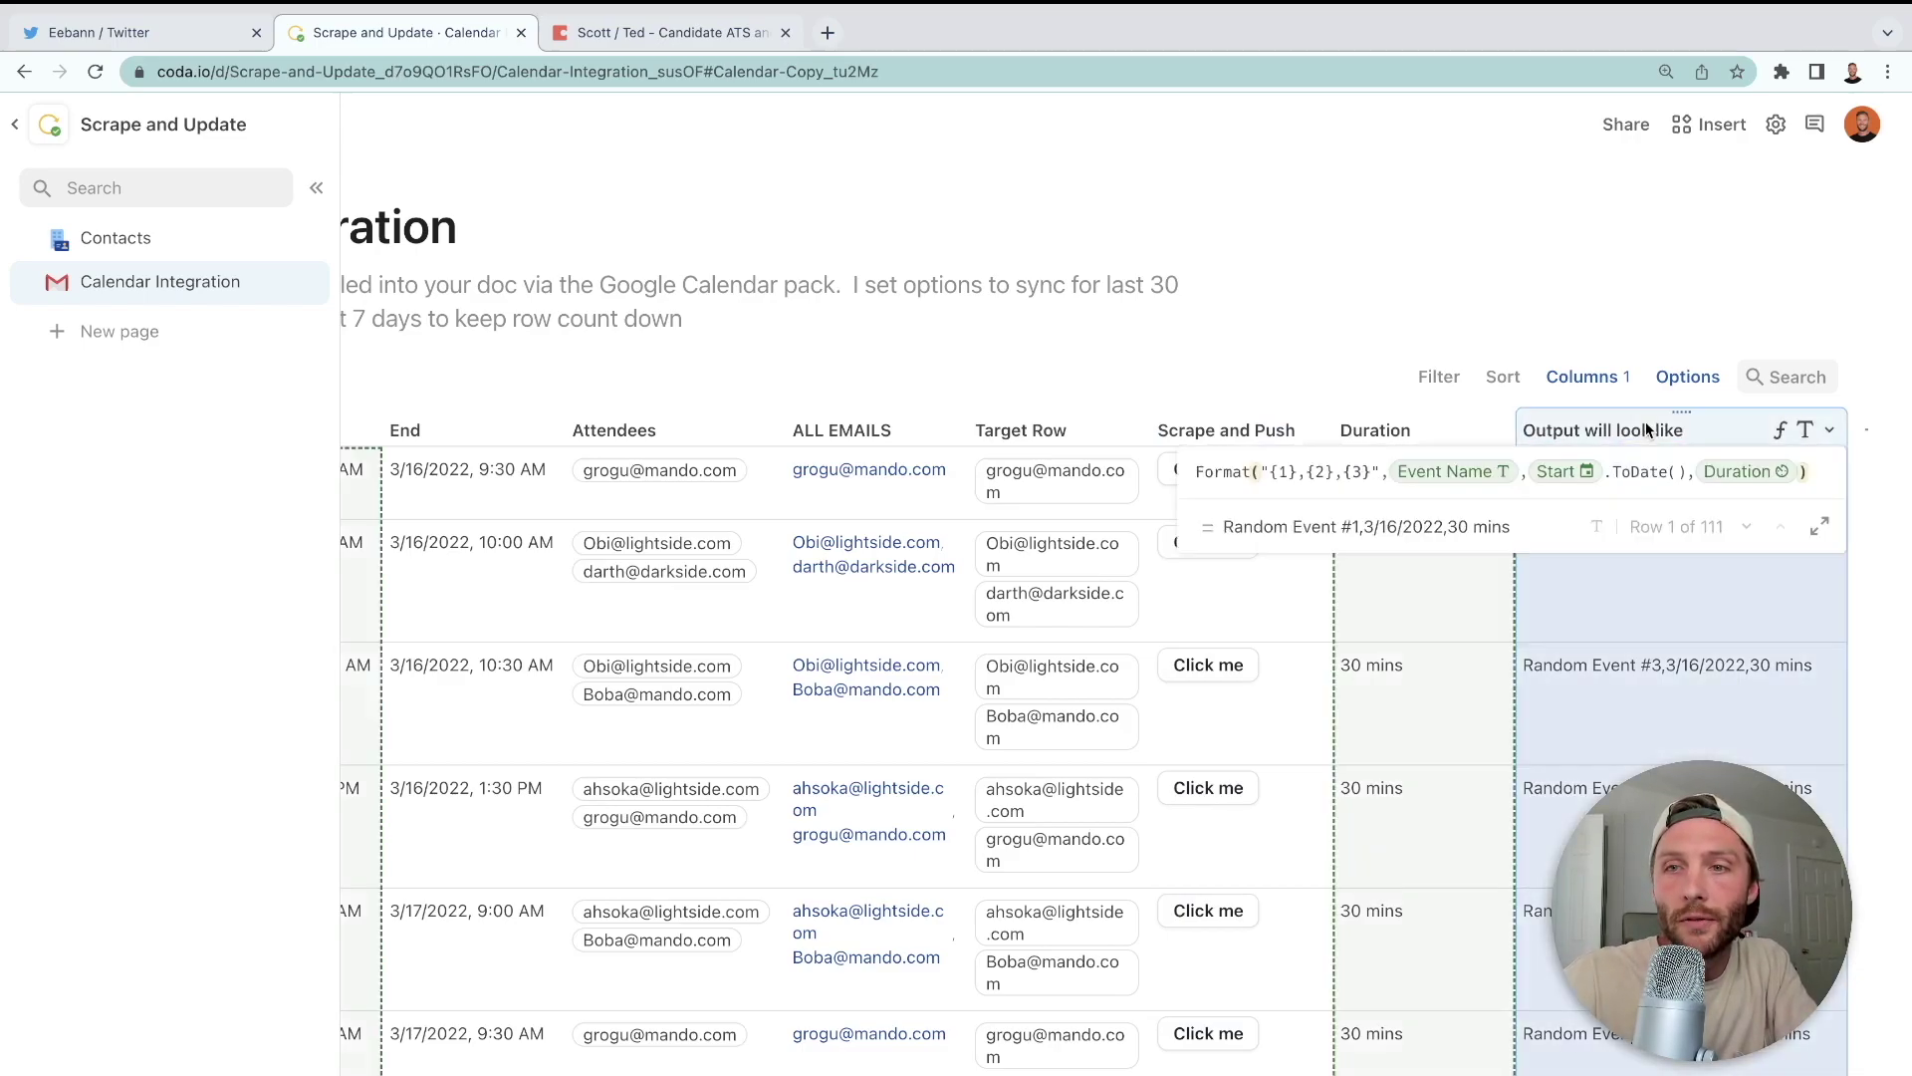
pyautogui.write('.totext')
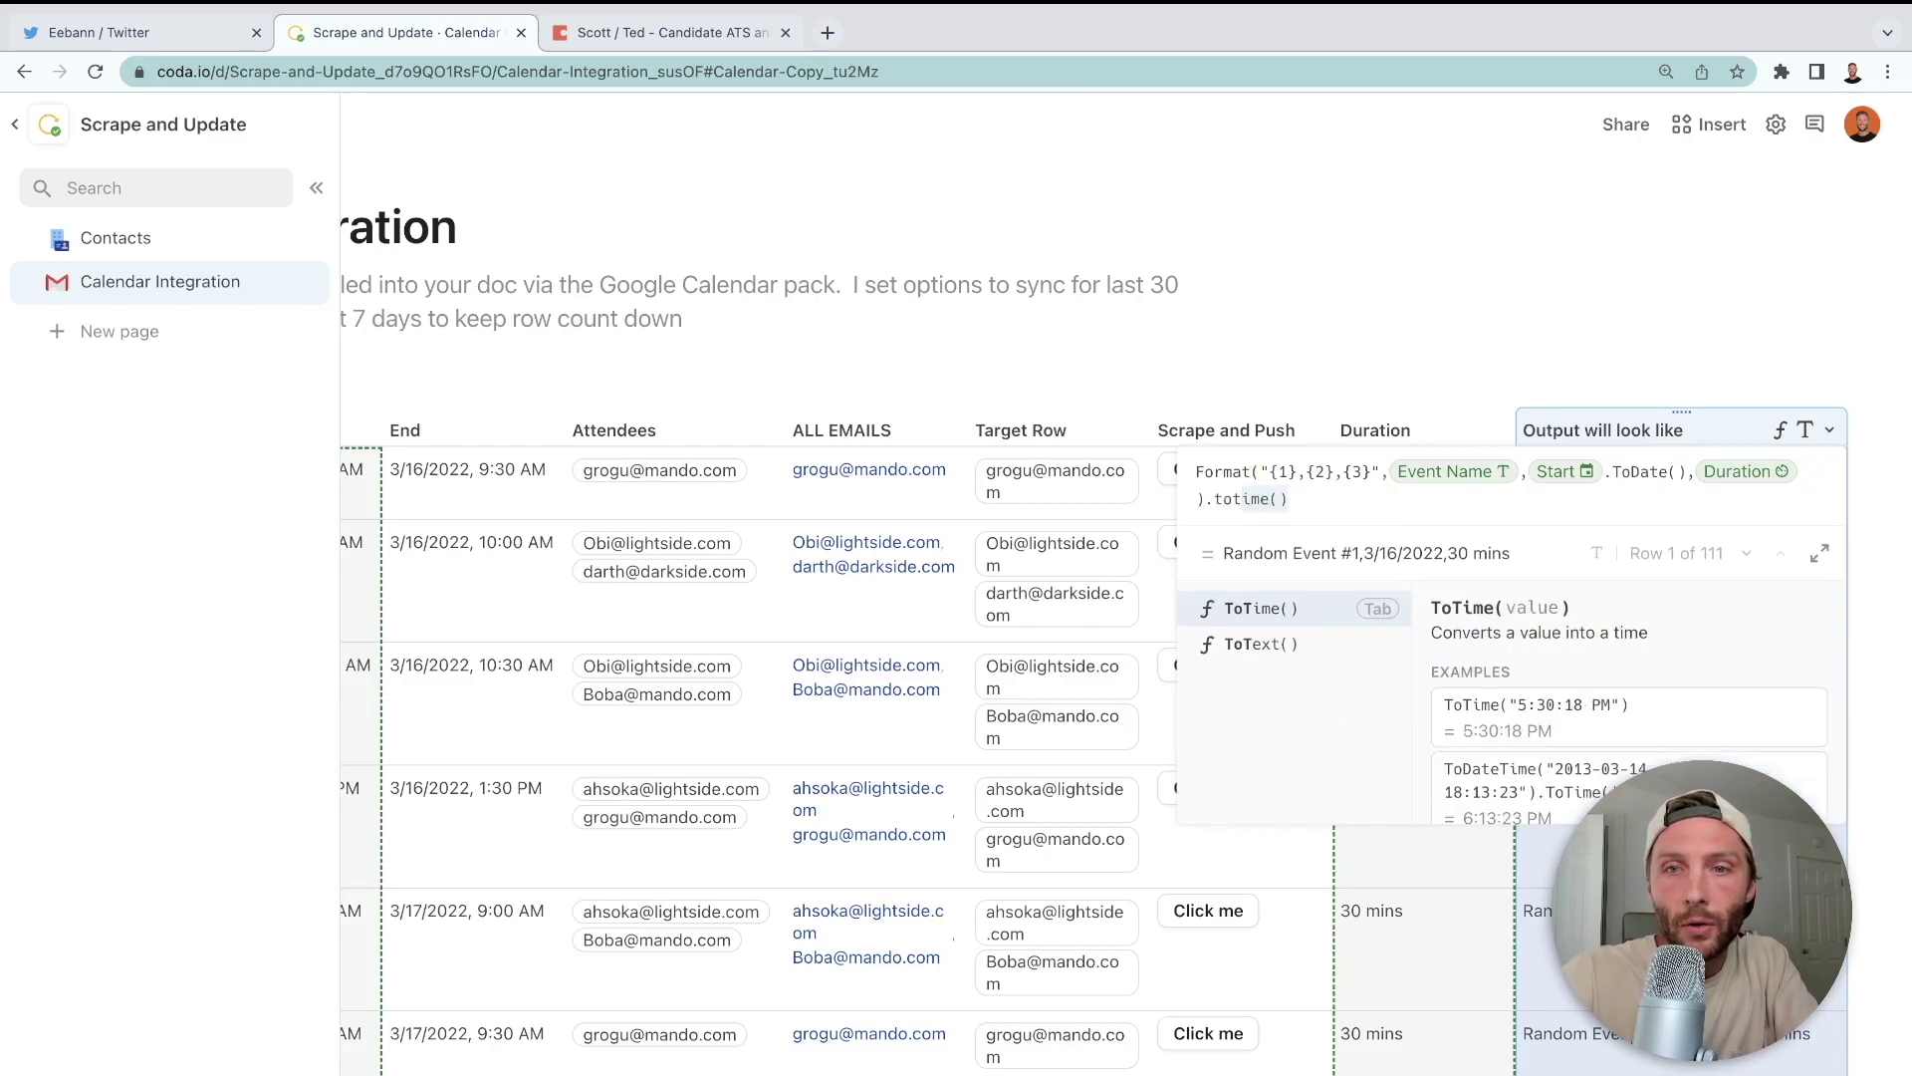
pyautogui.press('Tab')
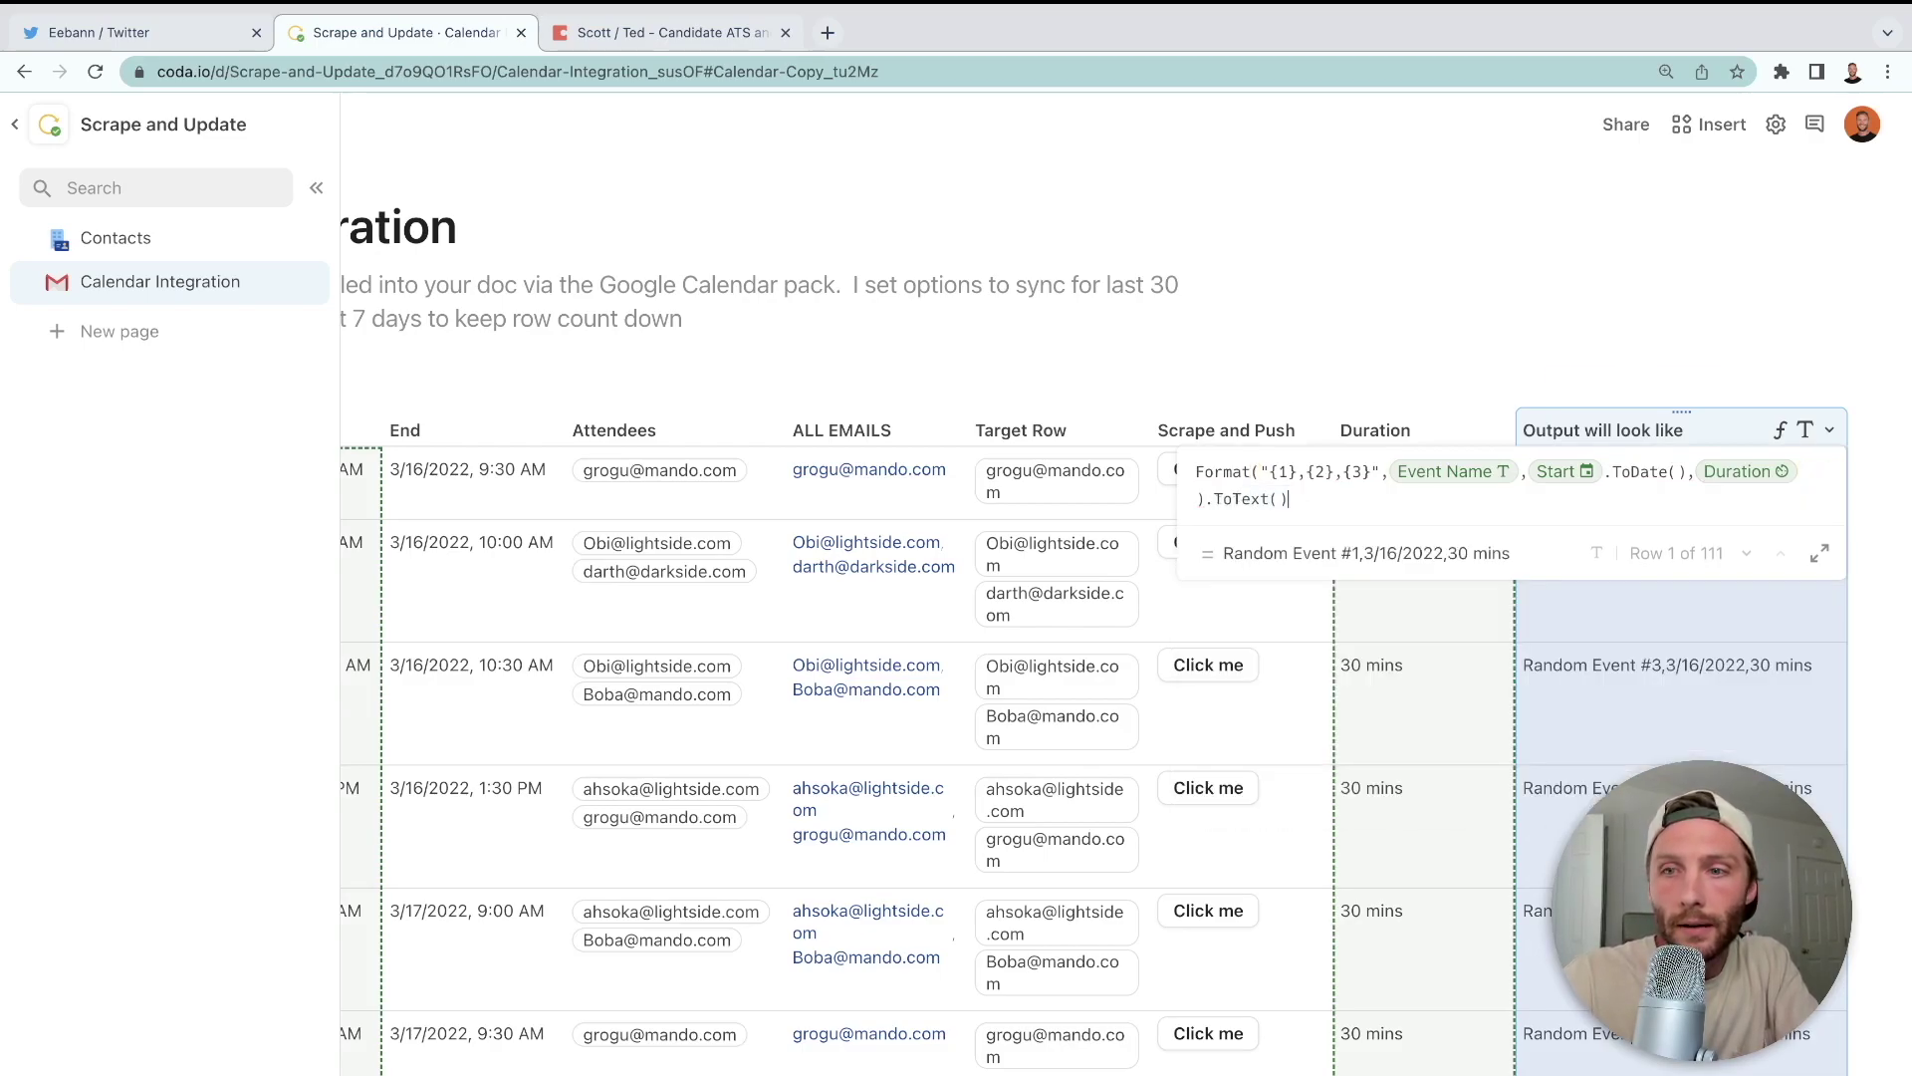
pyautogui.press('Return')
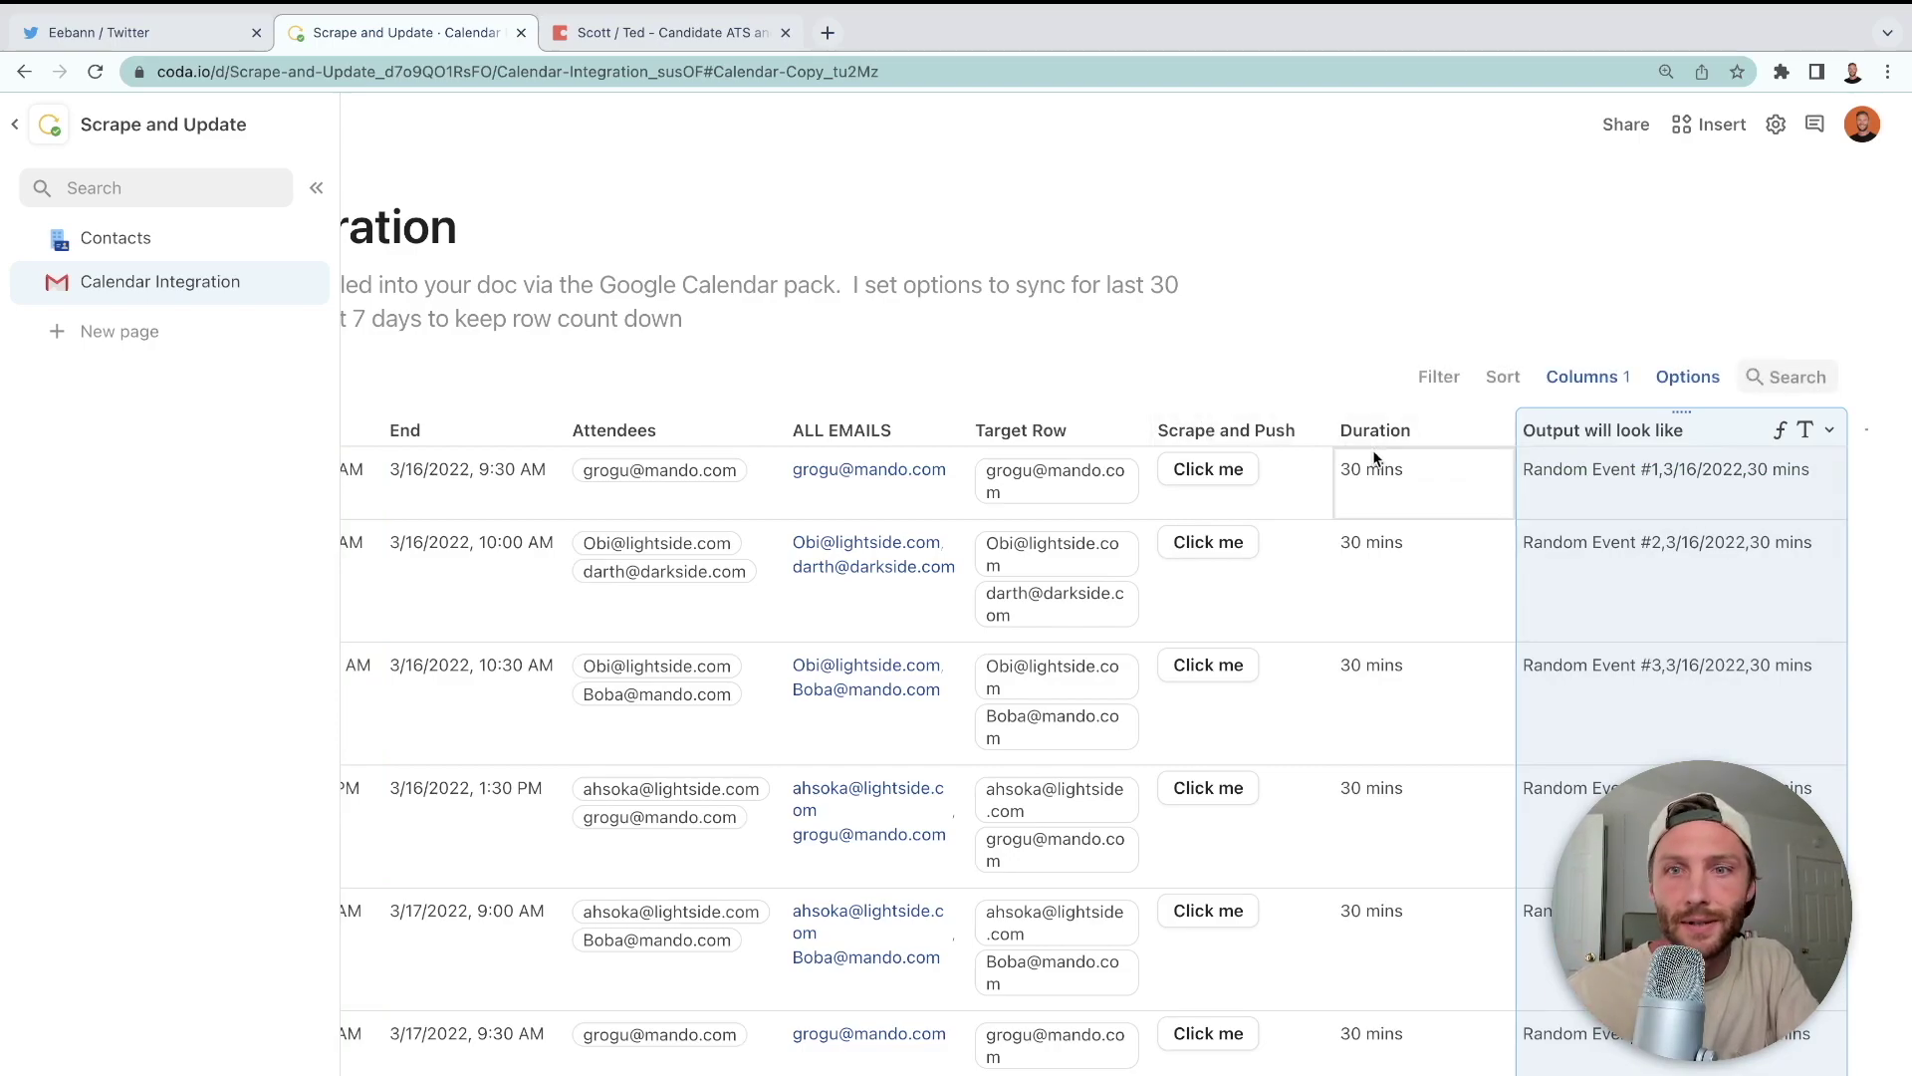
pyautogui.click(1315, 430)
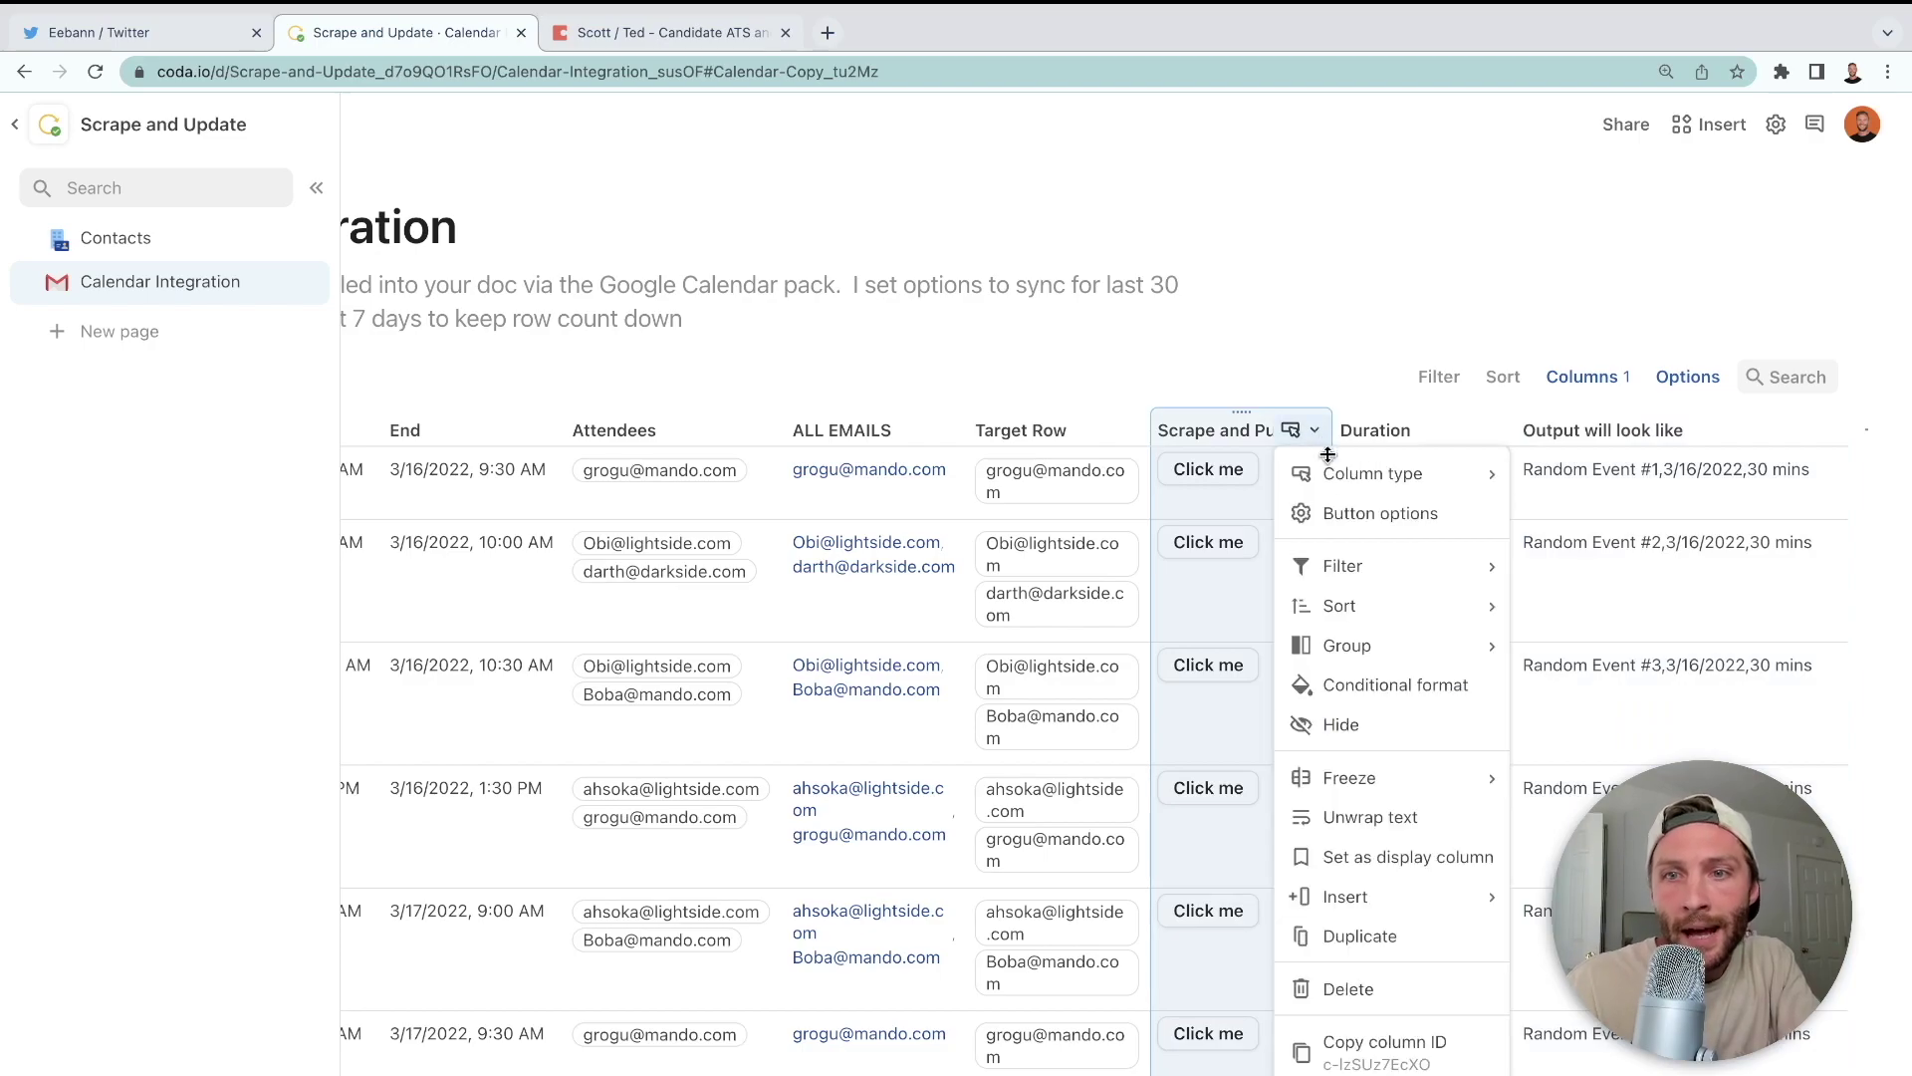
# - Start the action formula with an If condition CurrentValue.Meeting Digest.IsBlank()
pyautogui.click(1364, 516)
pyautogui.click(1474, 694)
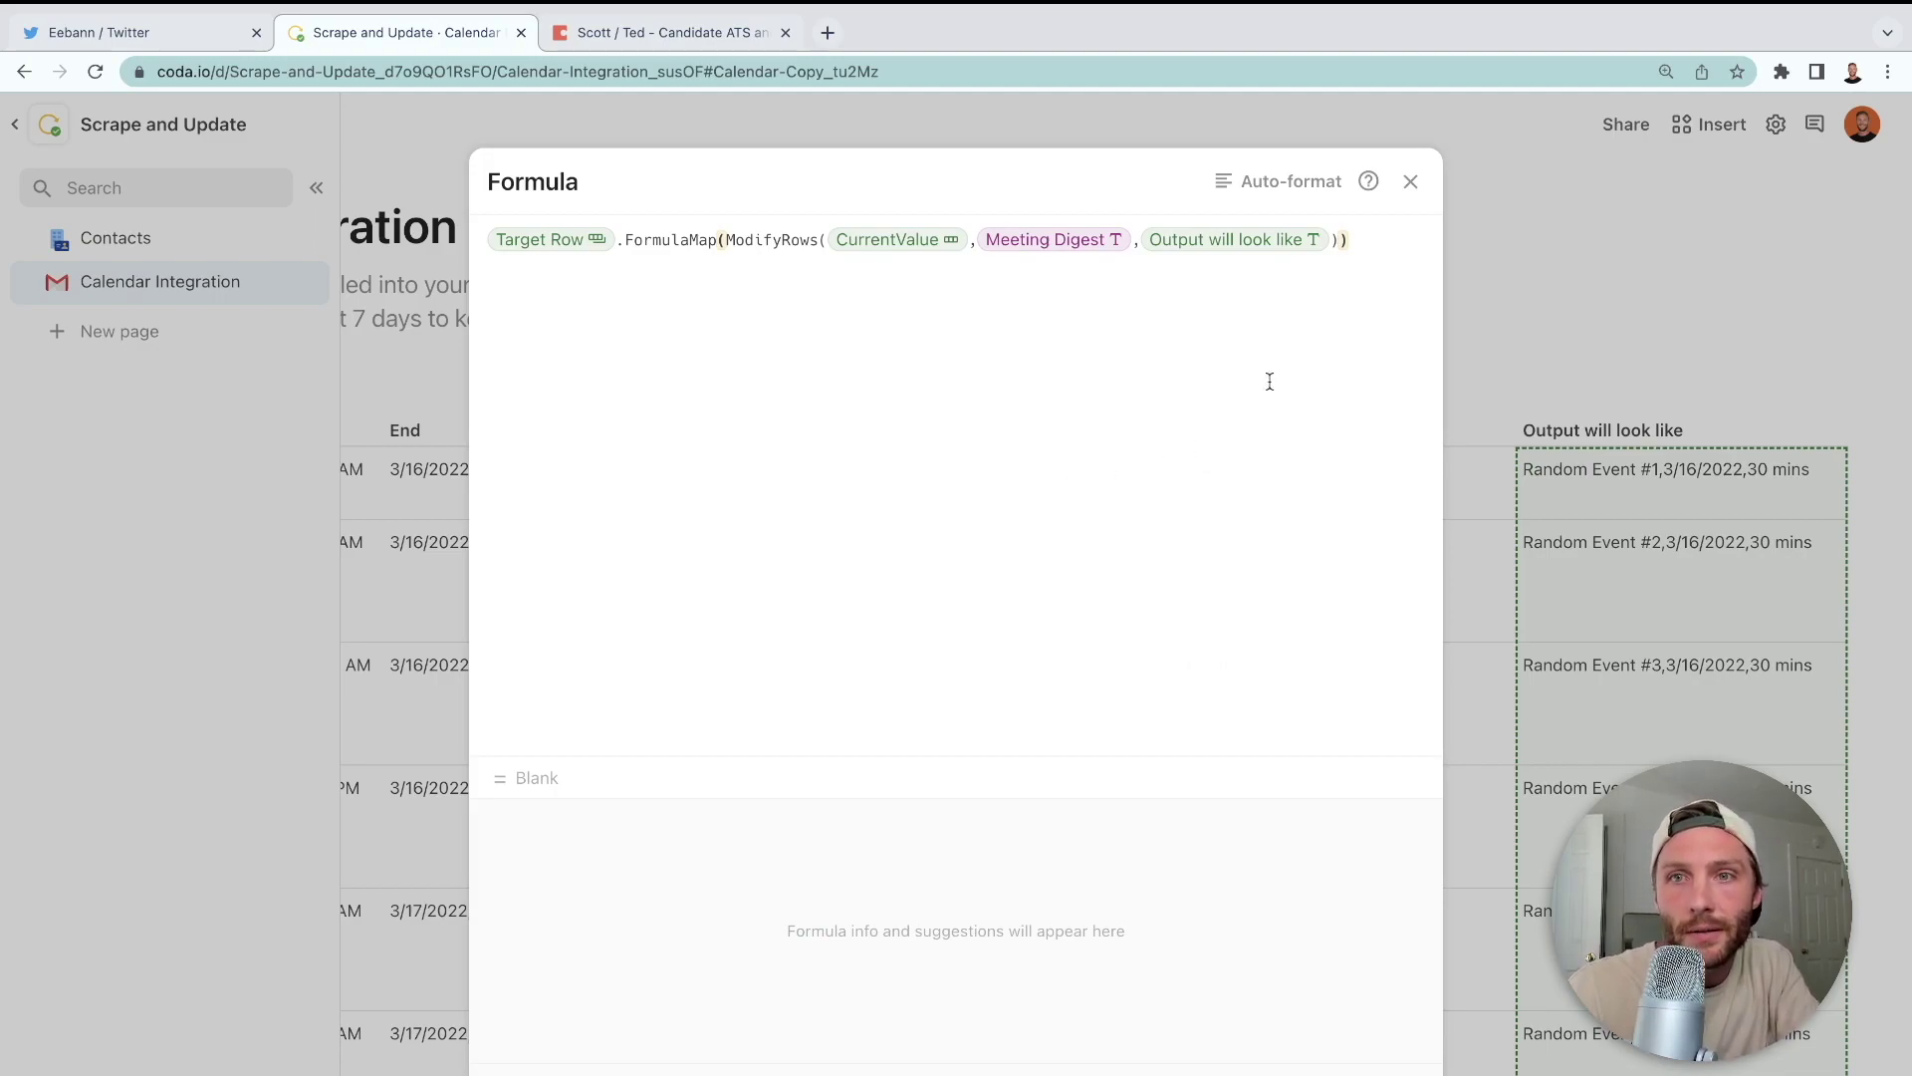
pyautogui.click(1340, 240)
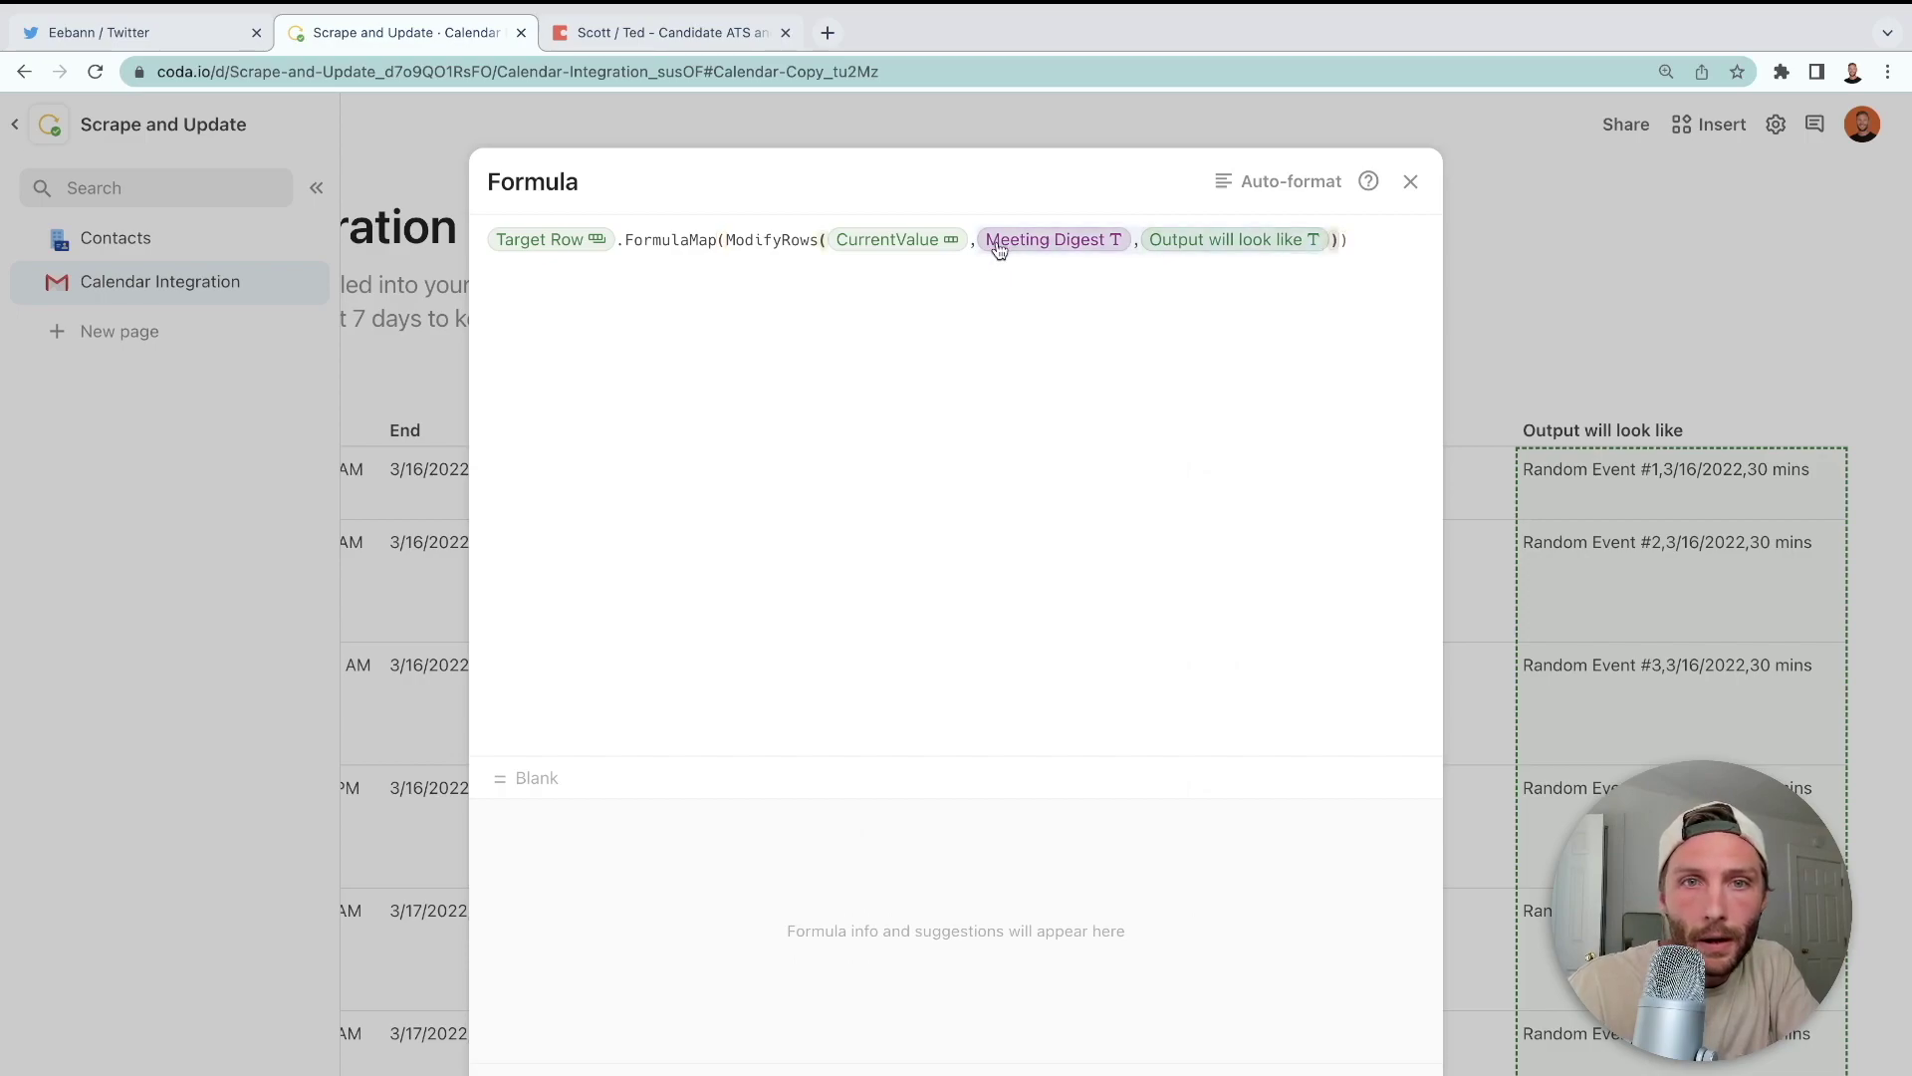
pyautogui.write('If(Cu')
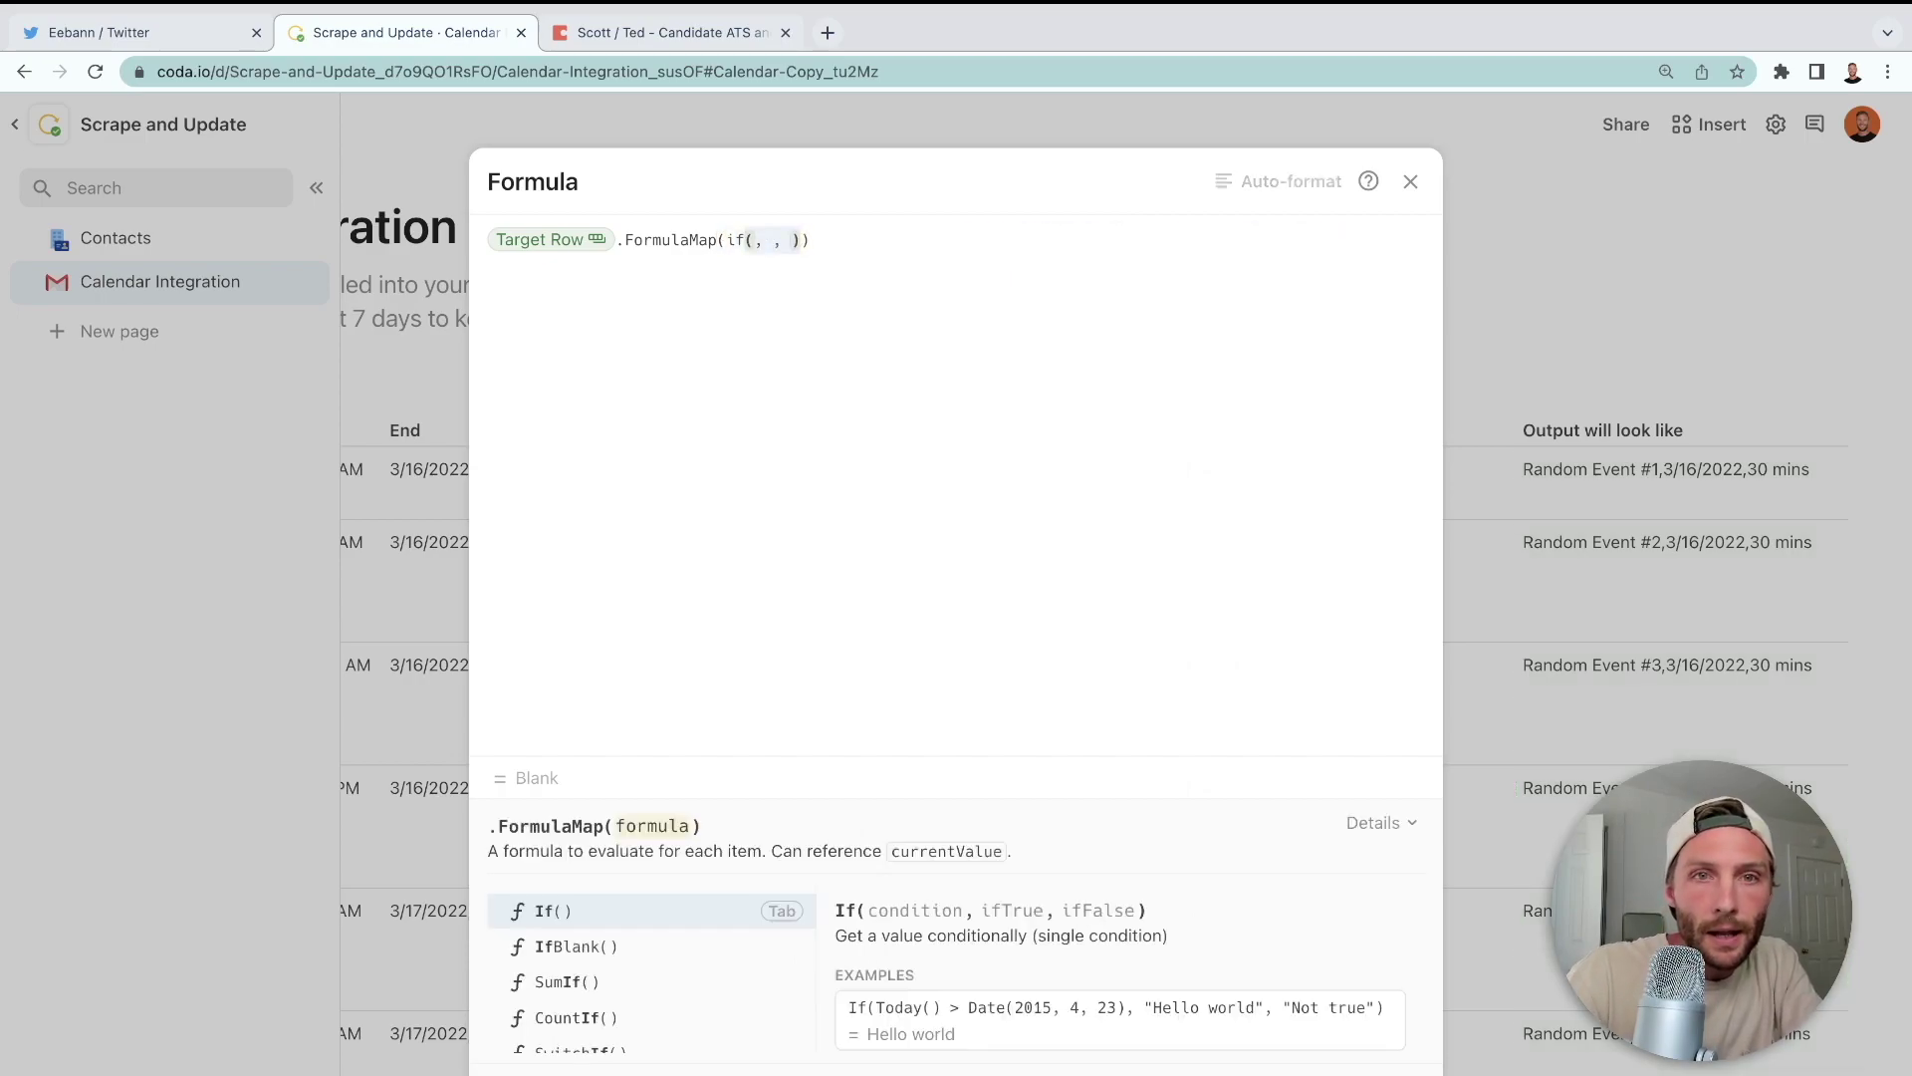
pyautogui.press('Tab')
pyautogui.write('.')
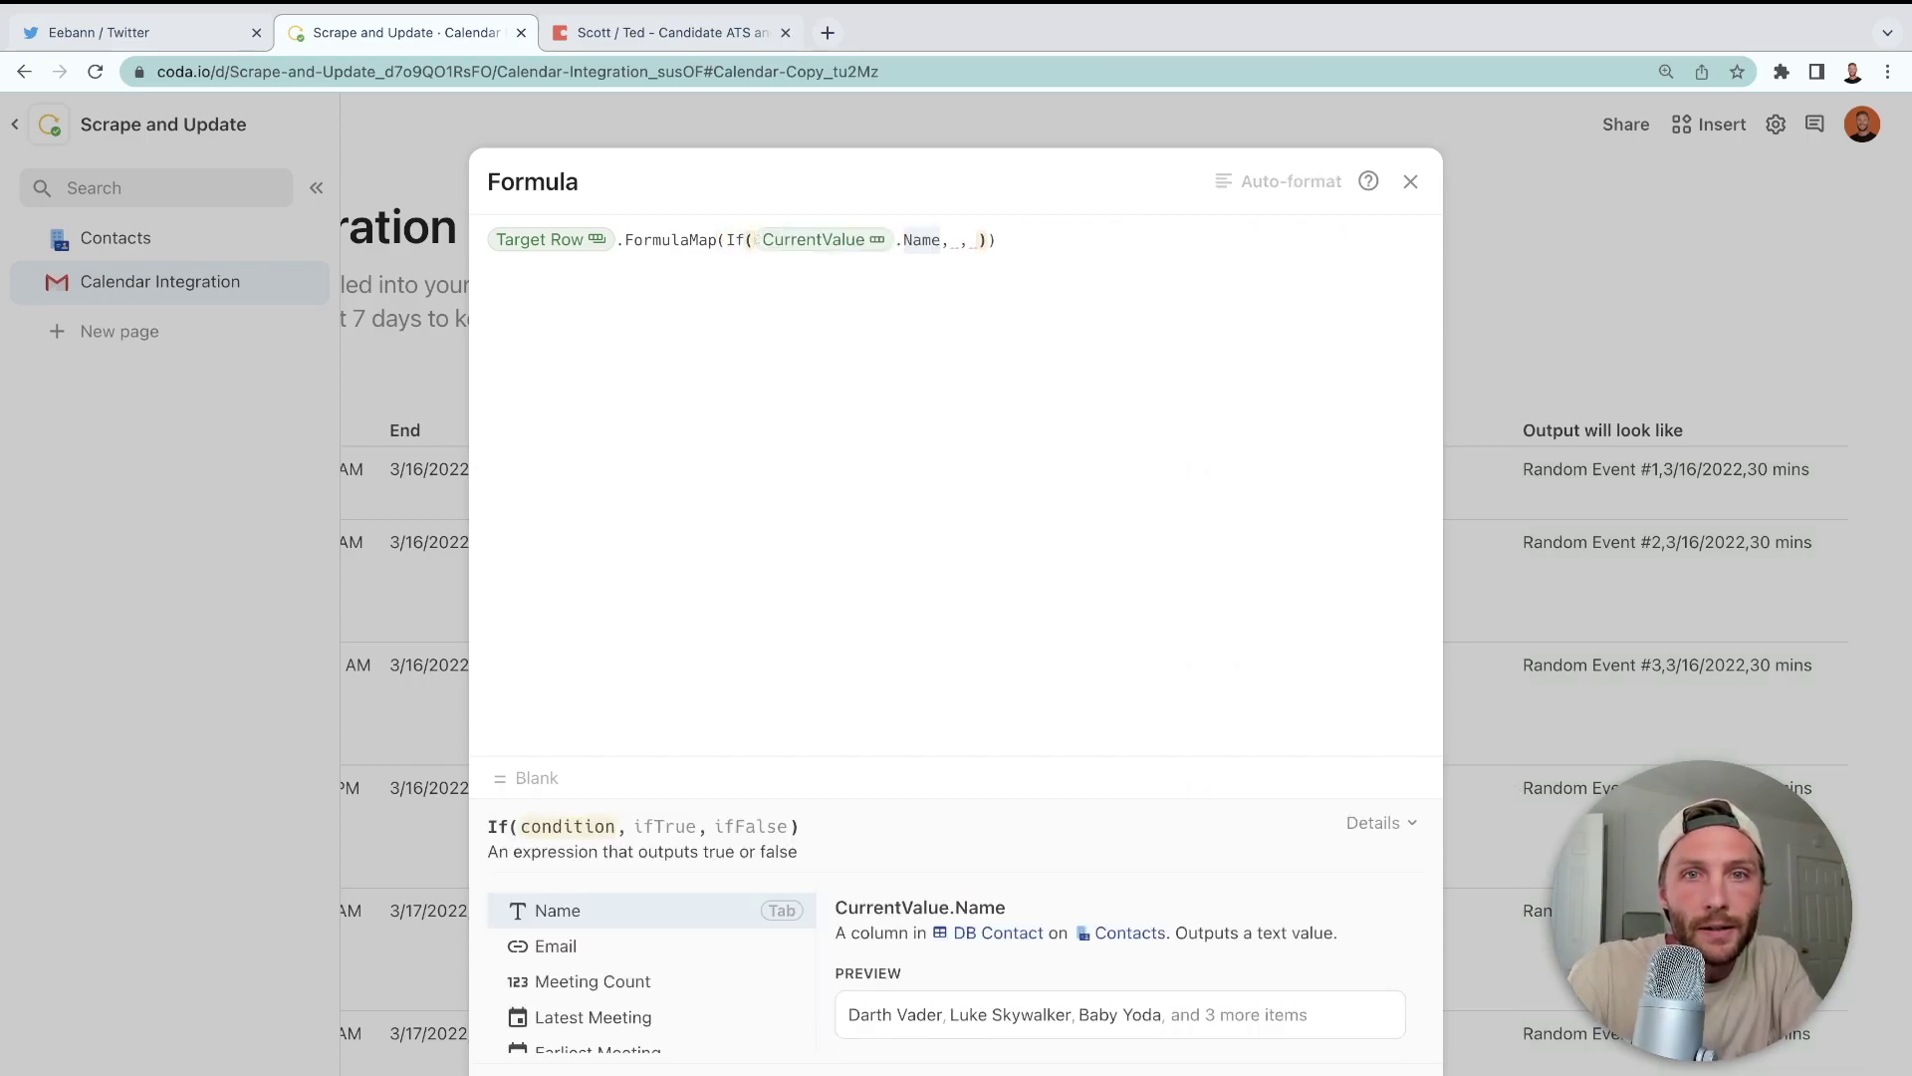
pyautogui.write('me')
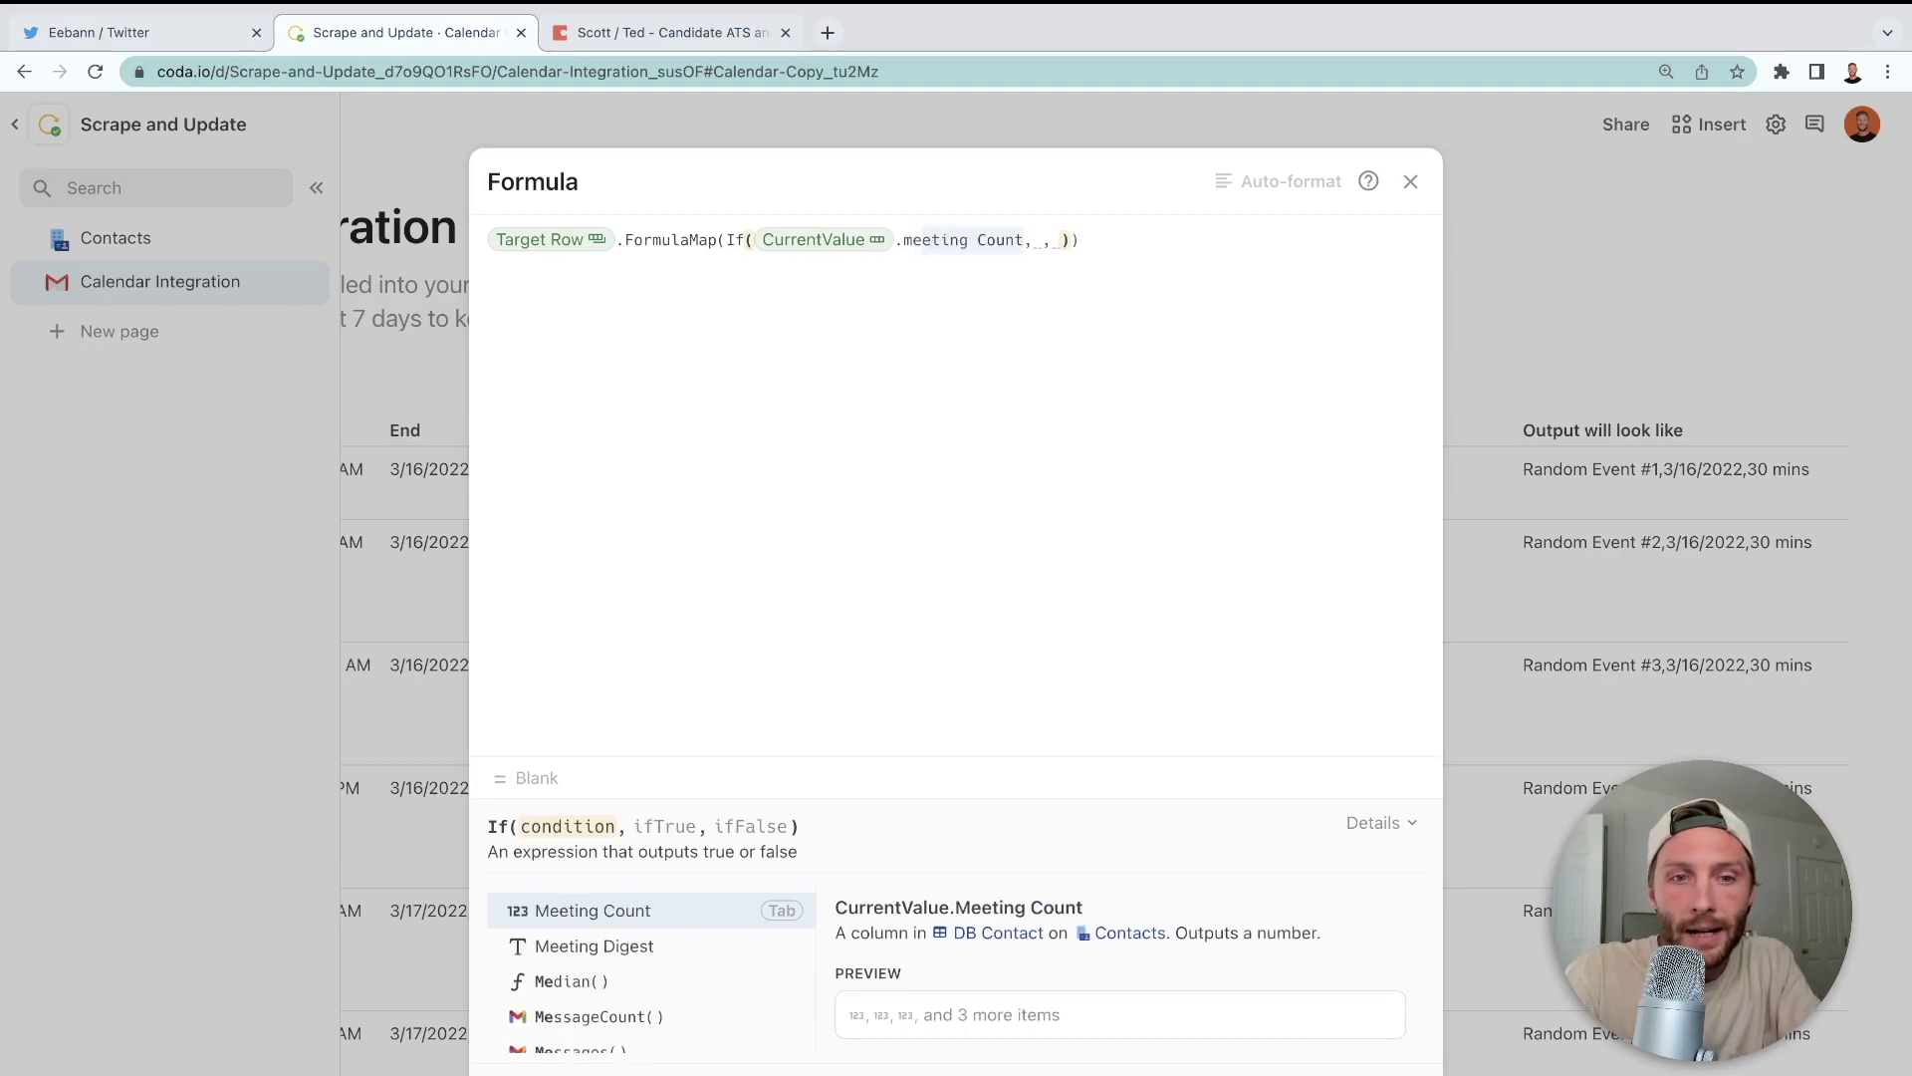
pyautogui.press('Down')
pyautogui.press('Tab')
pyautogui.write('.is')
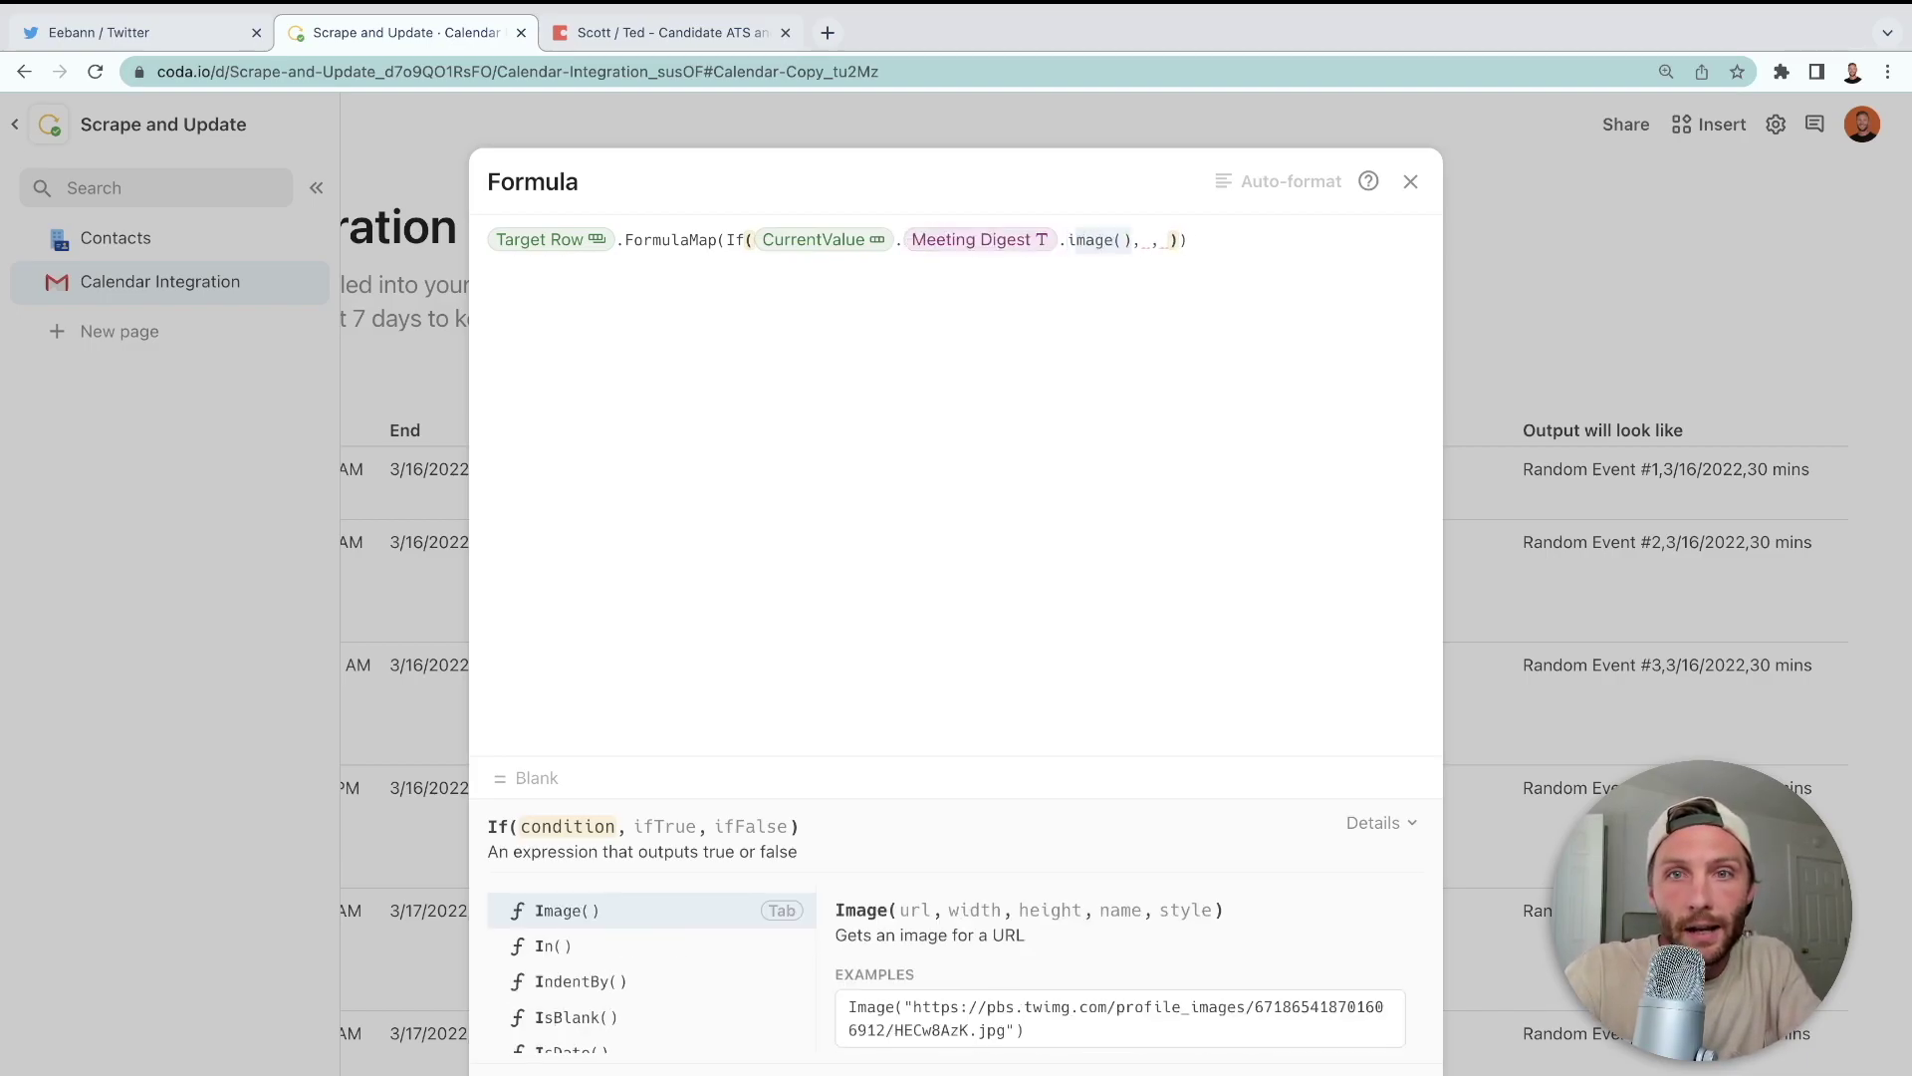
pyautogui.press('Tab')
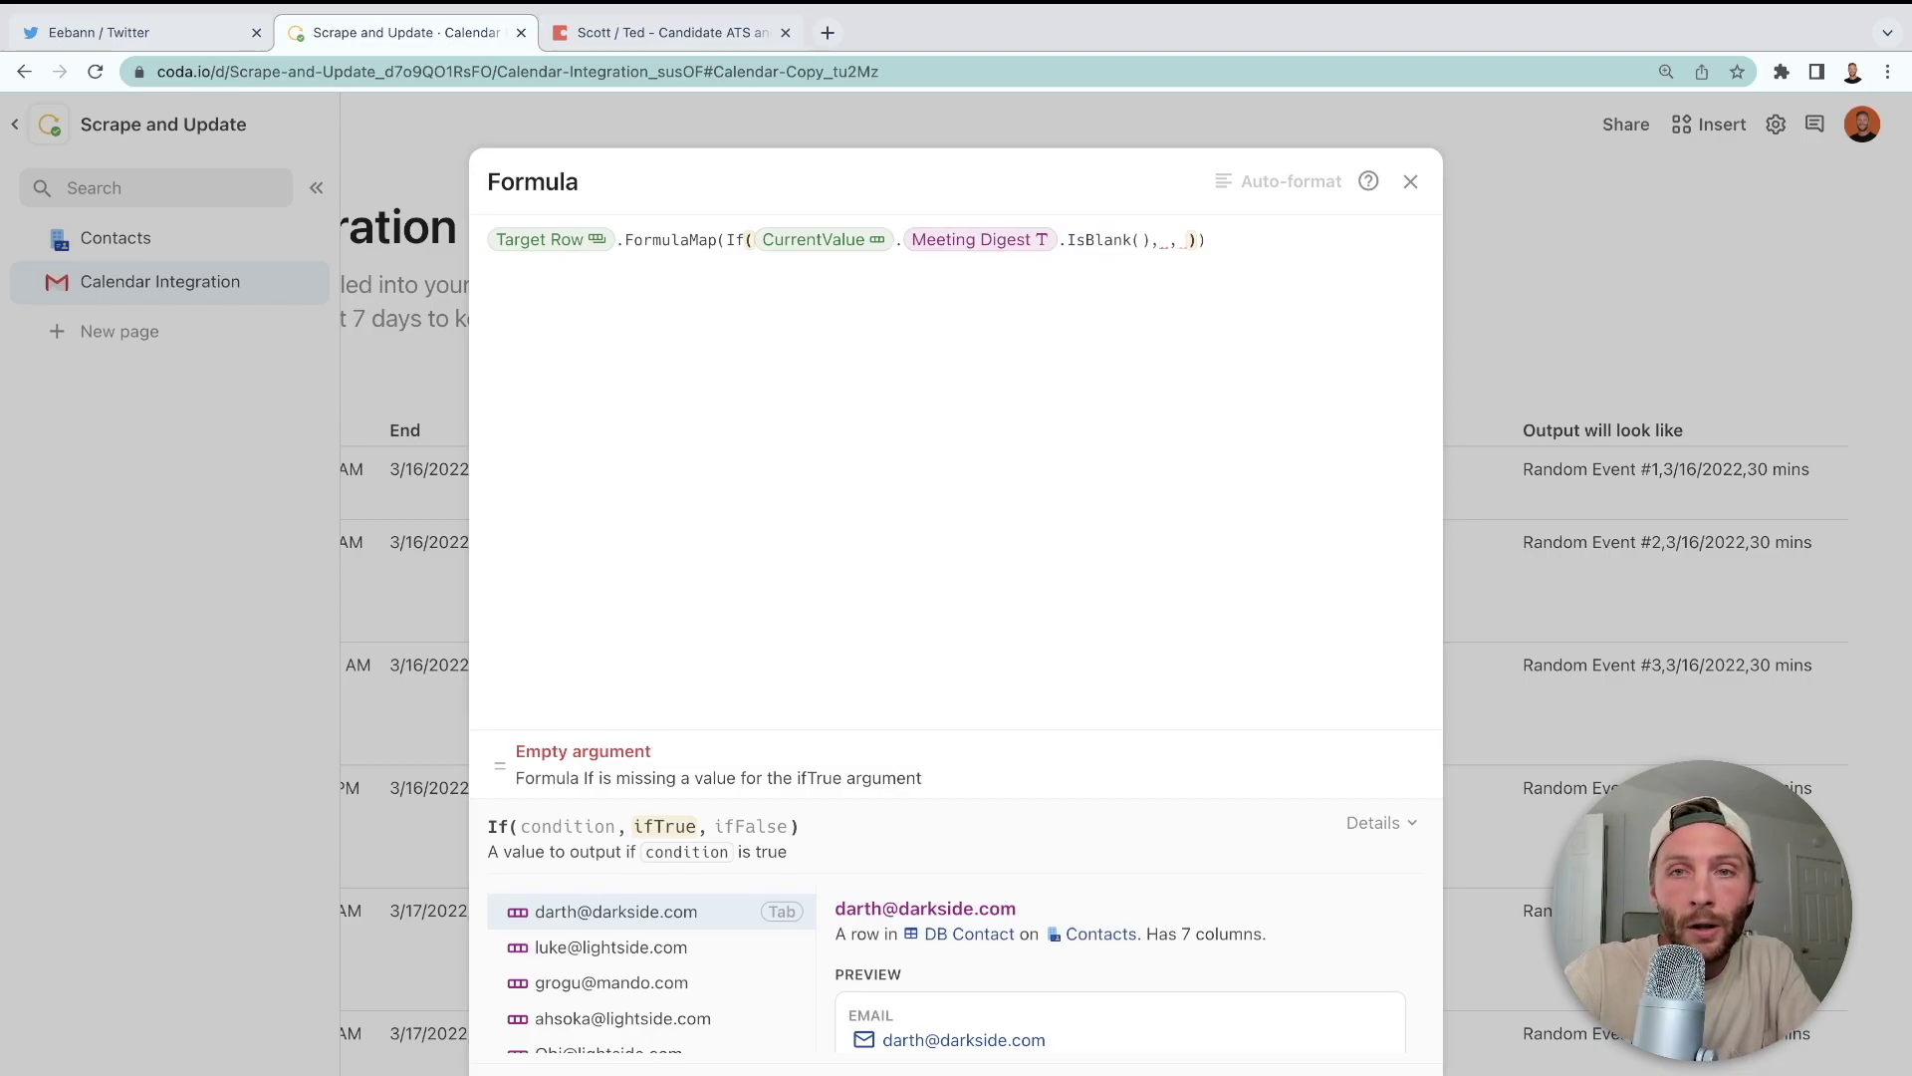
# - Use ModifyRows(CurrentValue, Meeting Digest, Output will look like) as the If's true branch
pyautogui.write('mod')
pyautogui.press('Down')
pyautogui.press('Down')
pyautogui.press('Down')
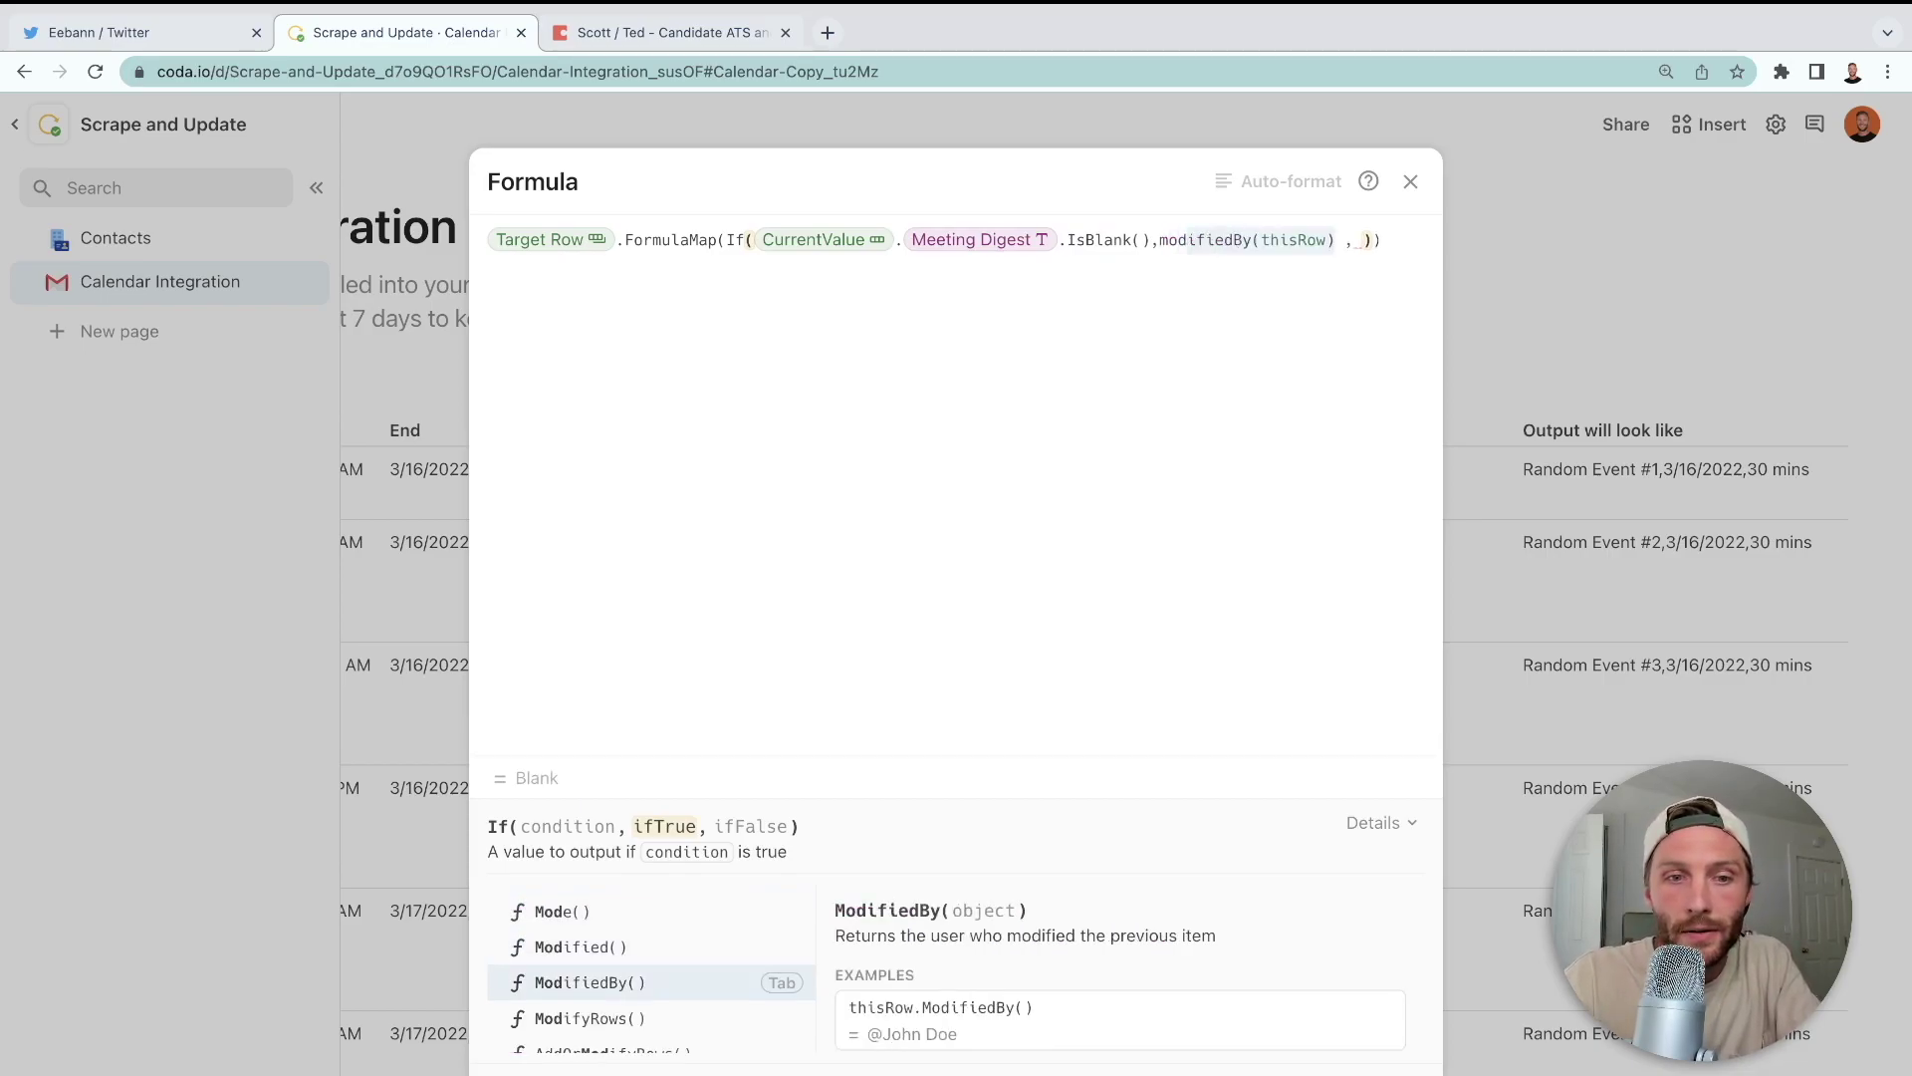
pyautogui.press('Tab')
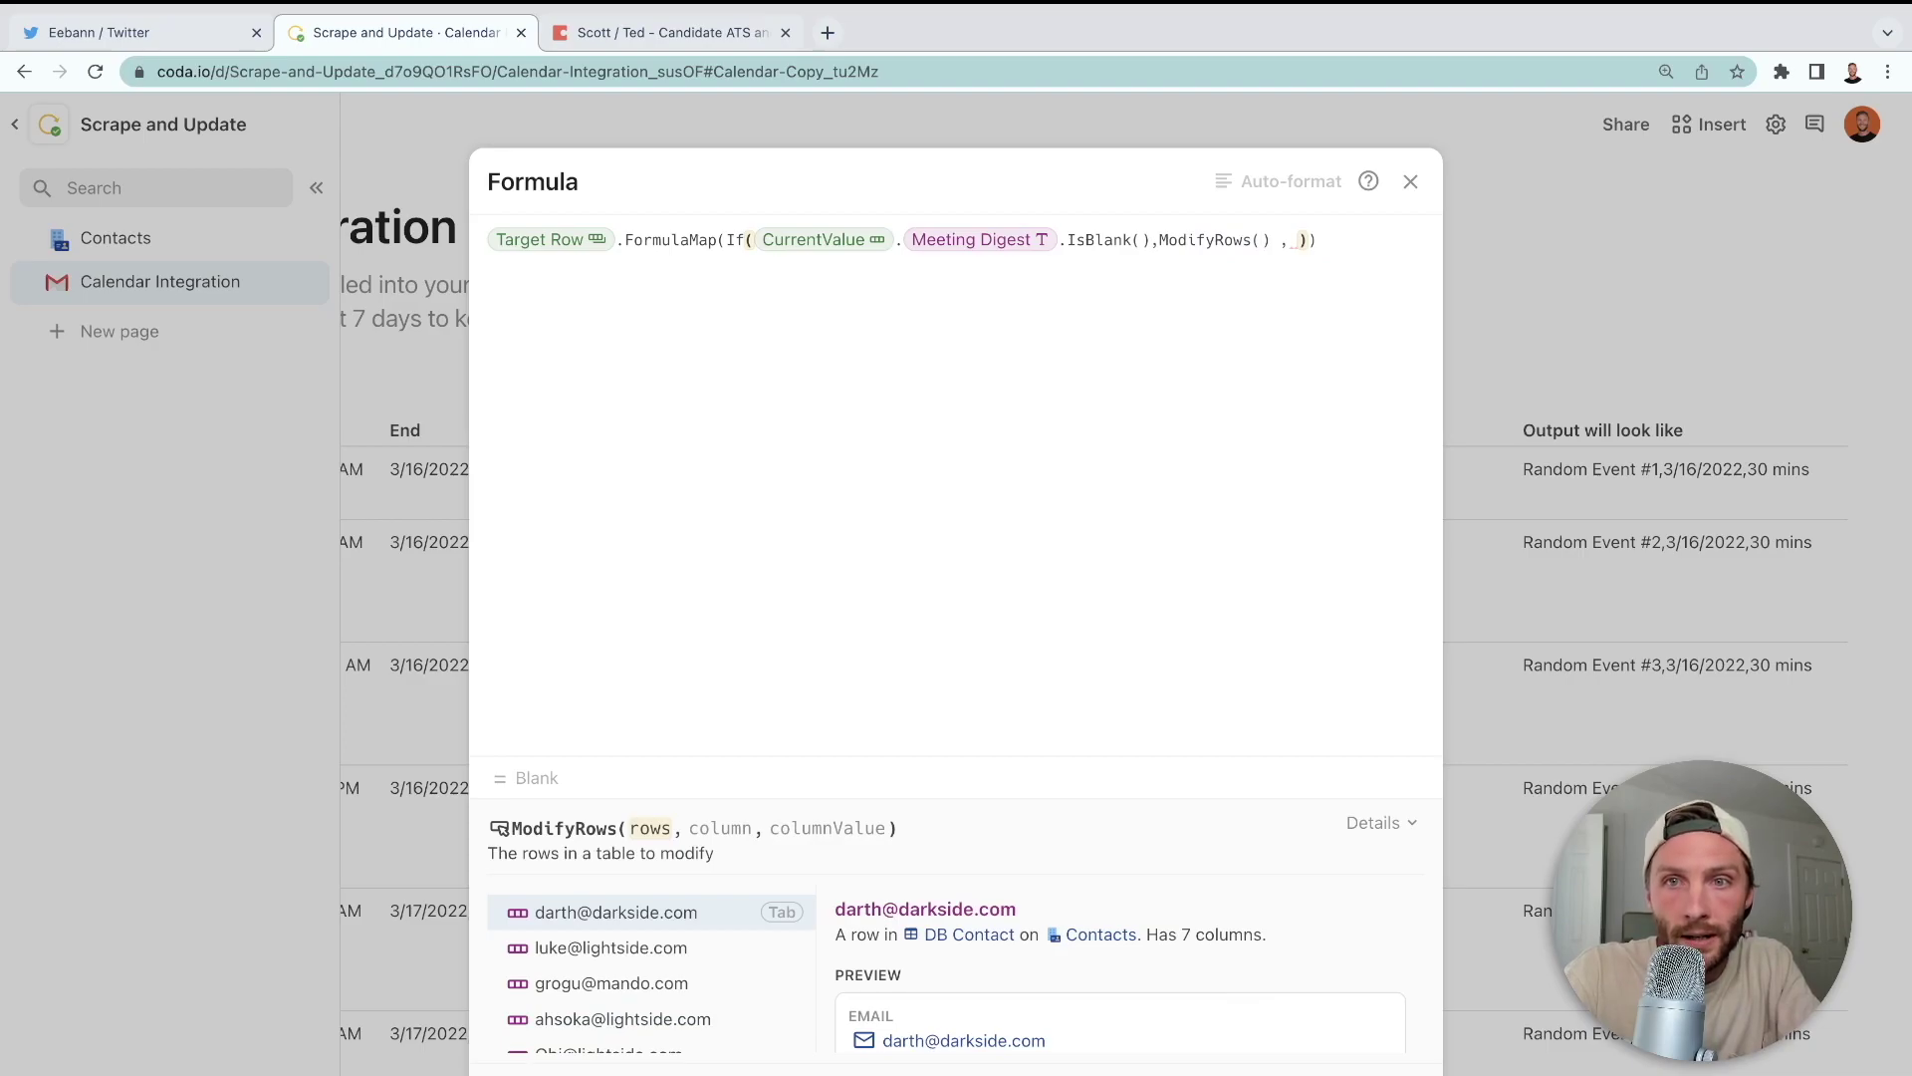
pyautogui.write('currentValue')
pyautogui.press('Tab')
pyautogui.write(',meeting')
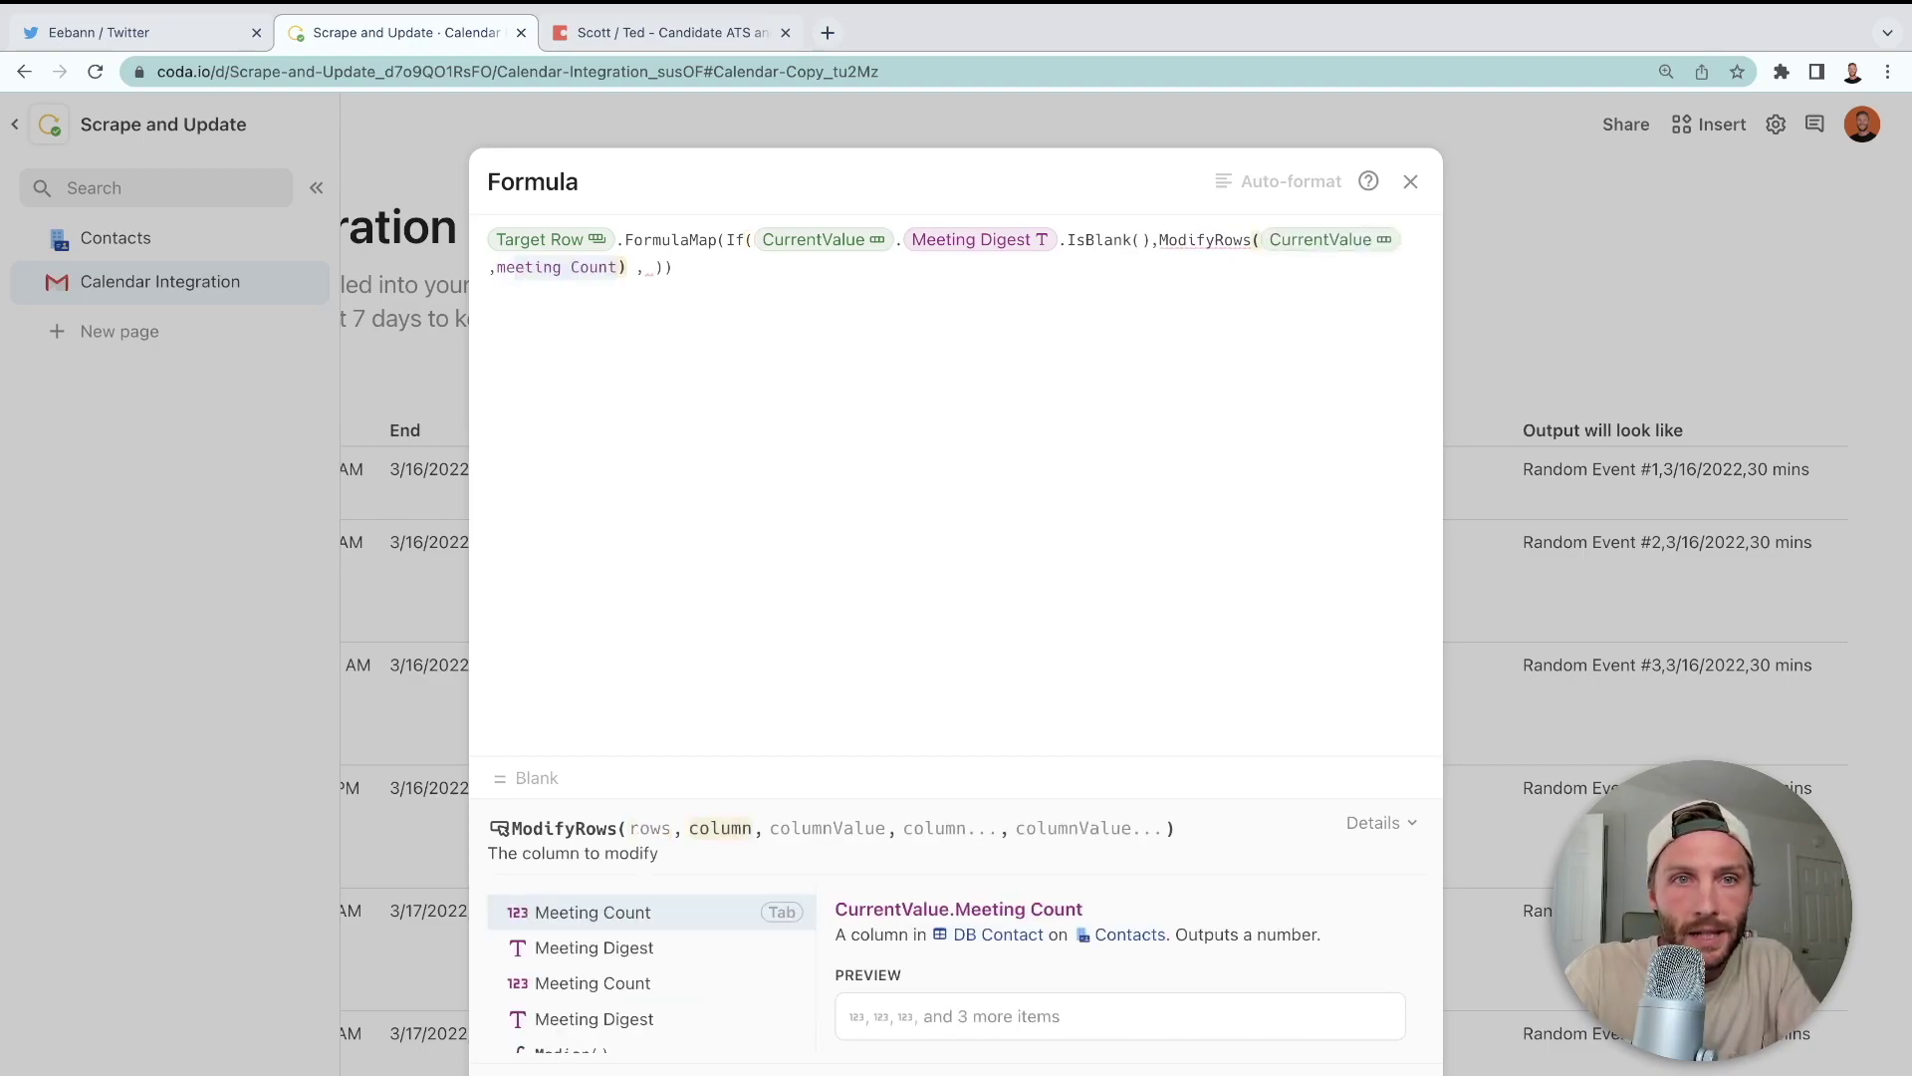
pyautogui.press('Down')
pyautogui.press('Tab')
pyautogui.write(',output')
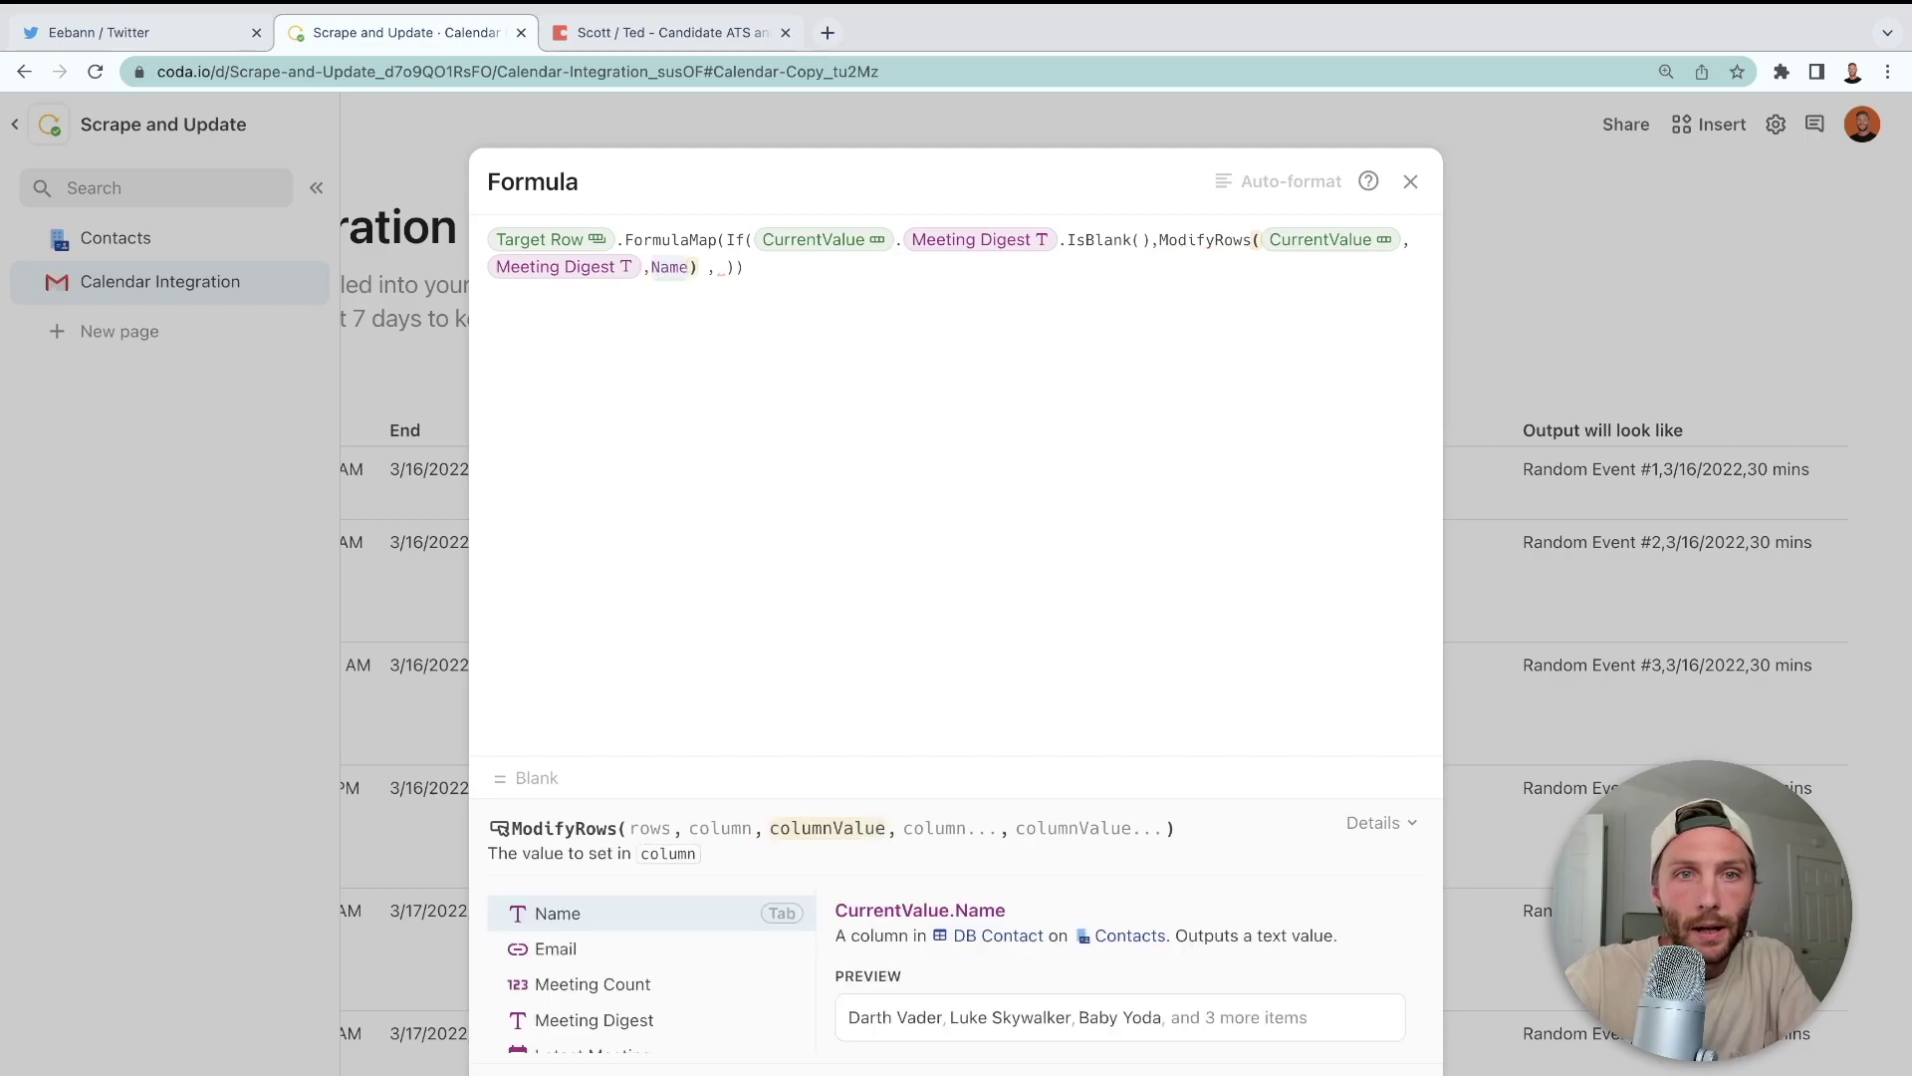
pyautogui.press('Tab')
pyautogui.press('Right')
pyautogui.press('Right')
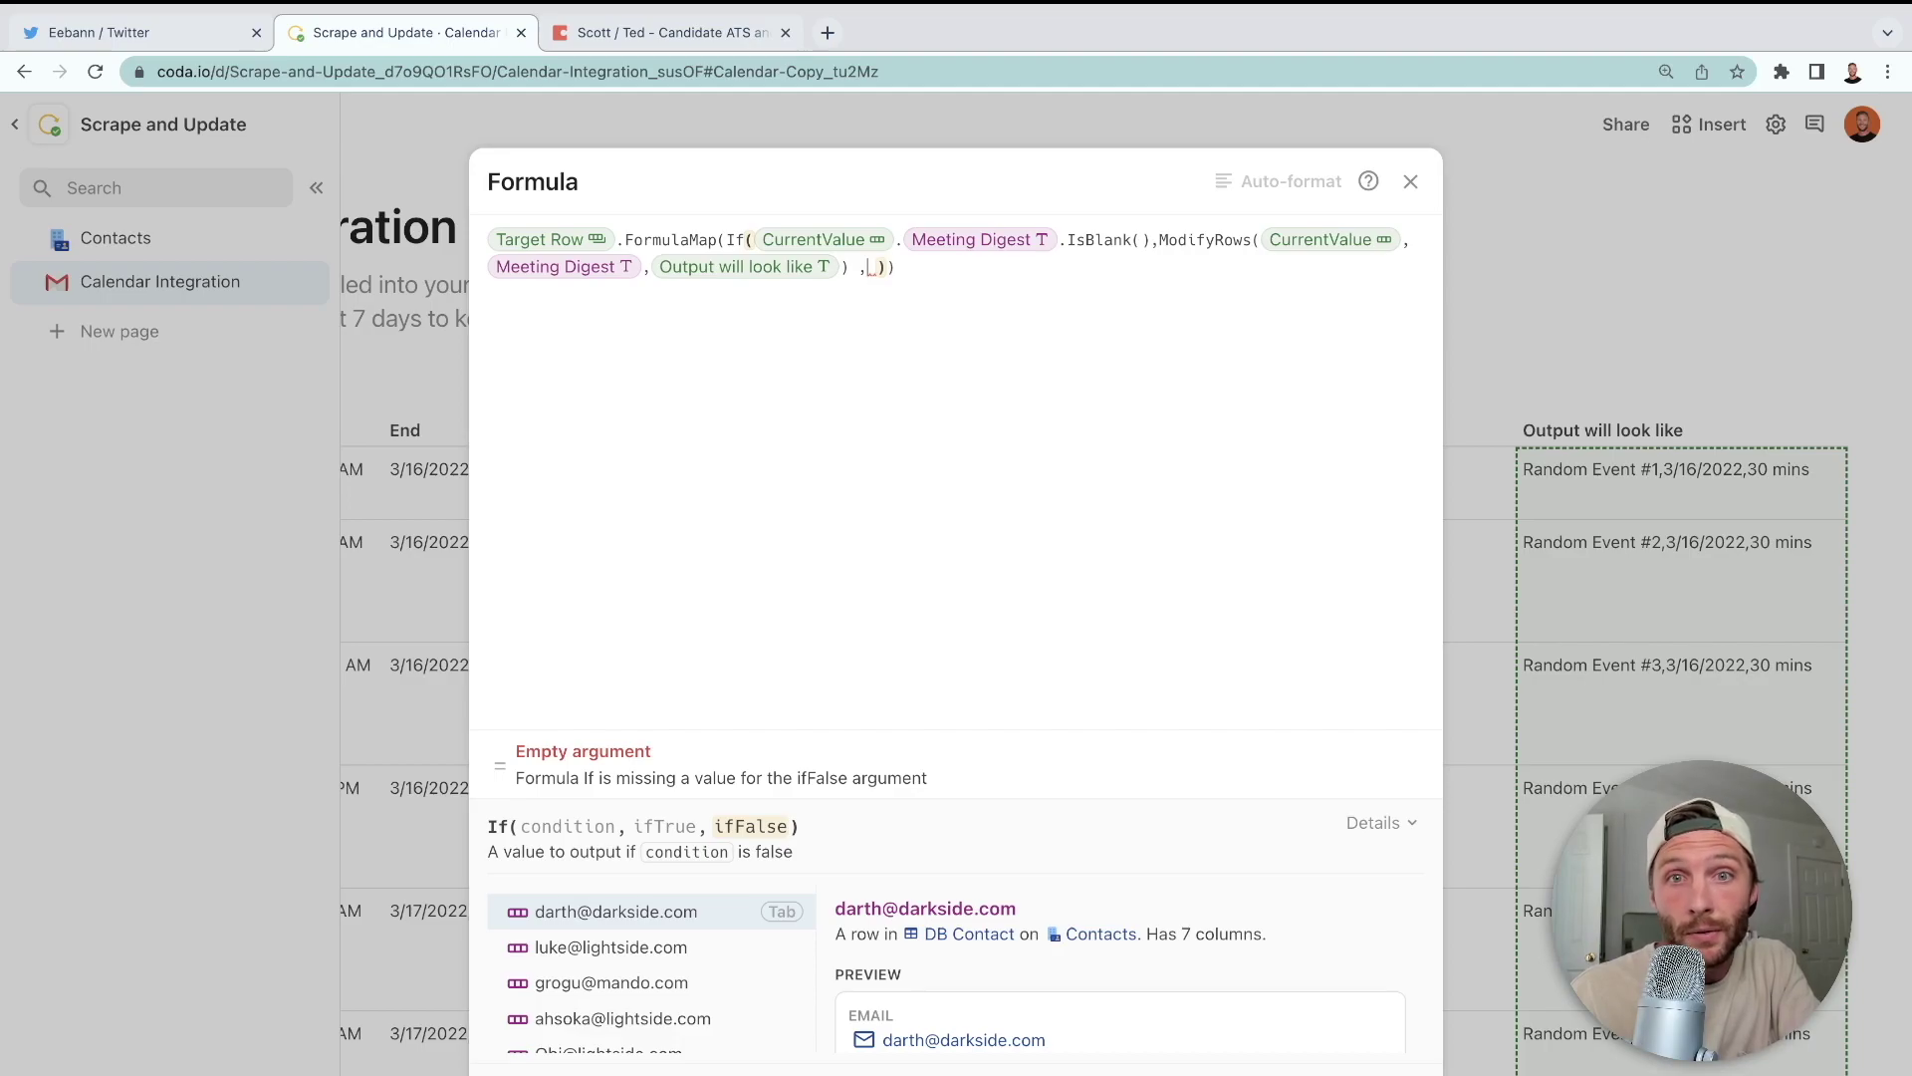
# - Begin the ifFalse branch with Concatenate(CurrentValue.Meeting Digest
pyautogui.write('concatenate(')
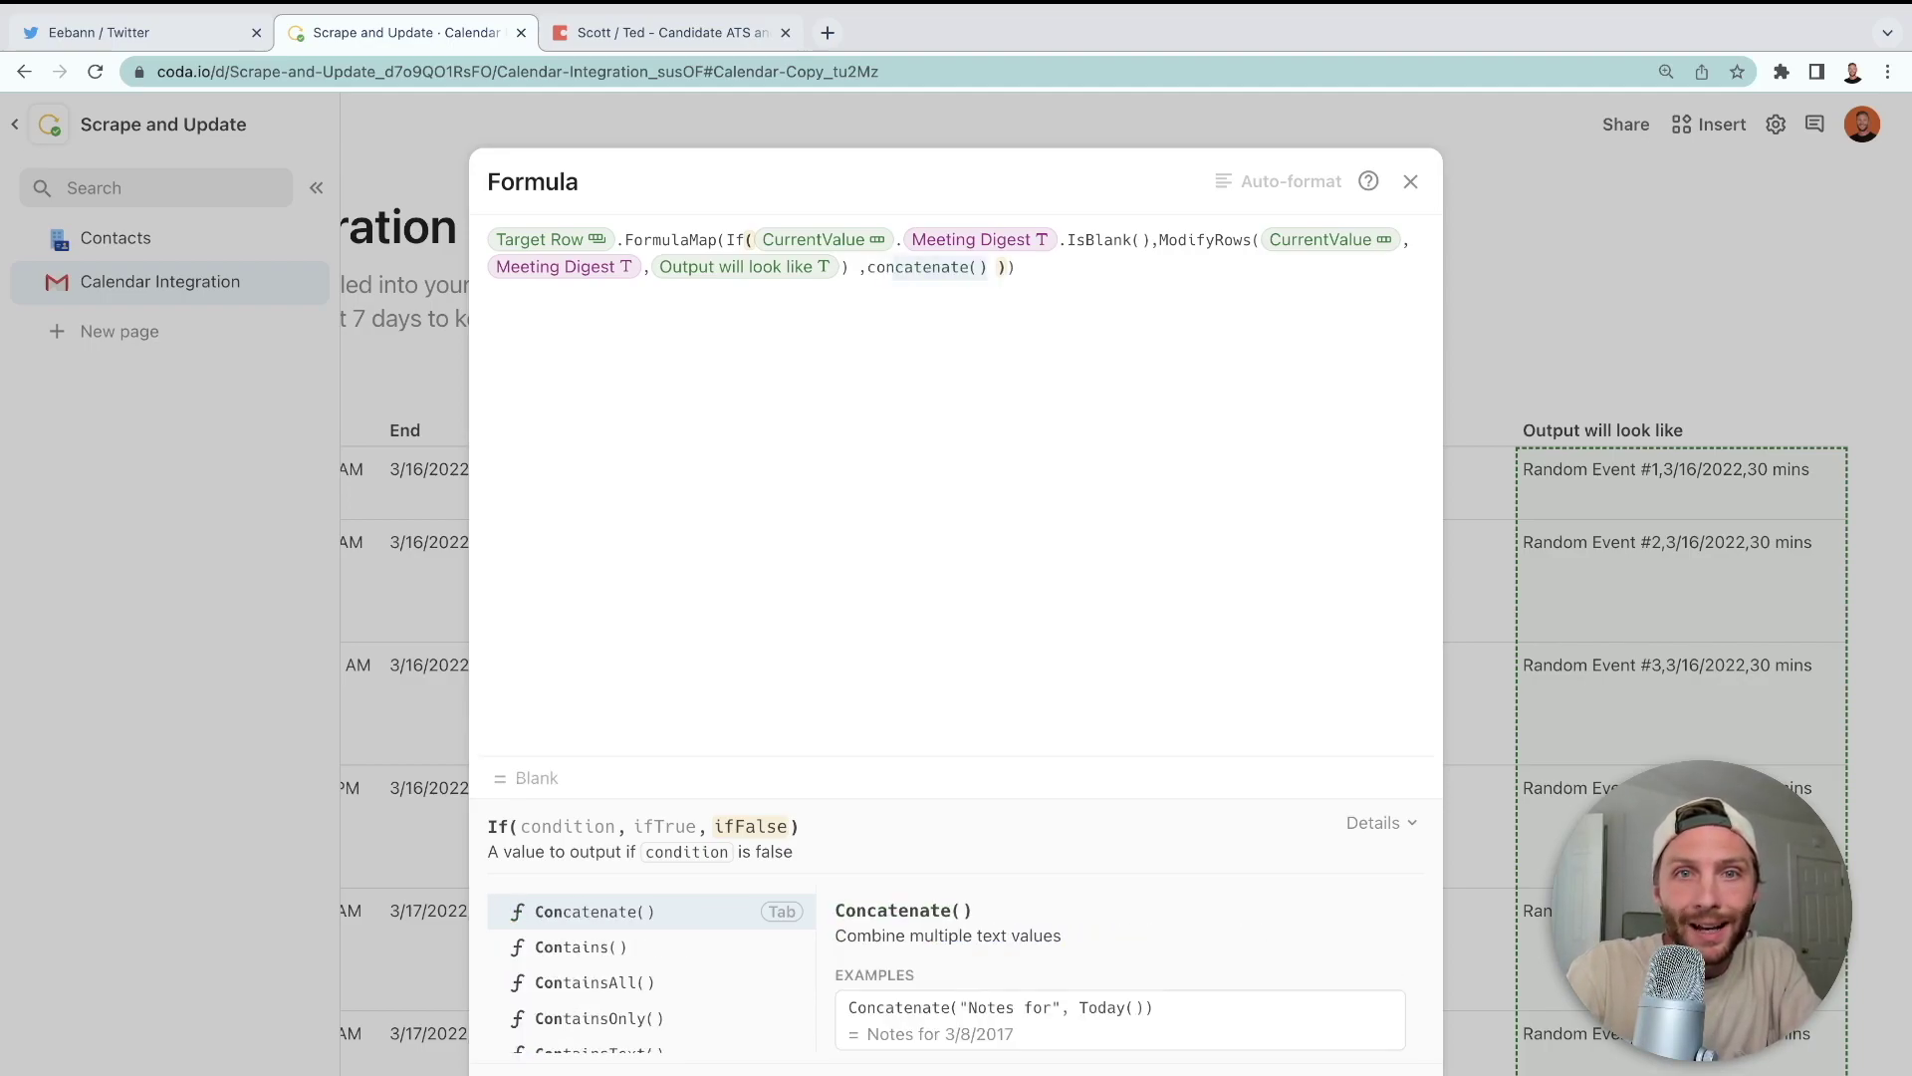
pyautogui.press('Tab')
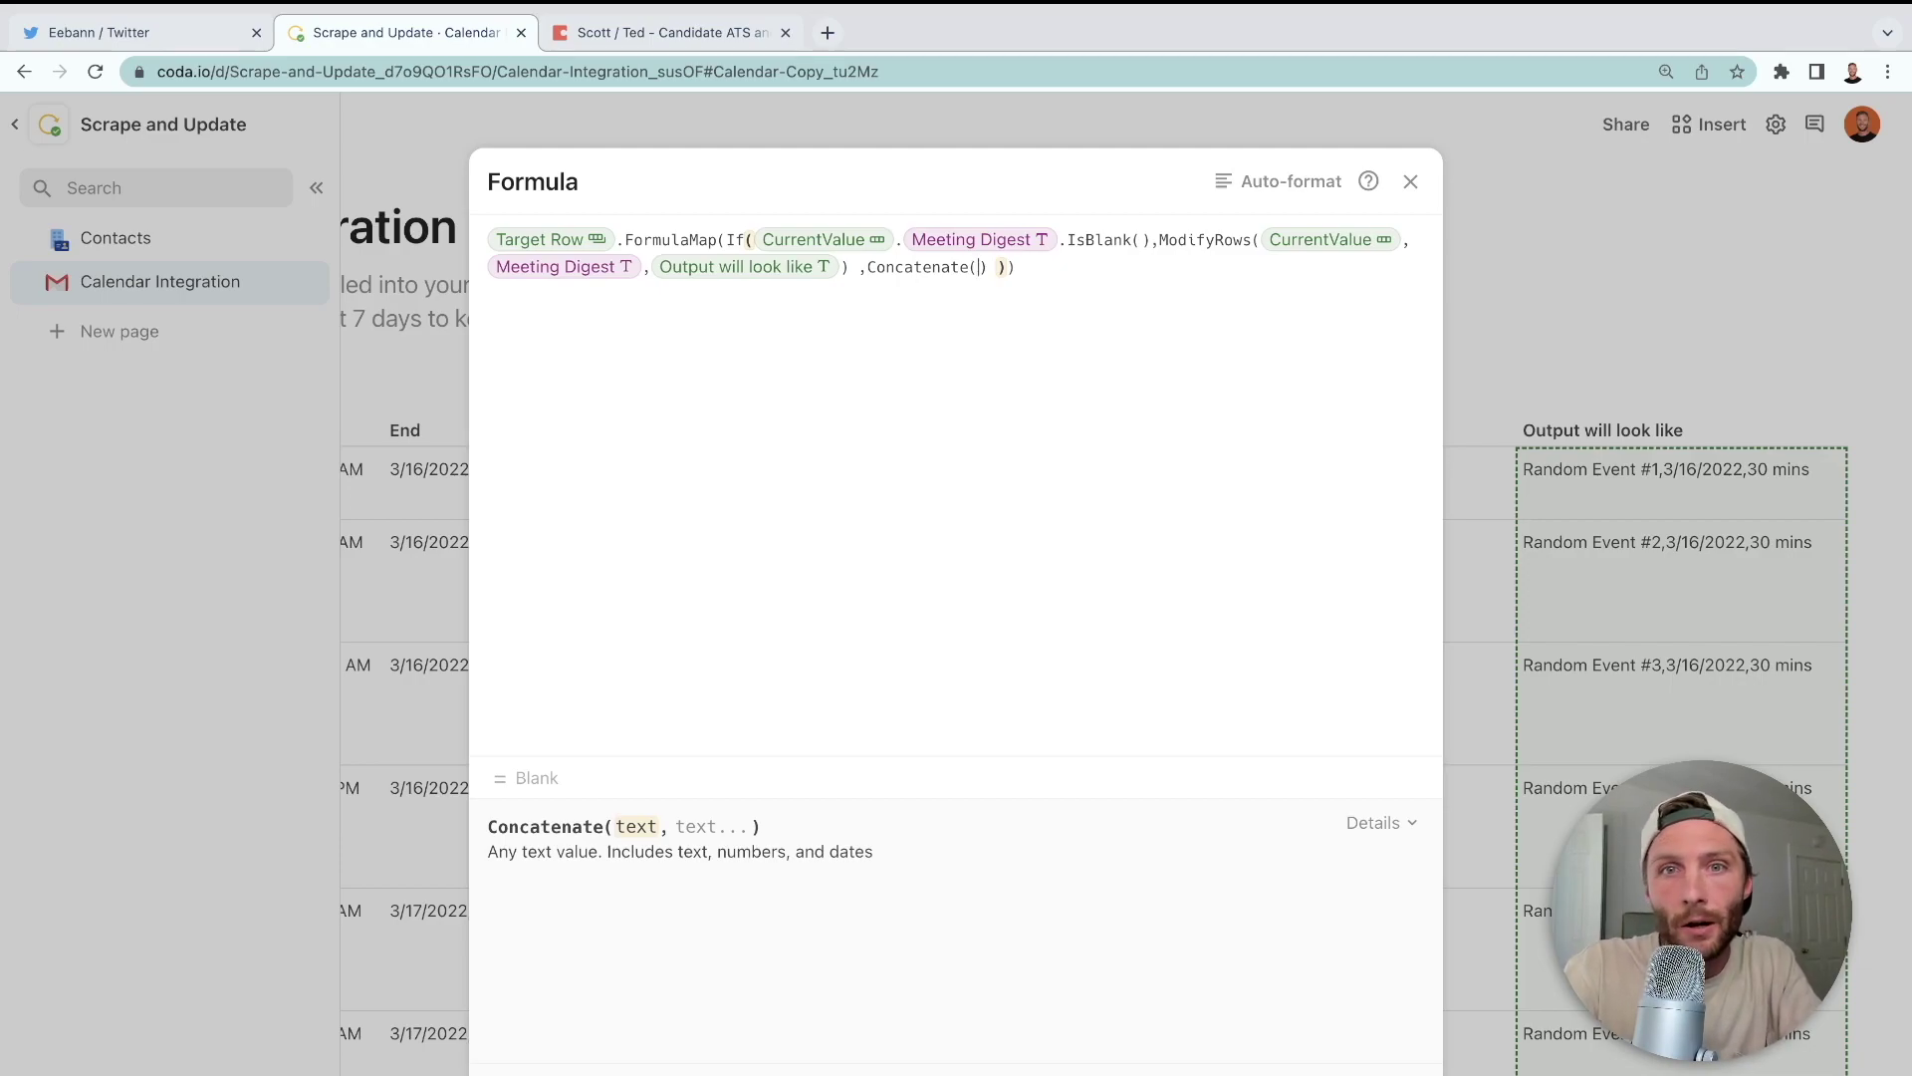
pyautogui.write('meeting Count')
pyautogui.press('BackSpace')
pyautogui.press('BackSpace')
pyautogui.press('BackSpace')
pyautogui.press('BackSpace')
pyautogui.press('BackSpace')
pyautogui.press('BackSpace')
pyautogui.press('BackSpace')
pyautogui.press('BackSpace')
pyautogui.press('BackSpace')
pyautogui.press('BackSpace')
pyautogui.press('BackSpace')
pyautogui.press('BackSpace')
pyautogui.press('BackSpace')
pyautogui.write('currentValue')
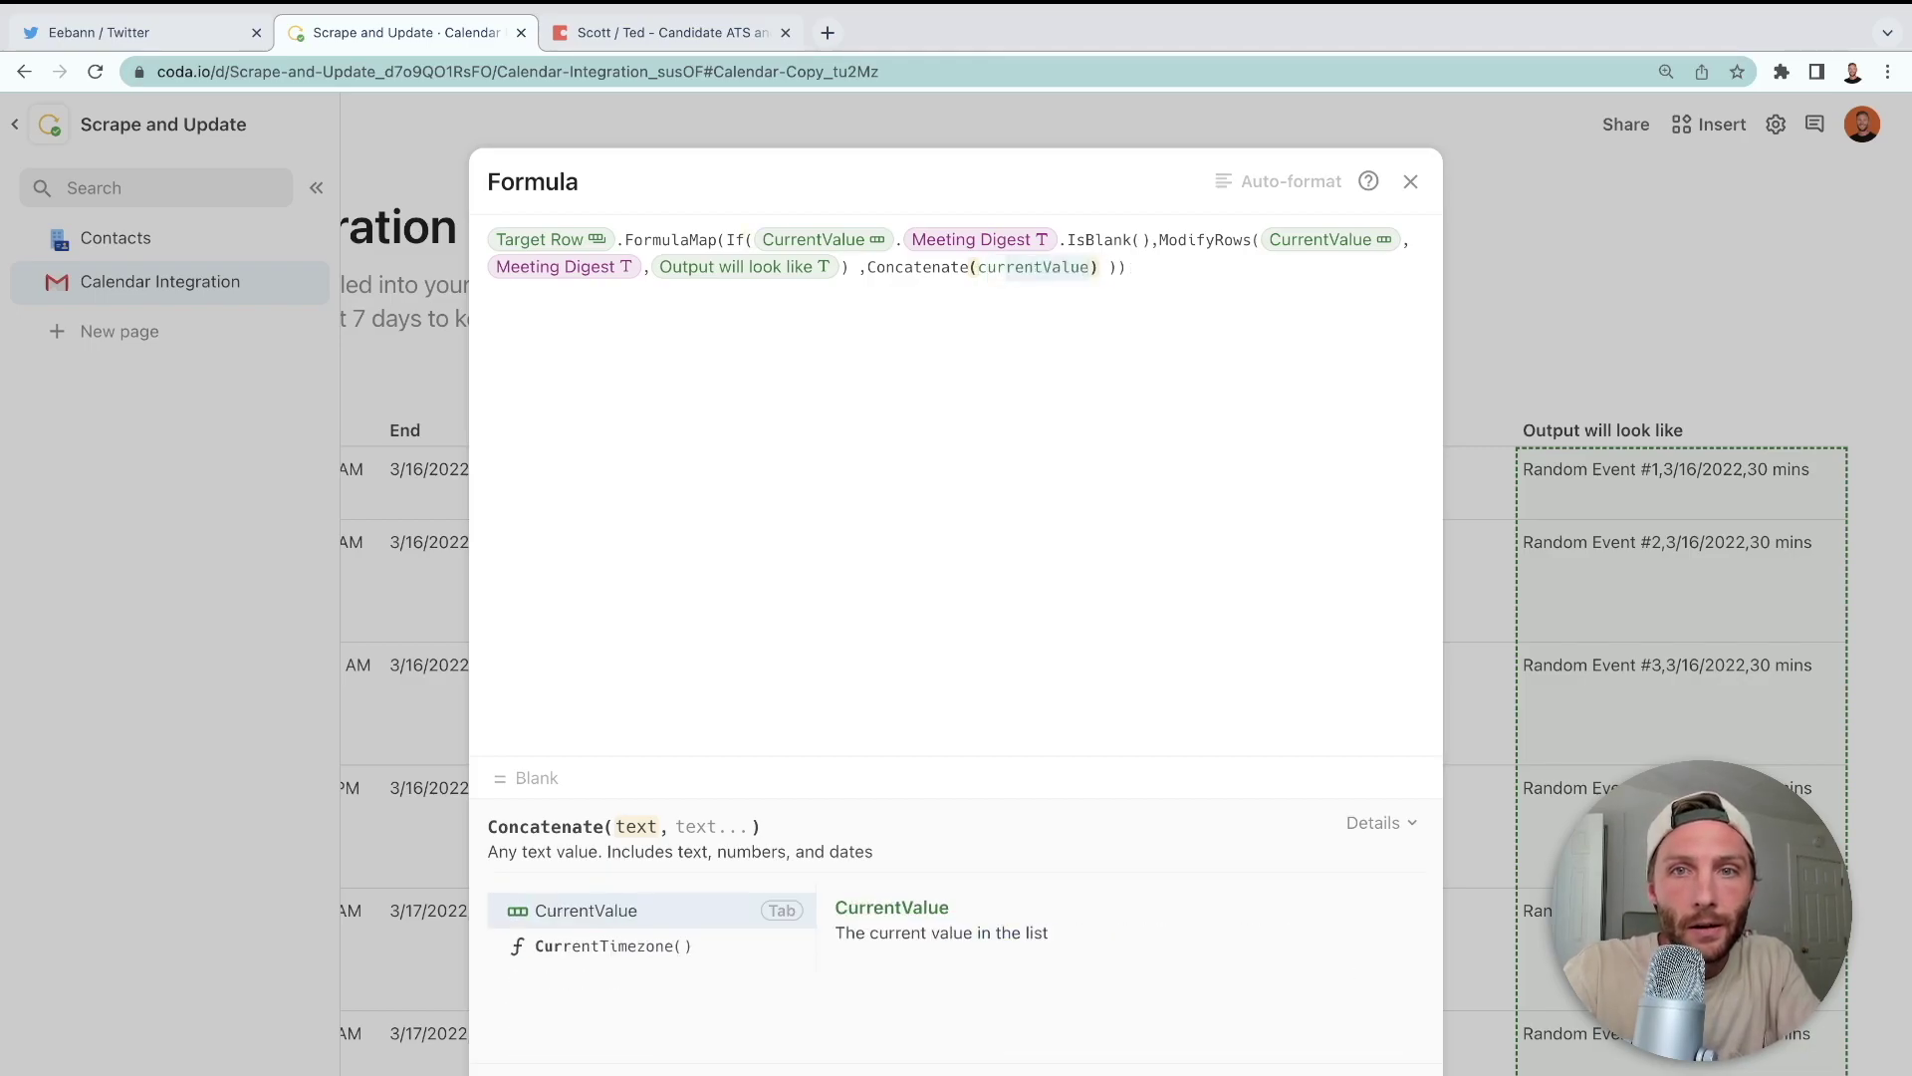
pyautogui.press('Tab')
pyautogui.write('.meeting Count')
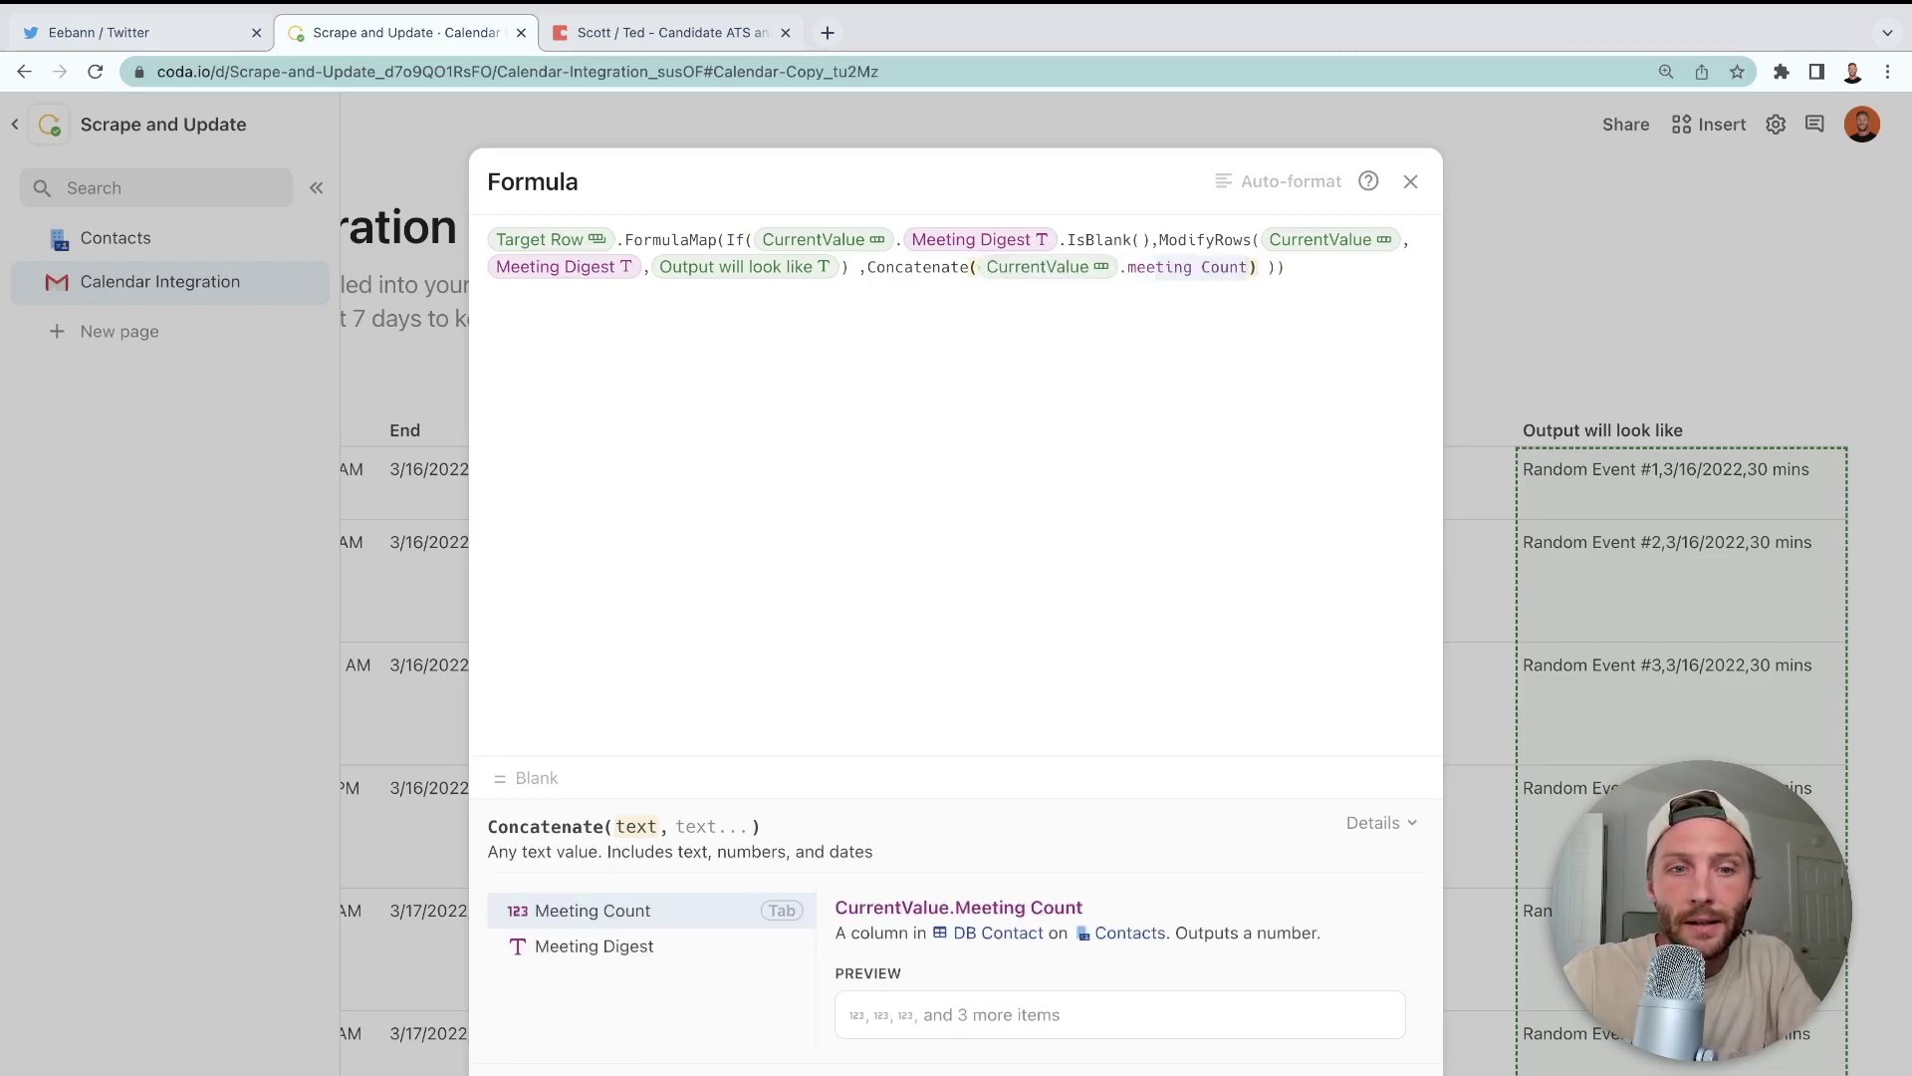
pyautogui.press('BackSpace')
pyautogui.press('BackSpace')
pyautogui.press('BackSpace')
pyautogui.press('BackSpace')
pyautogui.press('BackSpace')
pyautogui.write('Digest')
pyautogui.press('Tab')
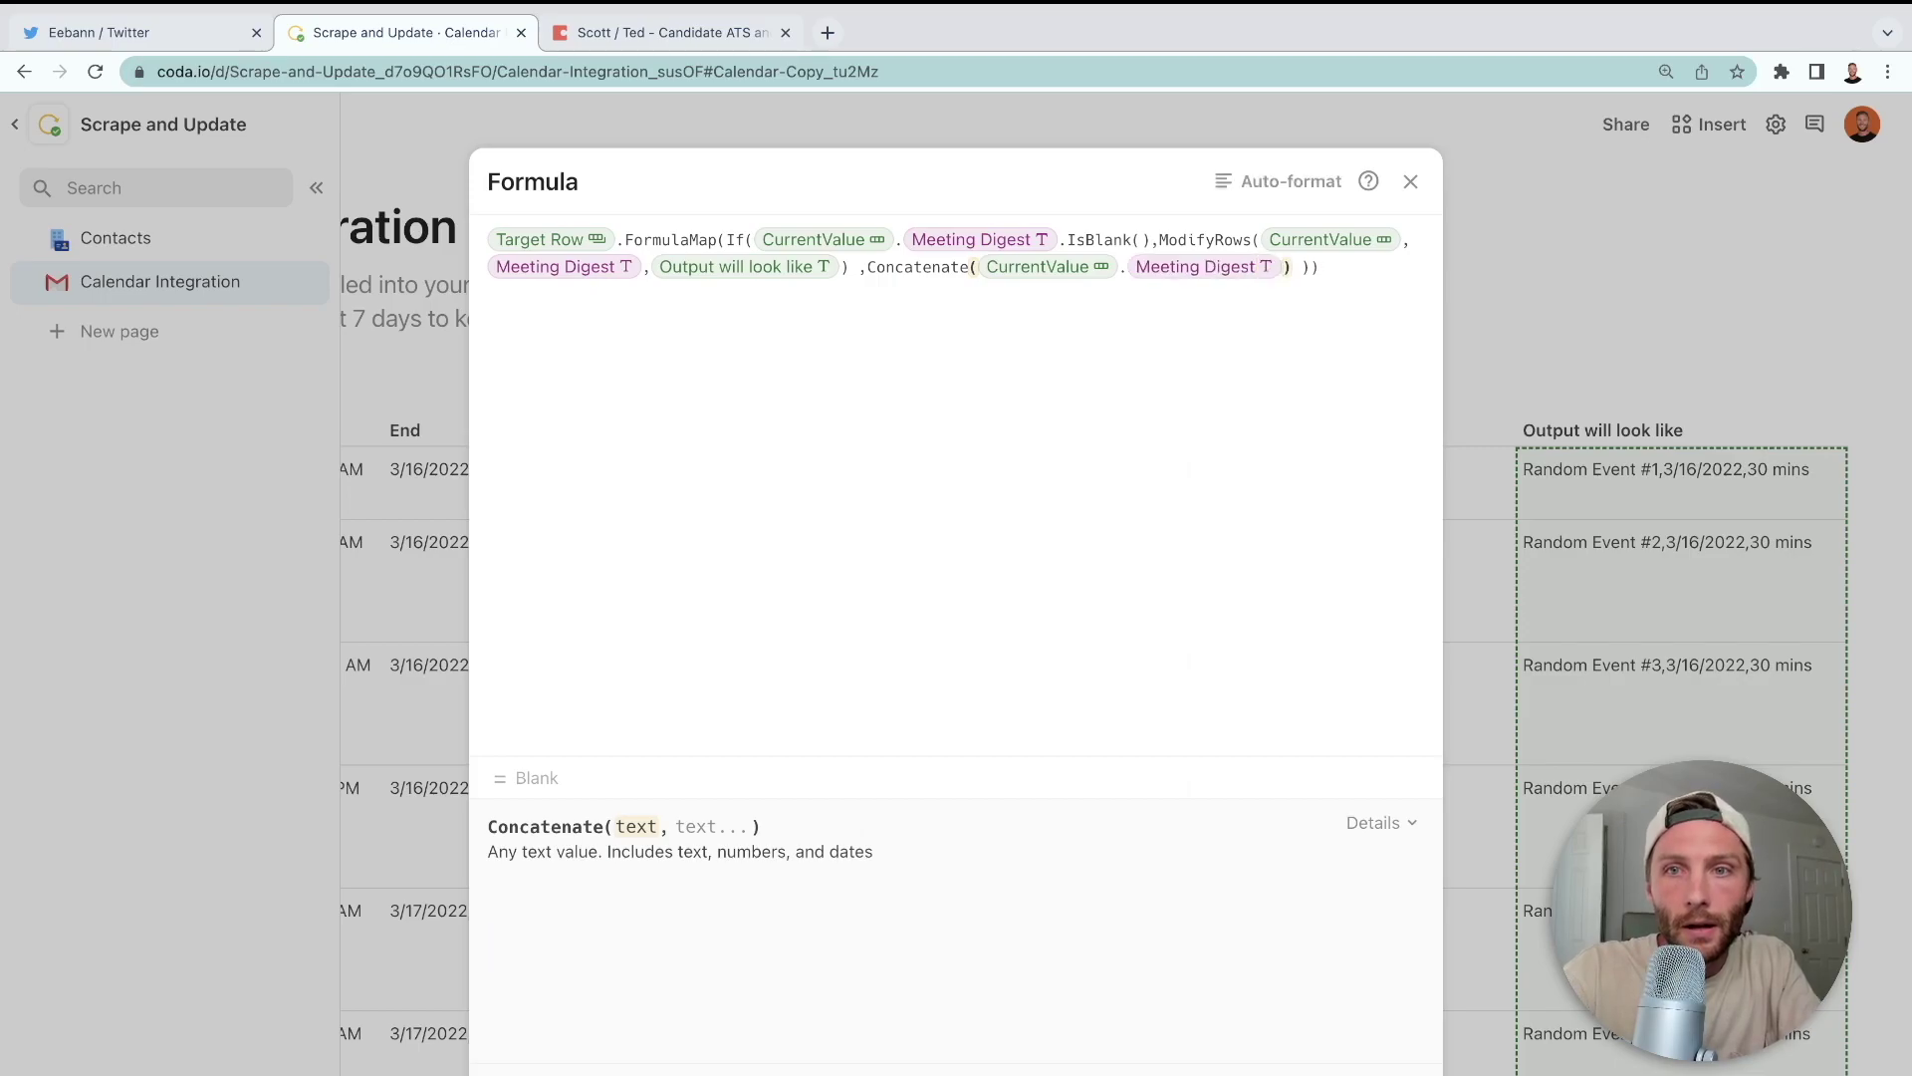
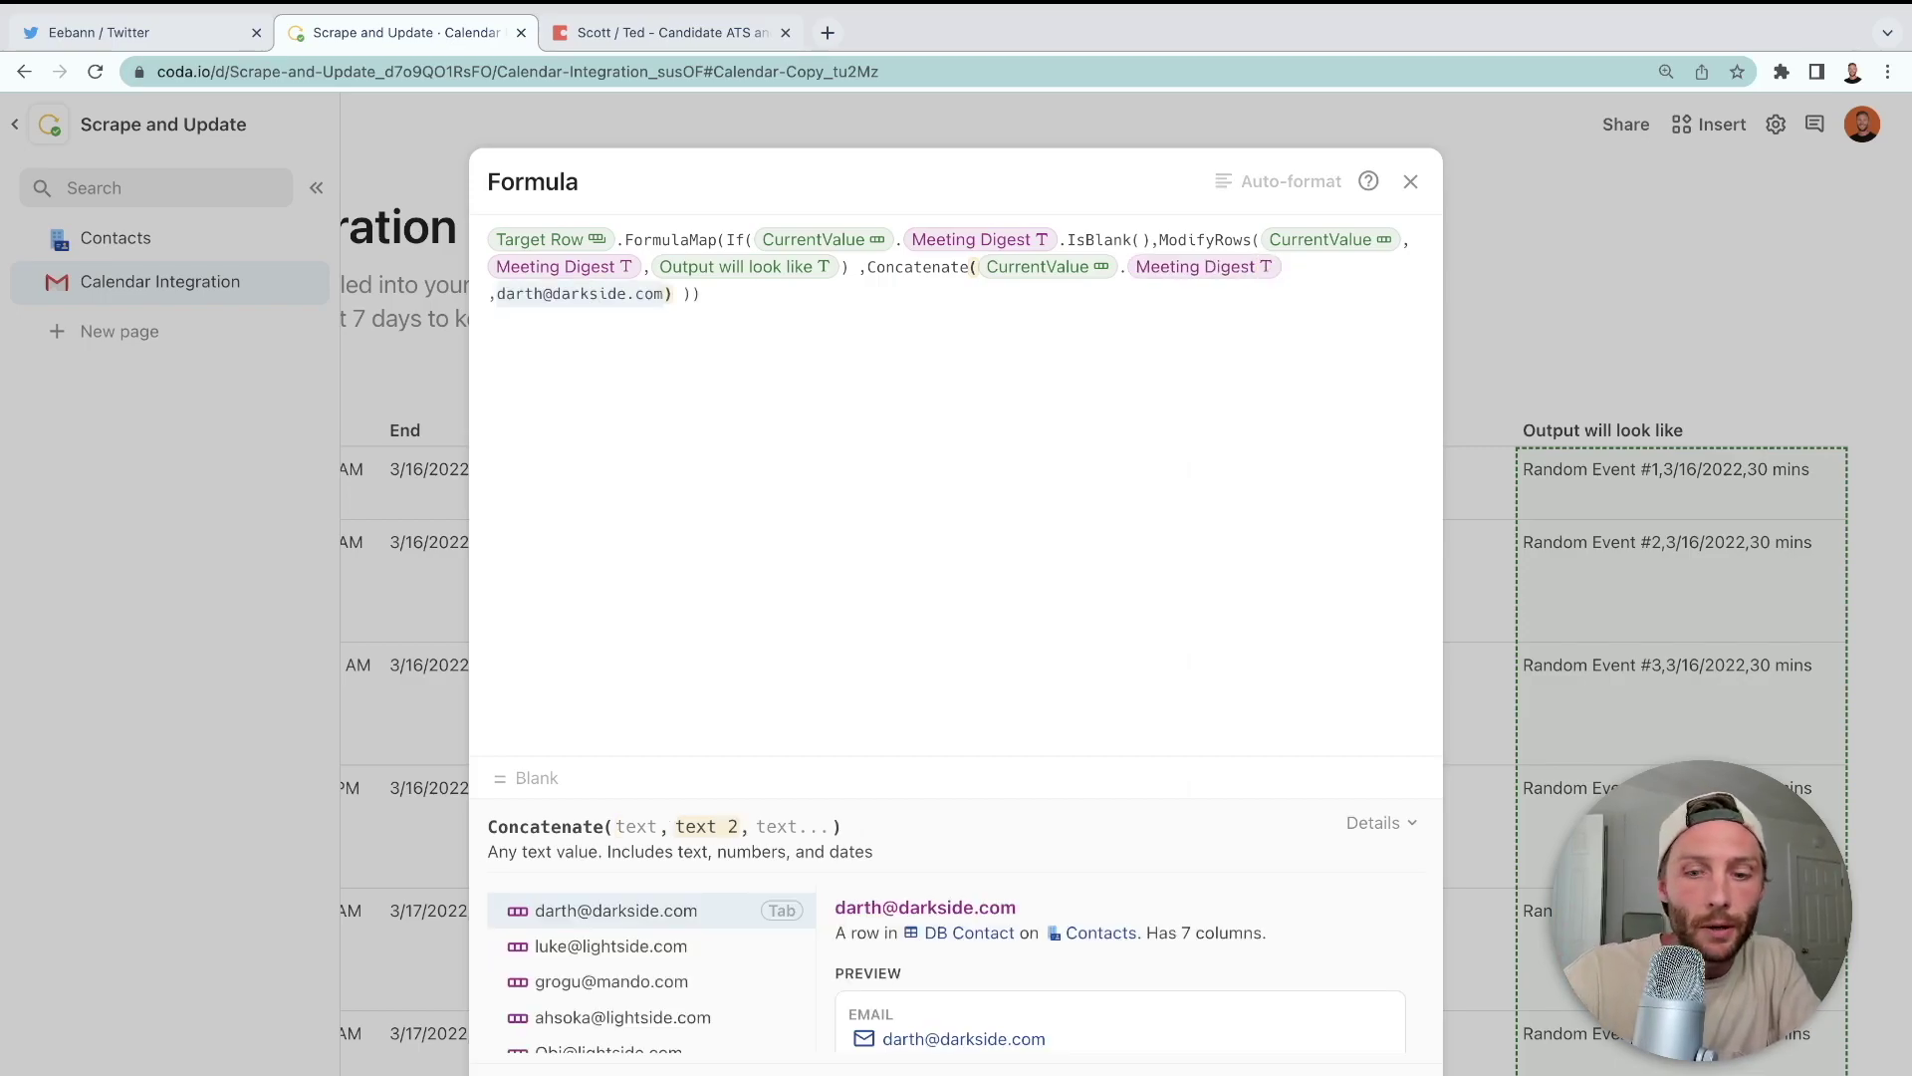
# - Add LineBreak() and Output will look like to Concatenate, then auto-format the formula
pyautogui.write('lineBreak()')
pyautogui.press('Tab')
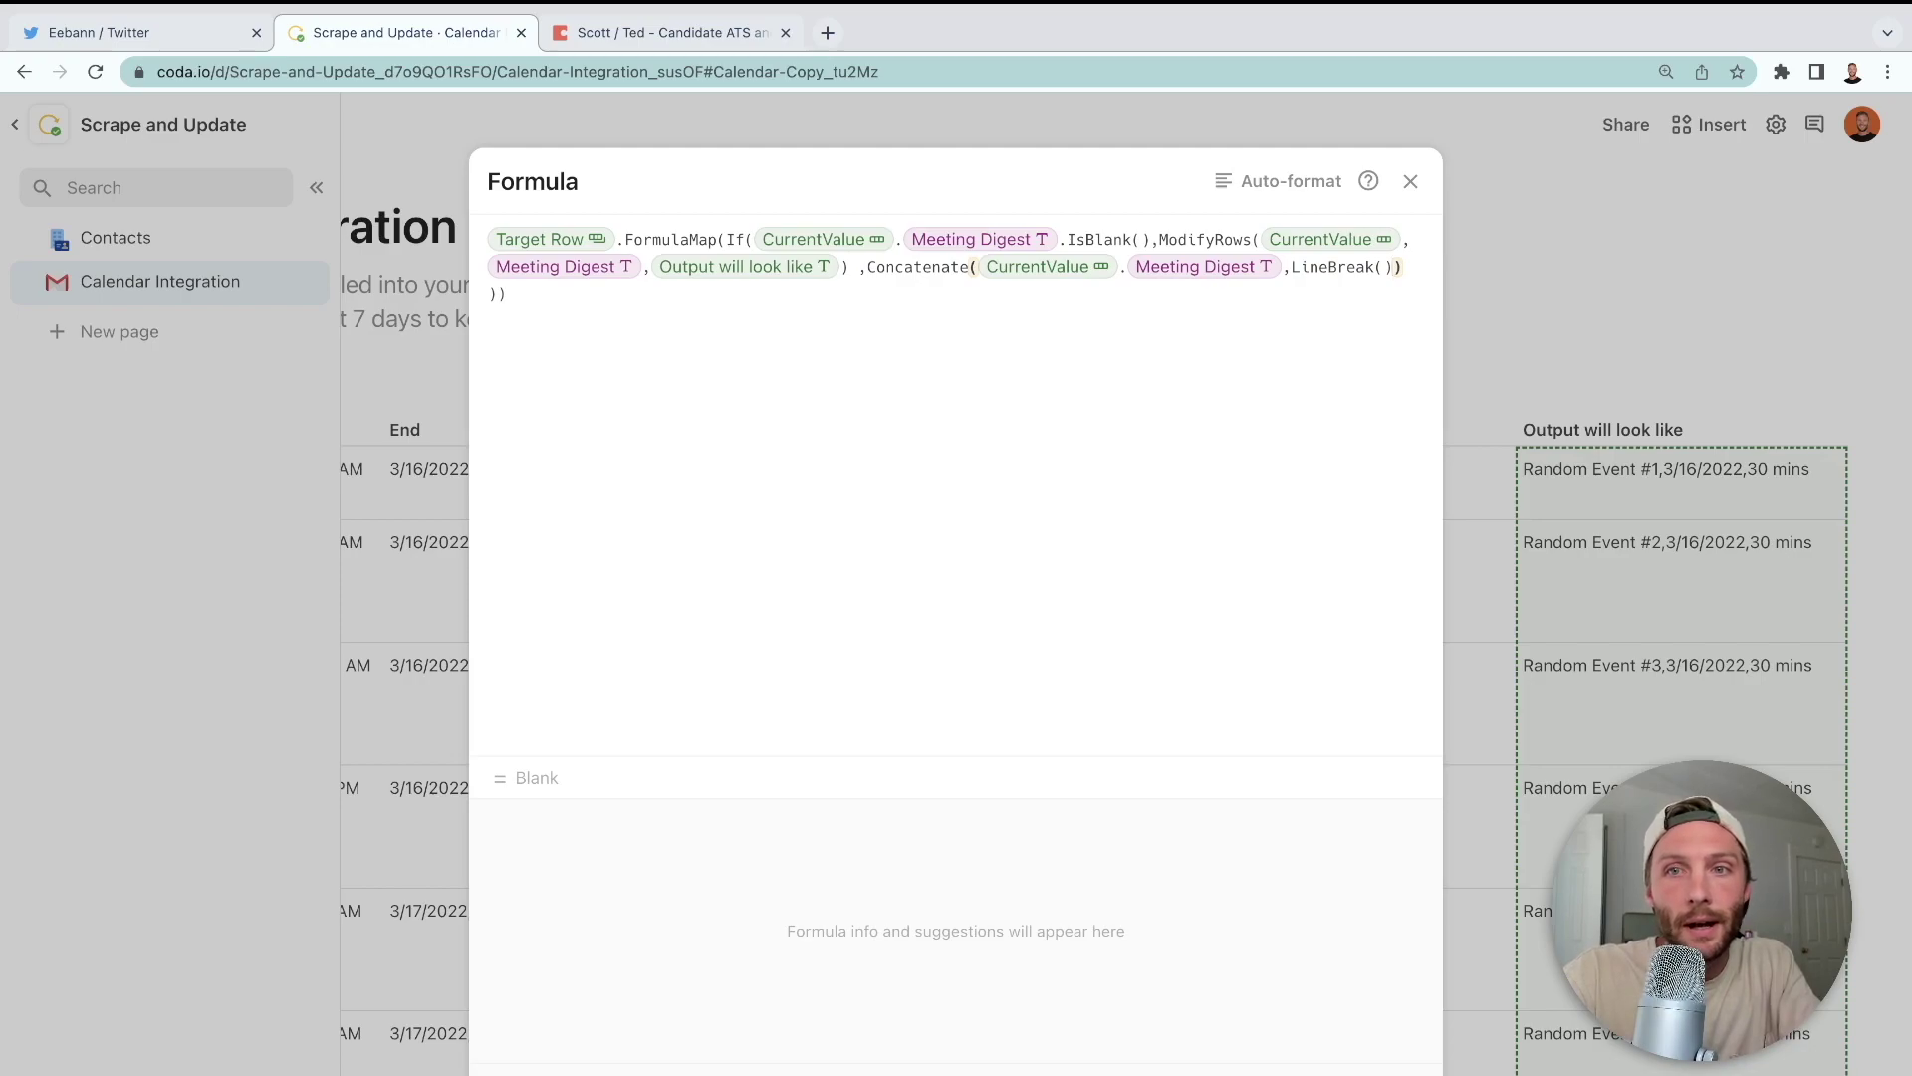
pyautogui.write(',output will look like')
pyautogui.press('Tab')
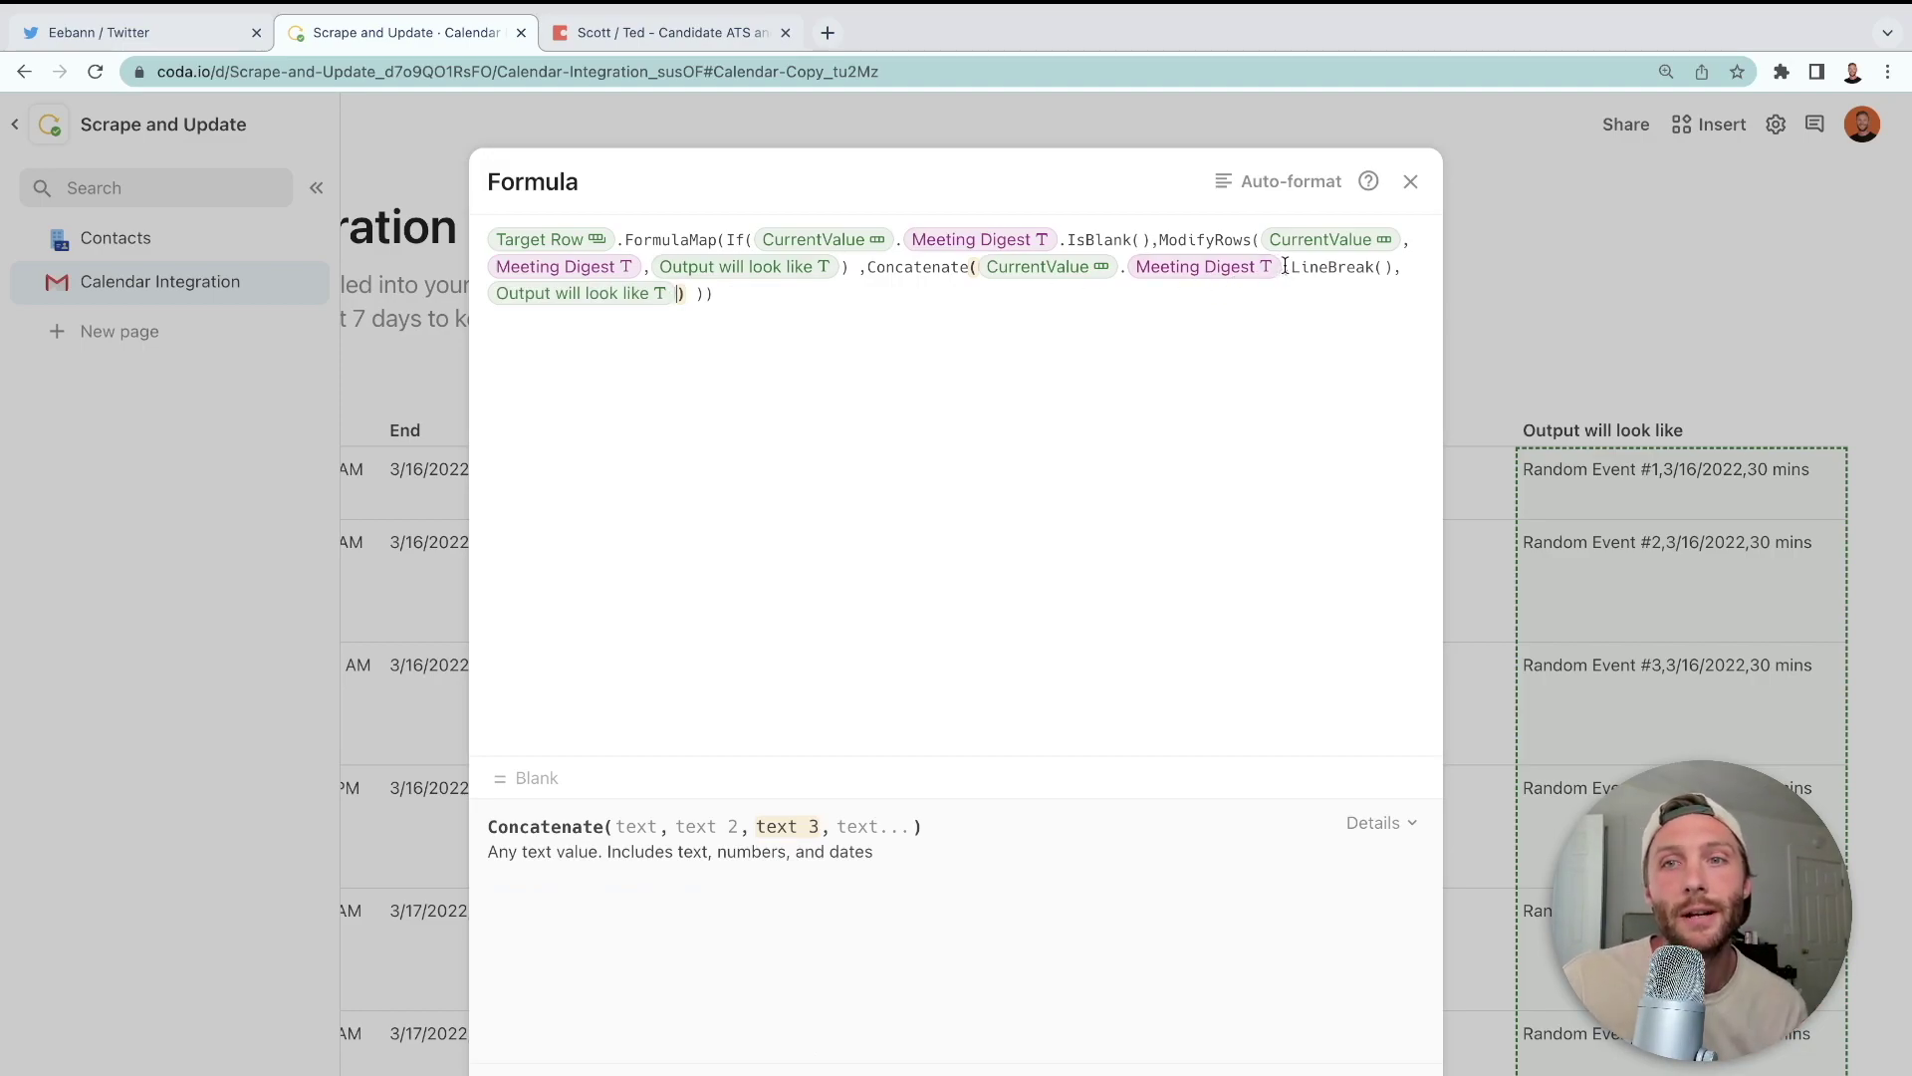
pyautogui.click(1235, 267)
pyautogui.click(1299, 267)
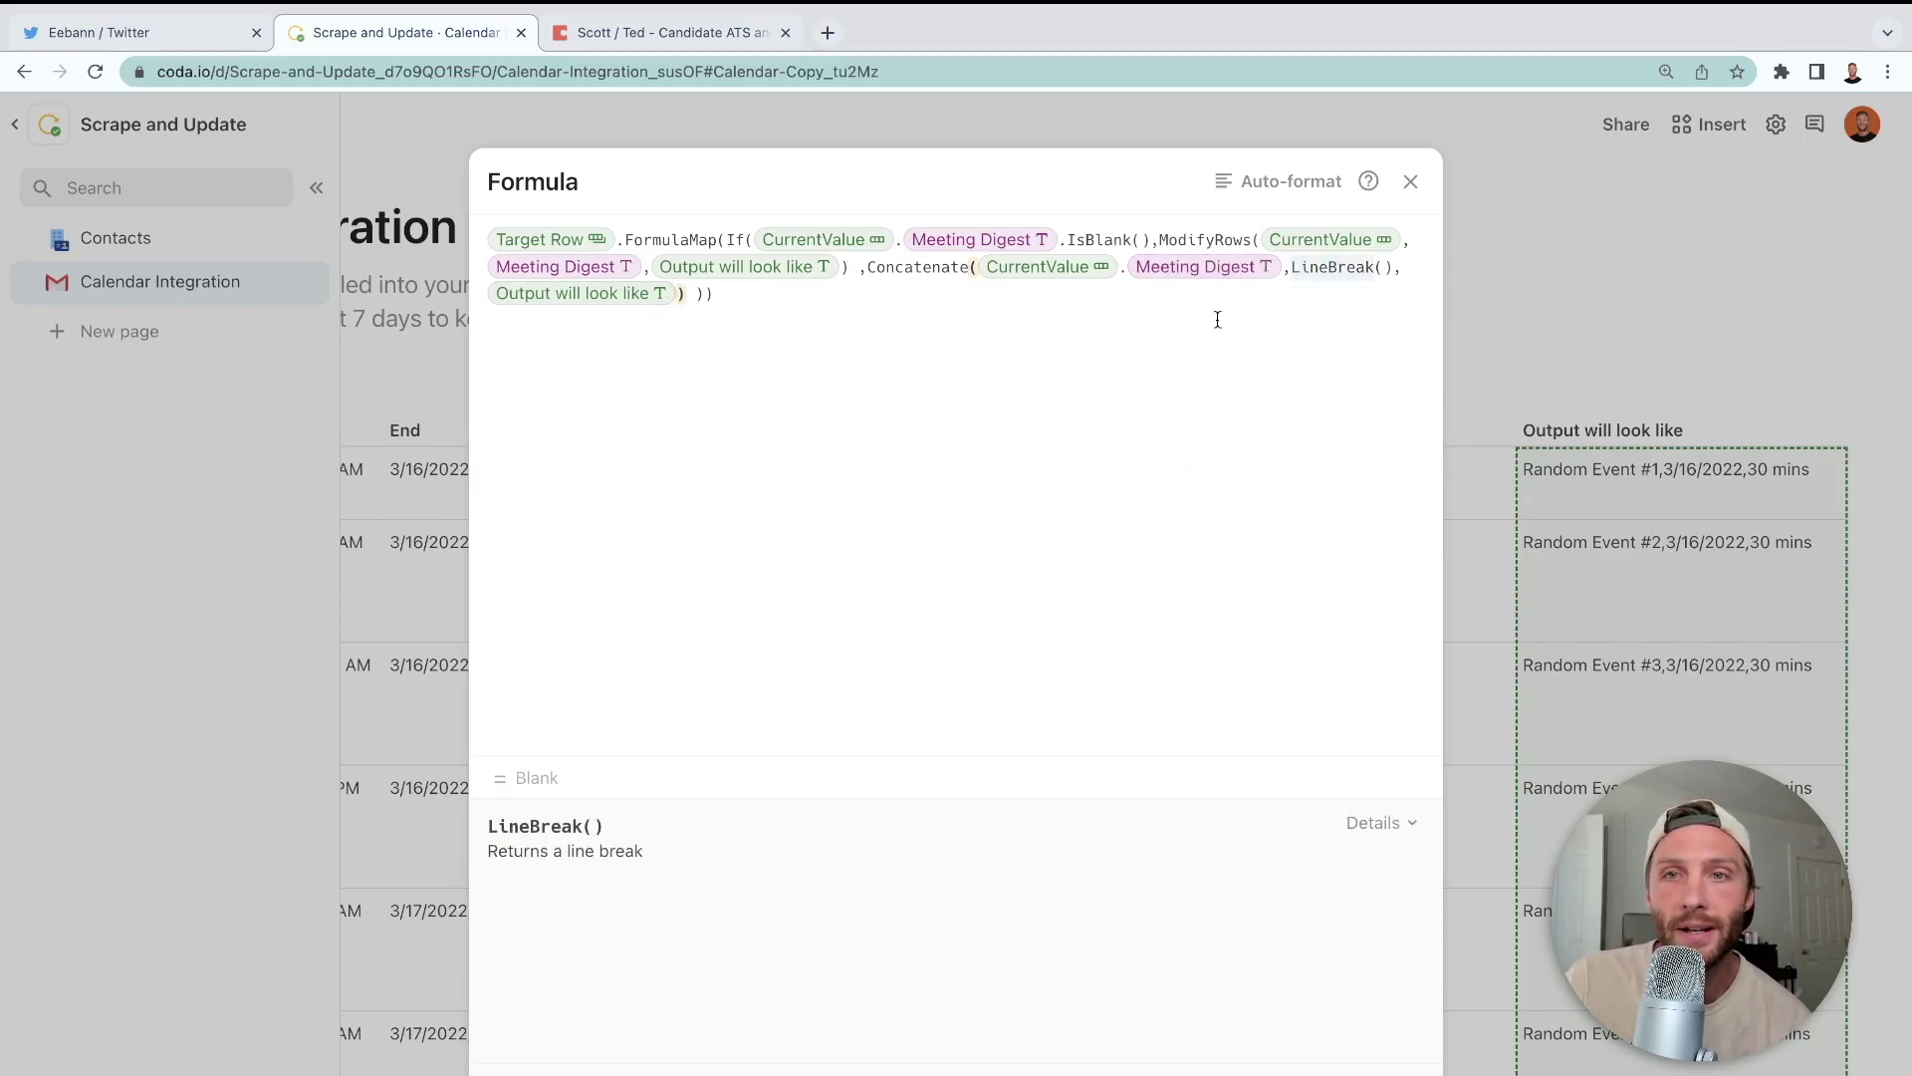
pyautogui.click(1257, 181)
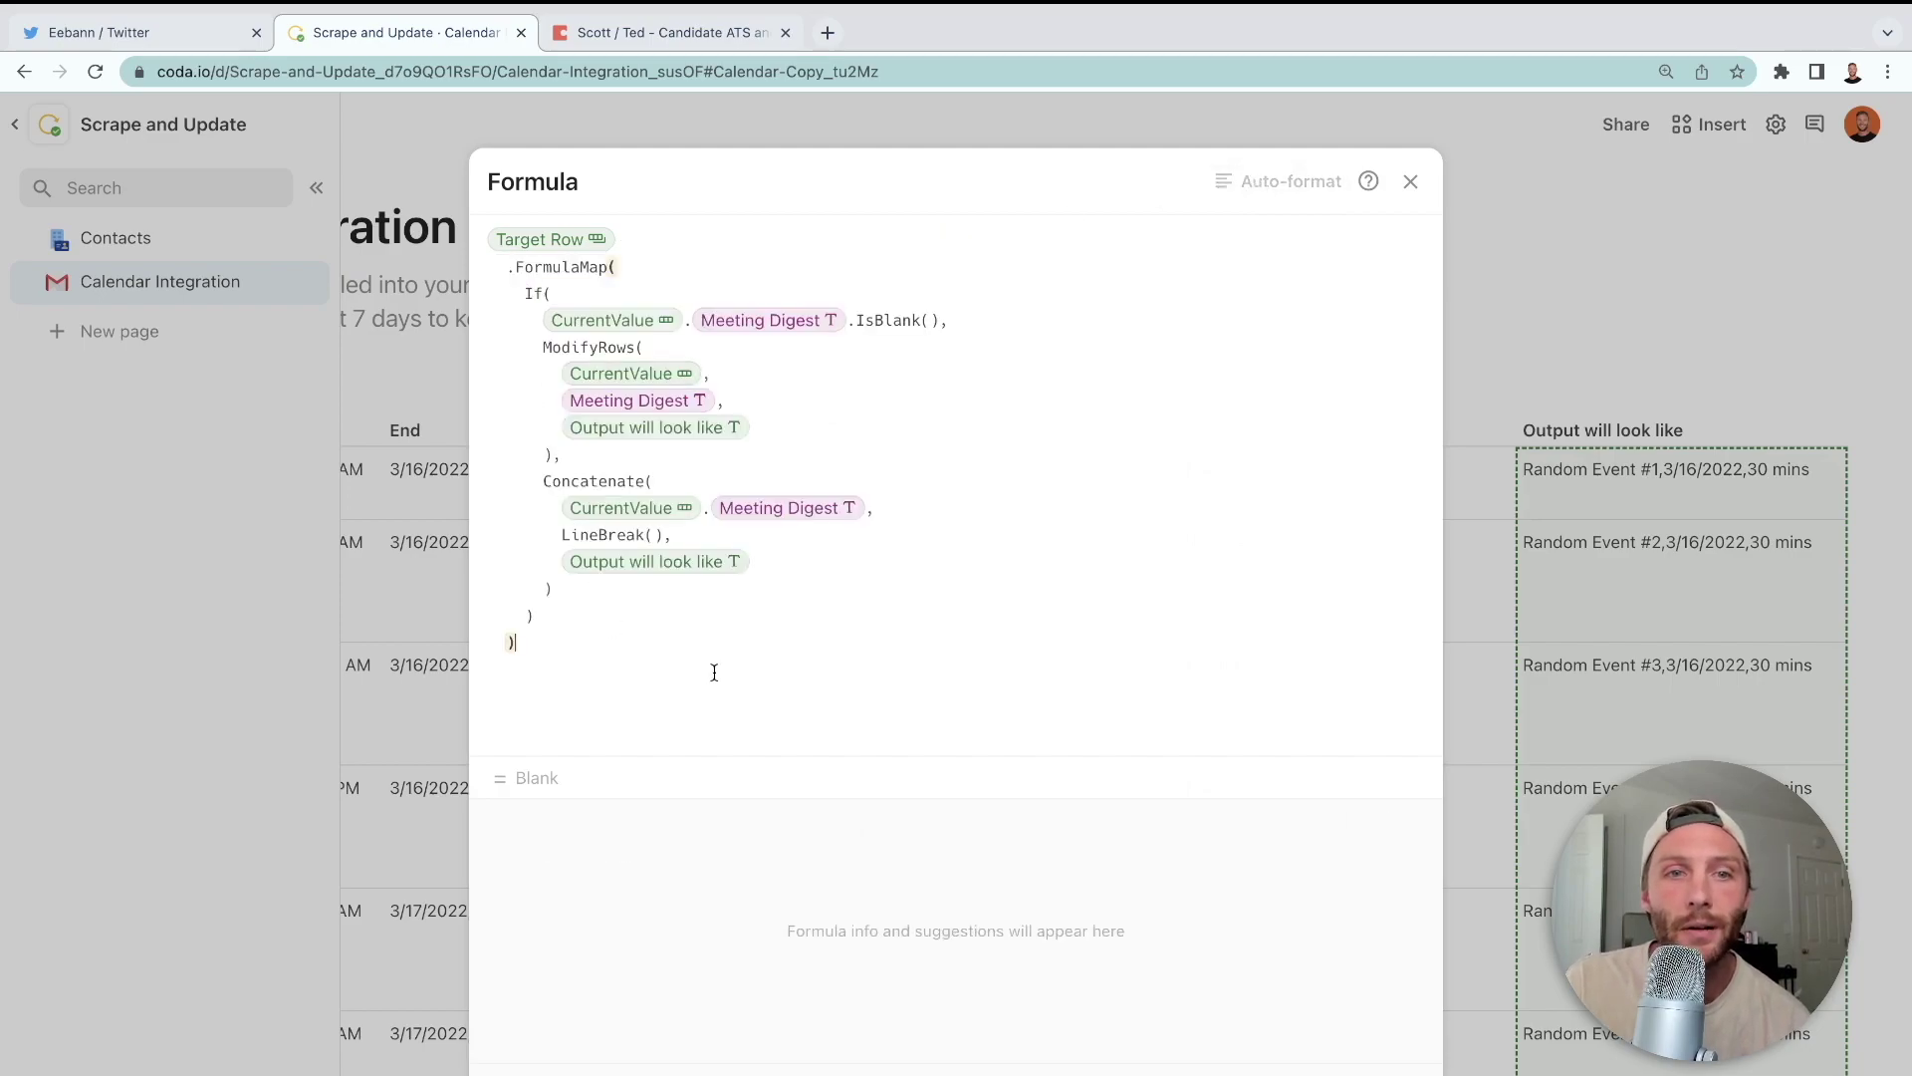
# - Close the formula editor and push events 2 through 6 with their Click me buttons
pyautogui.press('Escape')
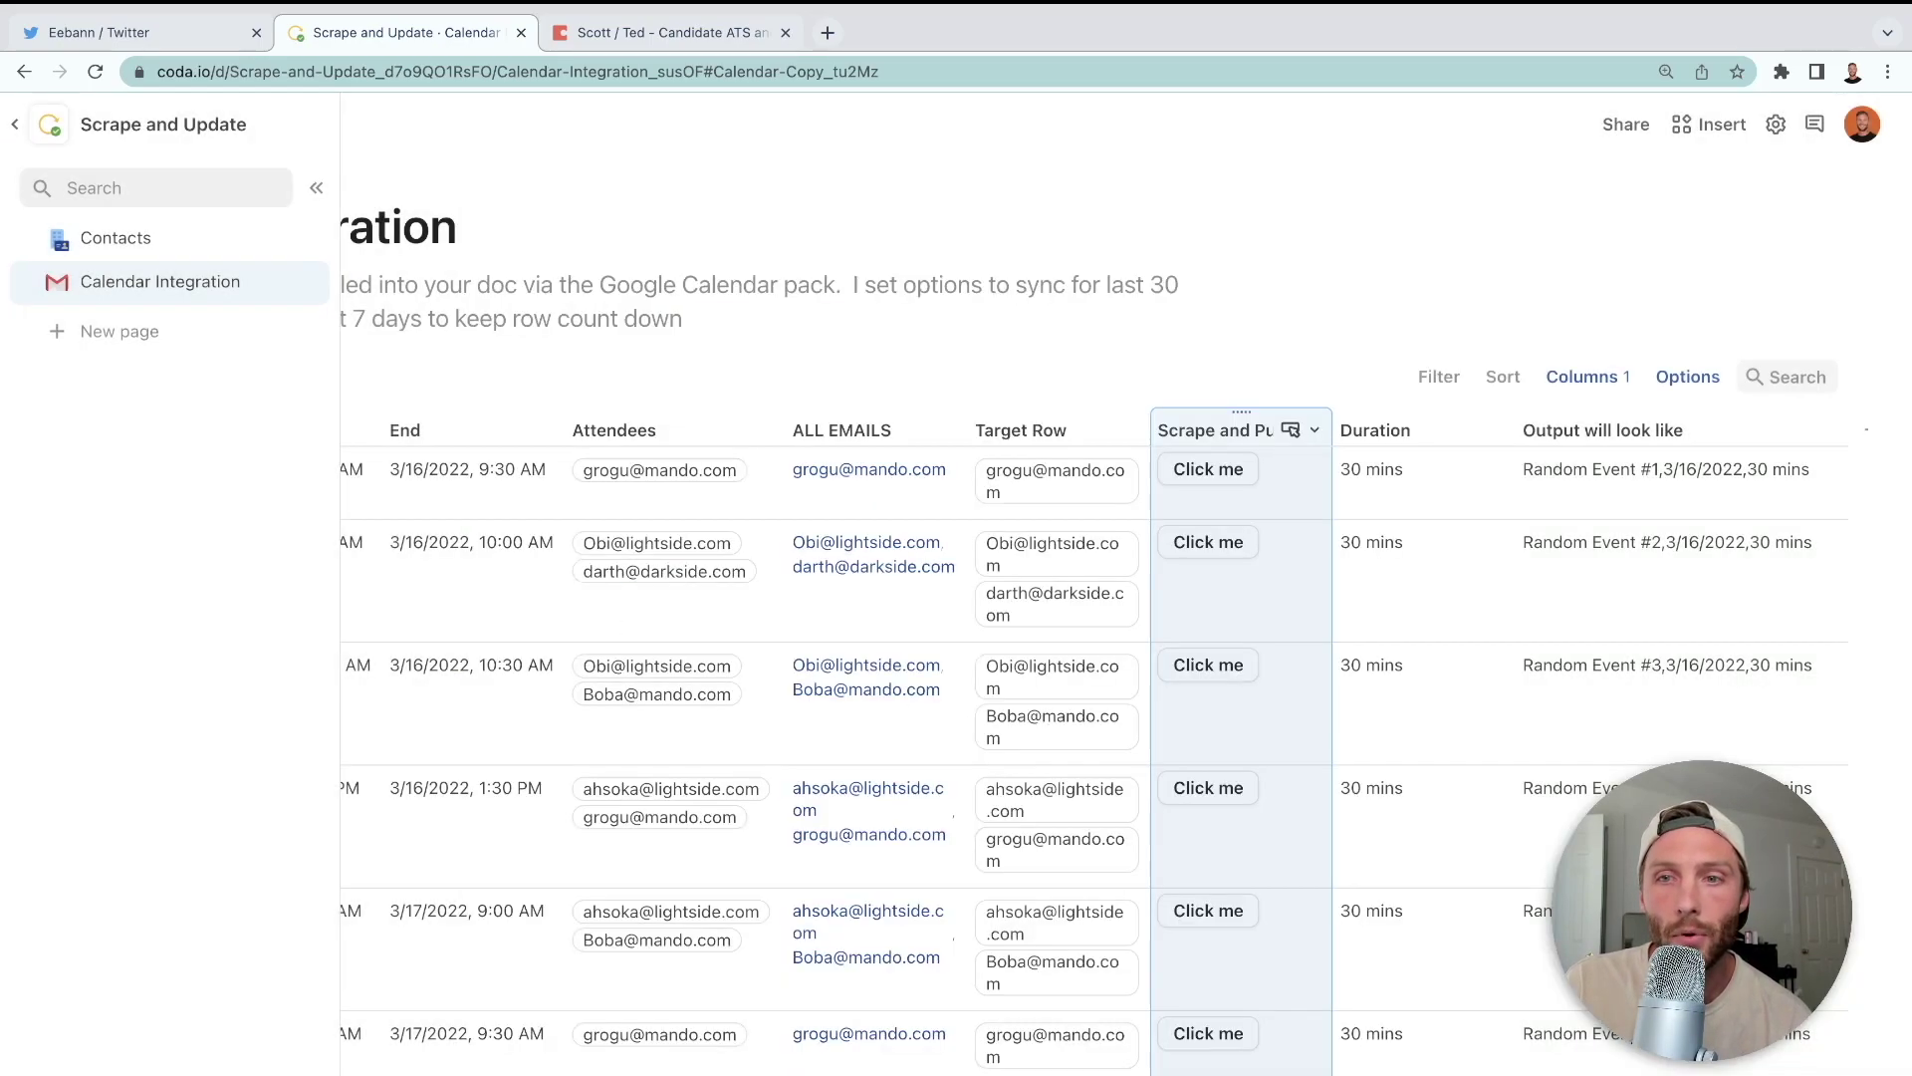
pyautogui.click(1355, 488)
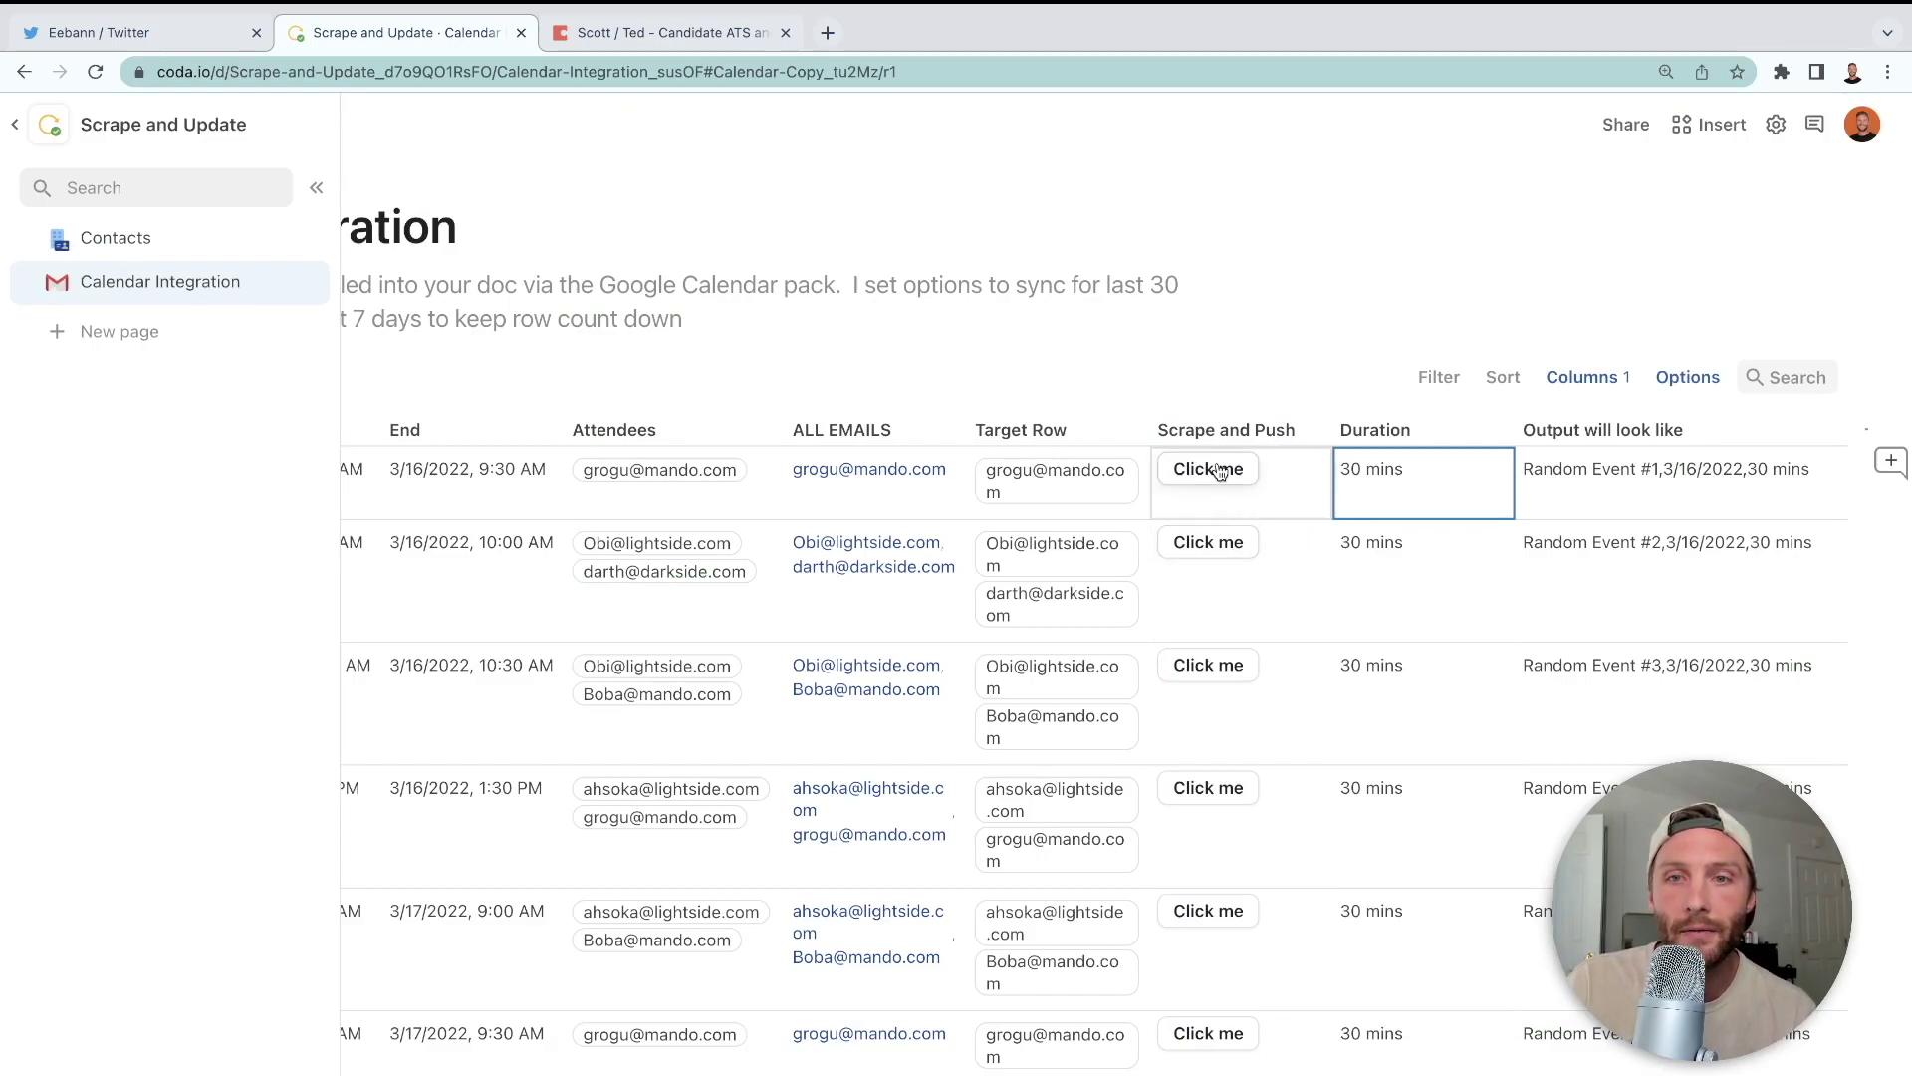
pyautogui.click(1209, 554)
pyautogui.click(1211, 660)
pyautogui.click(1195, 797)
pyautogui.click(1199, 915)
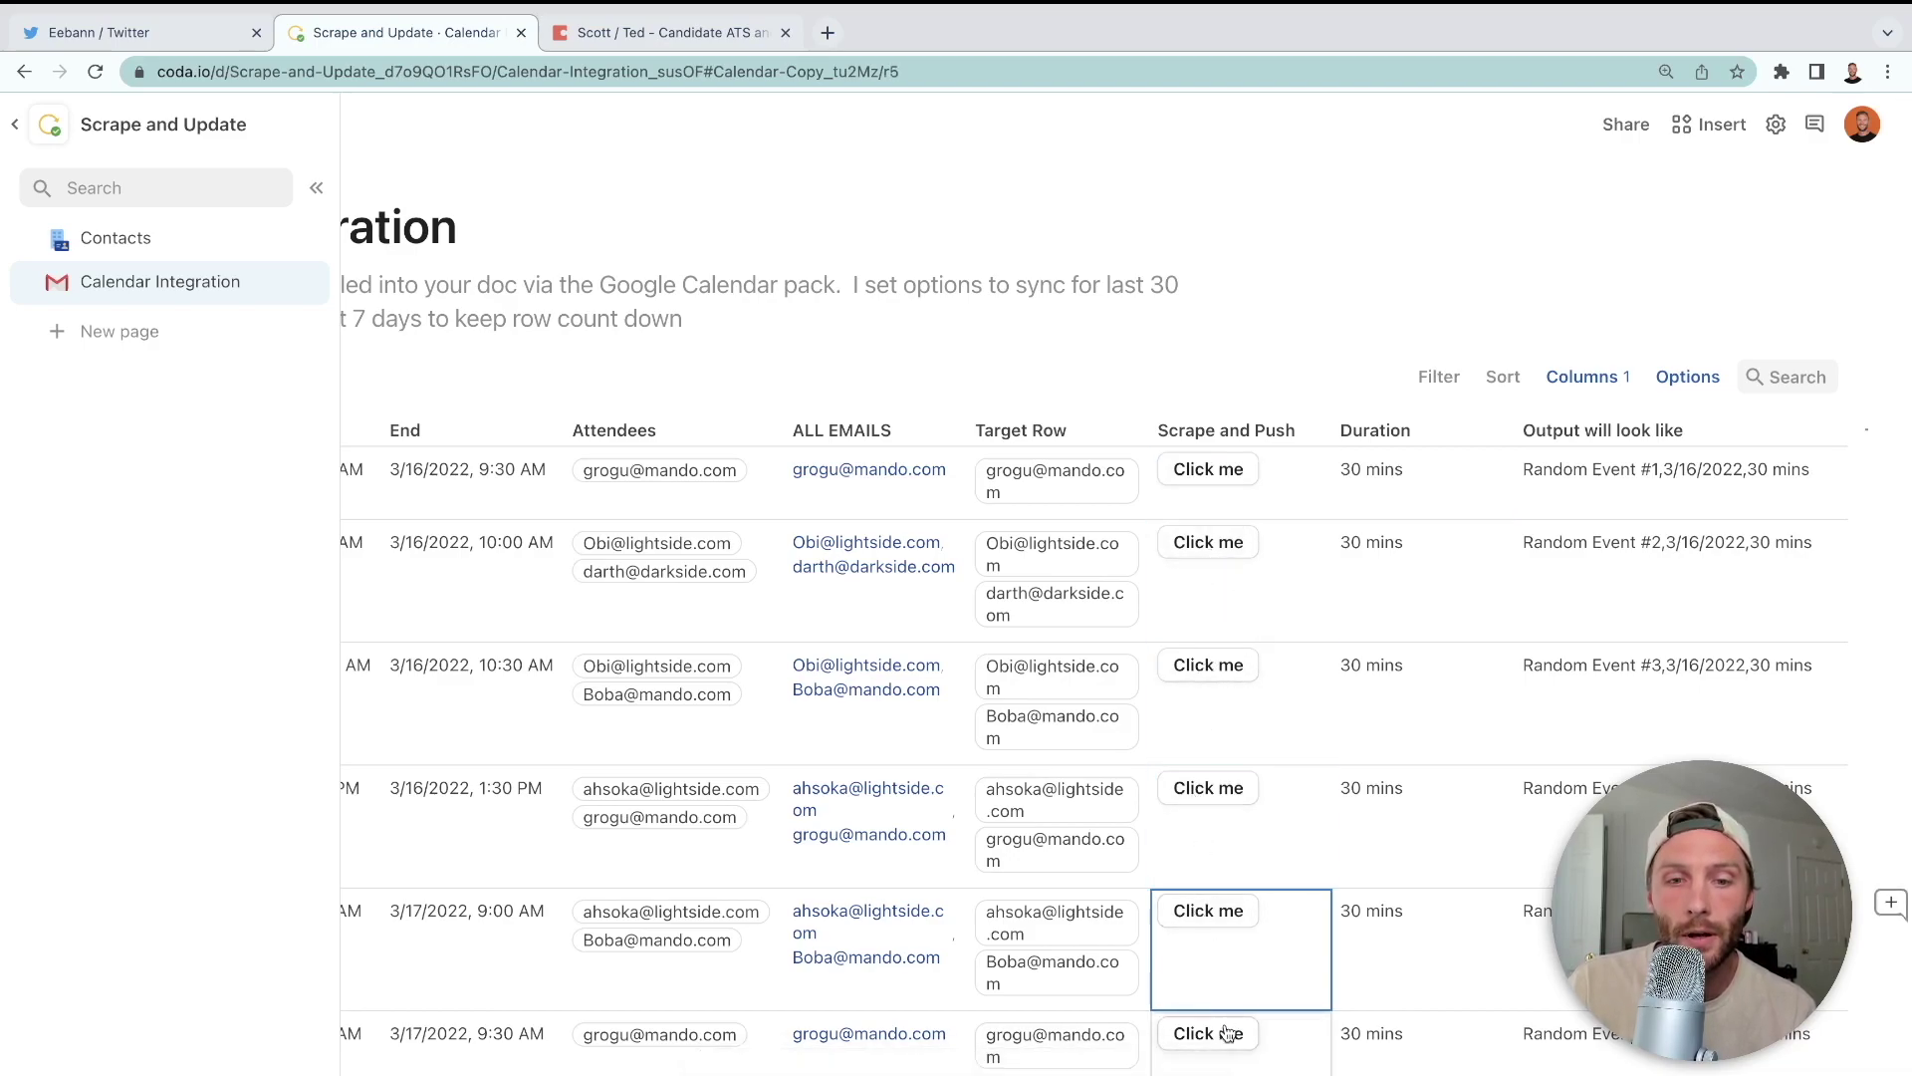
pyautogui.click(1250, 1036)
pyautogui.click(1225, 909)
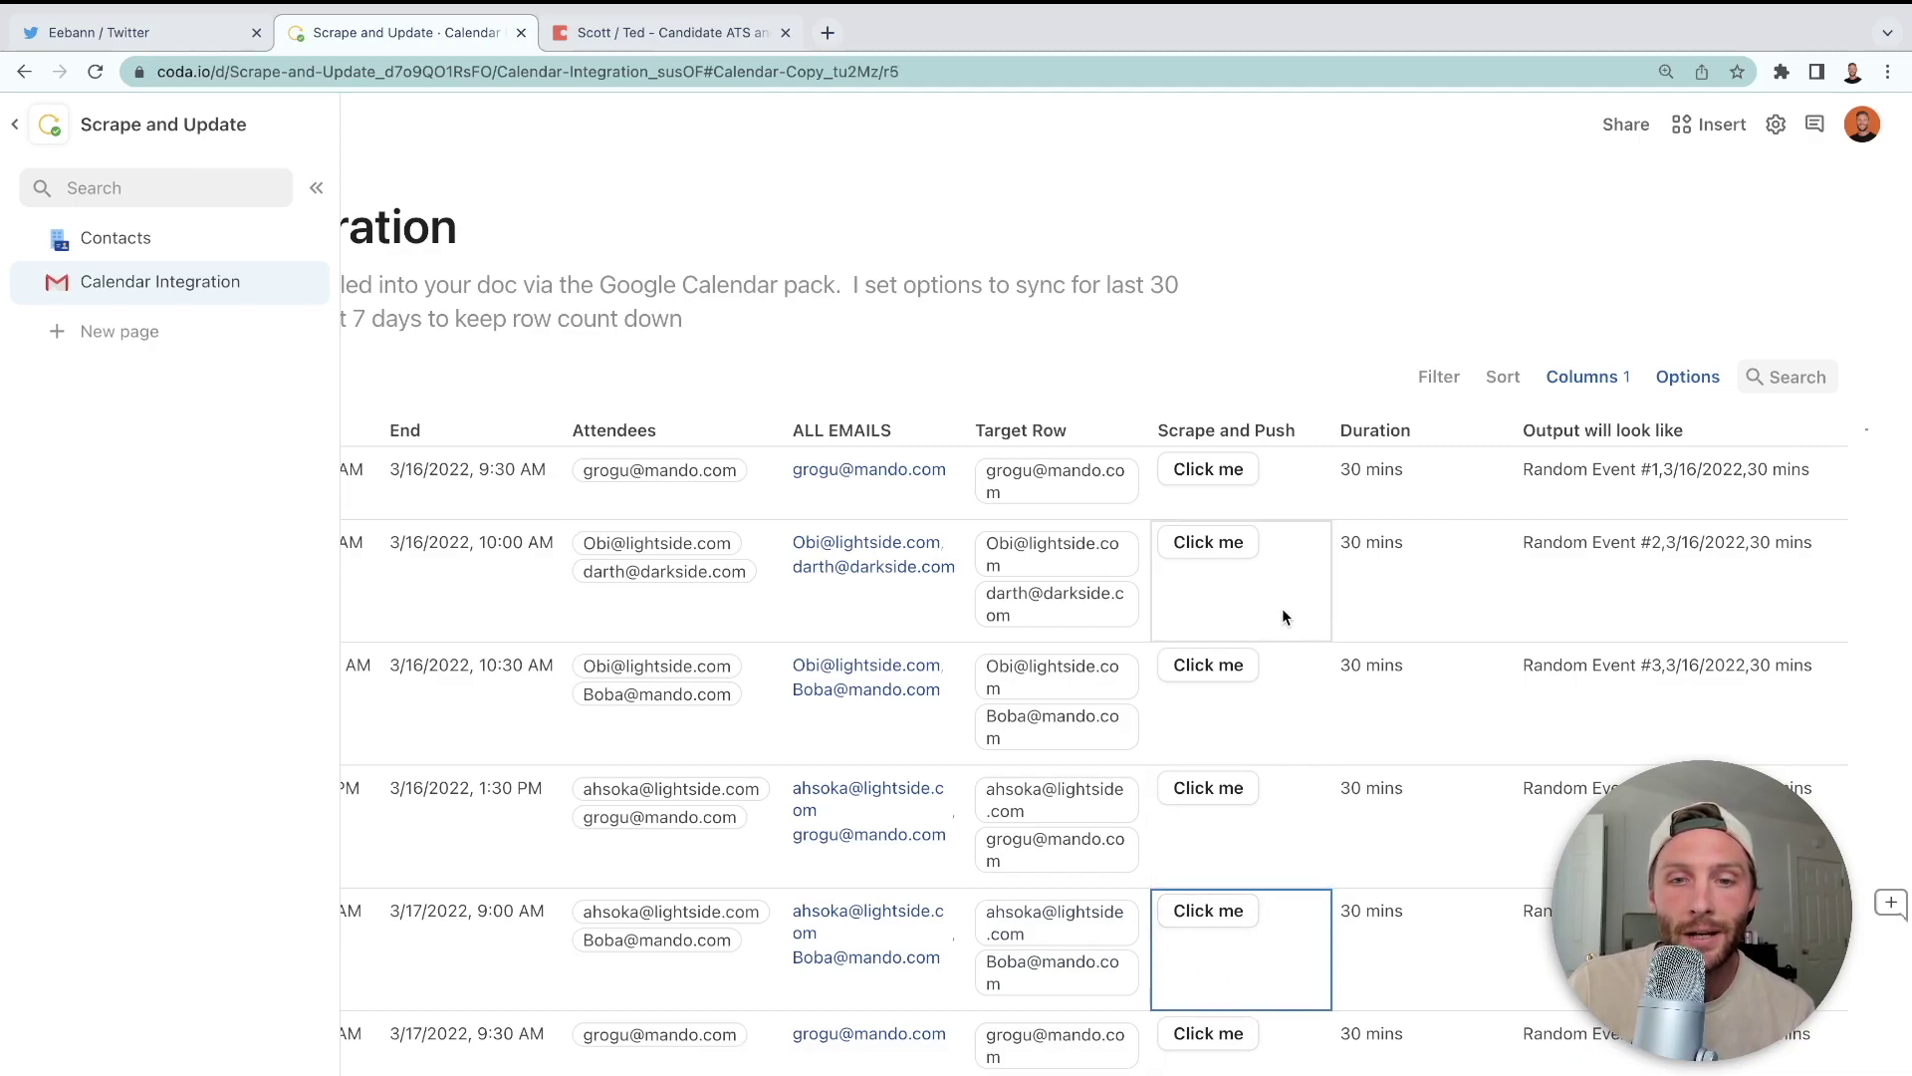
pyautogui.click(1316, 436)
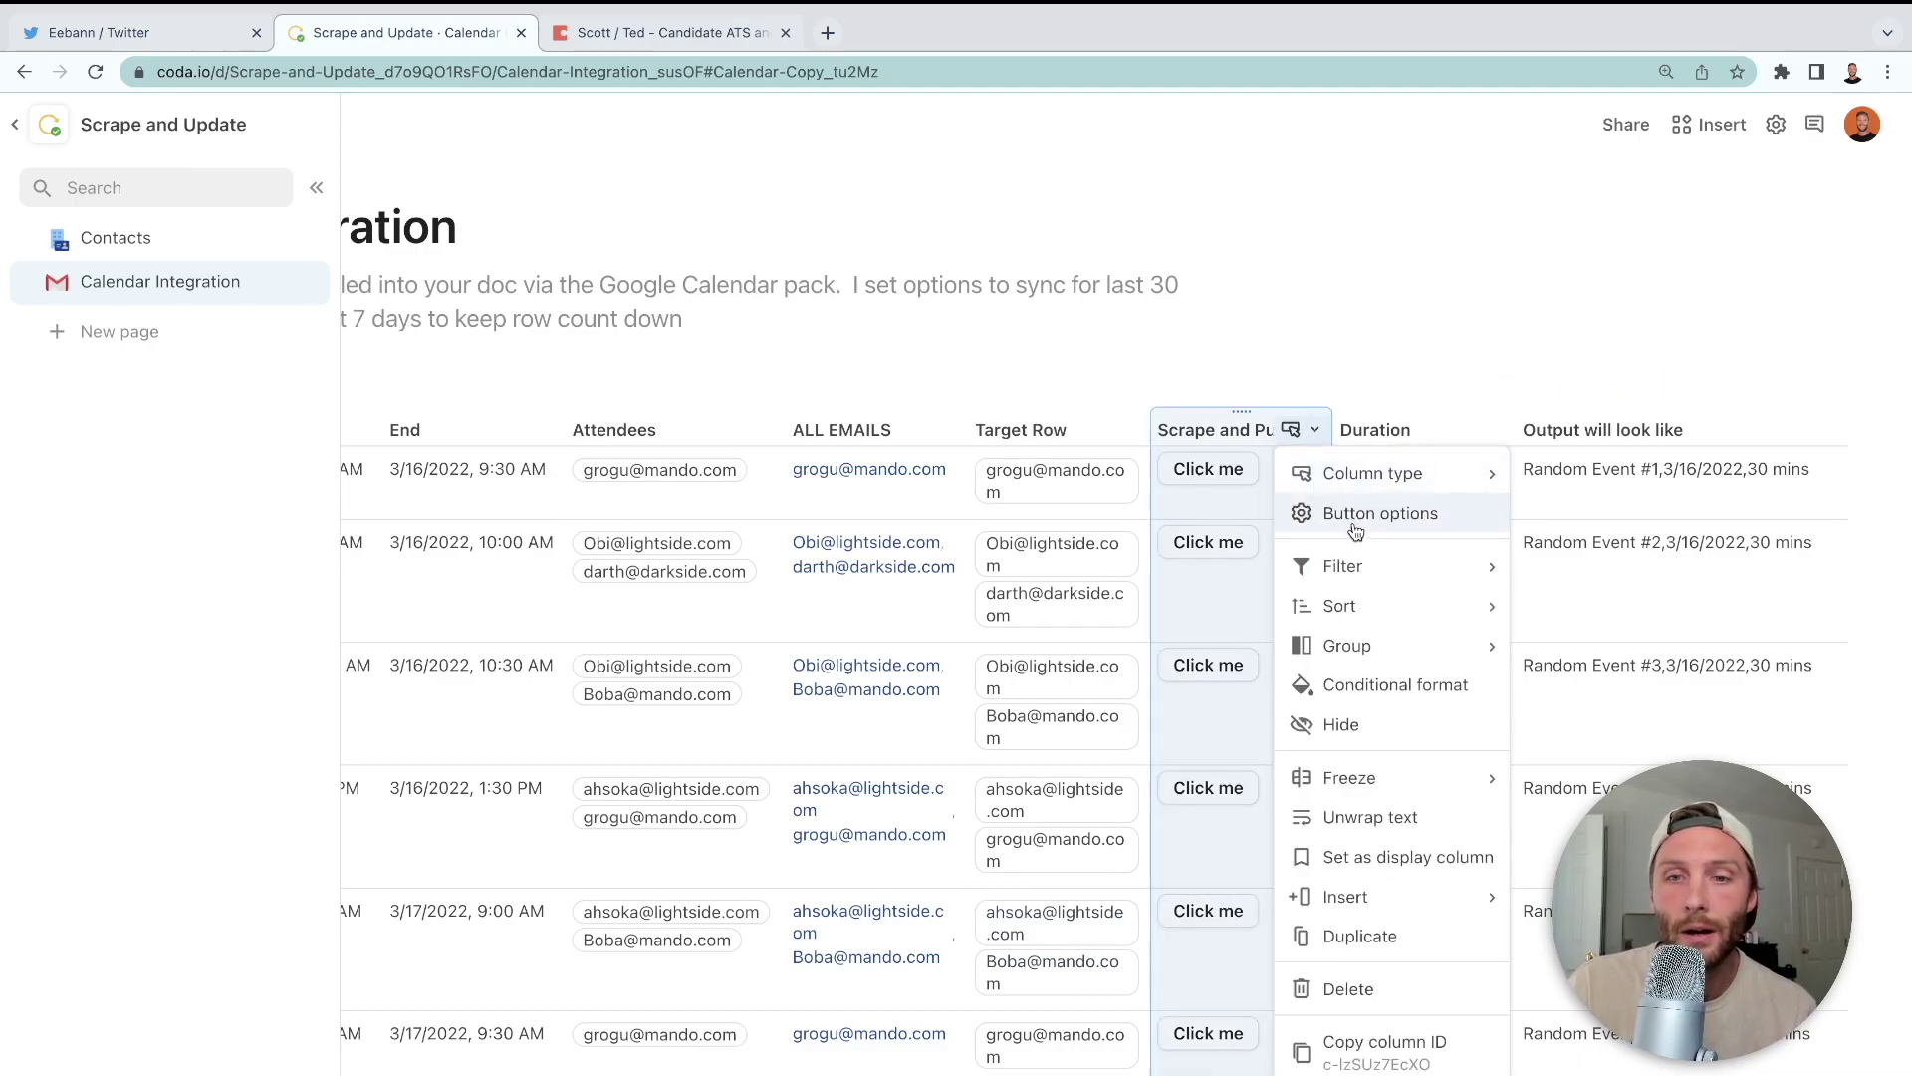
pyautogui.click(1353, 525)
pyautogui.click(1484, 679)
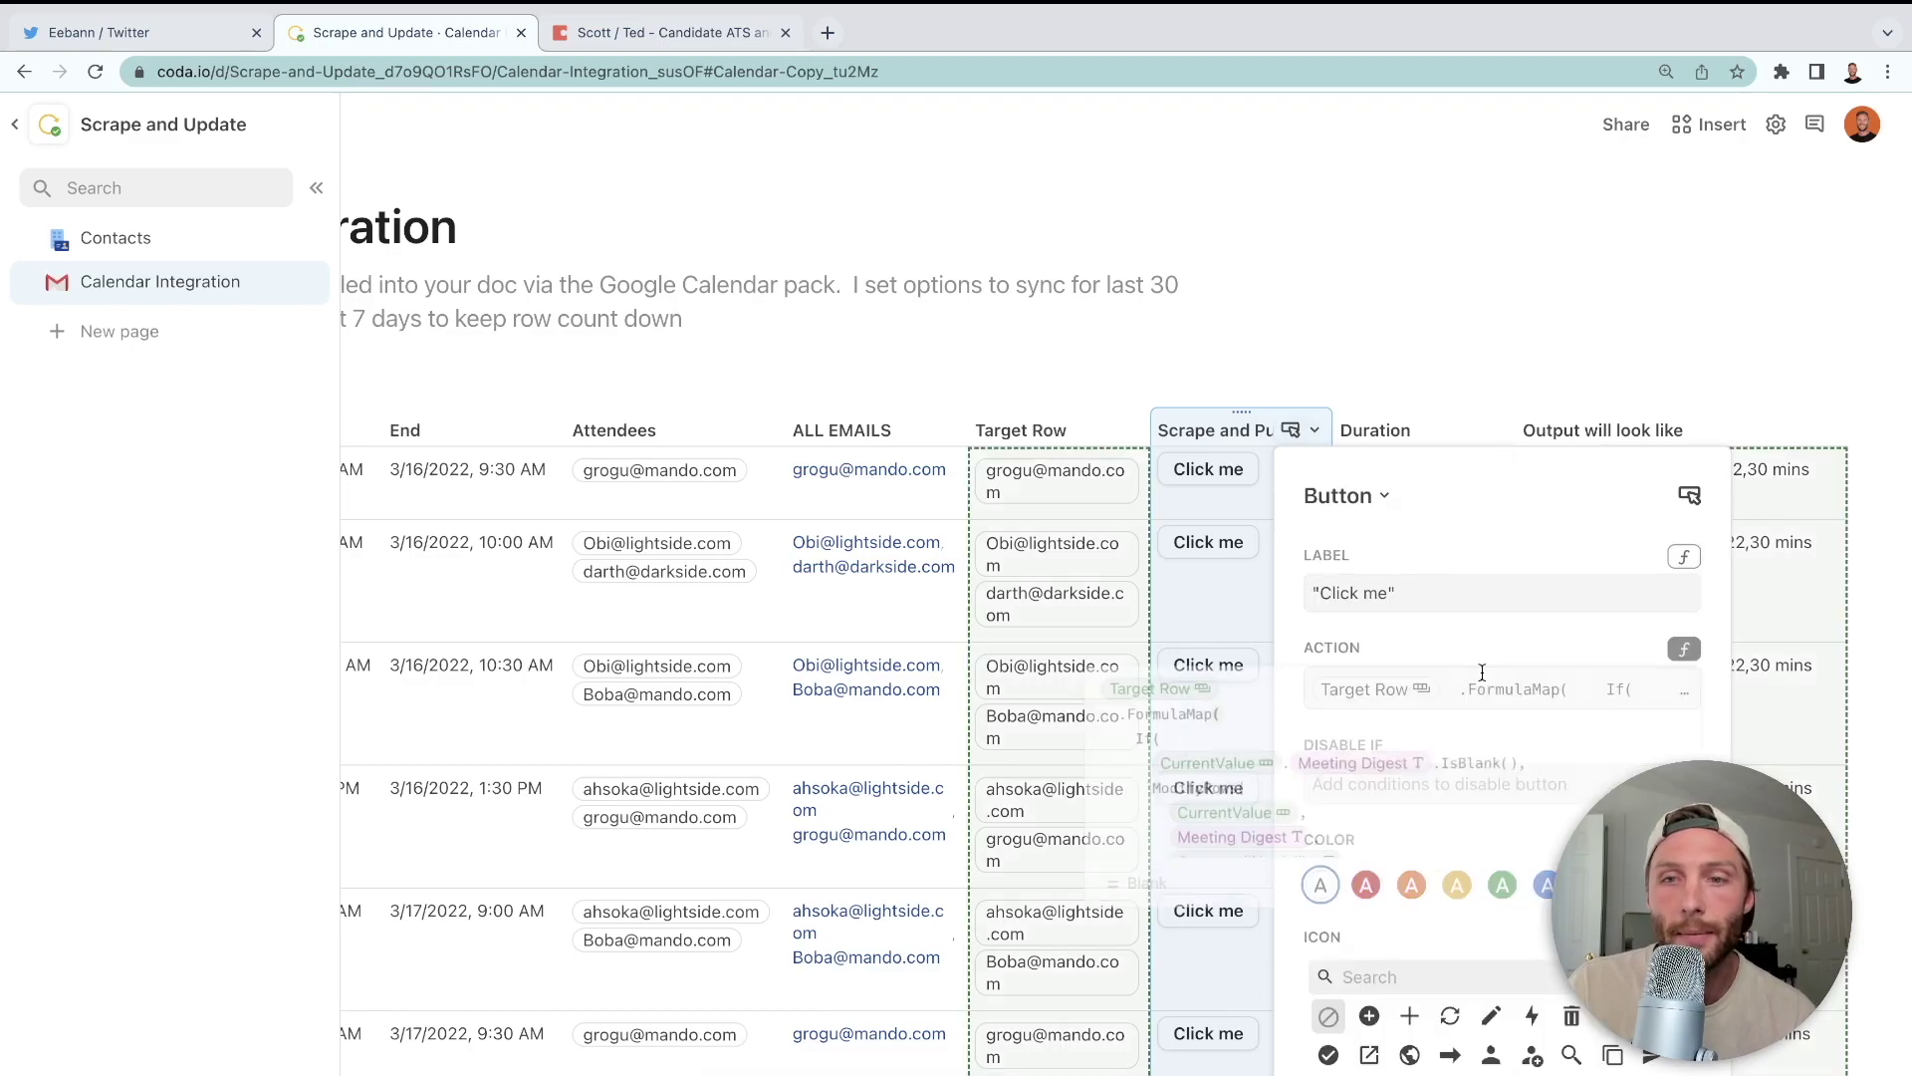
pyautogui.scroll(-3, 1409, 798)
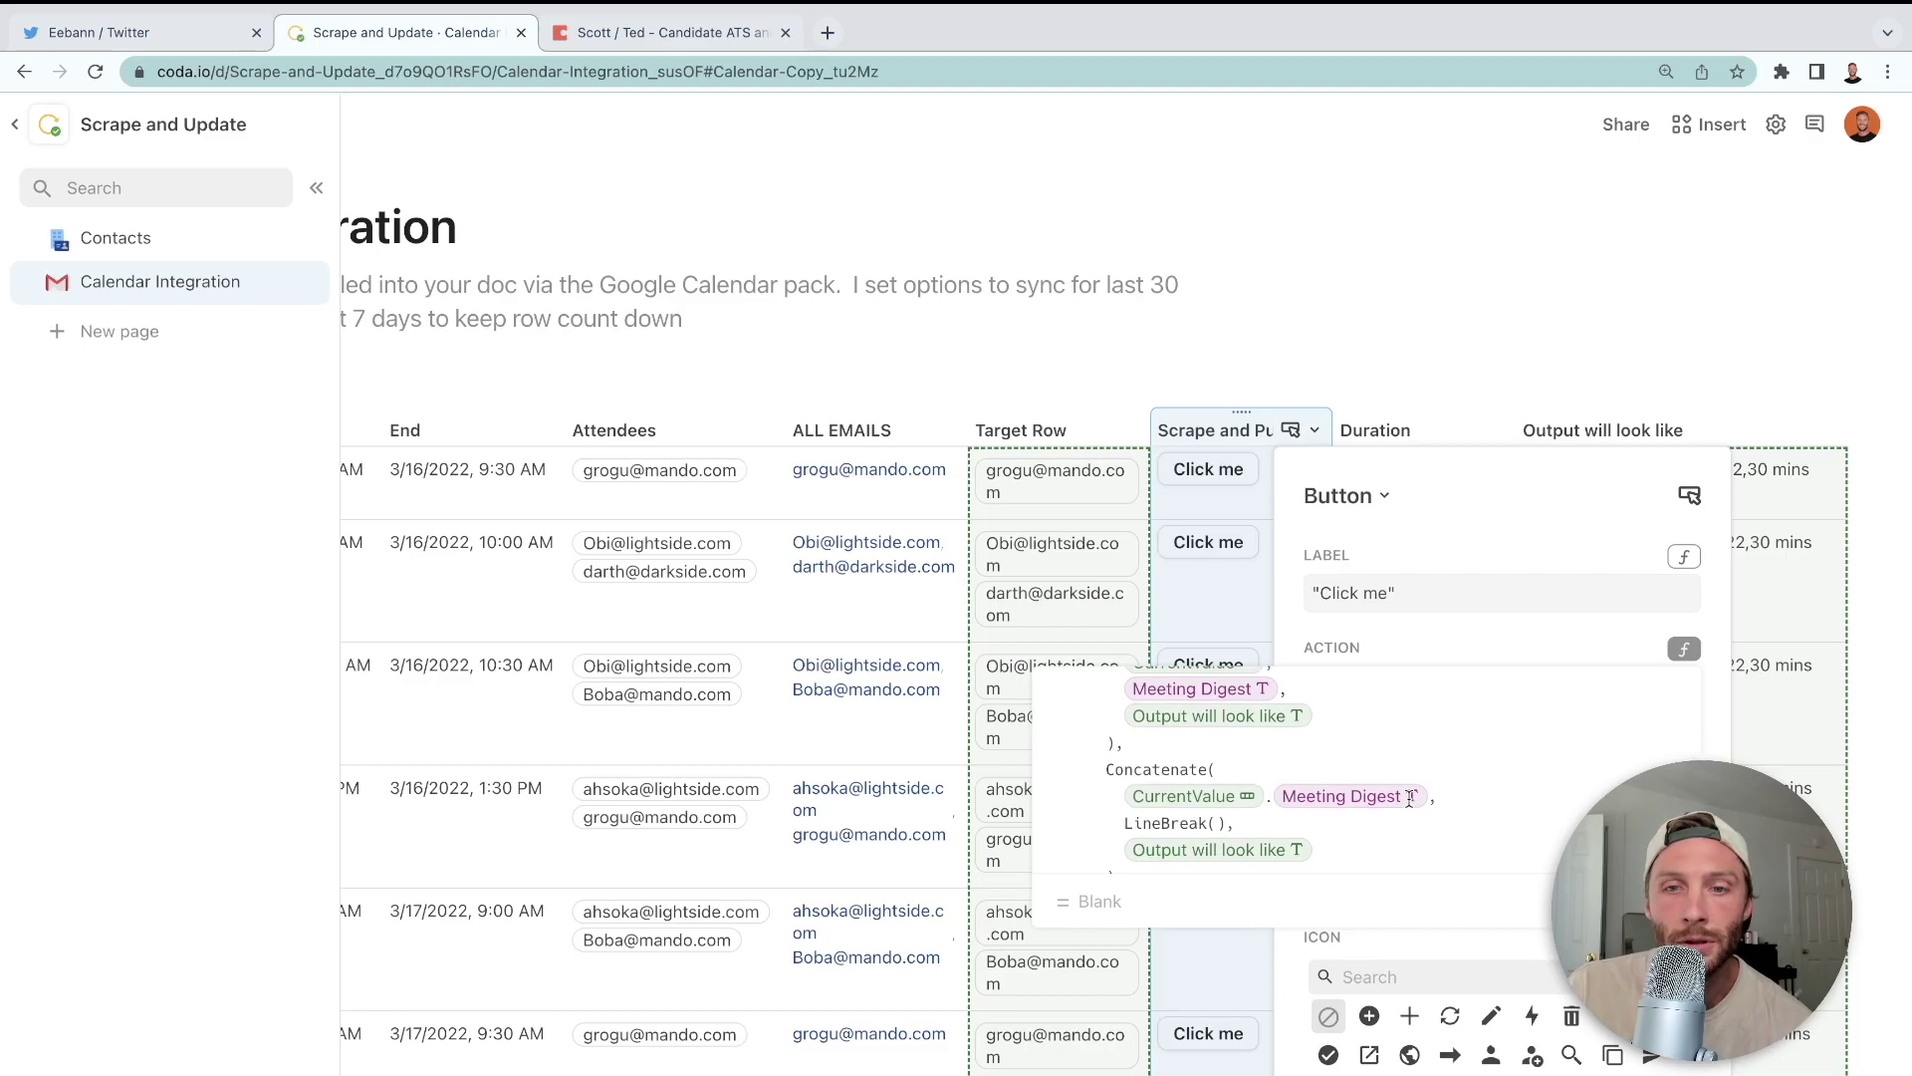
pyautogui.scroll(-1, 1409, 799)
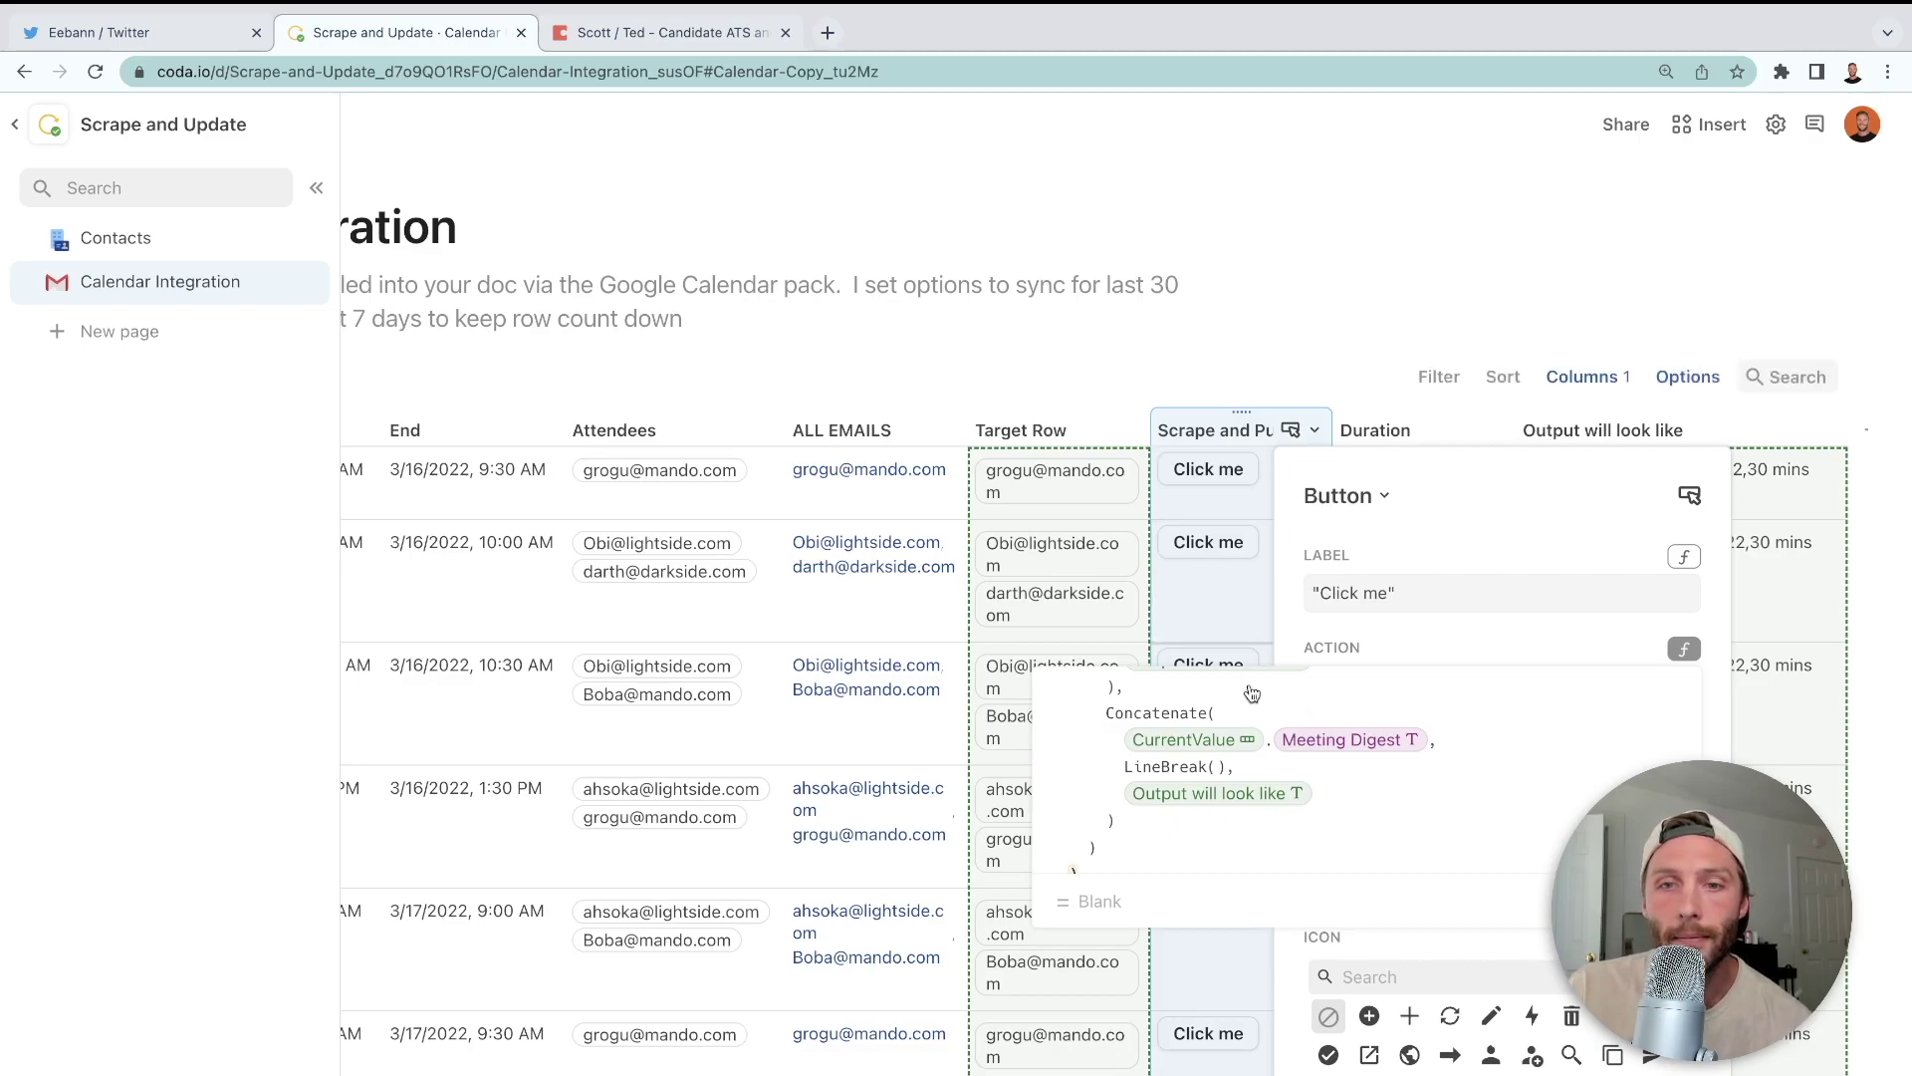
pyautogui.scroll(3, 1251, 689)
pyautogui.scroll(2, 1275, 749)
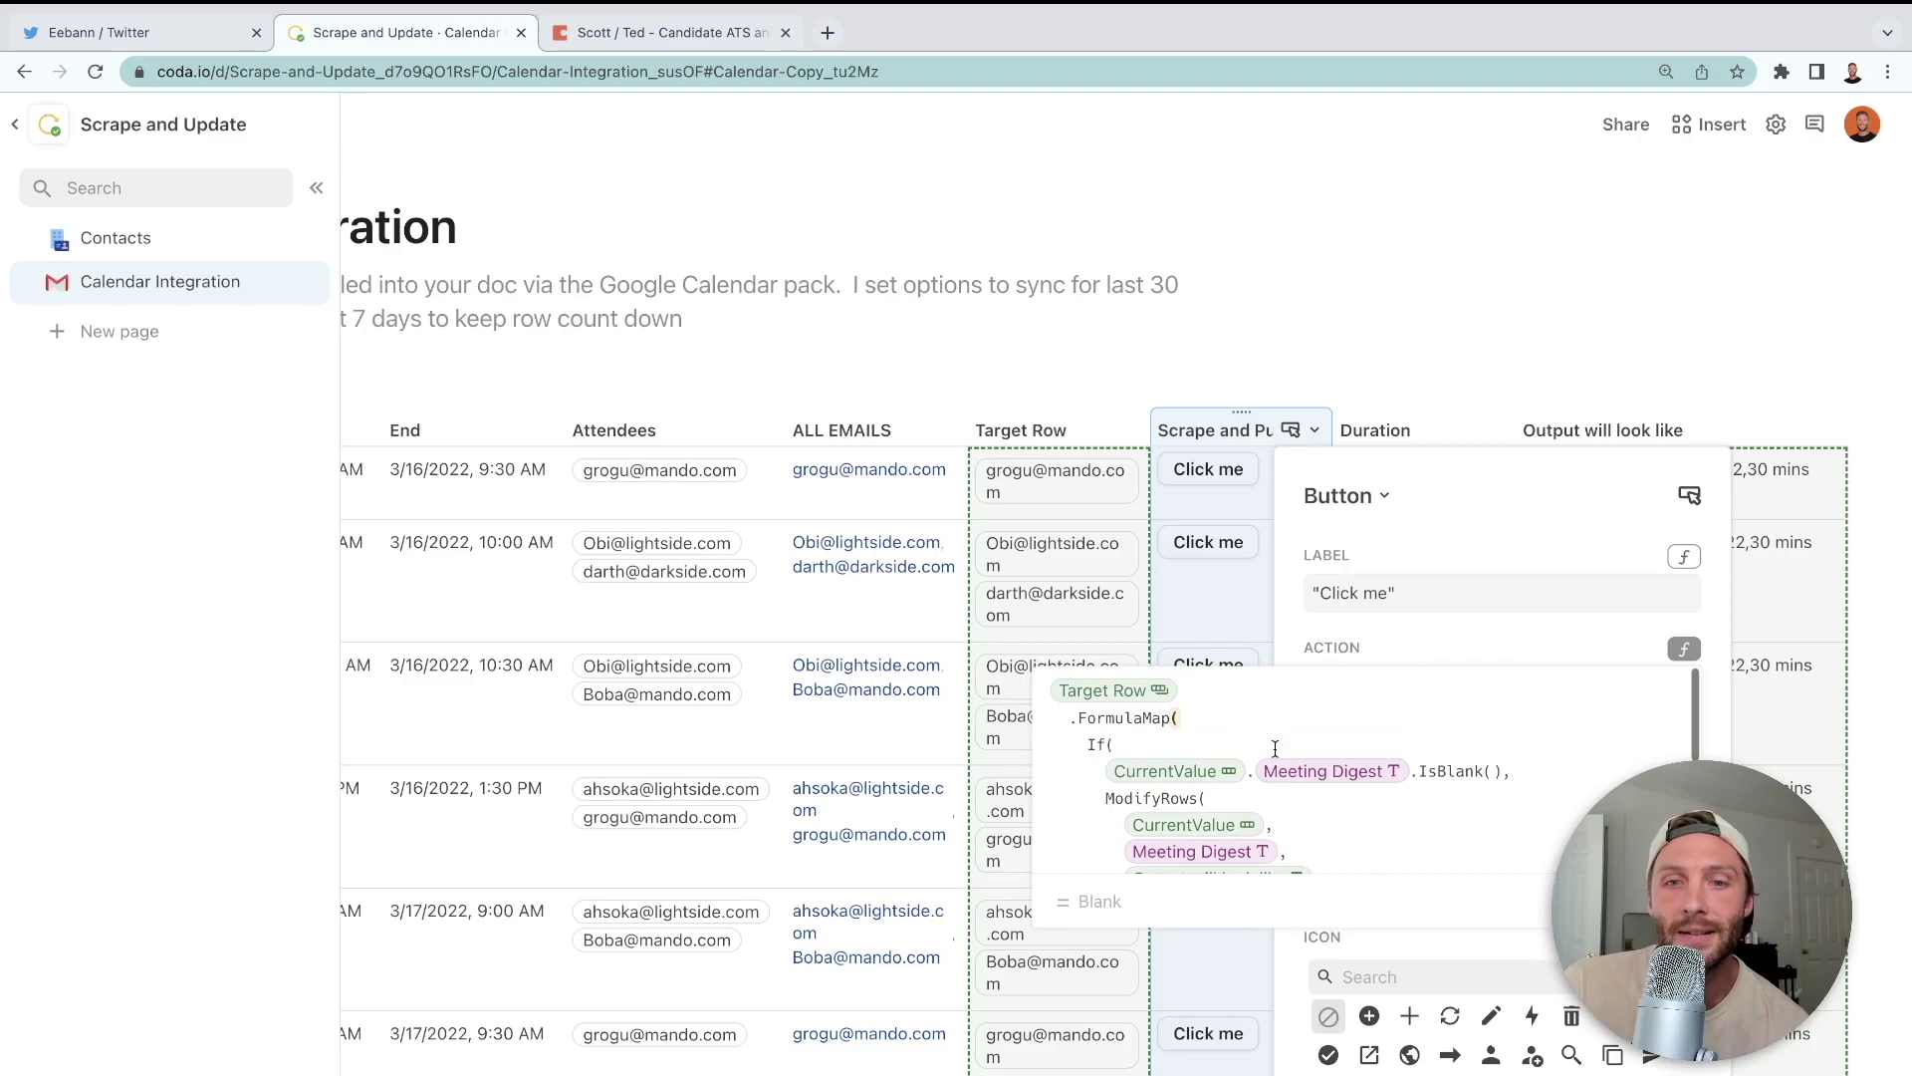
pyautogui.click(1227, 581)
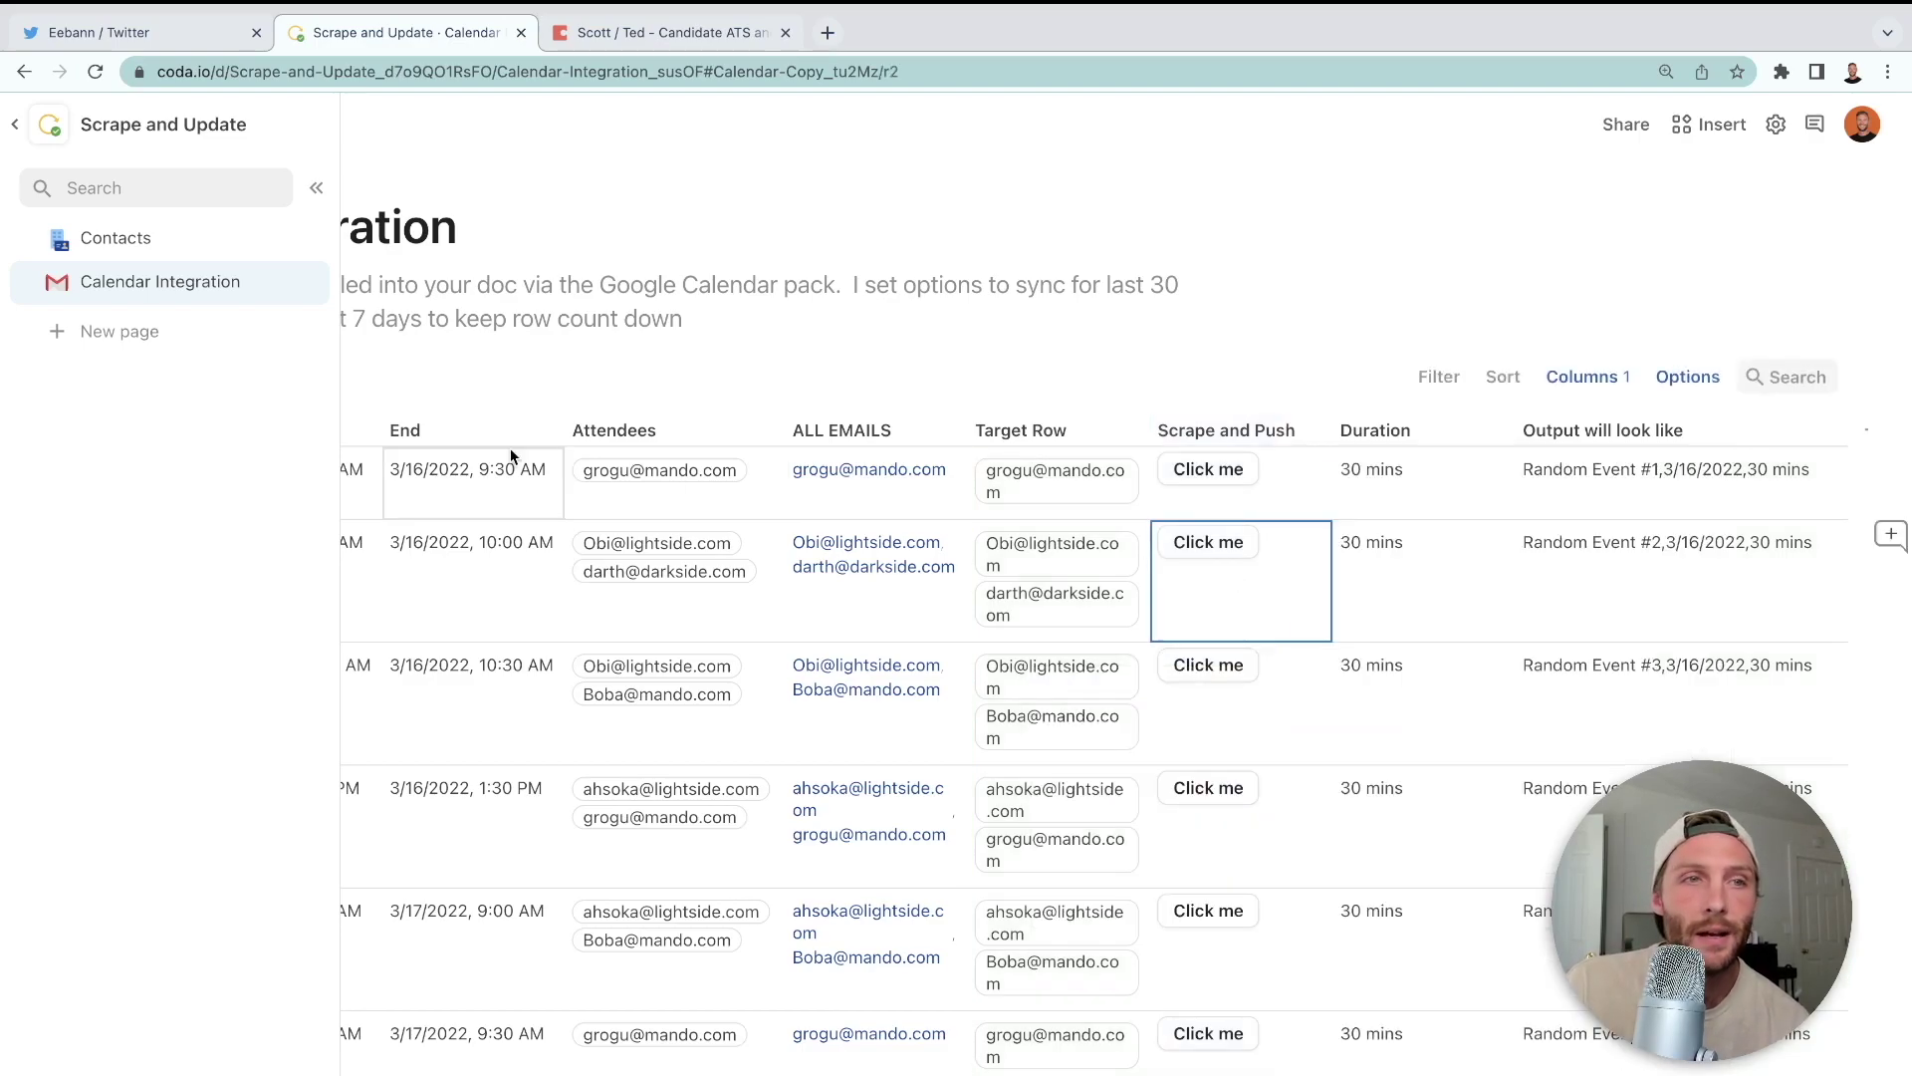
pyautogui.click(152, 241)
pyautogui.click(1571, 498)
pyautogui.click(1572, 498)
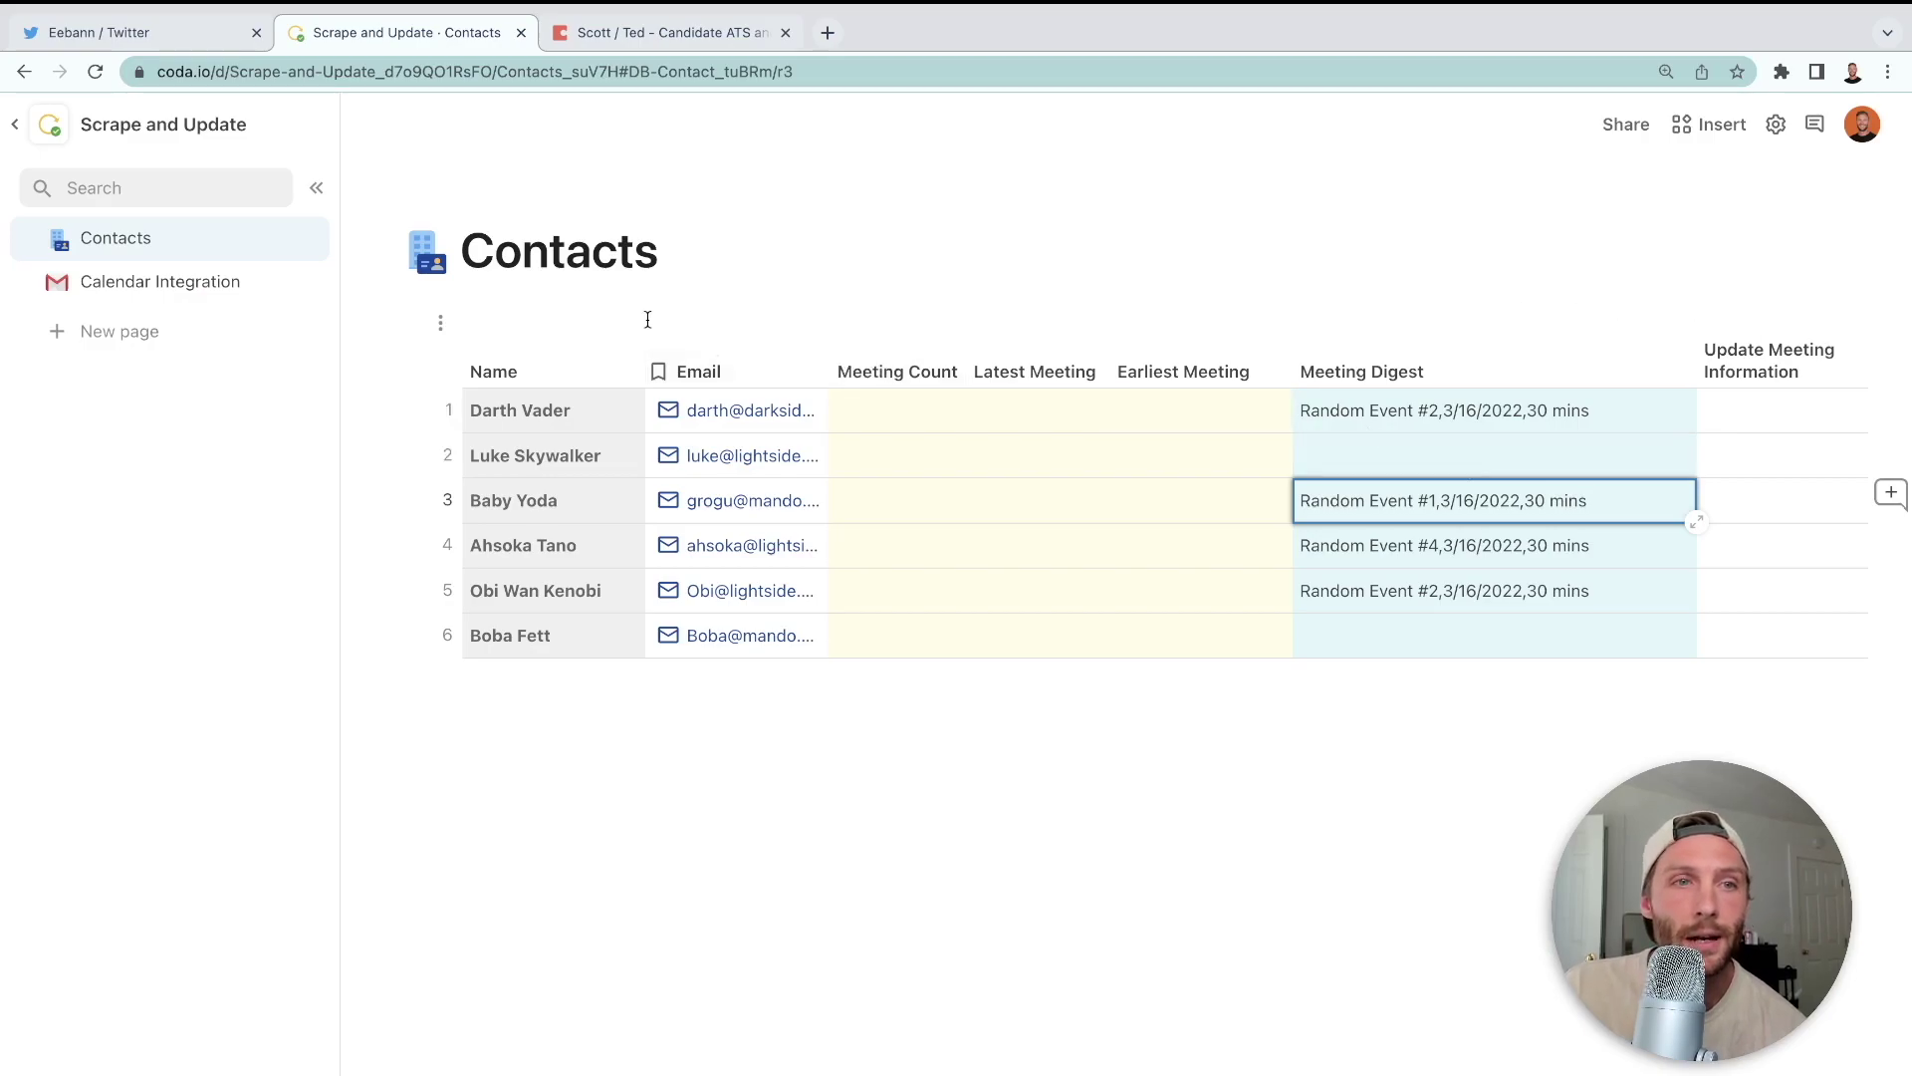
pyautogui.click(200, 284)
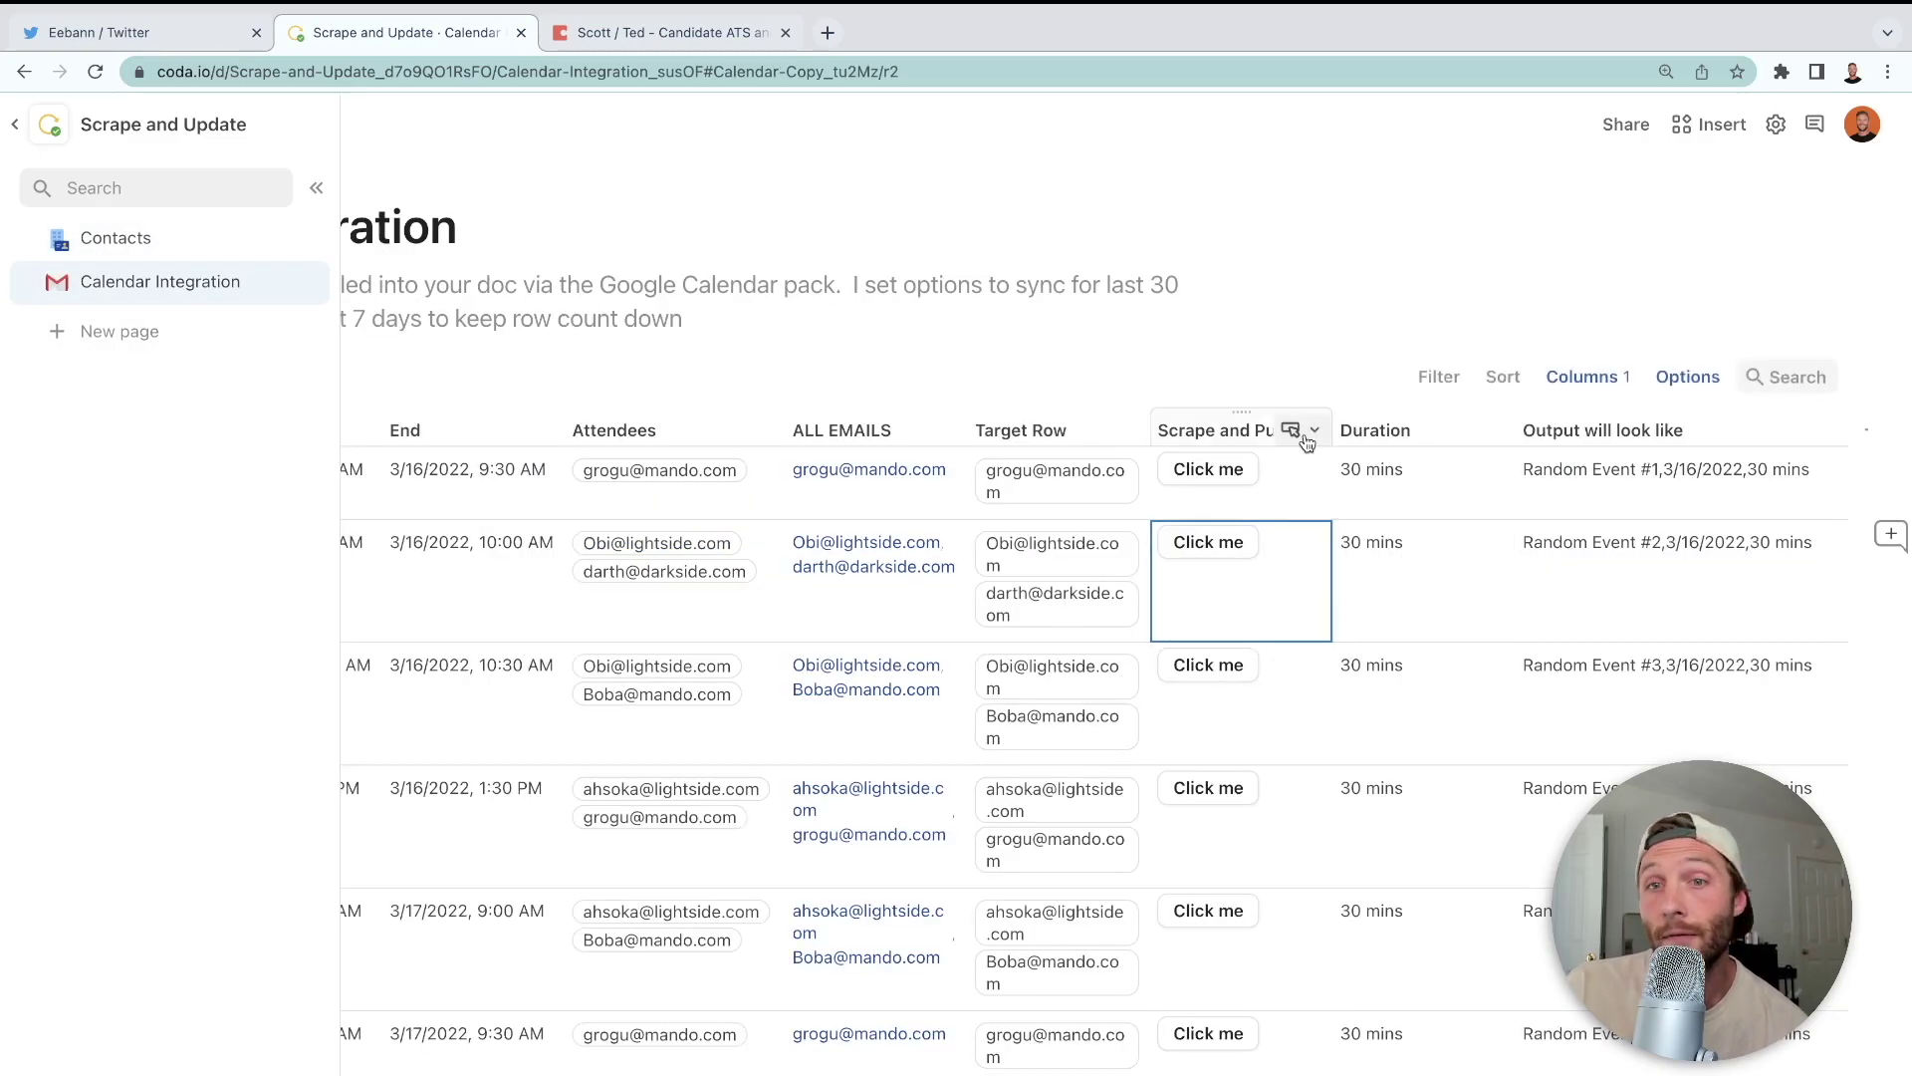
pyautogui.scroll(-2, 1307, 435)
# - Open the Scrape and Push button's Action formula in the full-size formula editor
pyautogui.click(1315, 276)
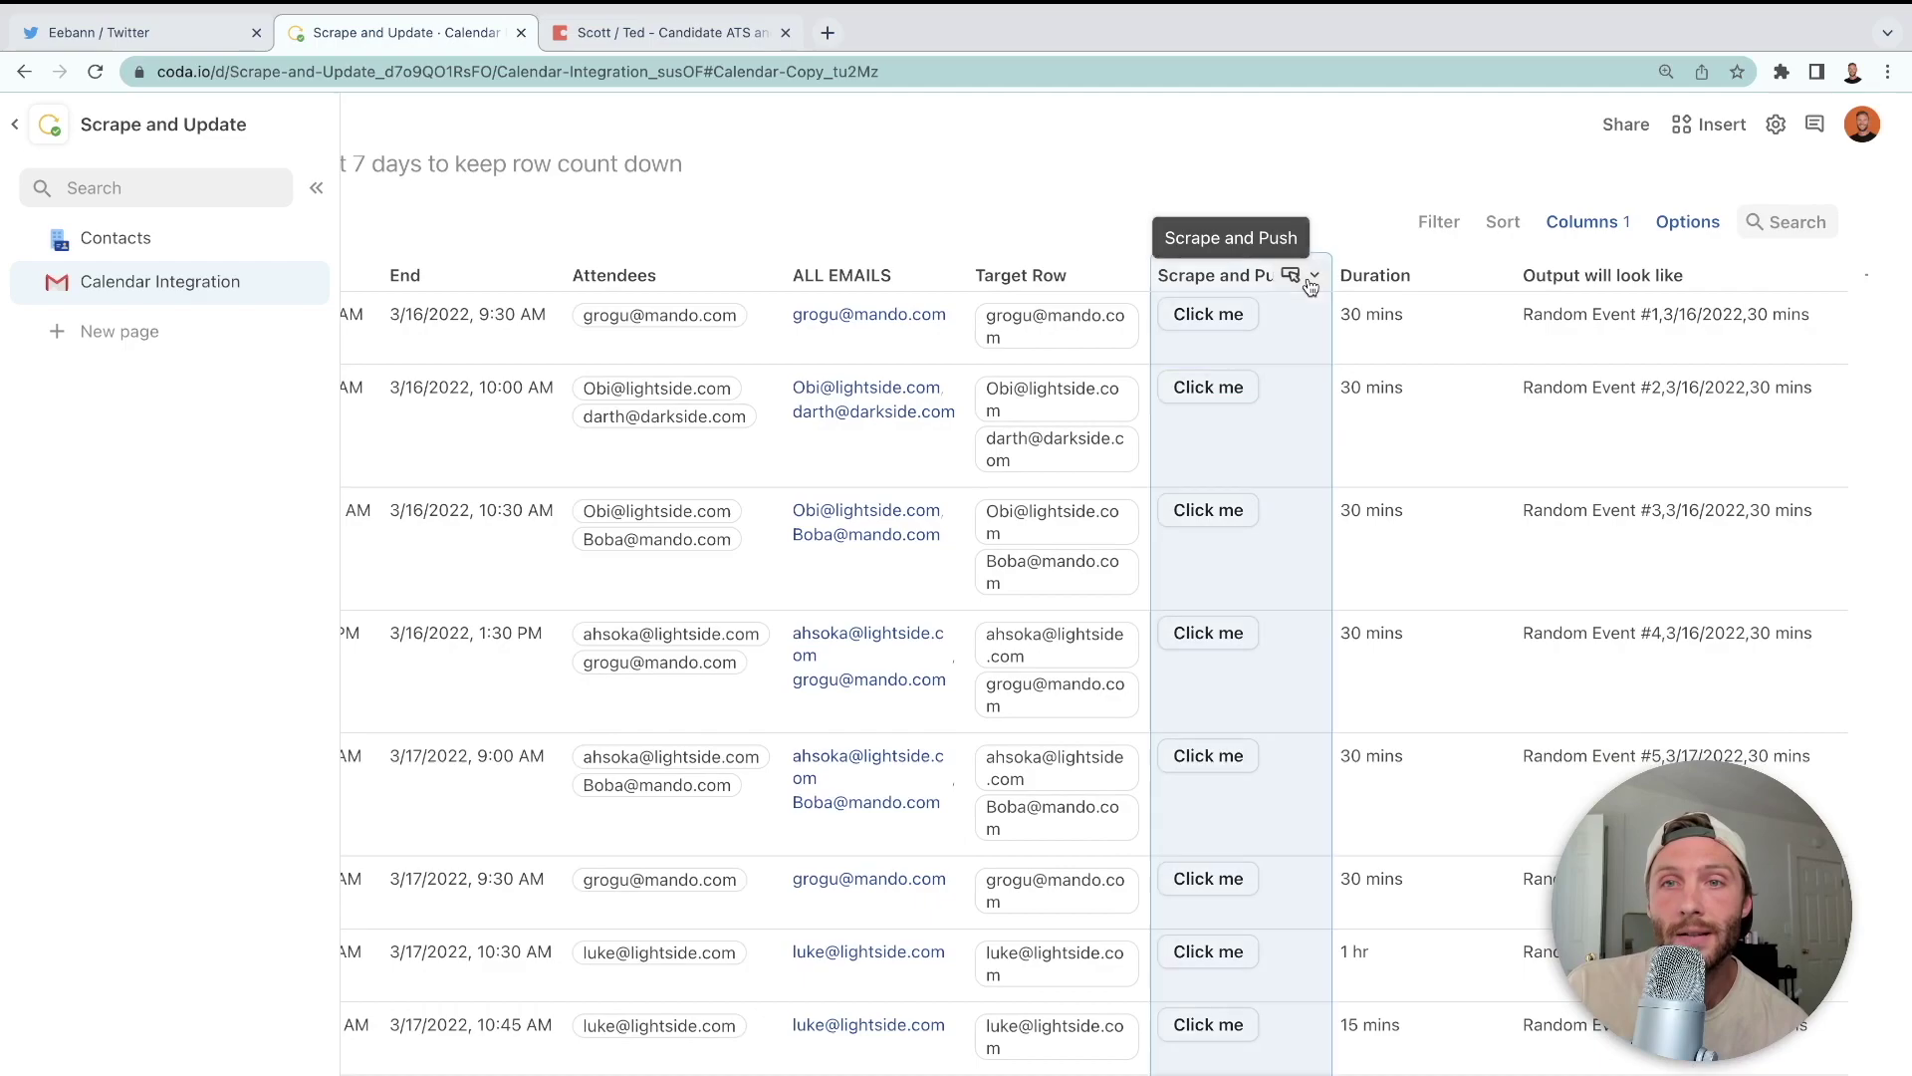
pyautogui.click(1393, 356)
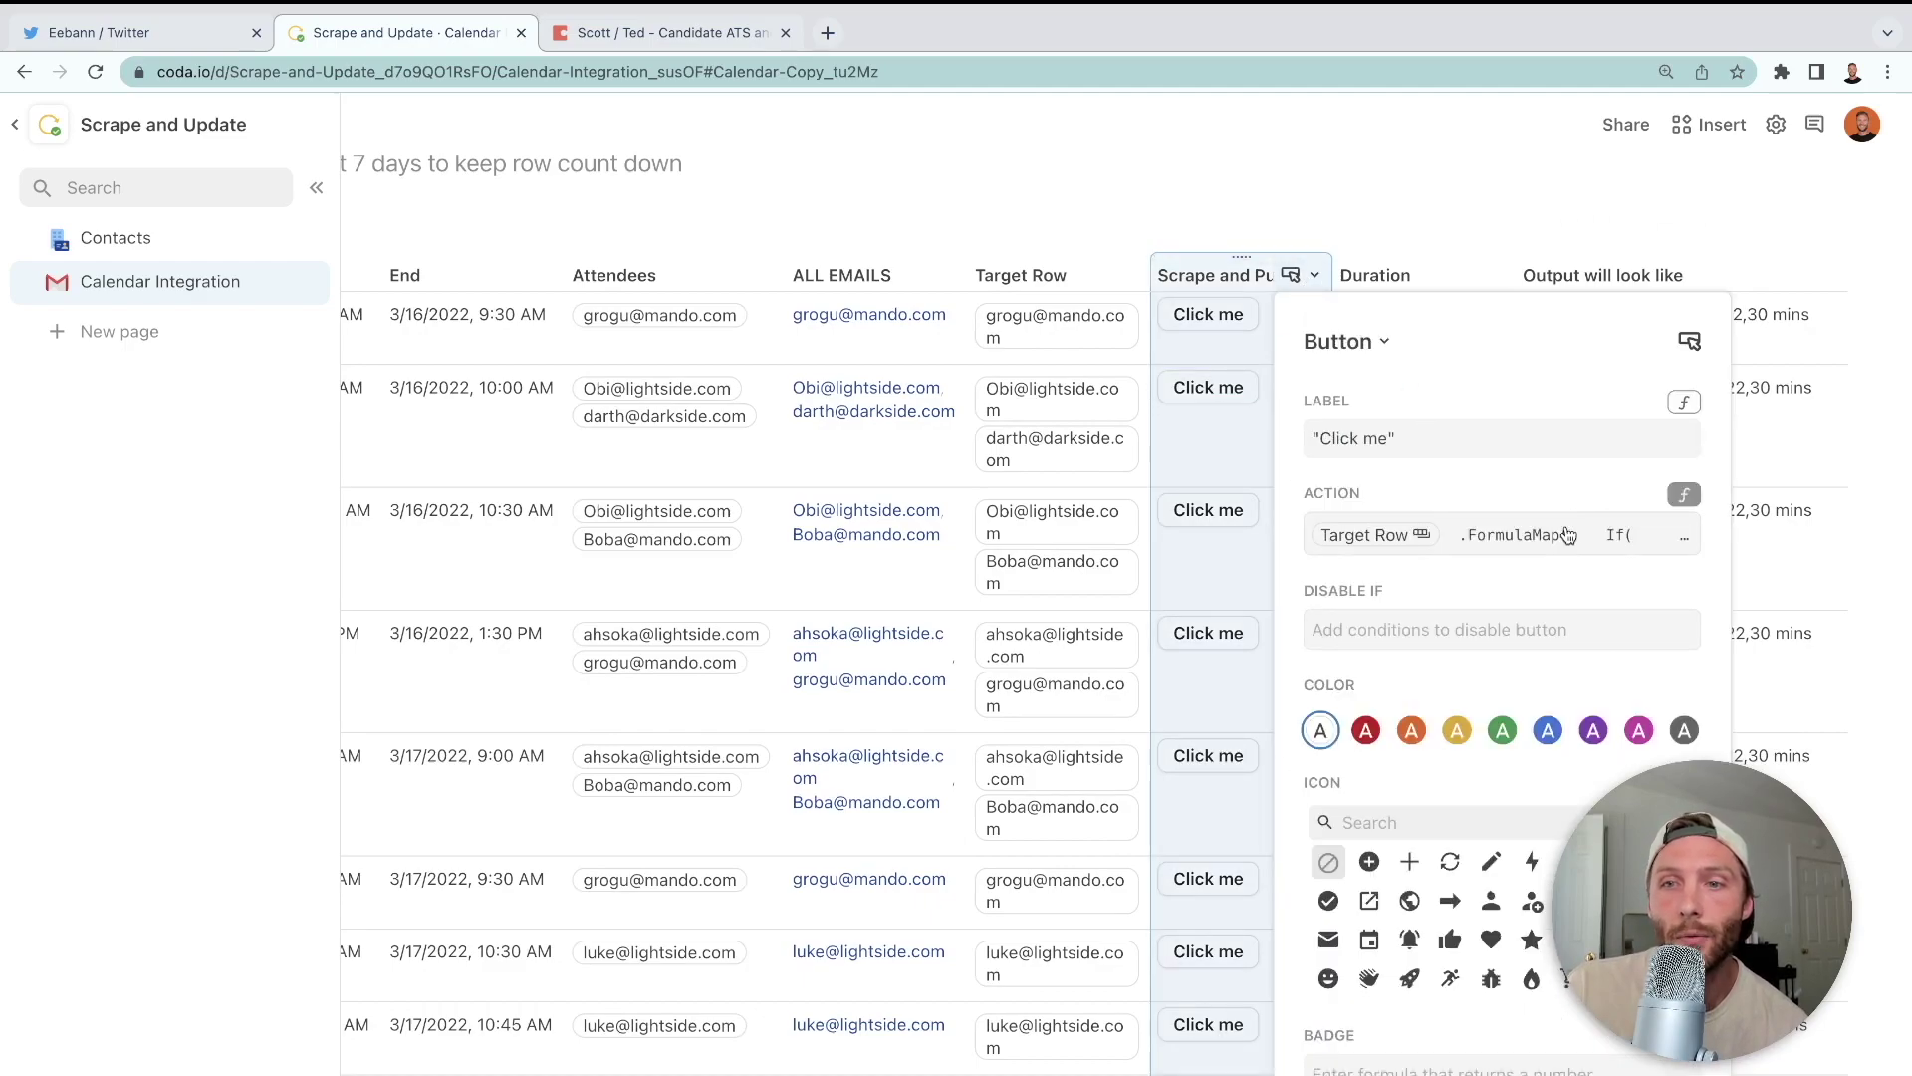
pyautogui.click(1569, 536)
pyautogui.click(1673, 743)
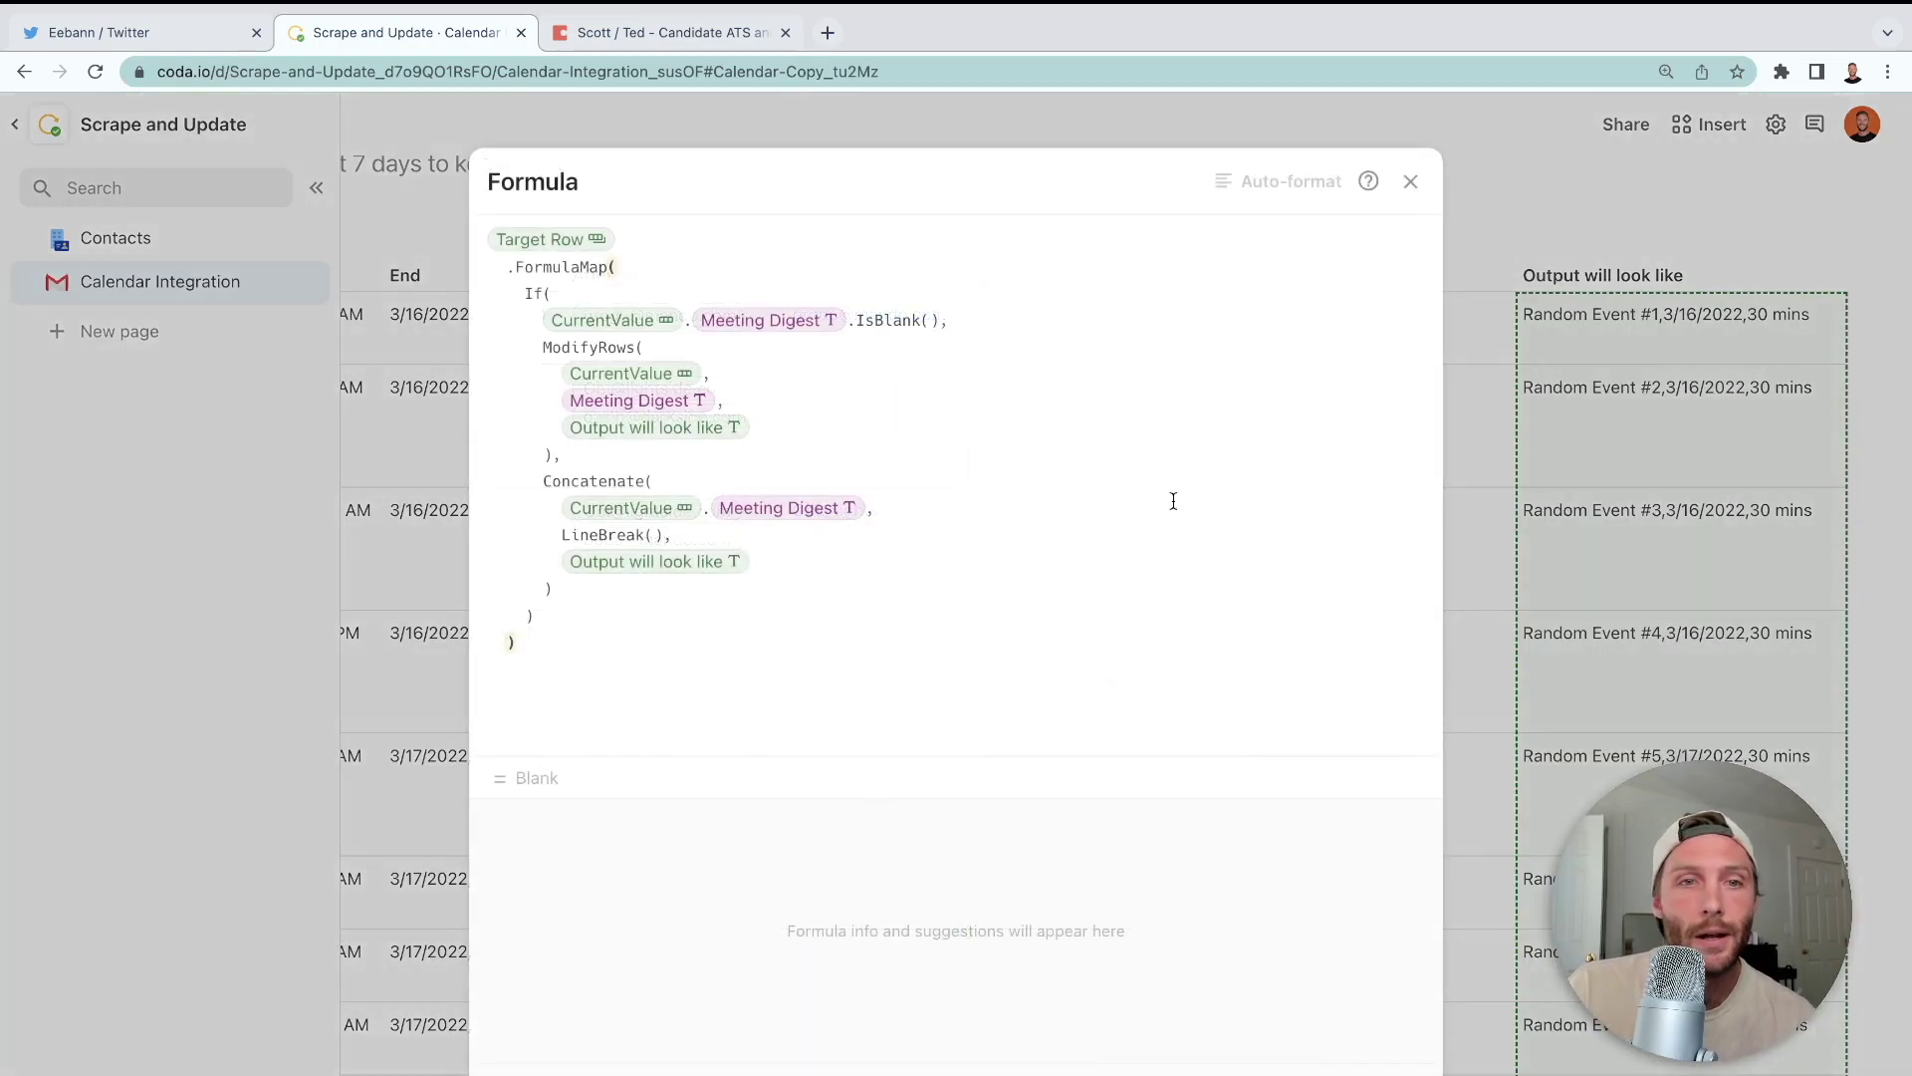
# - Wrap the Concatenate branch in a ModifyRows( … ) call, adding its closing parenthesis
pyautogui.click(586, 457)
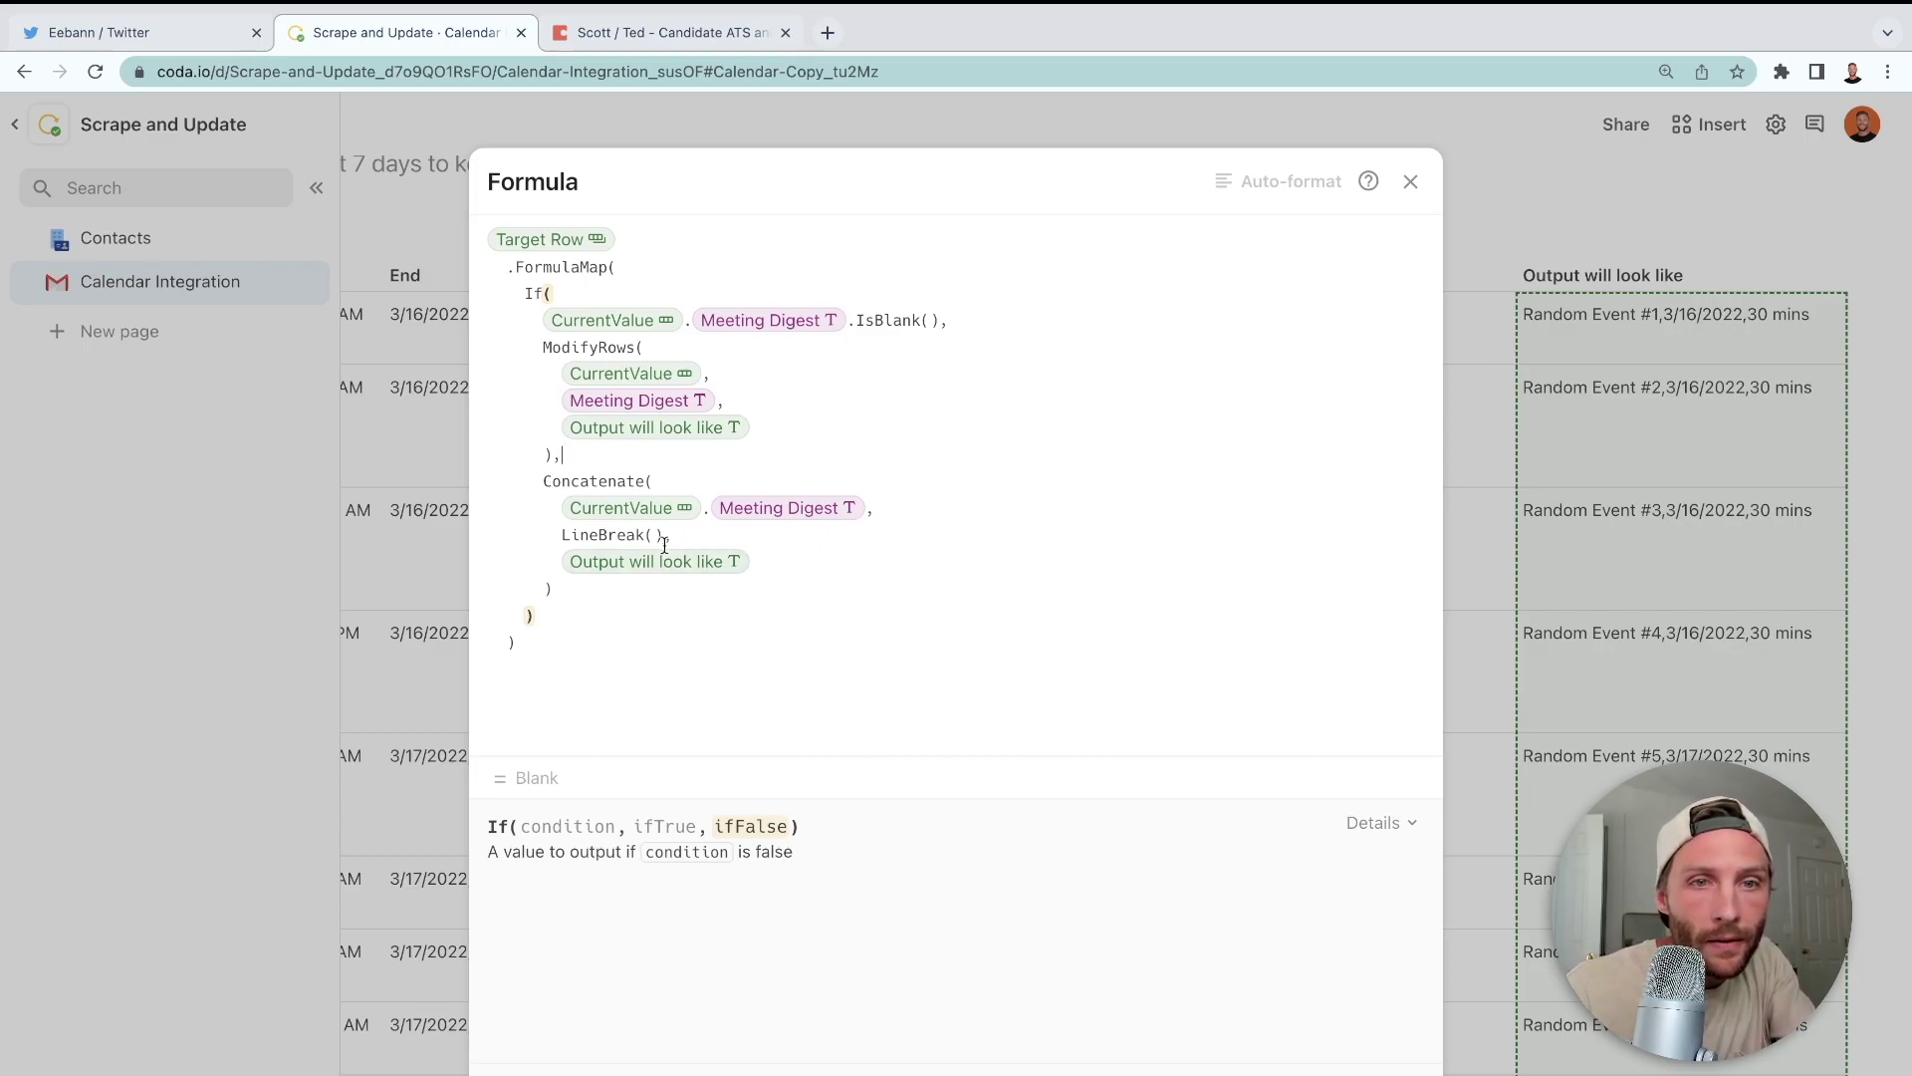
pyautogui.click(541, 485)
pyautogui.write('ModifyRows(')
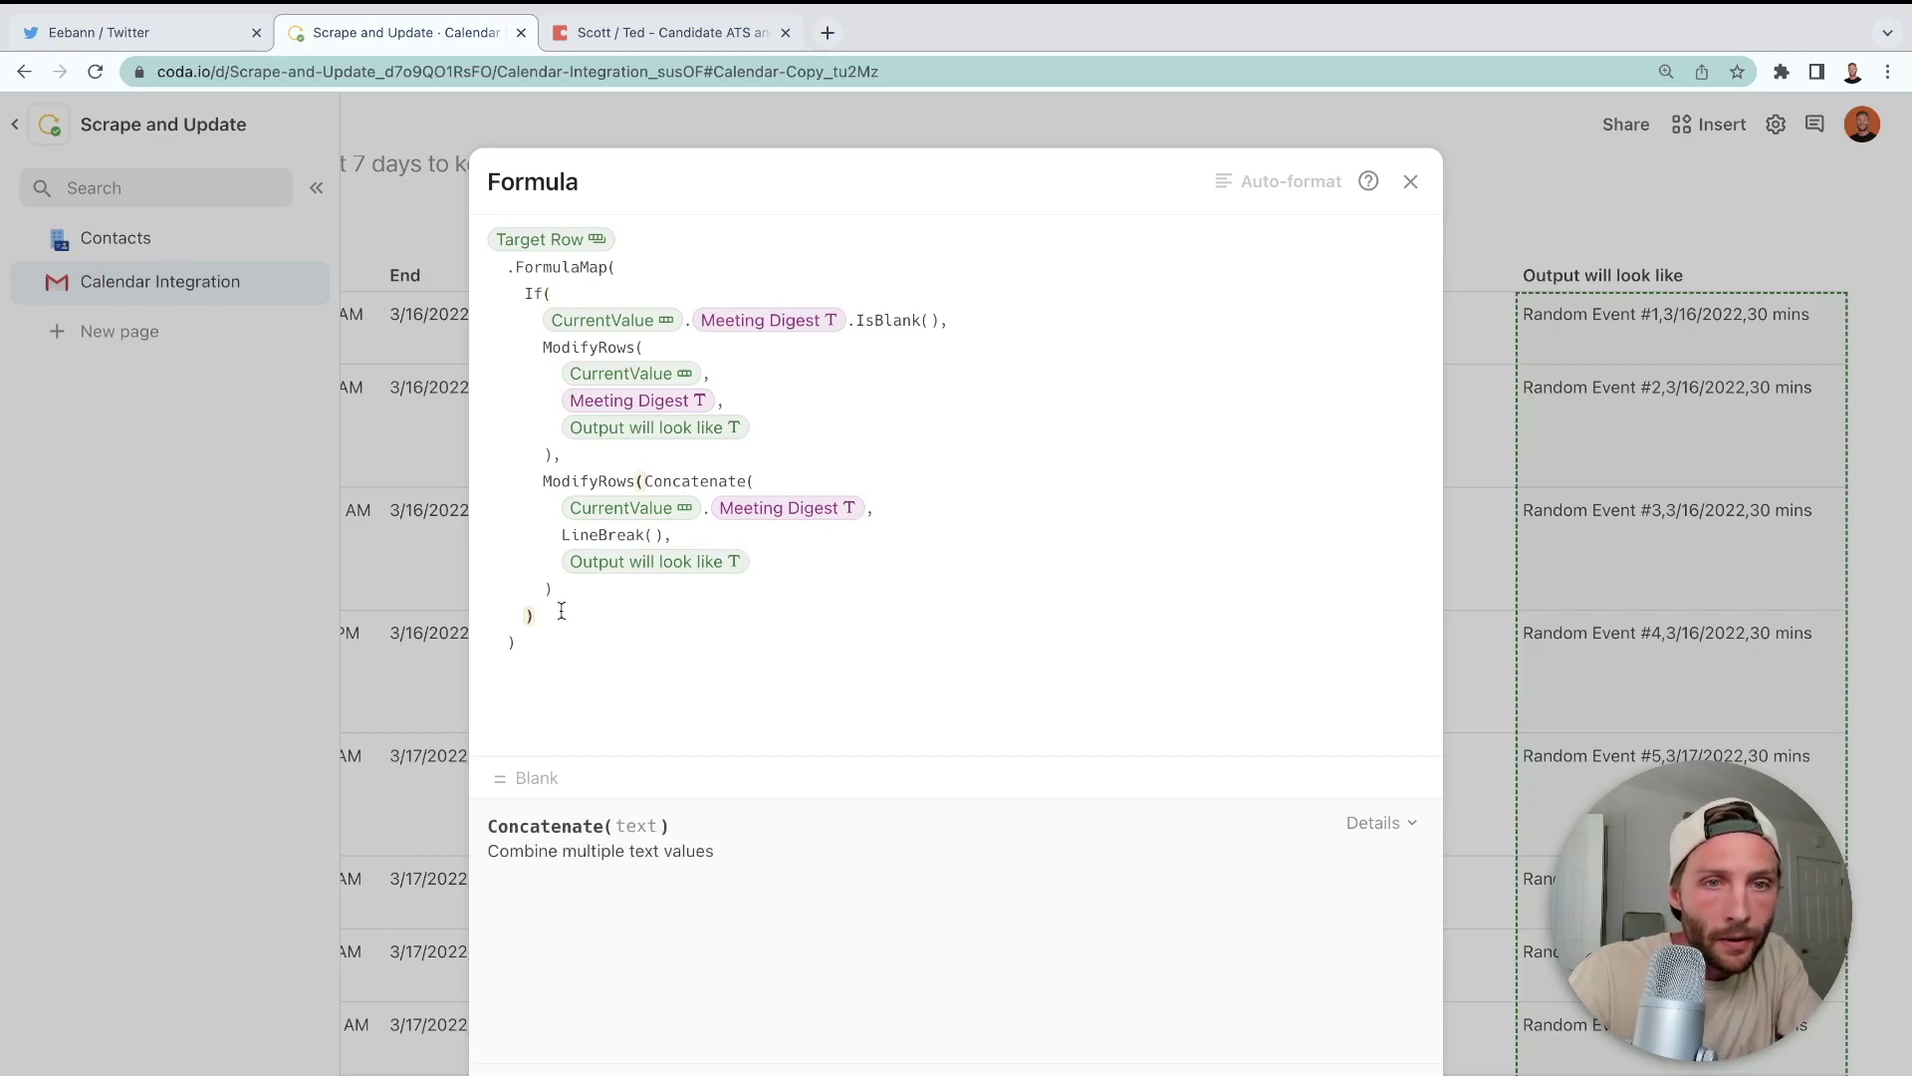
pyautogui.click(543, 639)
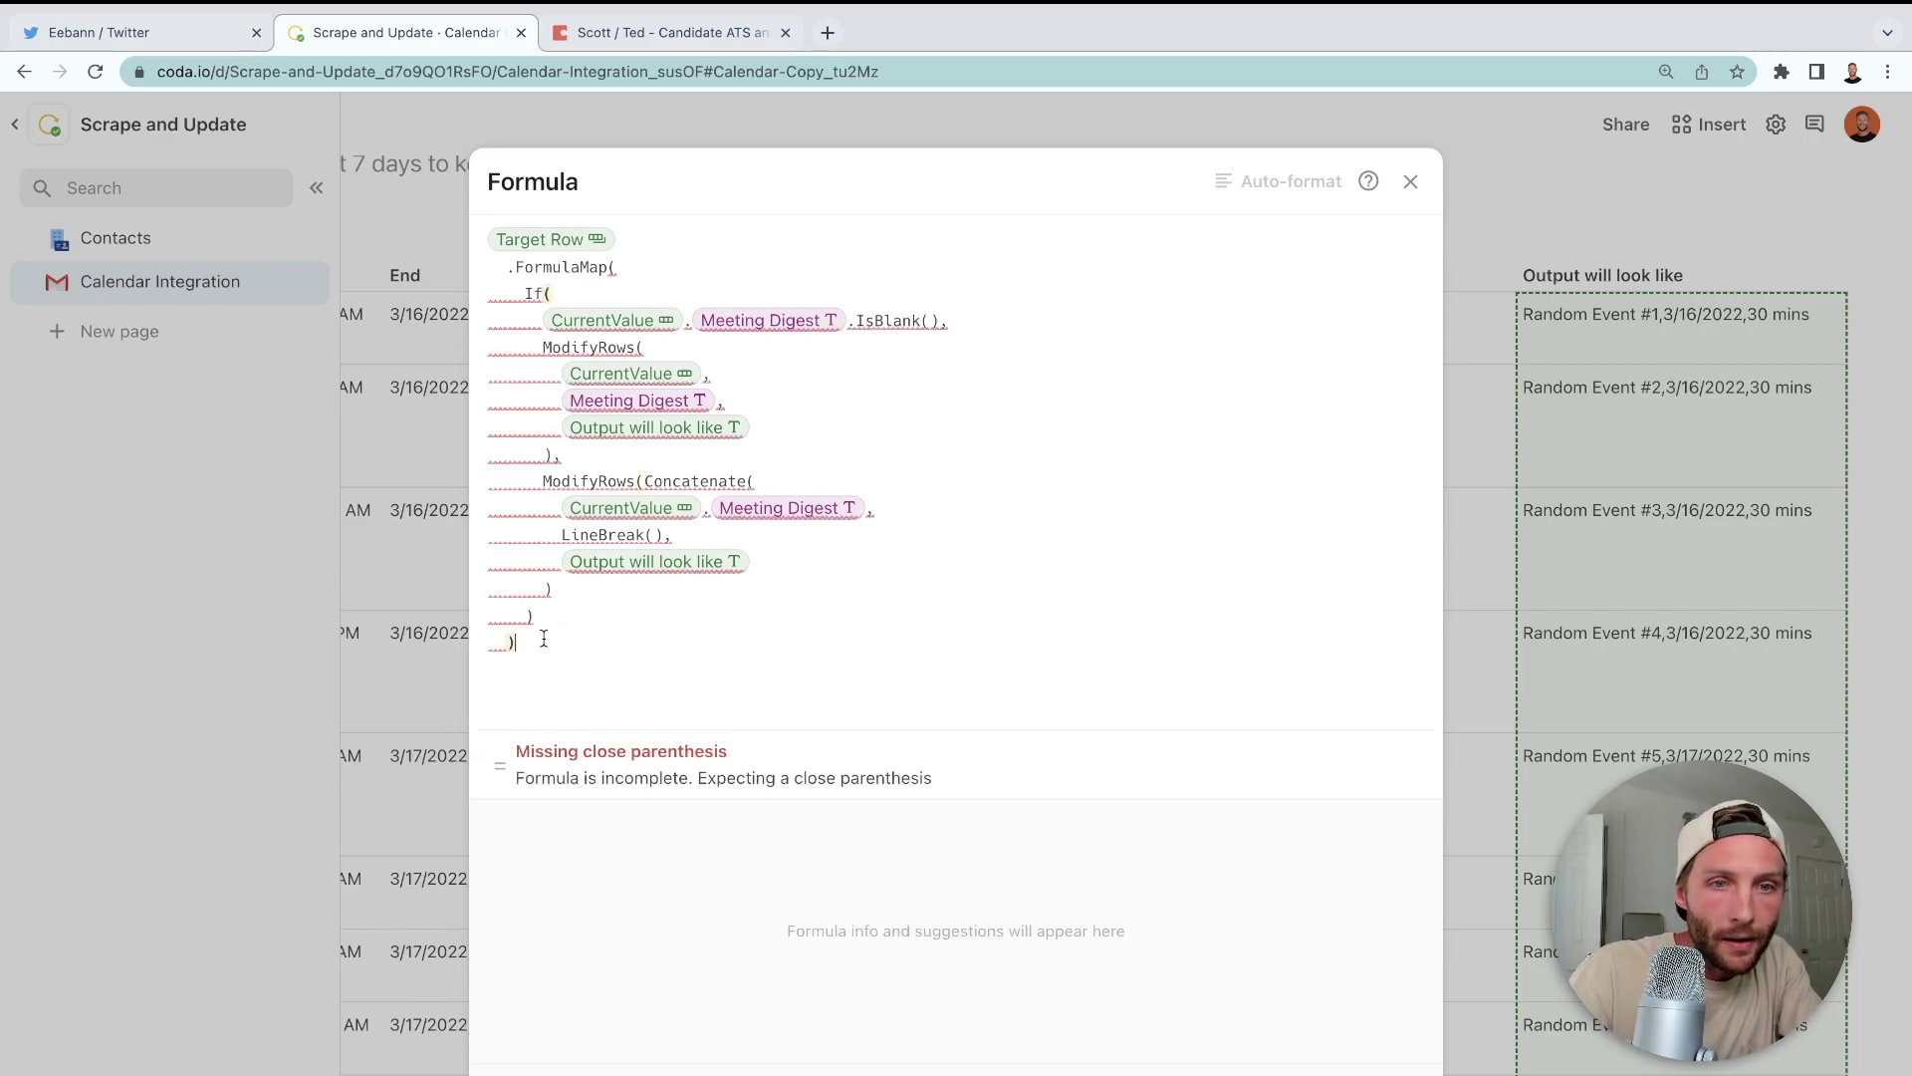
pyautogui.write(')')
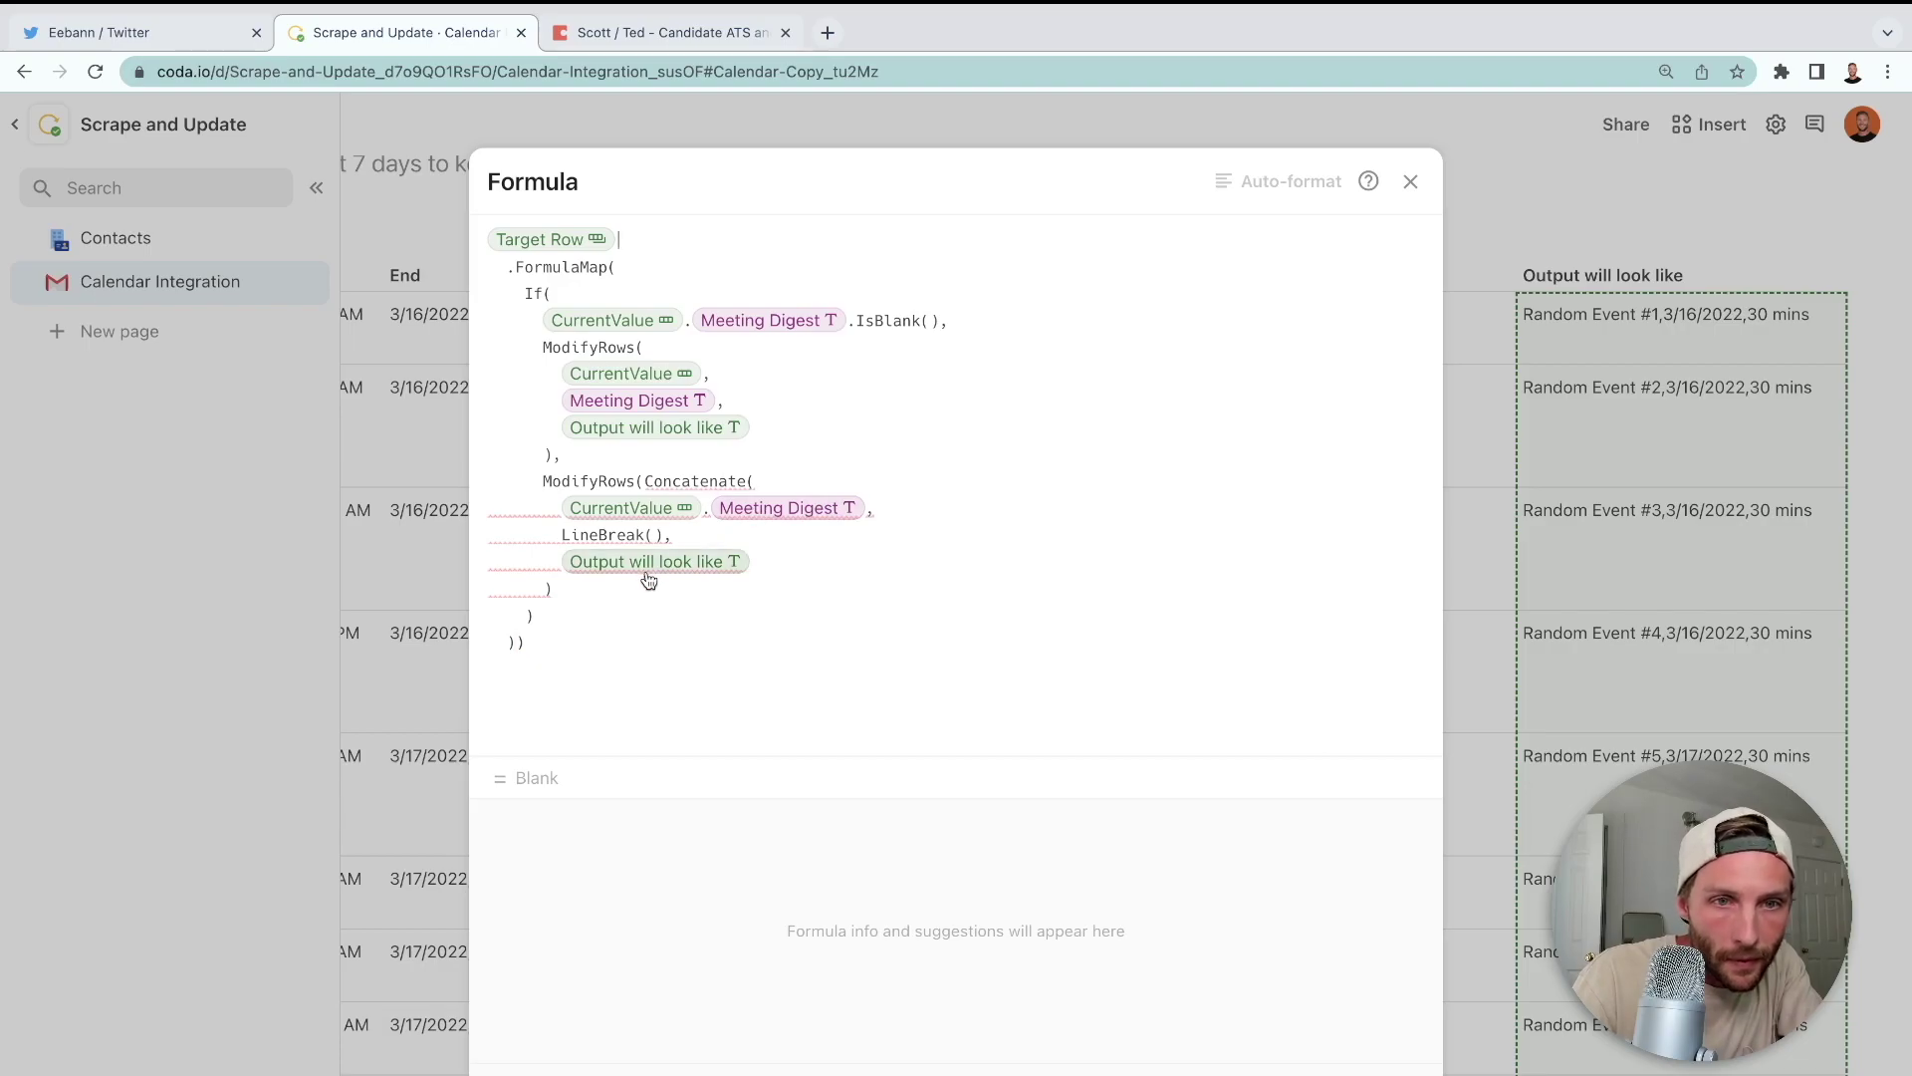
# - Give ModifyRows the arguments CurrentValue and Meeting Digest ahead of the Concatenate
pyautogui.click(588, 538)
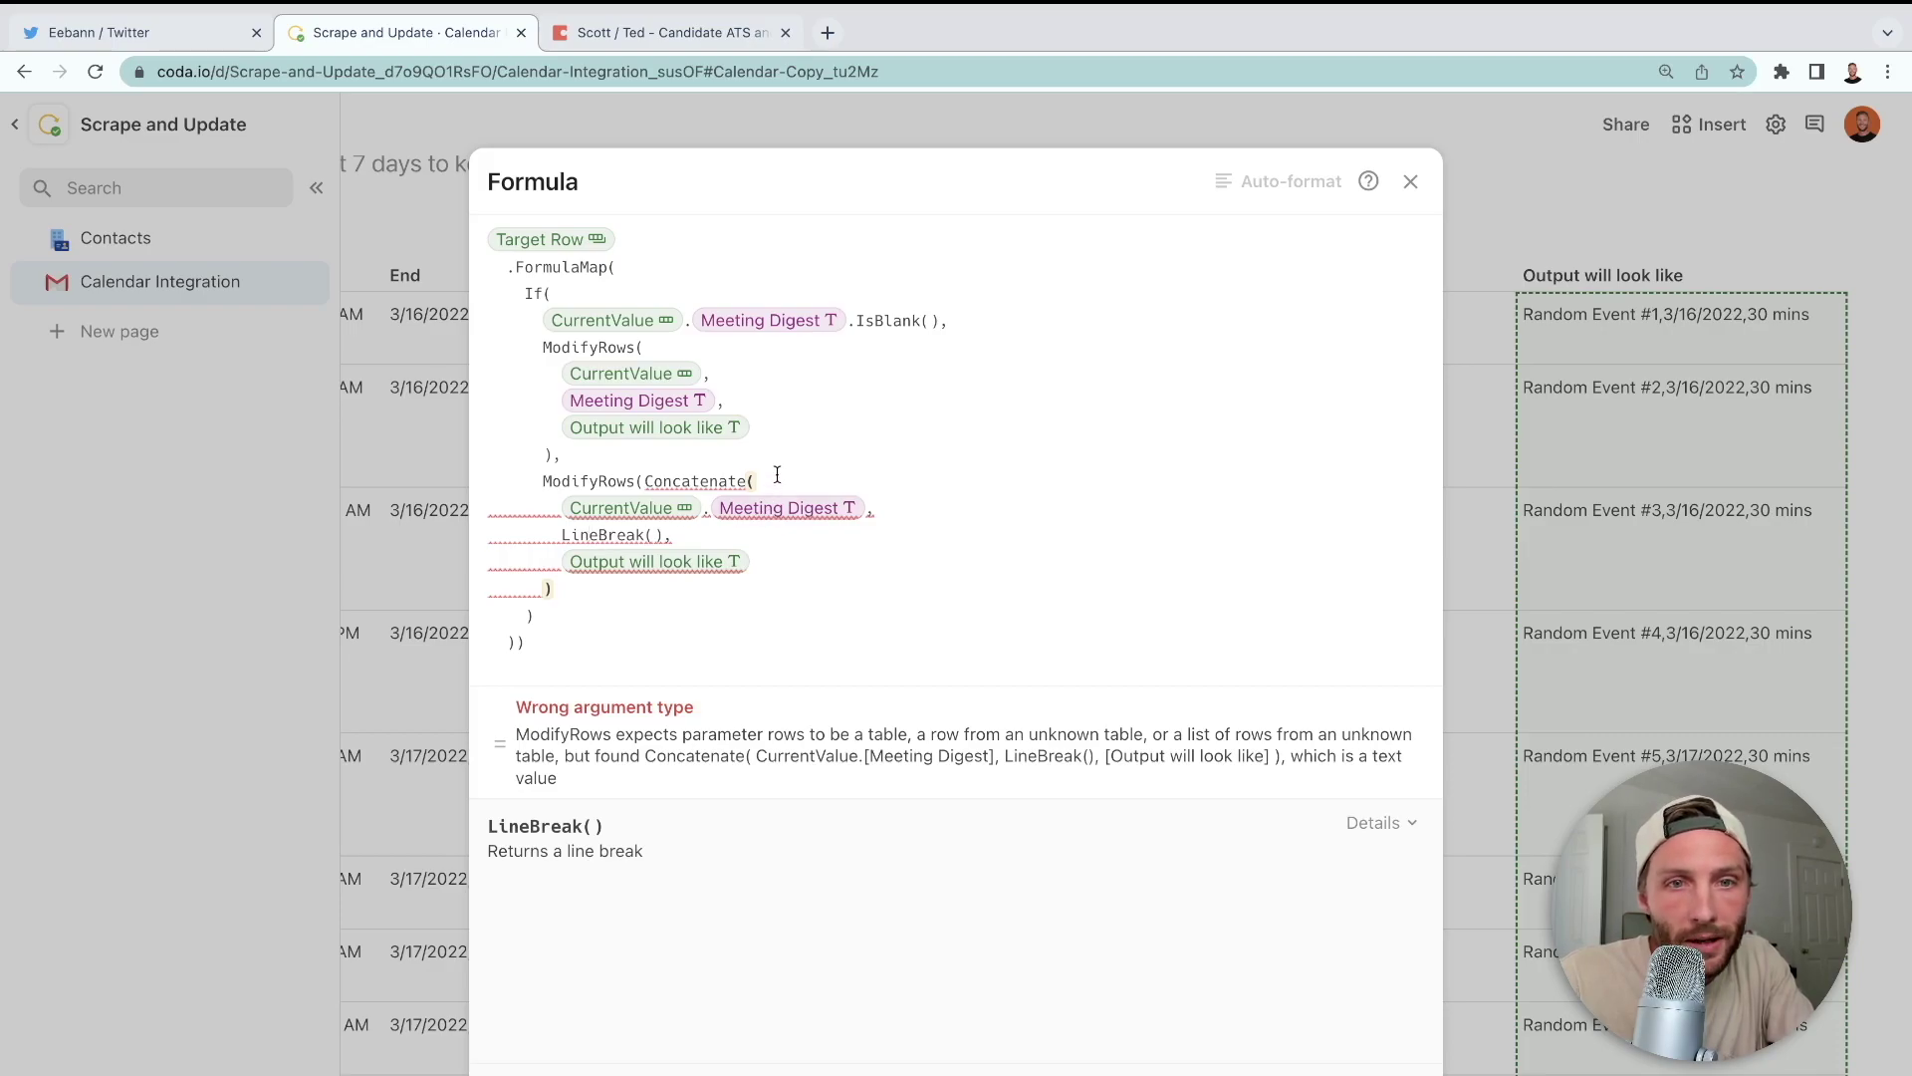
pyautogui.click(642, 484)
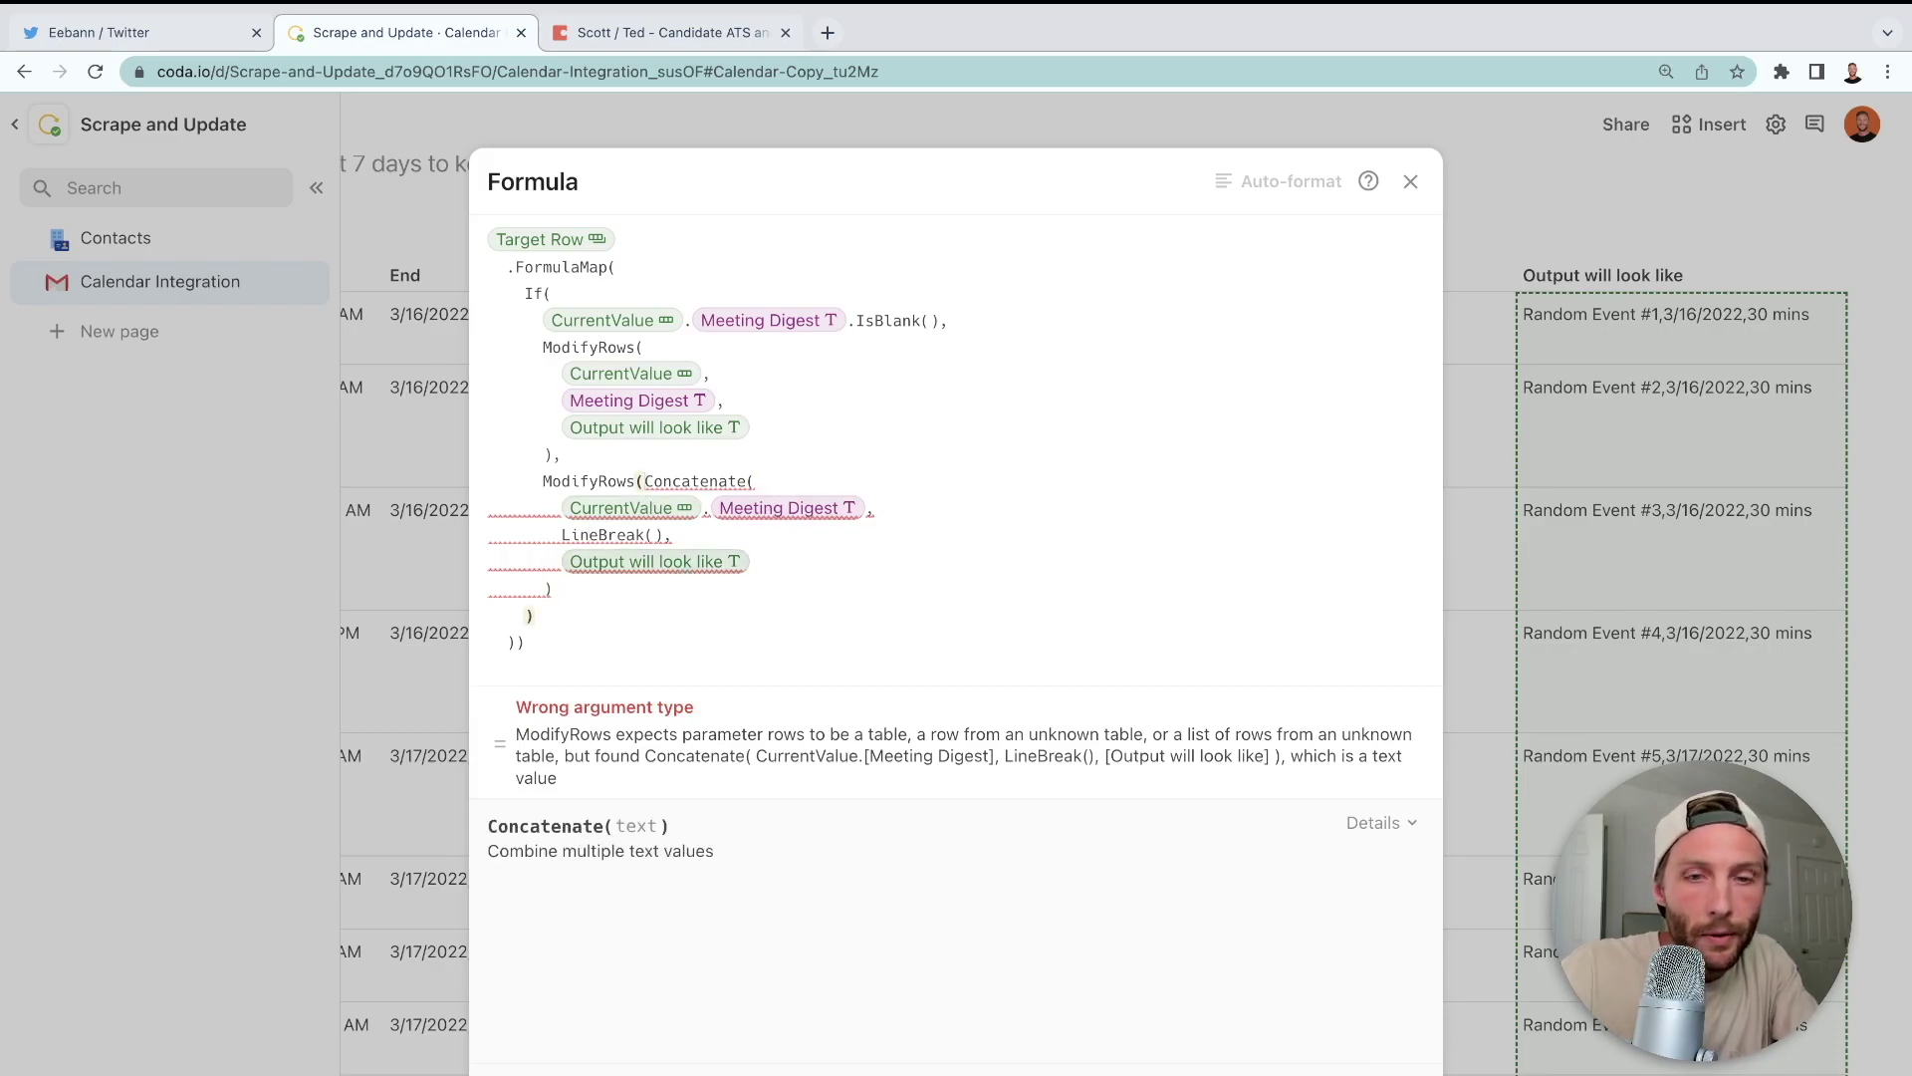
pyautogui.write(',')
pyautogui.press('Left')
pyautogui.write('Cur')
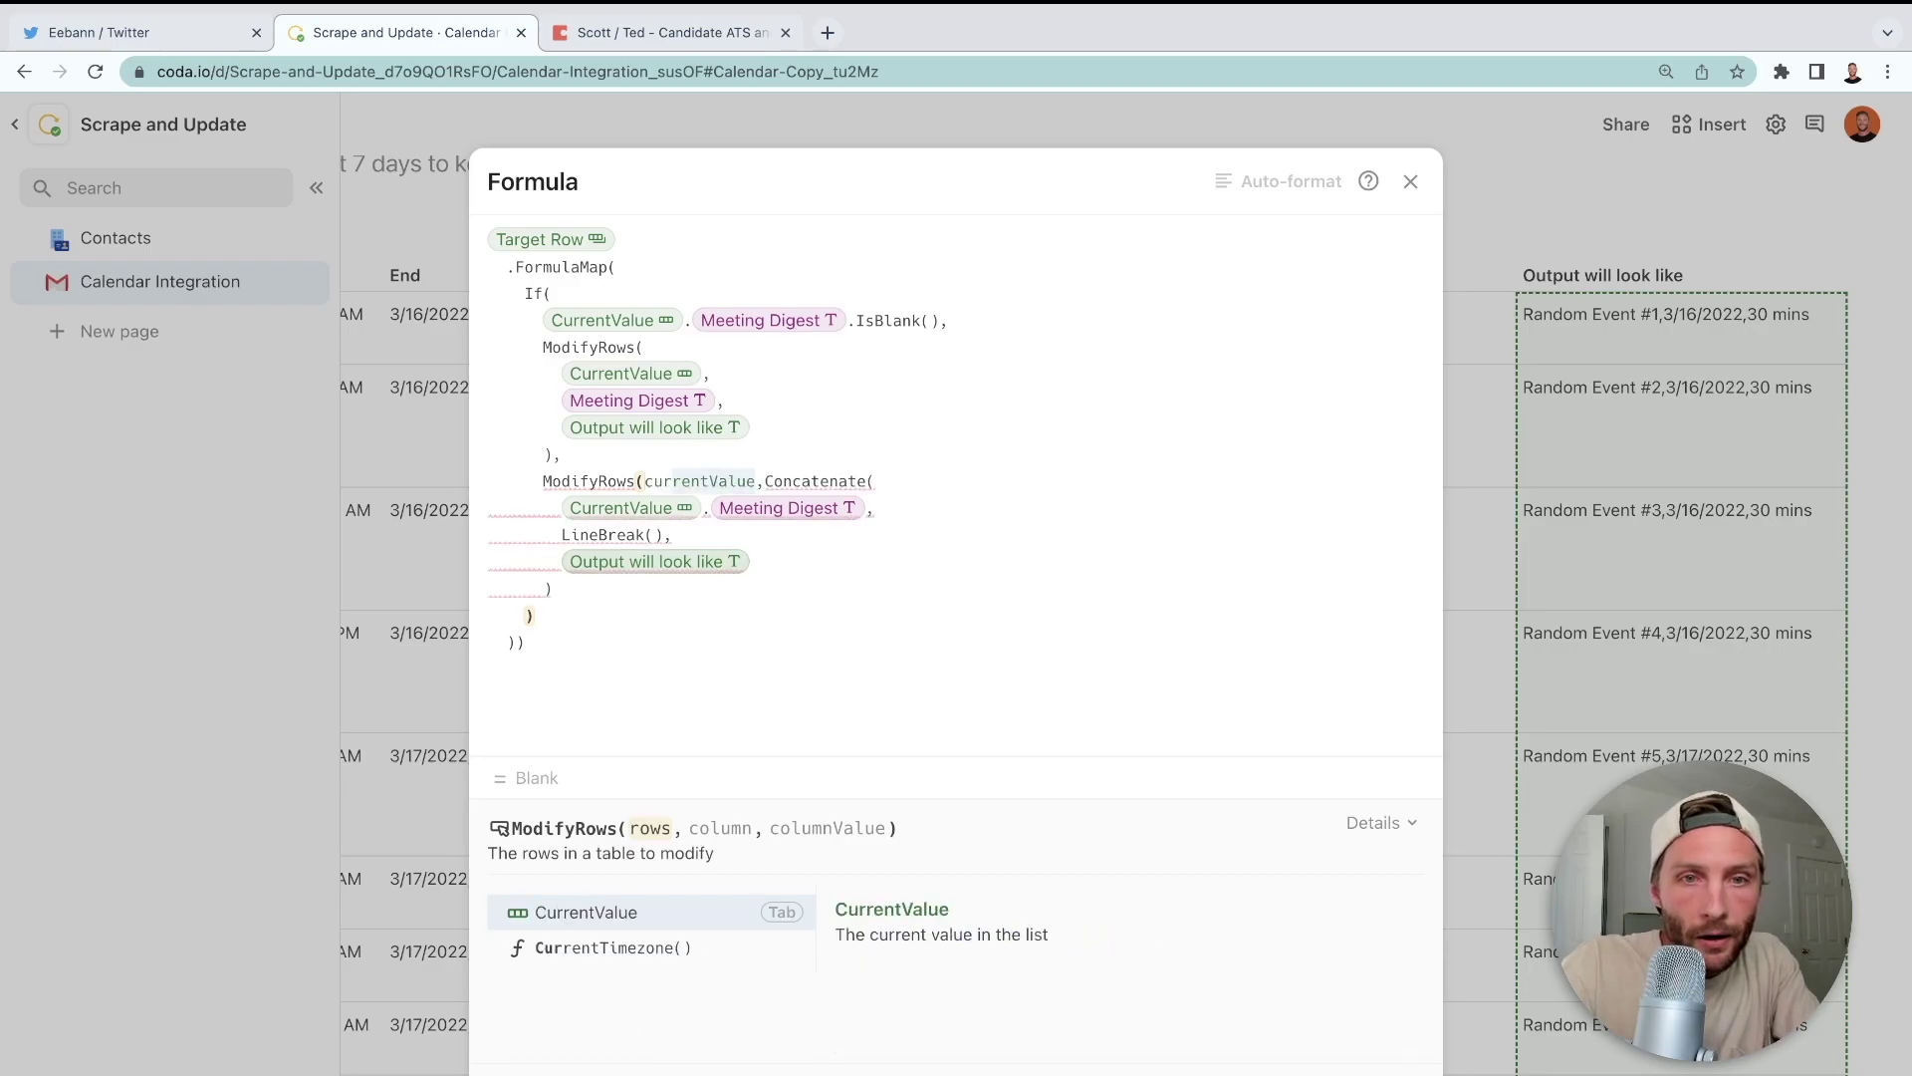
pyautogui.press('Tab')
pyautogui.write(',')
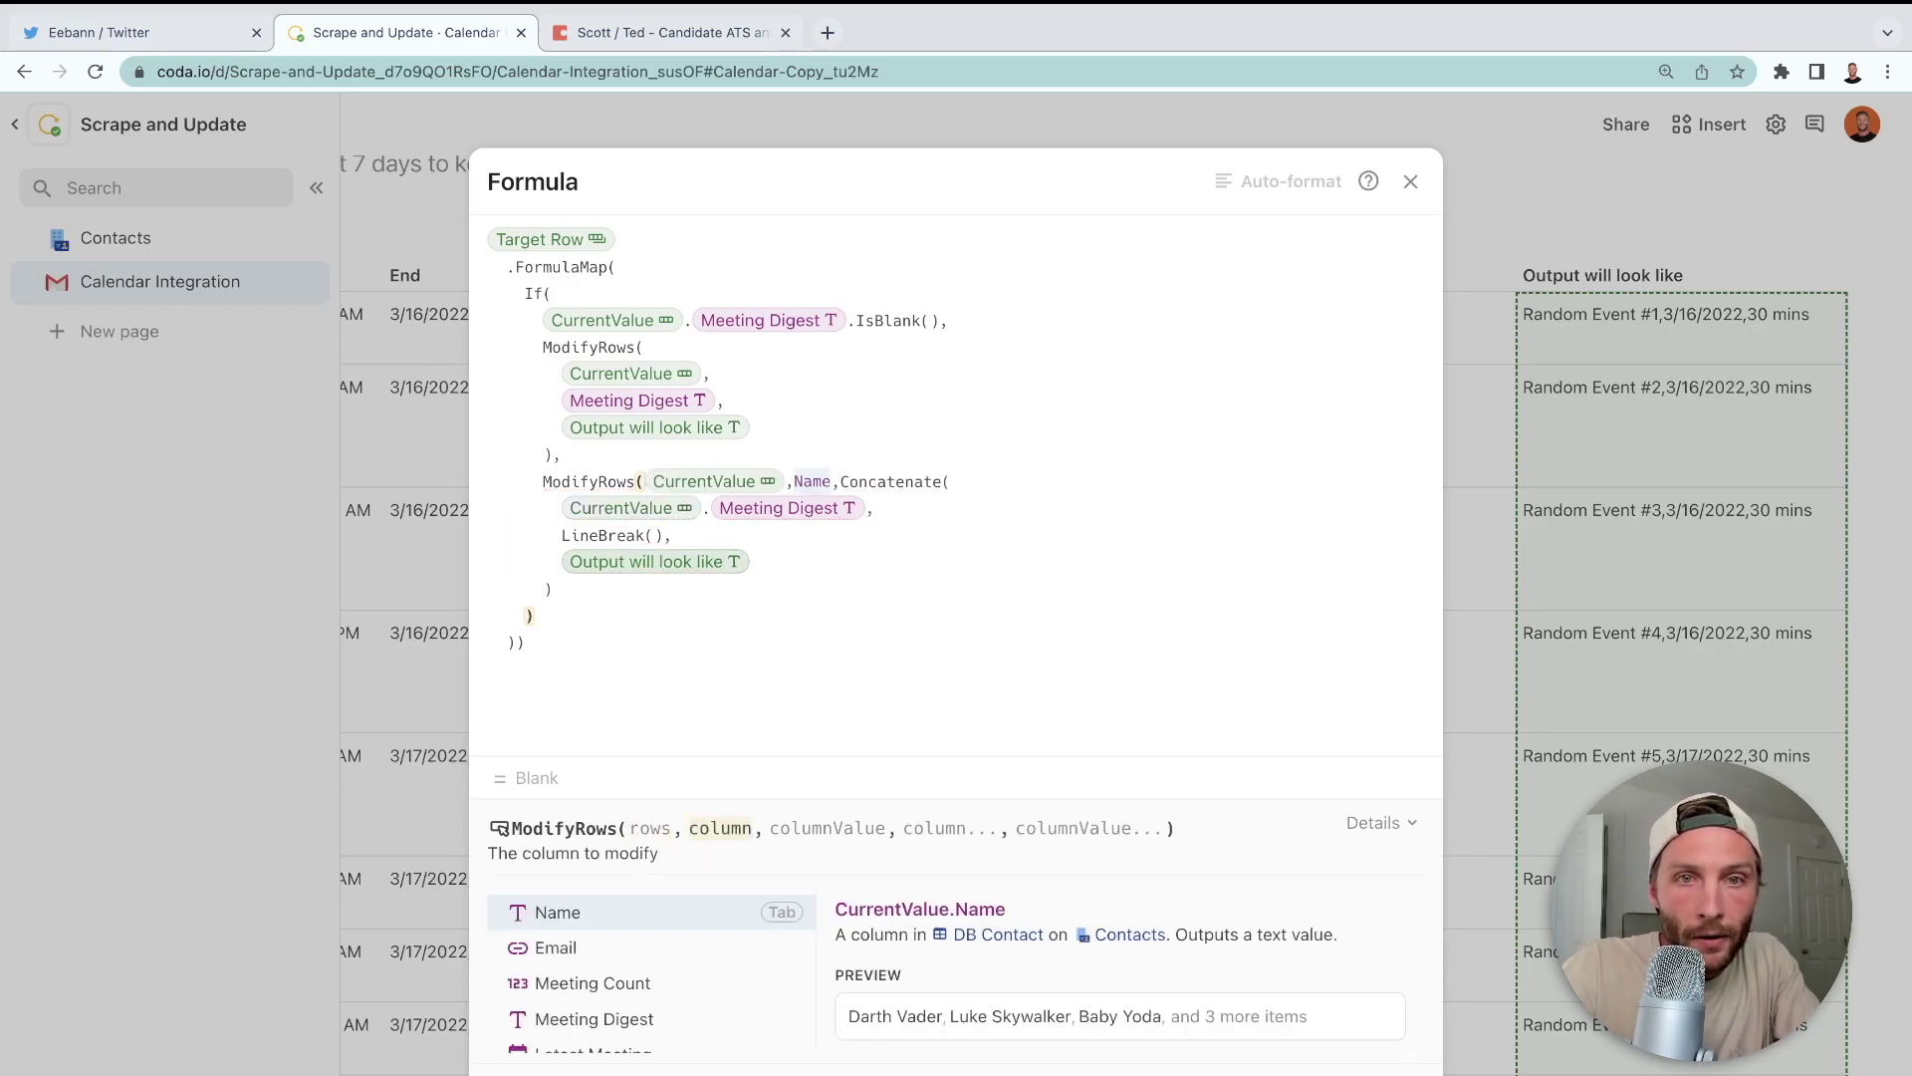
pyautogui.write('meeting')
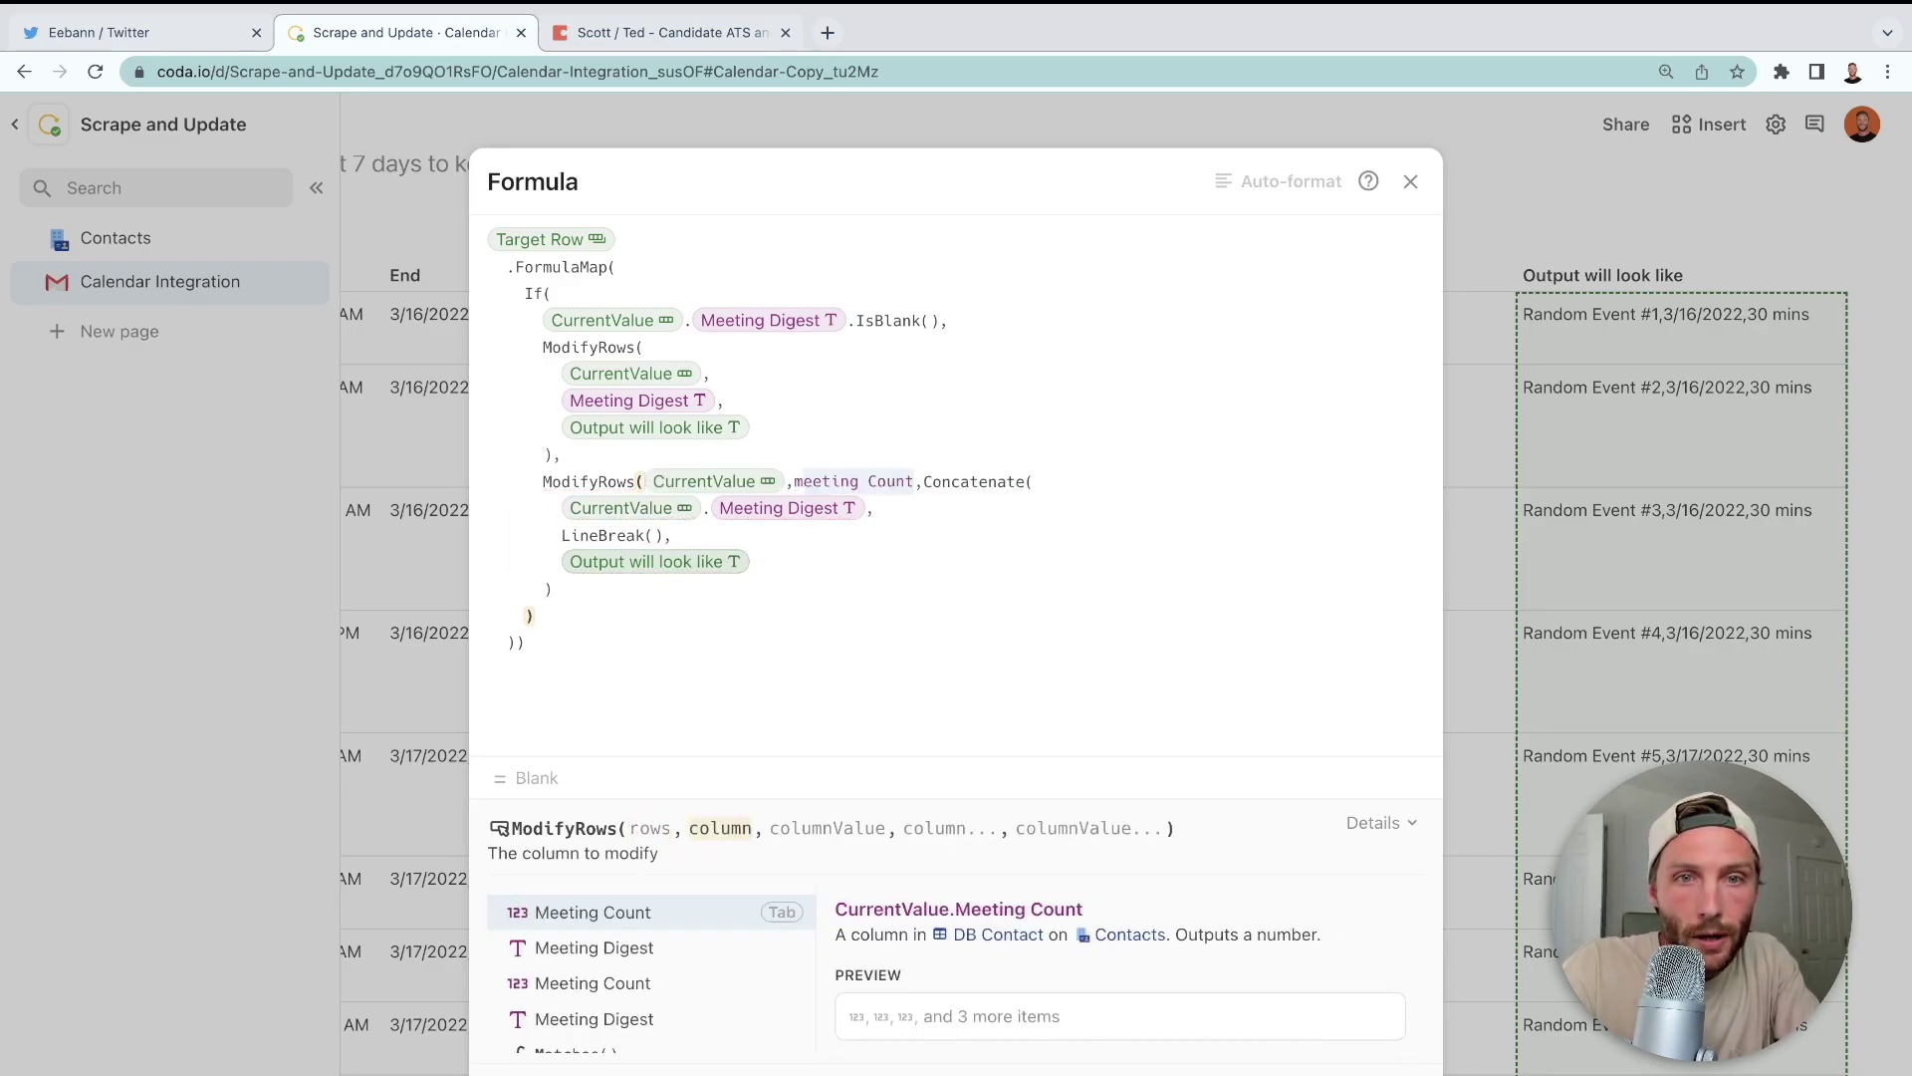
pyautogui.press('Down')
pyautogui.press('Tab')
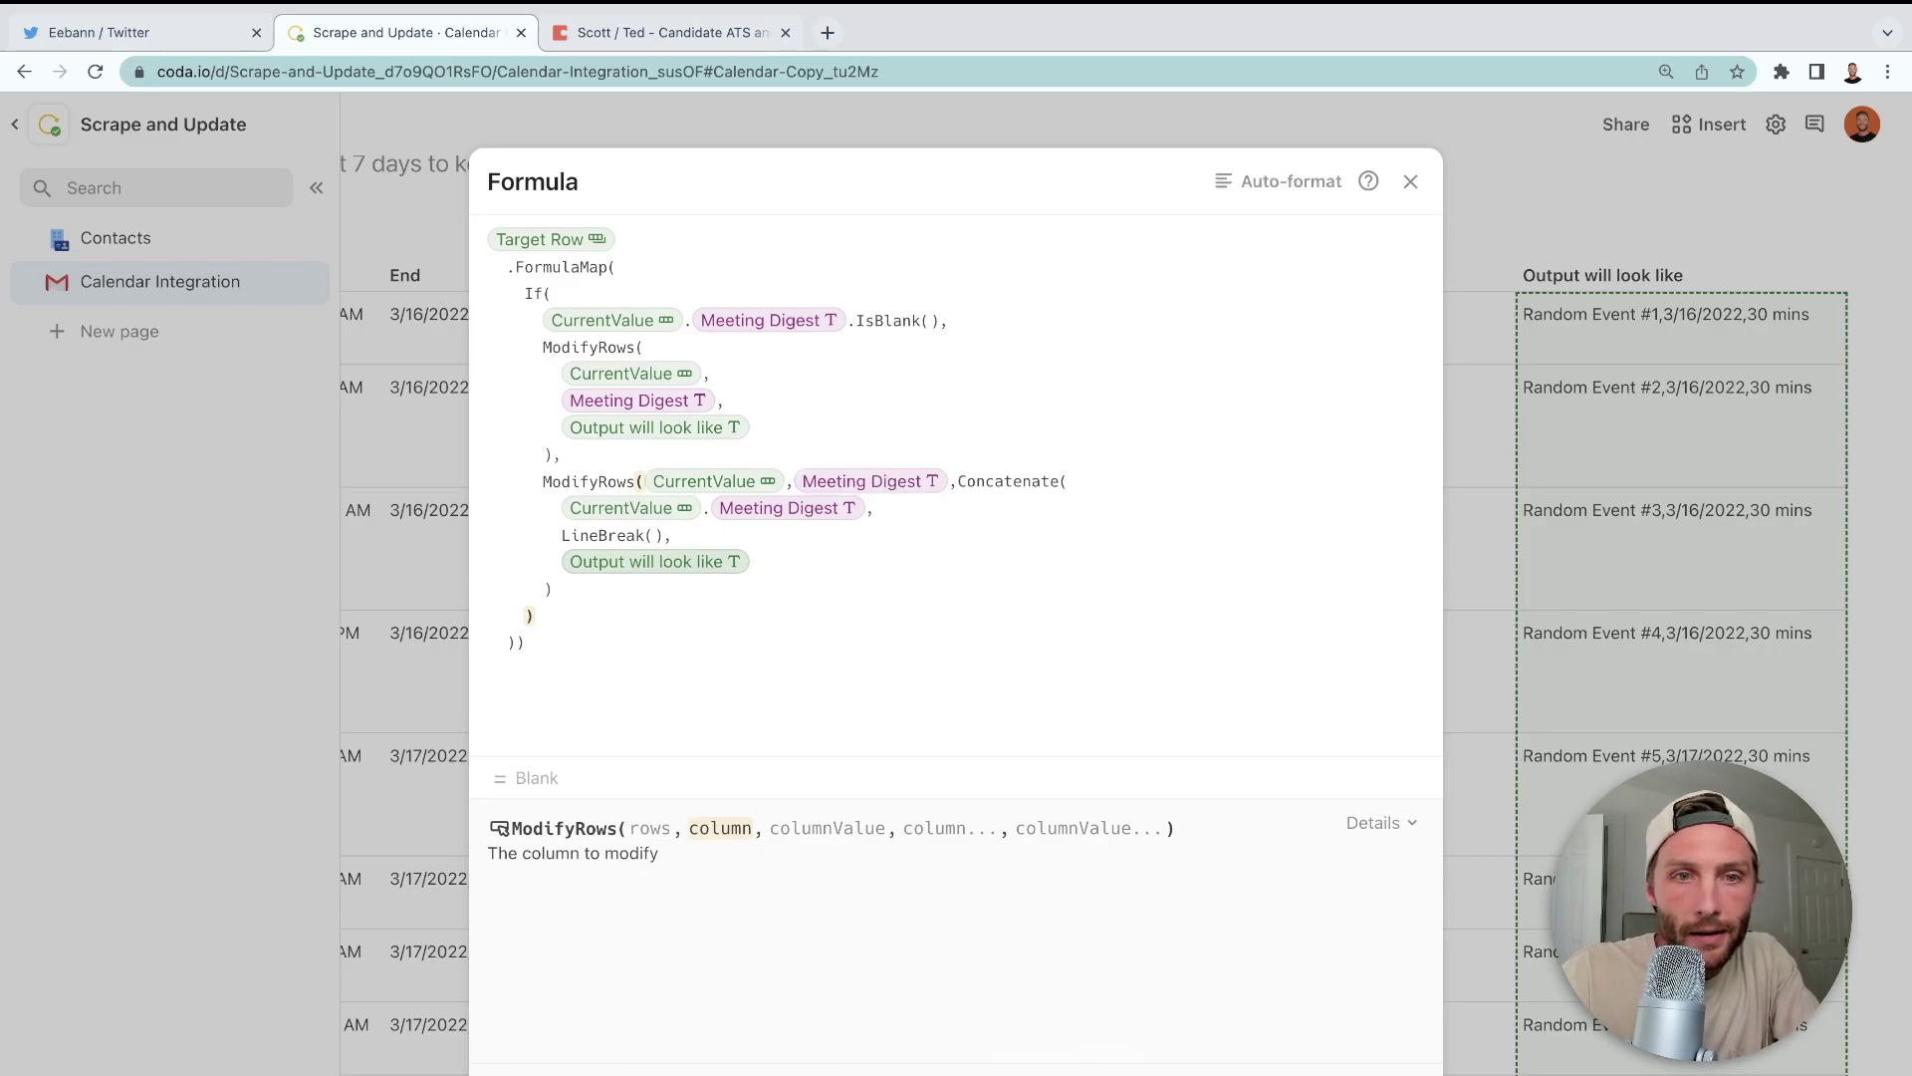
# - Auto-format the formula and close the editor, back to the Calendar Copy table
pyautogui.click(1285, 181)
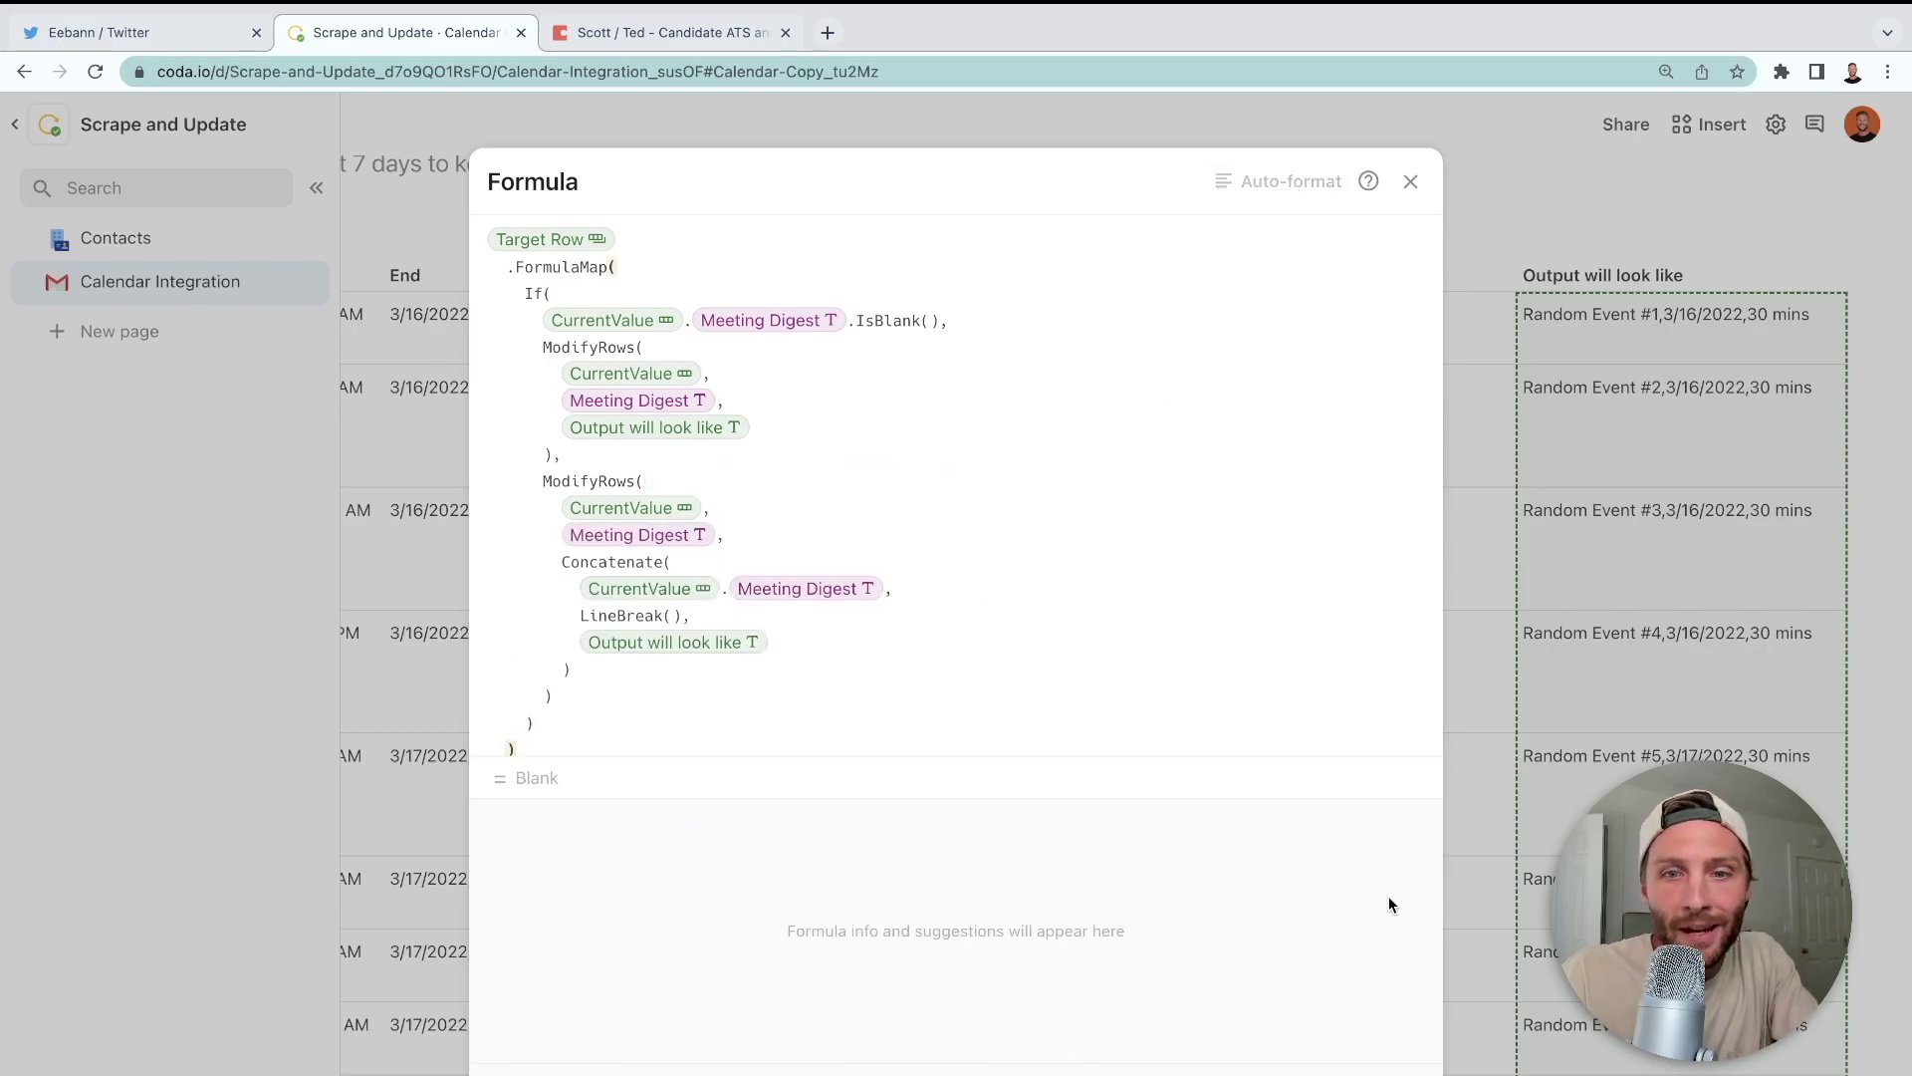
pyautogui.click(1410, 181)
pyautogui.click(1414, 443)
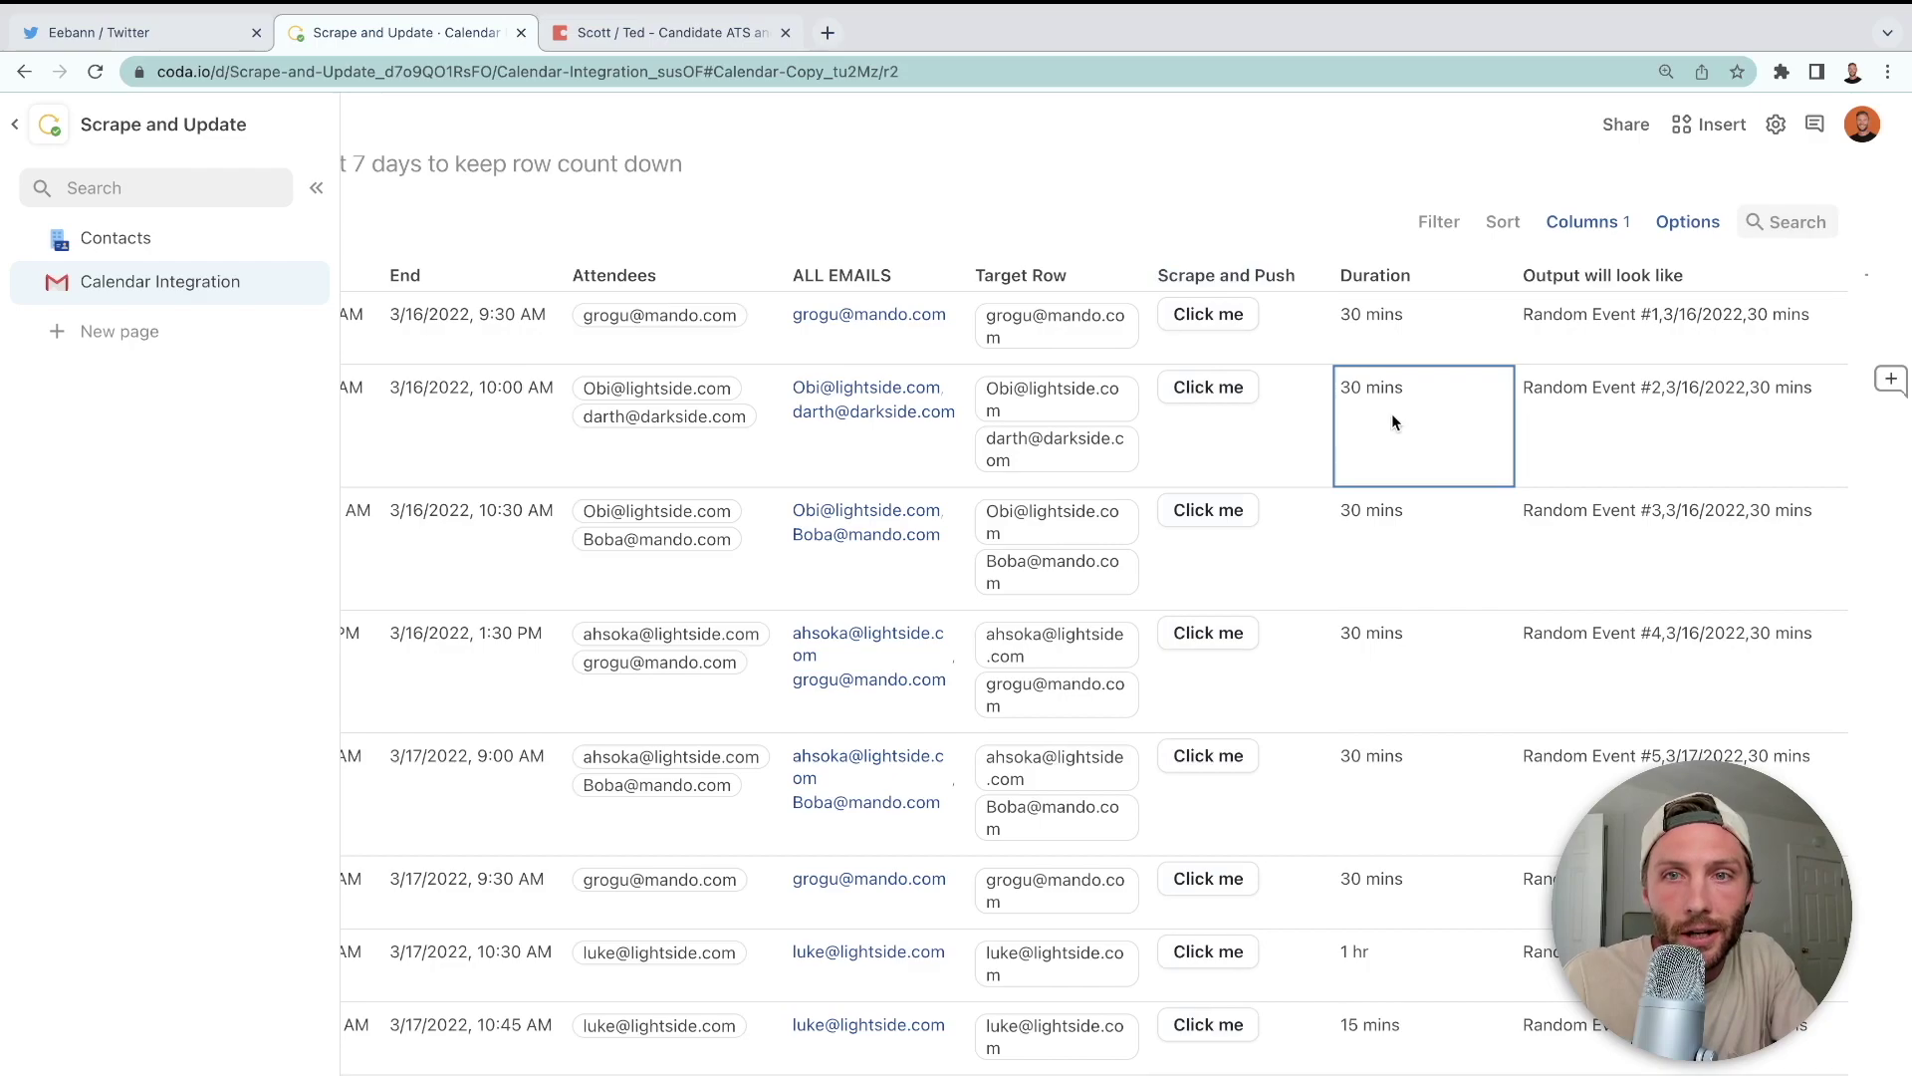
# - Push calendar events 2 through 6 with their Click me buttons
pyautogui.click(1210, 391)
pyautogui.click(1198, 518)
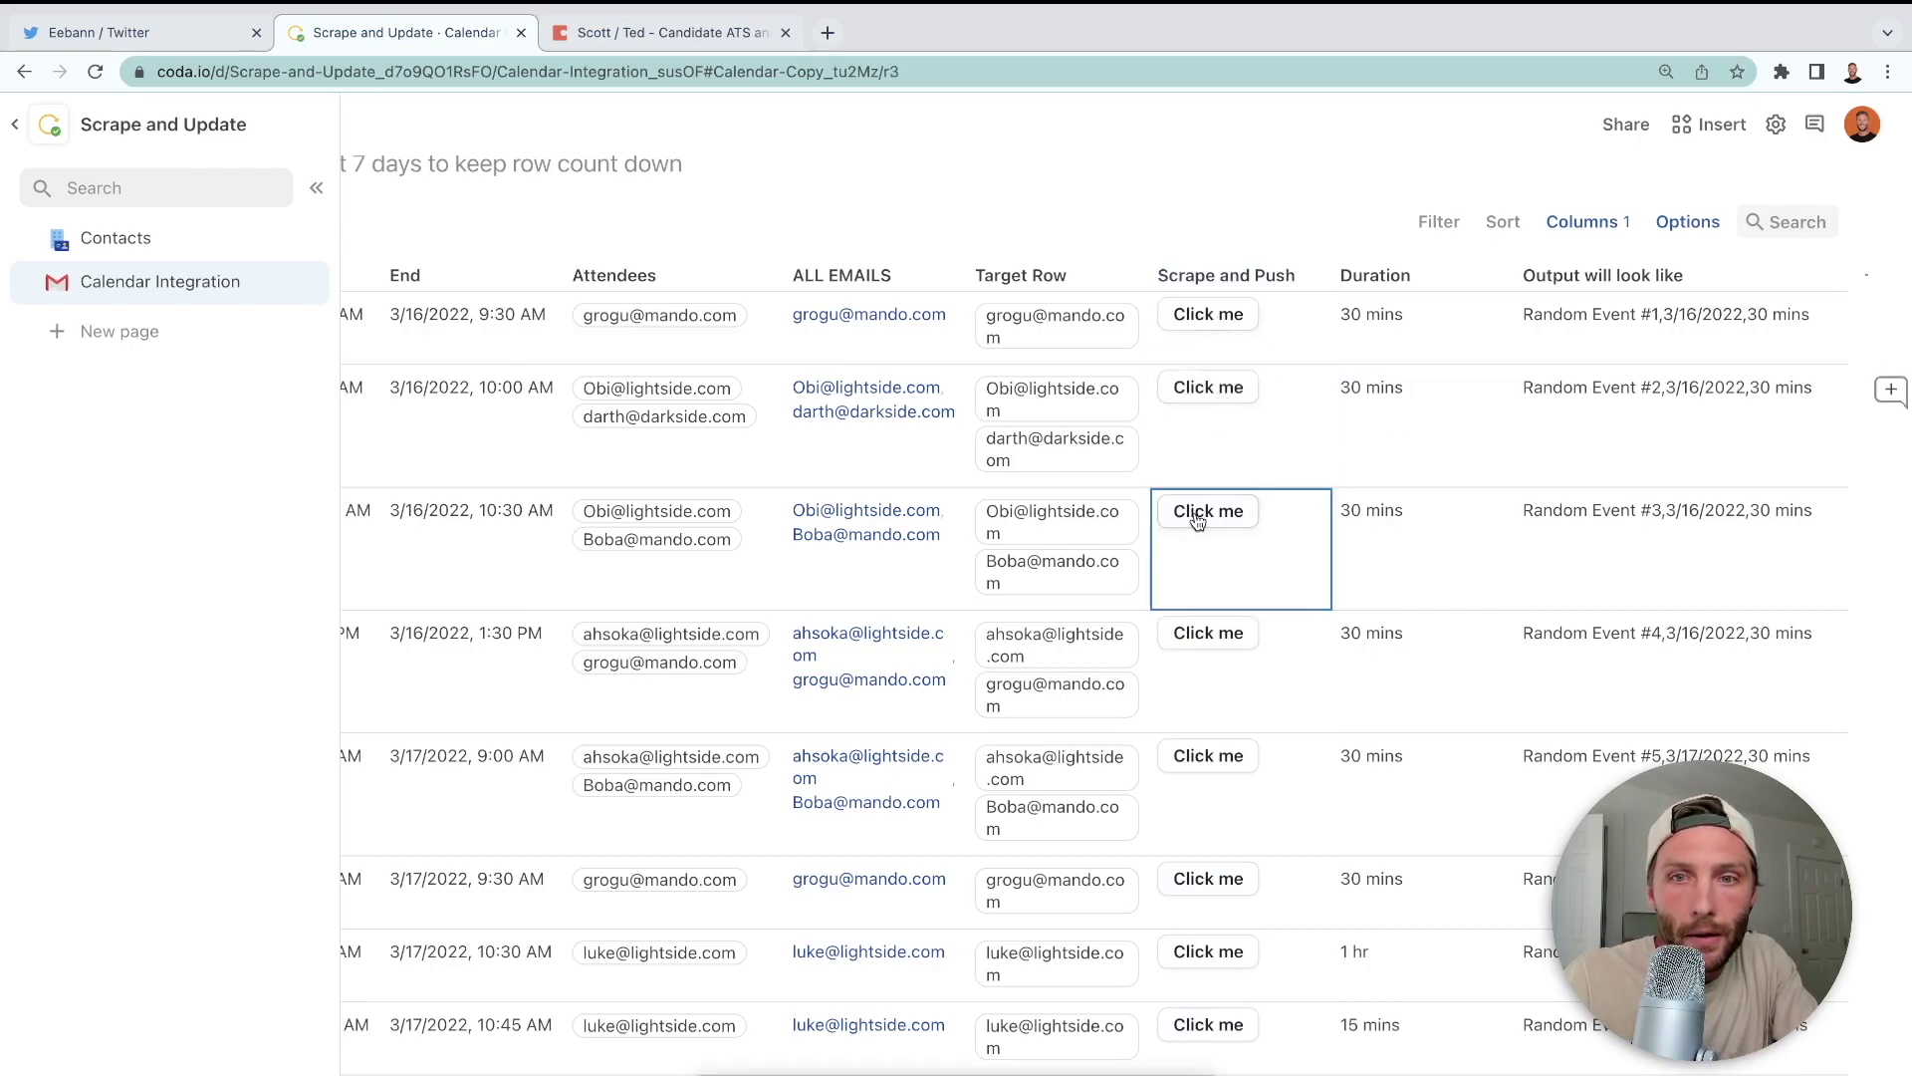
pyautogui.click(1202, 642)
pyautogui.click(1209, 742)
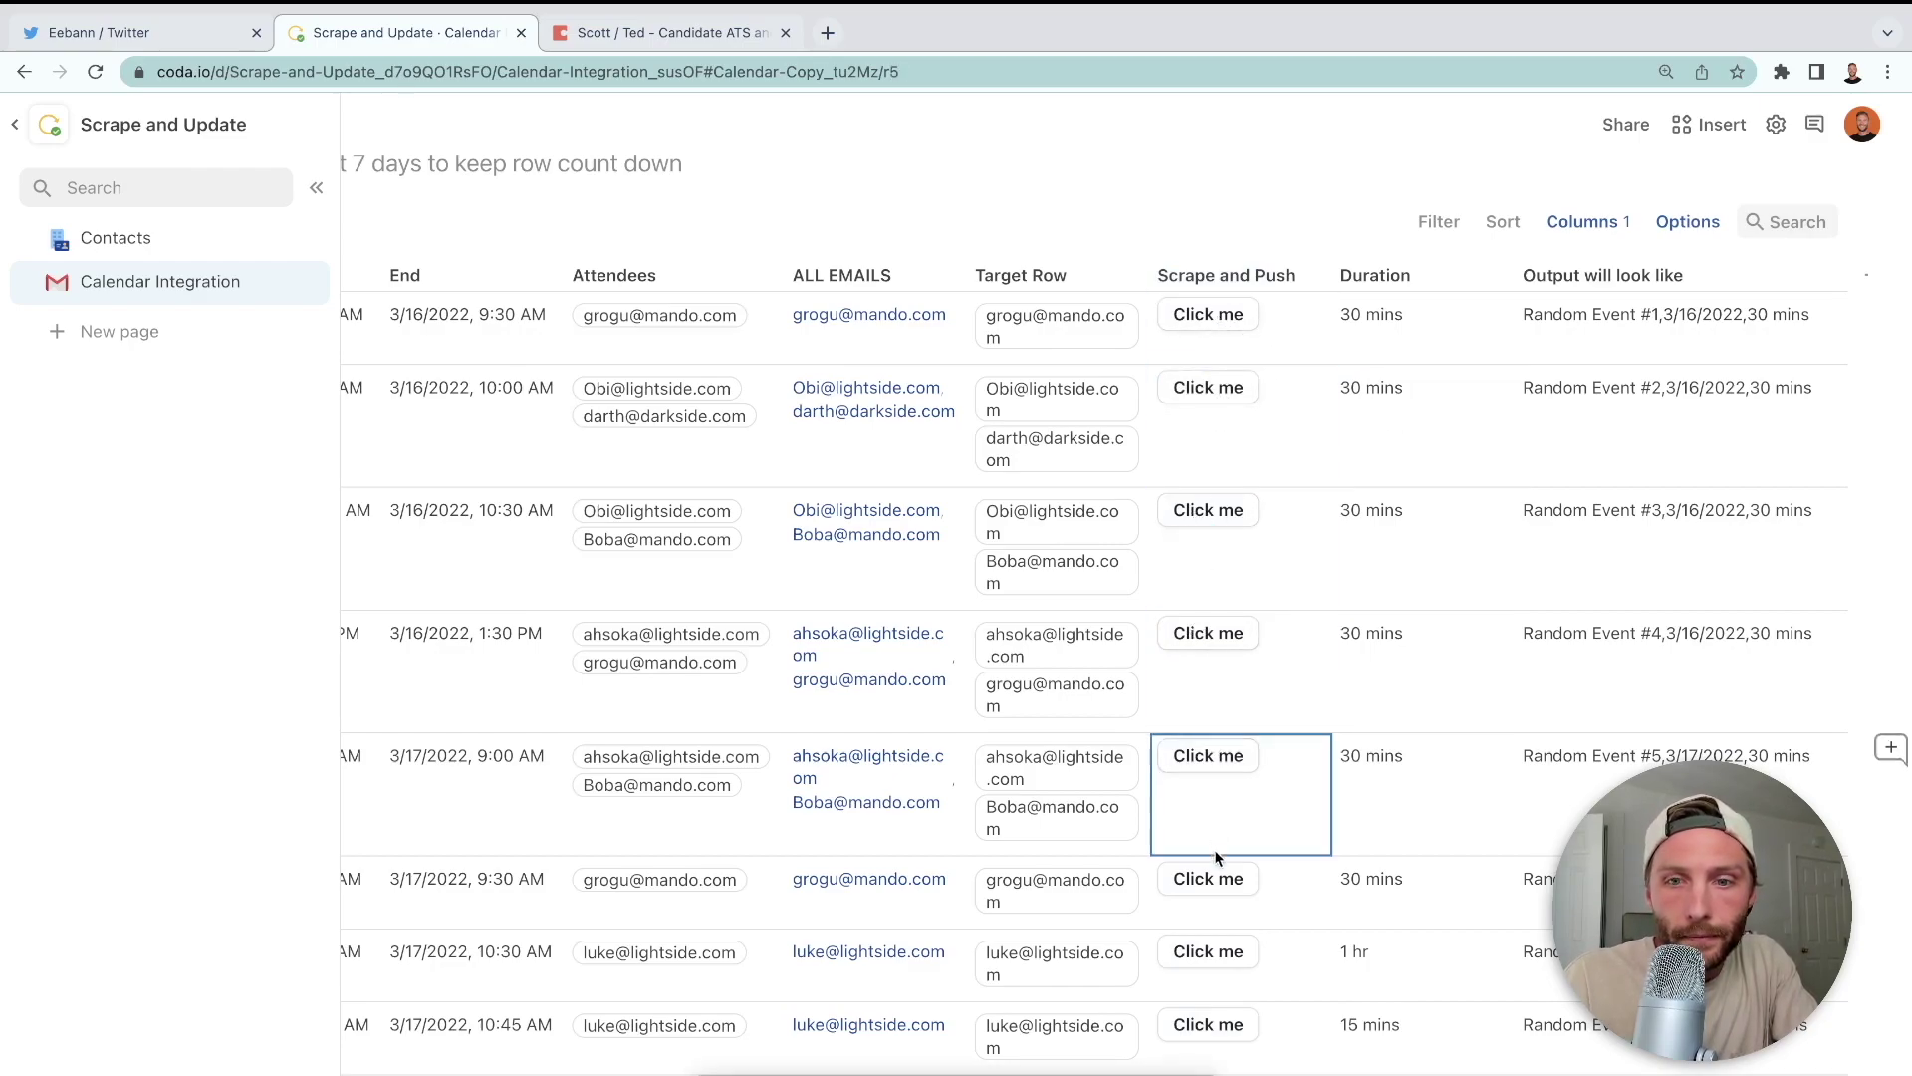
pyautogui.click(1245, 891)
# - Push events 7 through 10, then go to the Contacts page
pyautogui.scroll(-2, 1247, 857)
pyautogui.click(1208, 785)
pyautogui.click(1225, 857)
pyautogui.click(1222, 979)
pyautogui.click(1225, 1054)
pyautogui.scroll(4, 1337, 625)
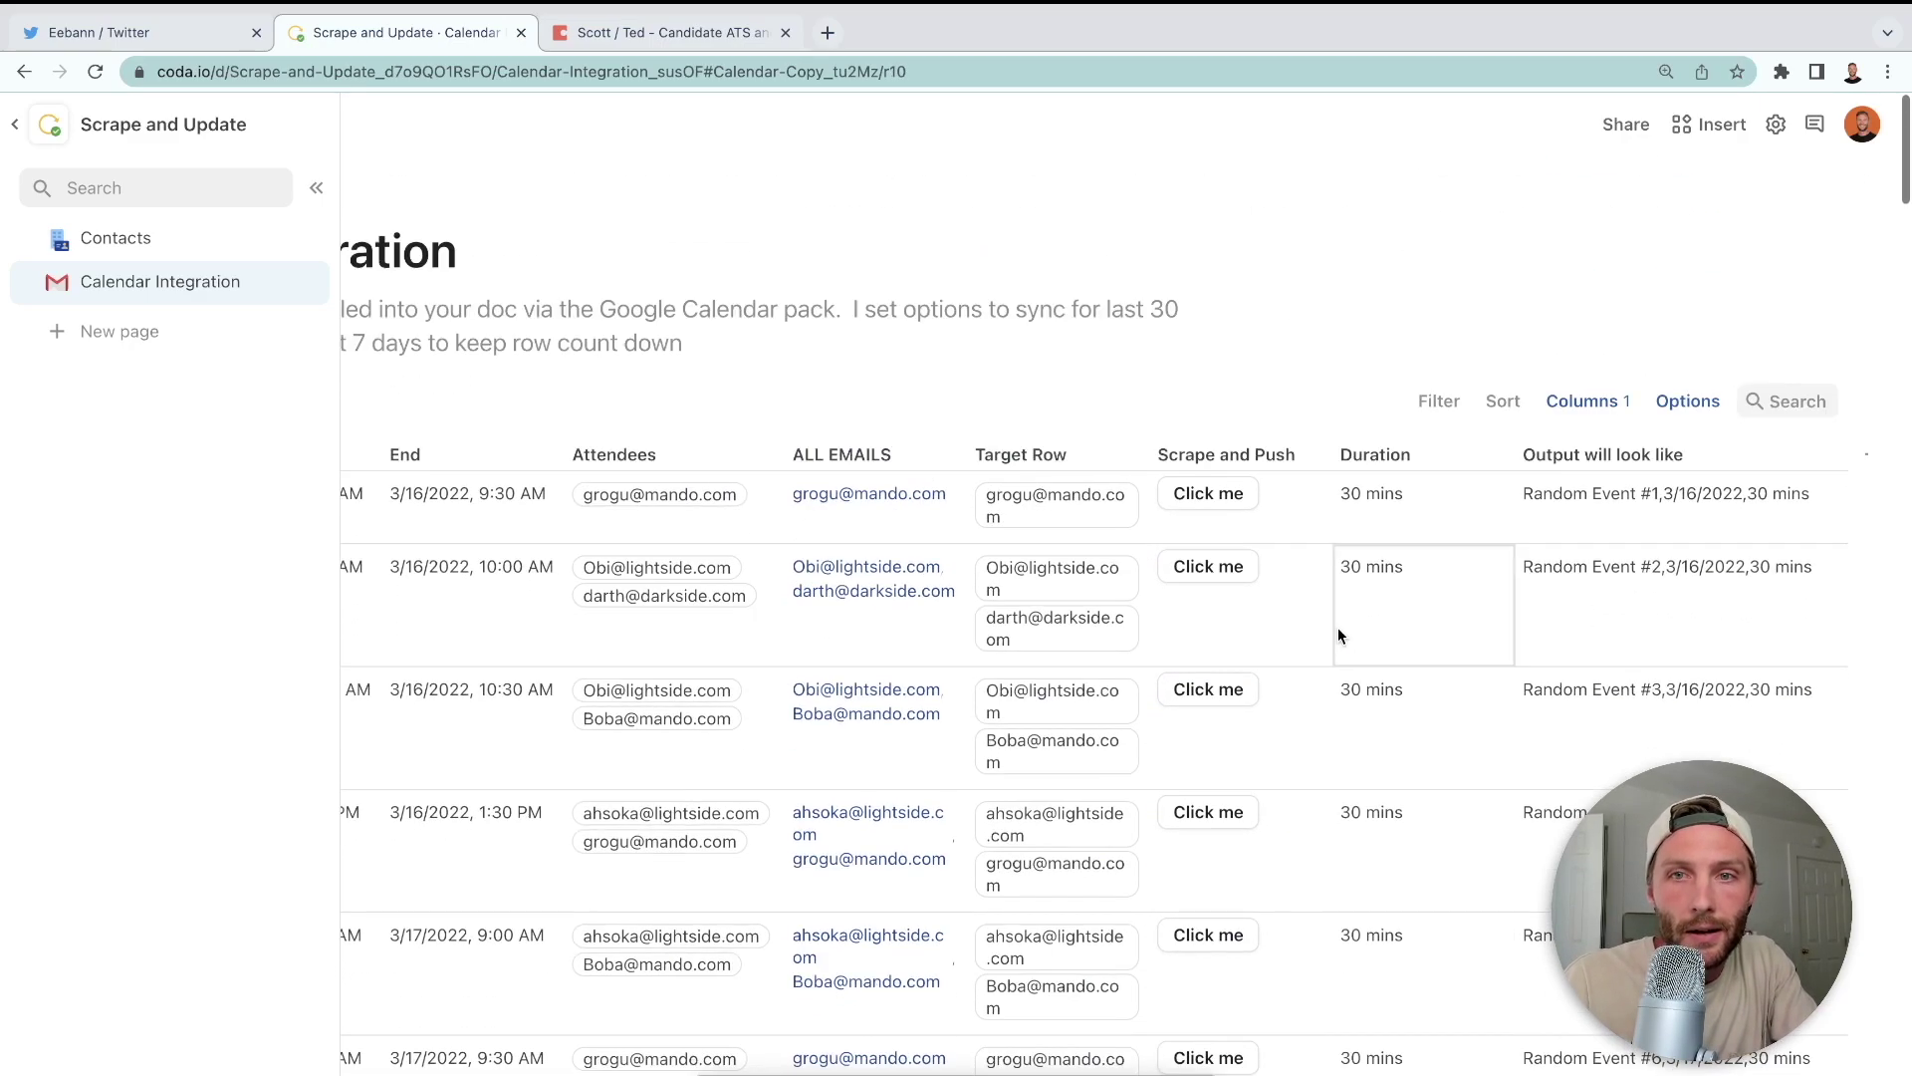
pyautogui.click(164, 240)
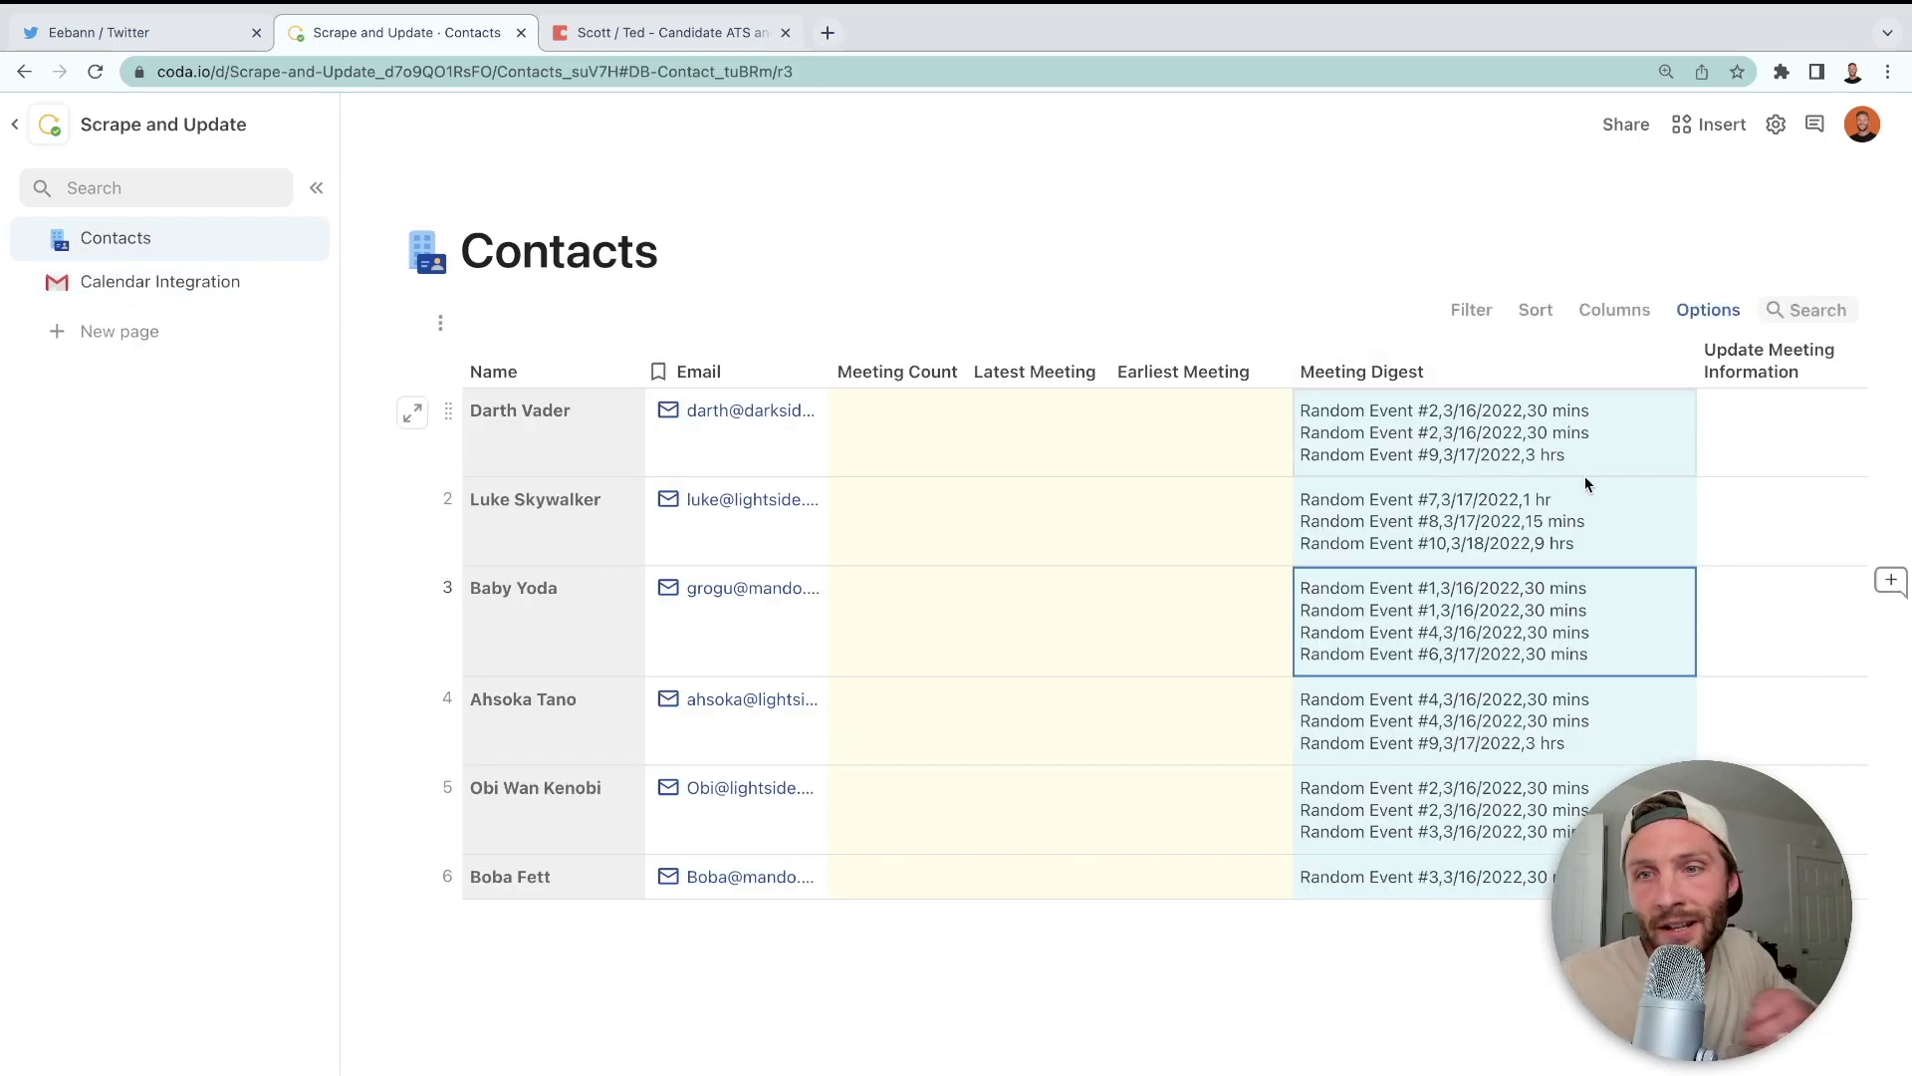
pyautogui.click(1563, 429)
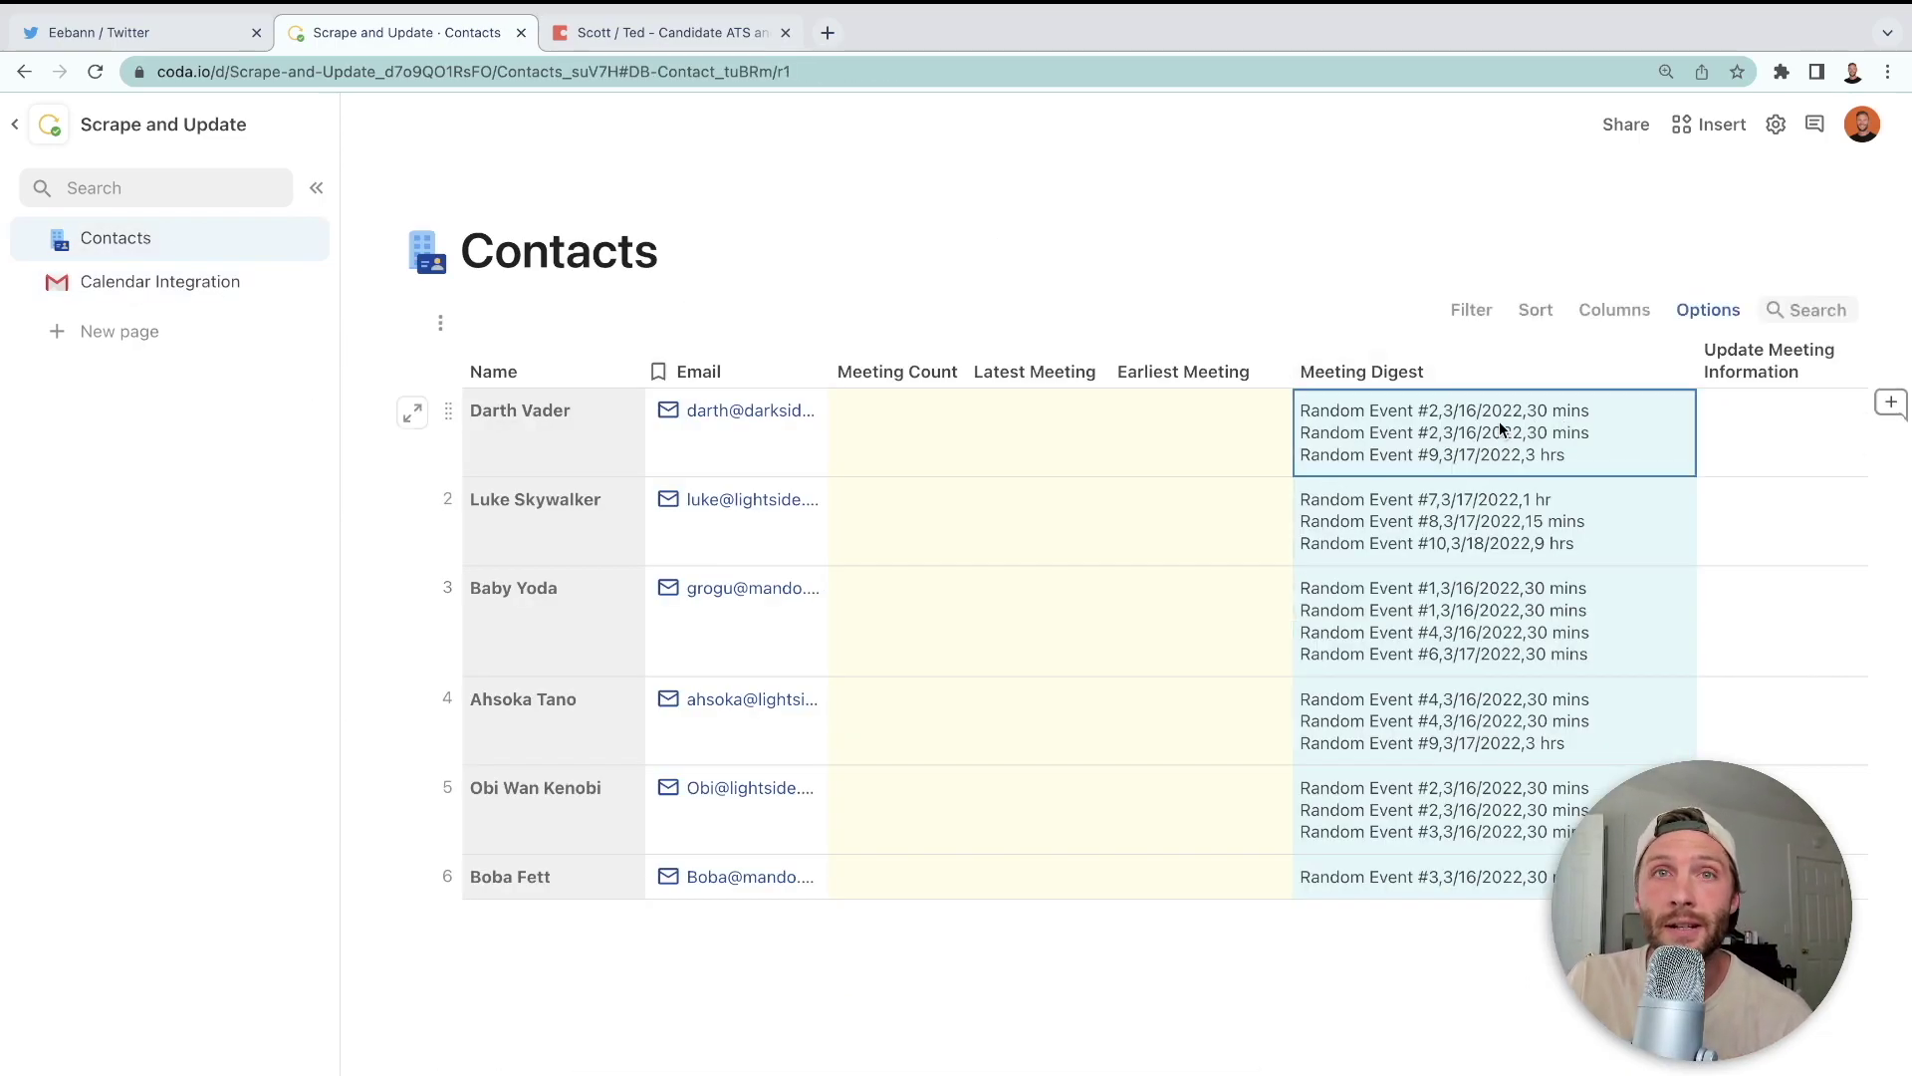
pyautogui.moveTo(1301, 408); pyautogui.dragTo(1576, 492)
pyautogui.click(1564, 492)
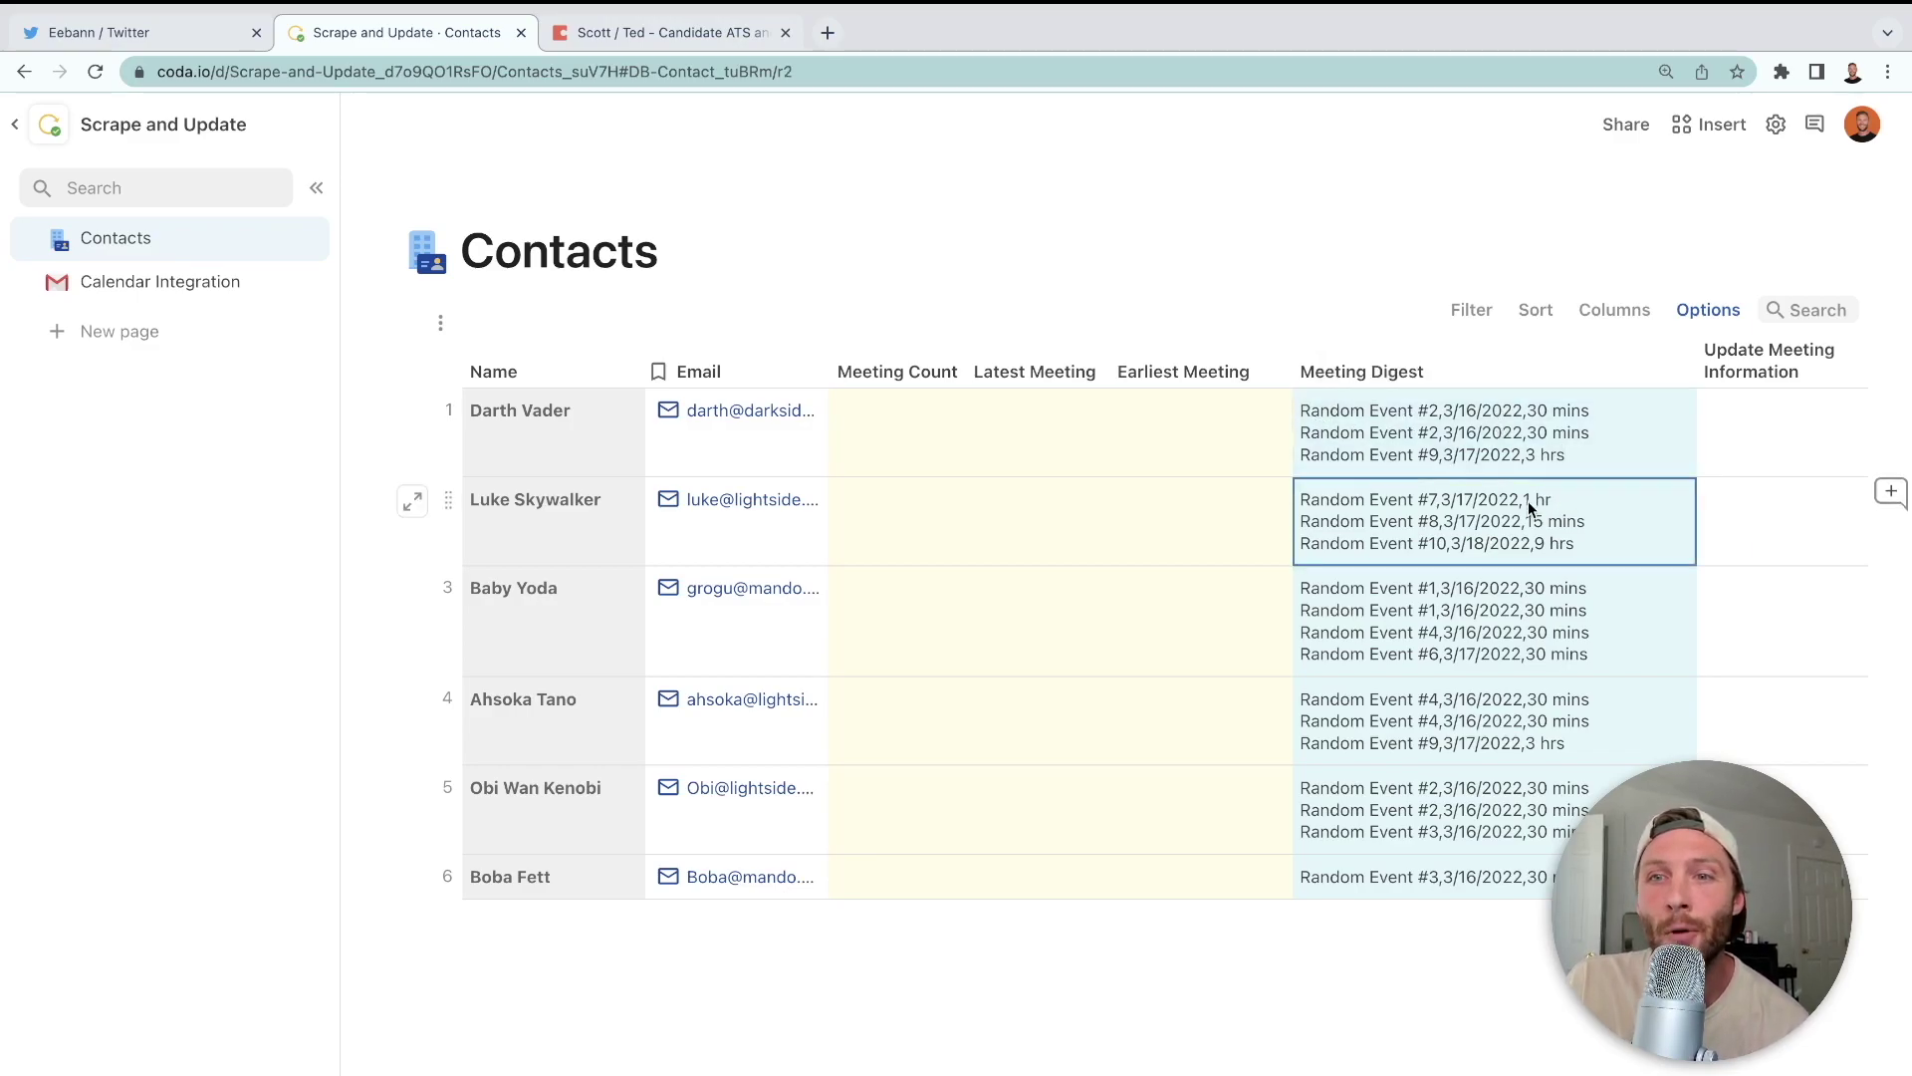
pyautogui.click(1314, 414)
pyautogui.click(1315, 411)
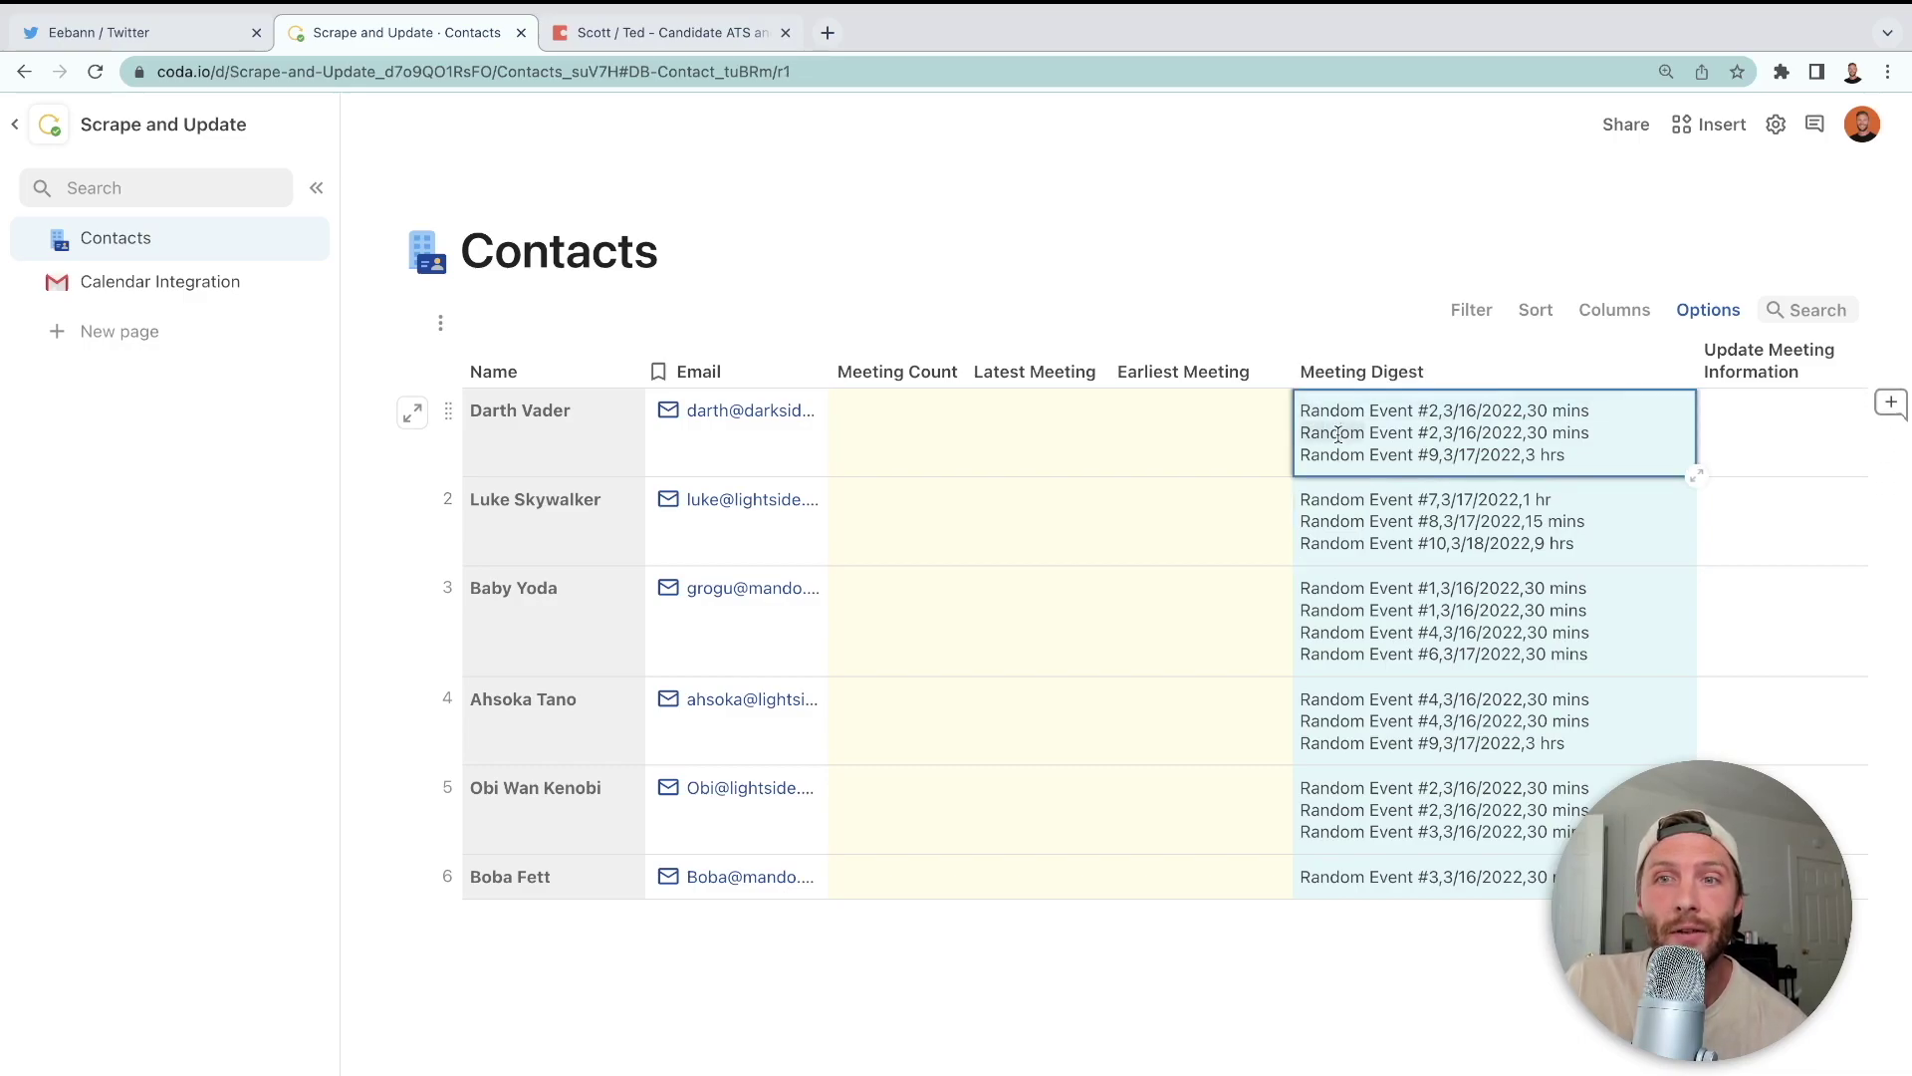
pyautogui.click(557, 438)
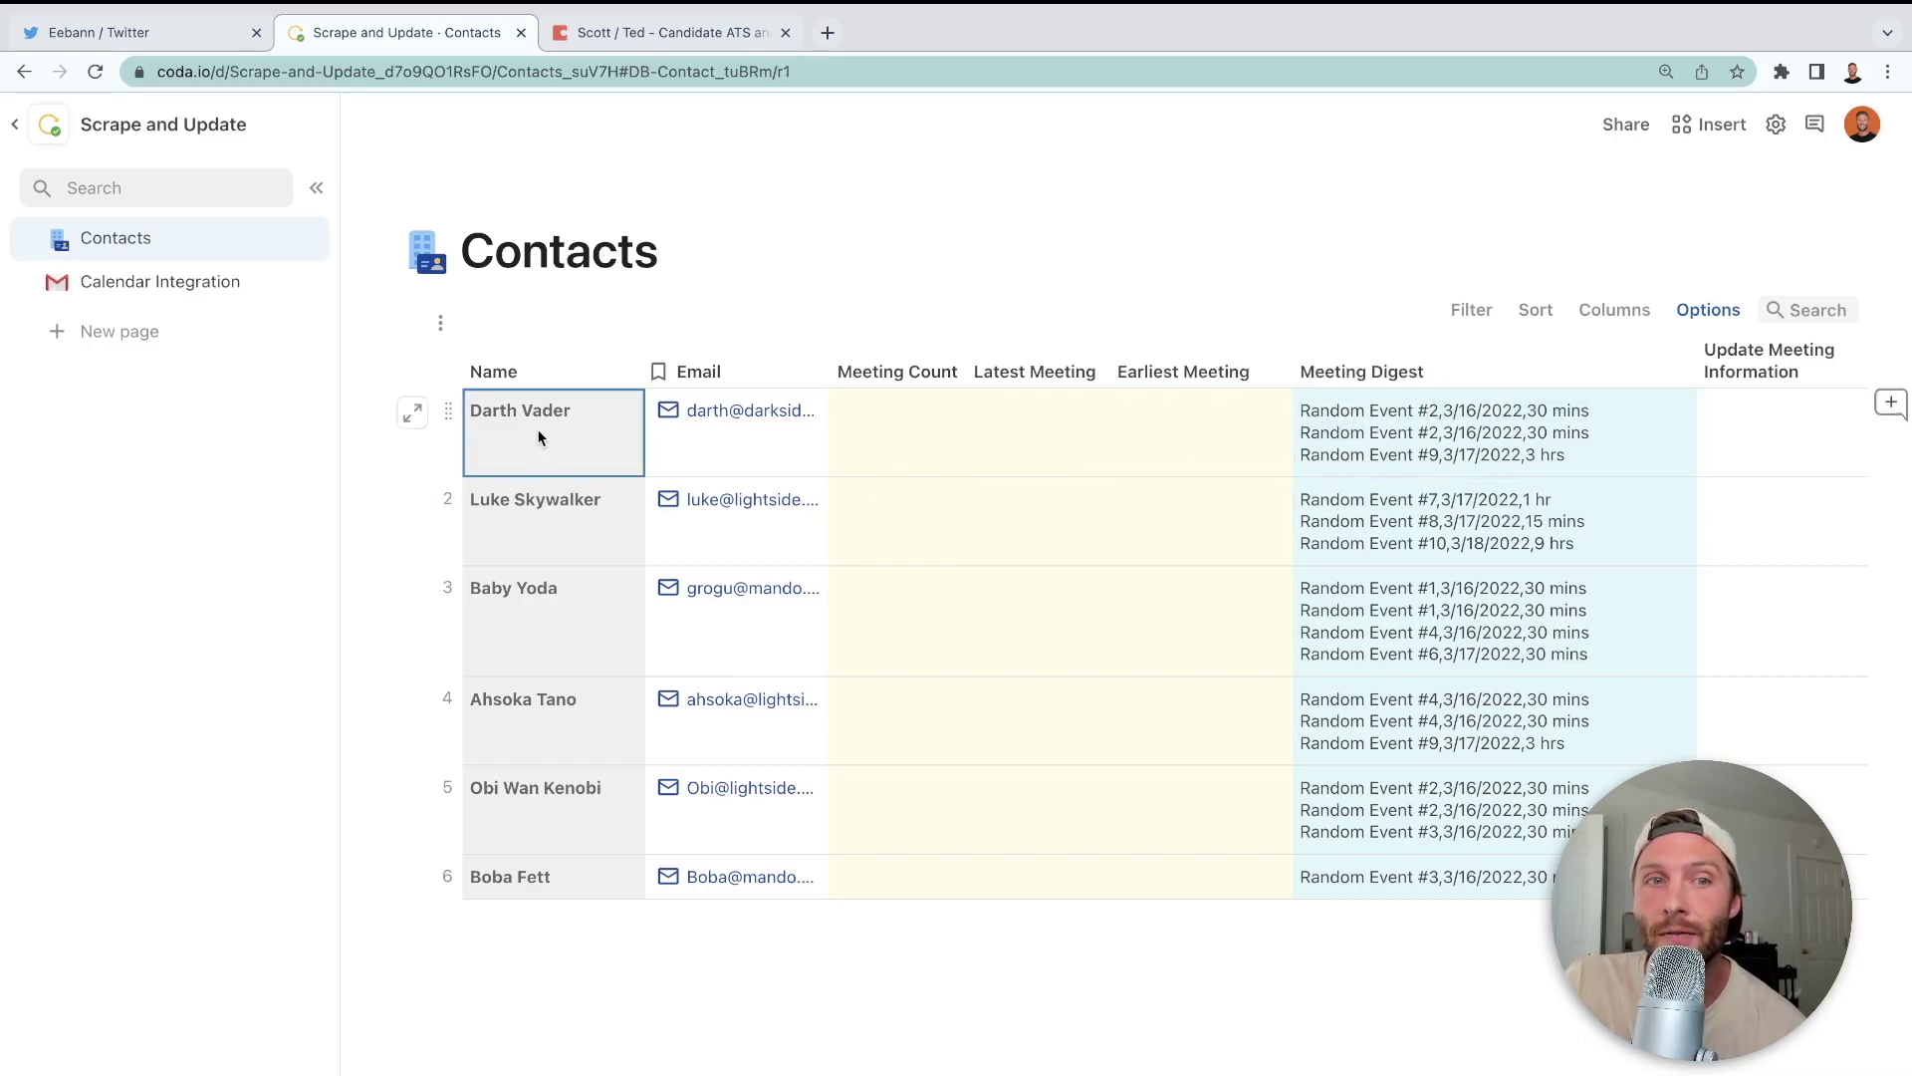
pyautogui.click(1408, 430)
pyautogui.click(1411, 428)
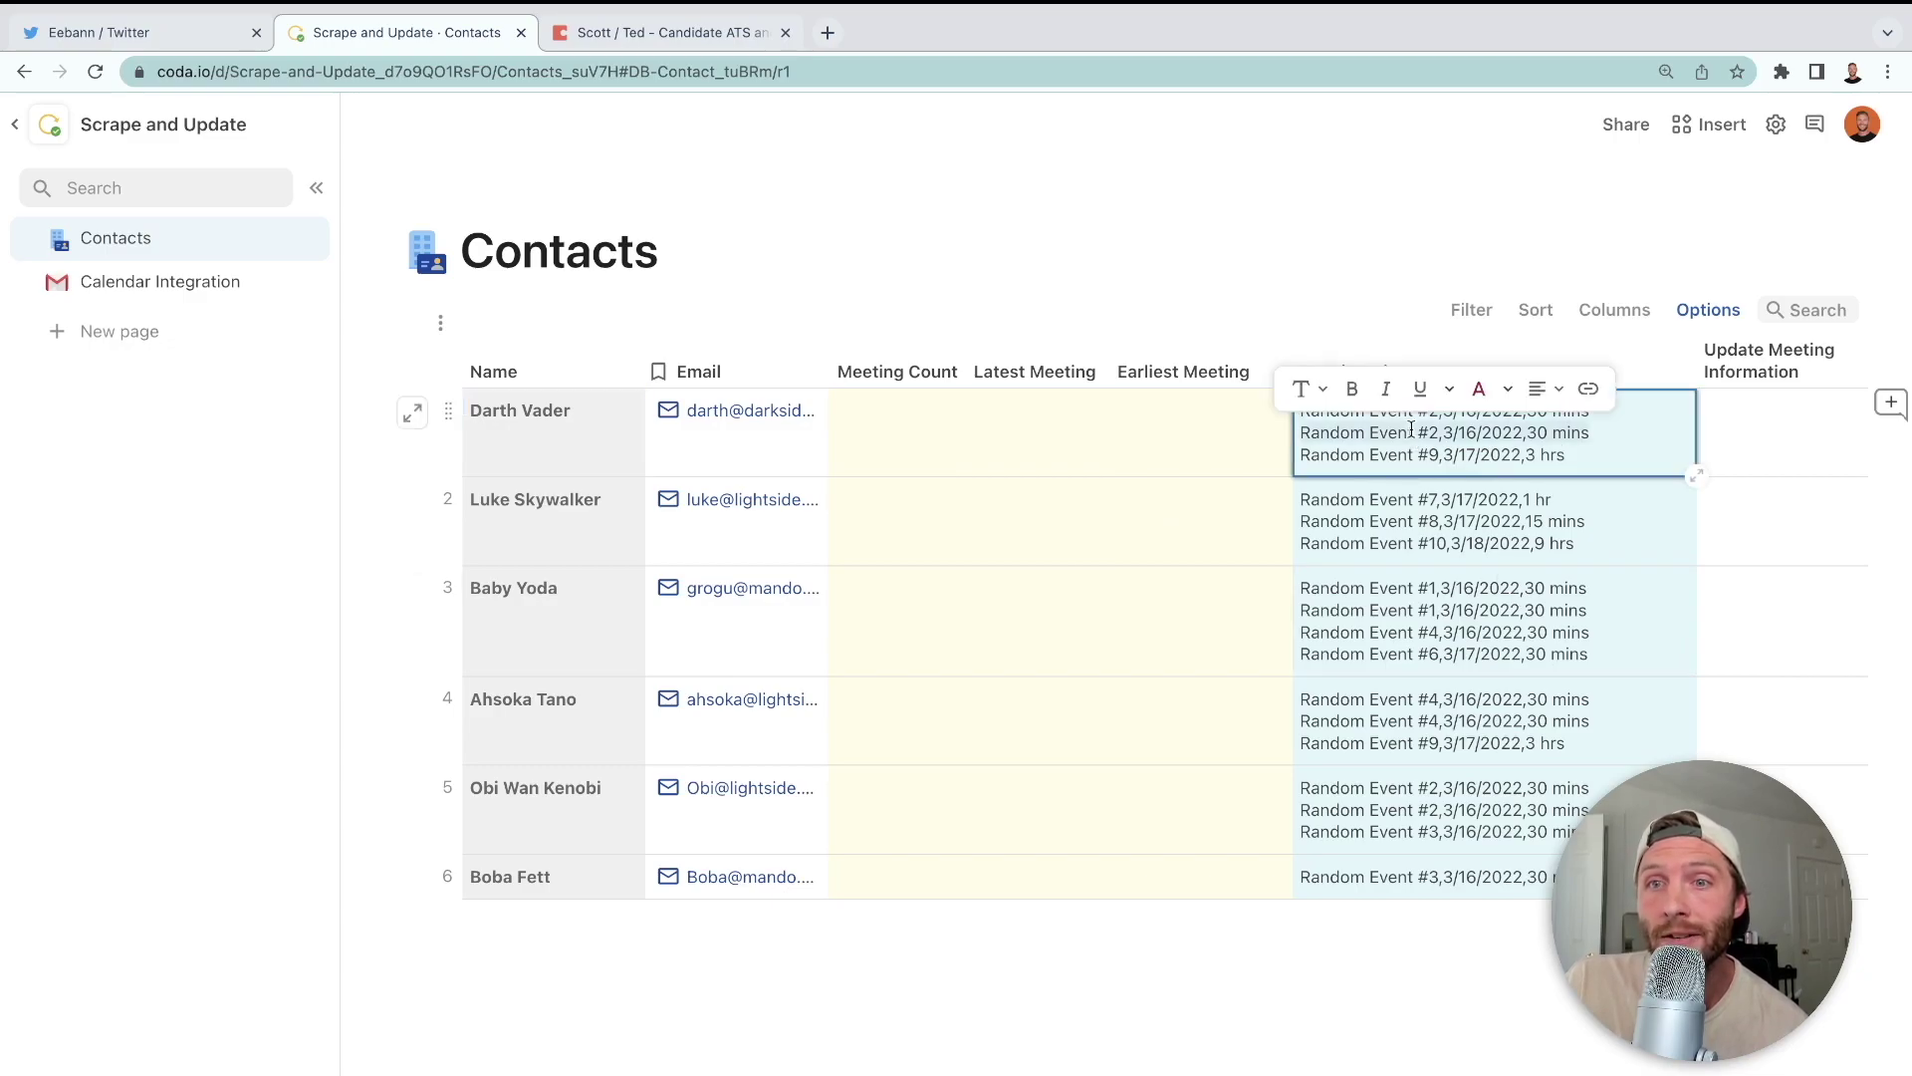
pyautogui.click(1395, 491)
pyautogui.click(1565, 411)
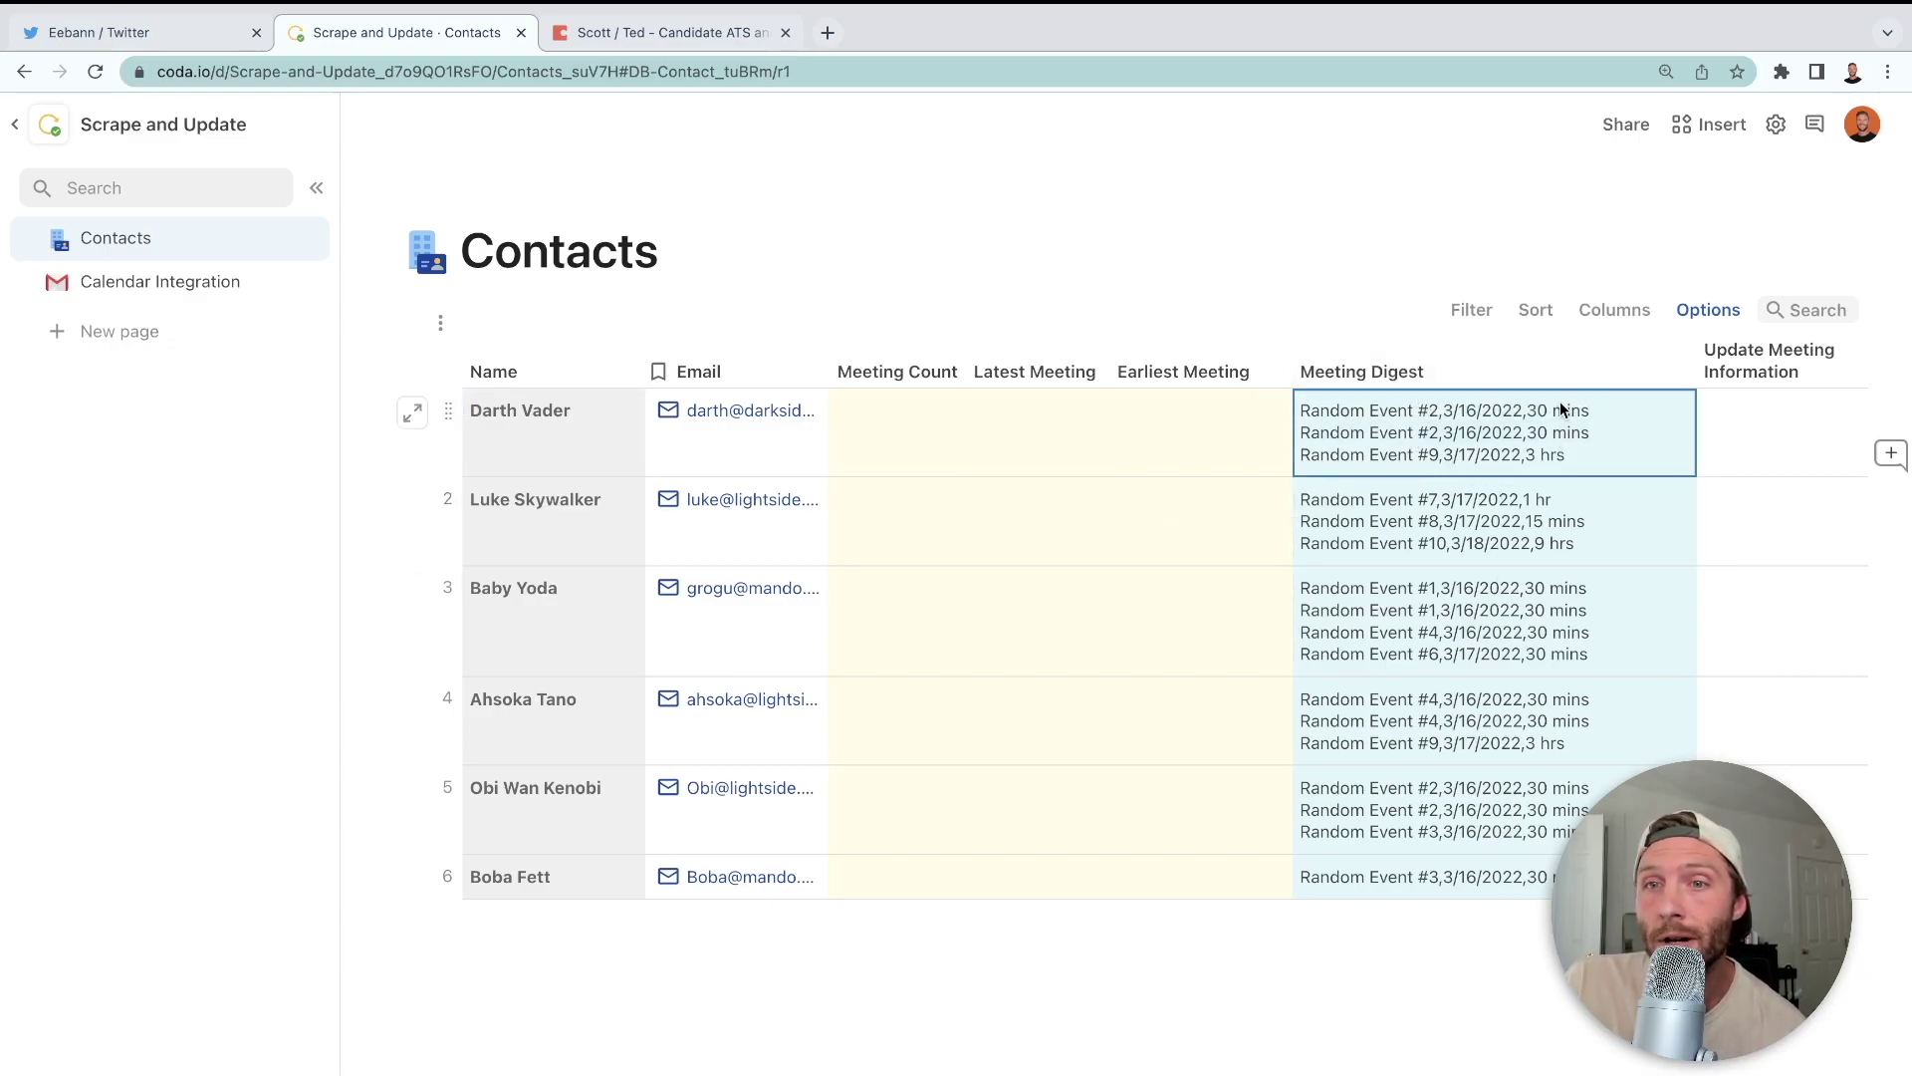
pyautogui.press('Return')
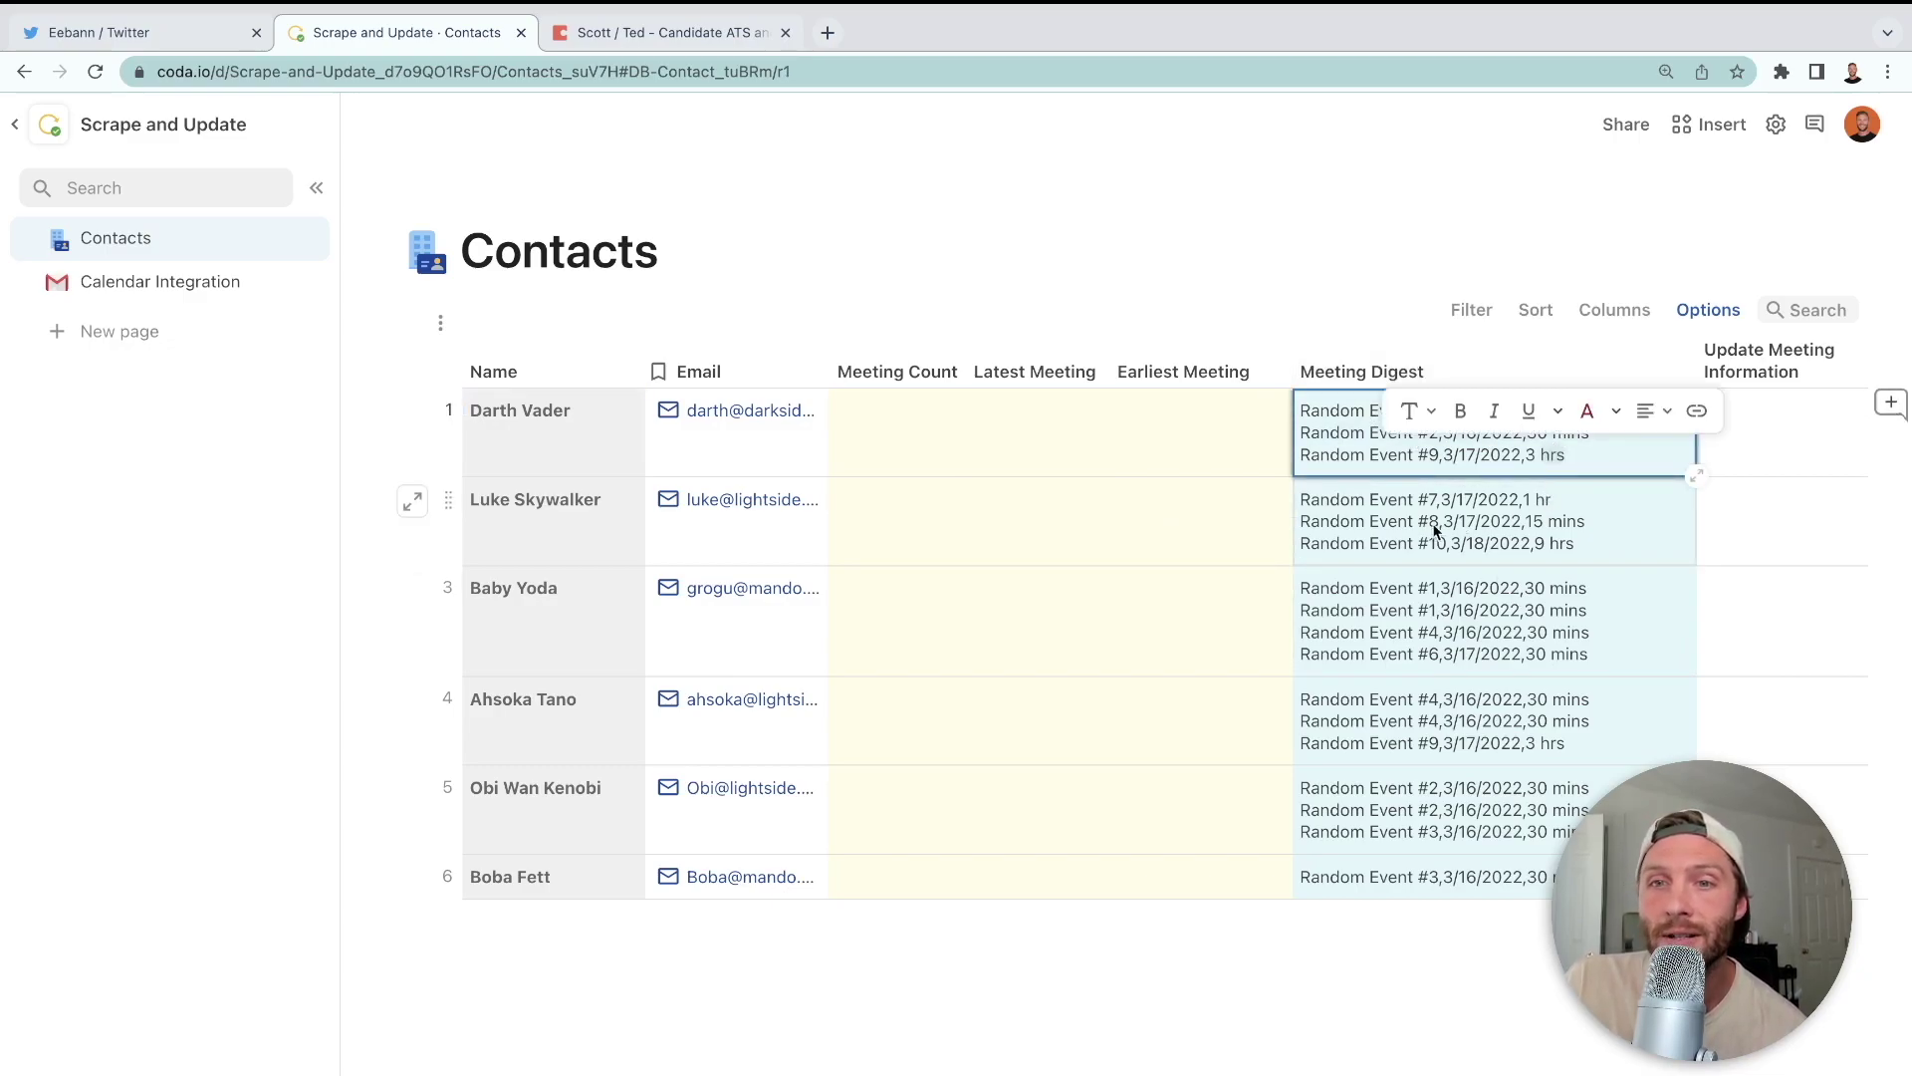
pyautogui.click(1396, 533)
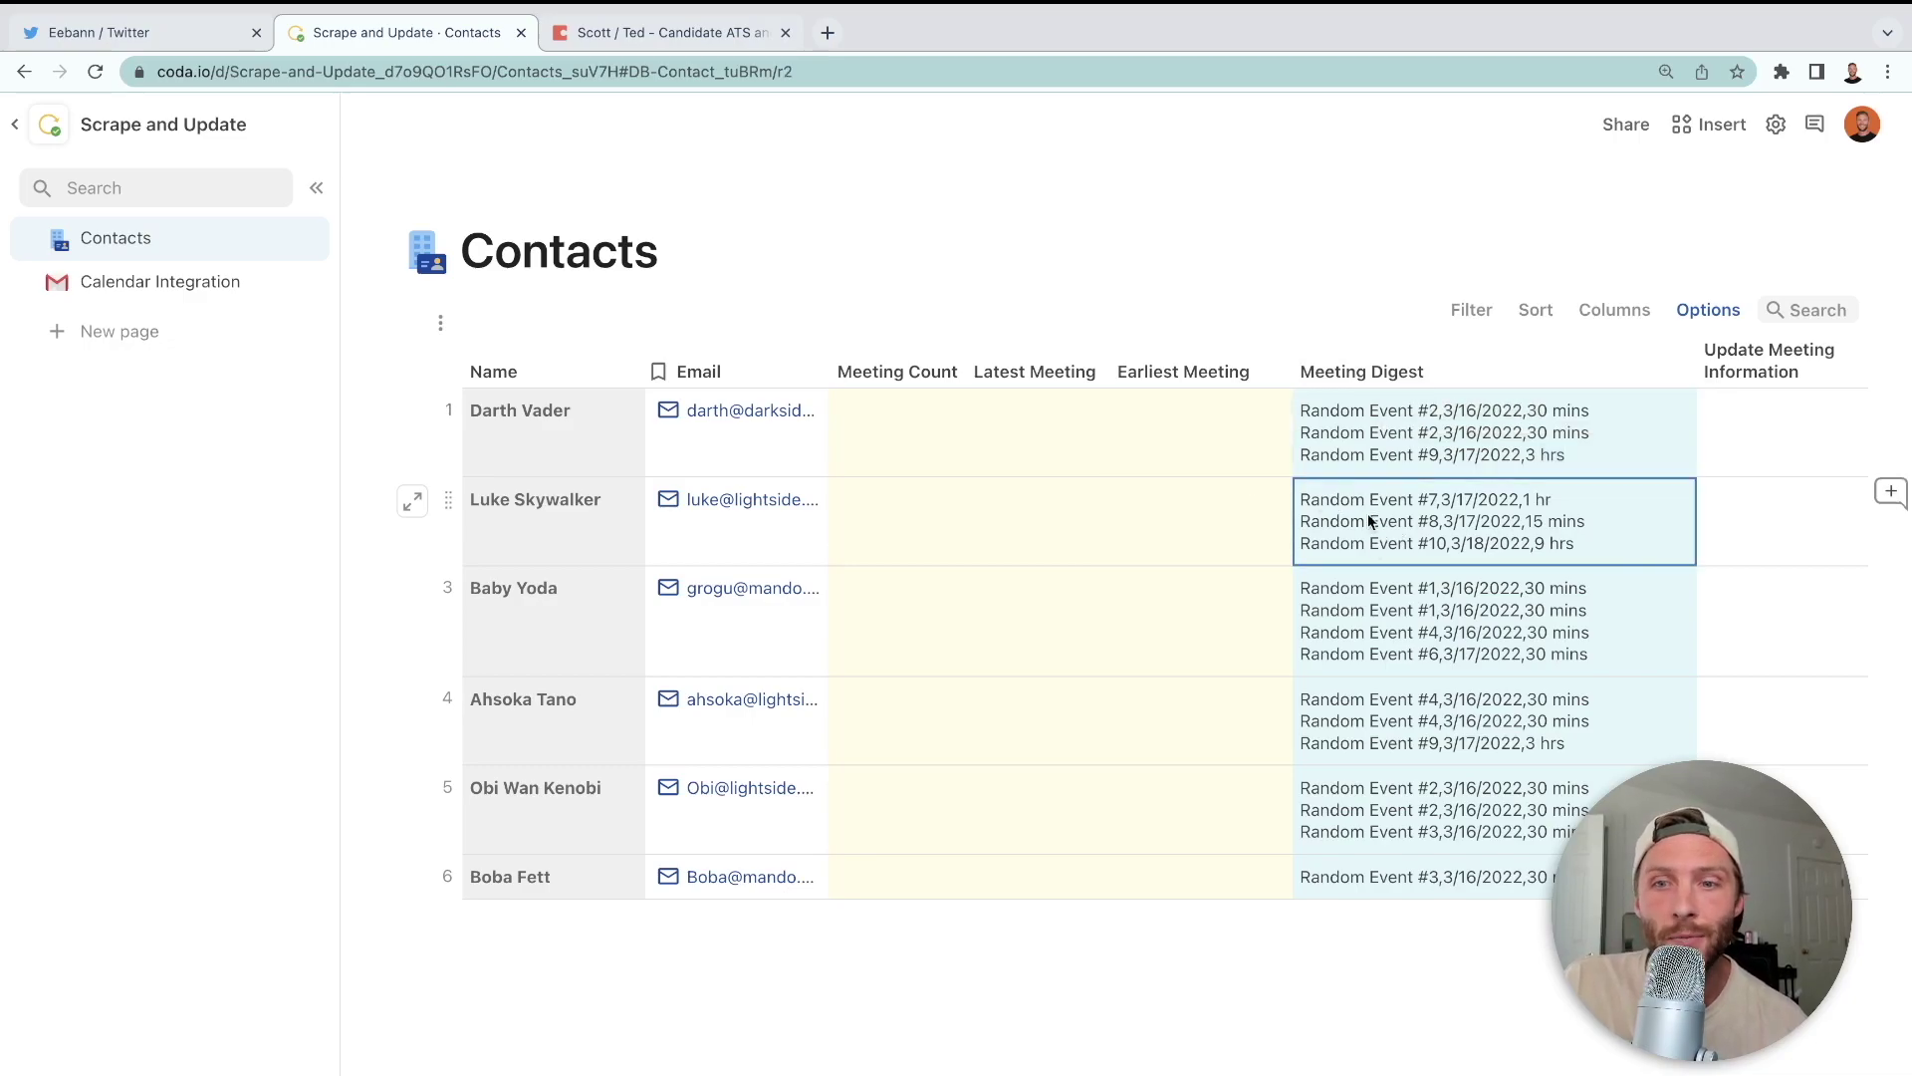
pyautogui.click(1399, 884)
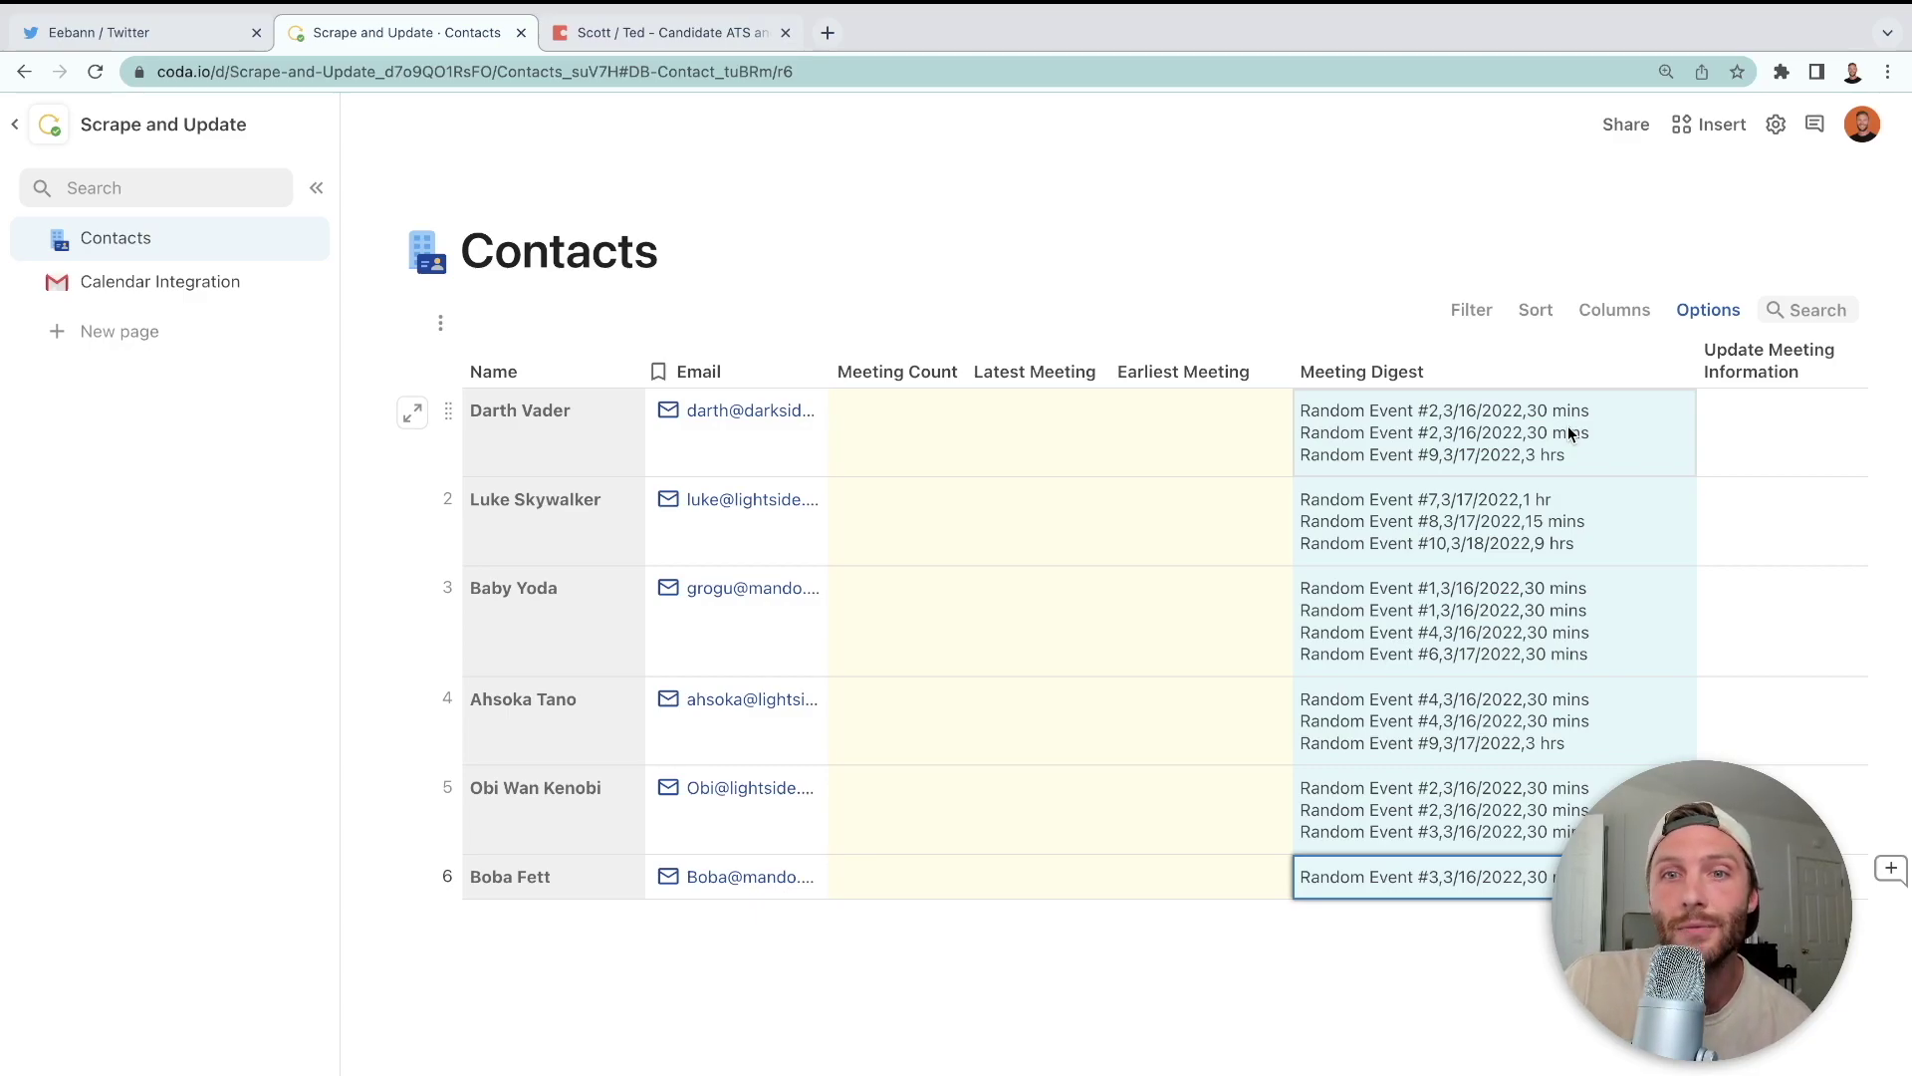
pyautogui.click(1247, 451)
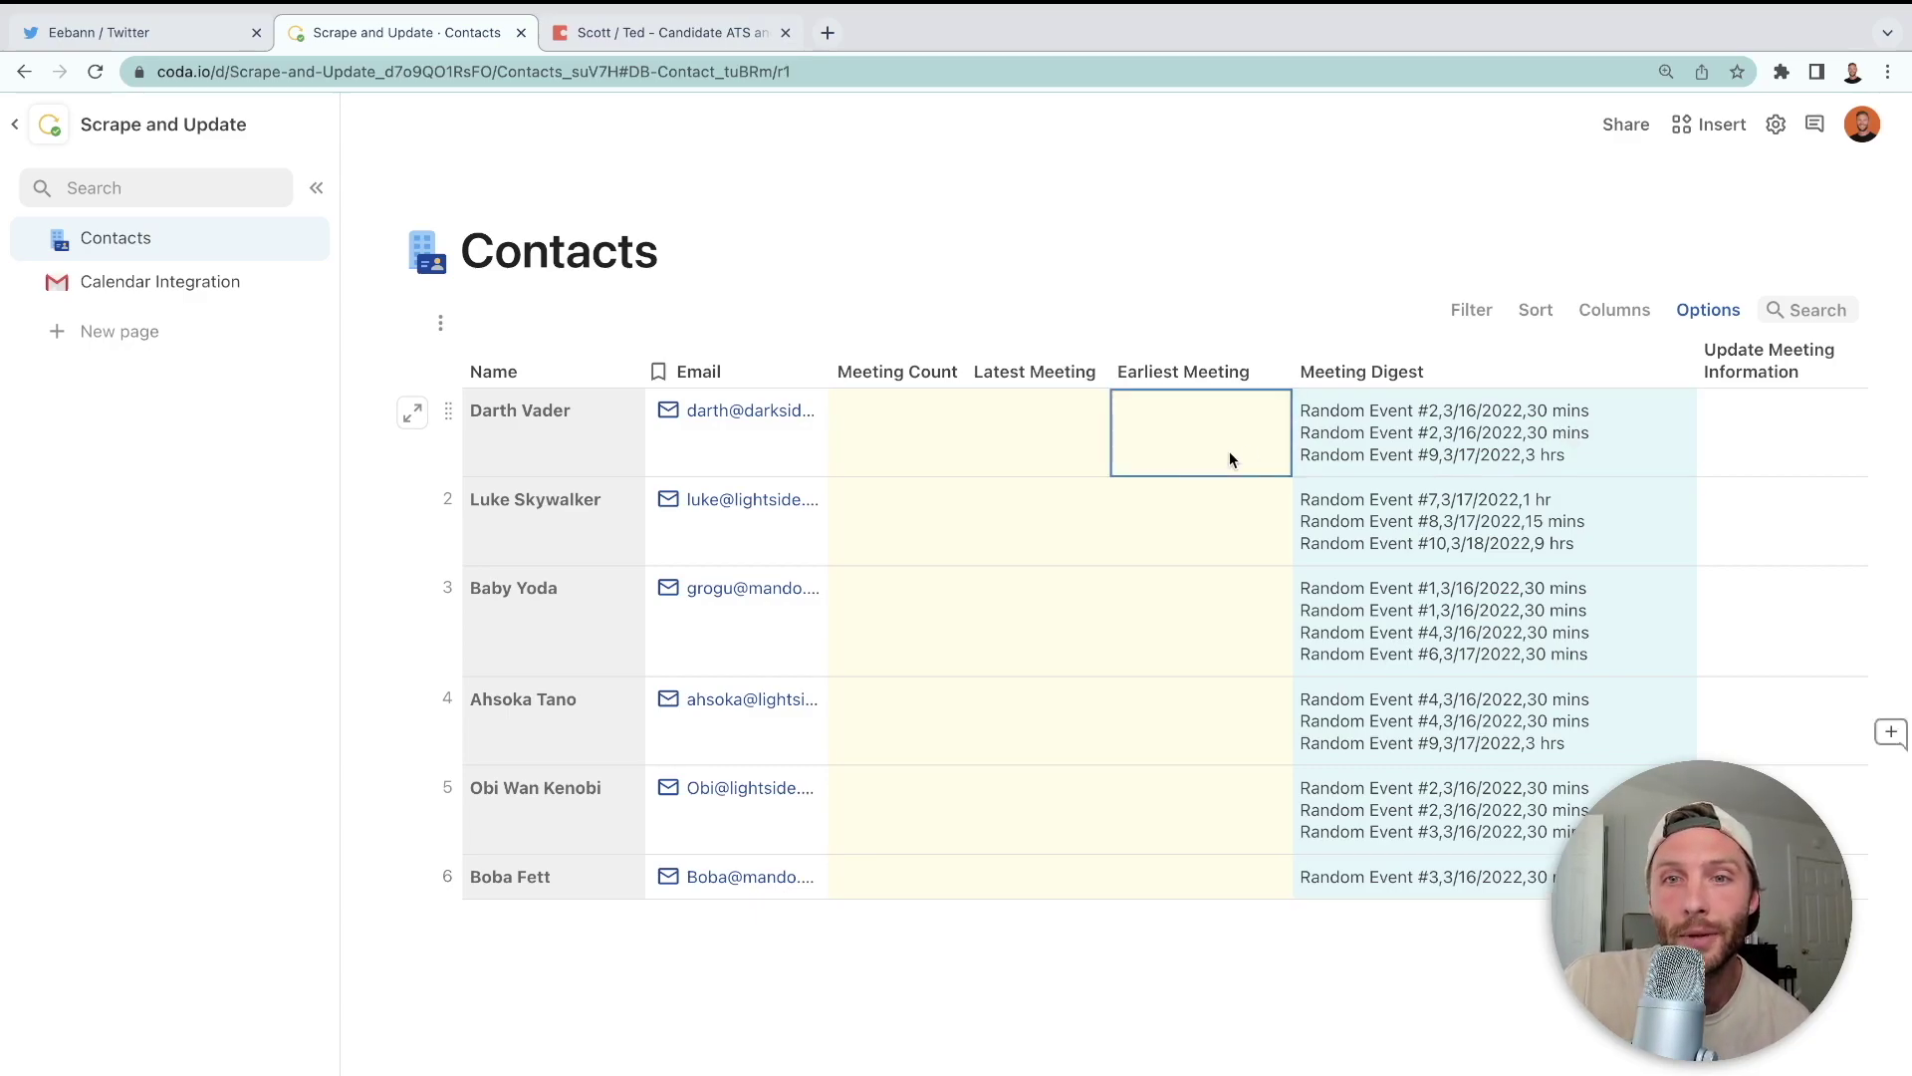
pyautogui.click(217, 295)
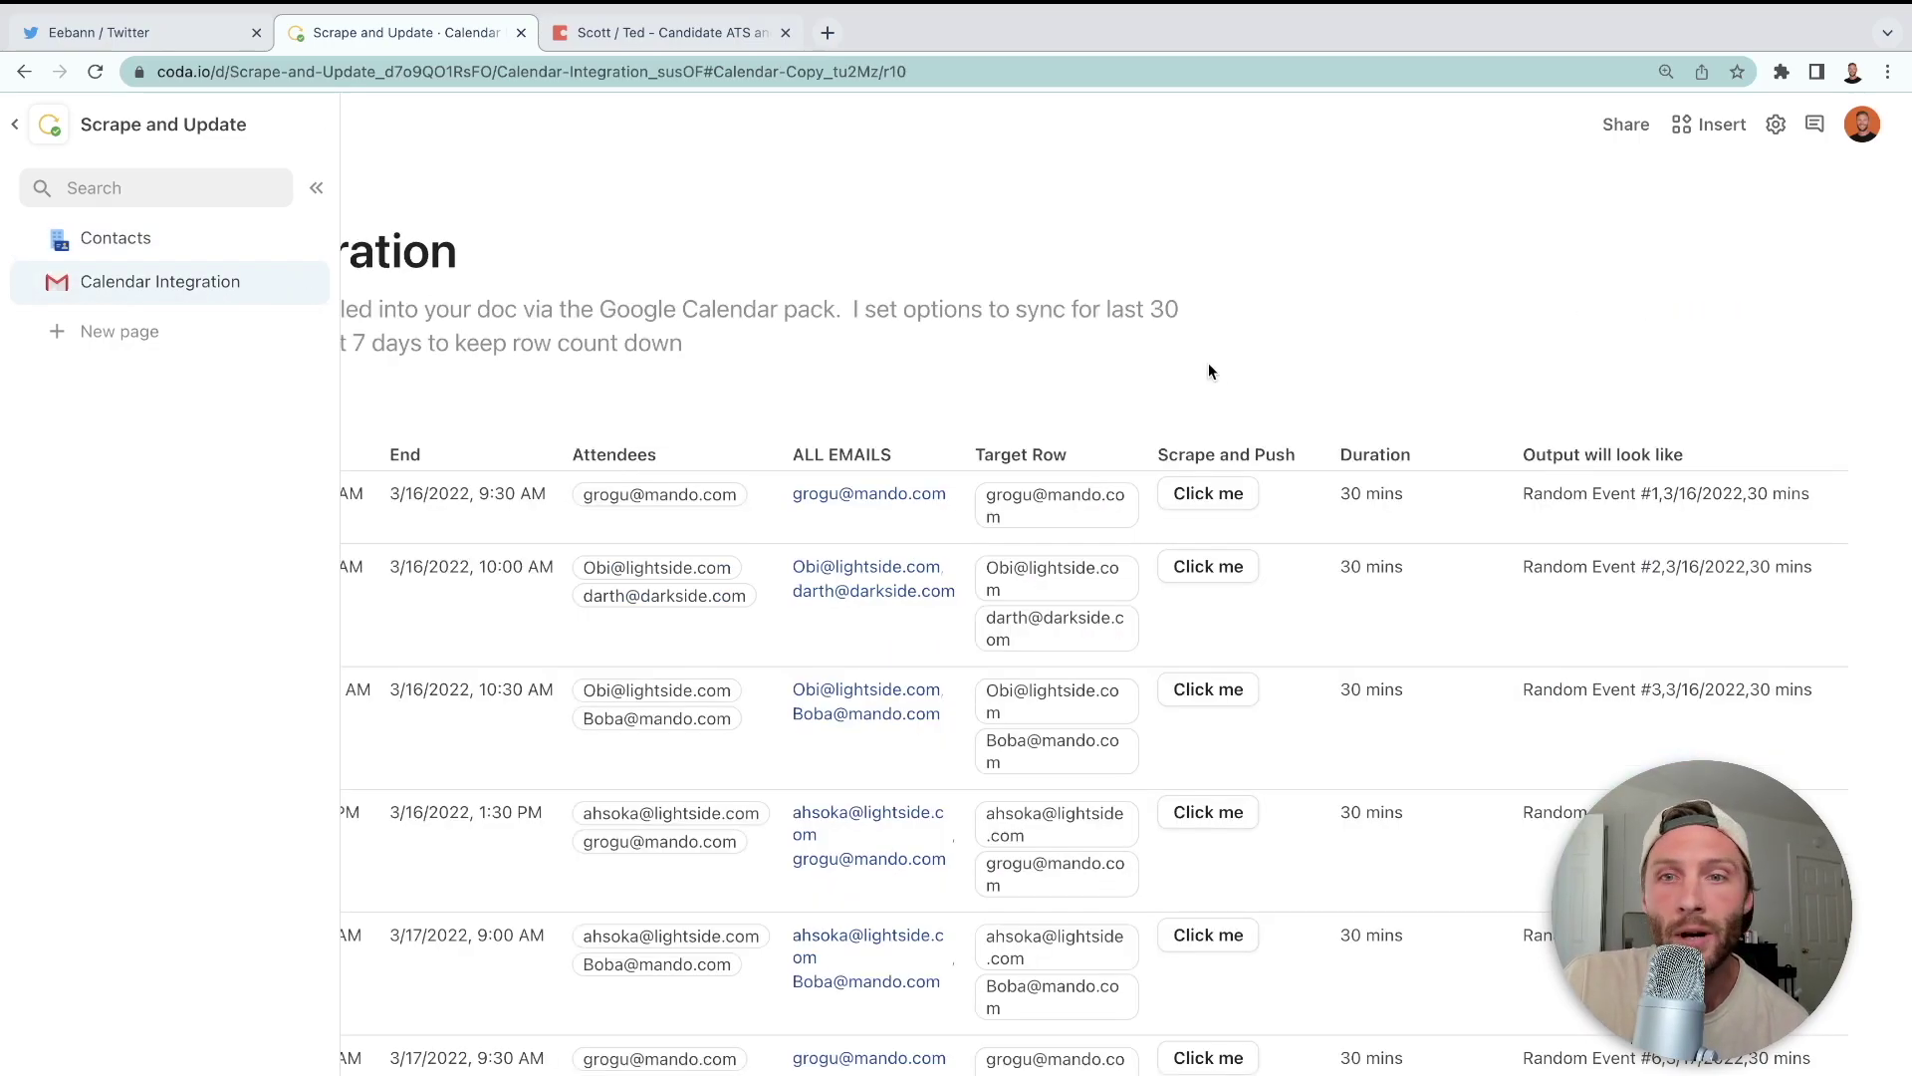
pyautogui.click(127, 231)
pyautogui.click(1346, 411)
pyautogui.click(1347, 411)
# - Highlight the first event line in Darth Vader's digest, then return to Calendar Integration
pyautogui.tripleClick(1301, 411)
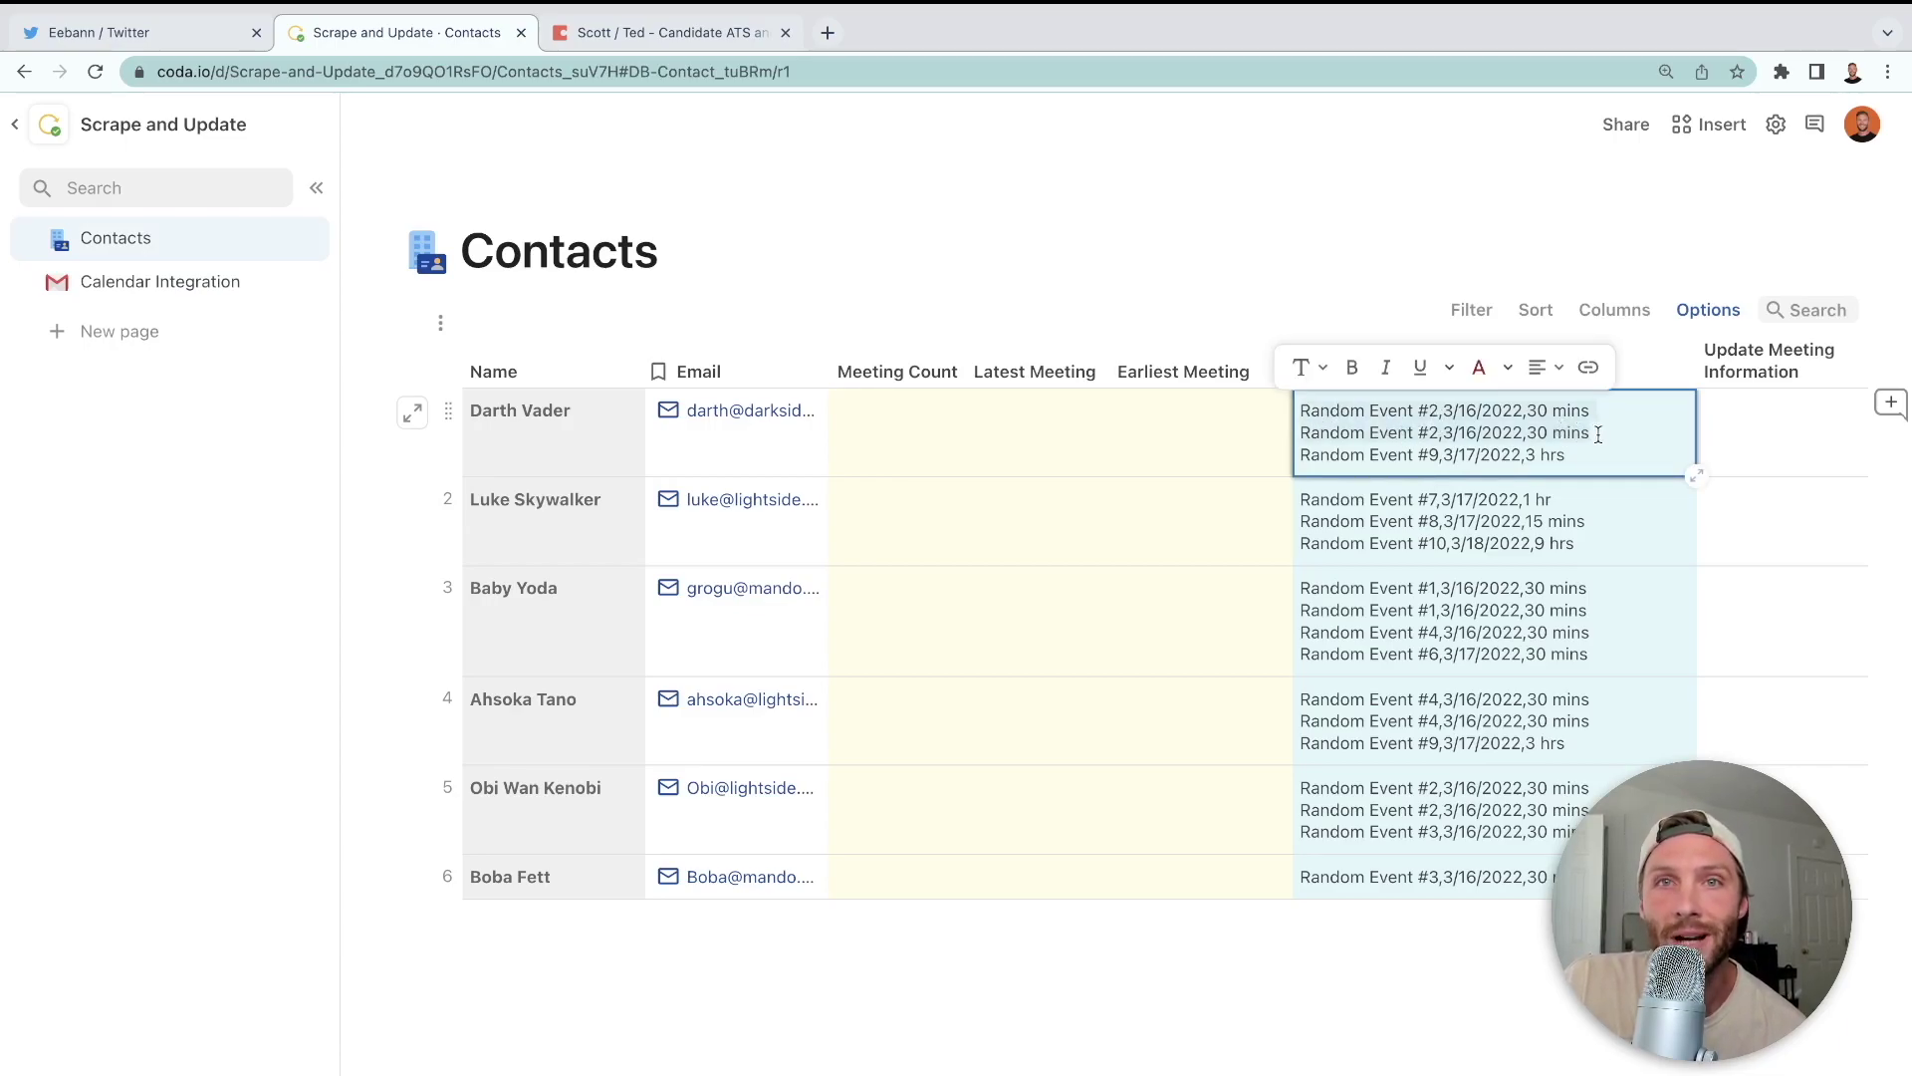
pyautogui.click(192, 303)
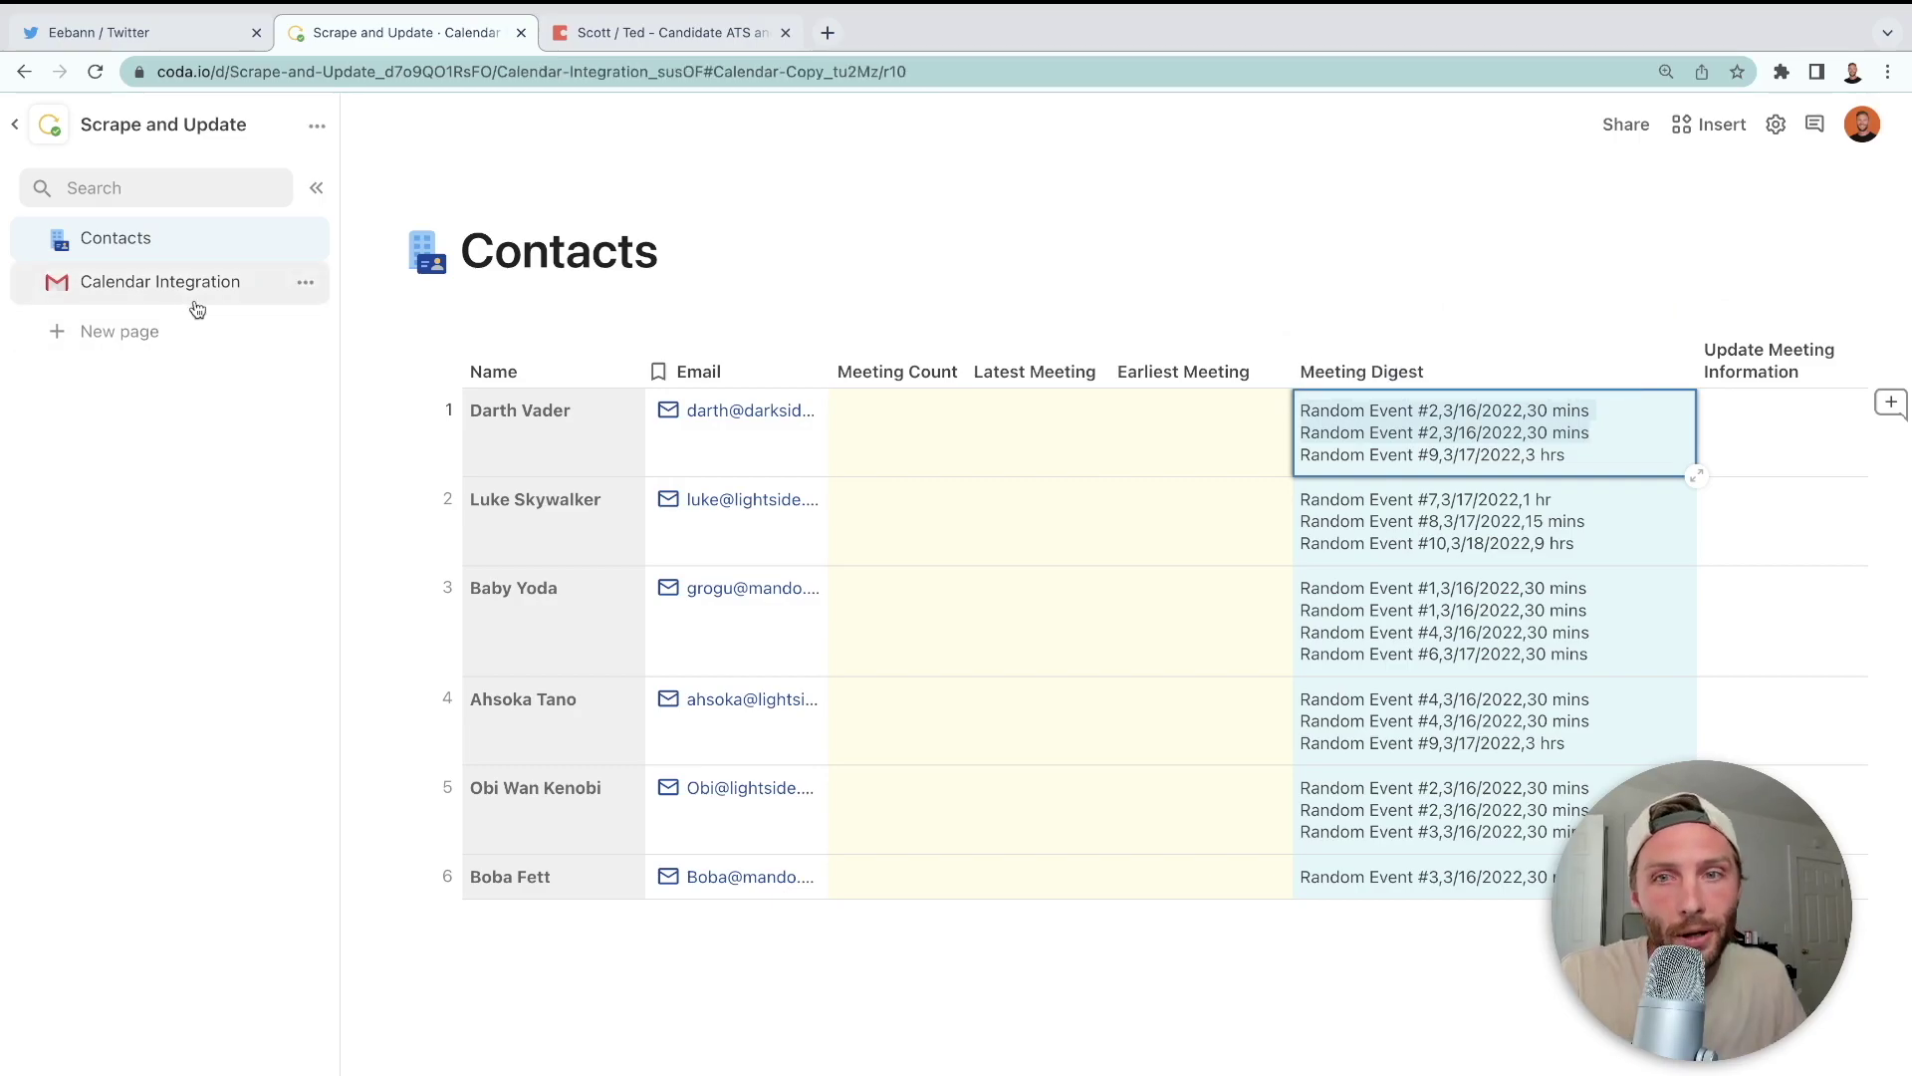
pyautogui.click(1380, 542)
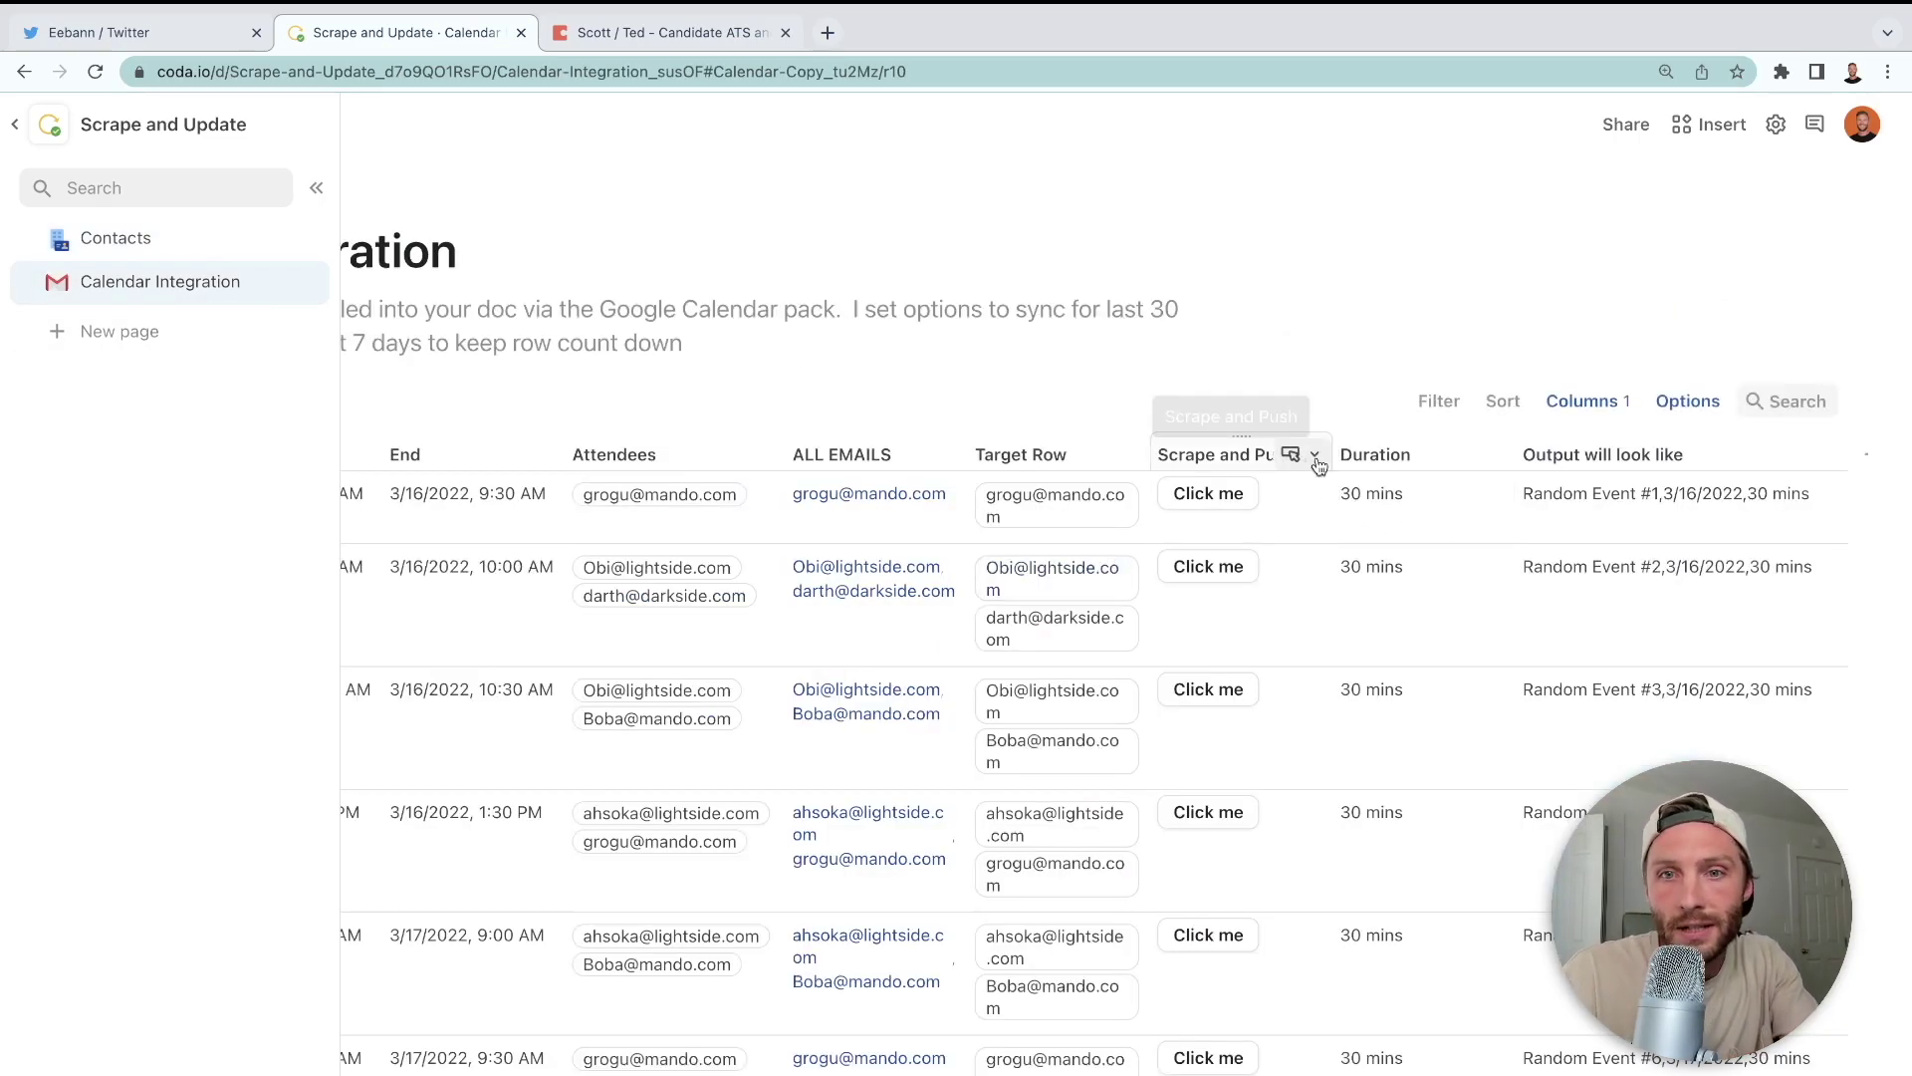
# - Add a column named Already Added and open the Scrape and Push button settings
pyautogui.hscroll(3, 1454, 564)
pyautogui.click(1718, 447)
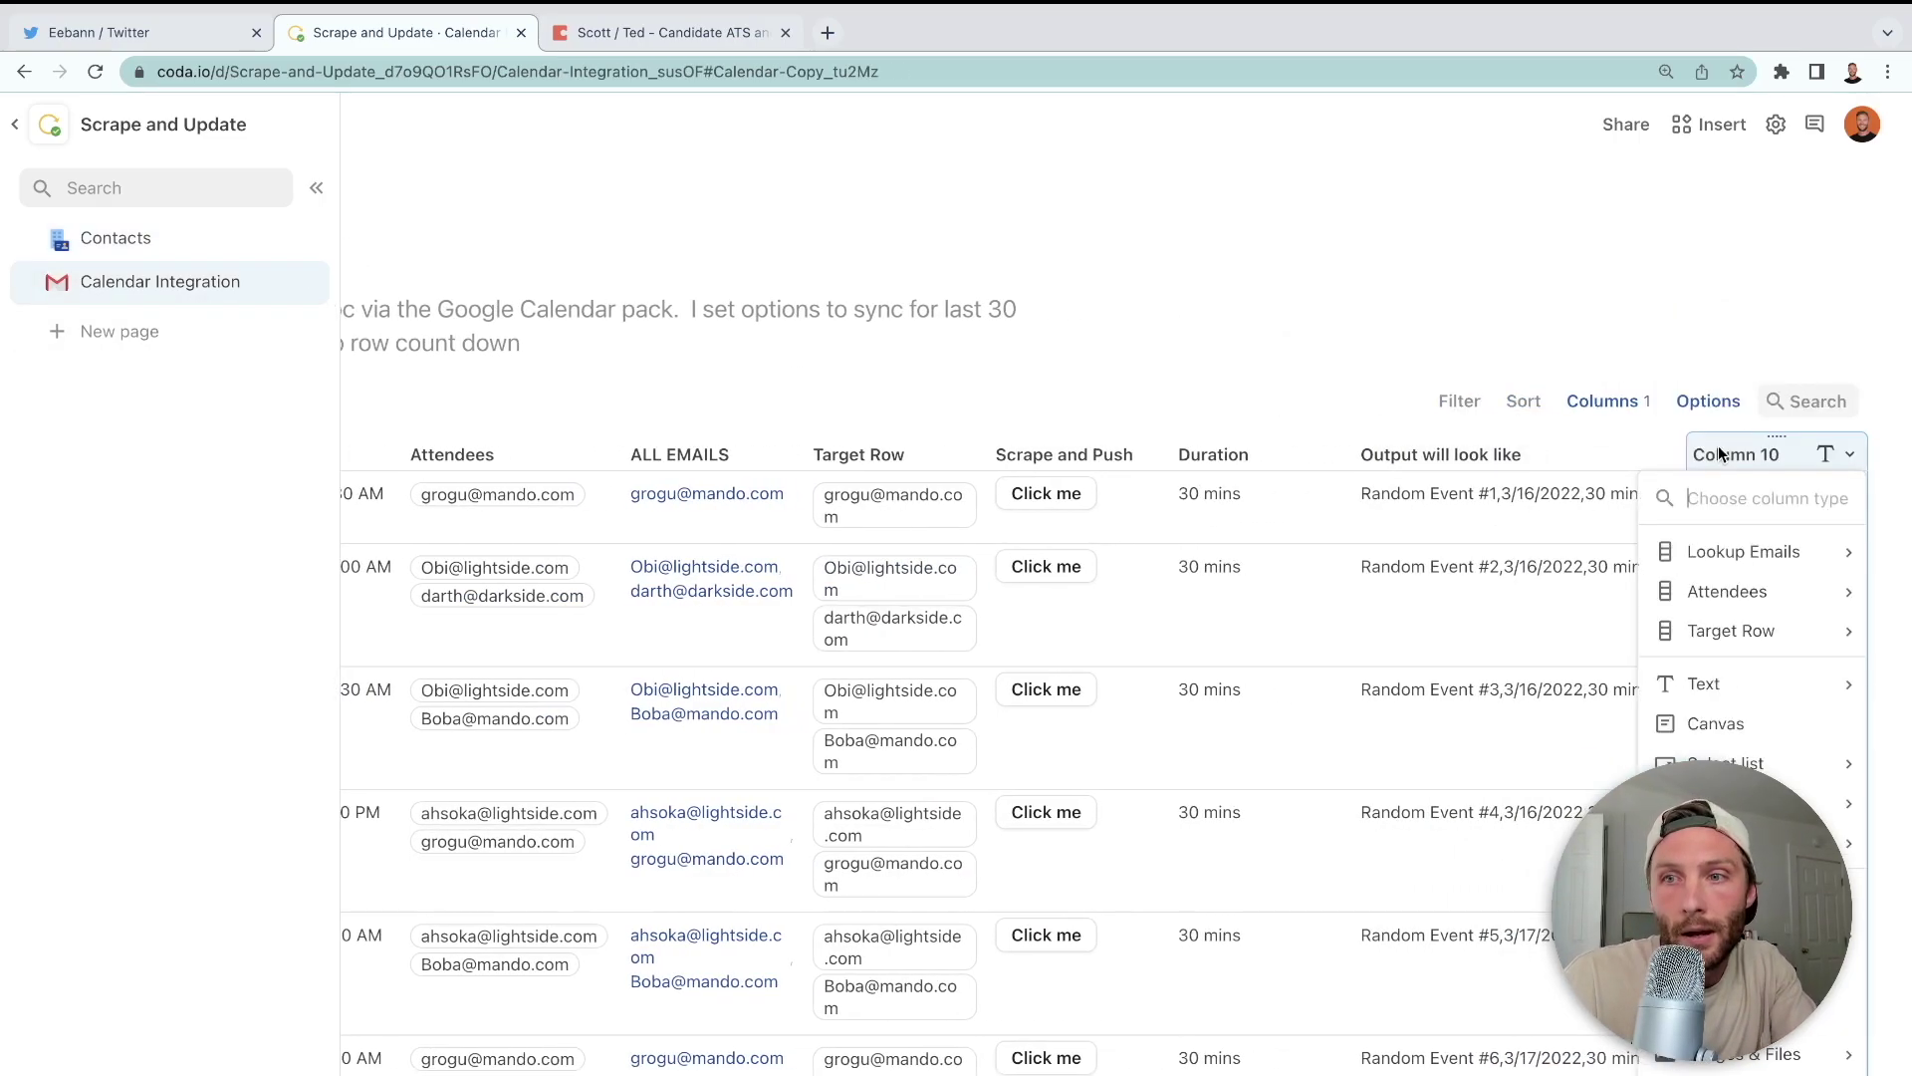
pyautogui.click(1720, 452)
pyautogui.doubleClick(1721, 454)
pyautogui.write('Already Added')
pyautogui.click(1787, 513)
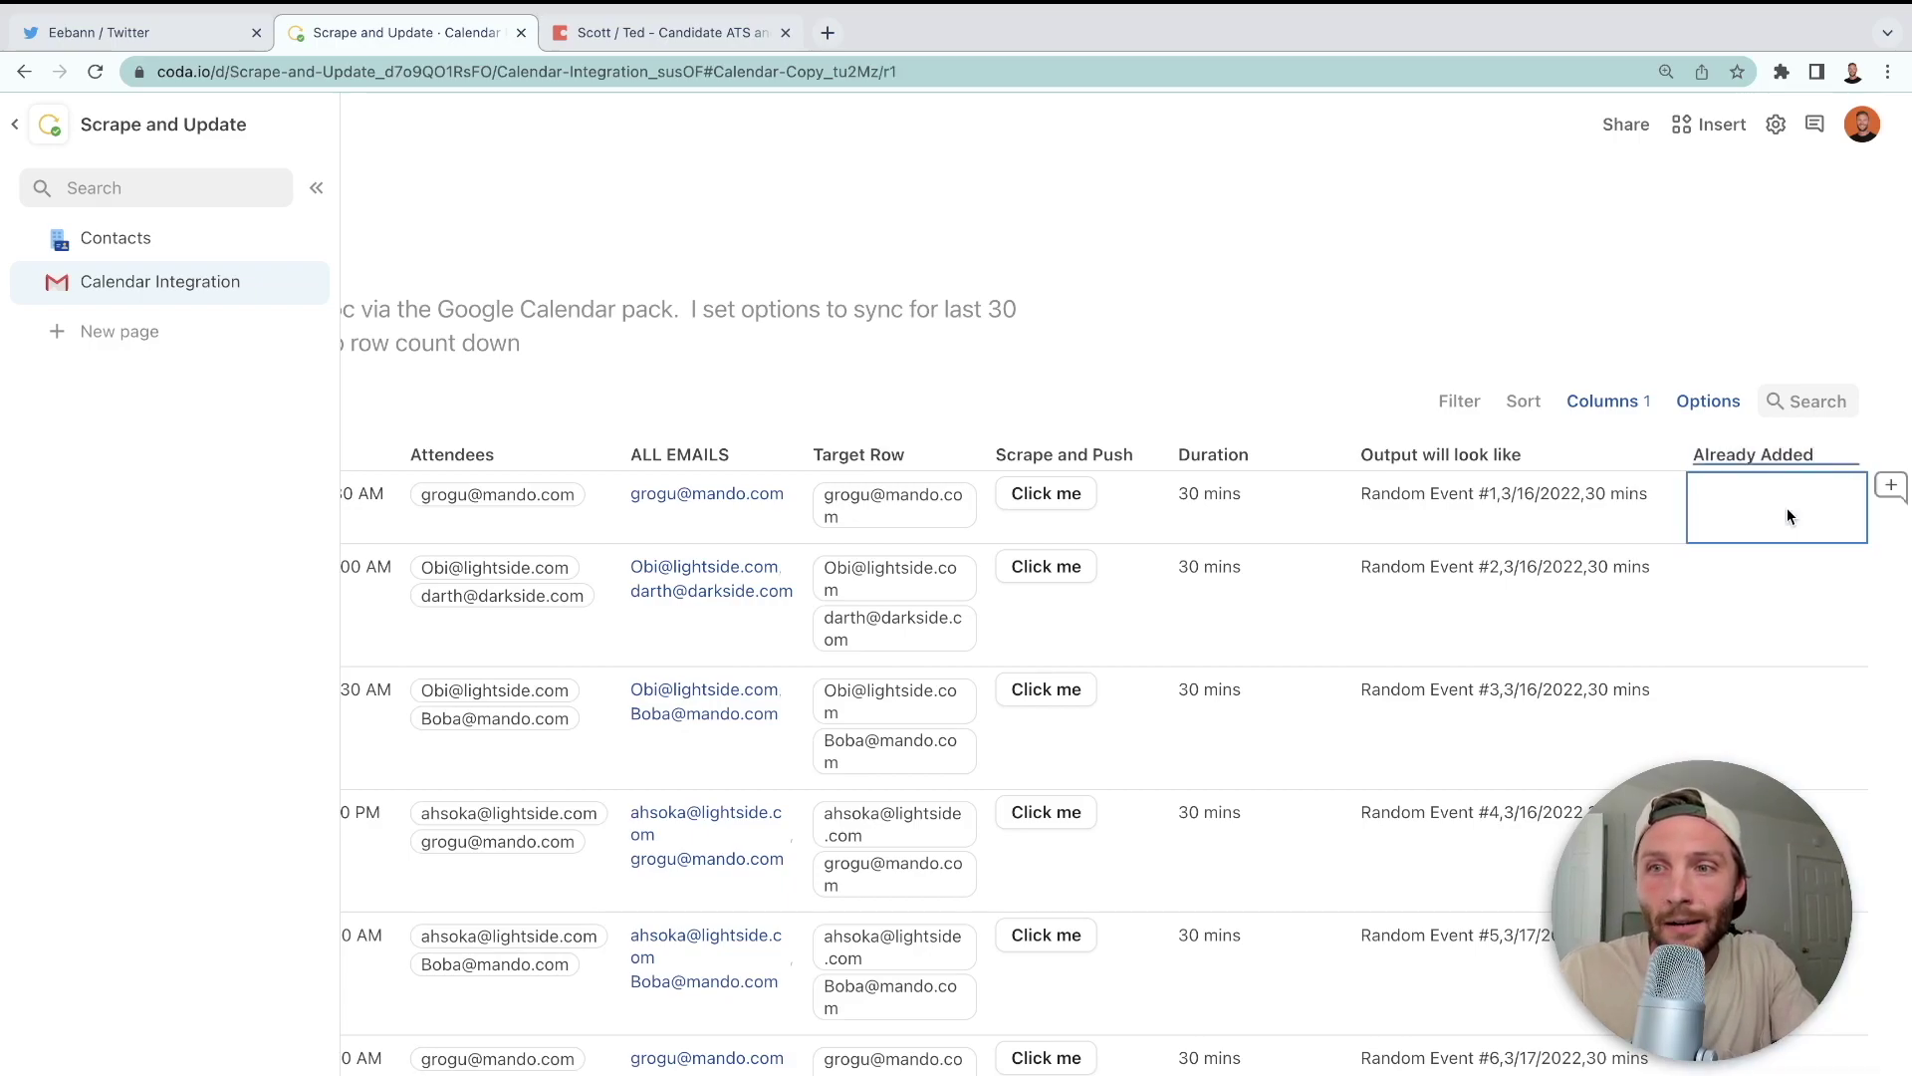
pyautogui.click(1152, 454)
pyautogui.click(1220, 534)
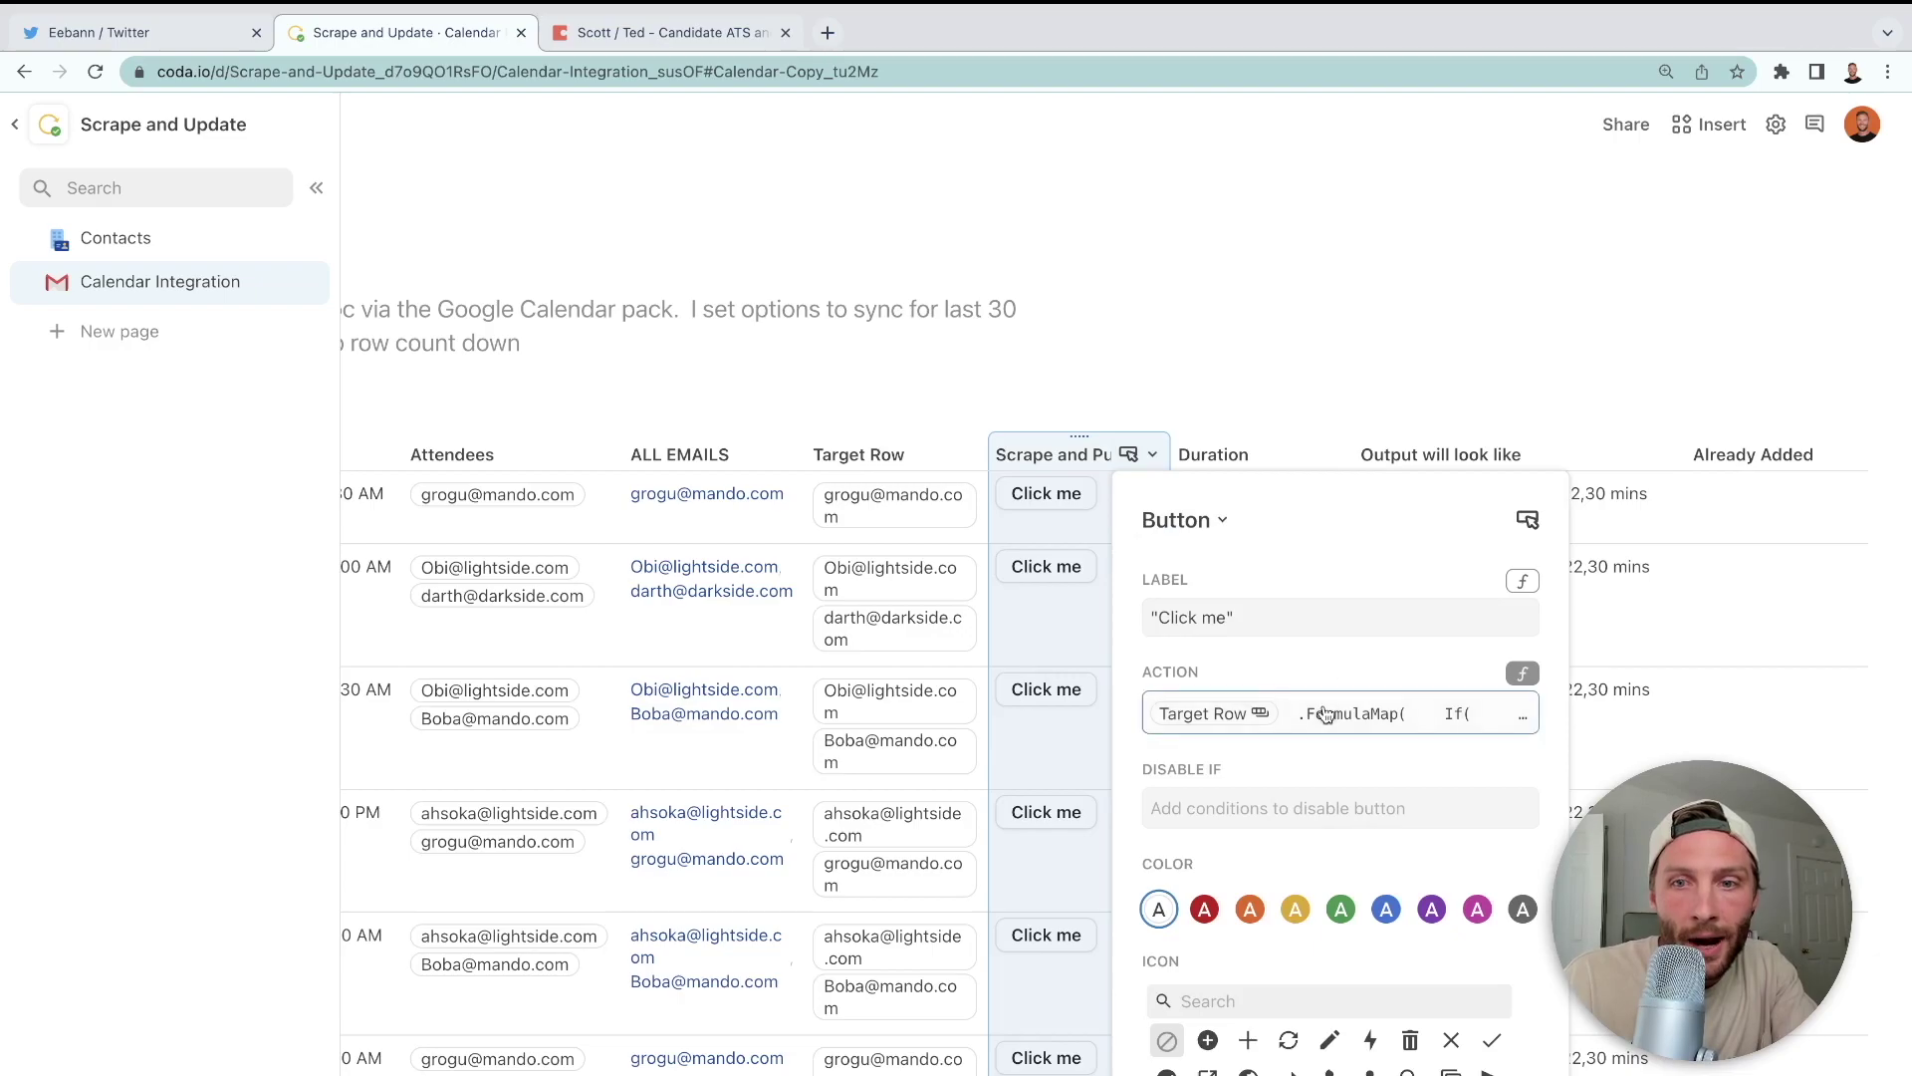
# - Wrap the existing push action formula inside RunActions()
pyautogui.click(1331, 713)
pyautogui.scroll(-1, 1413, 798)
pyautogui.scroll(1, 1416, 801)
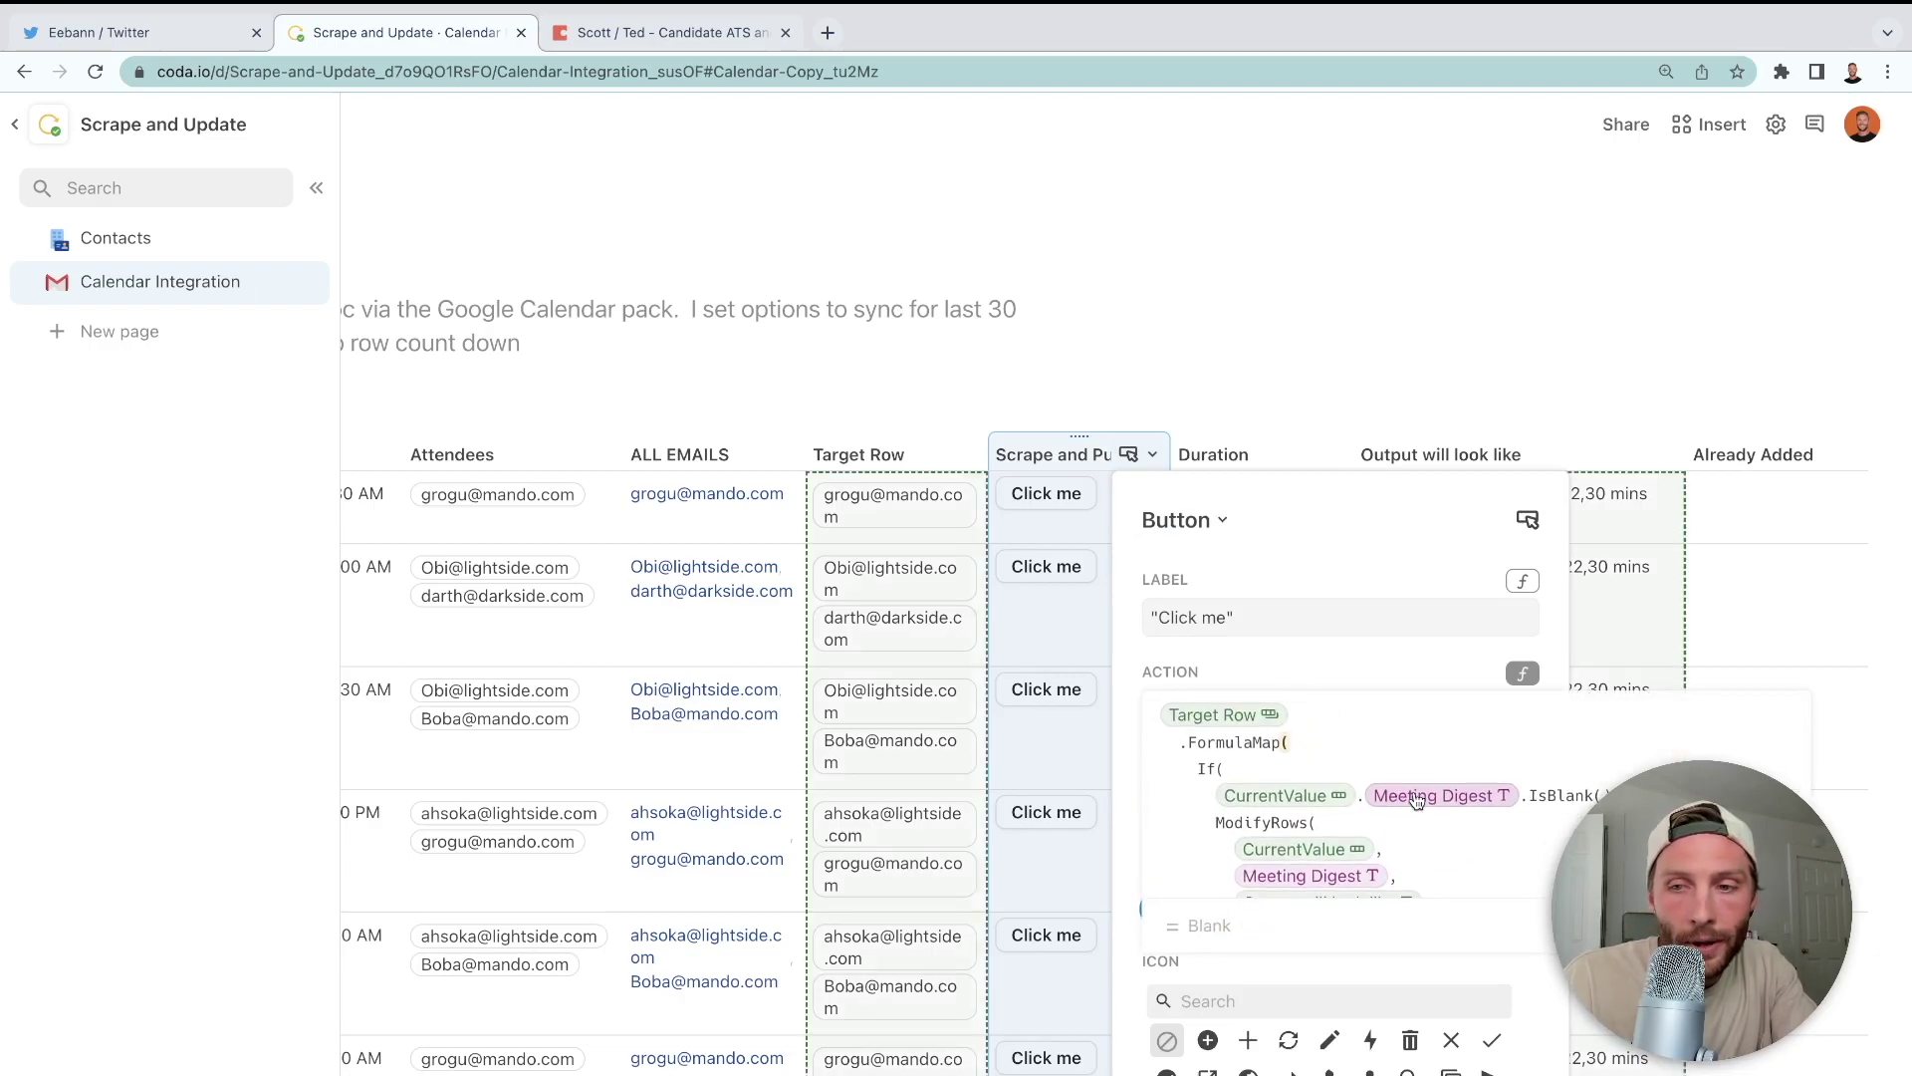
pyautogui.click(1522, 673)
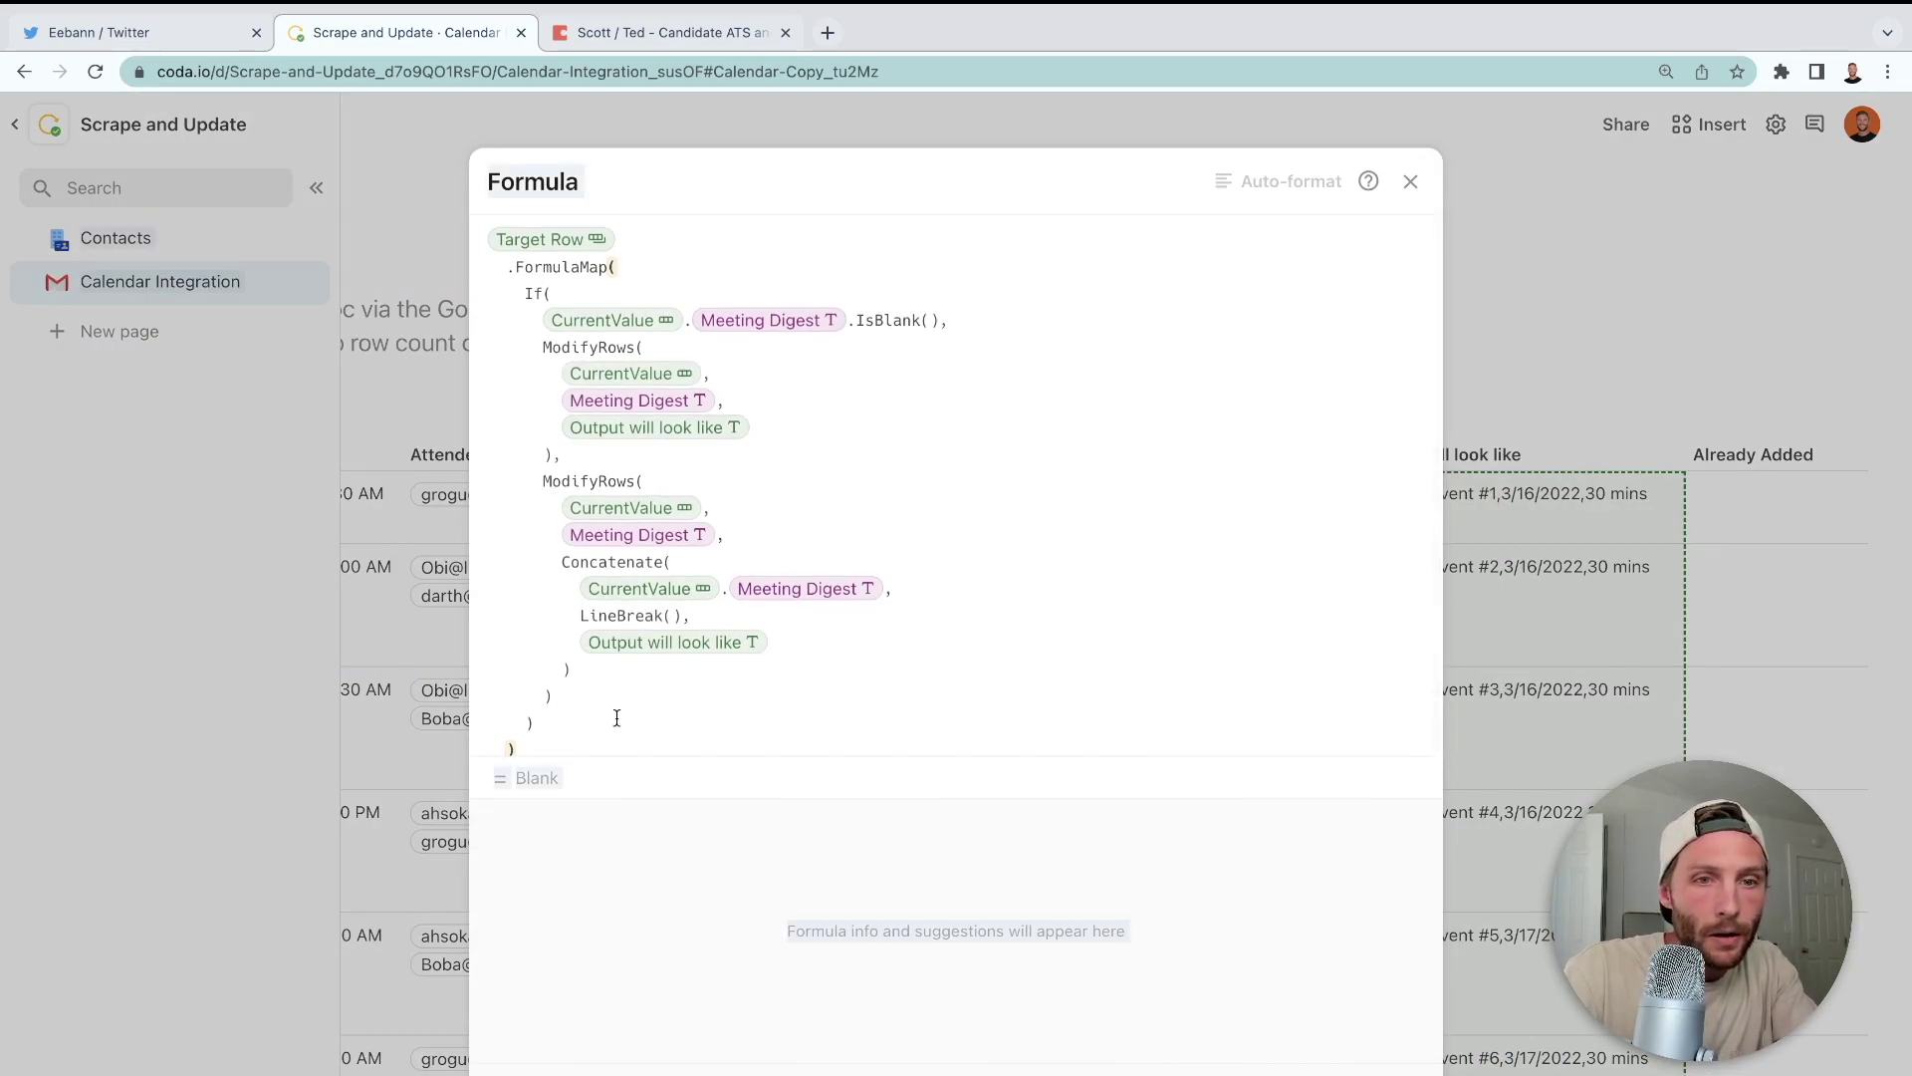
pyautogui.hotkey('ctrl', 'a')
pyautogui.press('super+c')
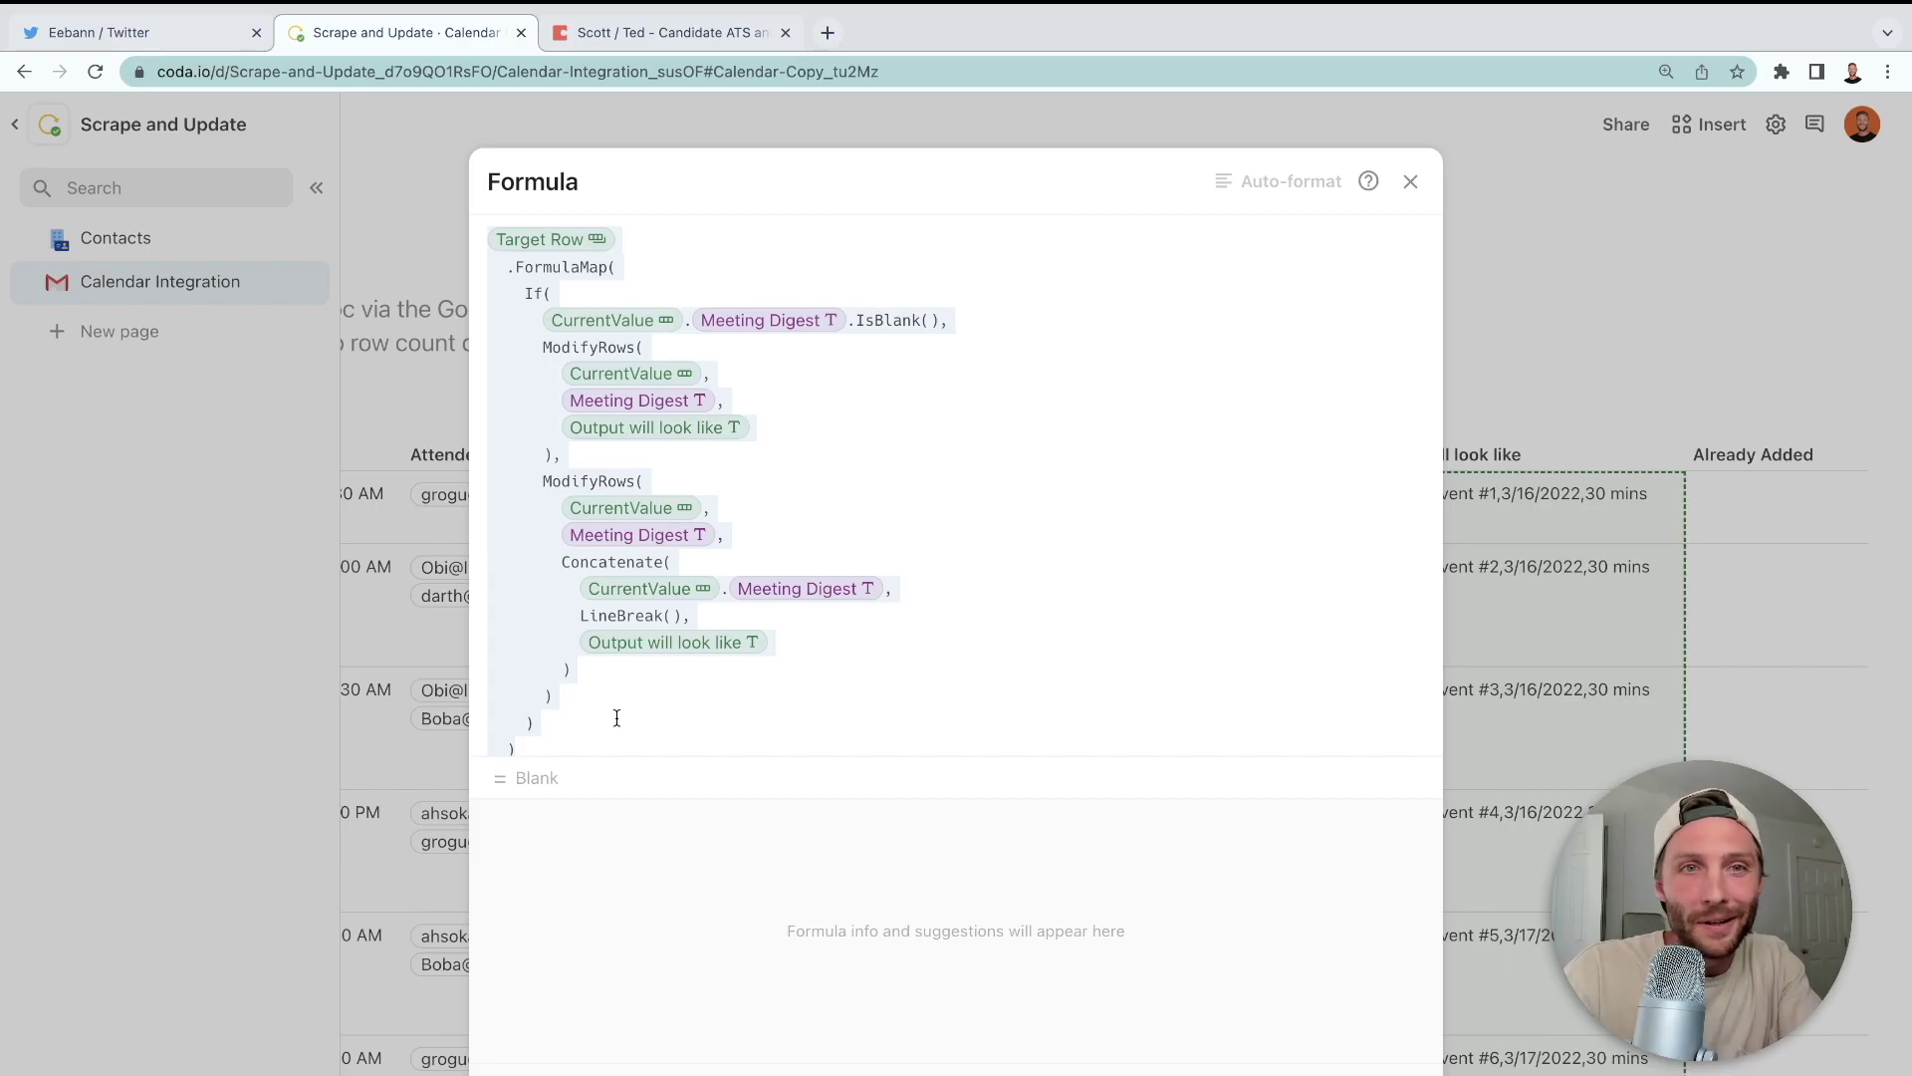
pyautogui.press('BackSpace')
pyautogui.write('RunActions(')
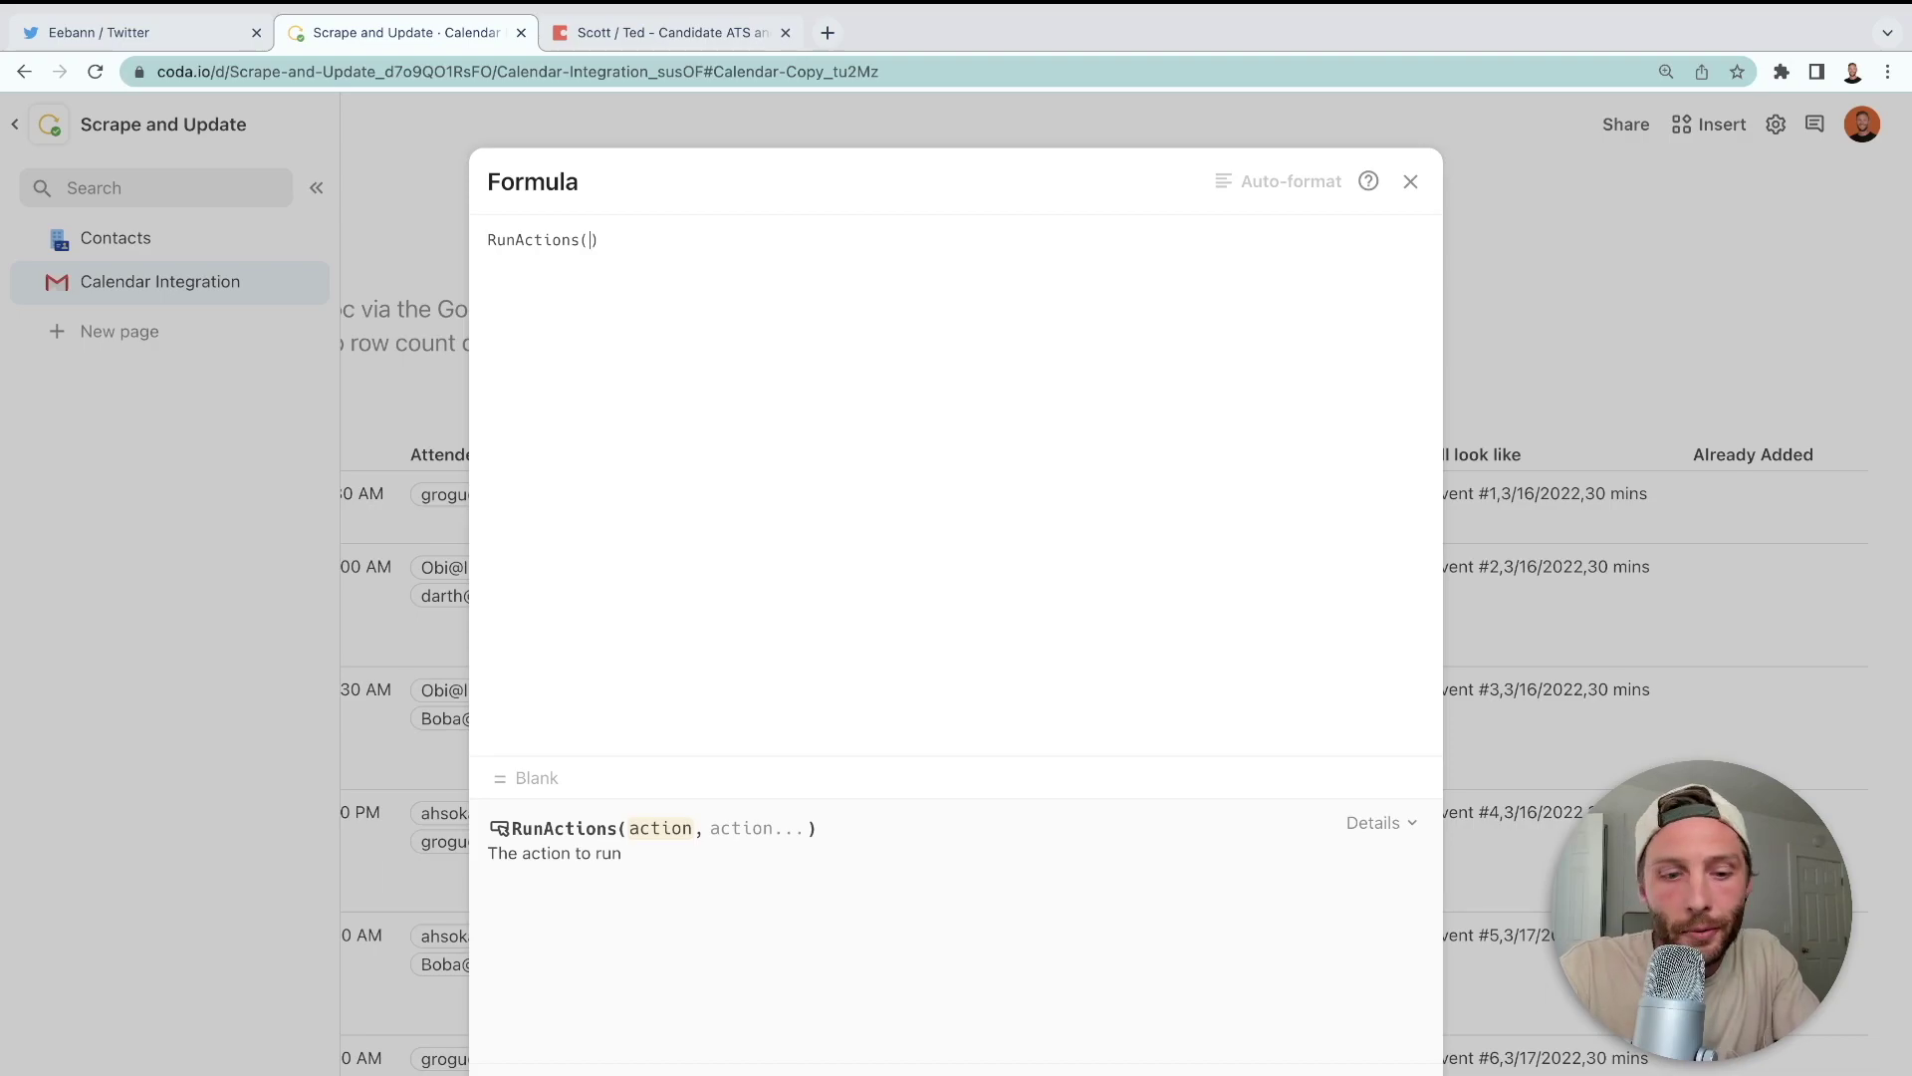
pyautogui.press('super+v')
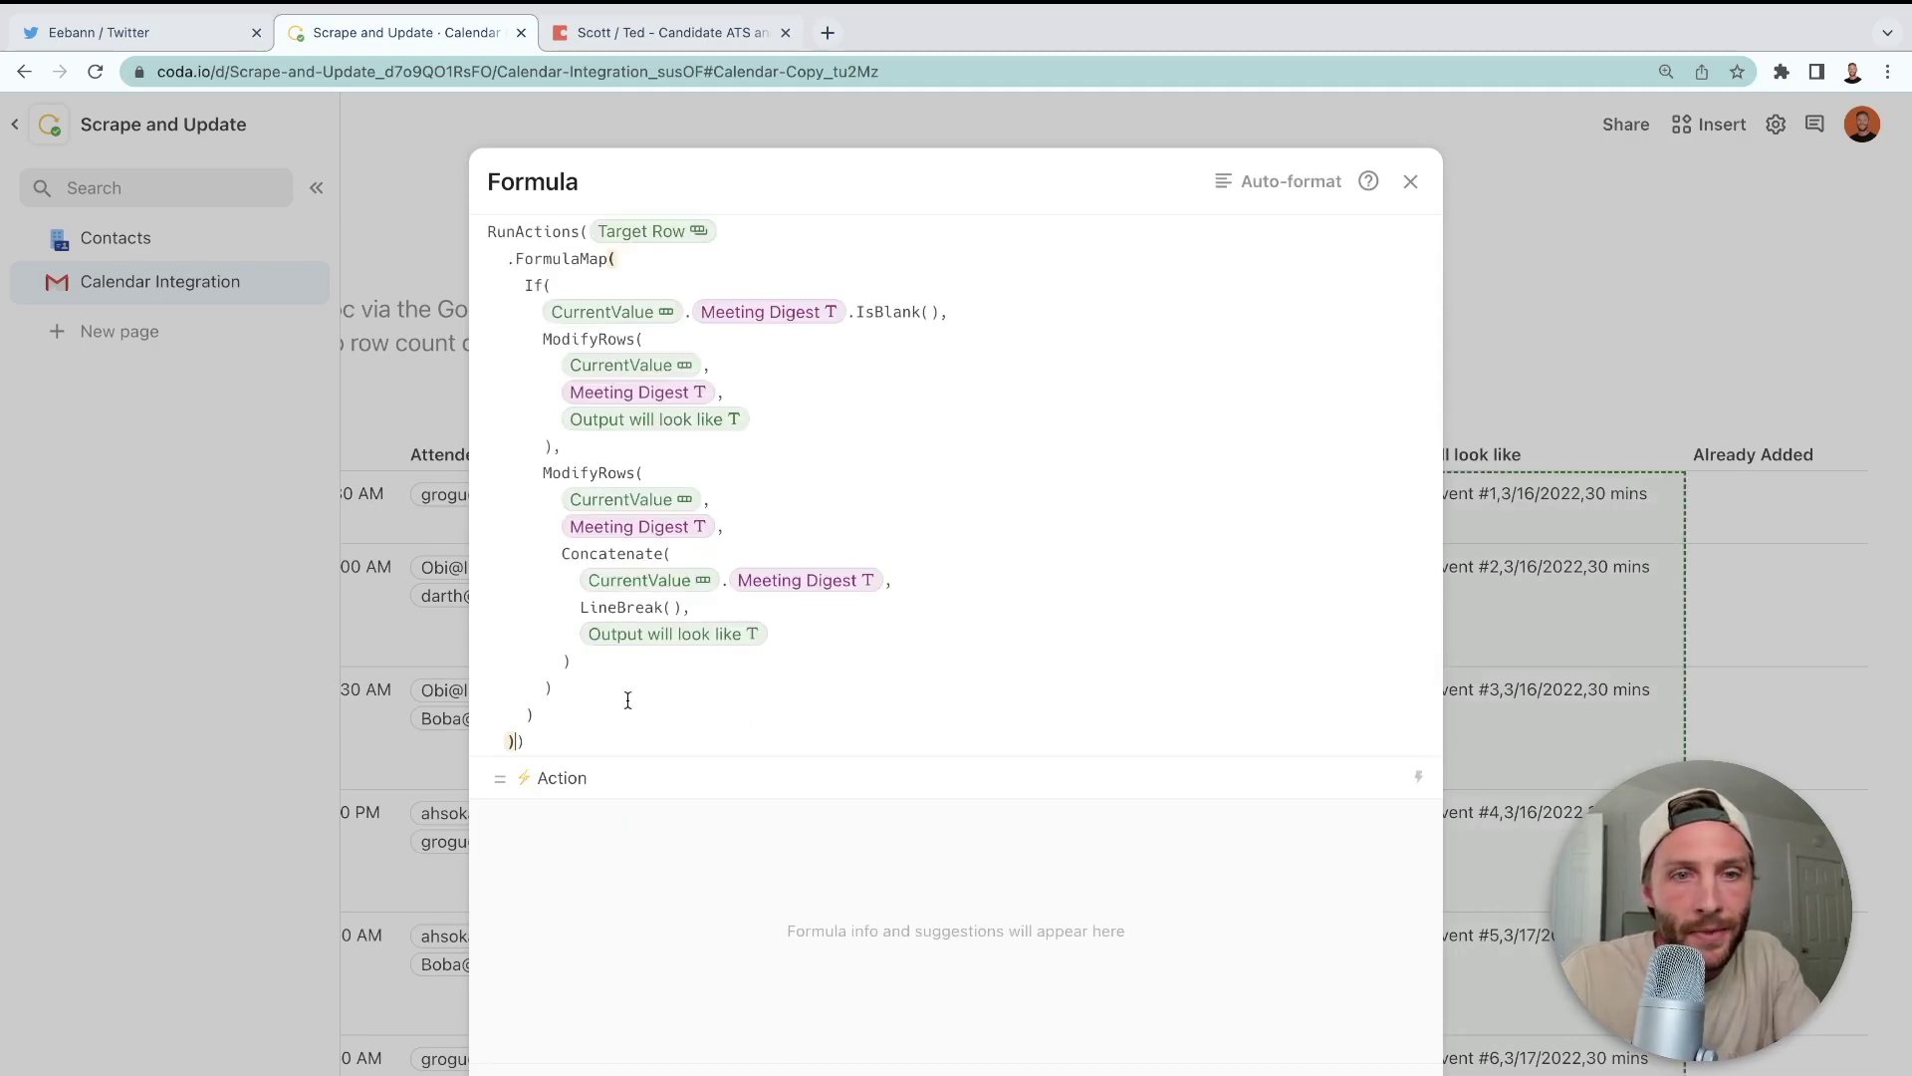
# - Add ModifyRows(thisRow, thisRow.Already Added, "YES") as a second action
pyautogui.write(',ModifyRows(')
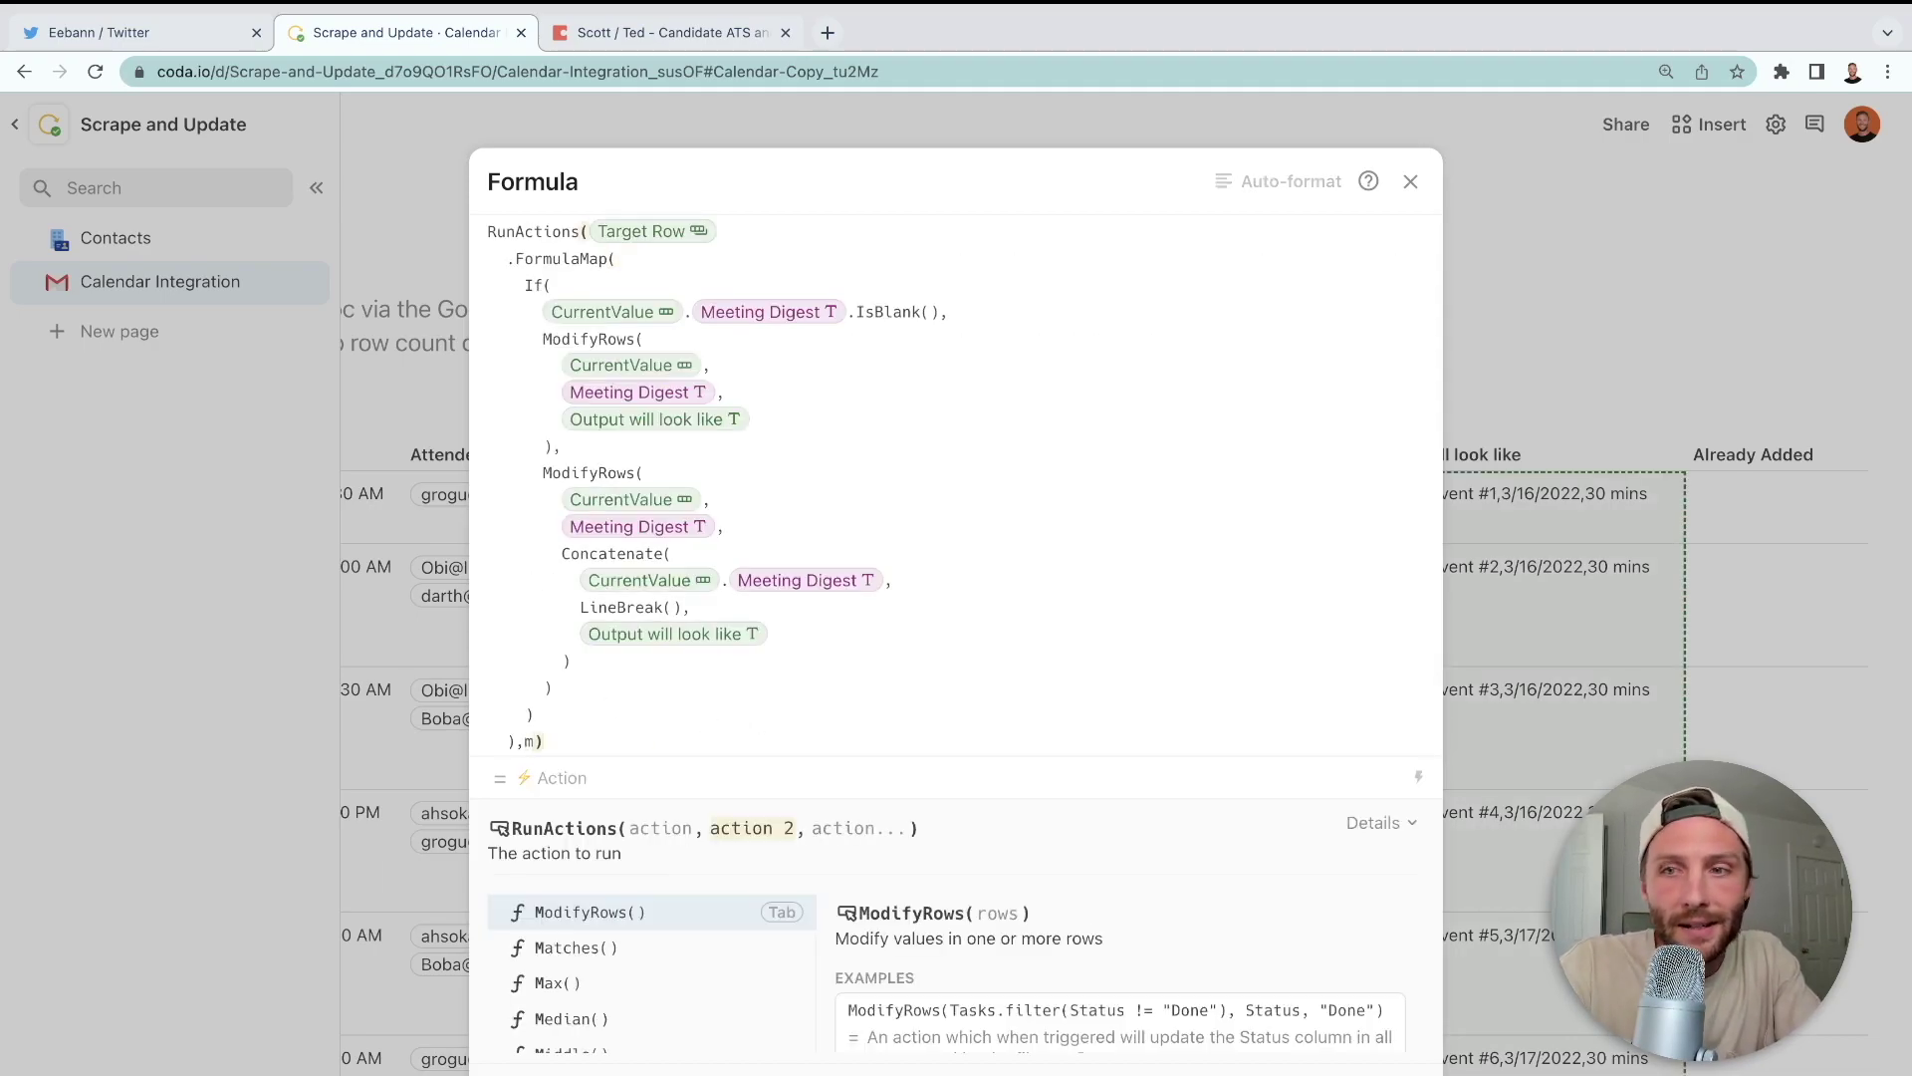
pyautogui.write('thisRow,attendees')
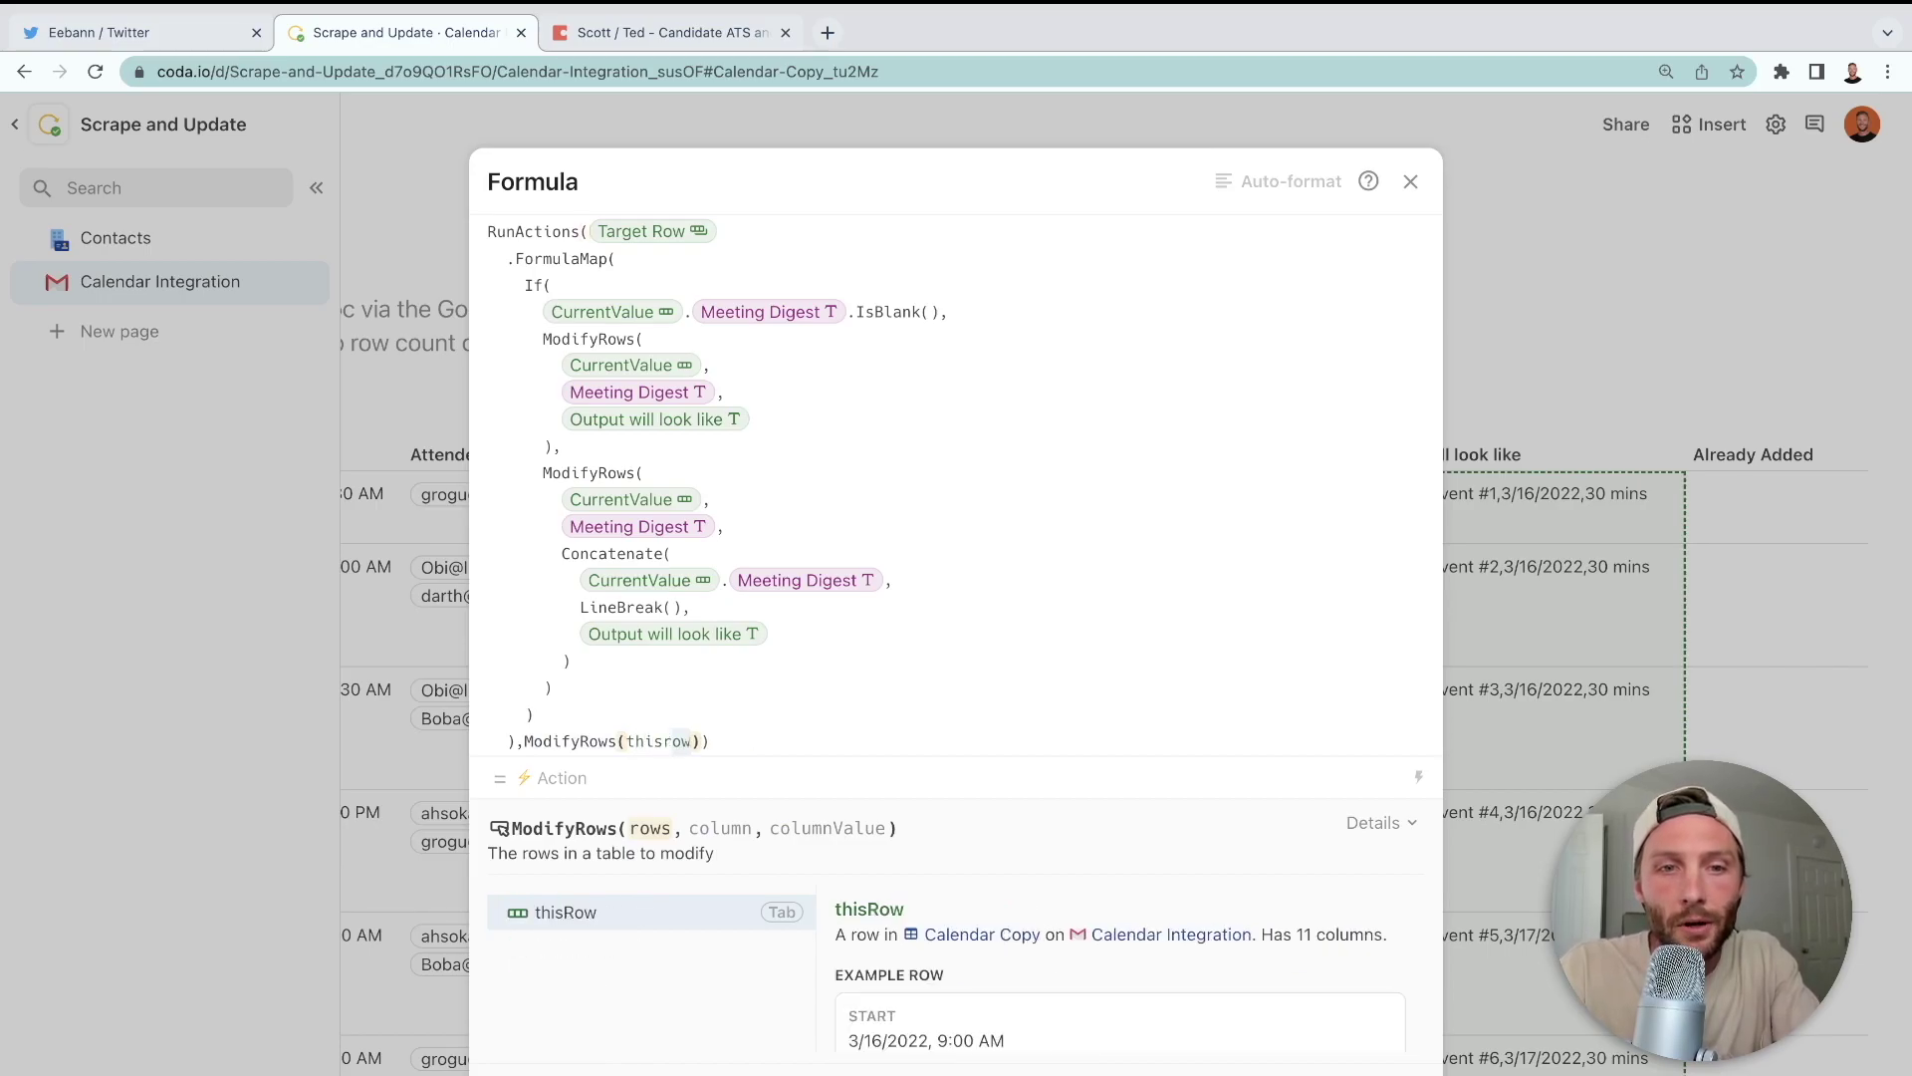
pyautogui.hotkey('ctrl', 'BackSpace')
pyautogui.write('alL EMAILS')
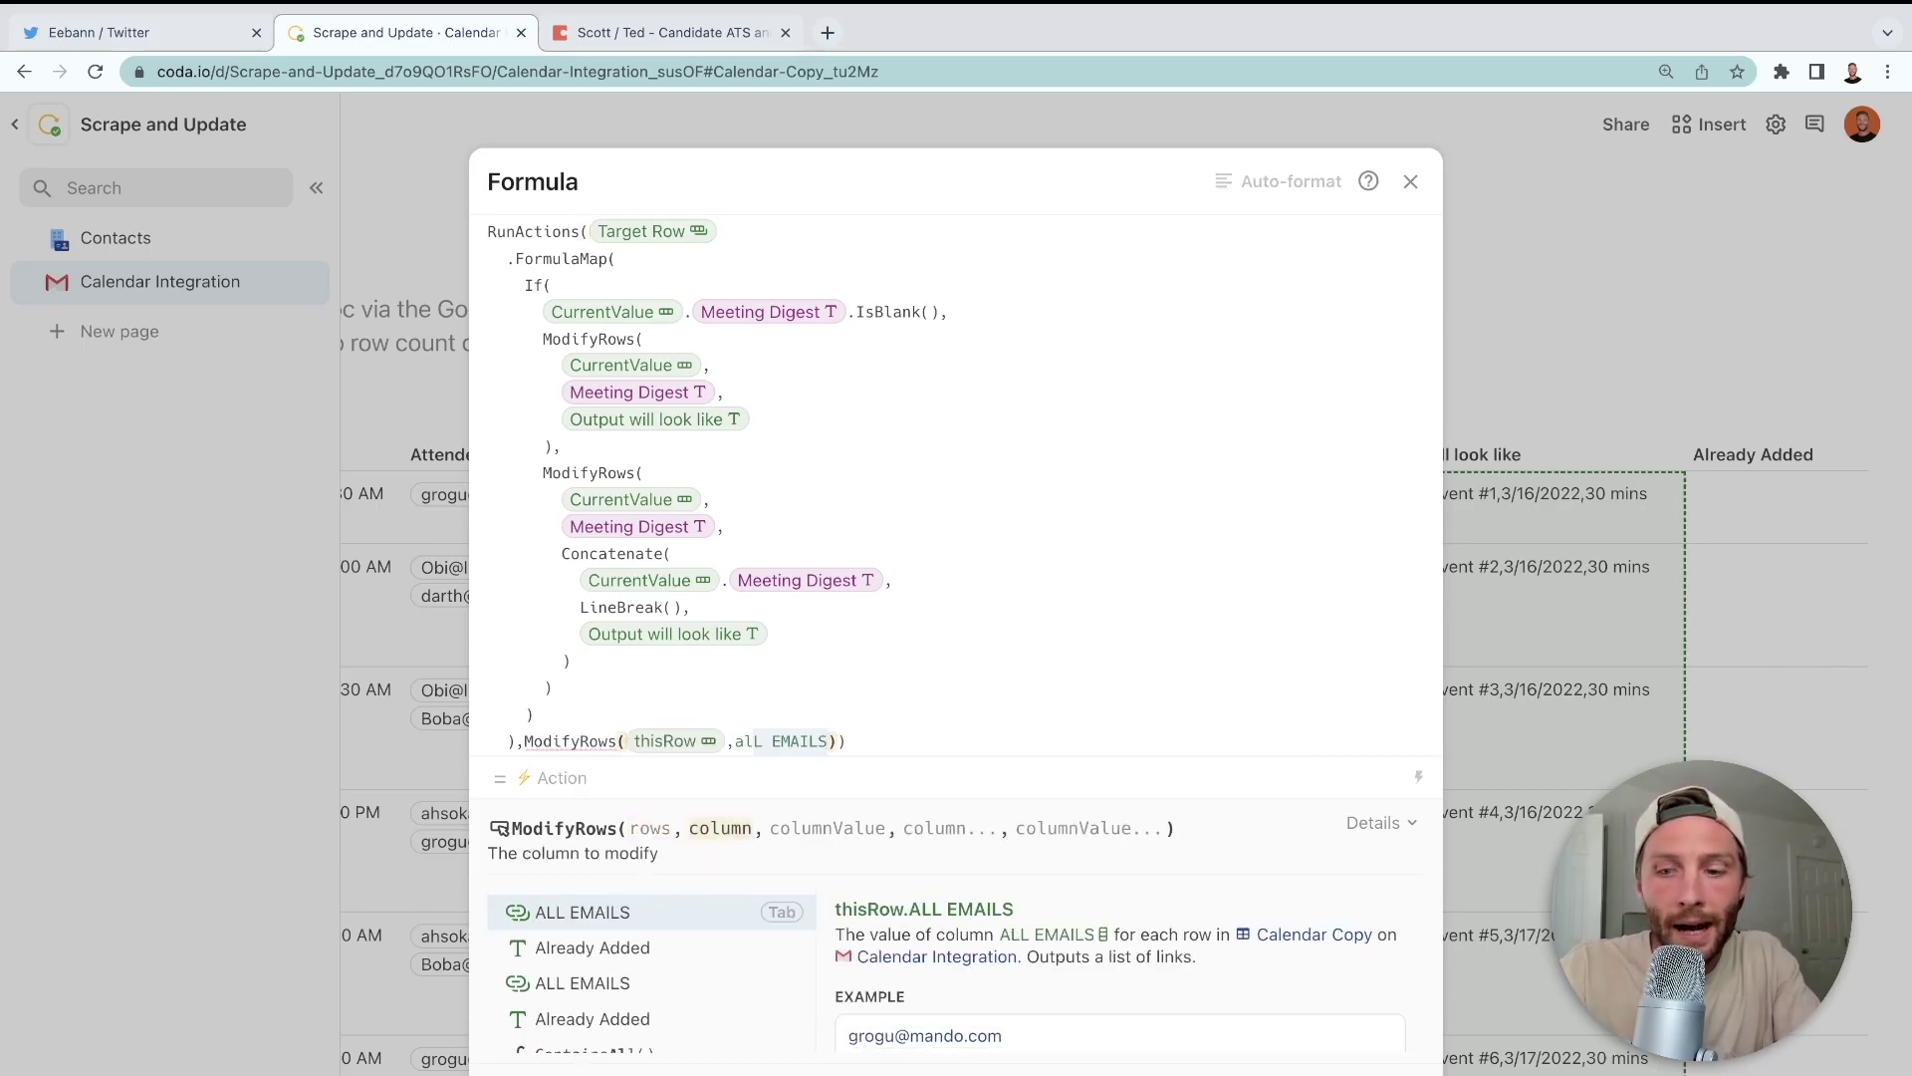
pyautogui.press('Down')
pyautogui.press('Tab')
pyautogui.write(',"')
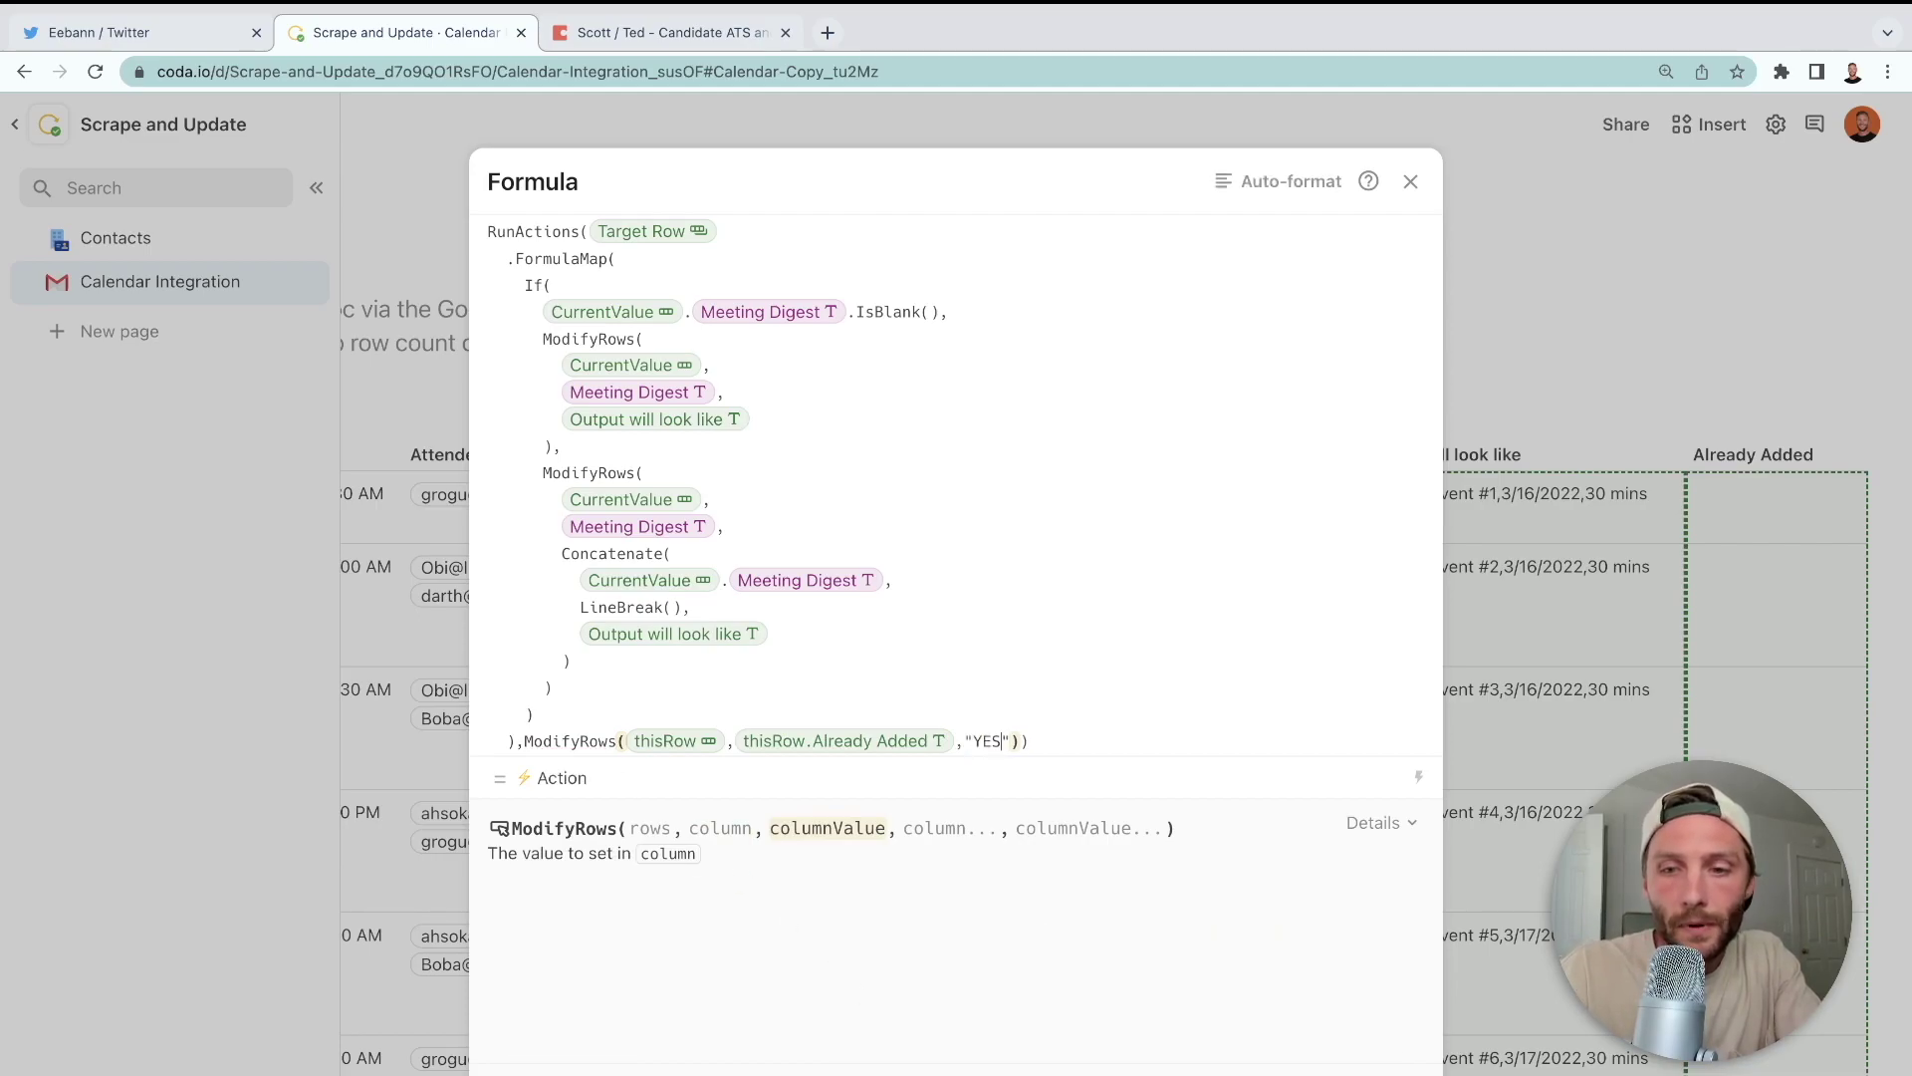
pyautogui.write('YES')
# - Close the formula and test the button on Random Event #1, which becomes YES
pyautogui.click(1427, 823)
pyautogui.click(1434, 697)
pyautogui.click(1056, 493)
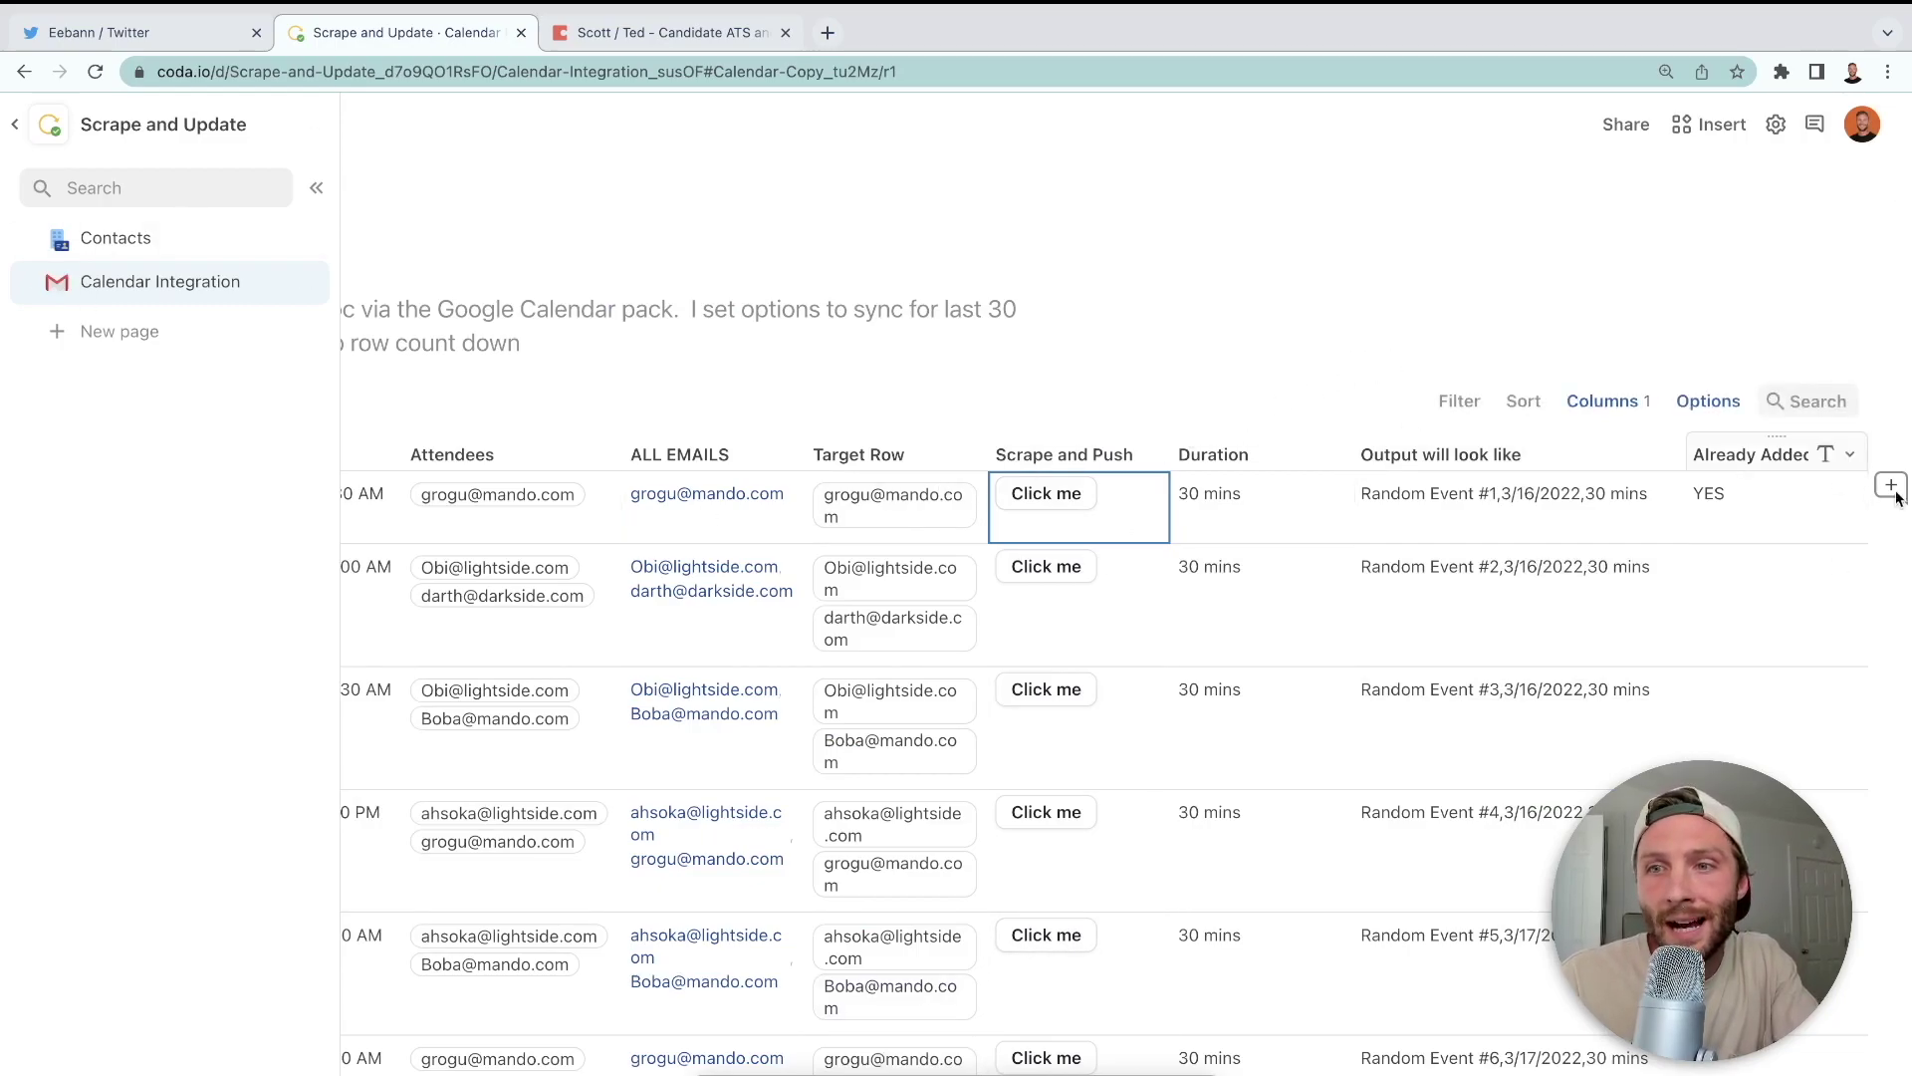
# - Set the push button's Disable if condition to the Already Added column
pyautogui.click(1152, 456)
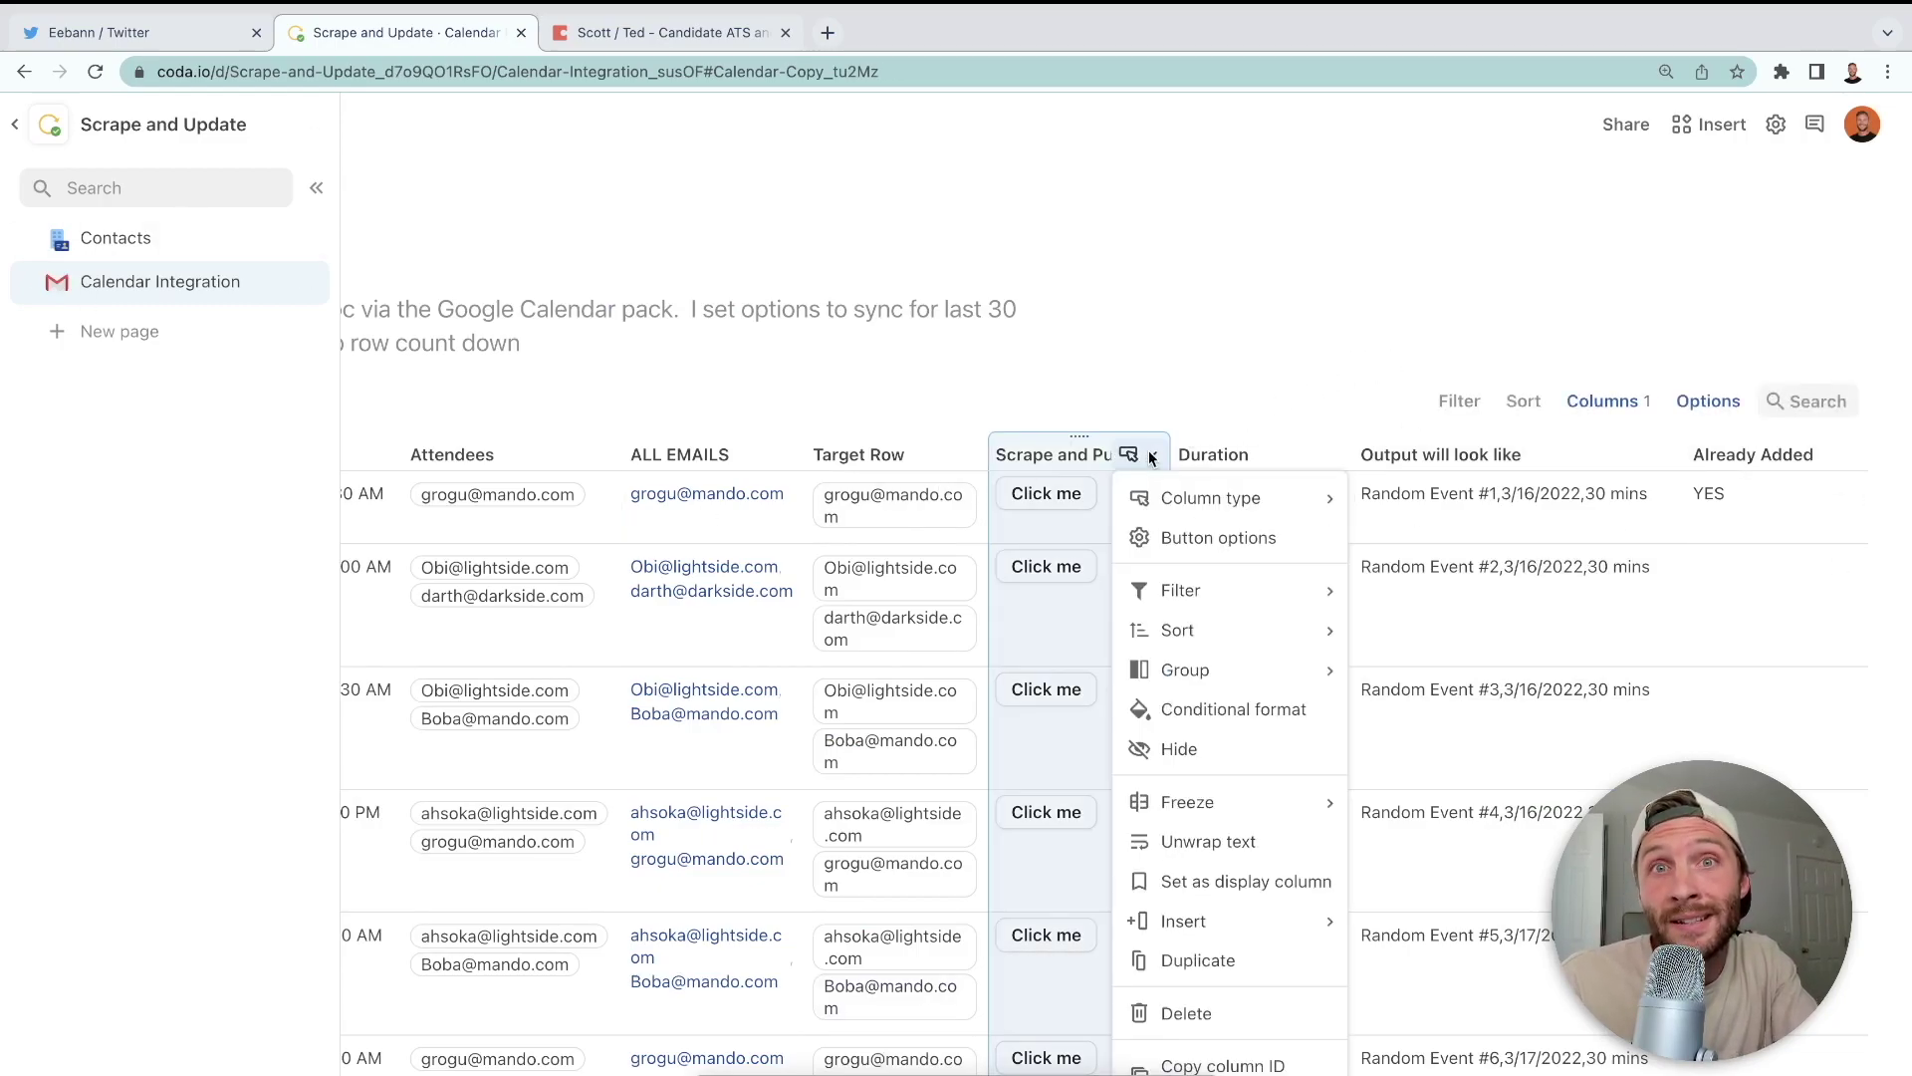
pyautogui.click(1217, 539)
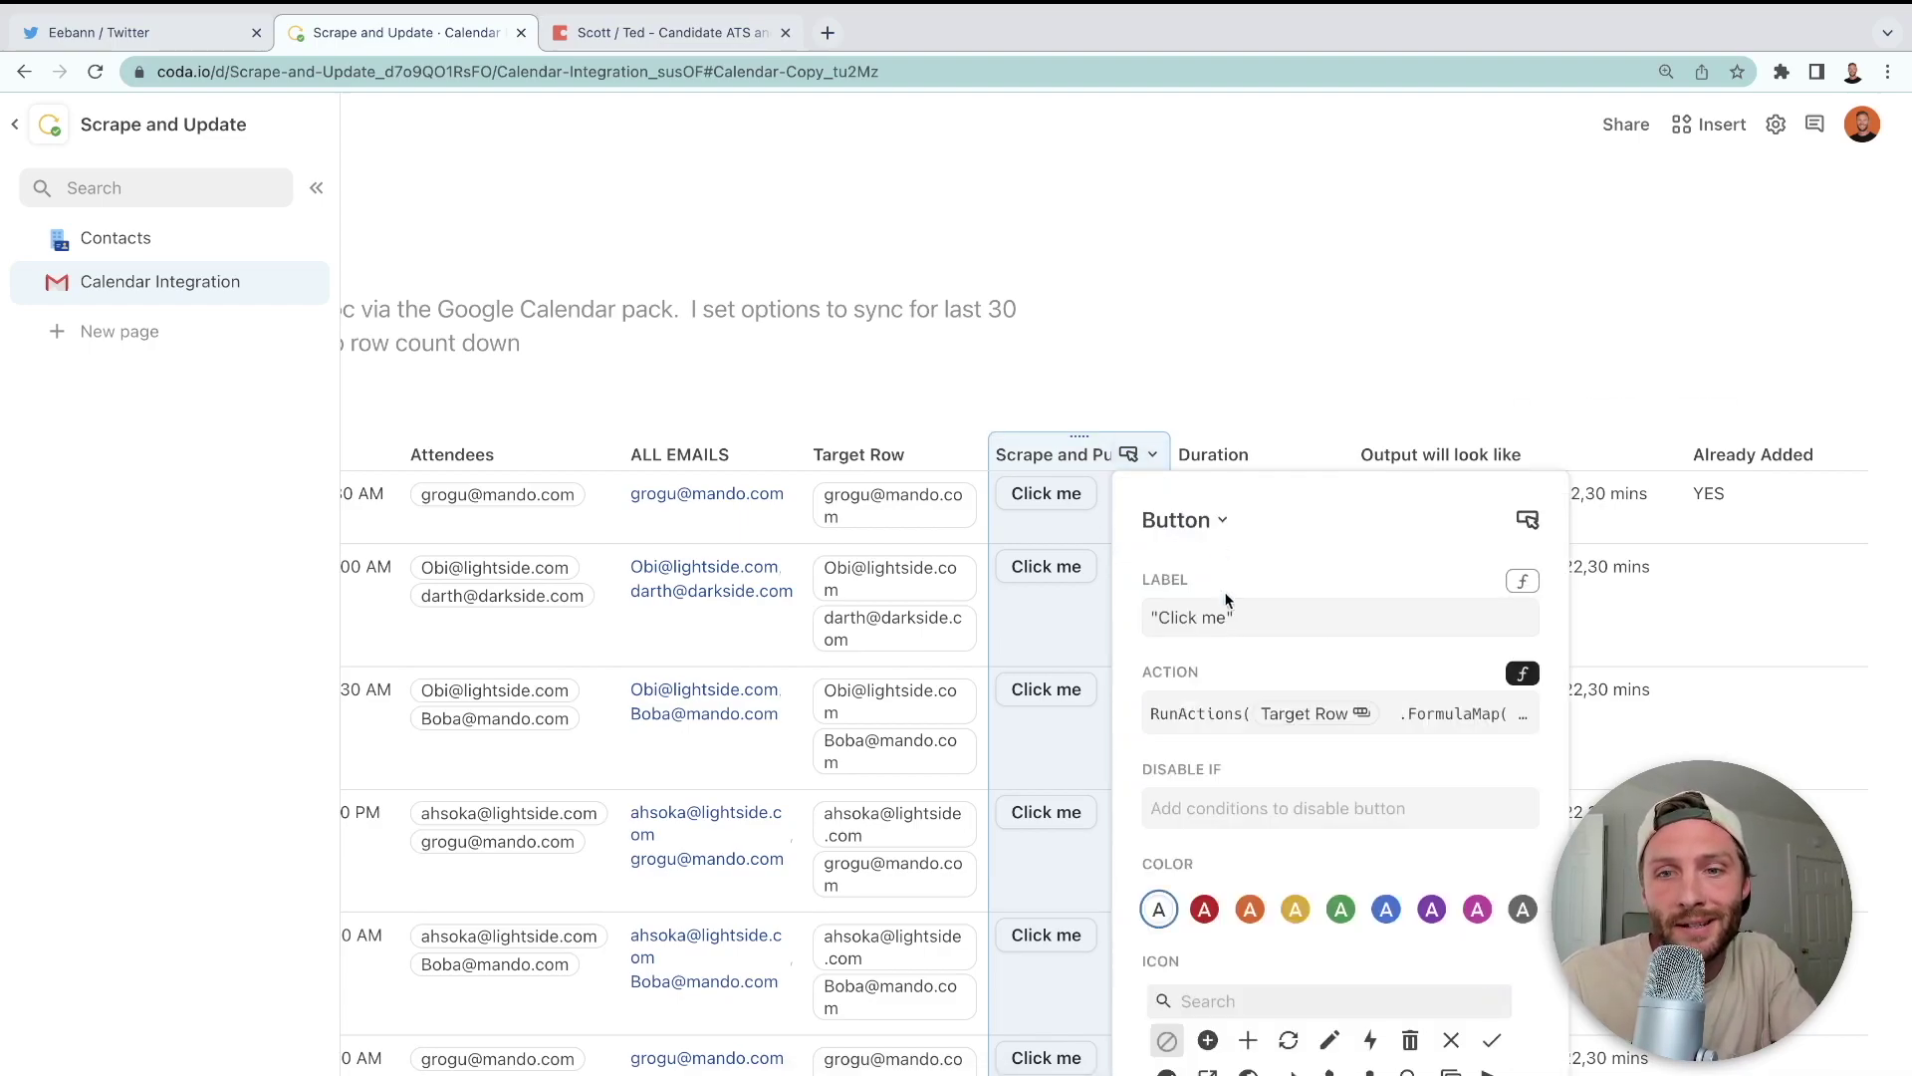
pyautogui.click(1344, 813)
pyautogui.write('already added')
pyautogui.press('Tab')
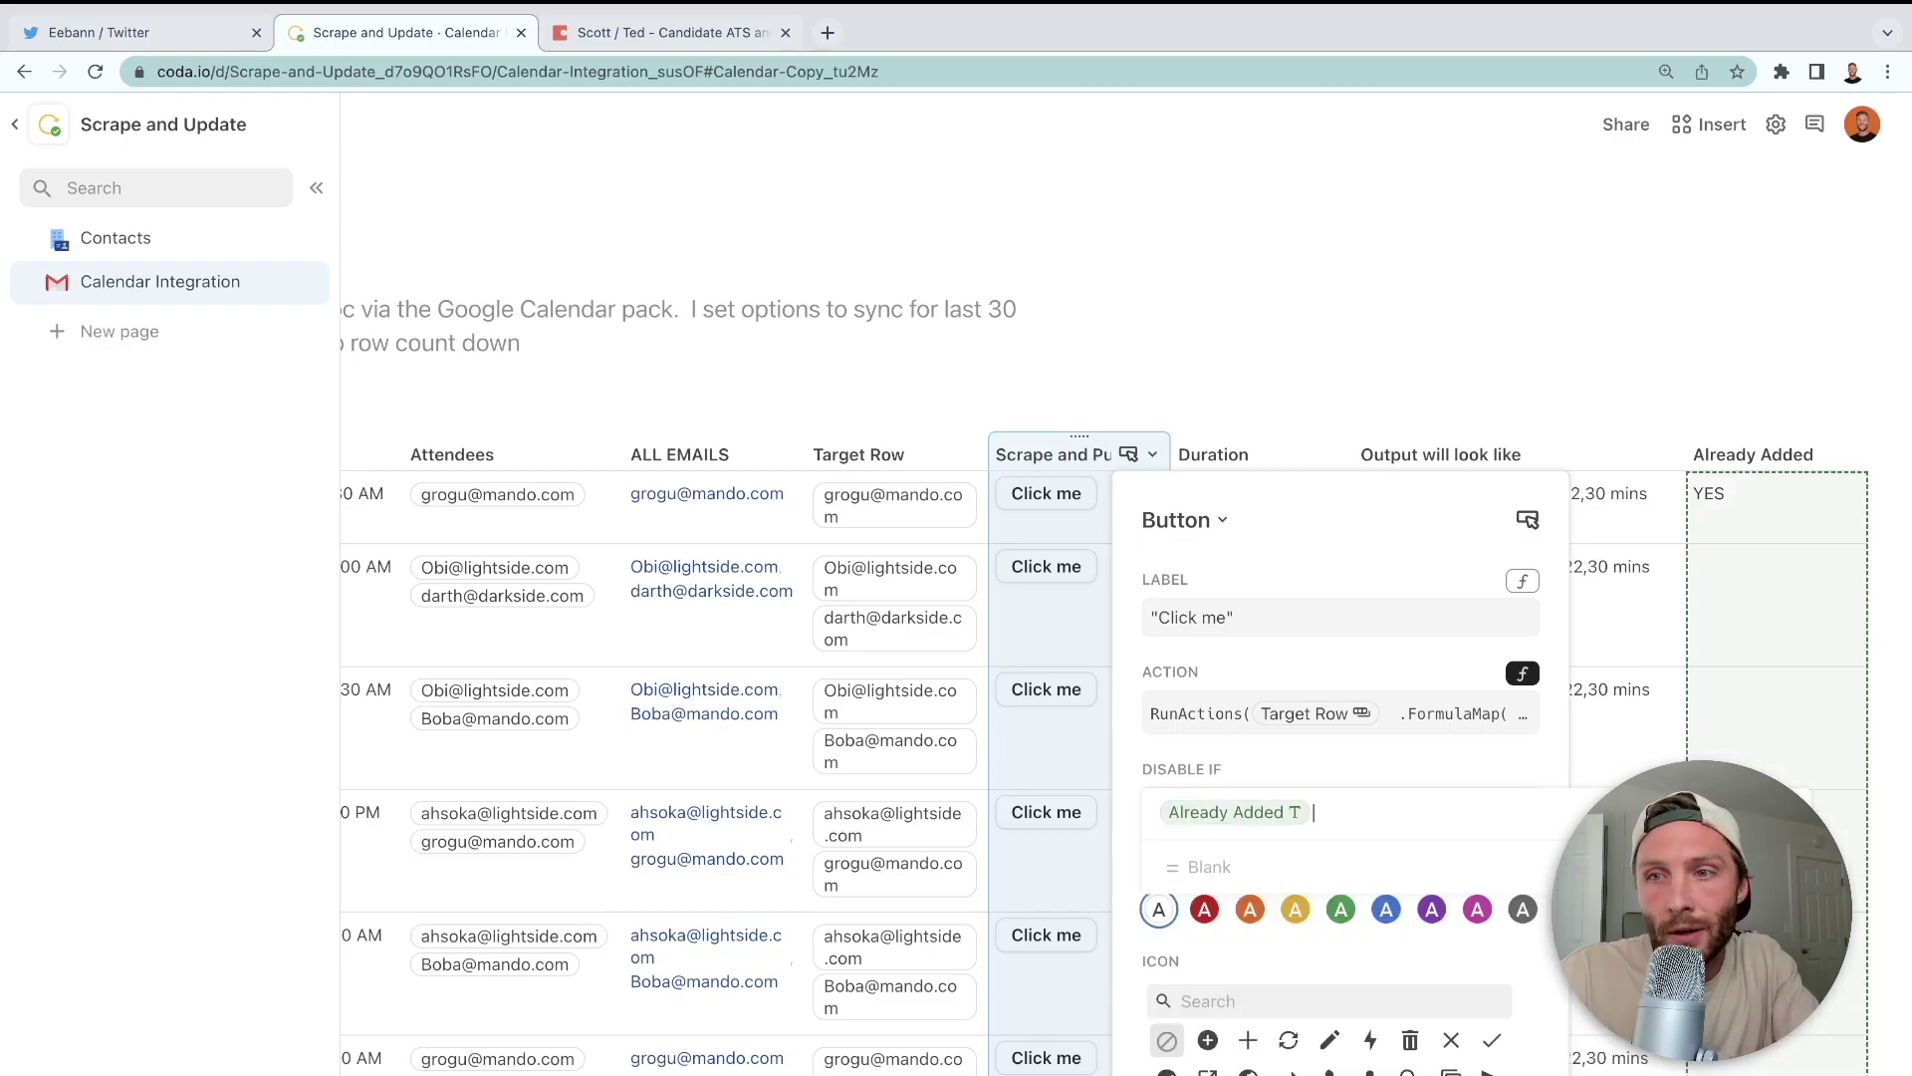
pyautogui.press('Return')
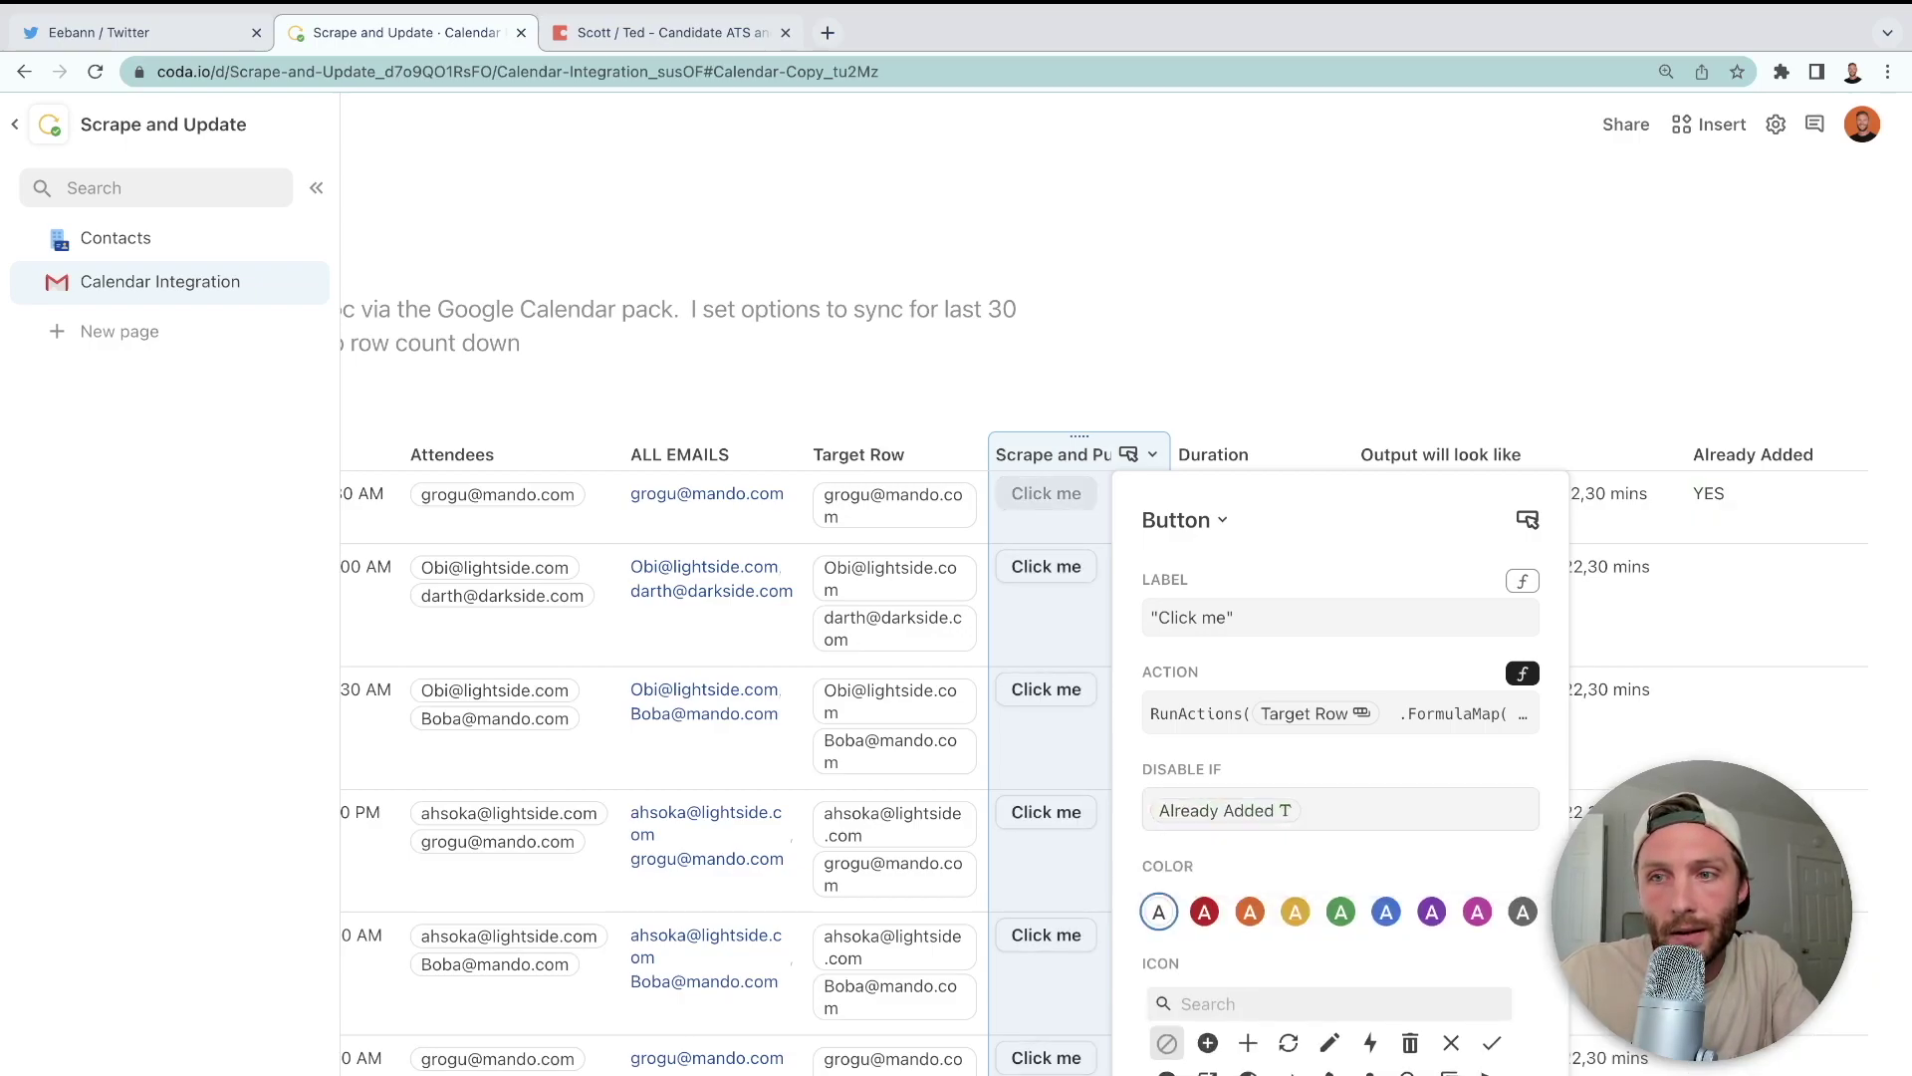
pyautogui.click(1747, 635)
# - Delete the YES from row 1's Already Added cell
pyautogui.click(1766, 504)
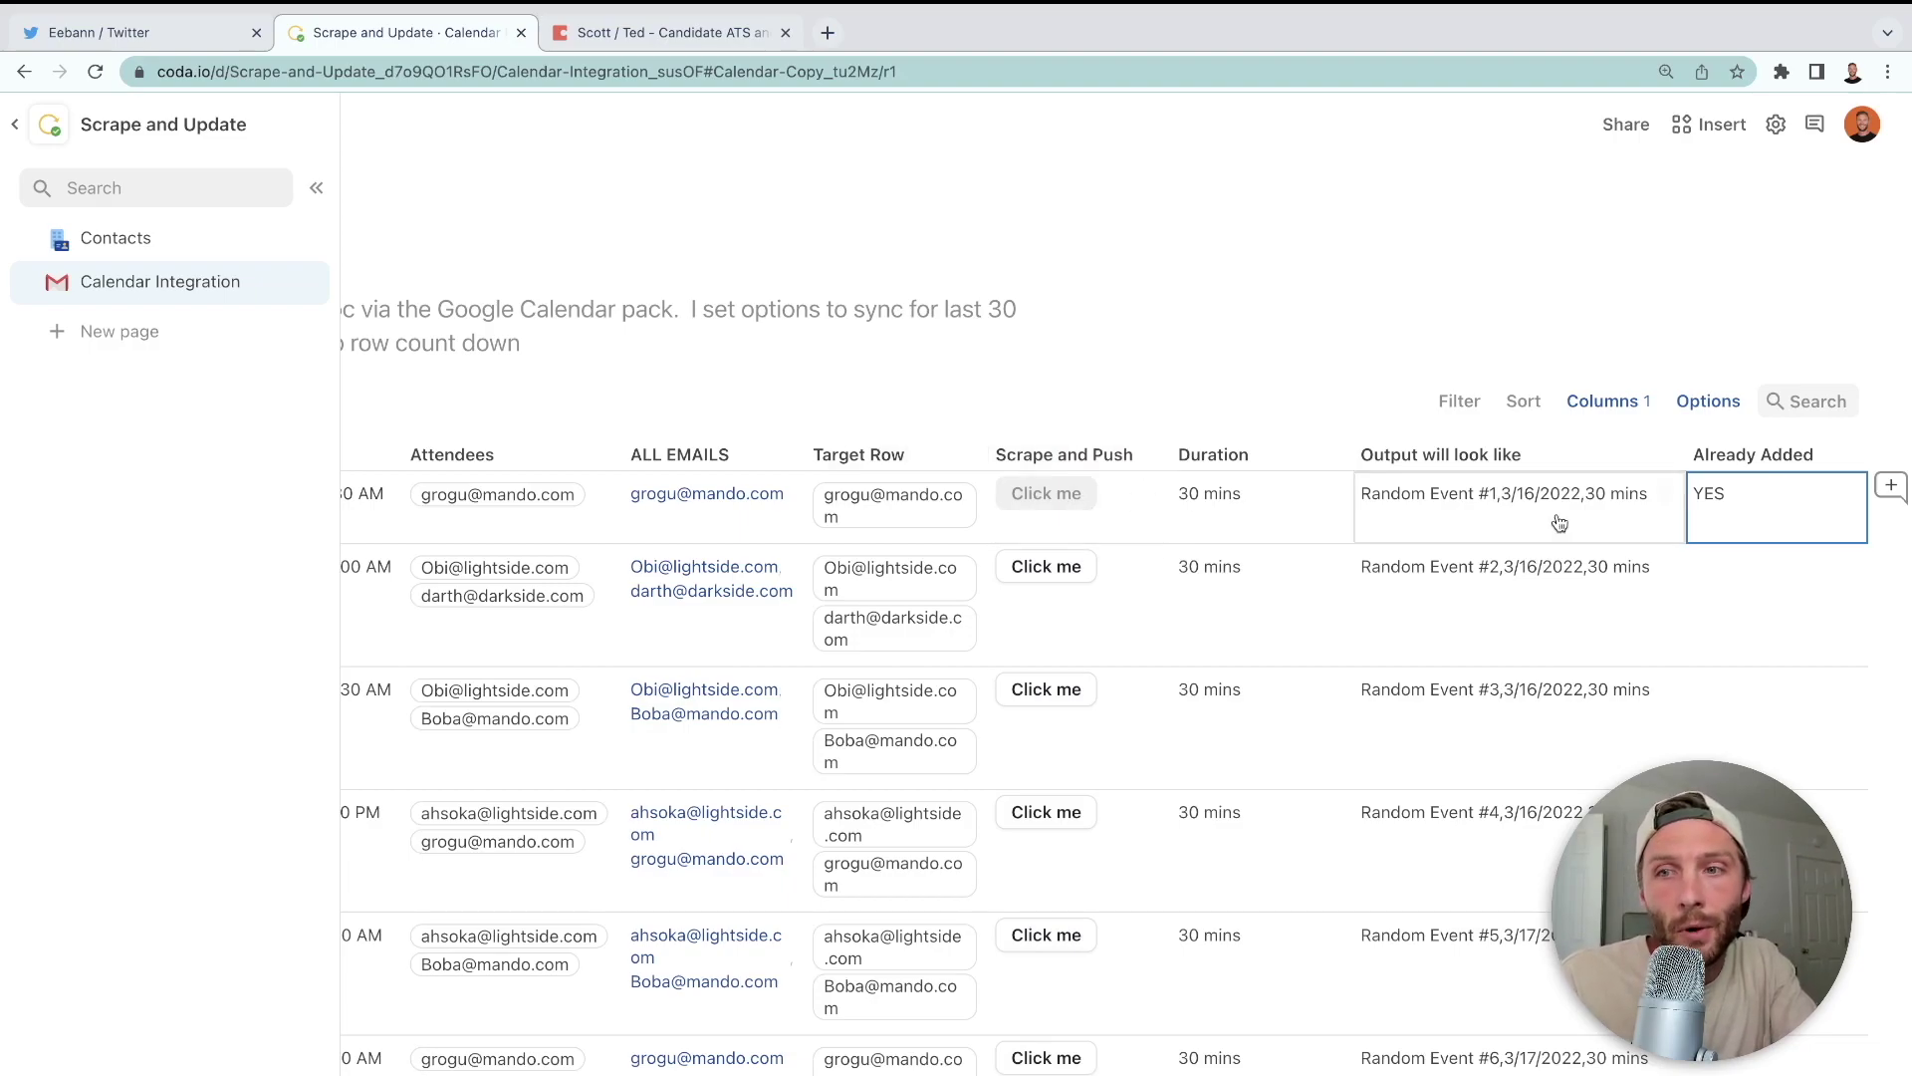
pyautogui.click(1743, 522)
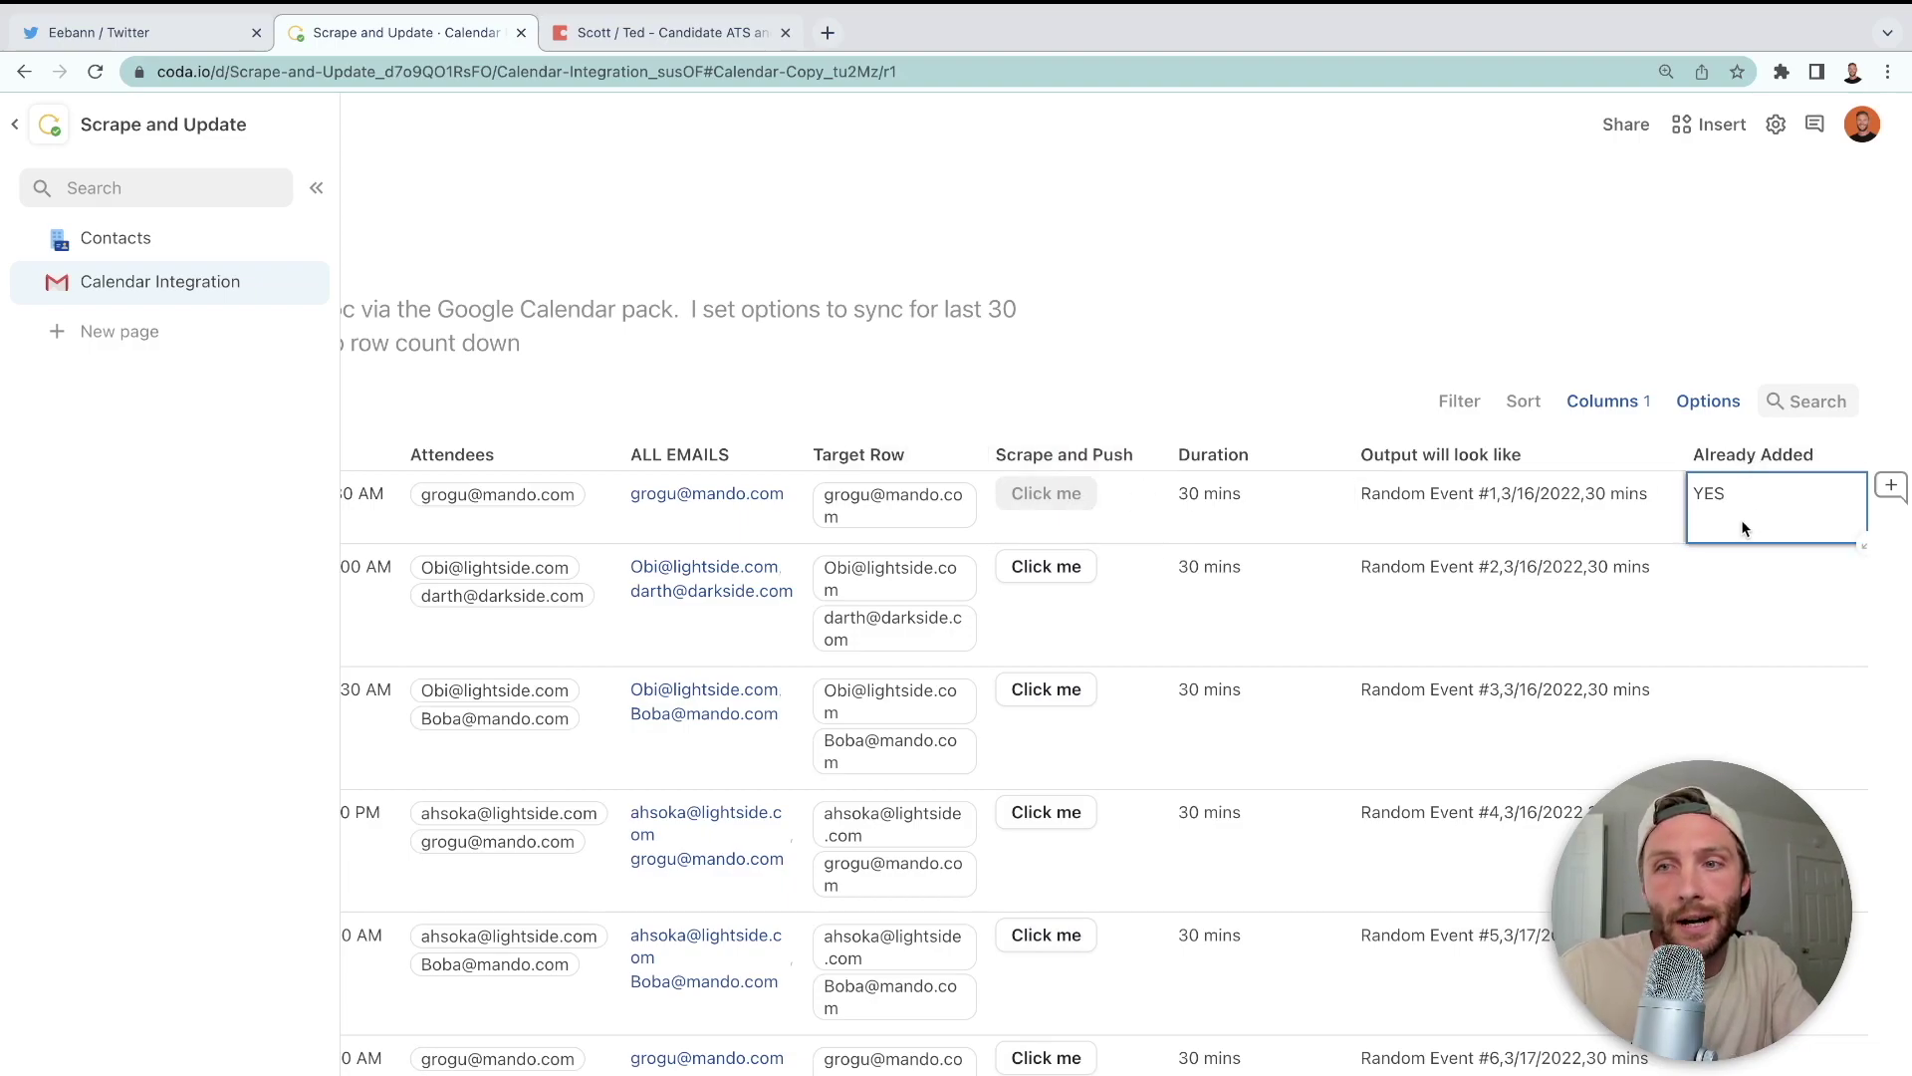
pyautogui.doubleClick(1741, 518)
pyautogui.press('BackSpace')
# - Clear the Meeting Digest contents on the Contacts page
pyautogui.click(1731, 588)
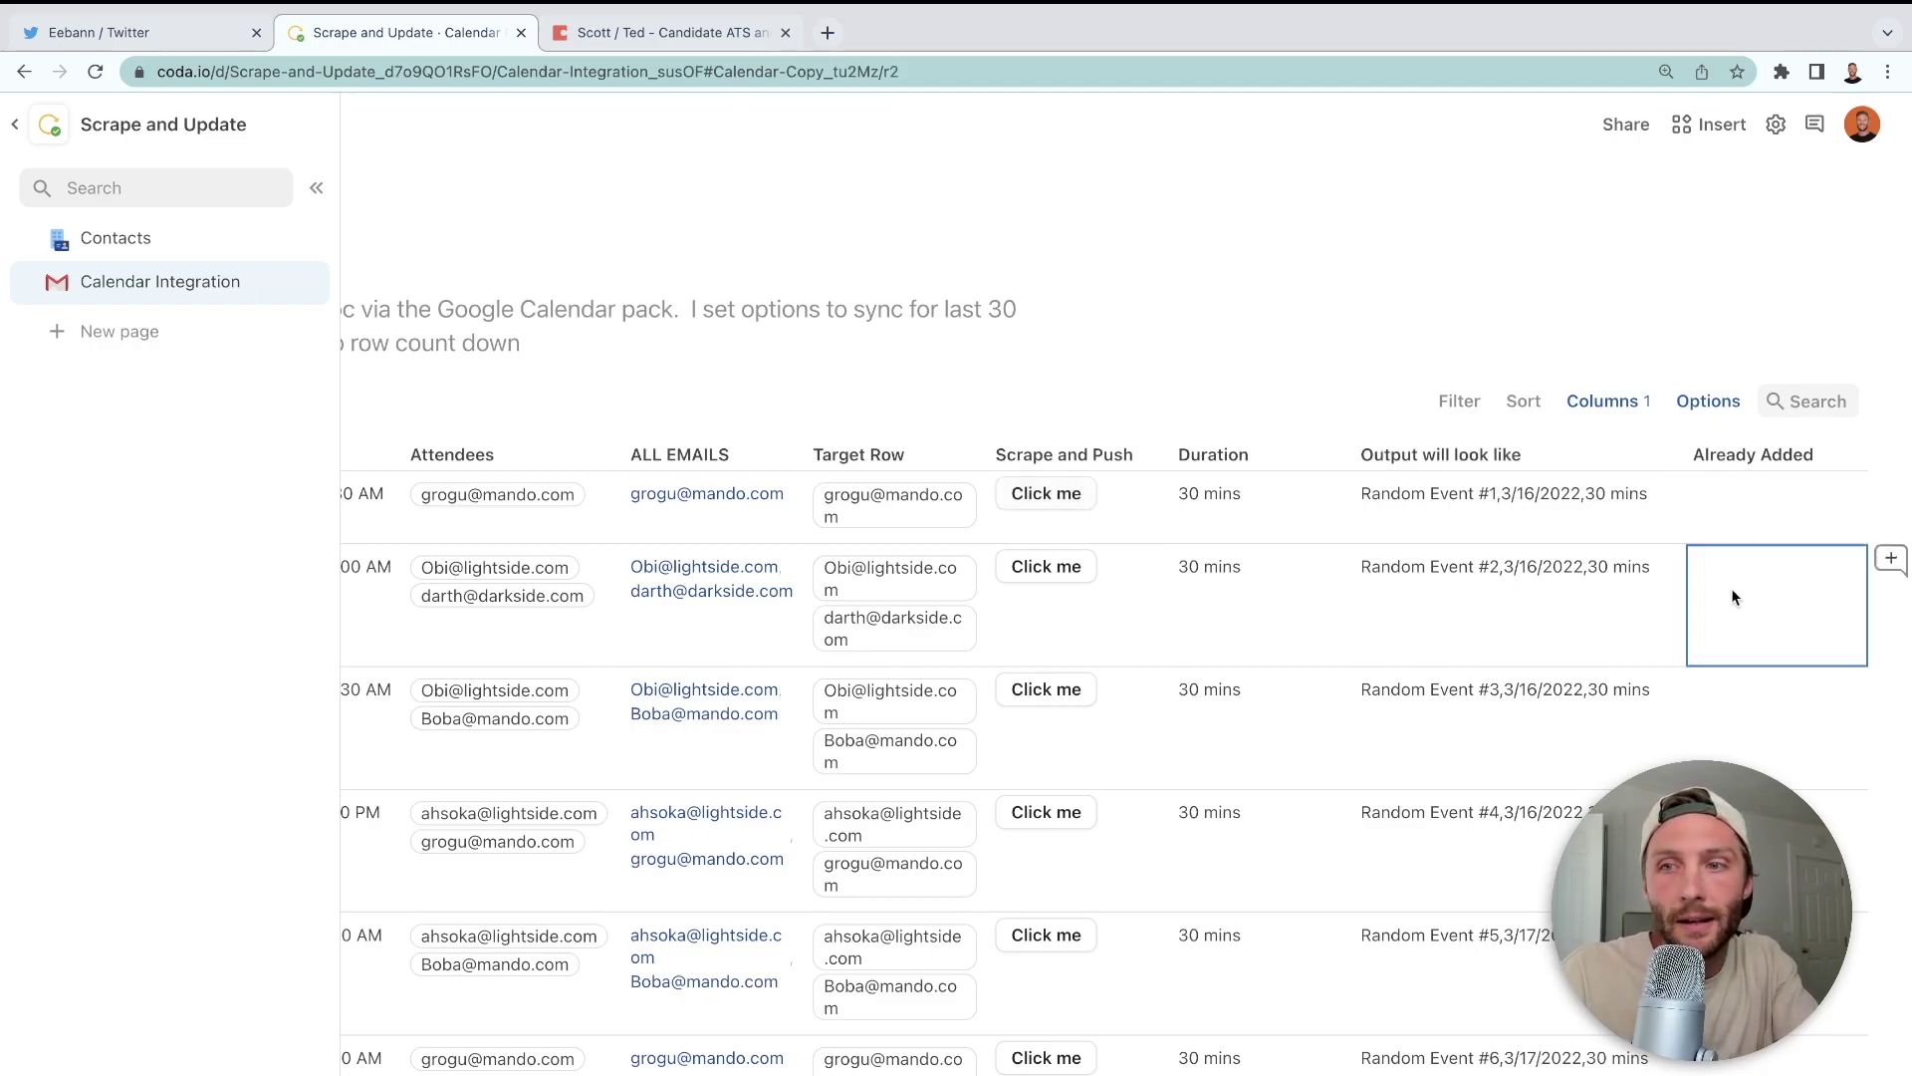
pyautogui.click(132, 235)
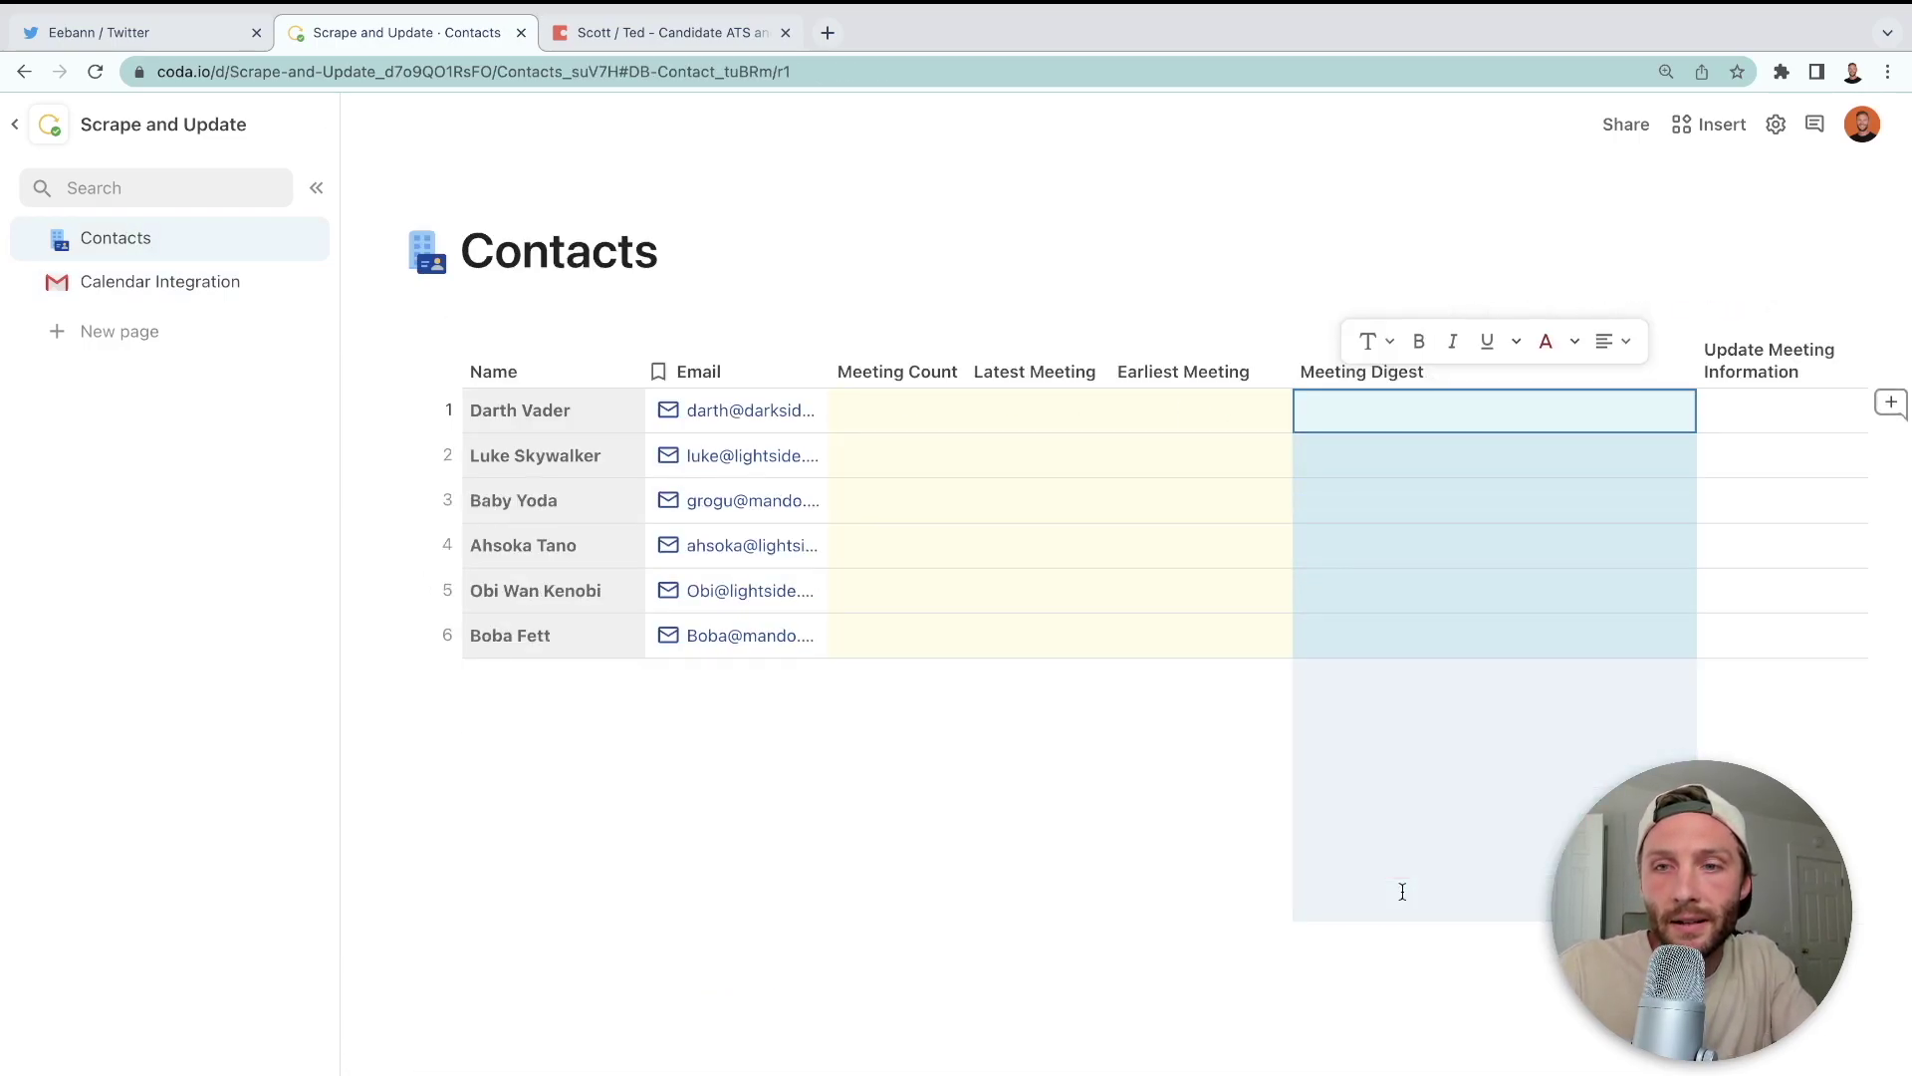
pyautogui.click(1208, 516)
# - Insert a Push buttons button above Calendar Copy on Calendar Integration via /push
pyautogui.click(228, 289)
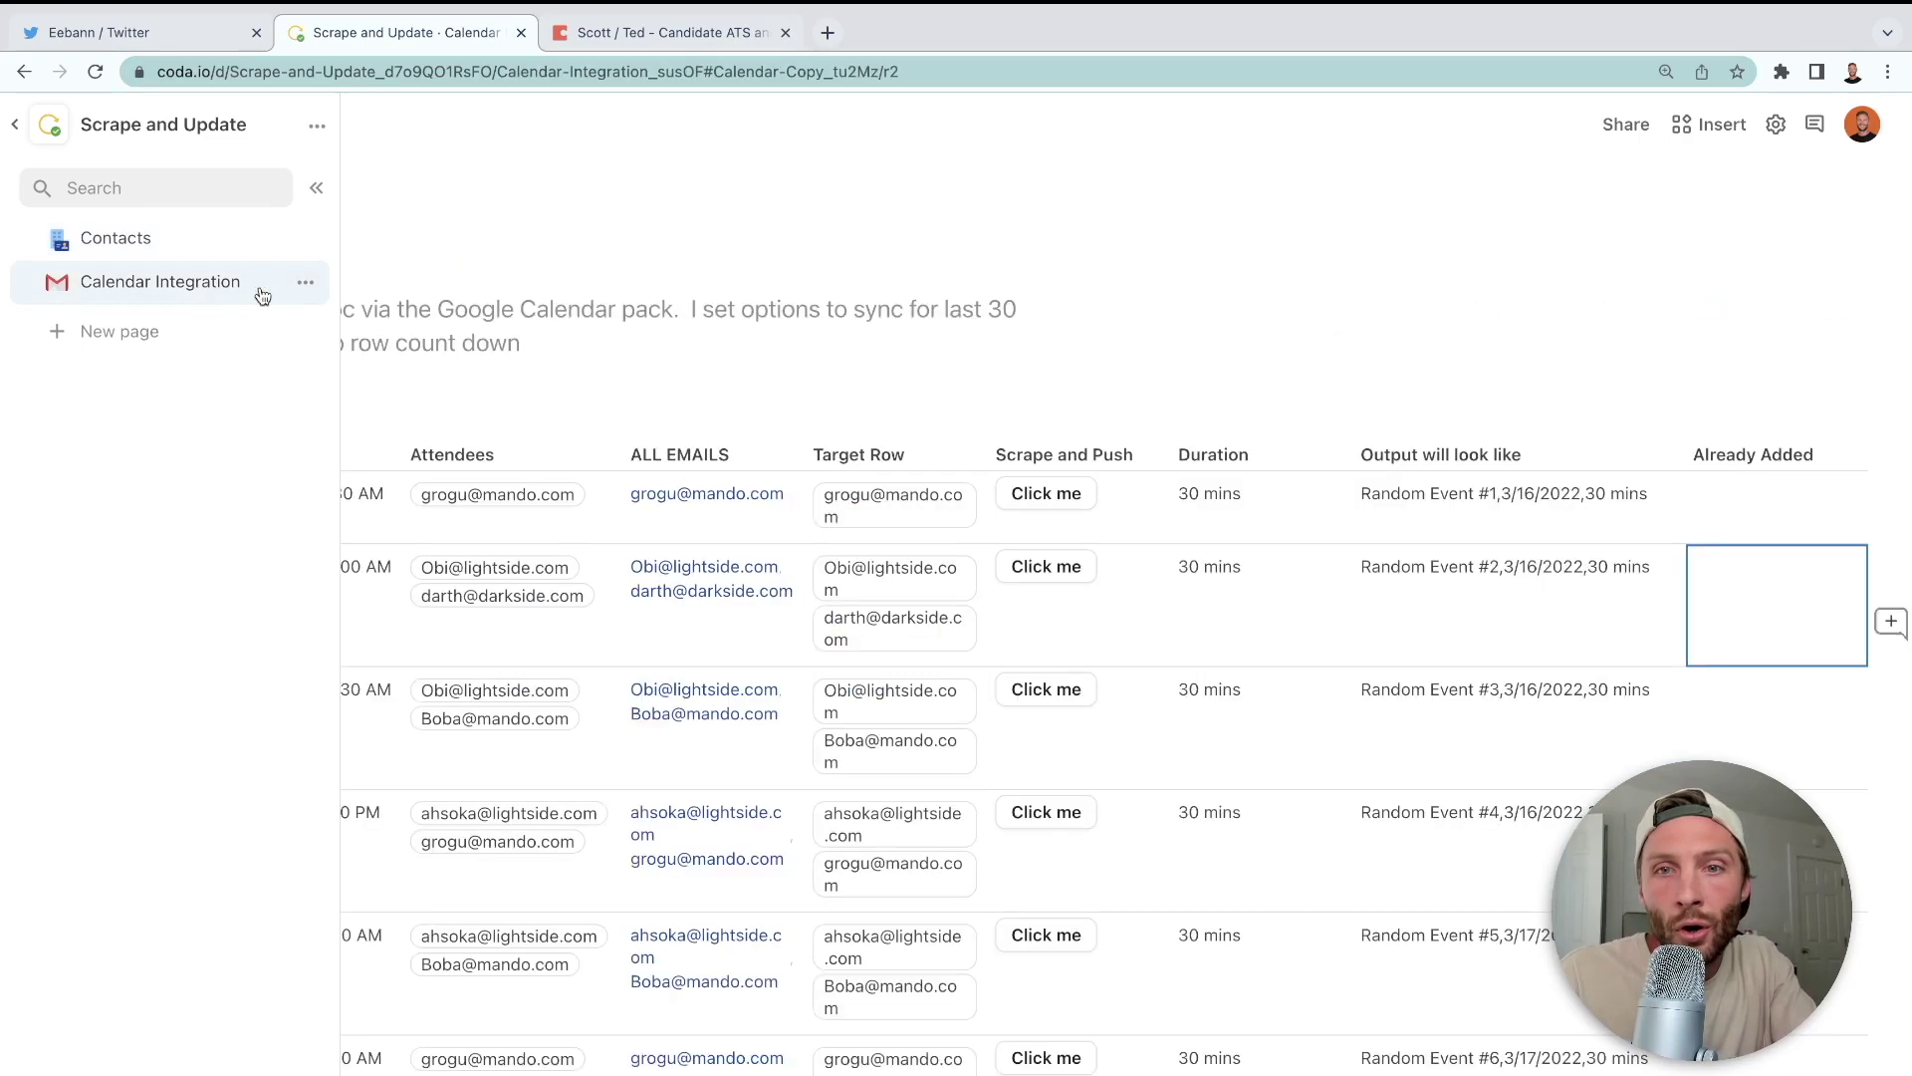
pyautogui.scroll(-10, 1217, 607)
pyautogui.scroll(10, 1217, 603)
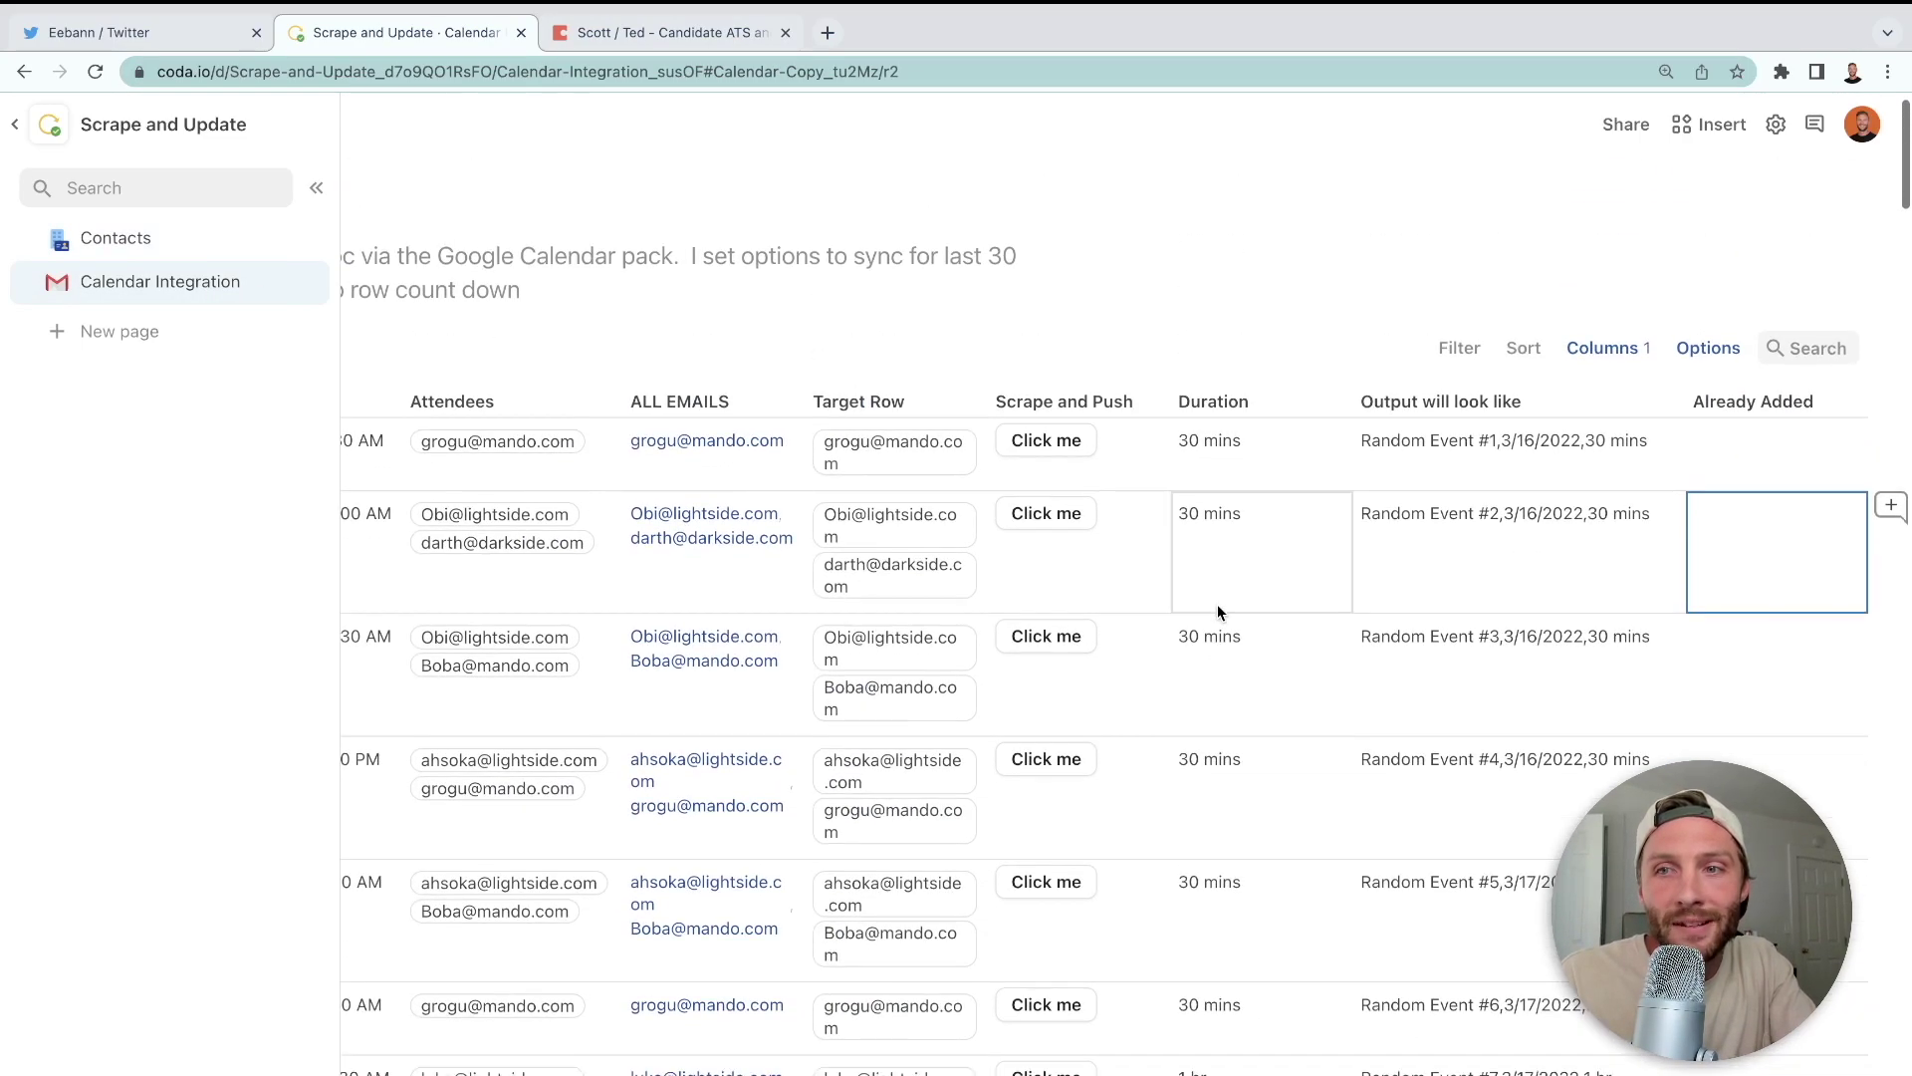
pyautogui.hscroll(-5, 1217, 604)
pyautogui.click(1144, 289)
pyautogui.press('Return')
pyautogui.write('/push')
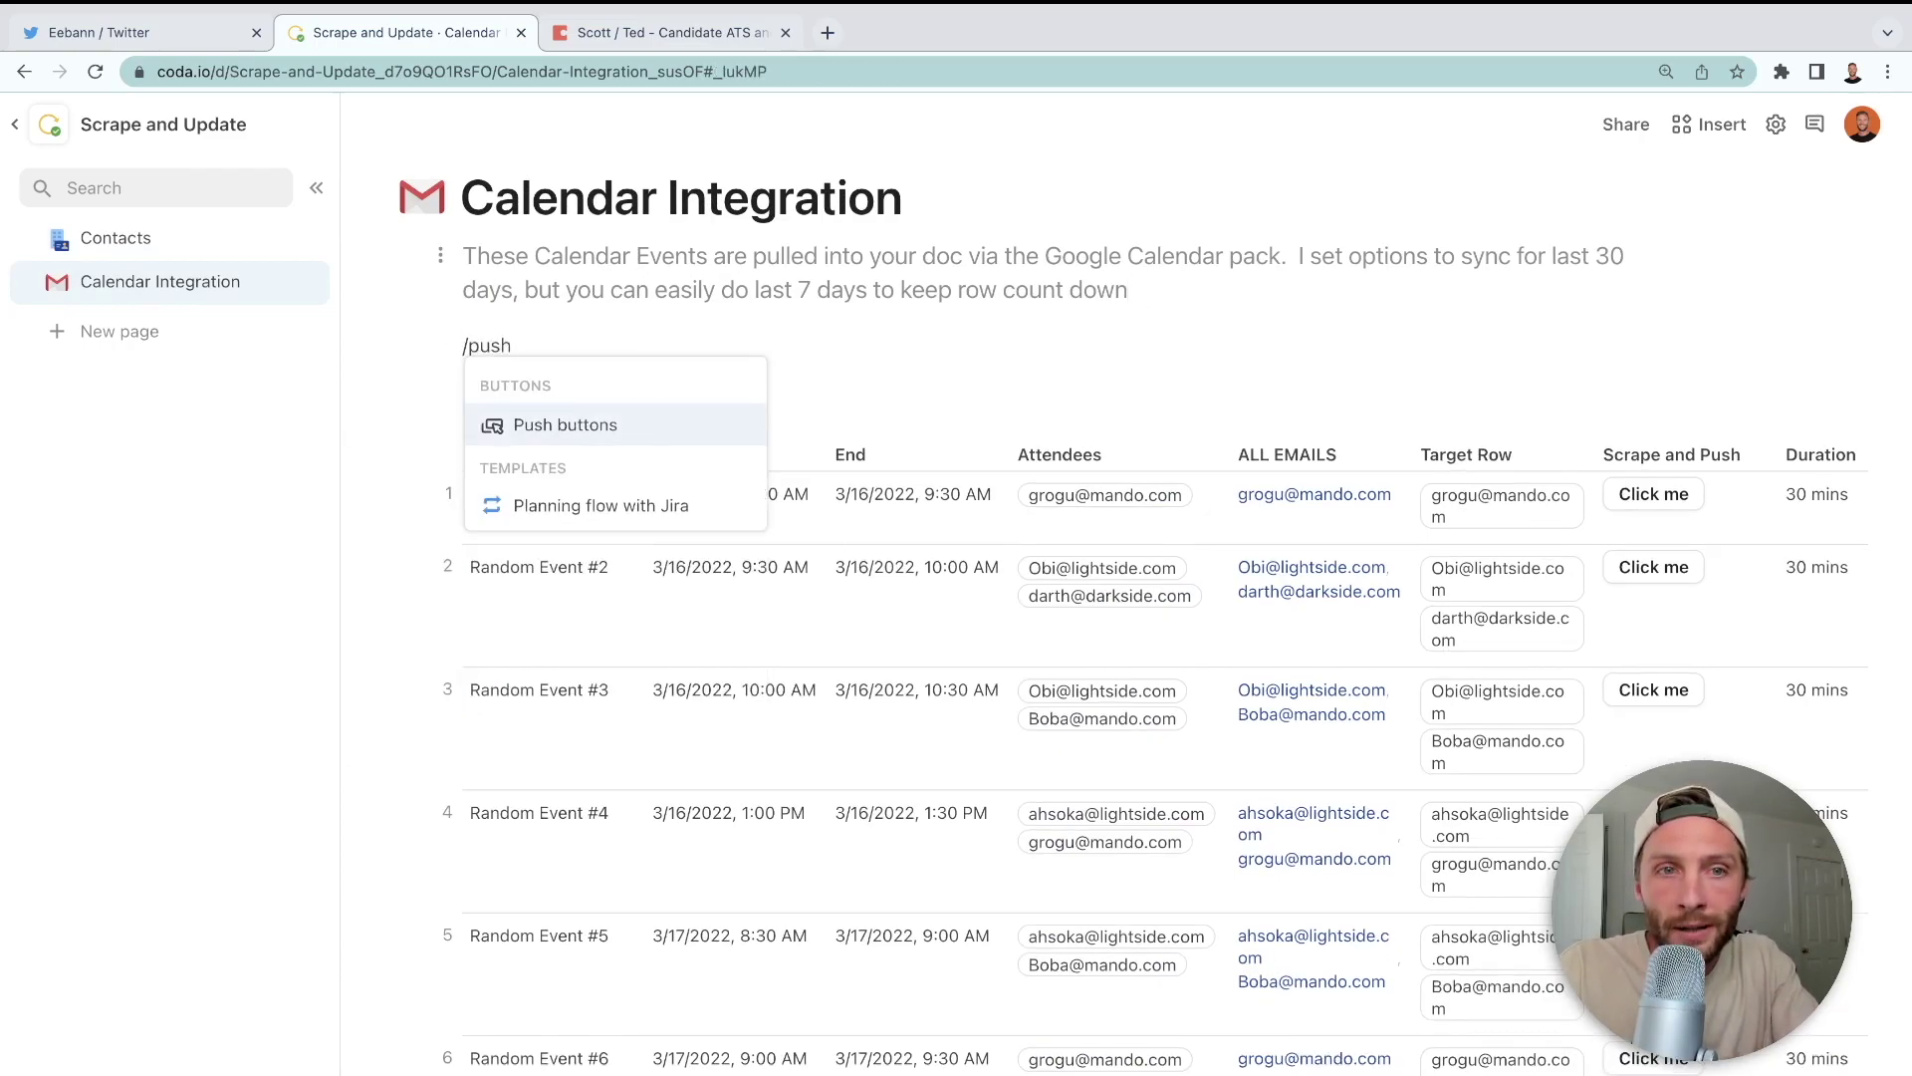
pyautogui.press('Return')
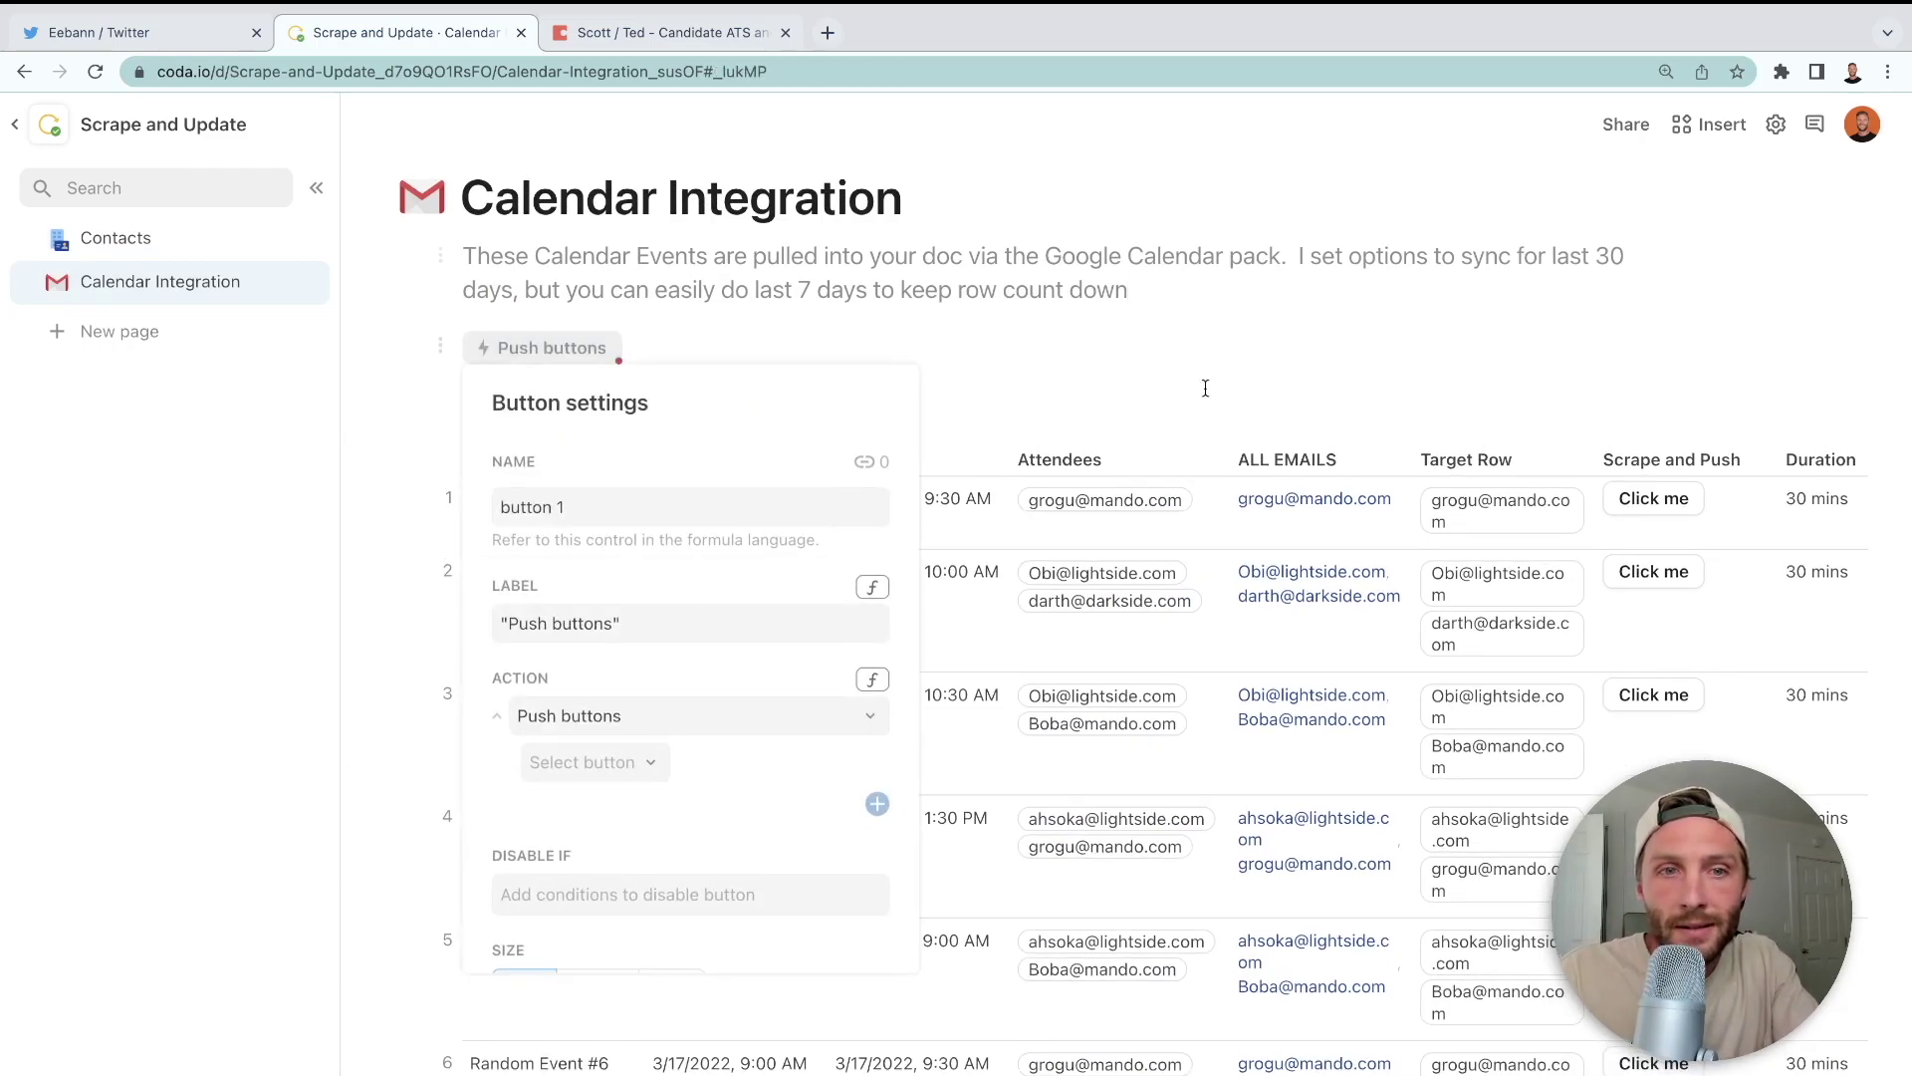
# - Target Calendar Copy's Scrape and Push buttons, then run the Push buttons button
pyautogui.click(647, 764)
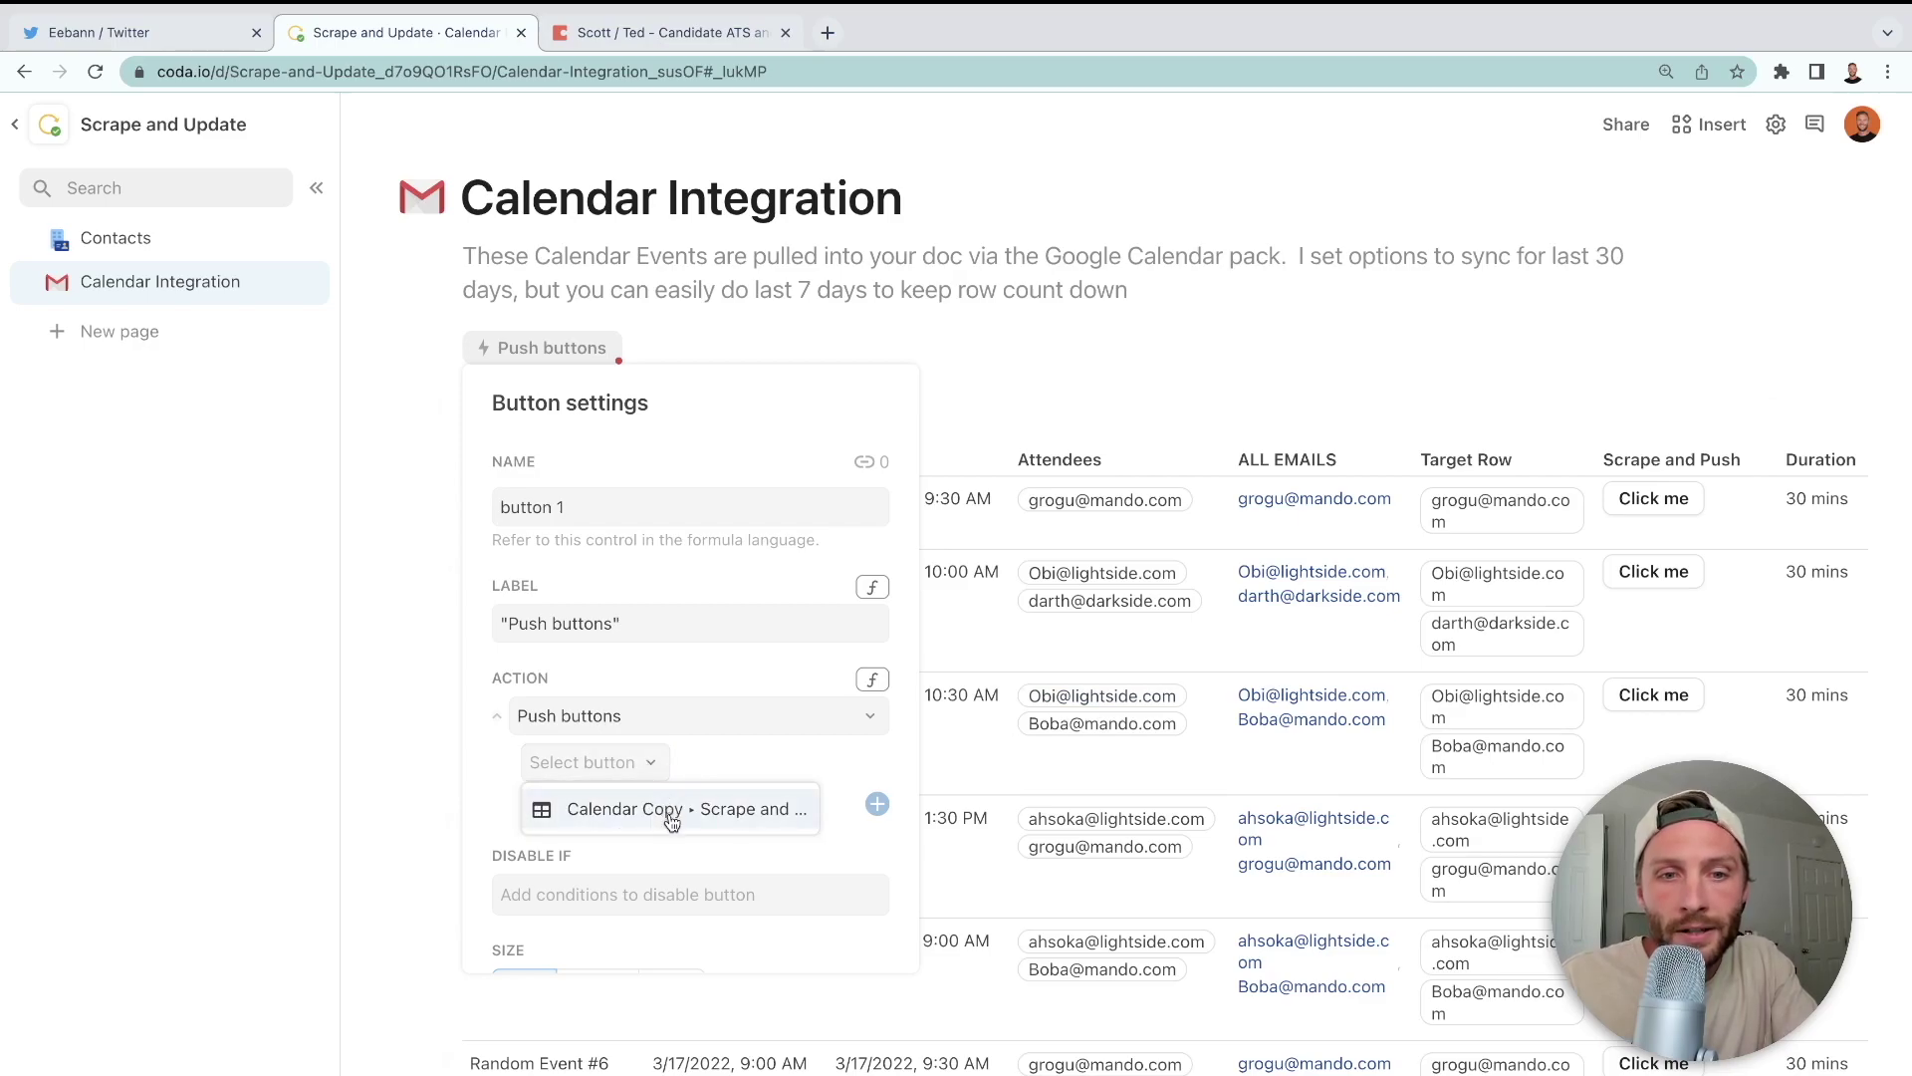
pyautogui.click(656, 808)
pyautogui.press('Escape')
pyautogui.click(590, 351)
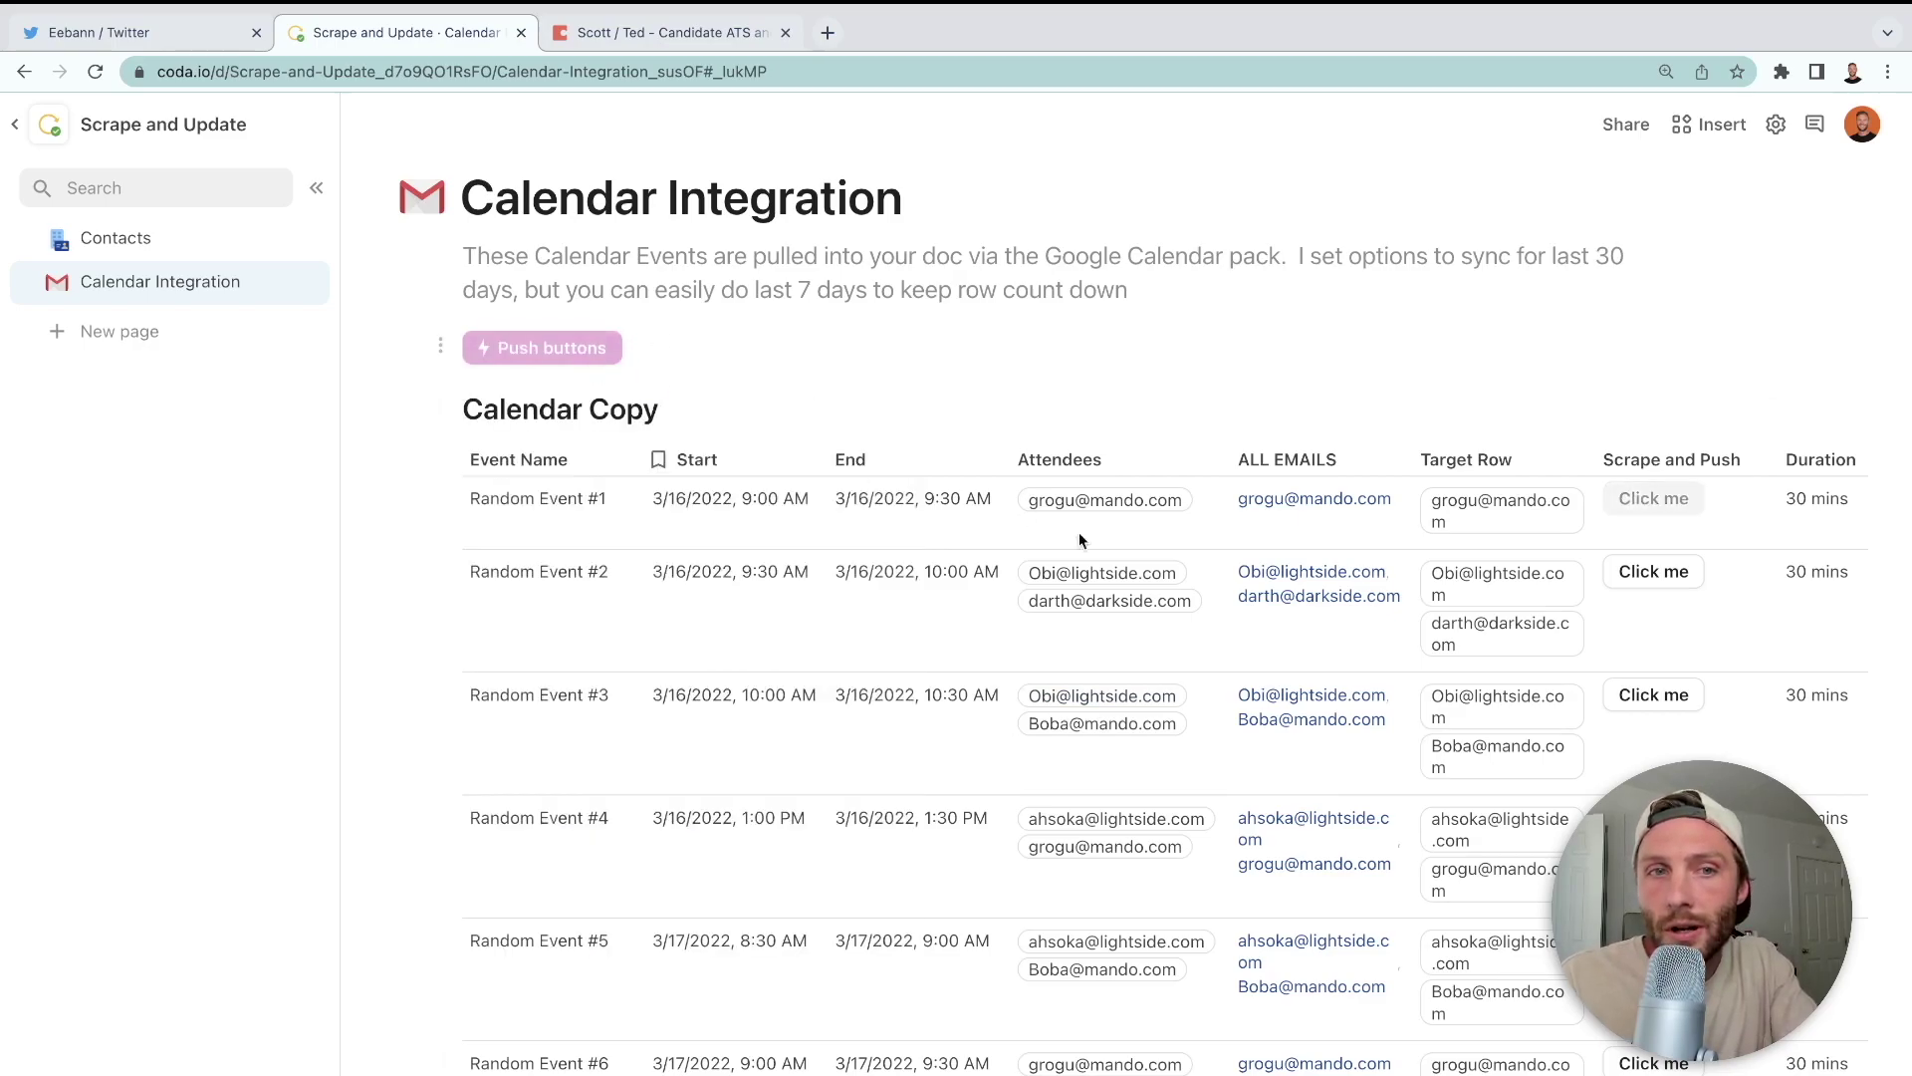
pyautogui.scroll(-20, 1687, 647)
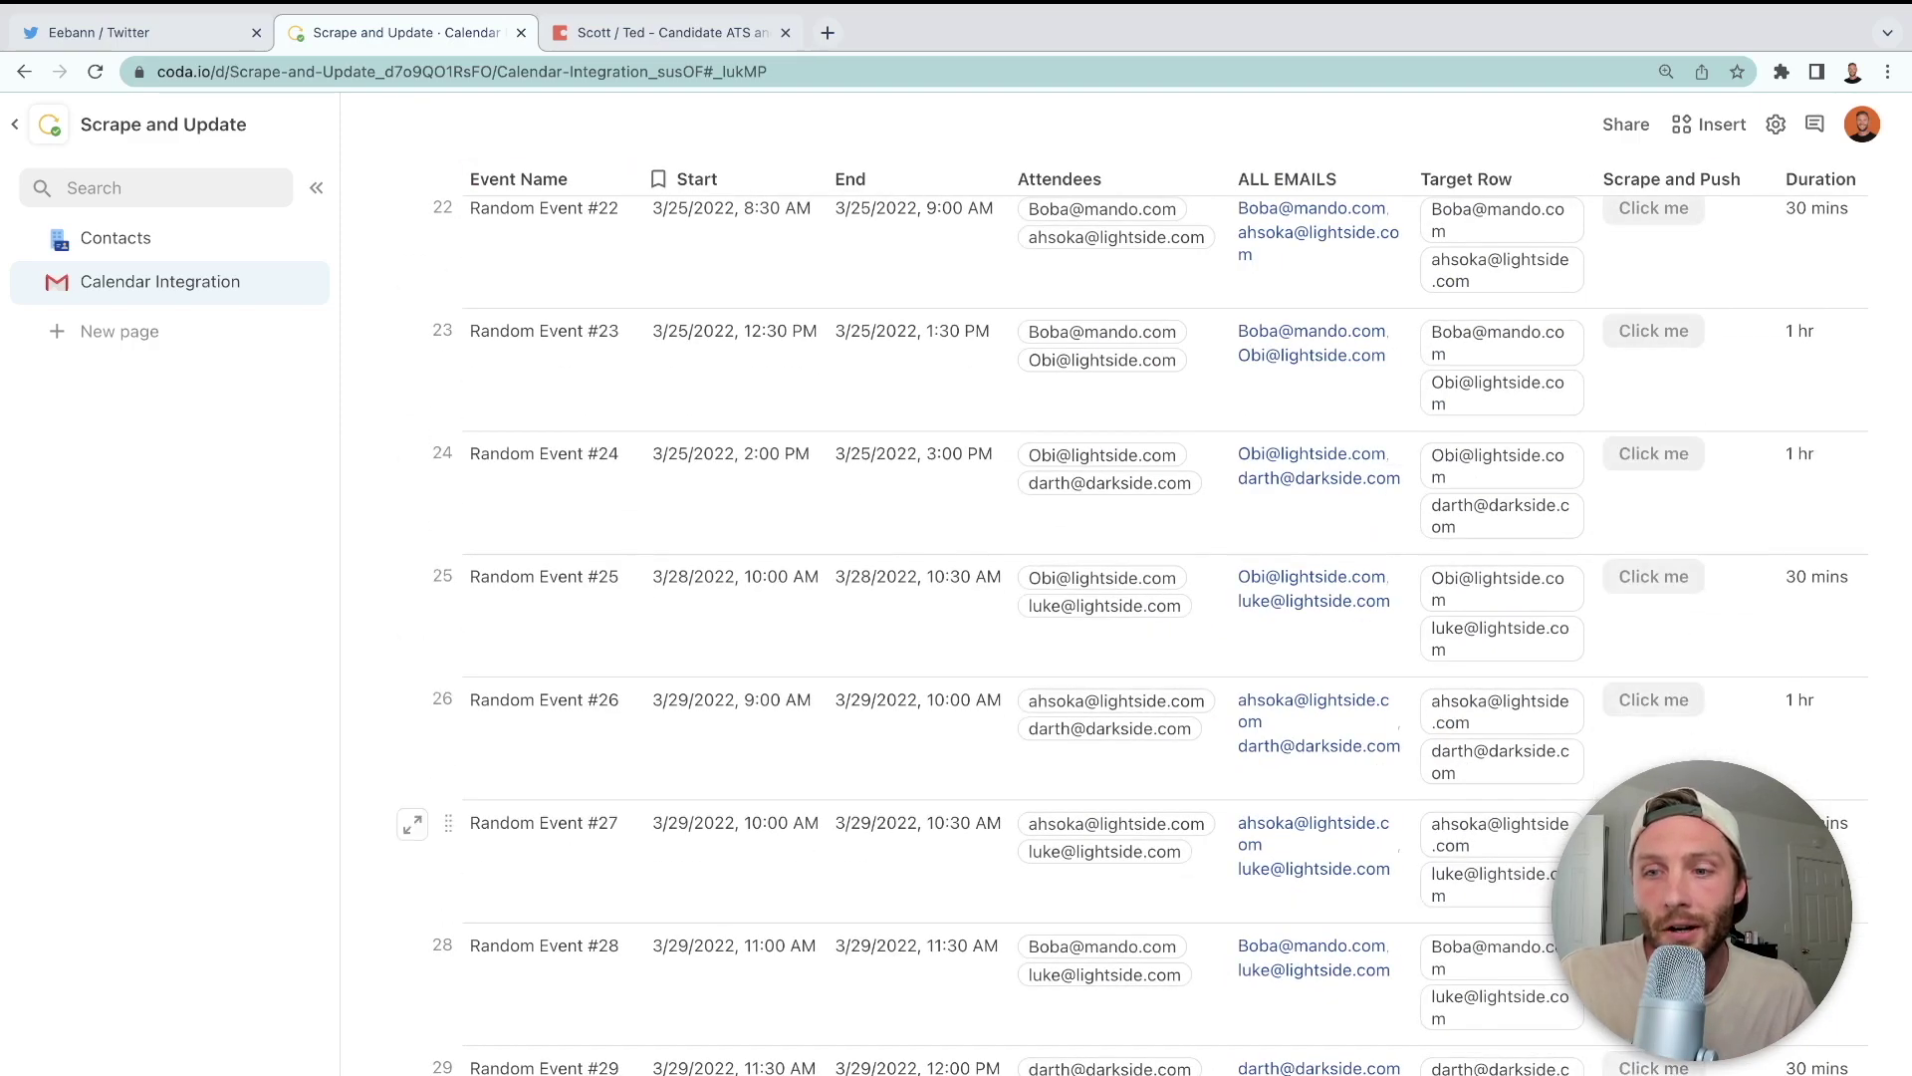
# - Review the Meeting Digest column on Contacts, now filled with pushed event lines
pyautogui.click(136, 242)
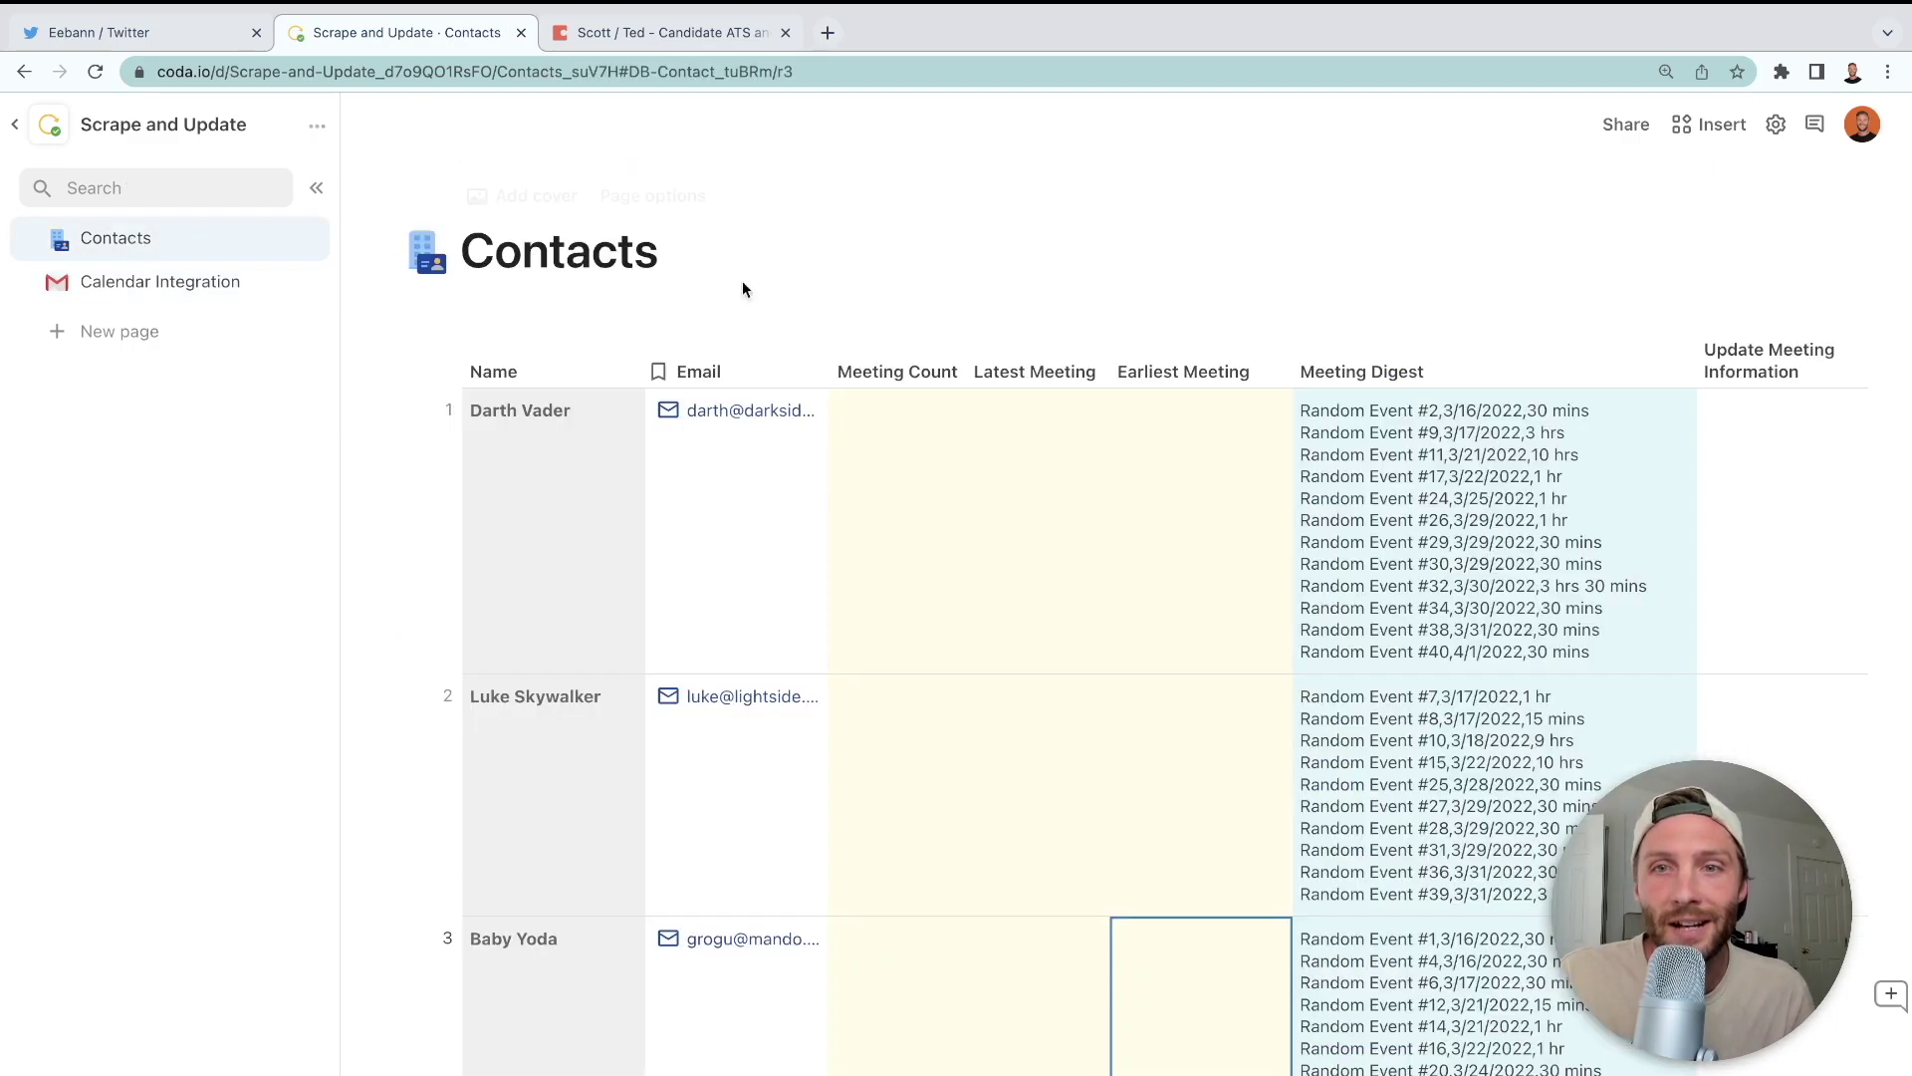
pyautogui.scroll(-3, 1139, 493)
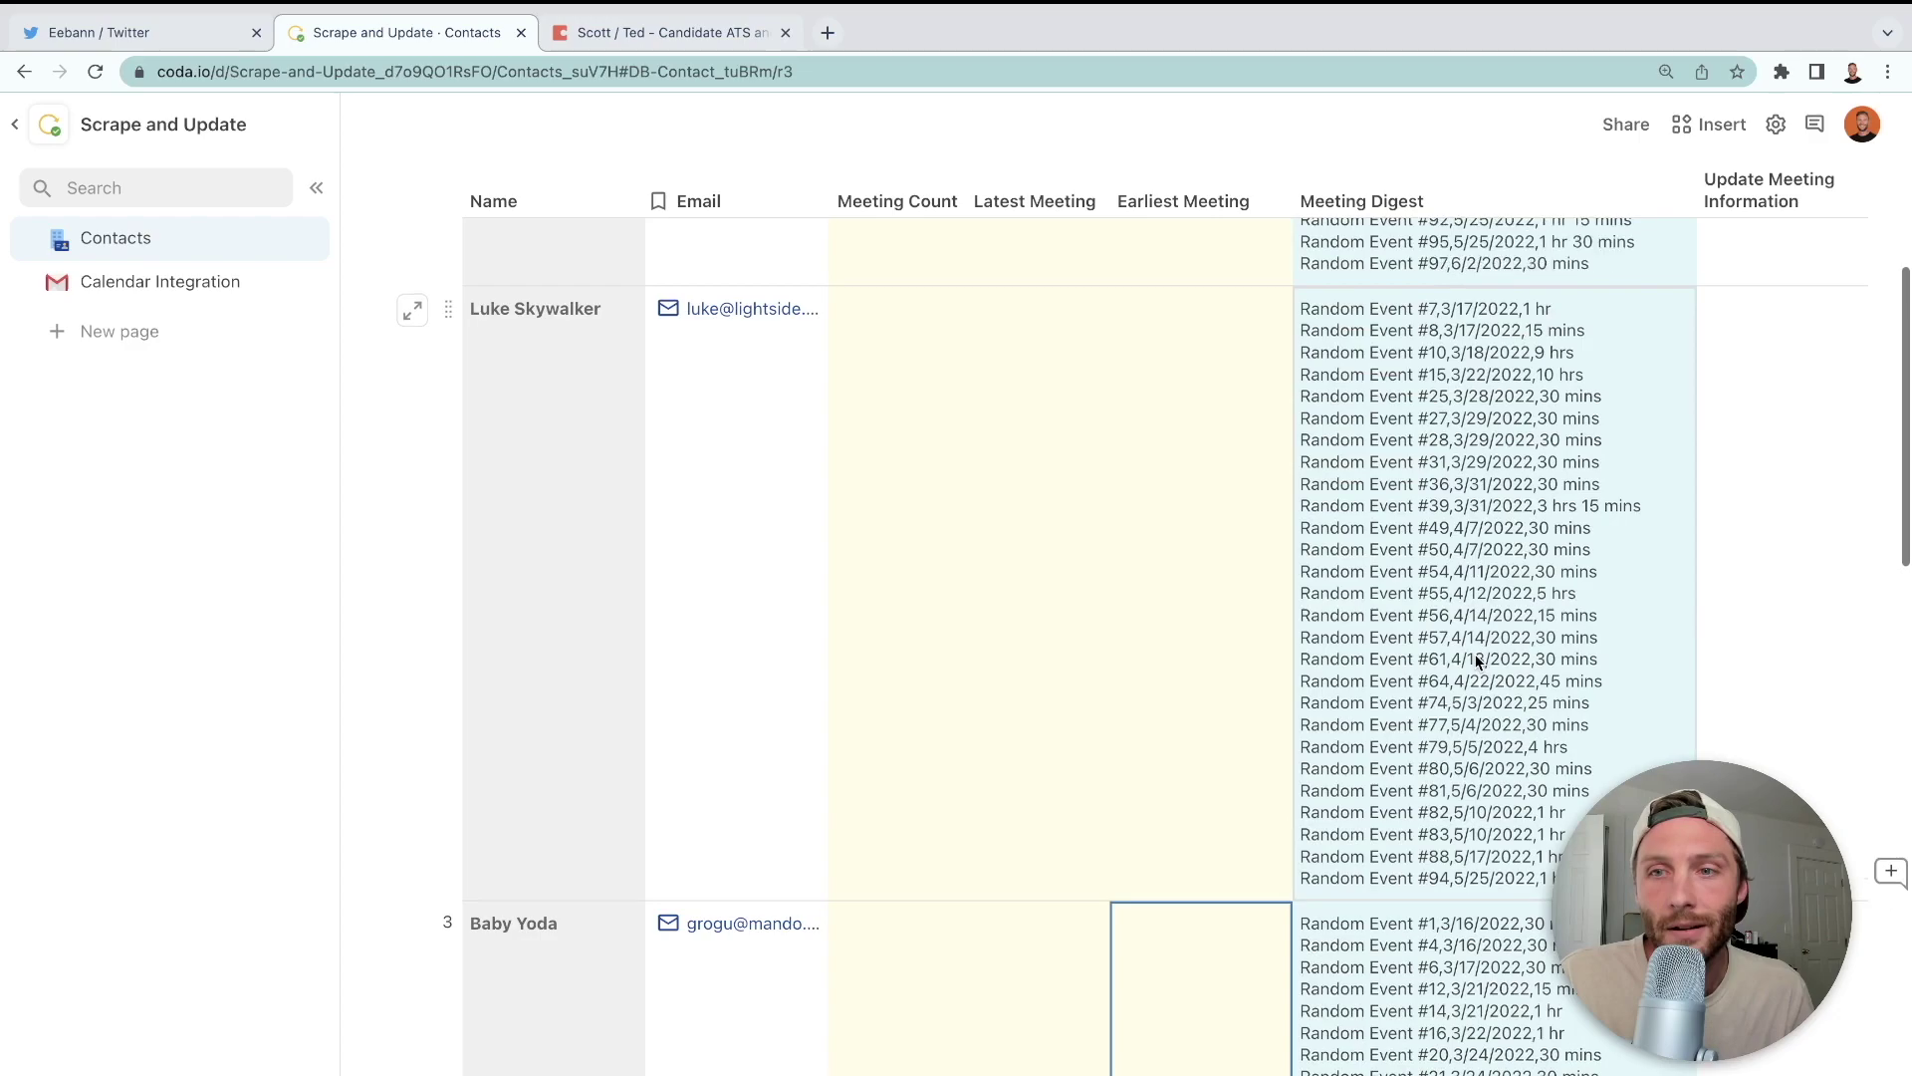
pyautogui.scroll(5, 1450, 430)
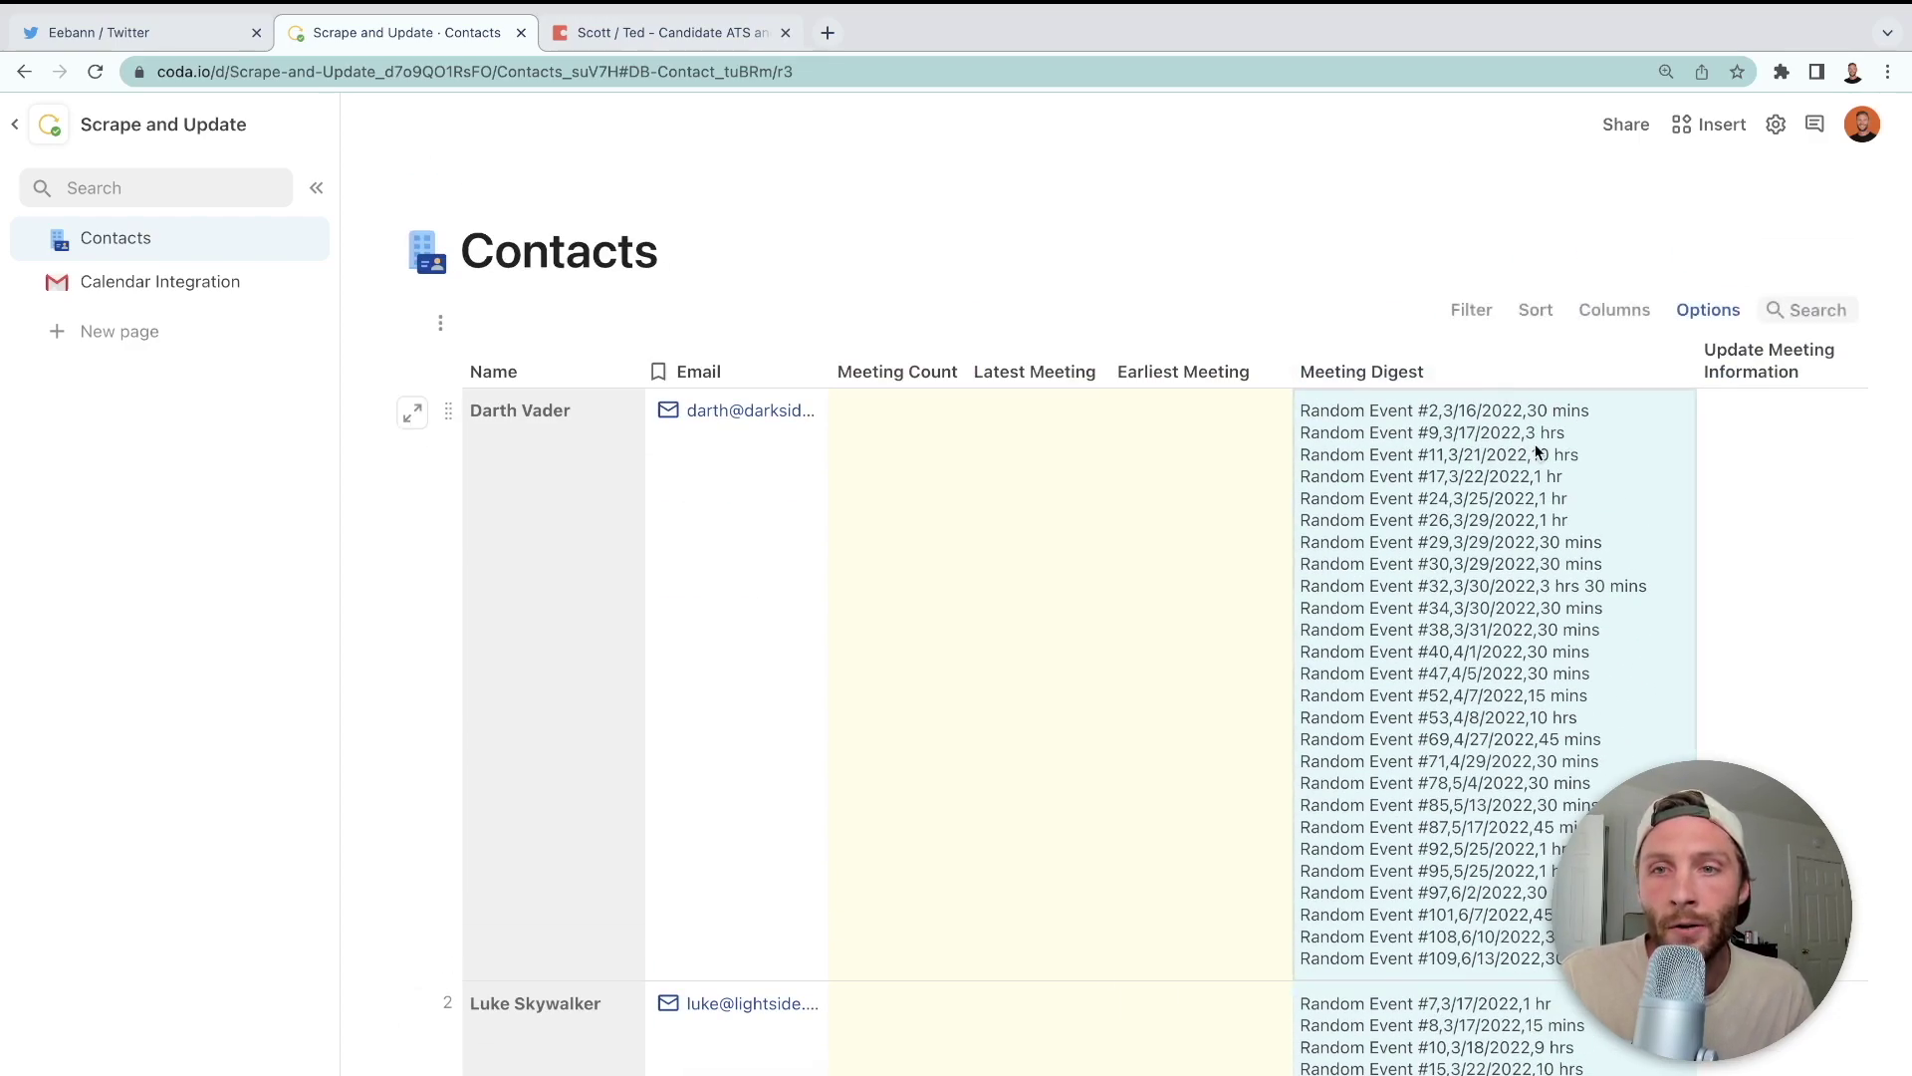
pyautogui.click(1674, 370)
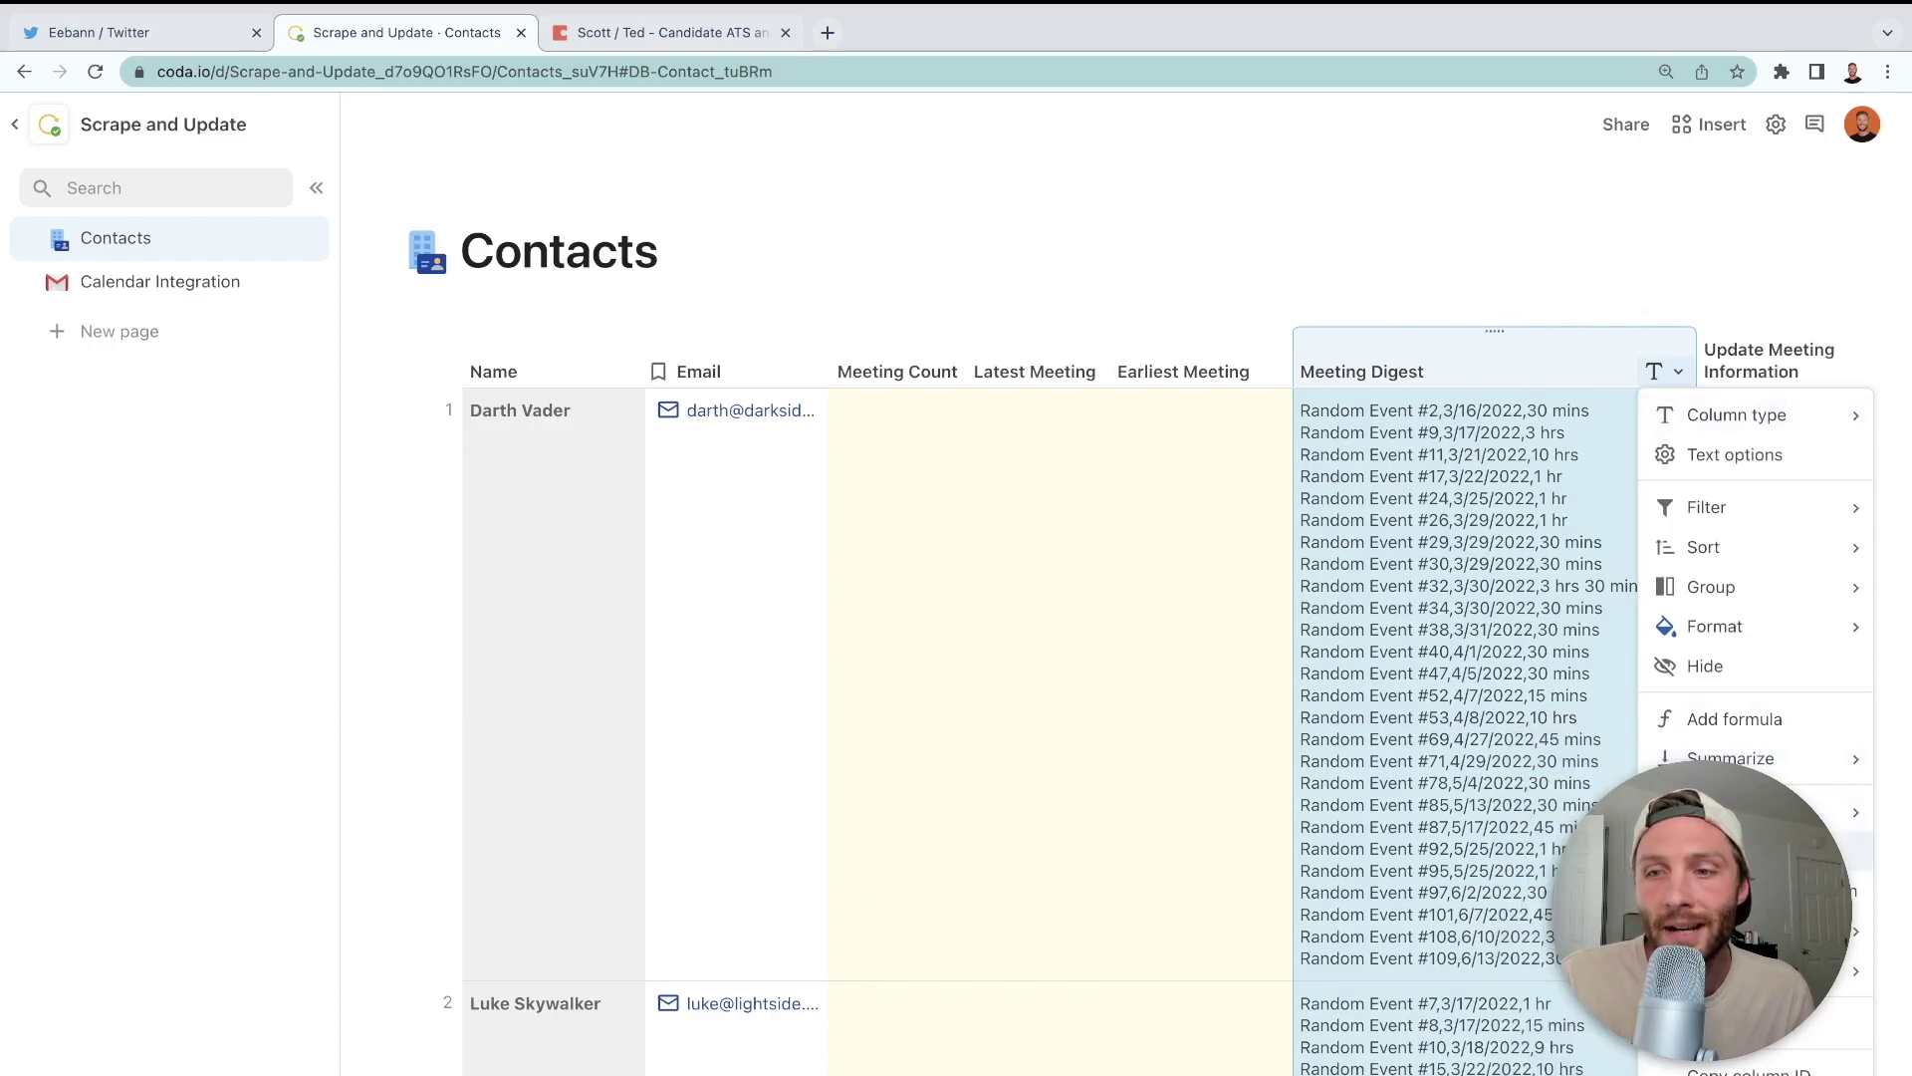
pyautogui.click(1728, 811)
# - Select Meeting Count cells, check column types, then select the whole Meeting Count column
pyautogui.click(1733, 419)
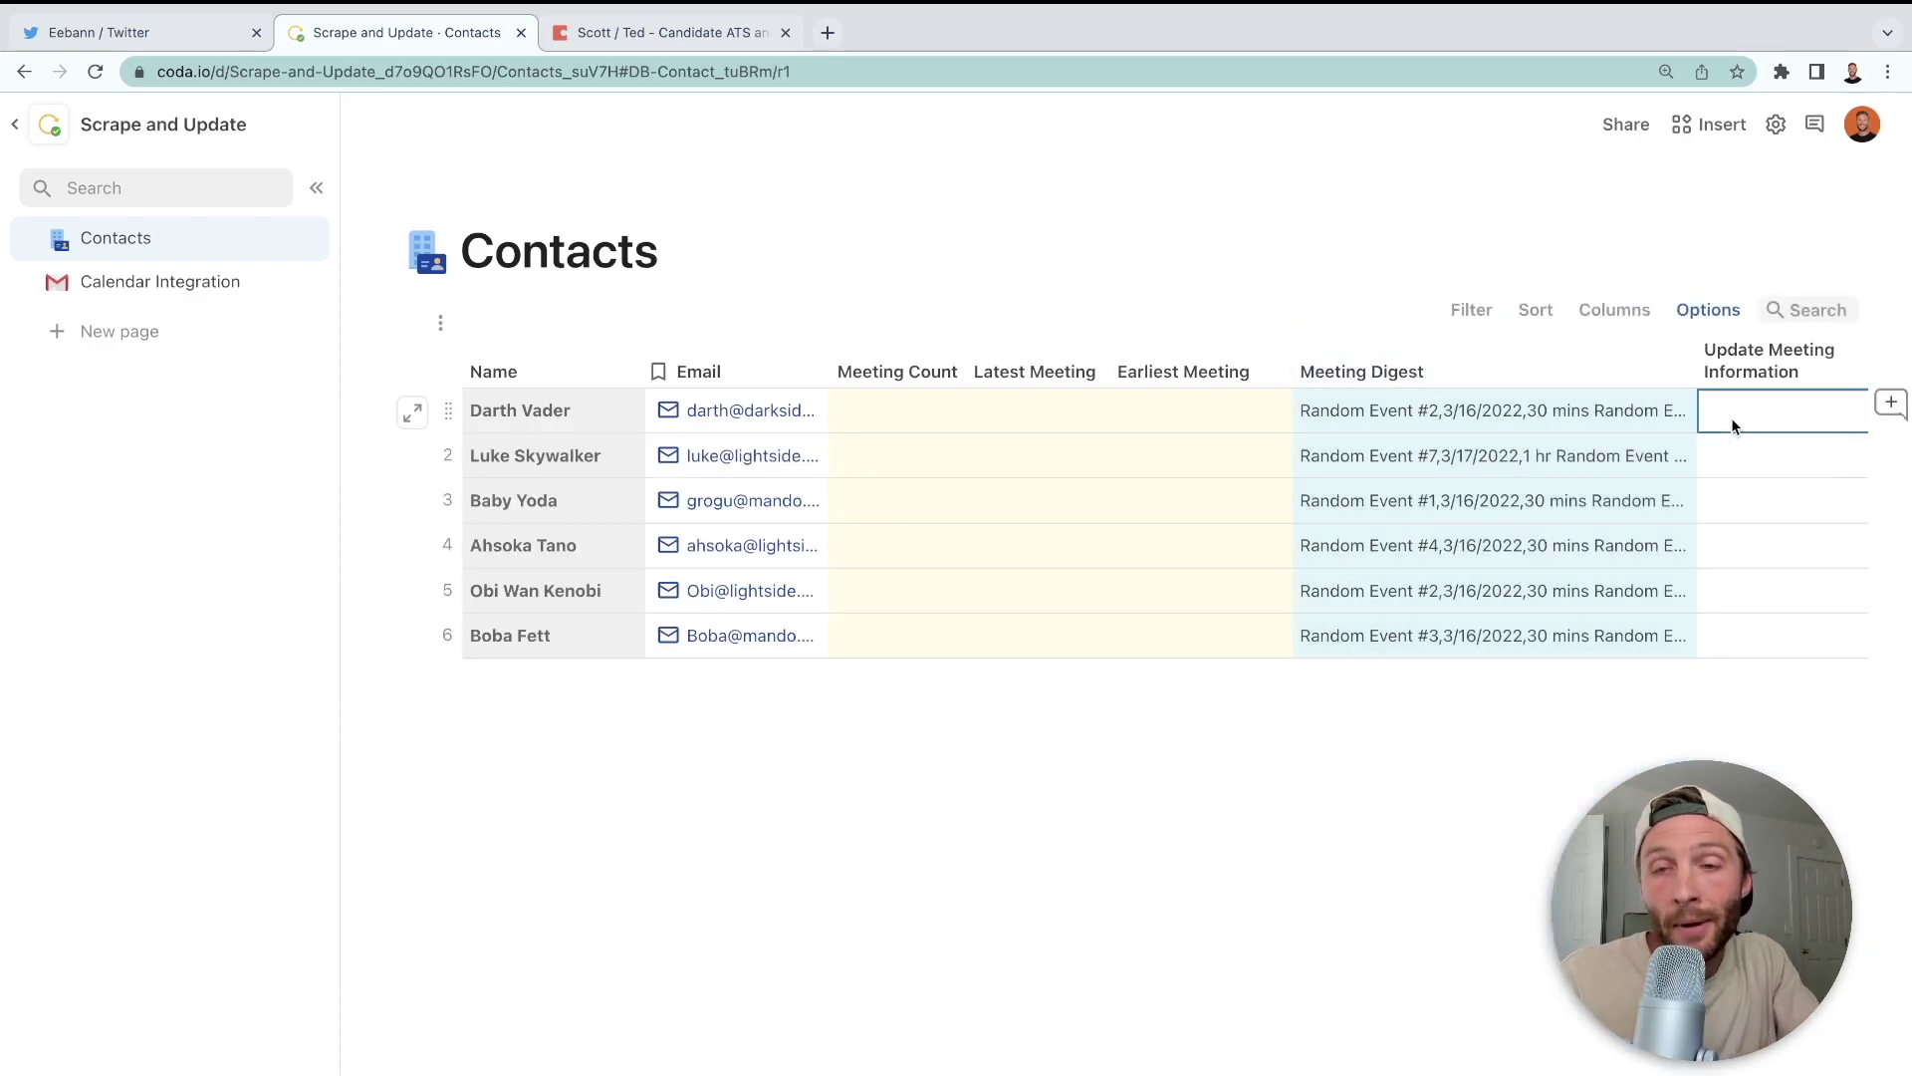
pyautogui.click(950, 422)
pyautogui.moveTo(951, 422); pyautogui.dragTo(1217, 648)
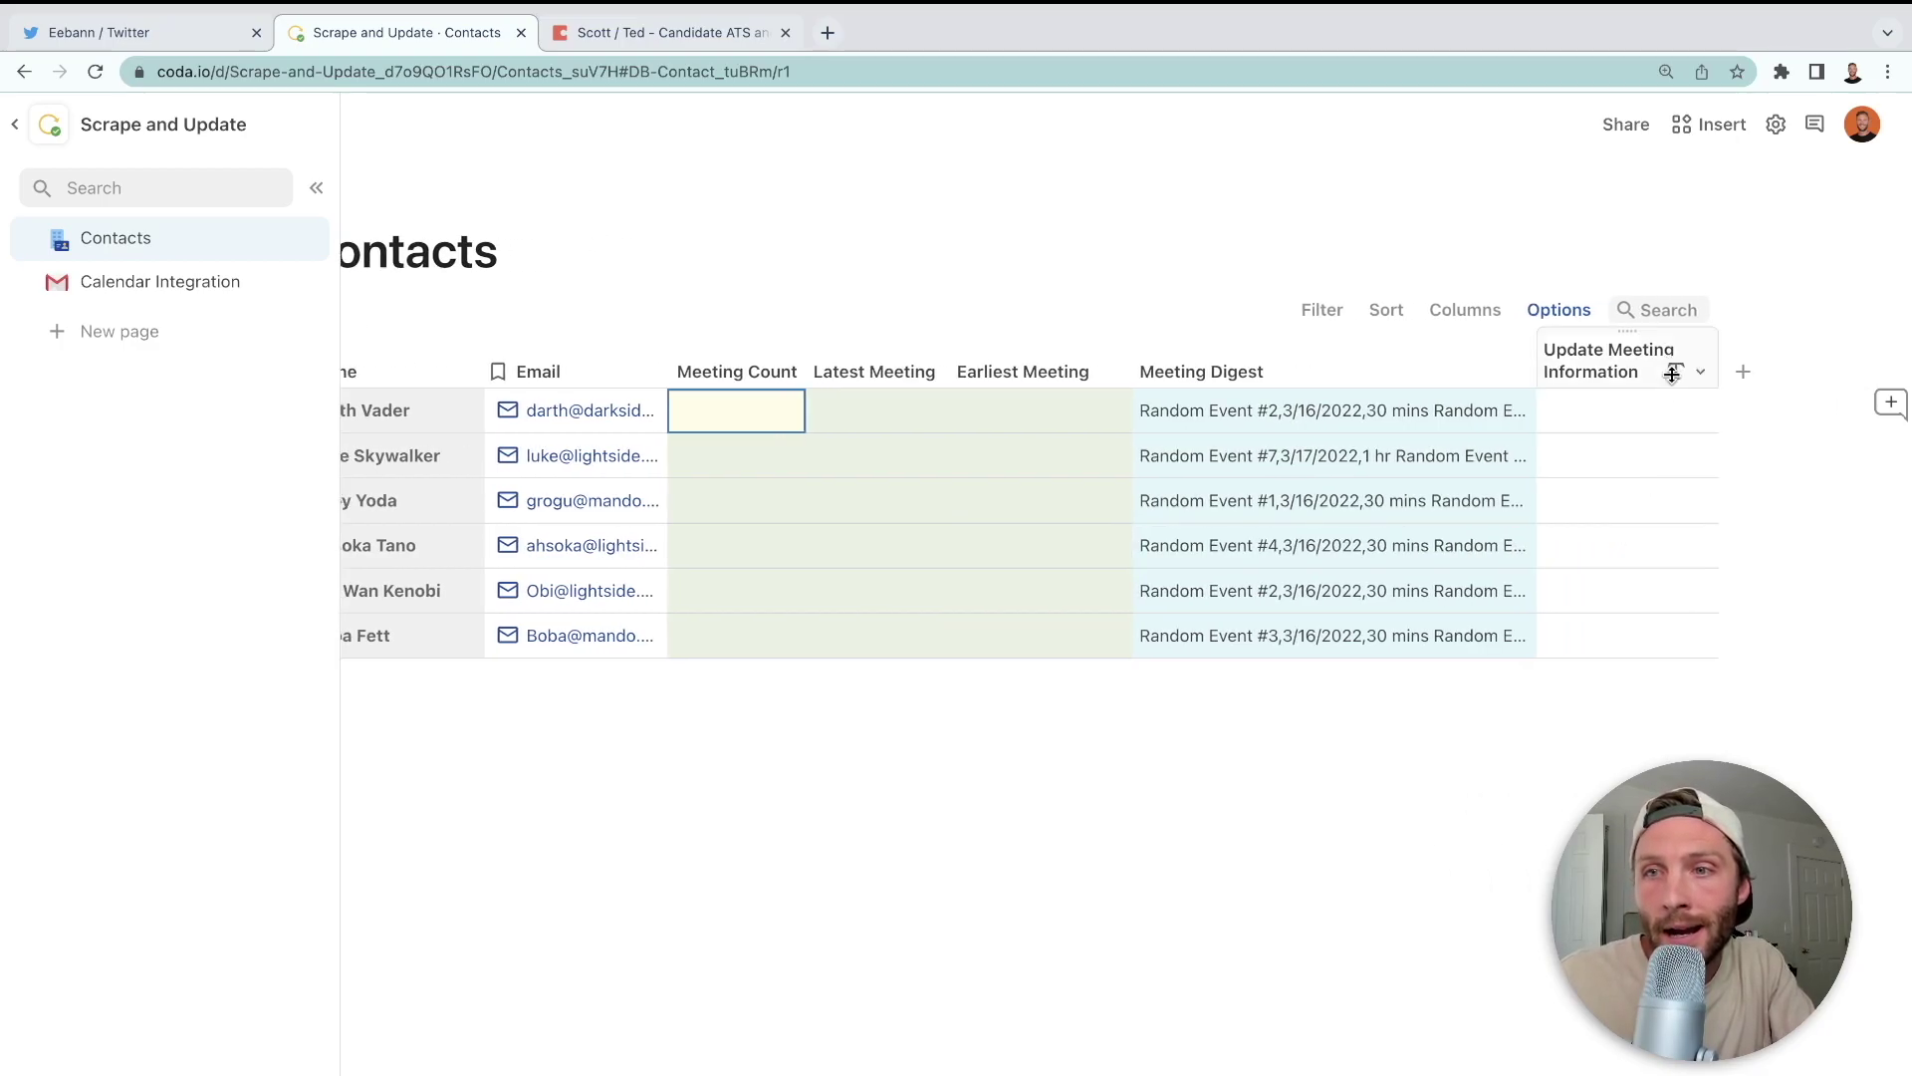
pyautogui.click(1700, 371)
pyautogui.click(1733, 415)
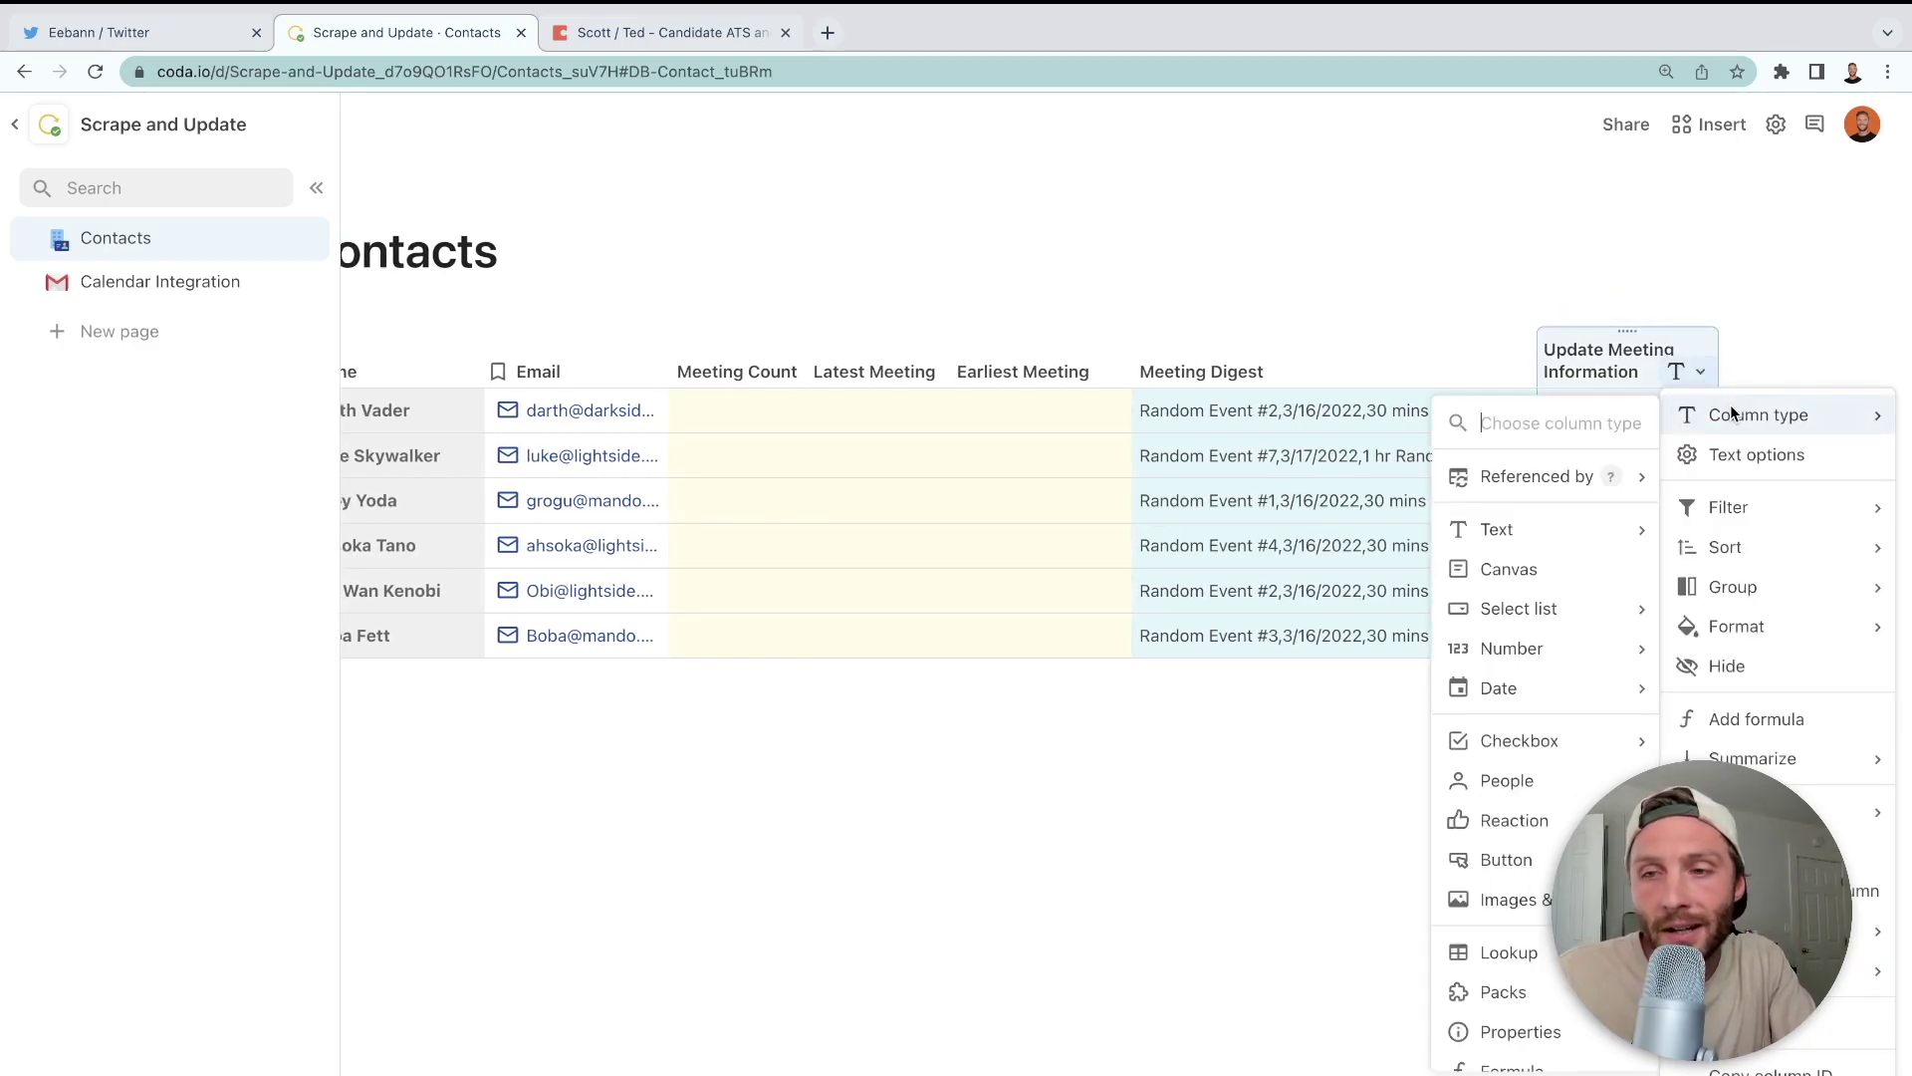
pyautogui.click(756, 361)
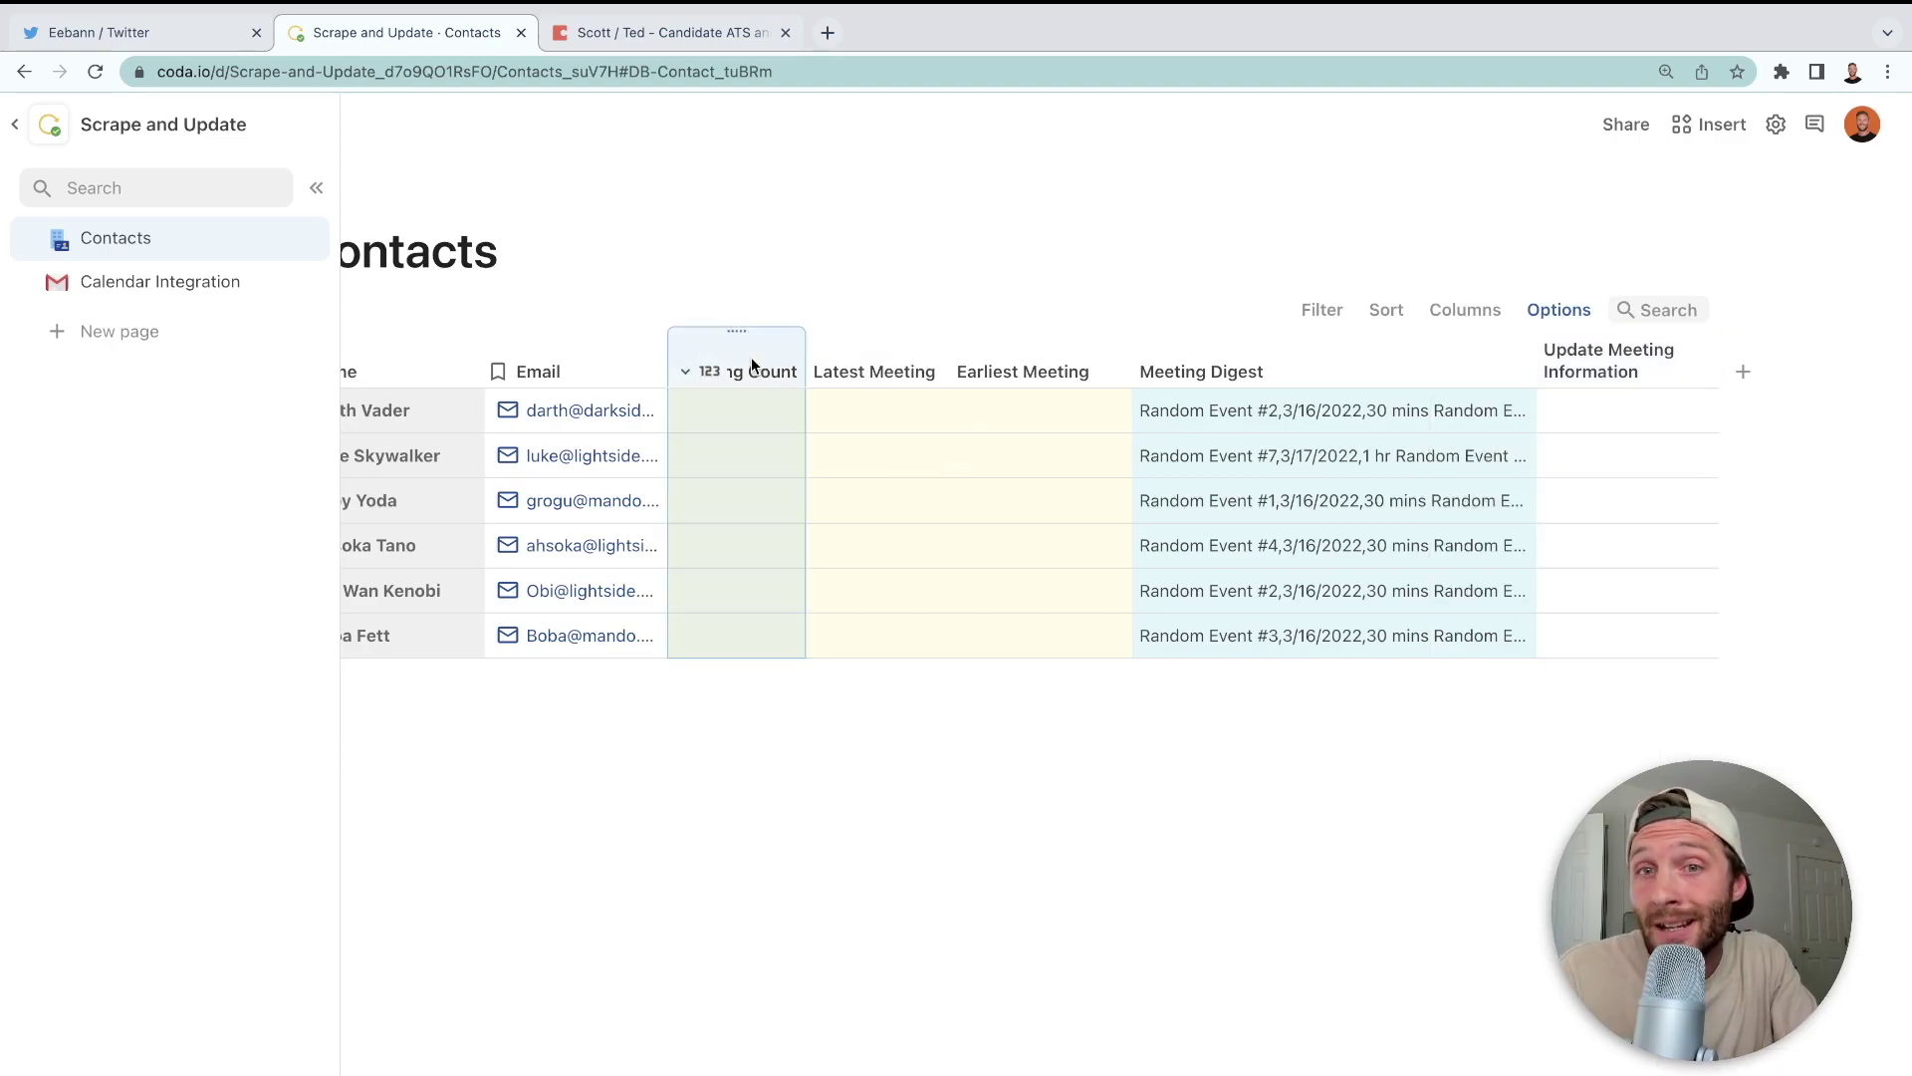
# - Start the Meeting Count column formula as Meeting Digest.Split()
pyautogui.press('=')
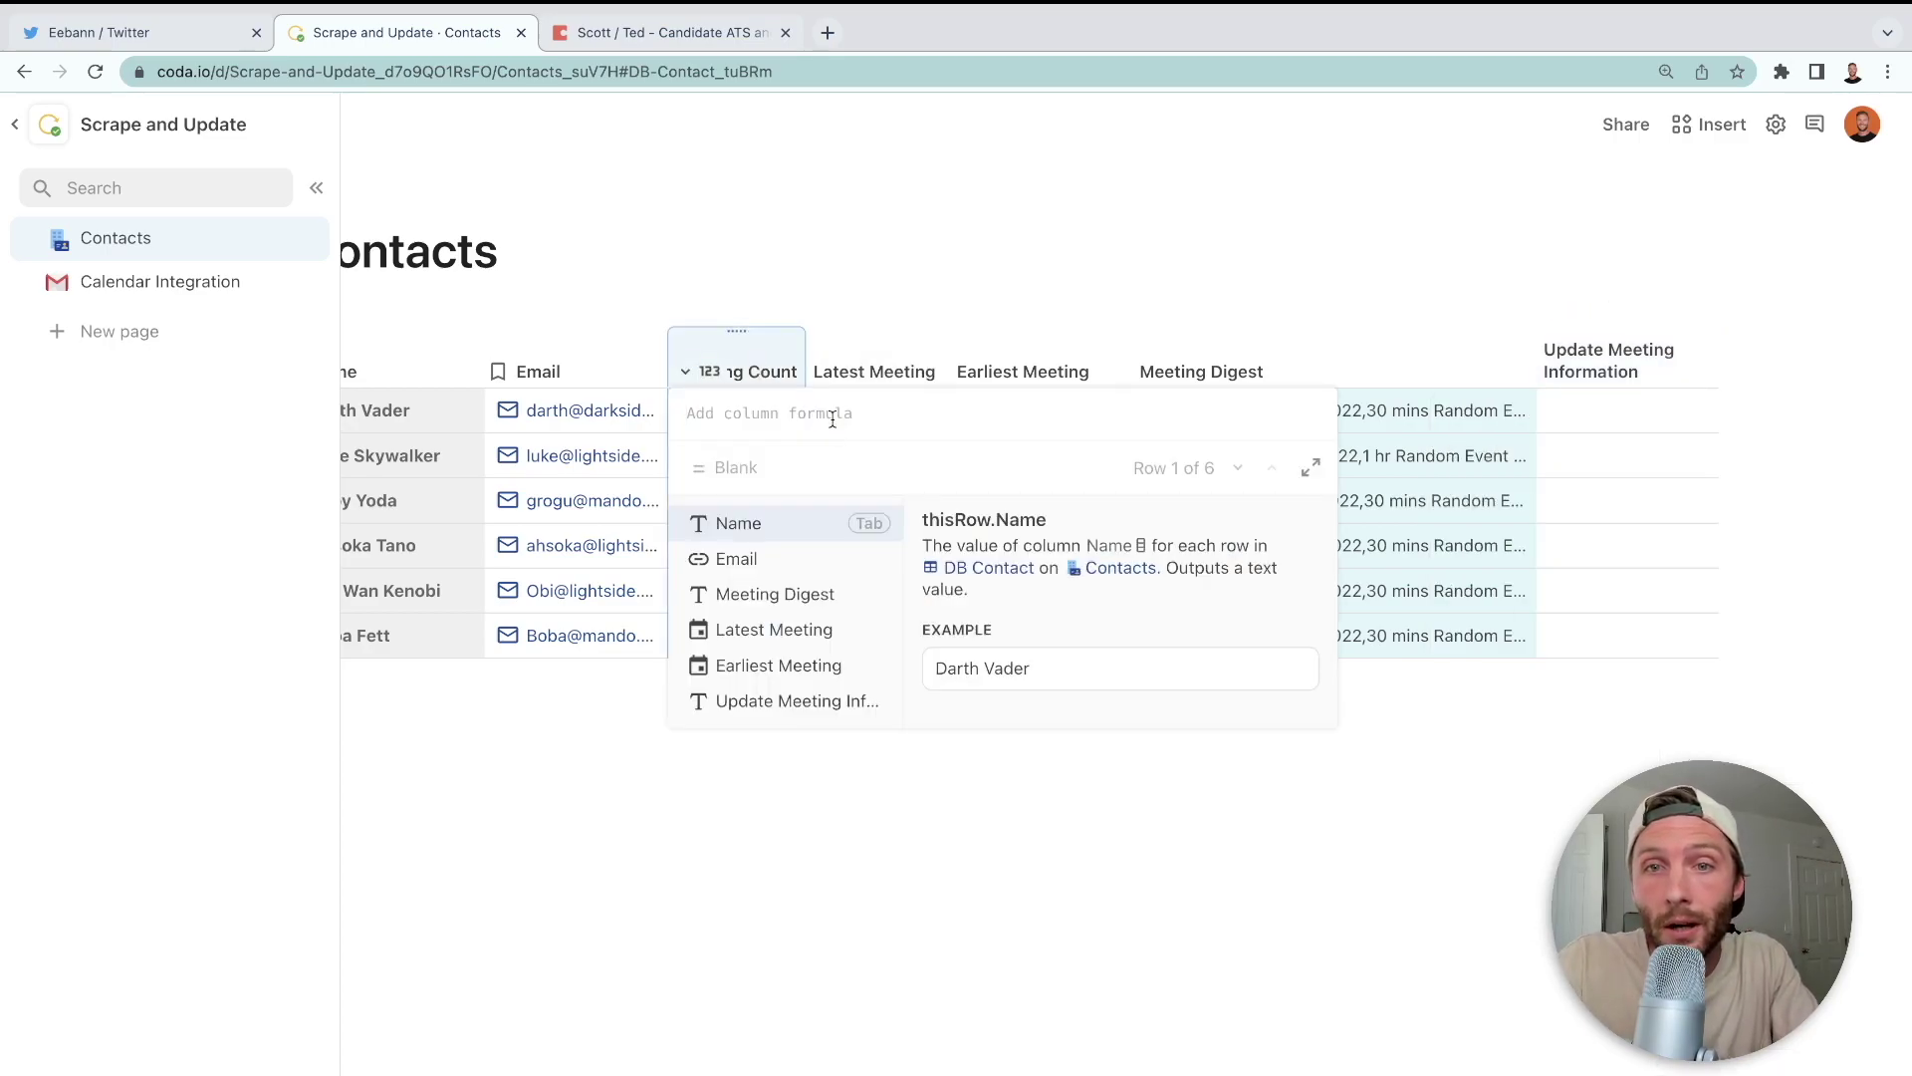
pyautogui.write('meeting digest')
pyautogui.press('Tab')
pyautogui.write('.spl')
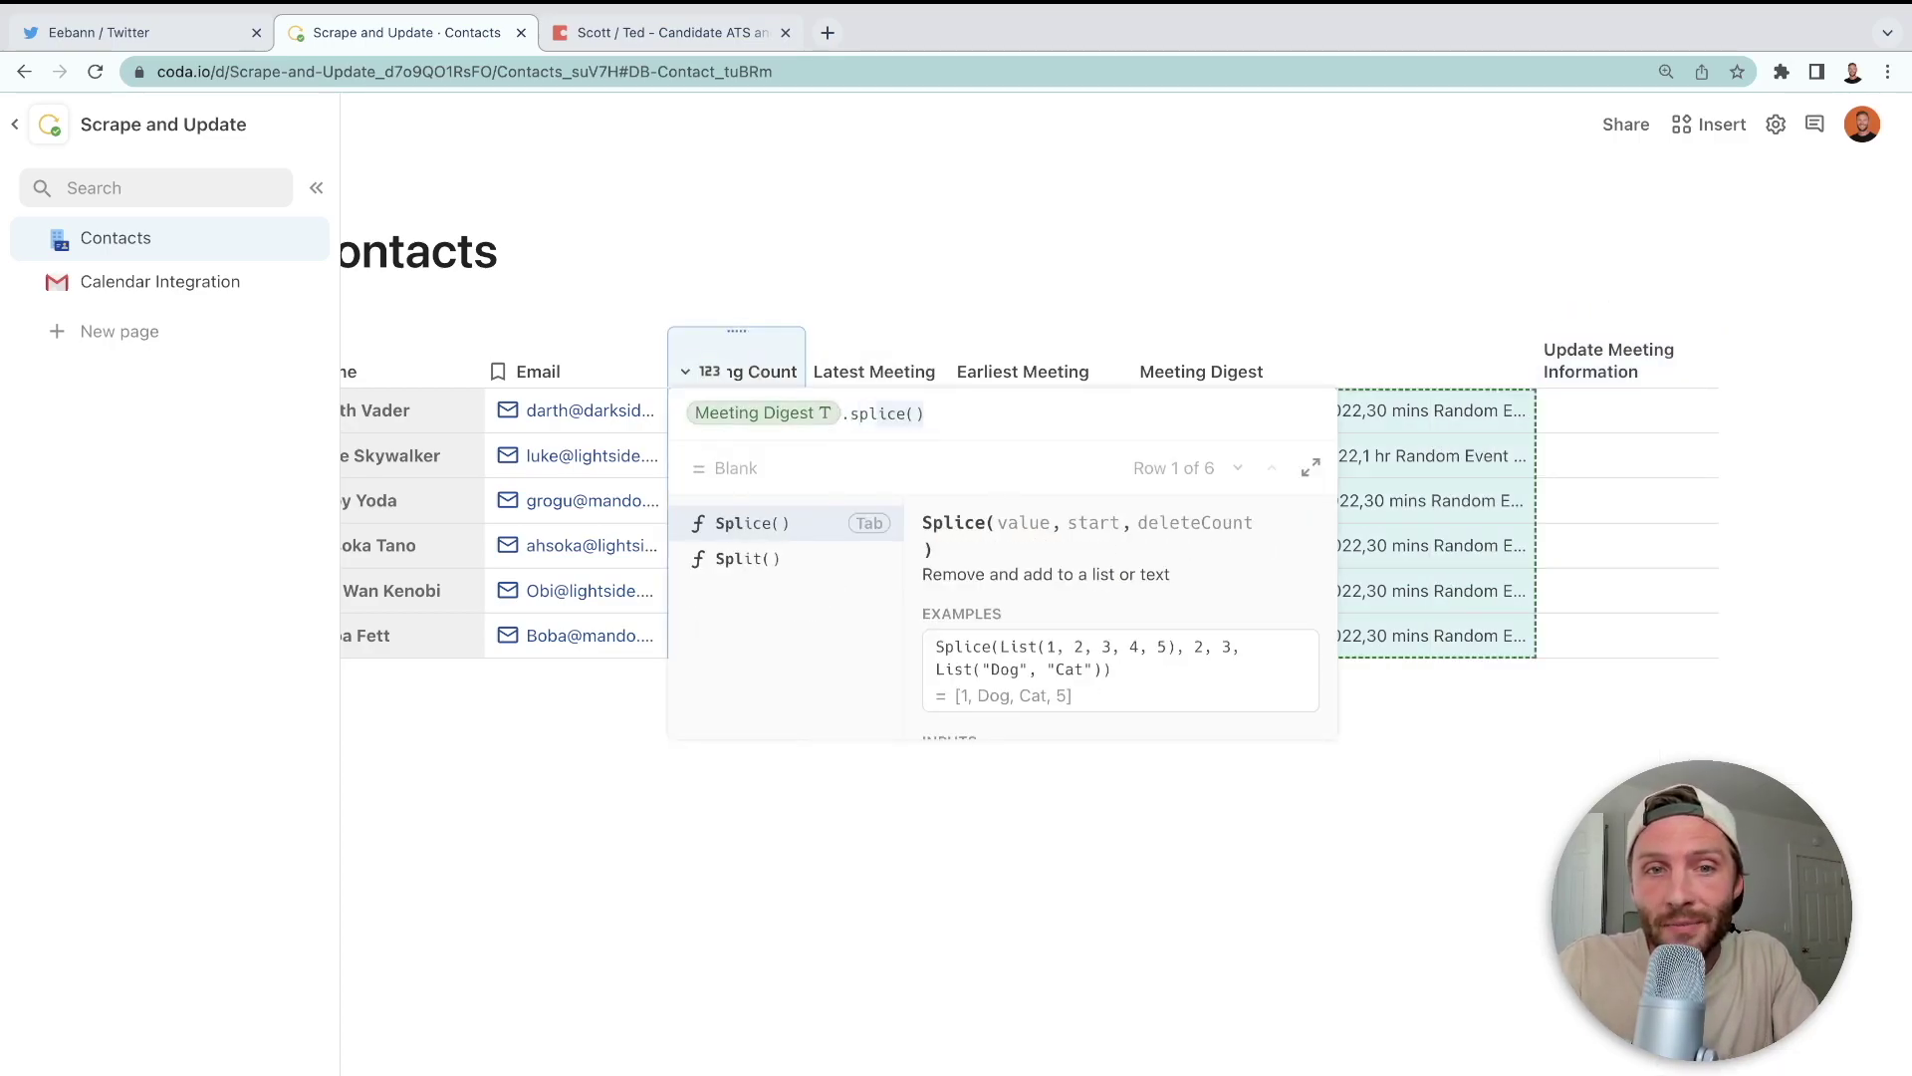
pyautogui.write('it')
pyautogui.press('Tab')
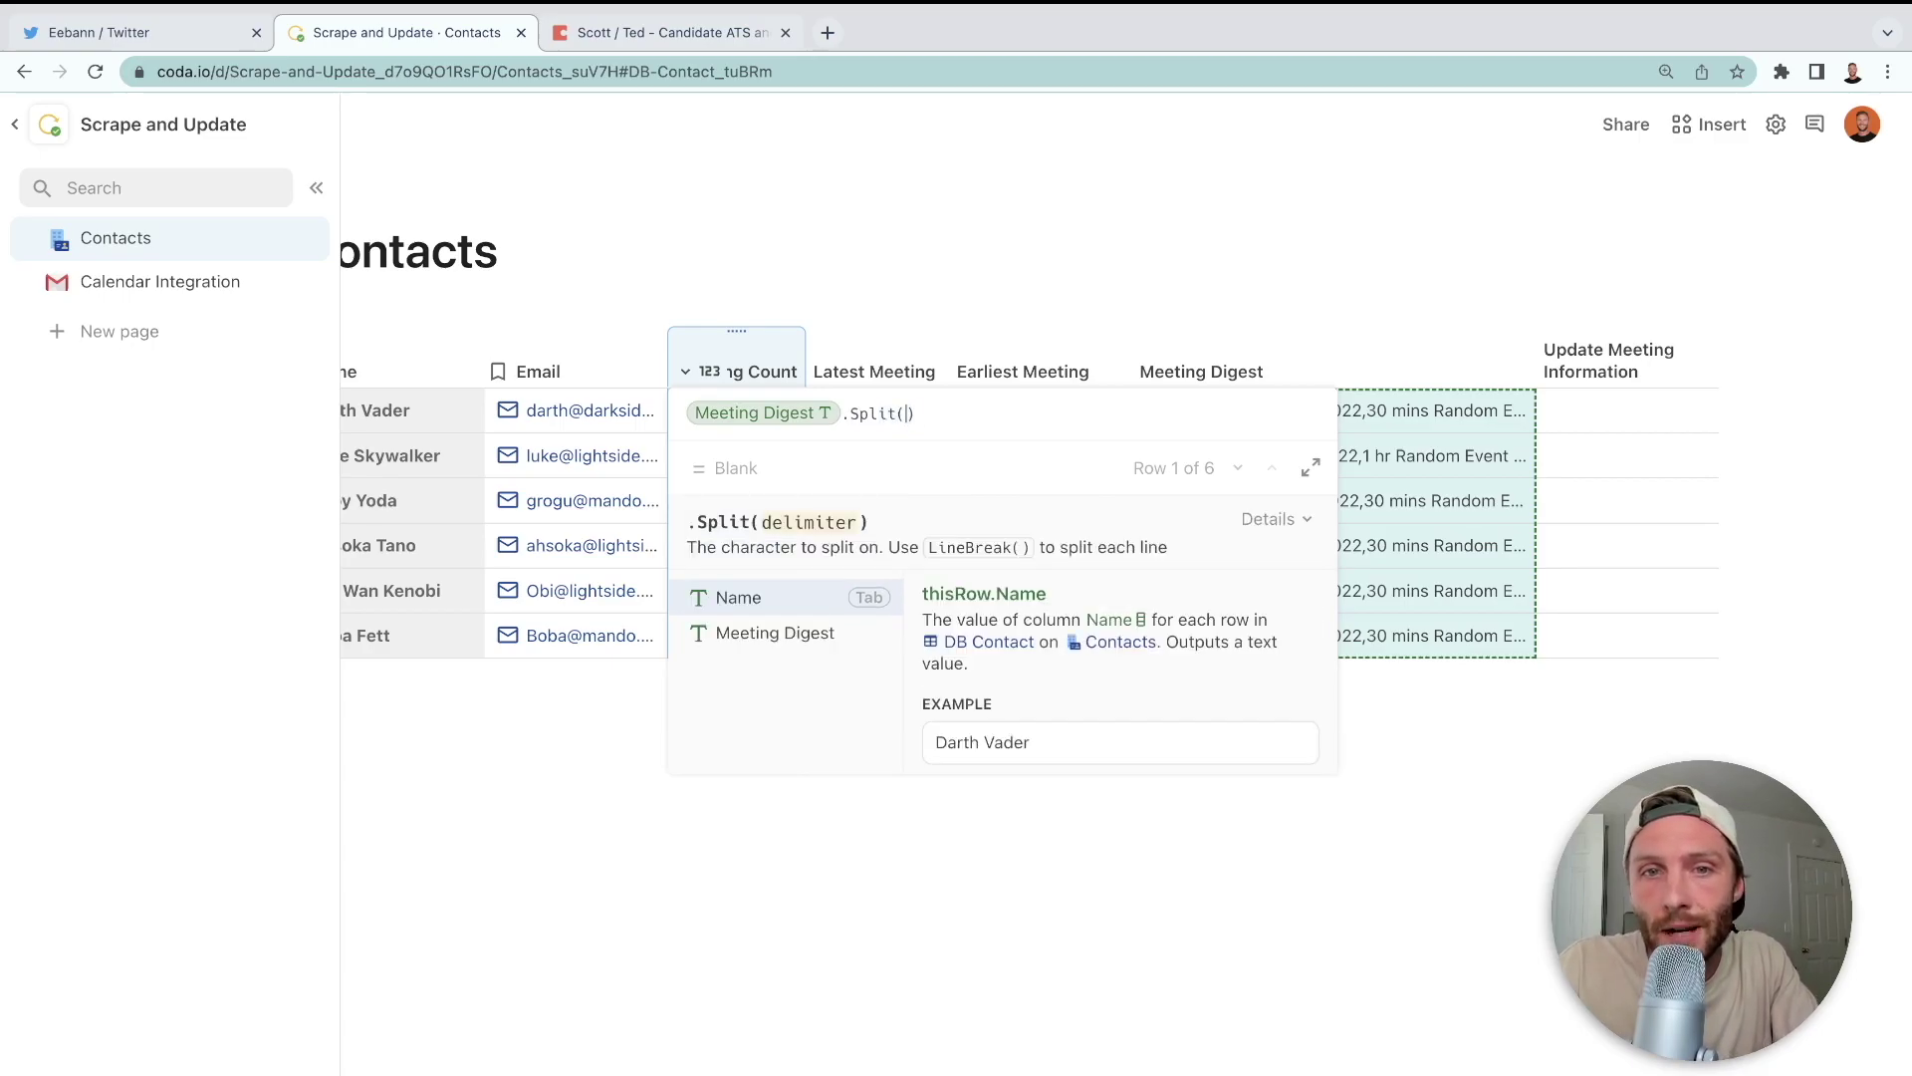
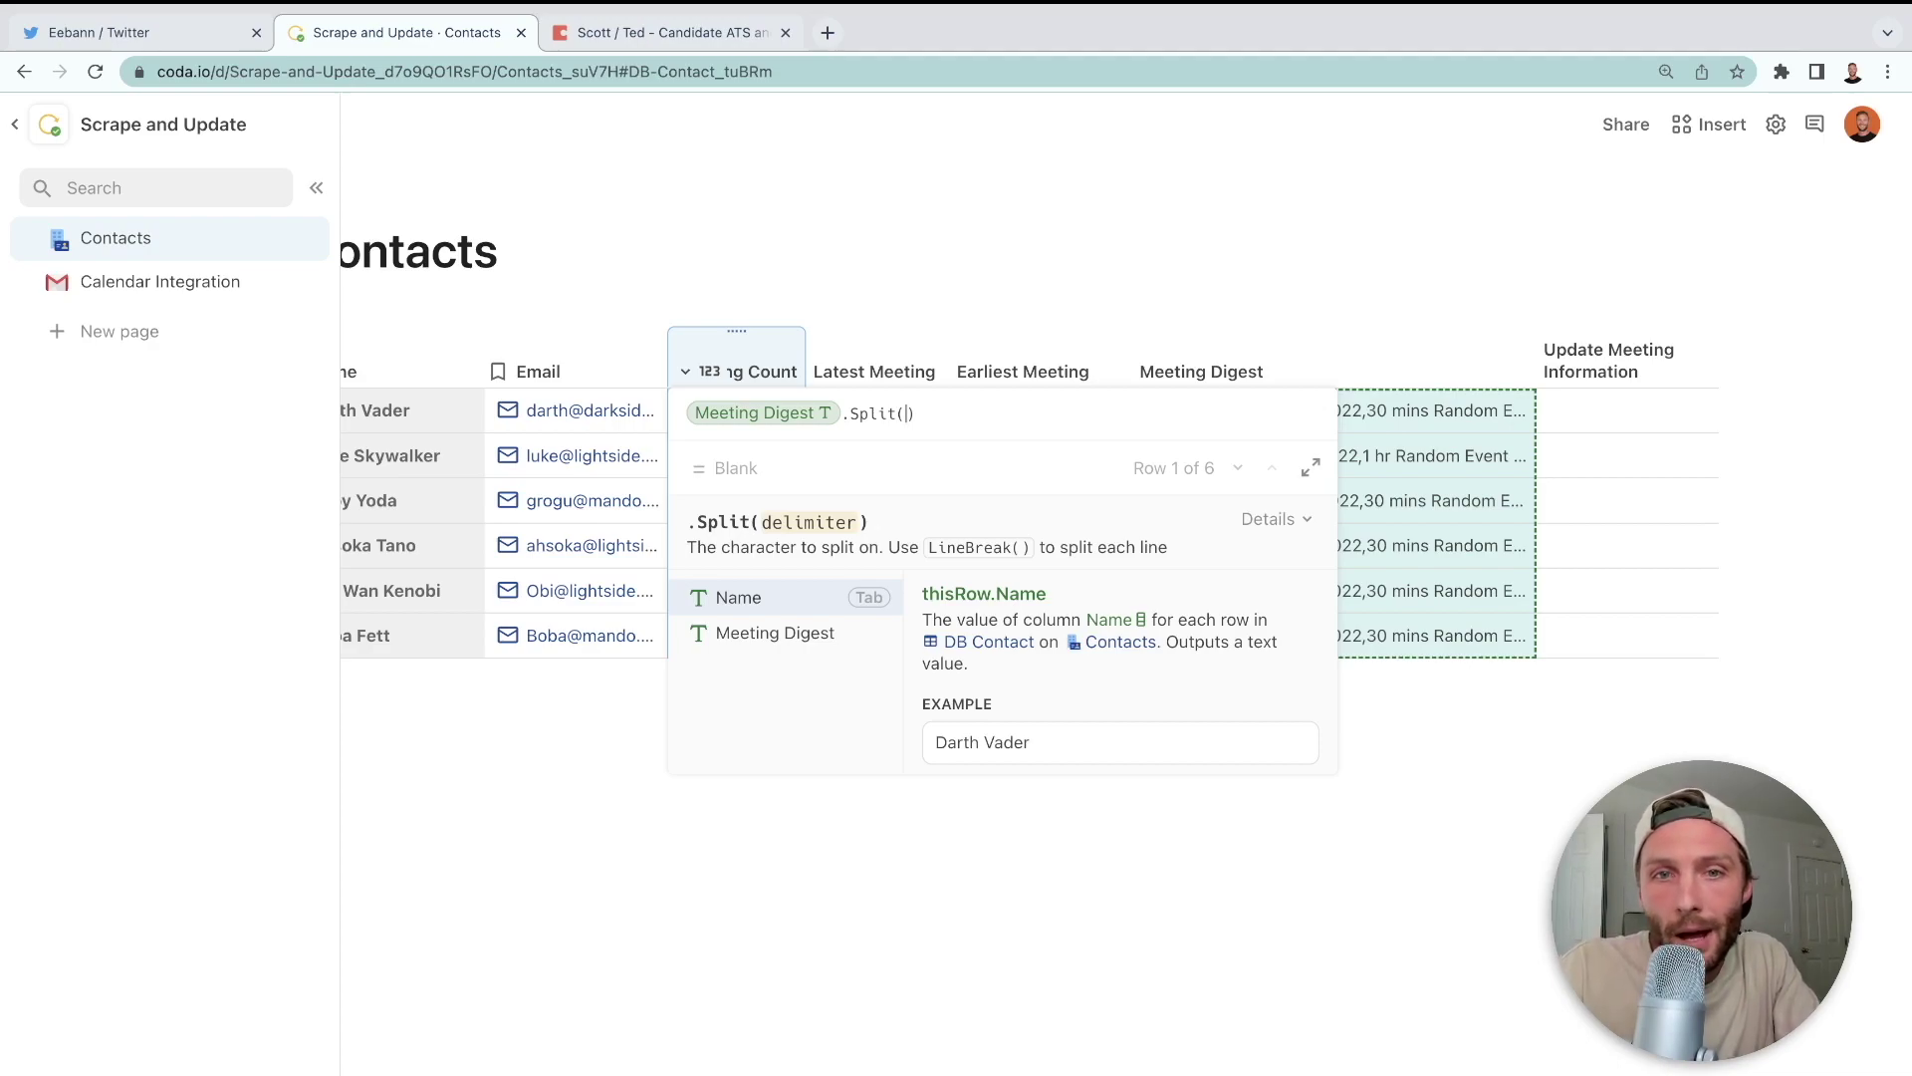
# - Finish the Meeting Count formula as Split(LineBreak()).Count() so each contact shows 26–32 meetings
pyautogui.write('LineBreak())')
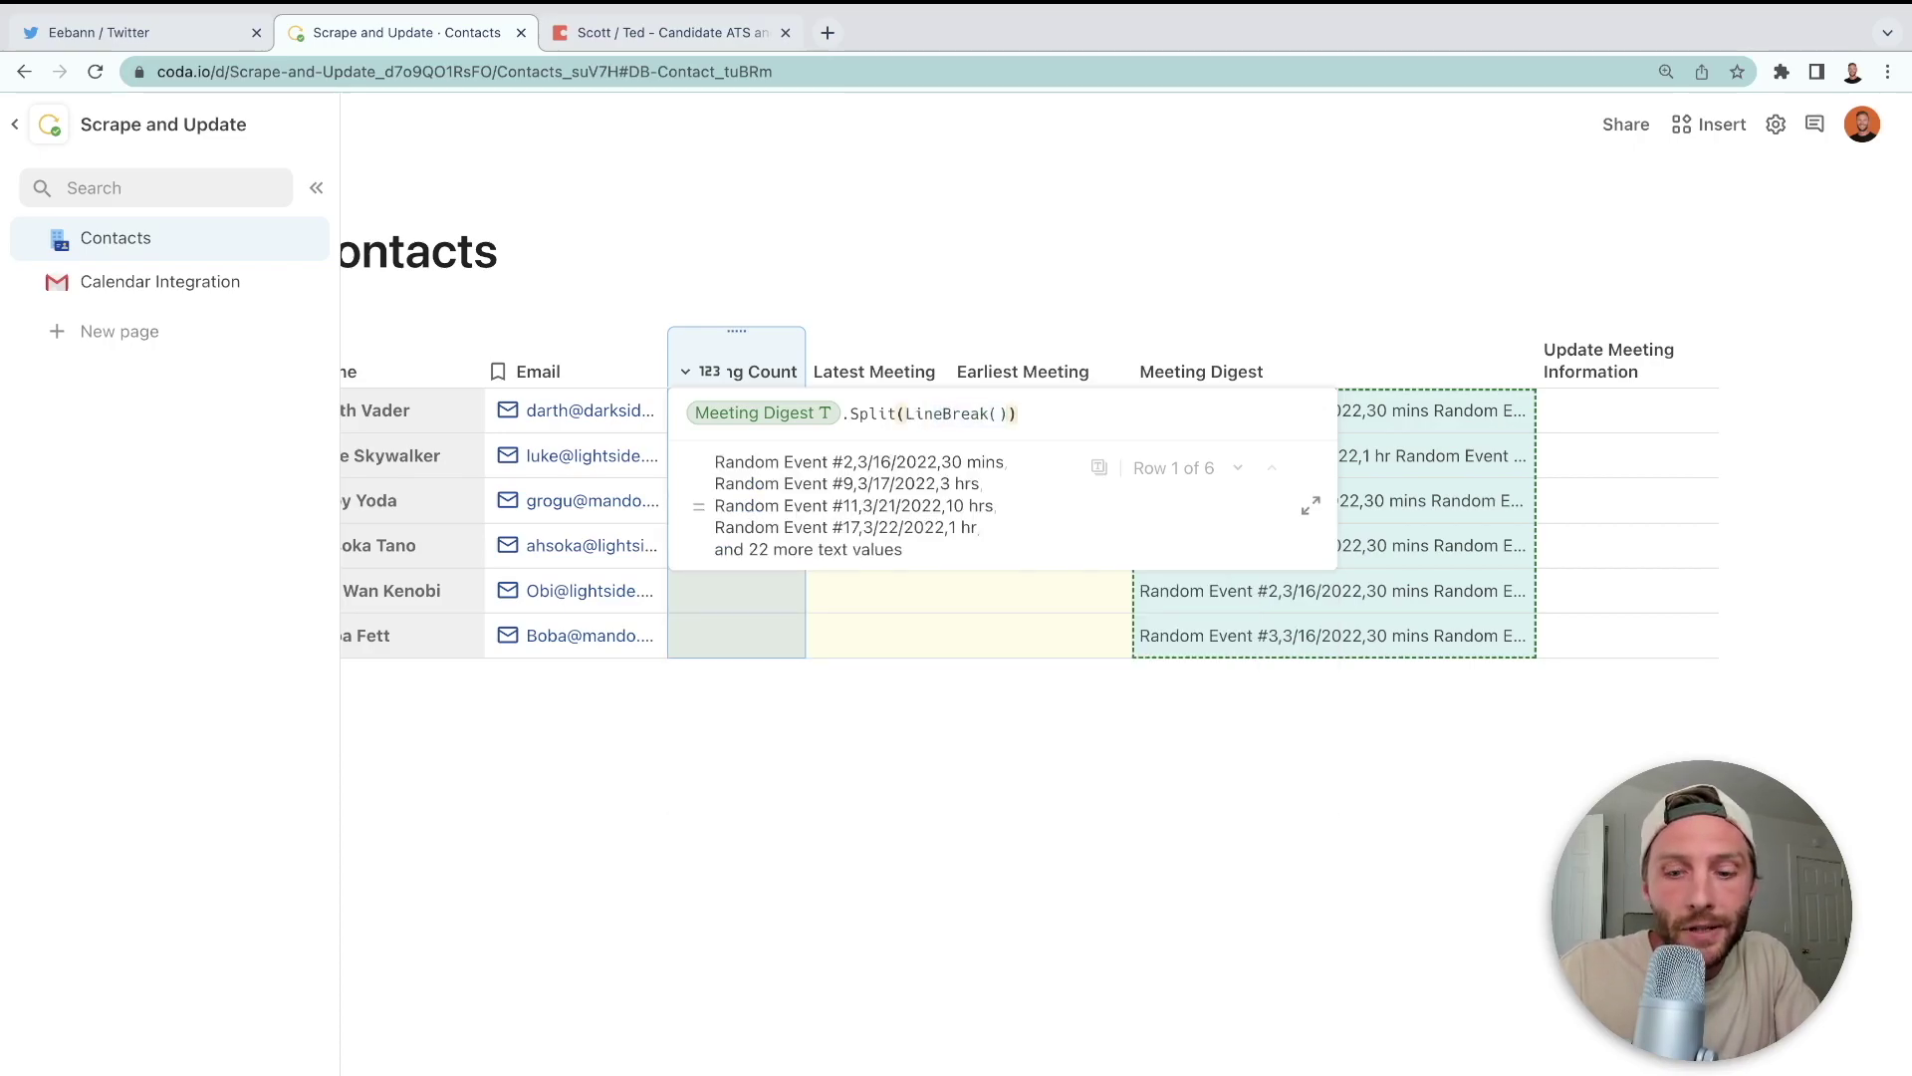
pyautogui.write('.Count(')
pyautogui.press('Return')
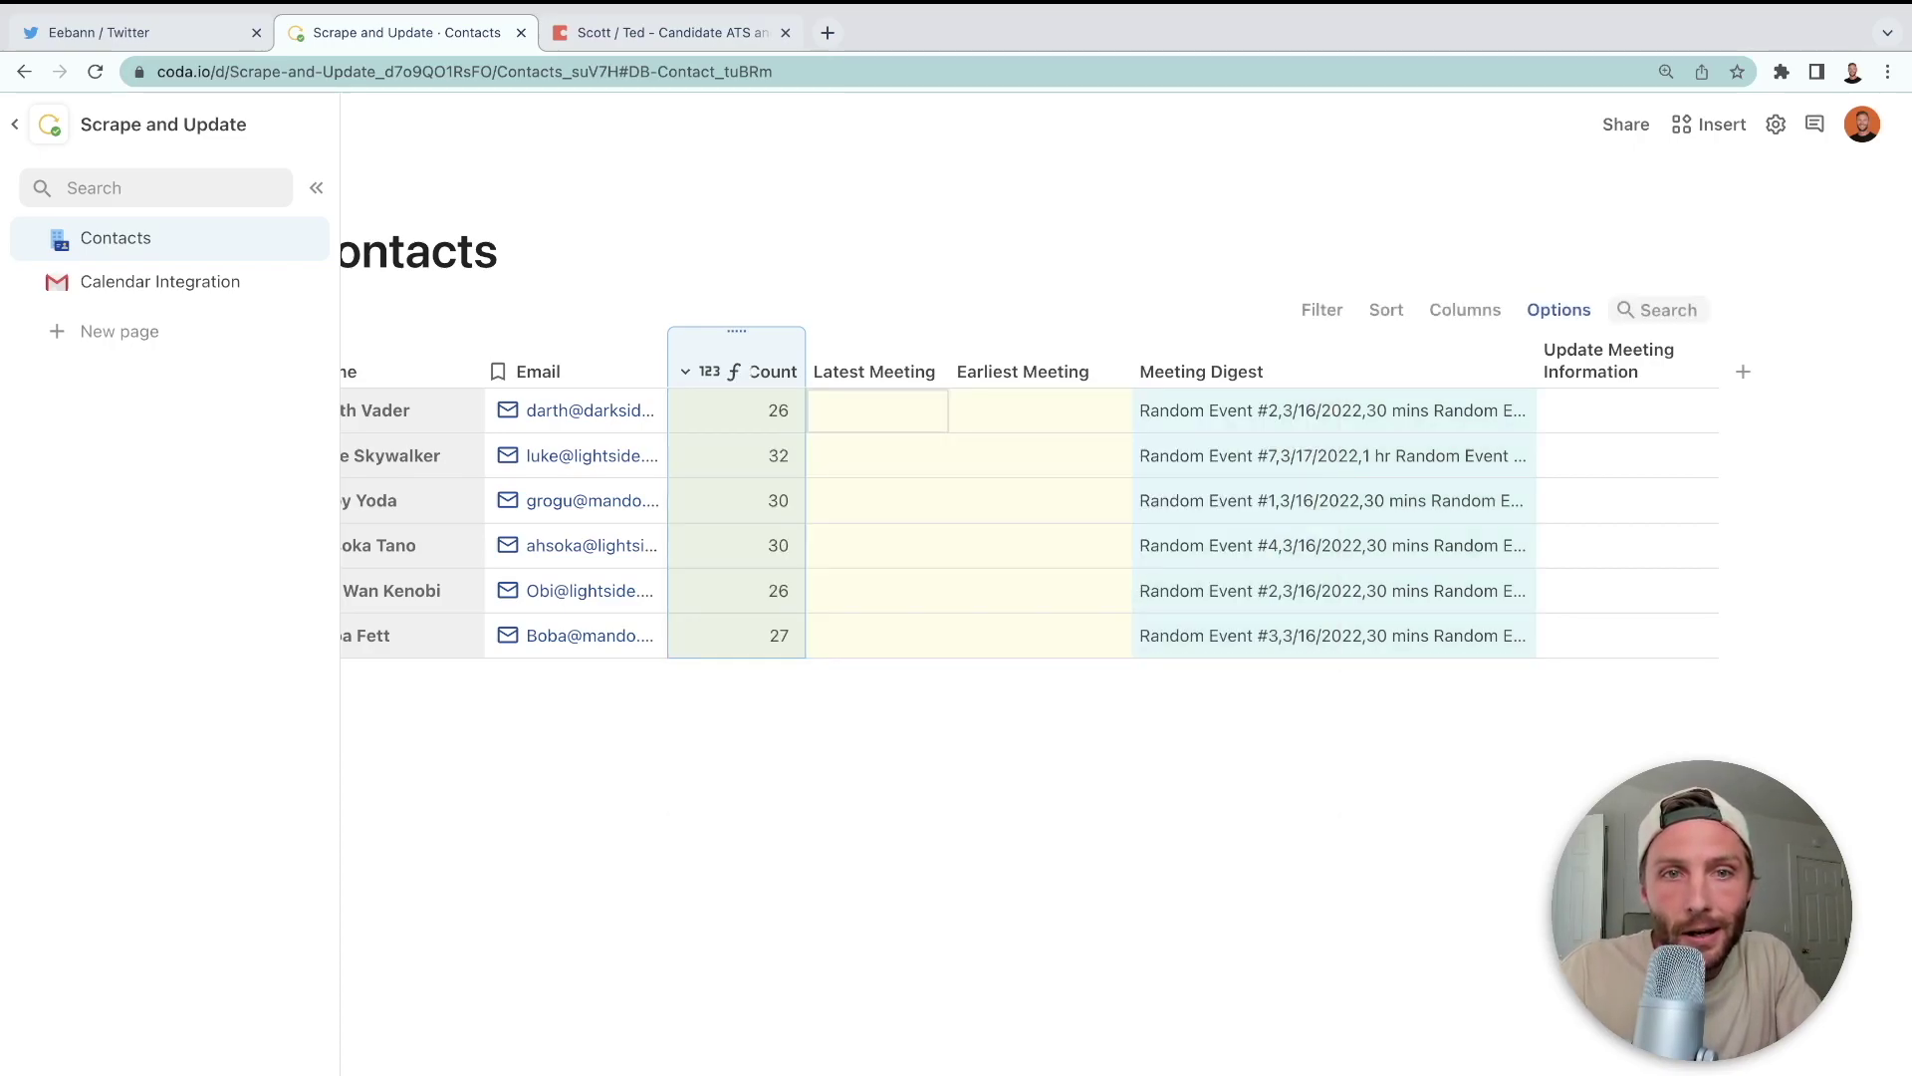
pyautogui.click(751, 416)
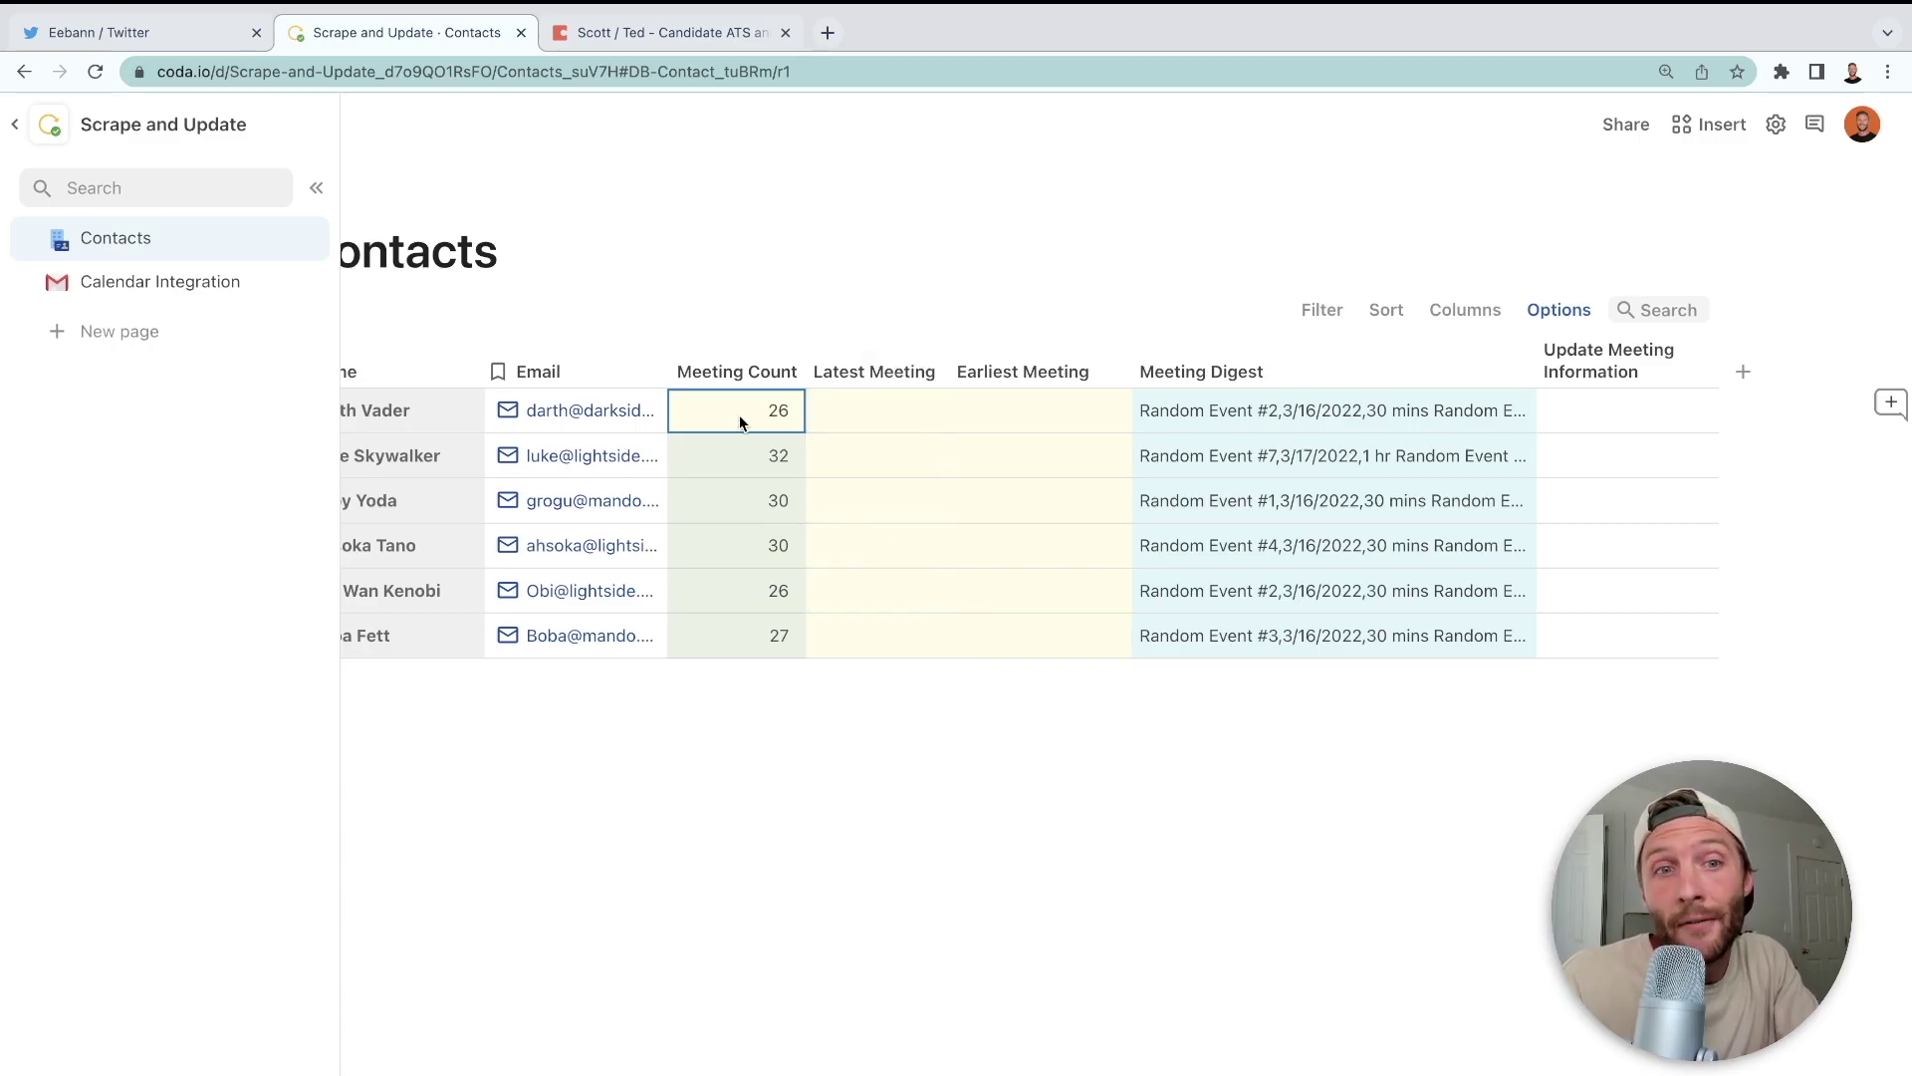
# - Compare the contact names with the first contact's expanded Meeting Digest list
pyautogui.hscroll(-2, 740, 422)
pyautogui.moveTo(520, 421); pyautogui.dragTo(512, 647)
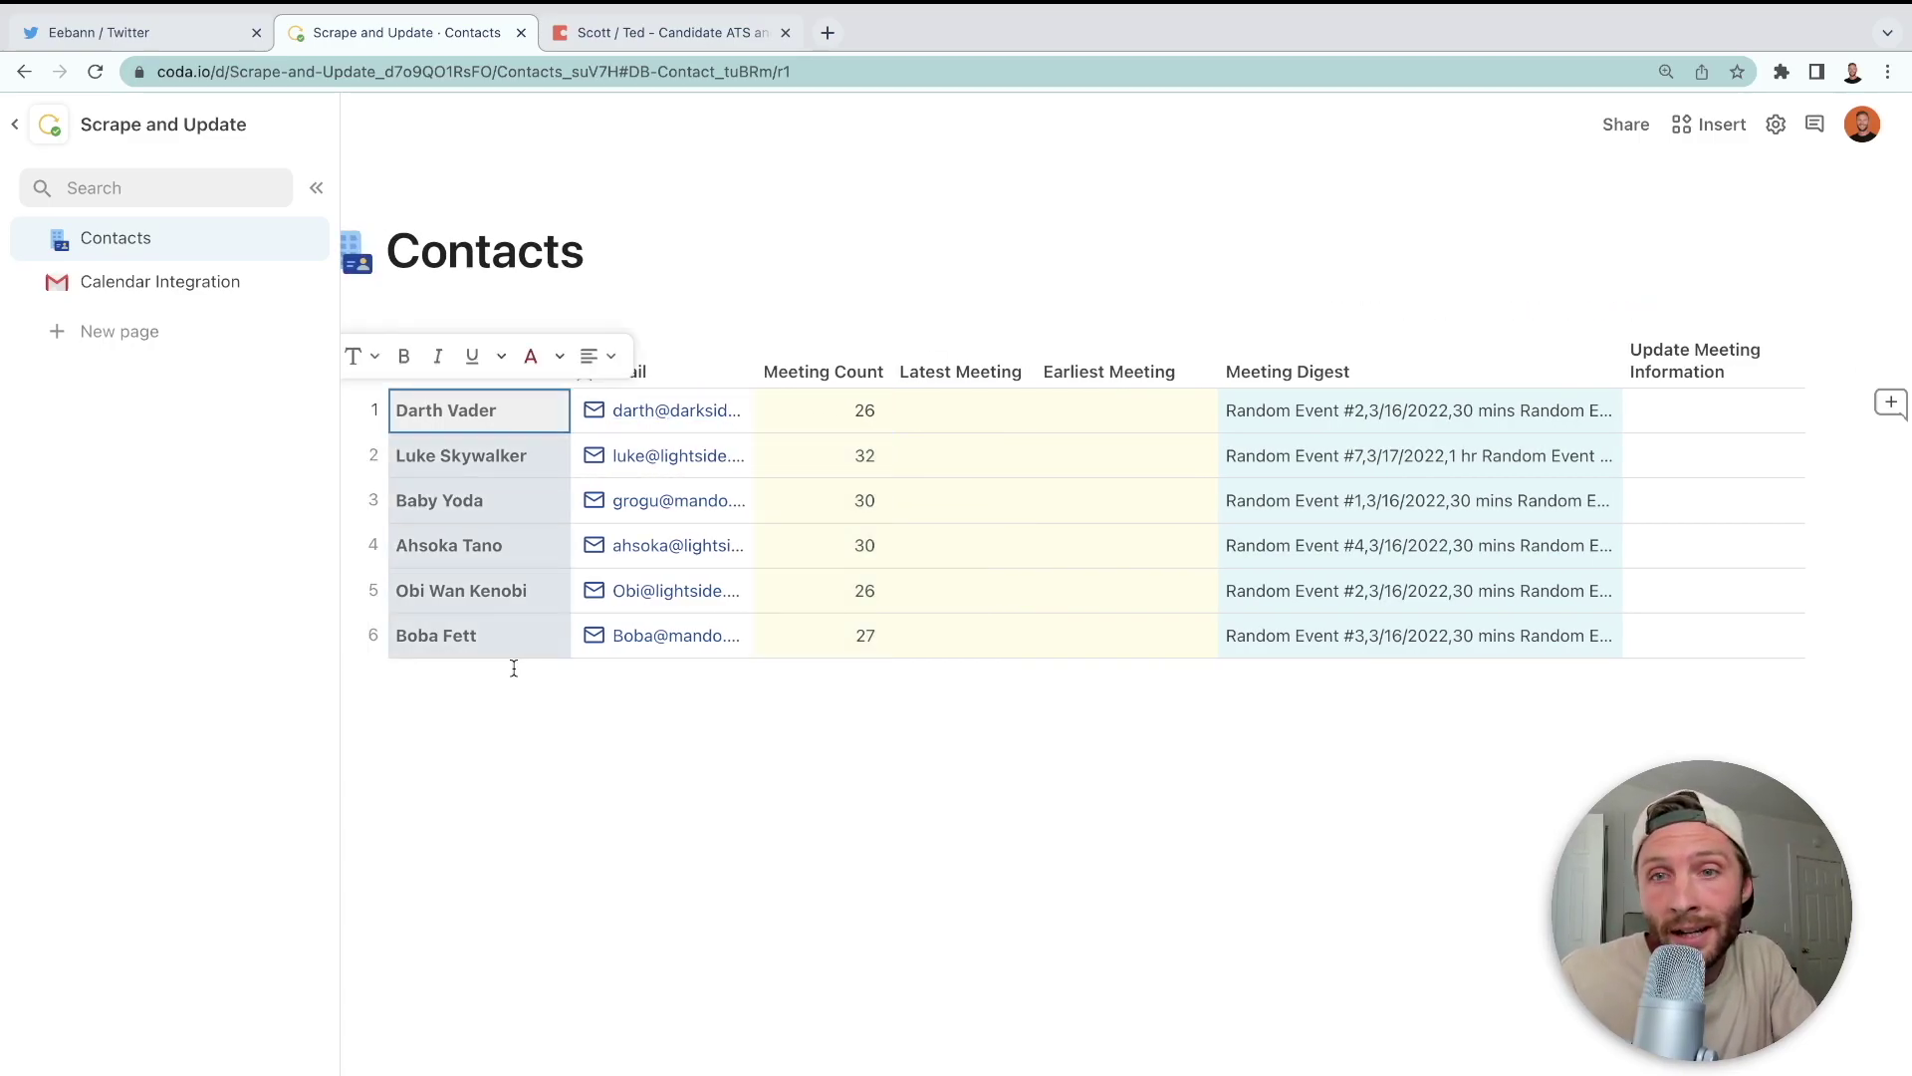
pyautogui.click(1347, 410)
pyautogui.click(1346, 410)
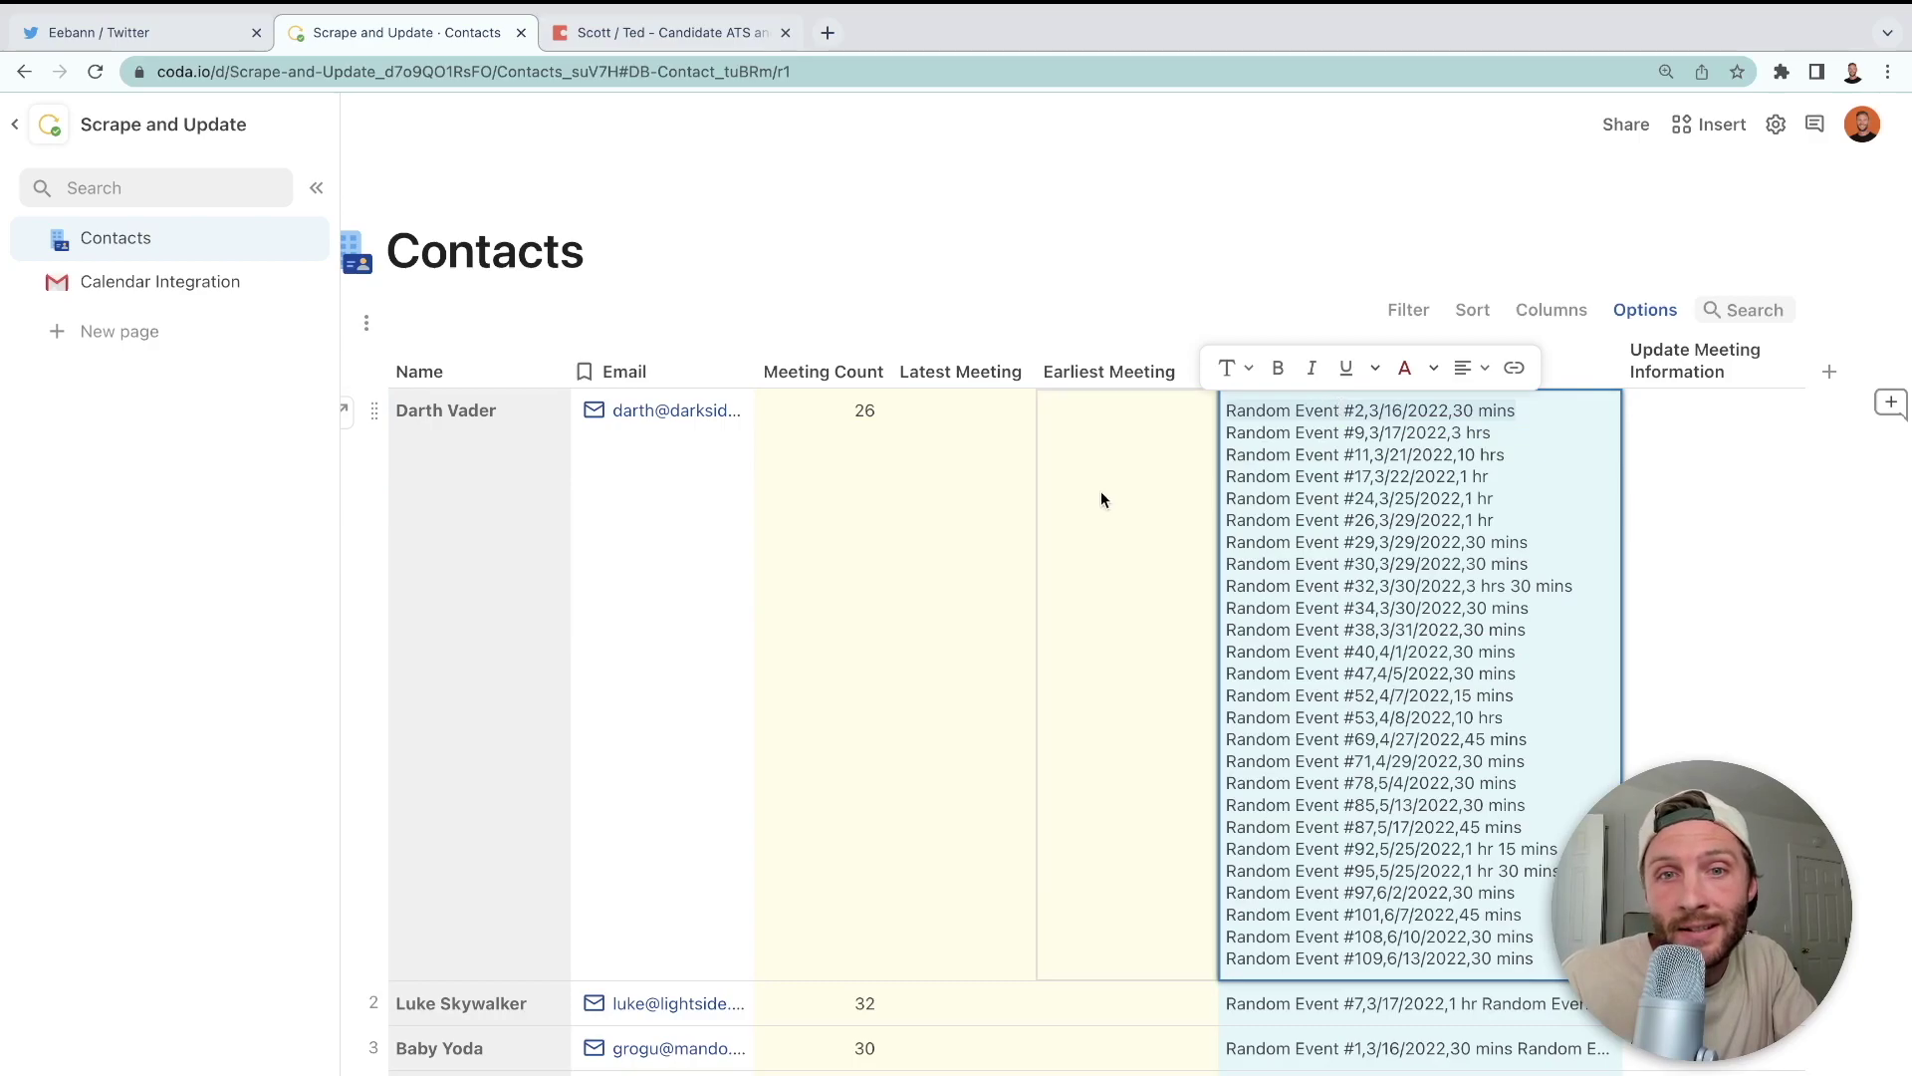
pyautogui.click(1102, 500)
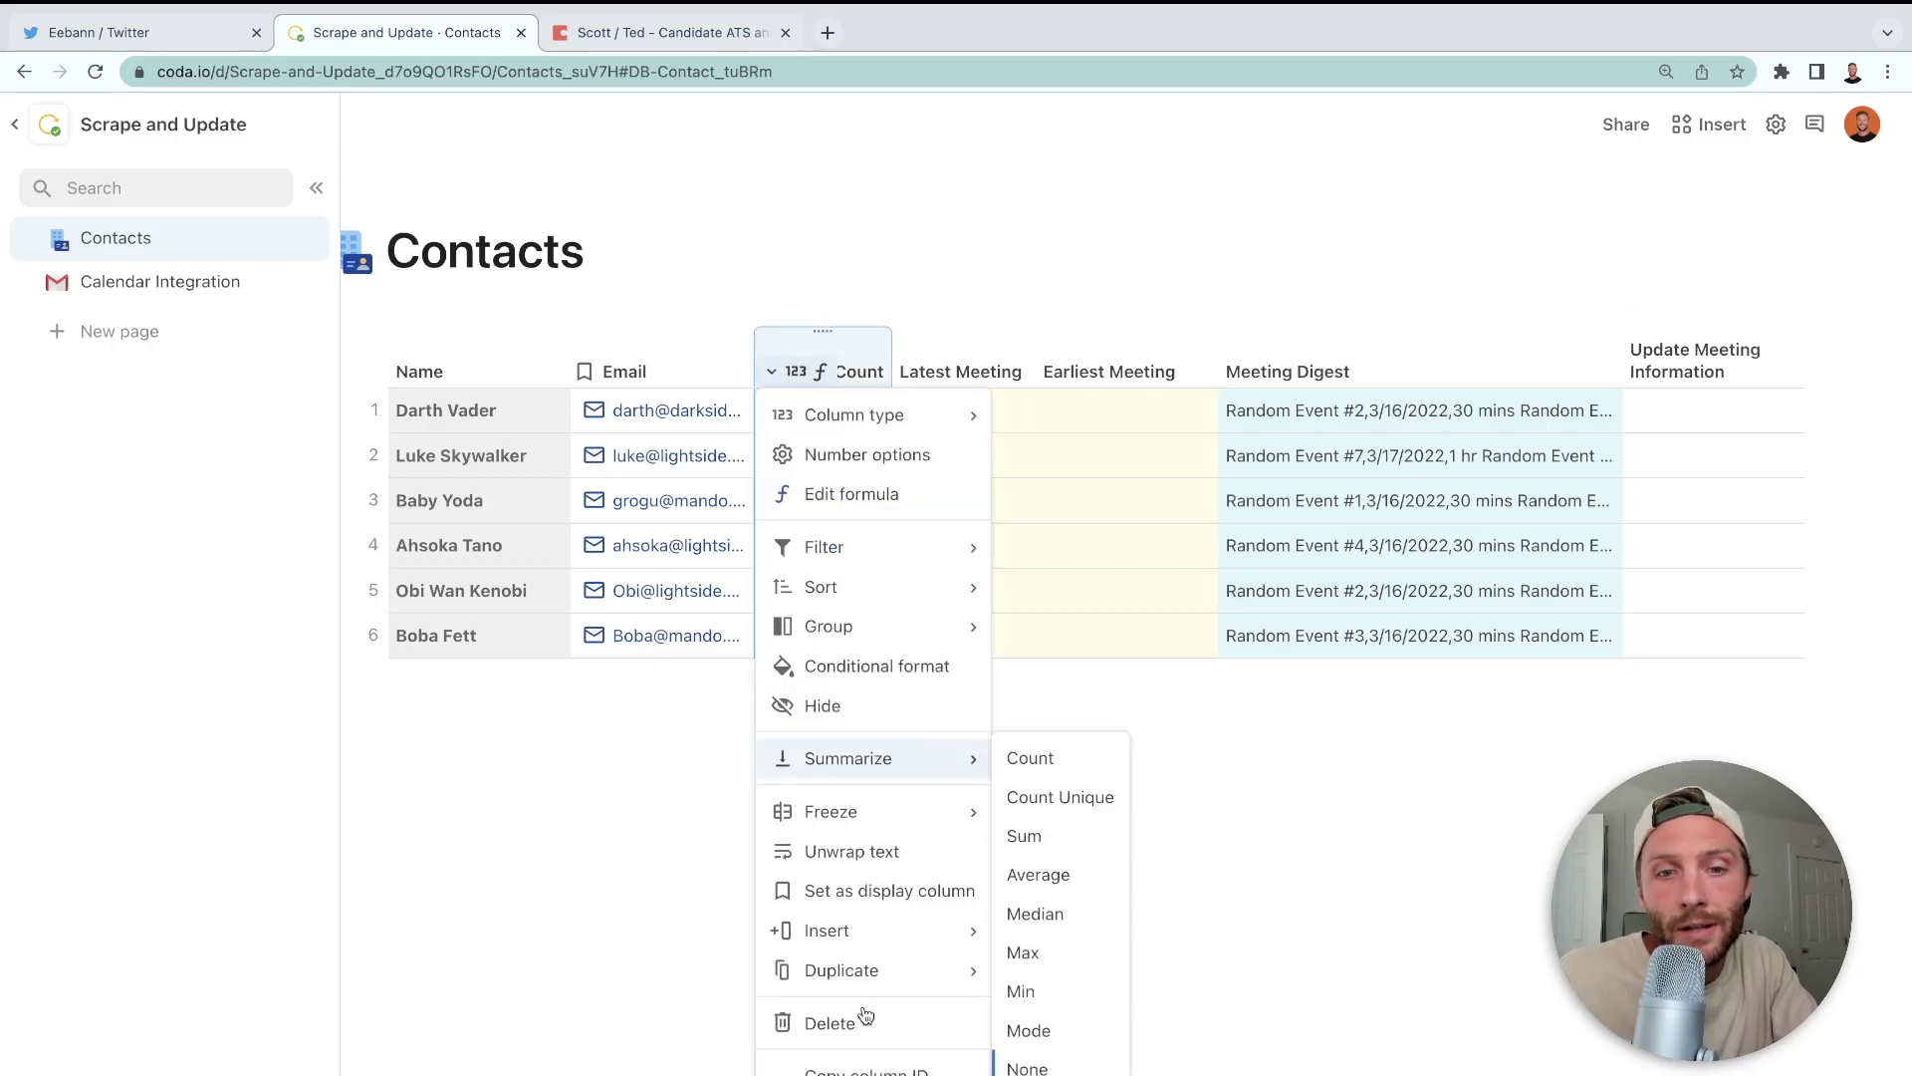
# - Delete the Meeting Count formula so the column is empty again
pyautogui.click(825, 495)
pyautogui.hotkey('ctrl', 'a')
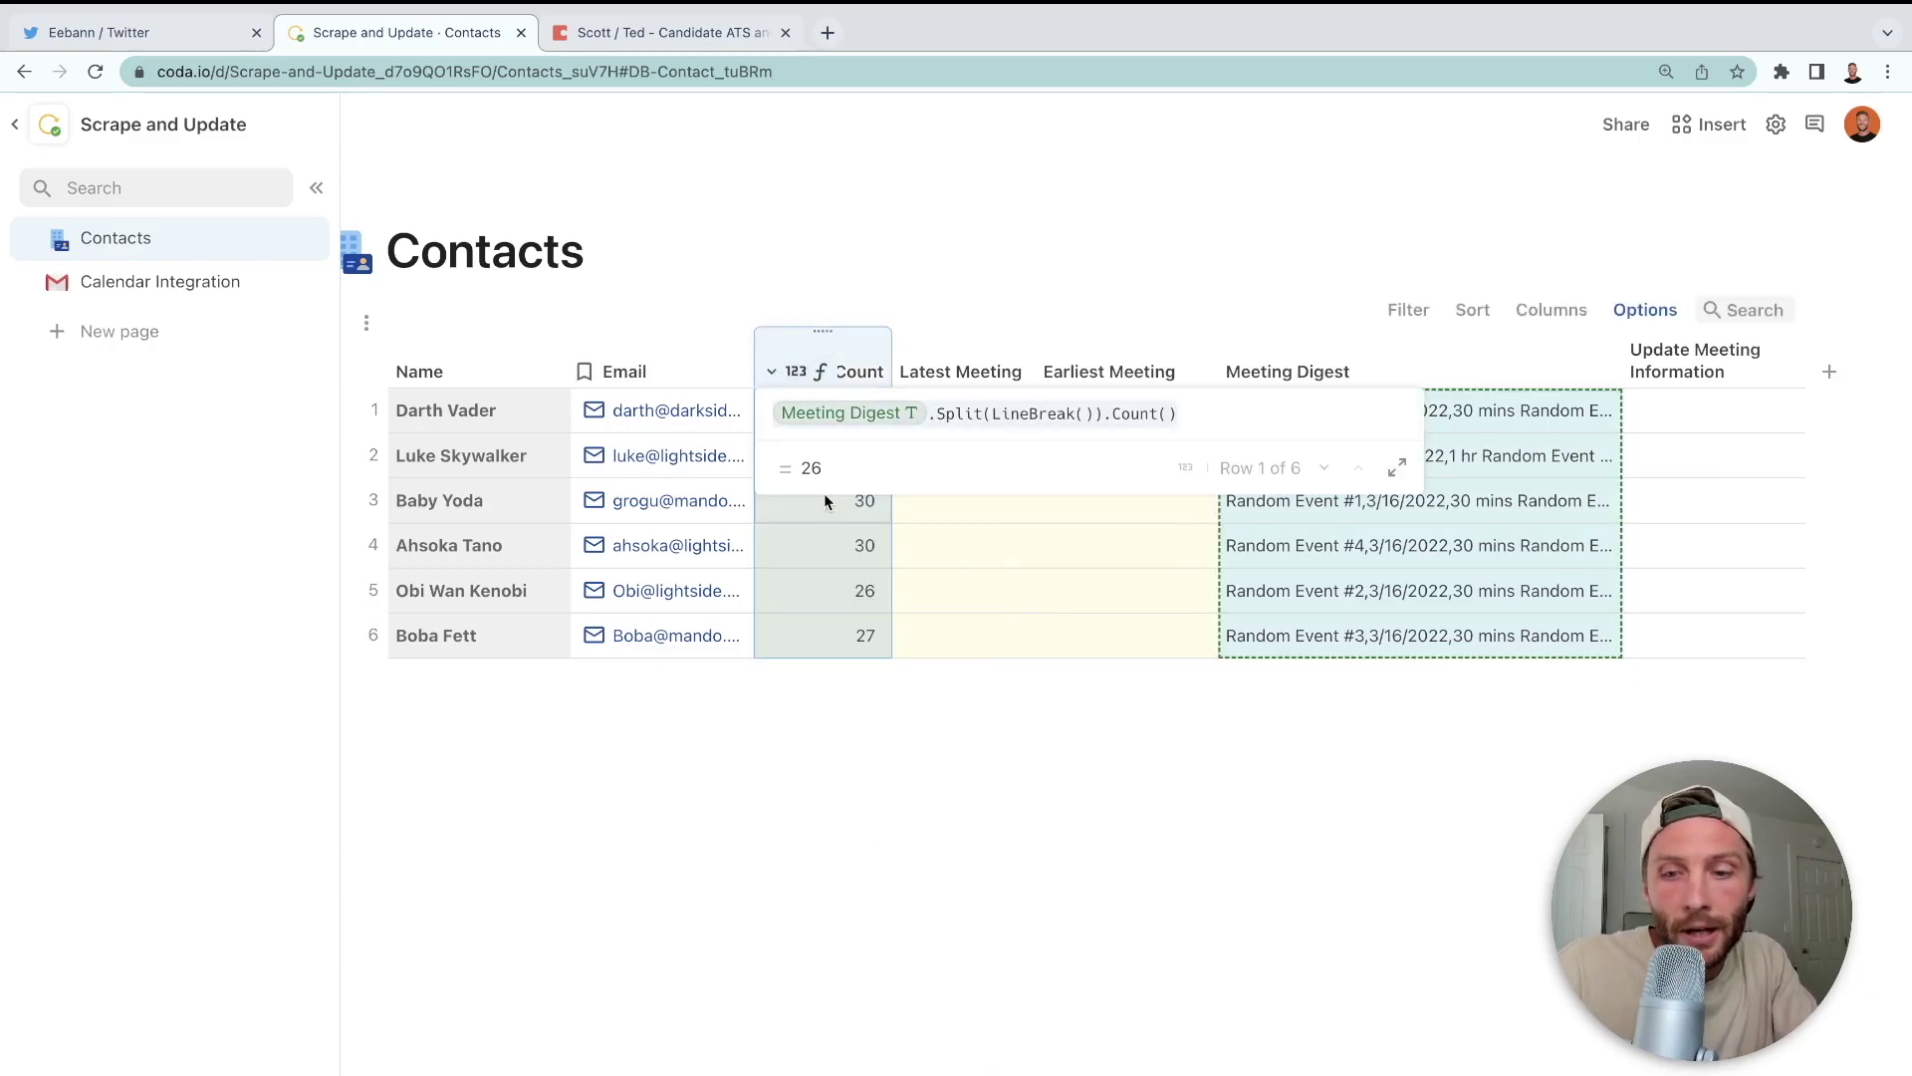
pyautogui.press('BackSpace')
pyautogui.click(959, 361)
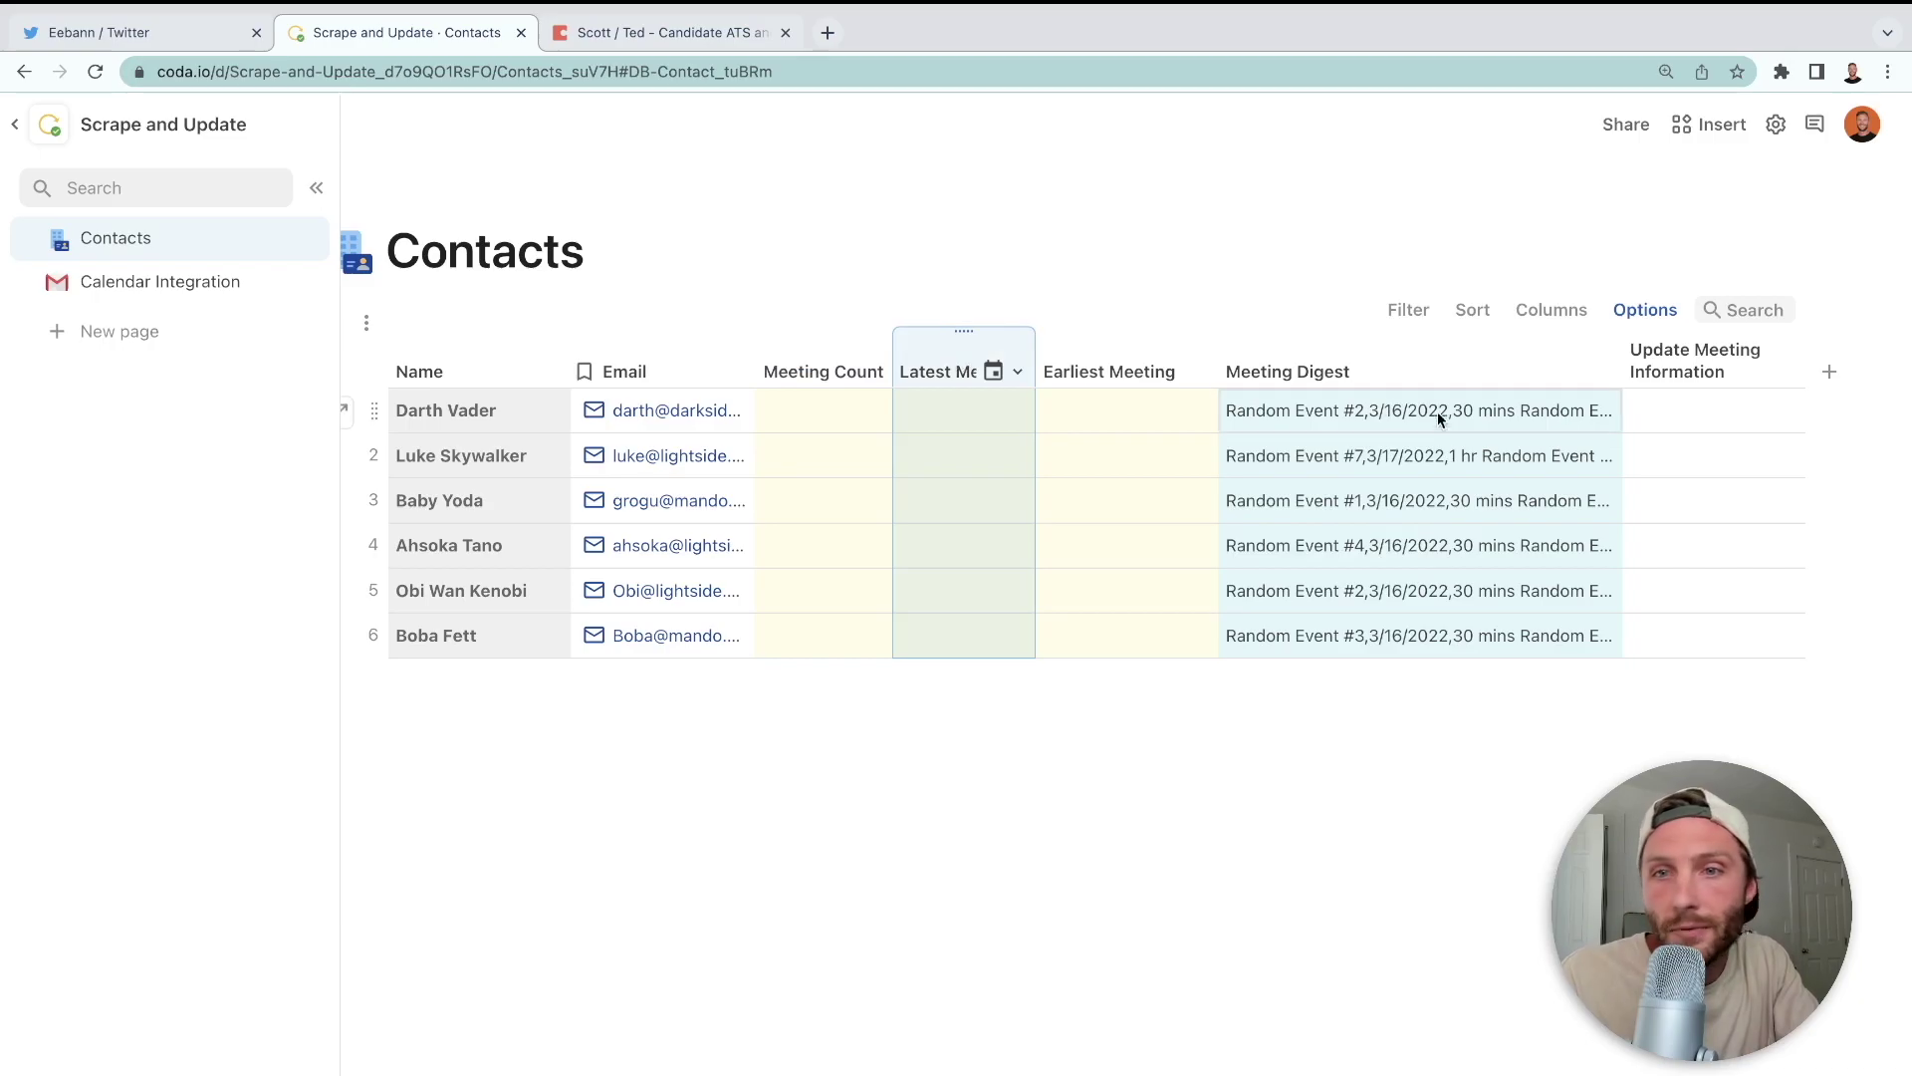
# - Convert Update Meeting Information to a button column whose action is a formula
pyautogui.click(1786, 372)
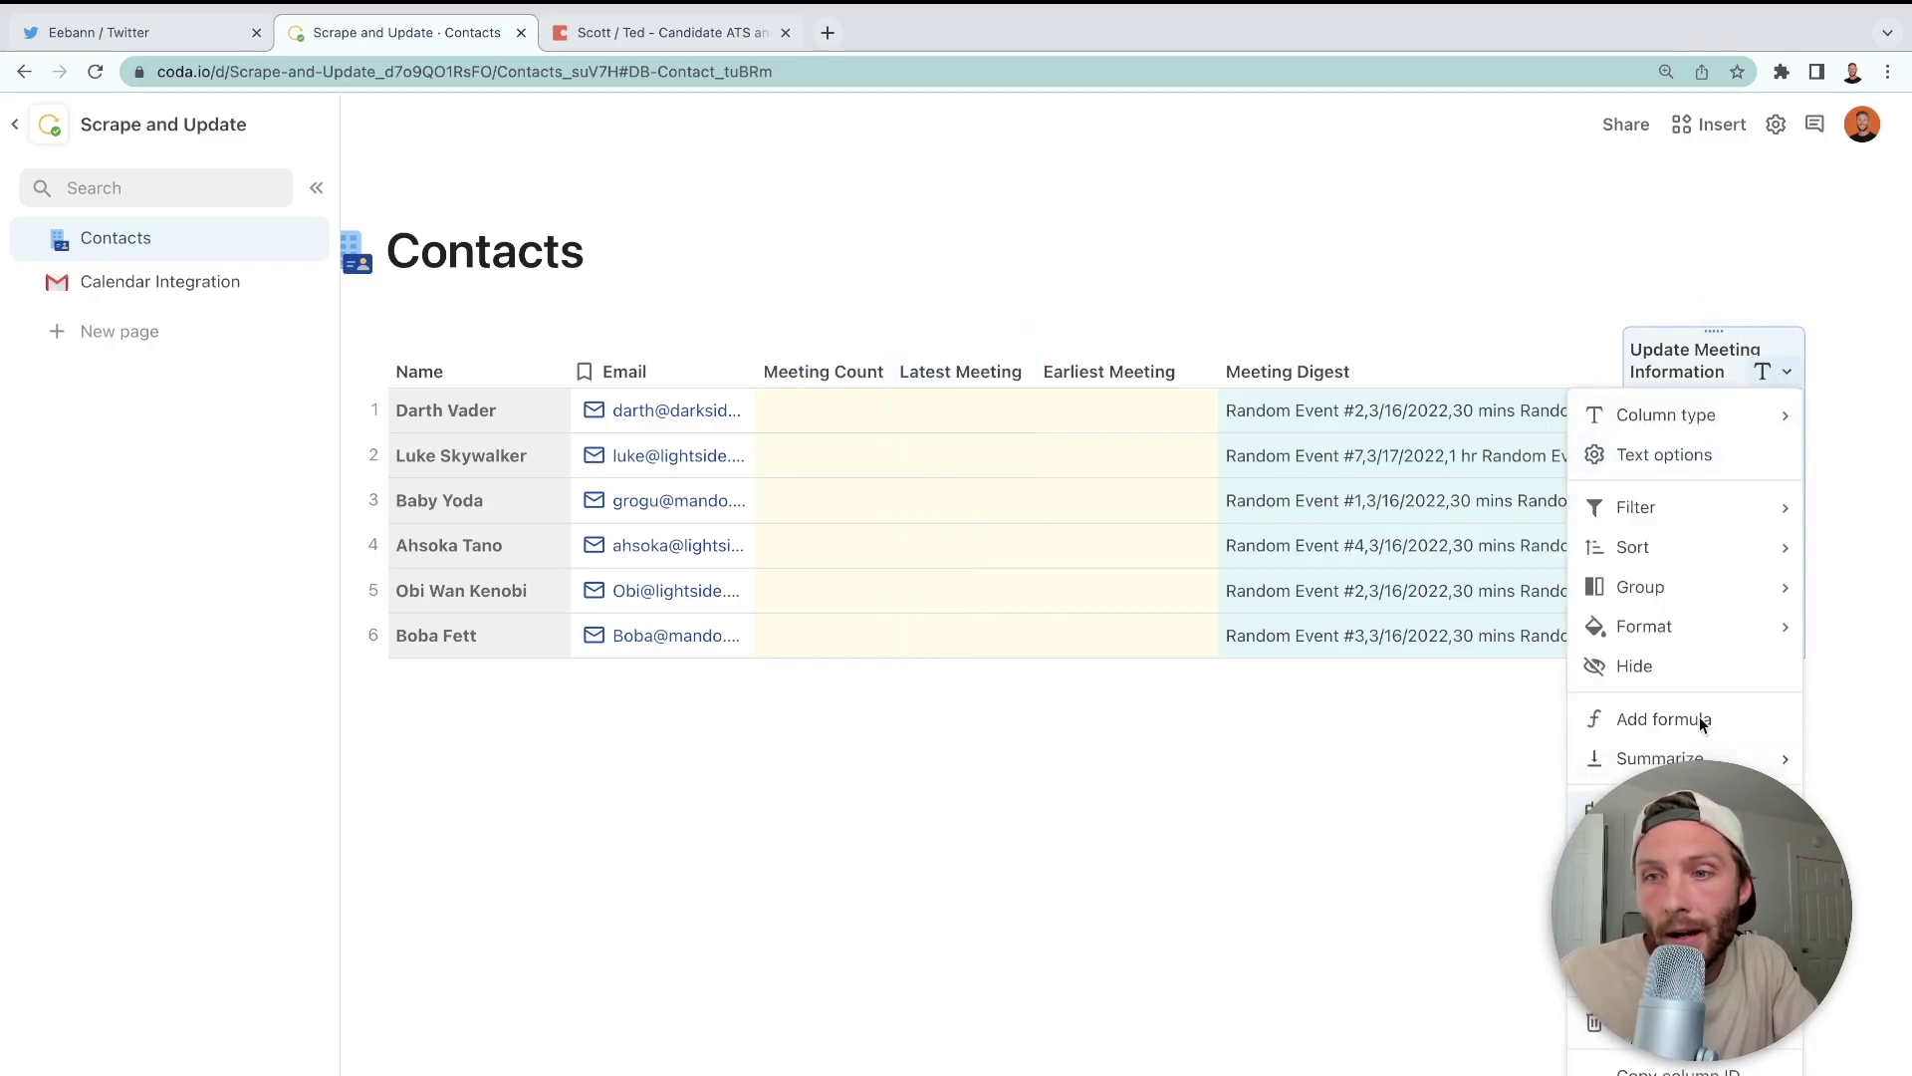
pyautogui.moveTo(1694, 414)
pyautogui.click(1414, 861)
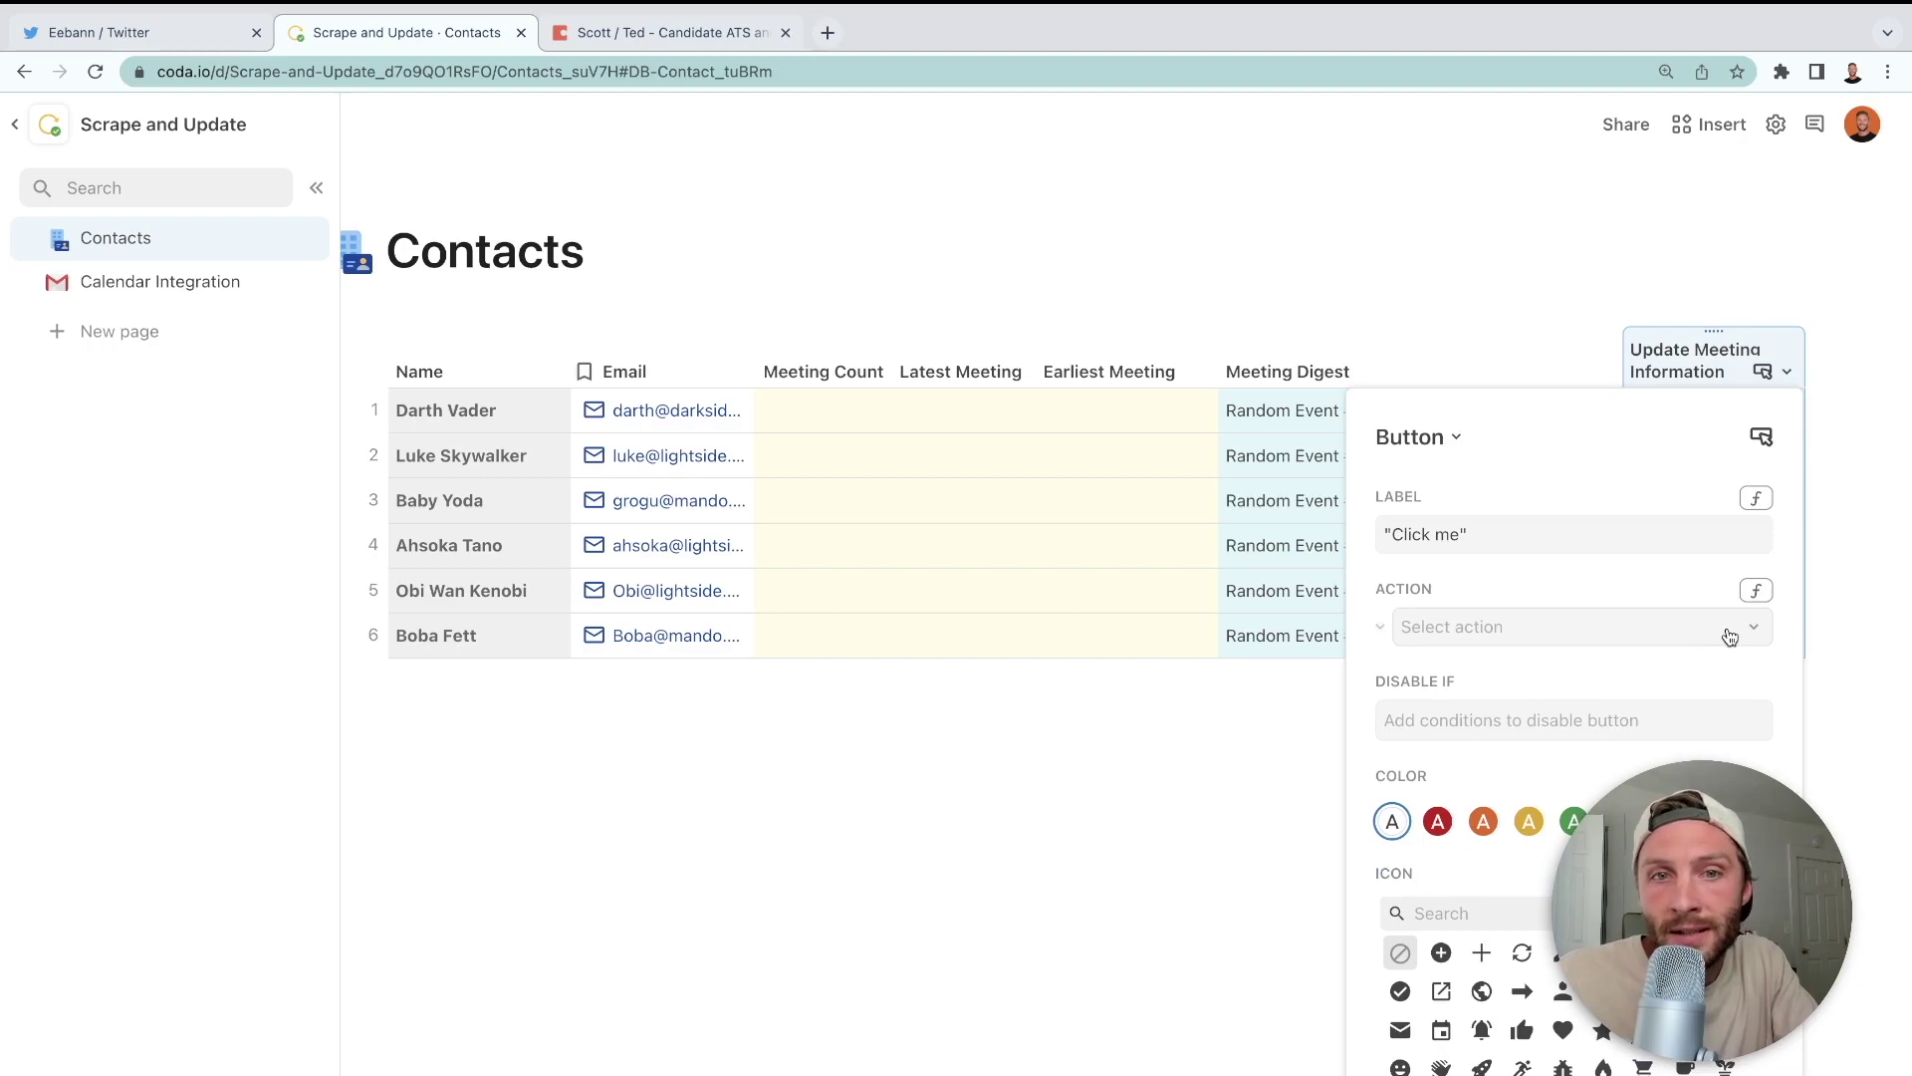
pyautogui.click(1756, 591)
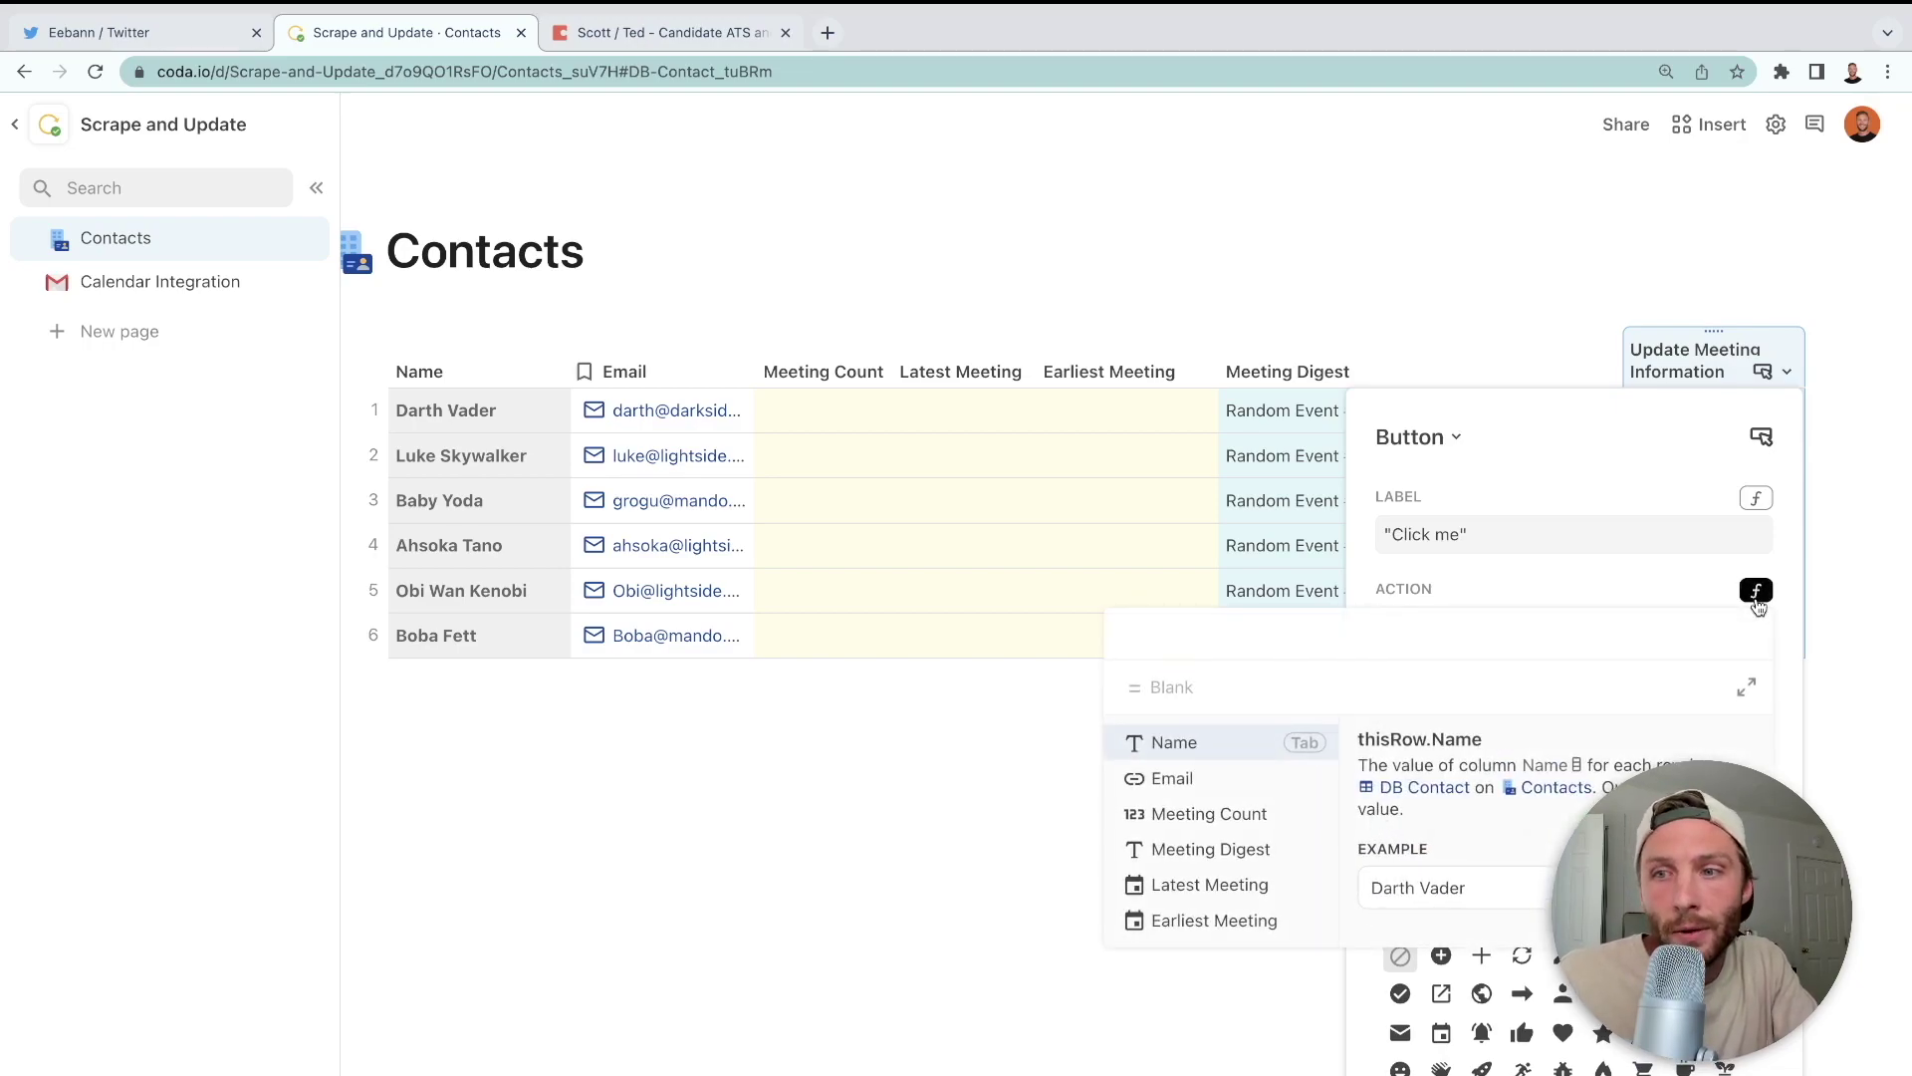
pyautogui.click(1645, 597)
pyautogui.click(1728, 641)
pyautogui.click(1695, 595)
pyautogui.click(1756, 591)
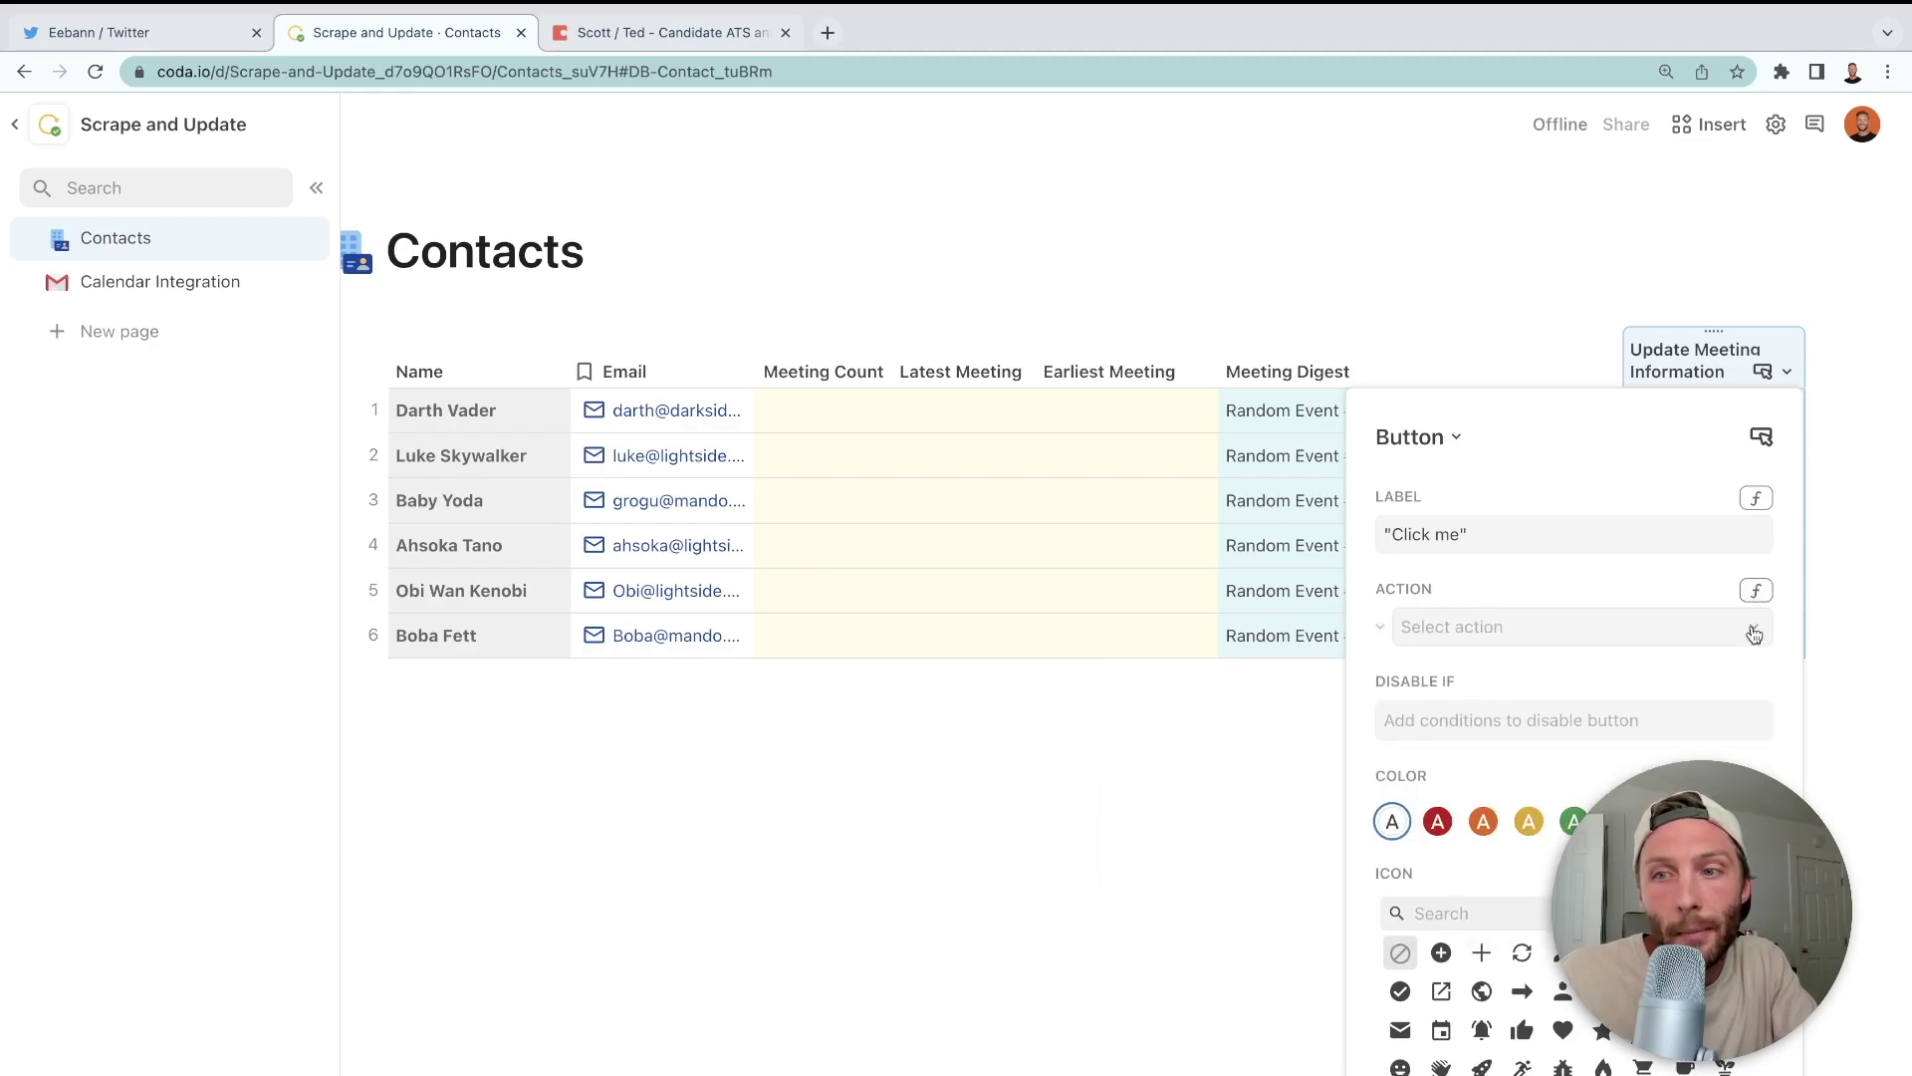
pyautogui.click(1756, 593)
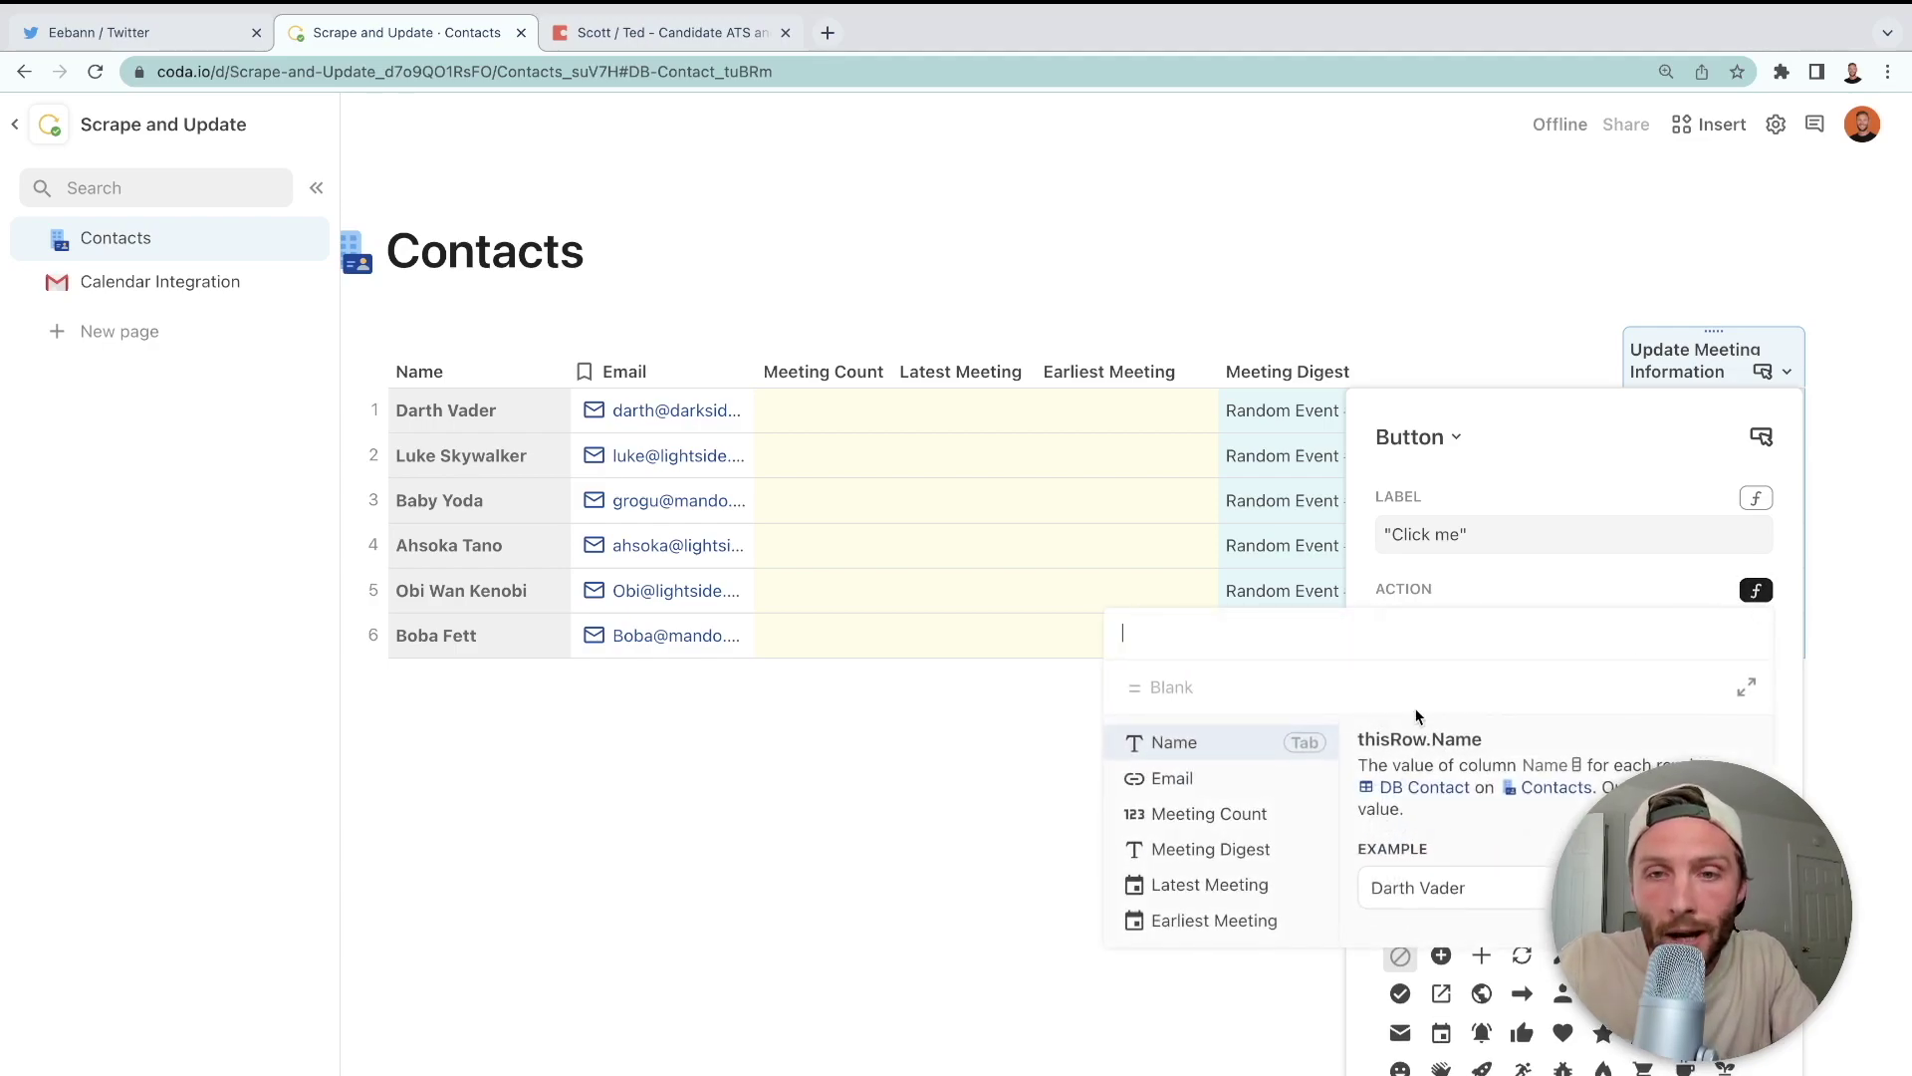
# - Start the action as RunActions(ModifyRows(thisRow, thisRow.Meeting Count, …))
pyautogui.write('runactions(')
pyautogui.press('Tab')
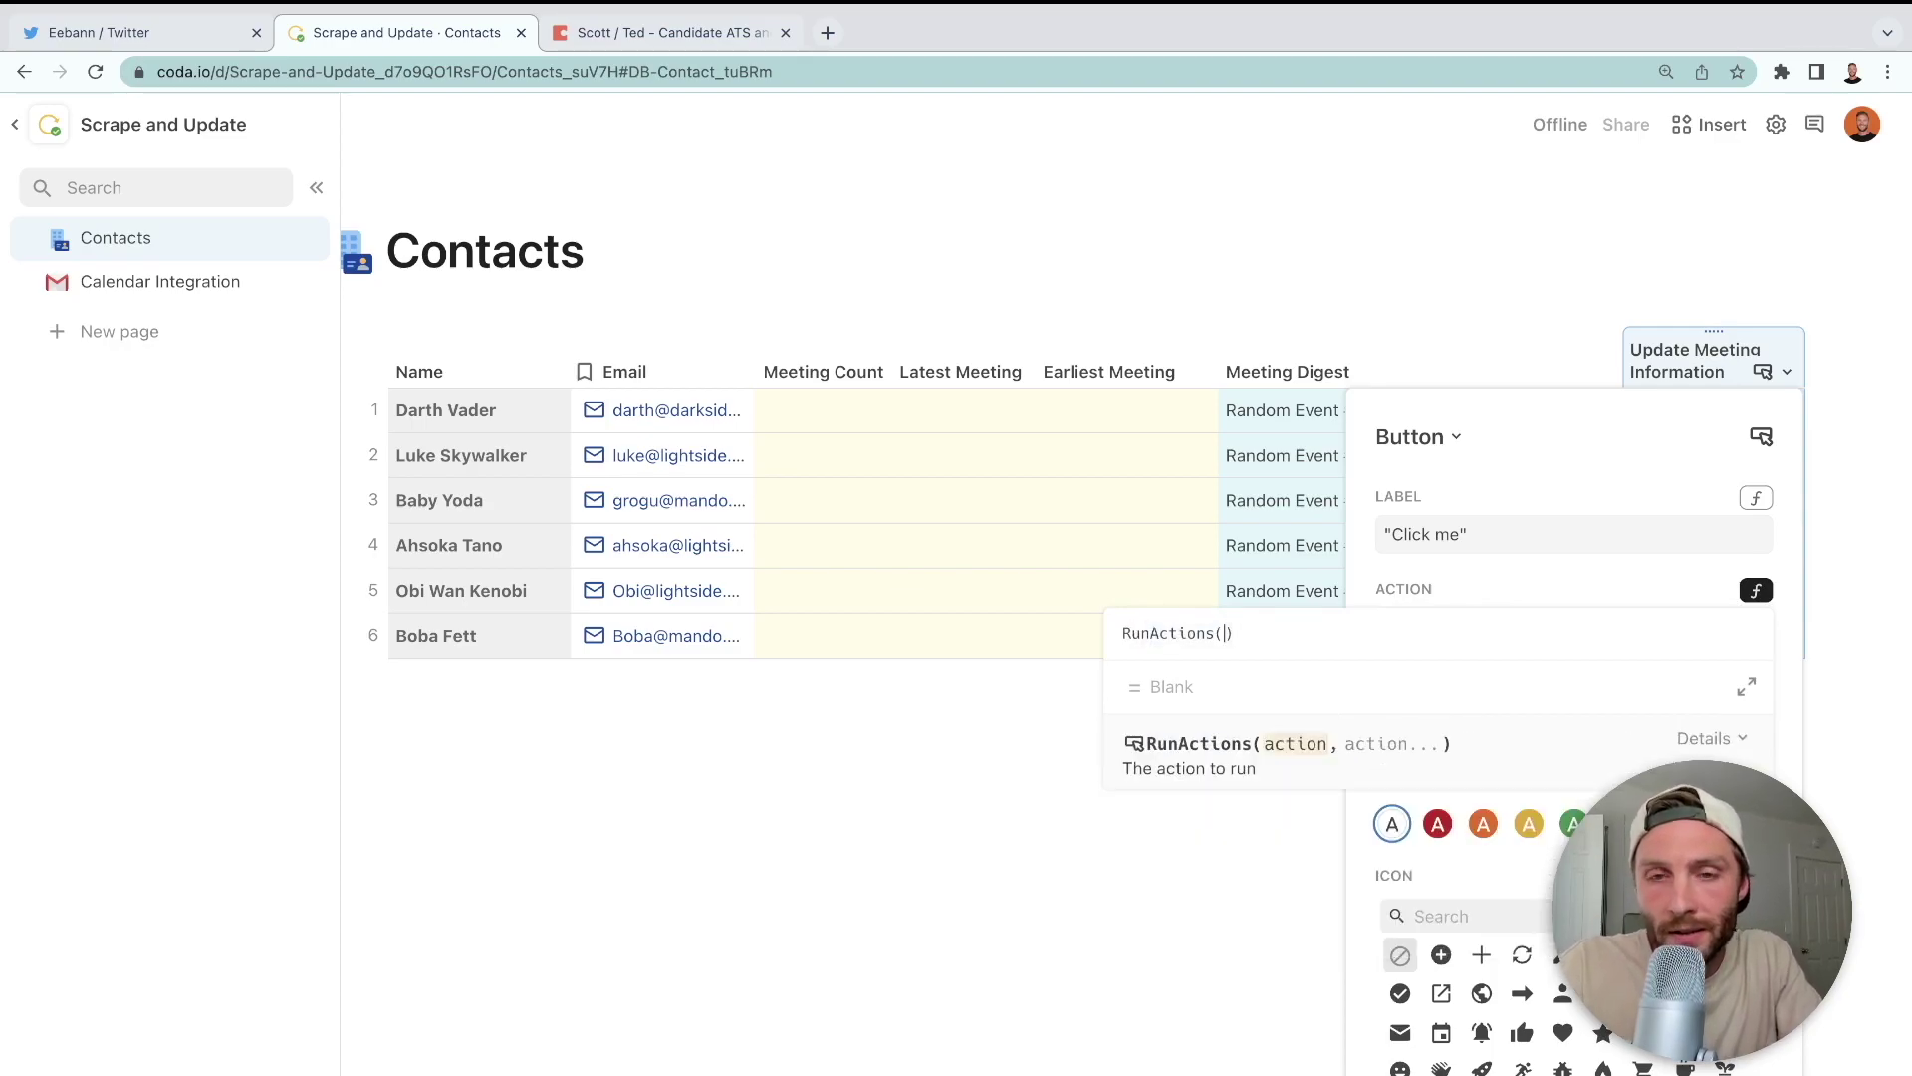
pyautogui.write('modifyrows(')
pyautogui.press('Tab')
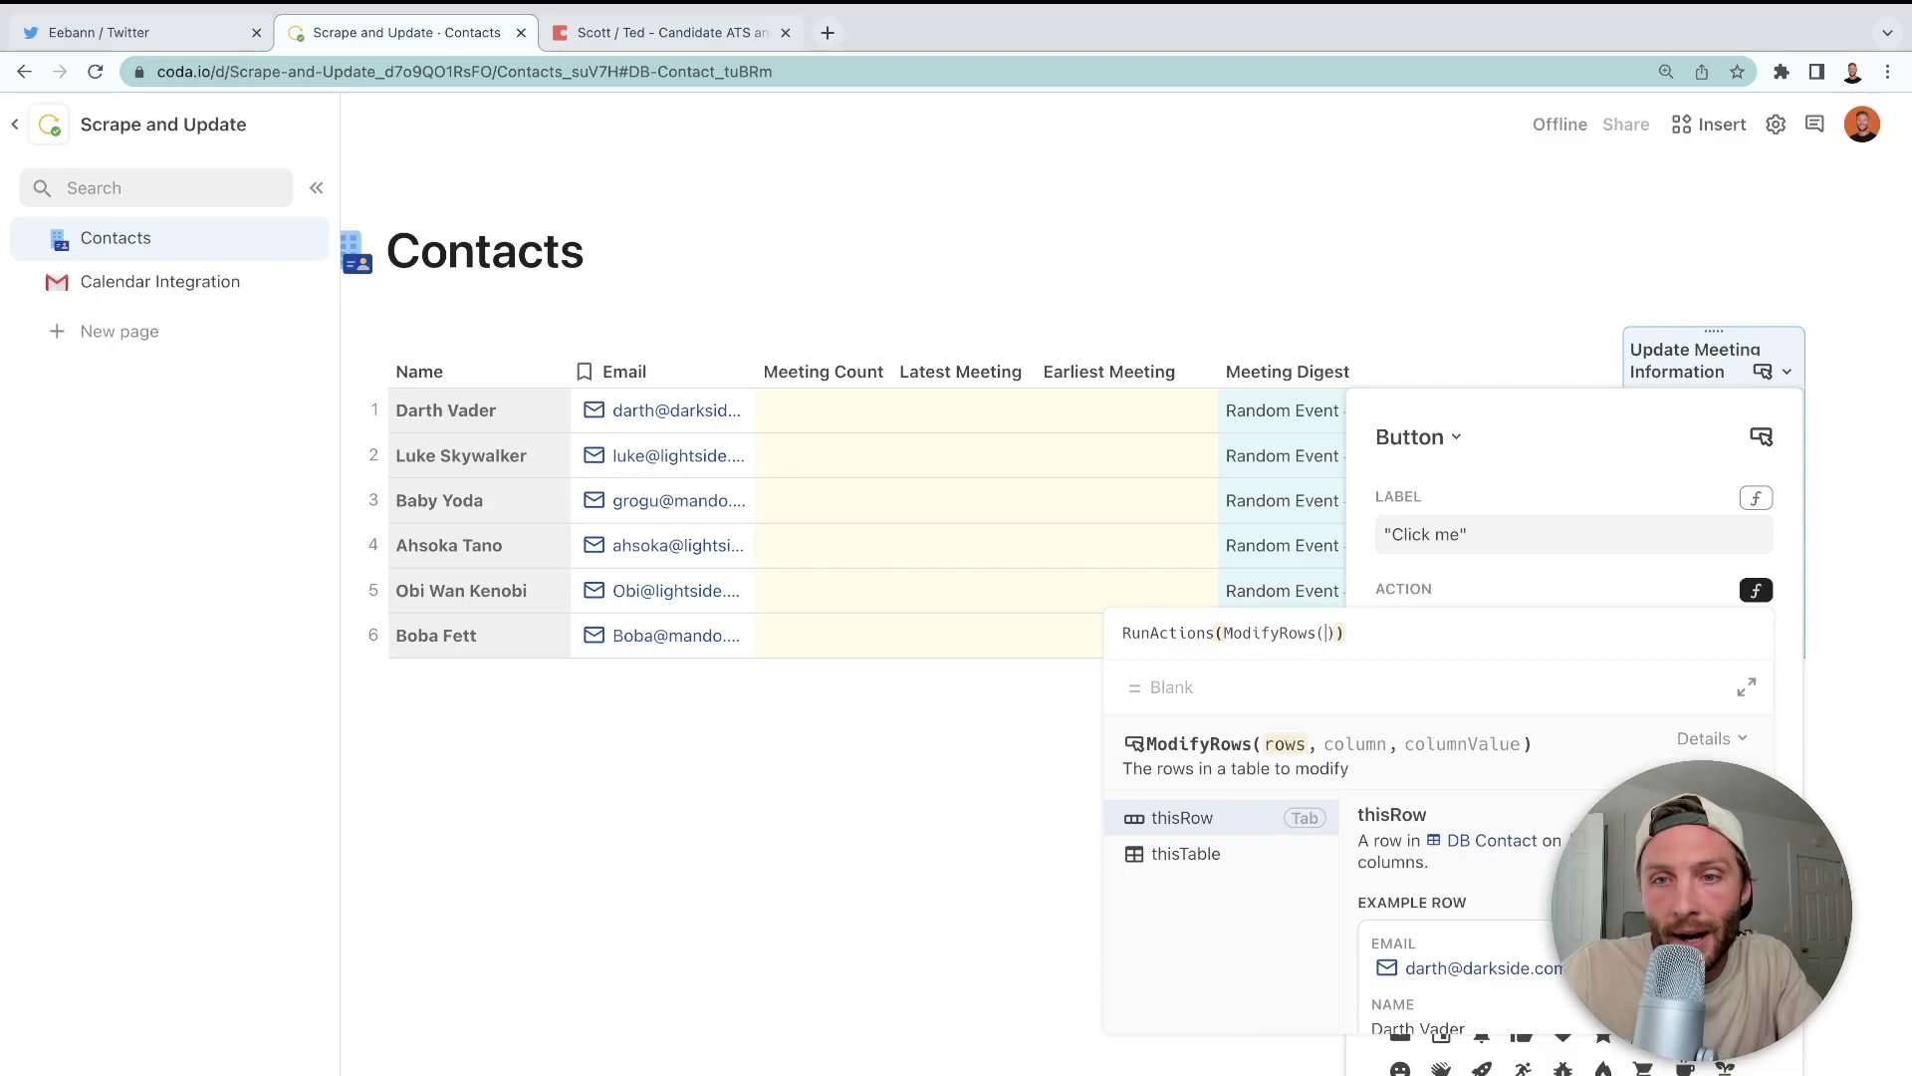
pyautogui.press('Tab')
pyautogui.write(',meeting')
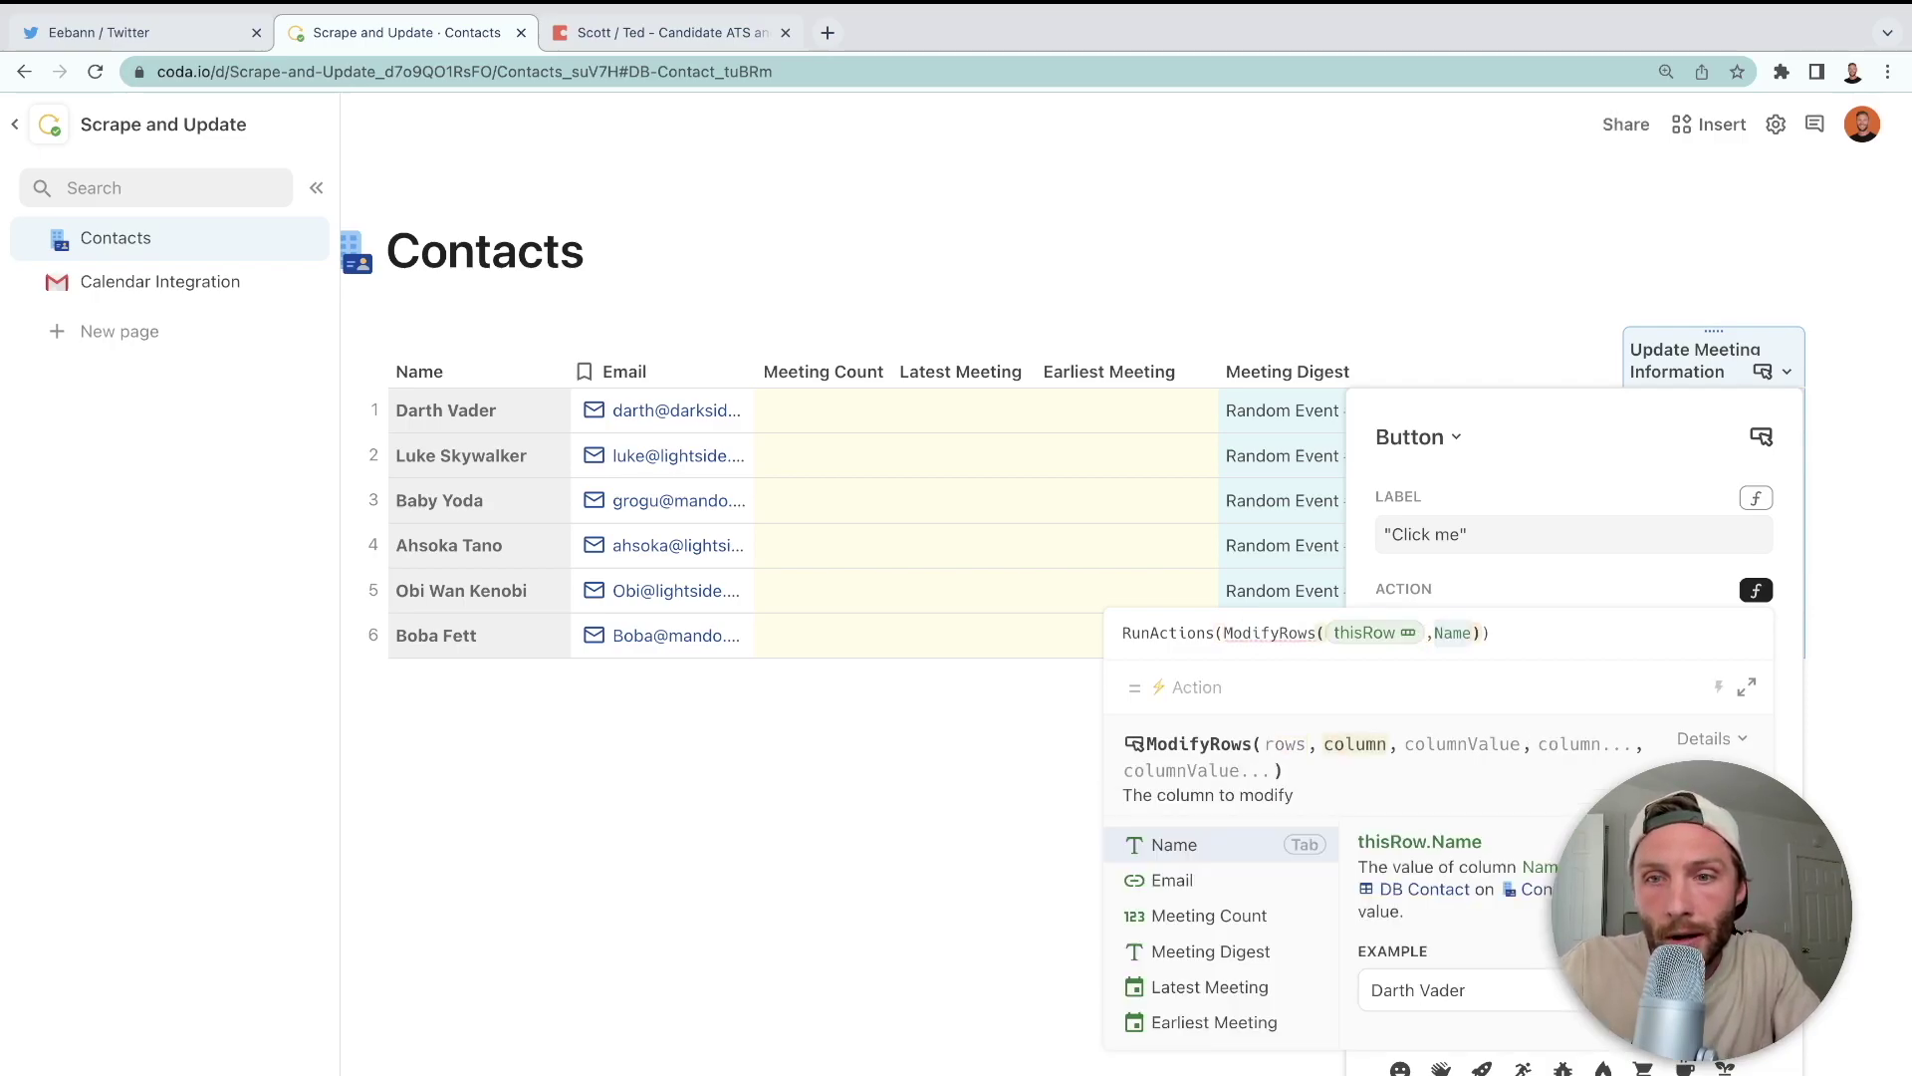
pyautogui.press('Tab')
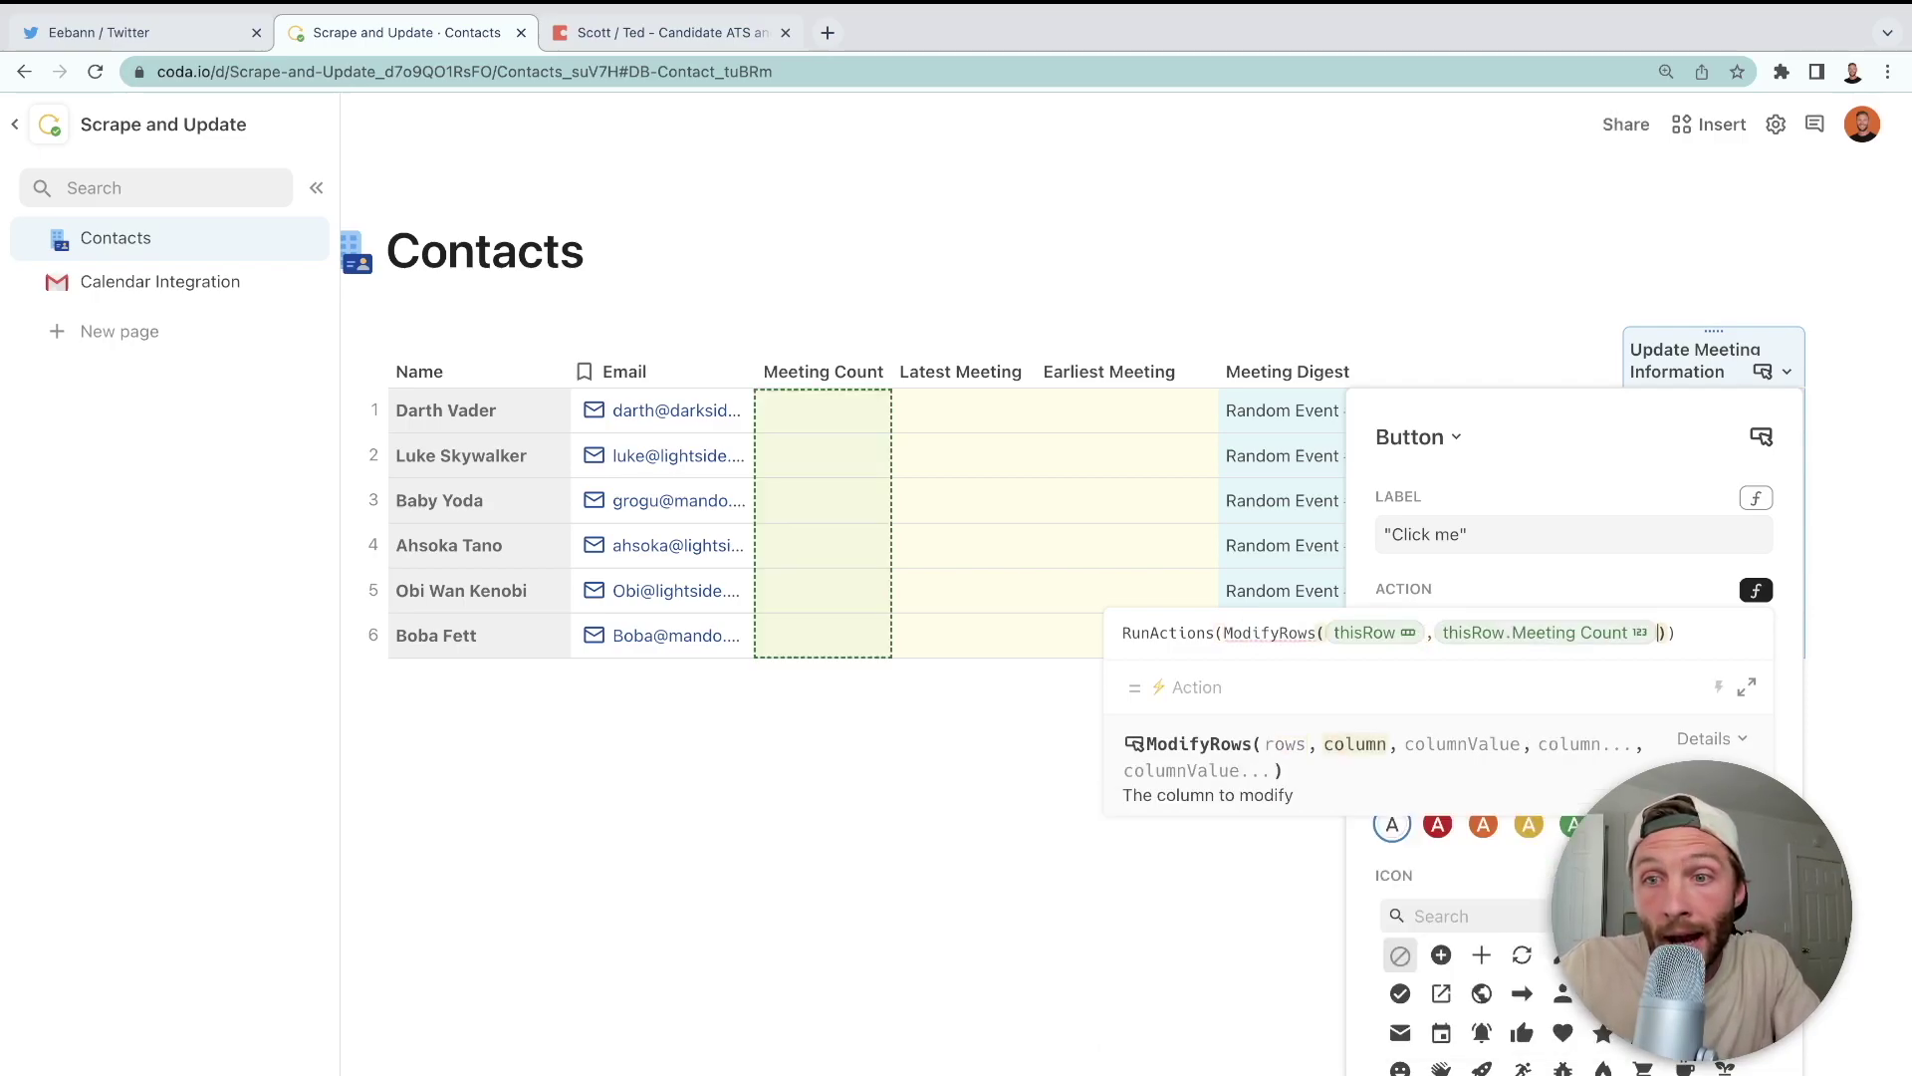
# - Set the new value to thisRow.Meeting Digest.Split(LineBreak()).Count() and close the button settings
pyautogui.write(',')
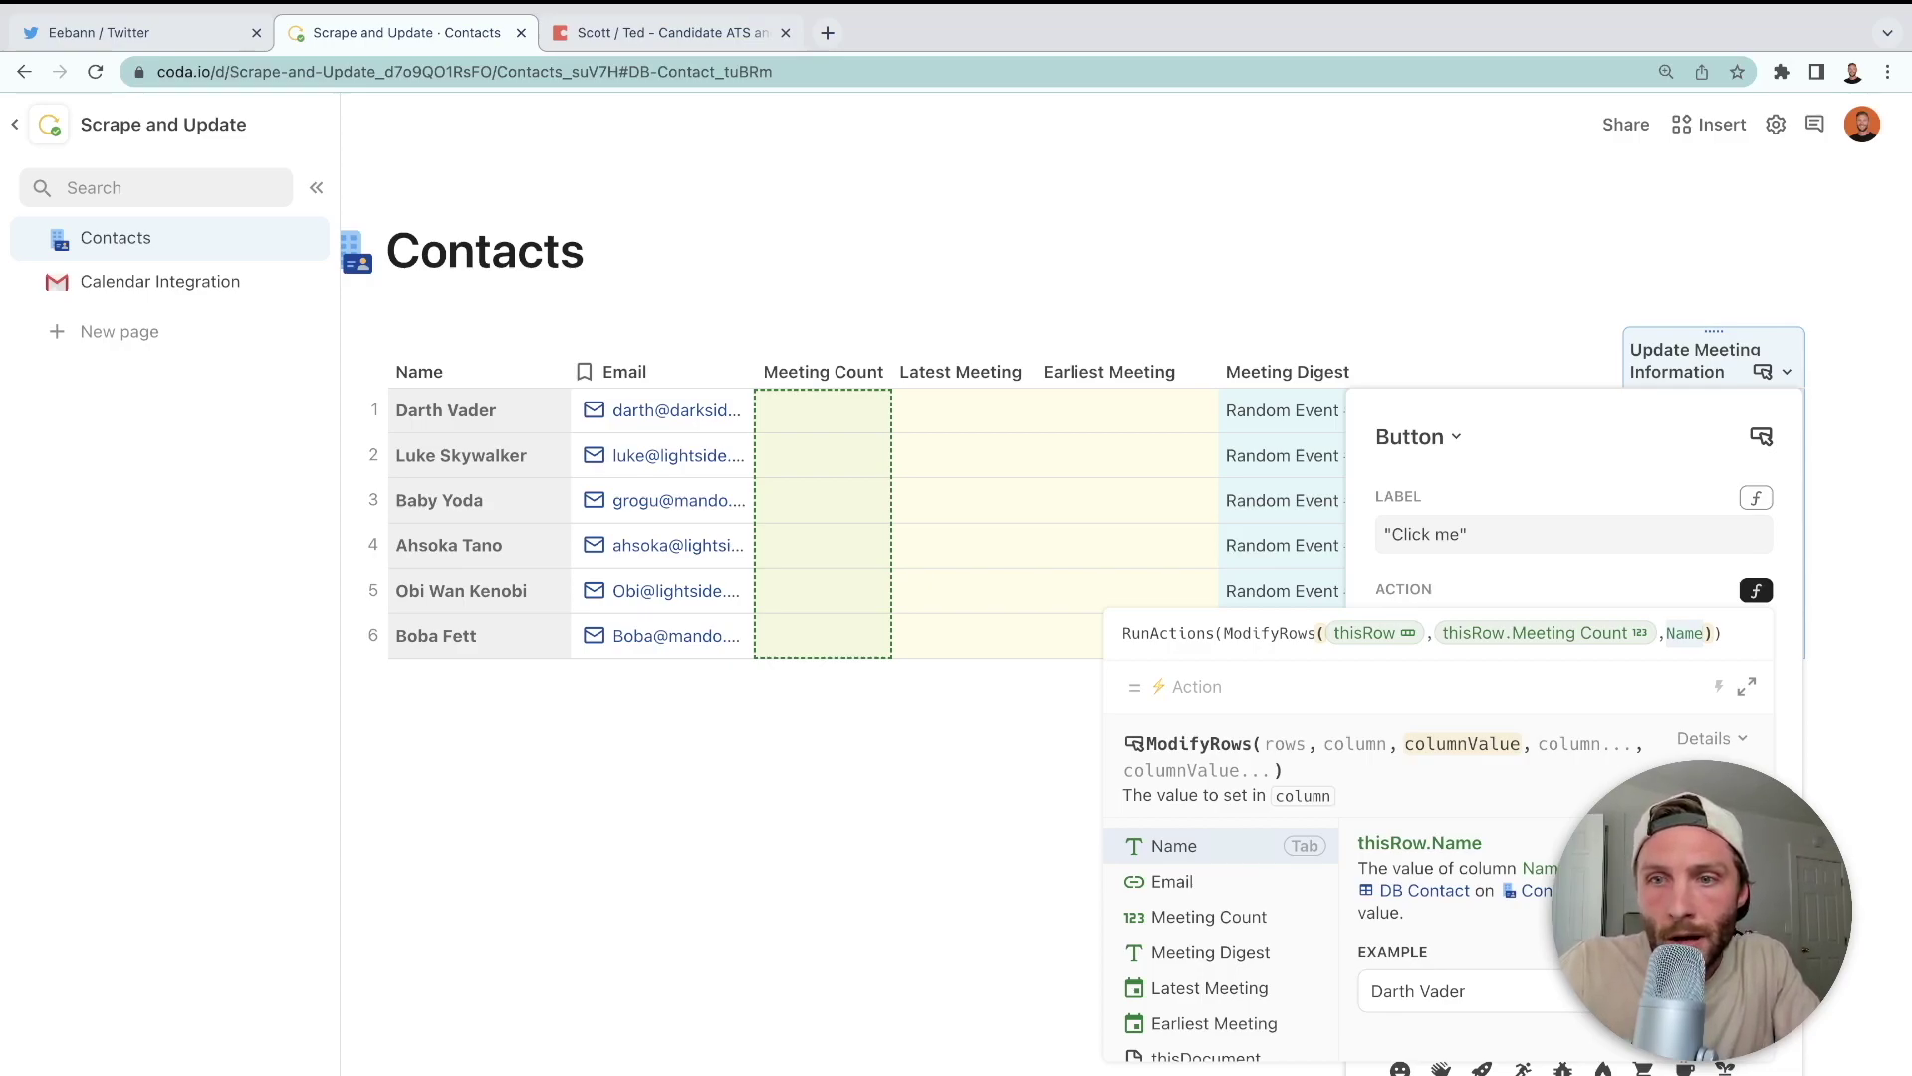
pyautogui.write('meeting Count')
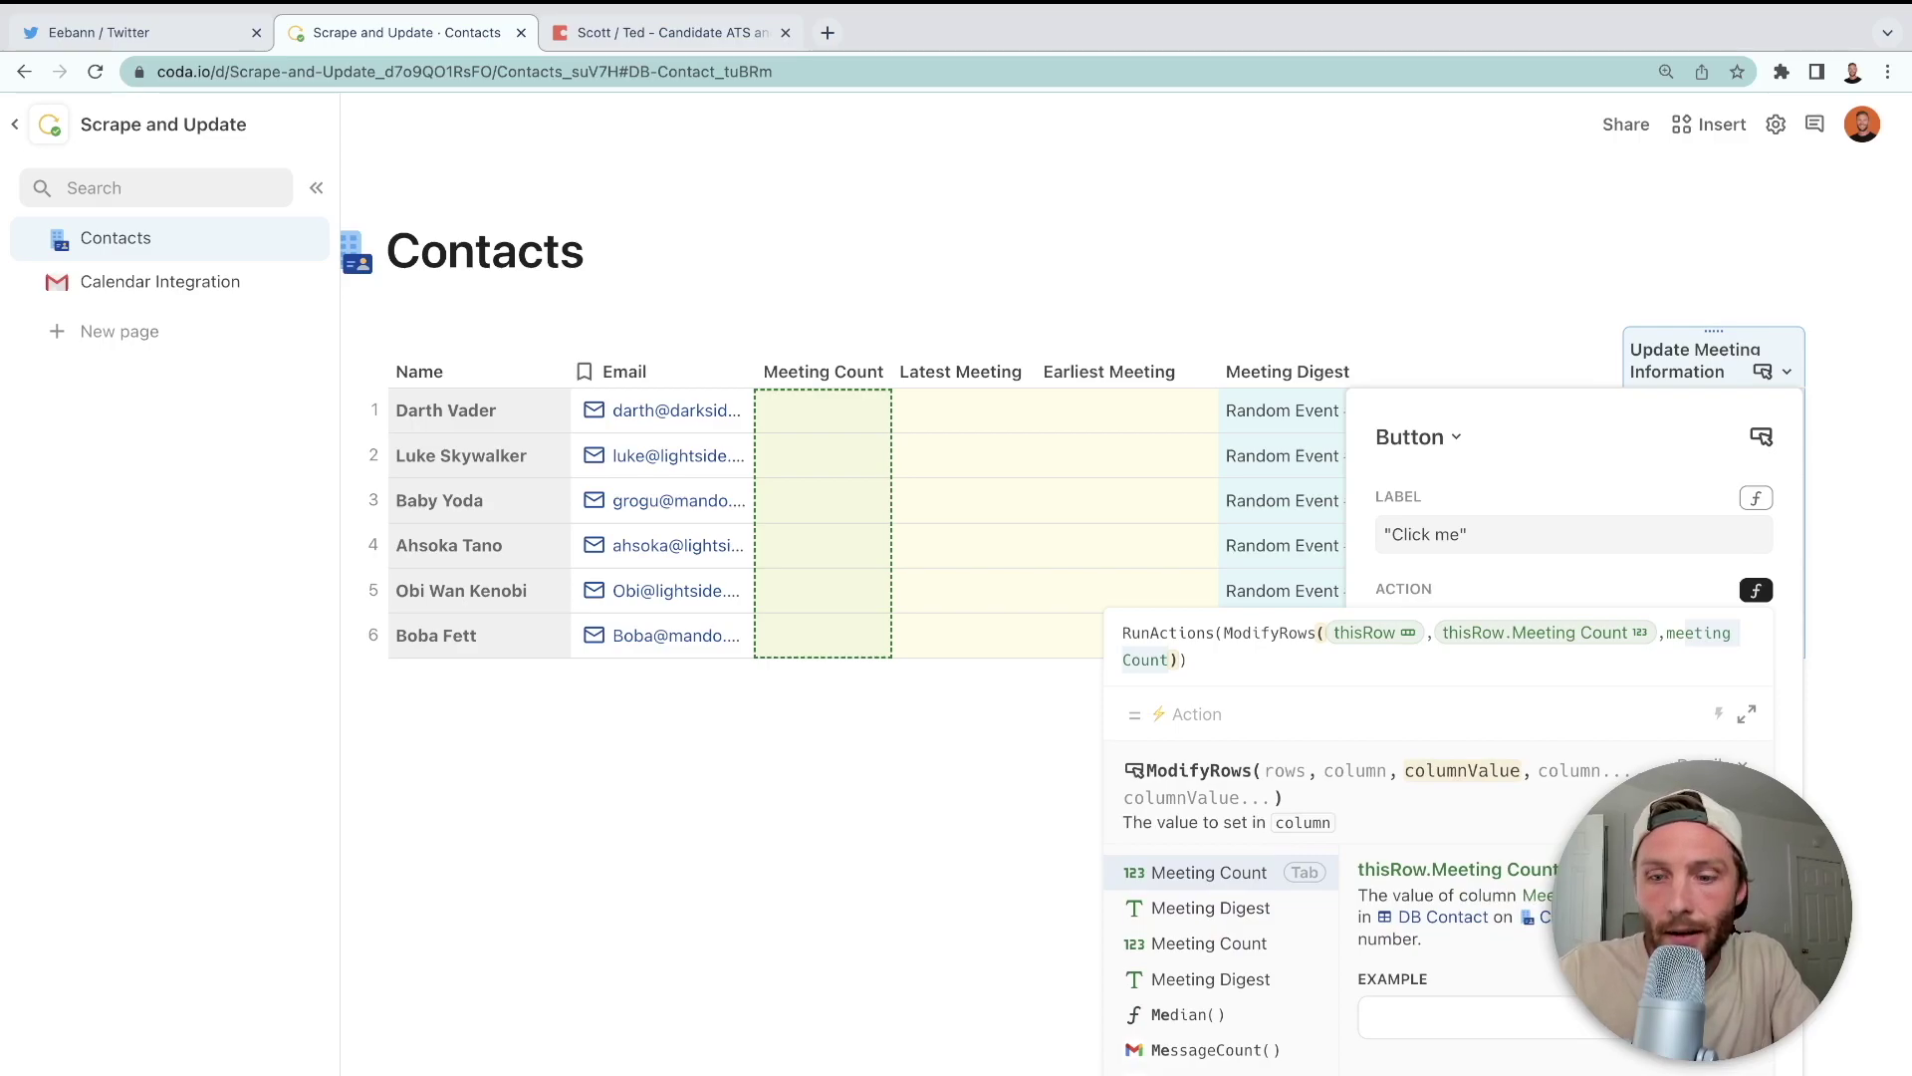
pyautogui.press('Down')
pyautogui.press('Tab')
pyautogui.write('.spli')
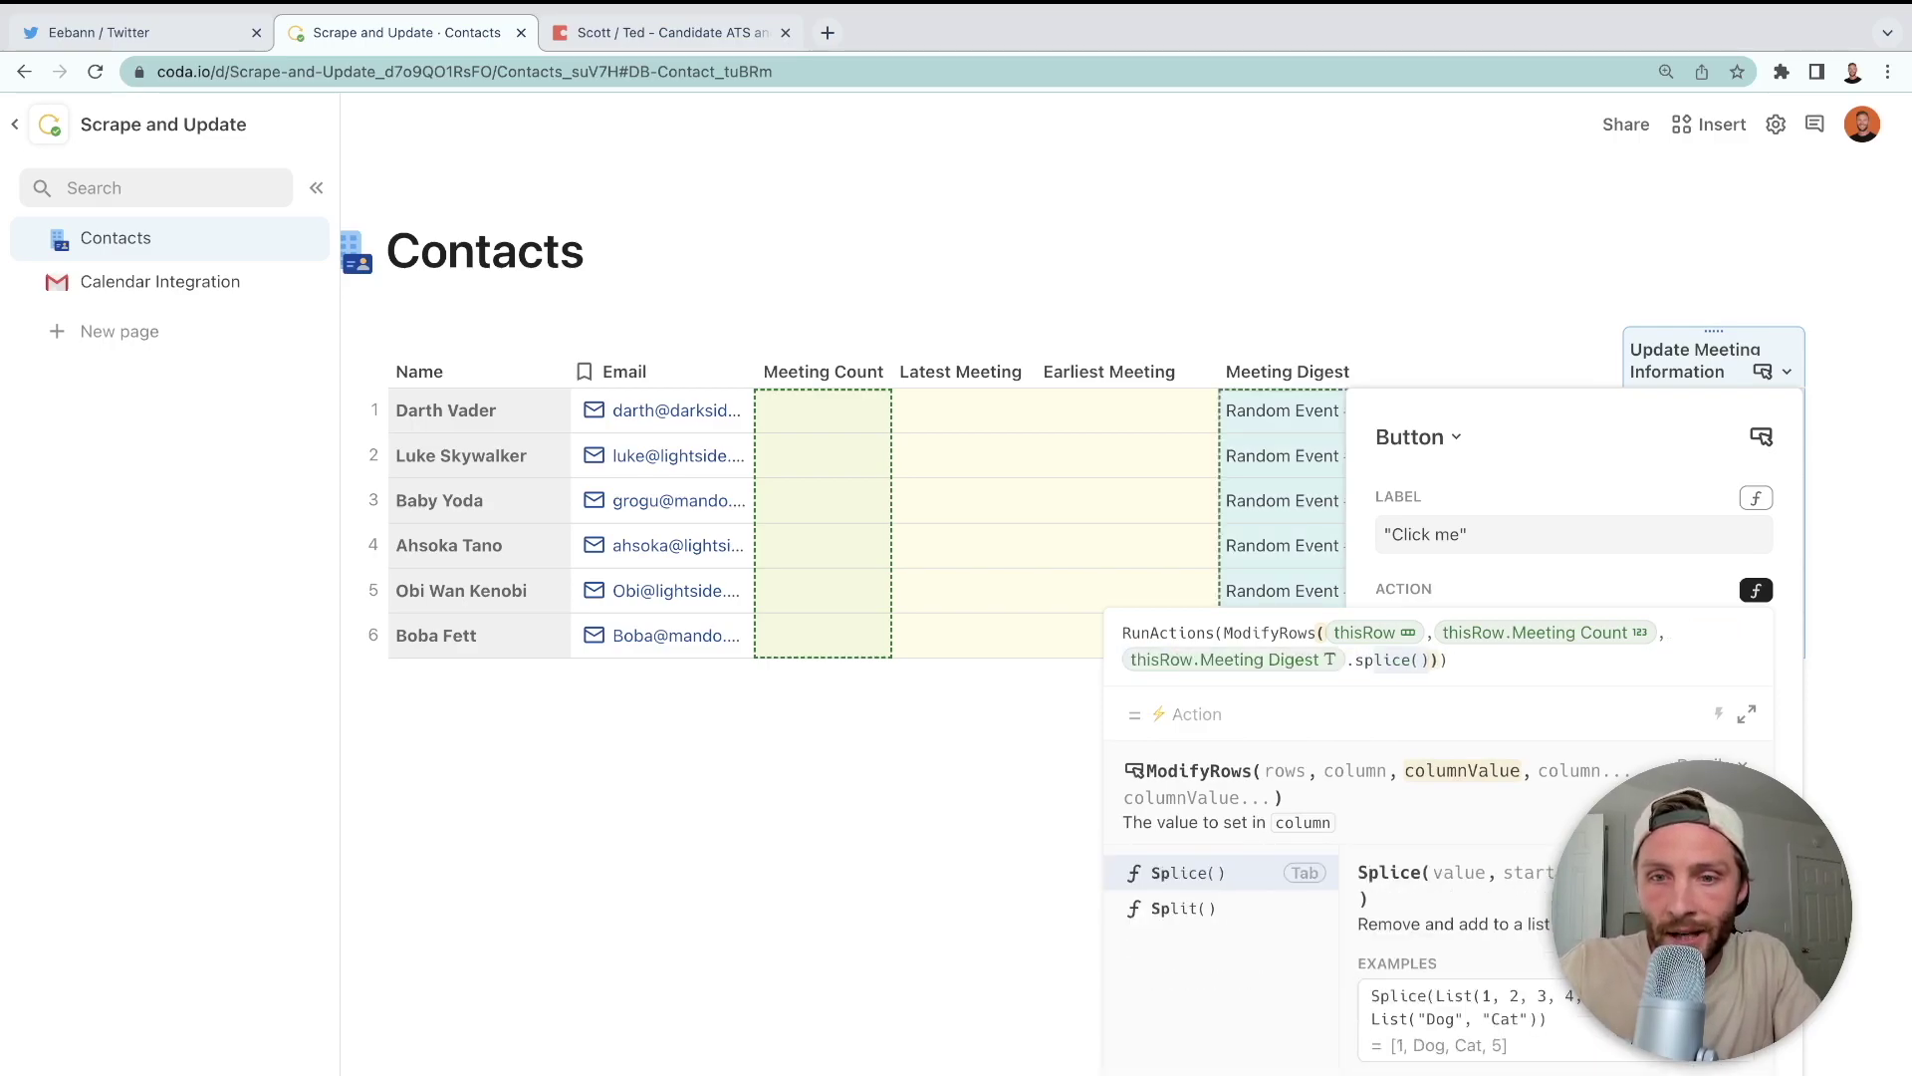
pyautogui.press('Down')
pyautogui.press('Tab')
pyautogui.write('lin')
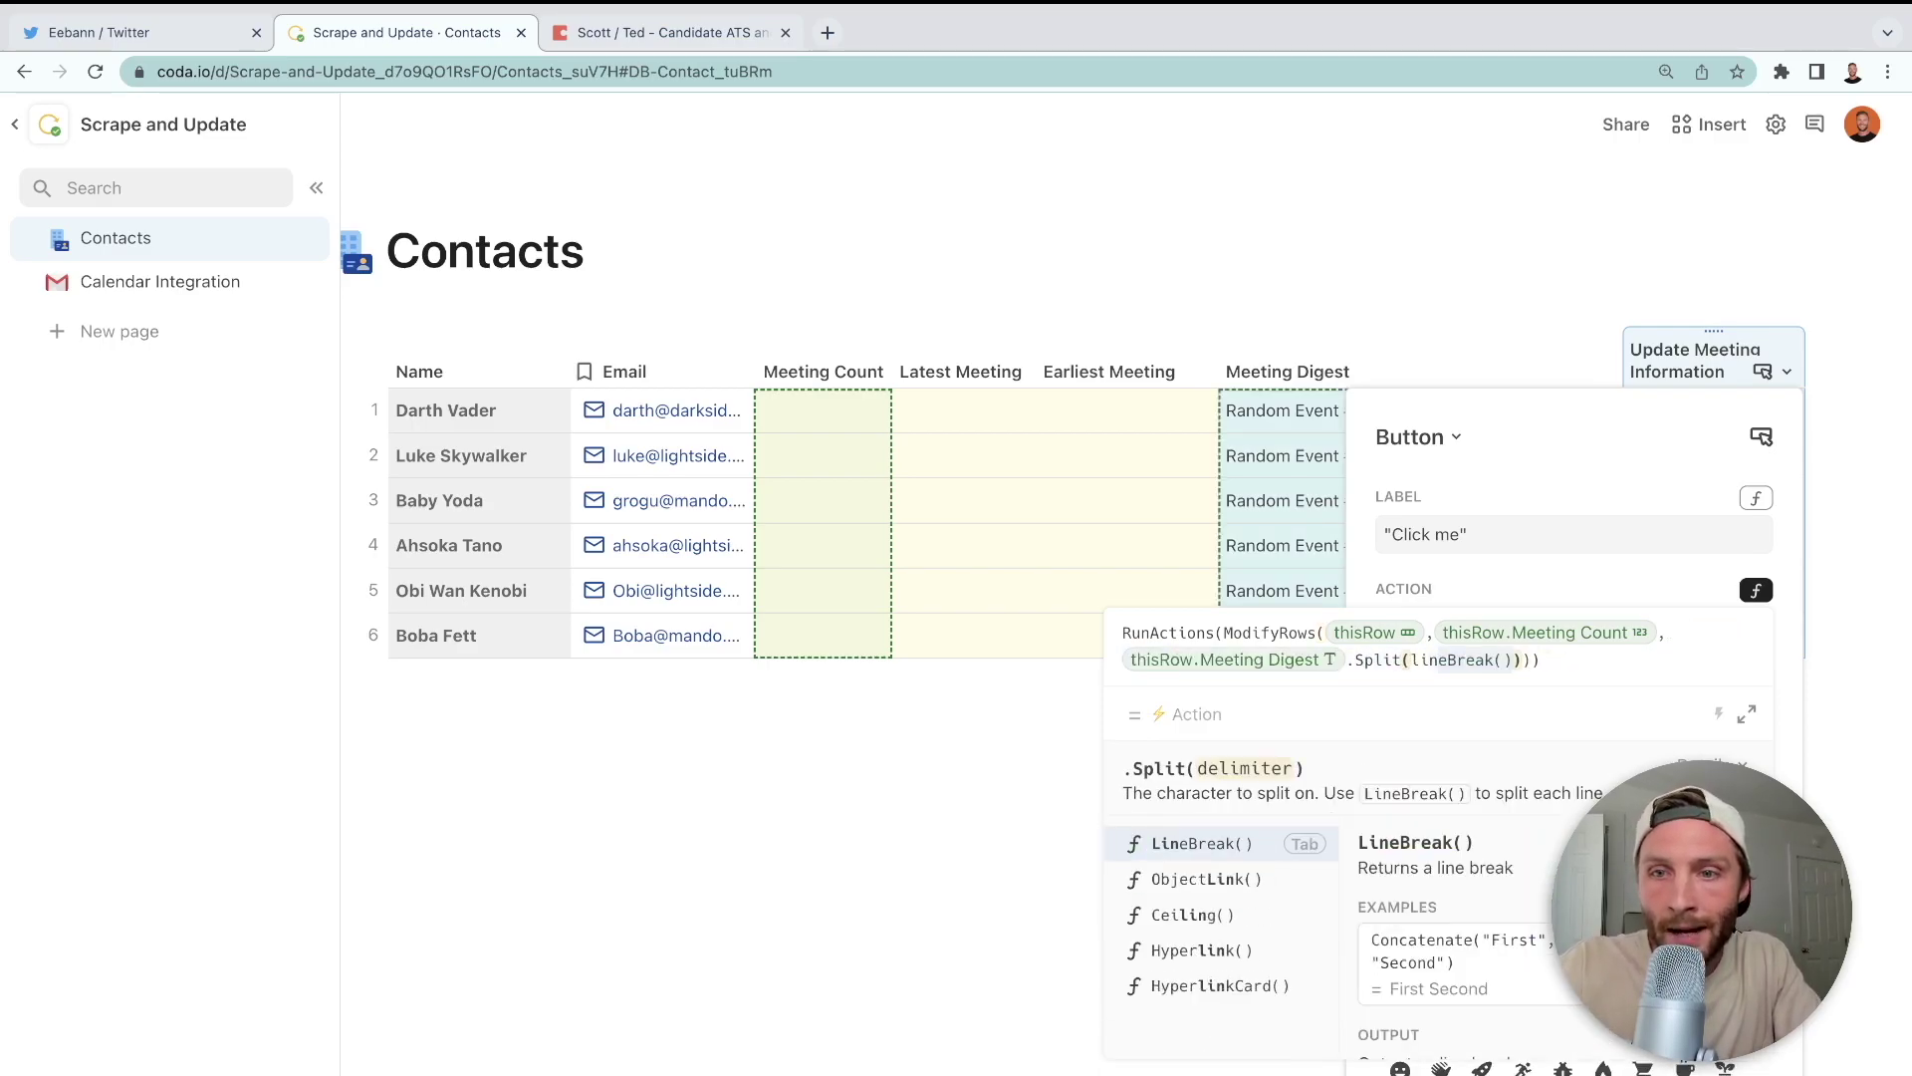
pyautogui.press('Tab')
pyautogui.write('.count')
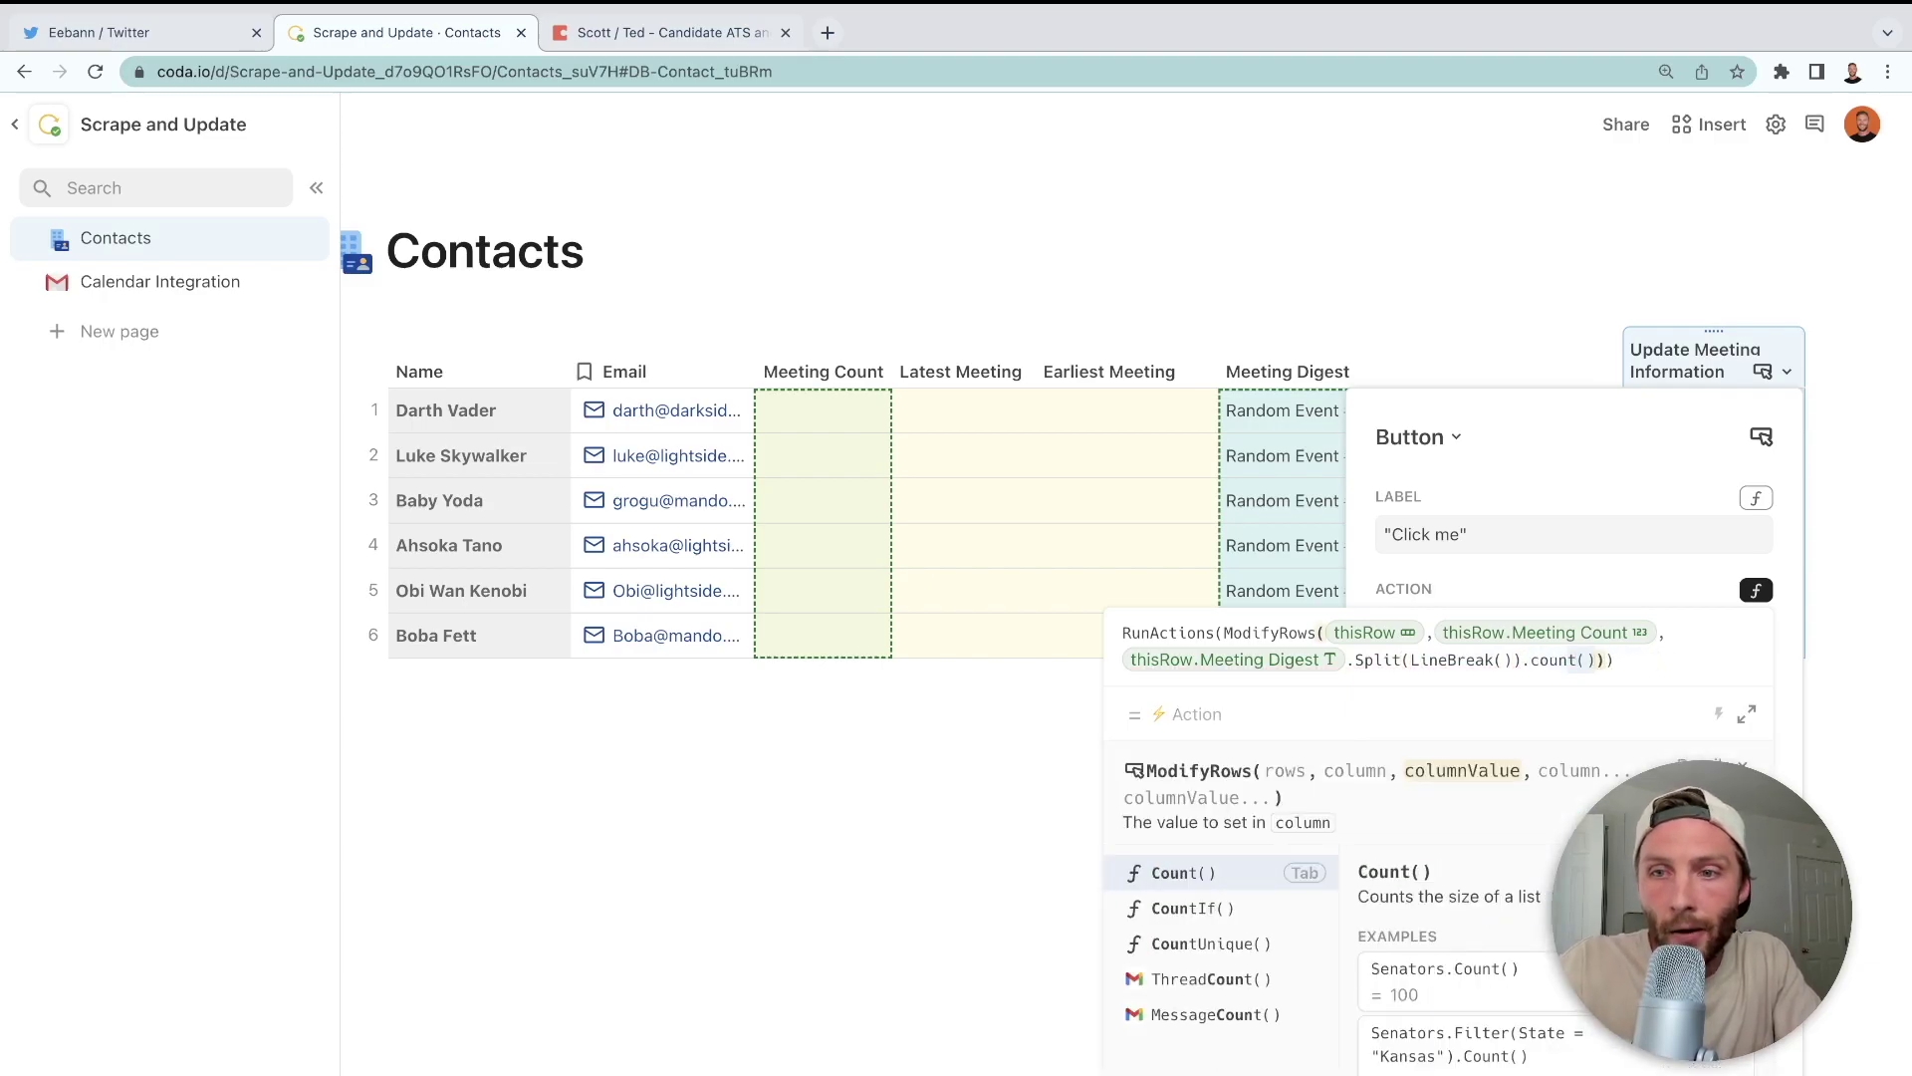
pyautogui.press('Escape')
pyautogui.press('Escape')
pyautogui.click(1093, 488)
# - Run the button for the first five contacts, giving counts 26, 32, 30, 30 and 26
pyautogui.click(1643, 420)
pyautogui.click(1705, 464)
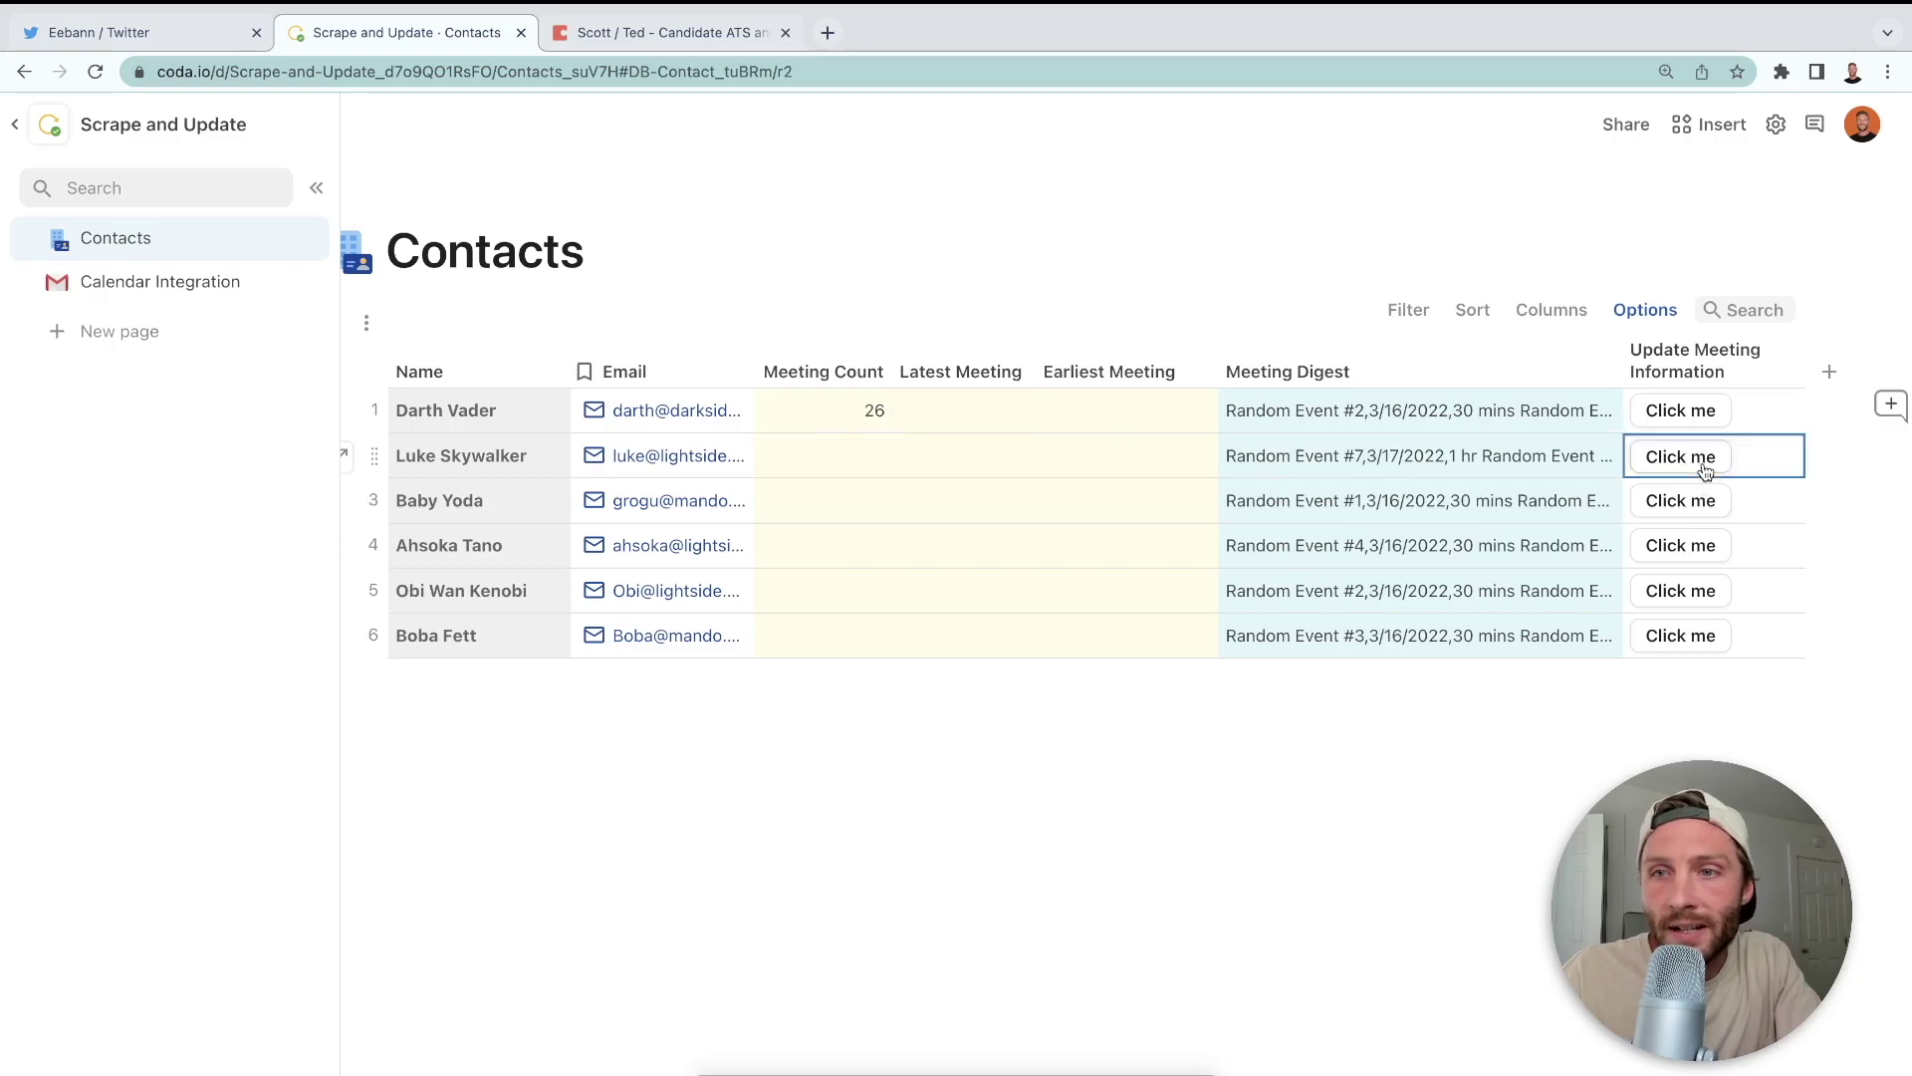
pyautogui.click(1706, 502)
pyautogui.click(1699, 543)
pyautogui.click(1691, 592)
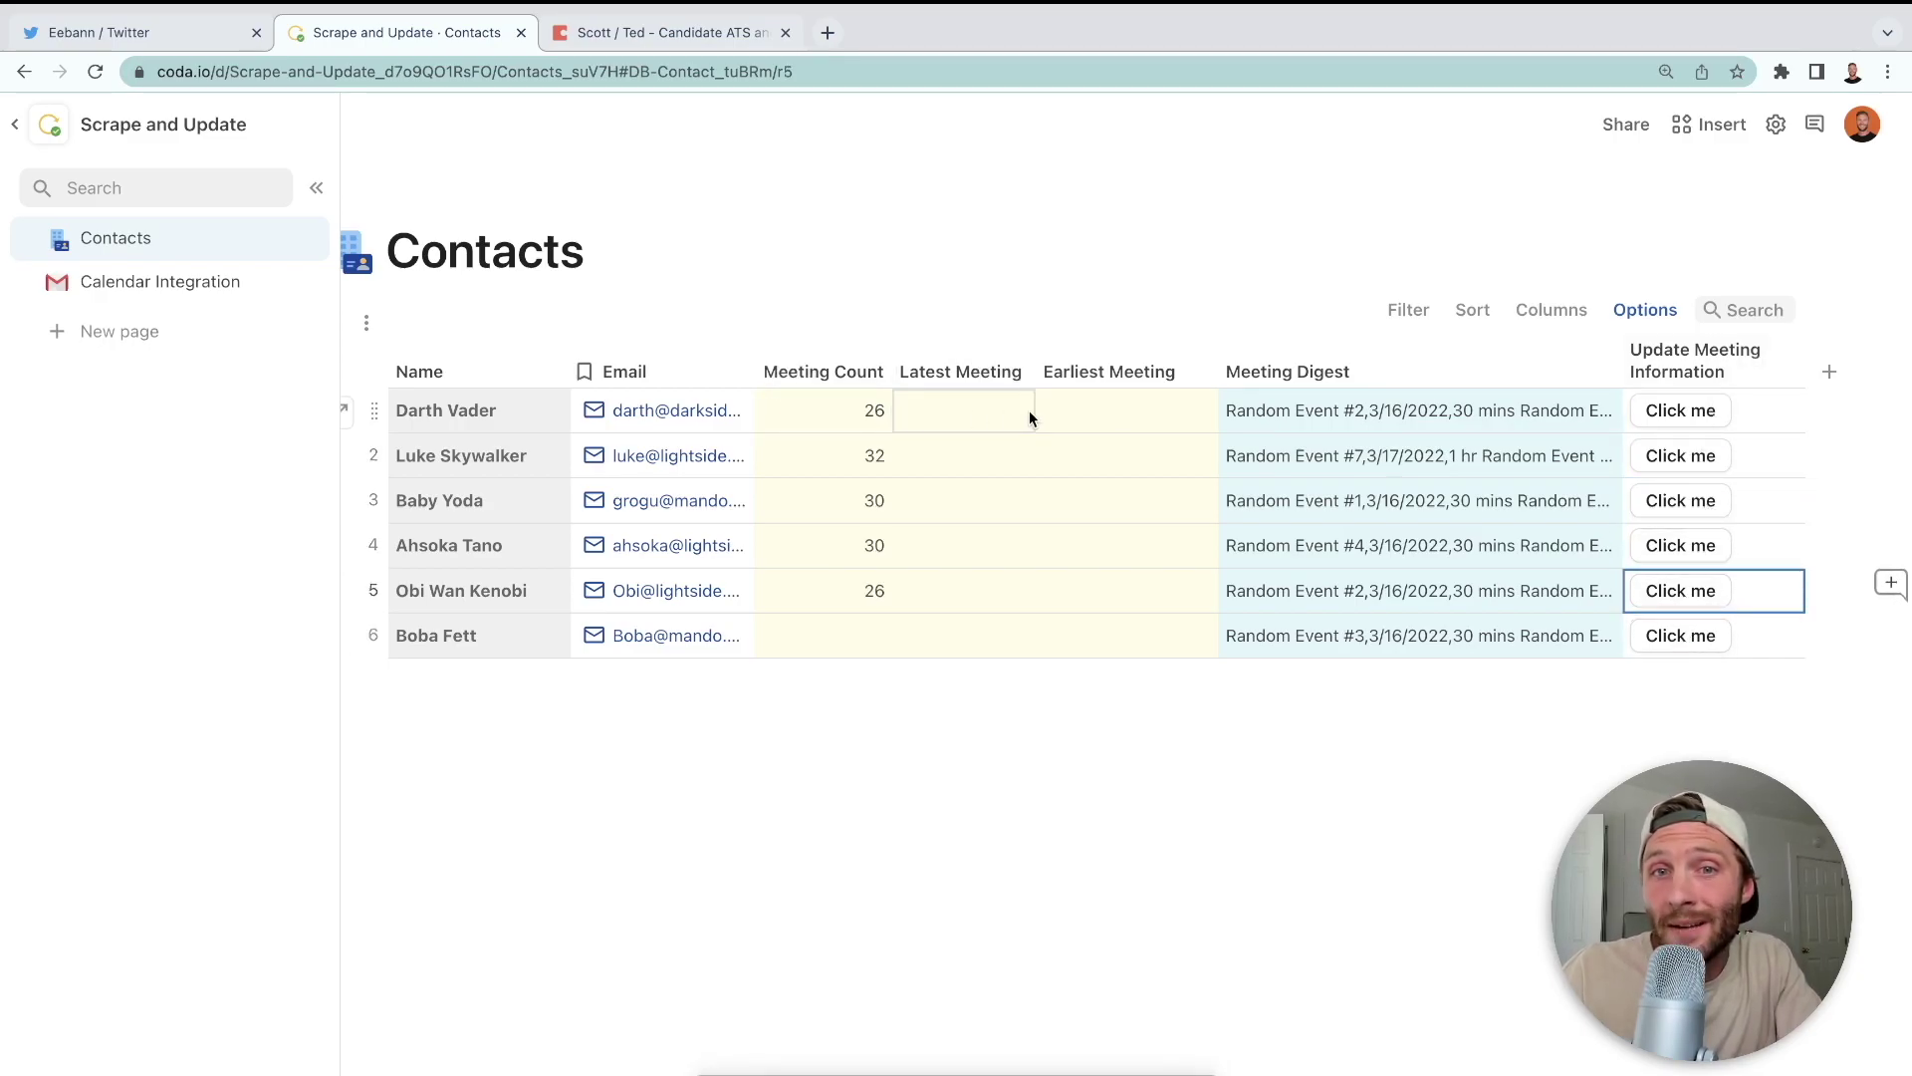
# - Open the button's Action formula in the expanded Formula editor
pyautogui.click(1783, 373)
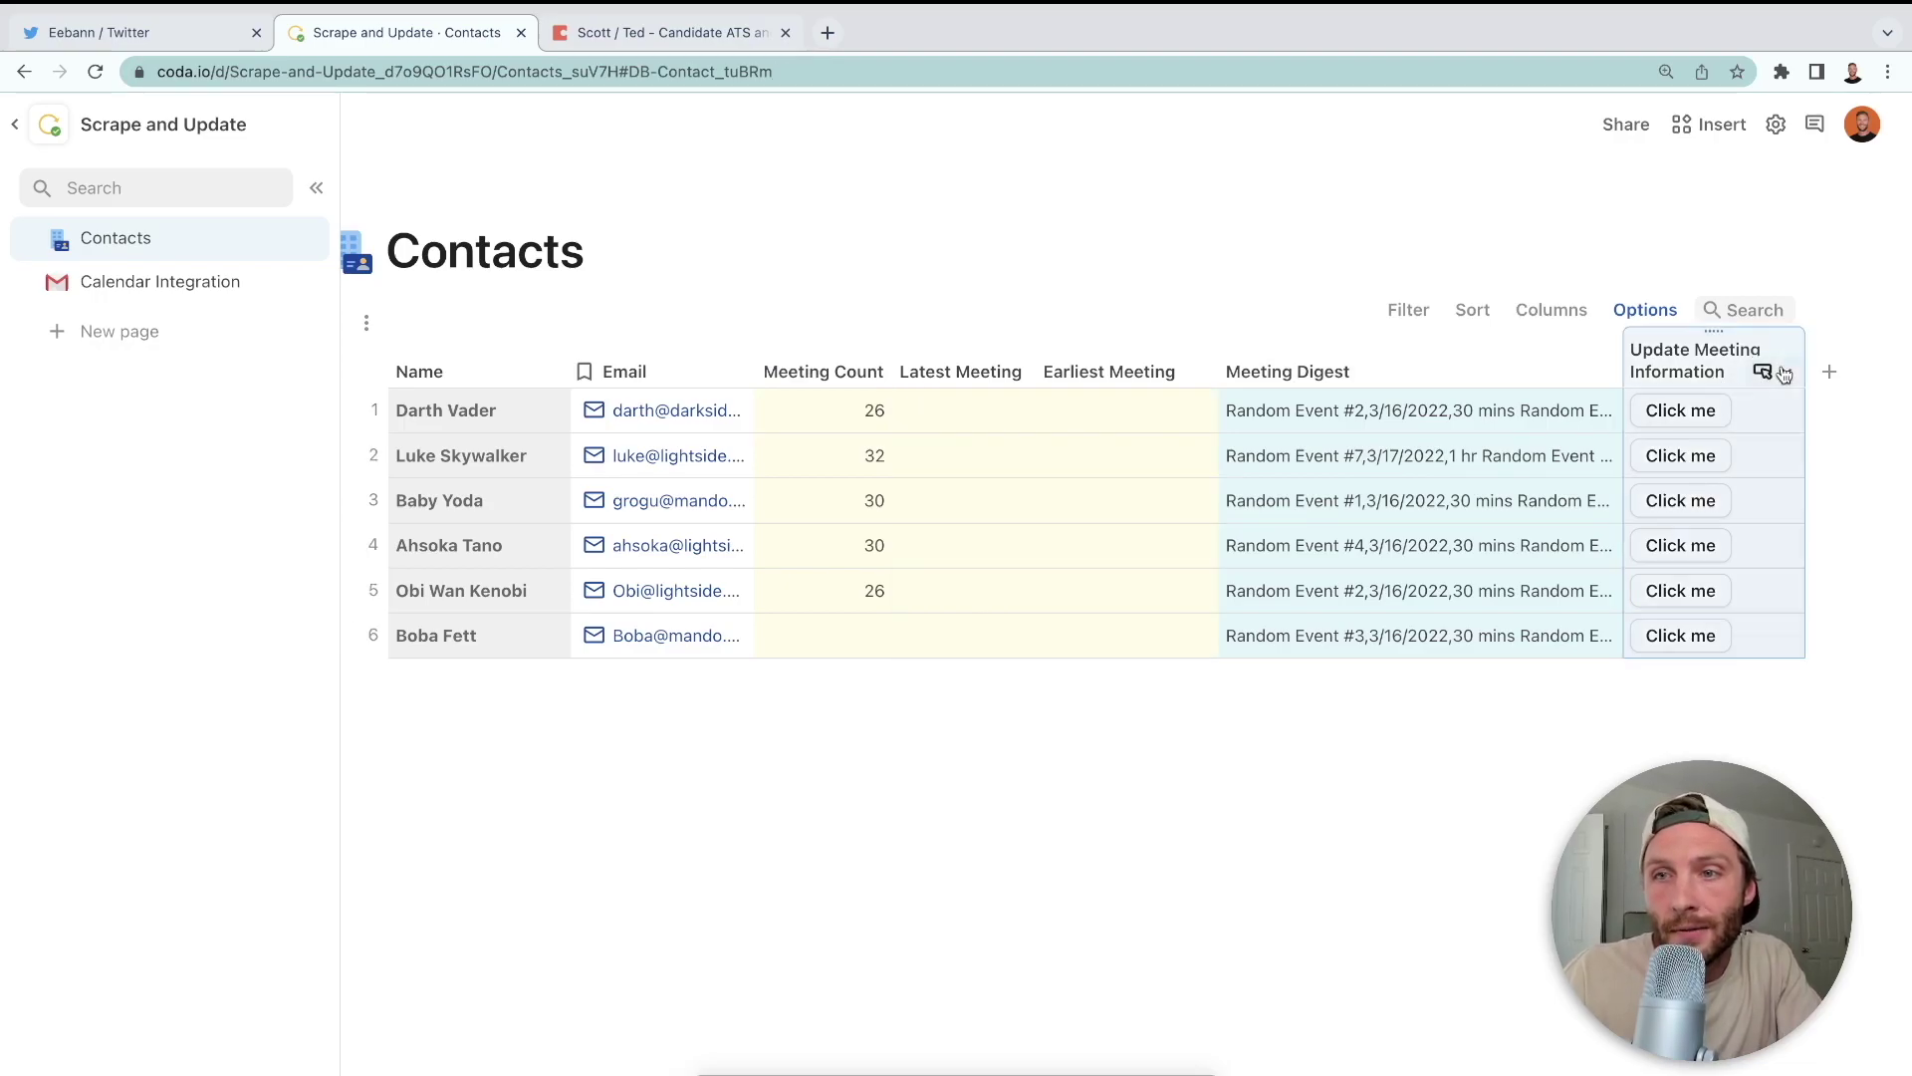
pyautogui.click(1785, 372)
pyautogui.click(1713, 454)
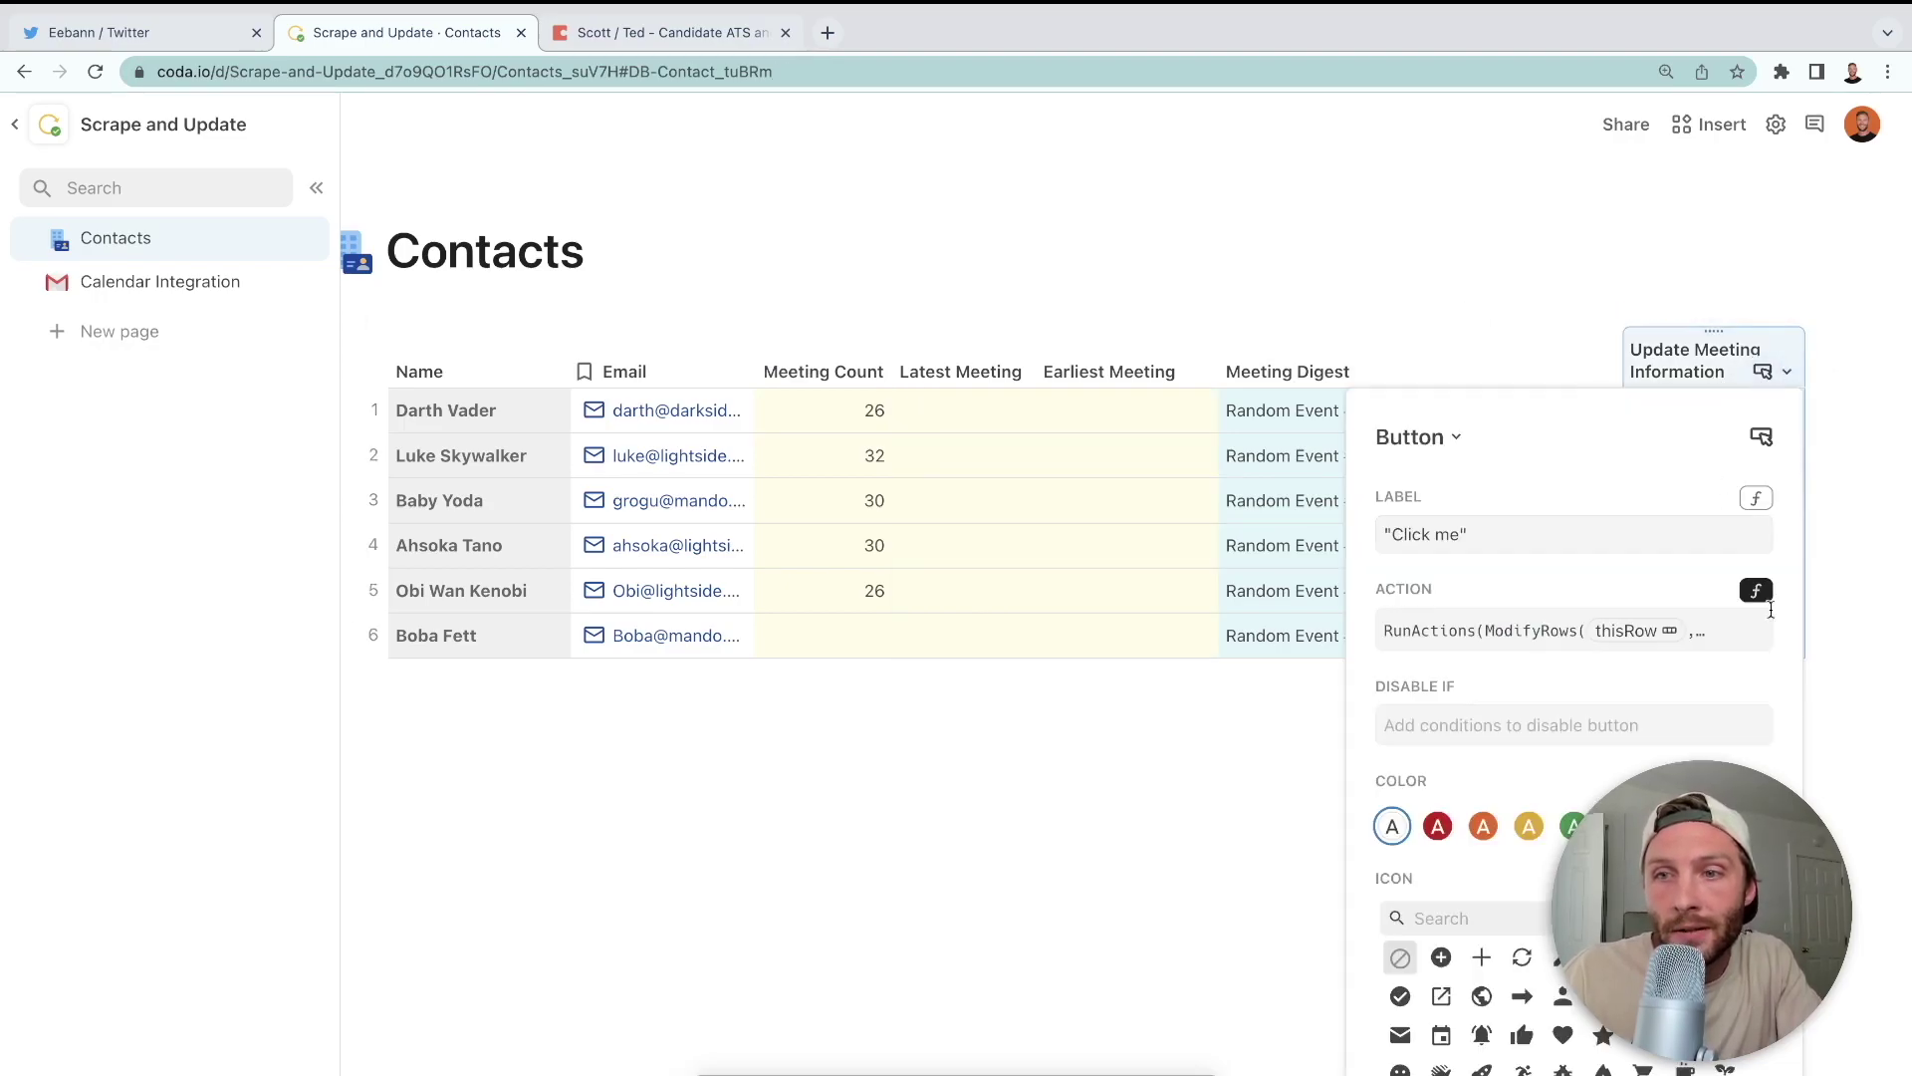
pyautogui.click(1725, 649)
pyautogui.click(1749, 721)
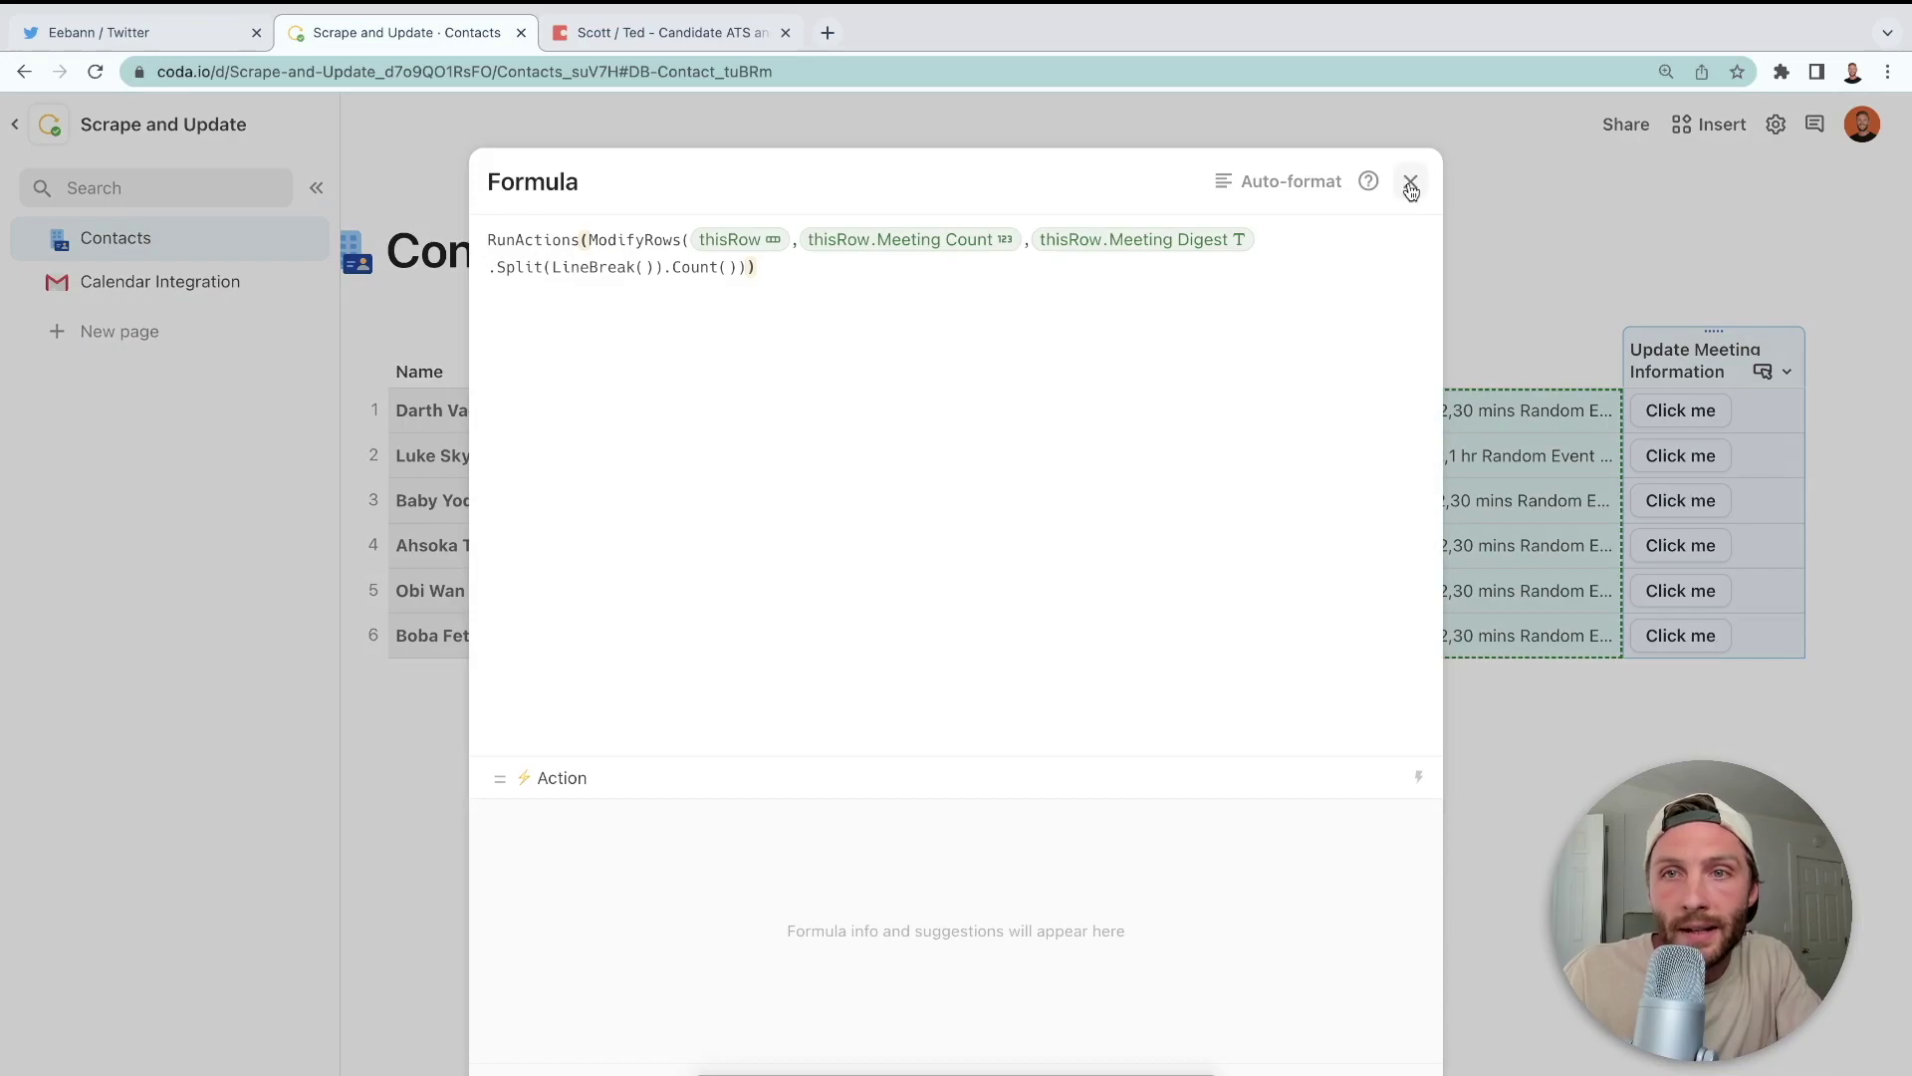
# - Auto-format the action formula, then add and remove an extra ModifyRows call
pyautogui.click(1292, 181)
pyautogui.click(548, 373)
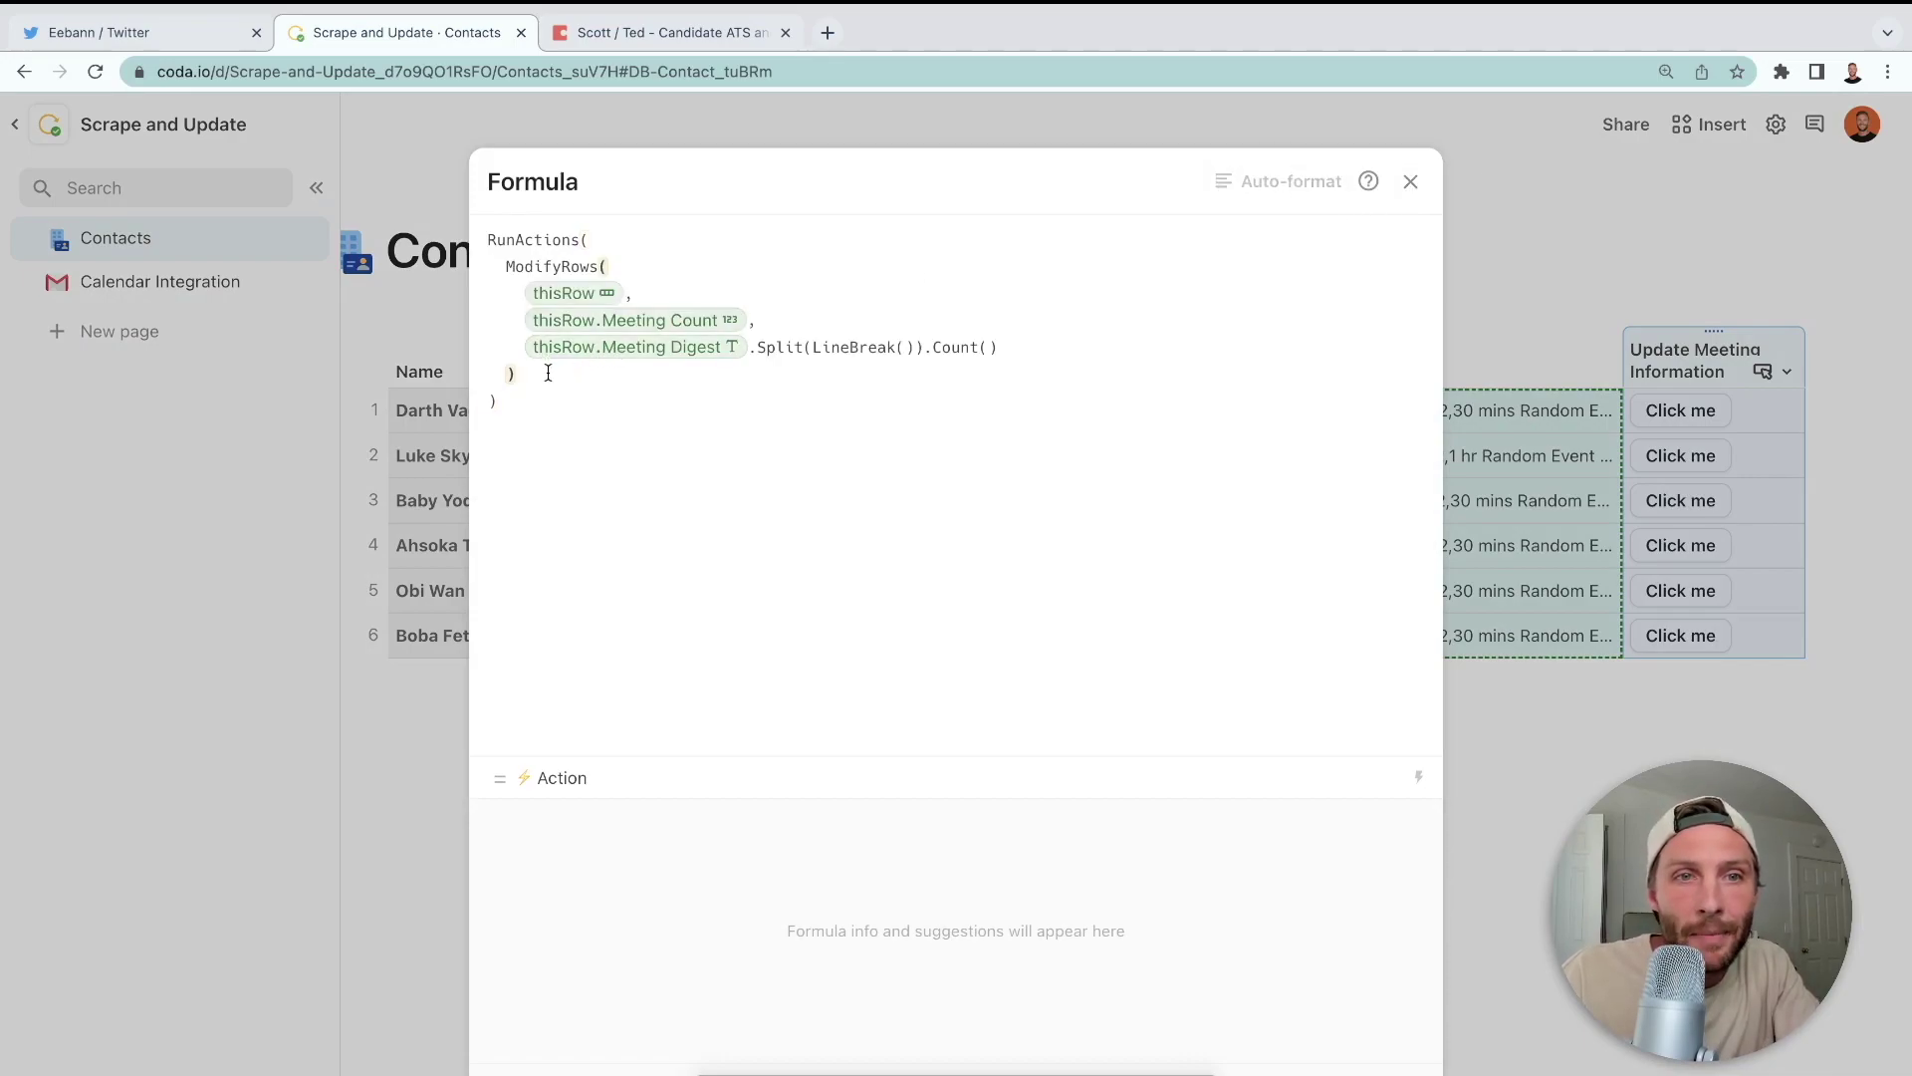
pyautogui.write(',')
pyautogui.press('Return')
pyautogui.write('meeting Count')
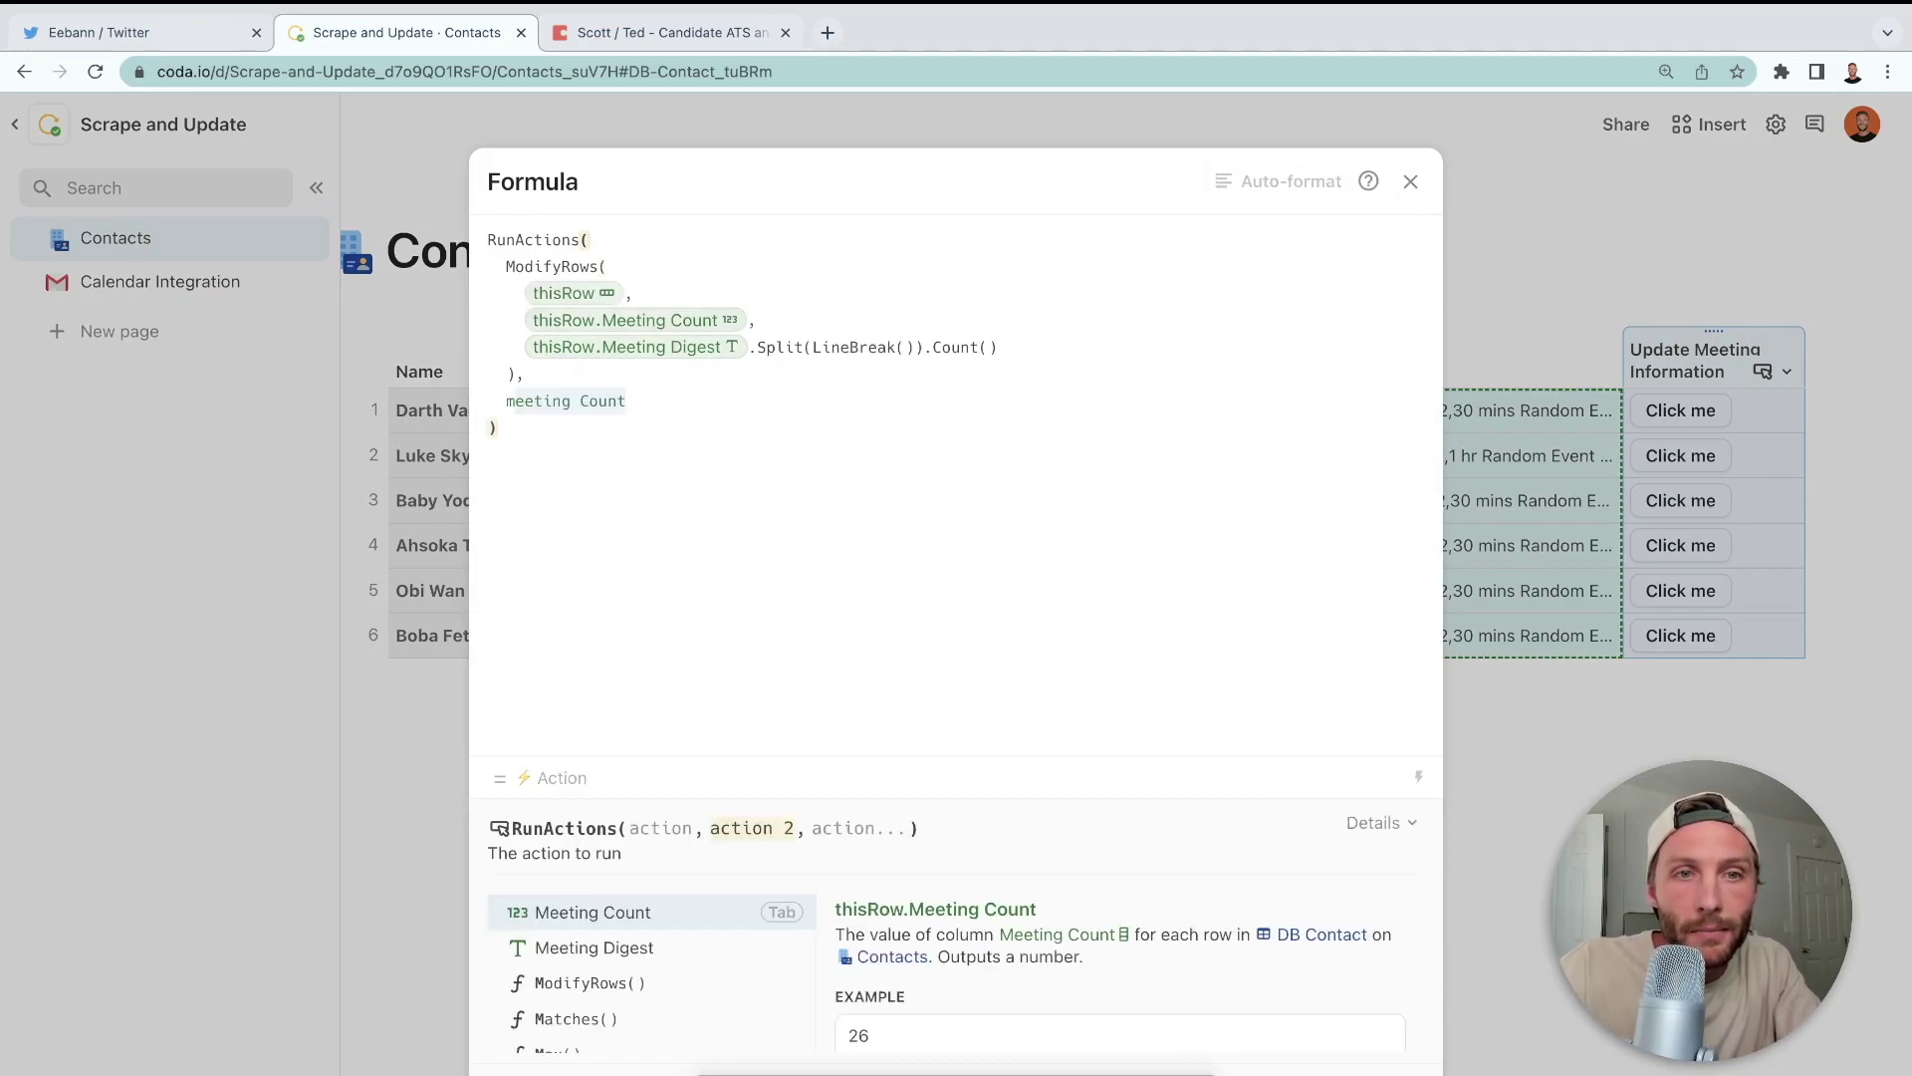
pyautogui.hotkey('alt', 'BackSpace')
pyautogui.hotkey('alt', 'BackSpace')
pyautogui.write('modify')
pyautogui.press('Tab')
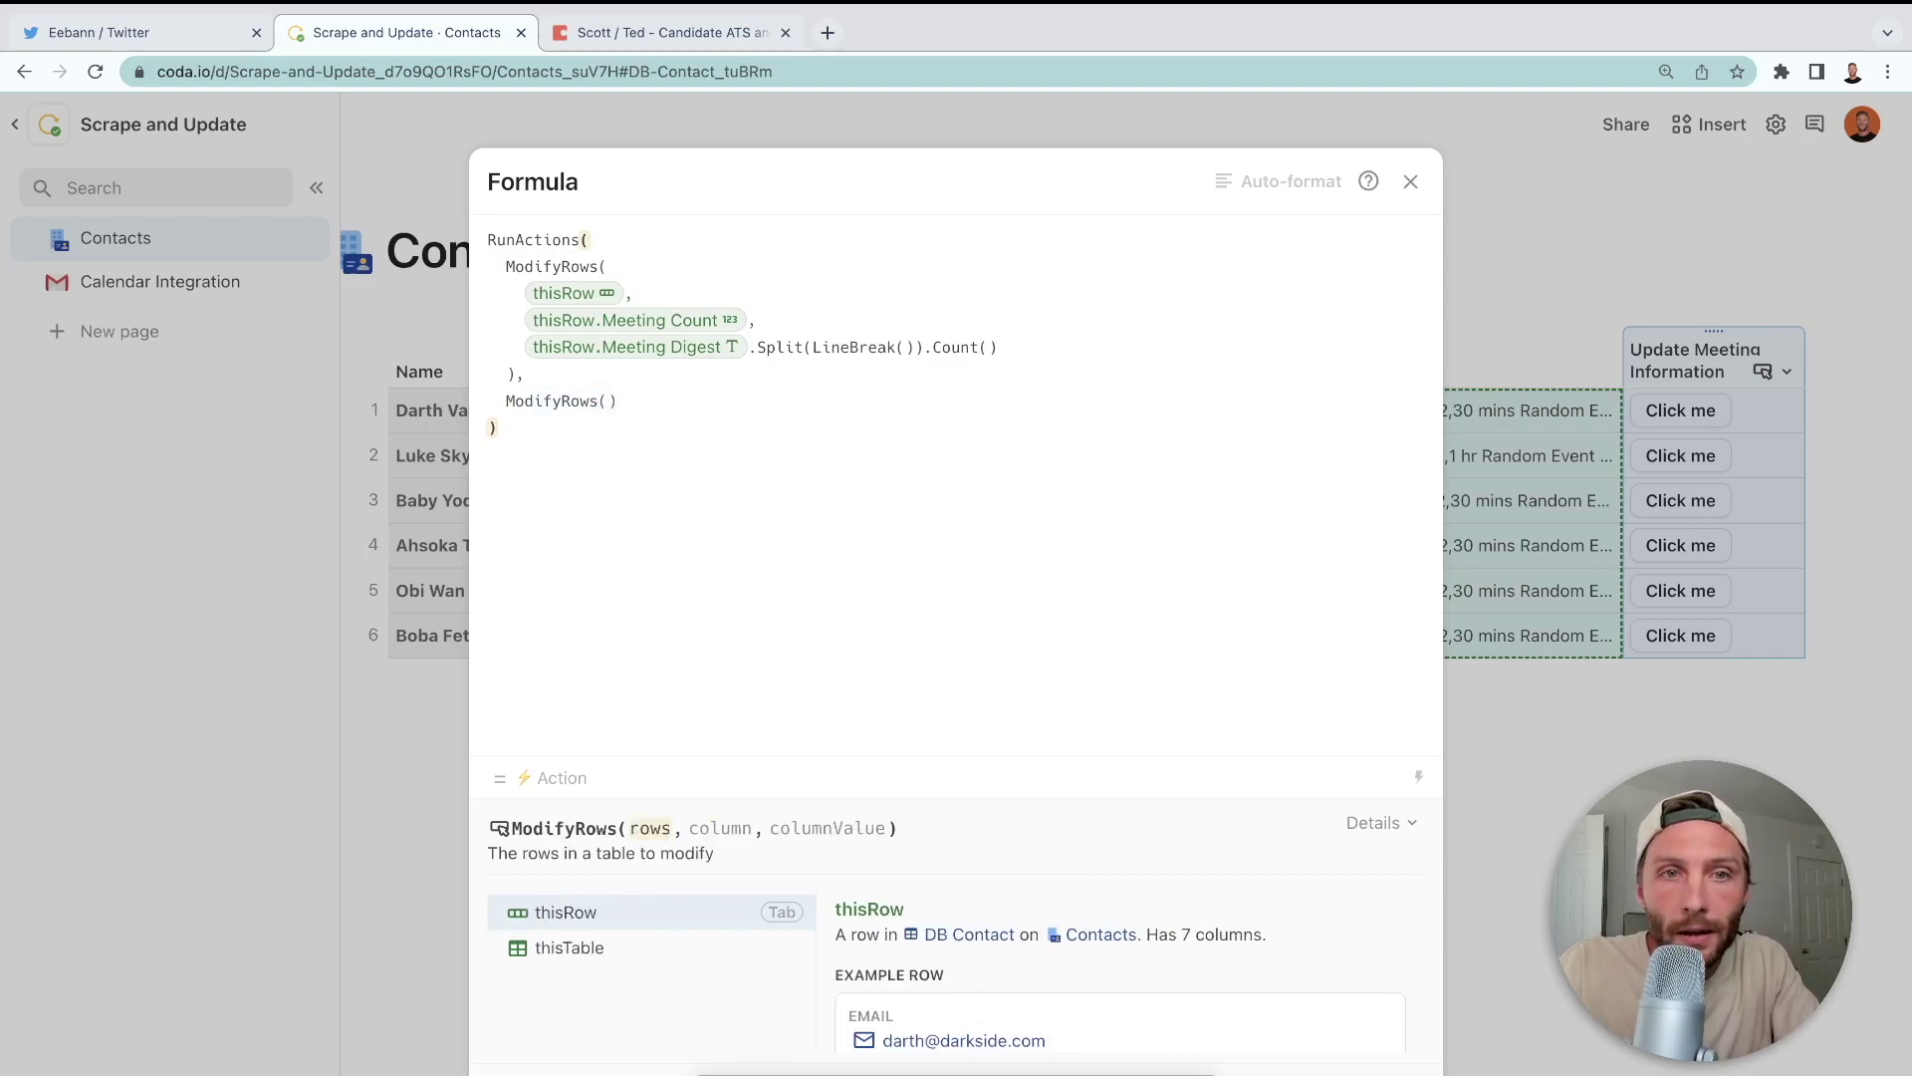
pyautogui.press('Right')
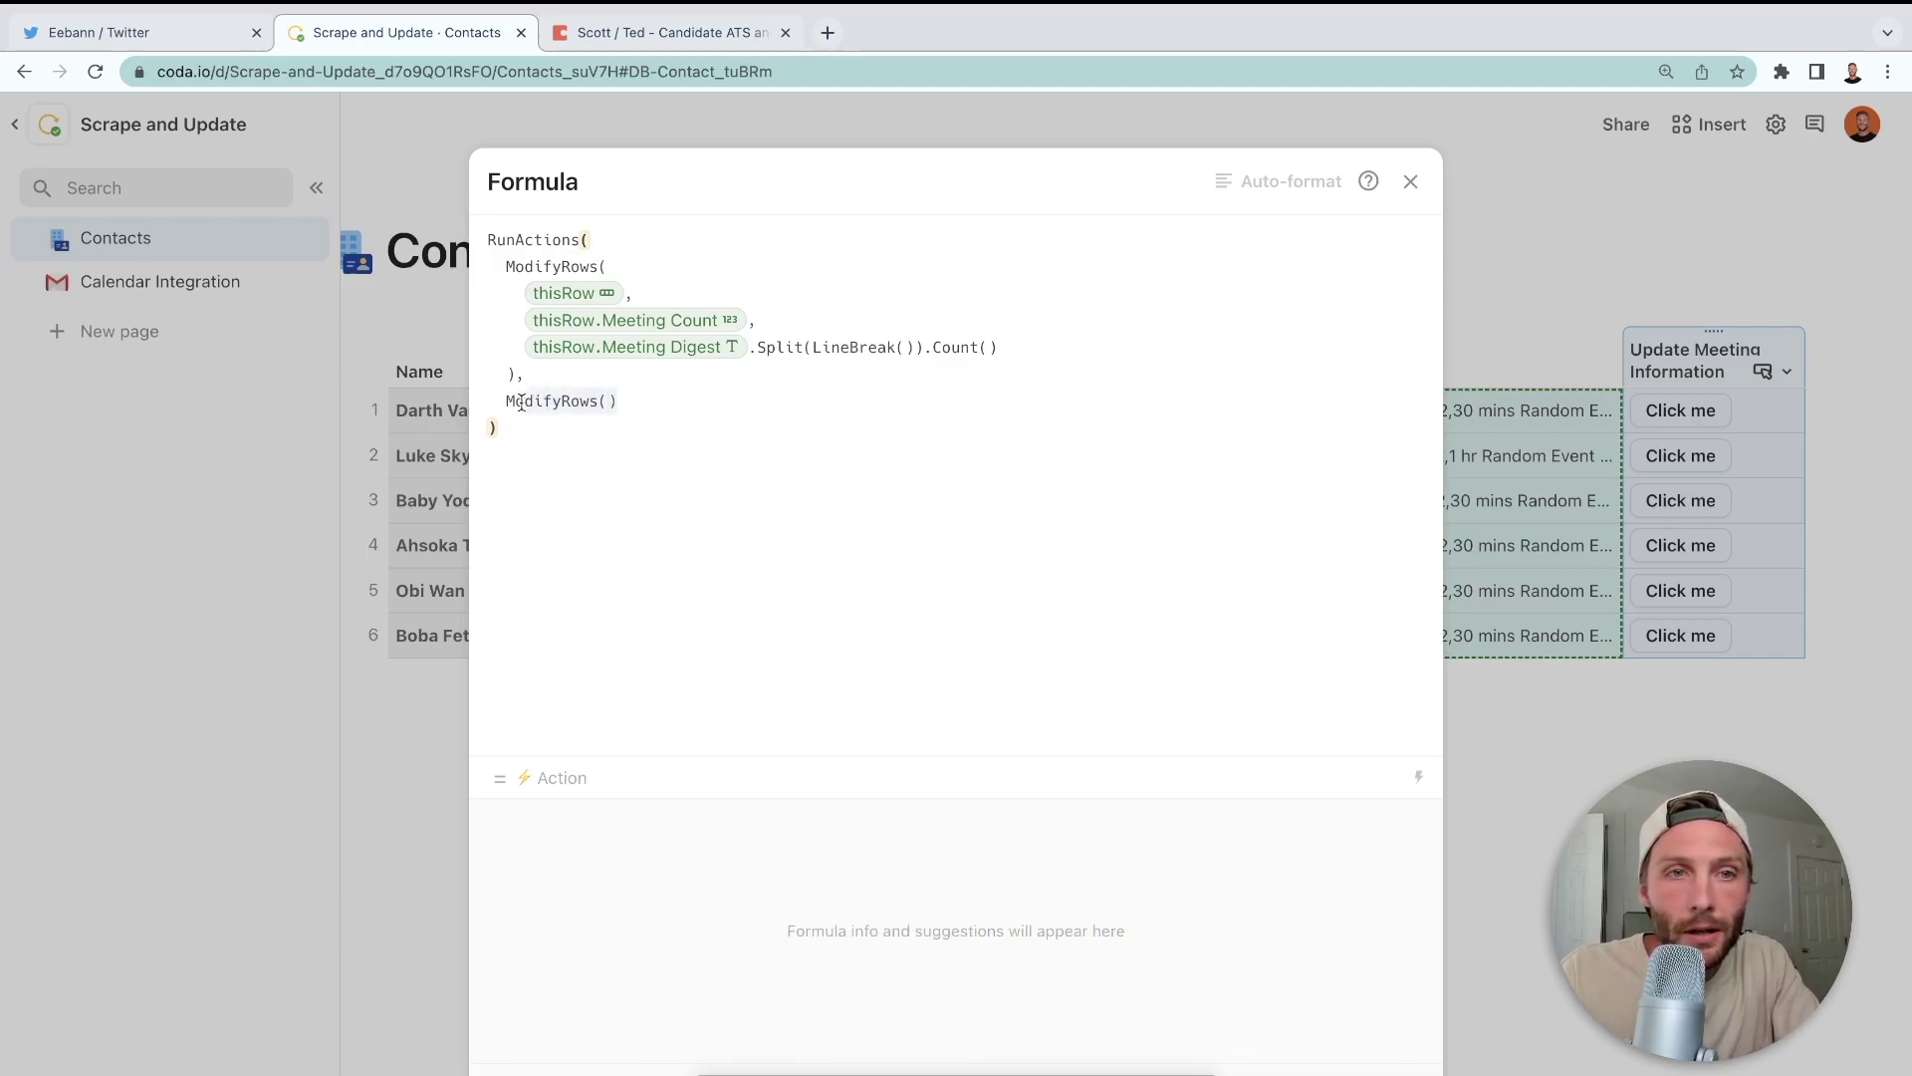
pyautogui.keyDown('shift'); pyautogui.click(514, 375); pyautogui.keyUp('shift')
pyautogui.press('BackSpace')
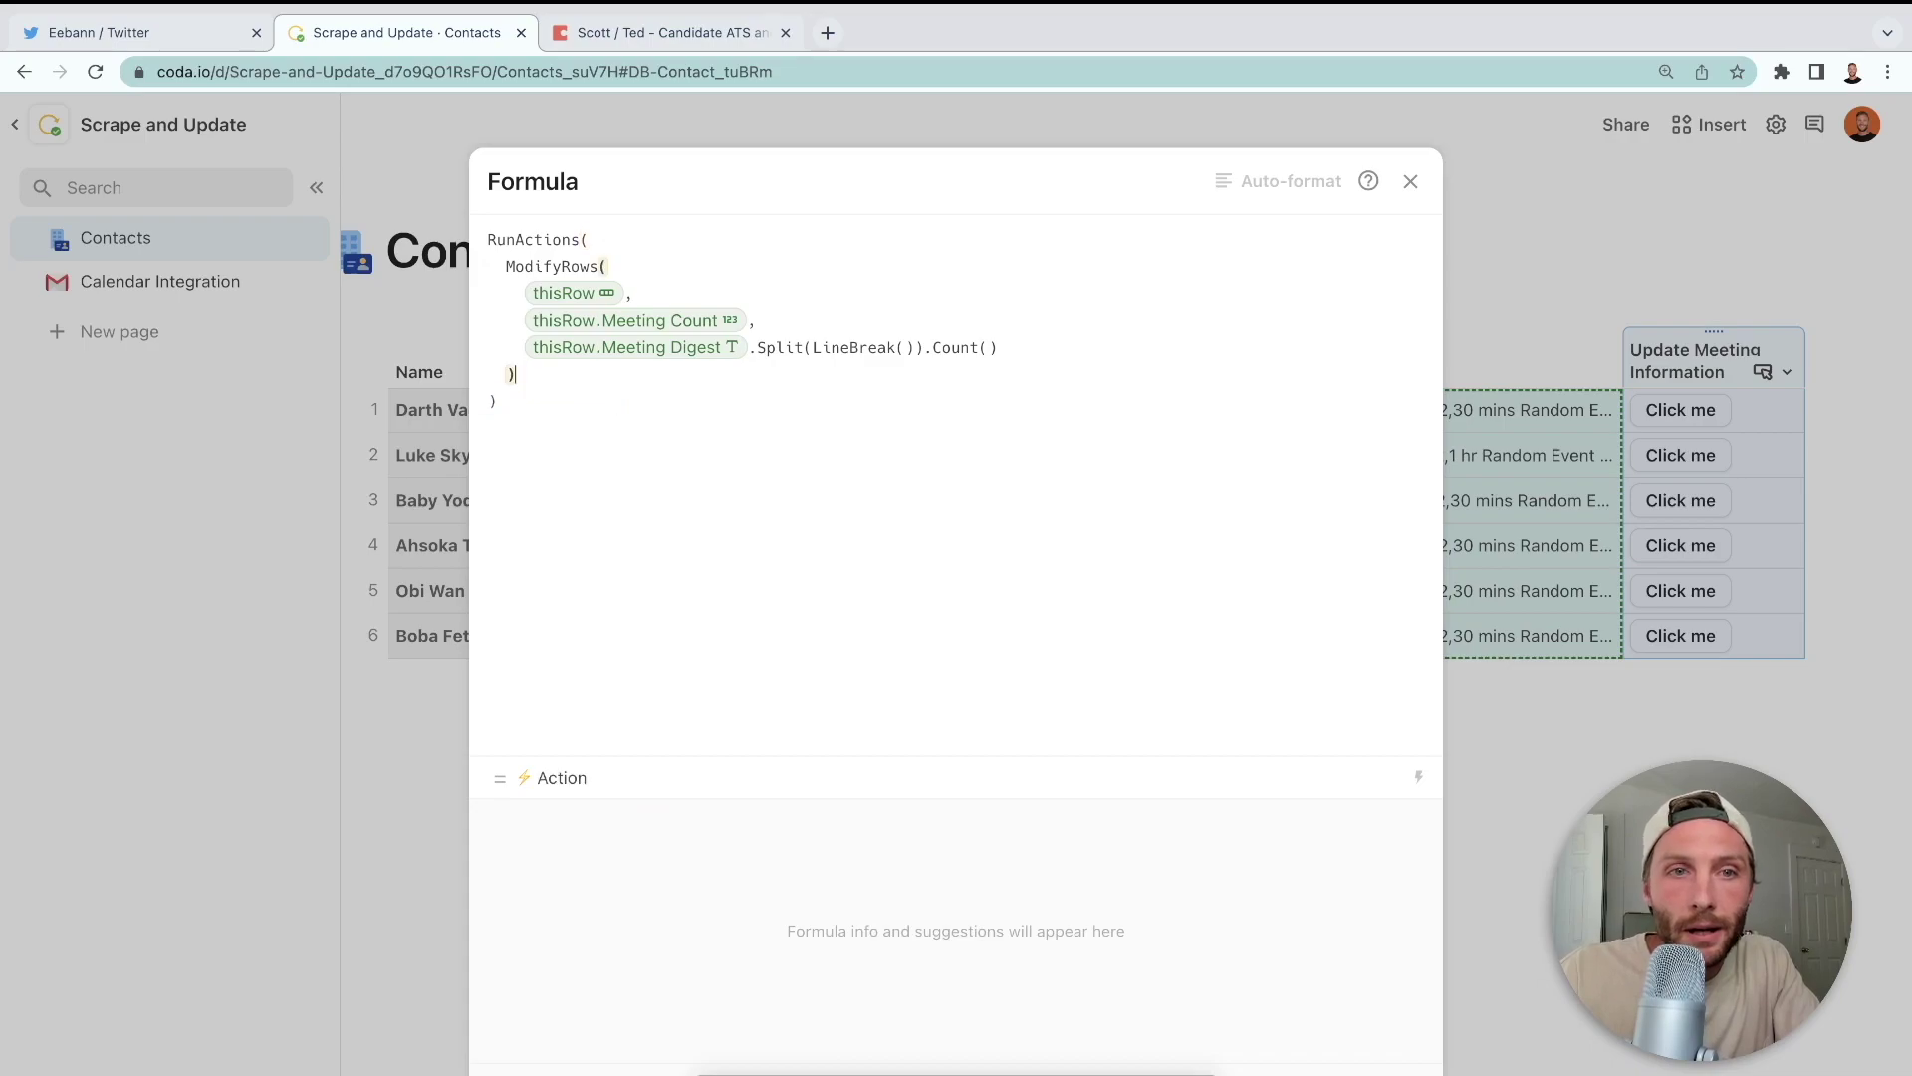
pyautogui.press('Left')
# - Add Latest Meeting to ModifyRows with the value Meeting Digest.Split(LineBreak())
pyautogui.write(',')
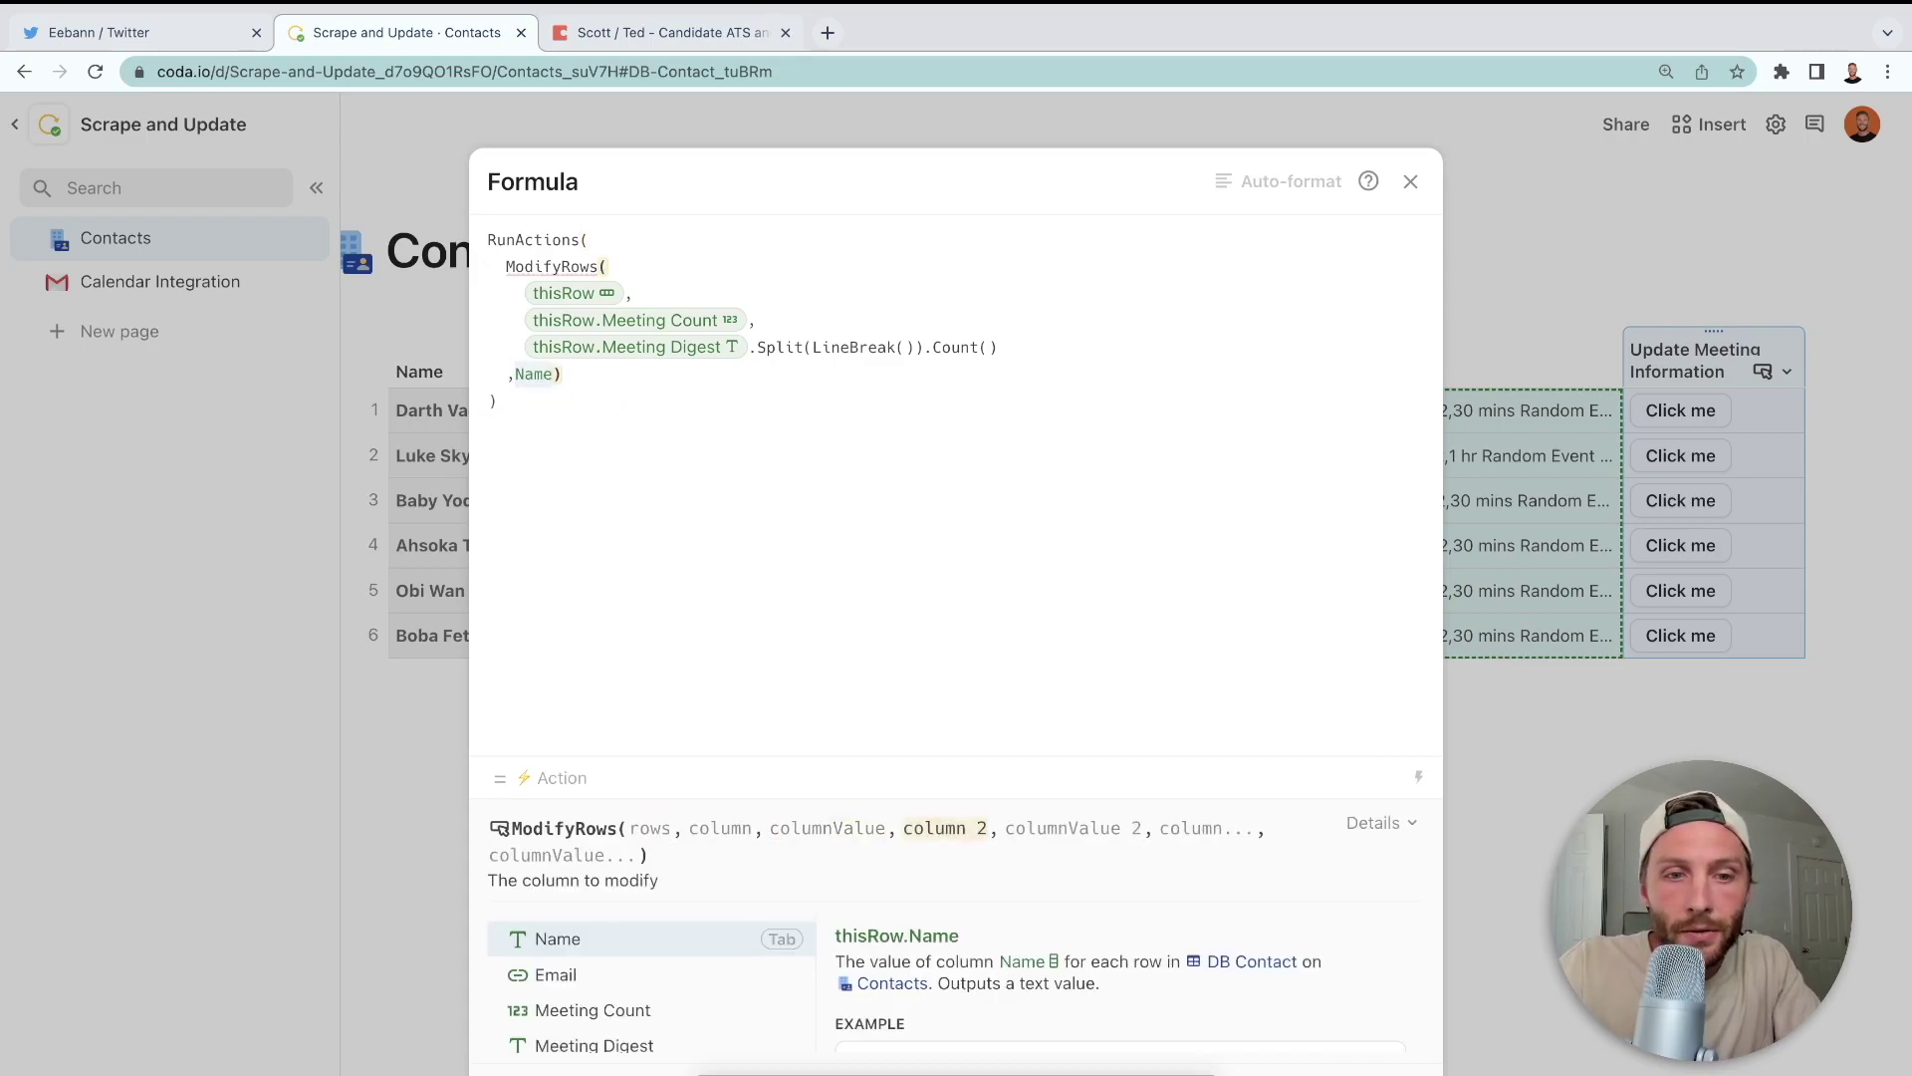
pyautogui.write('latest Meeting')
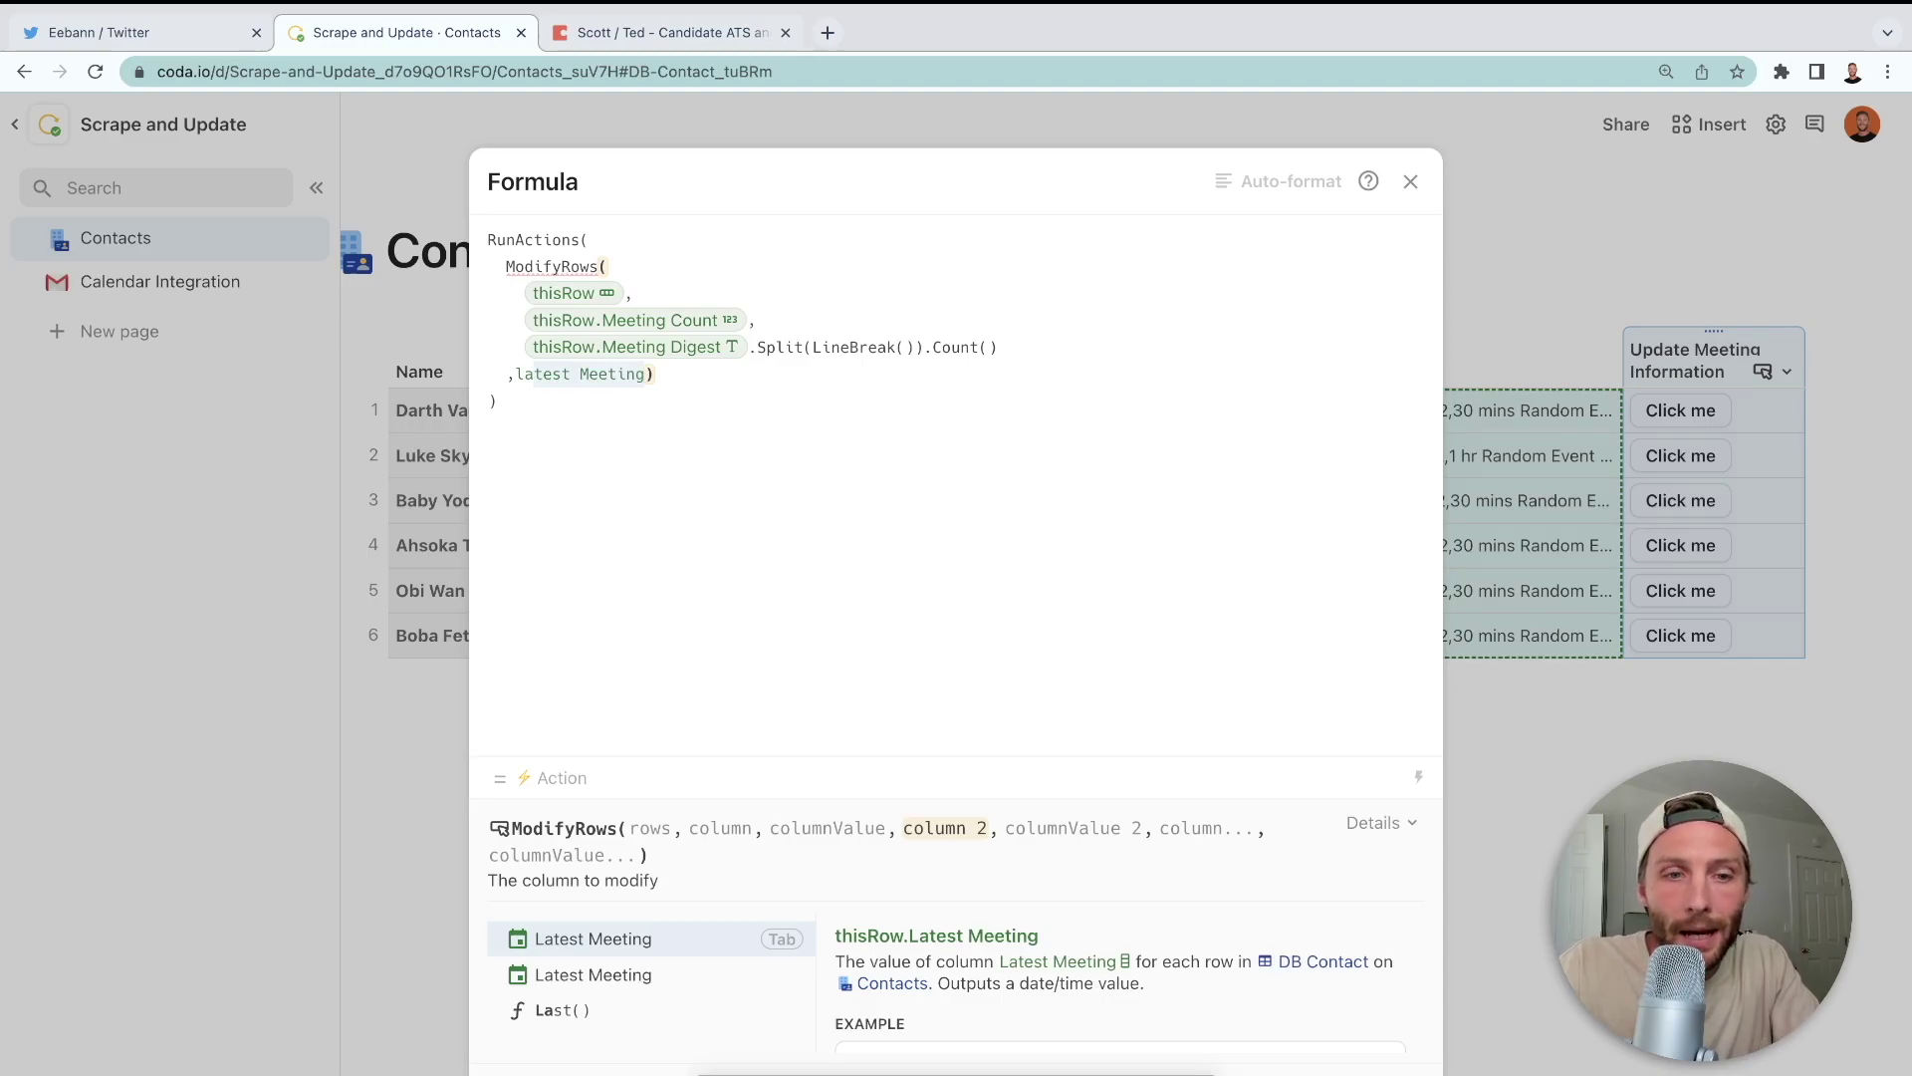
pyautogui.press('Tab')
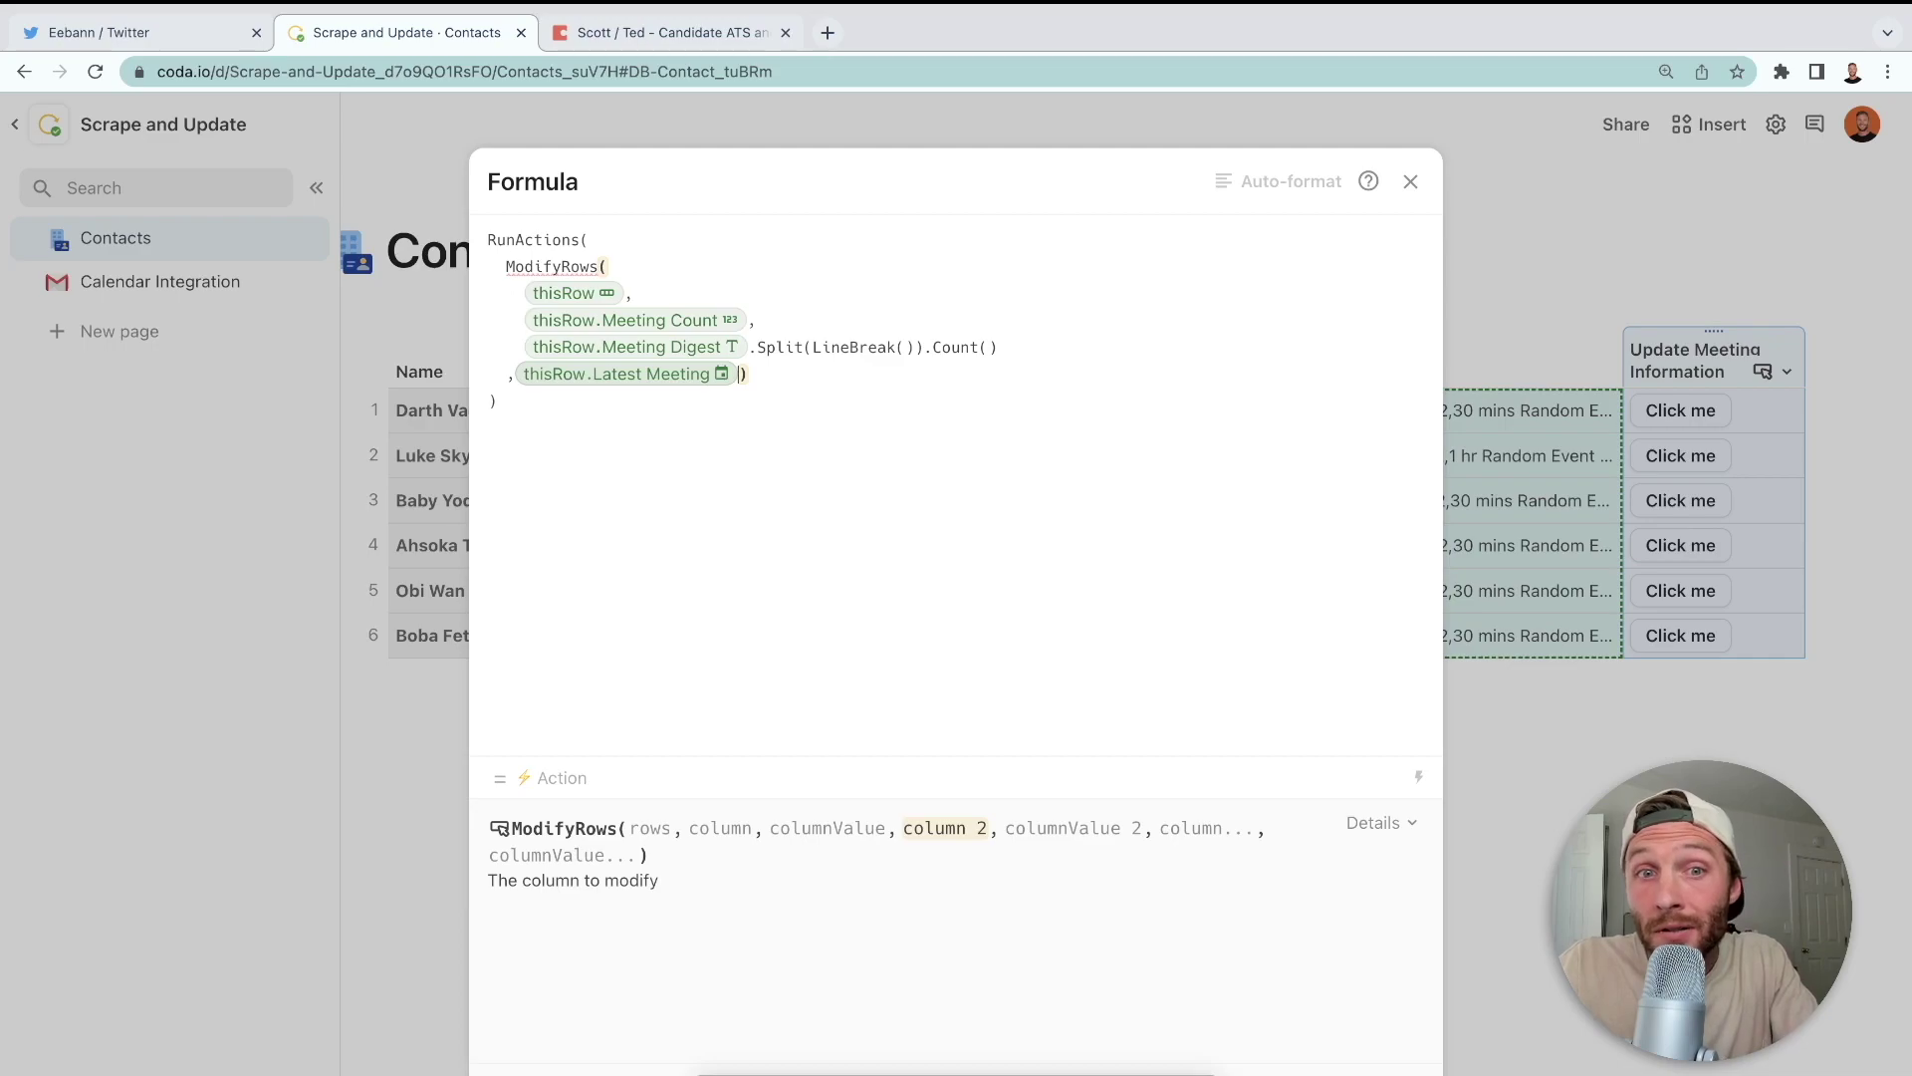
pyautogui.write(',met')
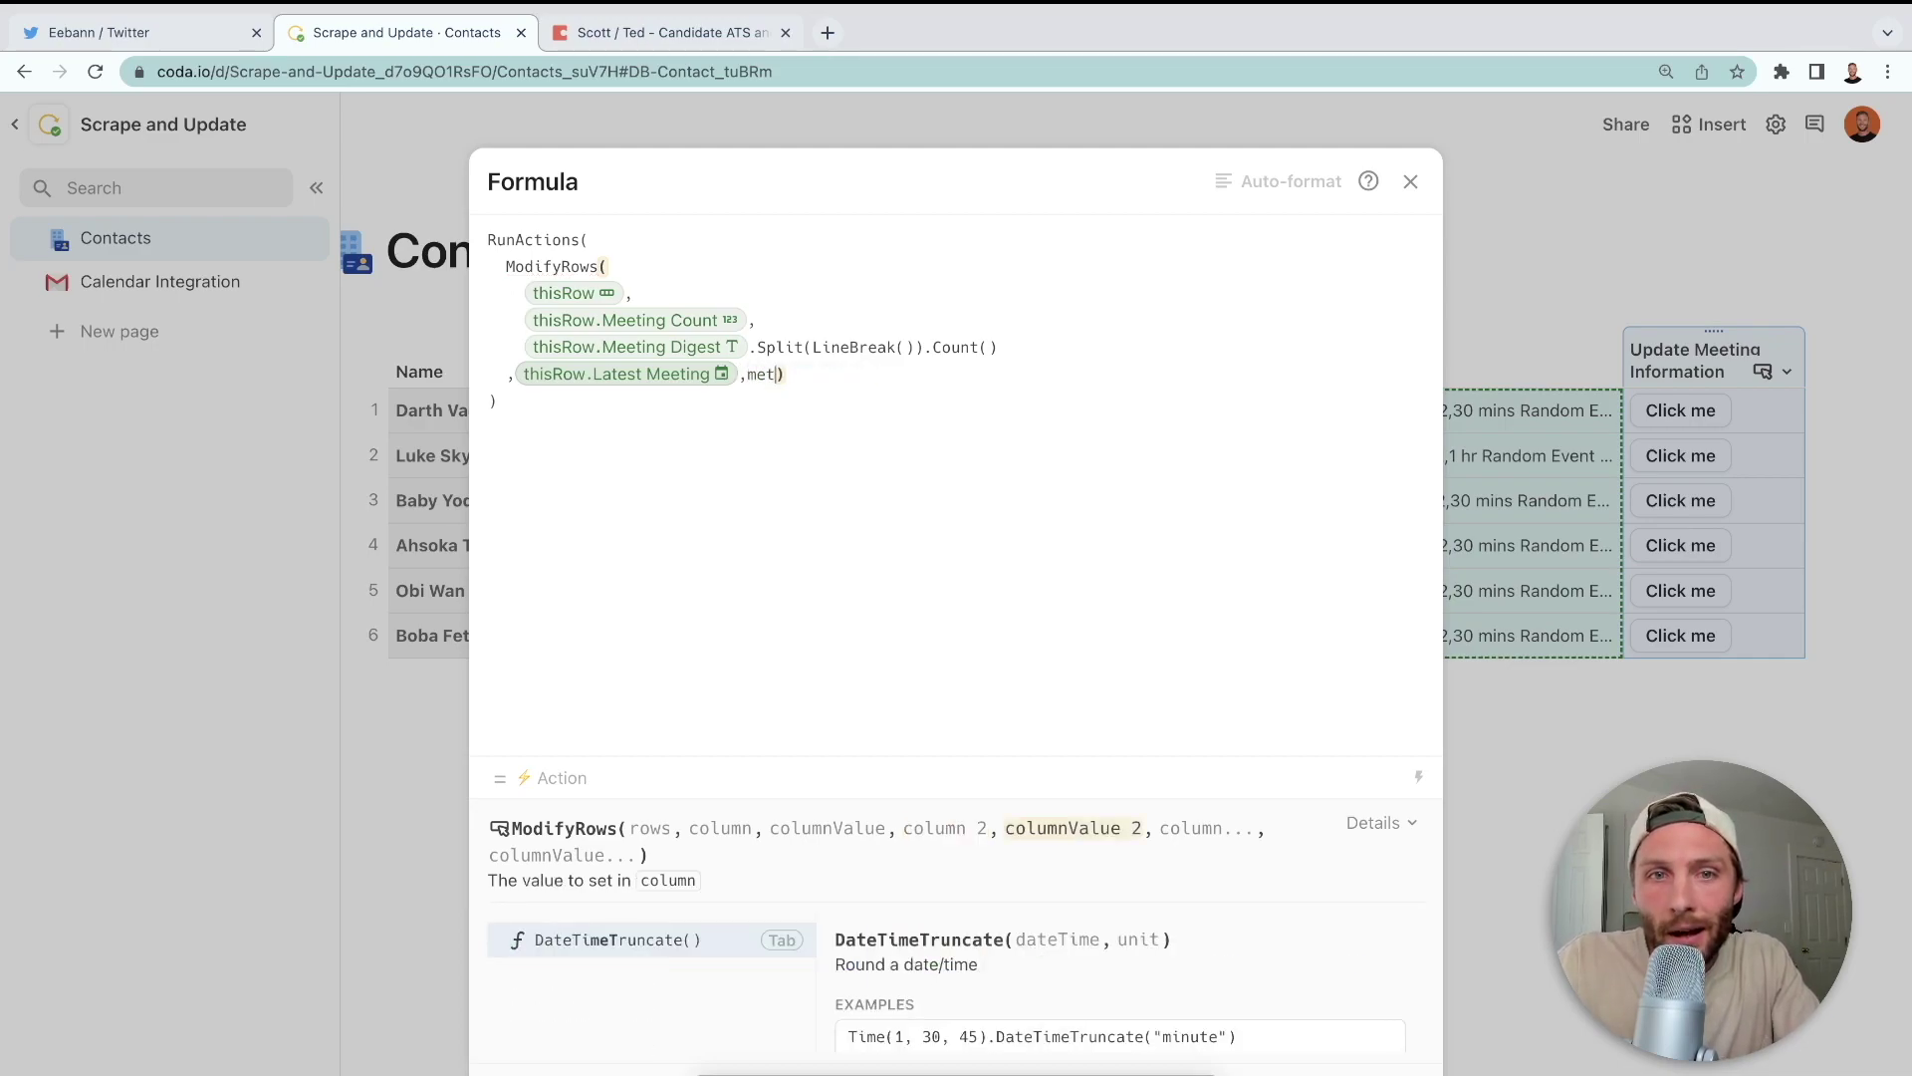
pyautogui.press('BackSpace')
pyautogui.write('e')
pyautogui.press('Down')
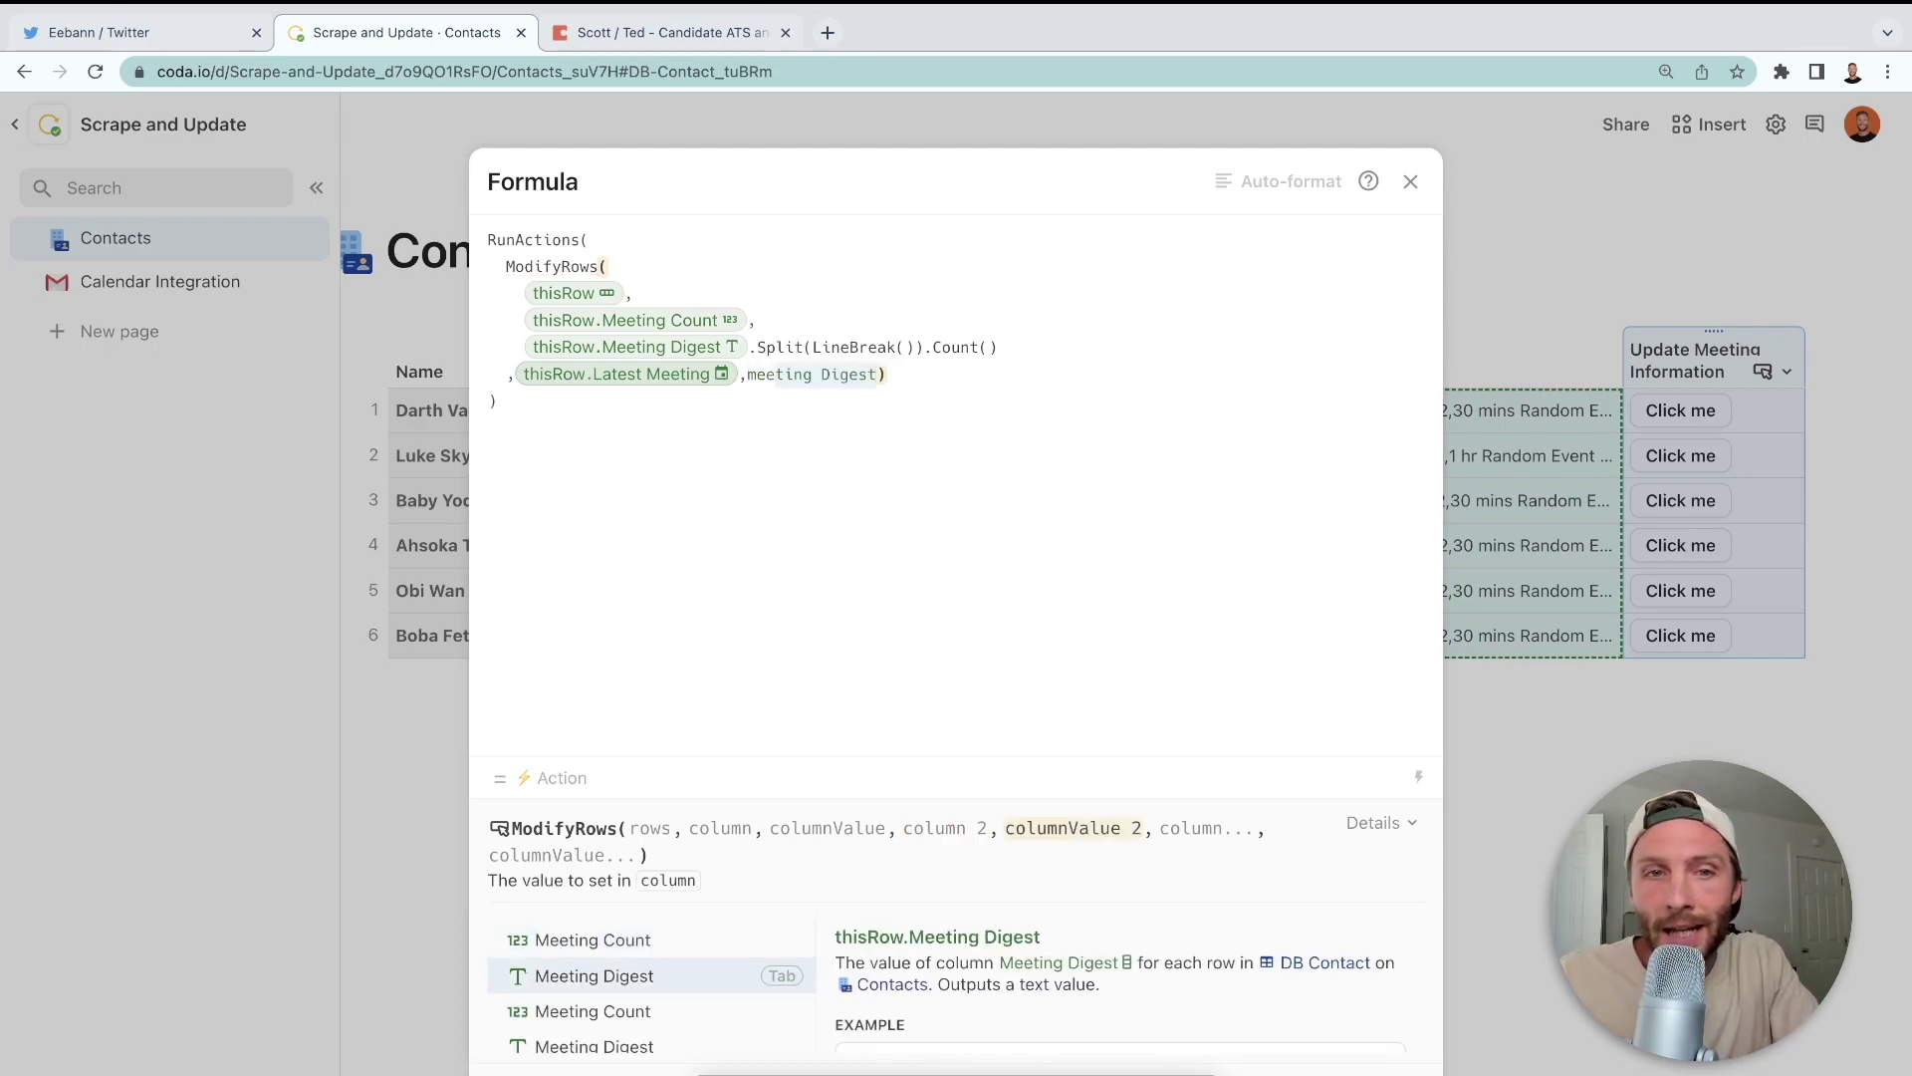
pyautogui.press('Tab')
pyautogui.write('.splice(')
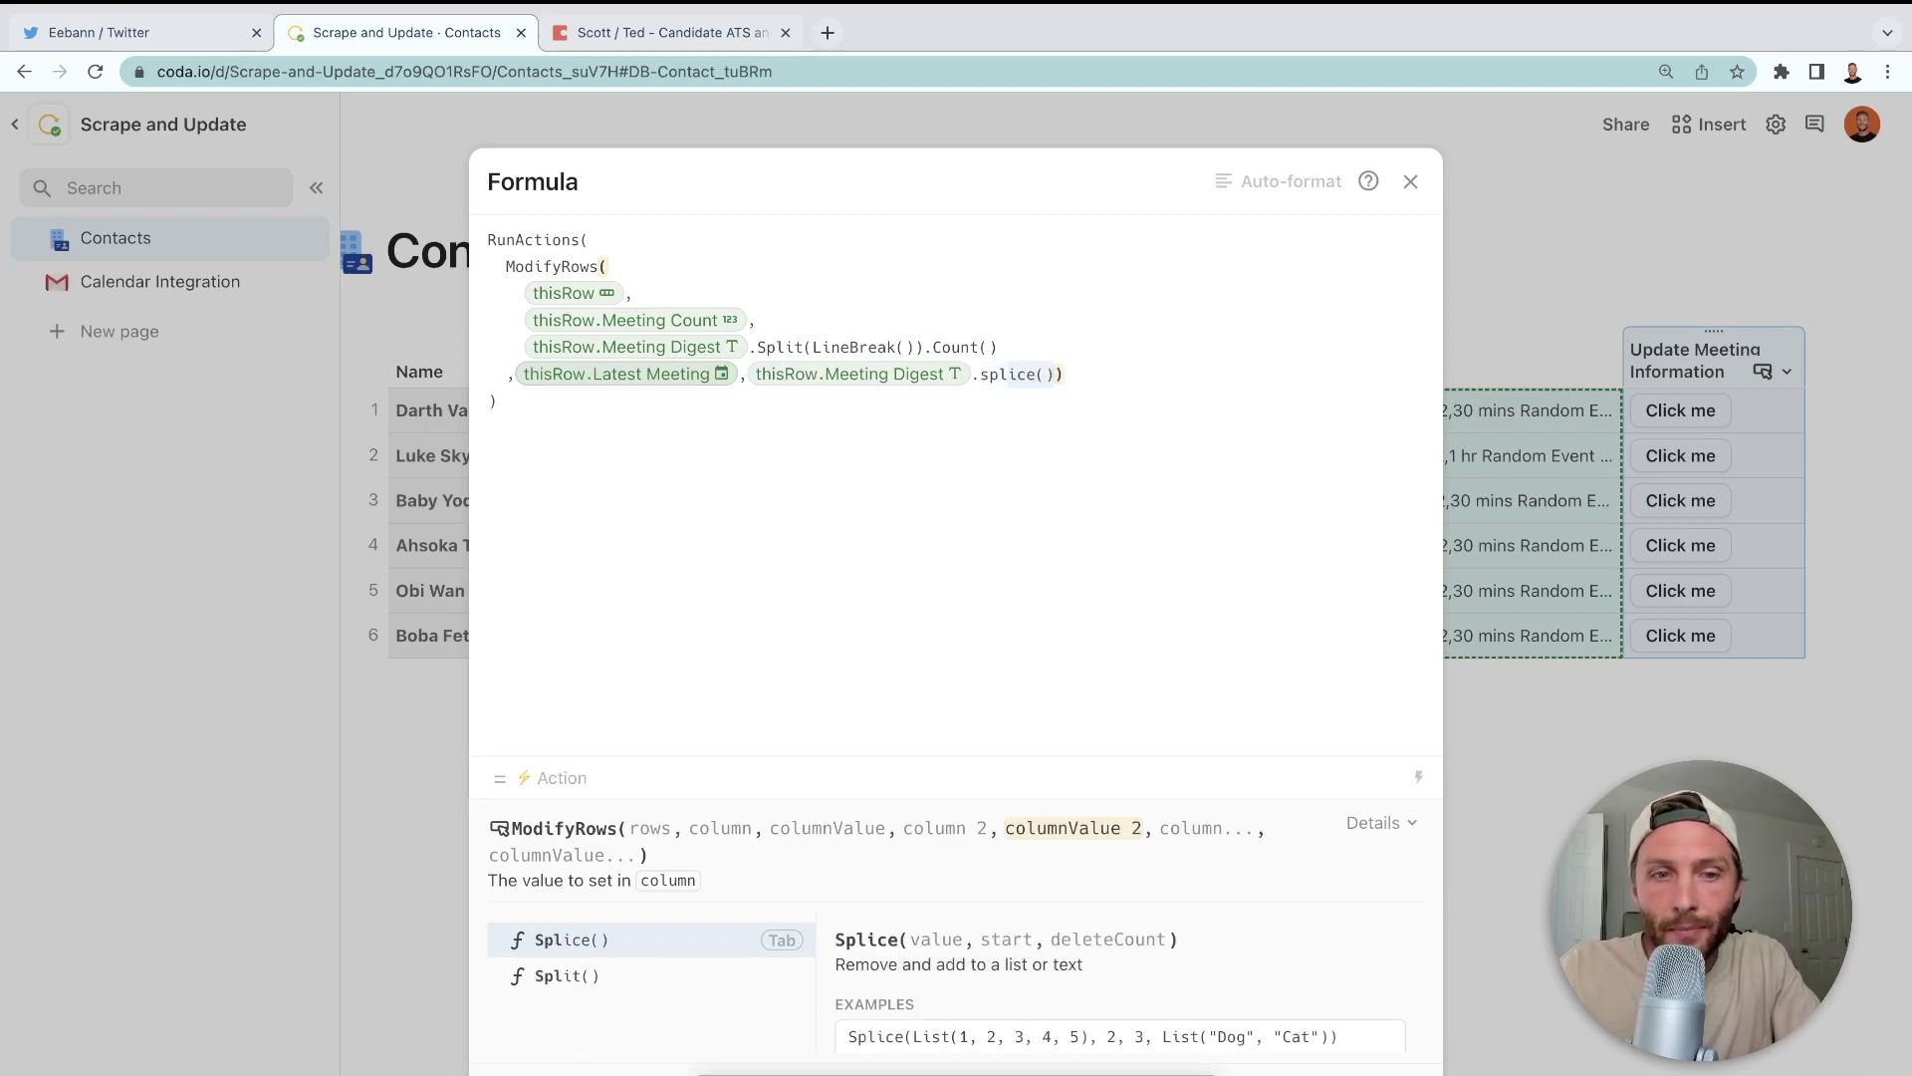
pyautogui.press('Down')
pyautogui.press('Tab')
pyautogui.write('li')
pyautogui.press('Tab')
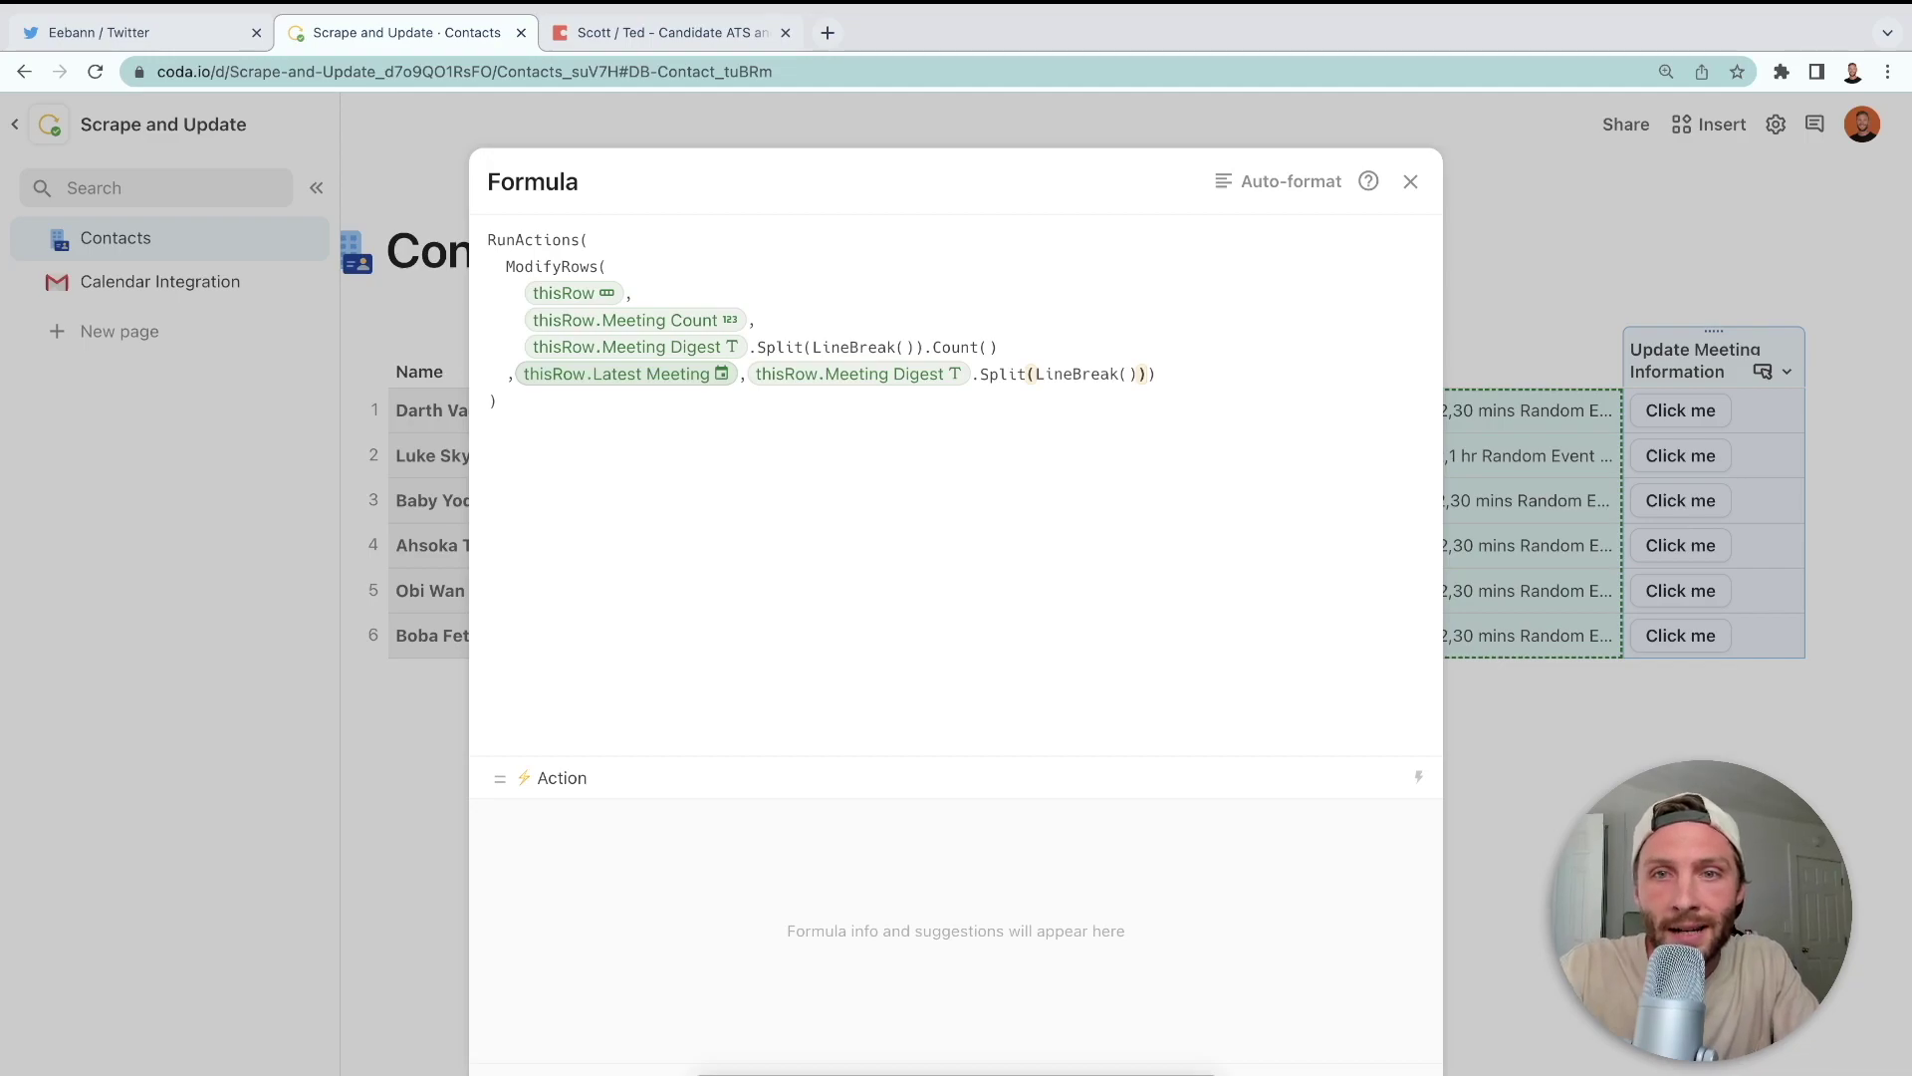
# - Apply FormulaMap to the split digest lines, undoing a mistaken second Split
pyautogui.write('.splice(')
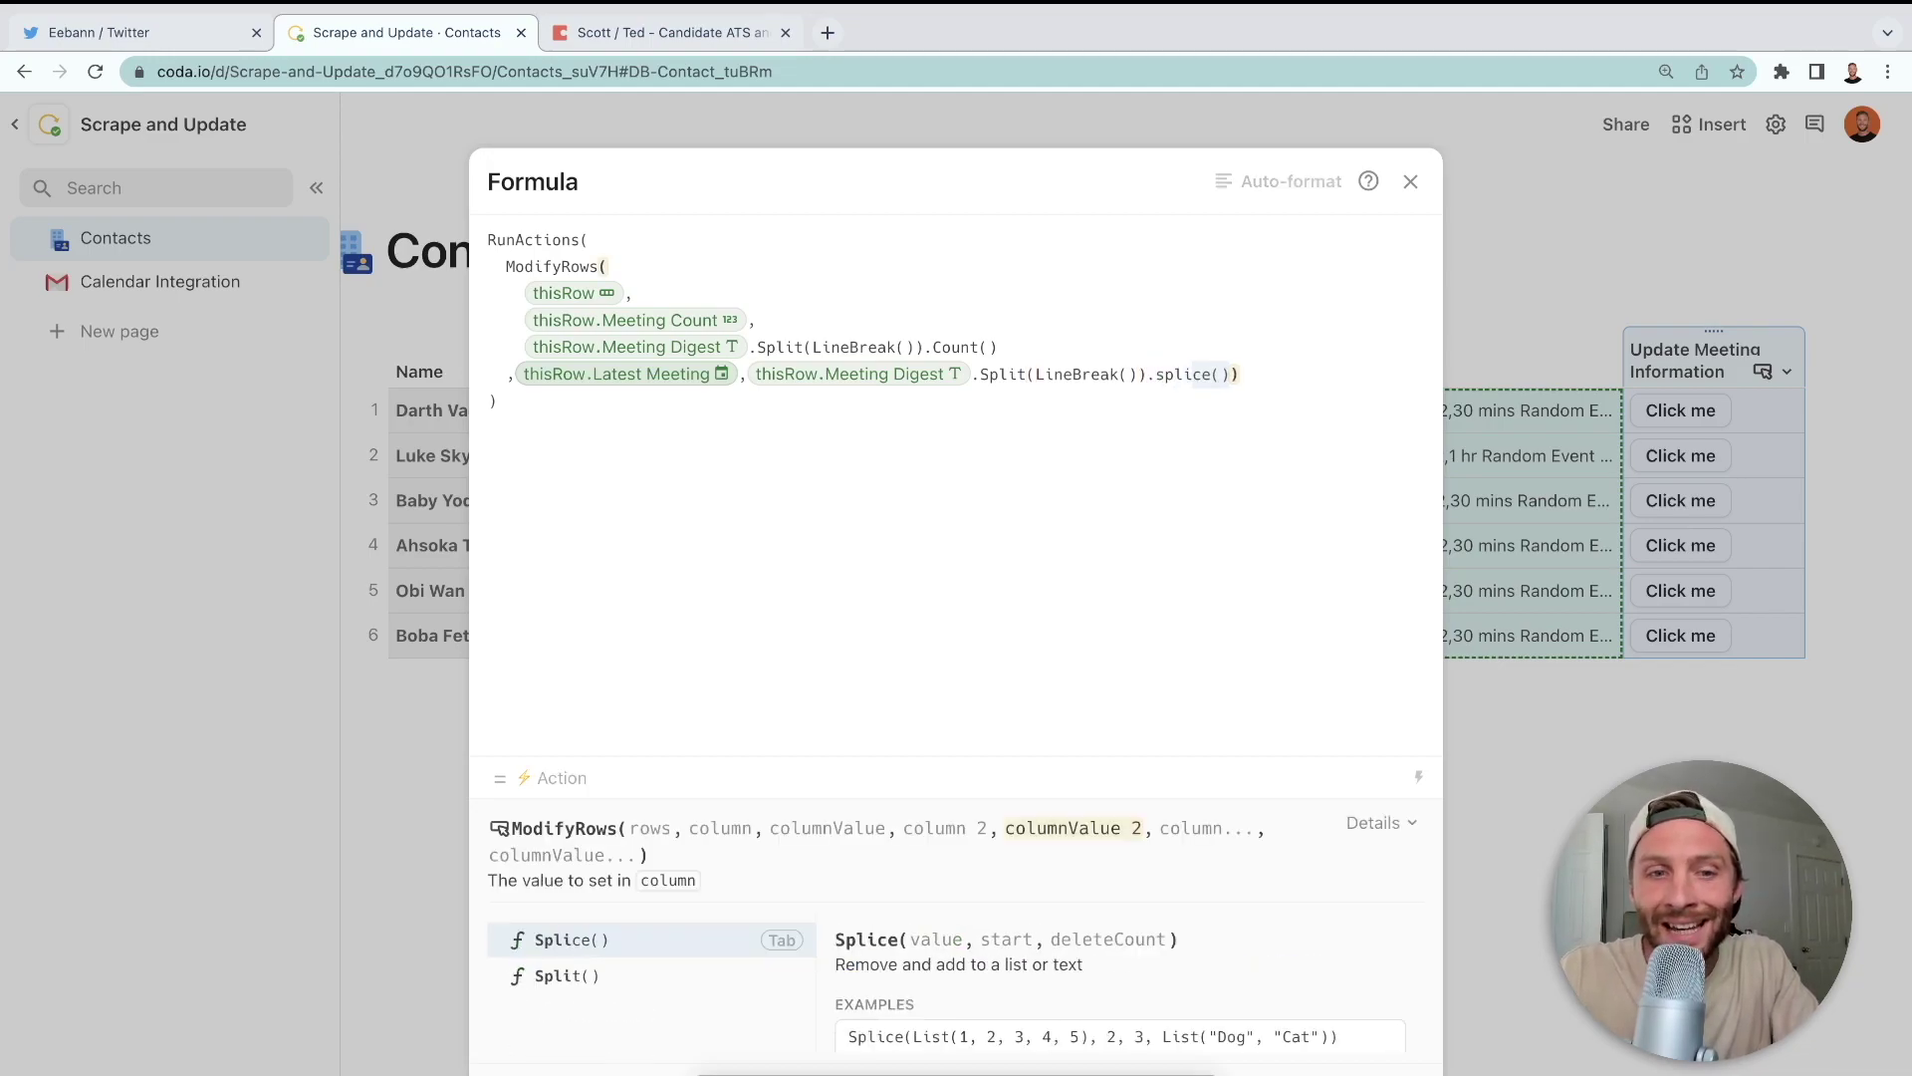
pyautogui.press('Down')
pyautogui.press('Tab')
pyautogui.press('BackSpace')
pyautogui.press('BackSpace')
pyautogui.press('BackSpace')
pyautogui.press('BackSpace')
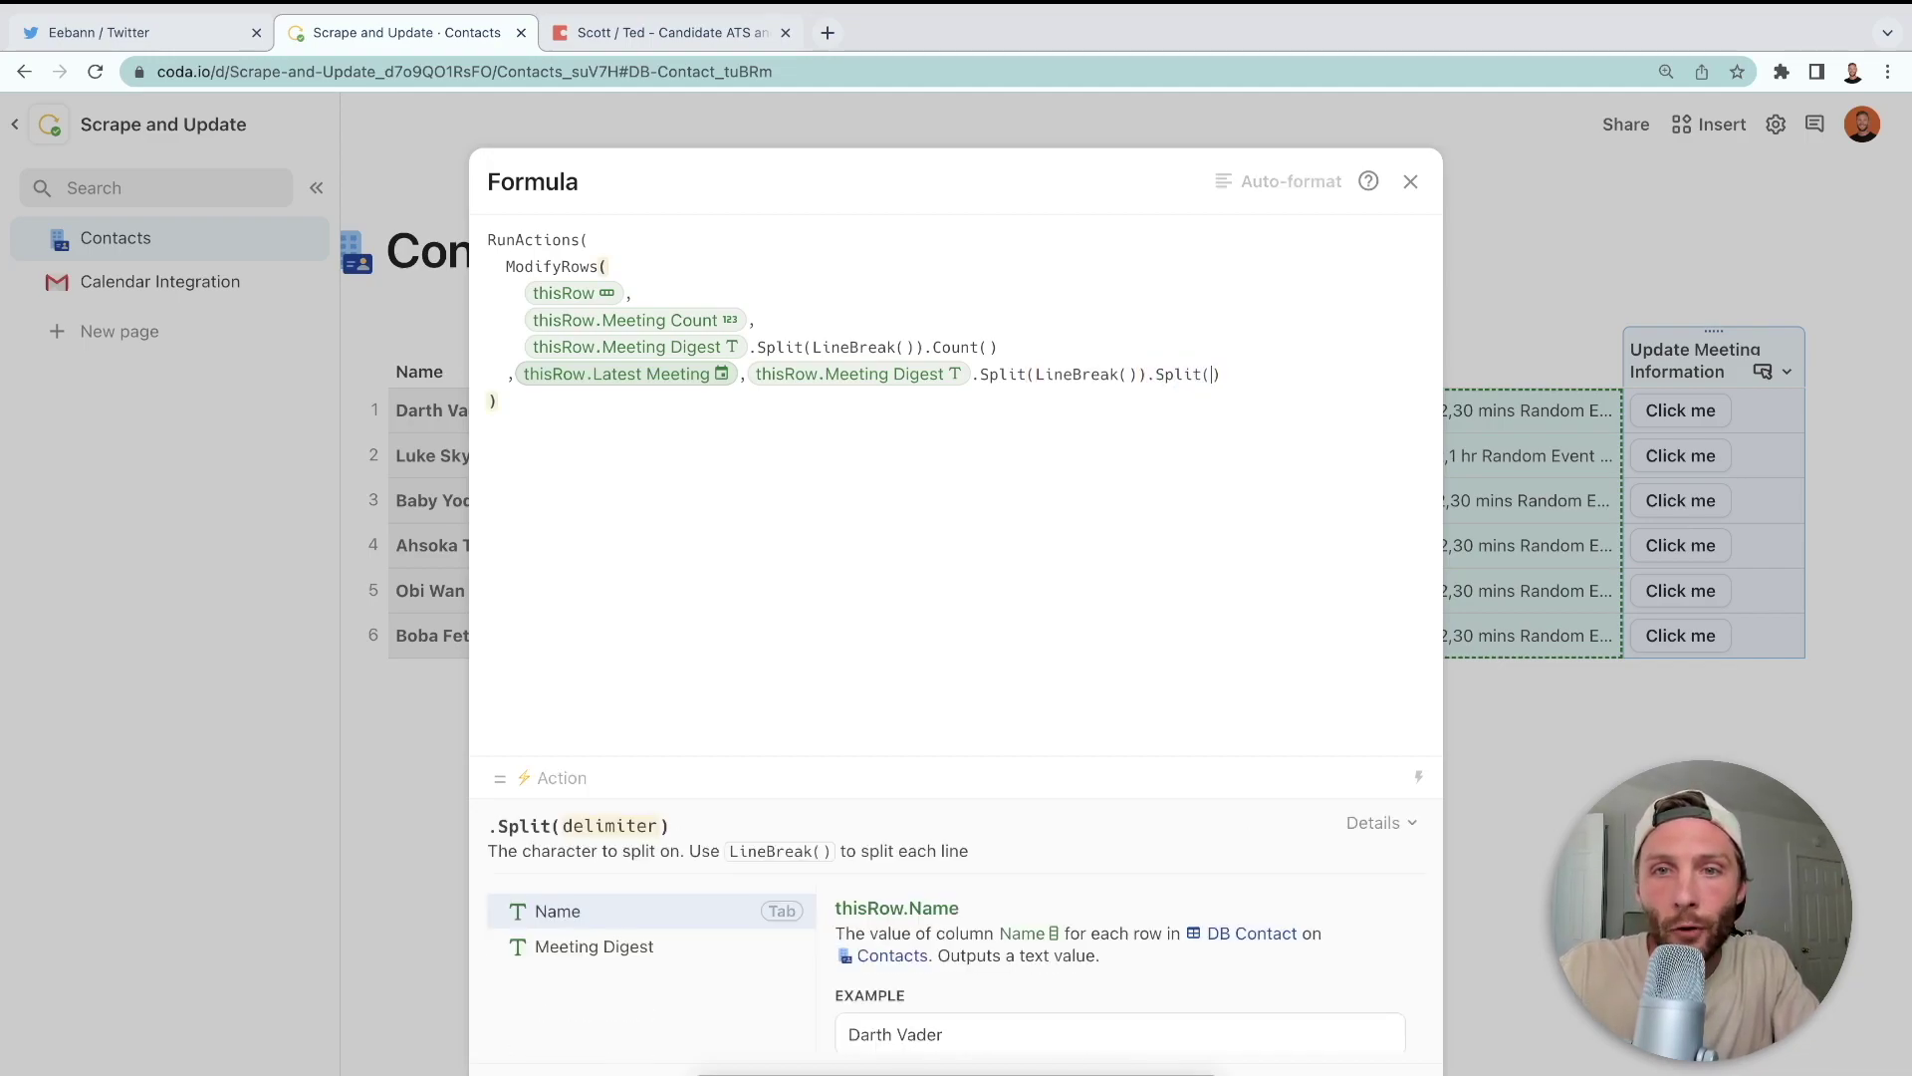
pyautogui.press('BackSpace')
pyautogui.press('BackSpace')
pyautogui.write('format')
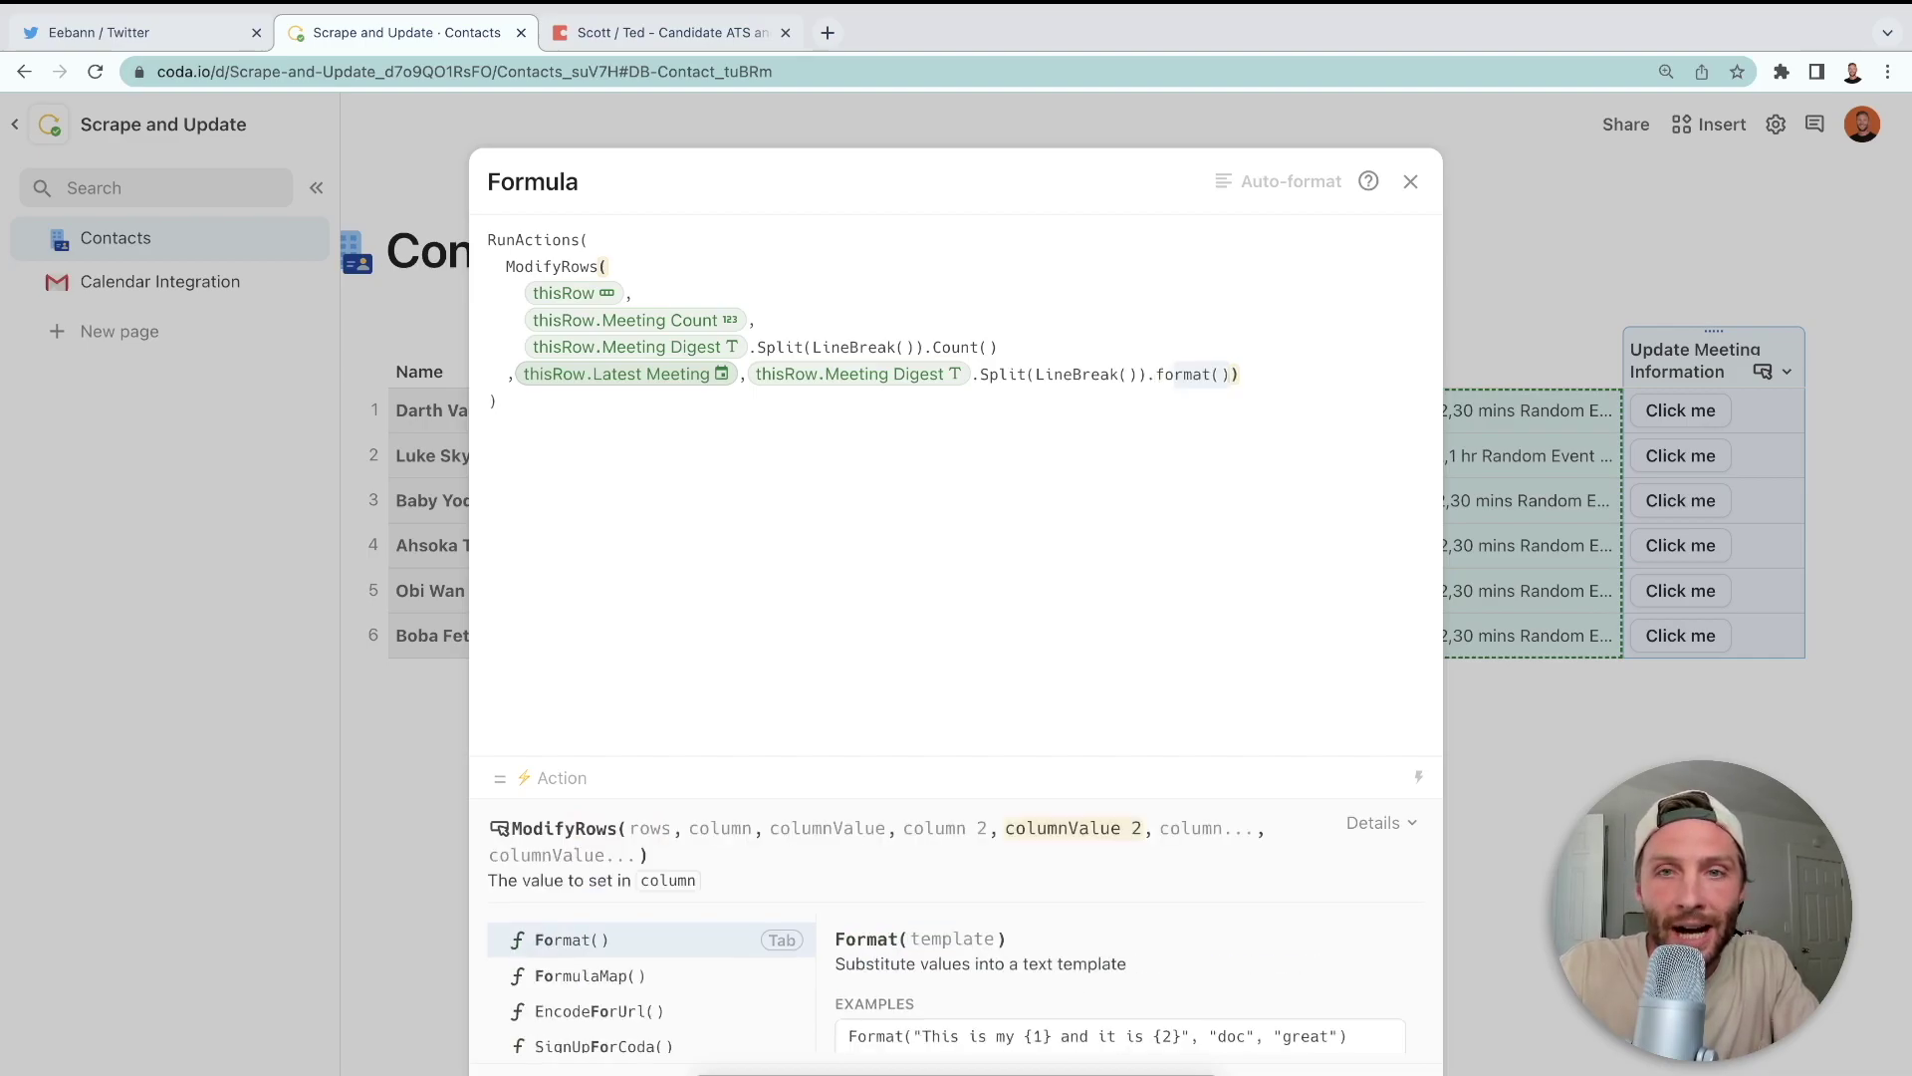
pyautogui.press('Down')
pyautogui.press('Tab')
pyautogui.write('lin')
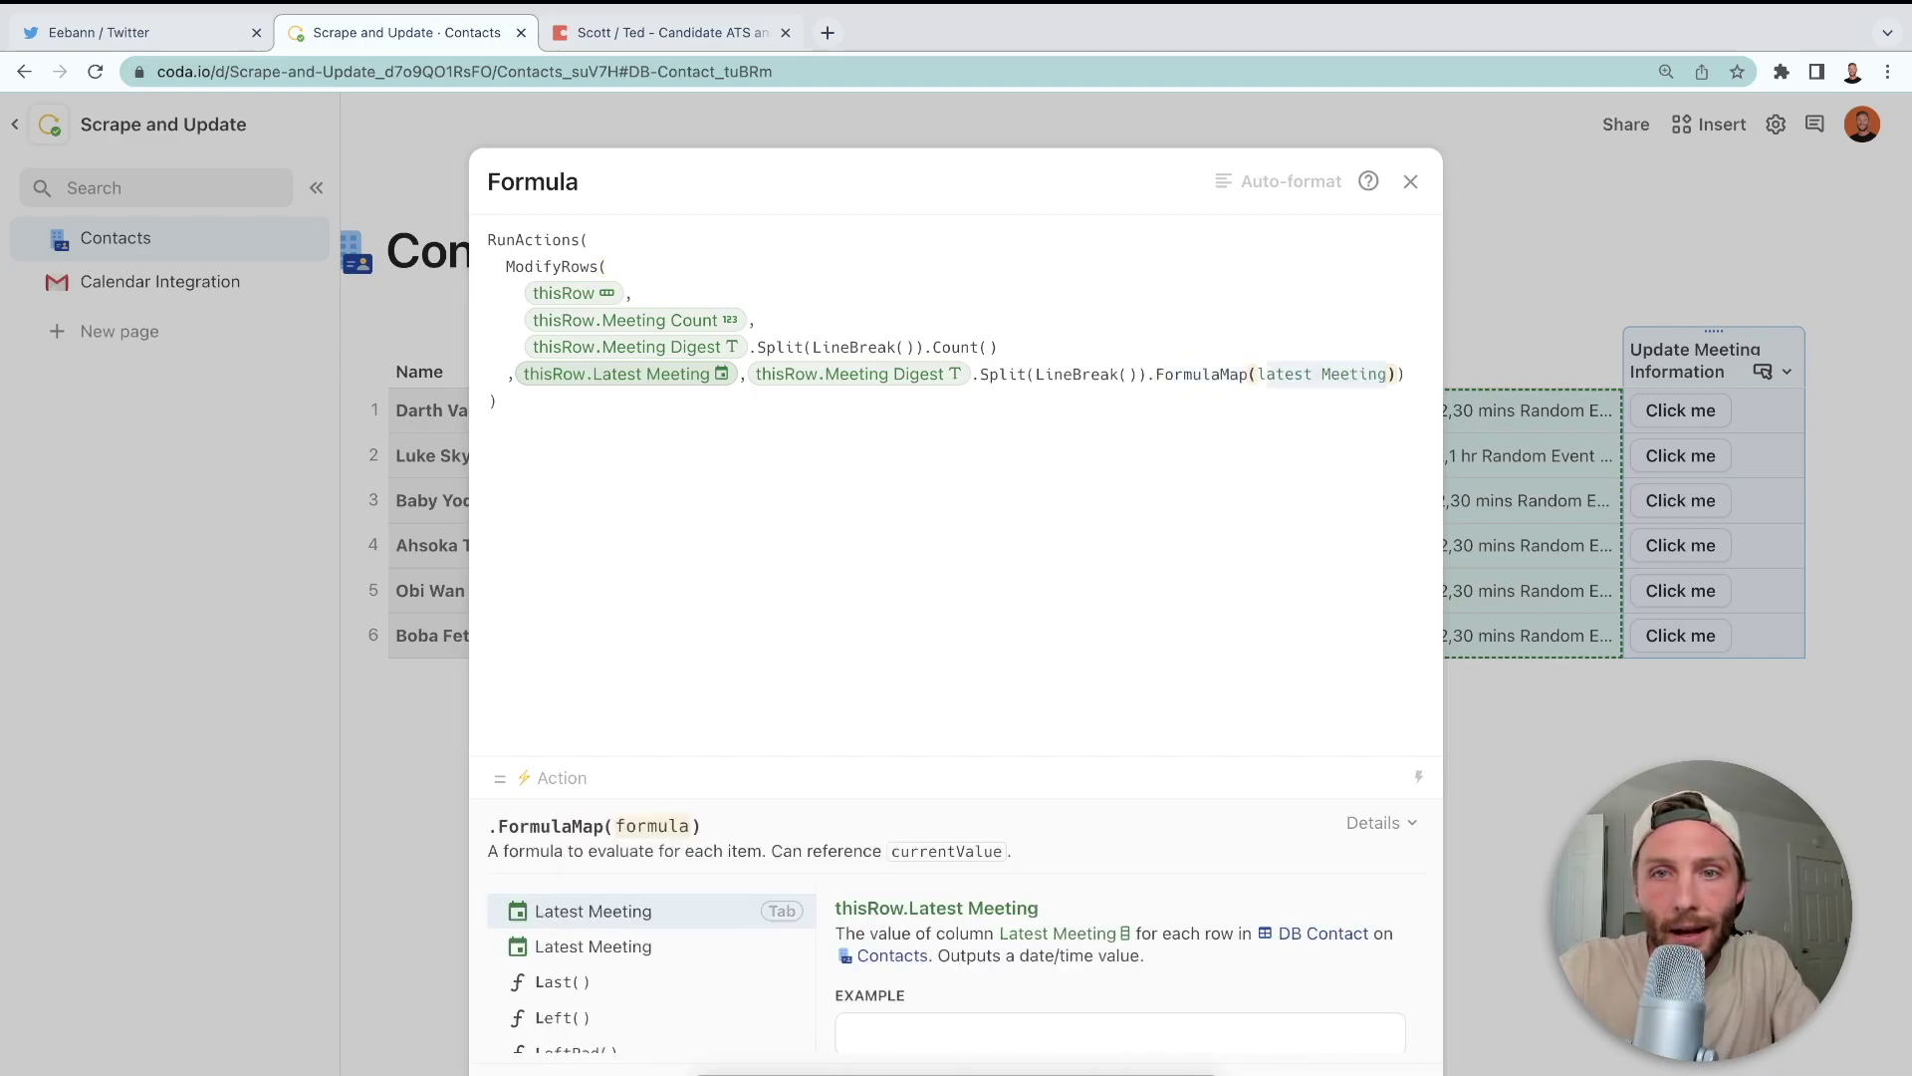
pyautogui.press('BackSpace')
pyautogui.press('BackSpace')
pyautogui.press('BackSpace')
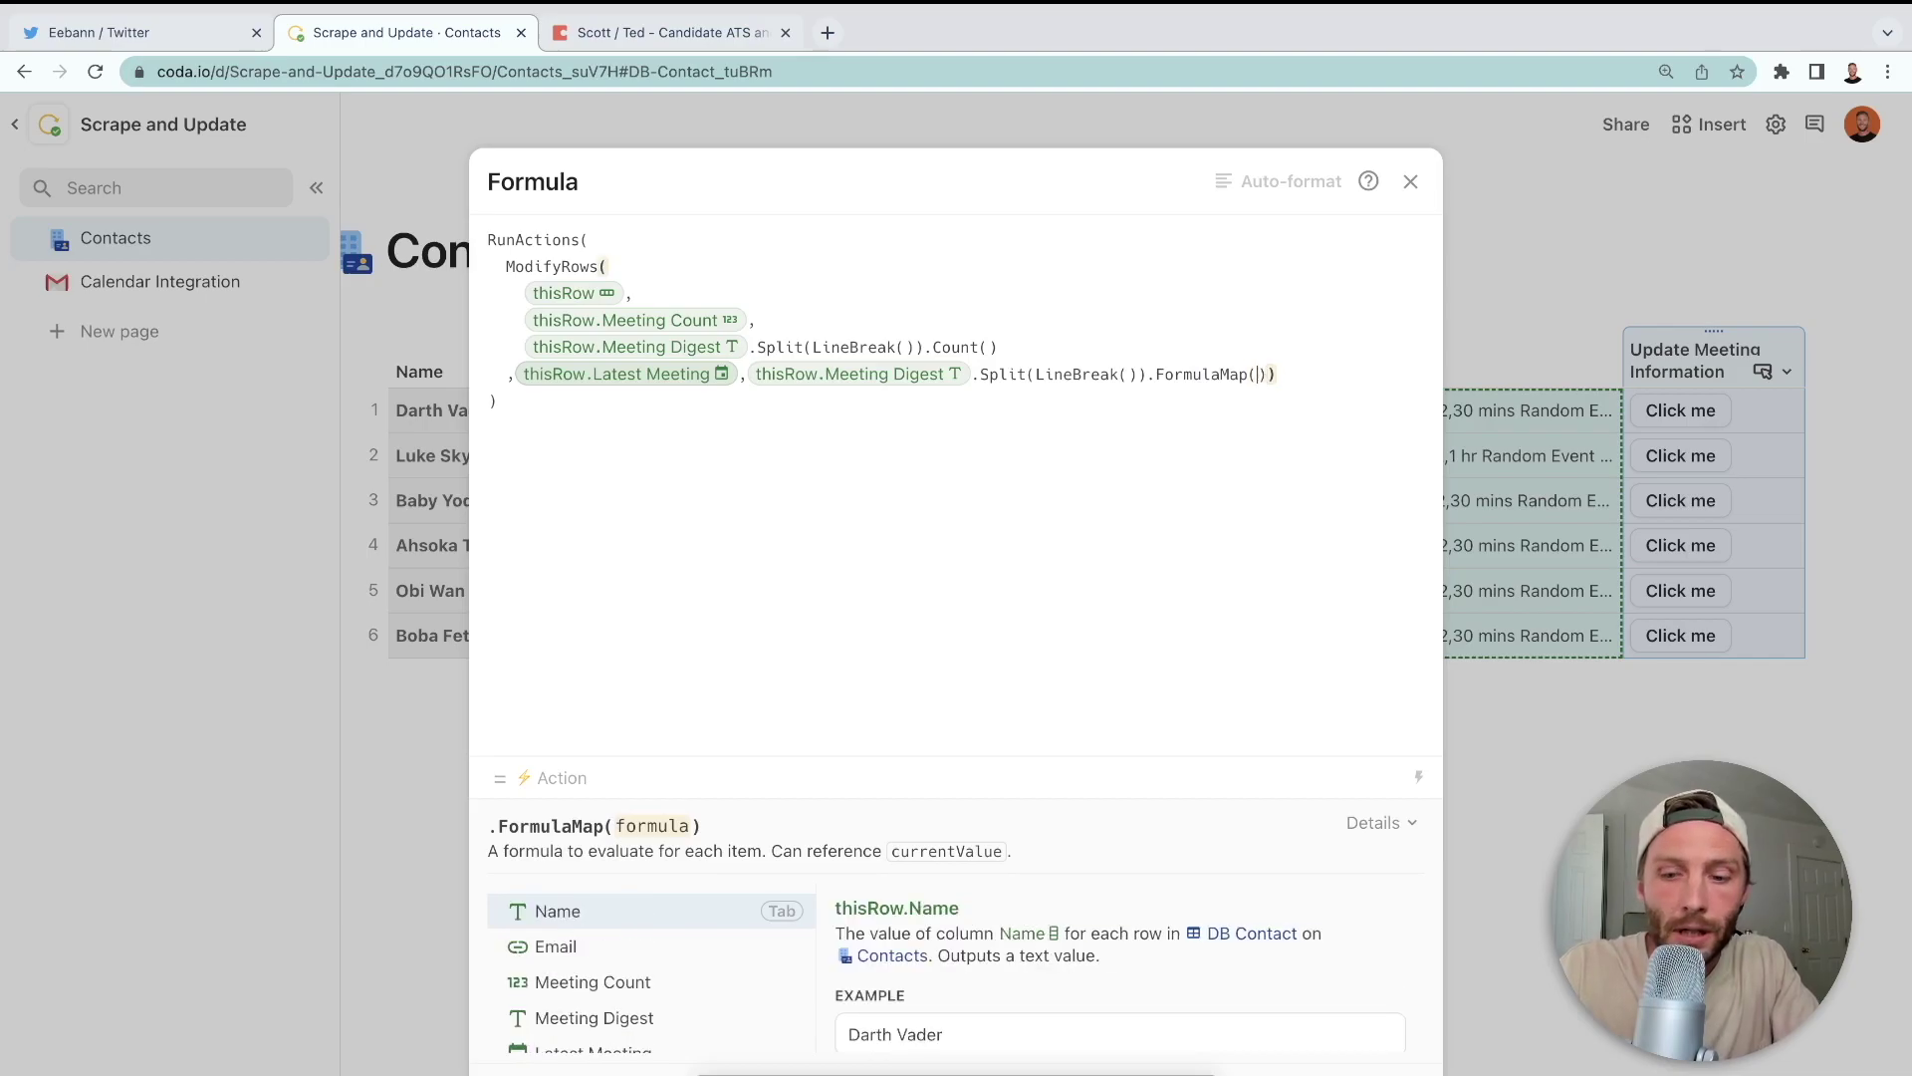
pyautogui.write('",')
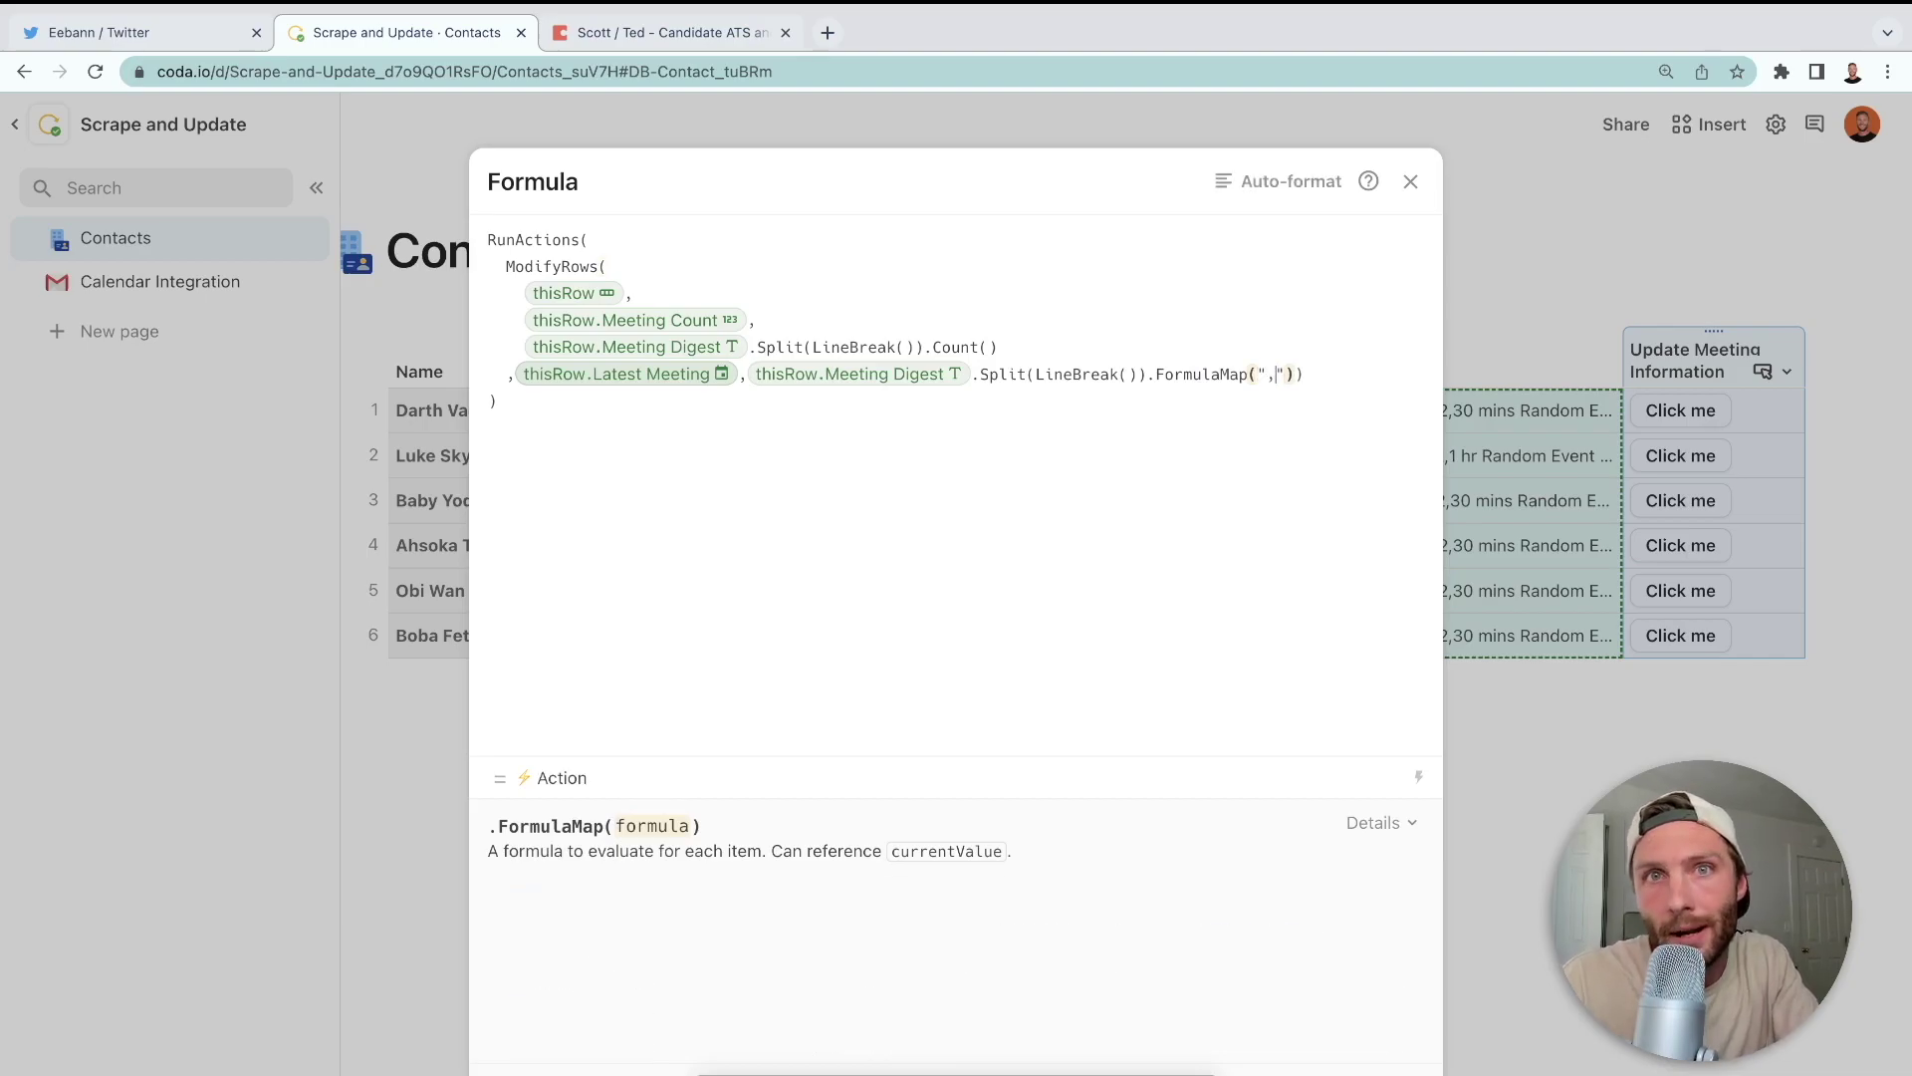
pyautogui.press('Right')
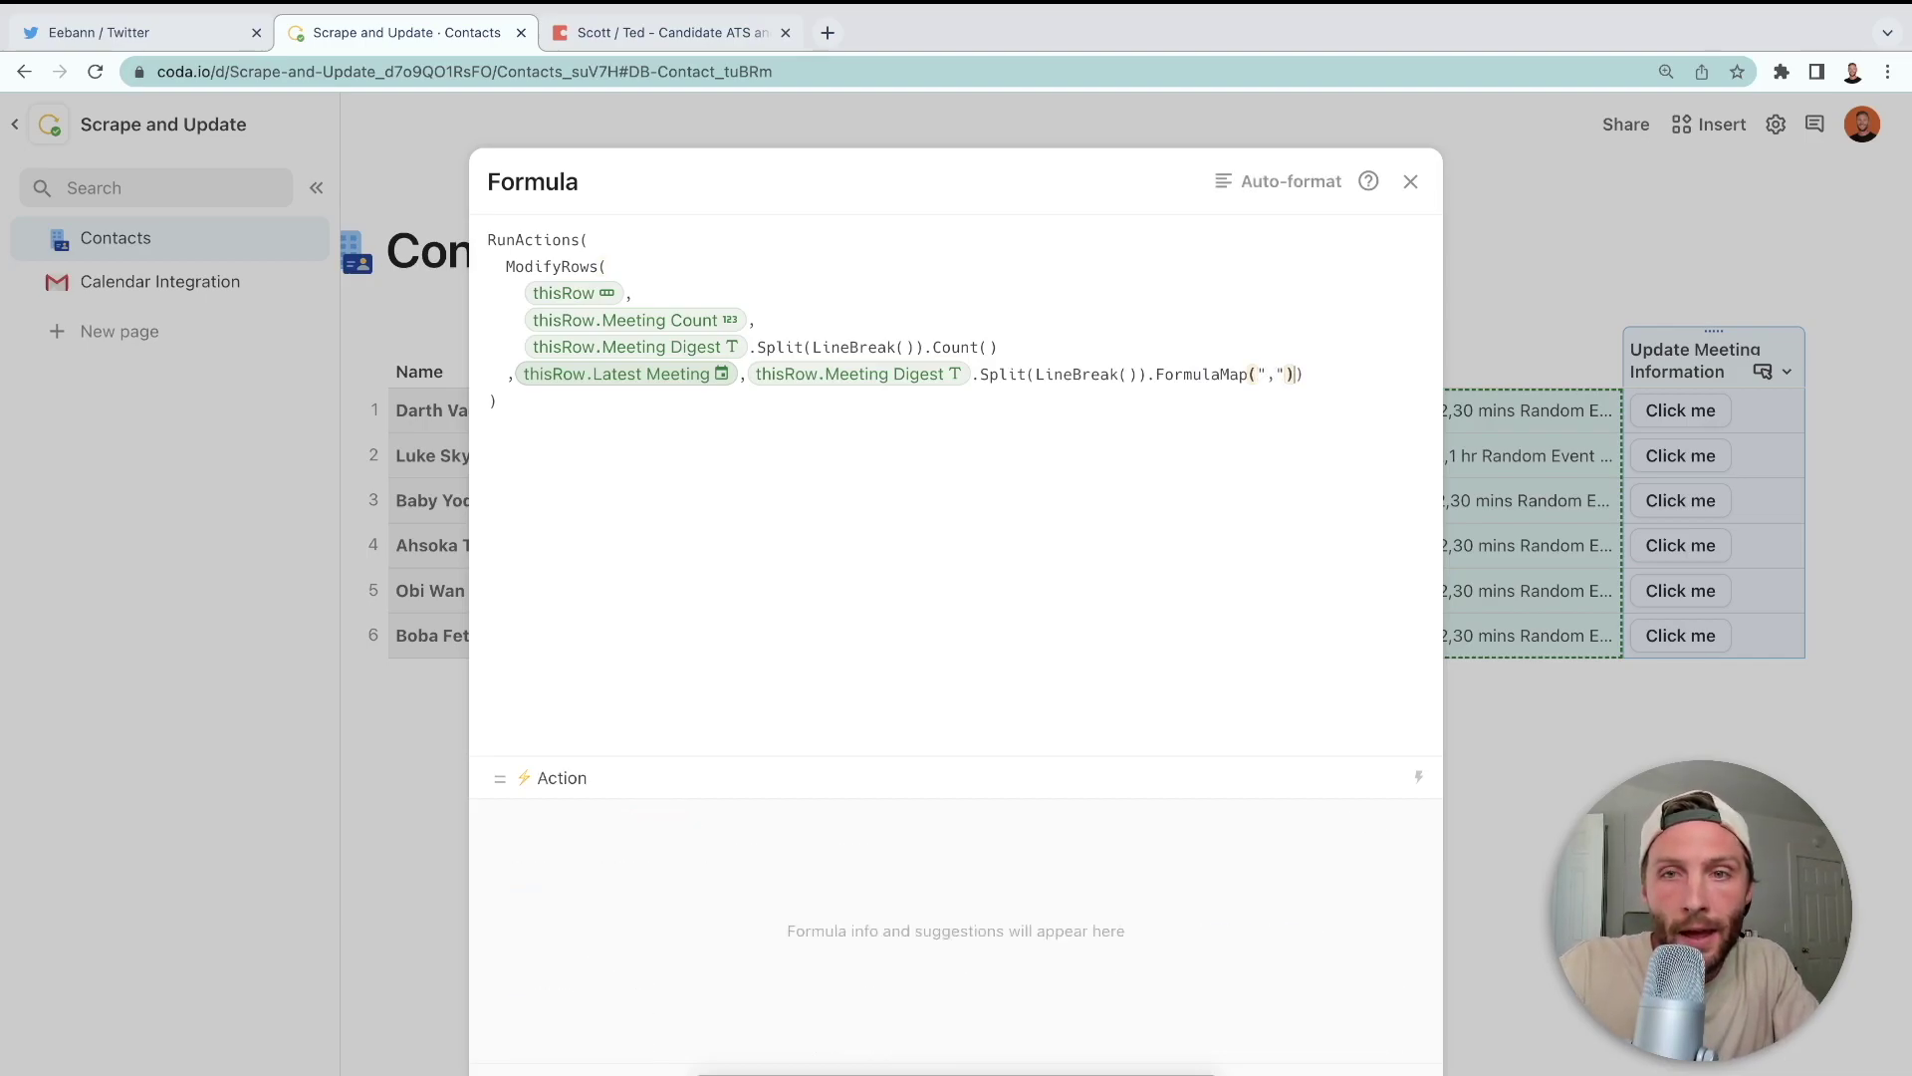
pyautogui.press('Left')
pyautogui.press('BackSpace')
pyautogui.press('BackSpace')
pyautogui.press('BackSpace')
# - Map each line to Split(CurrentValue, ",").Nth(2).ToDate() and auto-format the formula
pyautogui.write('spl')
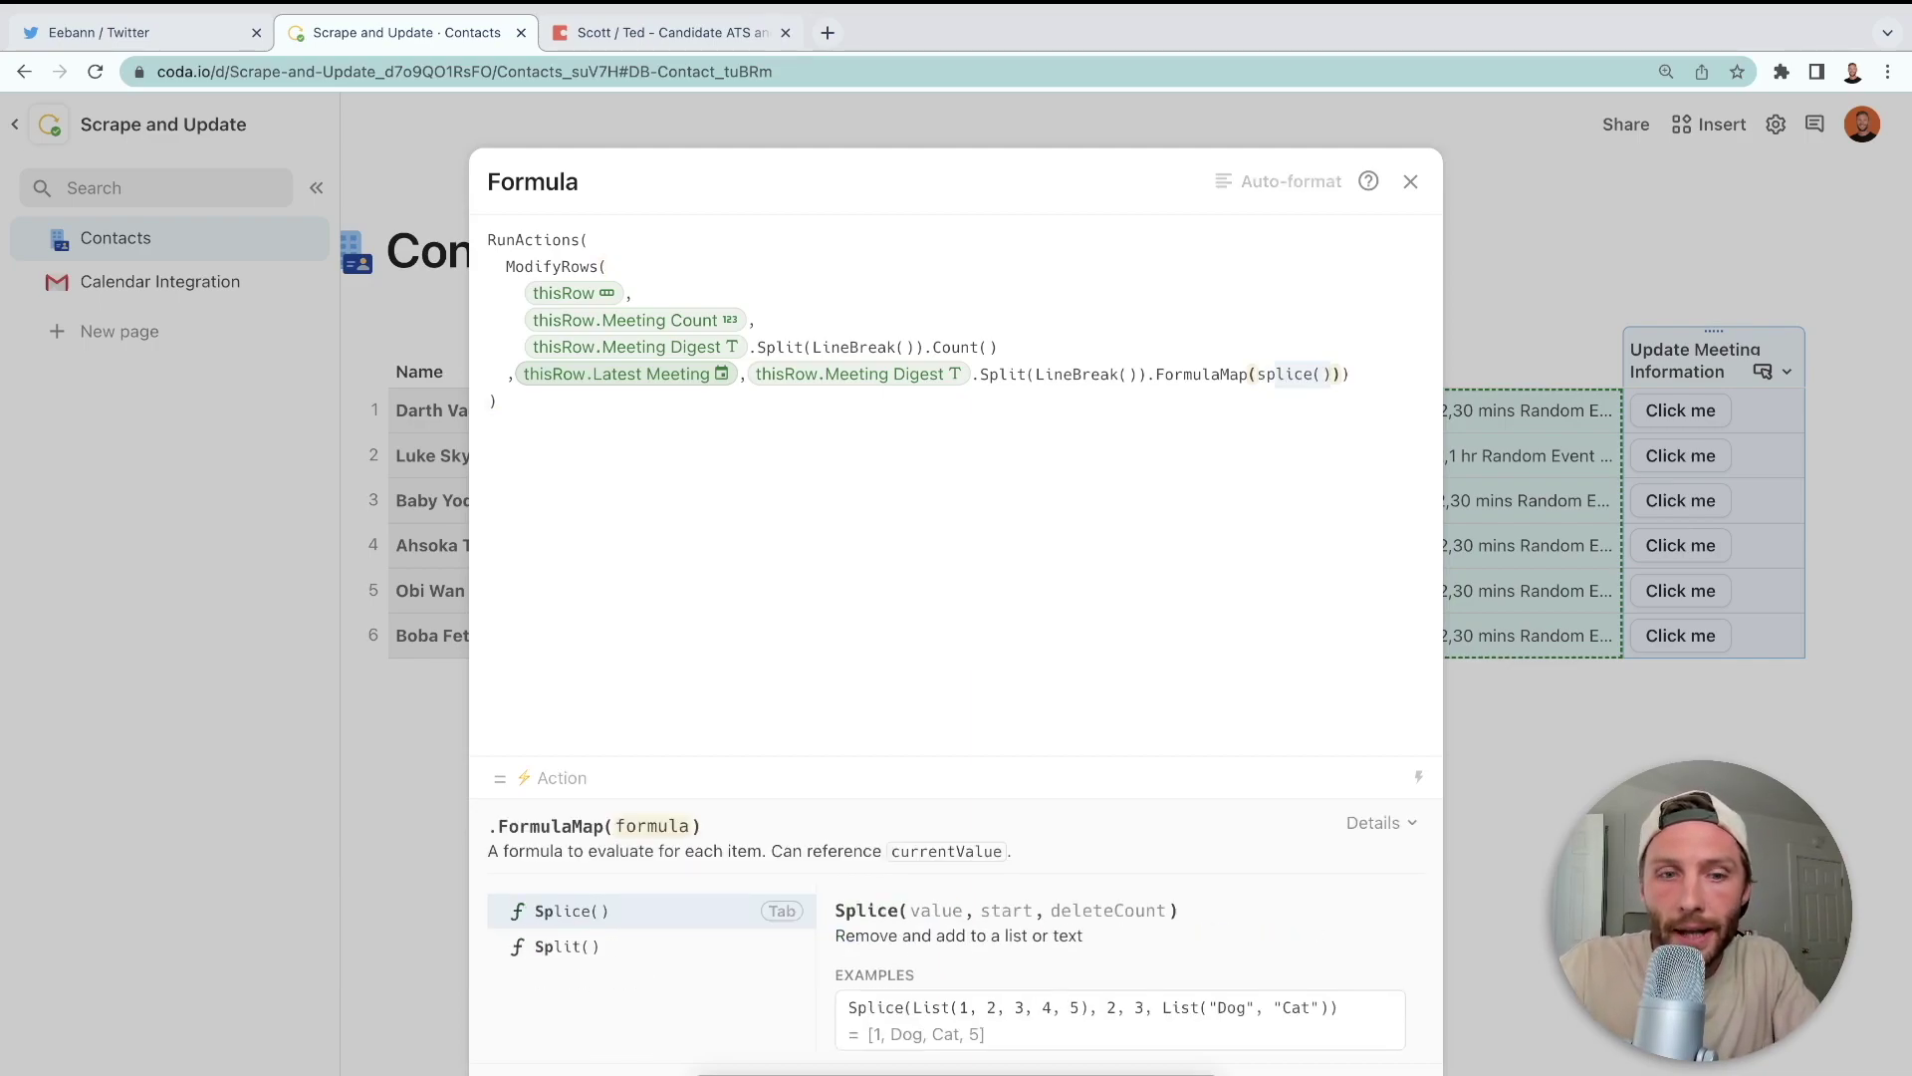
pyautogui.press('Down')
pyautogui.press('Tab')
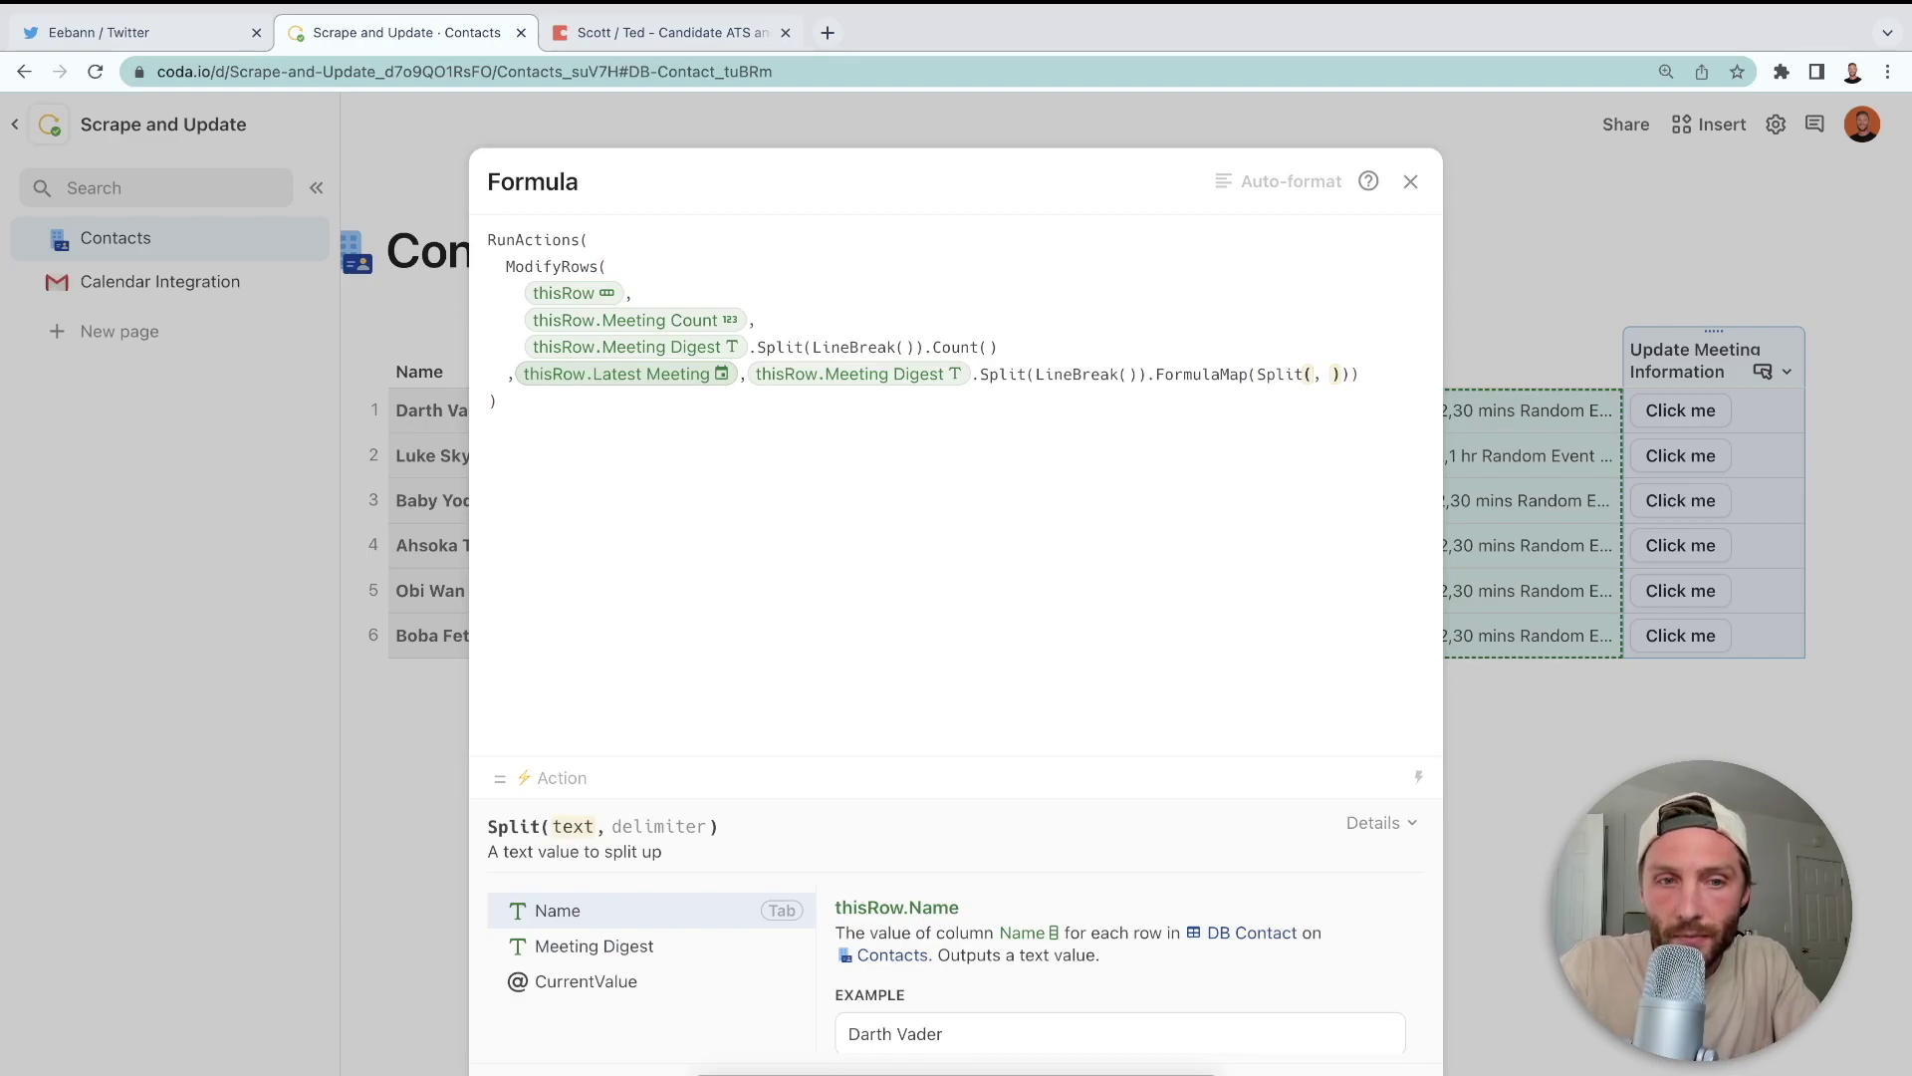
pyautogui.write('currentValue')
pyautogui.press('Tab')
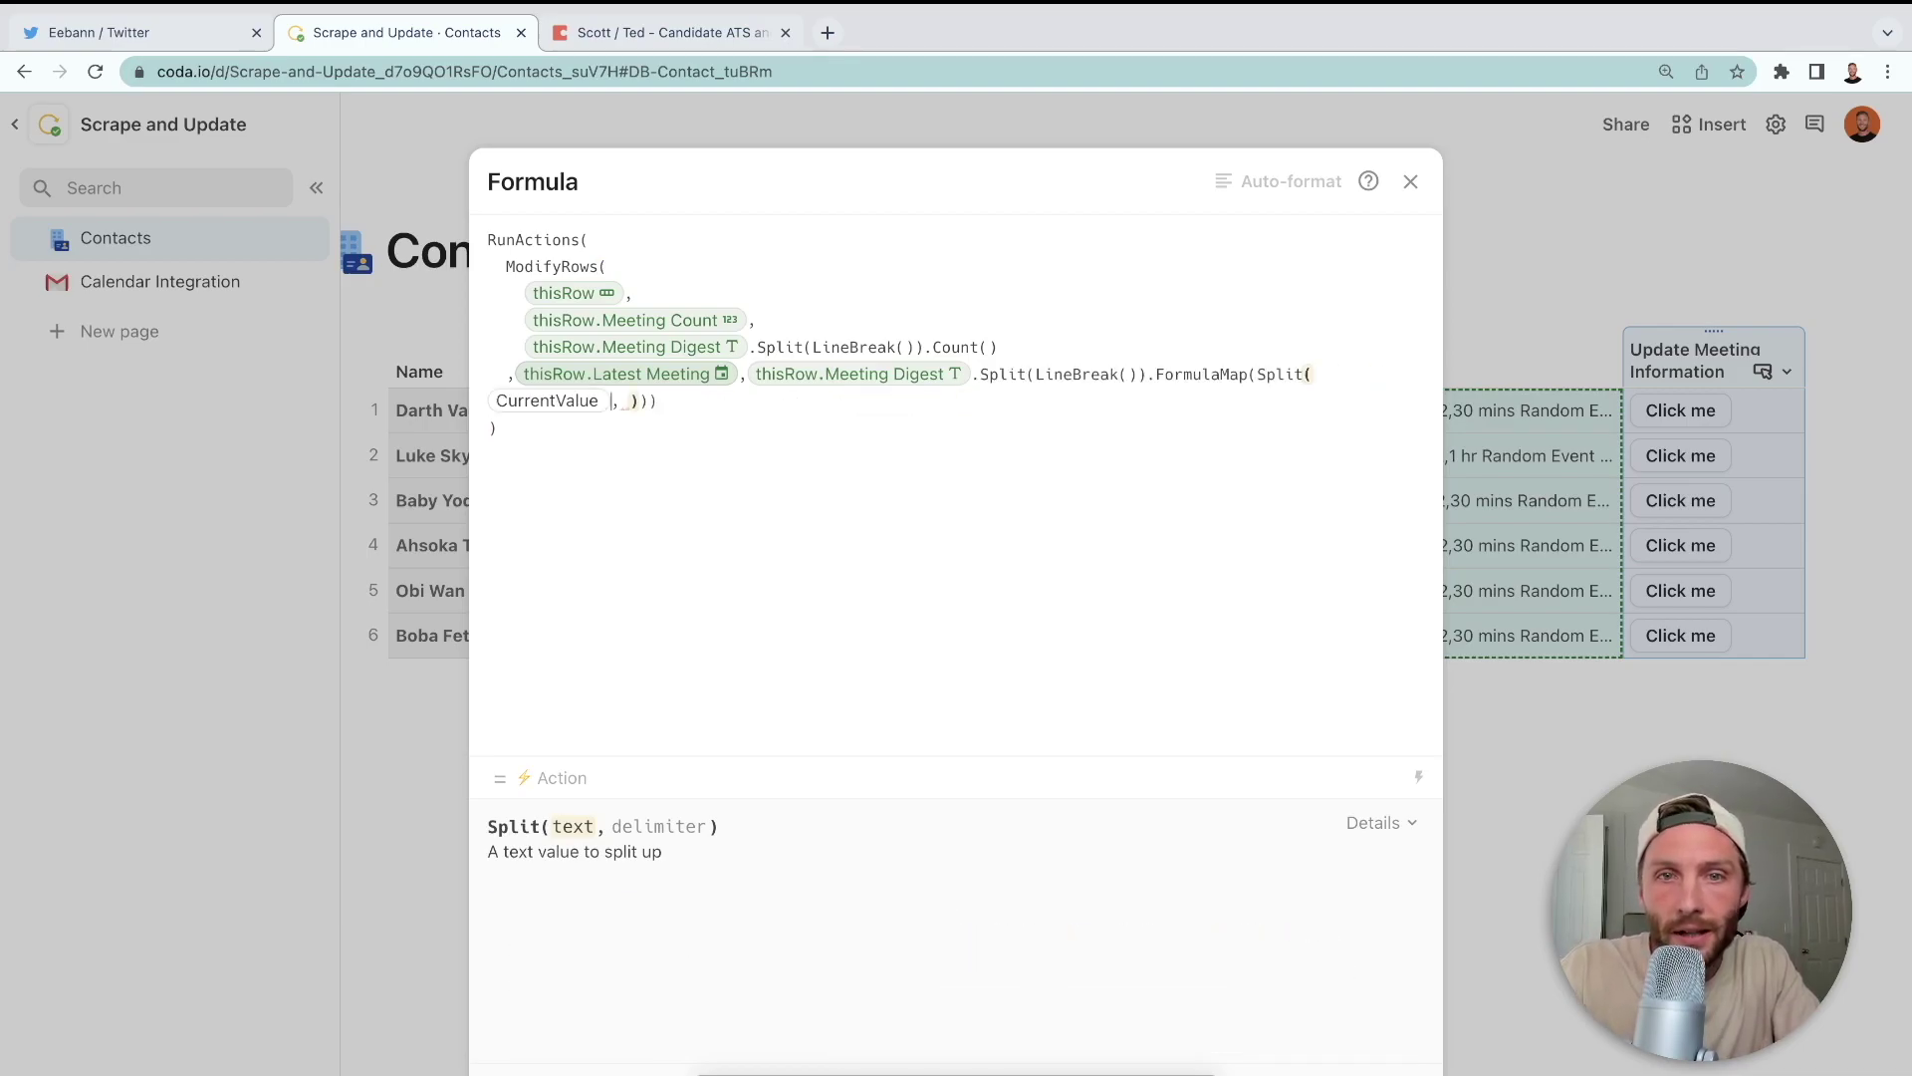
pyautogui.write(',"," ')
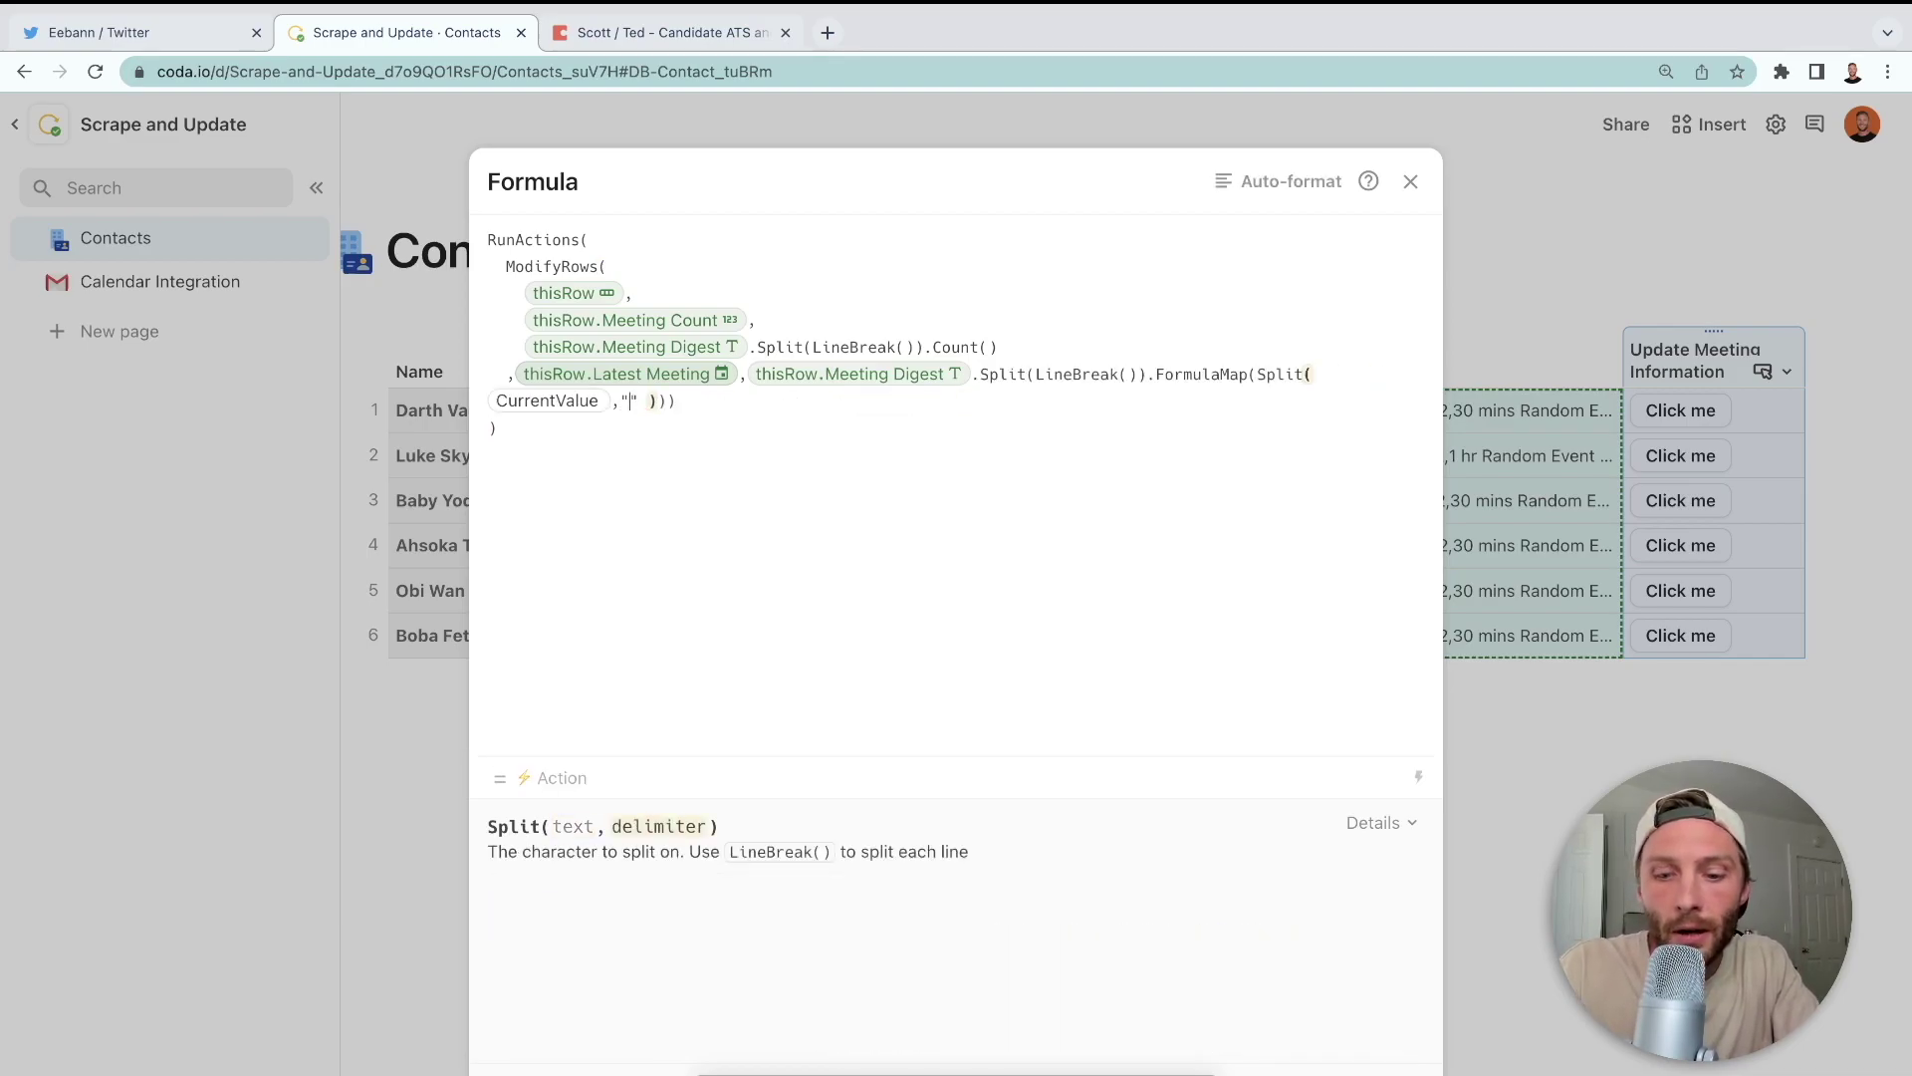
pyautogui.write(')')
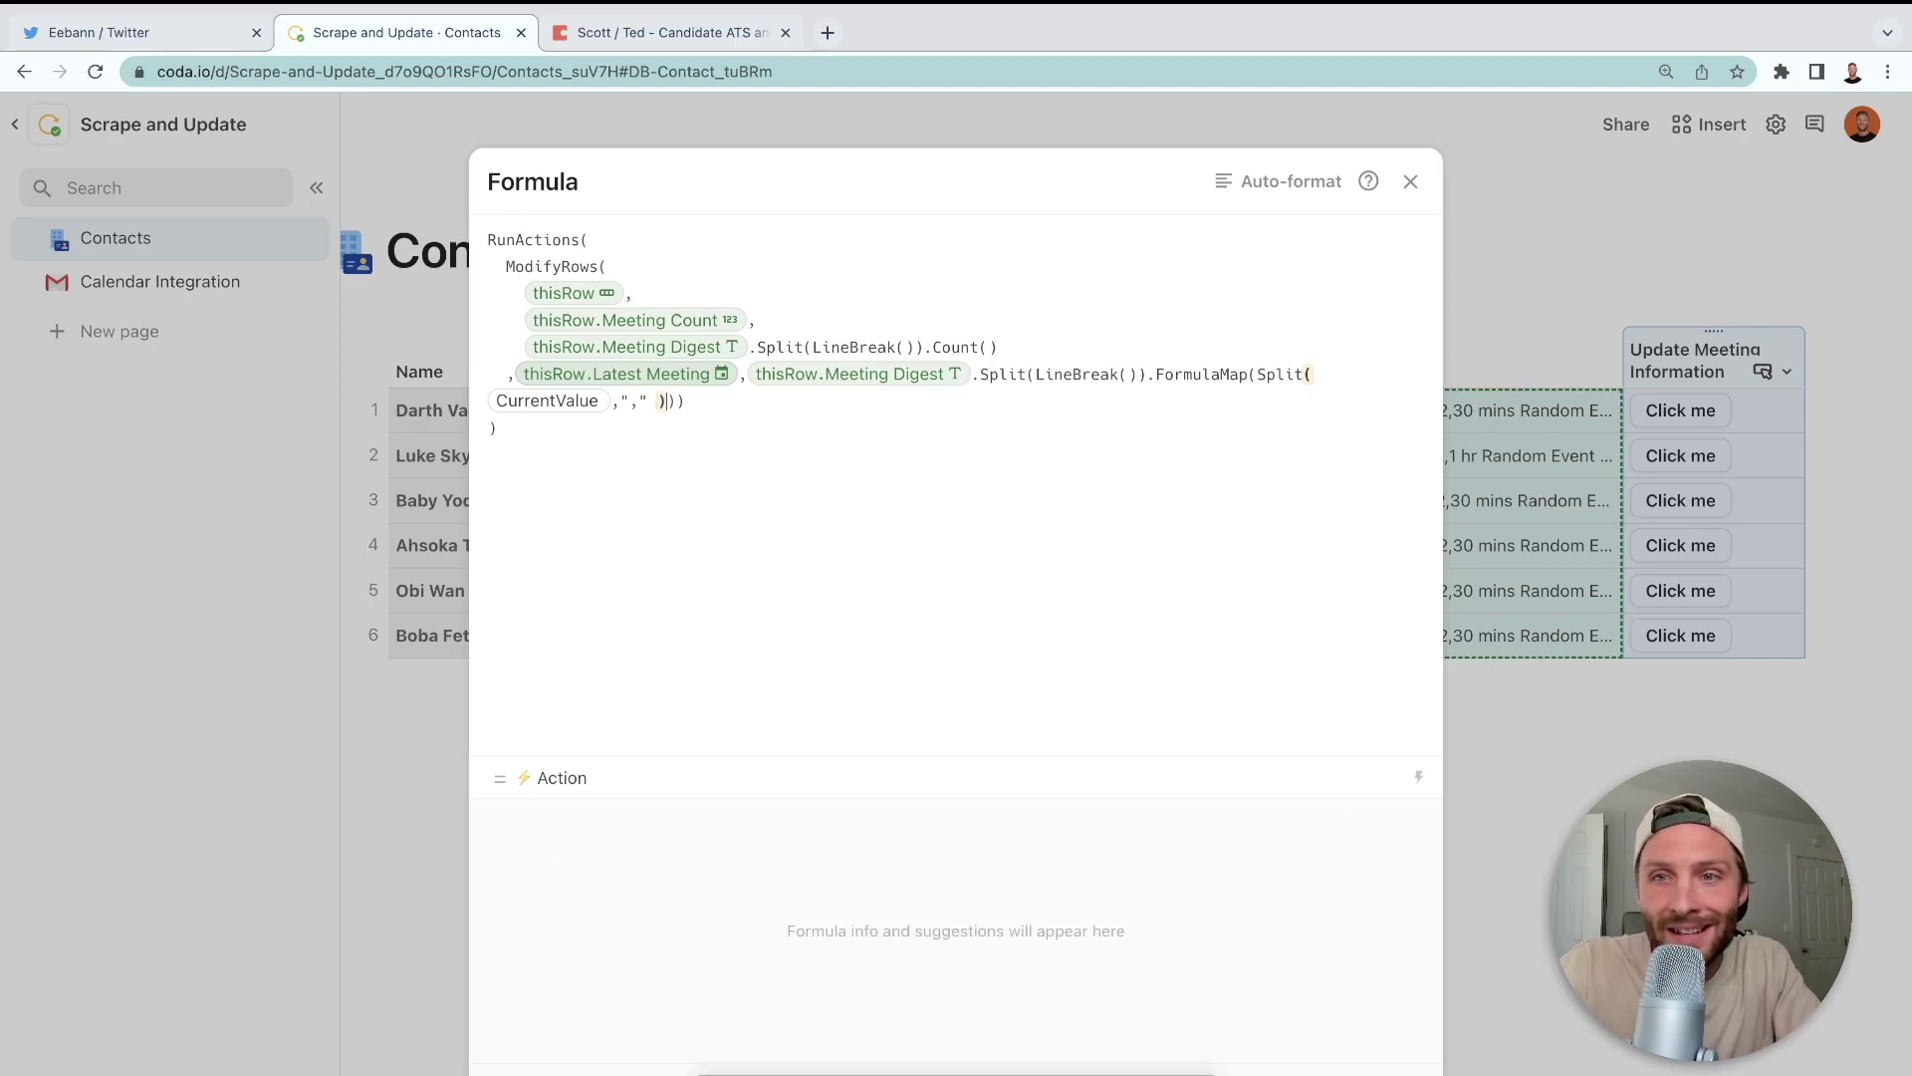
pyautogui.write('.')
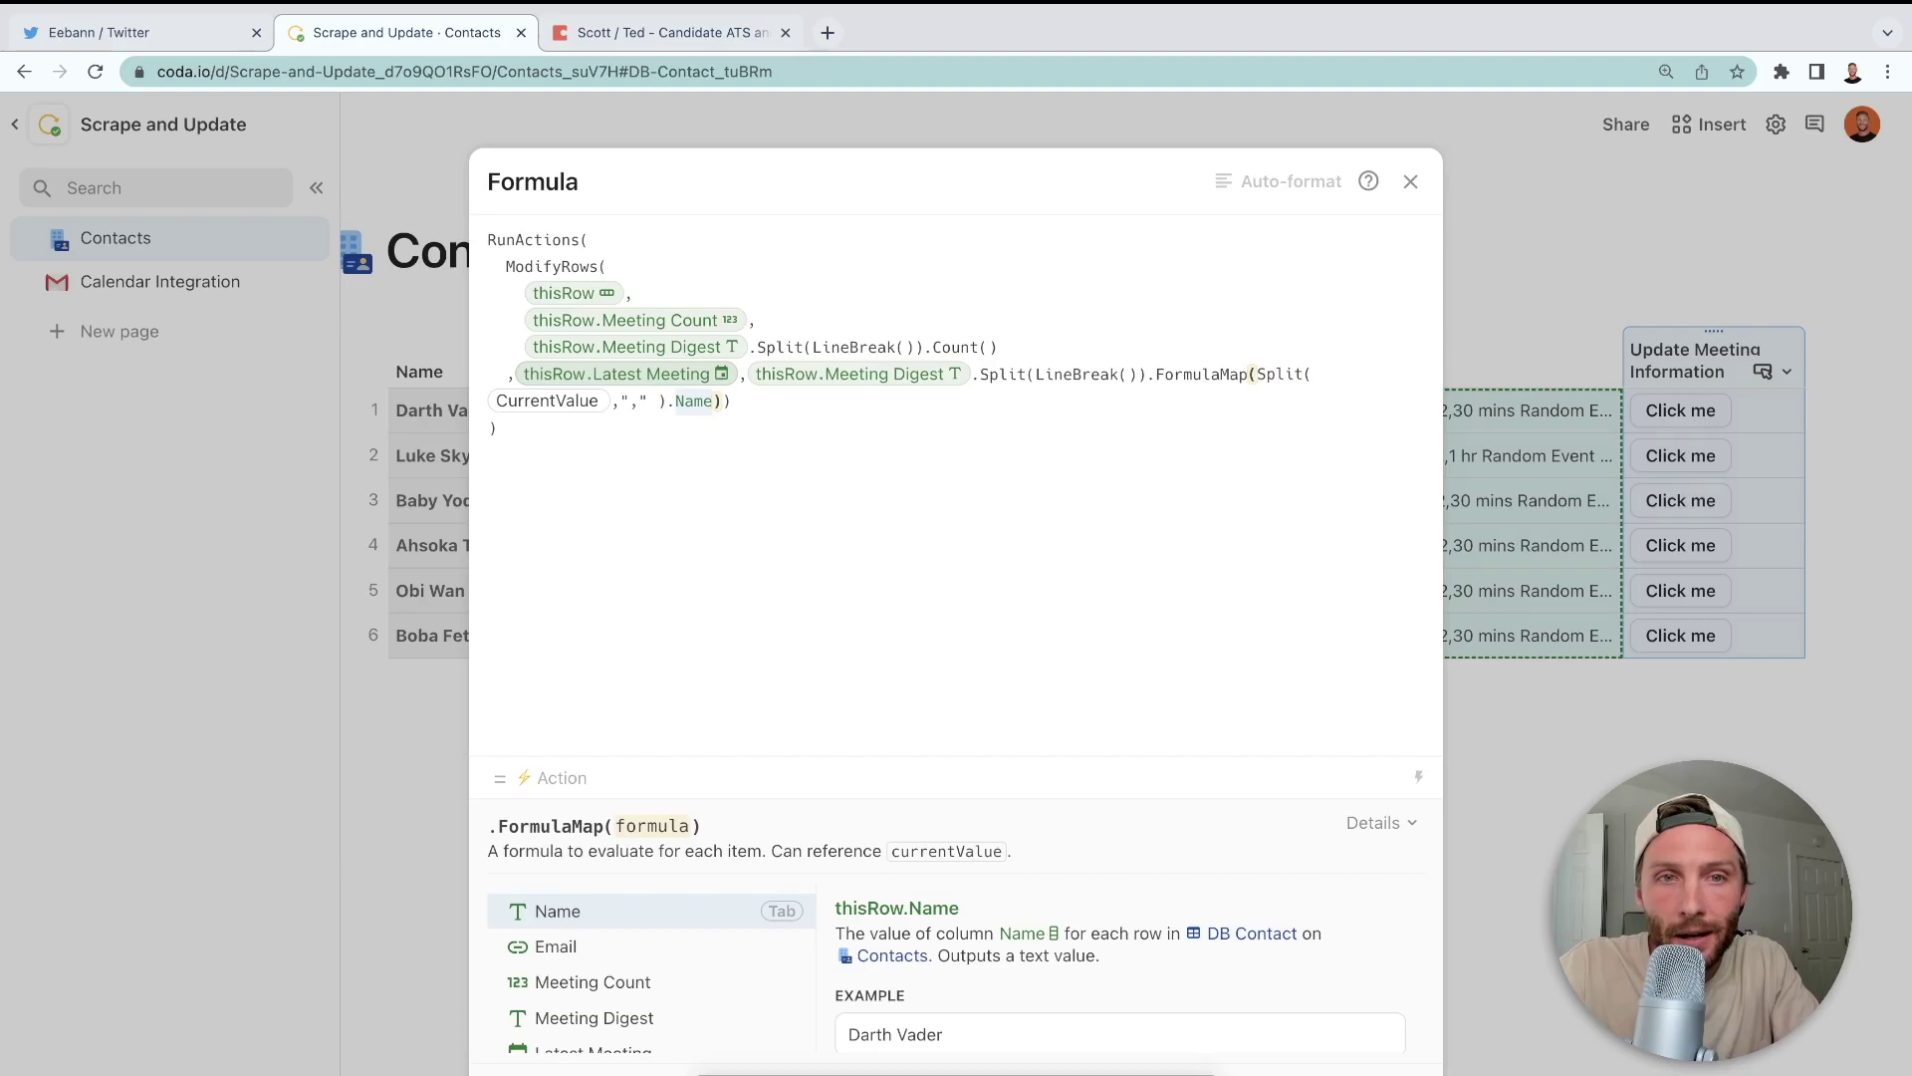
pyautogui.write('nth(')
pyautogui.press('Tab')
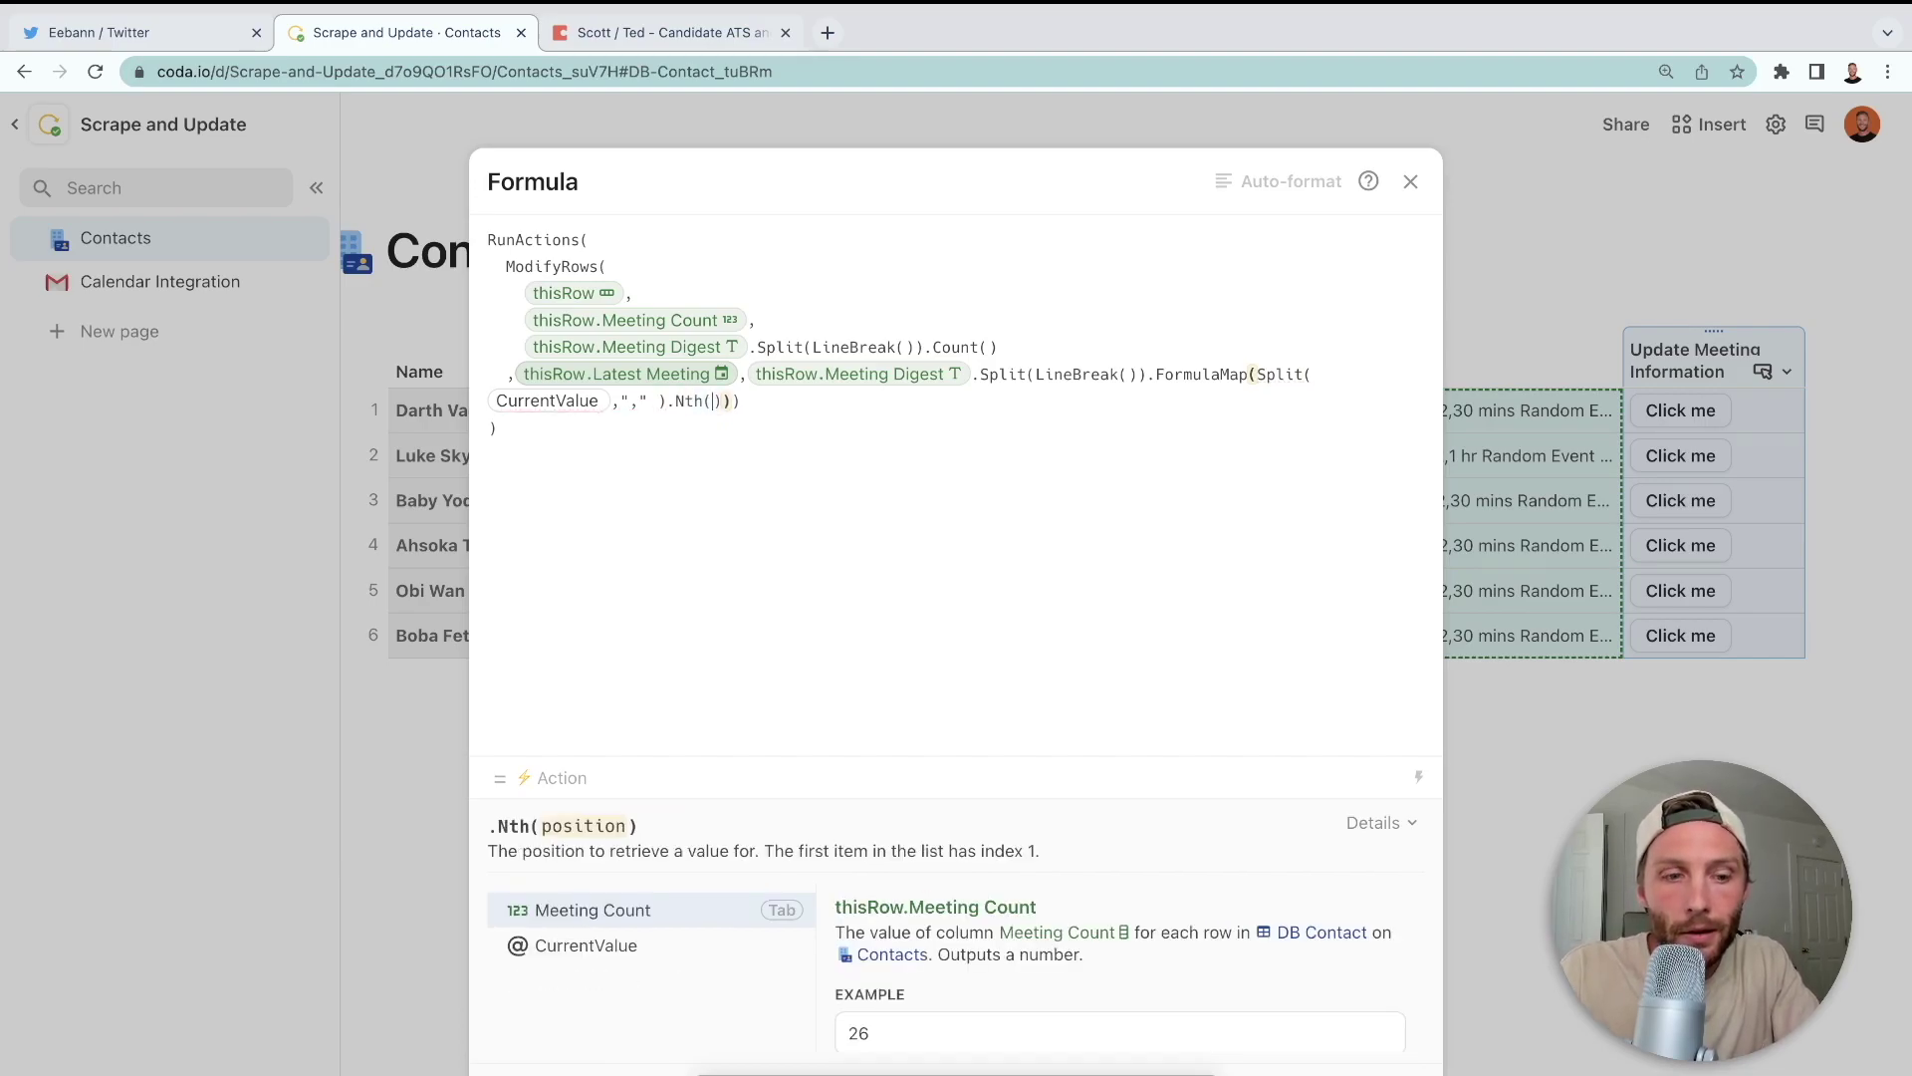
pyautogui.write('2)')
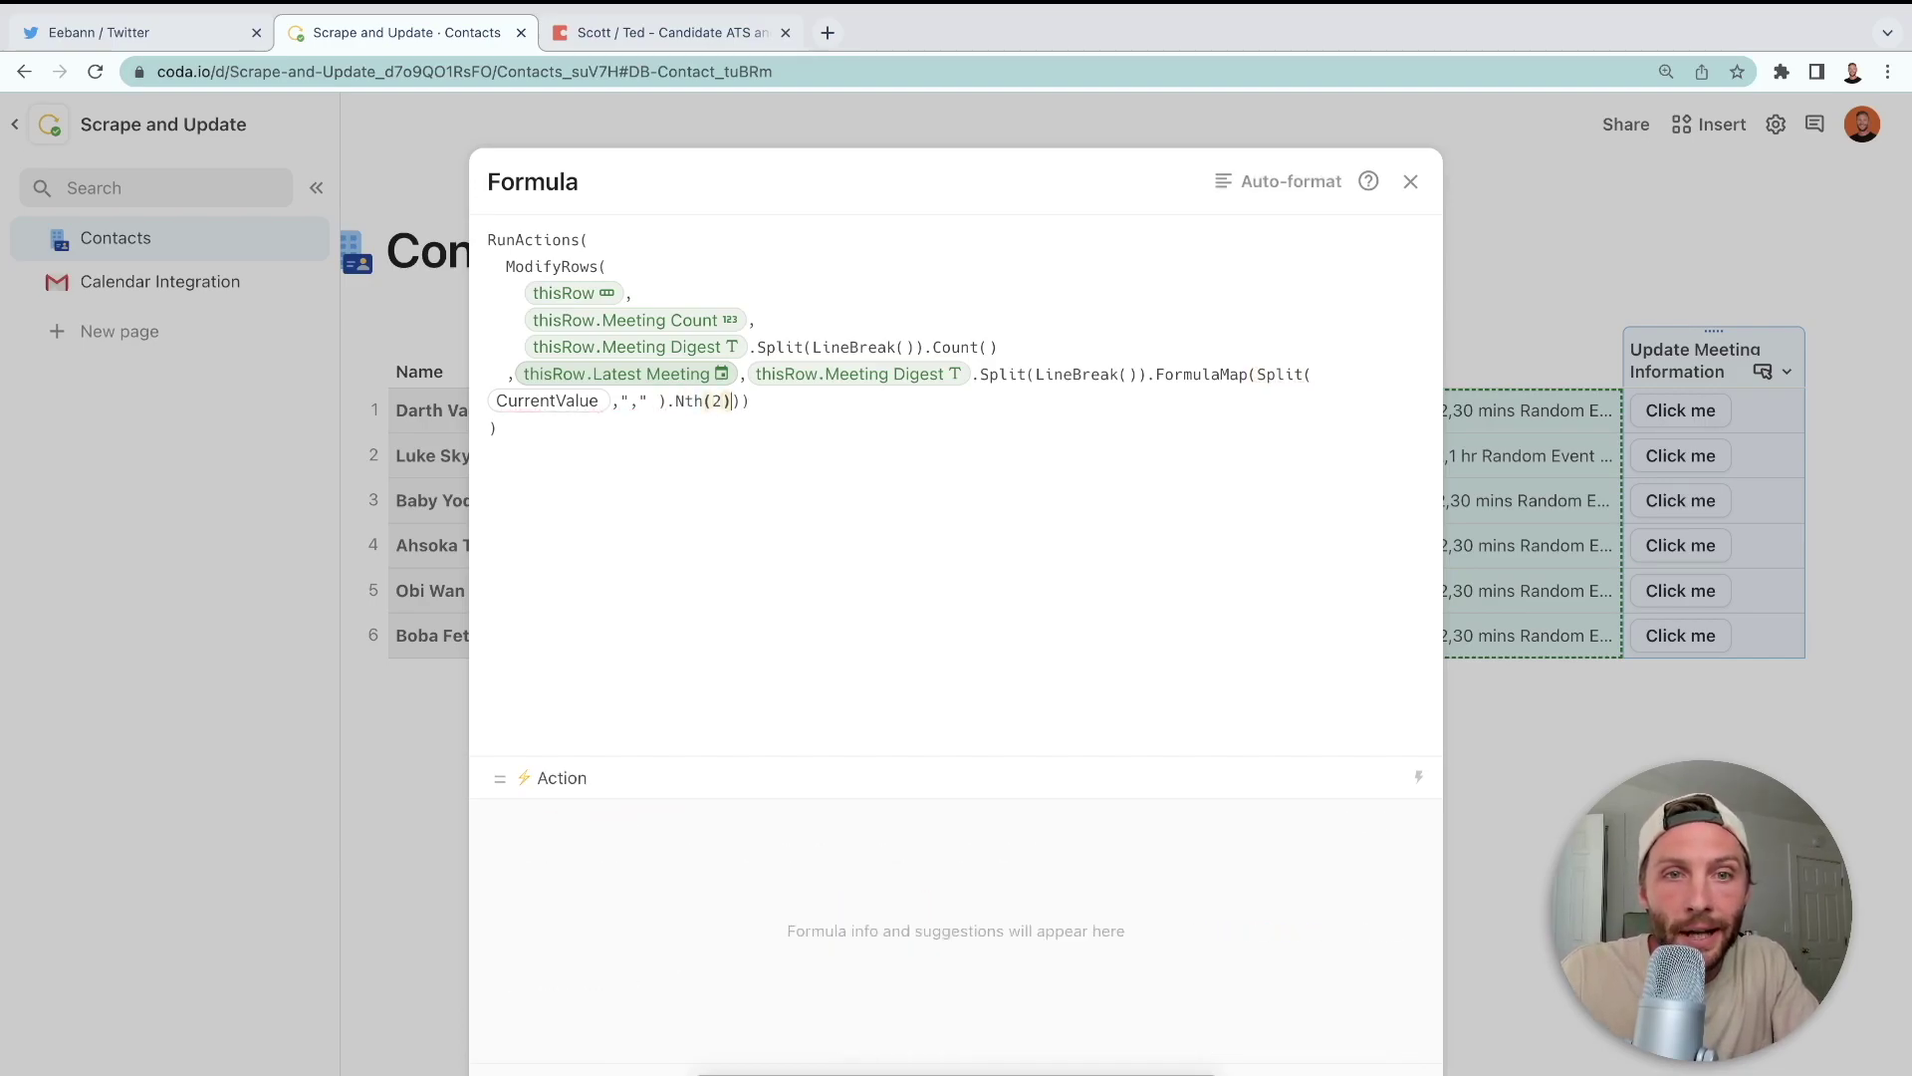
pyautogui.write('.today(')
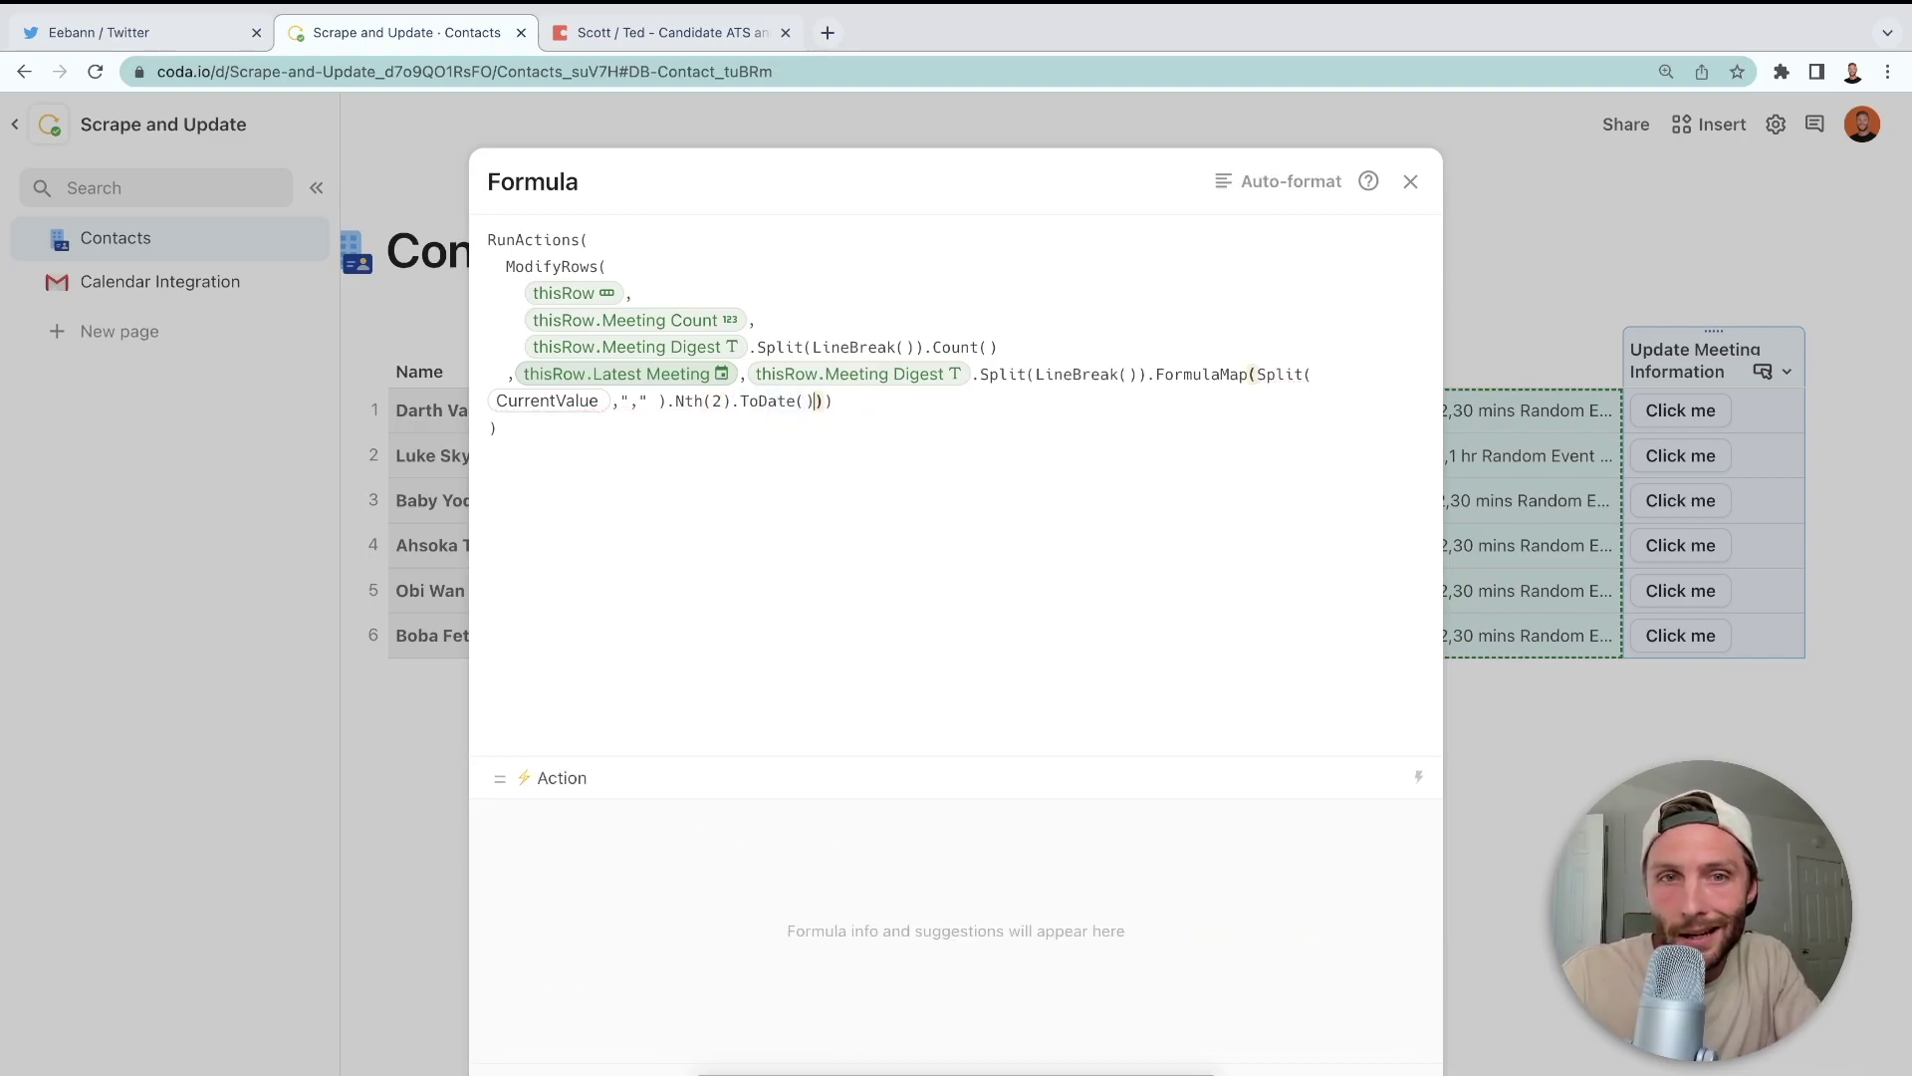
pyautogui.click(1025, 499)
pyautogui.click(1240, 179)
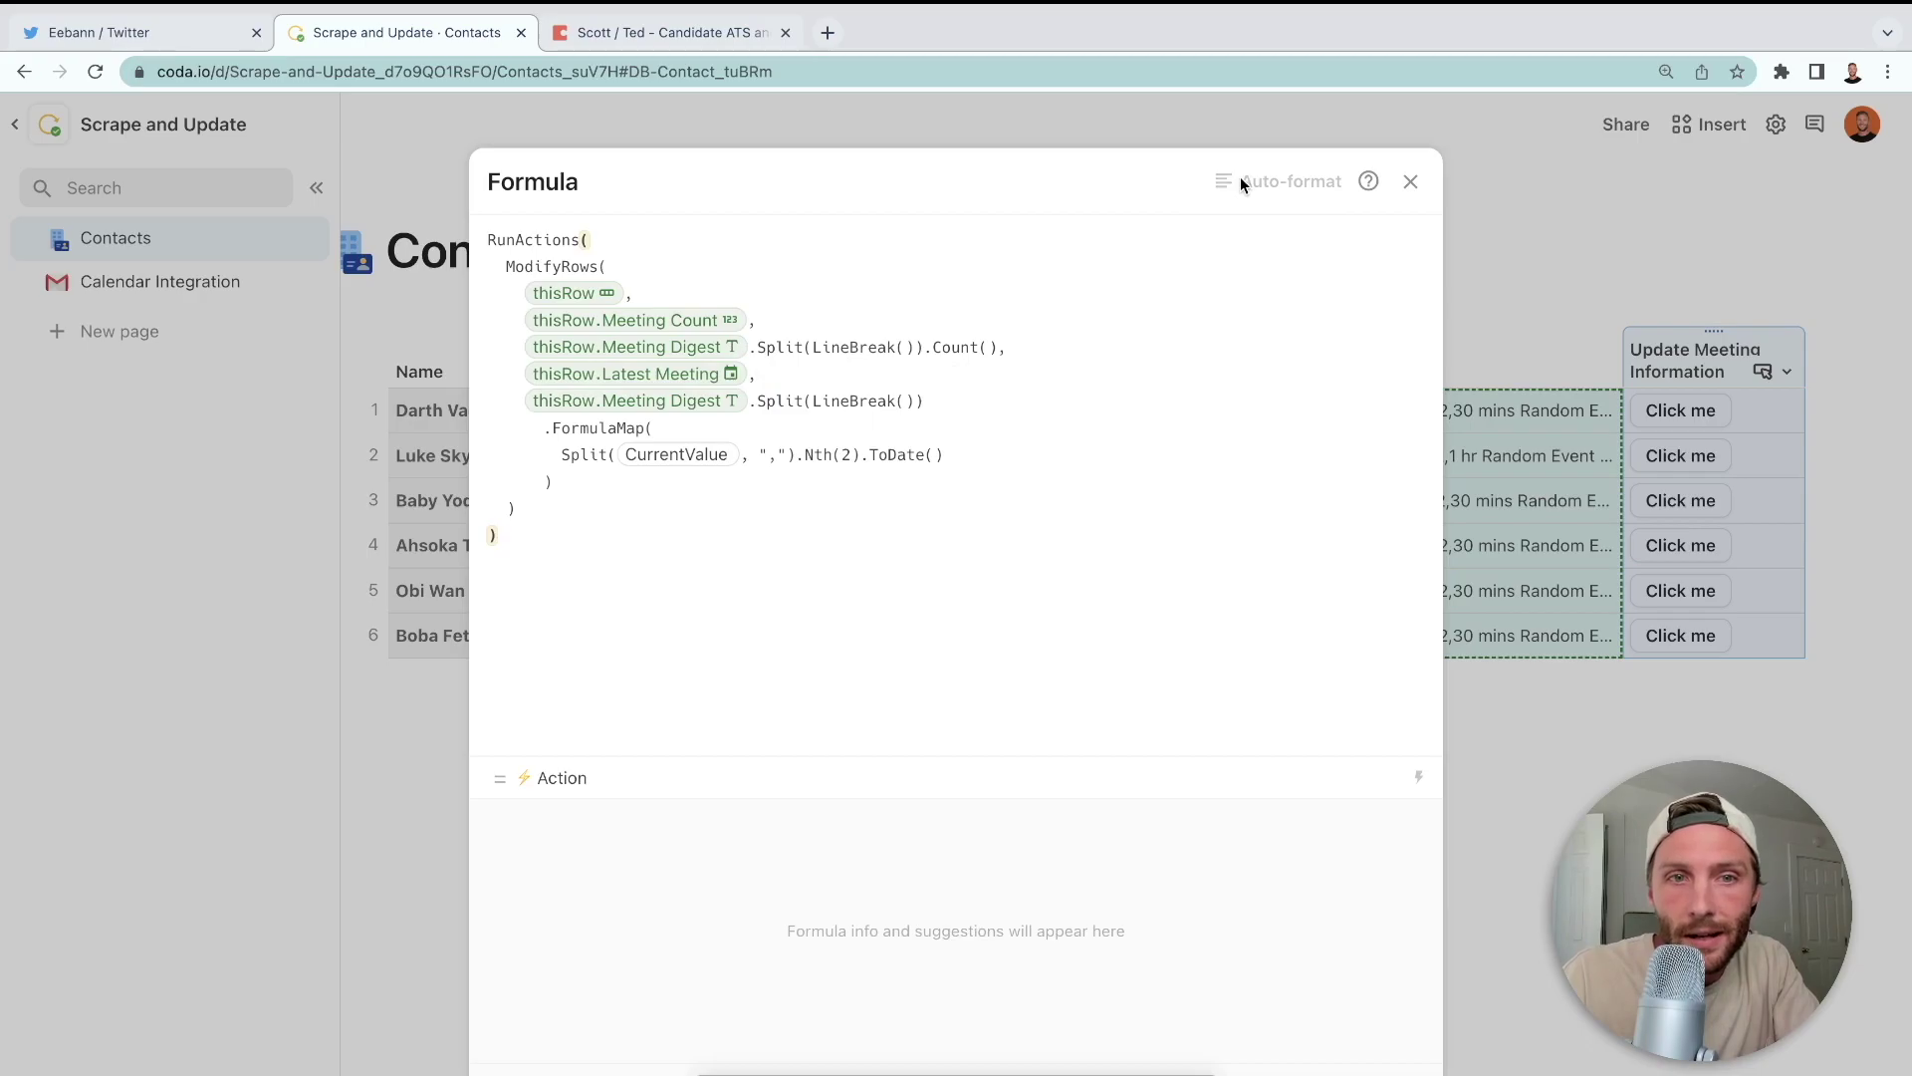
# - Test the button on the first contact, then reopen its Action formula
pyautogui.press('Escape')
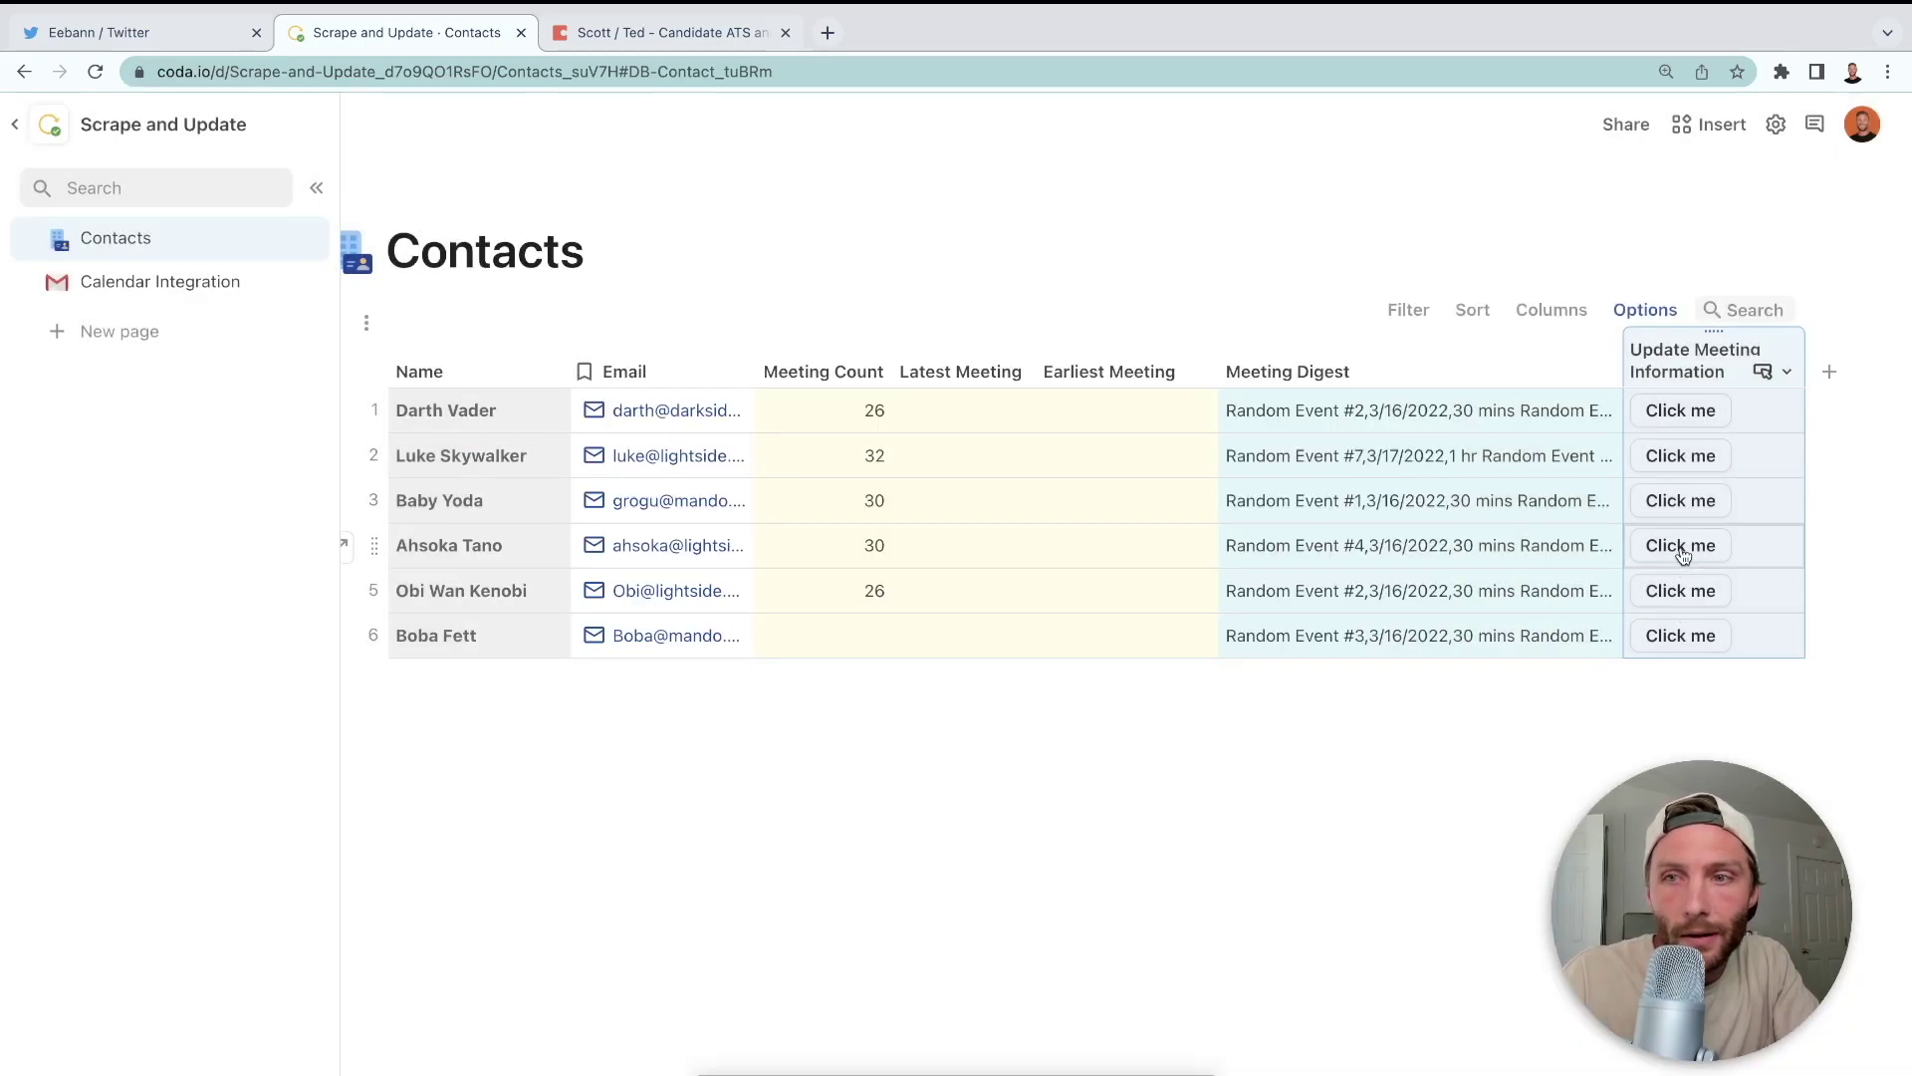
pyautogui.click(1681, 410)
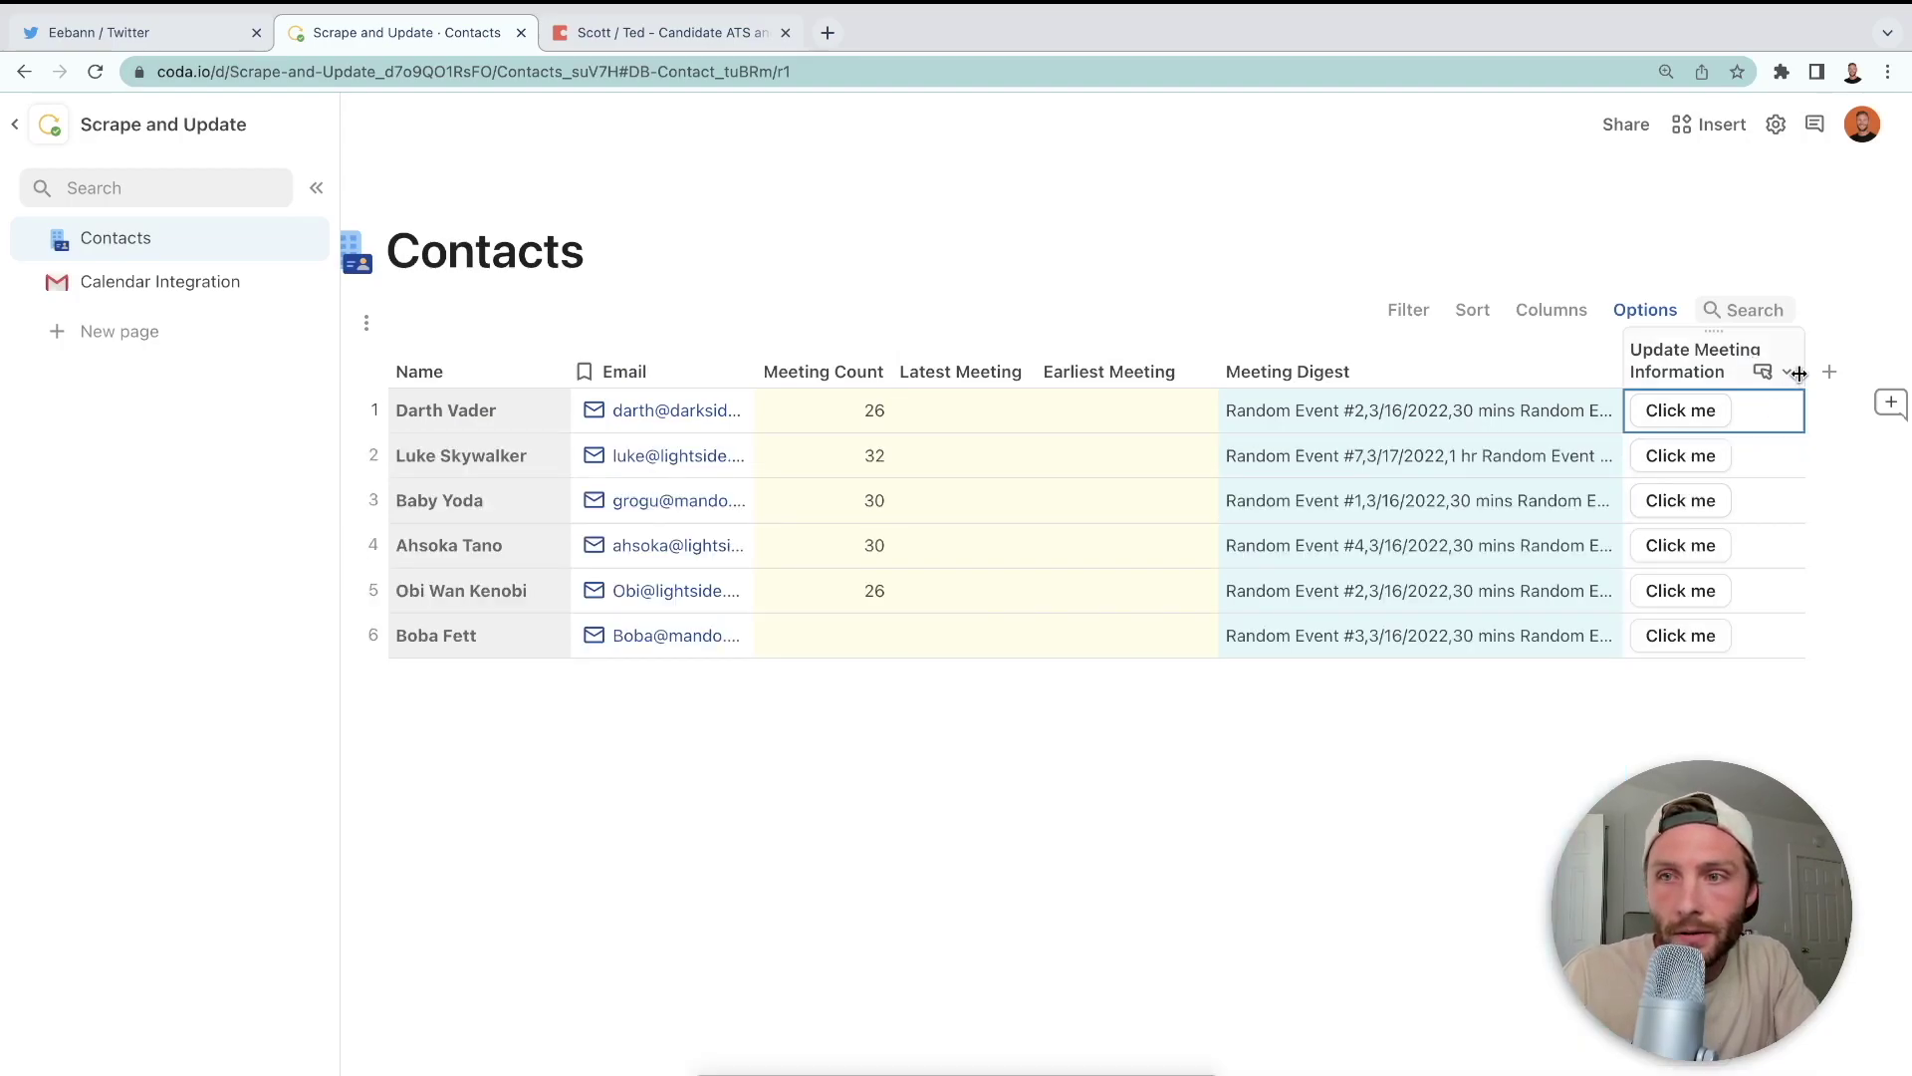
pyautogui.click(1787, 372)
pyautogui.click(1729, 457)
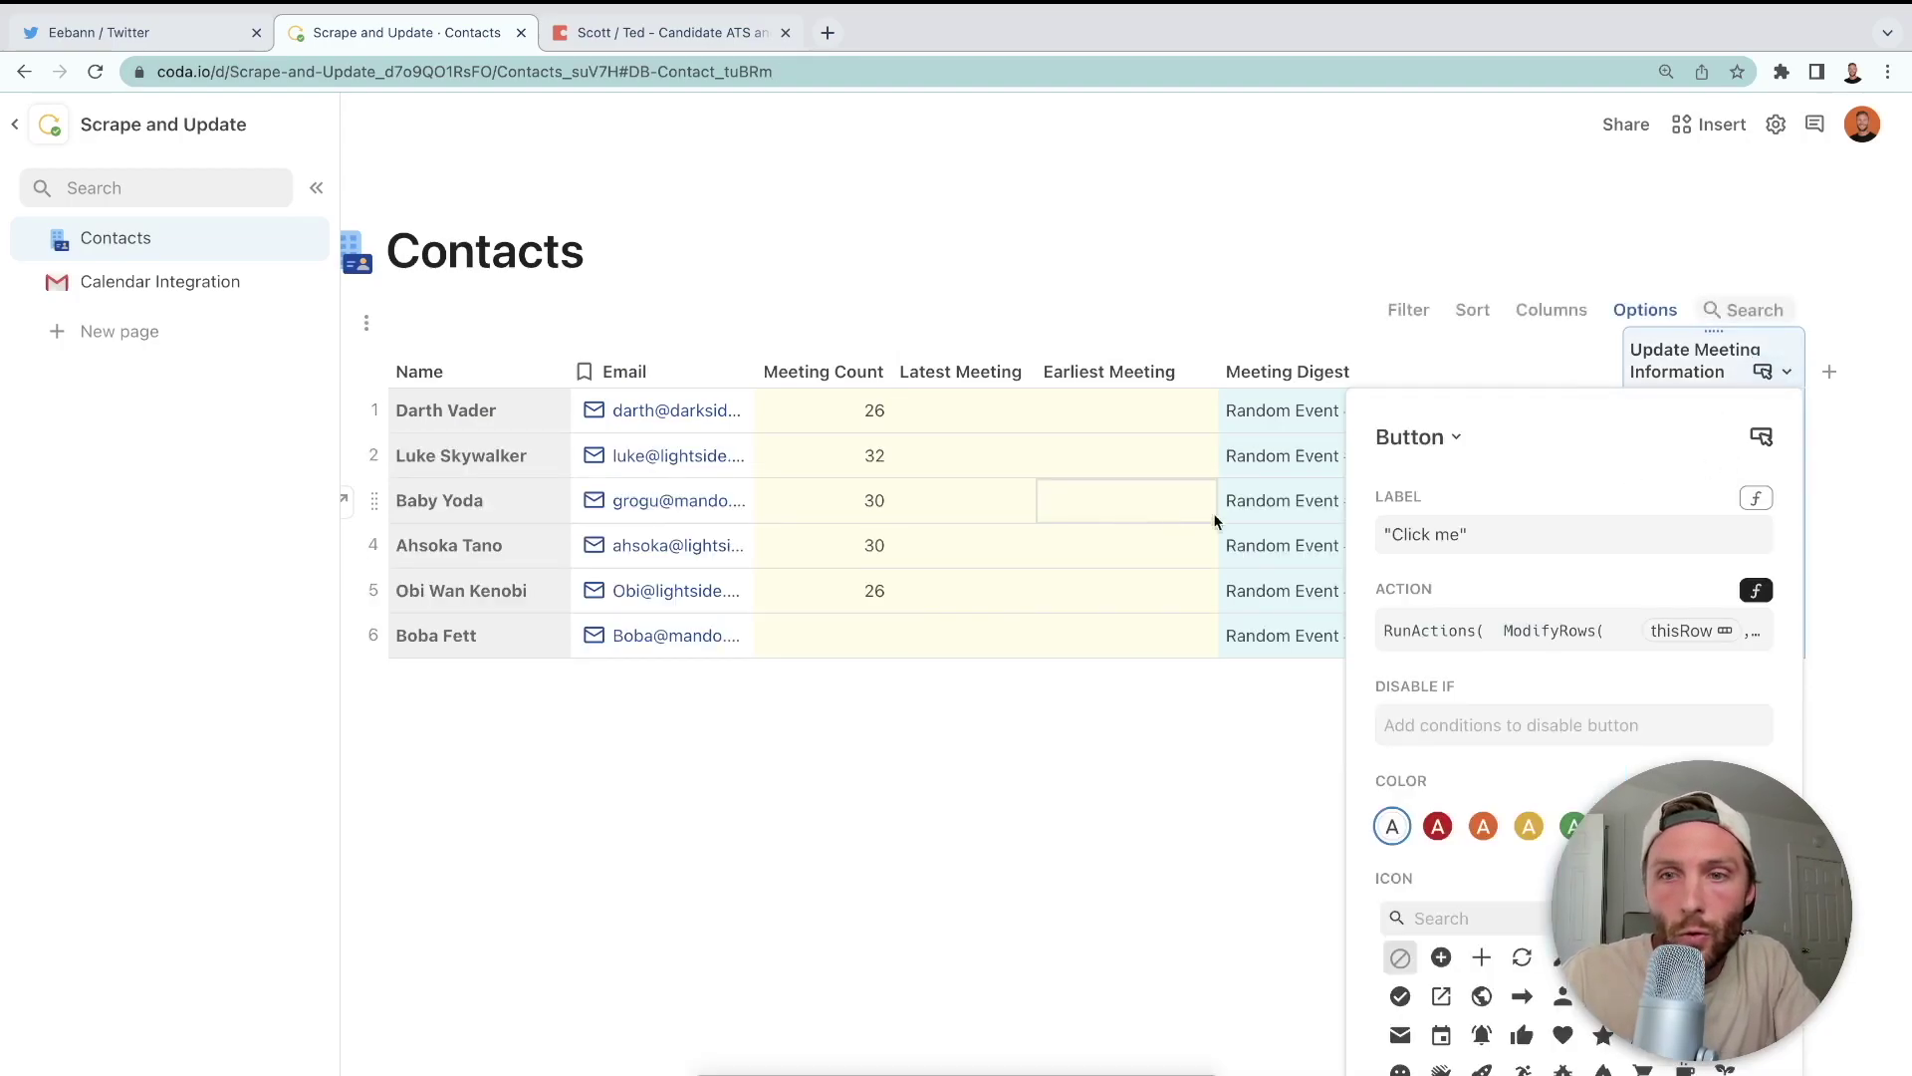
pyautogui.click(1512, 629)
# - Append .Max() after ToDate() and rerun the button on the first contact
pyautogui.scroll(-3, 1557, 754)
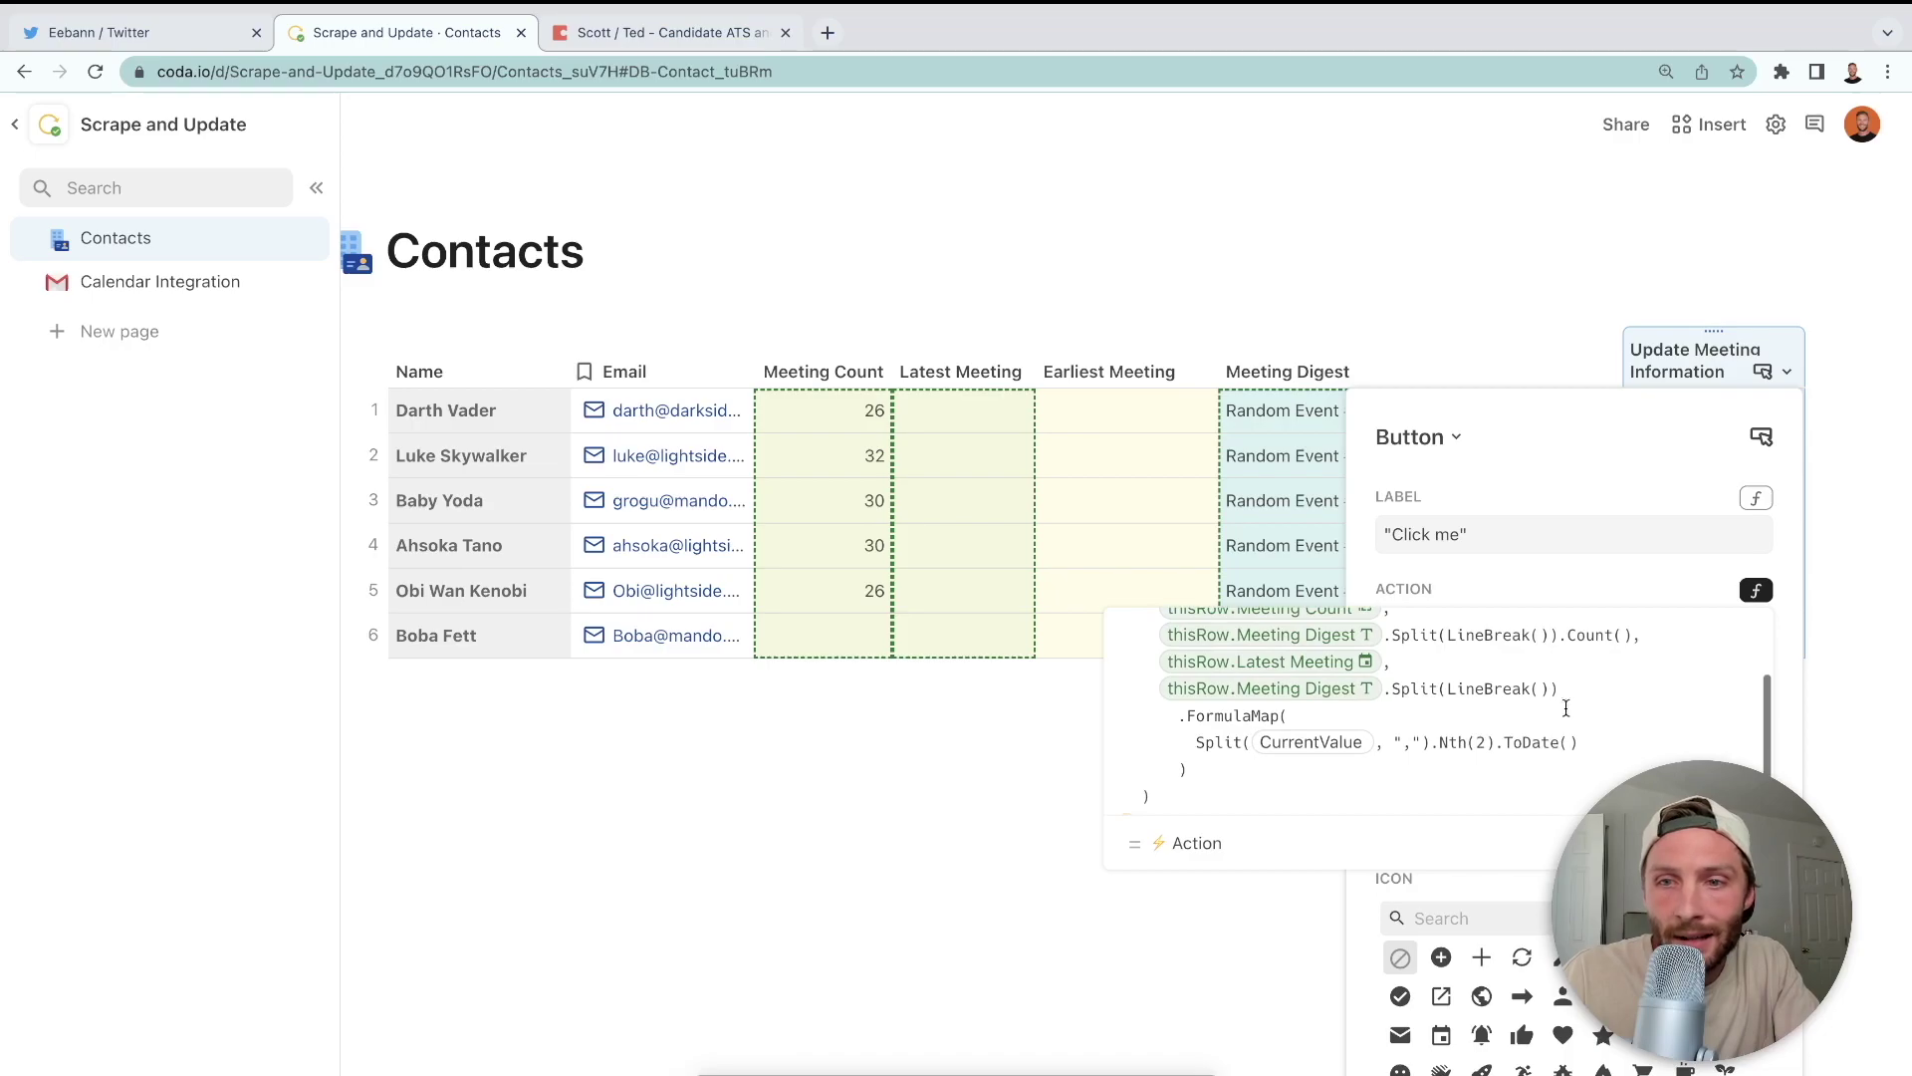
pyautogui.click(1582, 749)
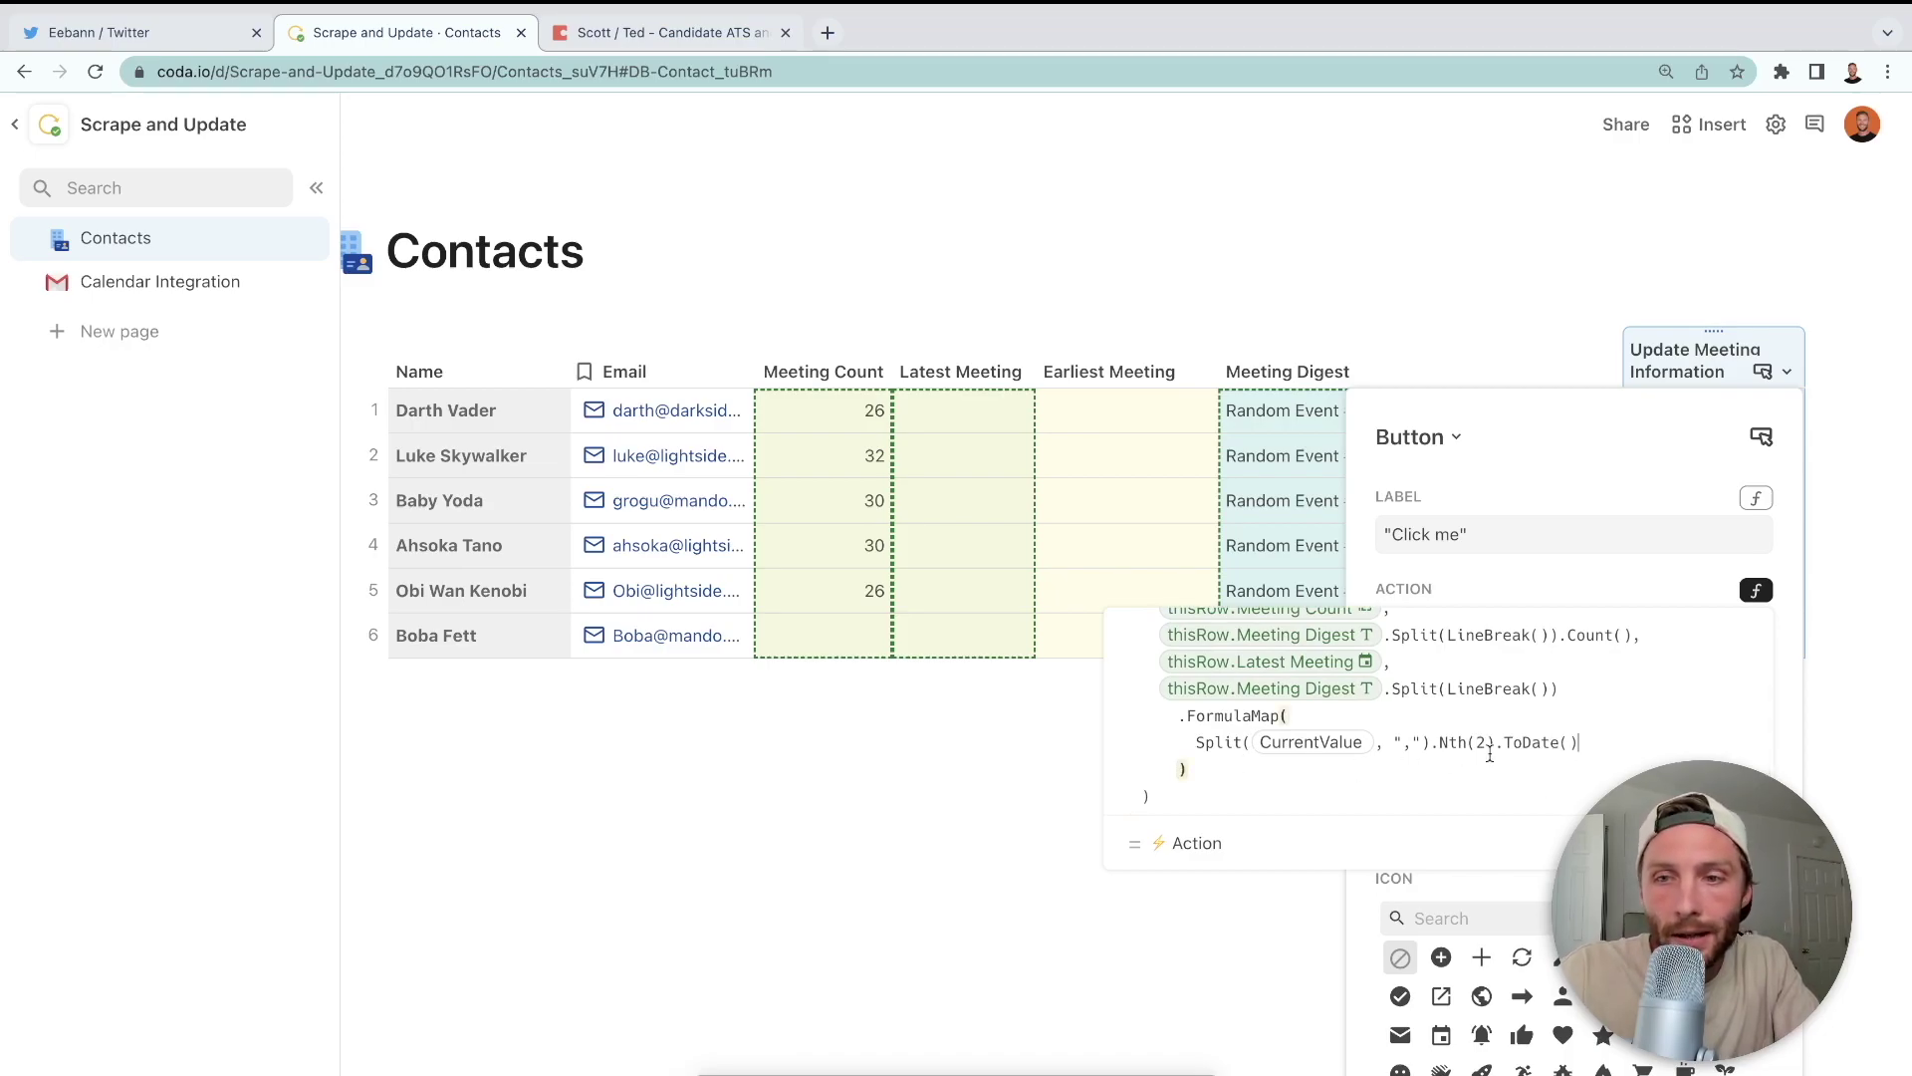
pyautogui.write('join')
pyautogui.press('BackSpace')
pyautogui.write('.Max(')
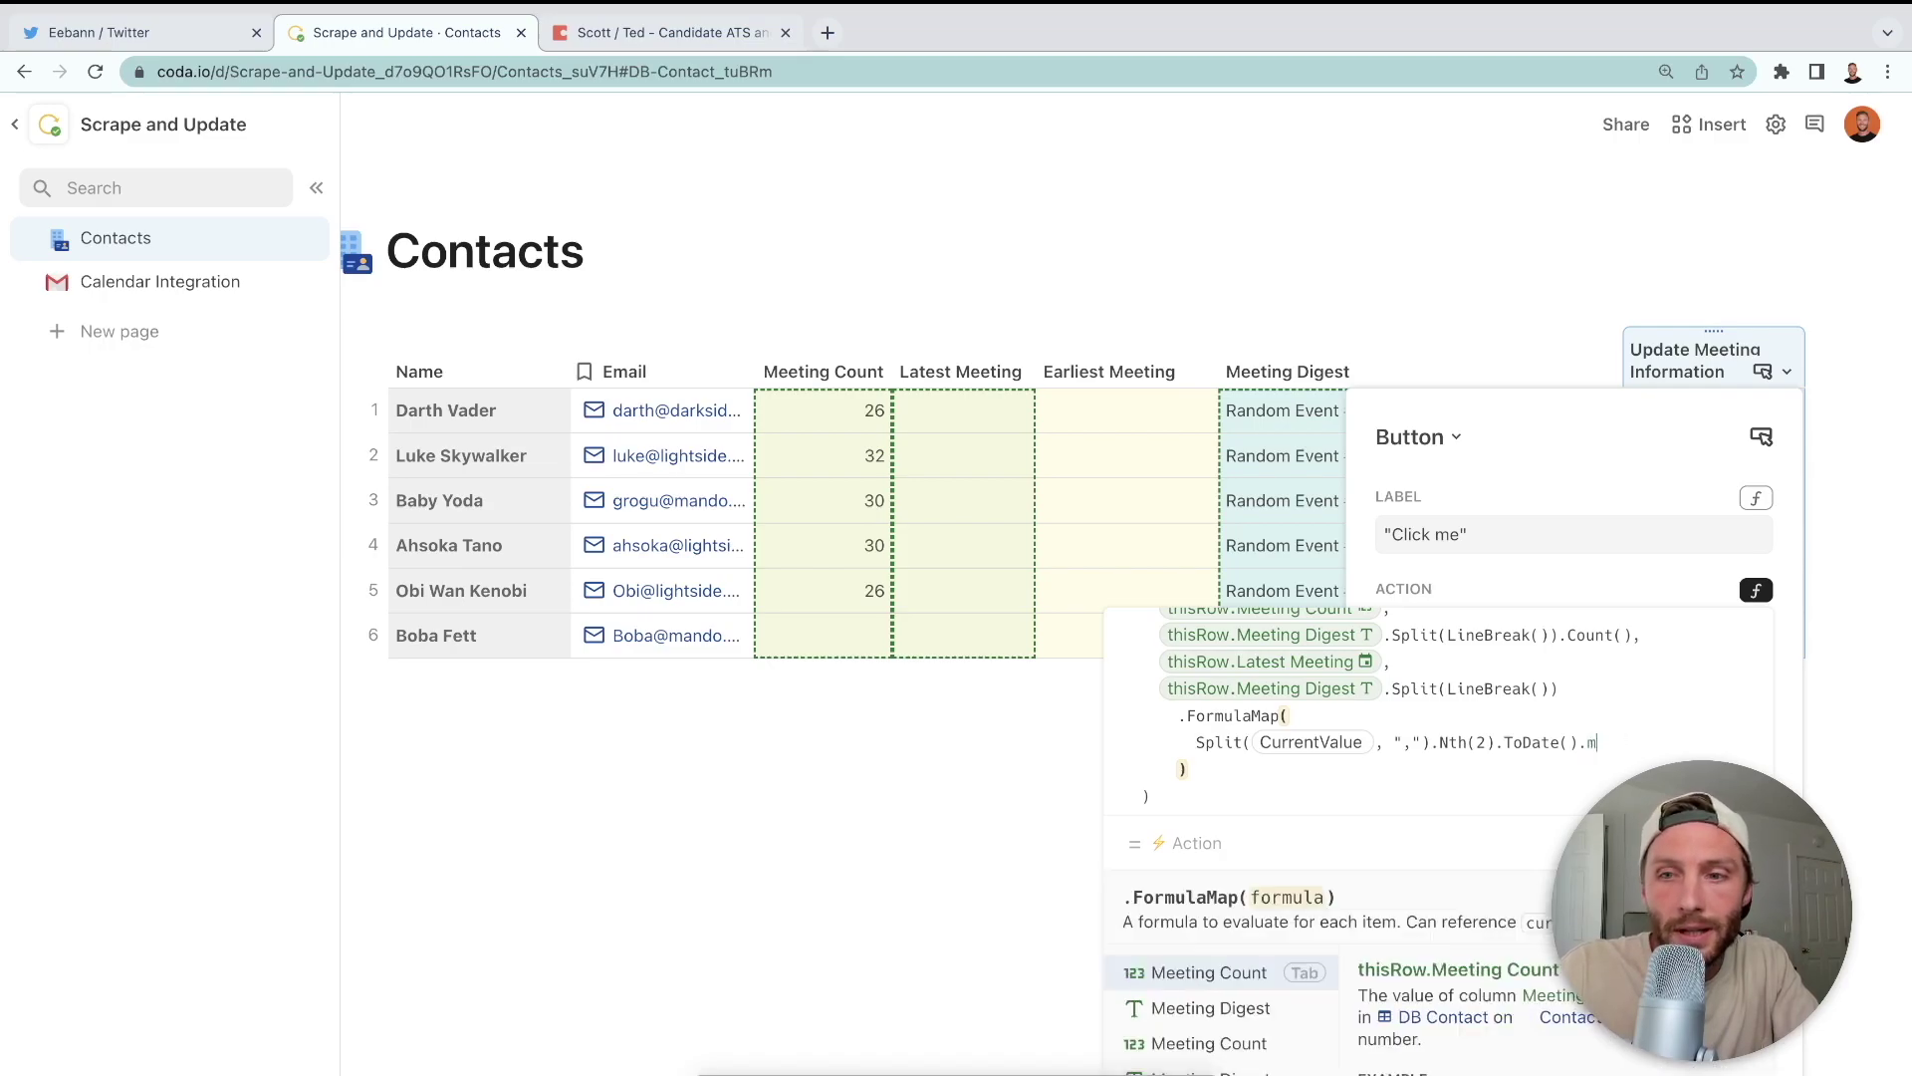
pyautogui.click(1098, 468)
pyautogui.click(1697, 426)
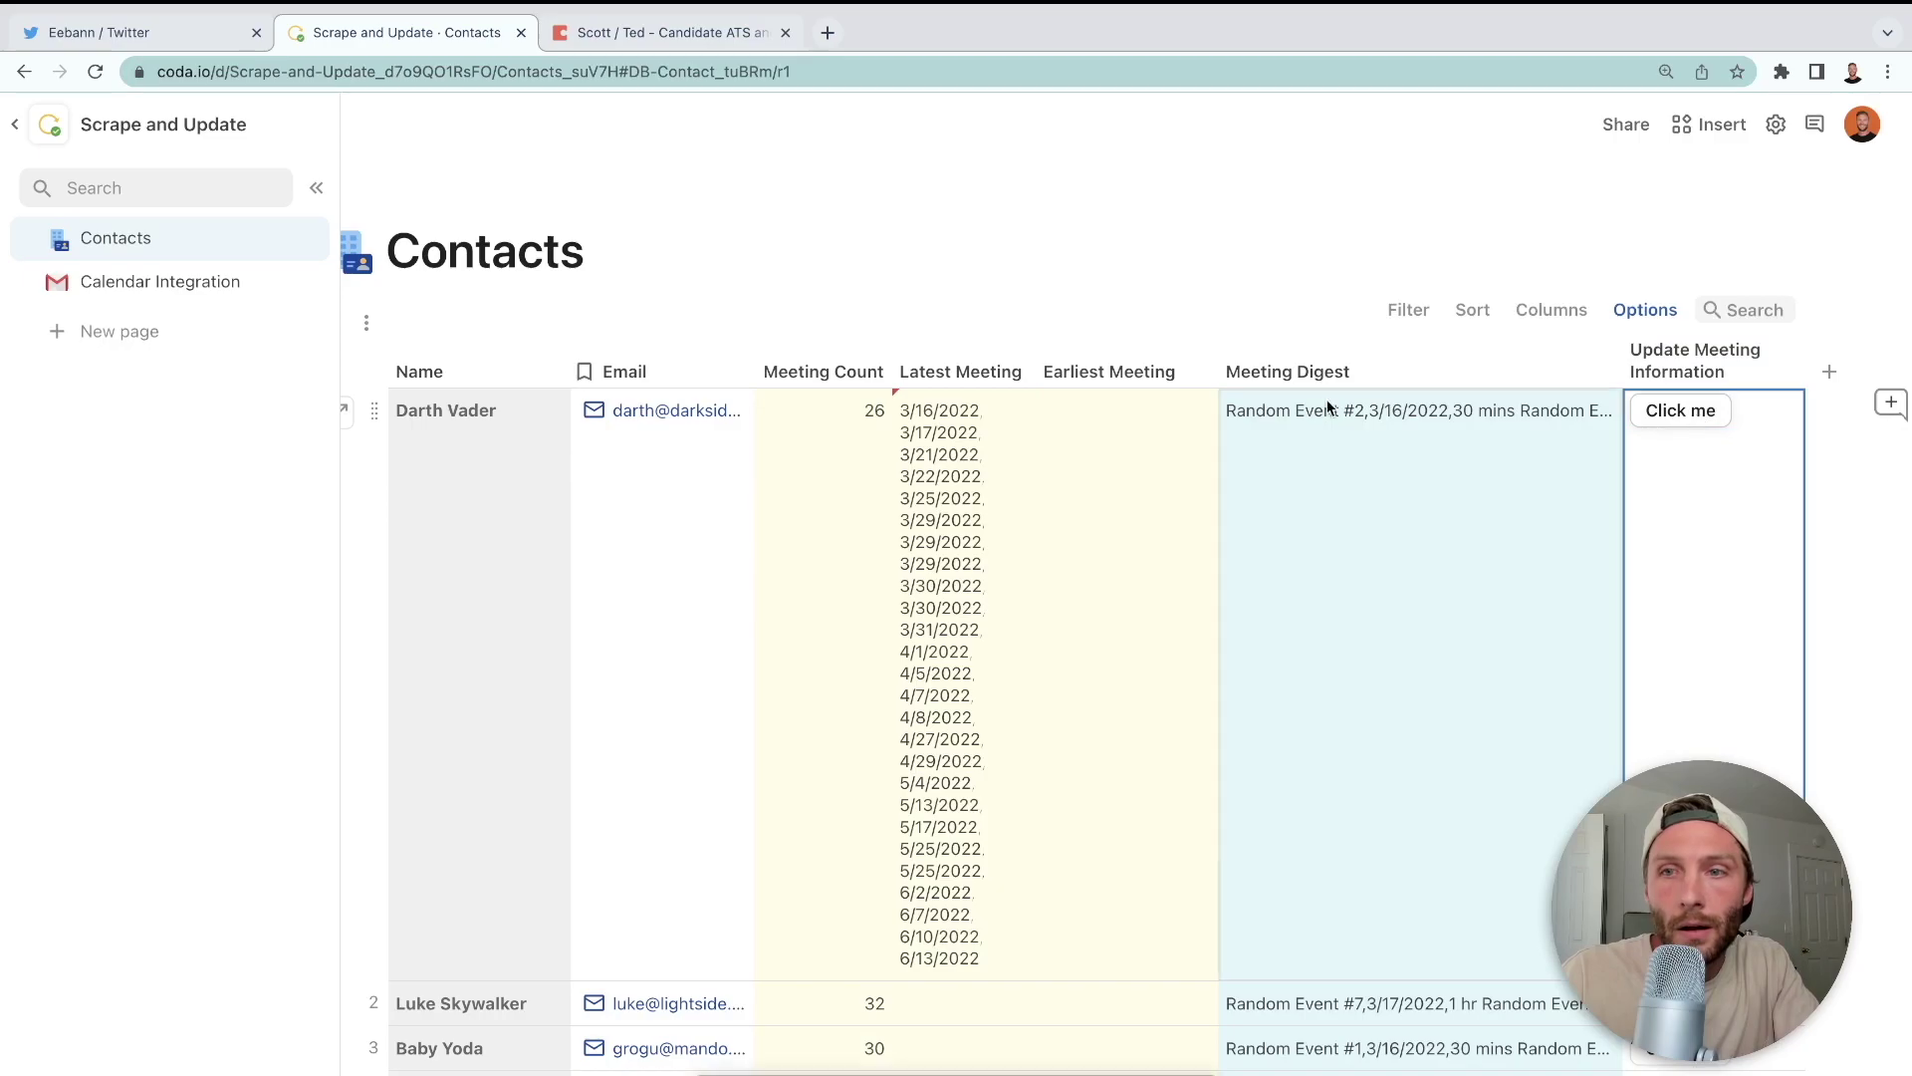
pyautogui.click(1791, 372)
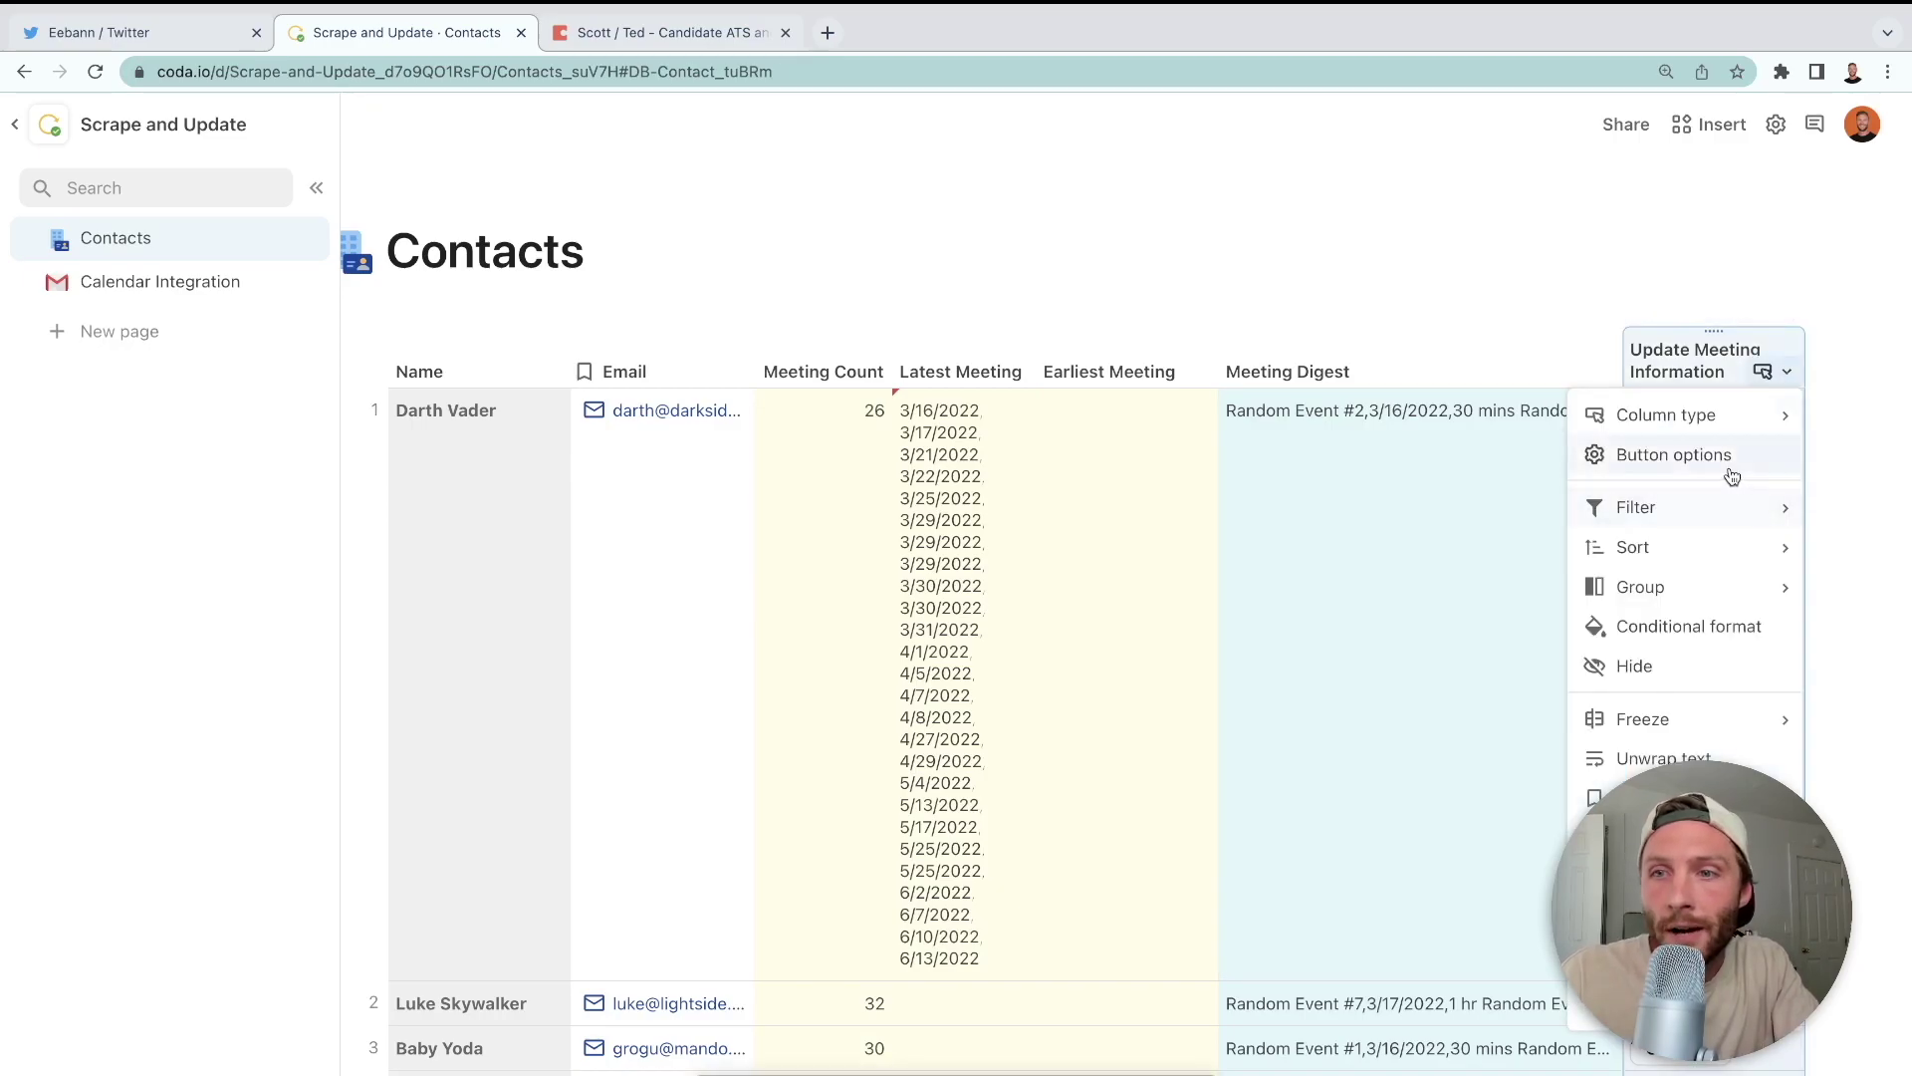
# - Move .Max() outside FormulaMap so it returns the single latest date
pyautogui.click(1694, 453)
pyautogui.click(1756, 590)
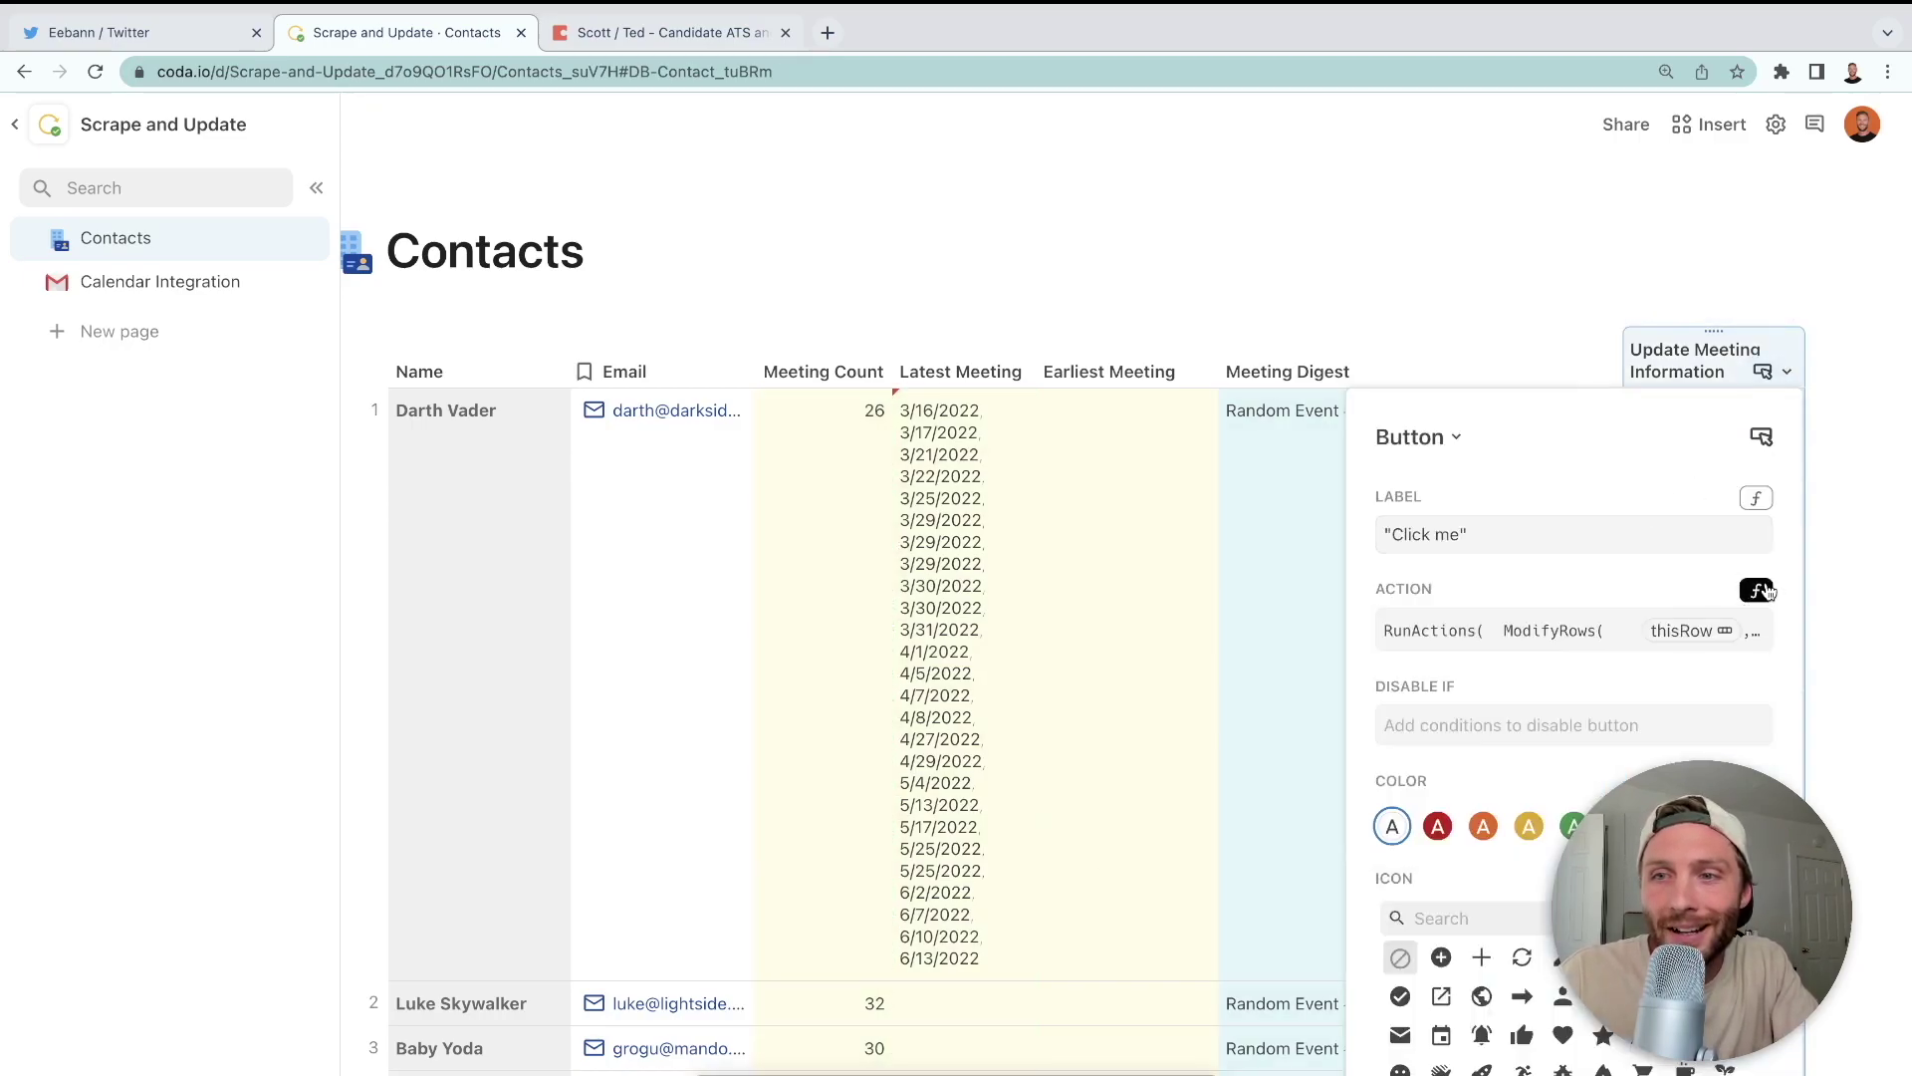
pyautogui.click(1757, 592)
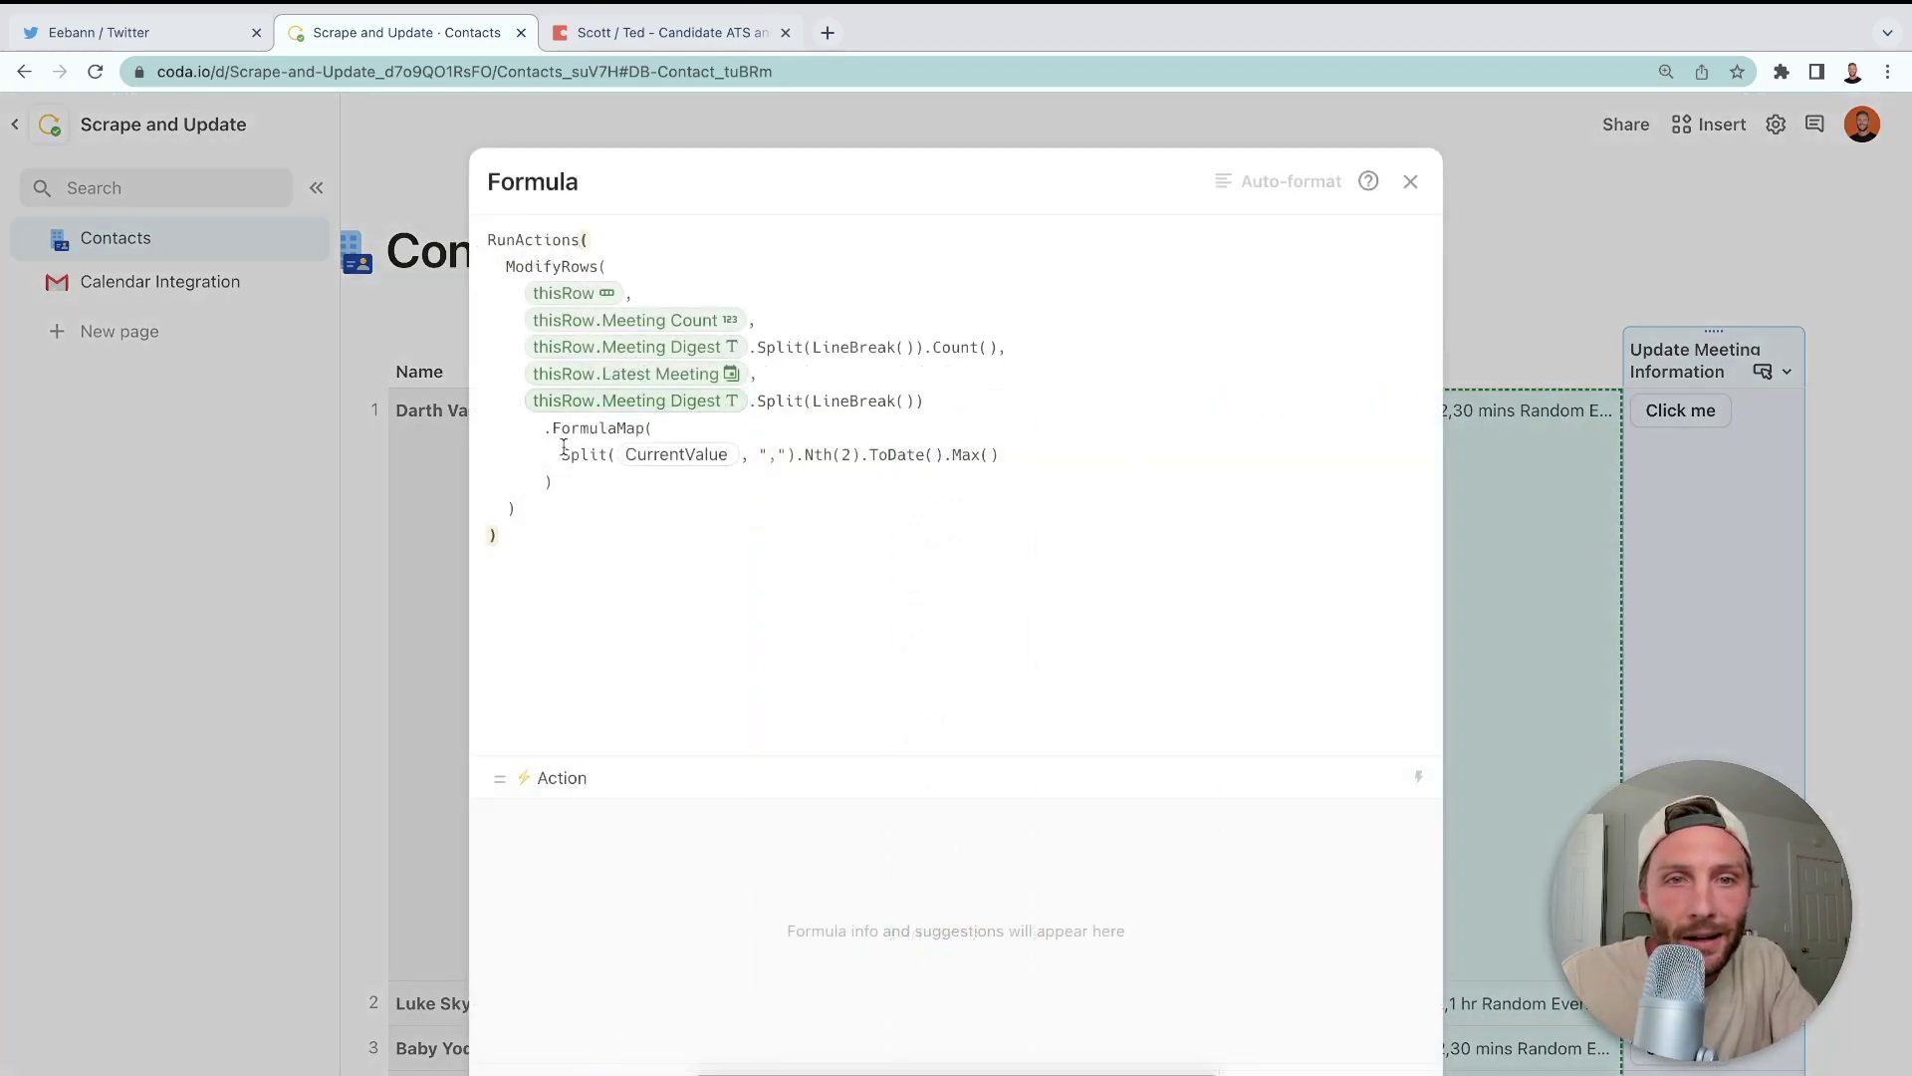
pyautogui.click(997, 456)
pyautogui.press('BackSpace')
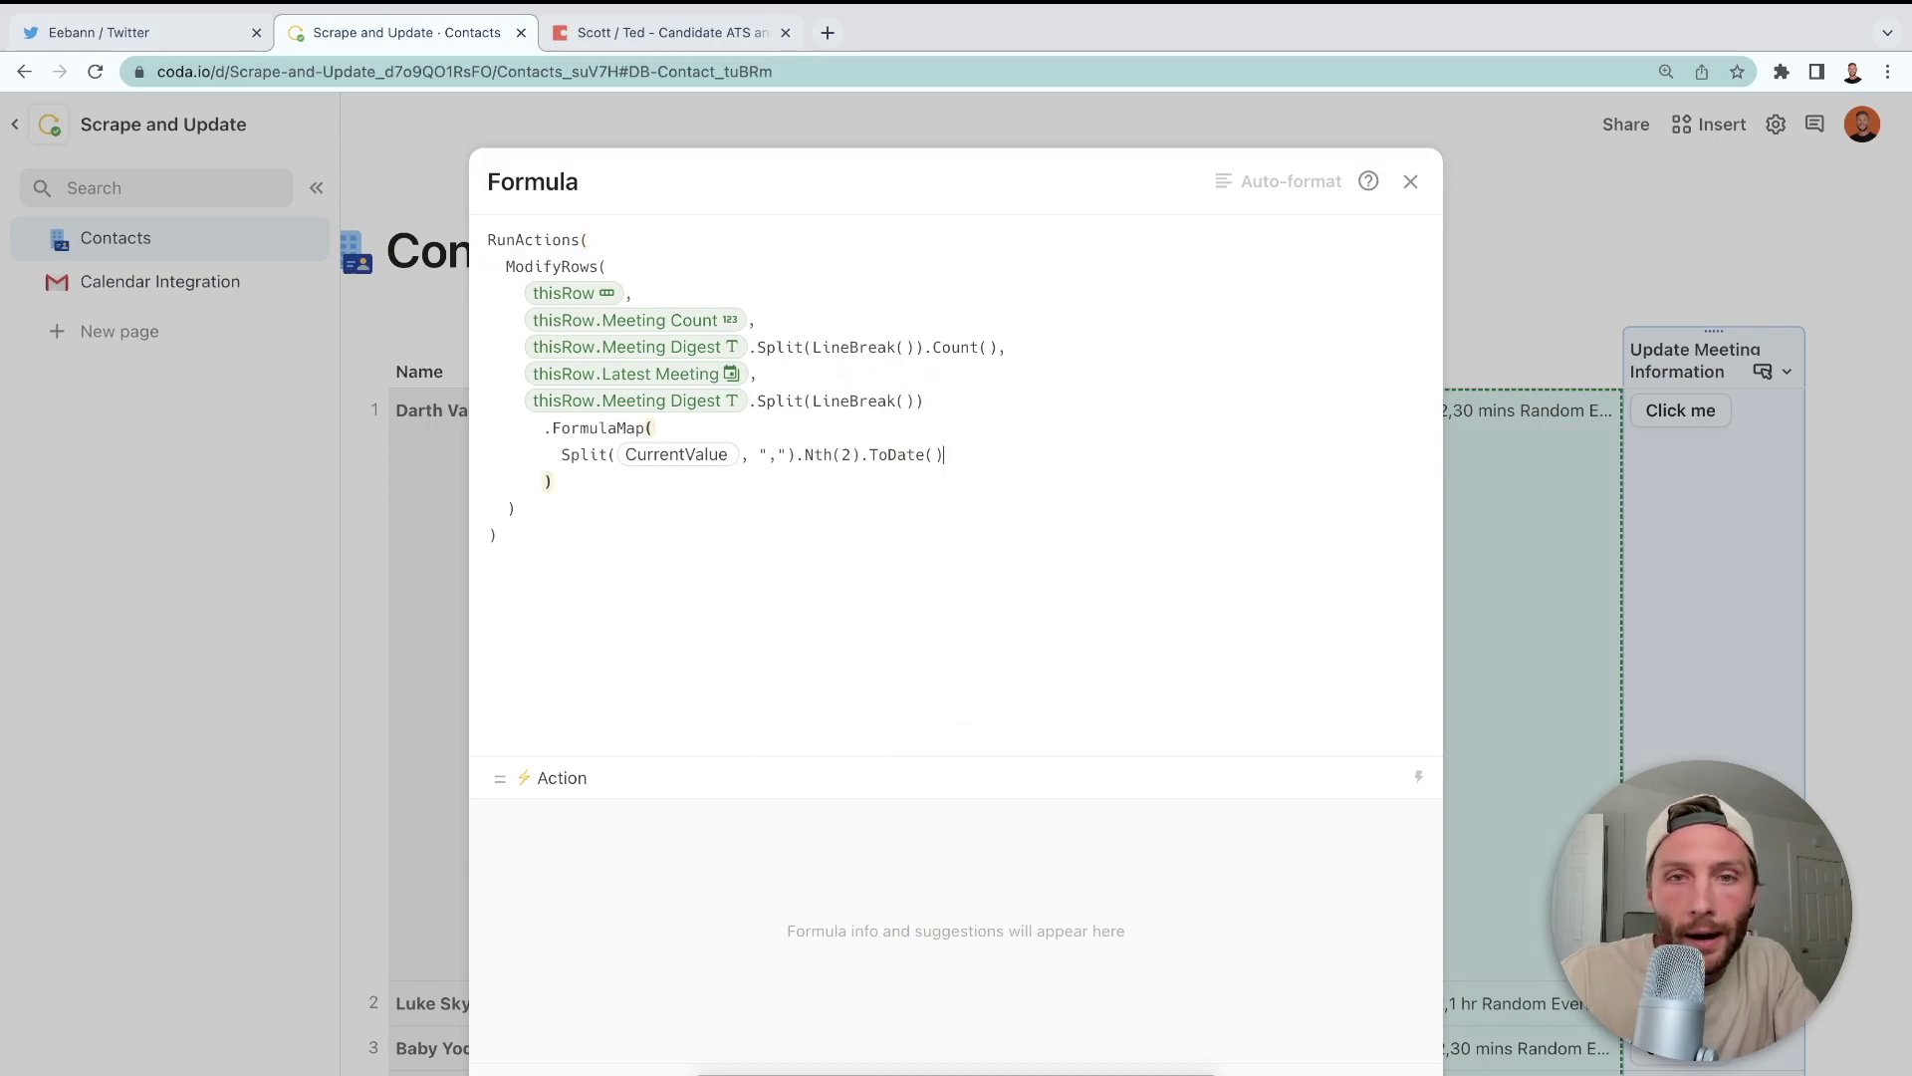
pyautogui.write('.max()')
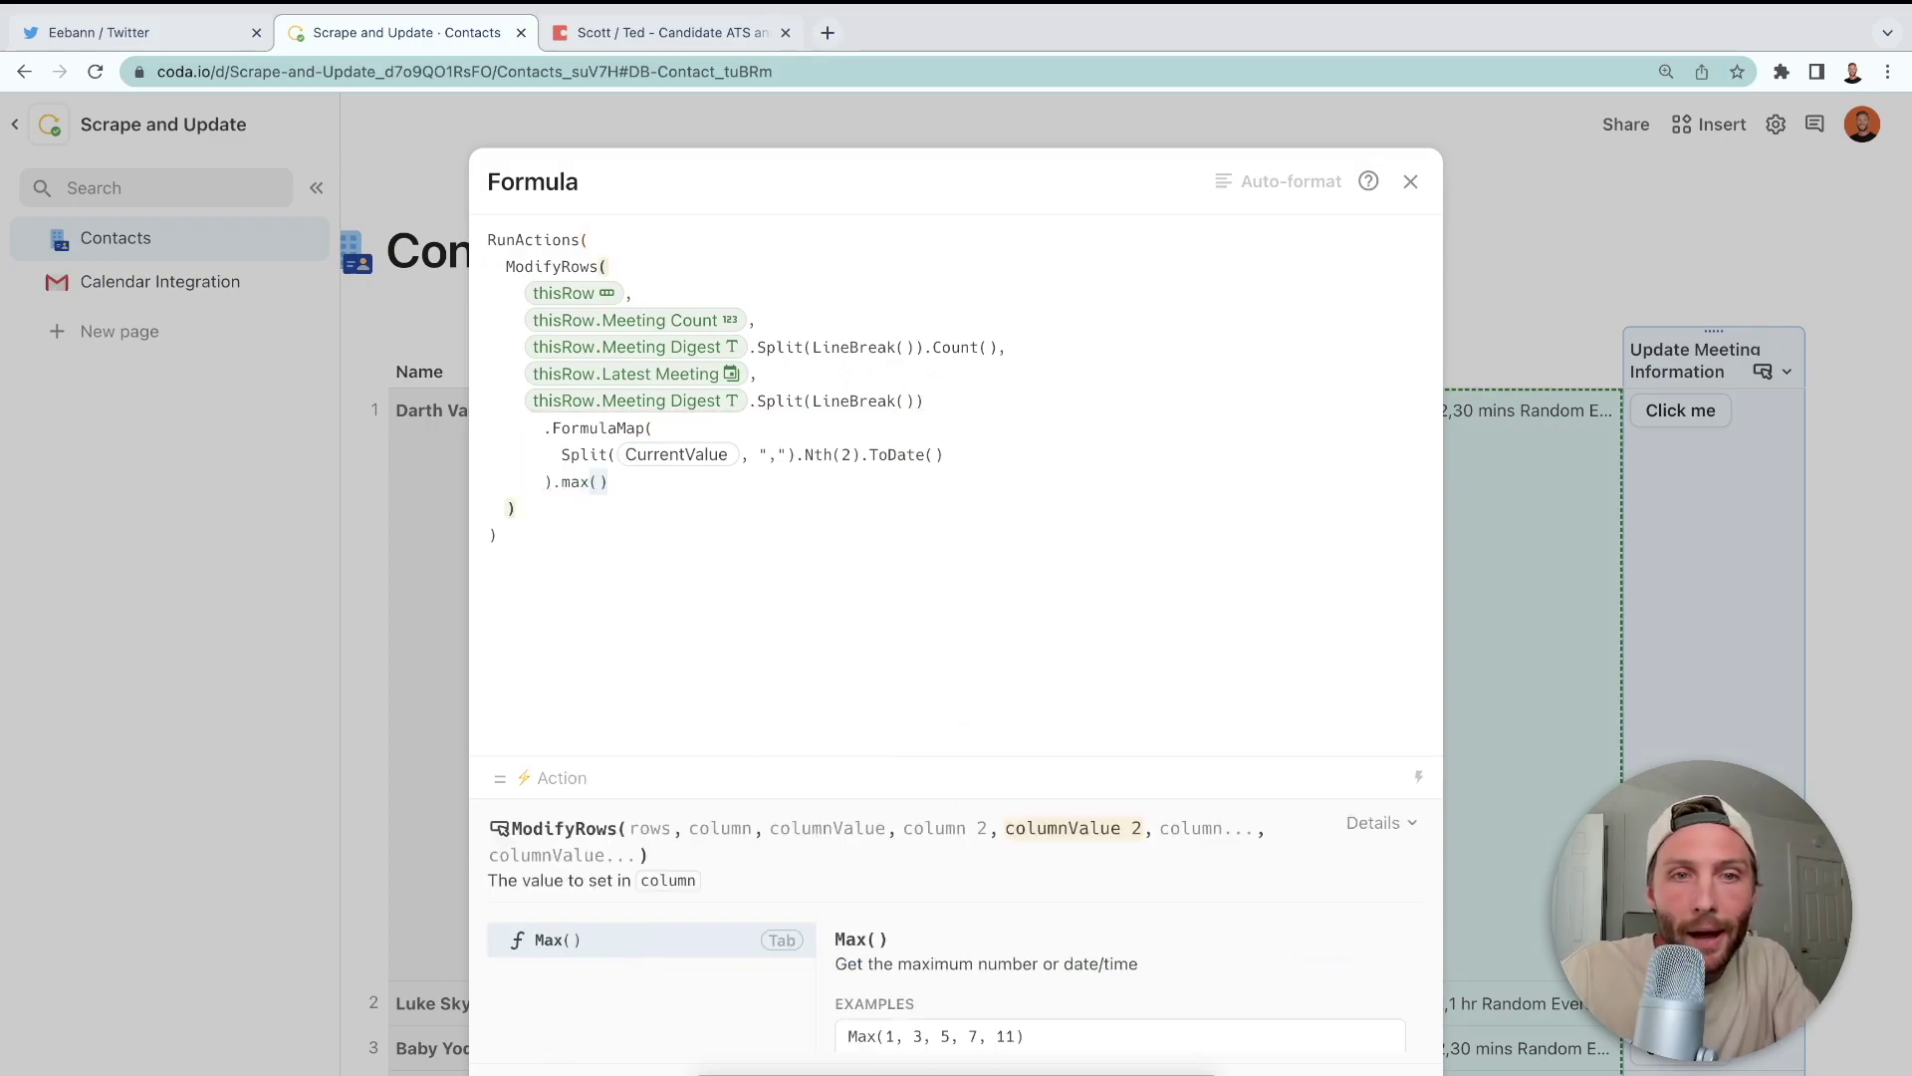
pyautogui.press('Return')
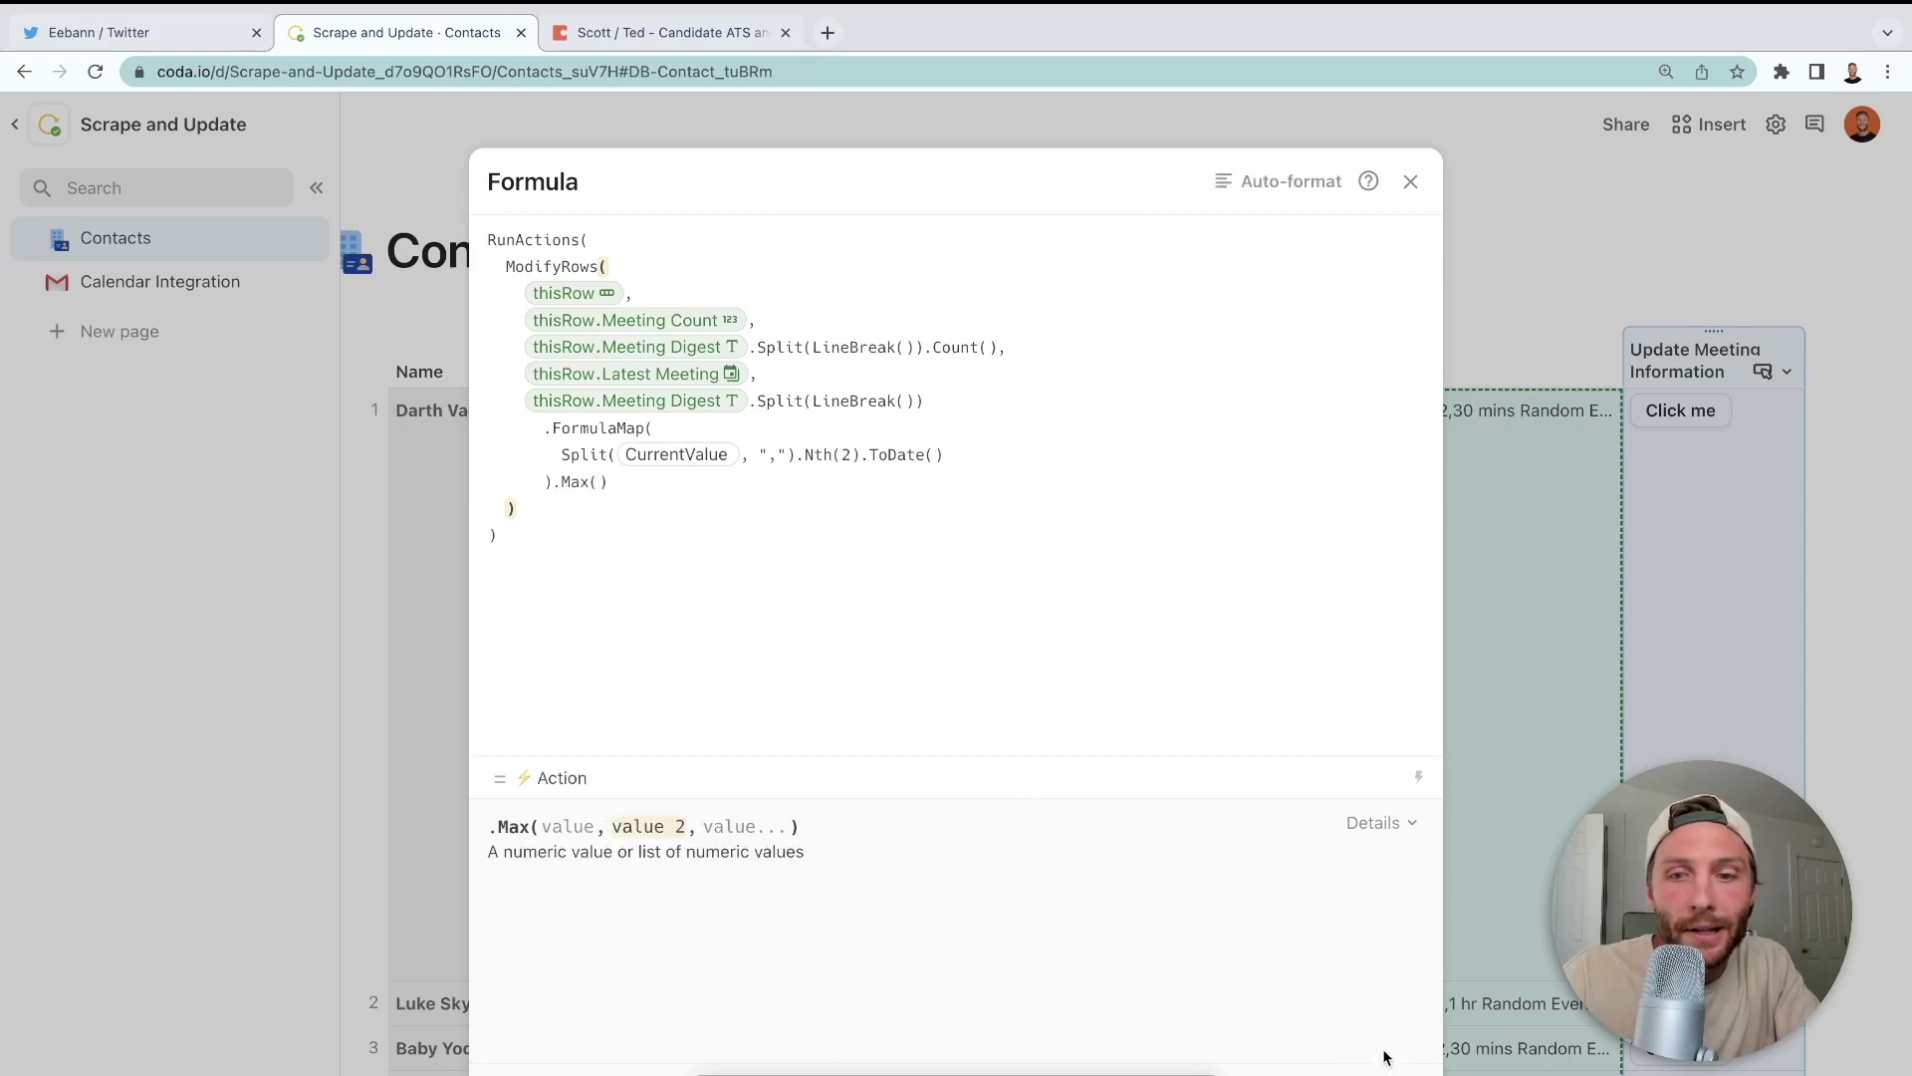
pyautogui.click(1627, 568)
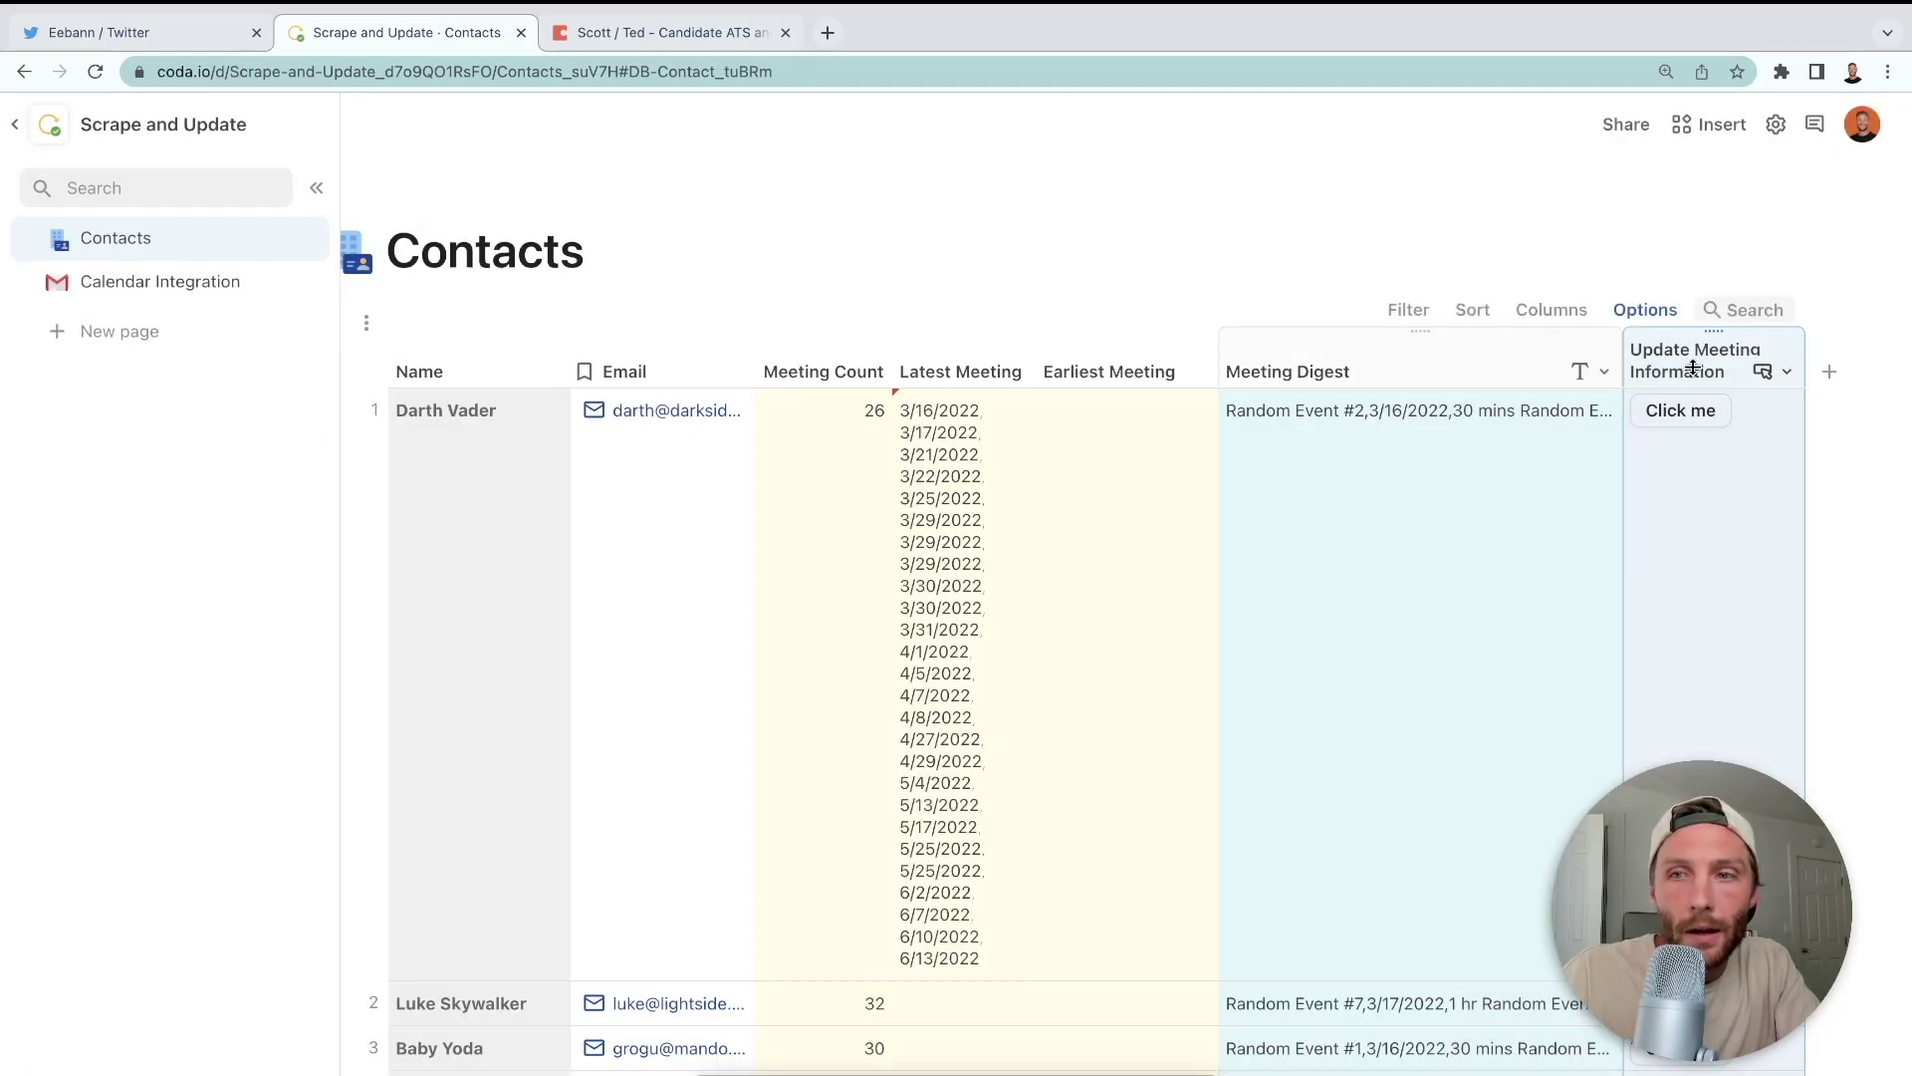
# - Run the button on all six contacts, filling Latest Meeting with 6/10–6/14/2022 dates
pyautogui.click(1686, 413)
pyautogui.click(1686, 455)
pyautogui.click(1691, 508)
pyautogui.click(1685, 547)
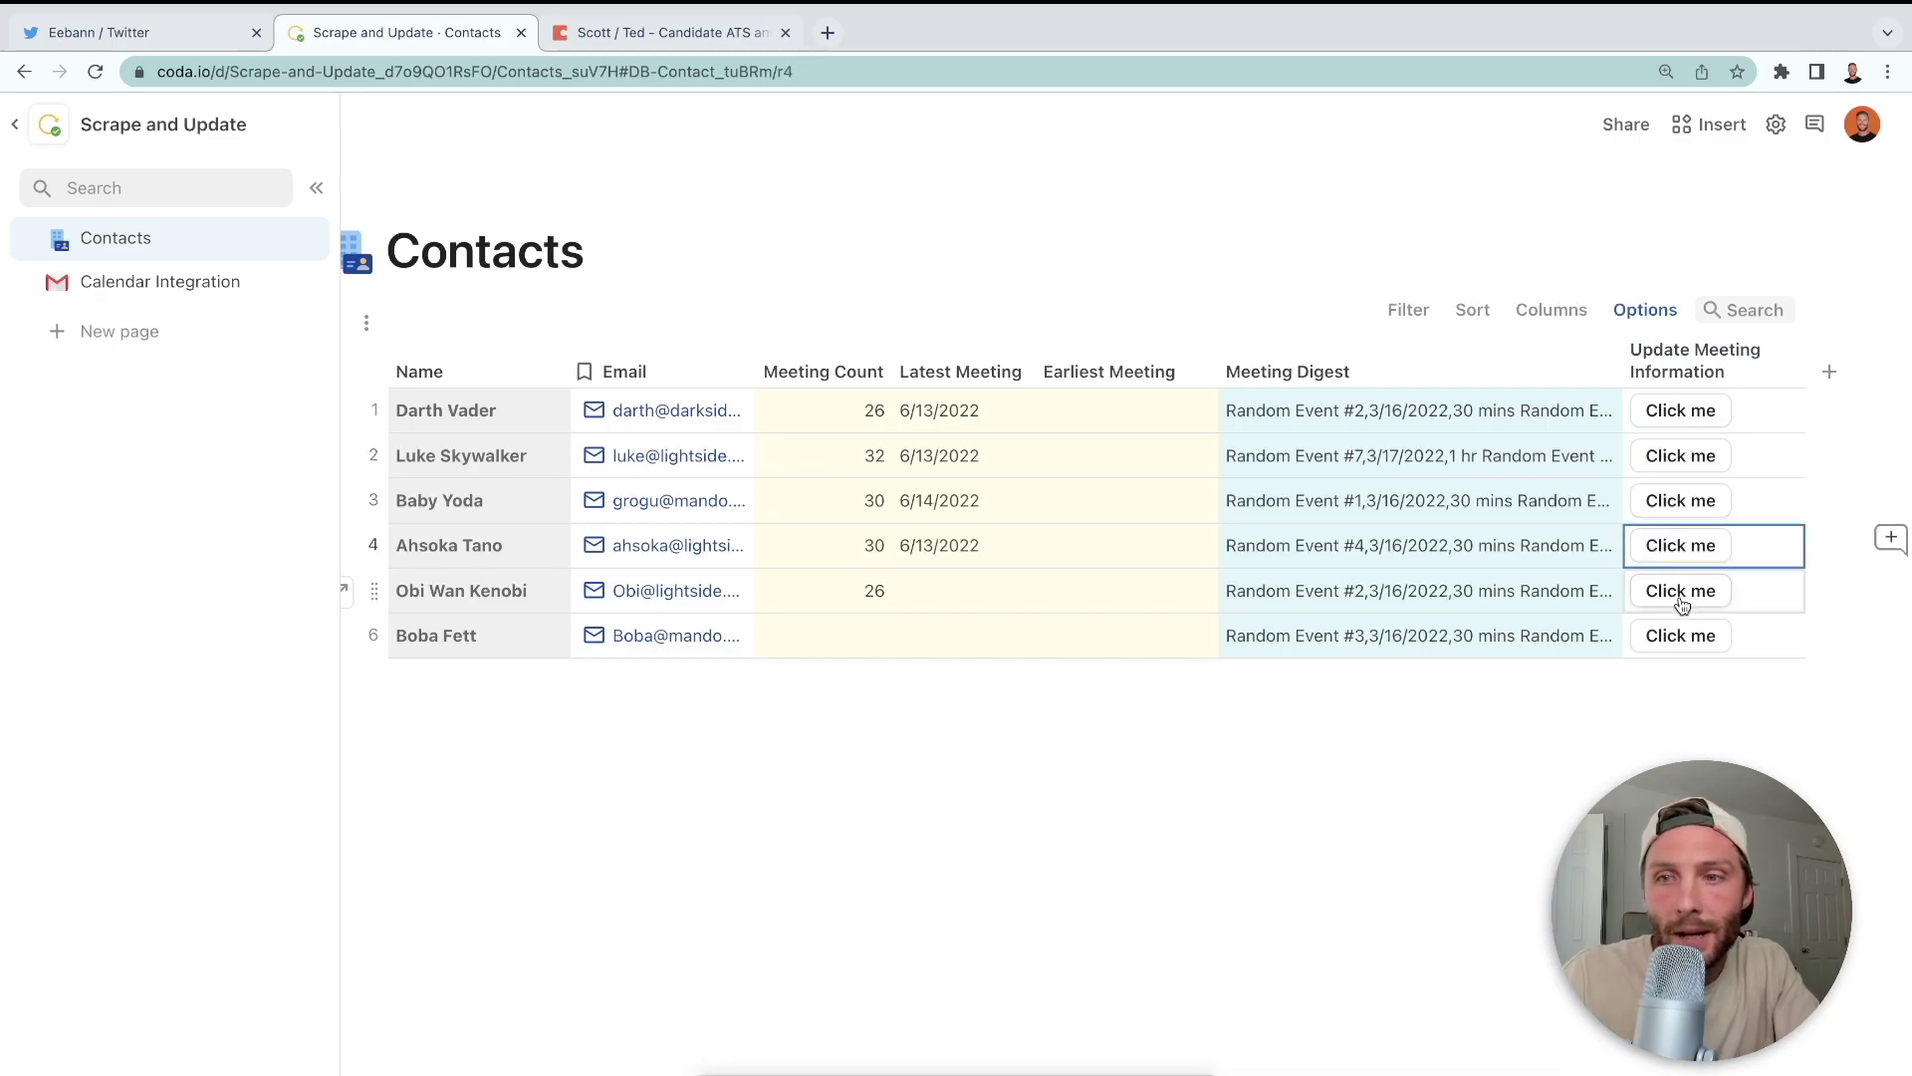
pyautogui.click(1682, 592)
pyautogui.click(1679, 639)
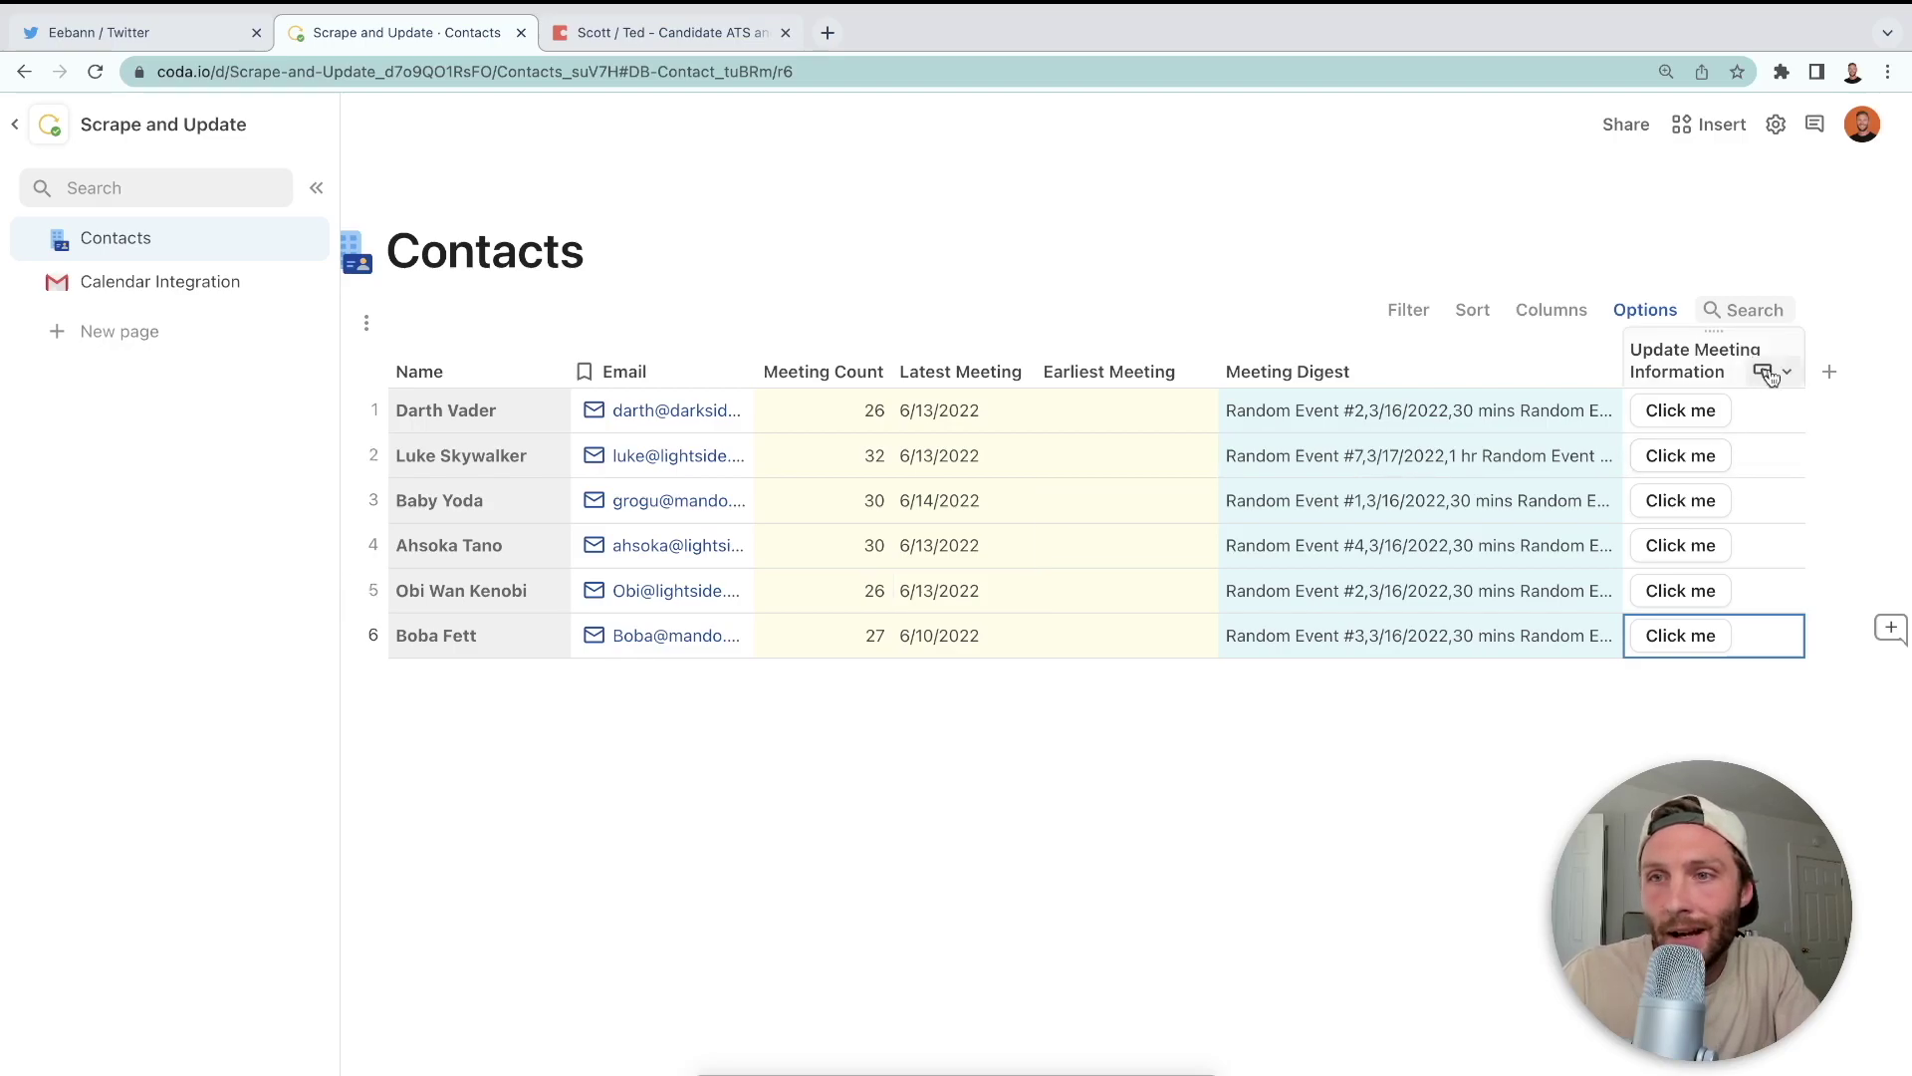
pyautogui.moveTo(1119, 414); pyautogui.dragTo(1146, 637)
pyautogui.click(1786, 371)
# - Add Earliest Meeting as another column set by ModifyRows, with a Name placeholder value
pyautogui.click(1635, 452)
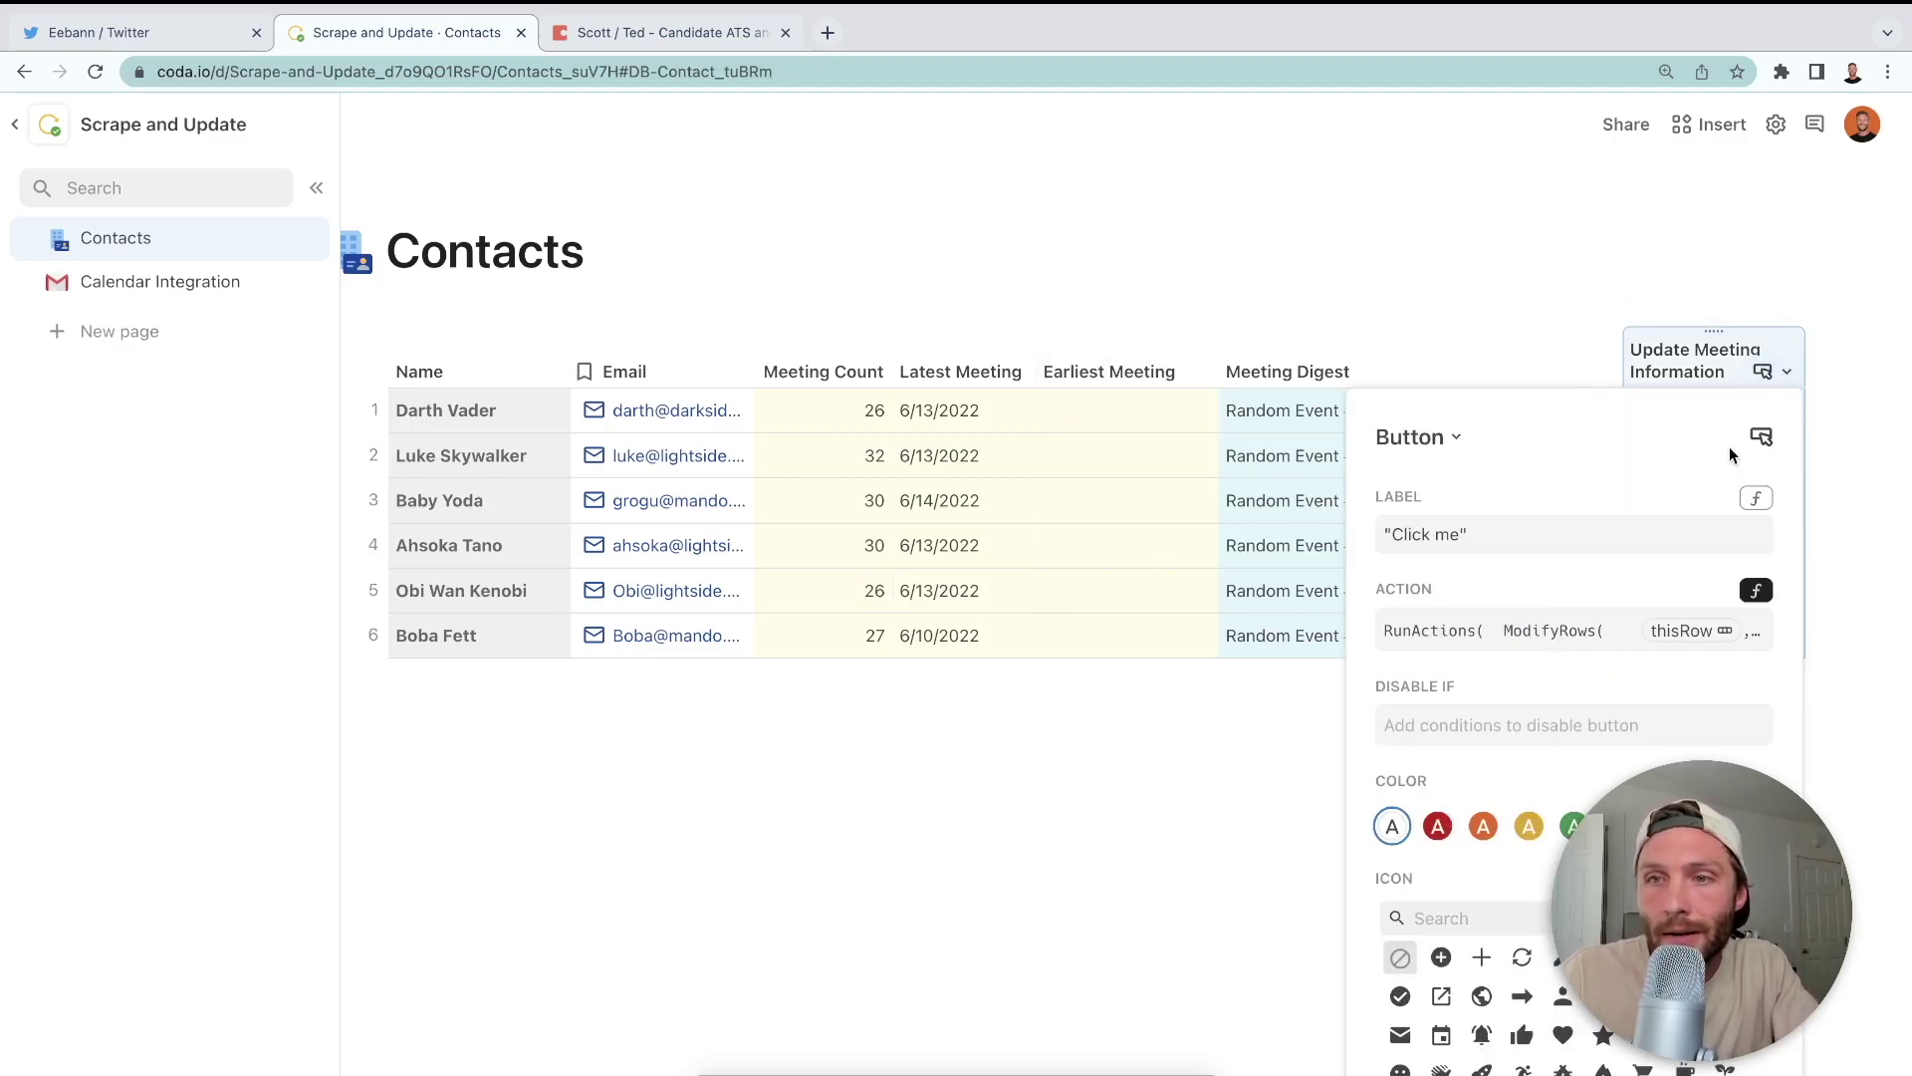
pyautogui.click(1551, 651)
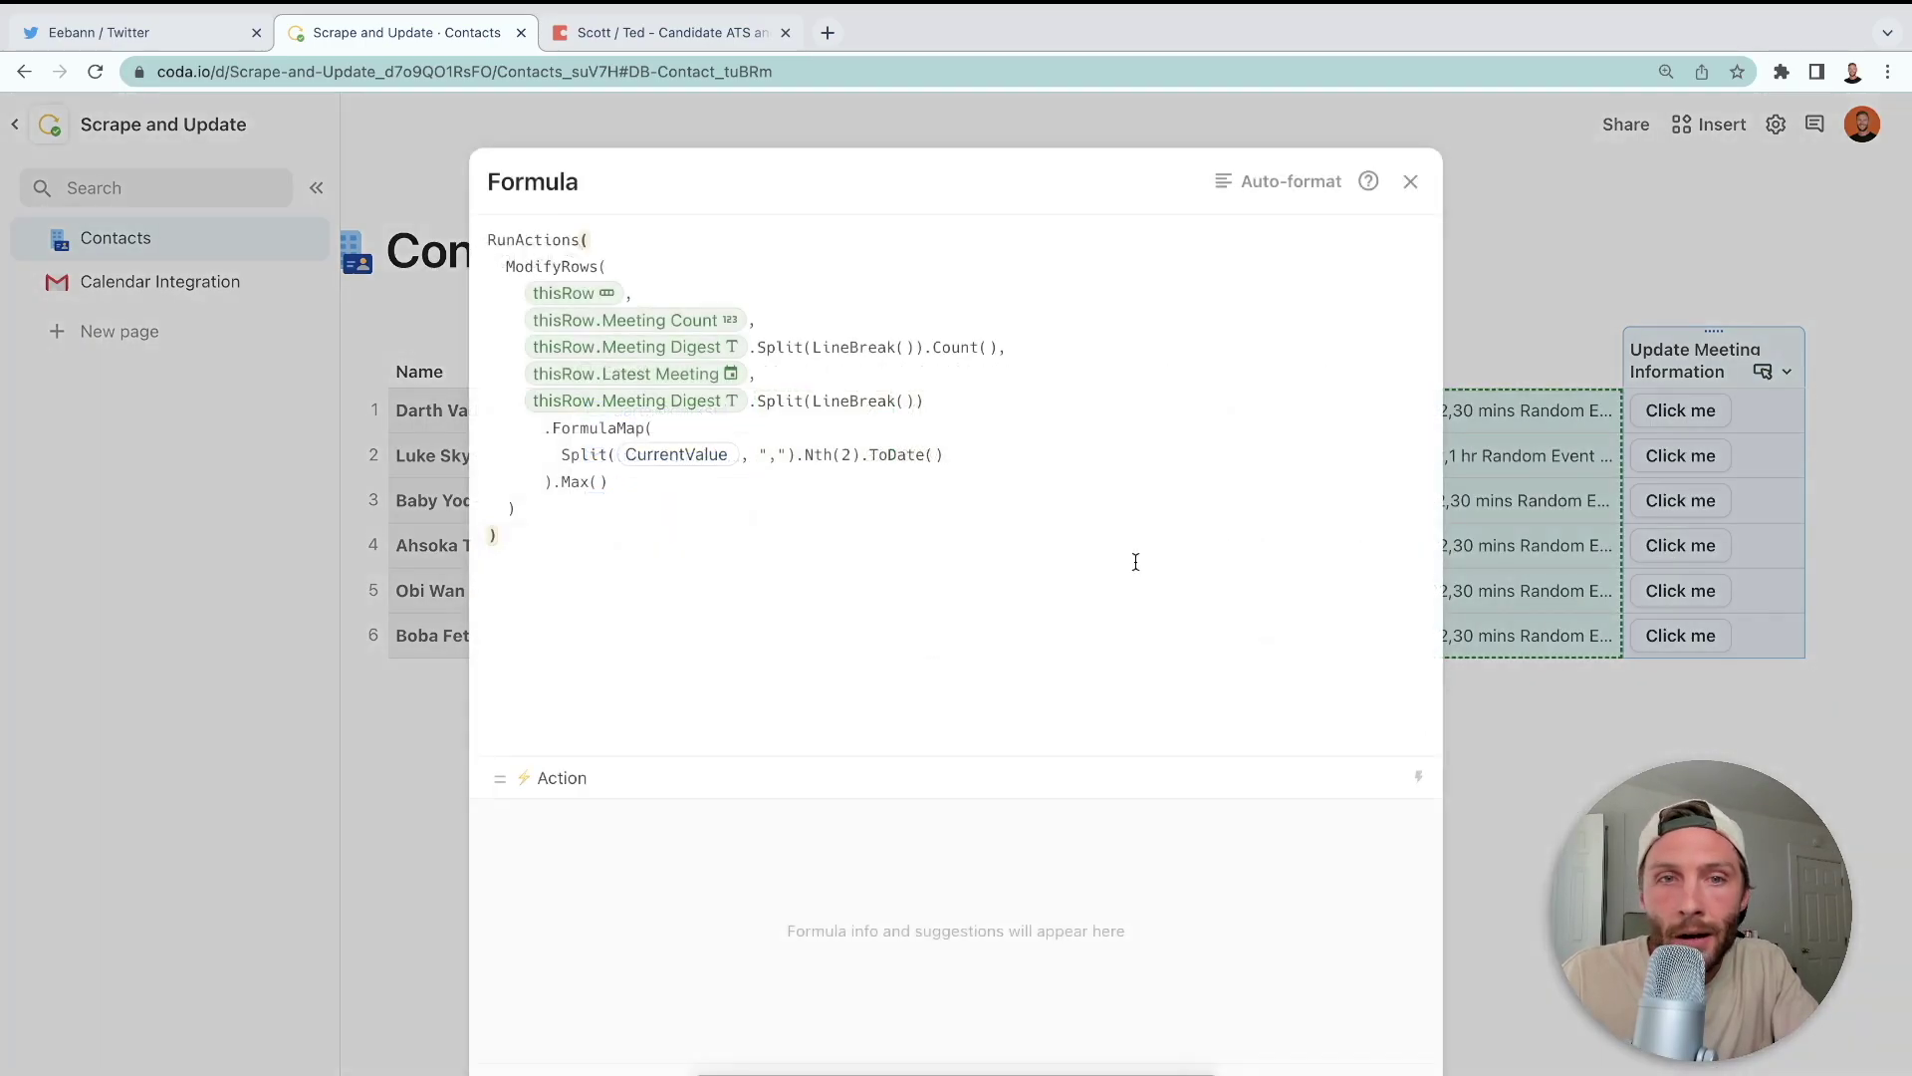
pyautogui.click(553, 509)
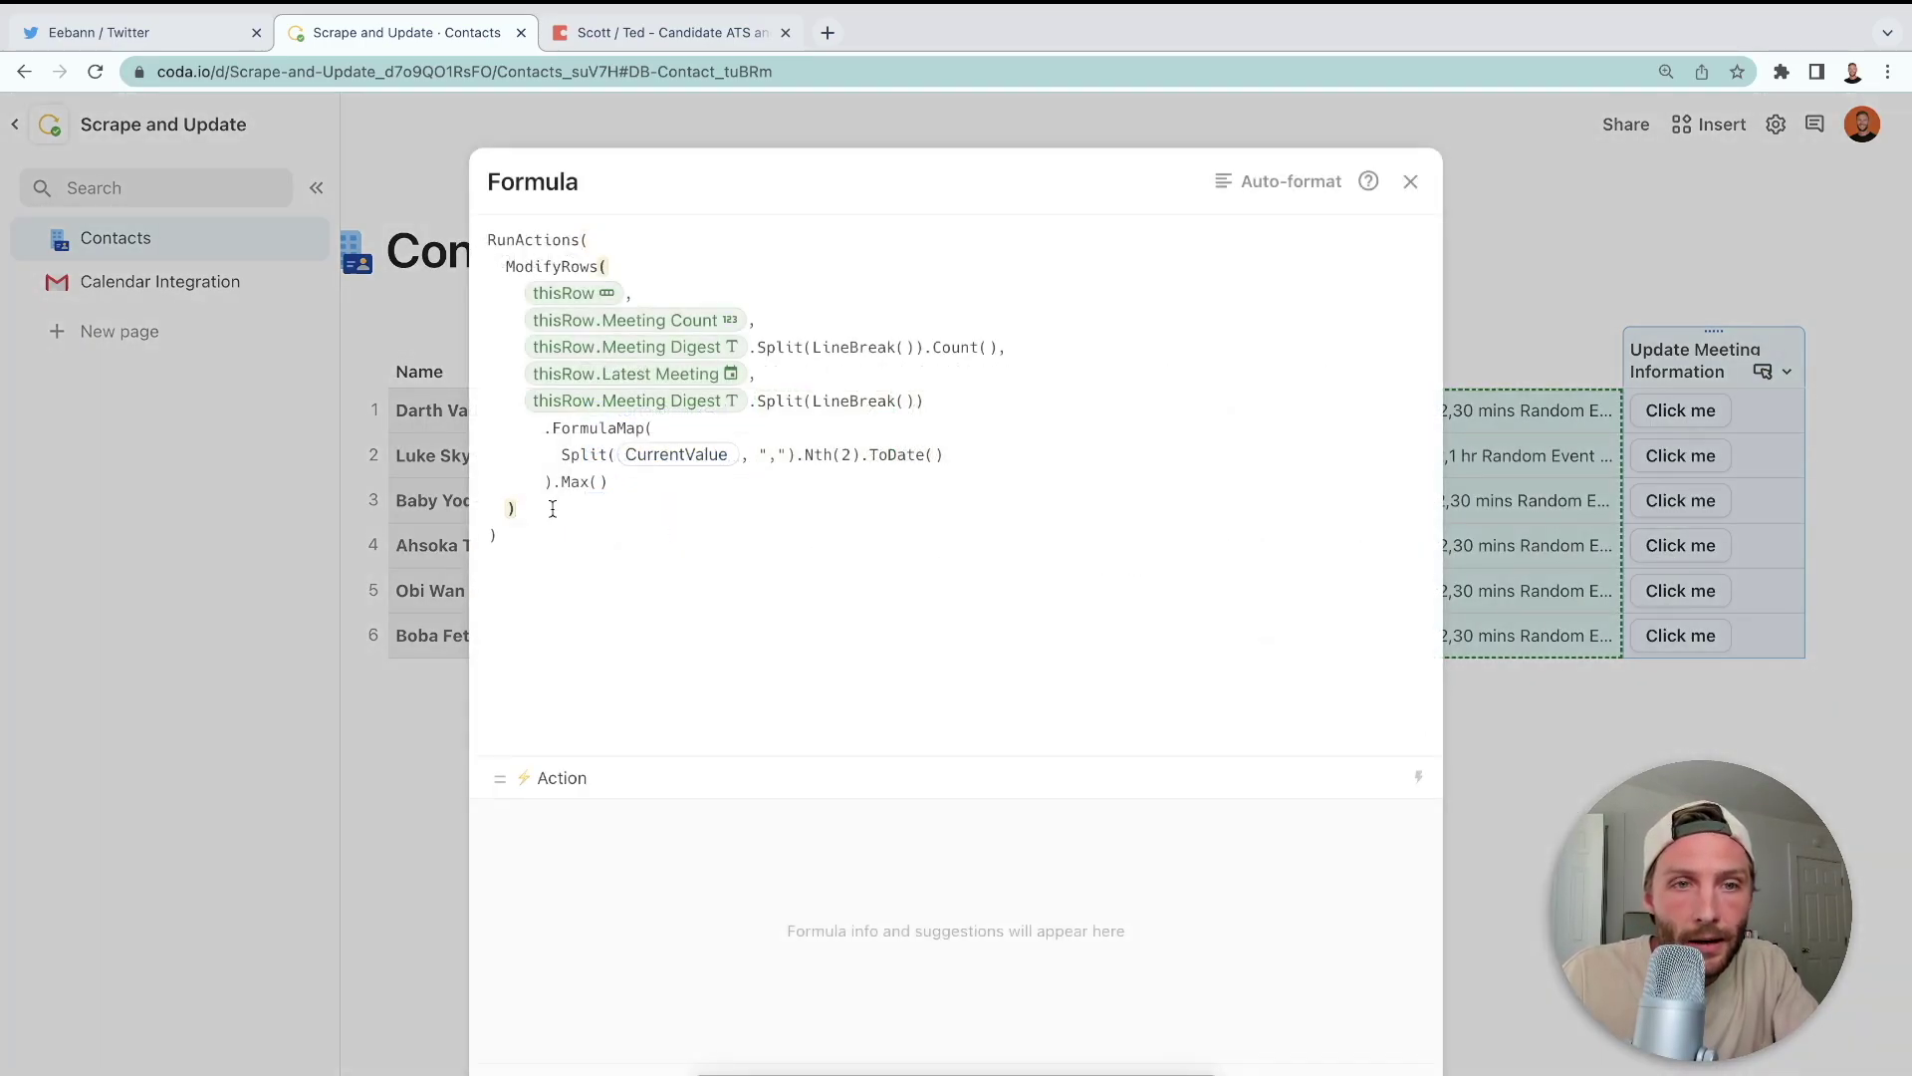
pyautogui.press('Left')
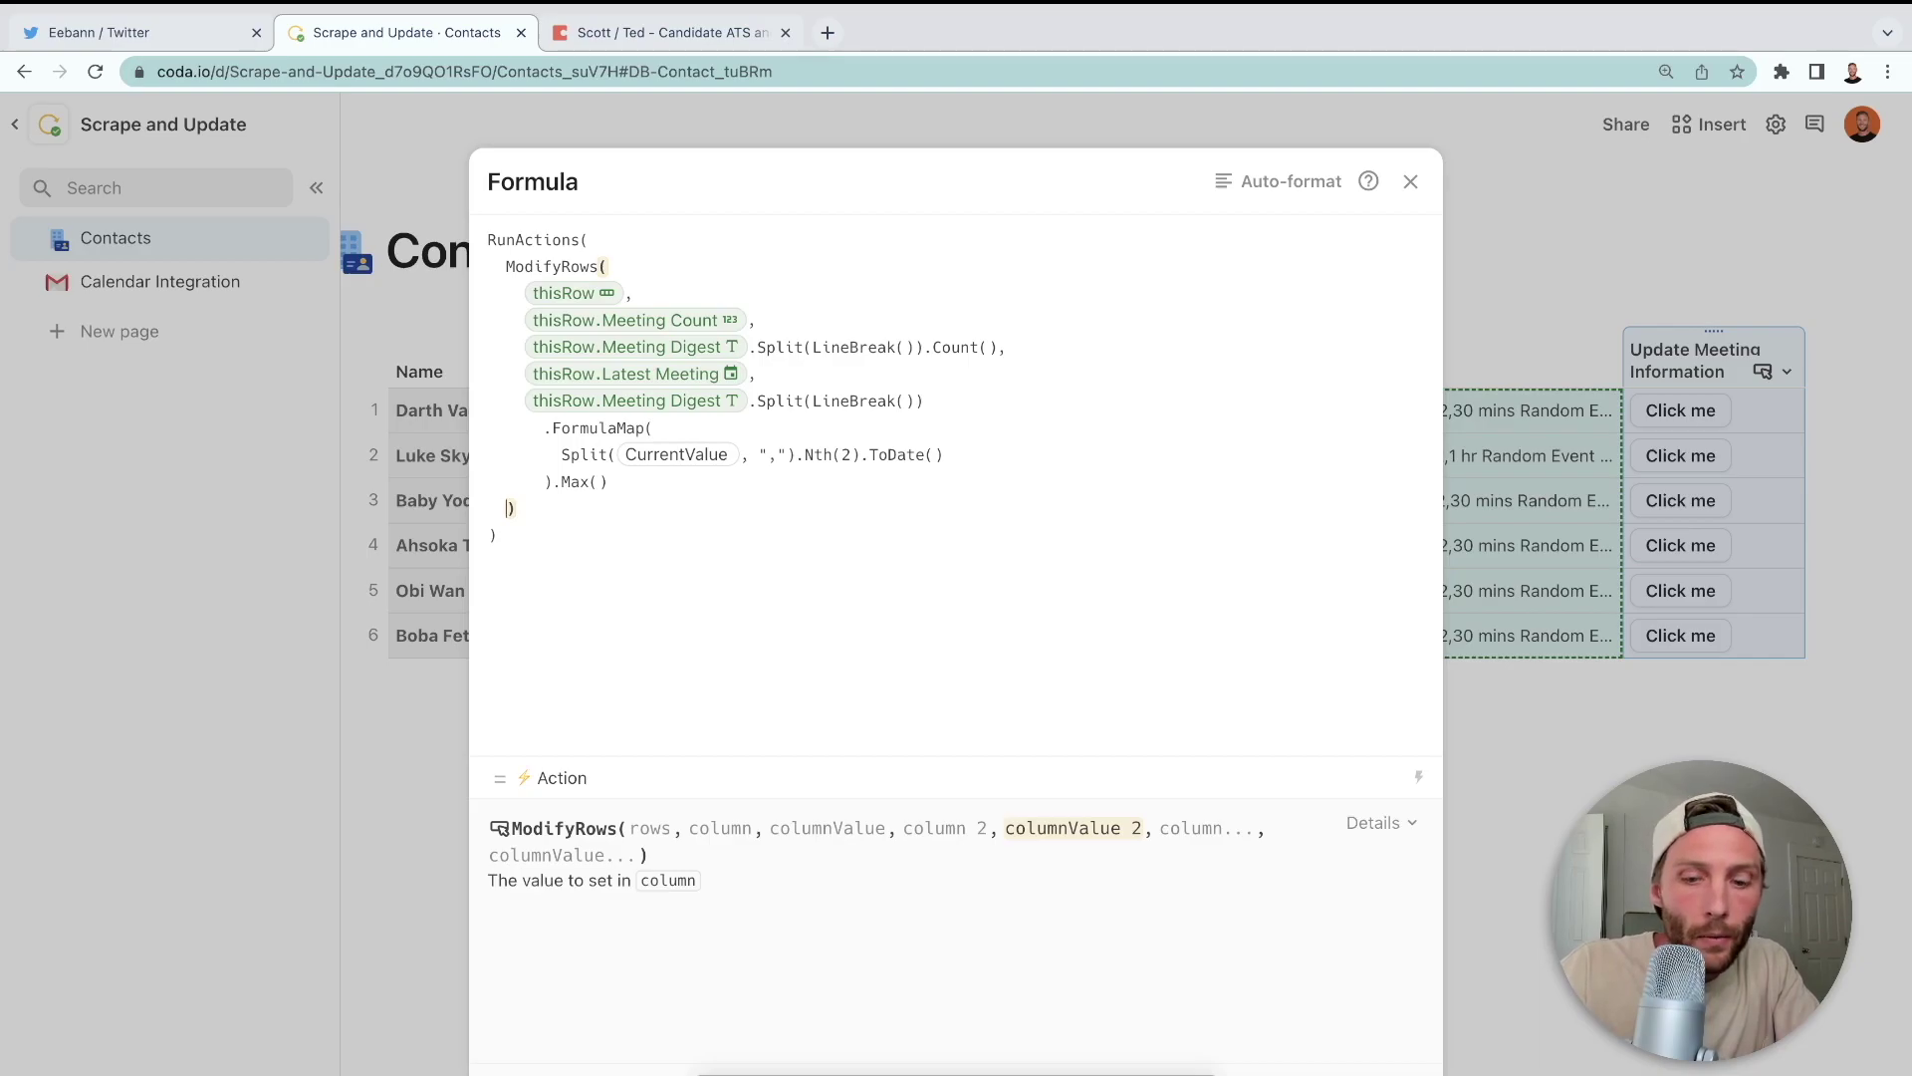
pyautogui.write(',')
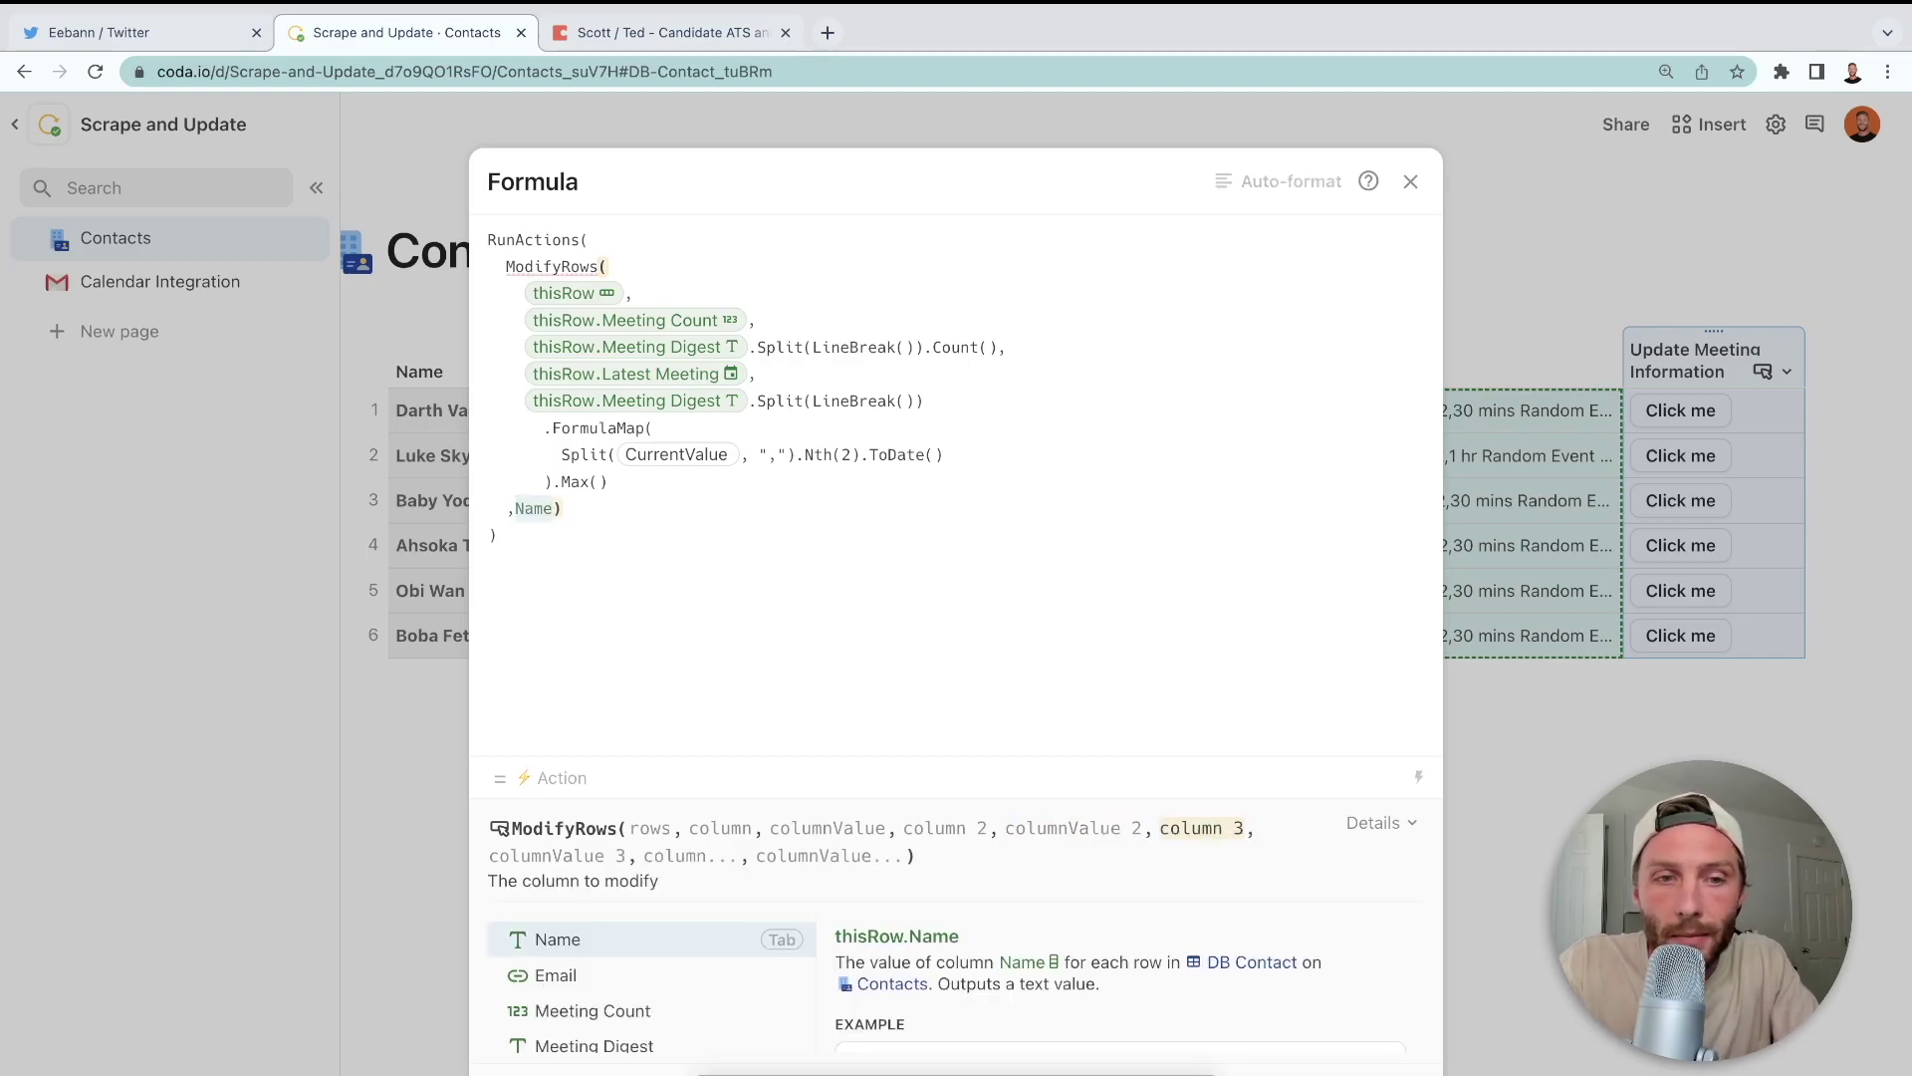
pyautogui.write('earliest Meeting')
pyautogui.press('Tab')
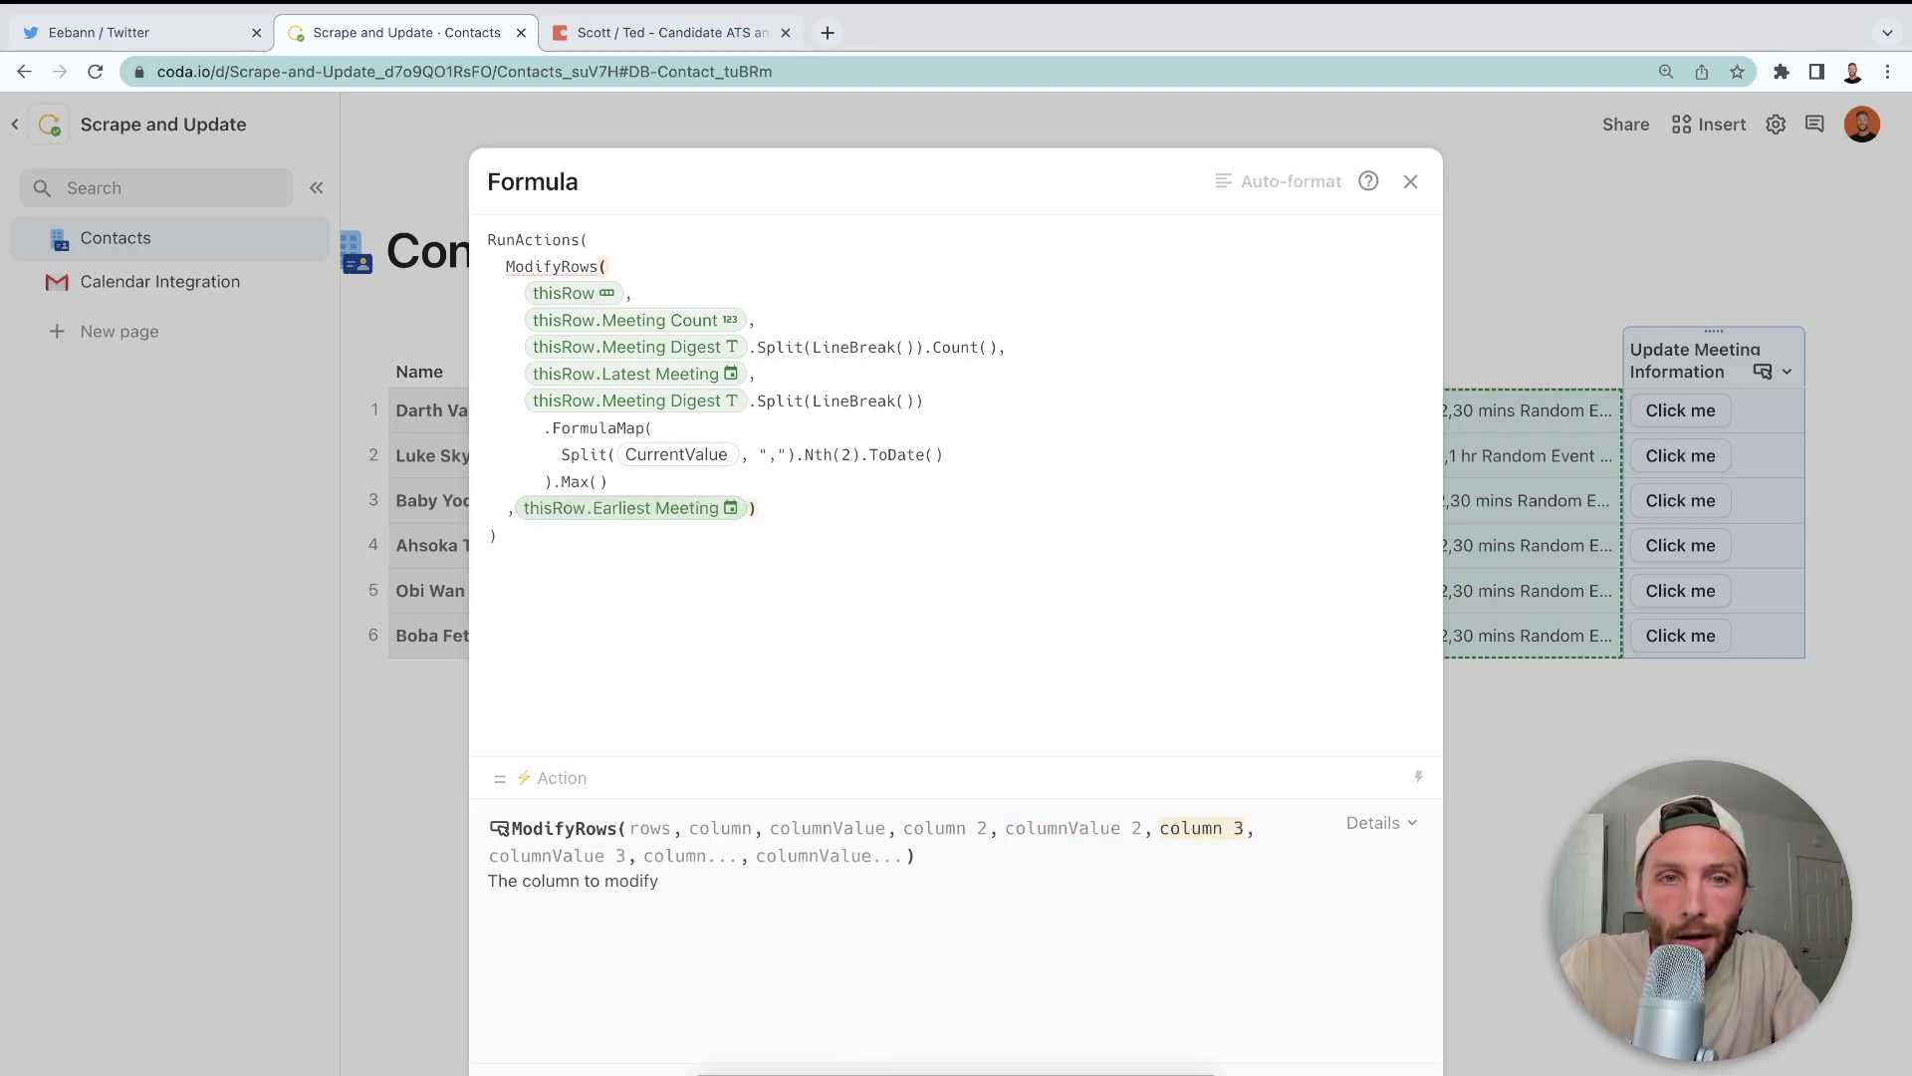
pyautogui.write(',Name')
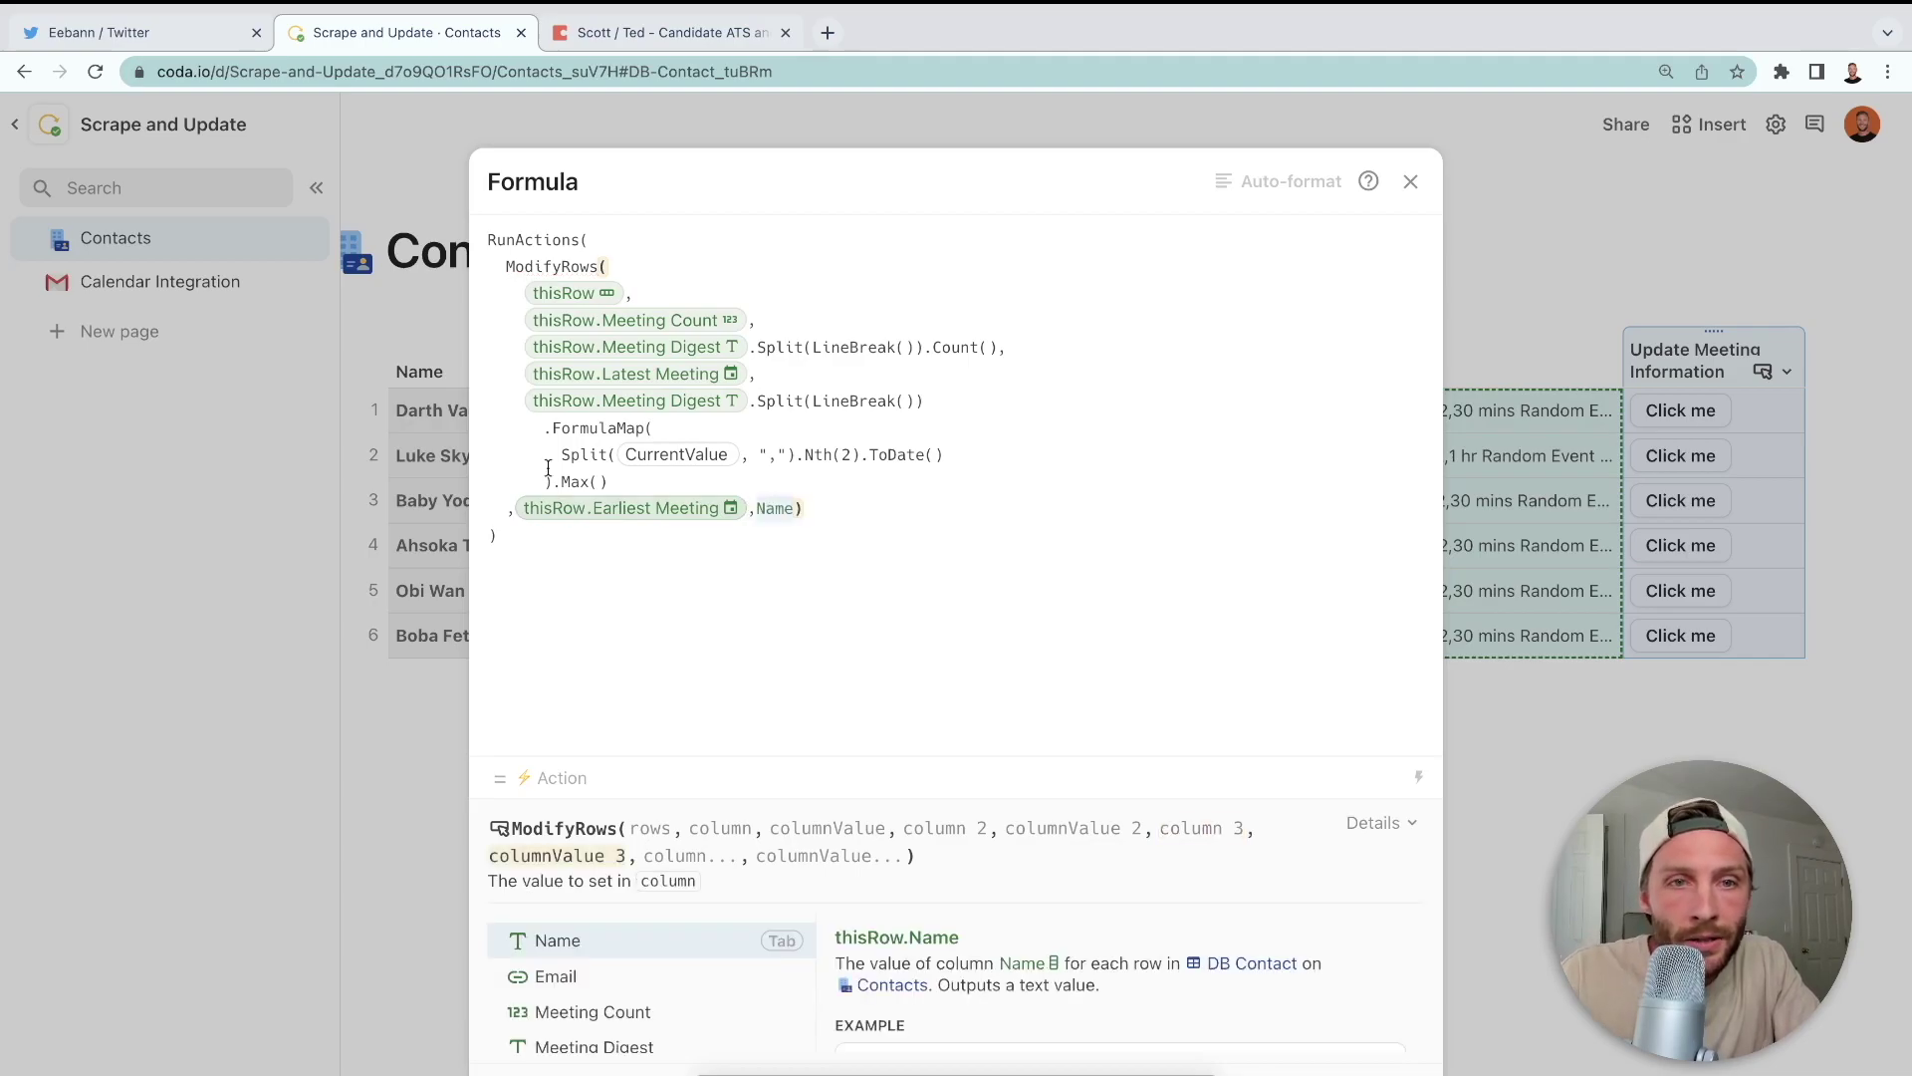
pyautogui.press('Tab')
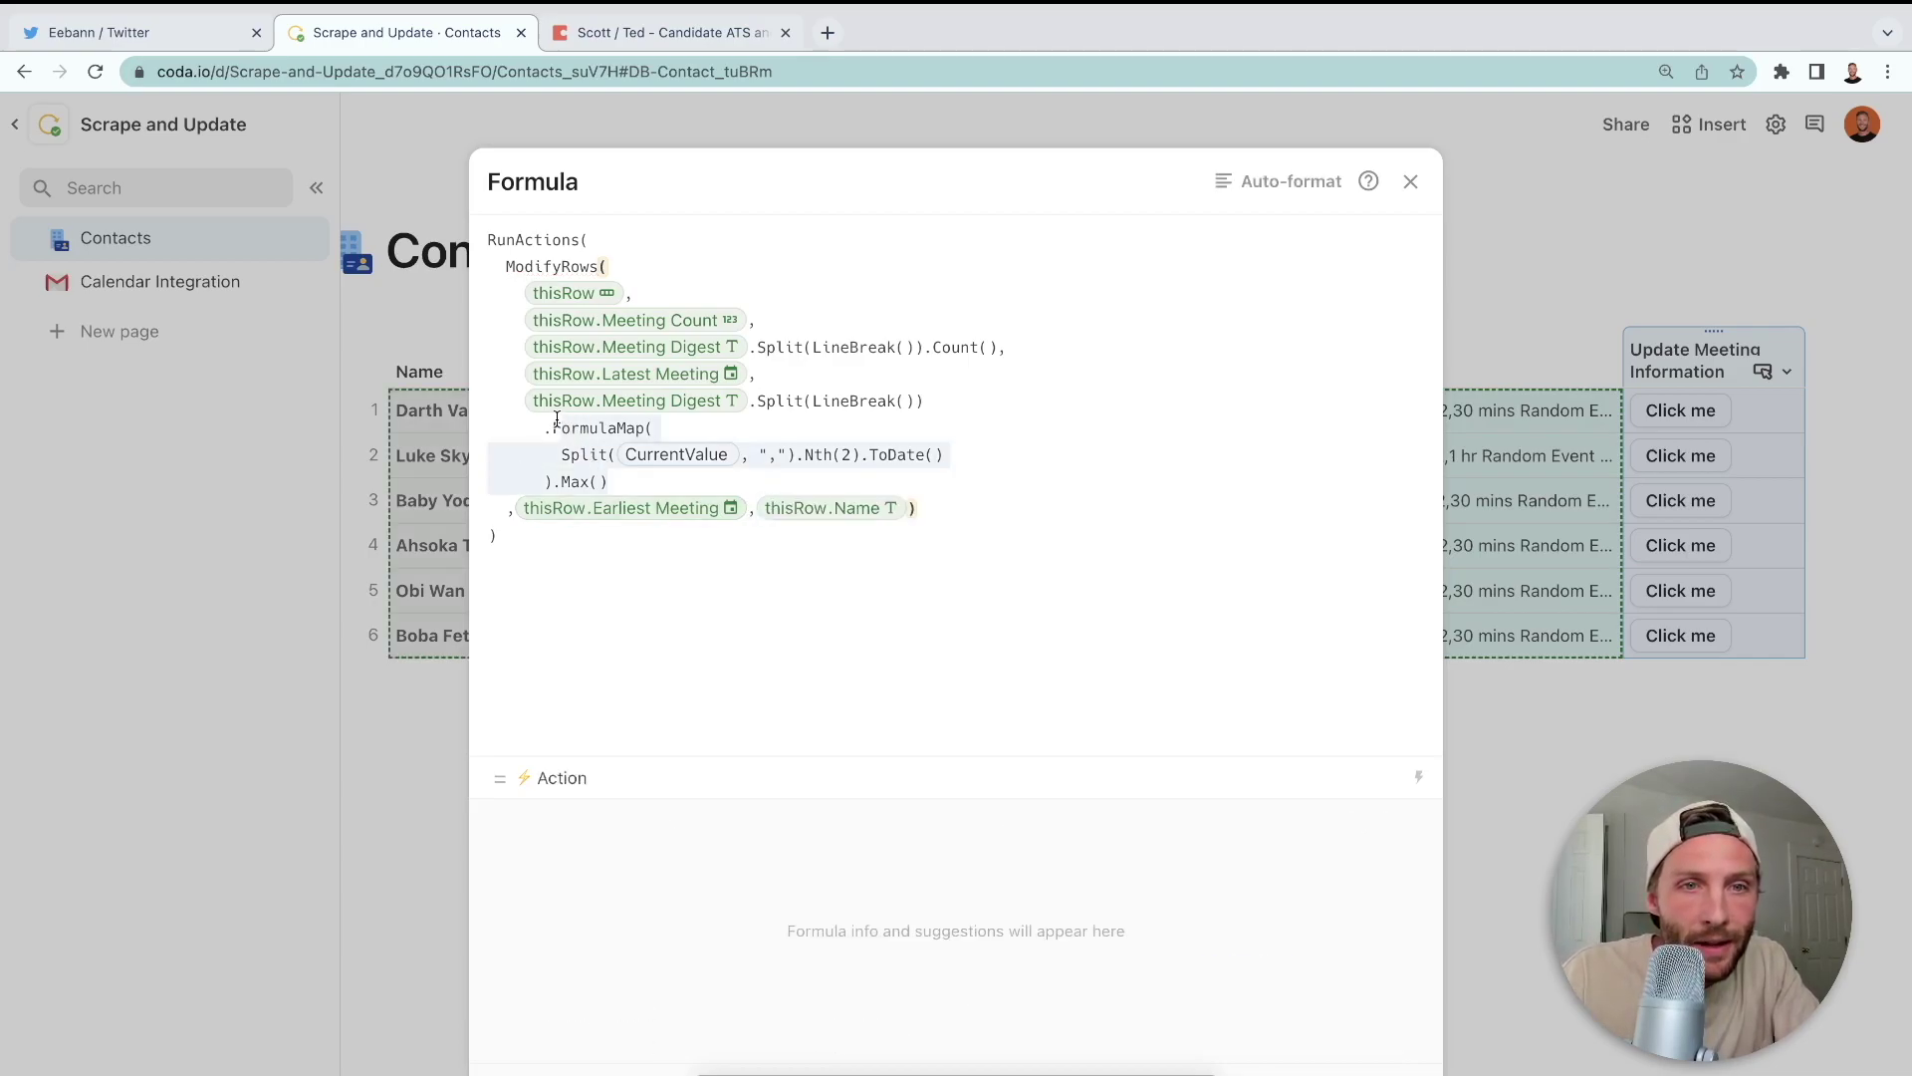
# - Replace the placeholder with the pasted digest date expression using .Min() and save
pyautogui.click(883, 508)
pyautogui.write('thisRow.Meeting Digest.Split(LineBreak()) .FormulaMap( Split(CurrentValue, ",").Nth(2).ToDate() ).Max()')
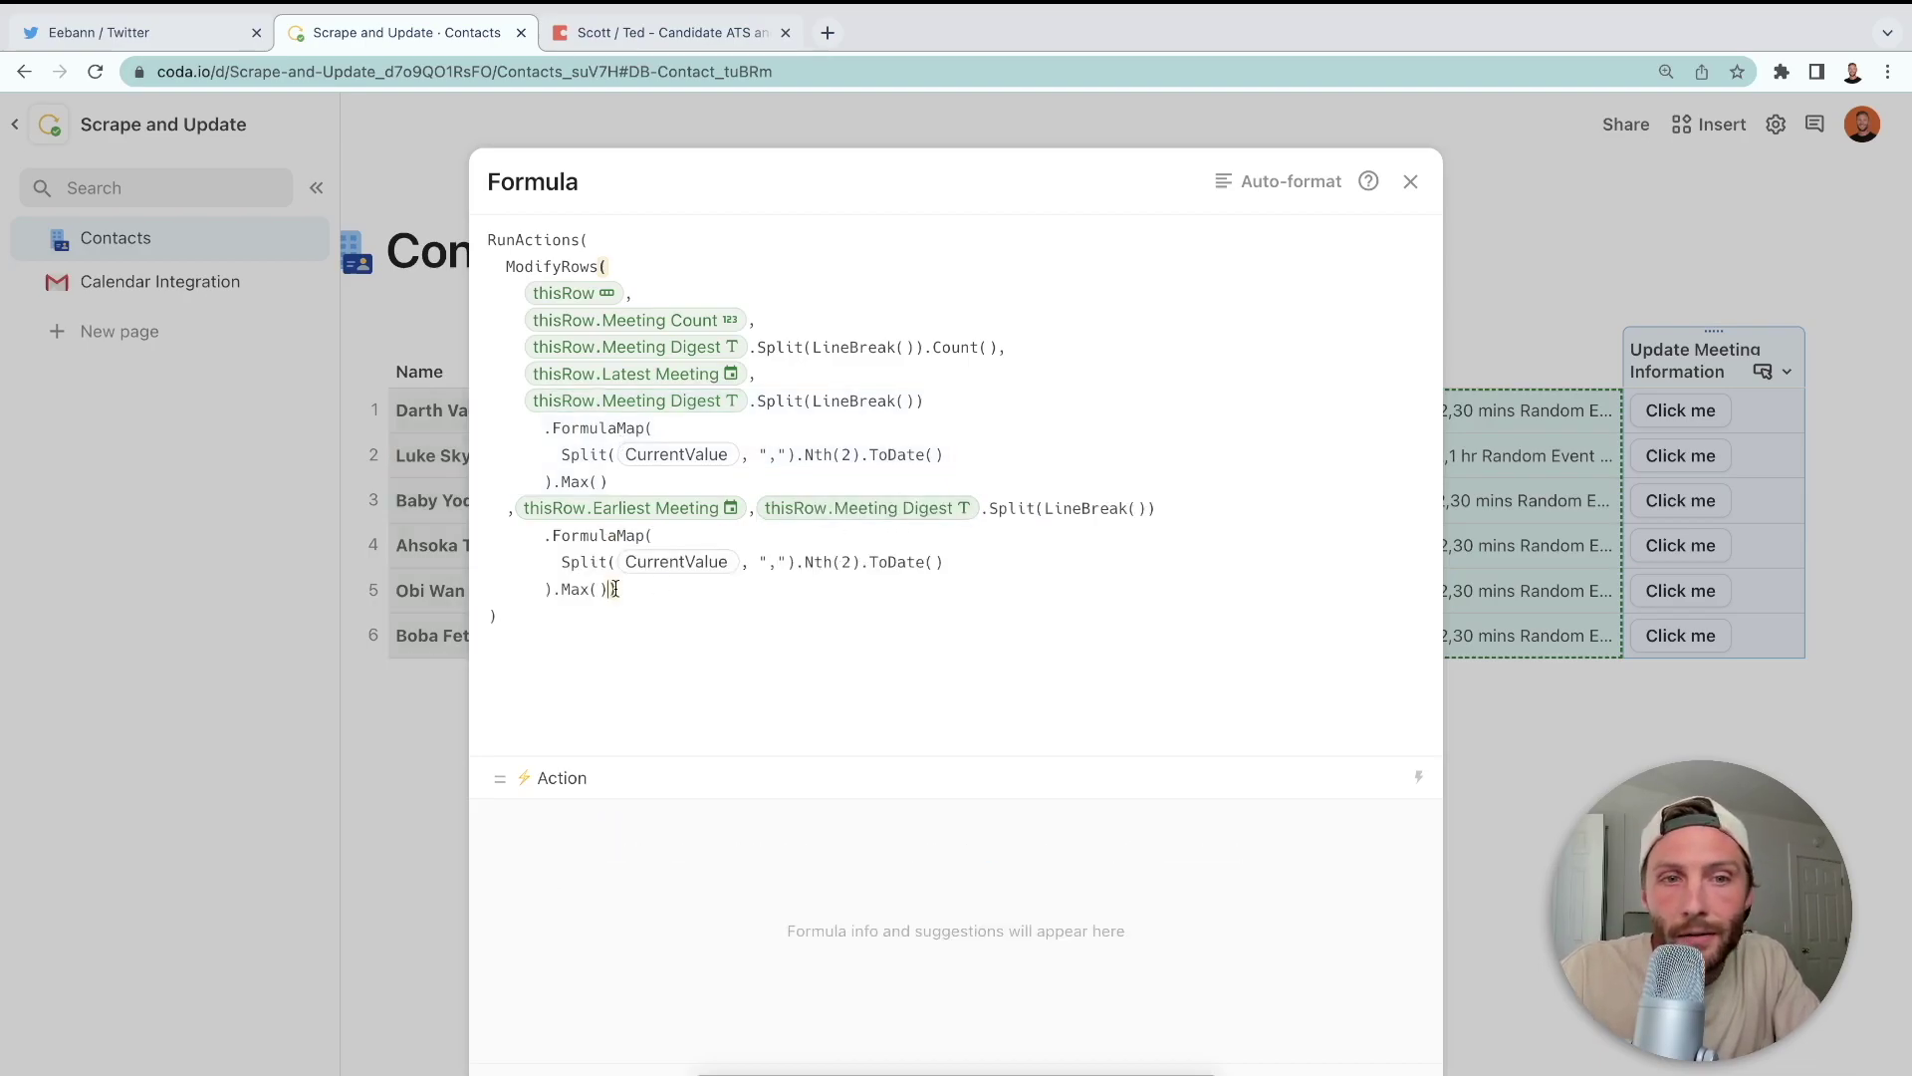
pyautogui.press('BackSpace')
pyautogui.press('BackSpace')
pyautogui.press('BackSpace')
pyautogui.press('BackSpace')
pyautogui.write('in(')
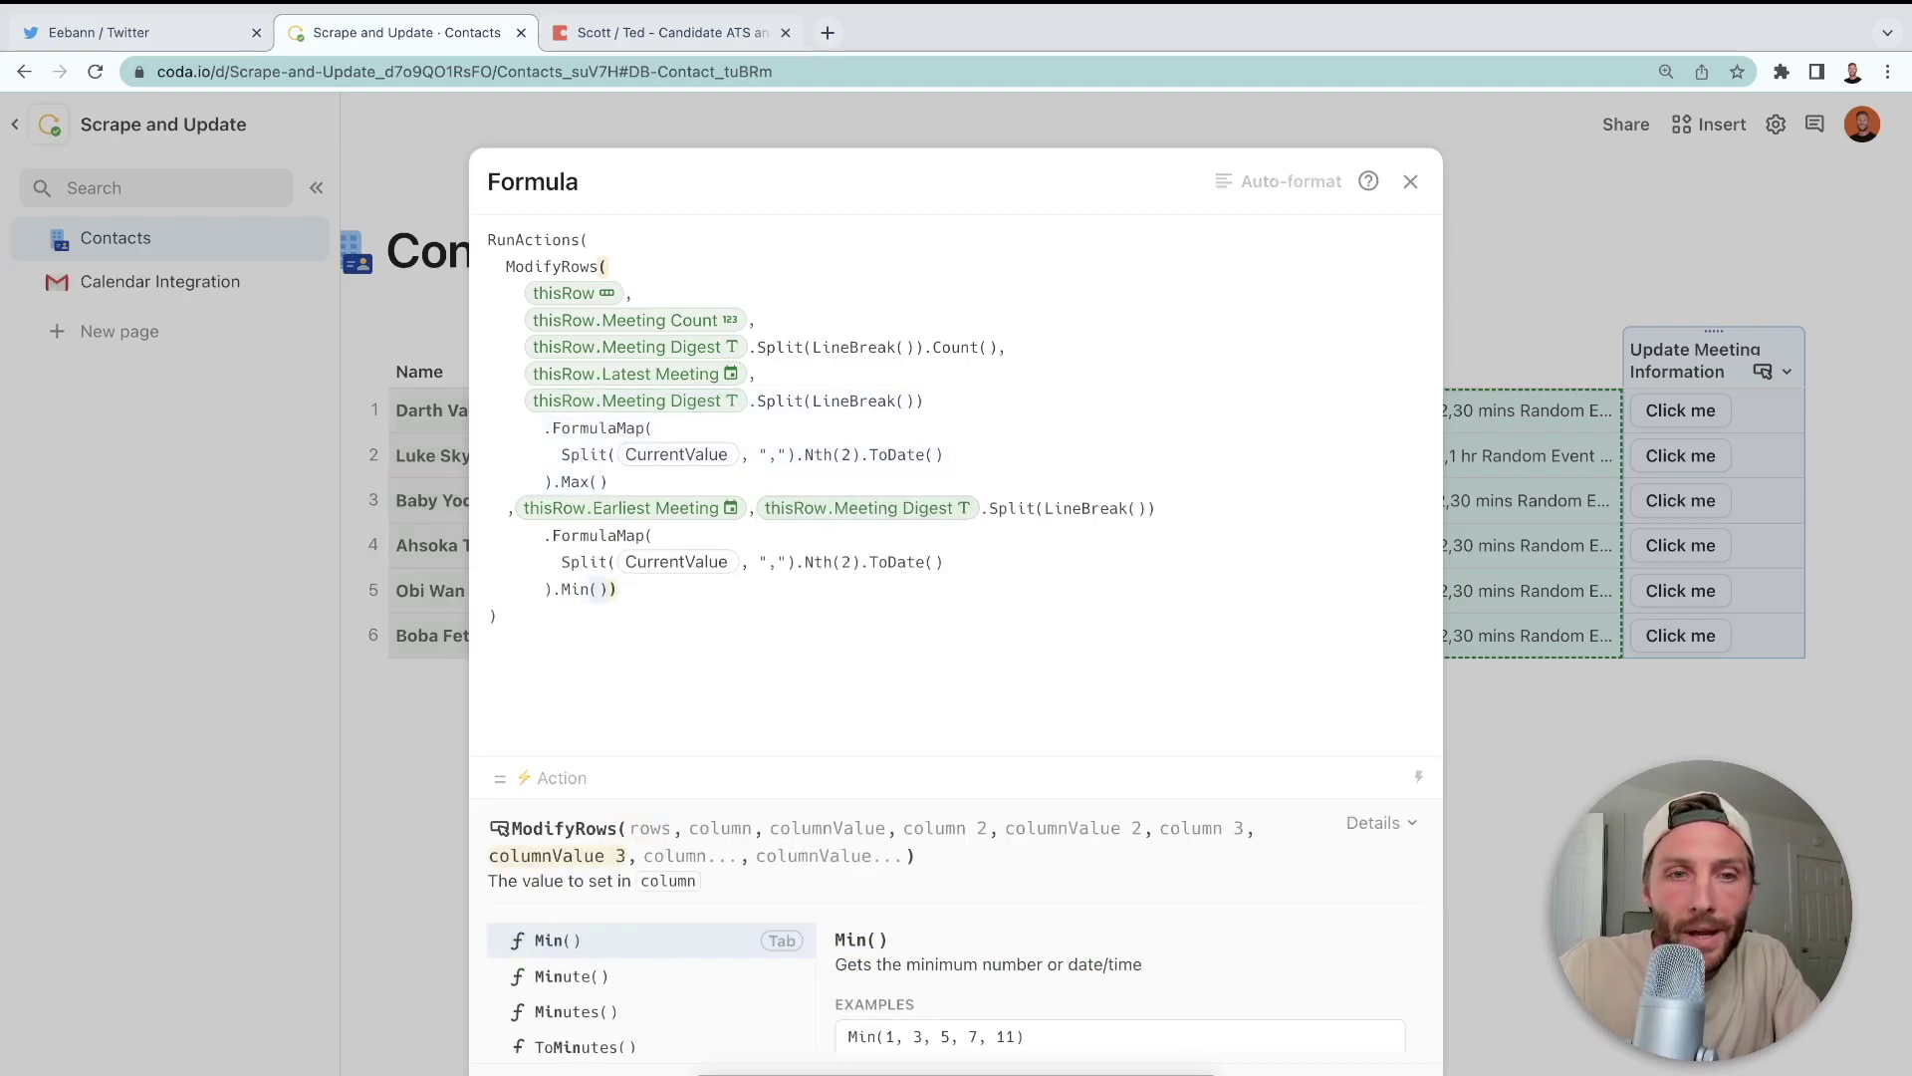
pyautogui.press('Return')
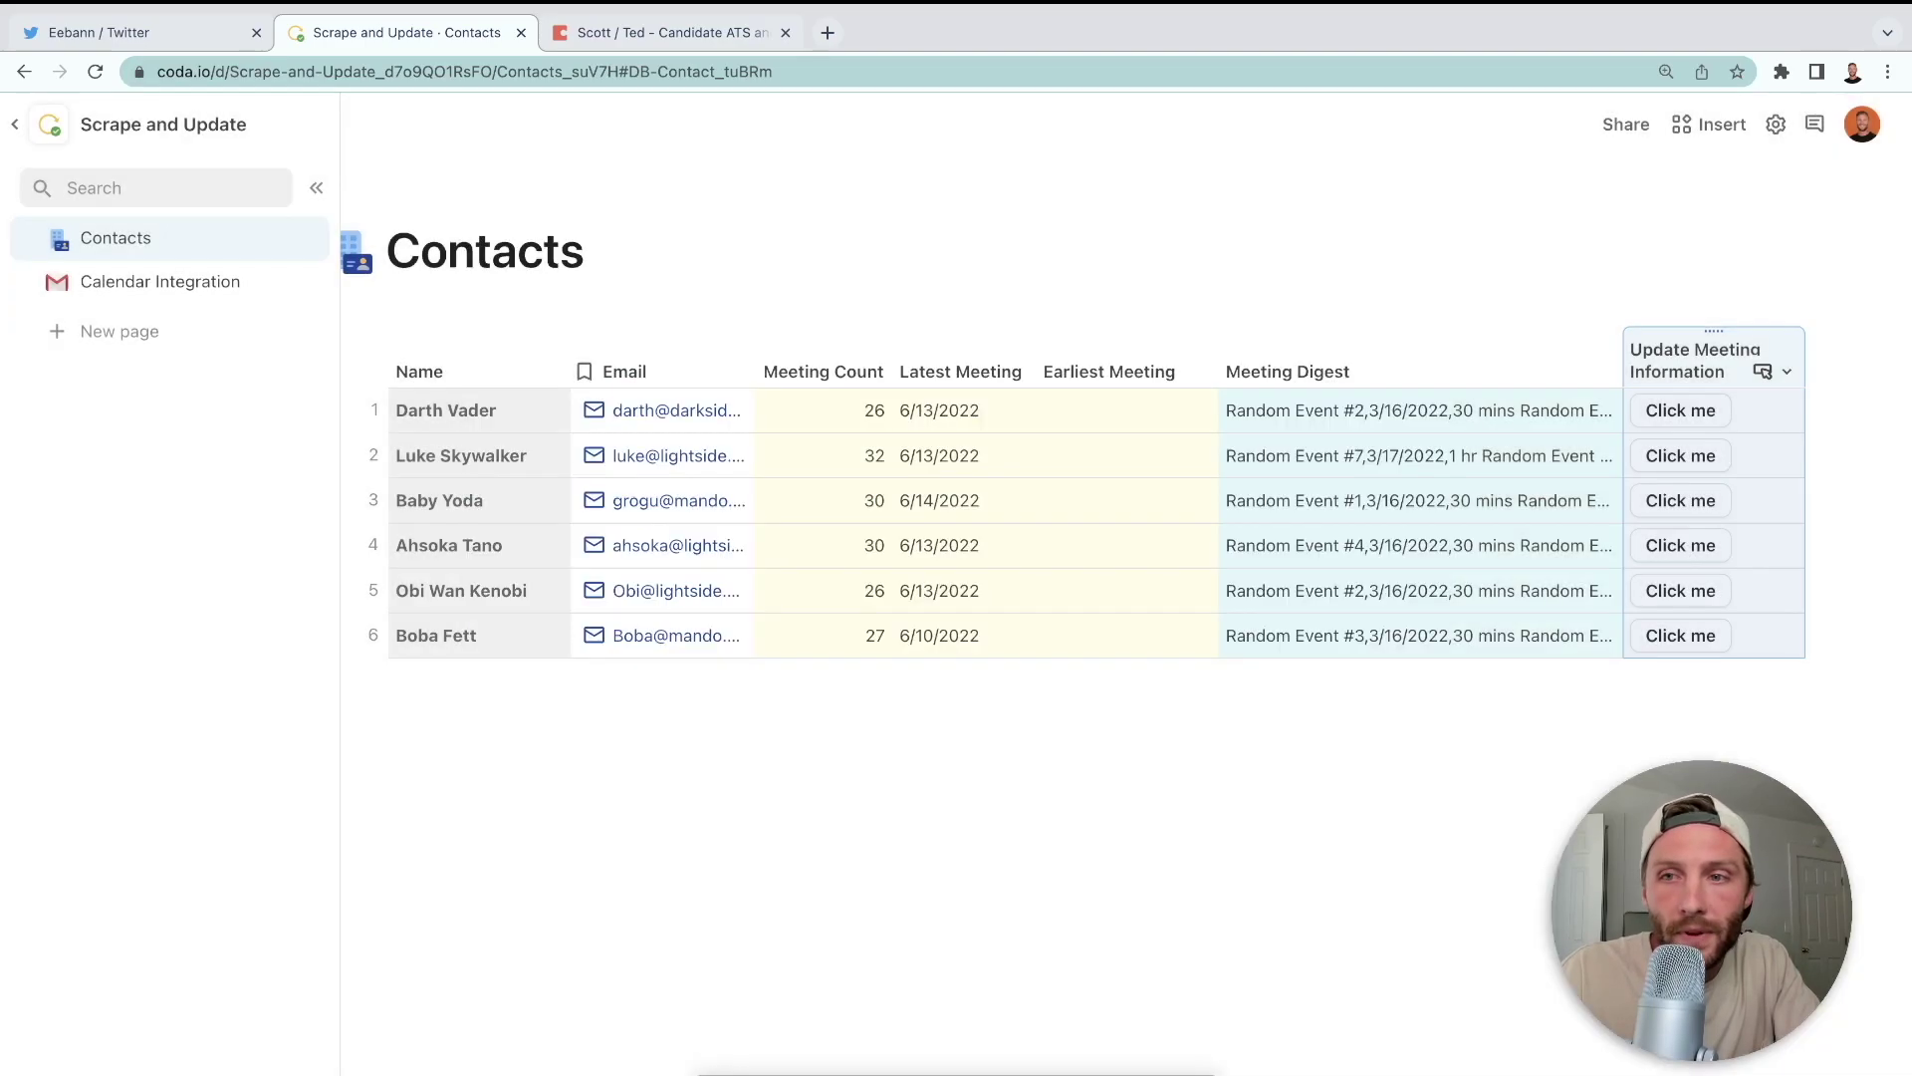
# - Run the Click me update in all six contact rows to fill Earliest Meeting
pyautogui.click(1699, 424)
pyautogui.click(1684, 455)
pyautogui.click(1685, 500)
pyautogui.click(1685, 545)
pyautogui.click(1690, 591)
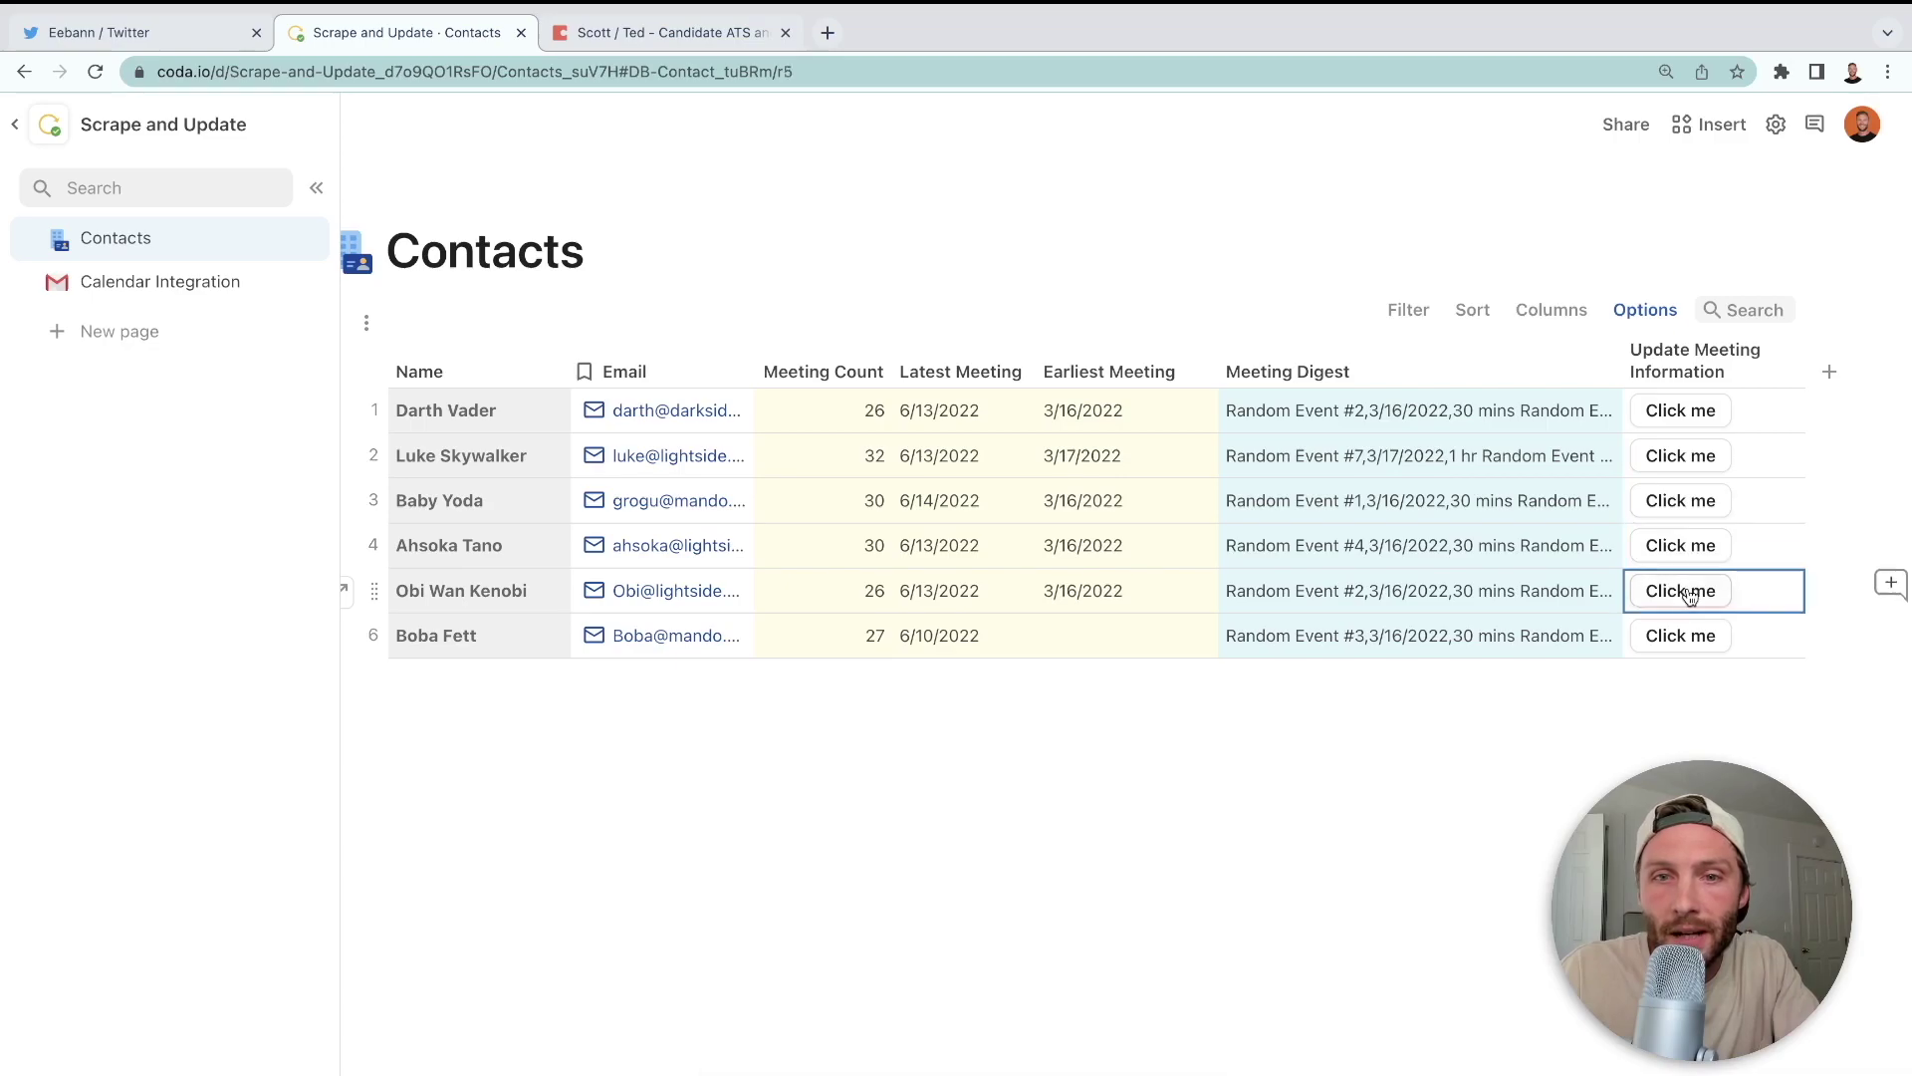
pyautogui.click(1691, 635)
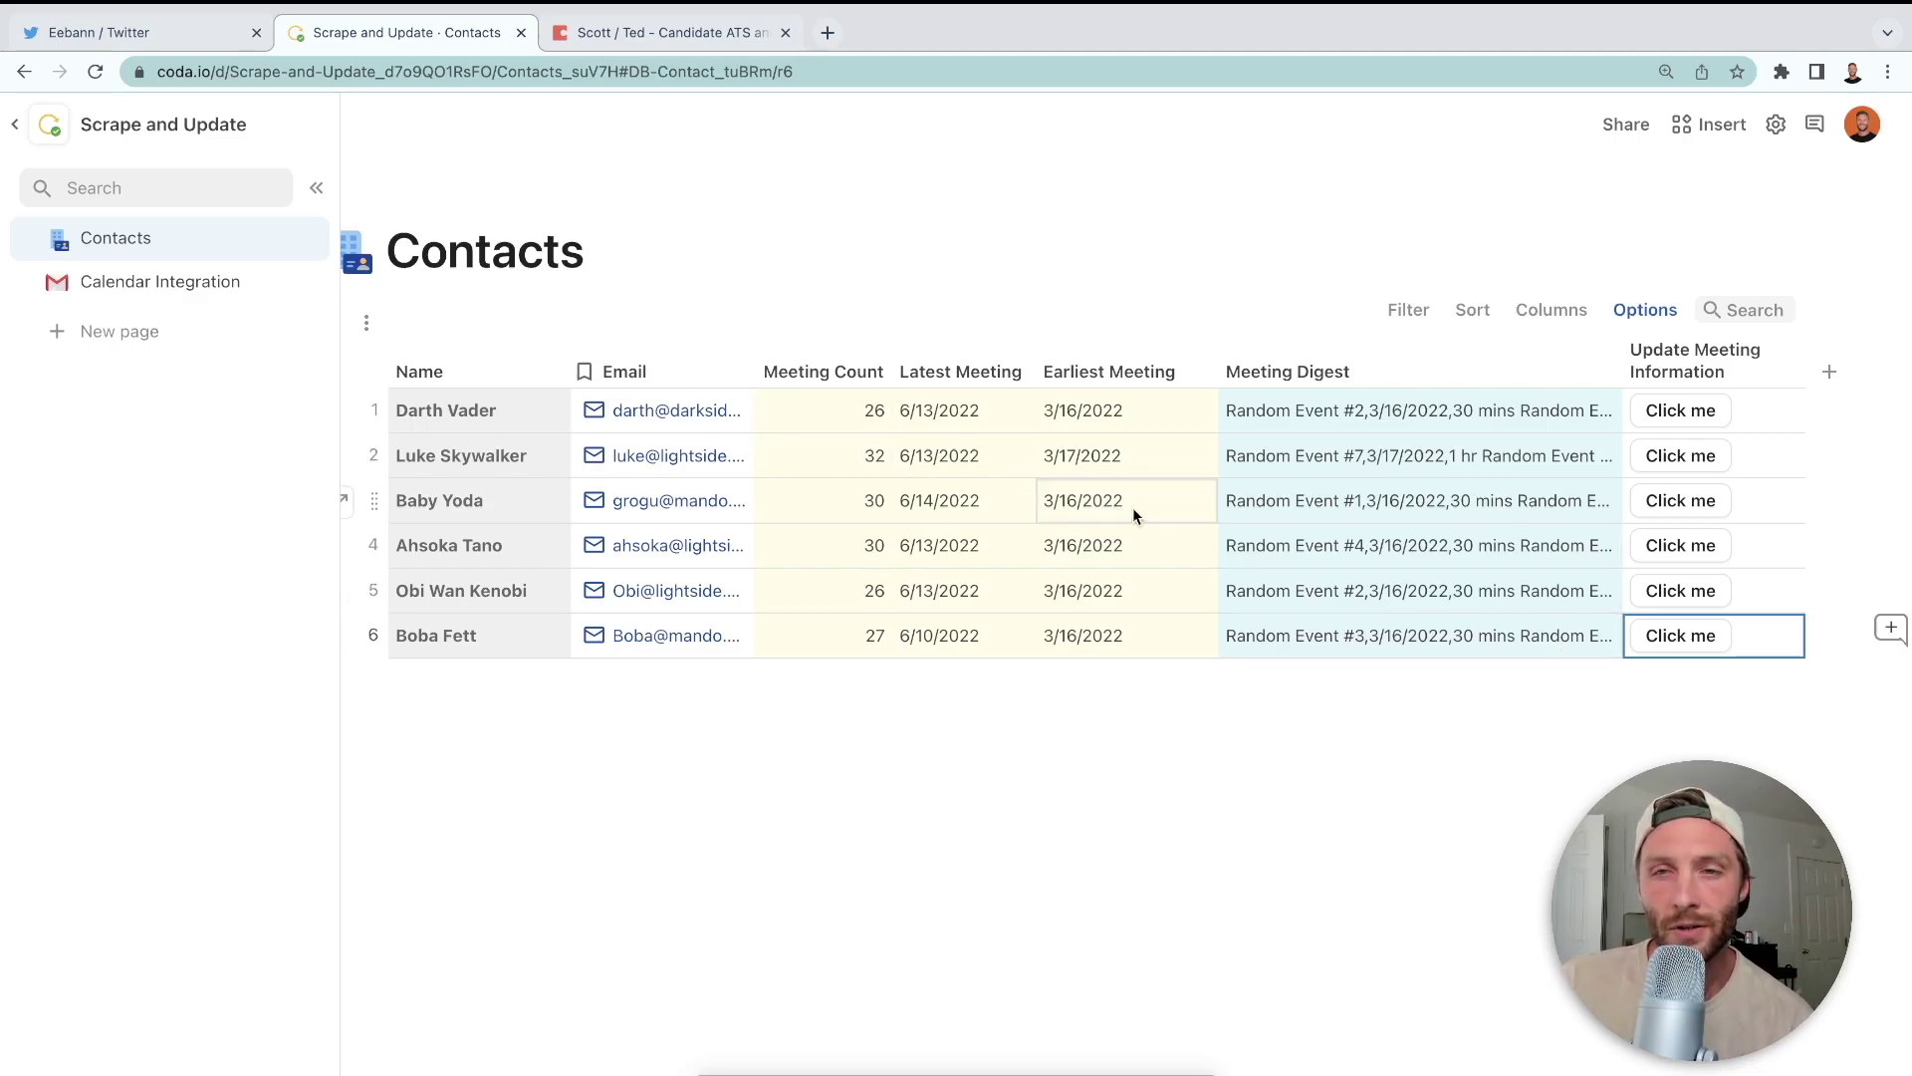
# - Check row 1's Meeting Digest dates against the computed columns, then go to Calendar Integration
pyautogui.doubleClick(1428, 411)
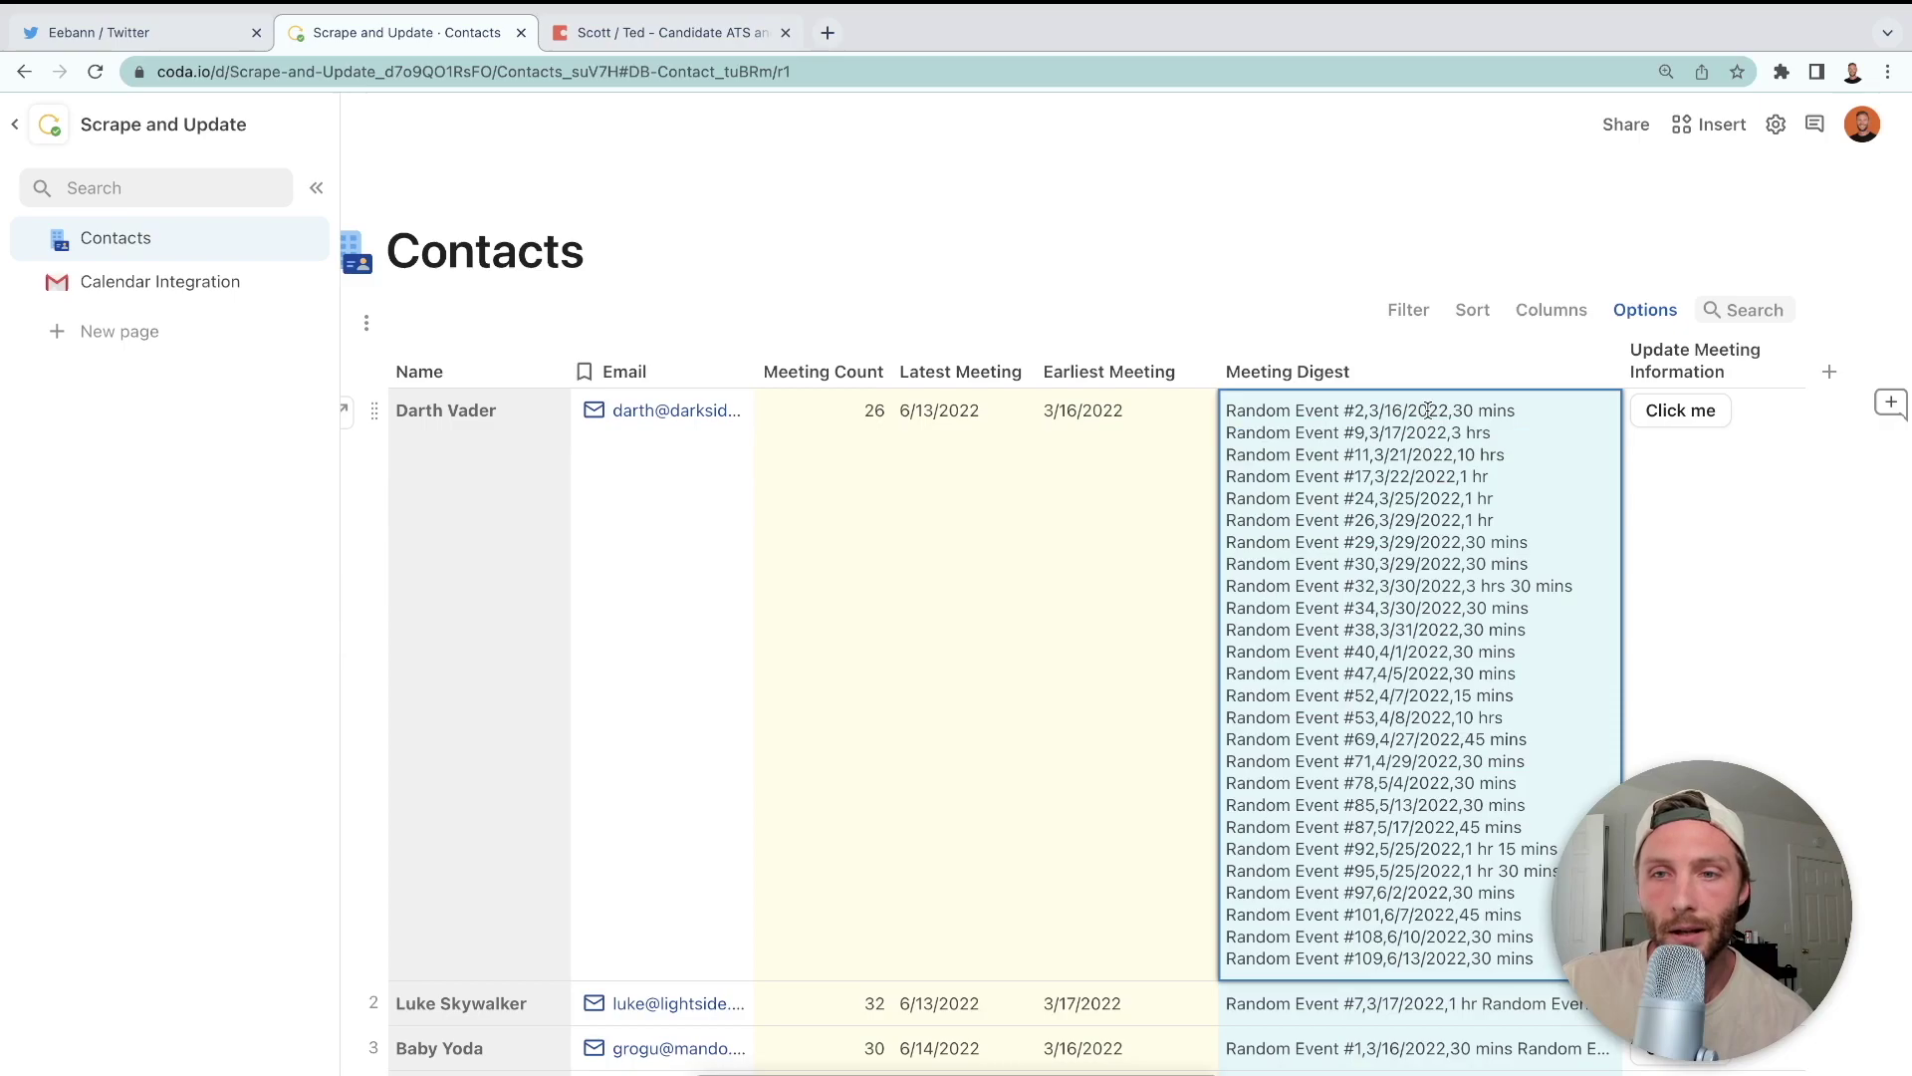
pyautogui.click(1086, 570)
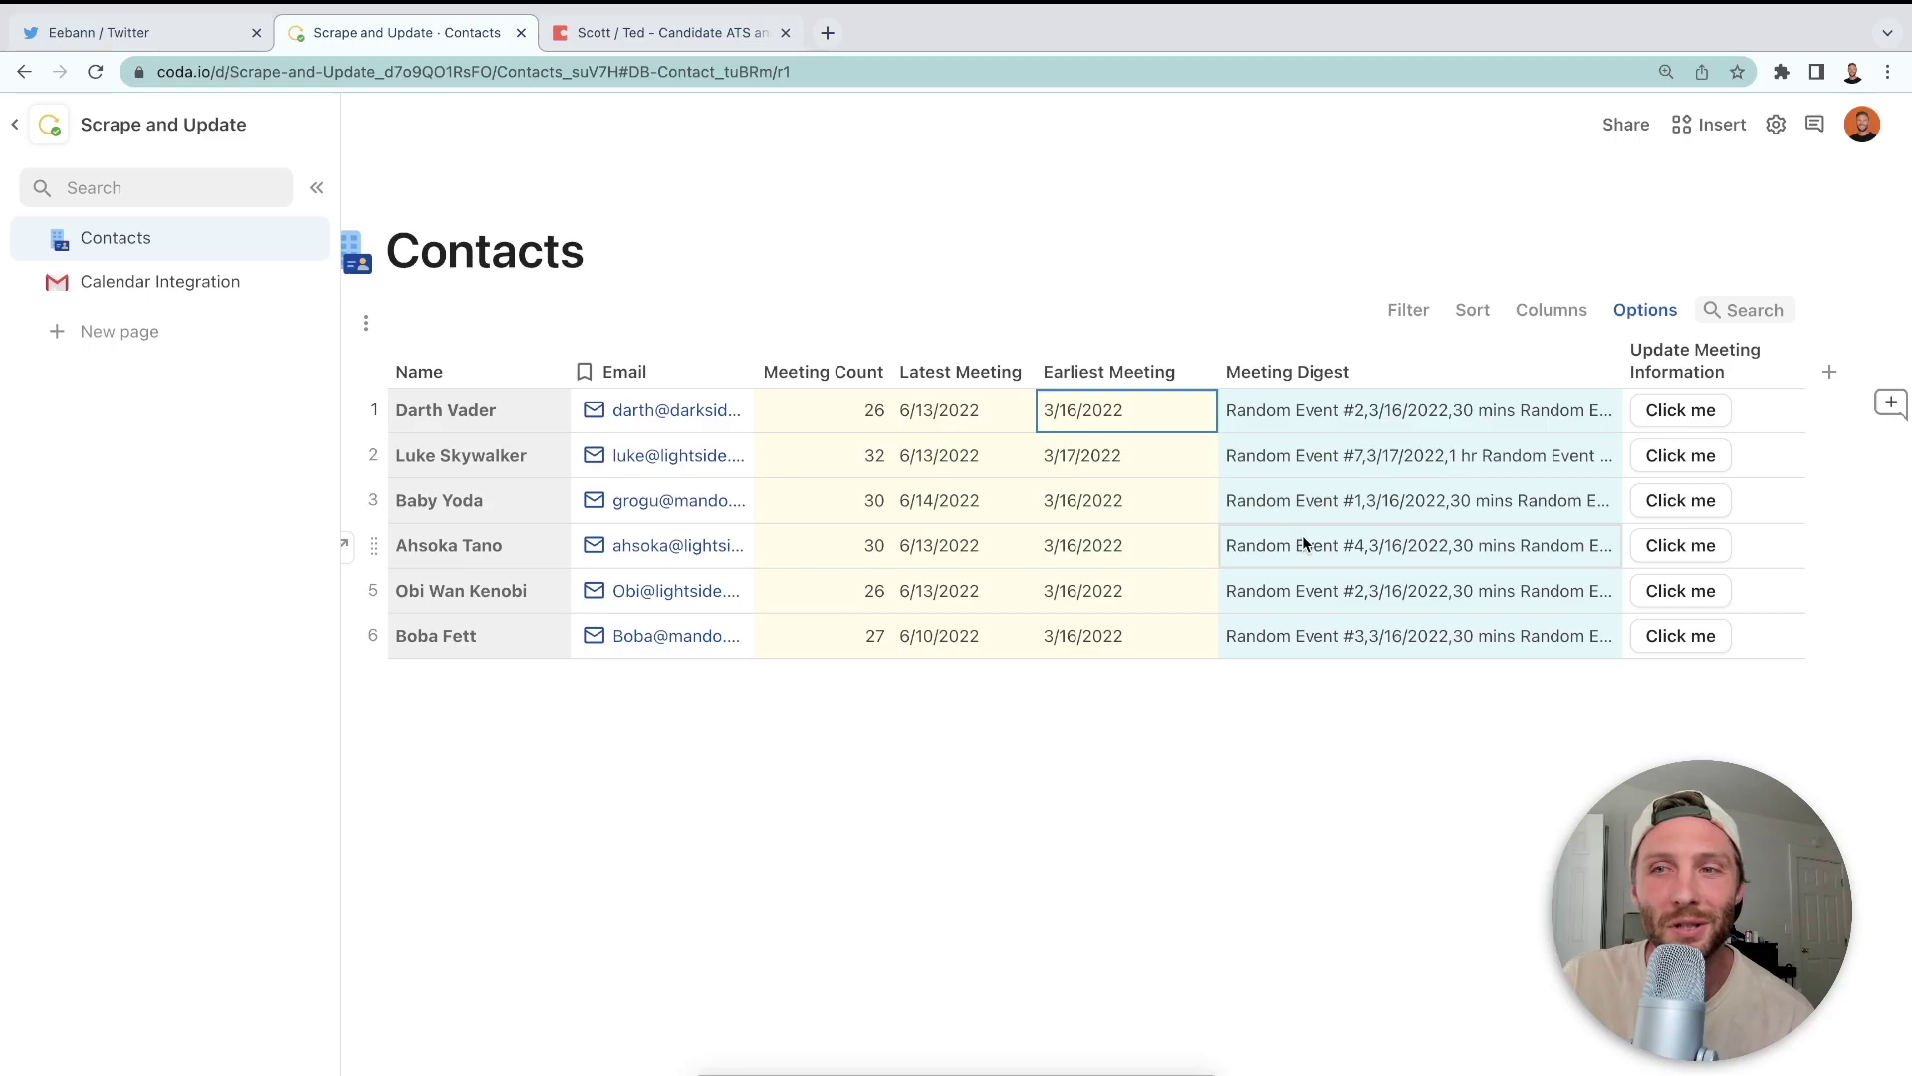
pyautogui.moveTo(862, 419)
pyautogui.mouseDown()
pyautogui.moveTo(909, 547)
pyautogui.moveTo(1090, 648)
pyautogui.mouseUp()
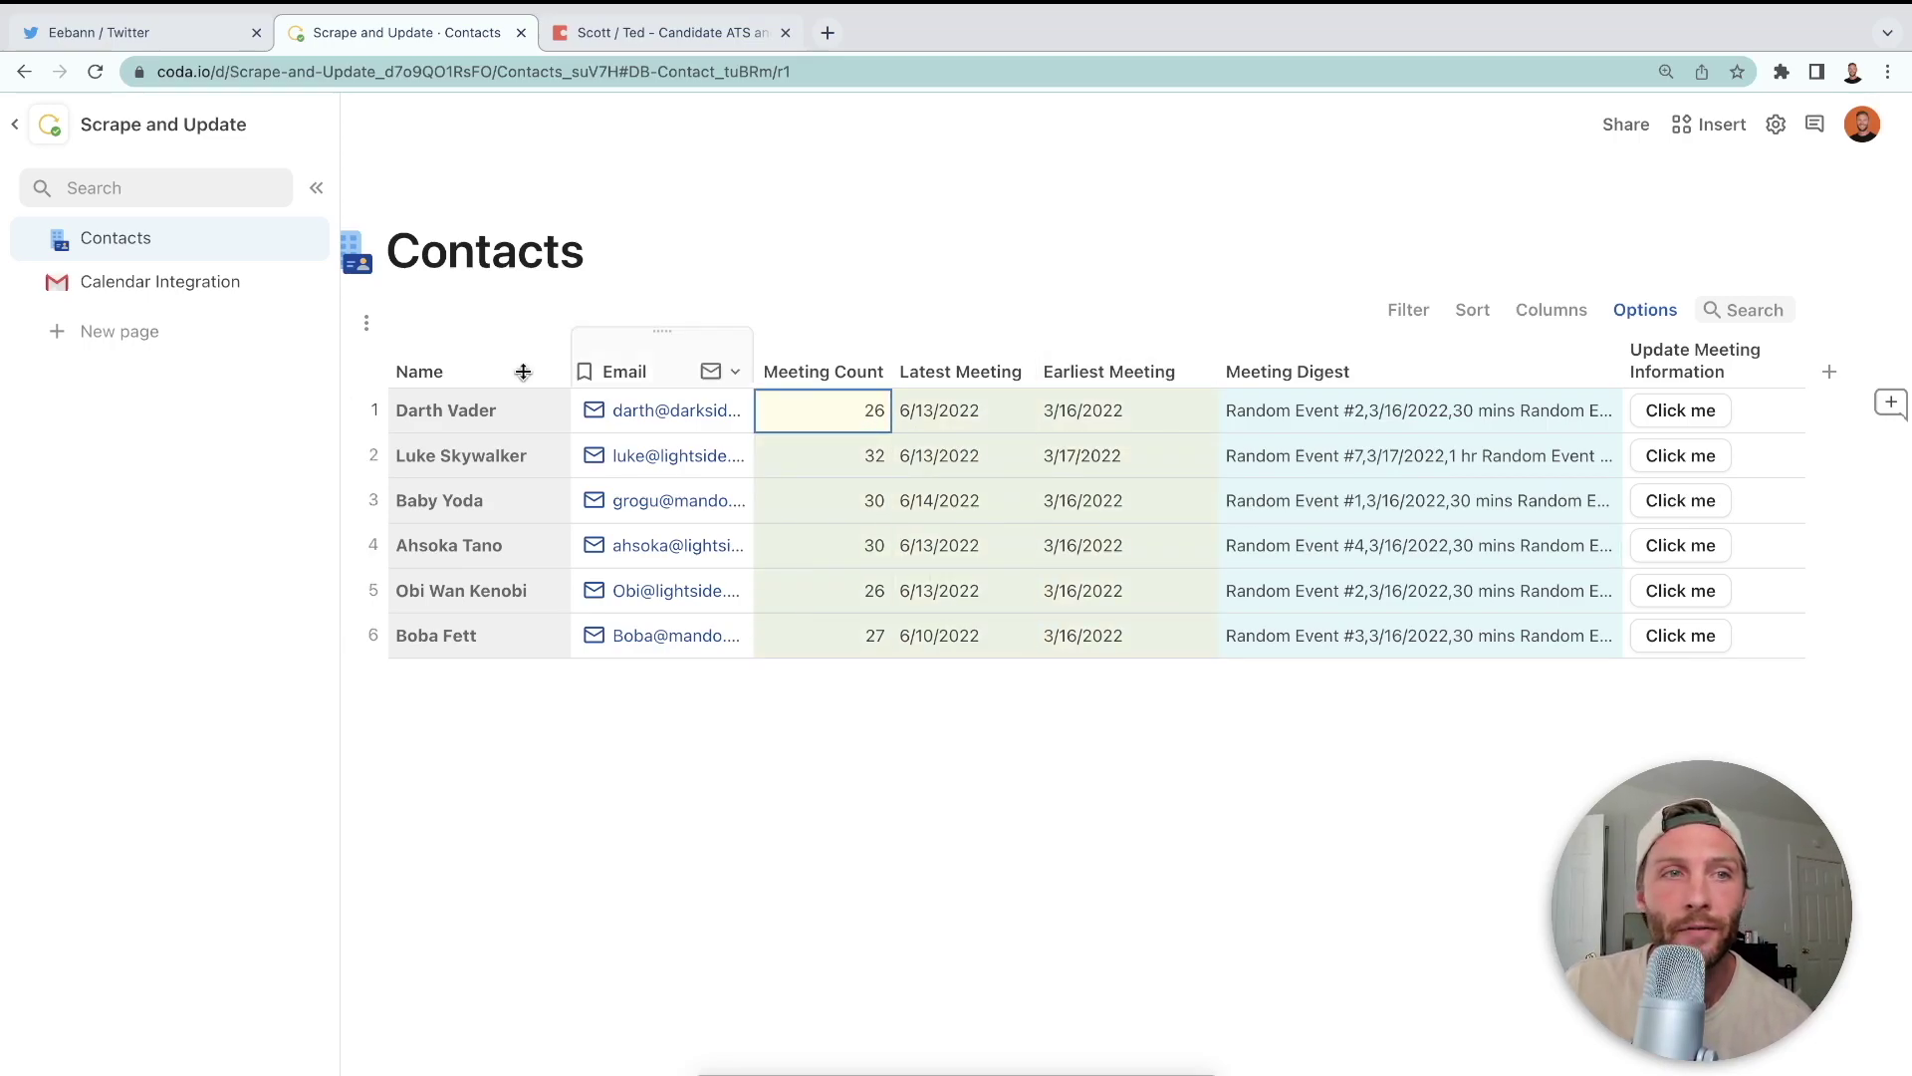
pyautogui.click(1159, 474)
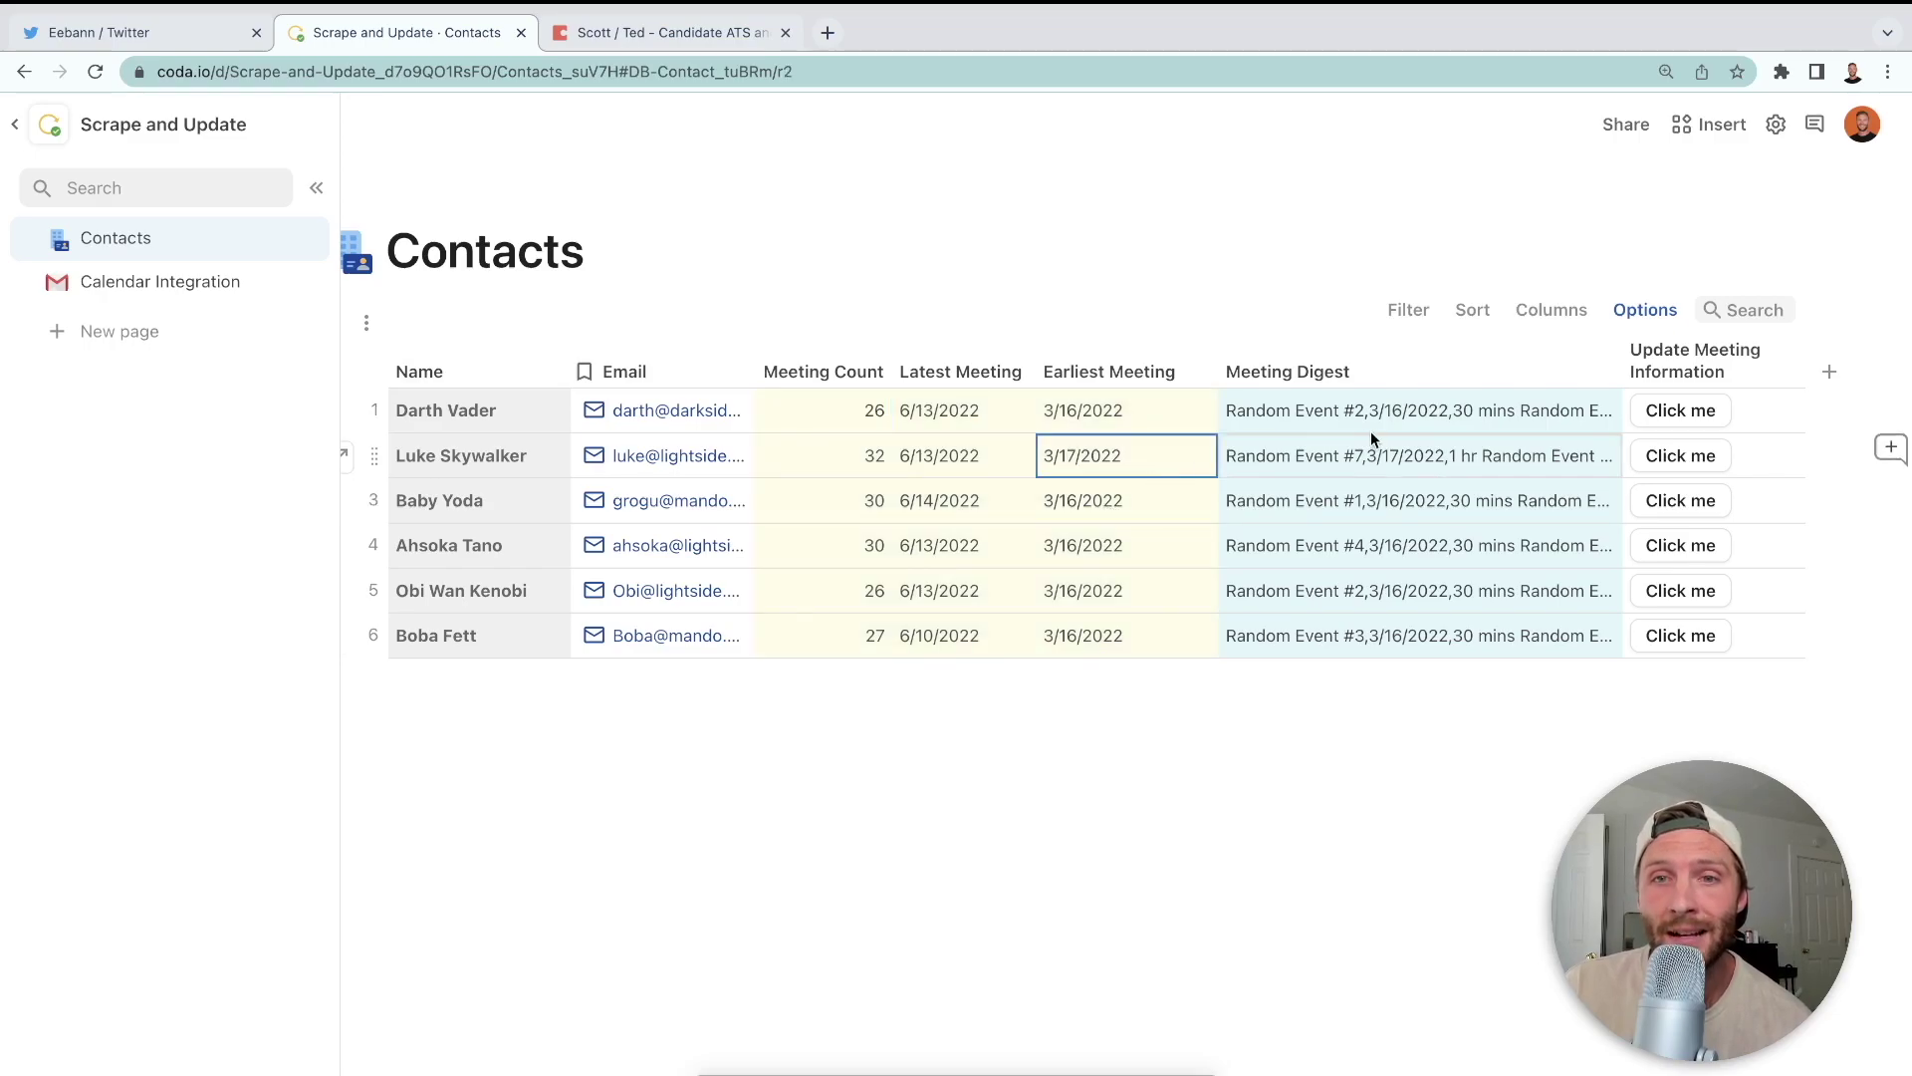
pyautogui.click(205, 286)
pyautogui.scroll(15, 1199, 577)
# - Create a new automation rule in doc settings named 'Push and Scrape'
pyautogui.scroll(5, 1201, 587)
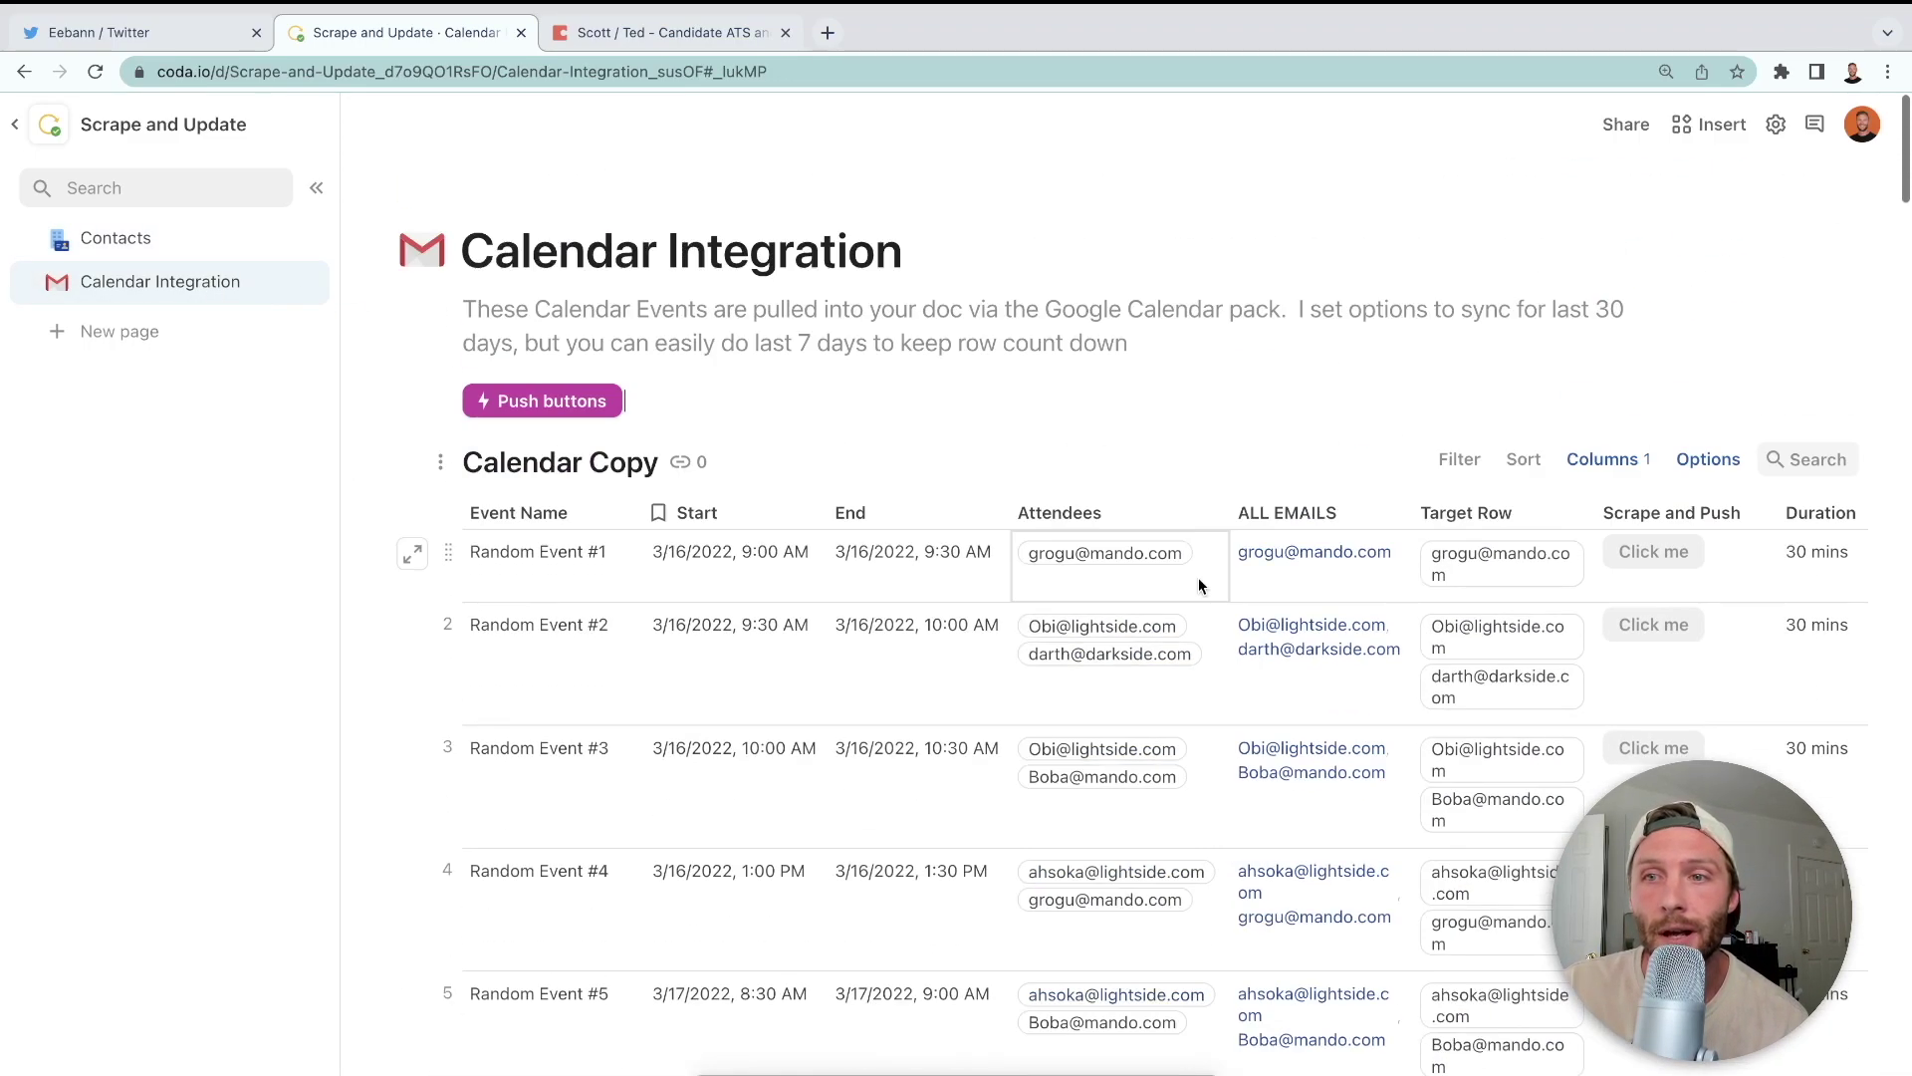
pyautogui.click(1776, 124)
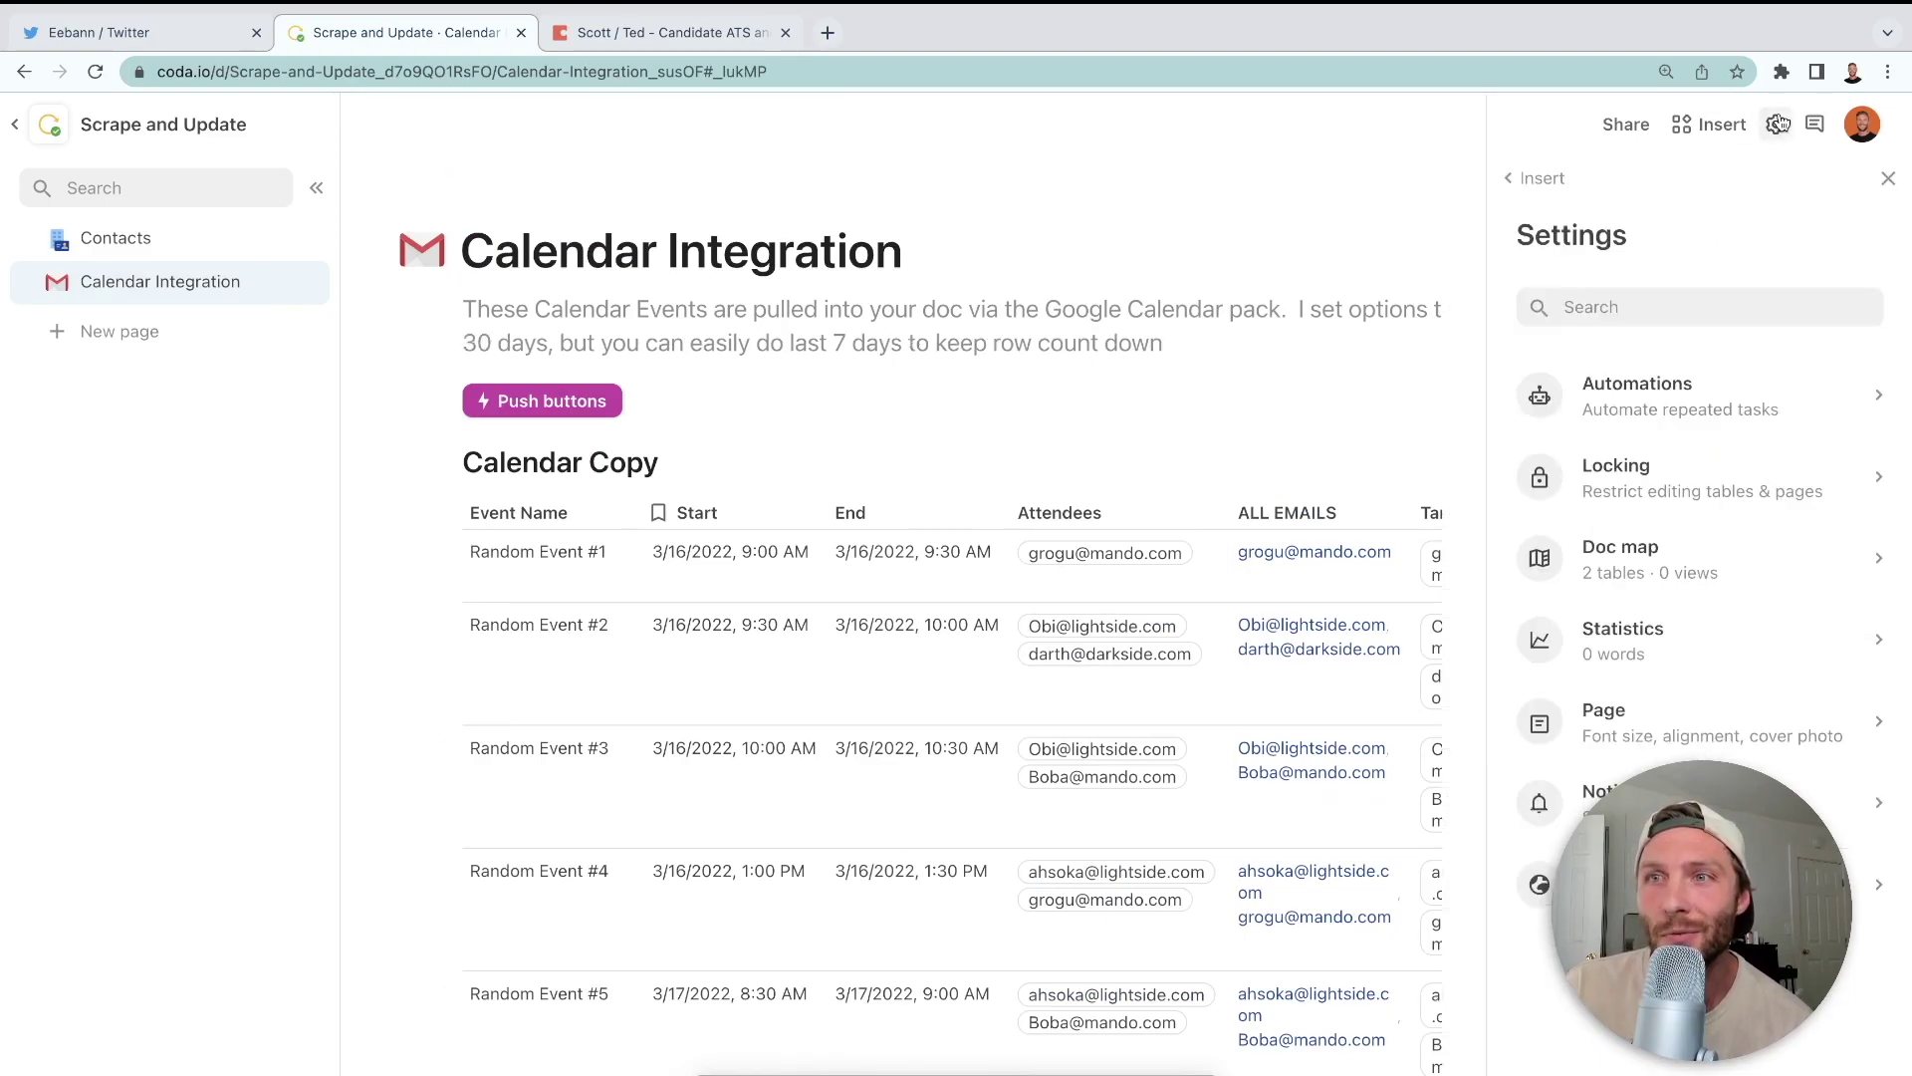
pyautogui.click(1690, 376)
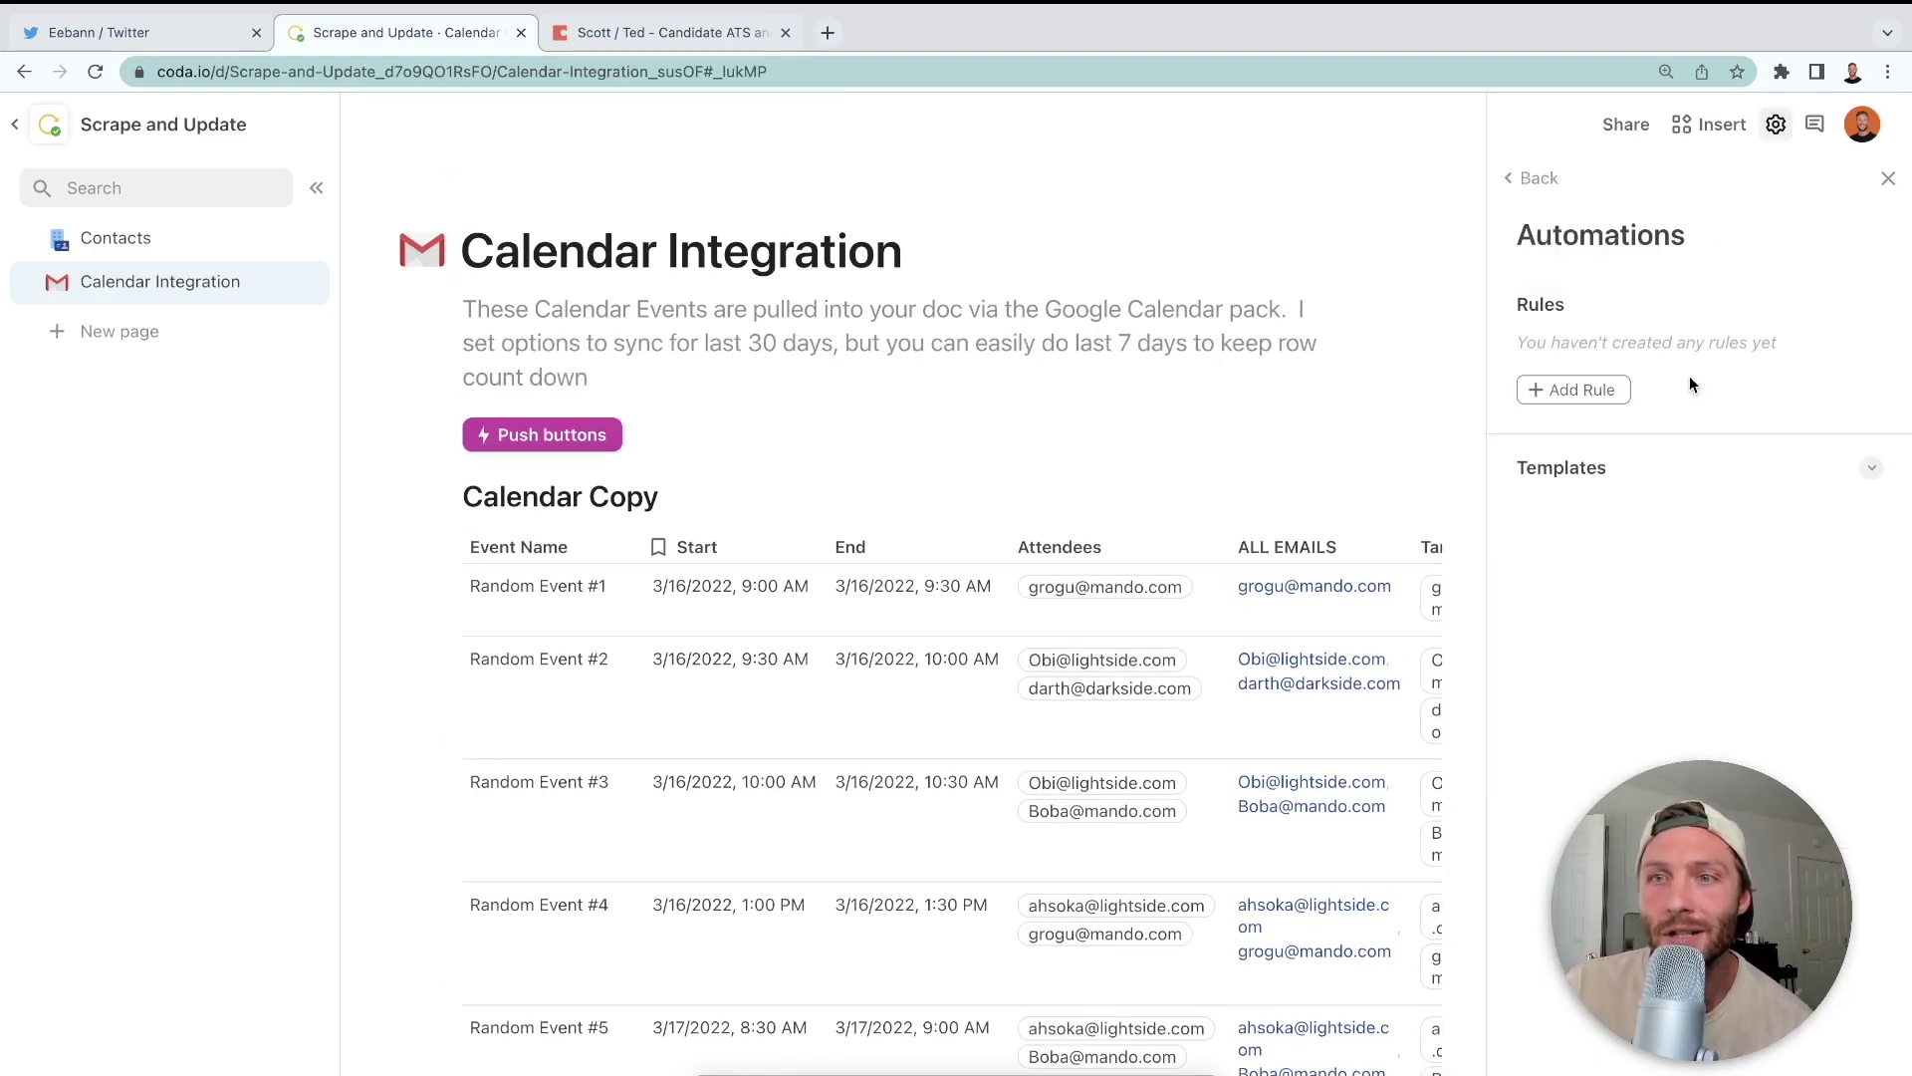
pyautogui.click(1577, 389)
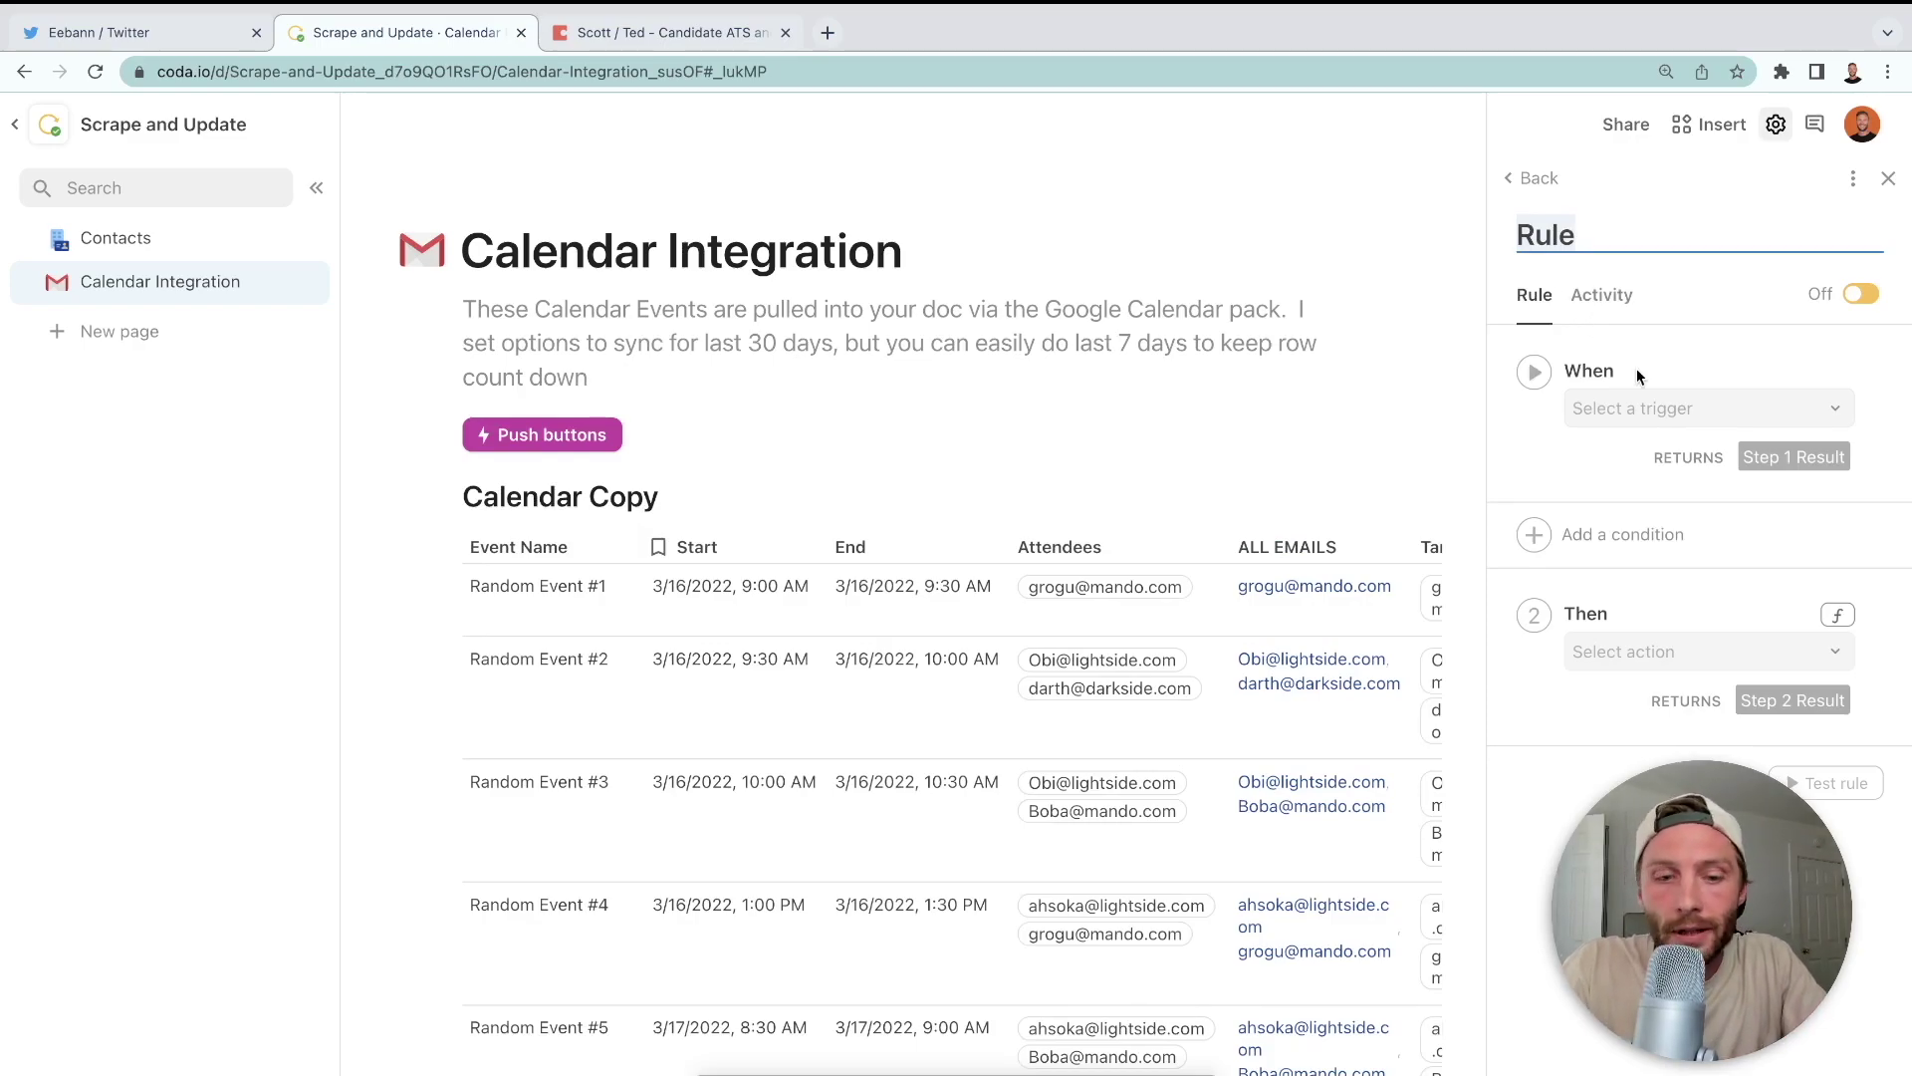
pyautogui.write('S')
pyautogui.press('BackSpace')
pyautogui.write('PUs')
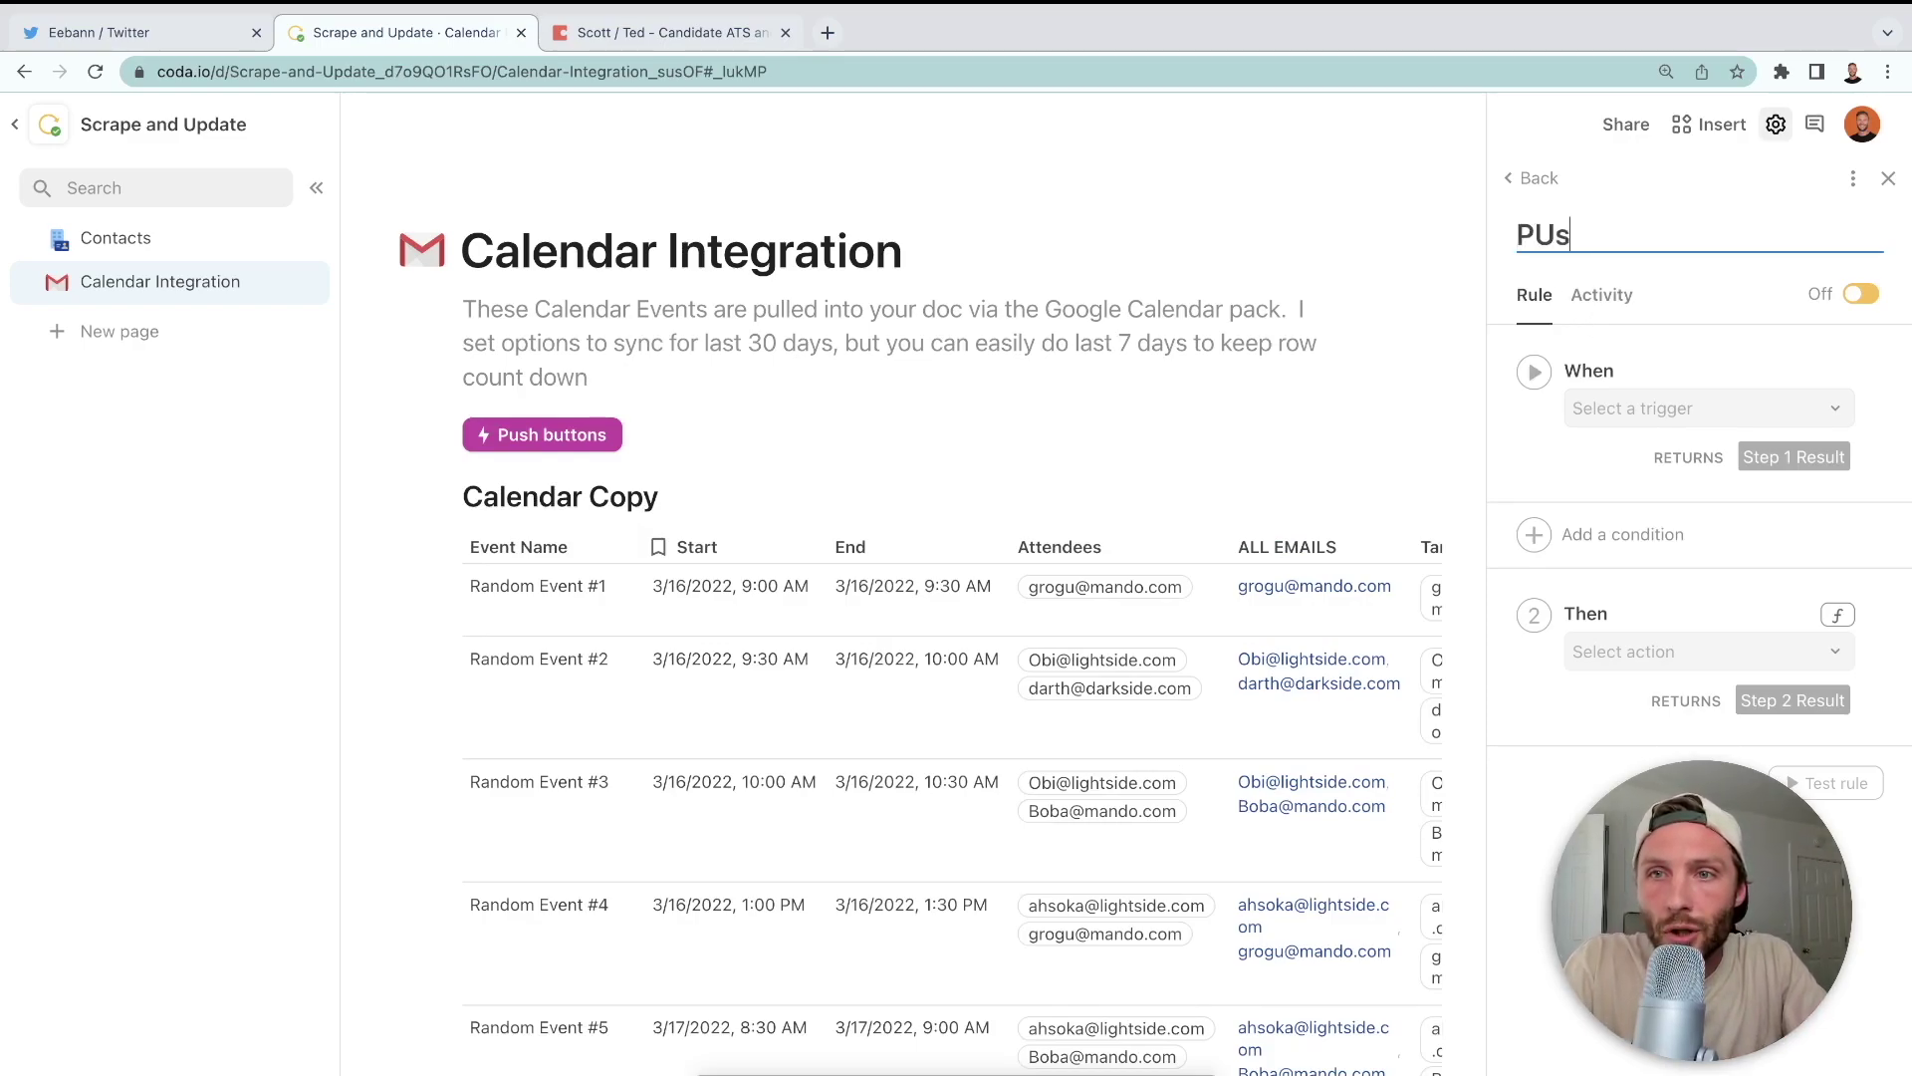
pyautogui.write('h and Scrape')
# - Make the rule time-based, running daily at 3:00 AM and pushing buttons
pyautogui.click(1693, 411)
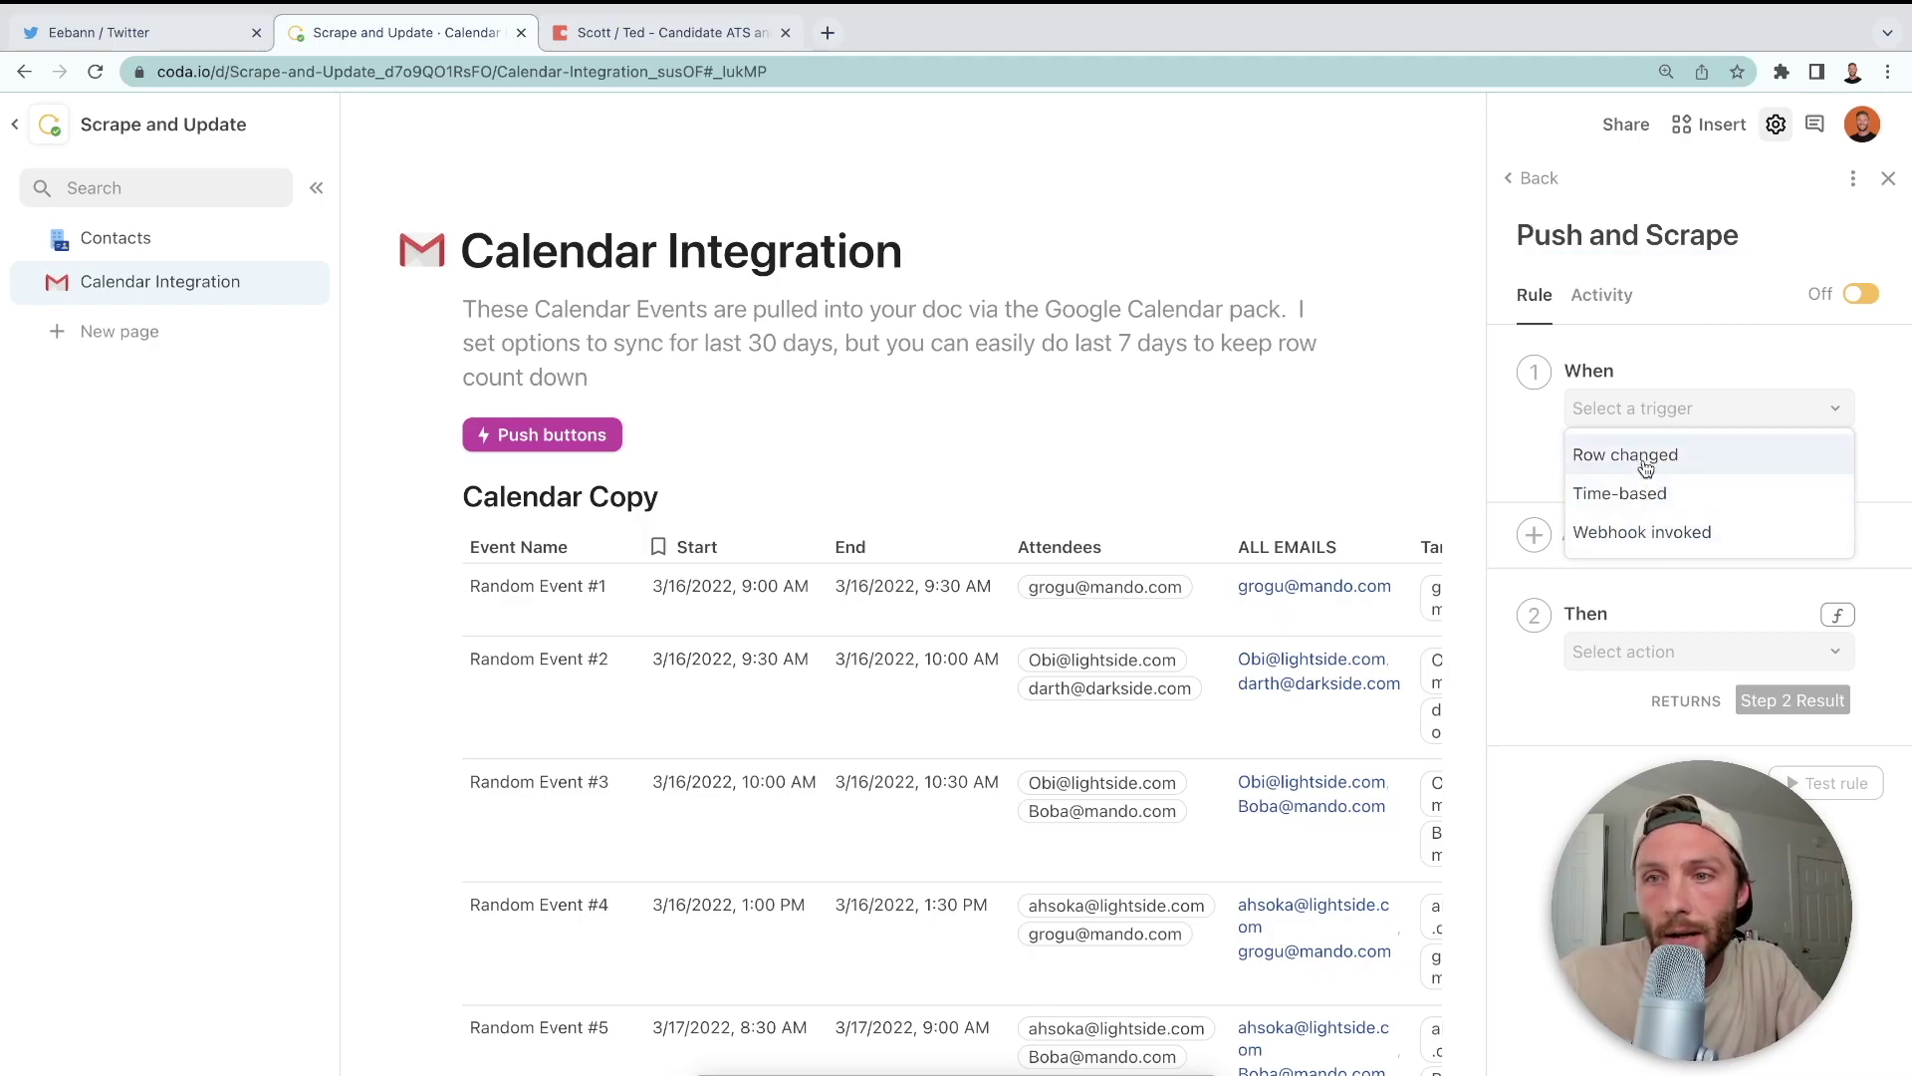
pyautogui.click(1649, 493)
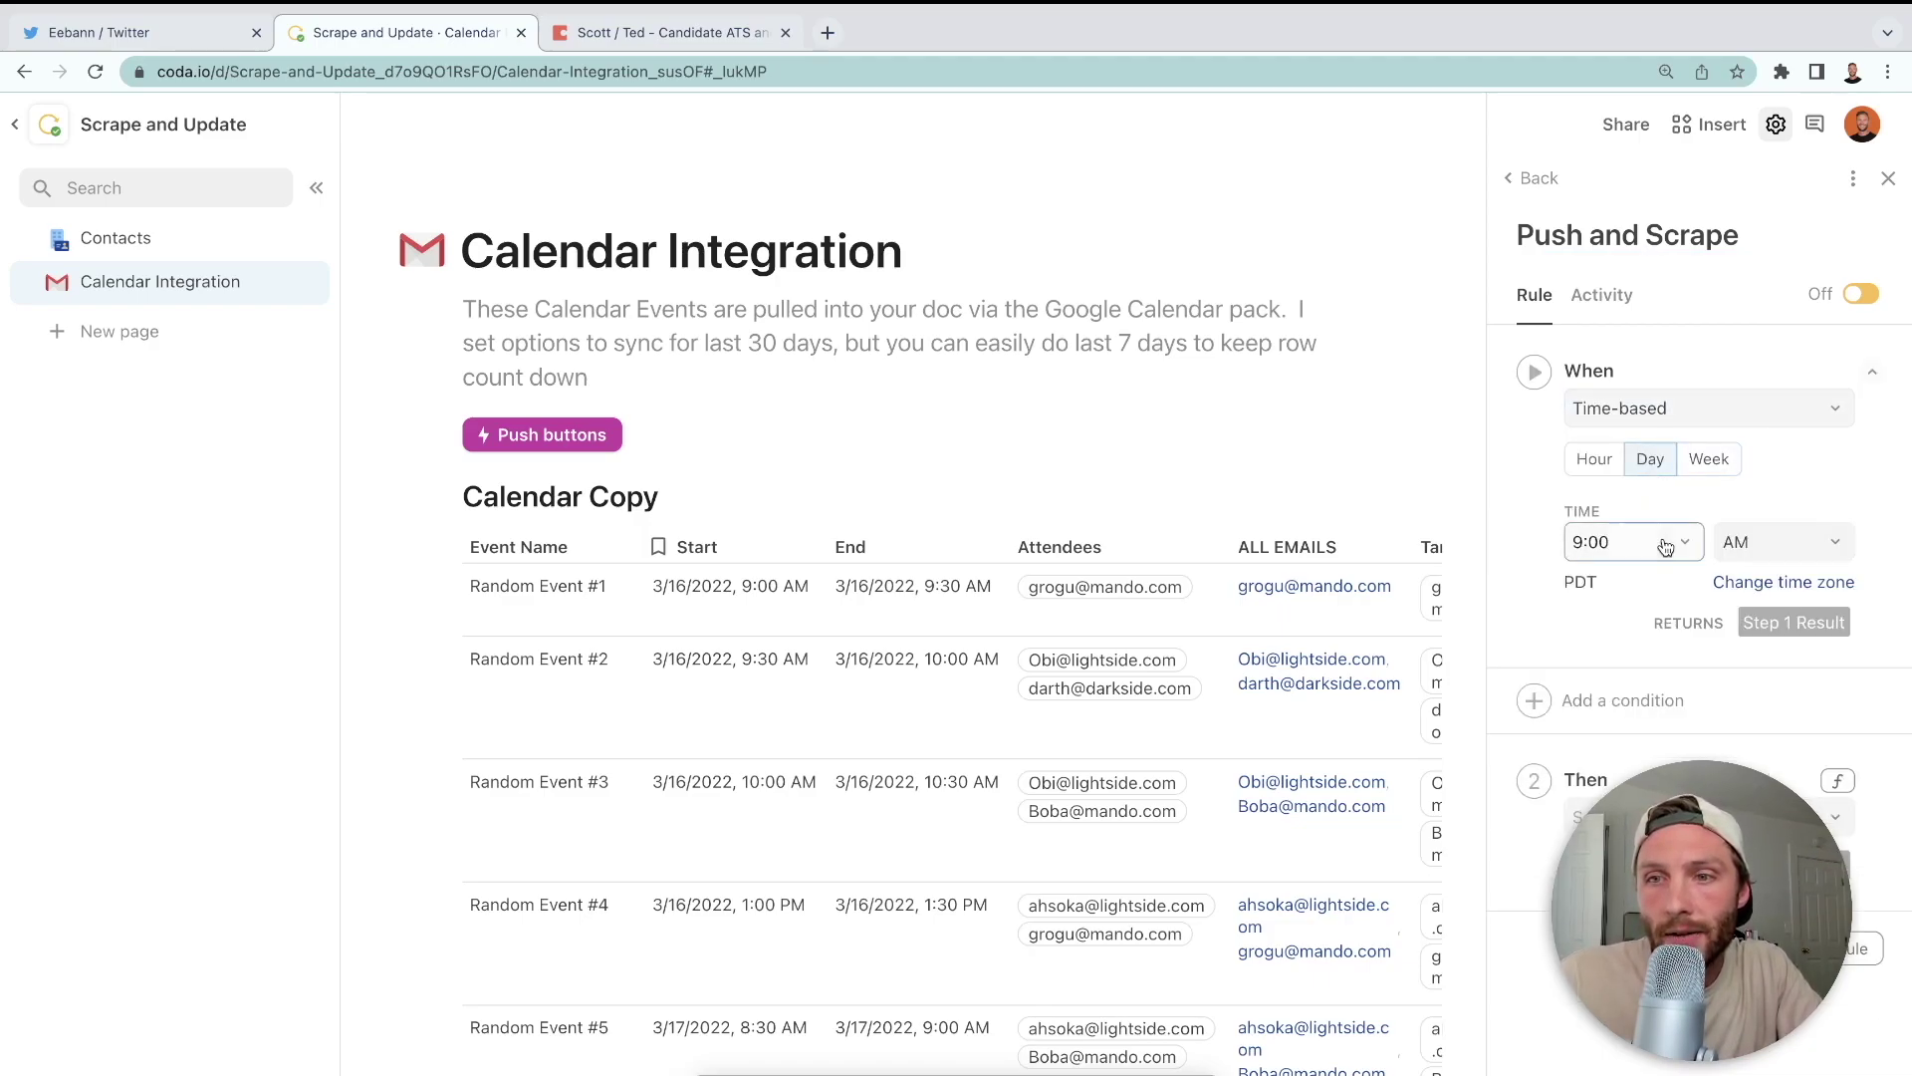
pyautogui.click(1666, 548)
pyautogui.click(1604, 708)
pyautogui.click(1633, 817)
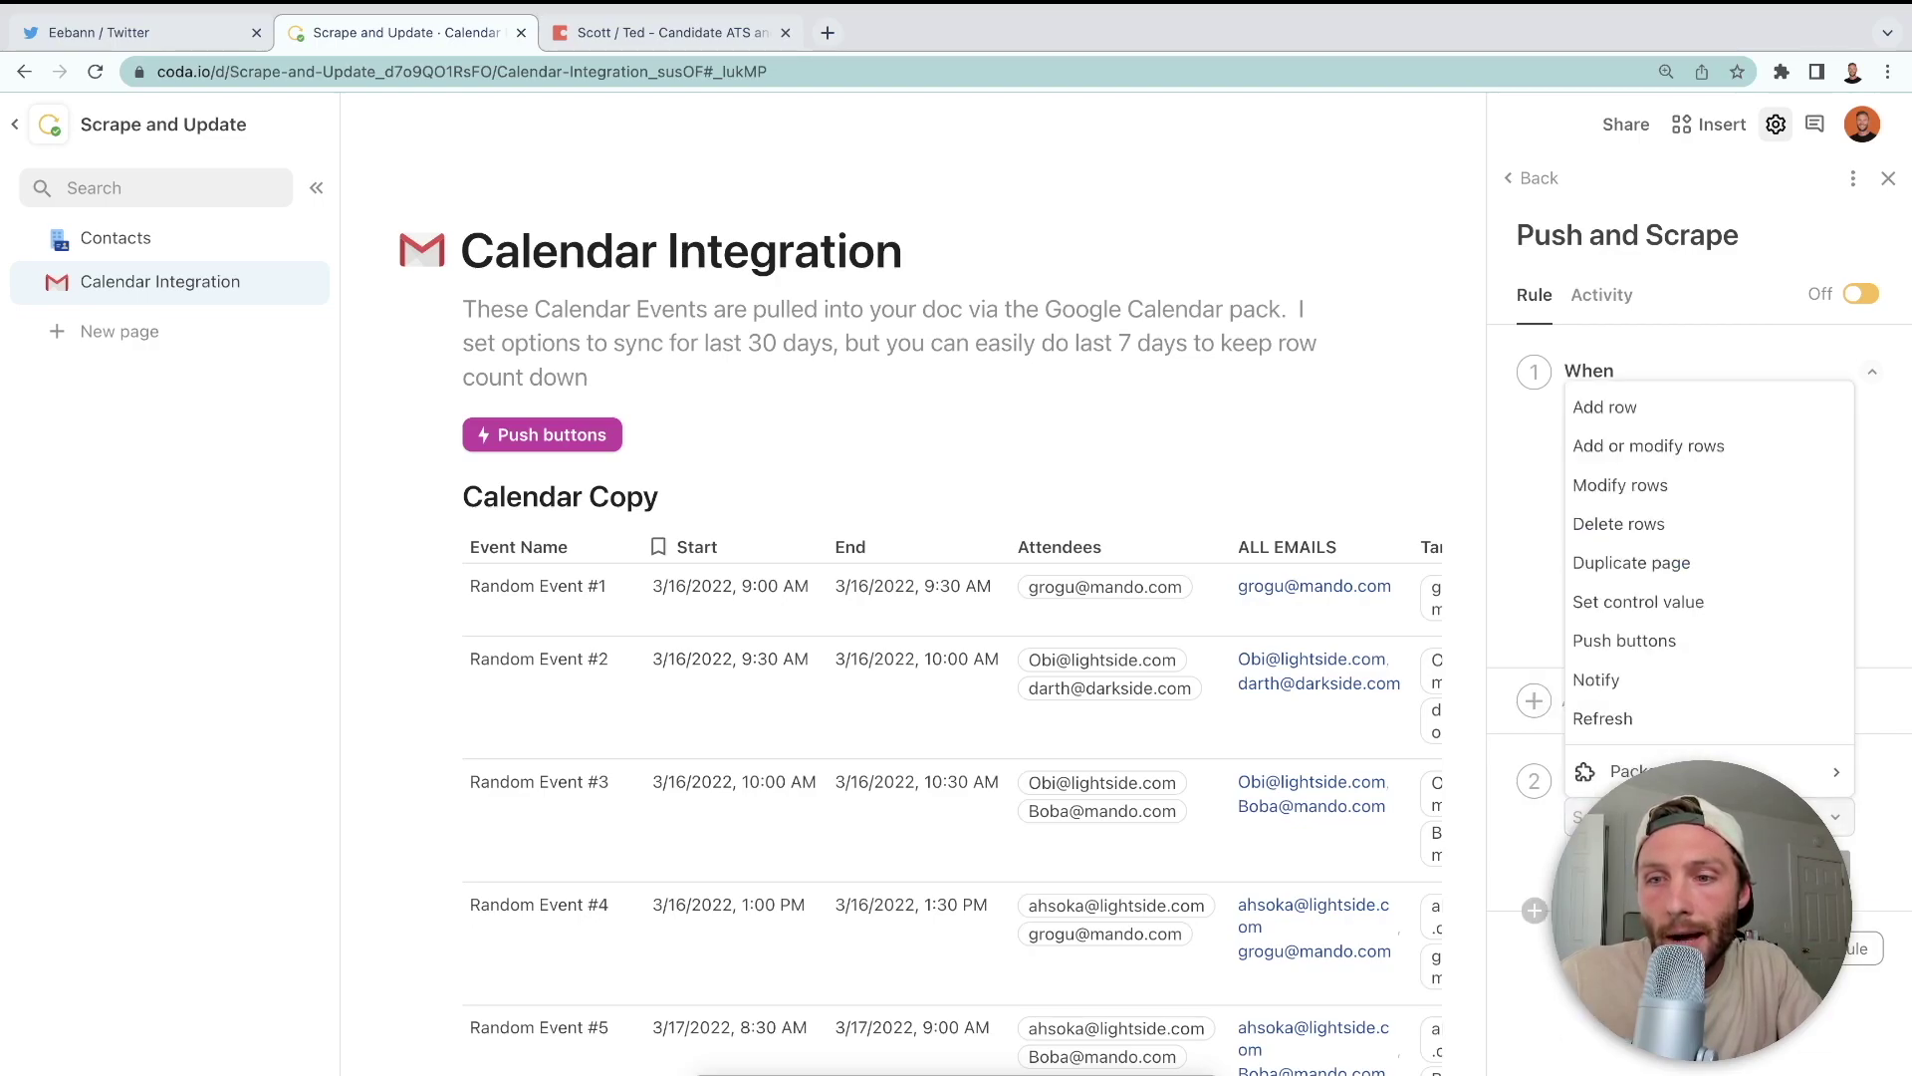
pyautogui.click(1668, 639)
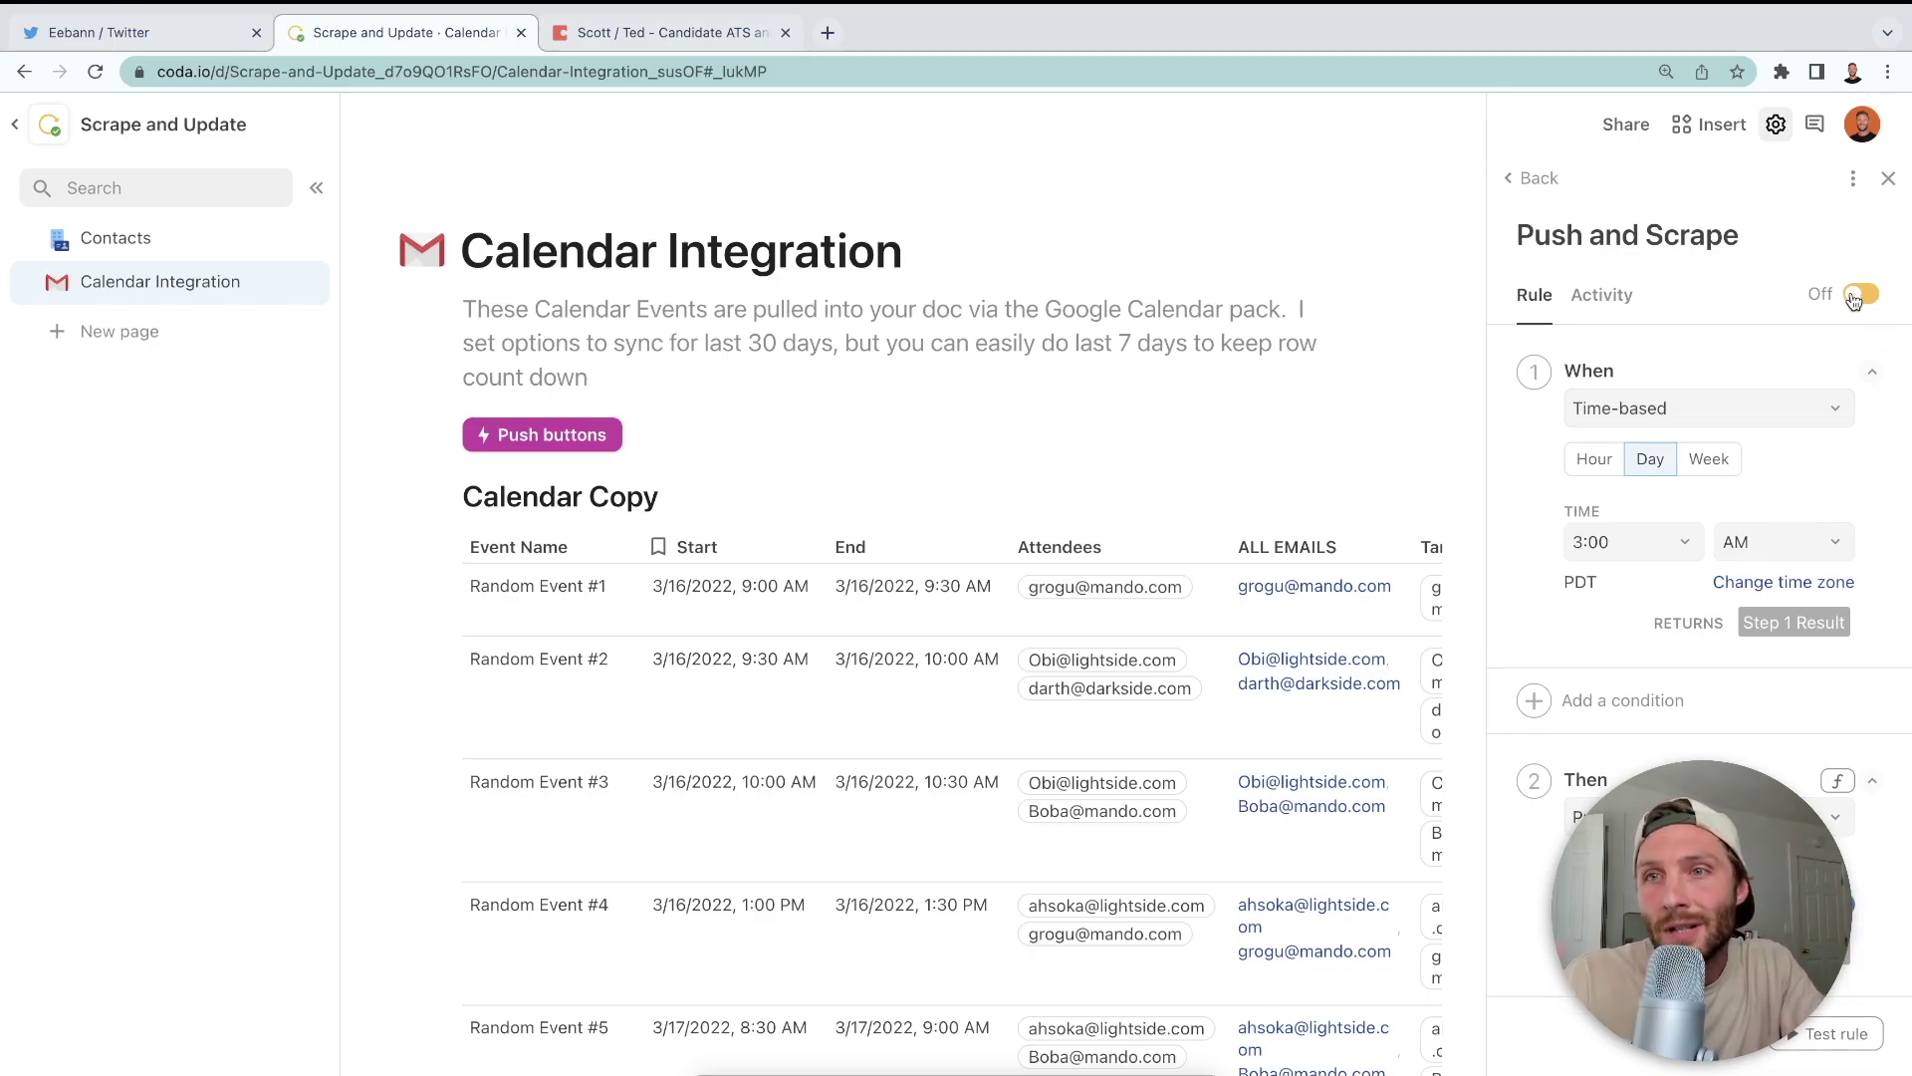
pyautogui.click(1547, 194)
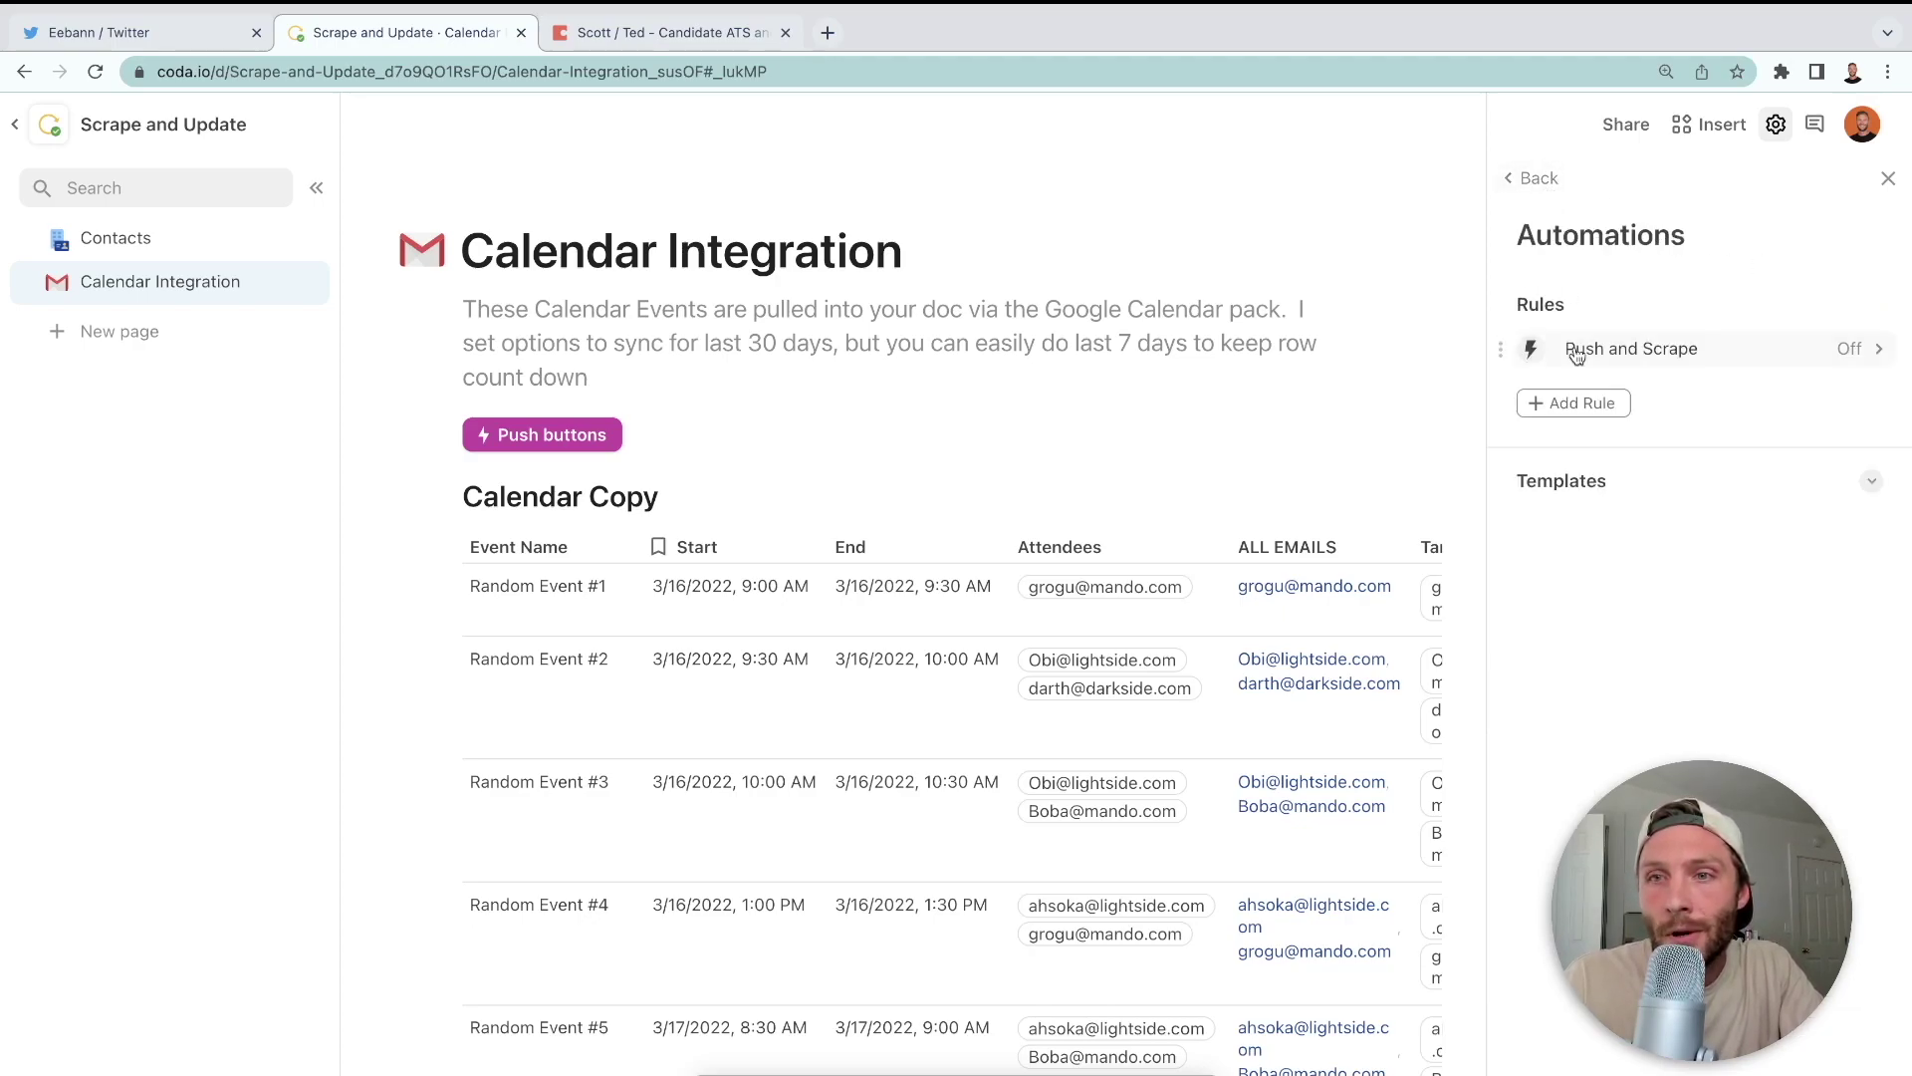
# - Add a rule named 'Update Count' scheduled to run every day at 4:00 AM
pyautogui.click(1569, 403)
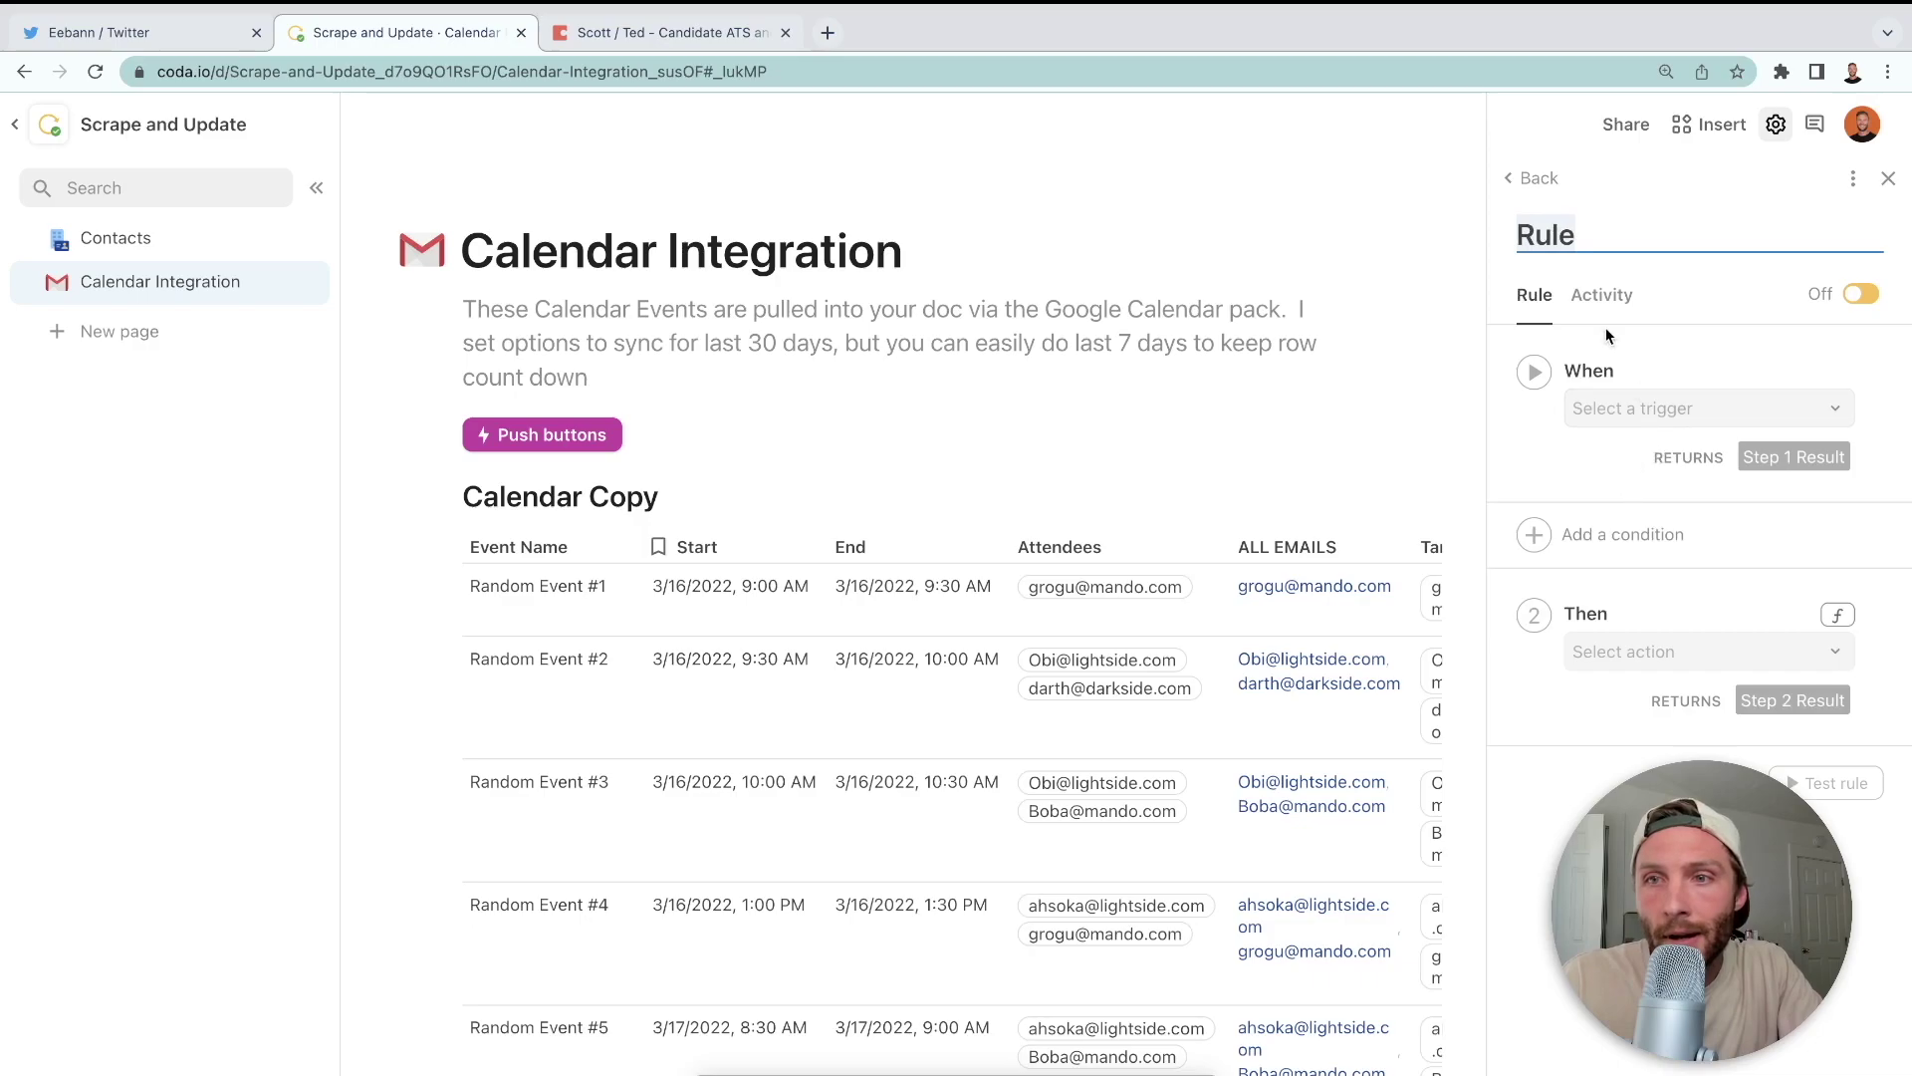
pyautogui.write('Update Count')
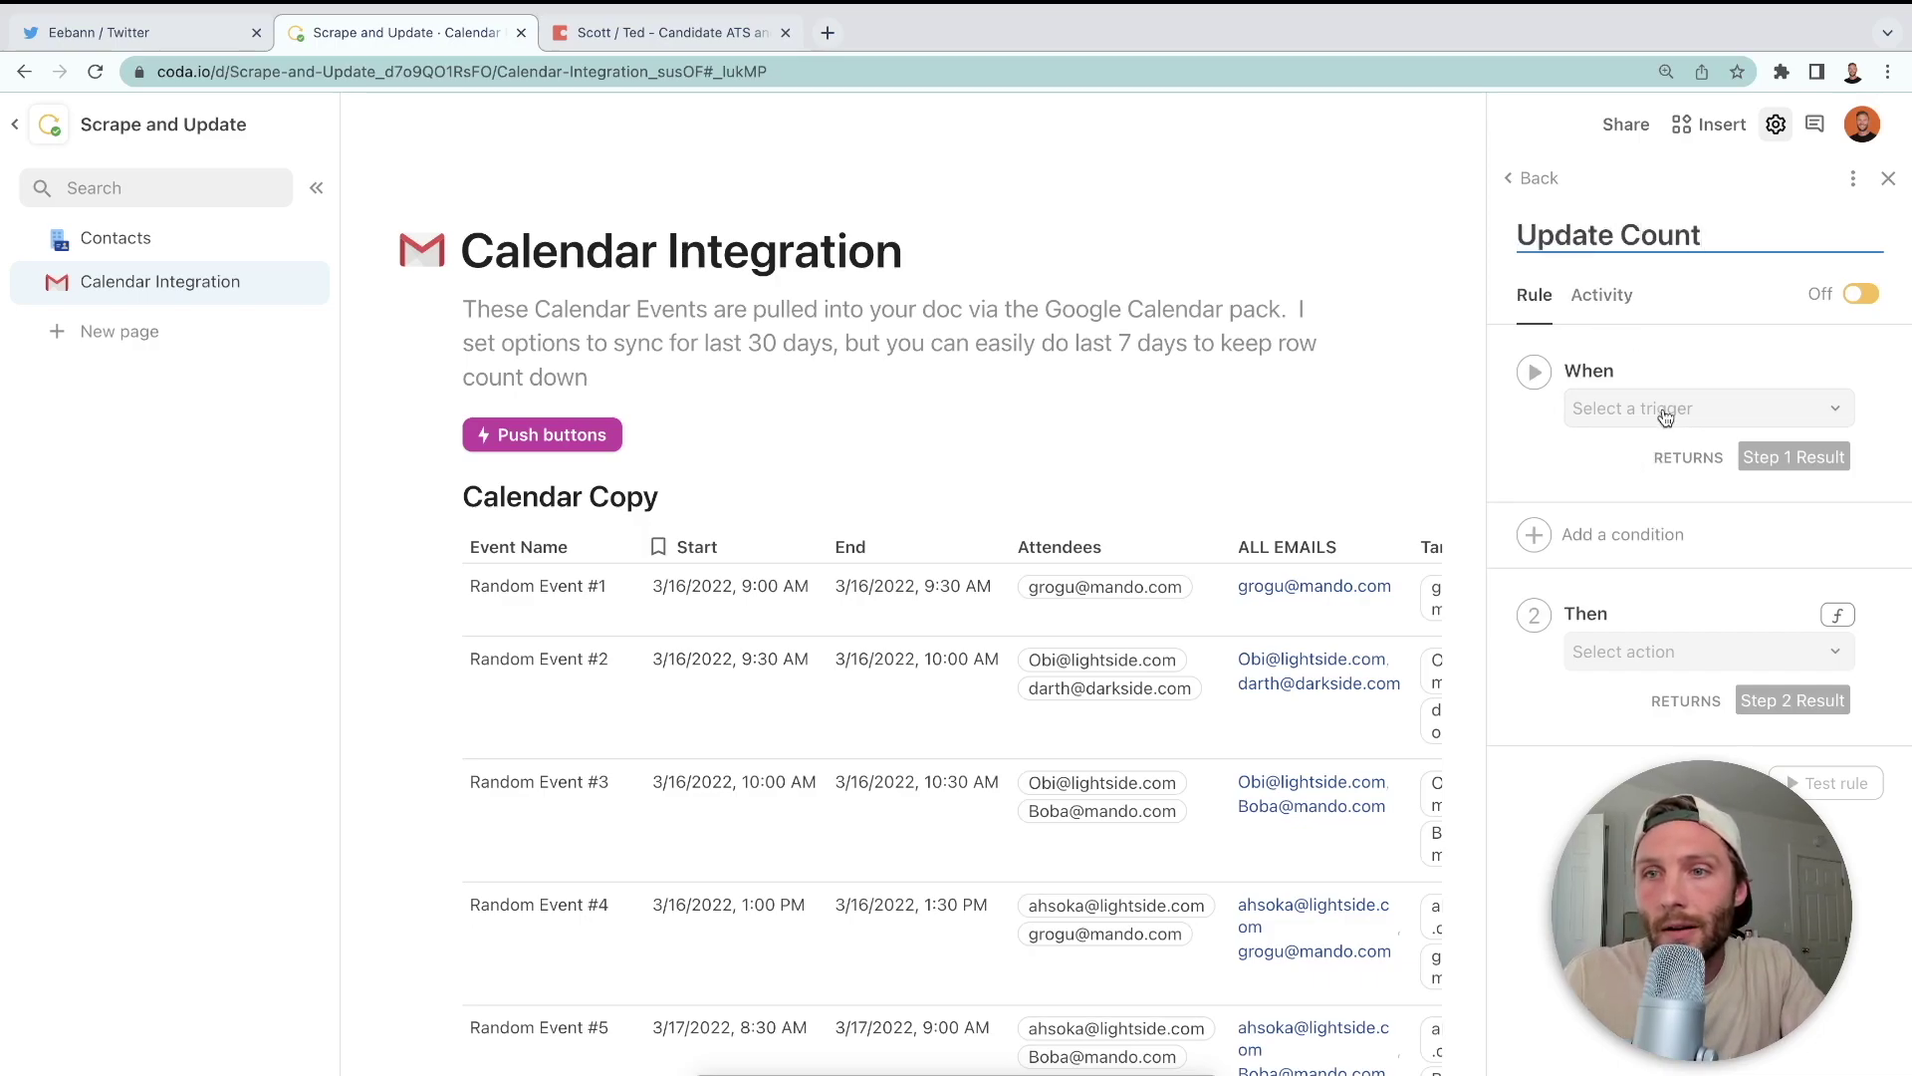
pyautogui.click(1673, 410)
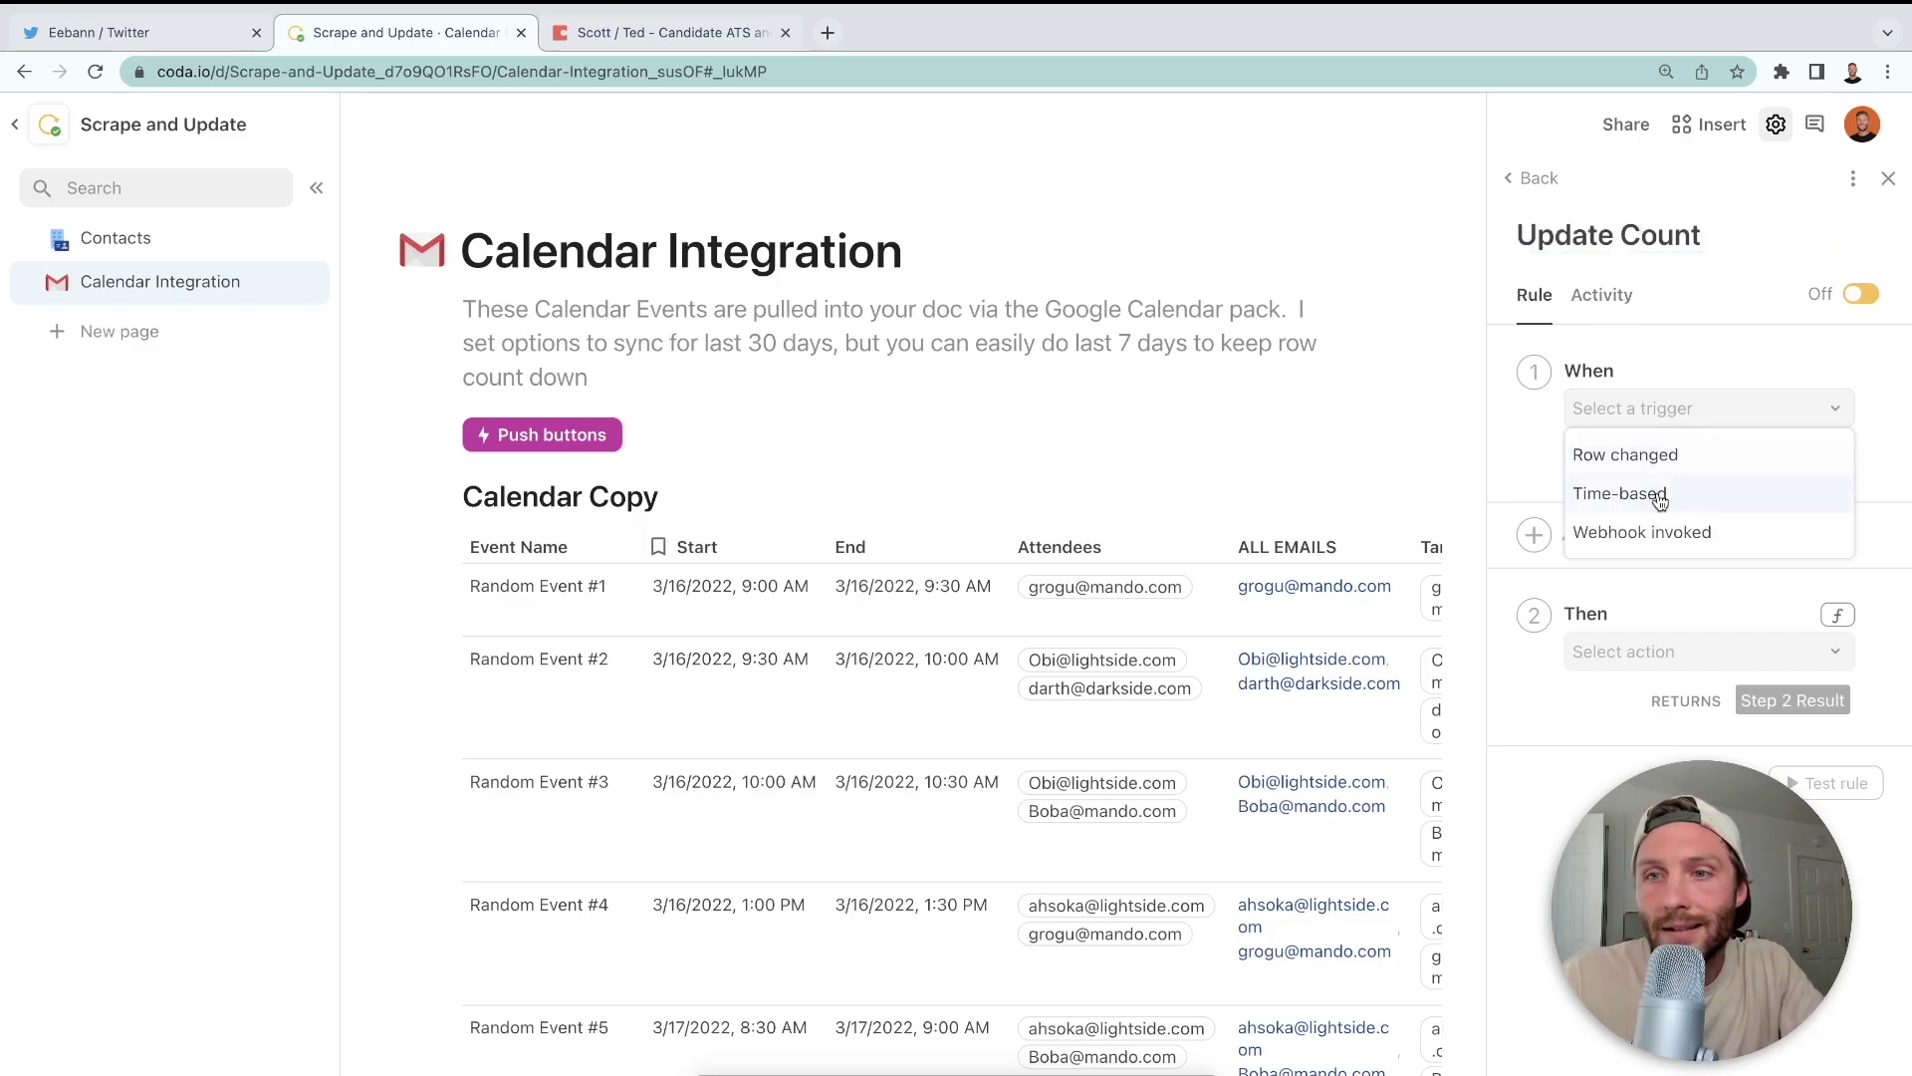
pyautogui.click(1653, 492)
pyautogui.click(1651, 461)
pyautogui.click(1633, 542)
pyautogui.click(1618, 744)
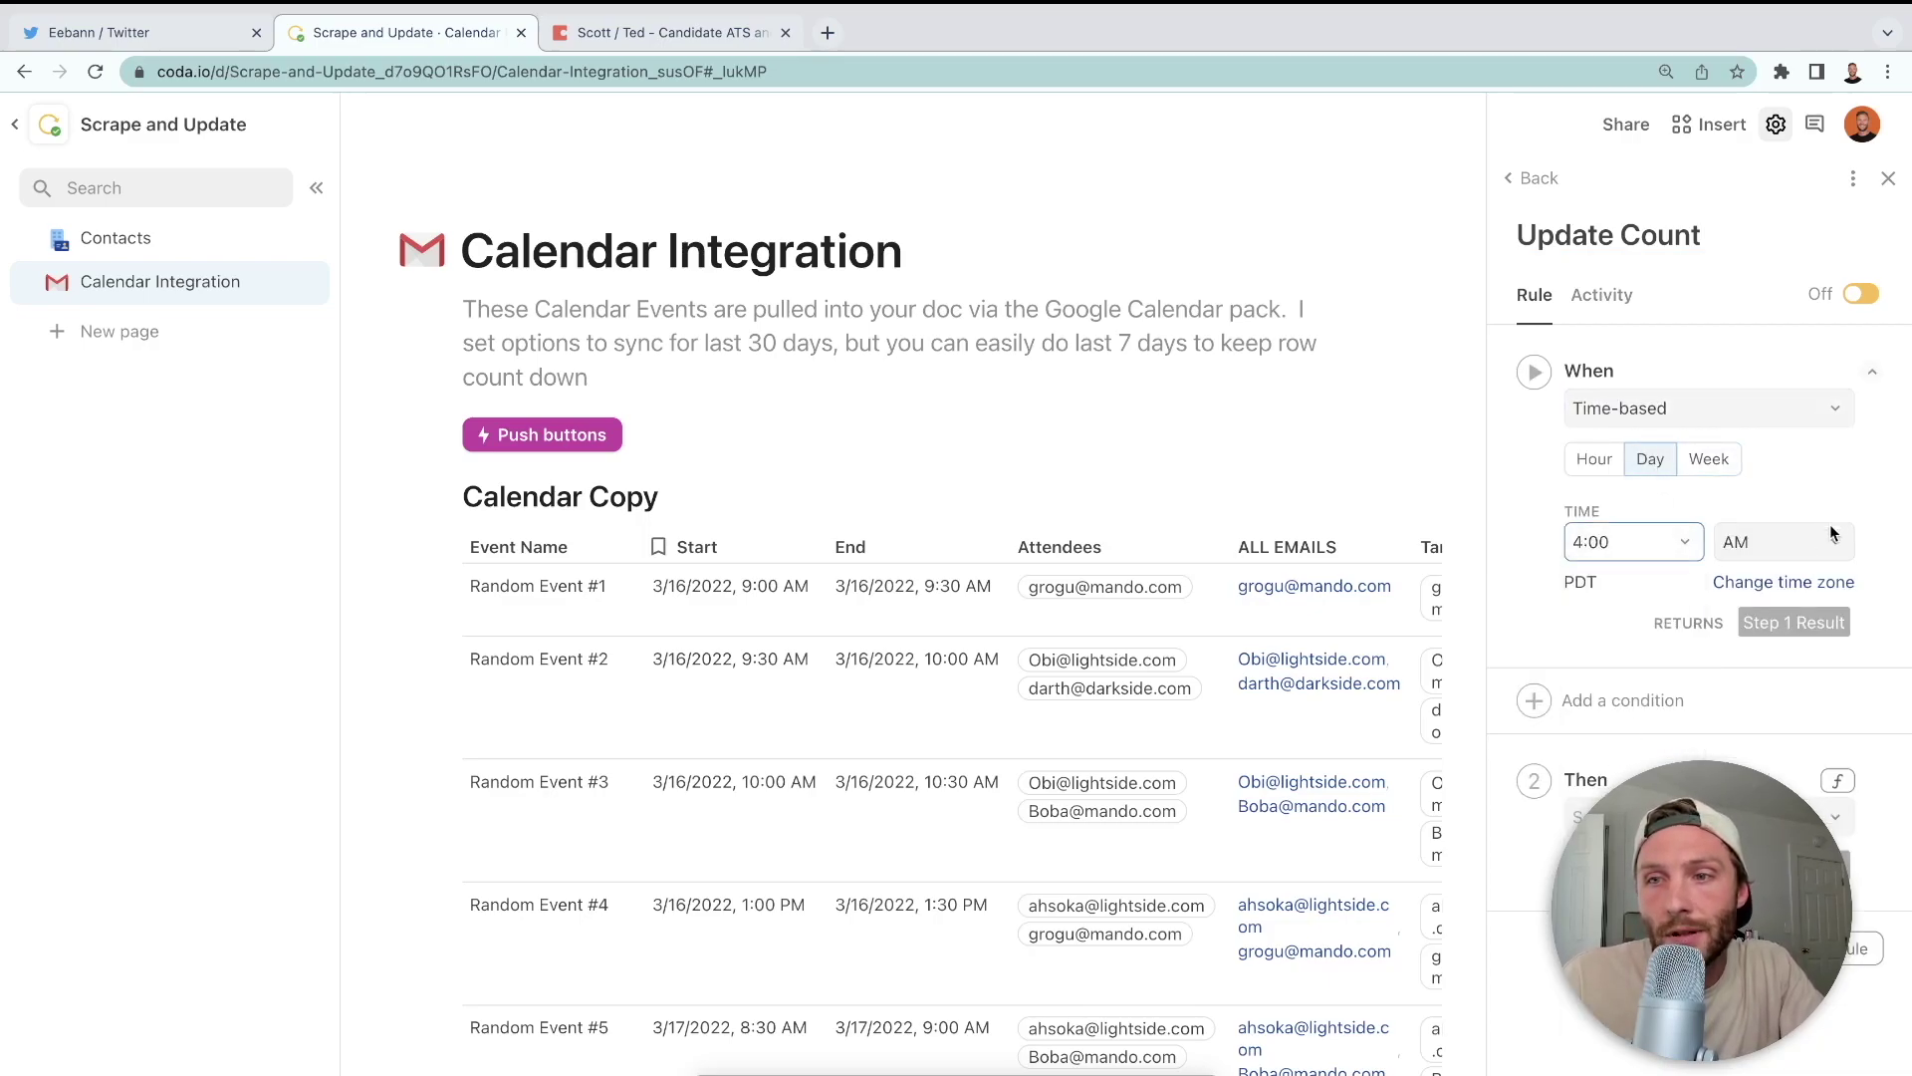
# - Set Update Count's action to Push buttons and close the automations panel
pyautogui.click(1683, 822)
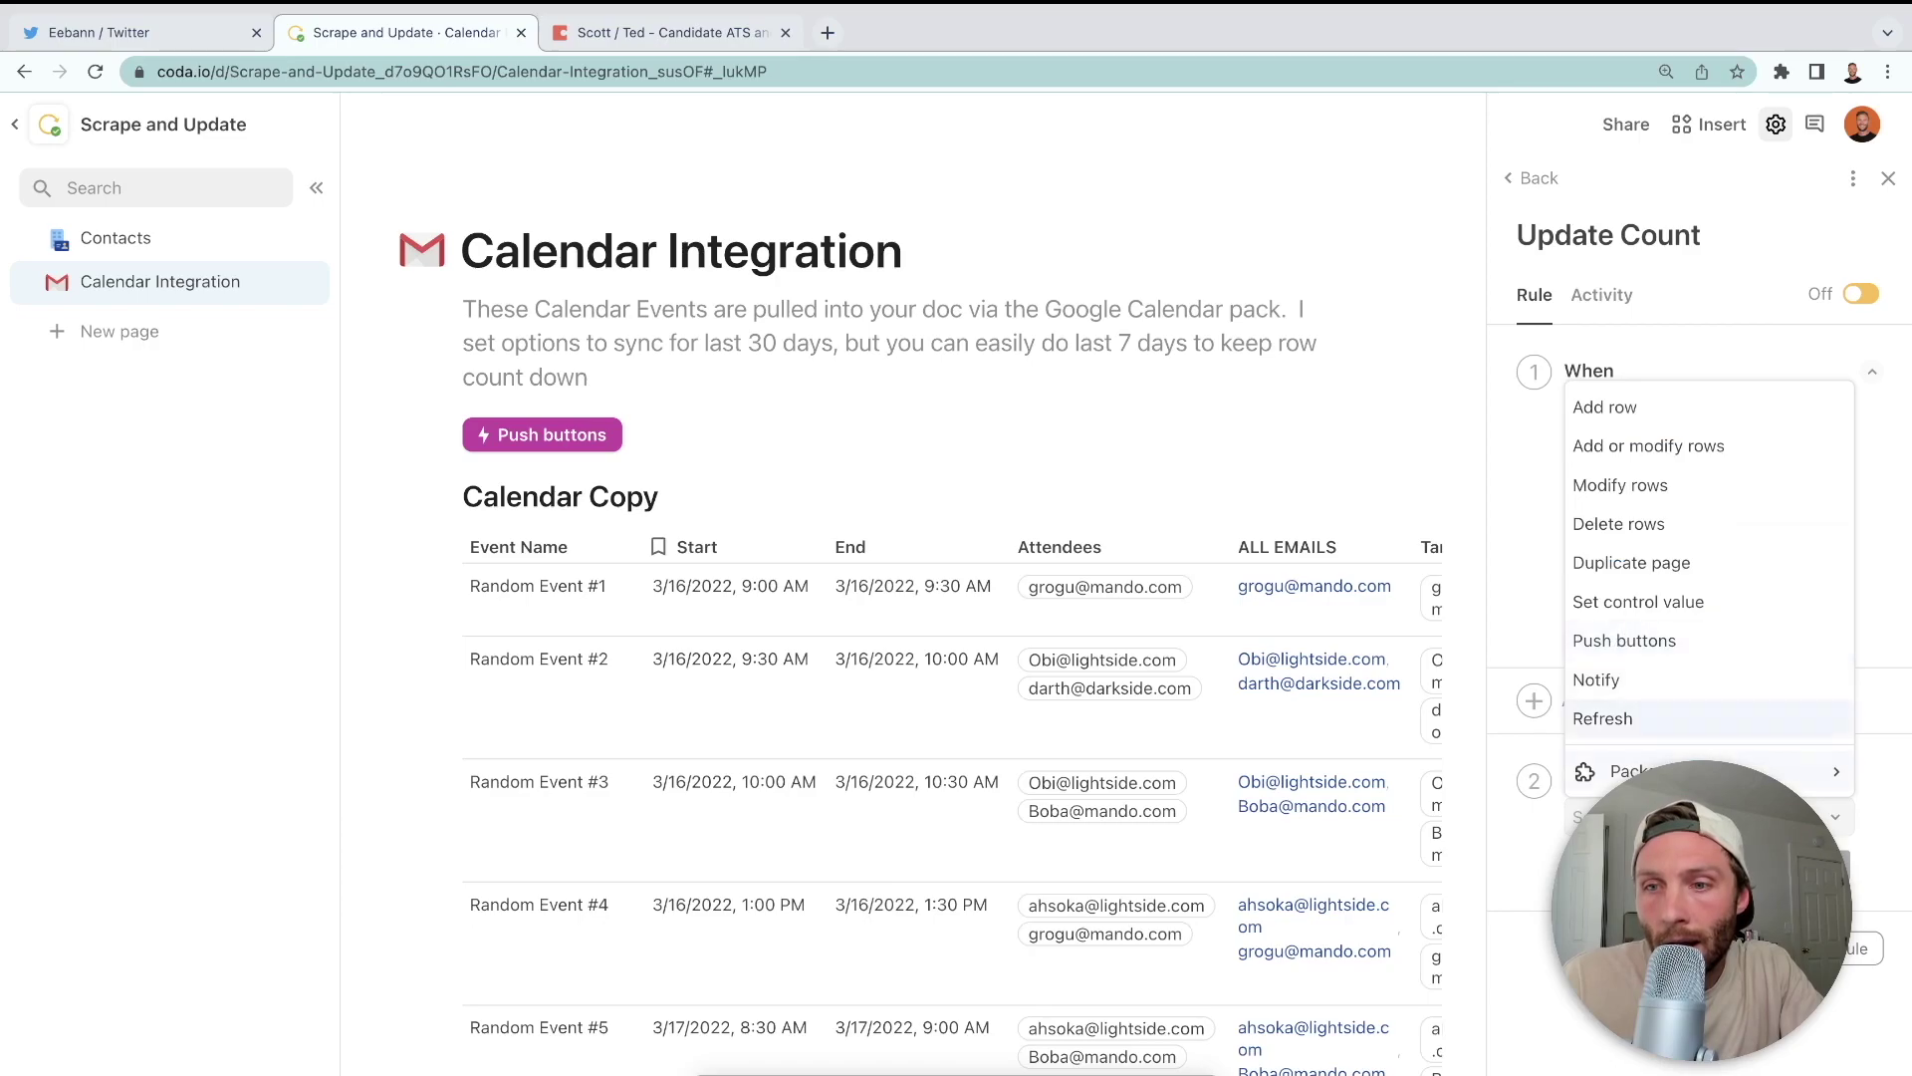
pyautogui.click(1645, 638)
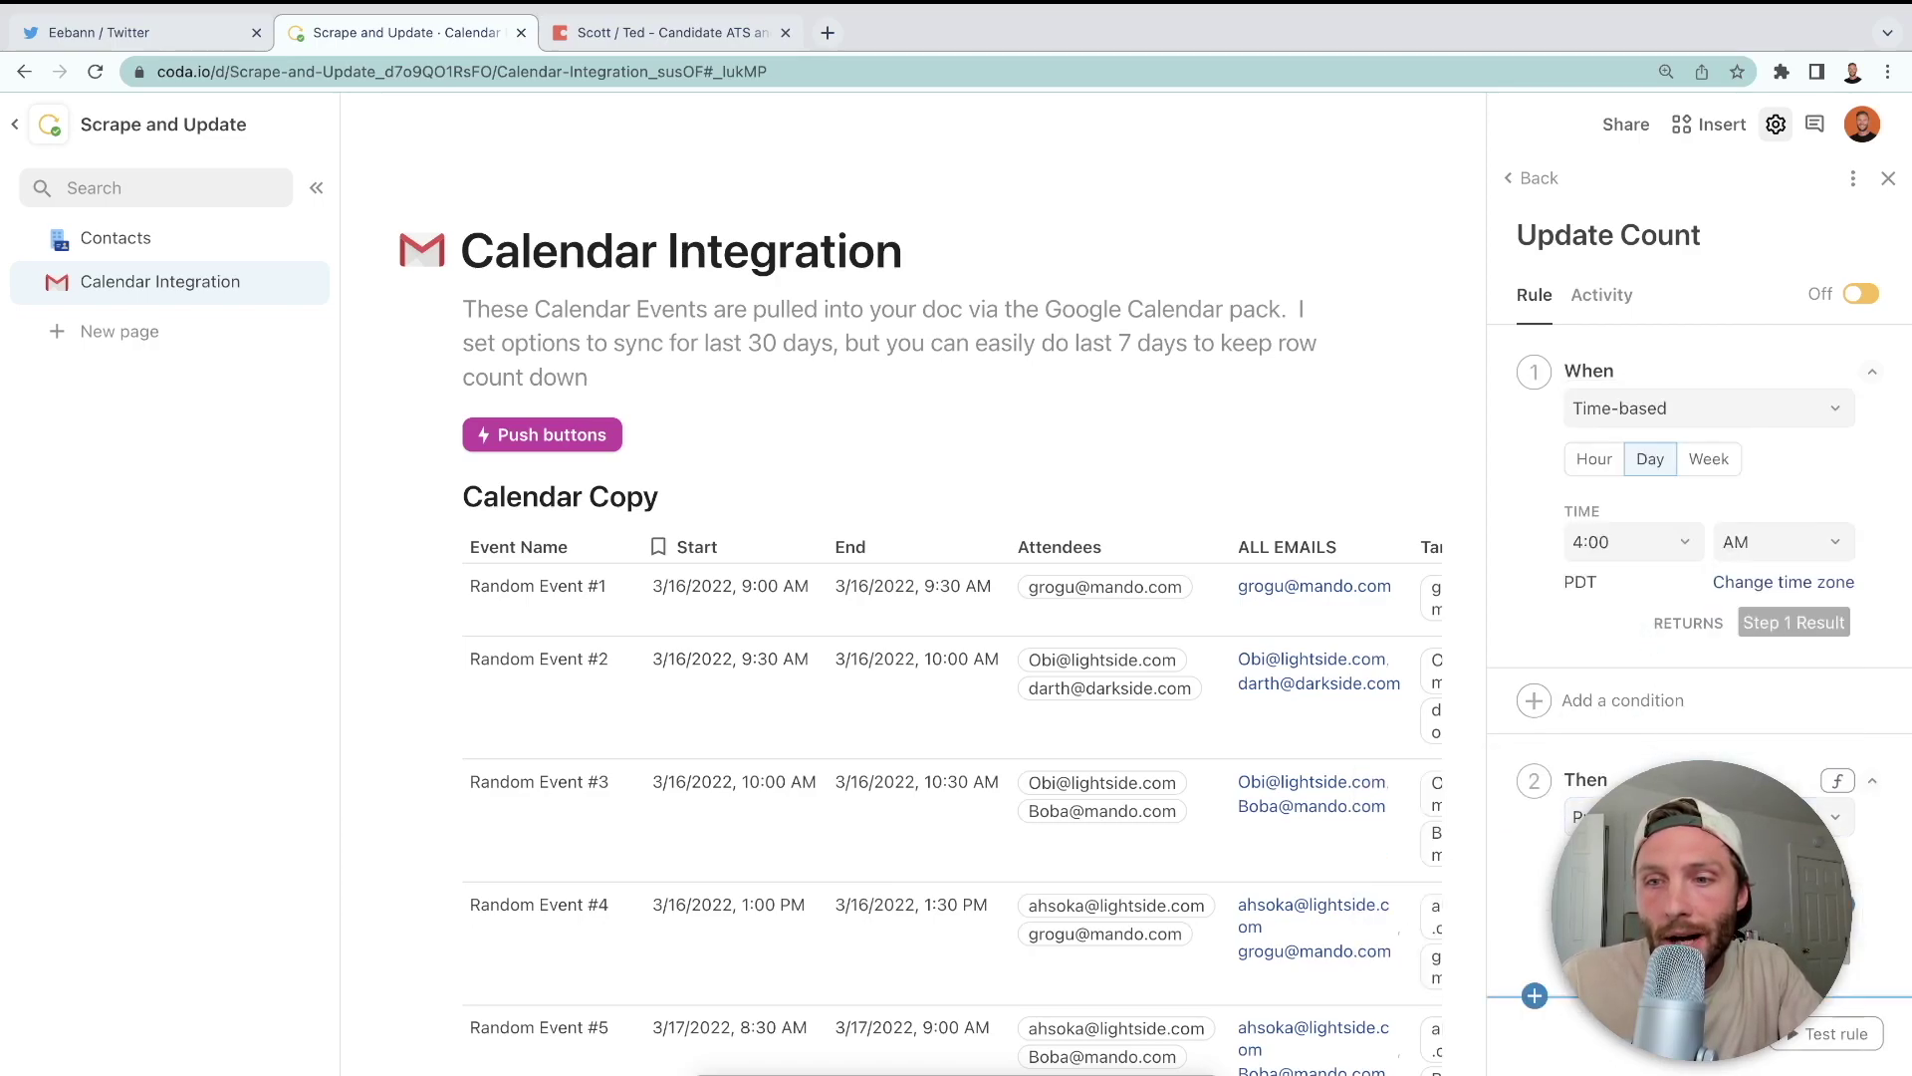
pyautogui.click(1539, 177)
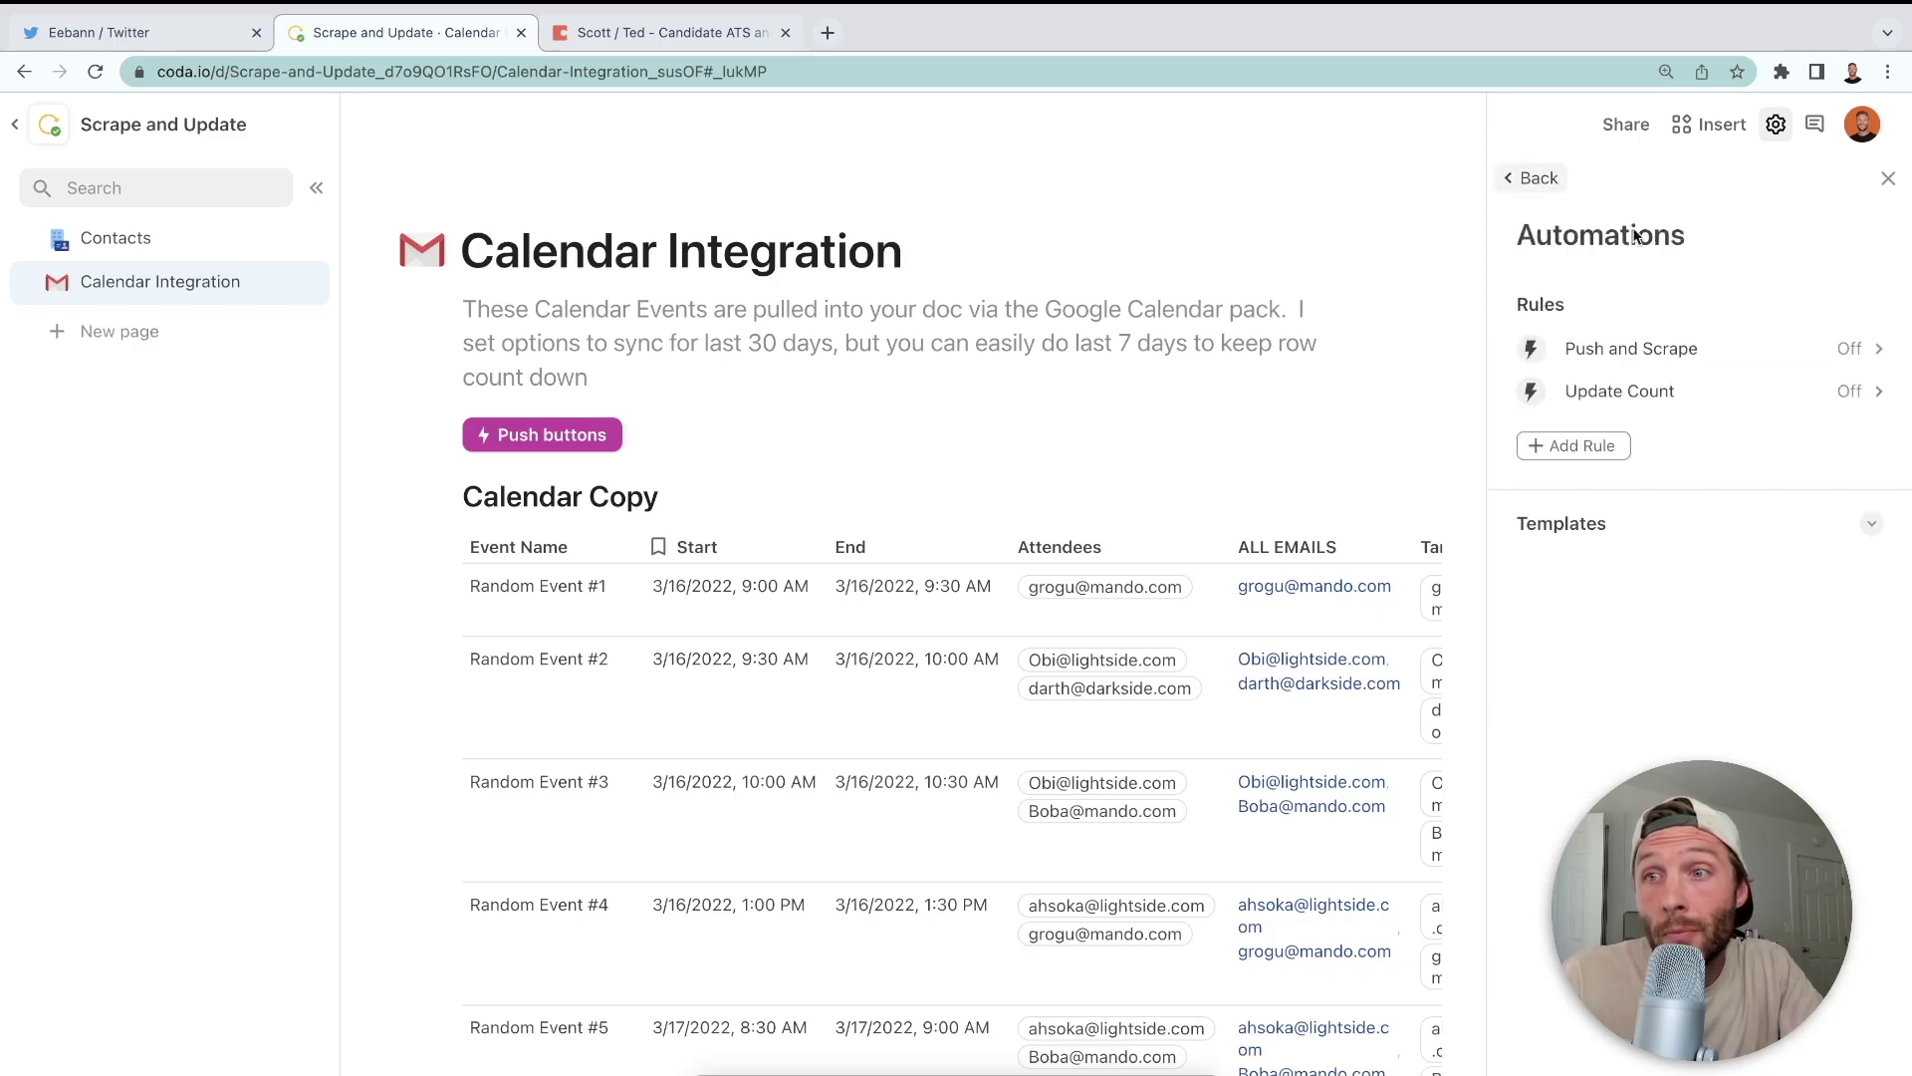
pyautogui.click(896, 596)
pyautogui.click(1161, 615)
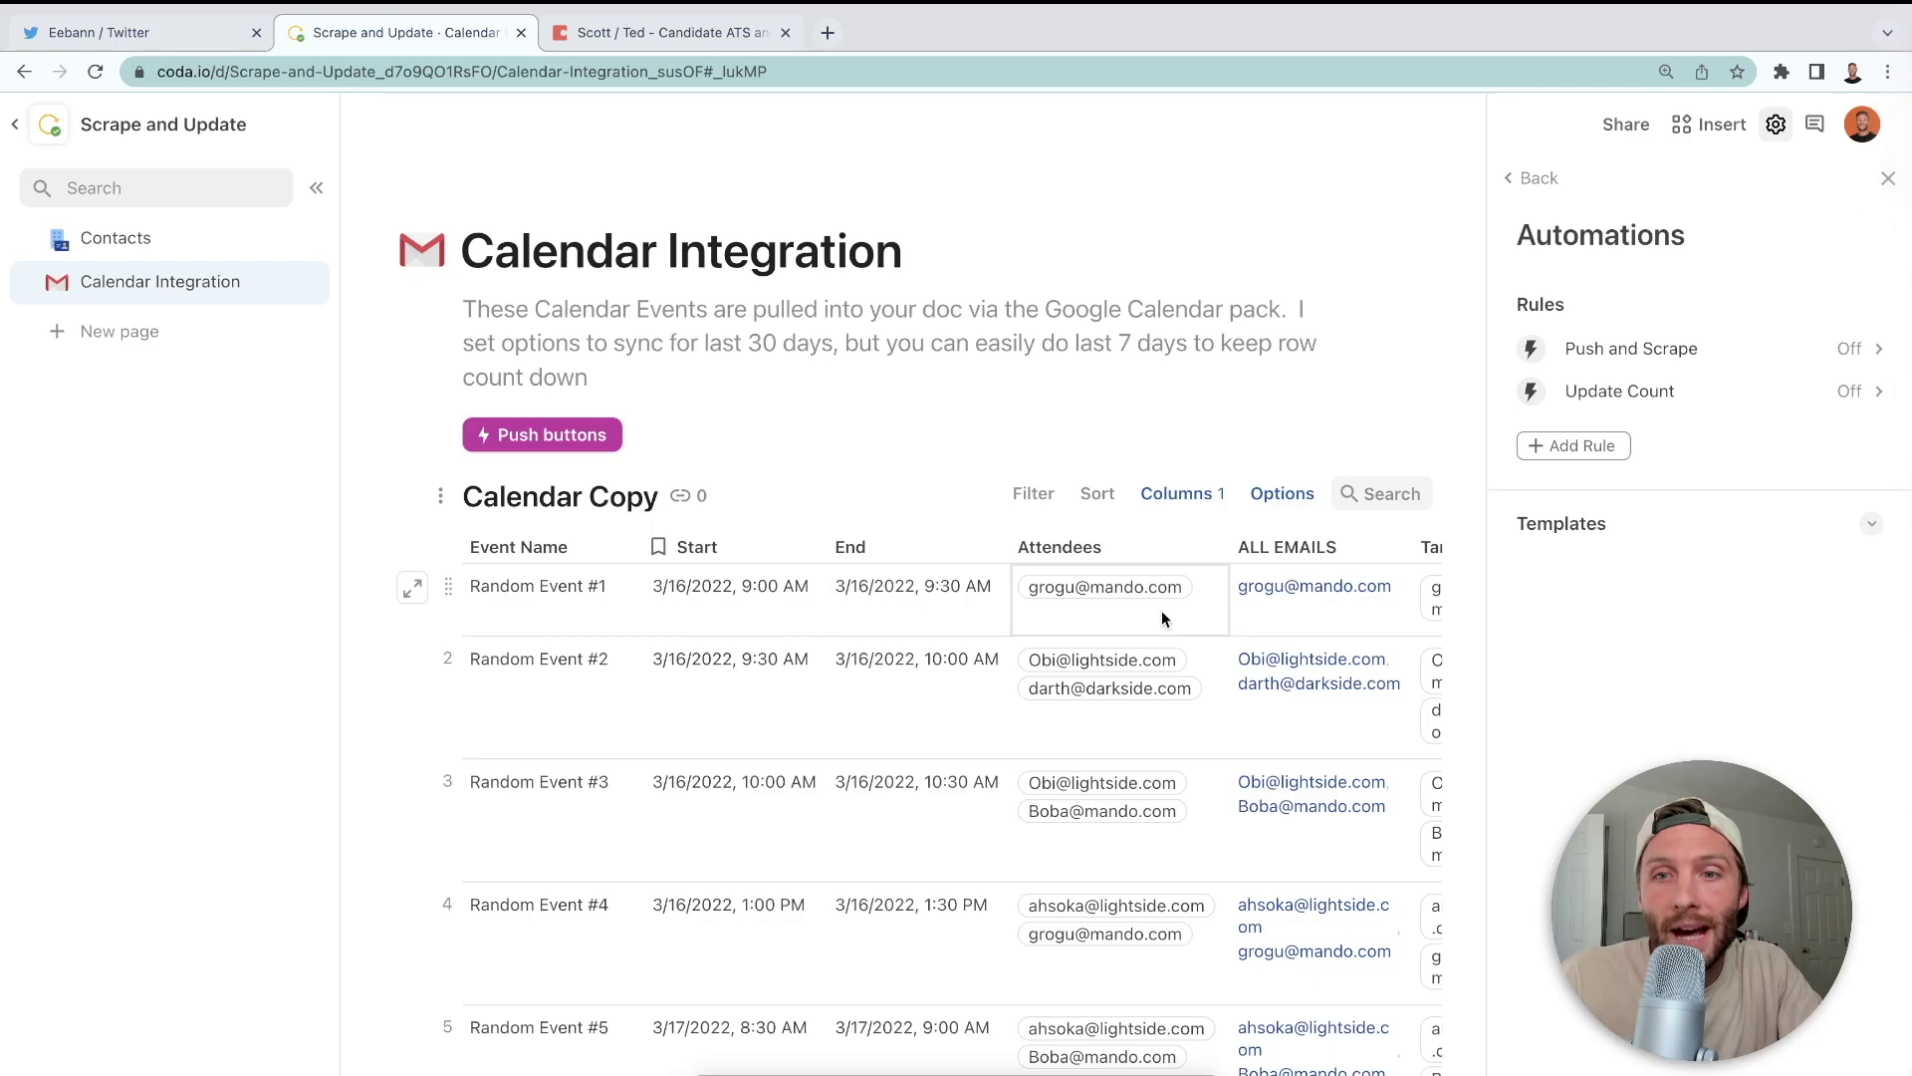
pyautogui.click(1888, 178)
# - Delete the Push buttons button from Calendar Integration and review the Calendar Copy table options
pyautogui.click(643, 396)
pyautogui.press('BackSpace')
pyautogui.scroll(-2, 996, 448)
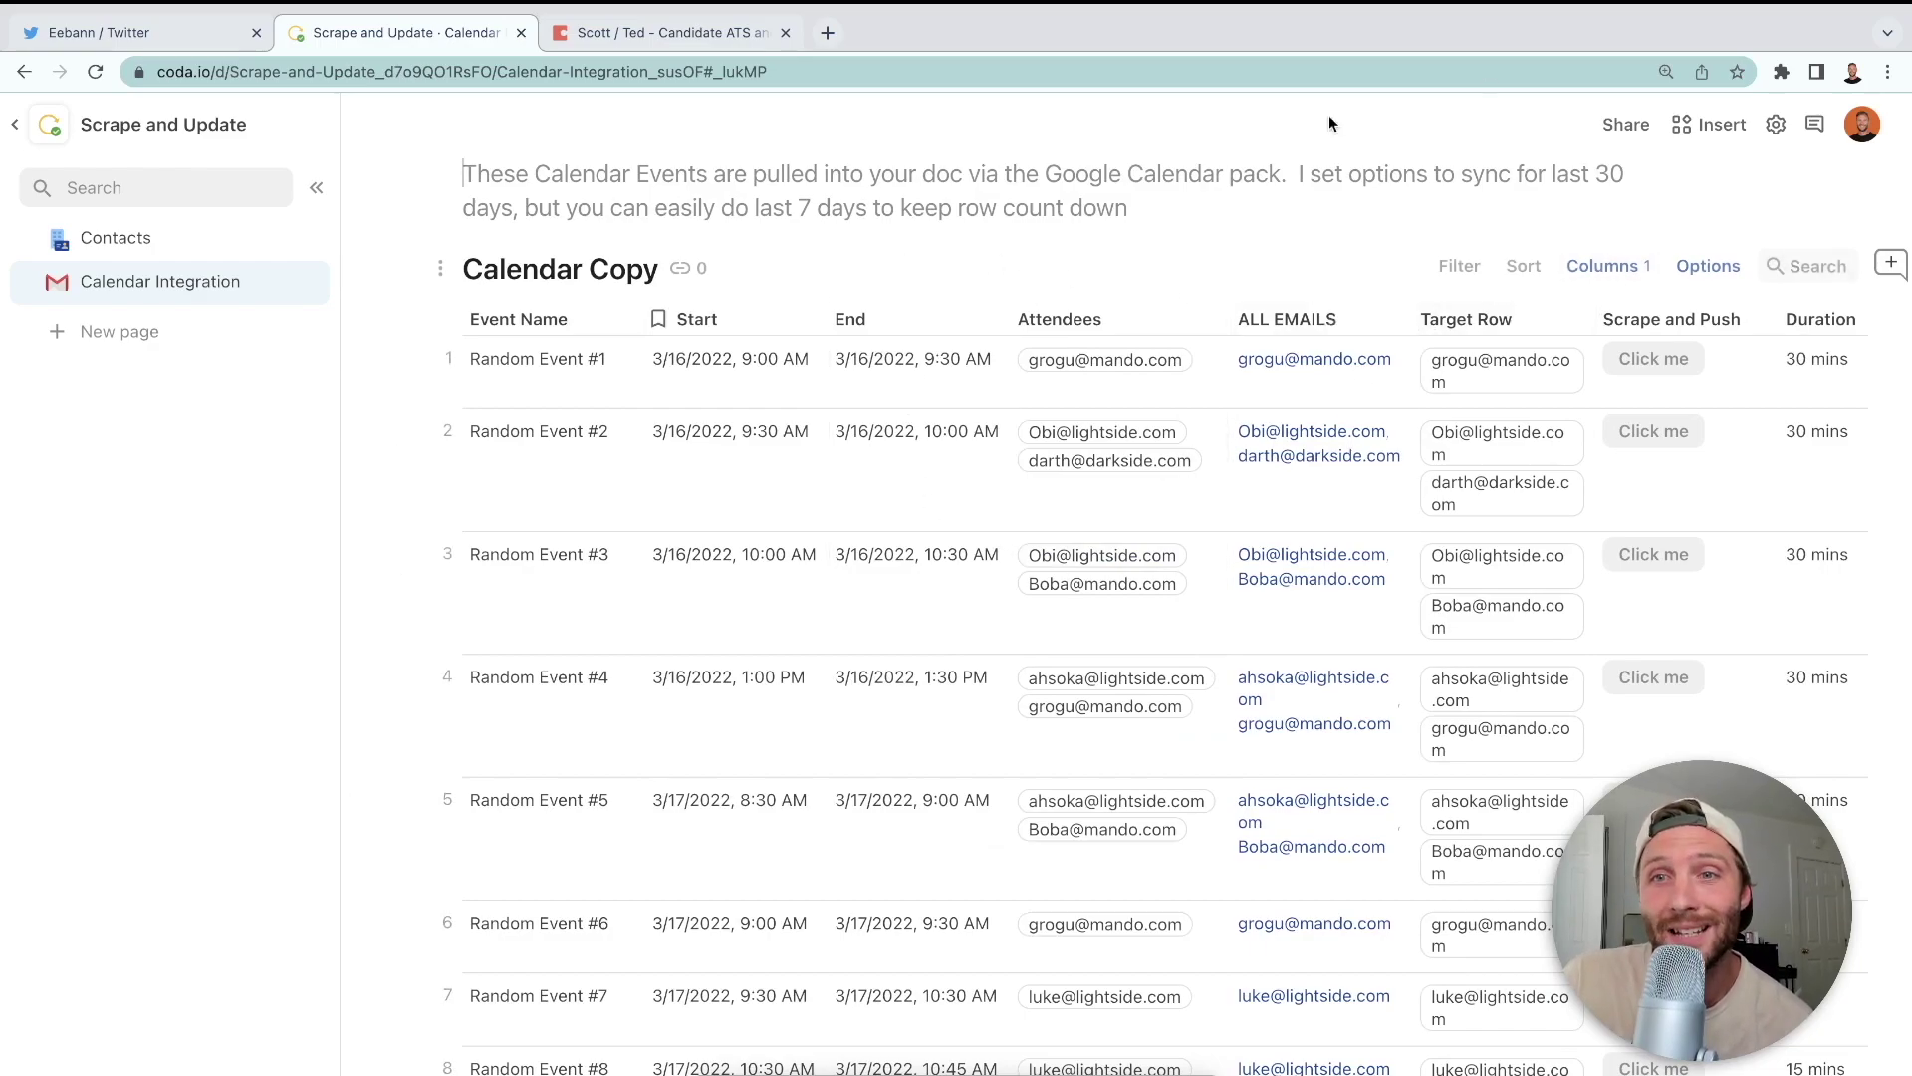
pyautogui.click(1708, 266)
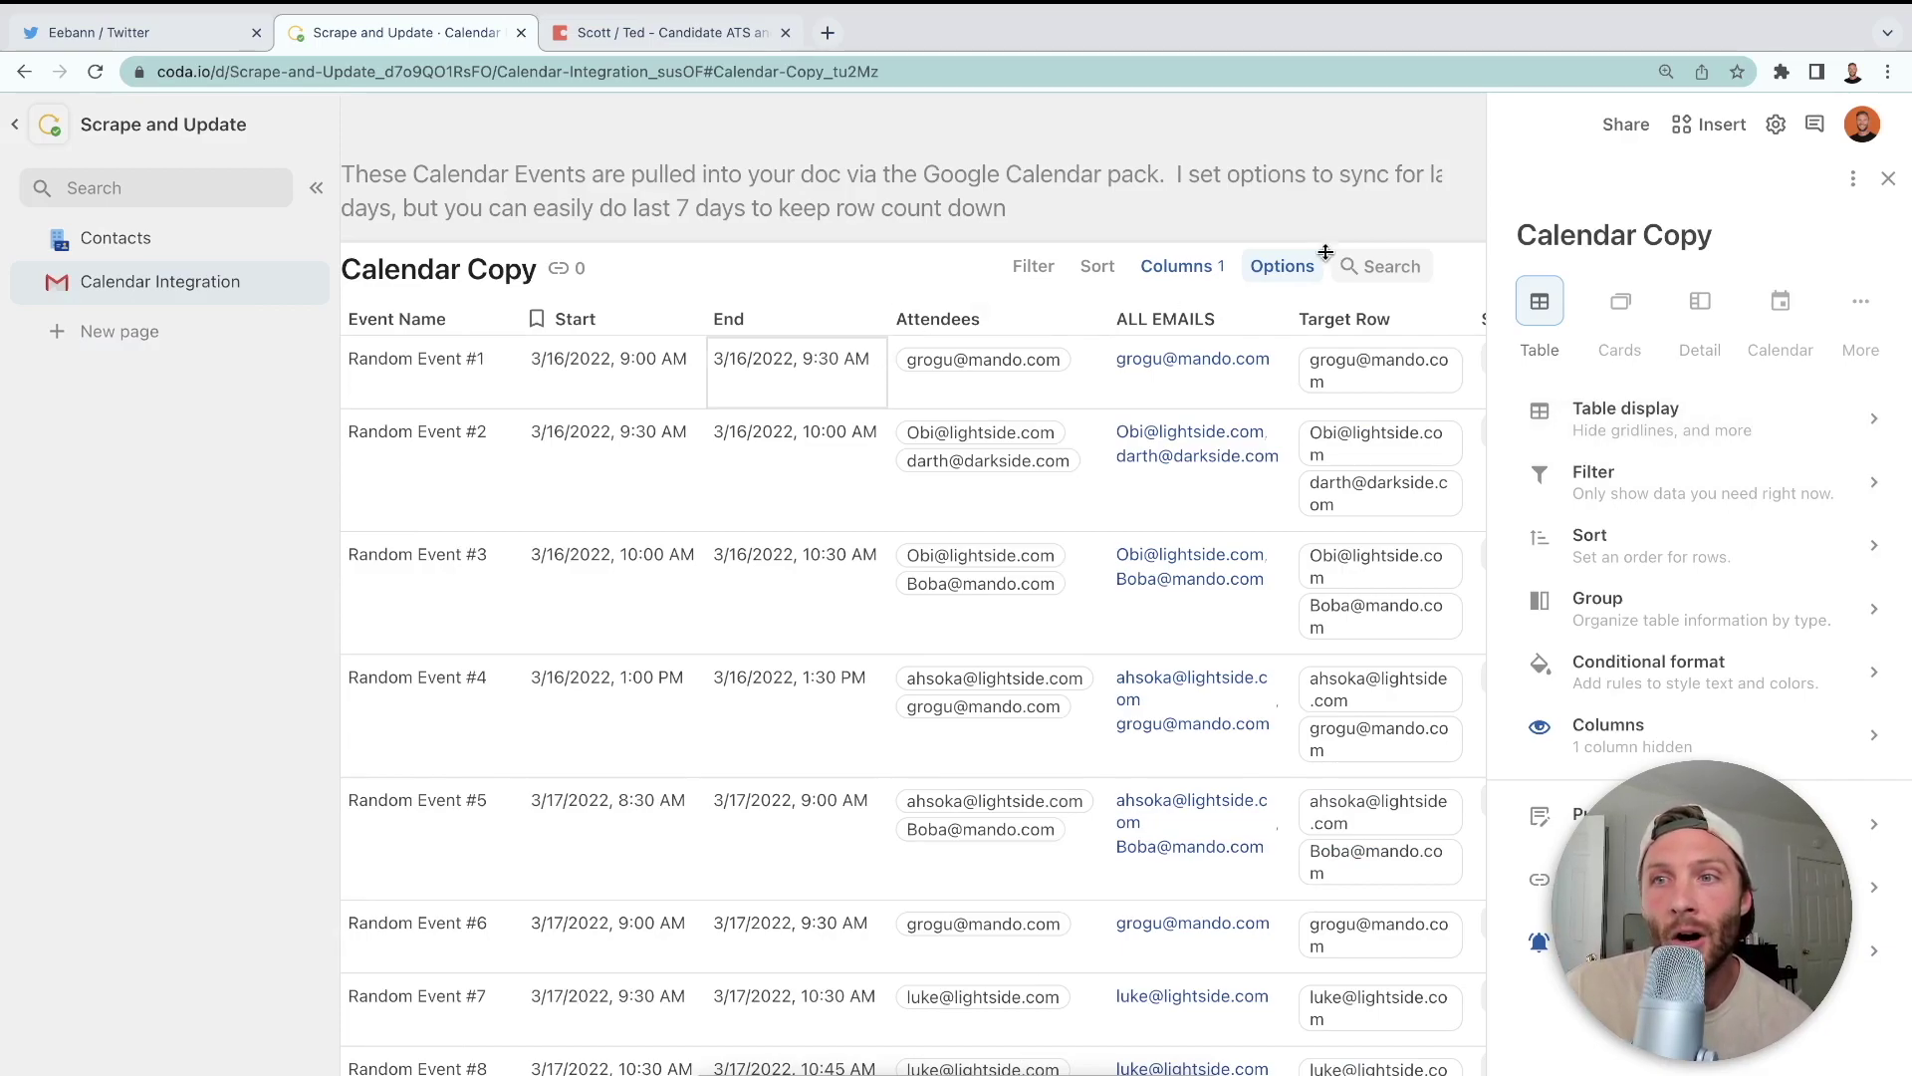
pyautogui.click(1887, 180)
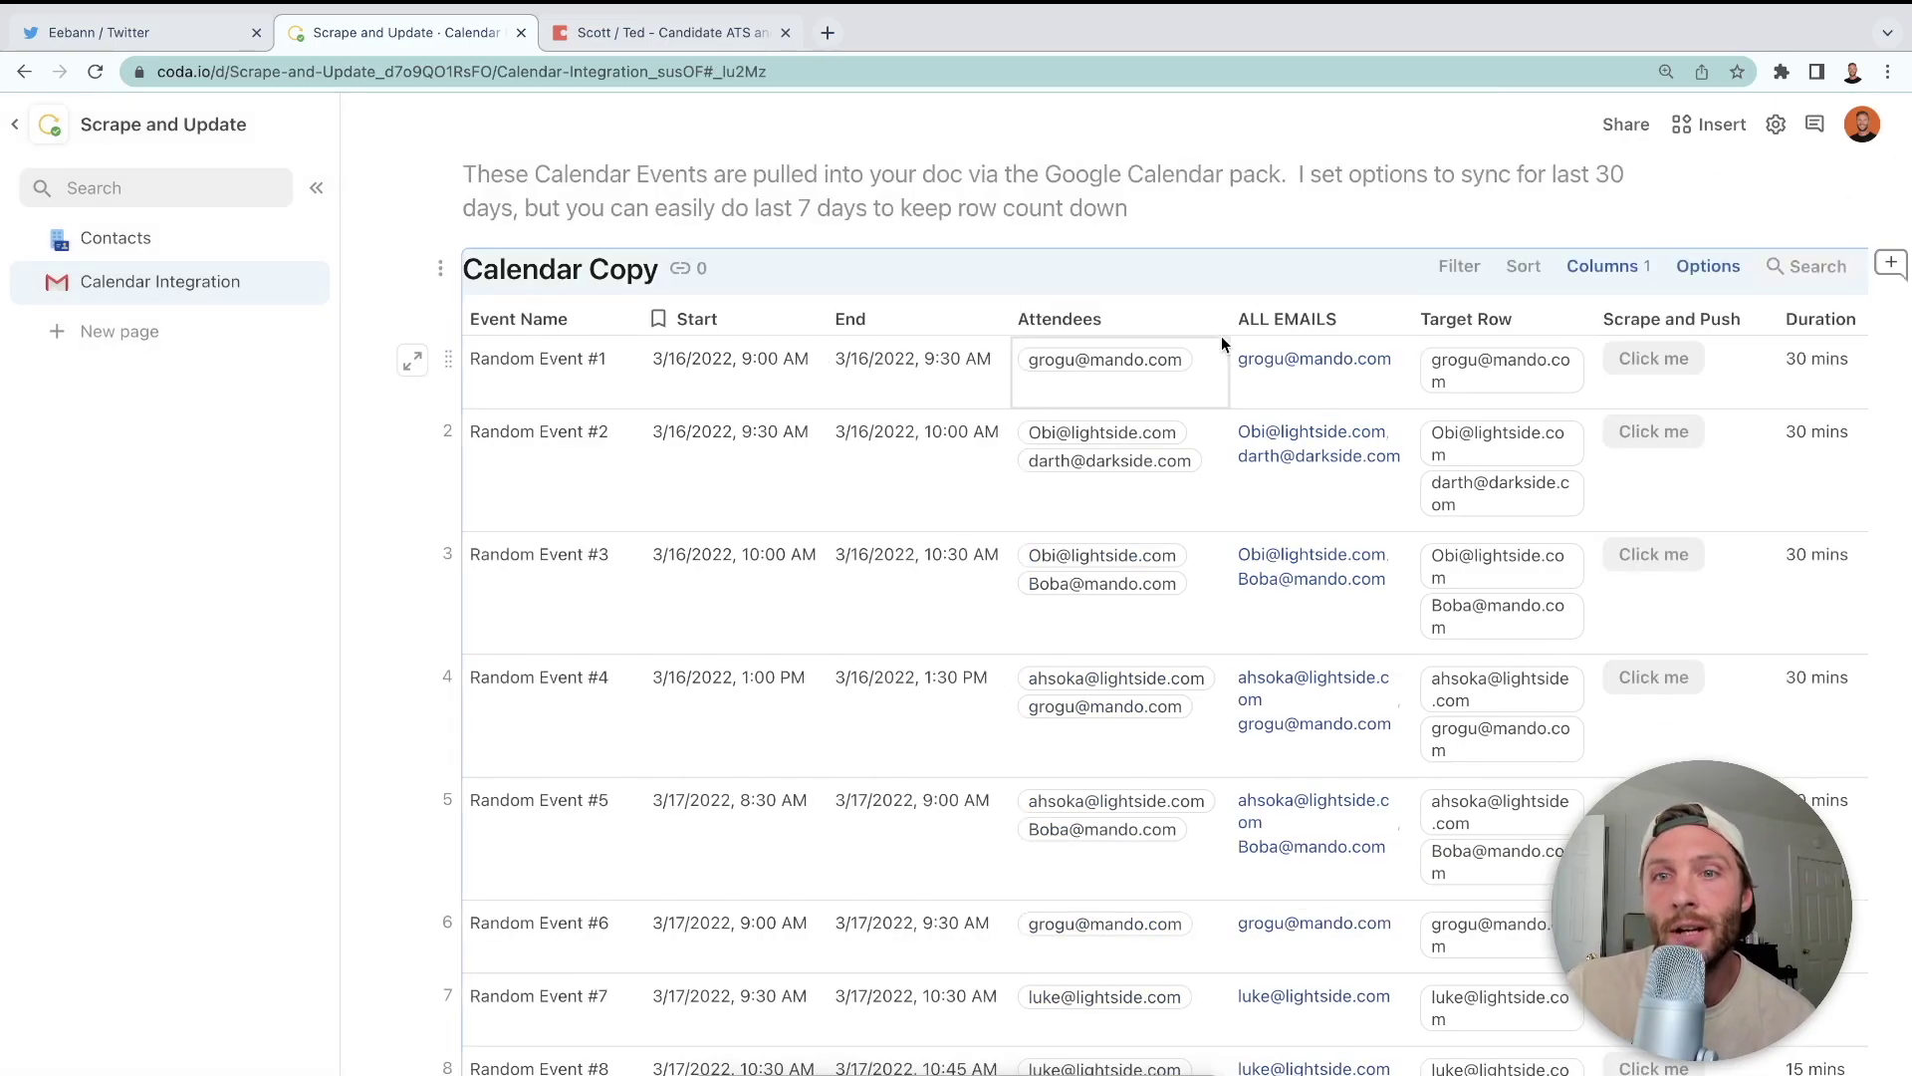
# - On the Contacts page, hide the Meeting Digest and Update Meeting Information columns
pyautogui.click(165, 241)
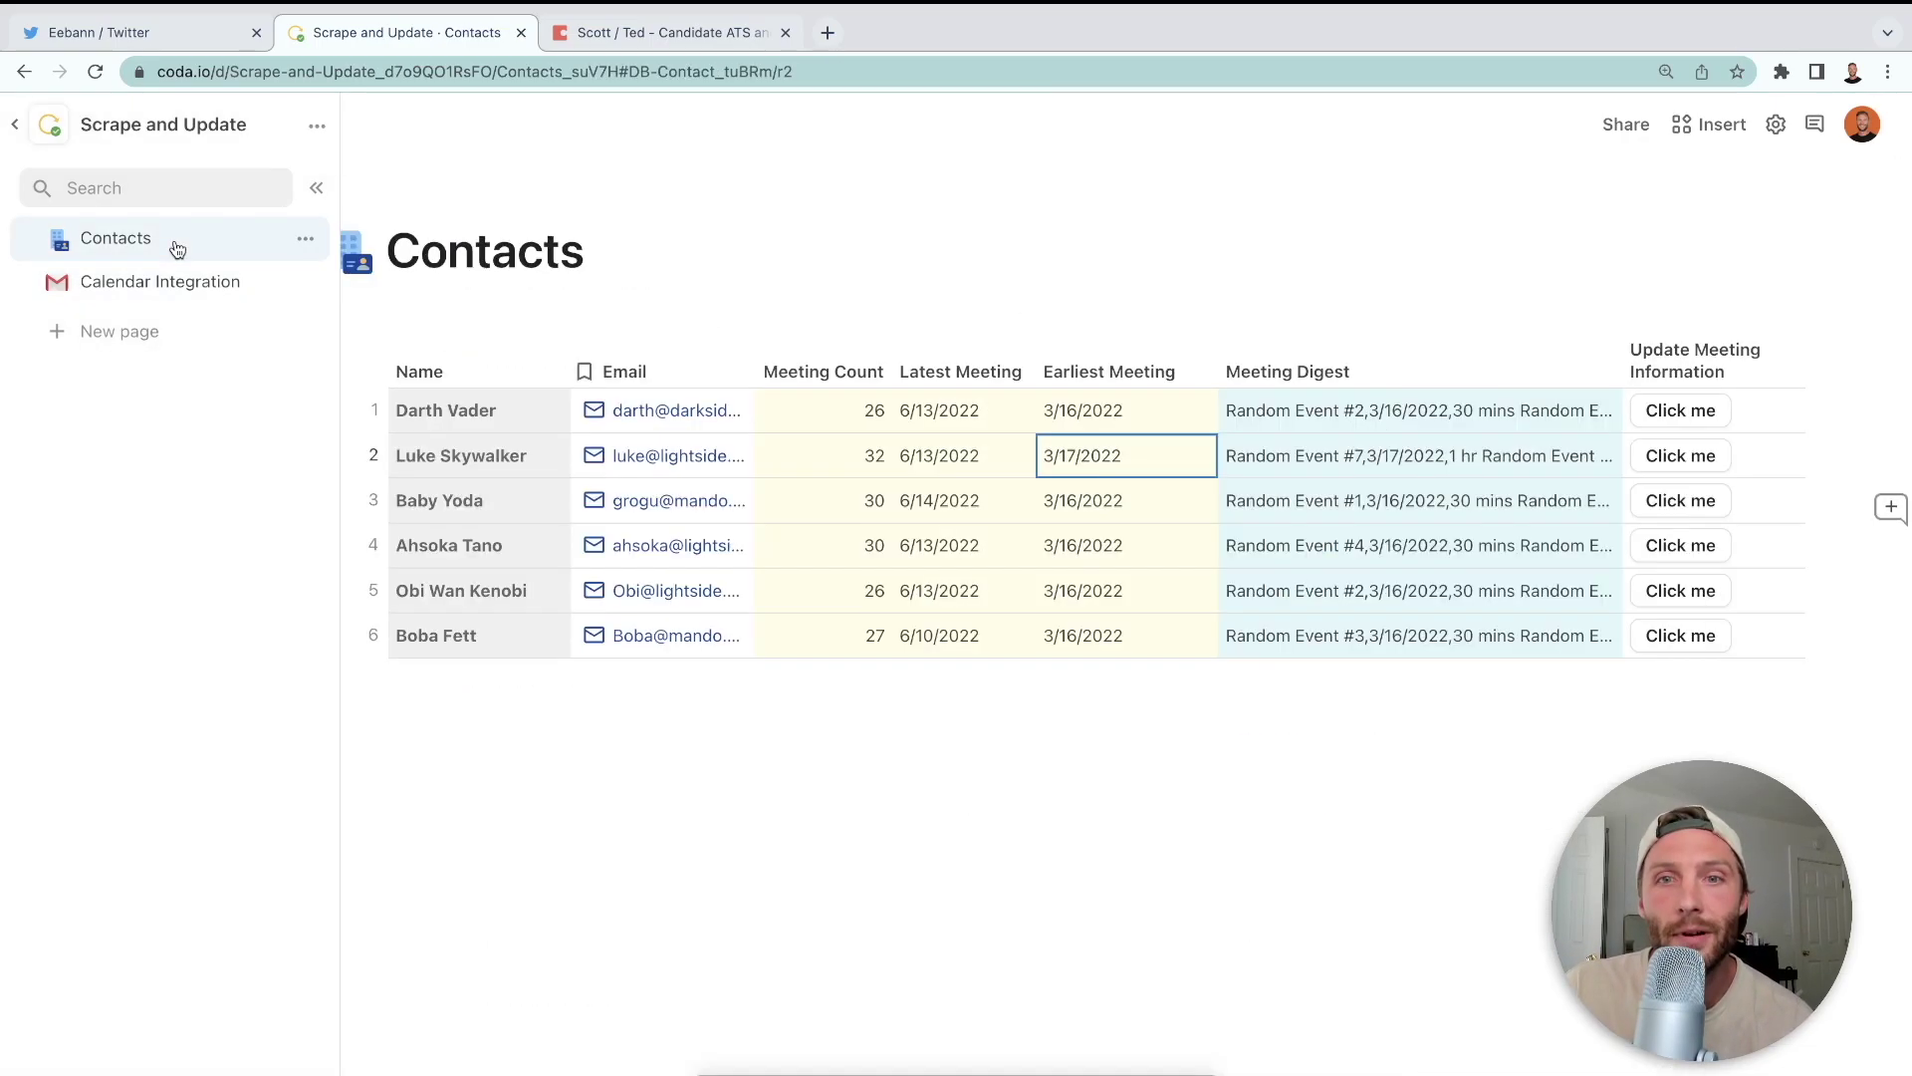
pyautogui.click(1601, 371)
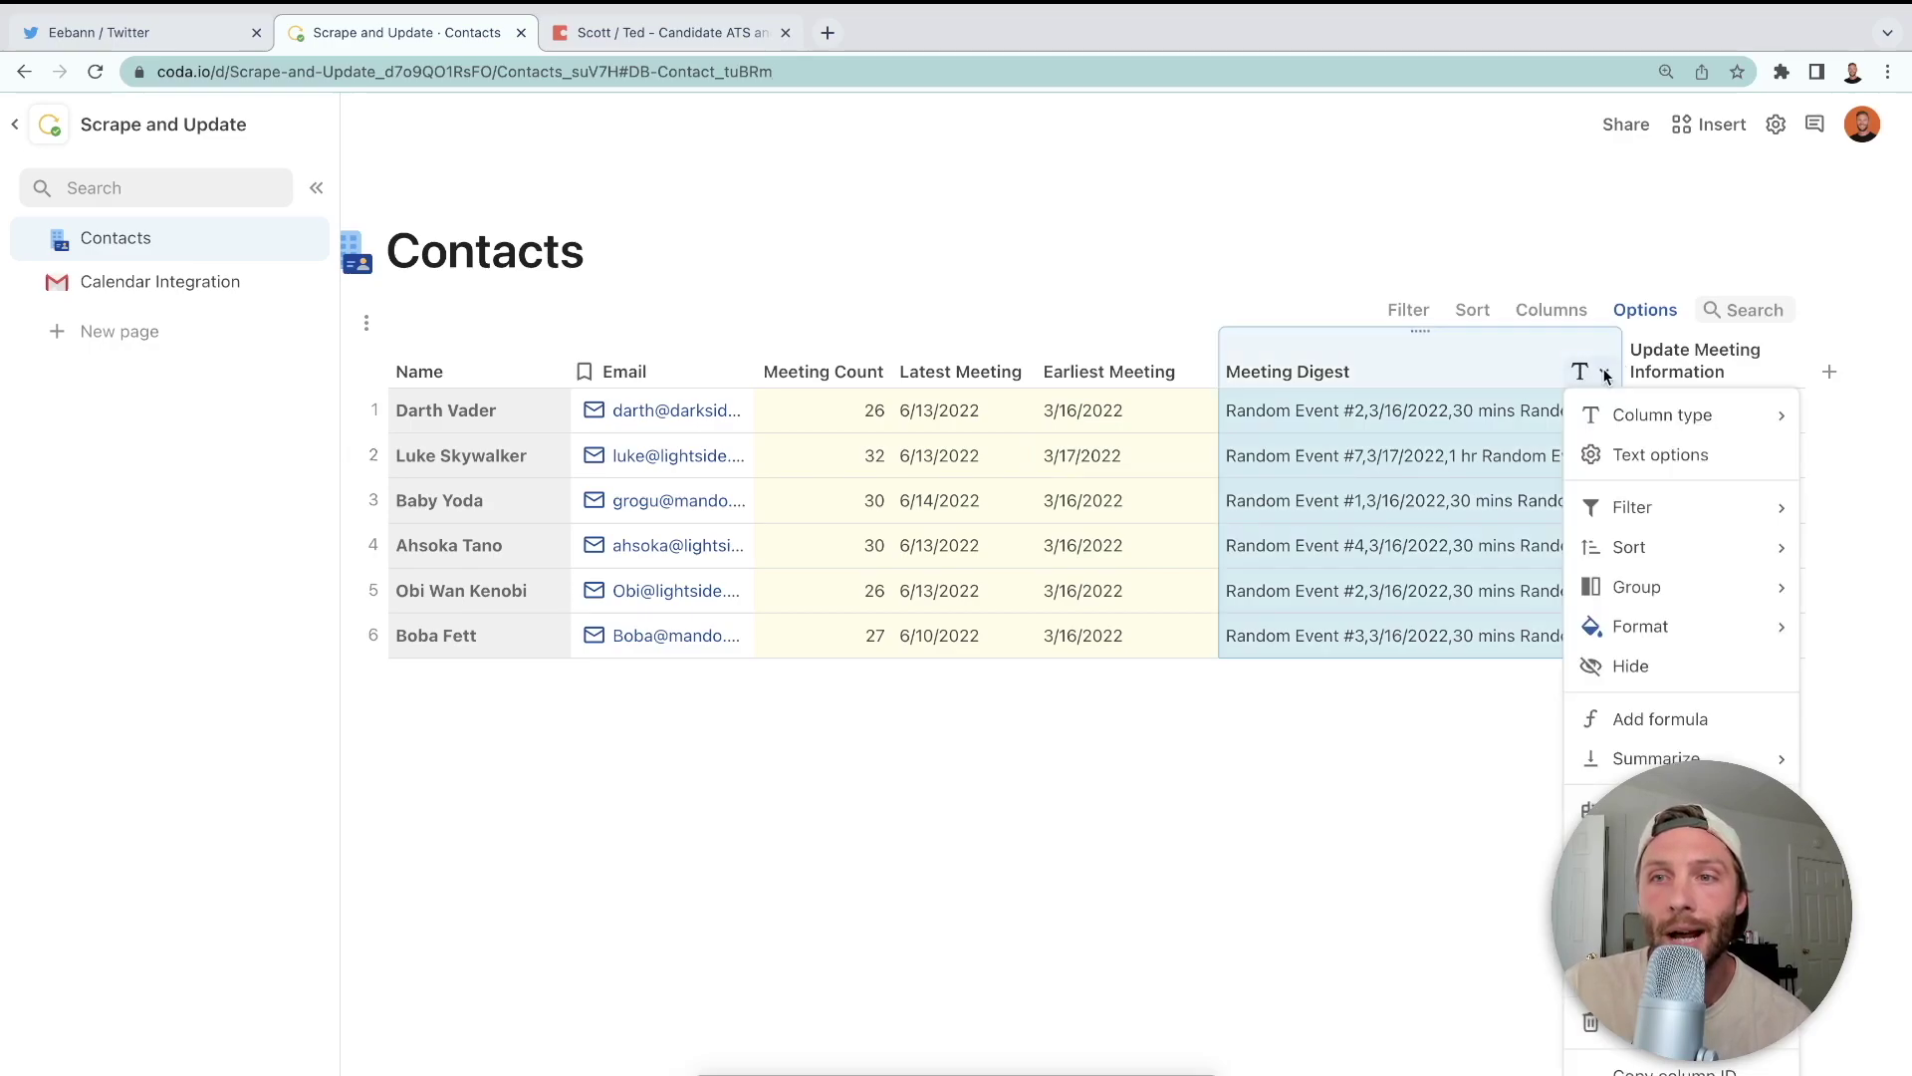
pyautogui.click(1631, 665)
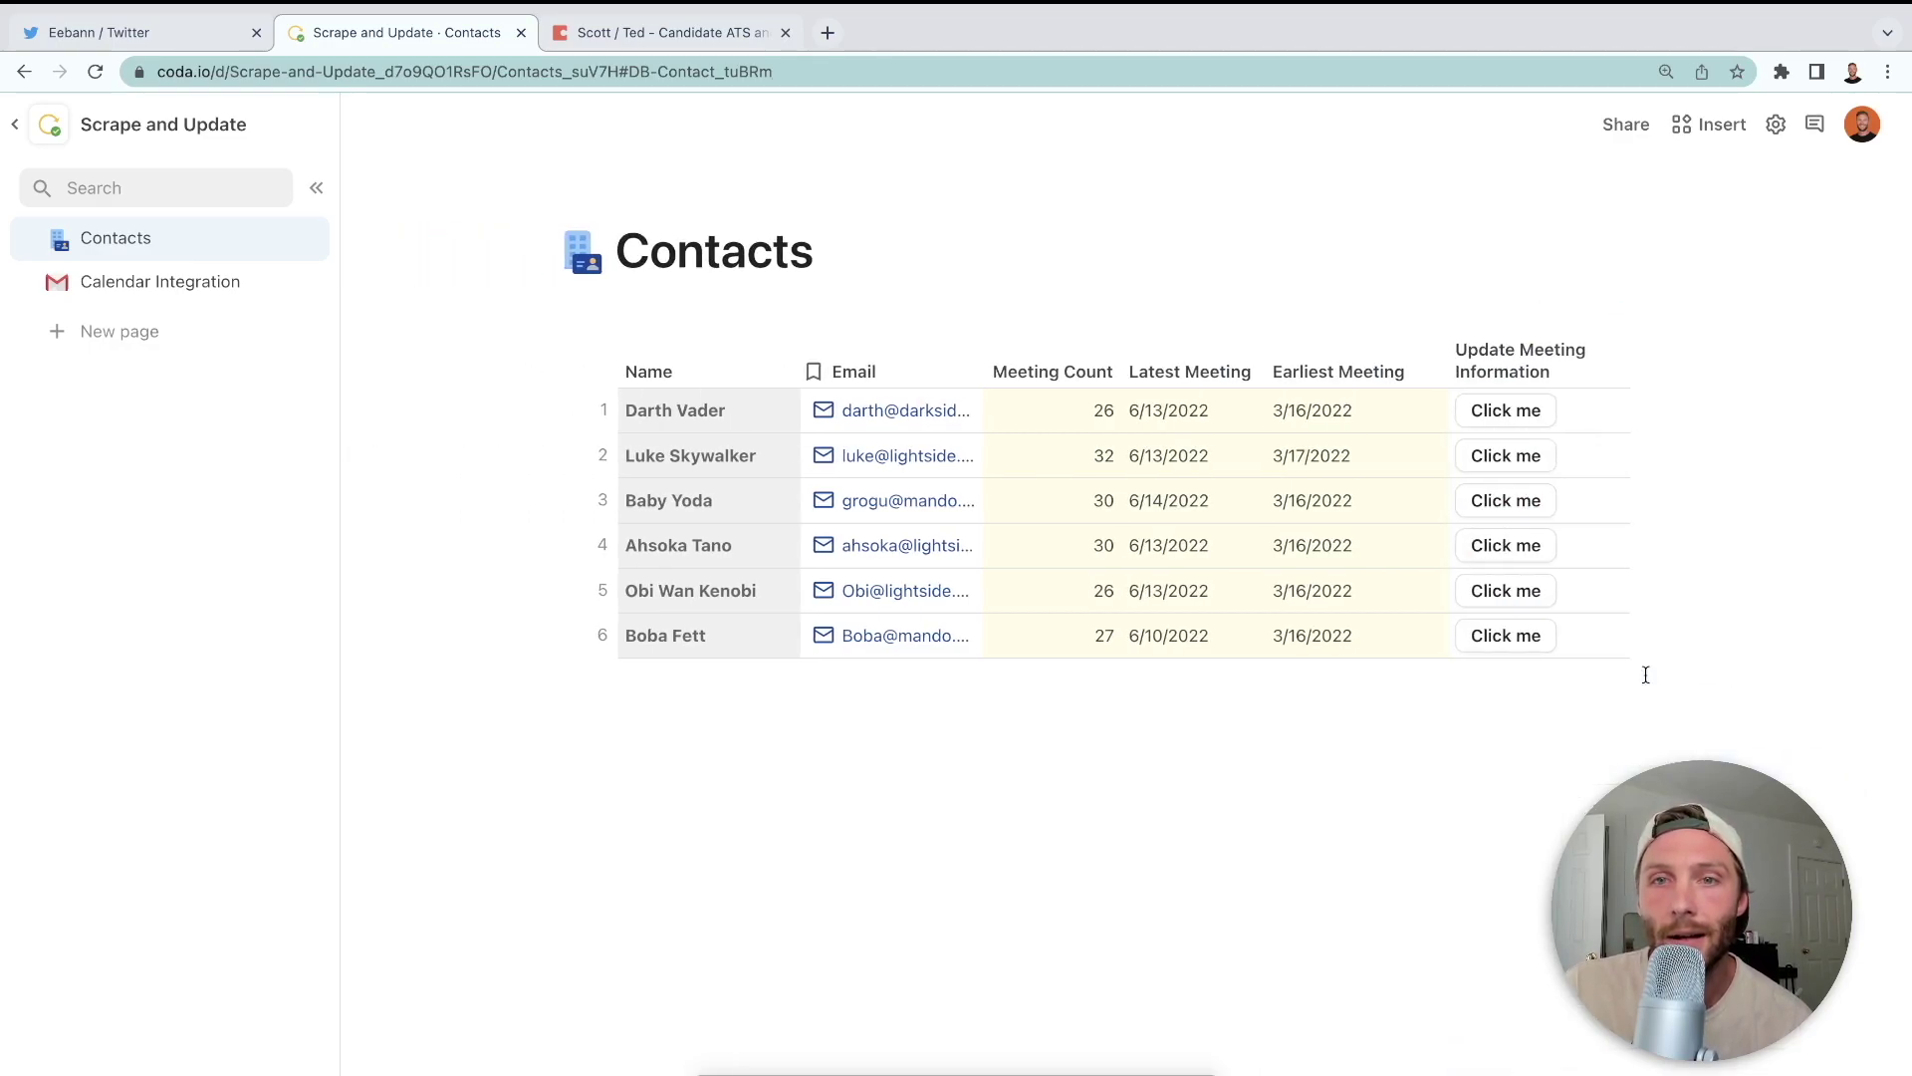
pyautogui.click(1607, 371)
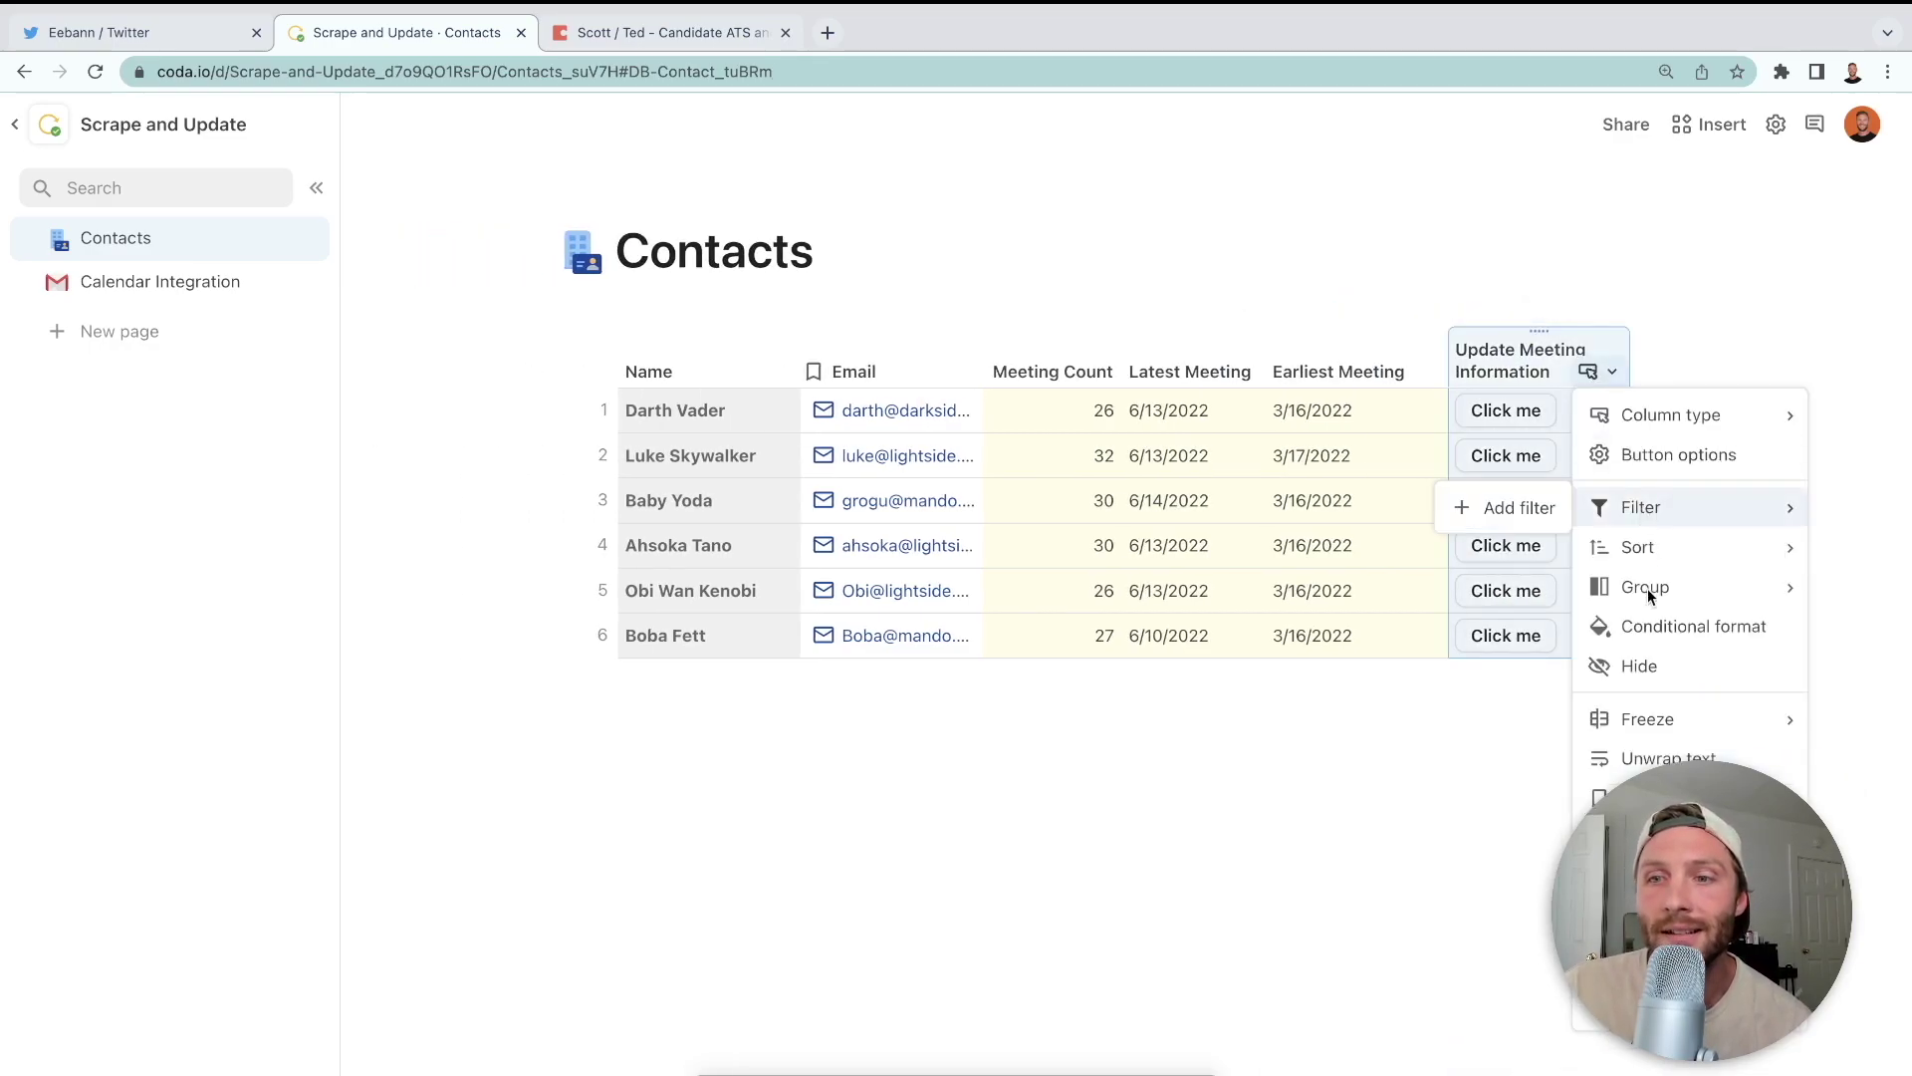
pyautogui.click(1648, 667)
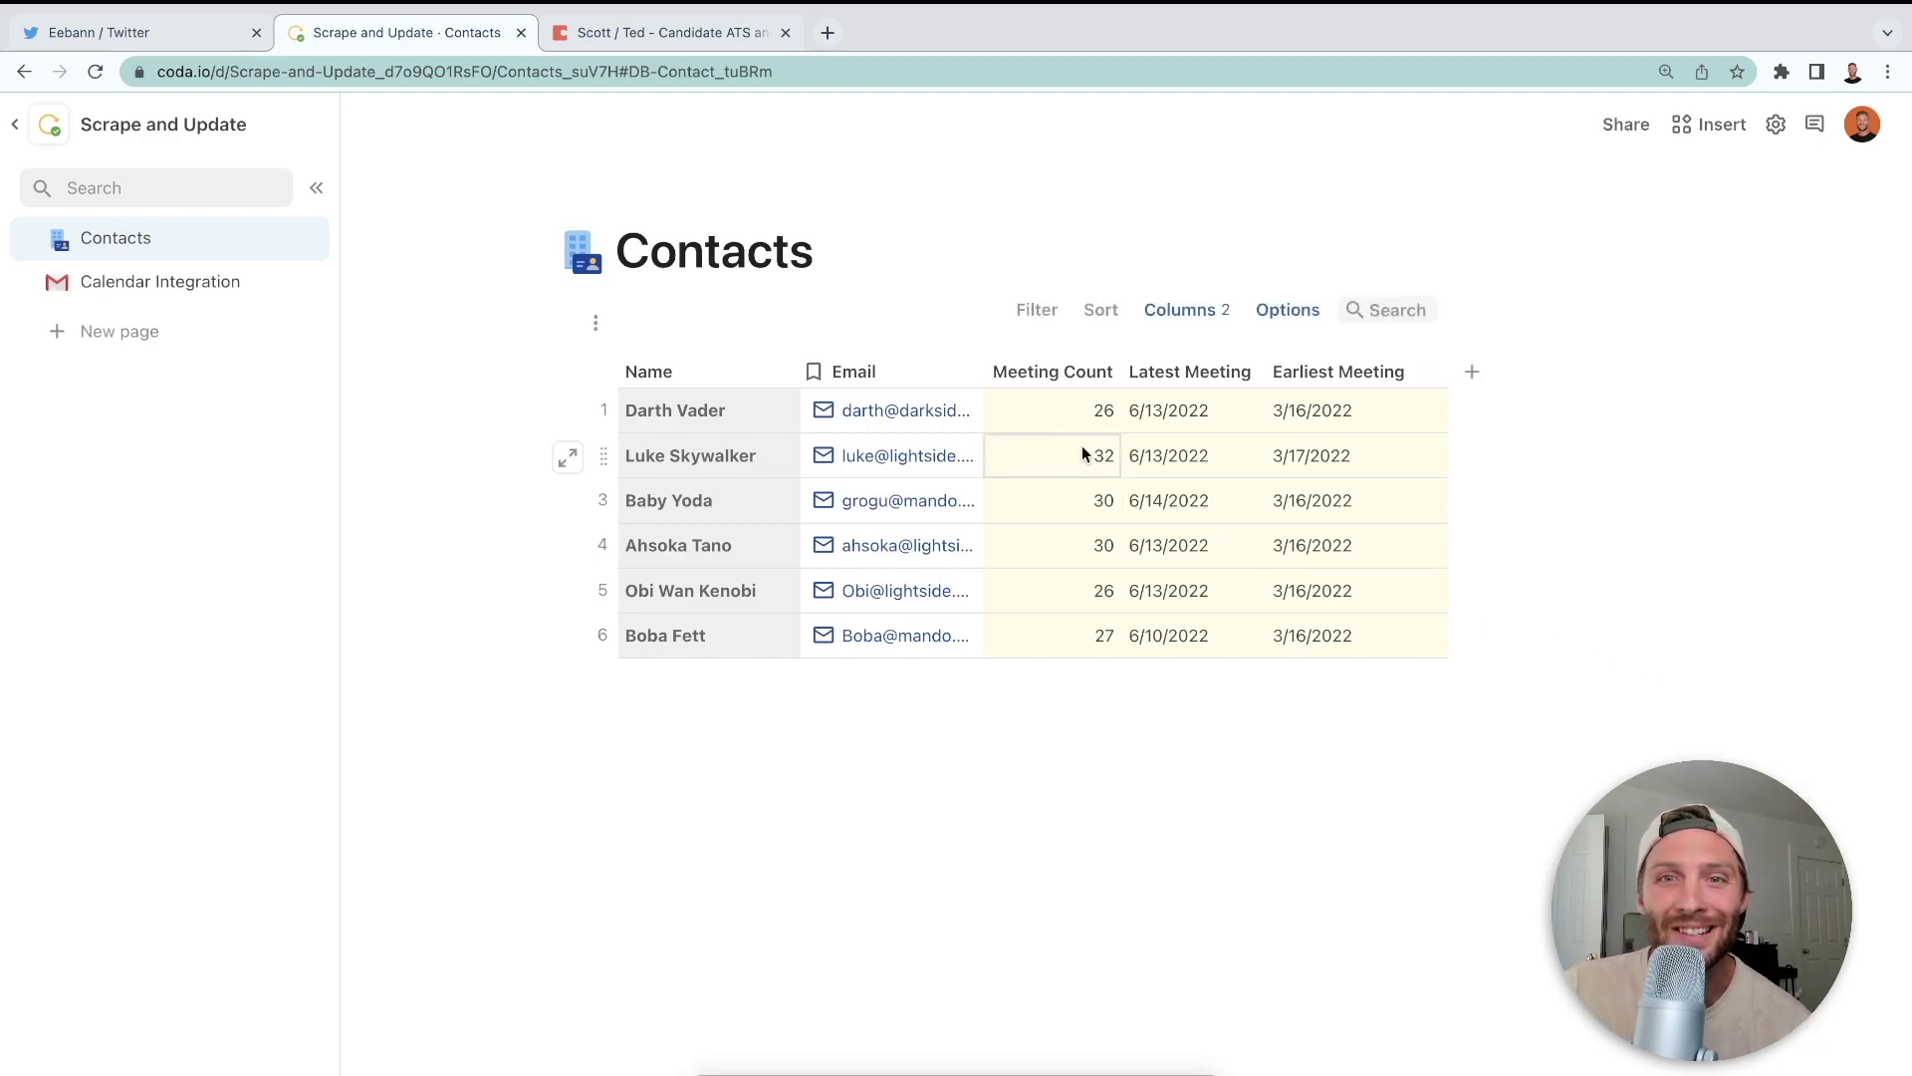
# - Review the Meeting Count, Latest Meeting and Earliest Meeting values for all six contacts
pyautogui.moveTo(1050, 397); pyautogui.dragTo(1079, 654)
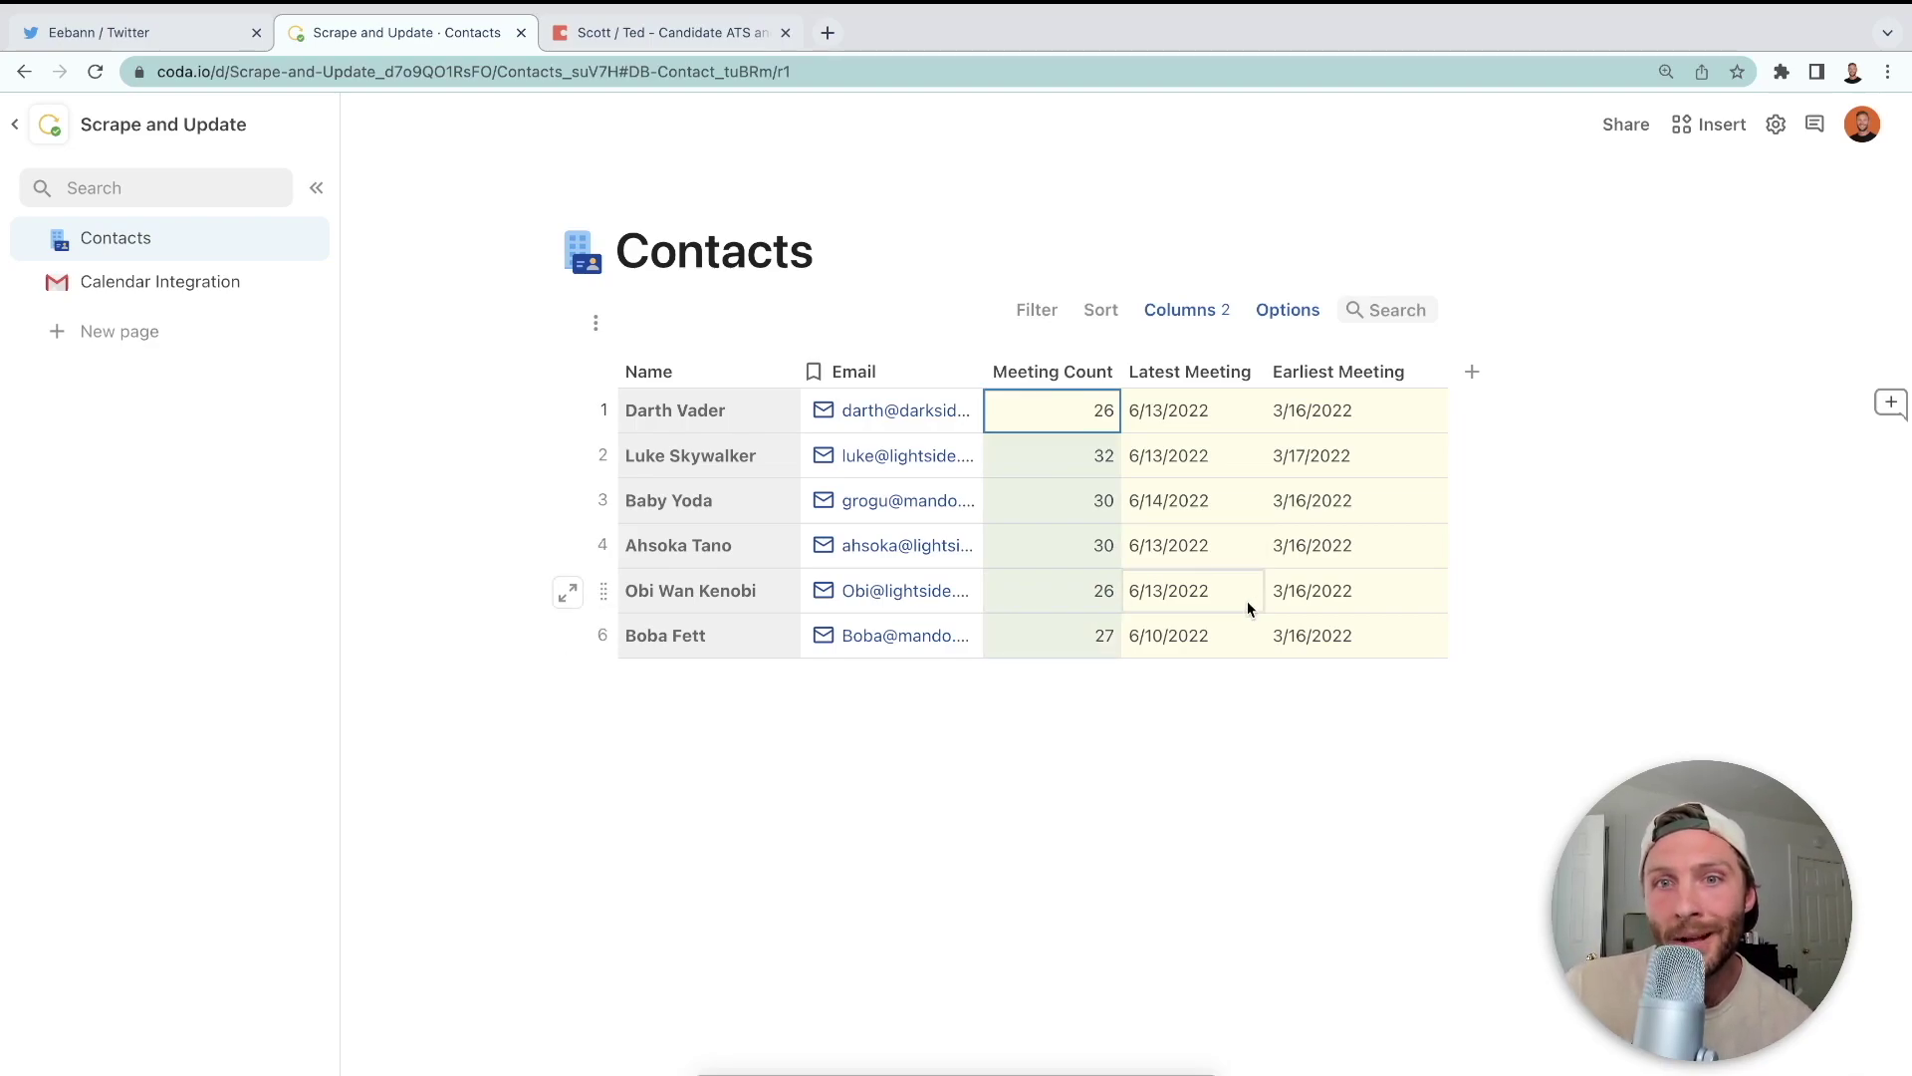
pyautogui.click(1240, 416)
pyautogui.moveTo(1258, 455); pyautogui.dragTo(1392, 655)
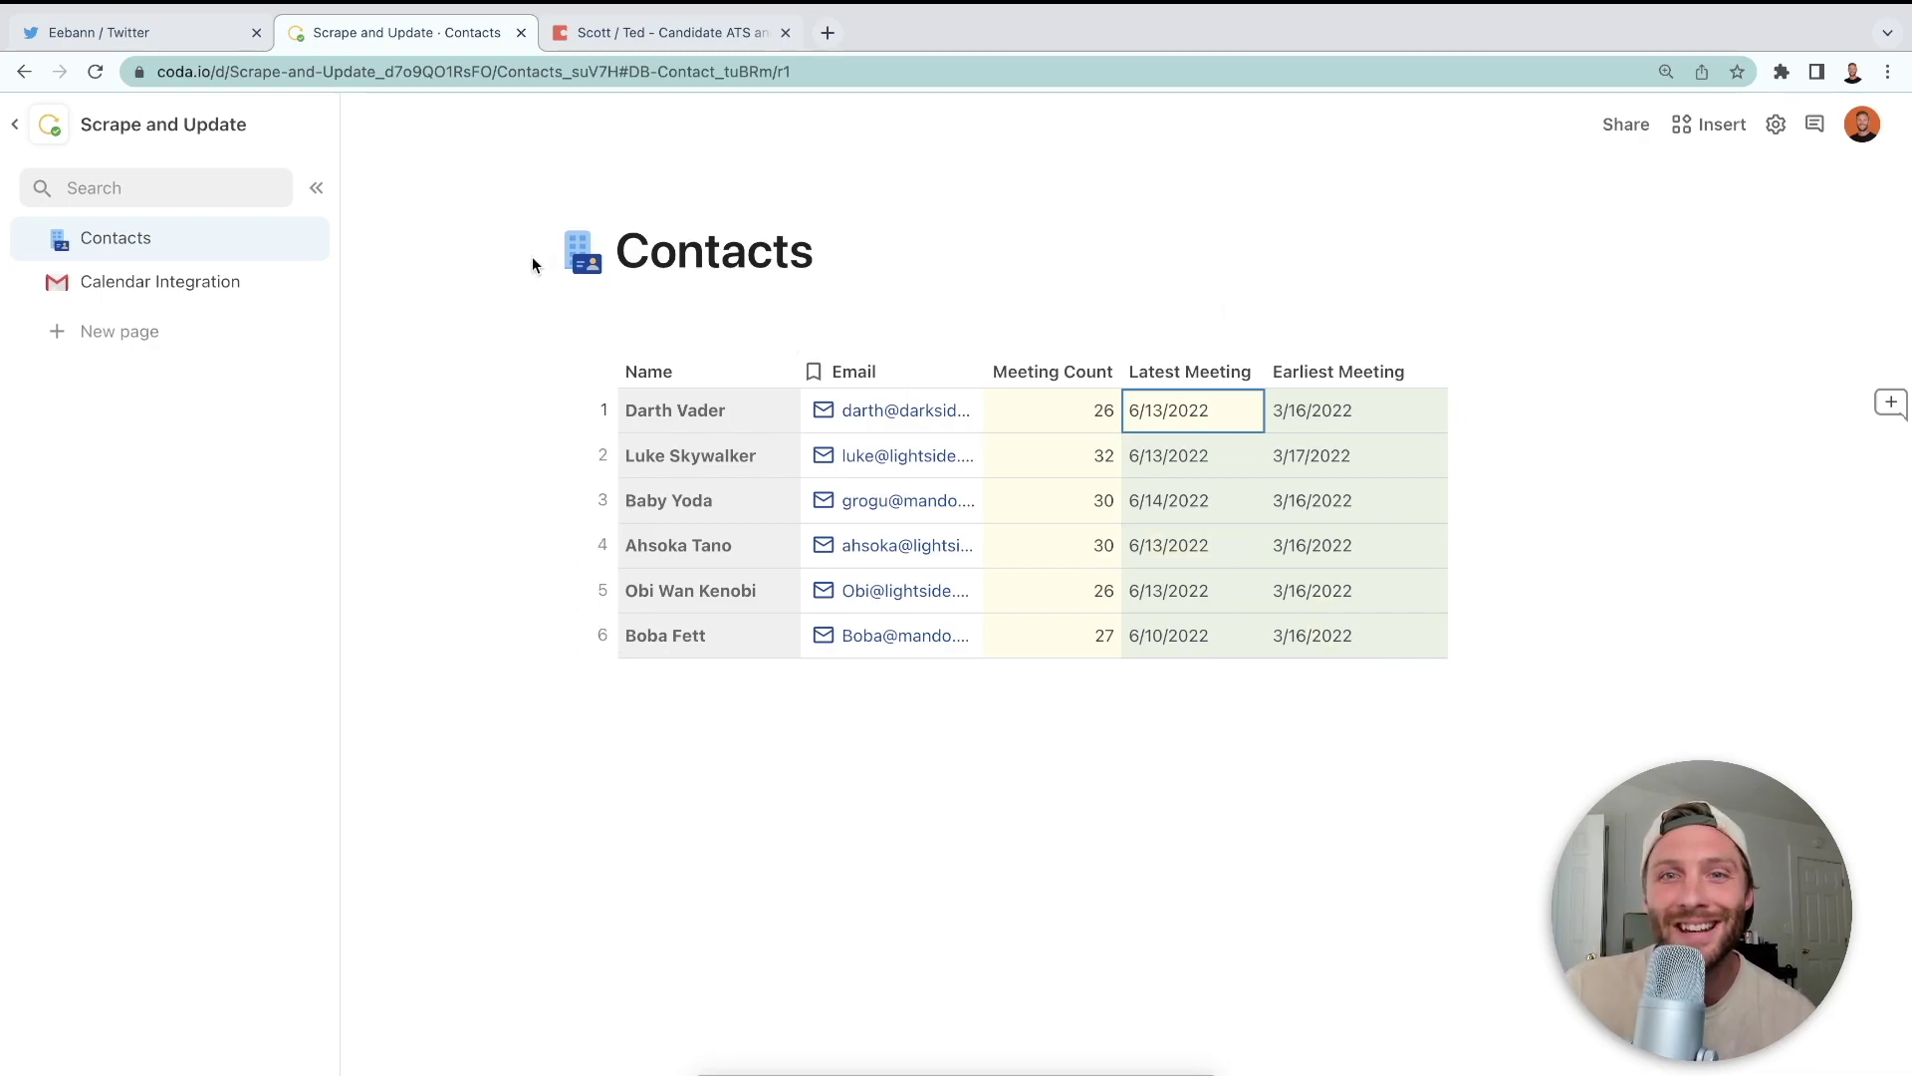
pyautogui.moveTo(1045, 409); pyautogui.dragTo(1083, 610)
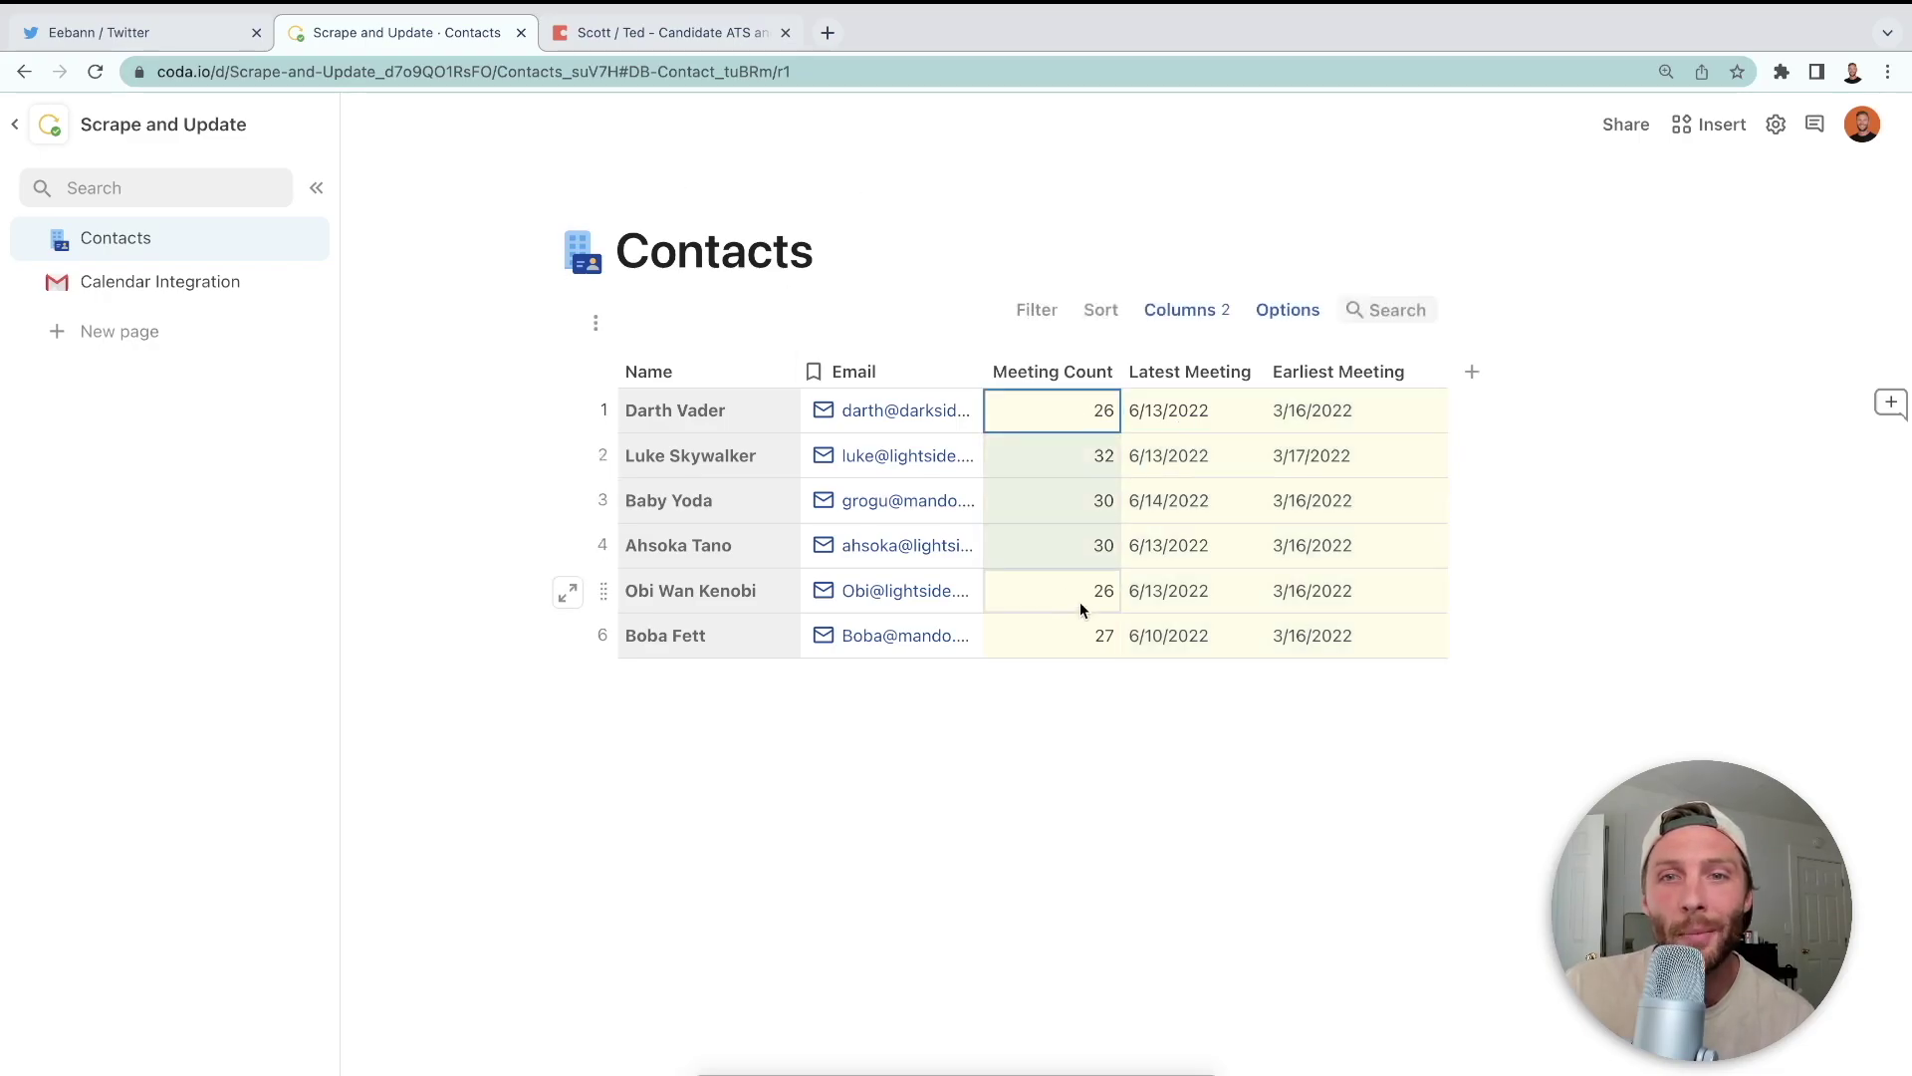